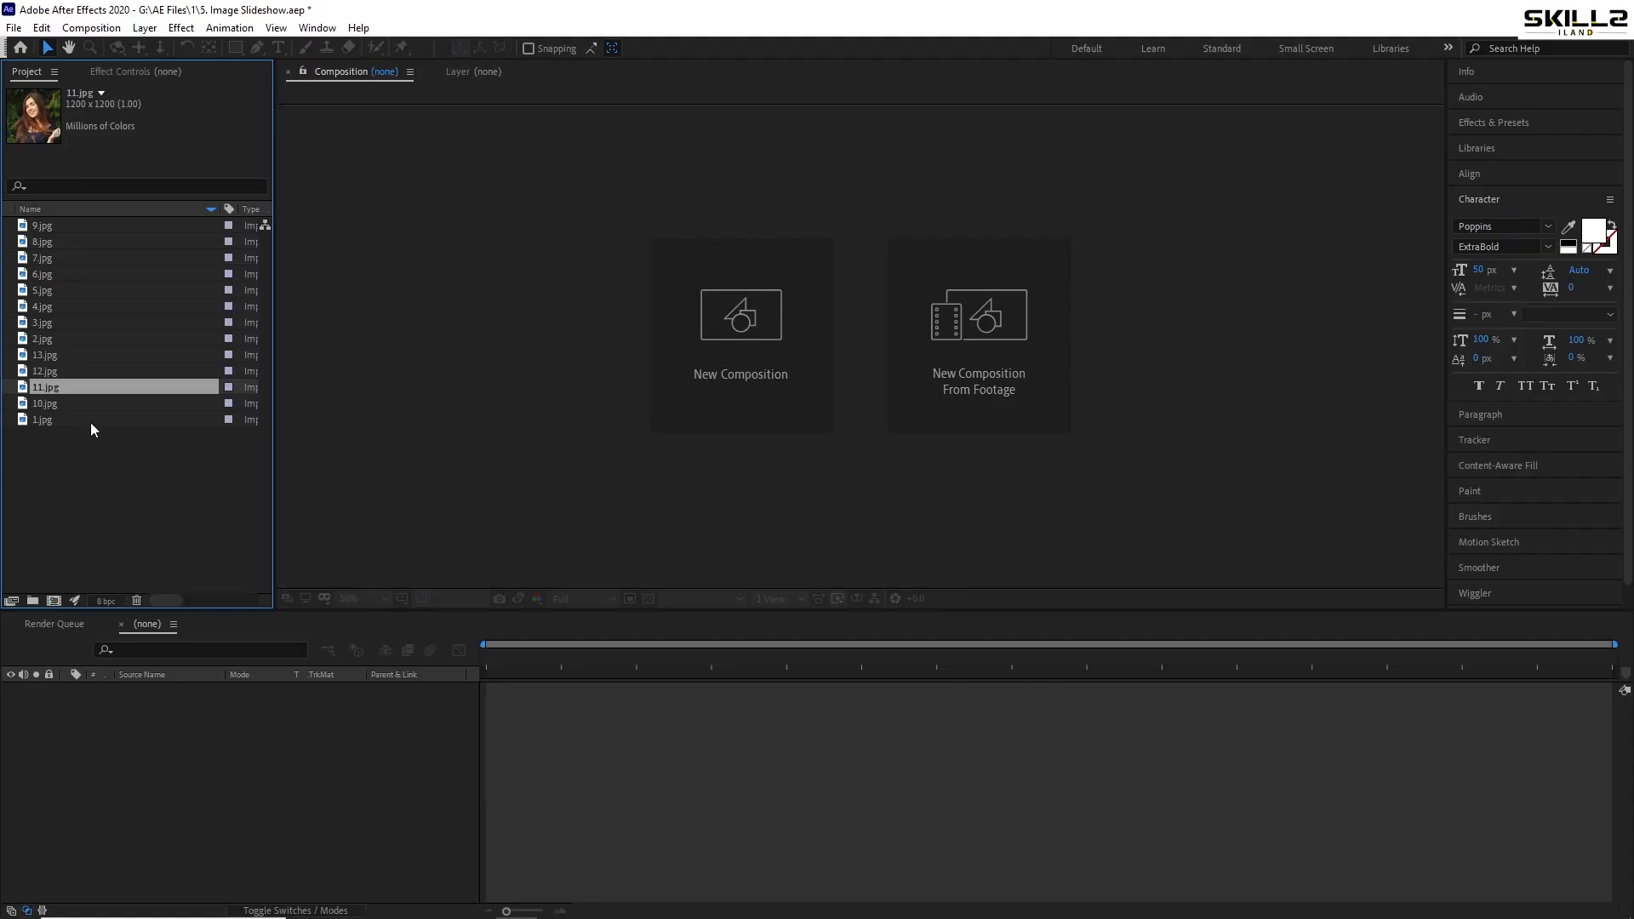
- Create the 'slideshow' composition at 1920 × 1080 pixels, 30 fps, 30 seconds long
{"action": "left_click", "coordinate": [51, 601]}
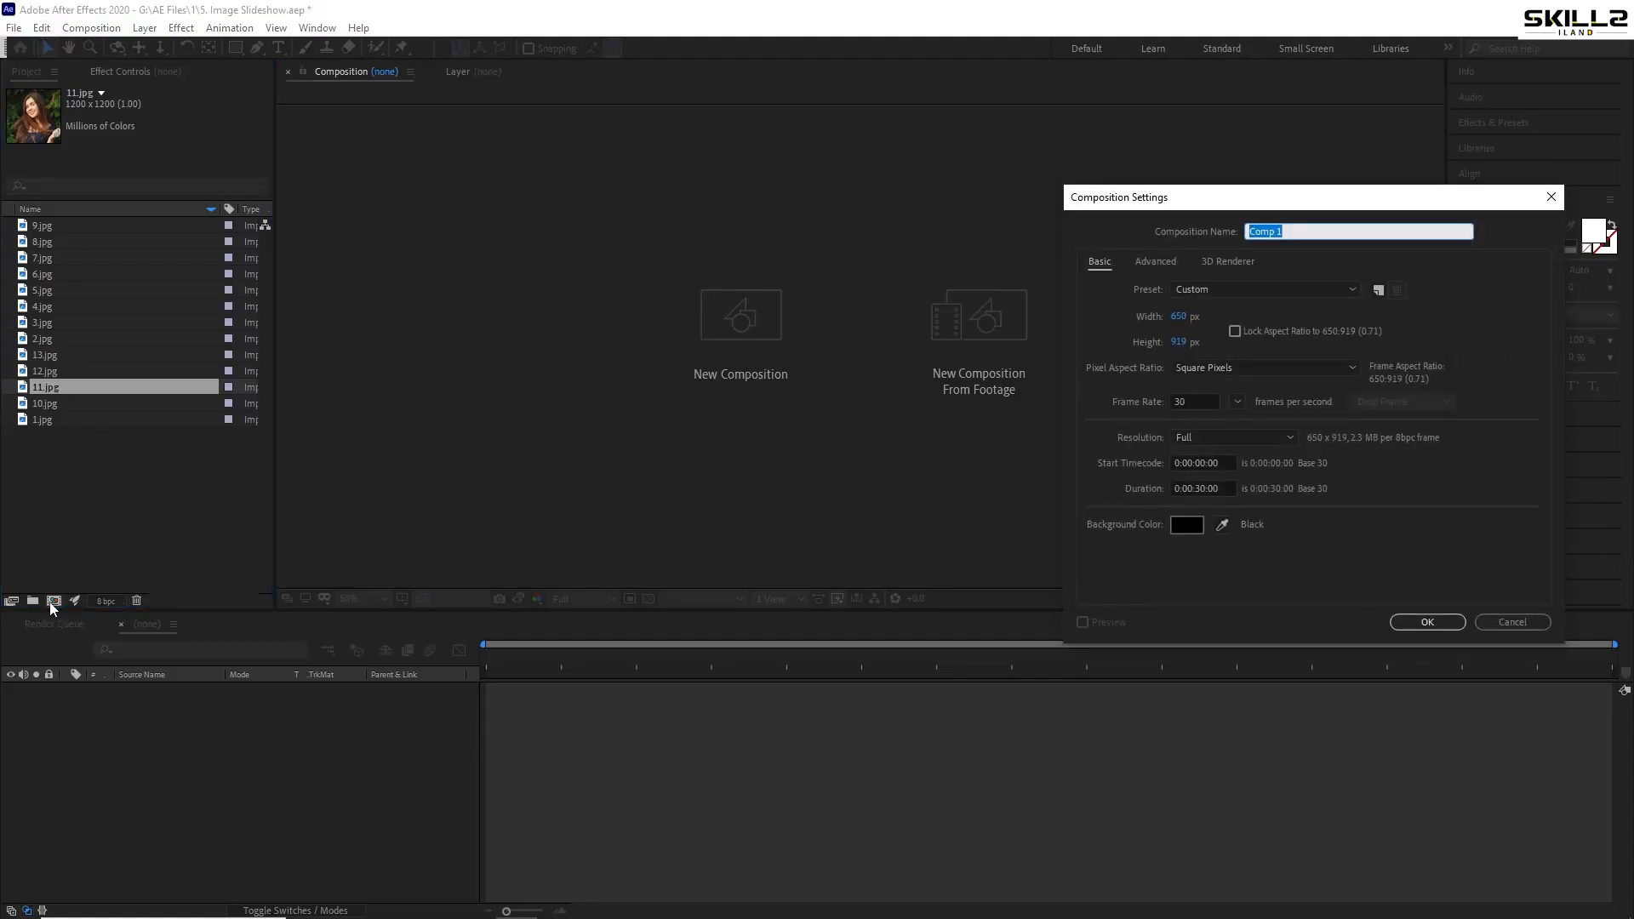
{"action": "type", "text": "slideshow"}
{"action": "key", "text": "Tab"}
{"action": "key", "text": "Tab"}
{"action": "key", "text": "Tab"}
{"action": "type", "text": "1920"}
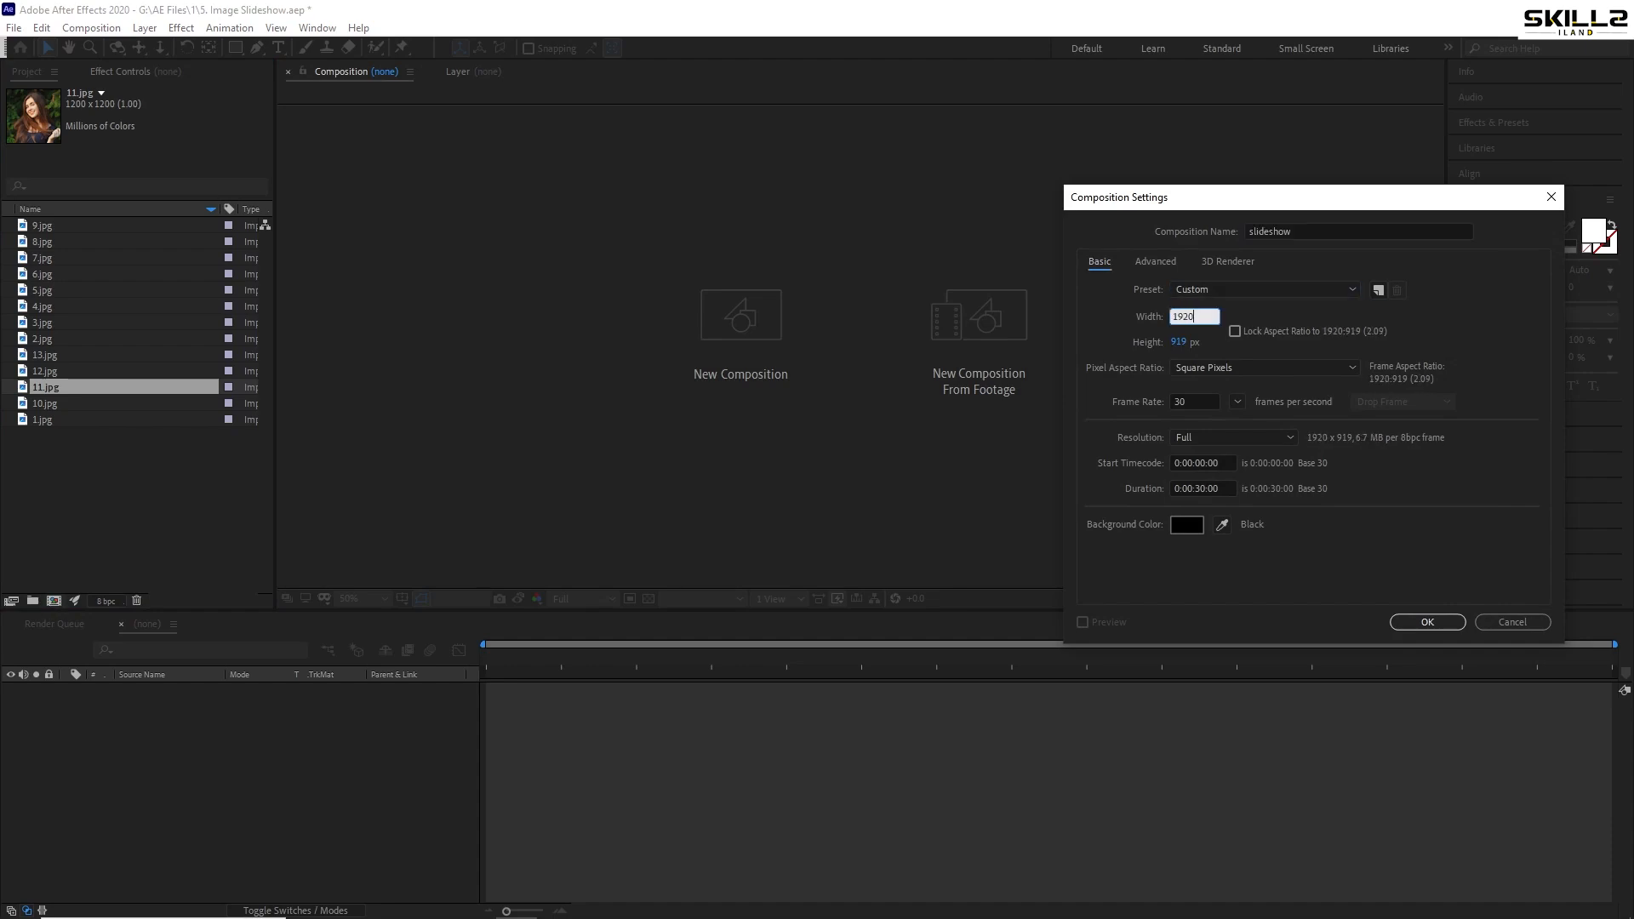
{"action": "key", "text": "Tab"}
{"action": "type", "text": "1080"}
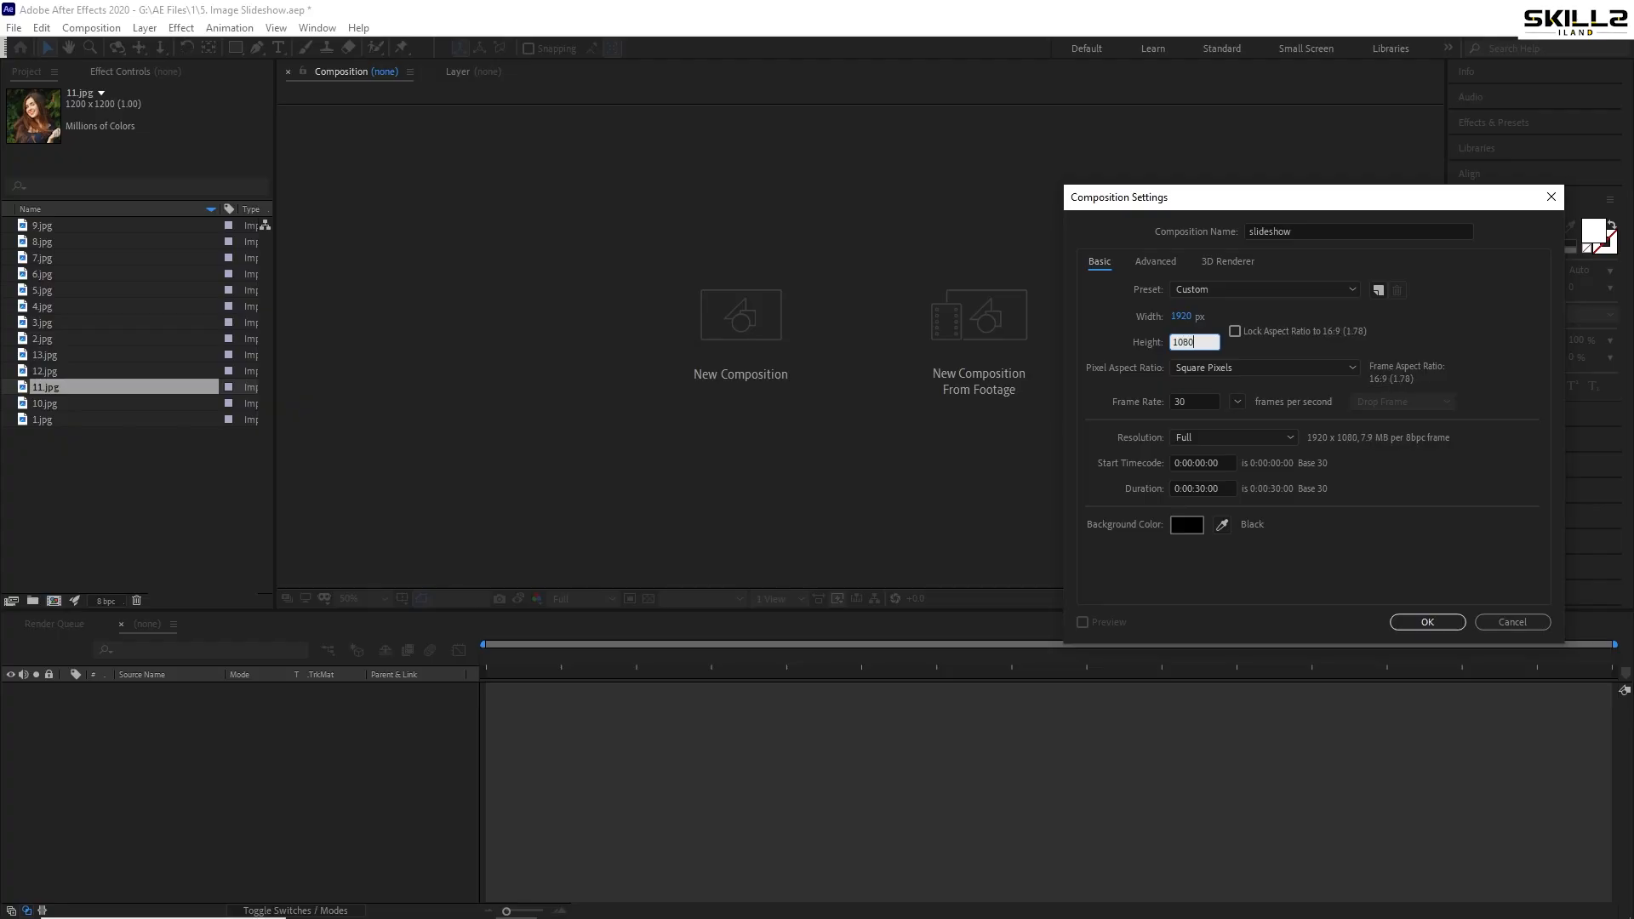
{"action": "key", "text": "Return"}
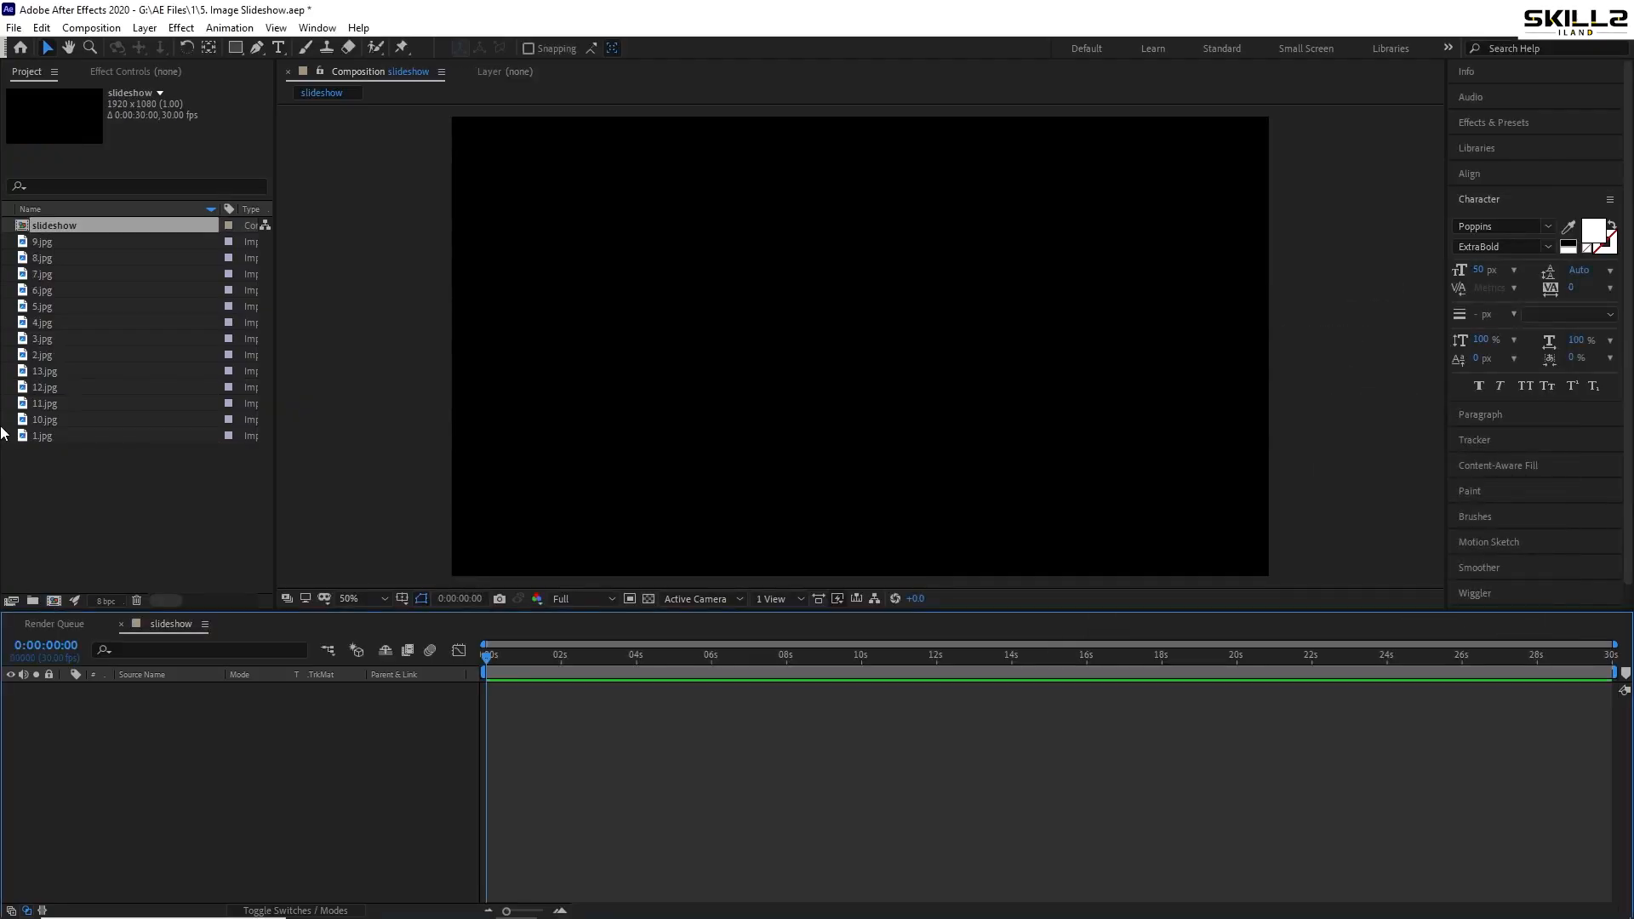
- Create a second composition, Comp 1, at 800 × 600 pixels
{"action": "left_click", "coordinate": [87, 516]}
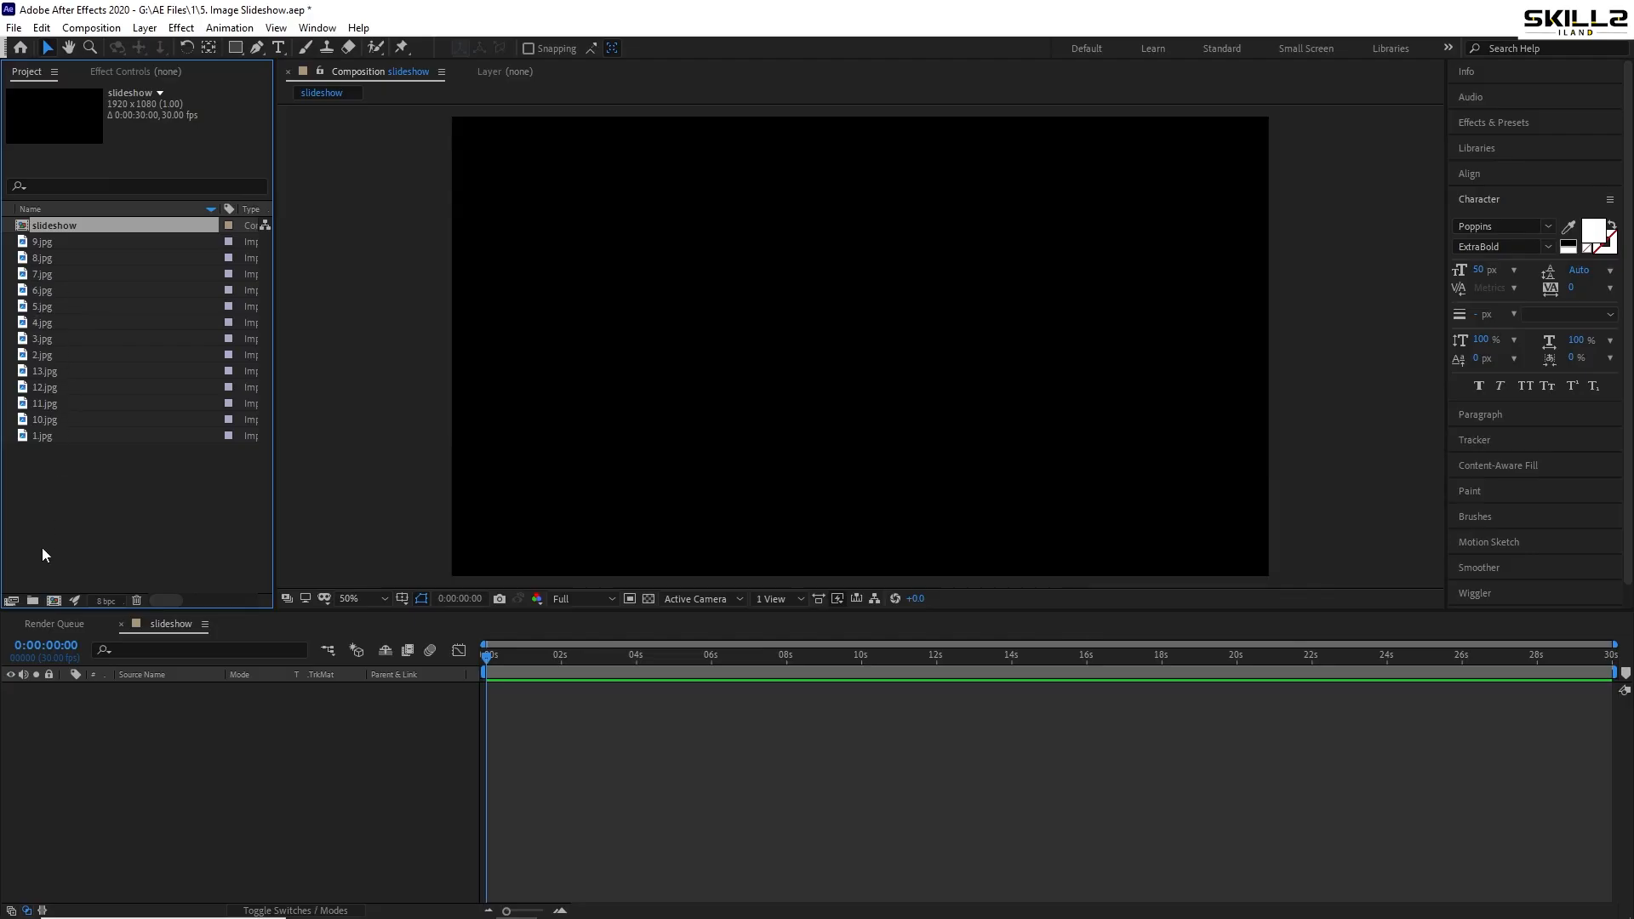
{"action": "left_click", "coordinate": [54, 601]}
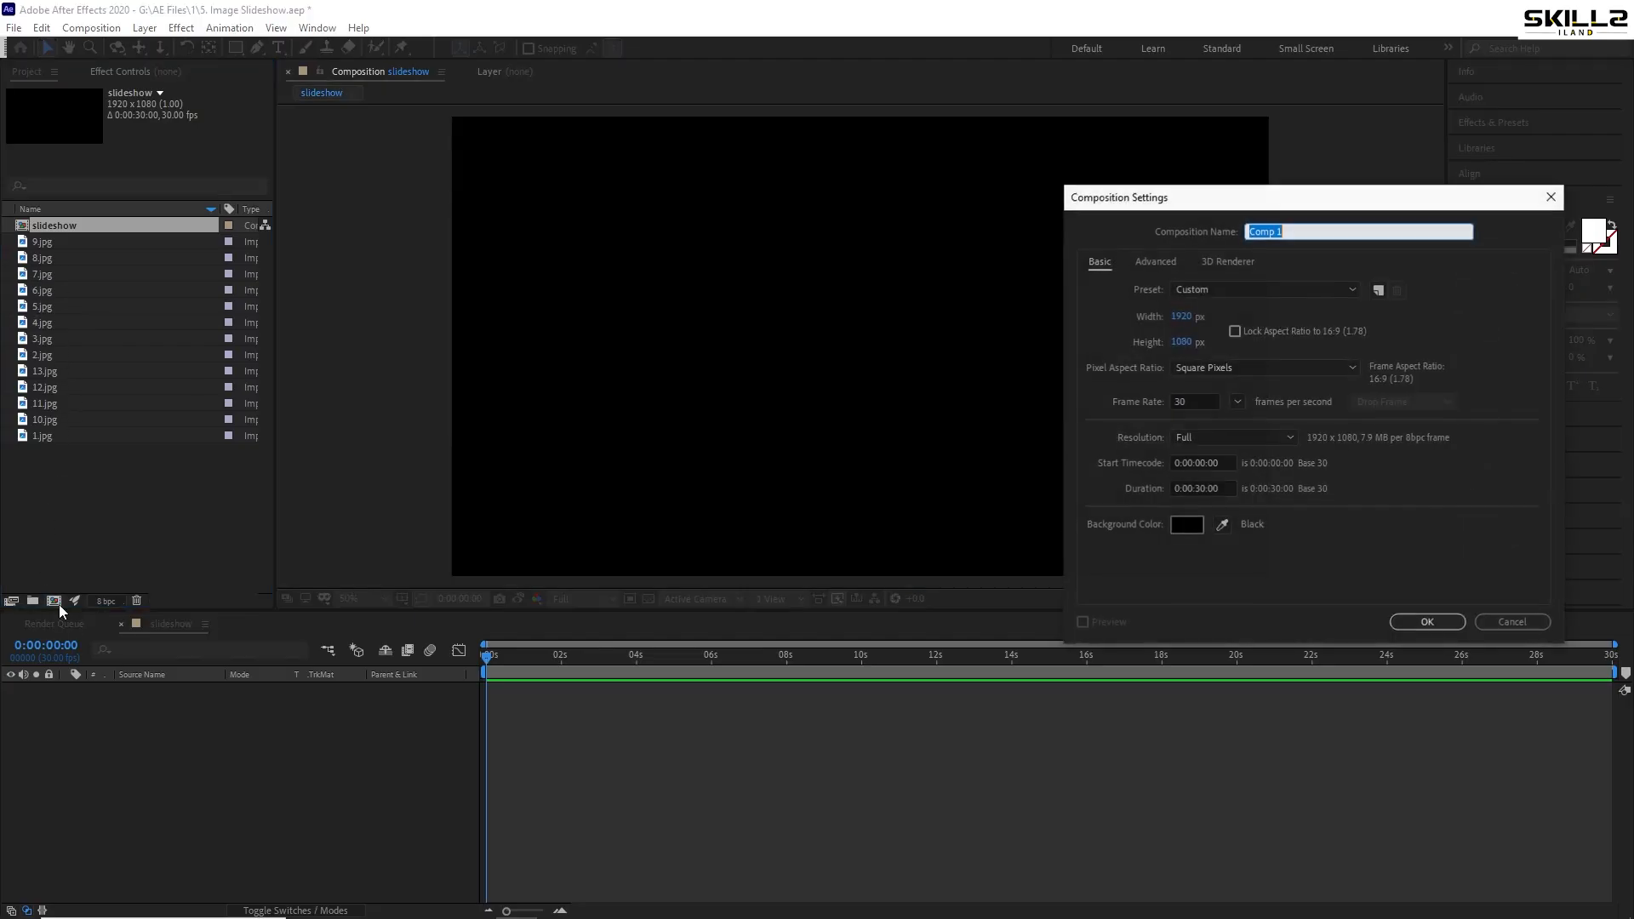
{"action": "left_click", "coordinate": [1181, 316]}
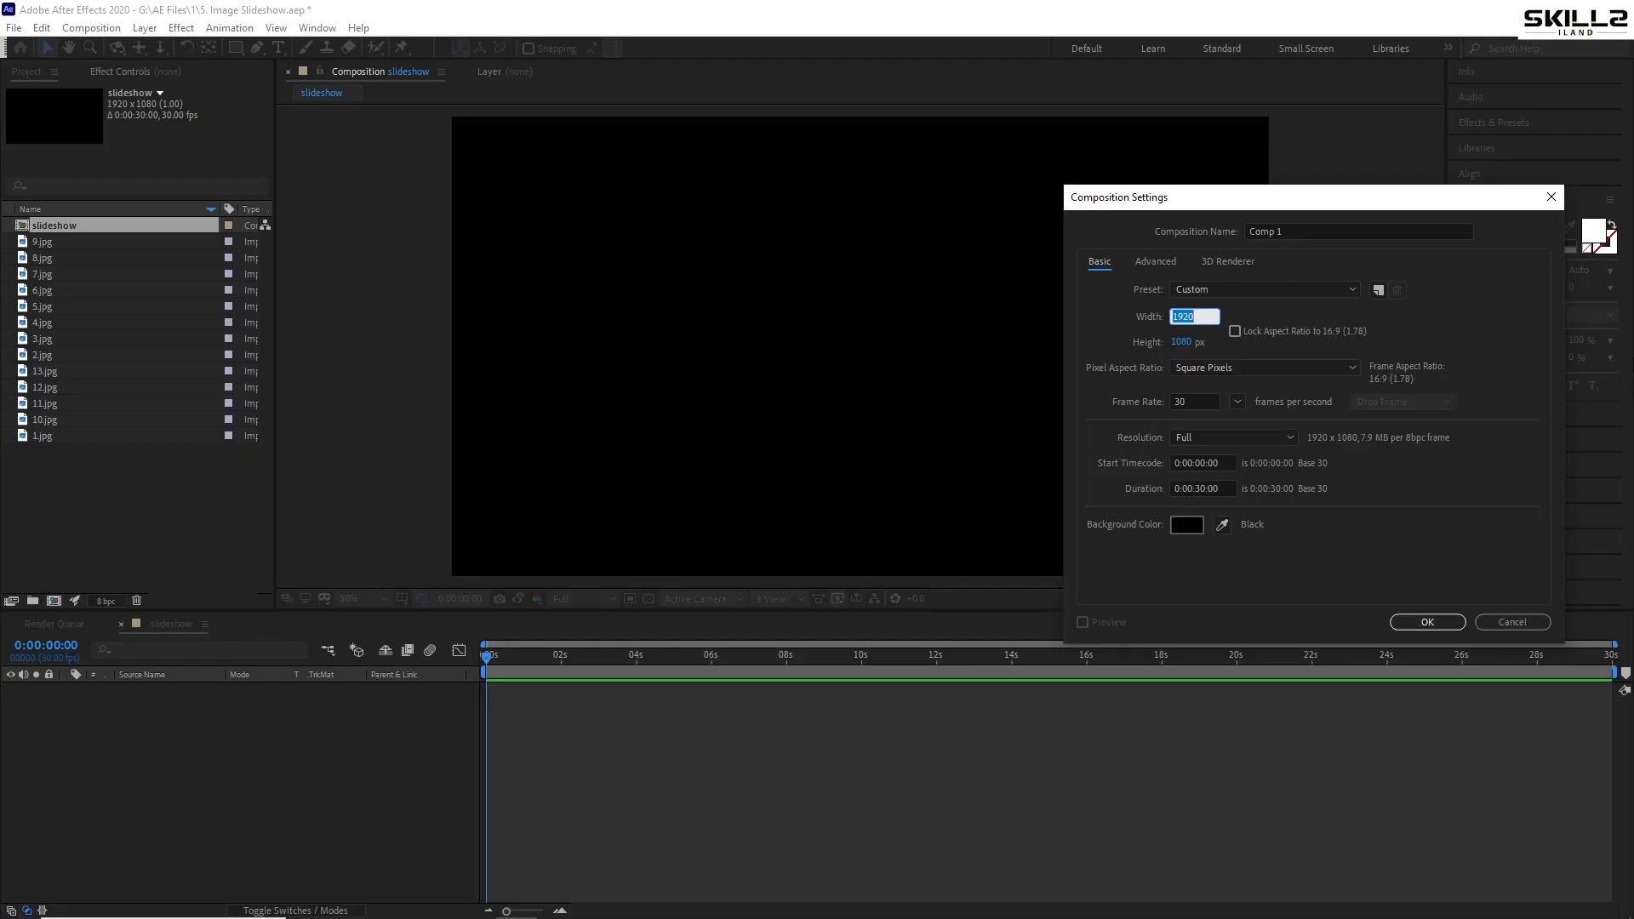
{"action": "type", "text": "88"}
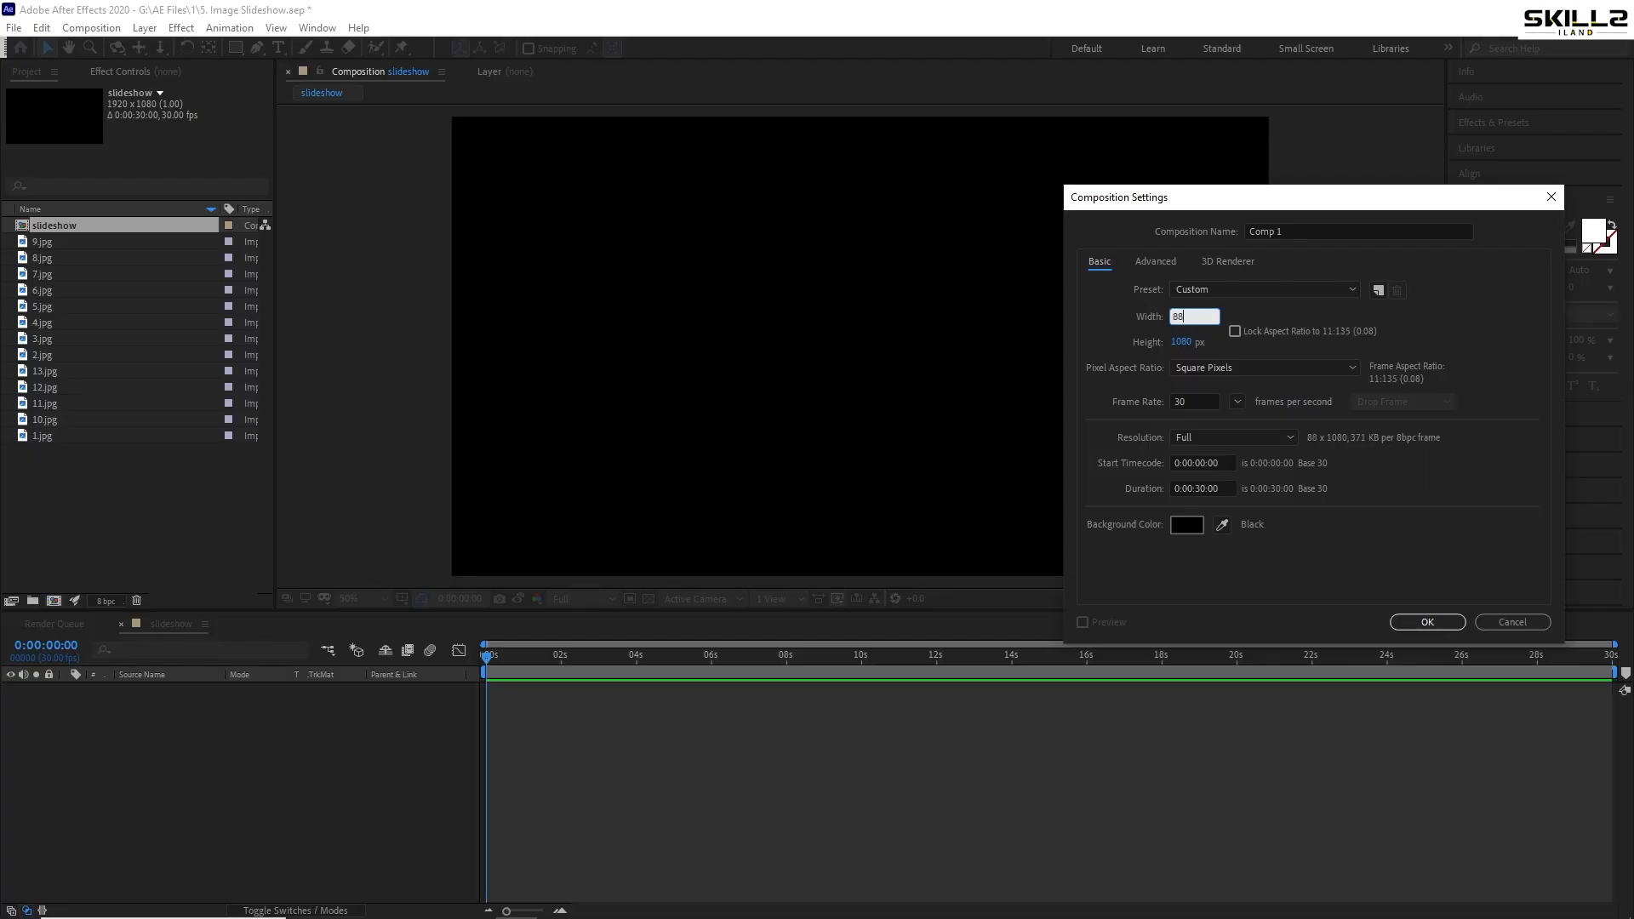
{"action": "key", "text": "BackSpace"}
{"action": "type", "text": "00"}
{"action": "key", "text": "Tab"}
{"action": "type", "text": "600"}
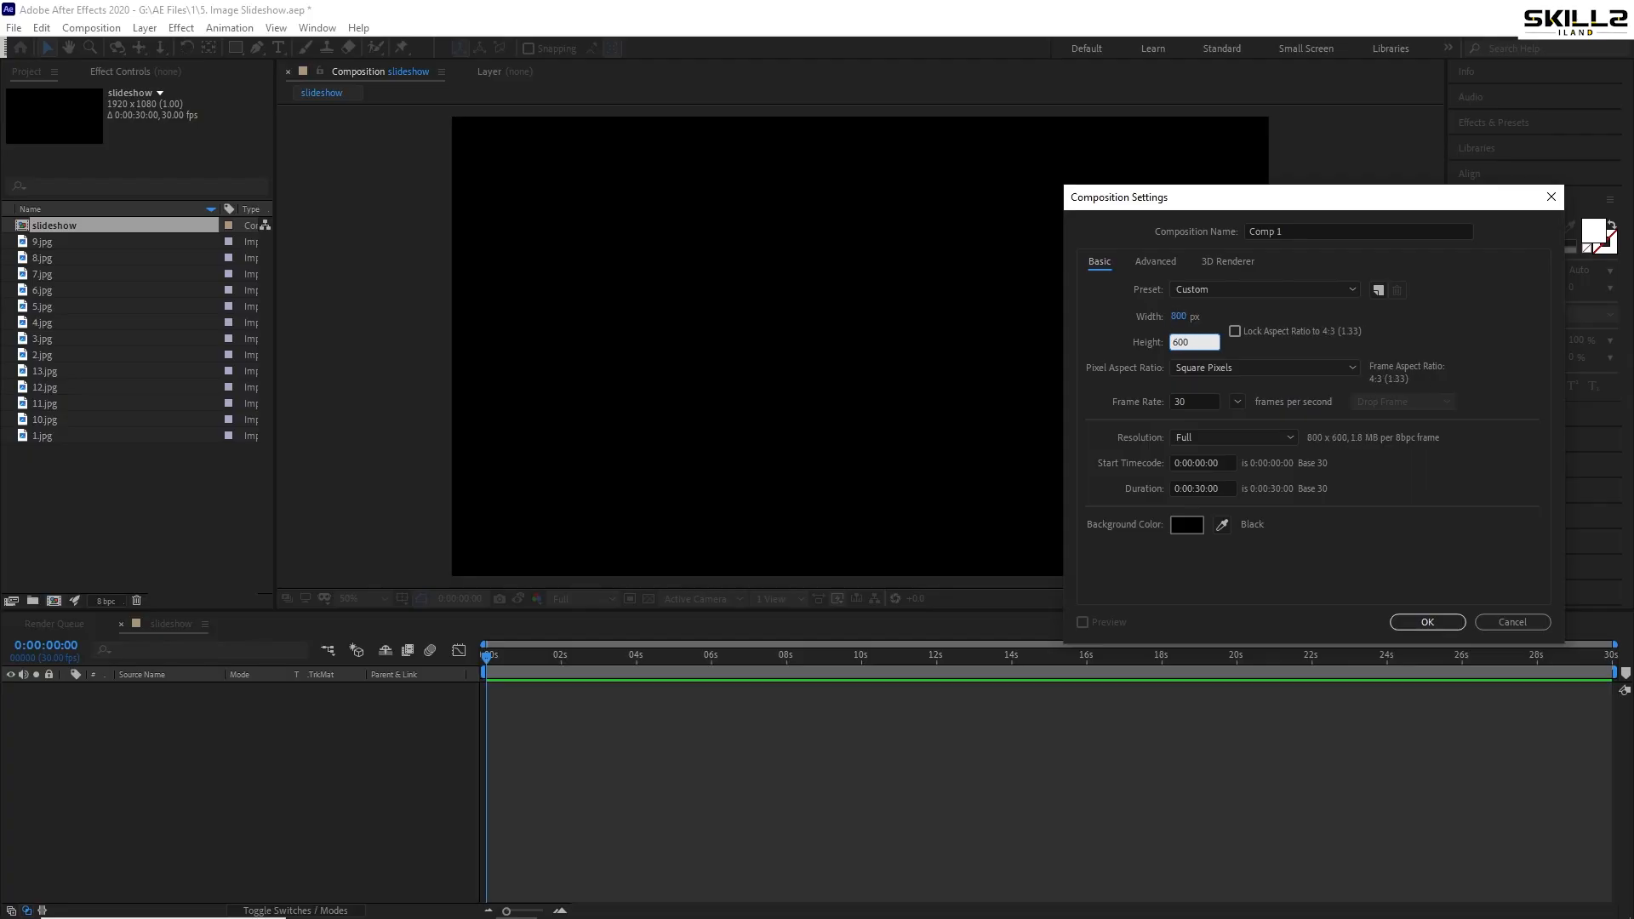
{"action": "key", "text": "Return"}
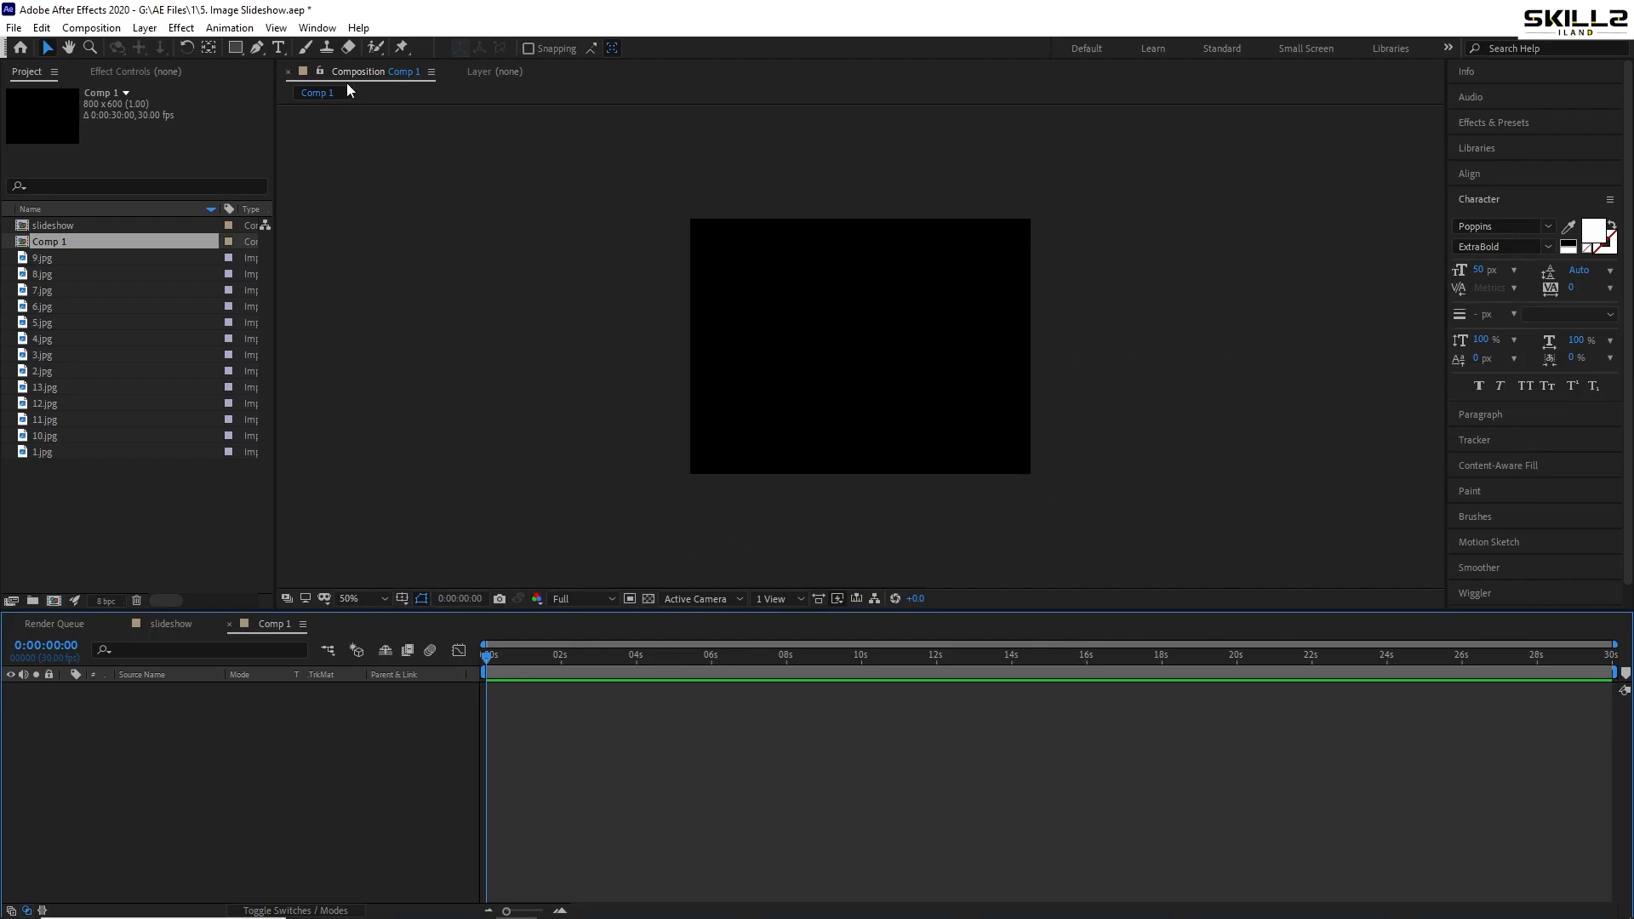
- Change Comp 1's height to 500 px in Composition Settings and save the project
{"action": "left_click", "coordinate": [91, 27]}
{"action": "left_click", "coordinate": [146, 66]}
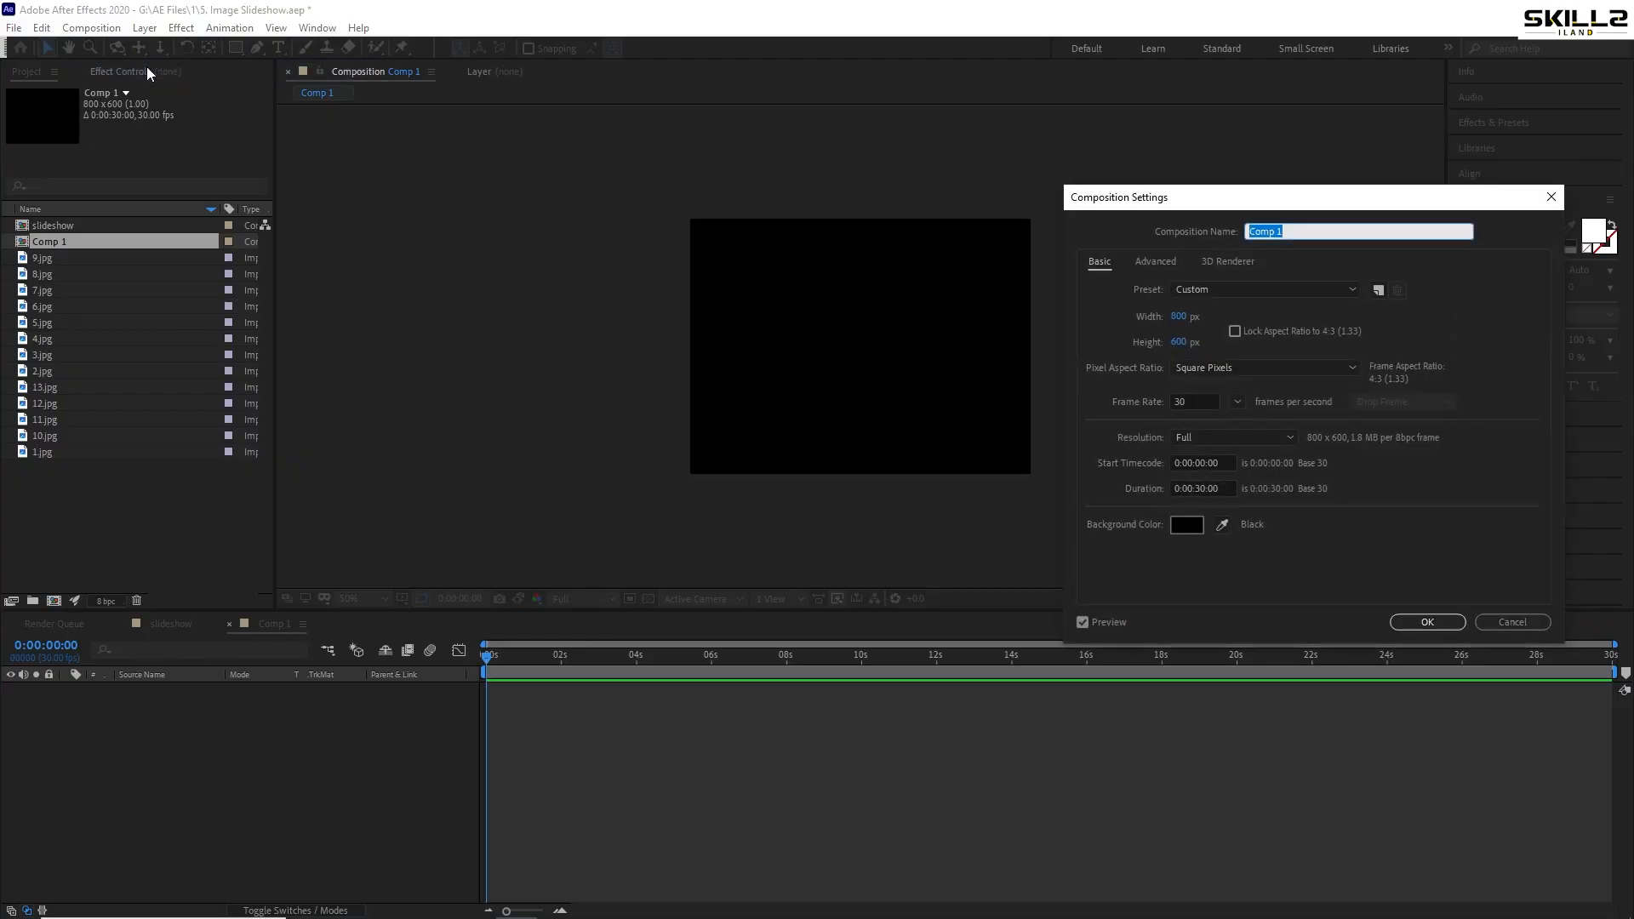
{"action": "left_click", "coordinate": [1179, 343]}
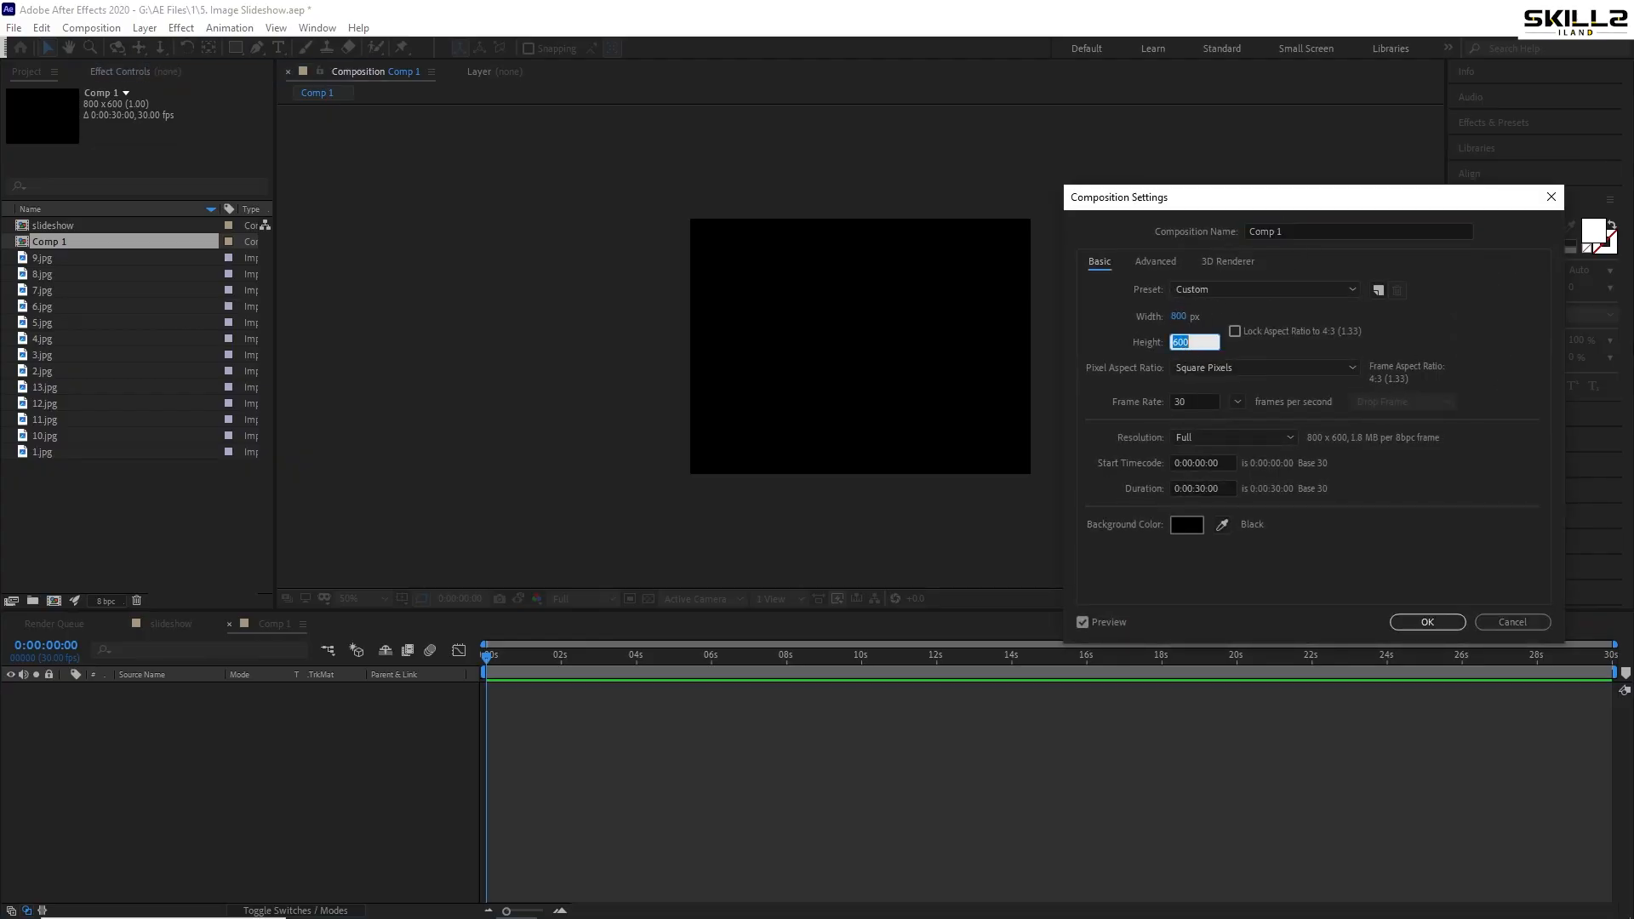
{"action": "type", "text": "500"}
{"action": "key", "text": "Return"}
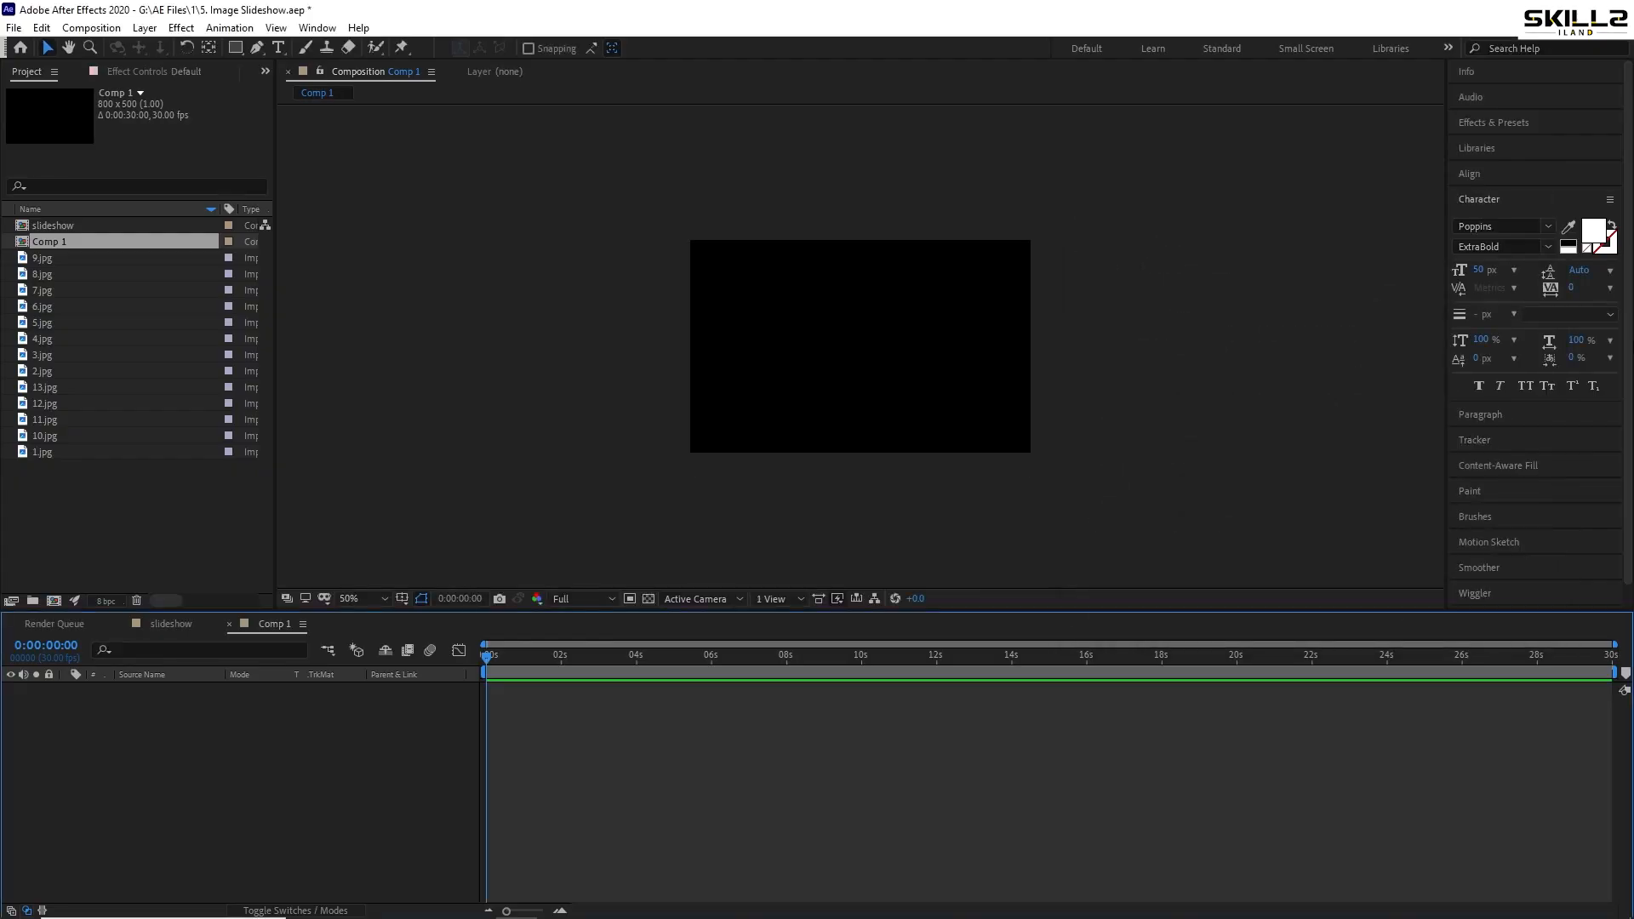
{"action": "key", "text": "ctrl+s"}
{"action": "scroll", "coordinate": [1077, 381], "scroll_direction": "up", "scroll_amount": 2}
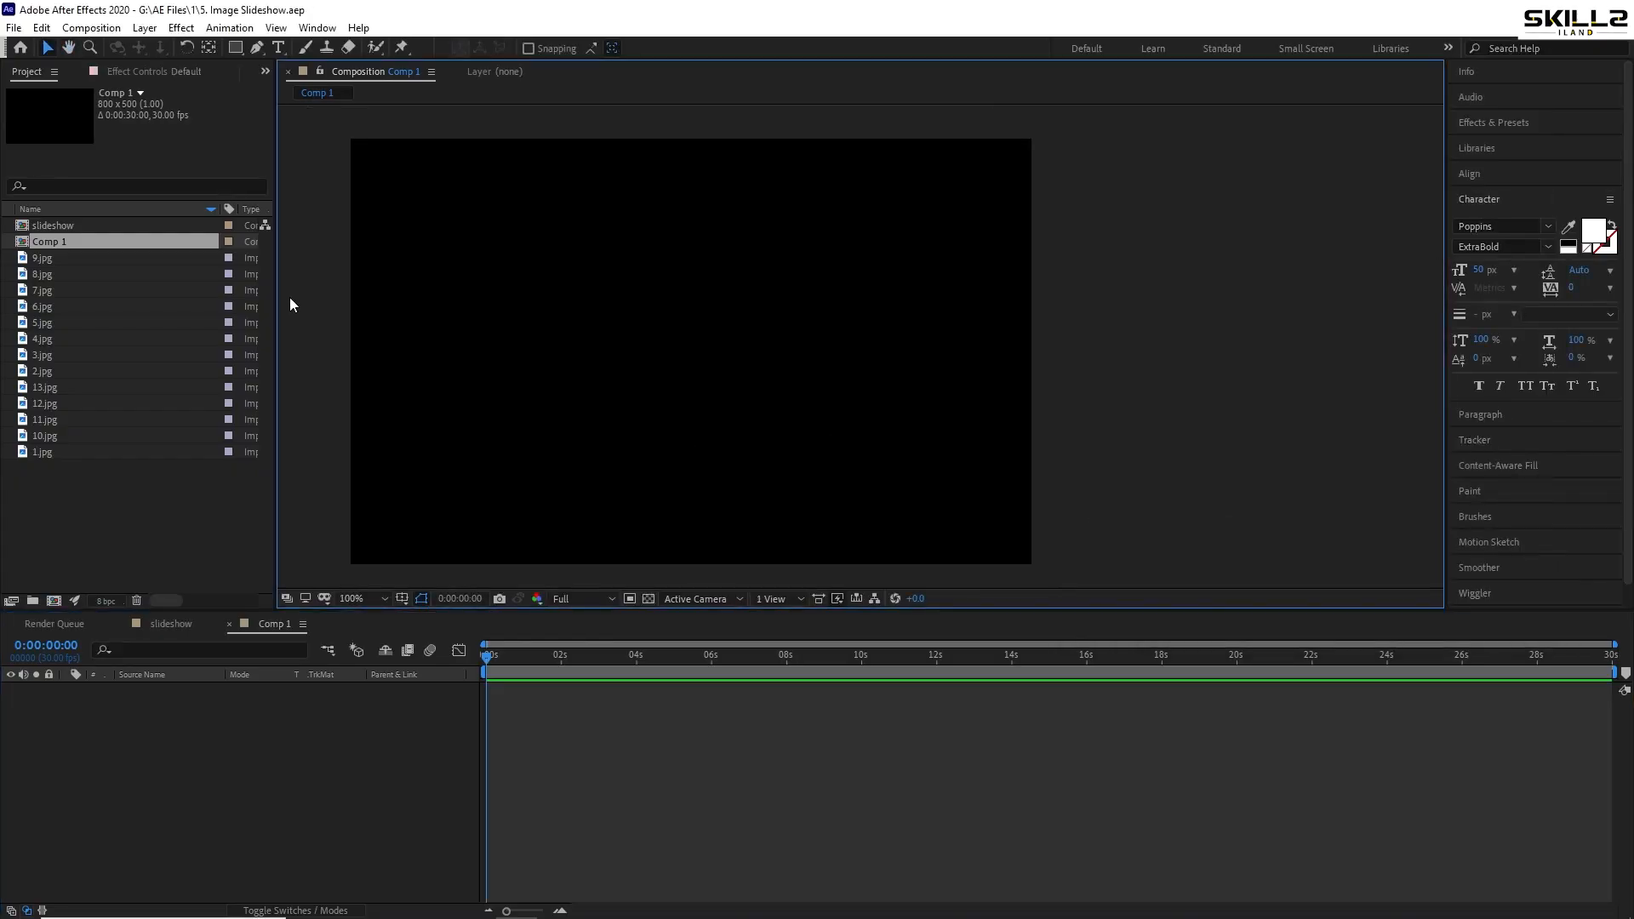
- Add a shape layer with a full-frame rectangle scaled to 98.4%
{"action": "right_click", "coordinate": [143, 731]}
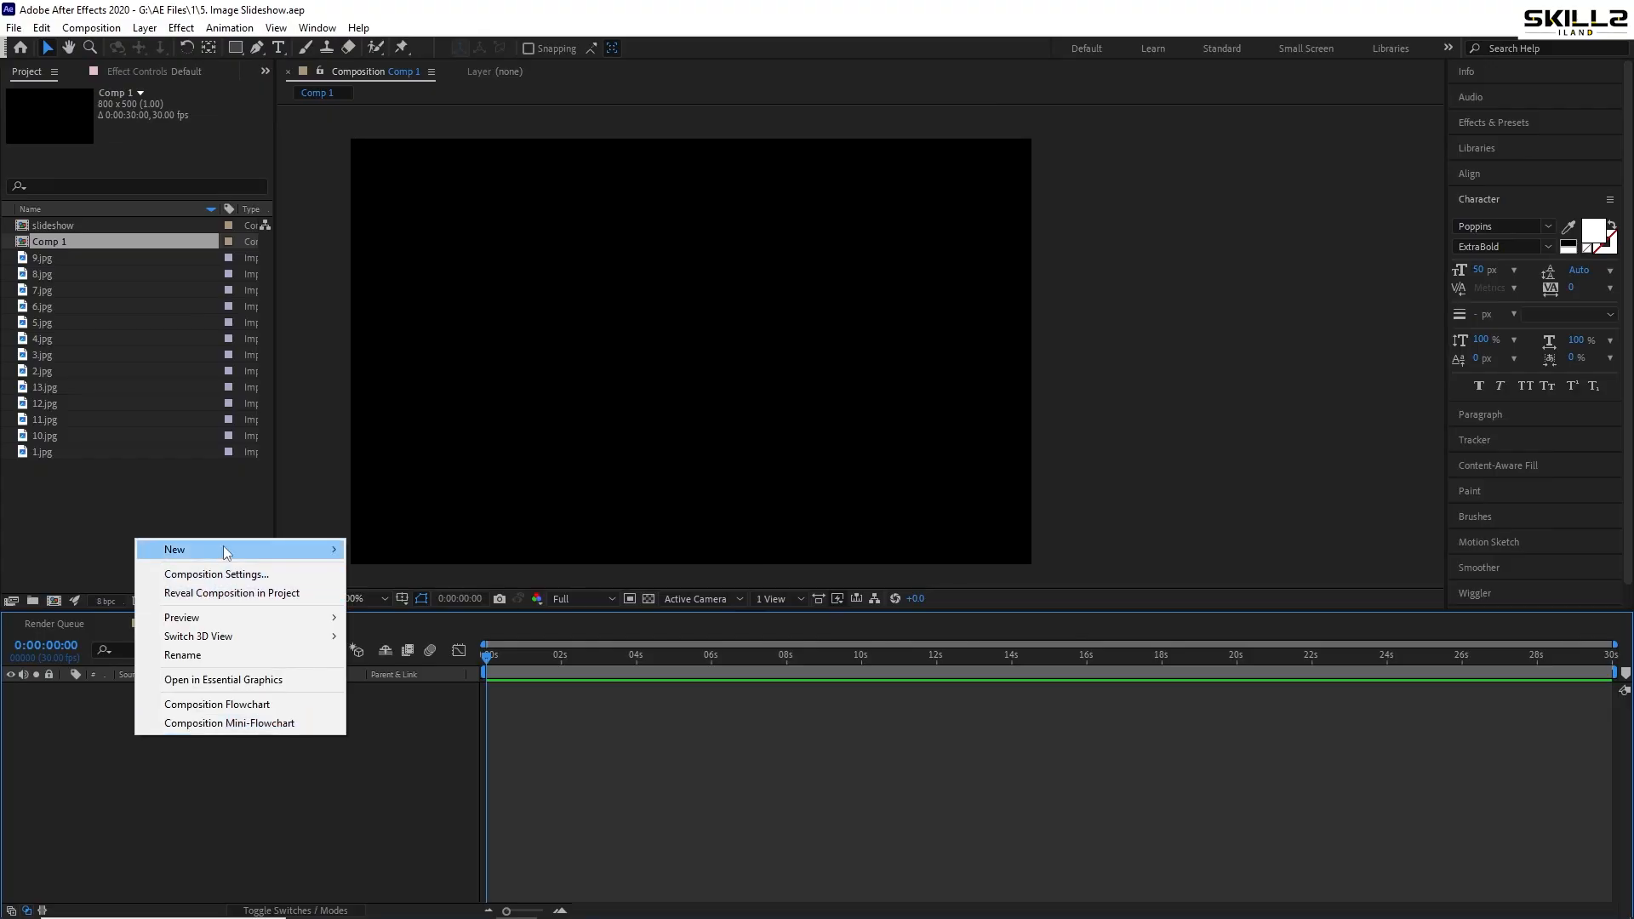
{"action": "mouse_move", "coordinate": [239, 550]}
{"action": "left_click", "coordinate": [397, 667]}
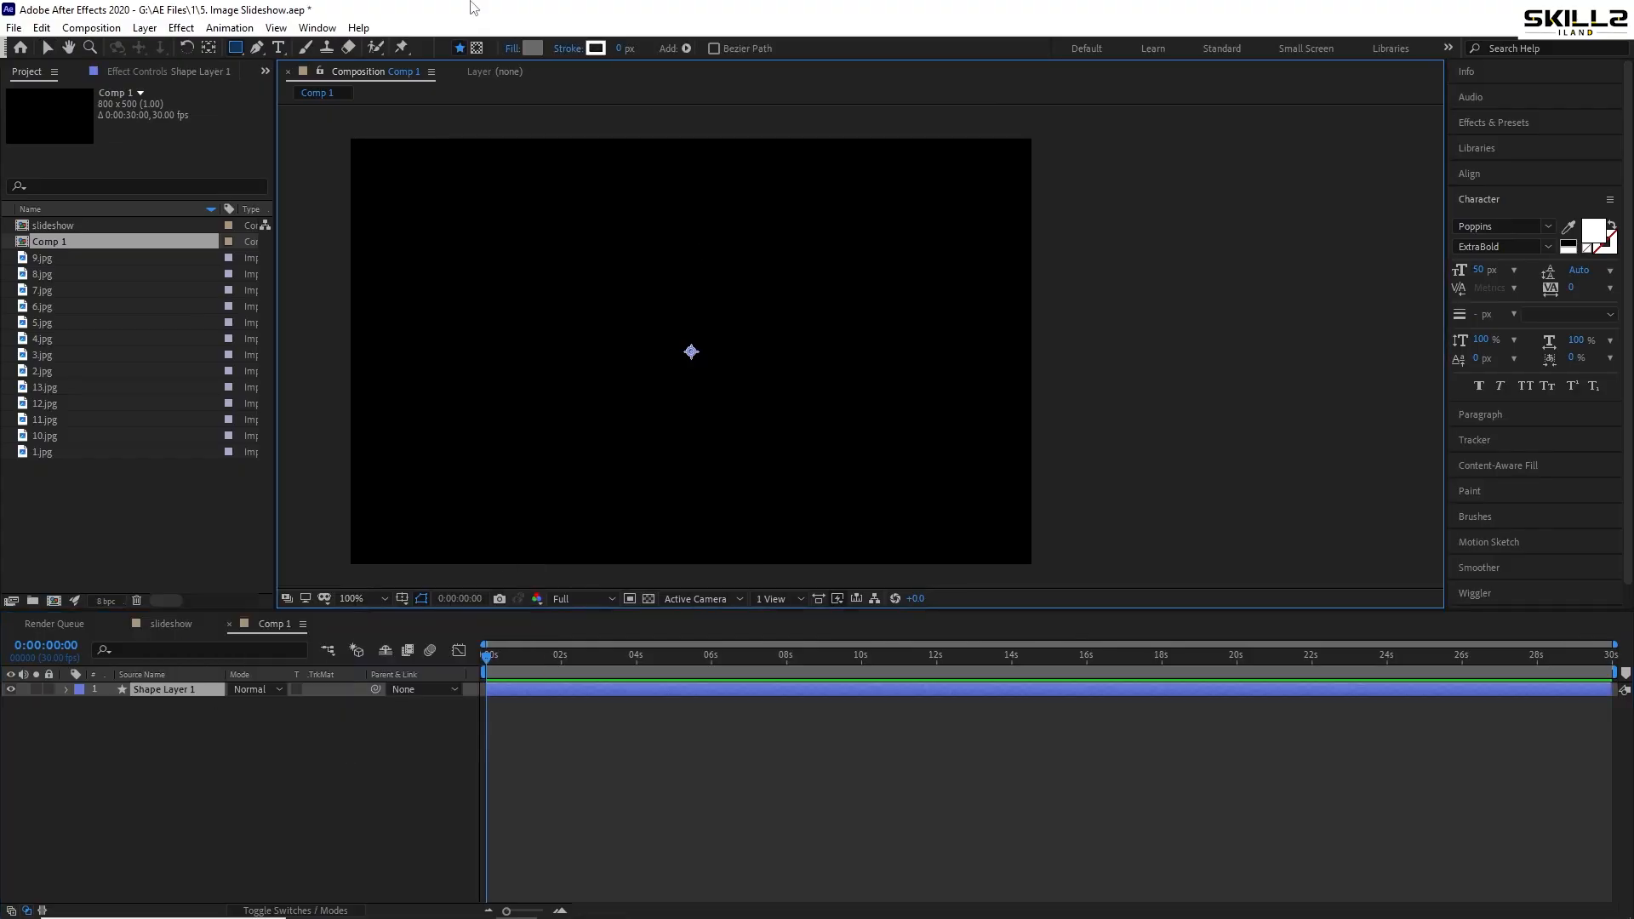
{"action": "left_click", "coordinate": [236, 48]}
{"action": "double_click", "coordinate": [236, 48]}
{"action": "key", "text": "v"}
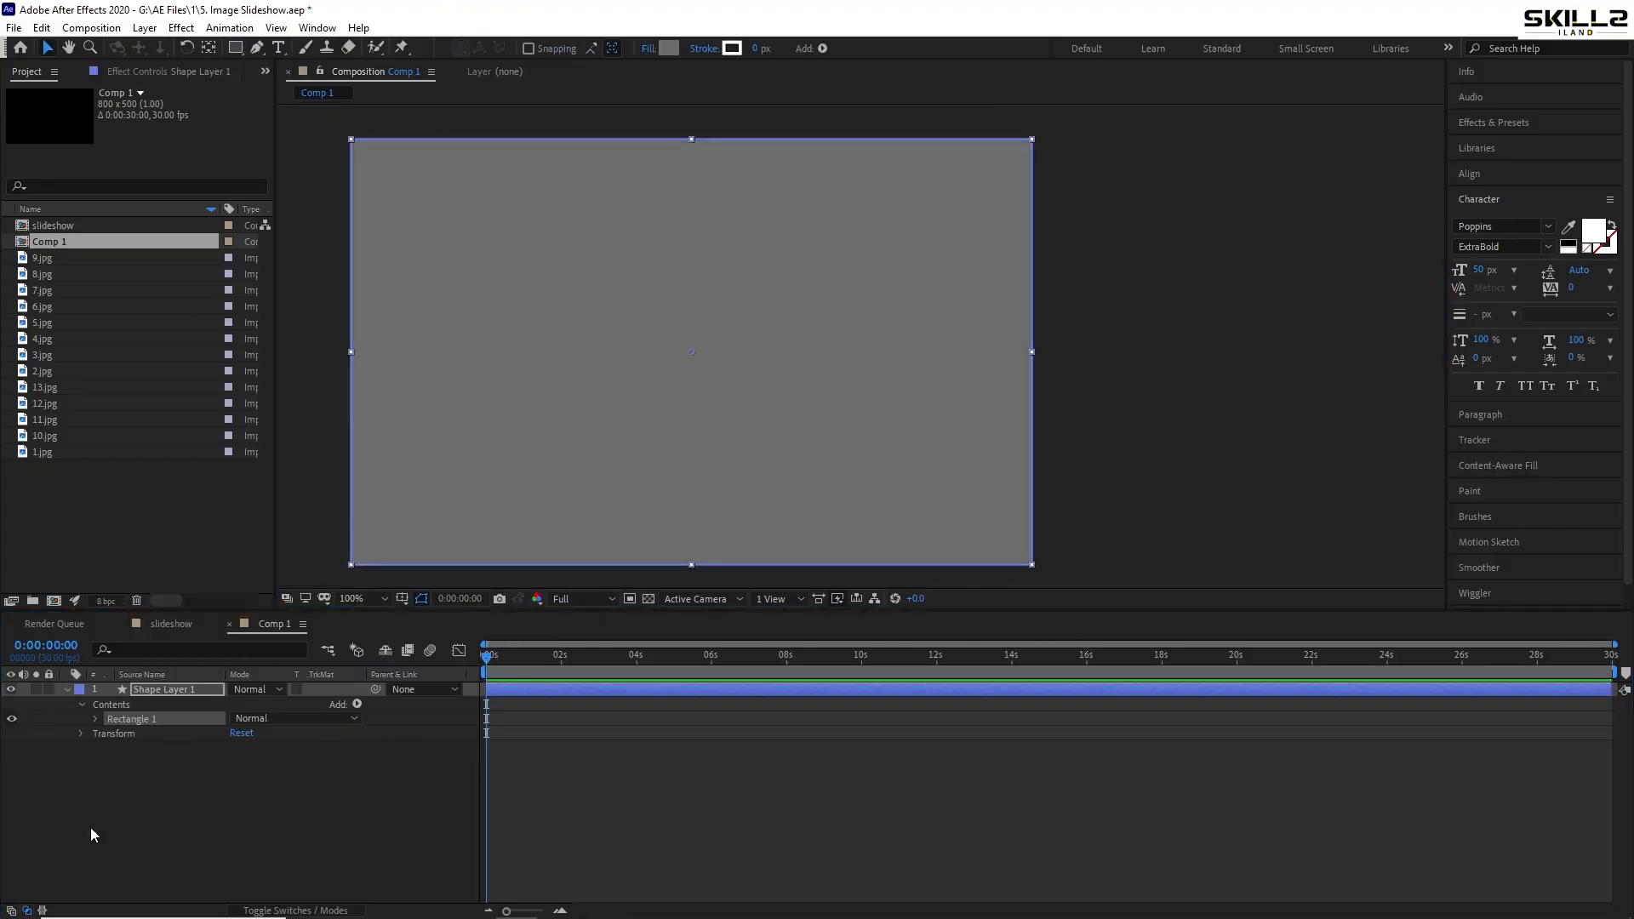
{"action": "key", "text": "s"}
{"action": "left_click_drag", "start_coordinate": [255, 703], "coordinate": [238, 706]}
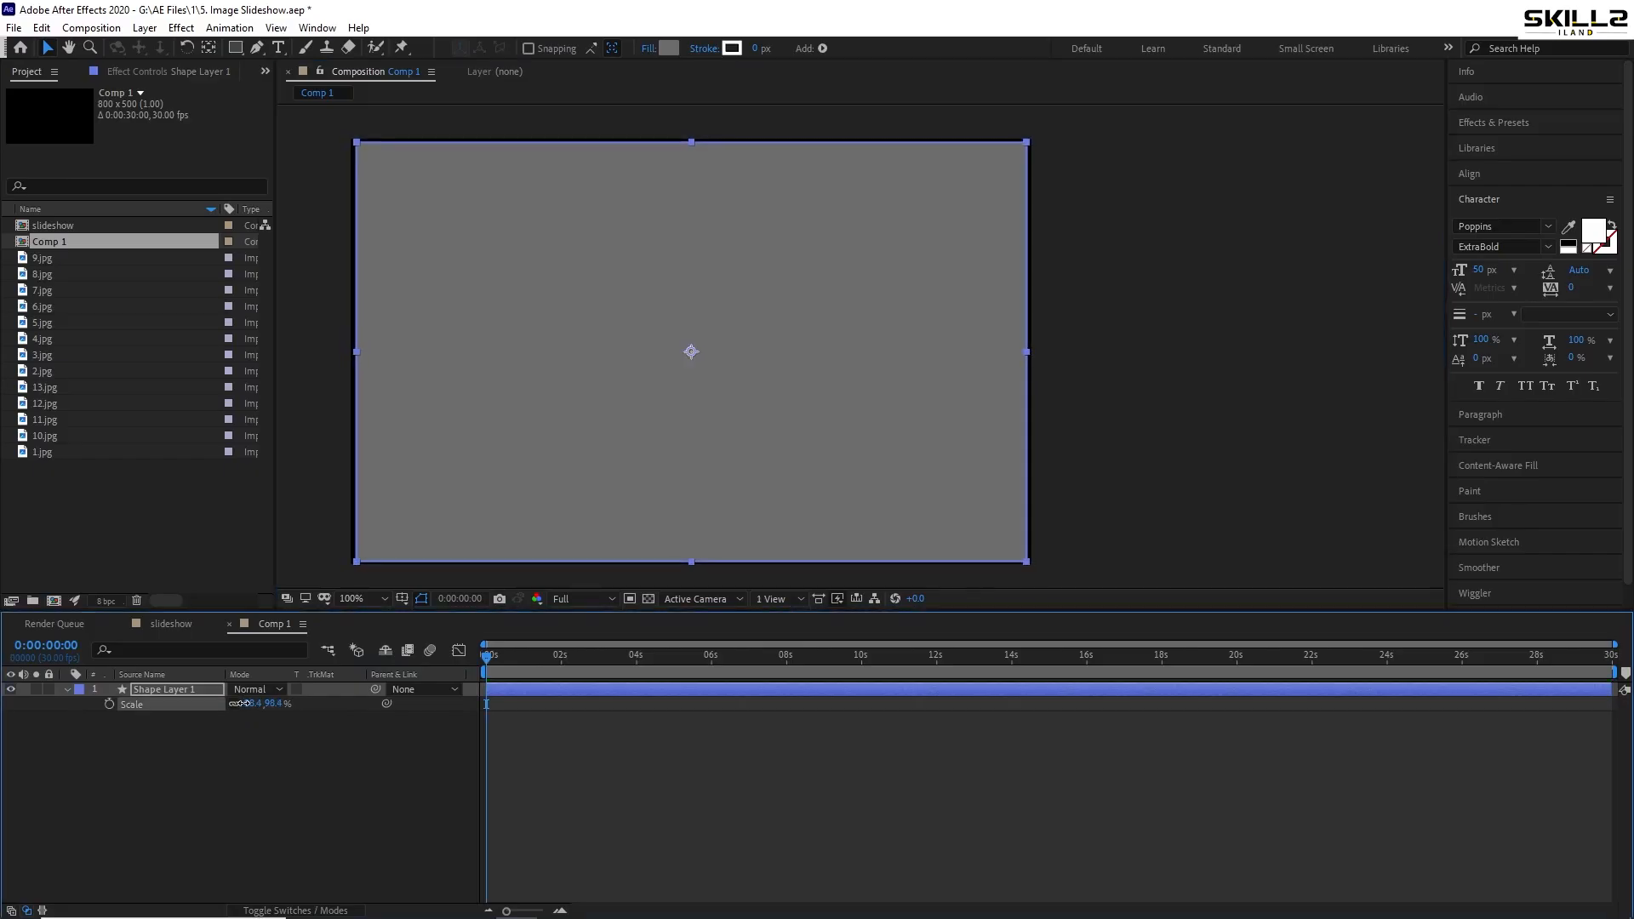
{"action": "left_click", "coordinate": [66, 689]}
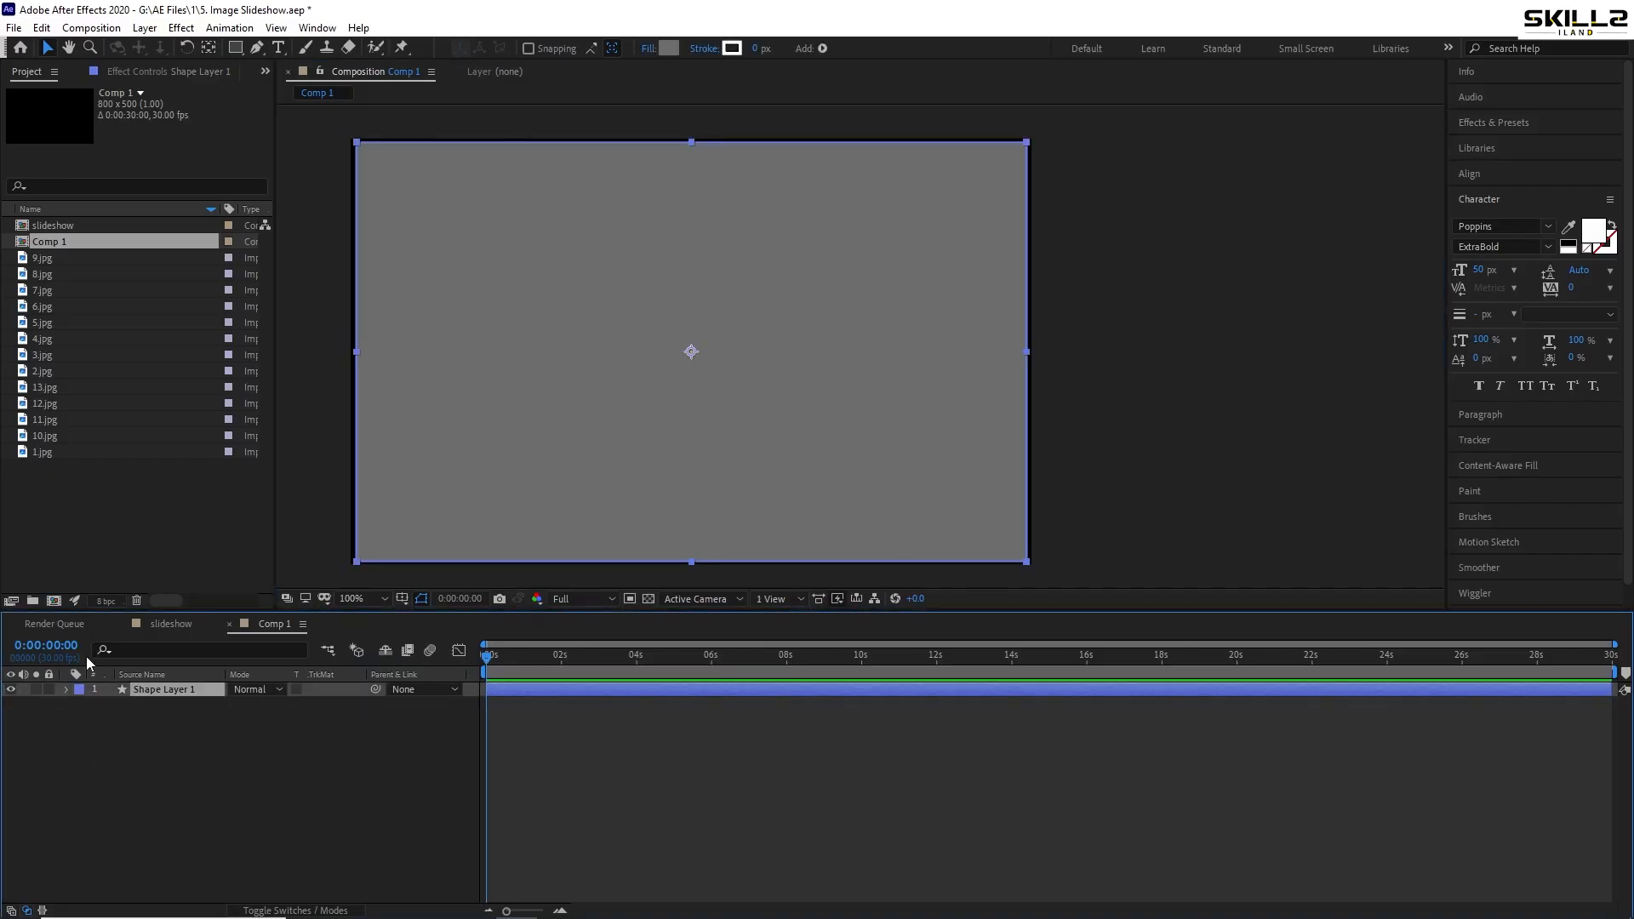
- Set the Rectangle 1 path roundness to 50
{"action": "left_click", "coordinate": [66, 690]}
{"action": "left_click", "coordinate": [81, 705]}
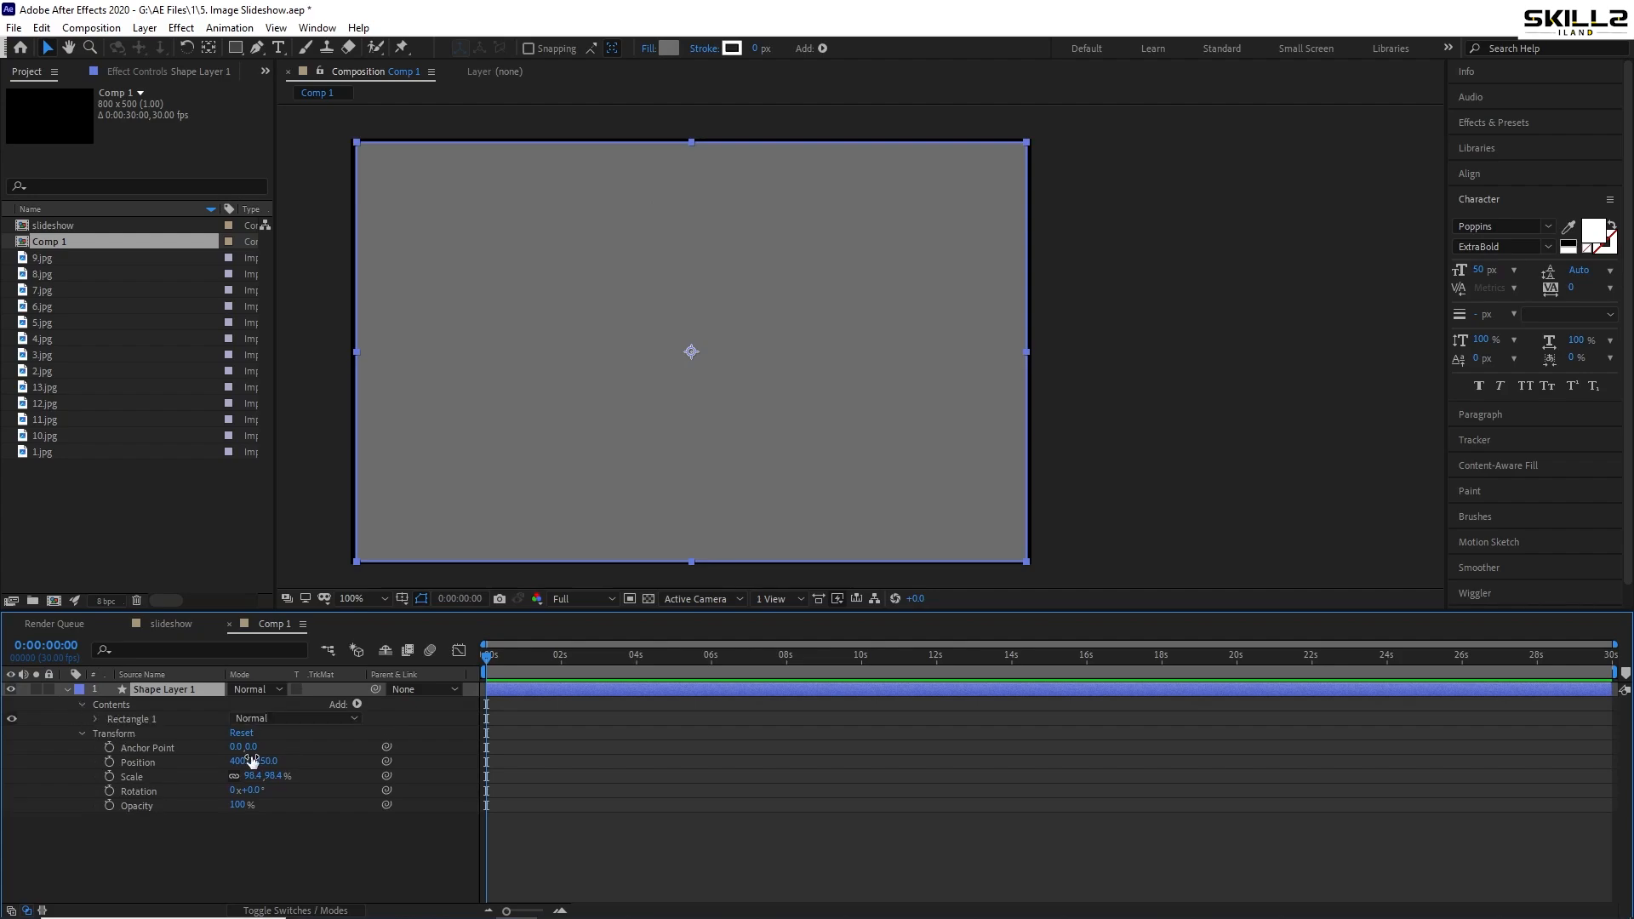
{"action": "left_click", "coordinate": [95, 719]}
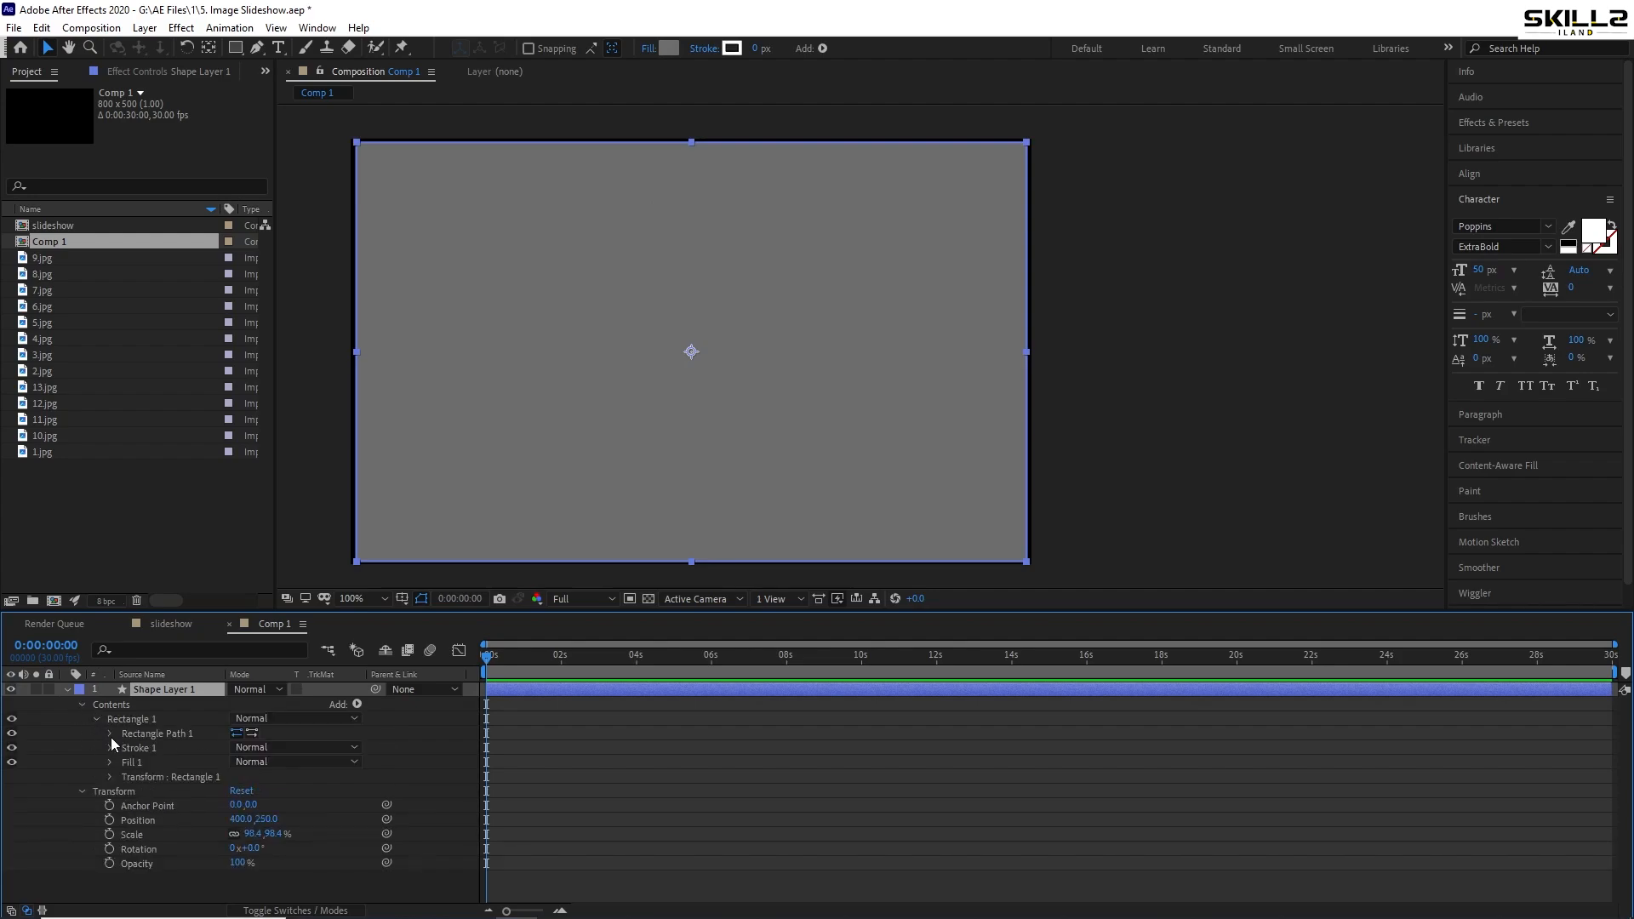
{"action": "left_click", "coordinate": [109, 734]}
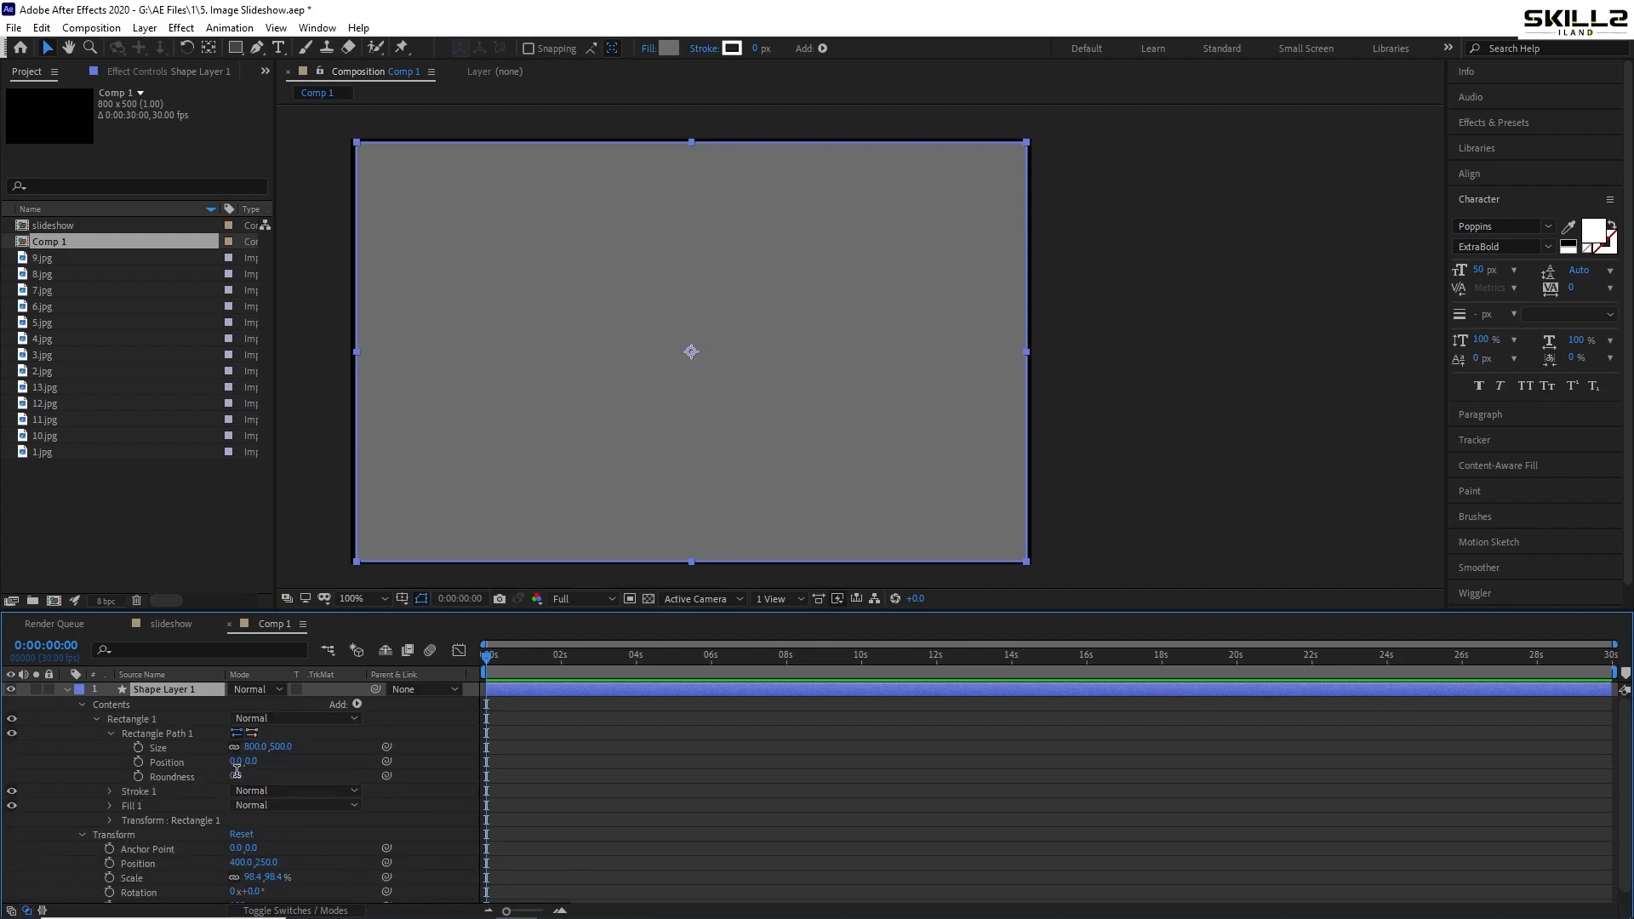
{"action": "left_click", "coordinate": [236, 774]}
{"action": "type", "text": "50"}
{"action": "key", "text": "Return"}
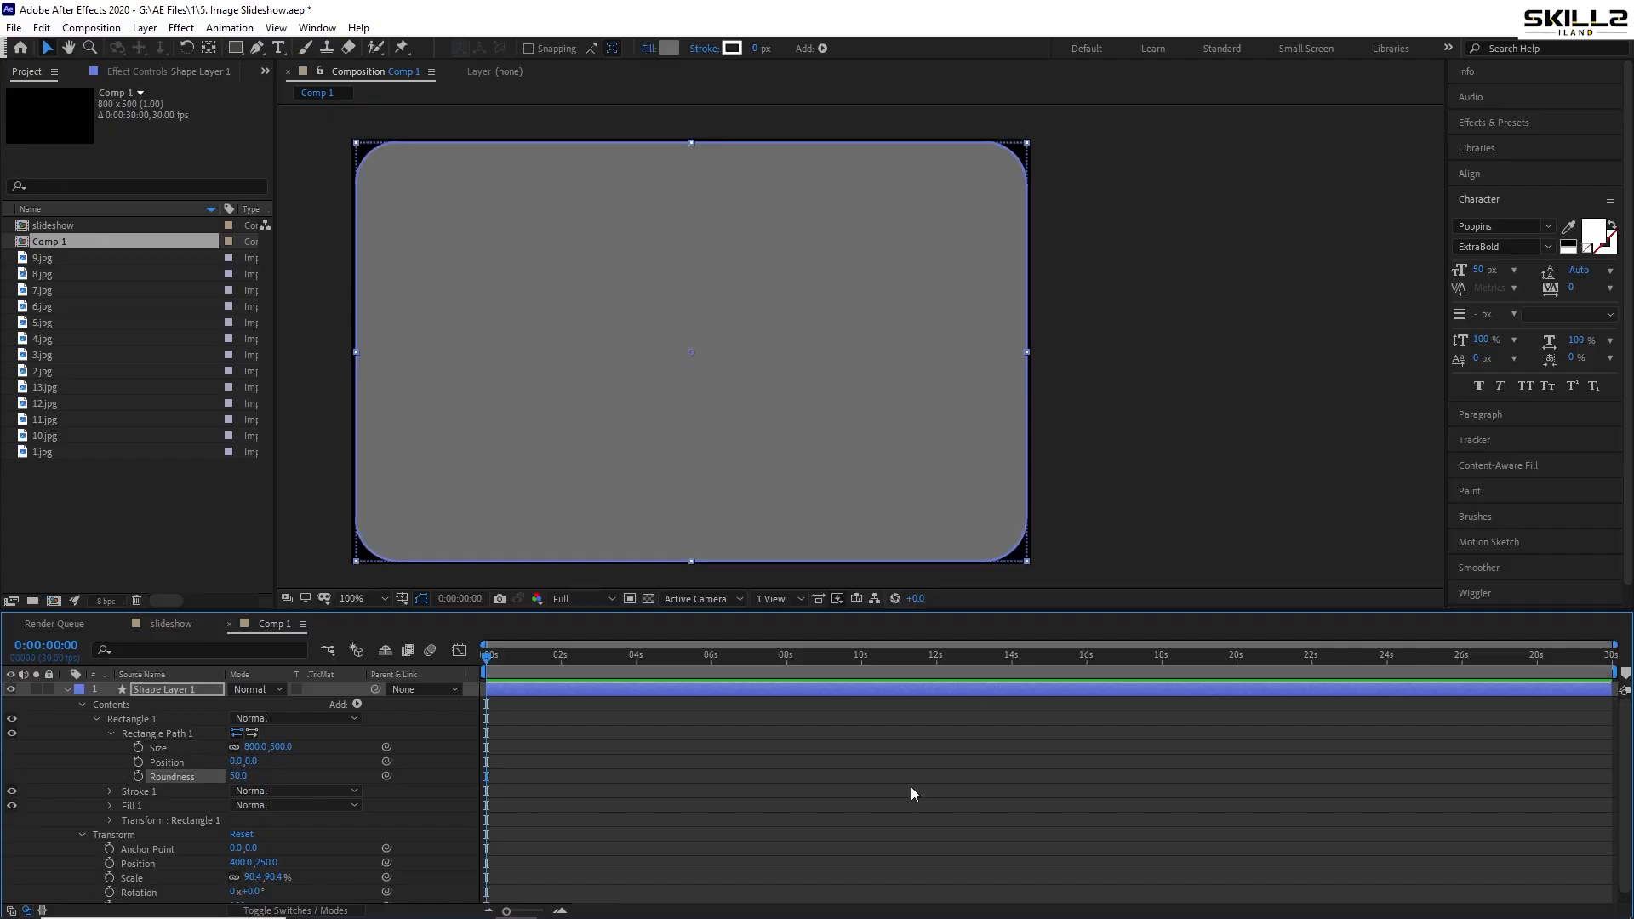
- Duplicate Shape Layer 1 to create Shape Layer 2
{"action": "left_click", "coordinate": [68, 689]}
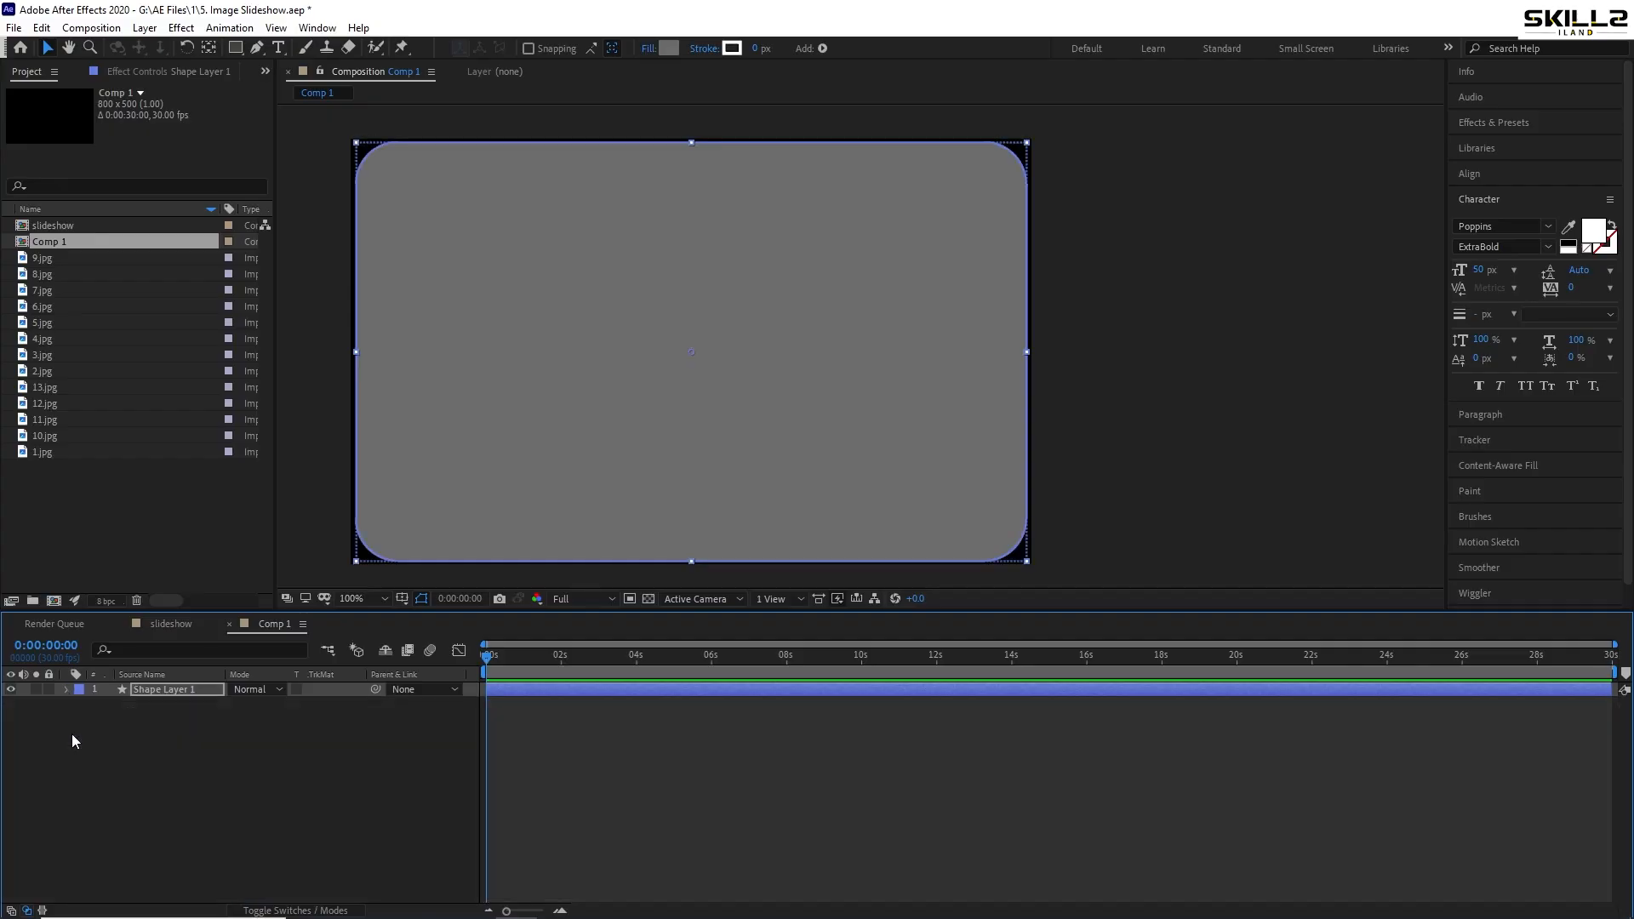
{"action": "left_click", "coordinate": [153, 717]}
{"action": "left_click", "coordinate": [168, 691]}
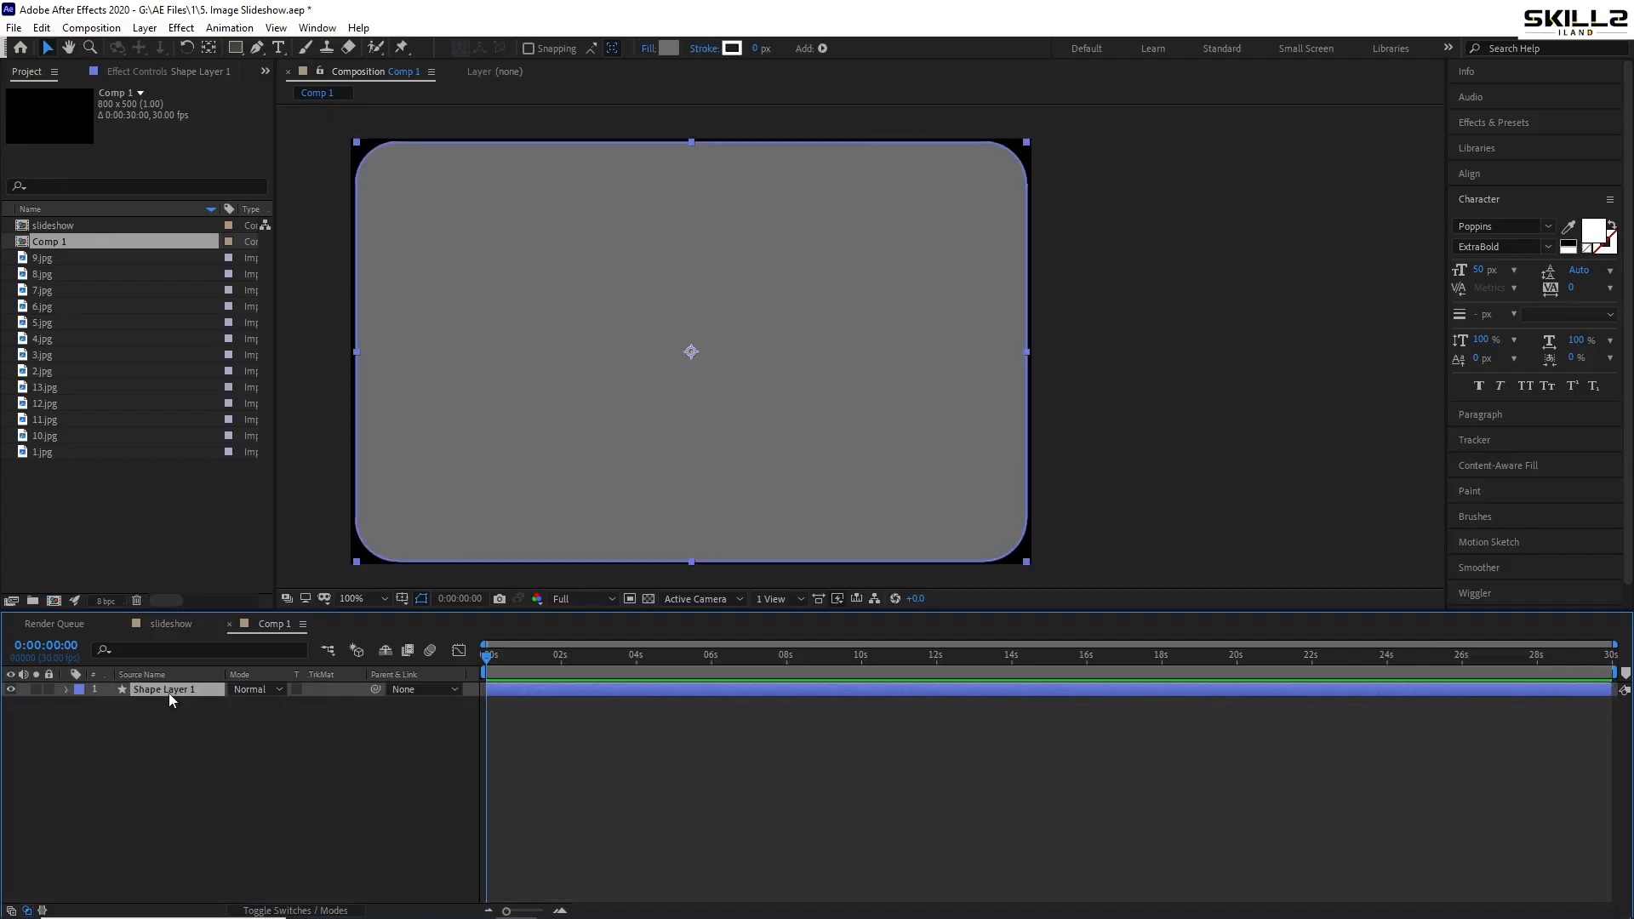
{"action": "key", "text": "ctrl+d"}
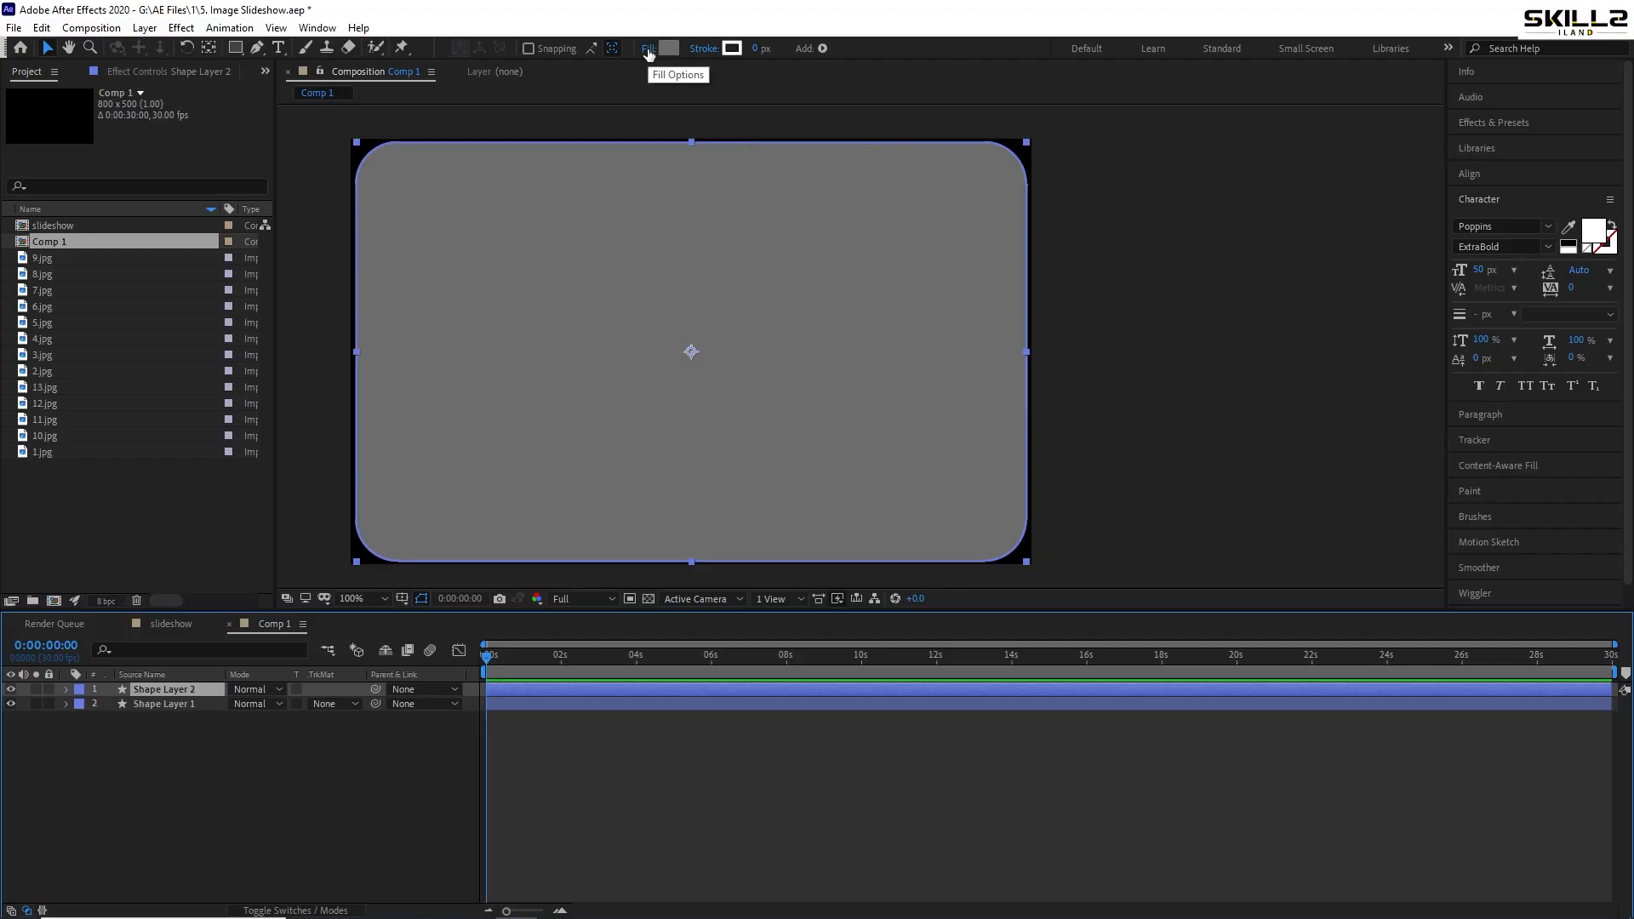
- Give Shape Layer 2 no fill and a 2 px white stroke outline
{"action": "left_click", "coordinate": [649, 50]}
{"action": "left_click", "coordinate": [730, 420]}
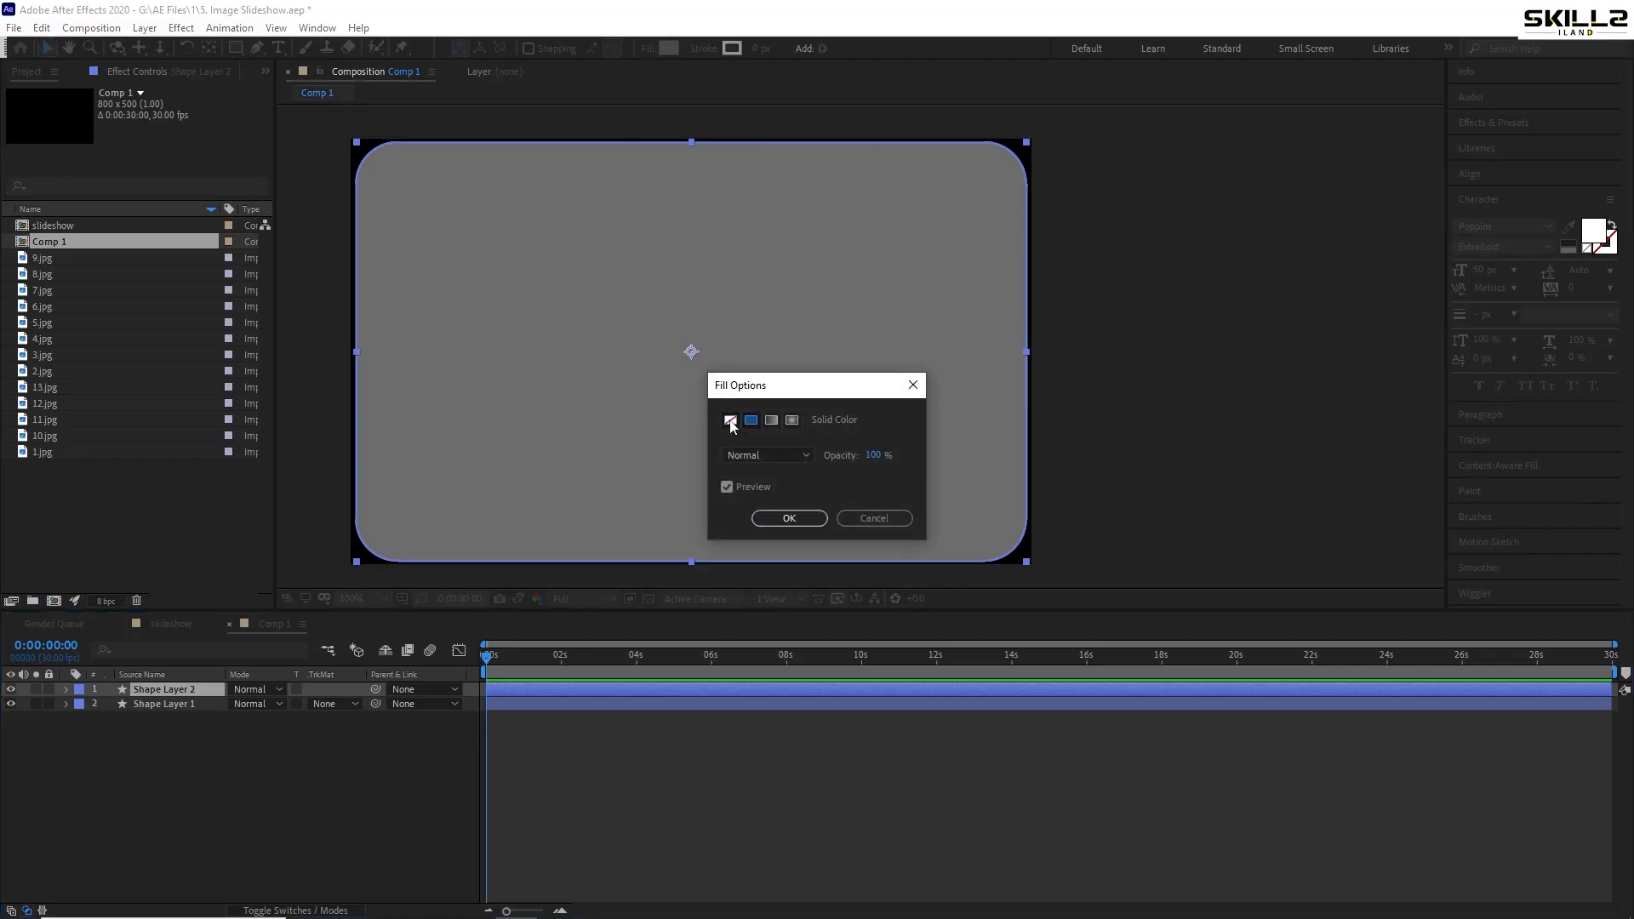
{"action": "left_click", "coordinate": [789, 518]}
{"action": "left_click", "coordinate": [756, 48]}
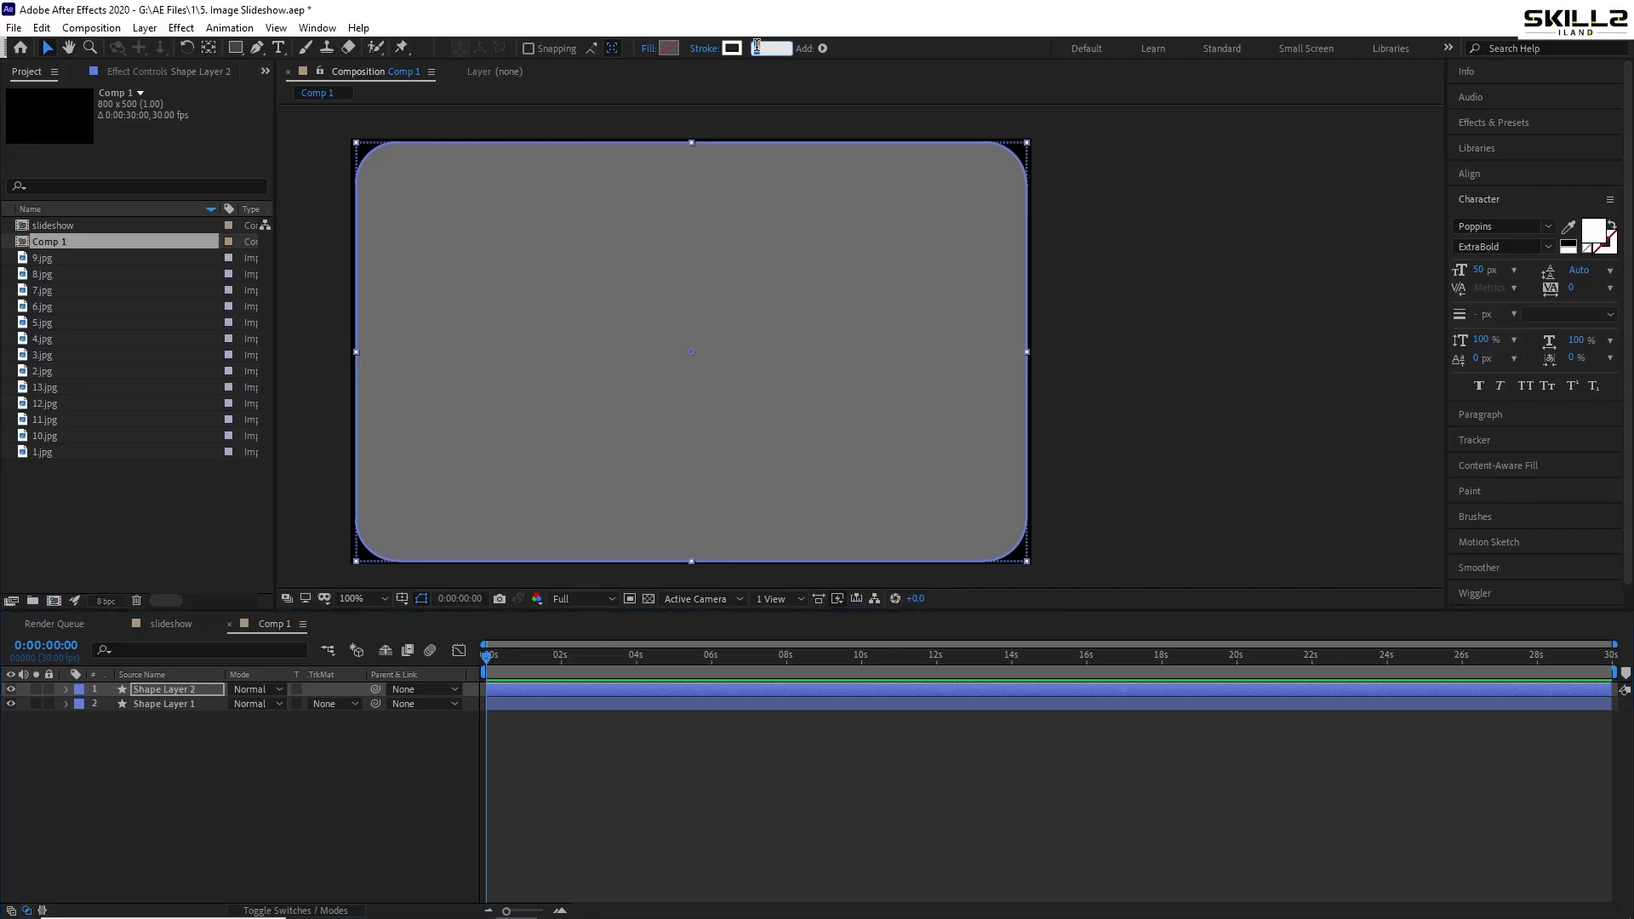
{"action": "type", "text": "2"}
{"action": "key", "text": "Return"}
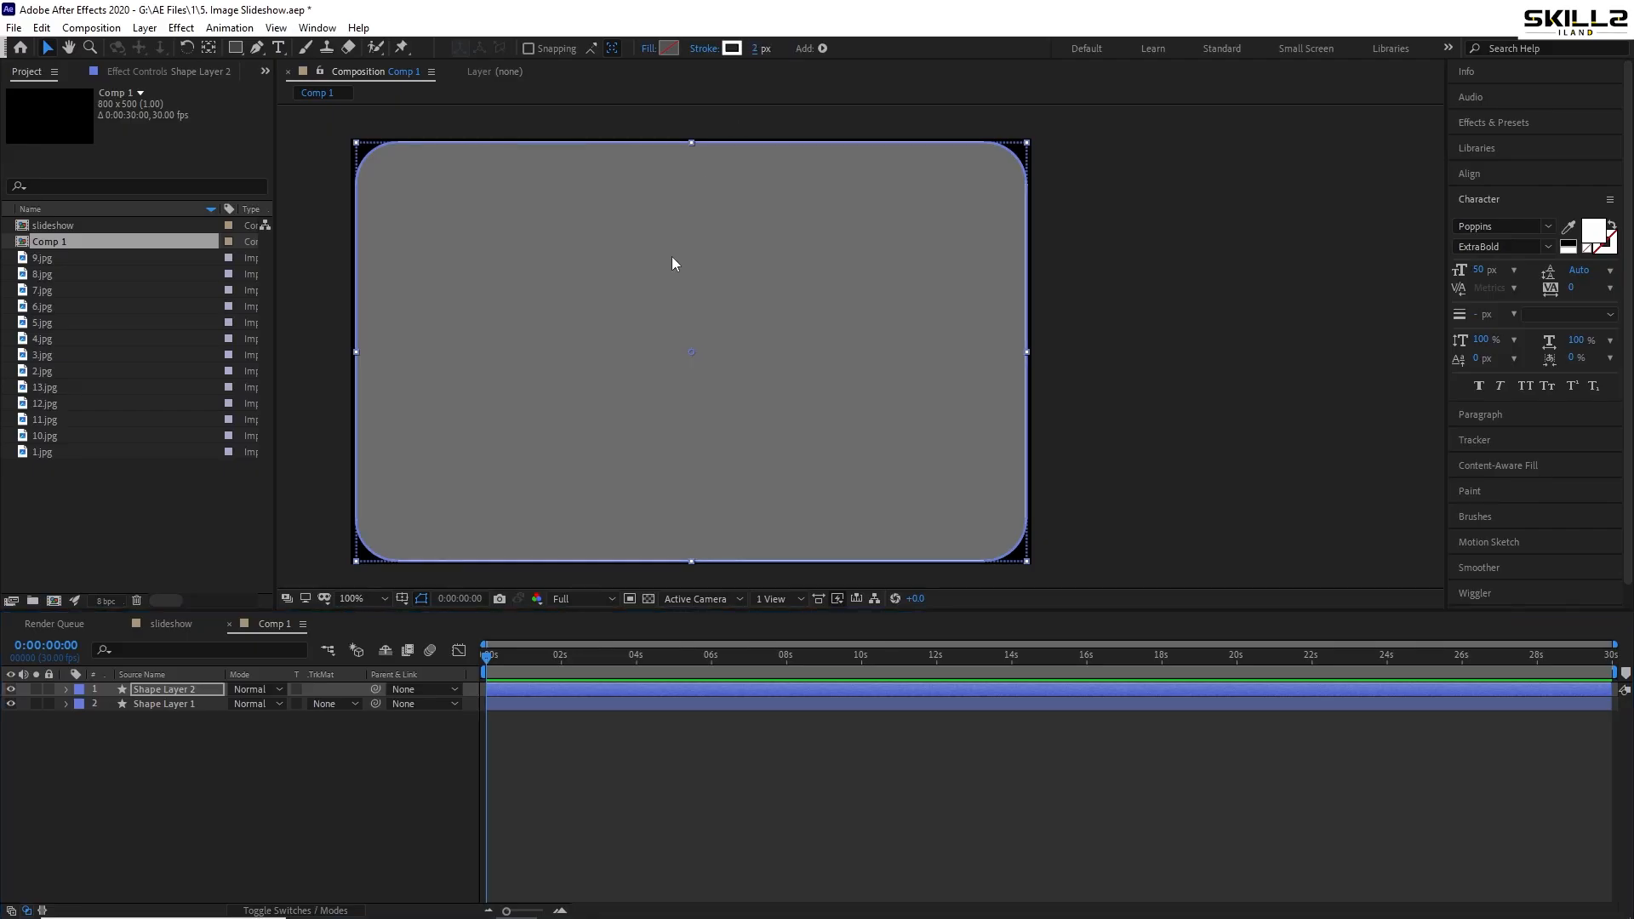
{"action": "left_click", "coordinate": [129, 734]}
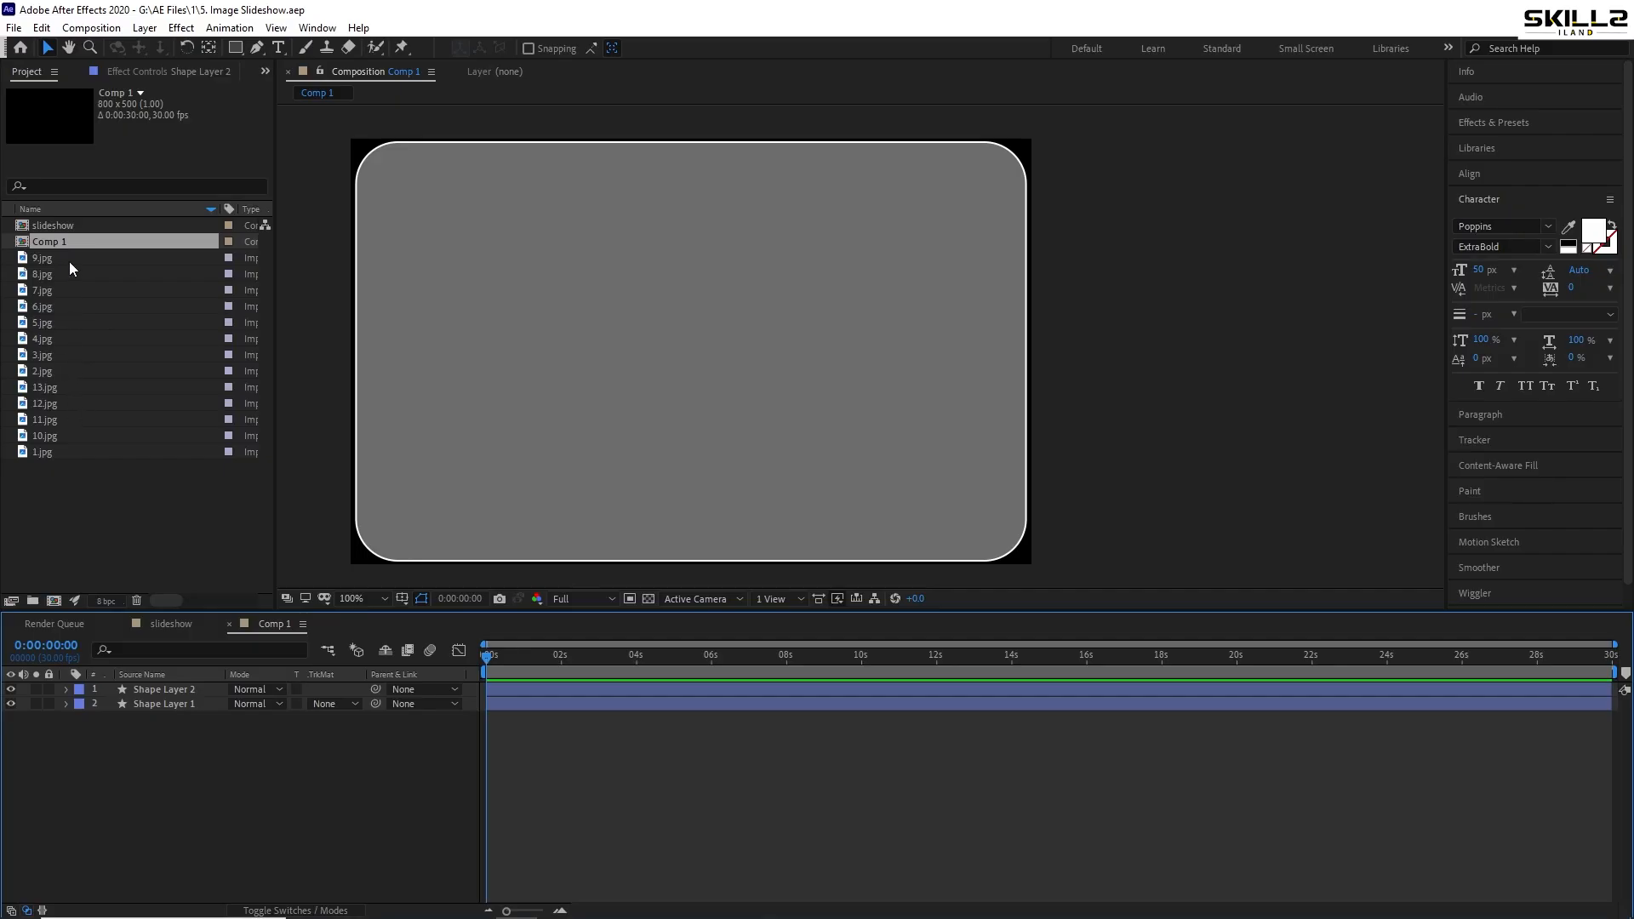
- Add 1.jpg at about 66% scale below Shape Layer 1, using it as an Alpha Matte
{"action": "left_click_drag", "start_coordinate": [53, 450], "coordinate": [128, 709]}
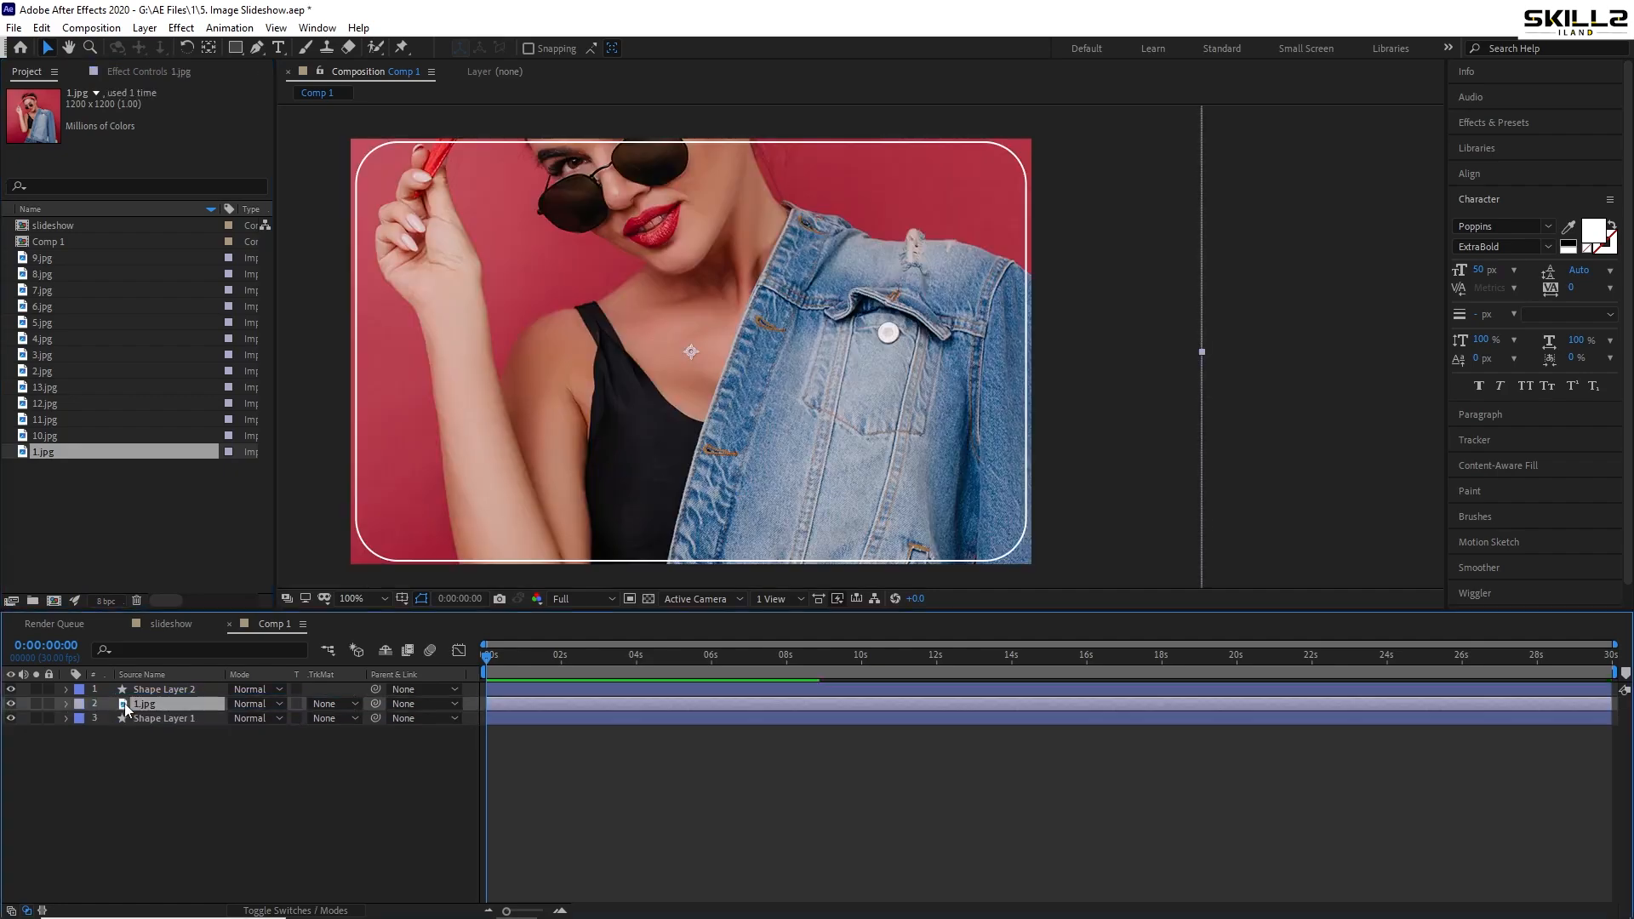
{"action": "key", "text": "s"}
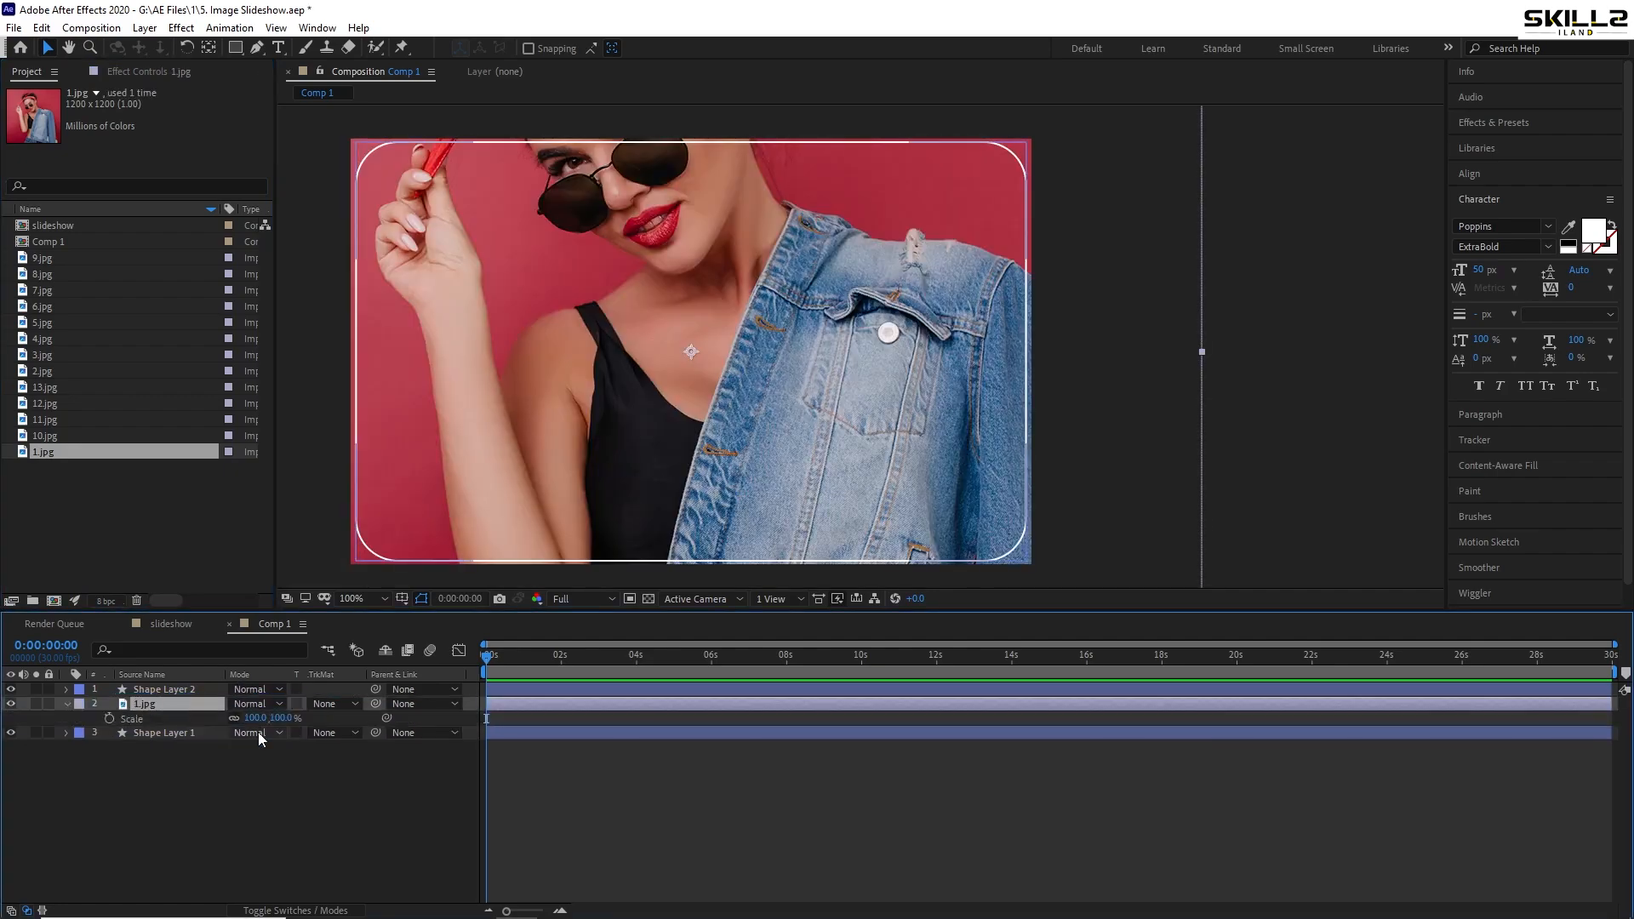
{"action": "left_click_drag", "start_coordinate": [255, 718], "coordinate": [232, 720]}
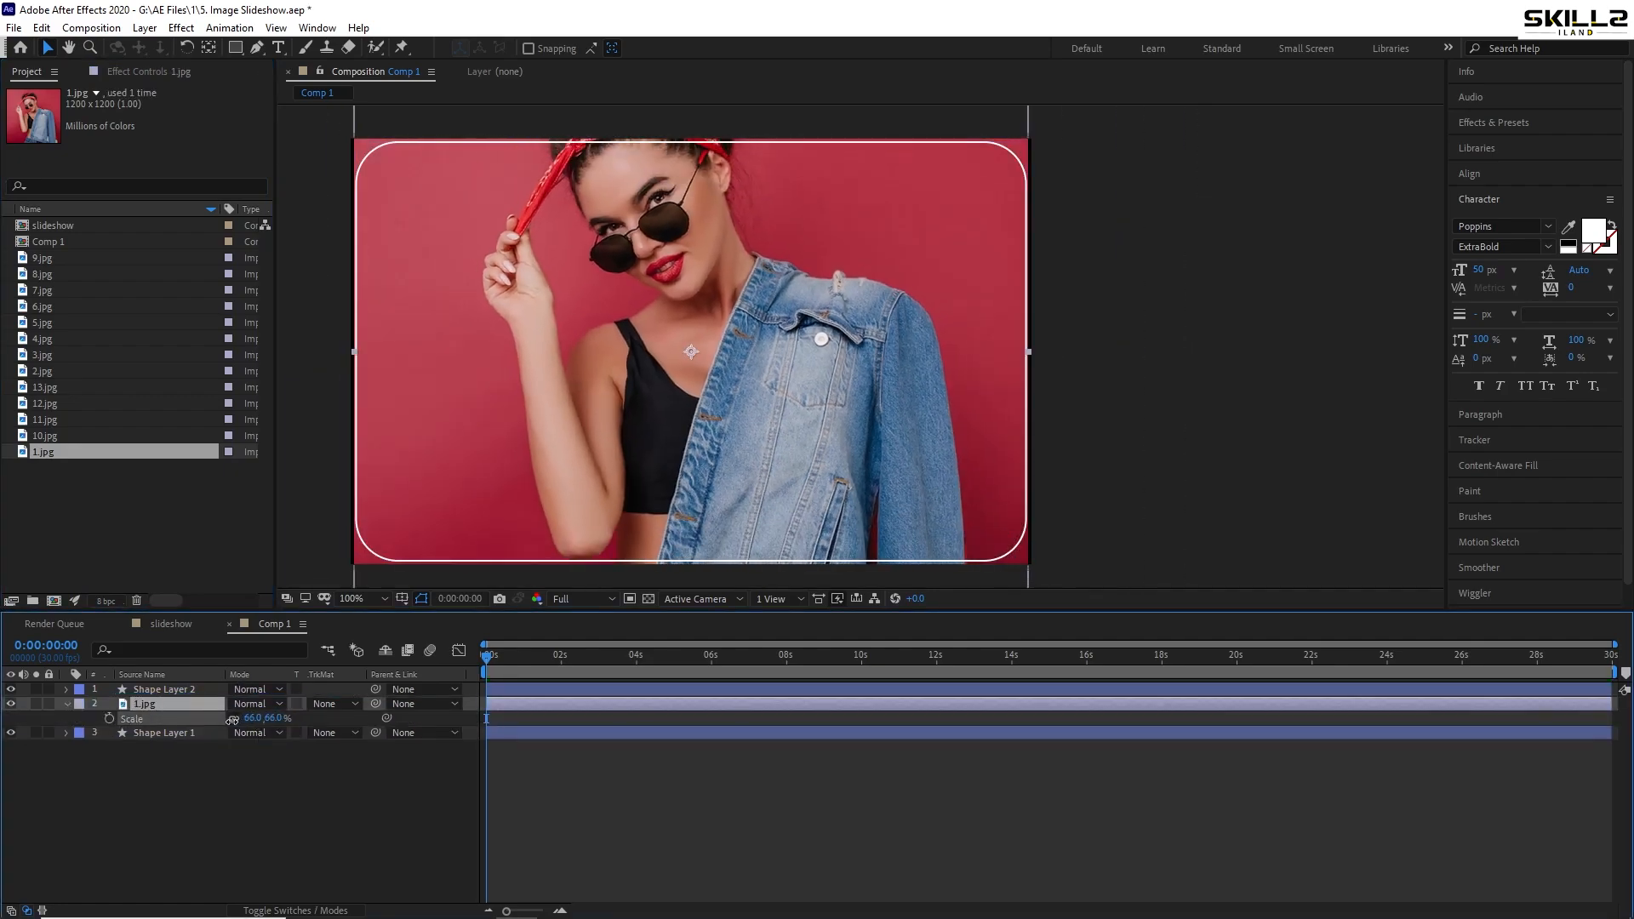
{"action": "key", "text": "shift+Down"}
{"action": "key", "text": "shift+Down"}
{"action": "key", "text": "shift+Down"}
{"action": "key", "text": "shift+Down"}
{"action": "key", "text": "shift+Down"}
{"action": "key", "text": "shift+Down"}
{"action": "key", "text": "shift+Down"}
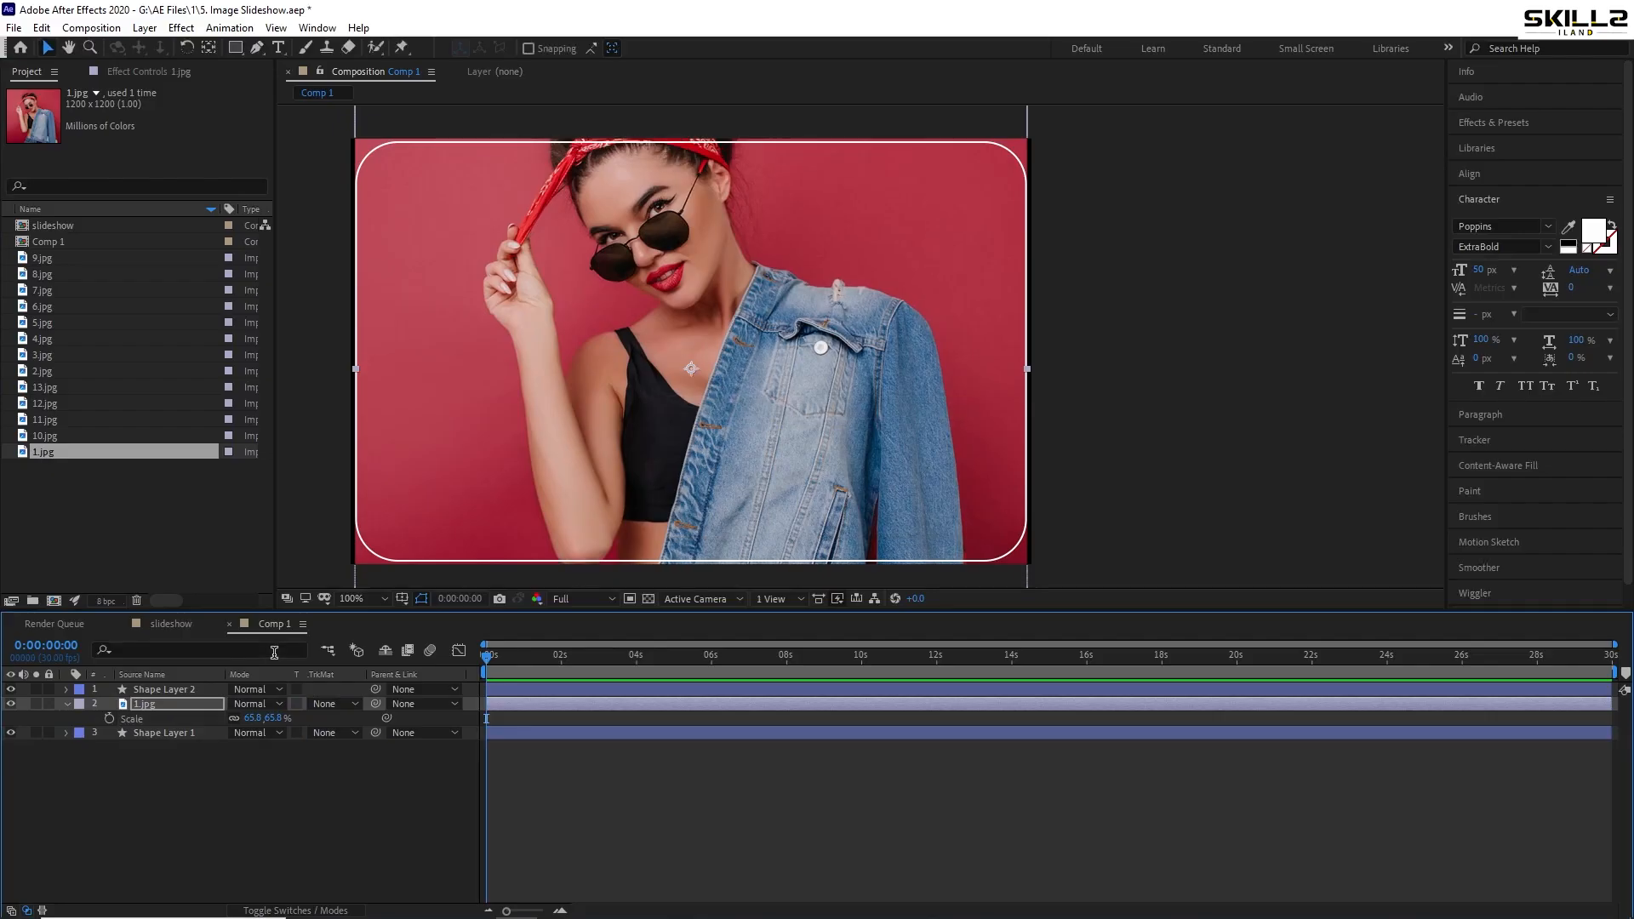
{"action": "key", "text": "s"}
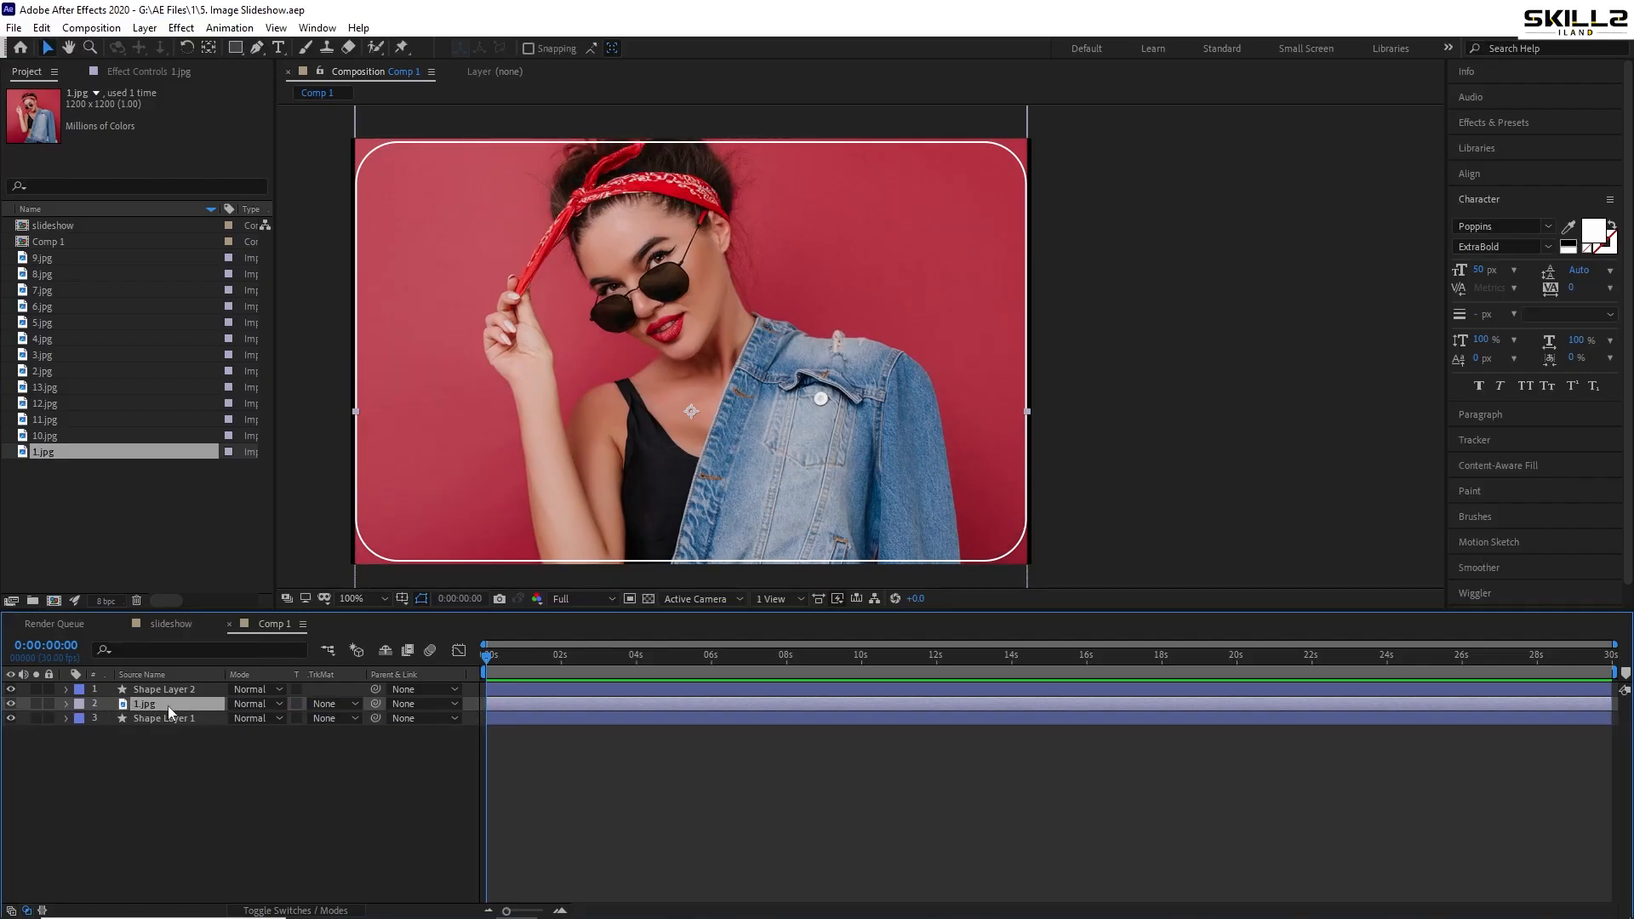
{"action": "left_click_drag", "start_coordinate": [166, 706], "coordinate": [167, 728]}
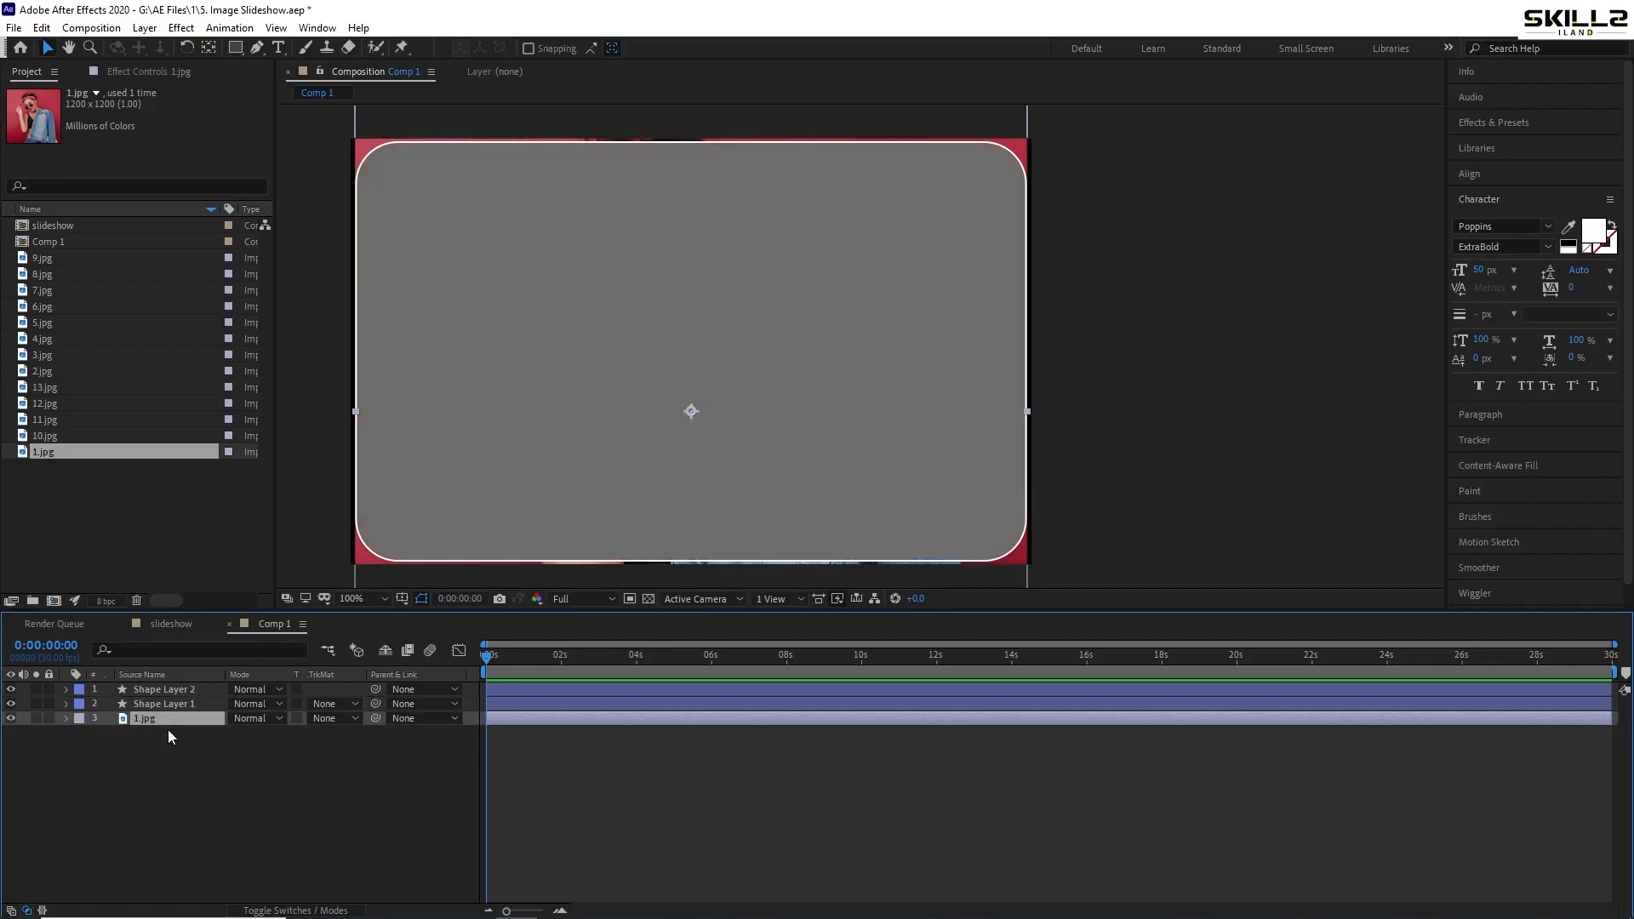
{"action": "left_click", "coordinate": [334, 720]}
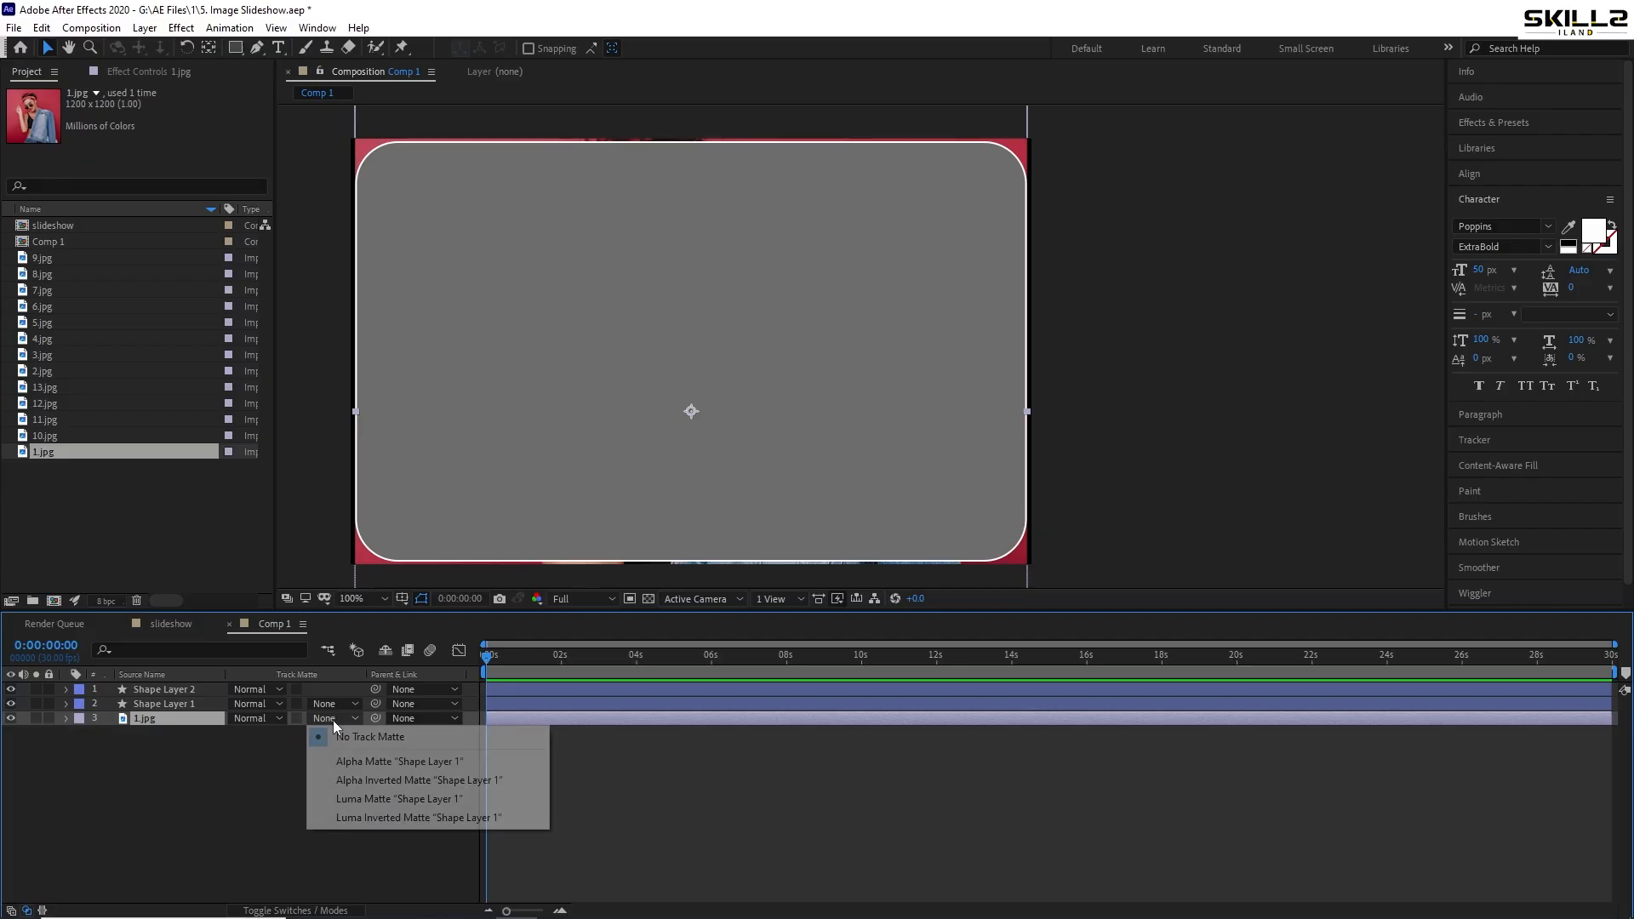
{"action": "left_click", "coordinate": [355, 764]}
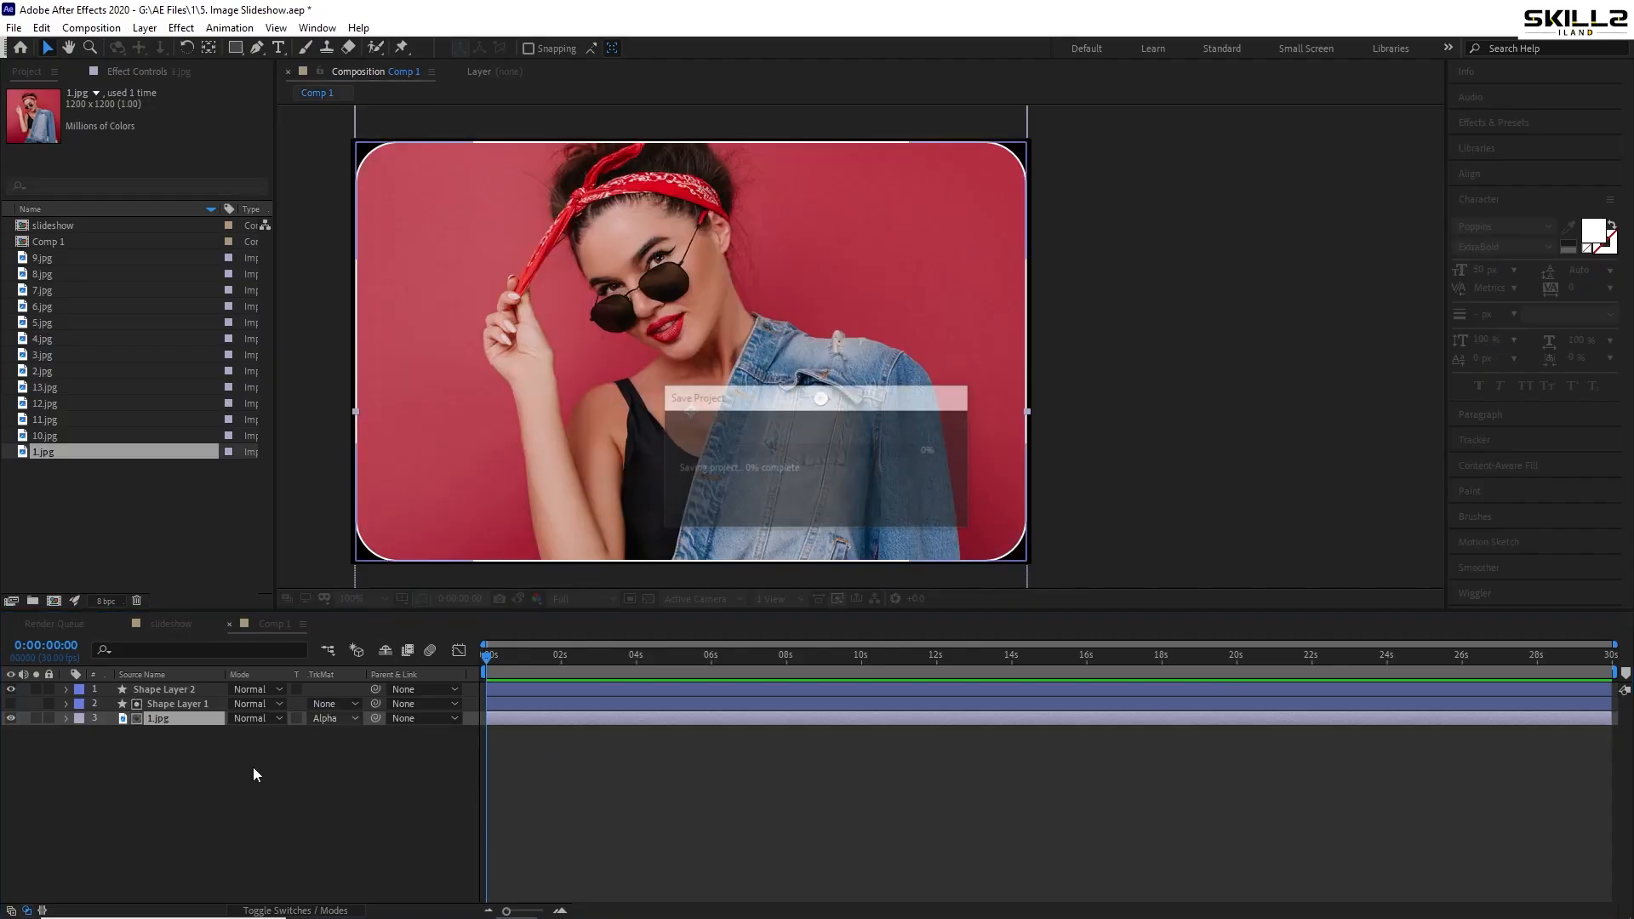
{"action": "key", "text": "ctrl+t"}
- Add a text layer with the card's name title and move it to the card's lower left
{"action": "left_click", "coordinate": [136, 788]}
{"action": "right_click", "coordinate": [150, 763]}
{"action": "mouse_move", "coordinate": [201, 575]}
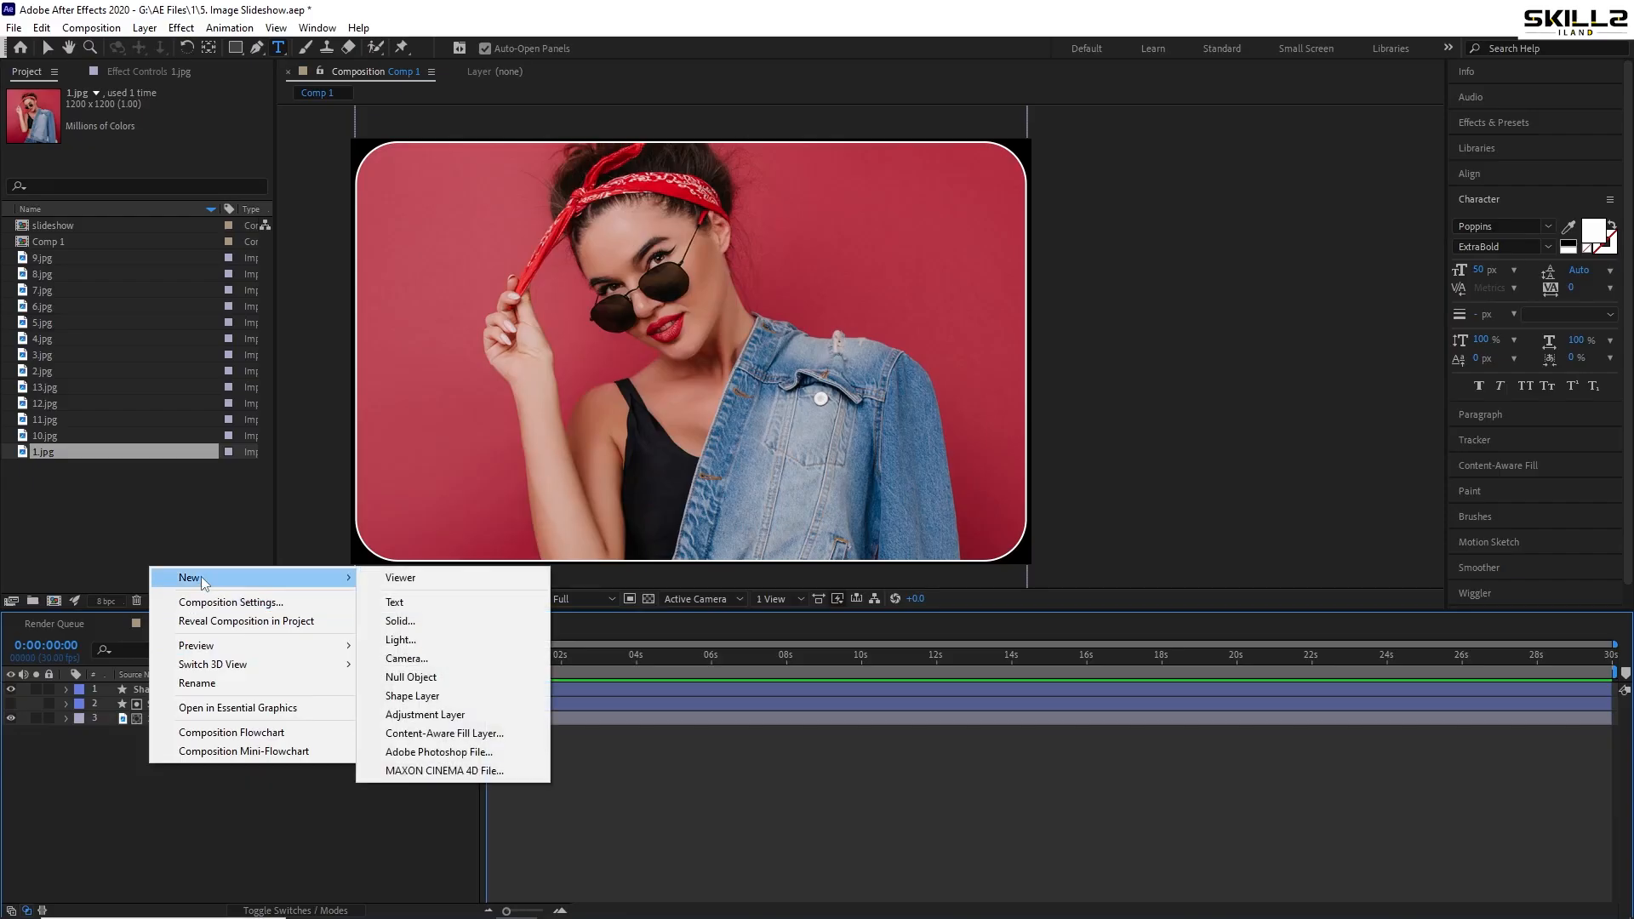
{"action": "left_click", "coordinate": [475, 603]}
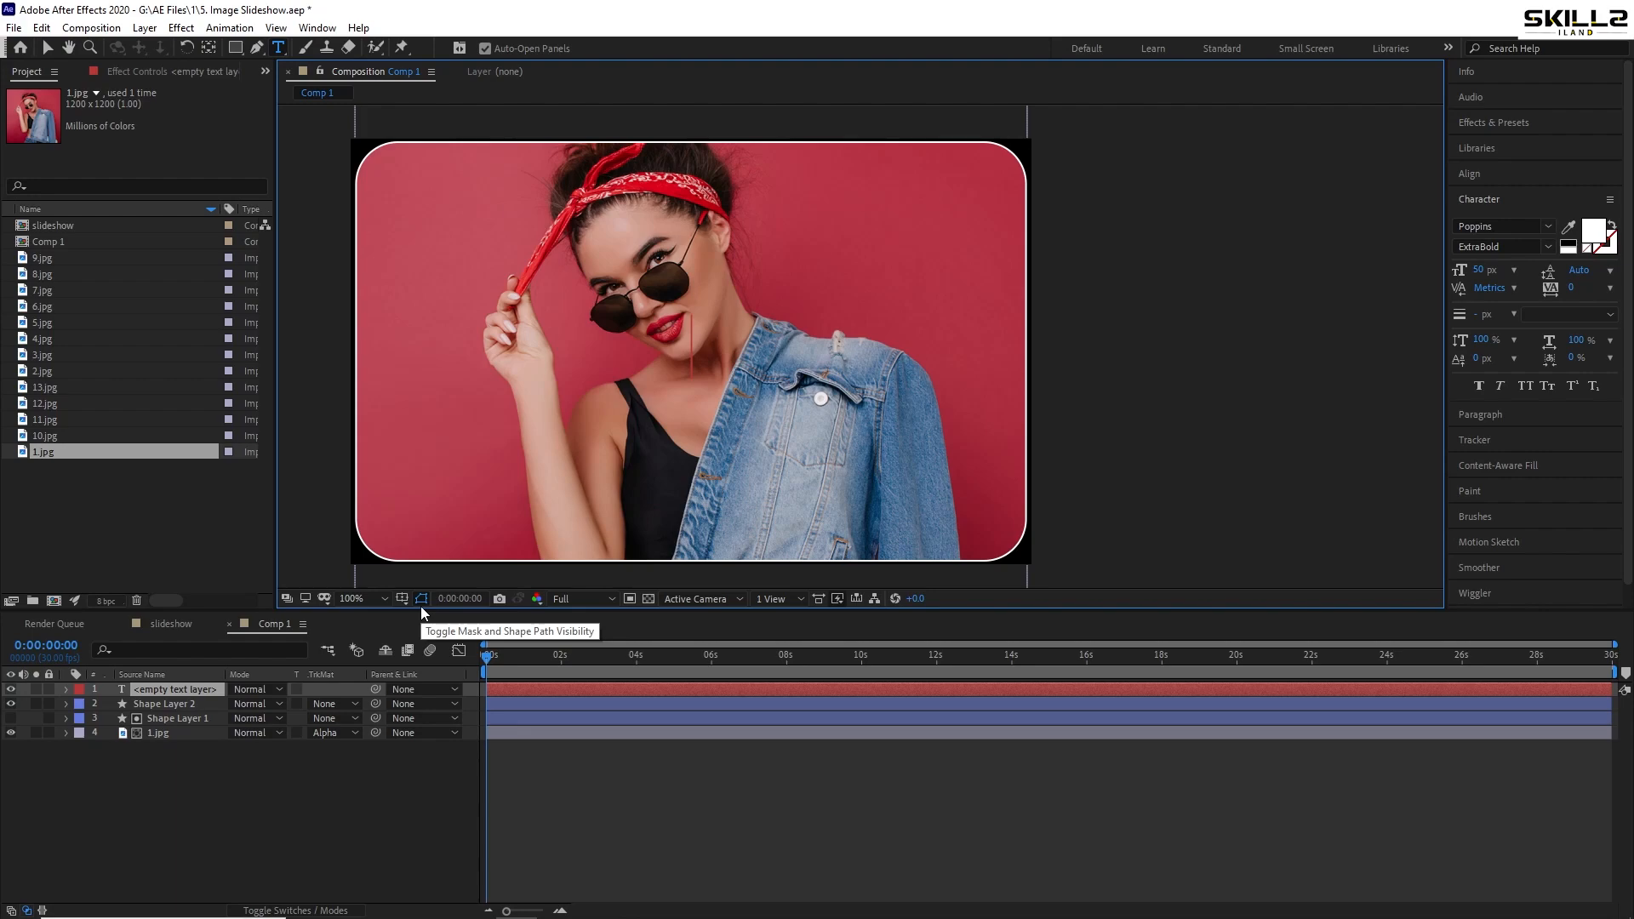
{"action": "key", "text": "Escape"}
{"action": "key", "text": "v"}
{"action": "left_click_drag", "start_coordinate": [631, 354], "coordinate": [446, 501]}
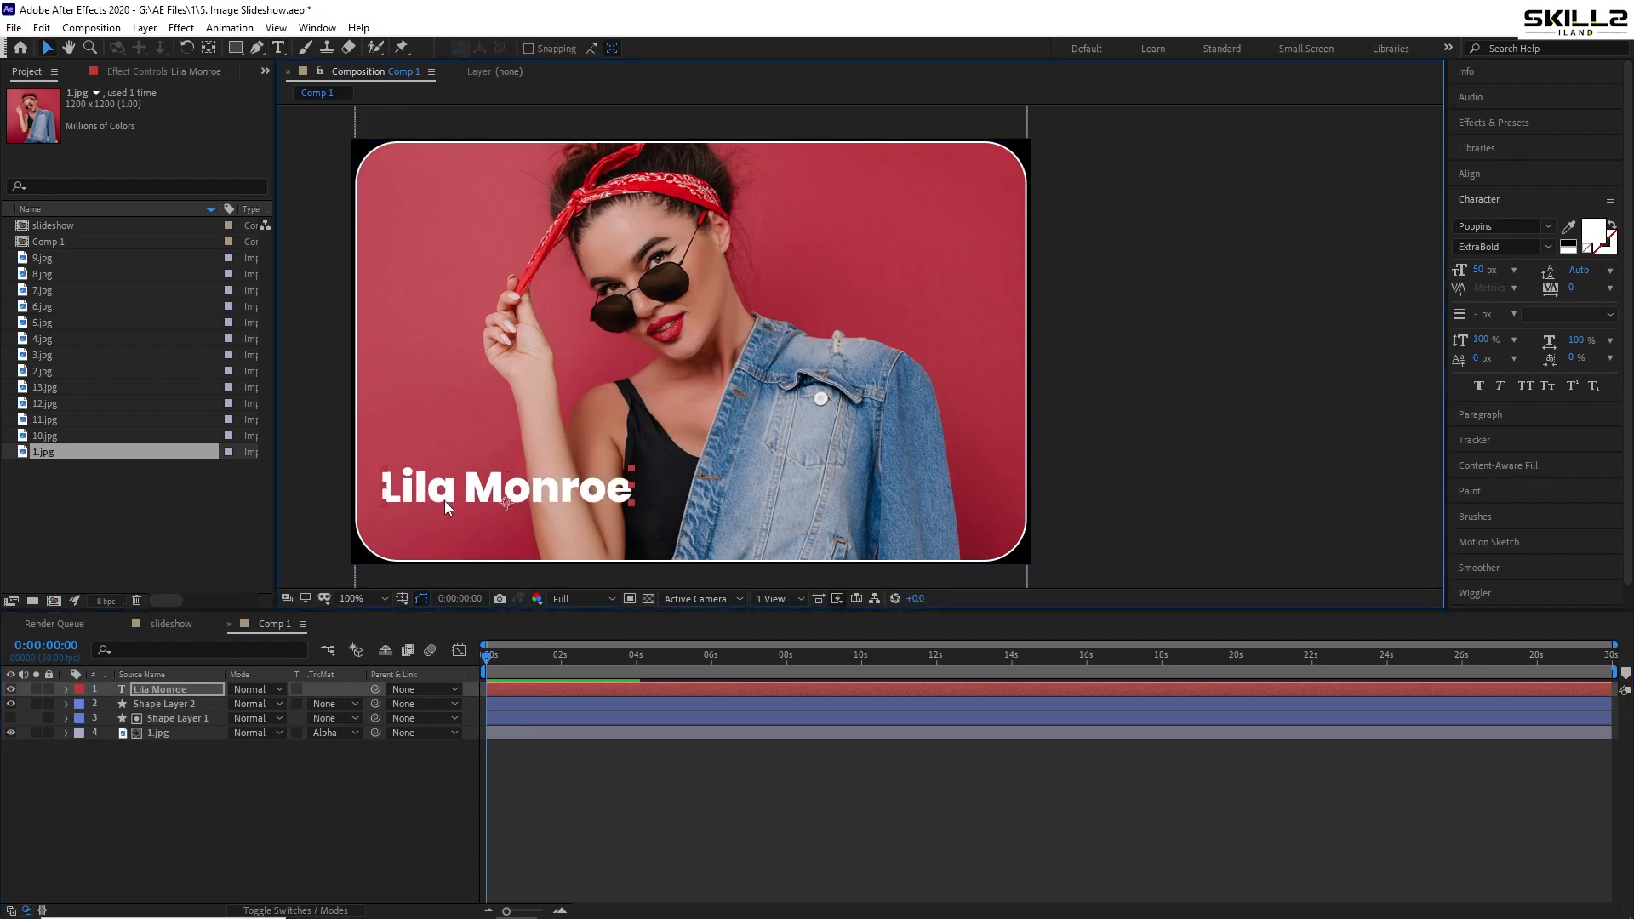
- Duplicate the title and replace it with the description sentence in Regular weight at 17 px
{"action": "key", "text": "ctrl+d"}
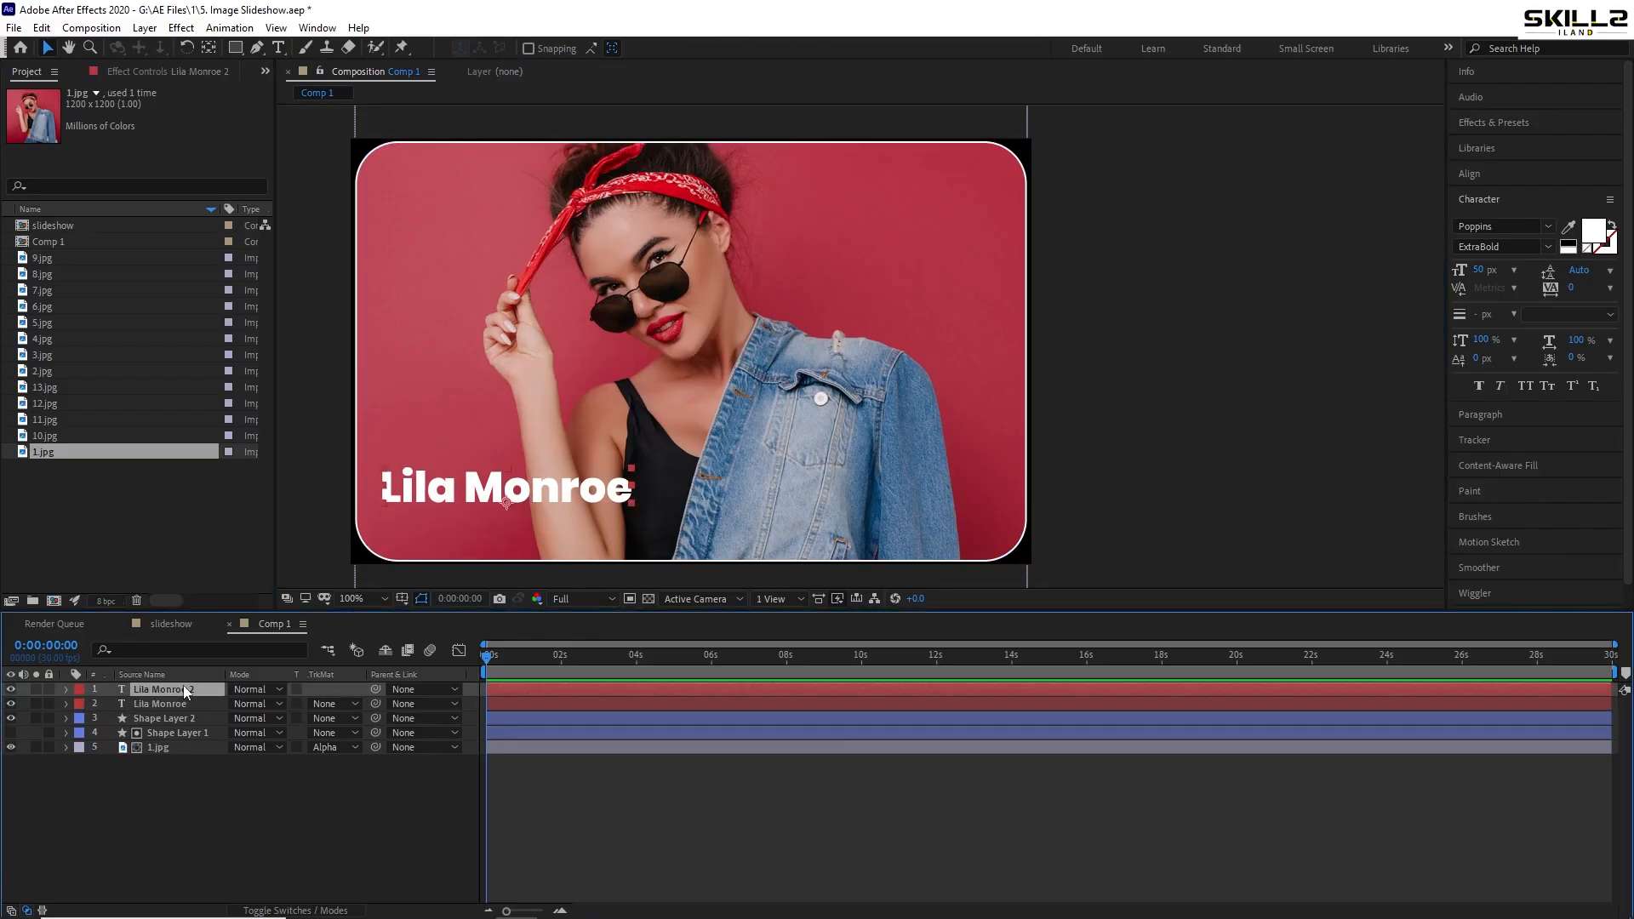
{"action": "key", "text": "shift+Down"}
{"action": "key", "text": "shift+Down"}
{"action": "key", "text": "shift+Down"}
{"action": "key", "text": "shift+Down"}
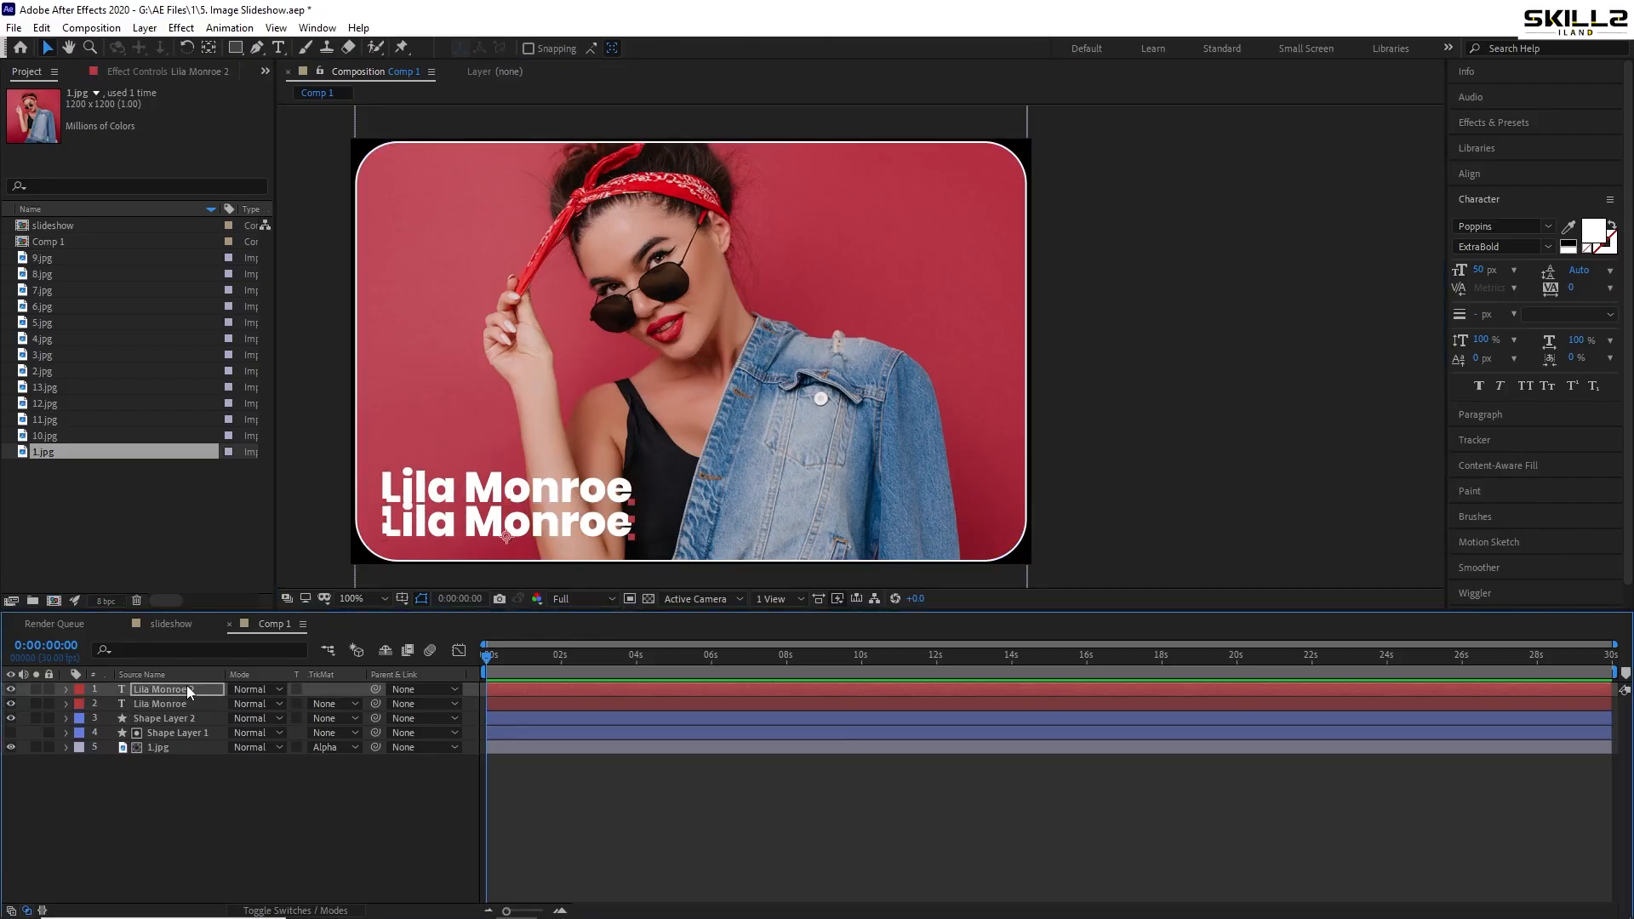
{"action": "double_click", "coordinate": [593, 541]}
{"action": "key", "text": "ctrl+v"}
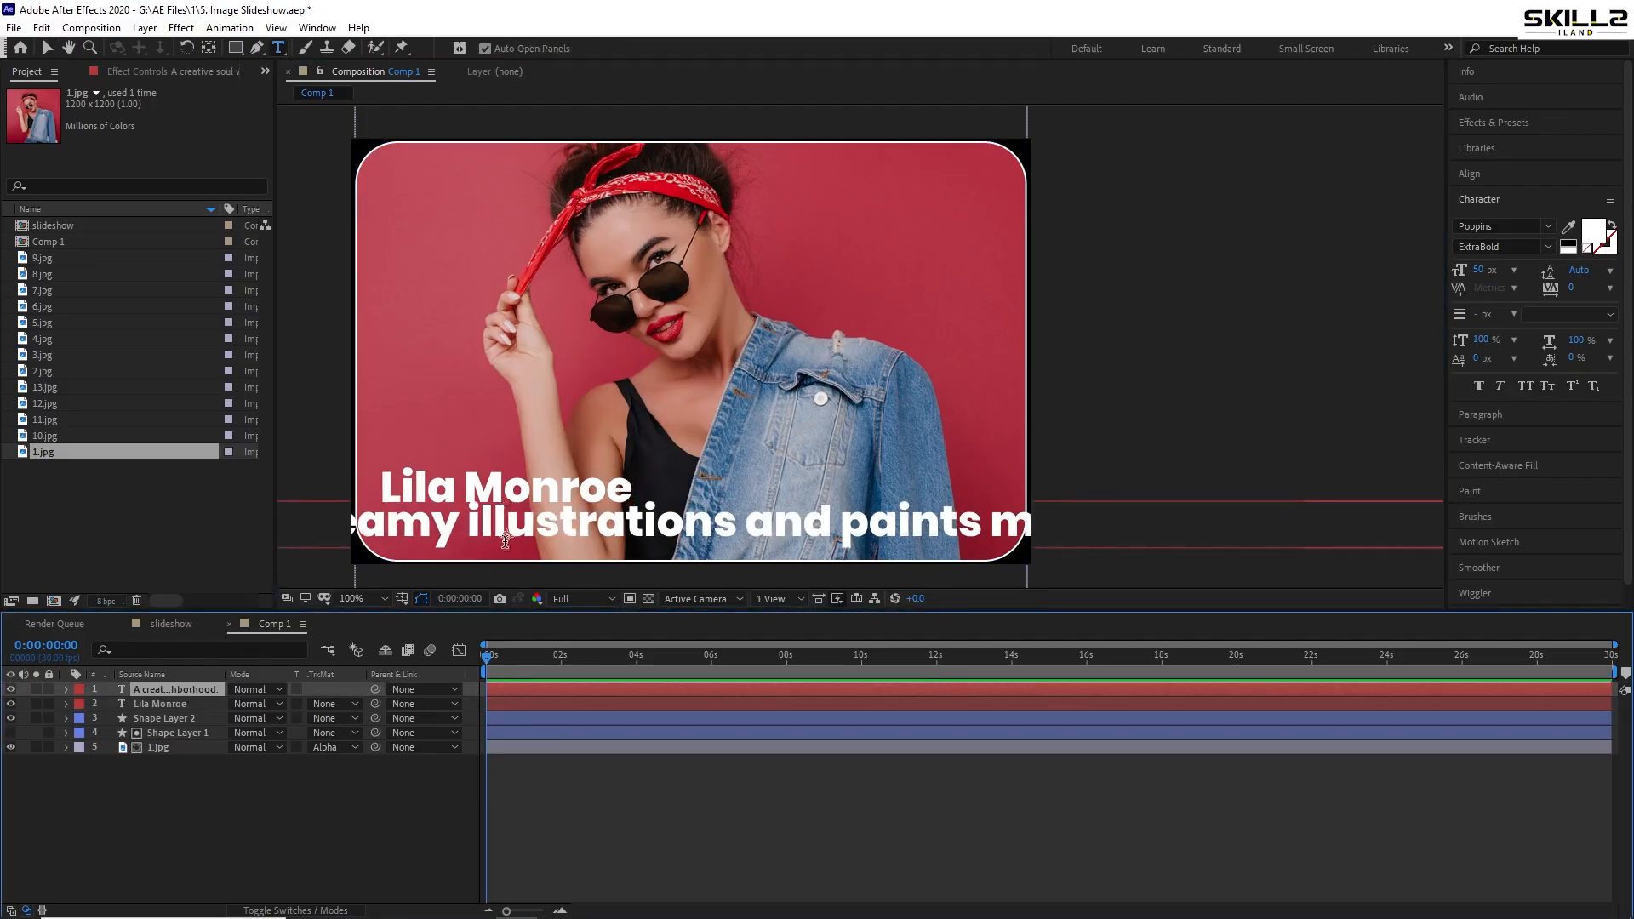
{"action": "left_click", "coordinate": [1547, 247]}
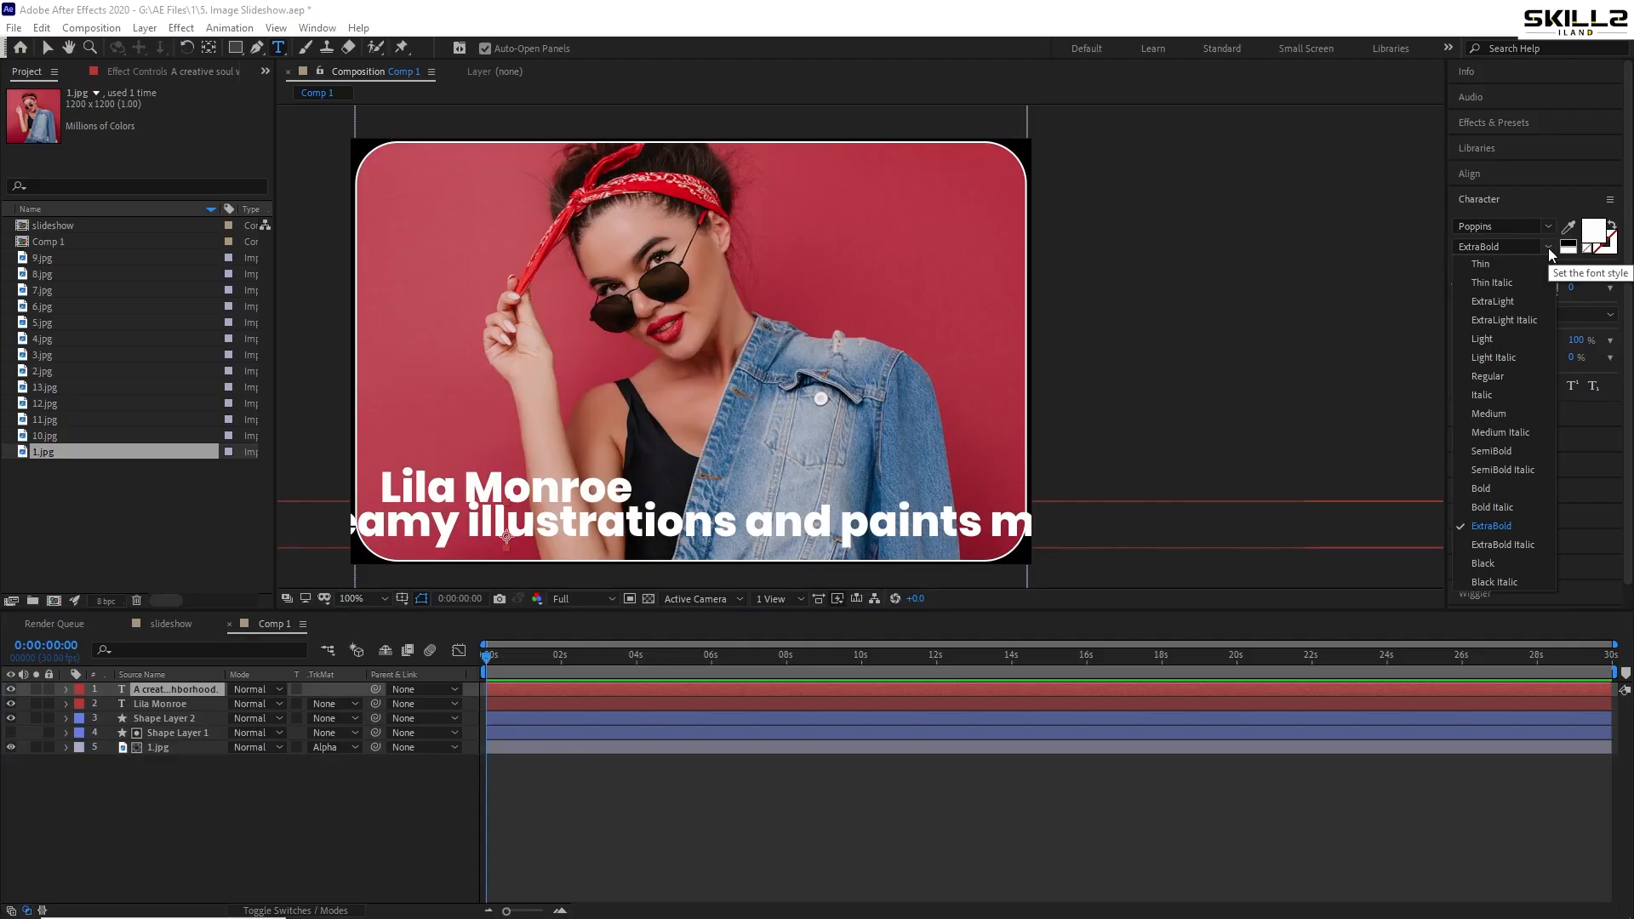
{"action": "left_click", "coordinate": [1500, 380]}
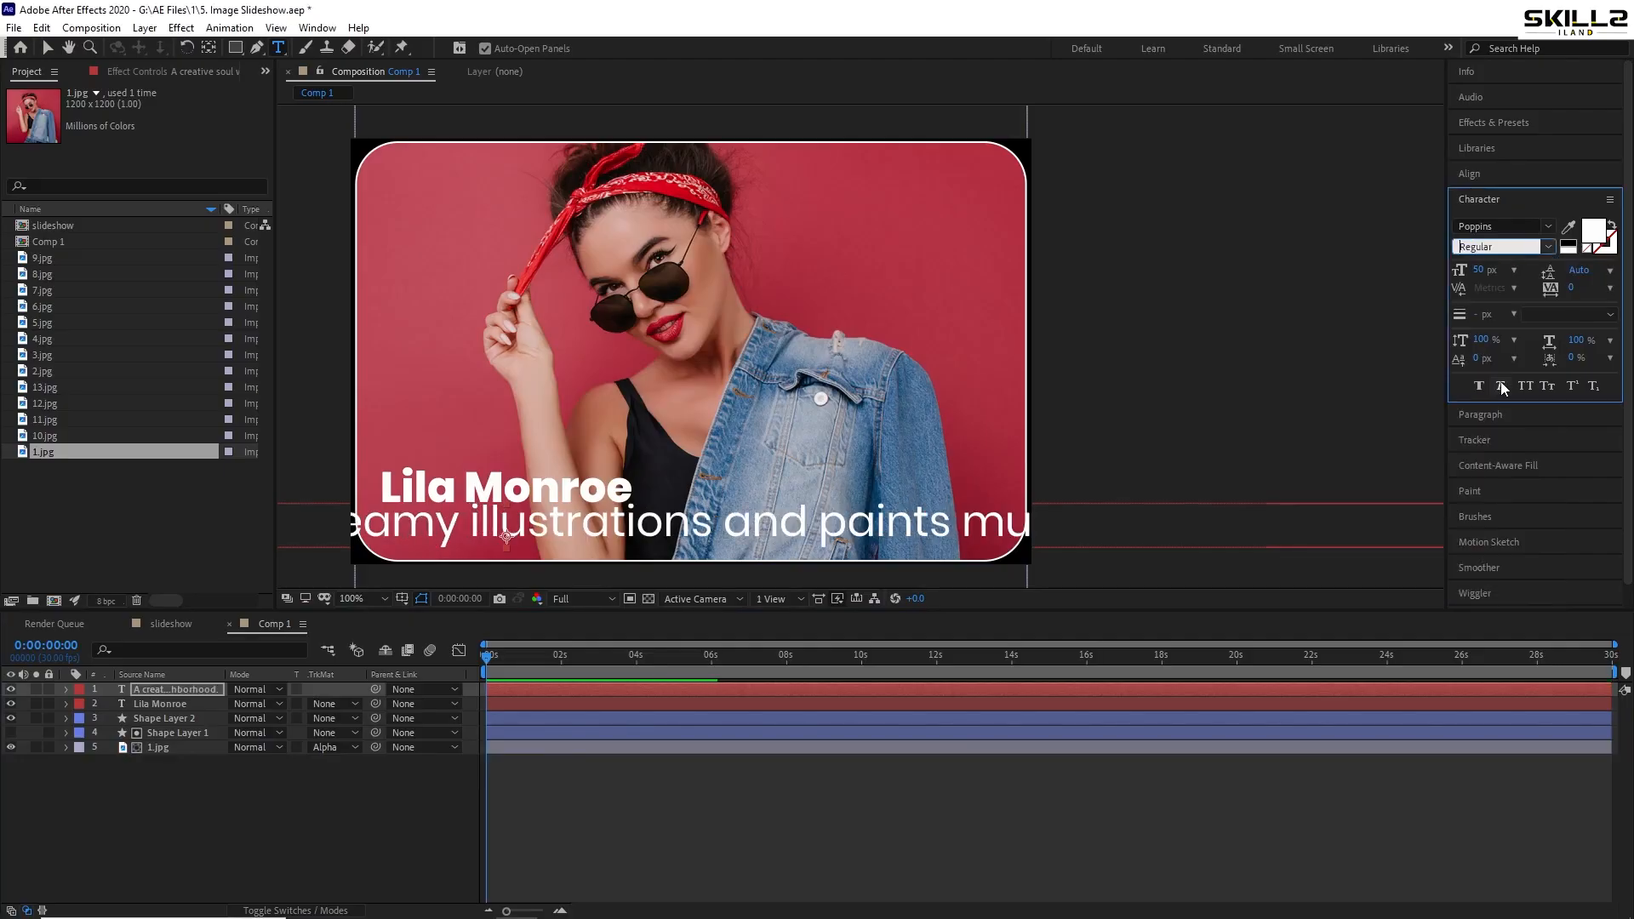
{"action": "left_click_drag", "start_coordinate": [1488, 270], "coordinate": [1453, 272]}
{"action": "type", "text": "."}
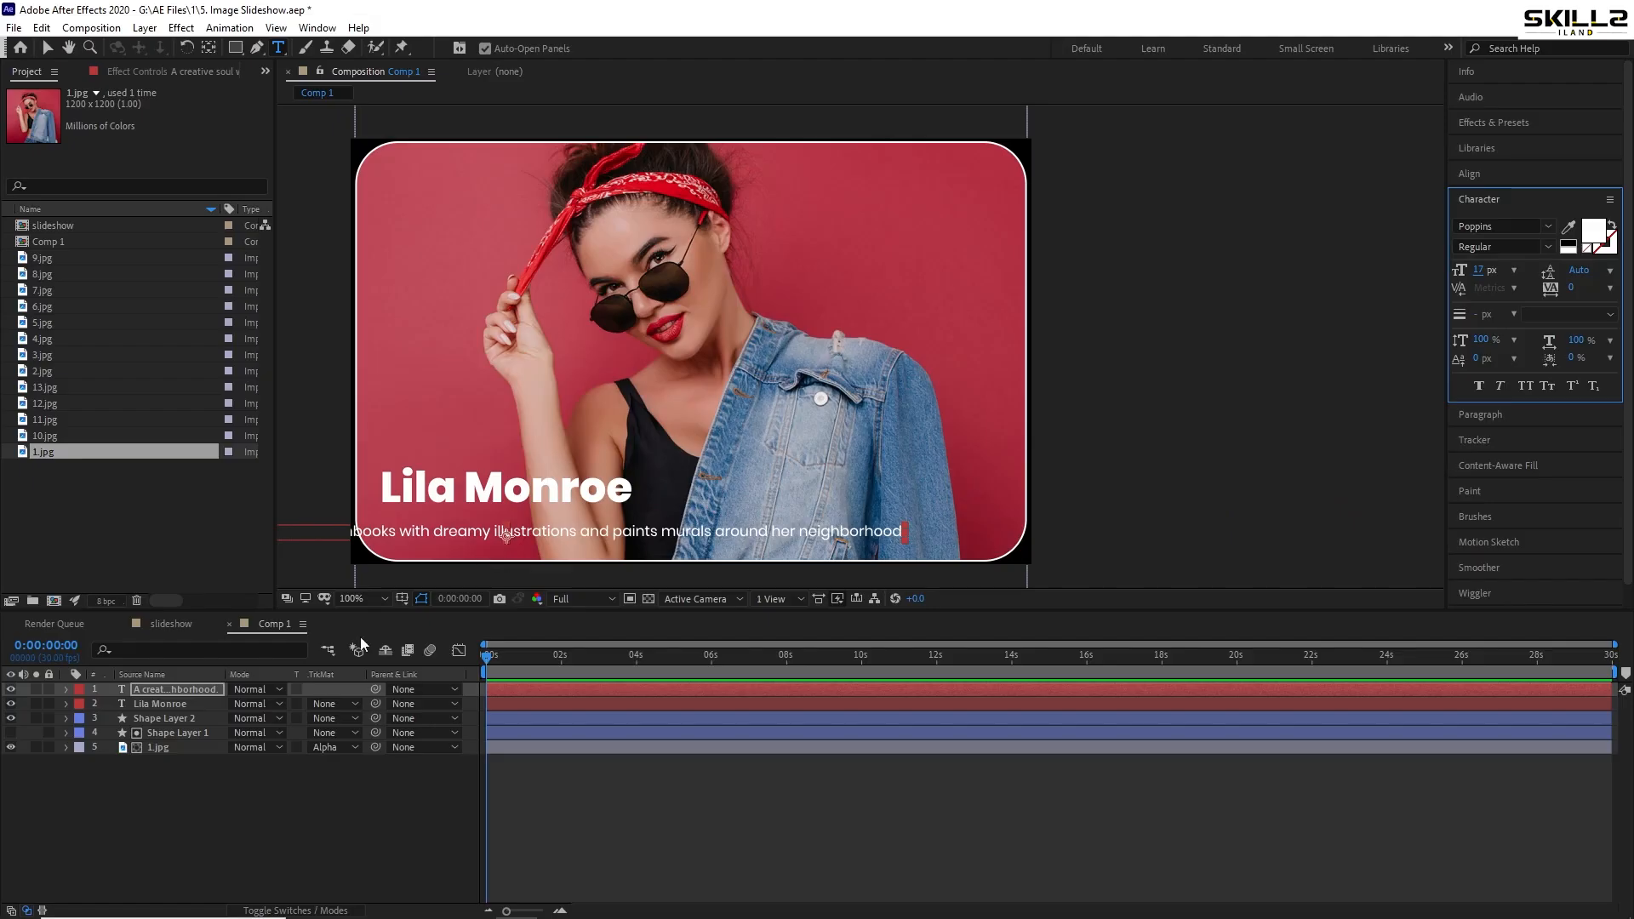
{"action": "left_click", "coordinate": [223, 672]}
- Wrap the description after 'murals', left-align it under the title, and save
{"action": "key", "text": "v"}
{"action": "left_click_drag", "start_coordinate": [402, 534], "coordinate": [676, 528]}
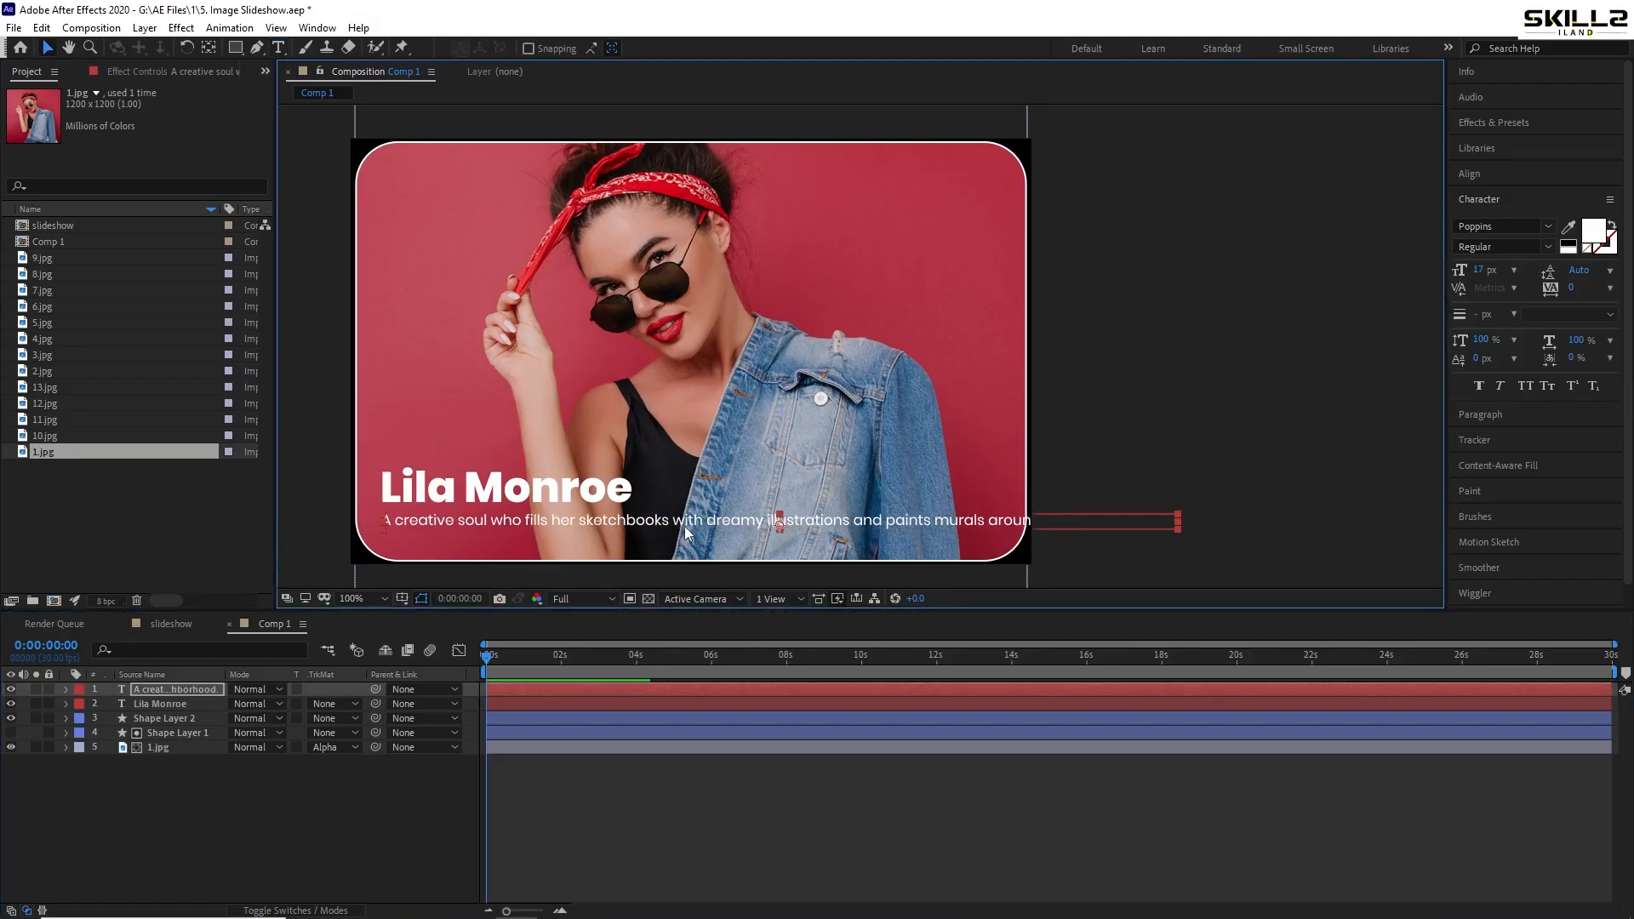
{"action": "double_click", "coordinate": [984, 523]}
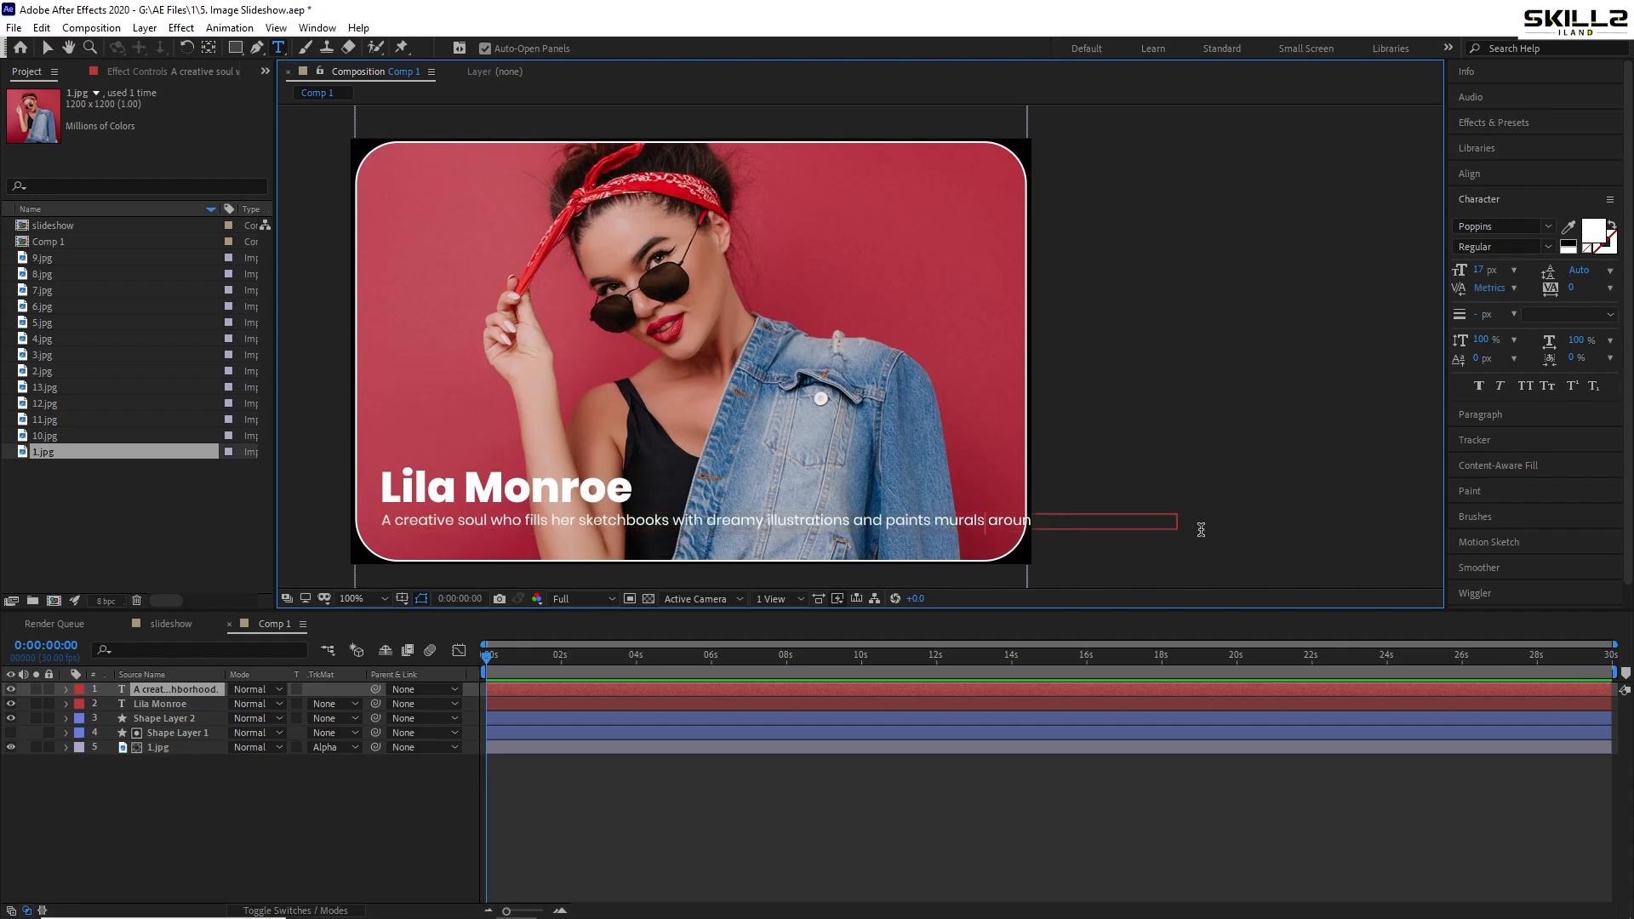
{"action": "key", "text": "Return"}
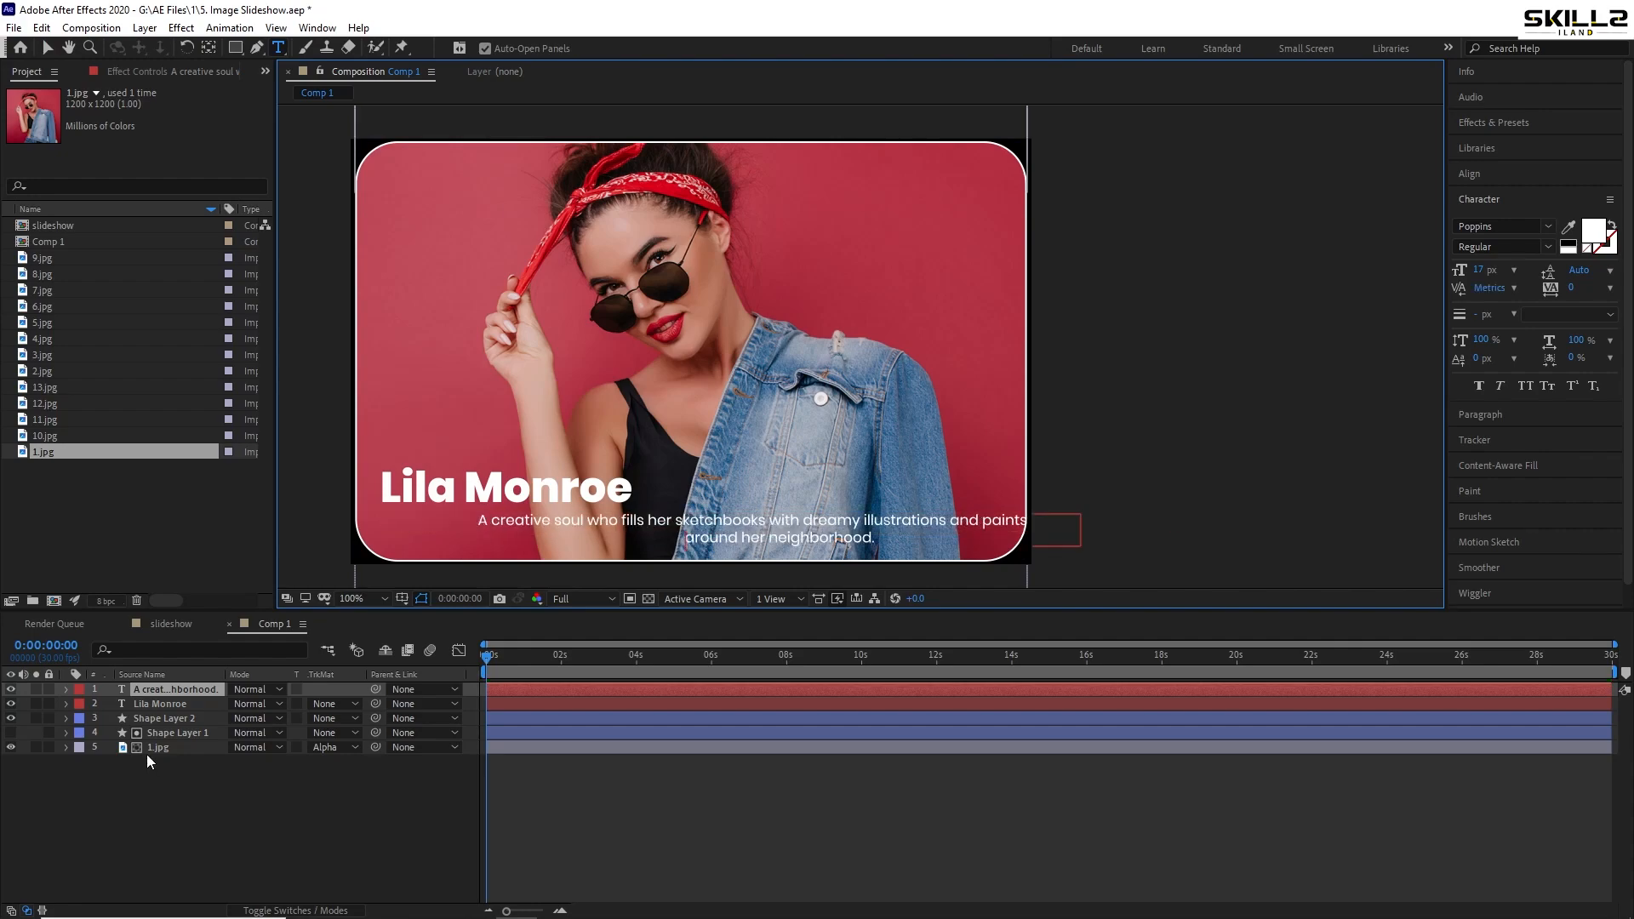
{"action": "left_click", "coordinate": [152, 747]}
{"action": "left_click", "coordinate": [178, 690]}
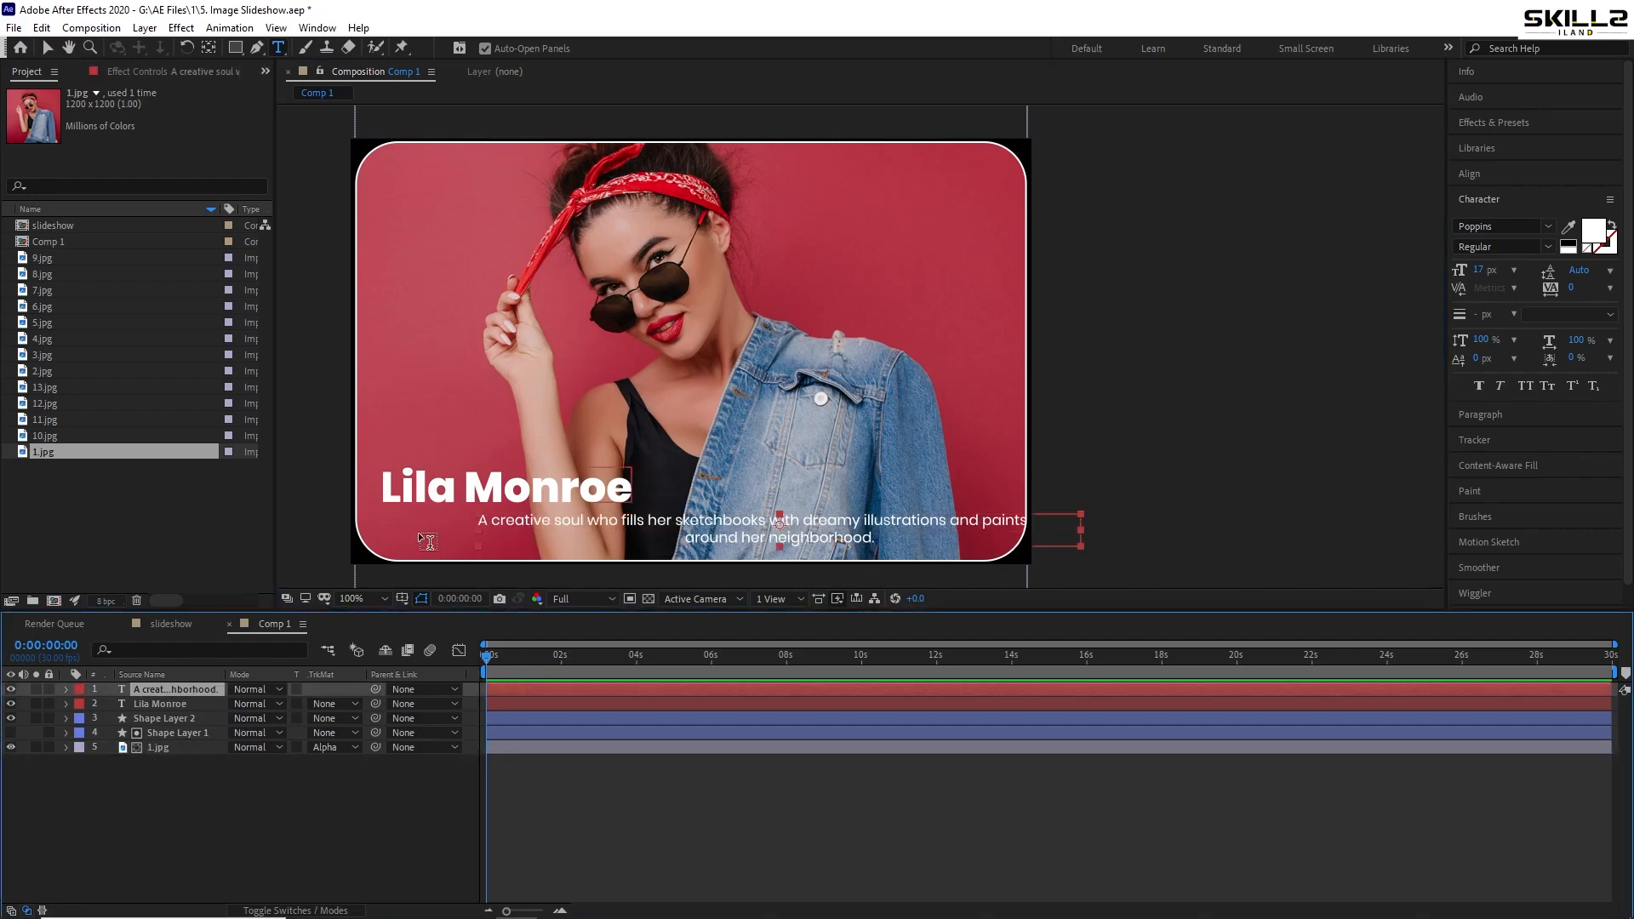
{"action": "key", "text": "v"}
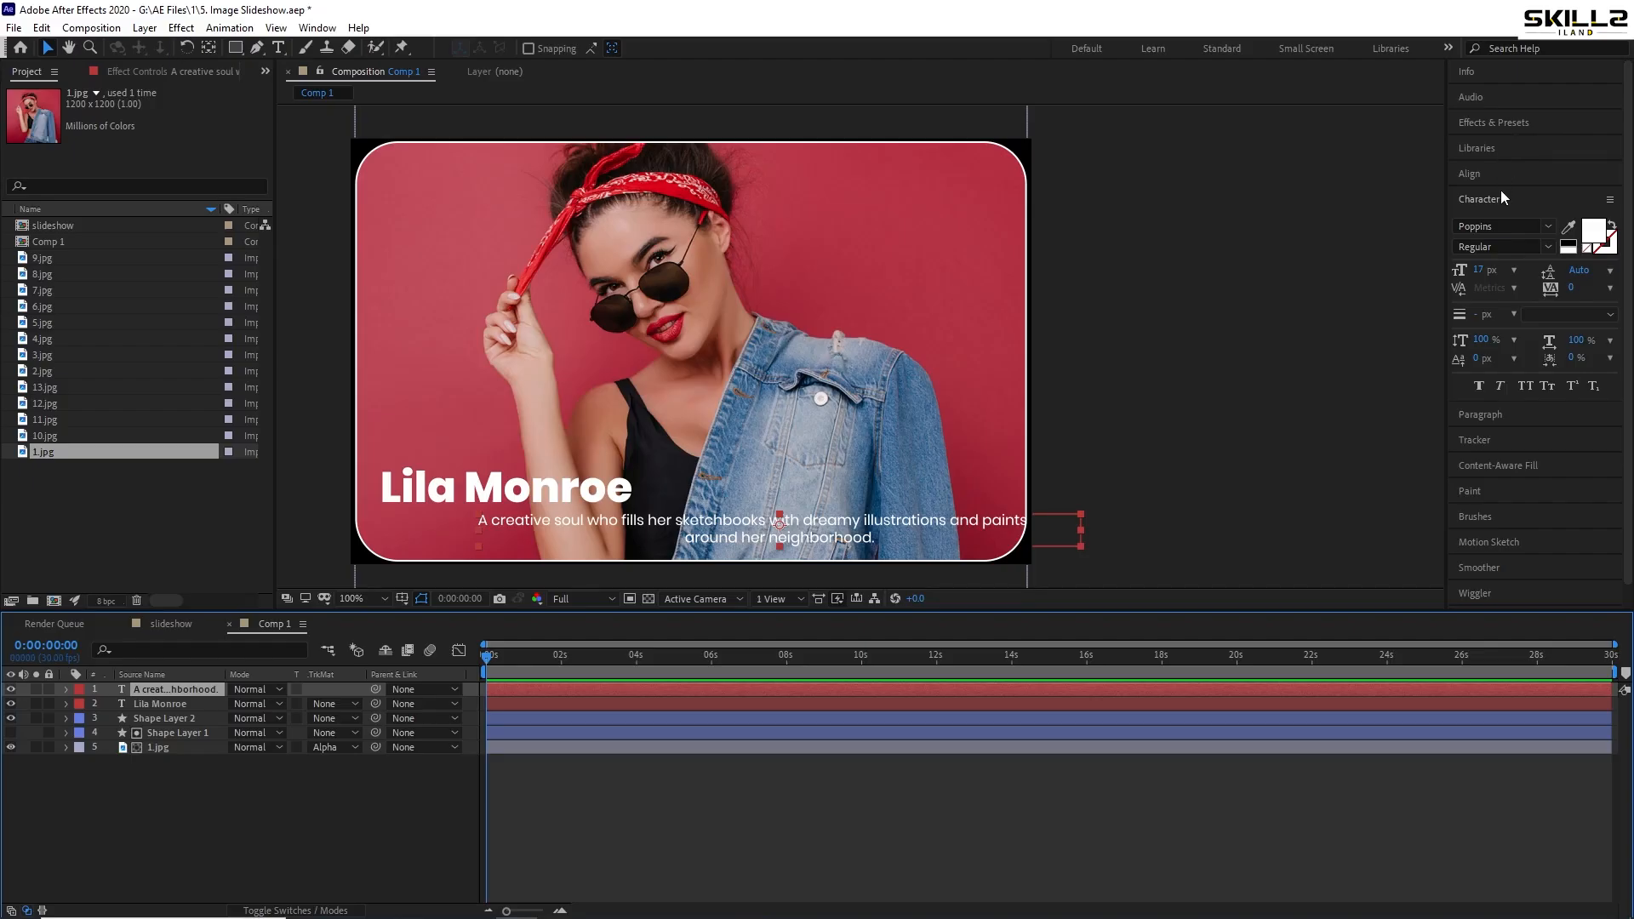
{"action": "left_click", "coordinate": [1482, 415]}
{"action": "left_click", "coordinate": [1461, 249]}
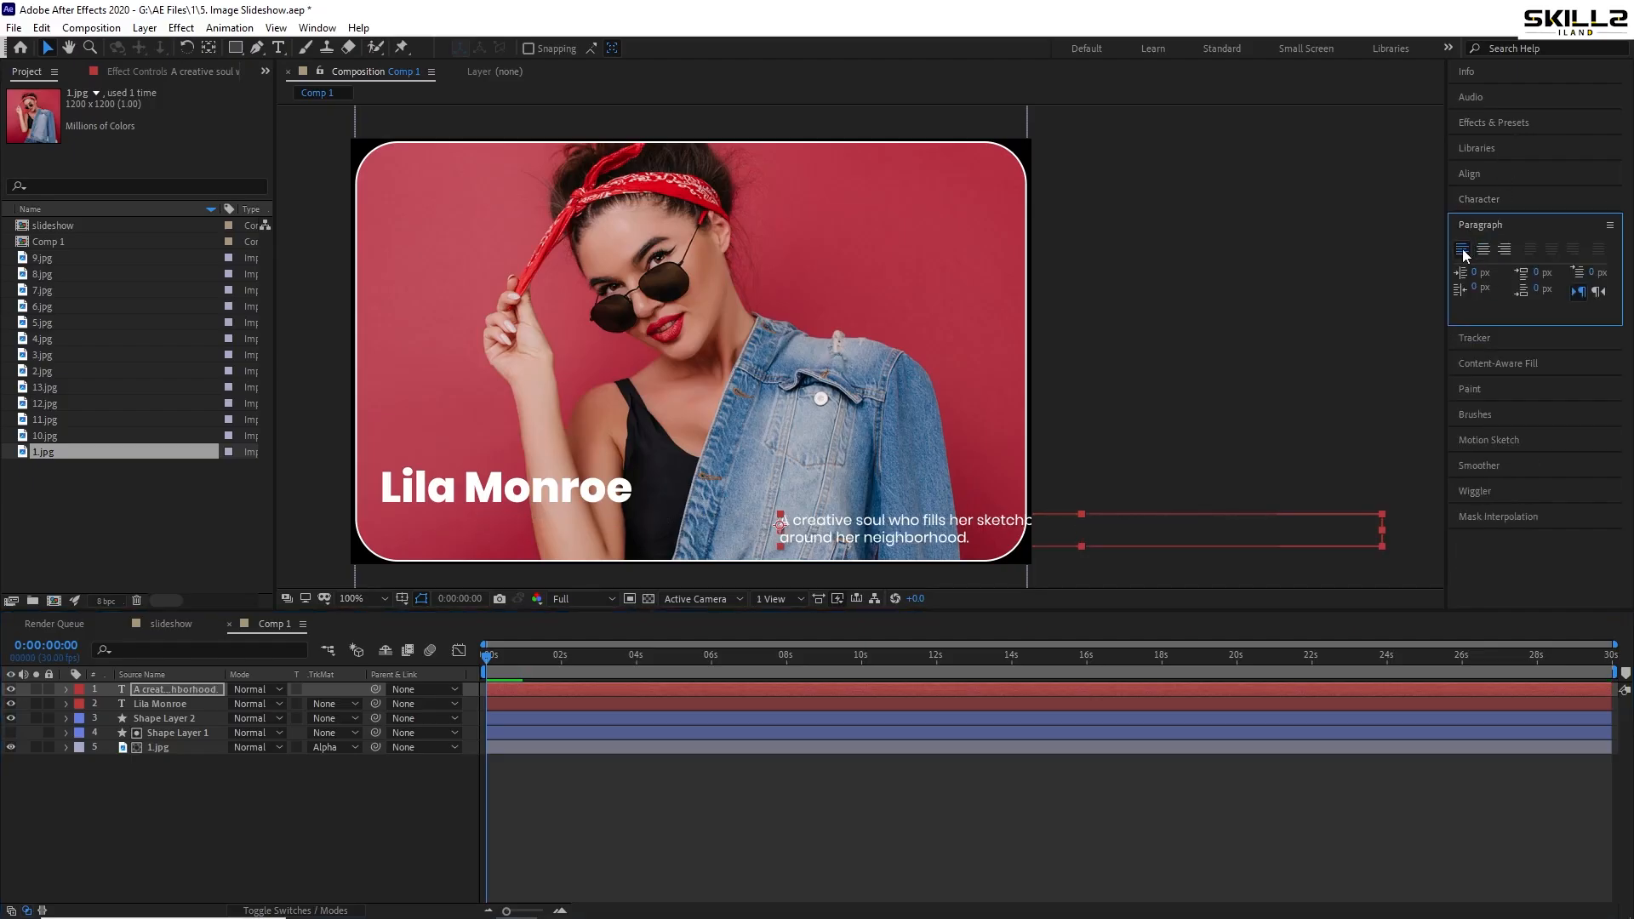
{"action": "left_click_drag", "start_coordinate": [849, 515], "coordinate": [443, 522]}
{"action": "key", "text": "ctrl+s"}
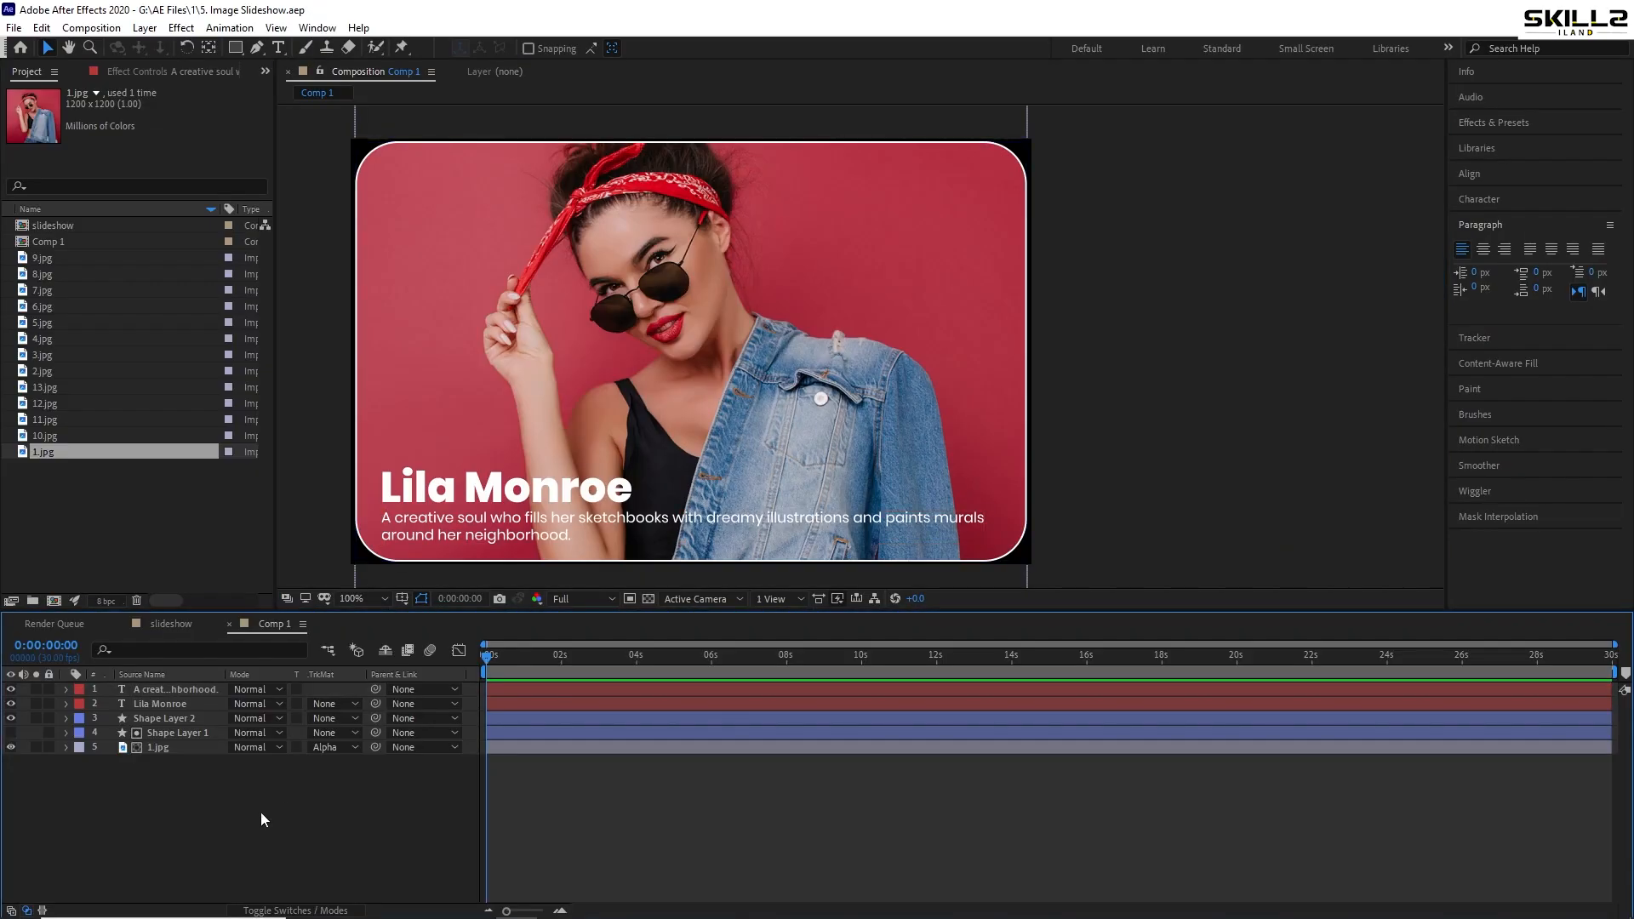
- Apply a Drop Shadow with softness 15 to the name title and save
{"action": "left_click", "coordinate": [507, 489]}
{"action": "left_click", "coordinate": [1496, 123]}
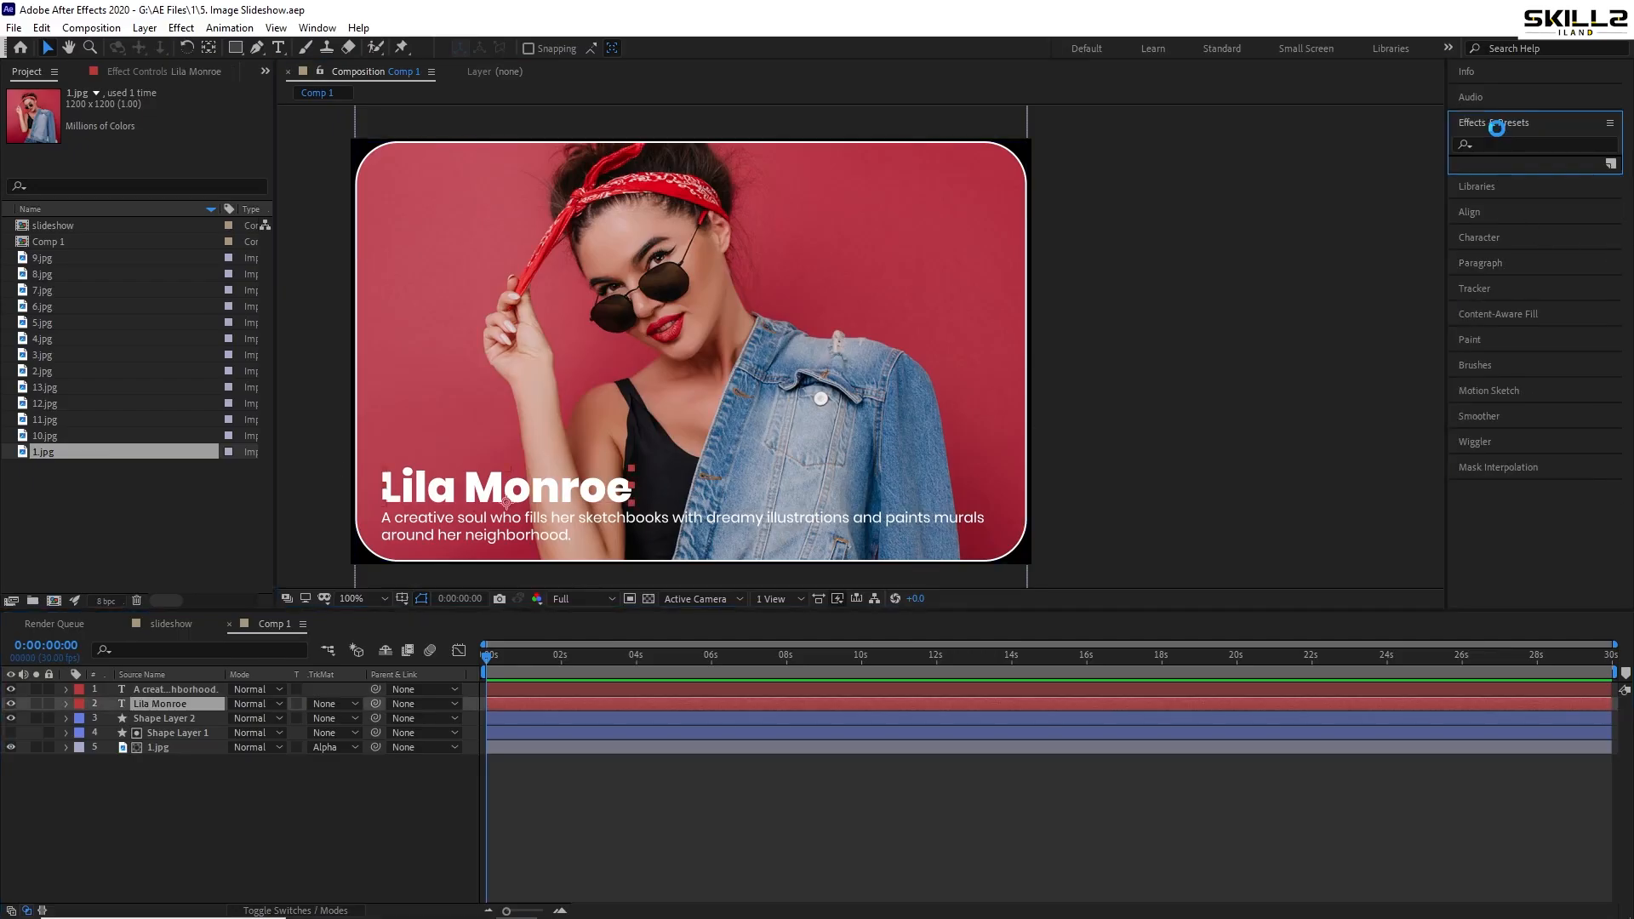
{"action": "type", "text": "dr"}
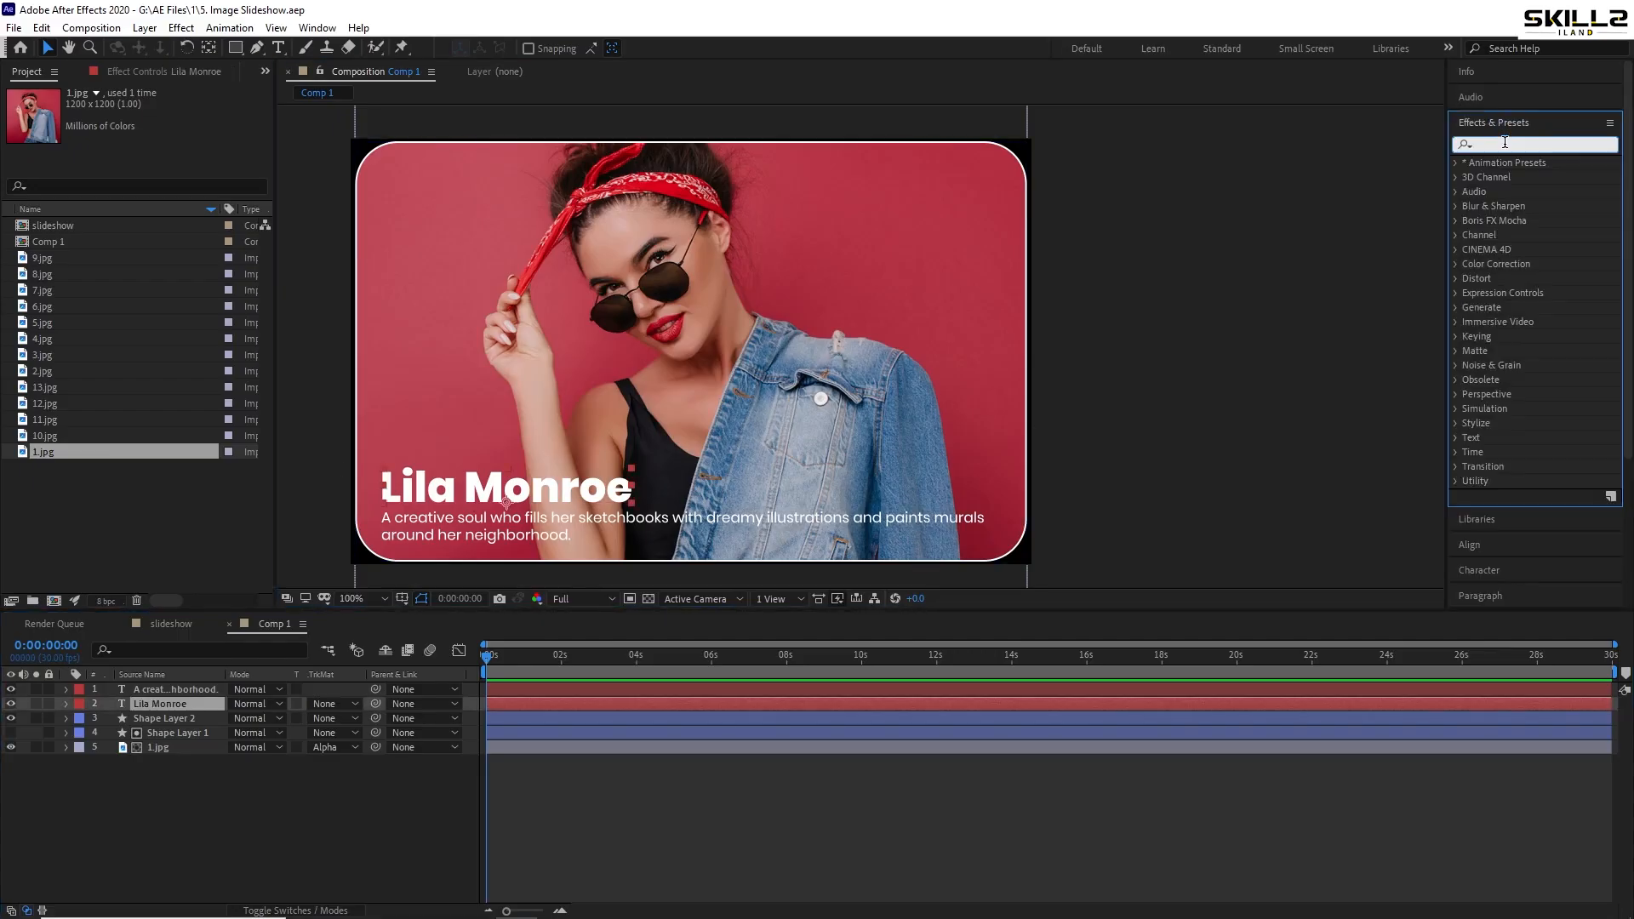
{"action": "type", "text": "op"}
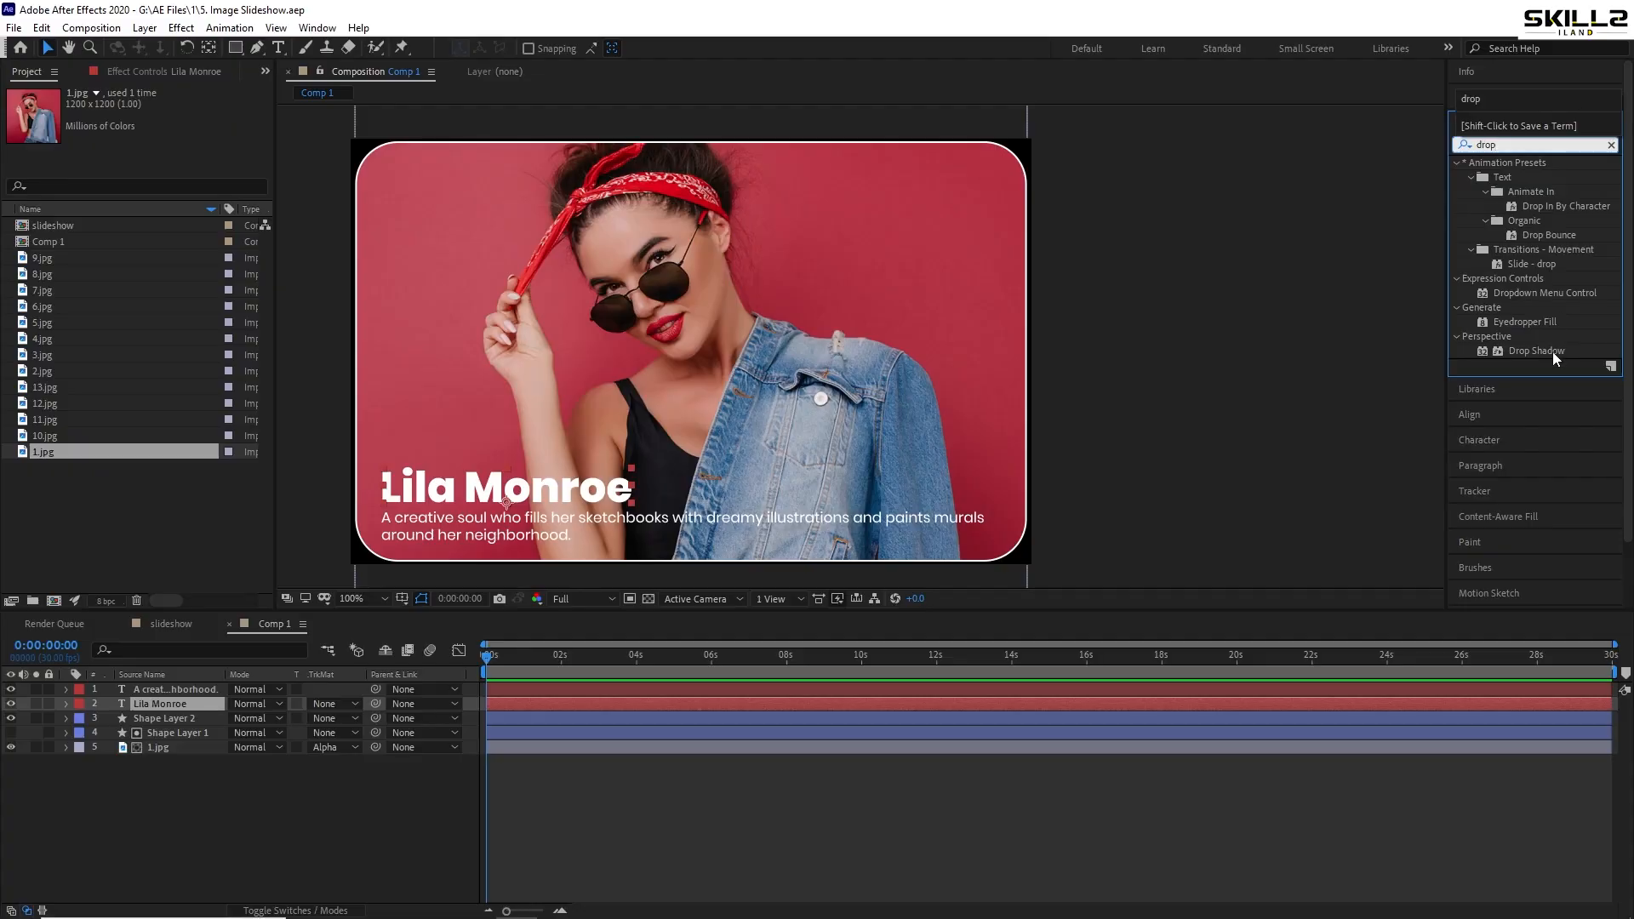
{"action": "double_click", "coordinate": [1536, 352]}
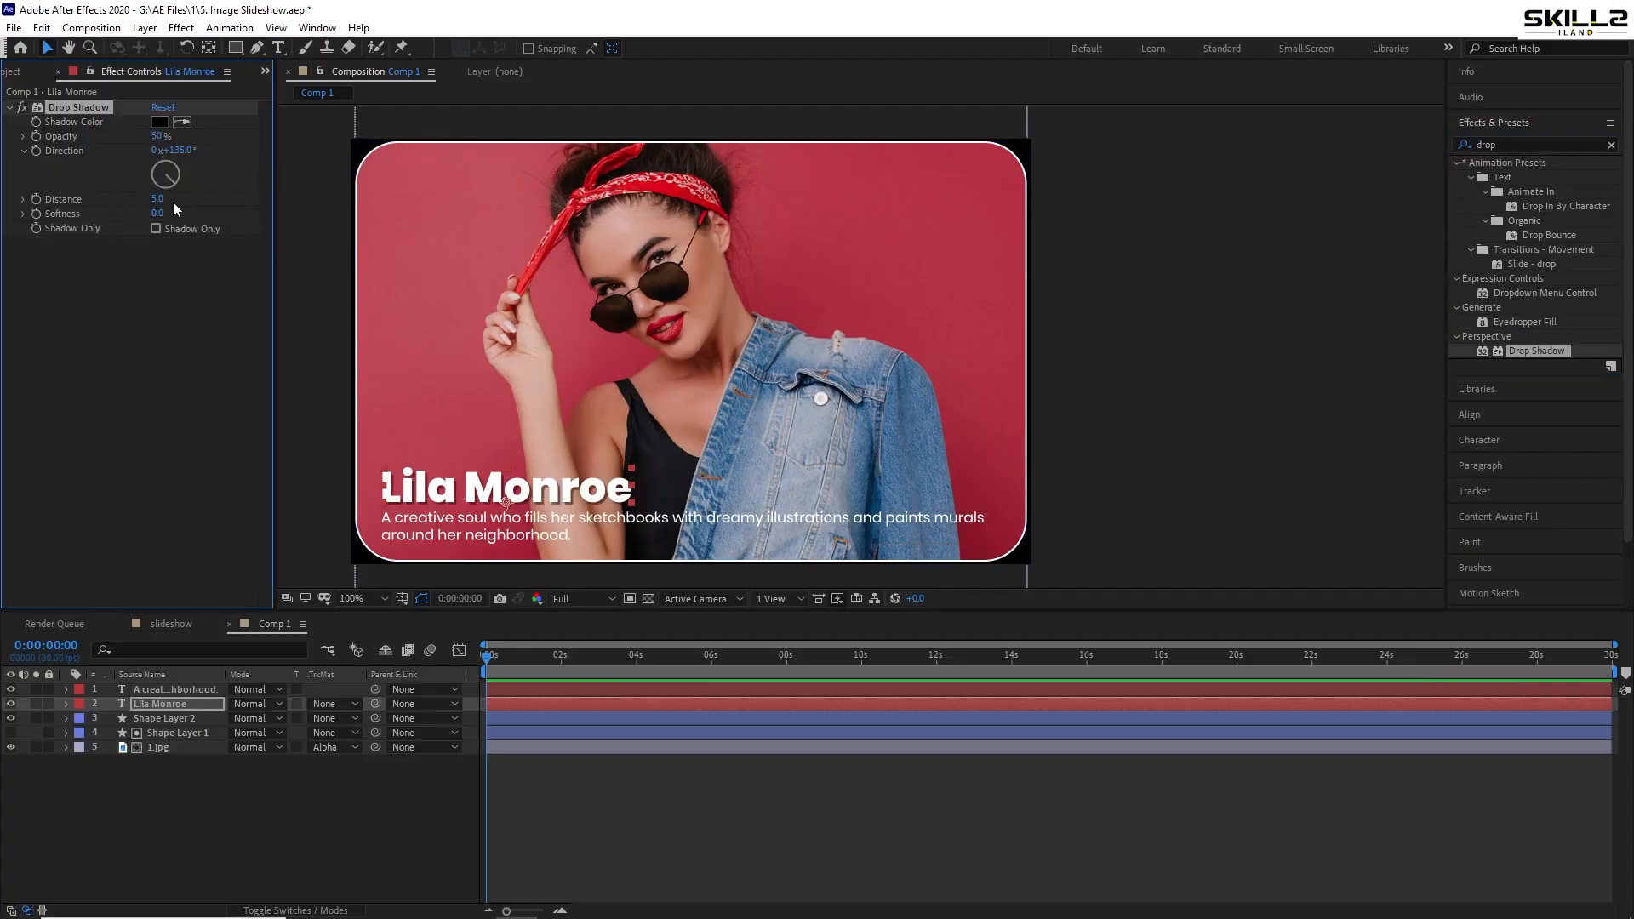
{"action": "left_click_drag", "start_coordinate": [158, 213], "coordinate": [173, 214]}
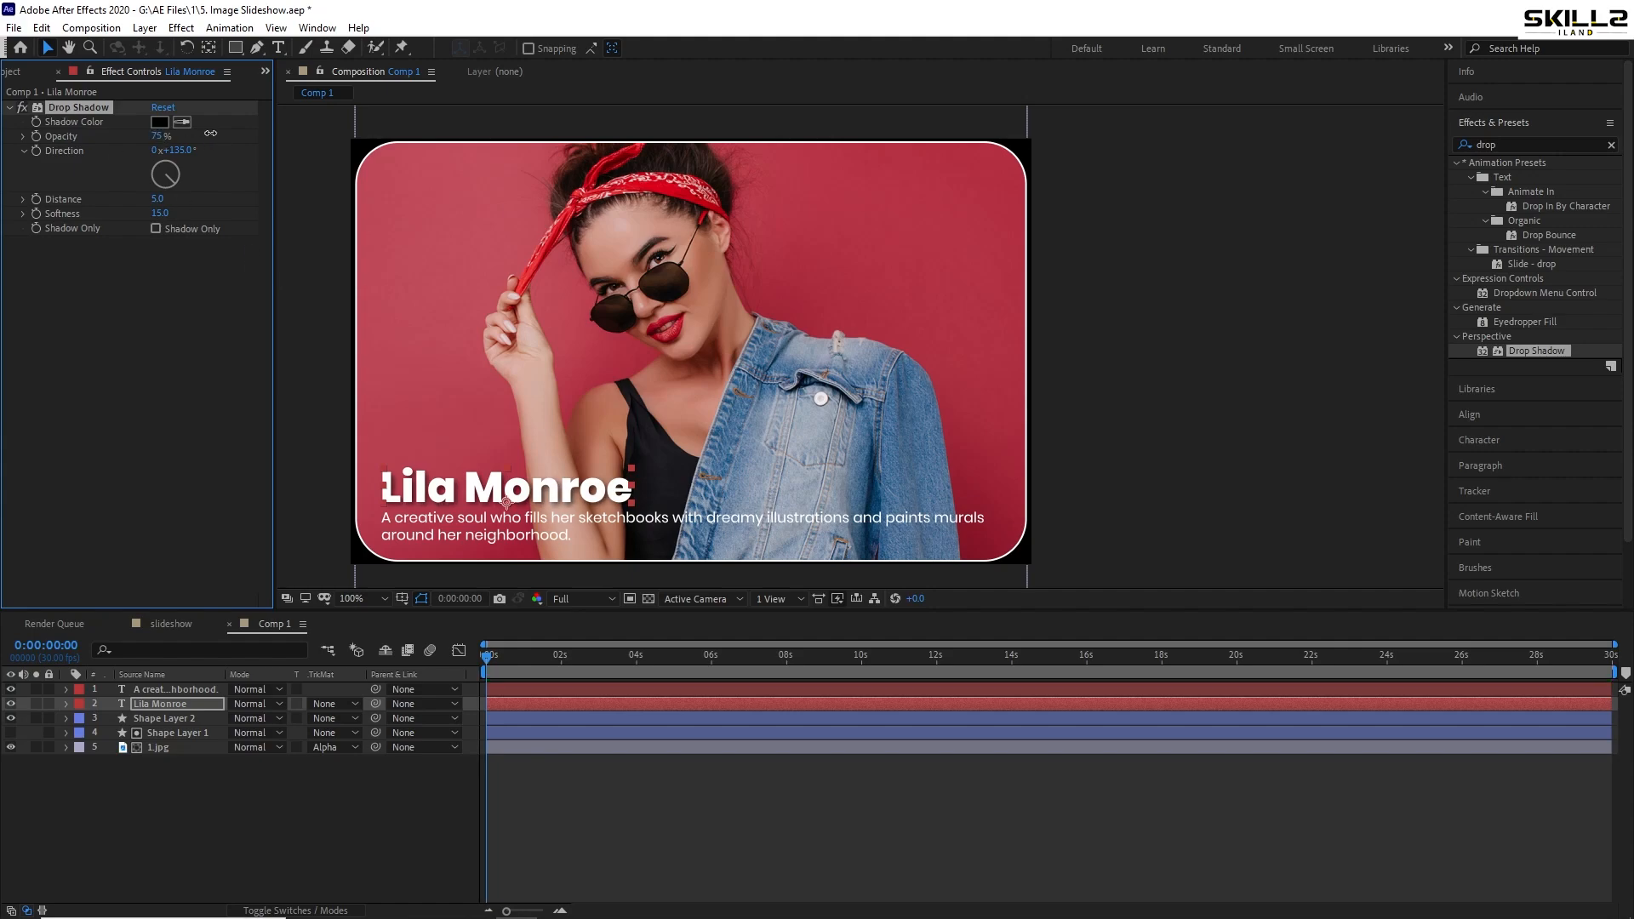
{"action": "left_click", "coordinate": [189, 828]}
{"action": "key", "text": "ctrl+s"}
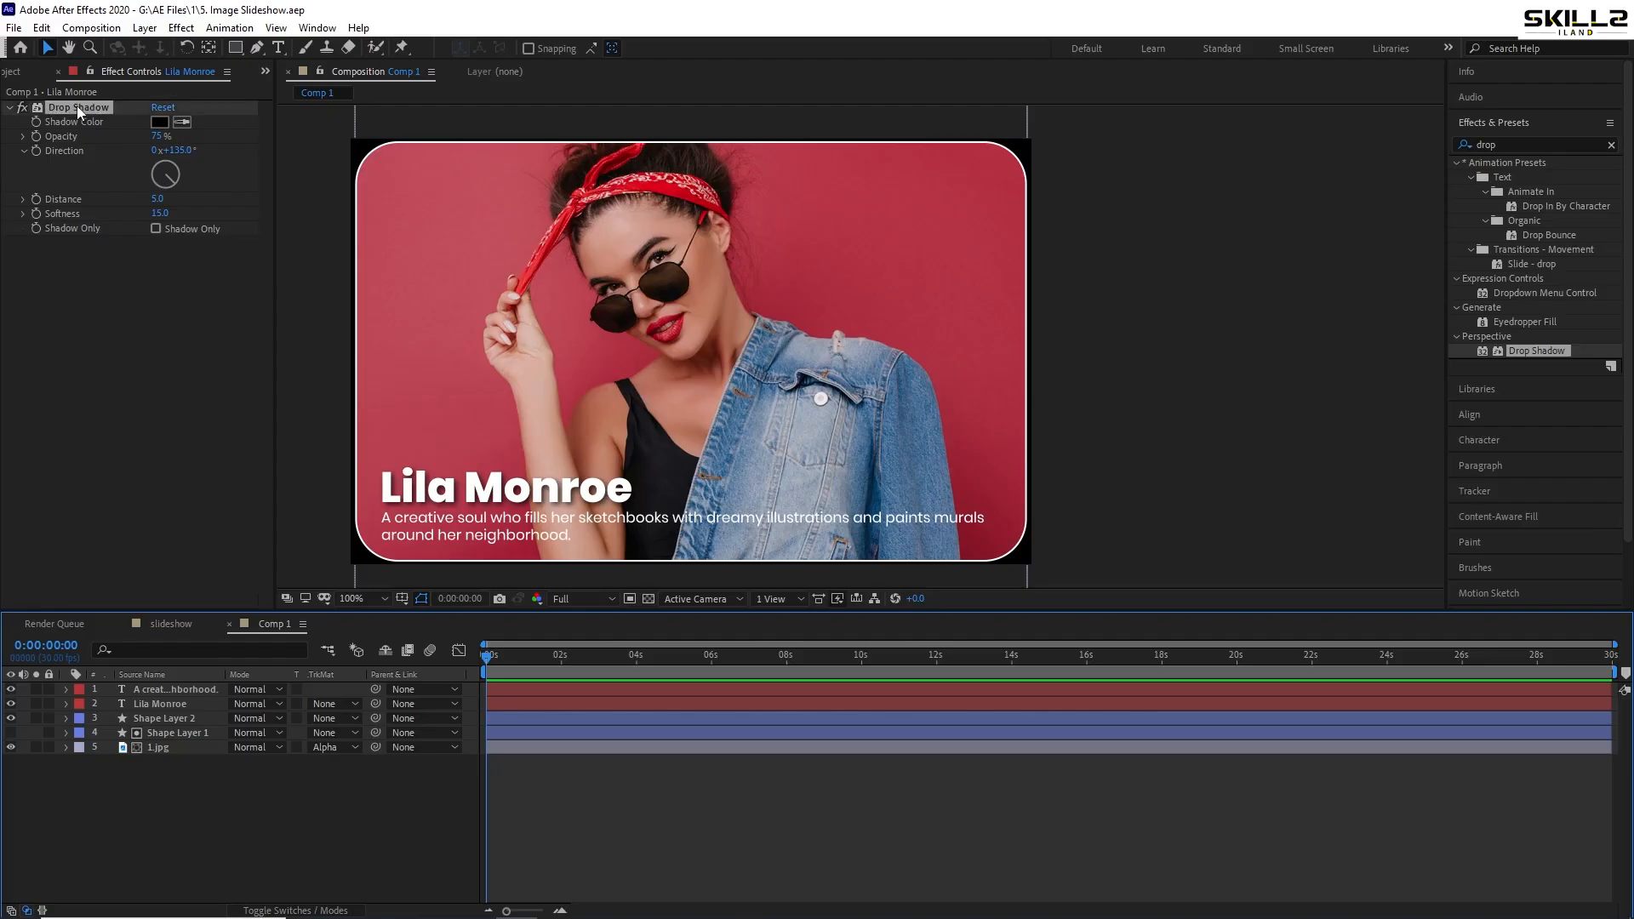
- Paste the title's Drop Shadow onto the description text and raise its opacity to 100%
{"action": "left_click", "coordinate": [77, 107]}
{"action": "left_click", "coordinate": [151, 688]}
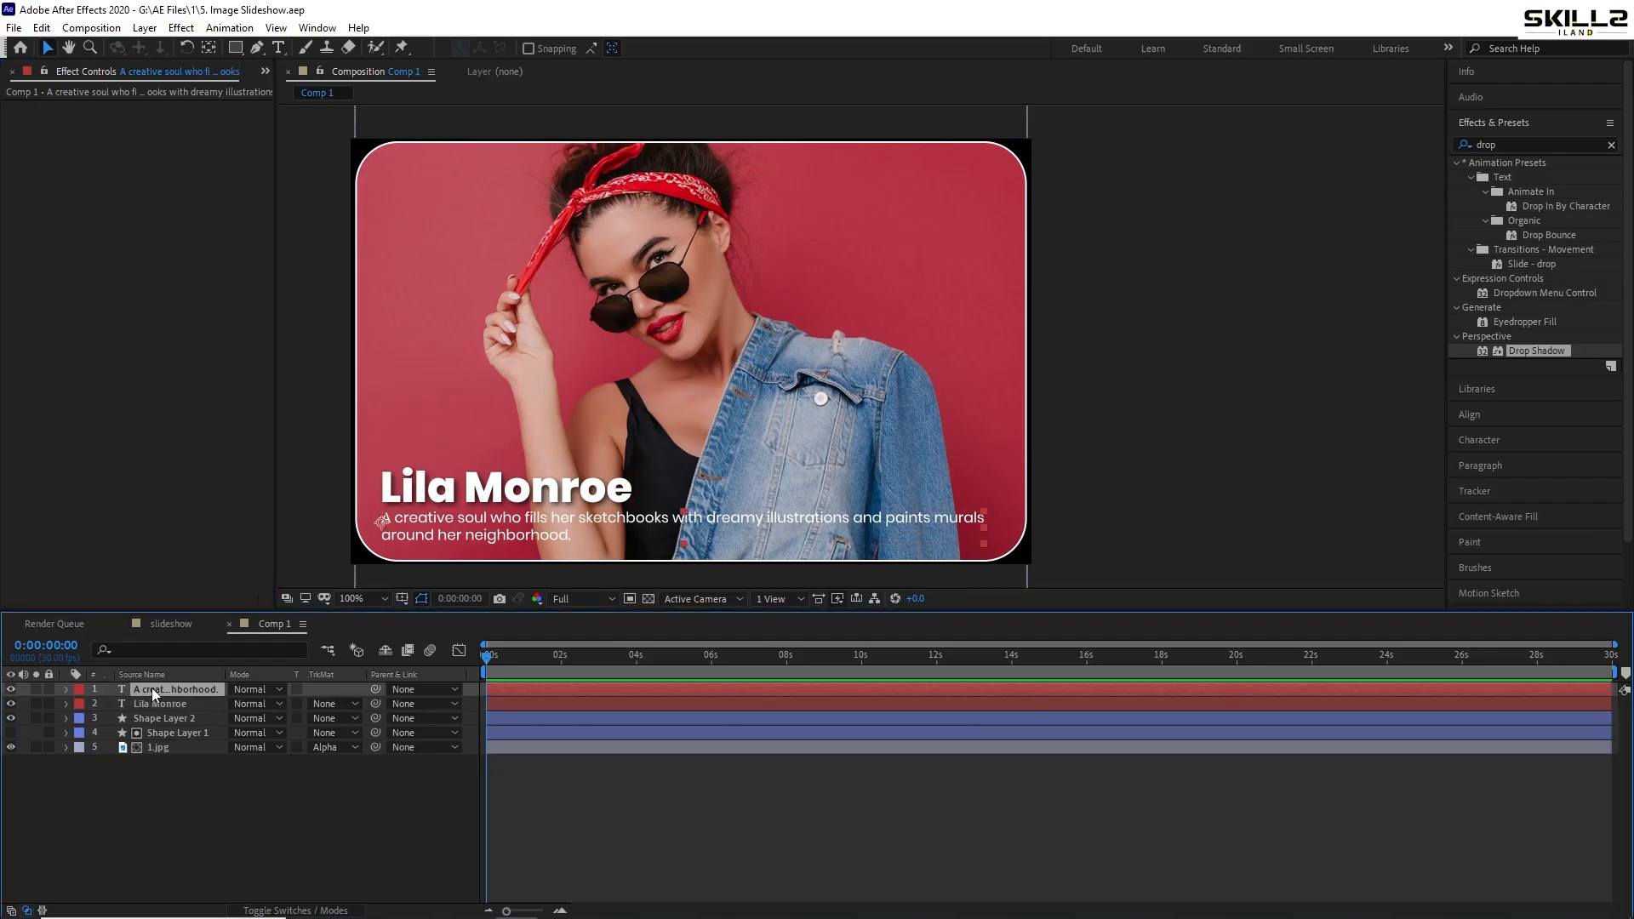
{"action": "key", "text": "ctrl+v"}
{"action": "key", "text": "ctrl+s"}
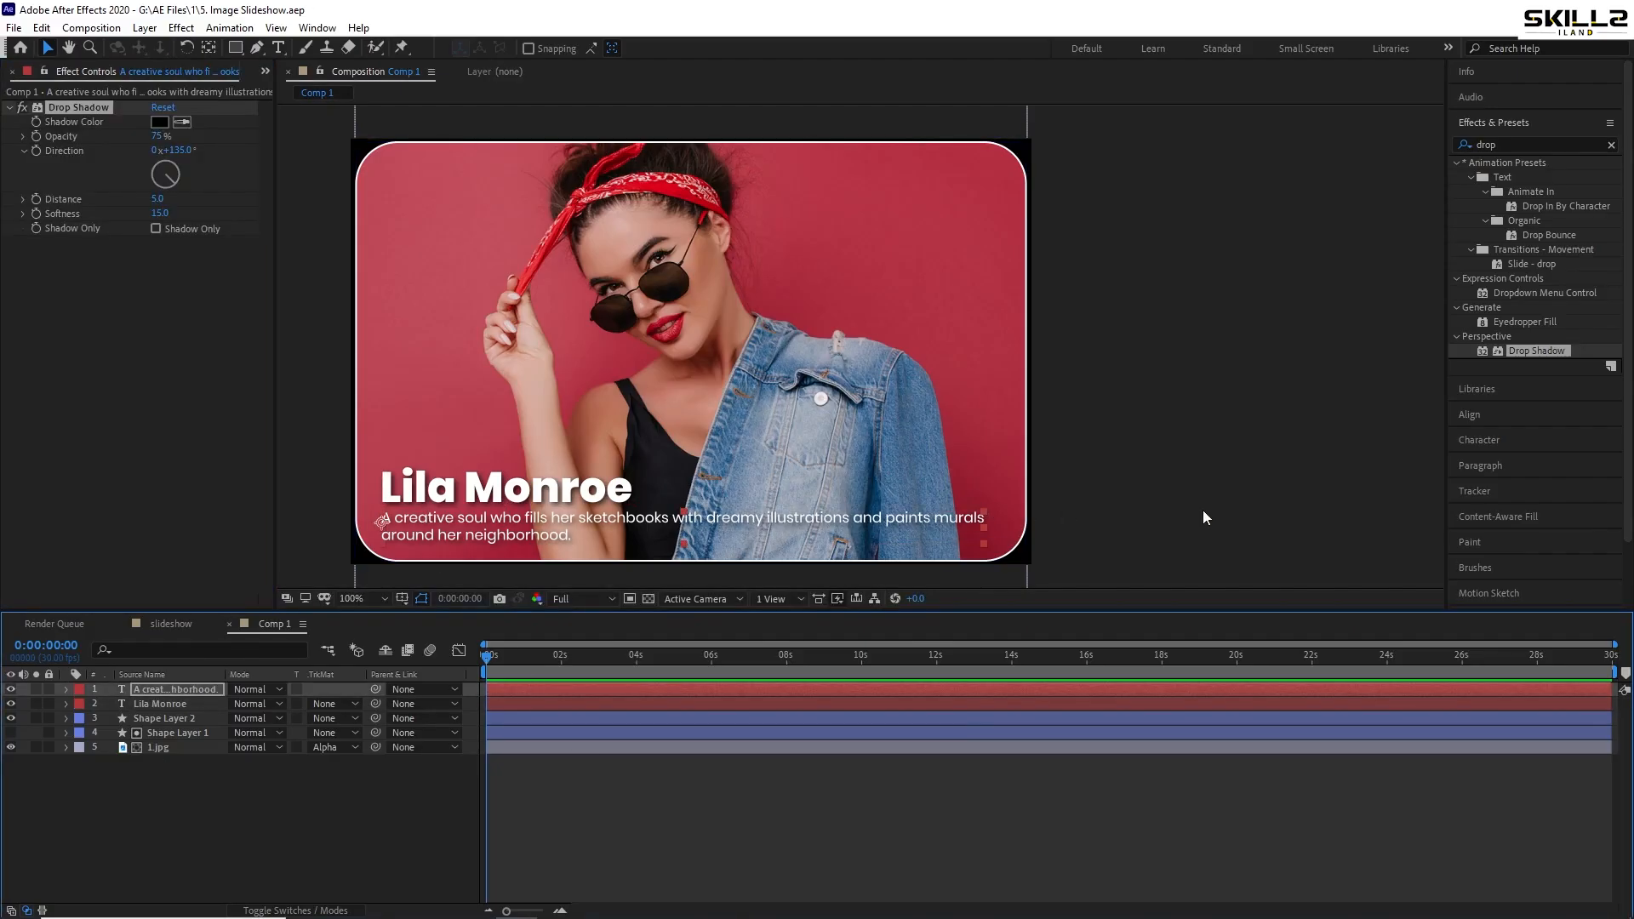
{"action": "left_click", "coordinate": [1172, 525]}
{"action": "scroll", "coordinate": [524, 552], "scroll_direction": "down", "scroll_amount": 1}
{"action": "left_click", "coordinate": [157, 691]}
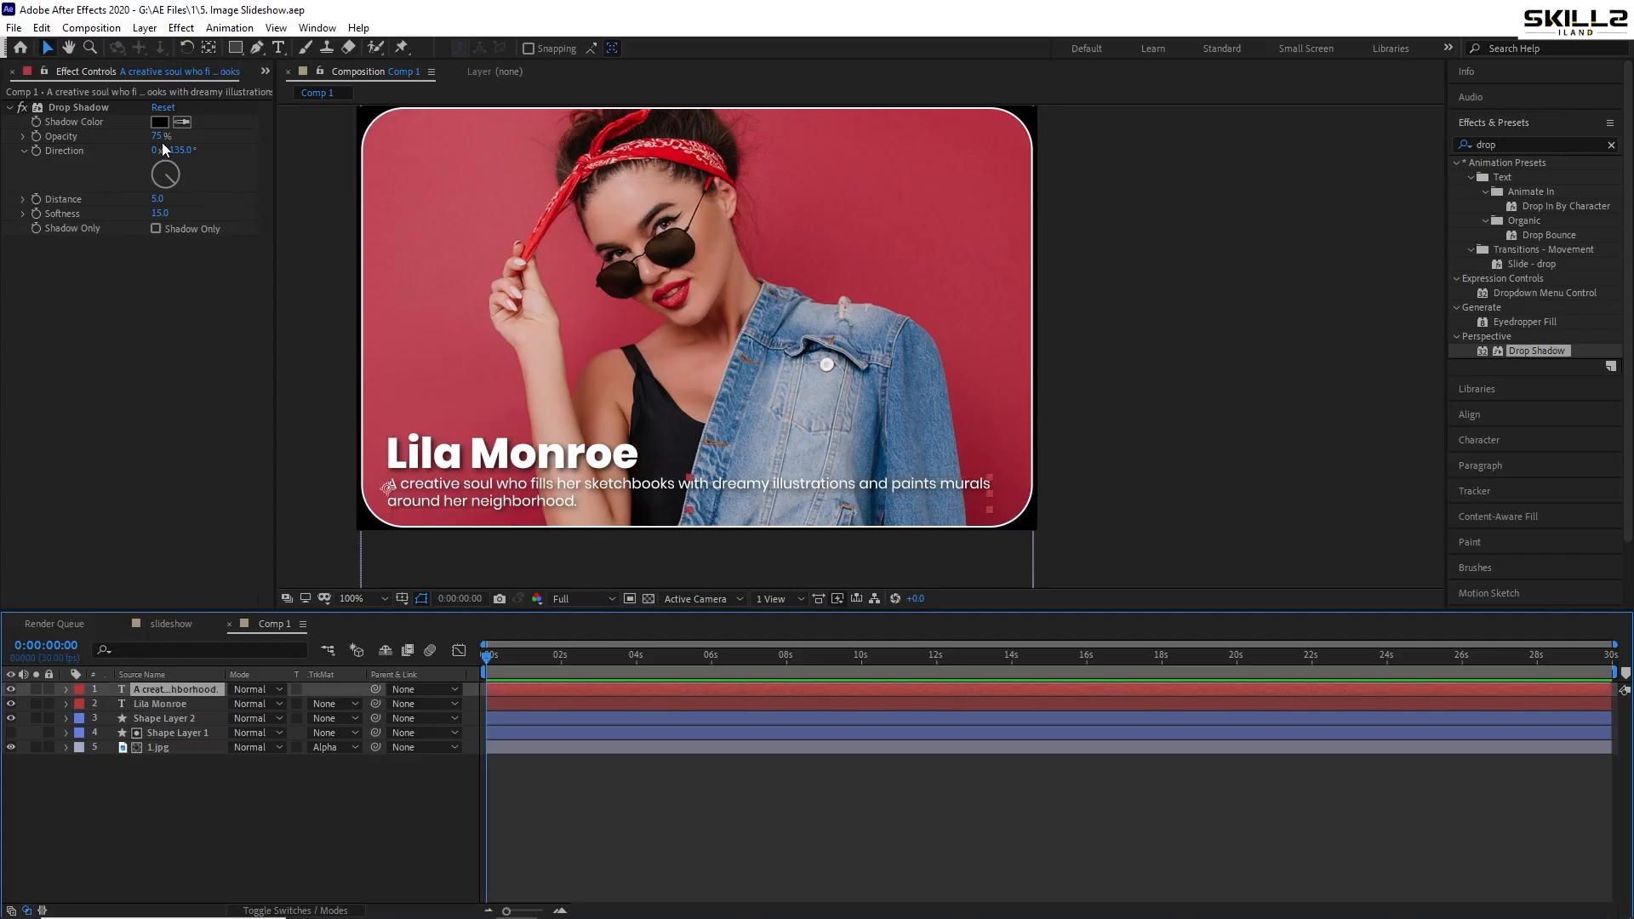
{"action": "left_click_drag", "start_coordinate": [158, 137], "coordinate": [248, 137]}
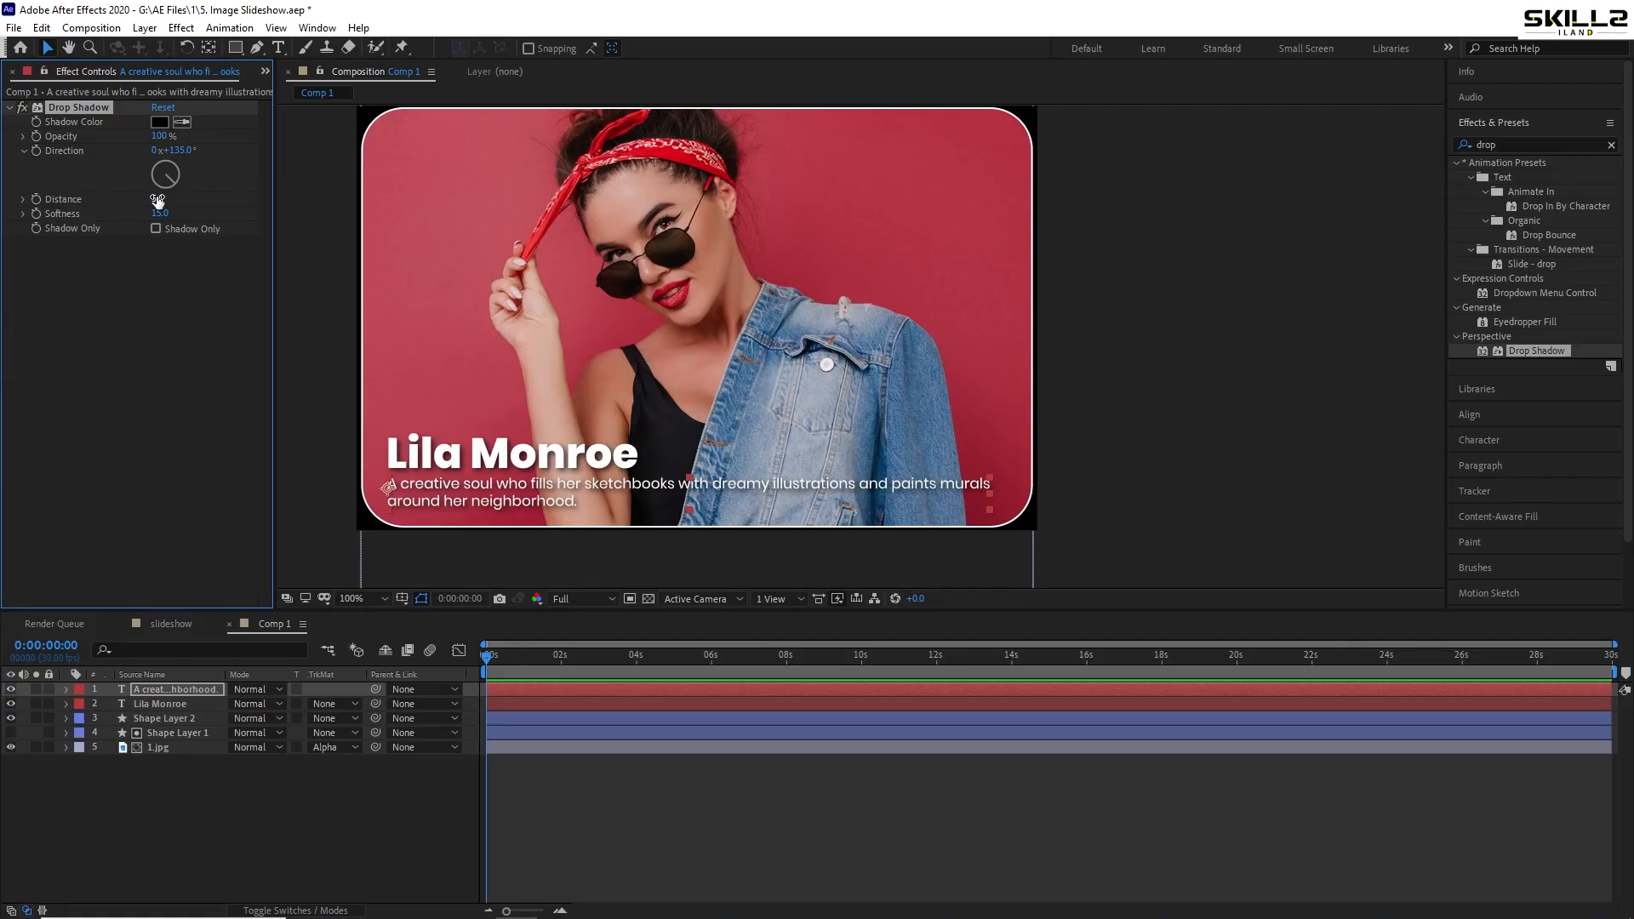
{"action": "left_click", "coordinate": [1201, 485]}
{"action": "key", "text": "ctrl+s"}
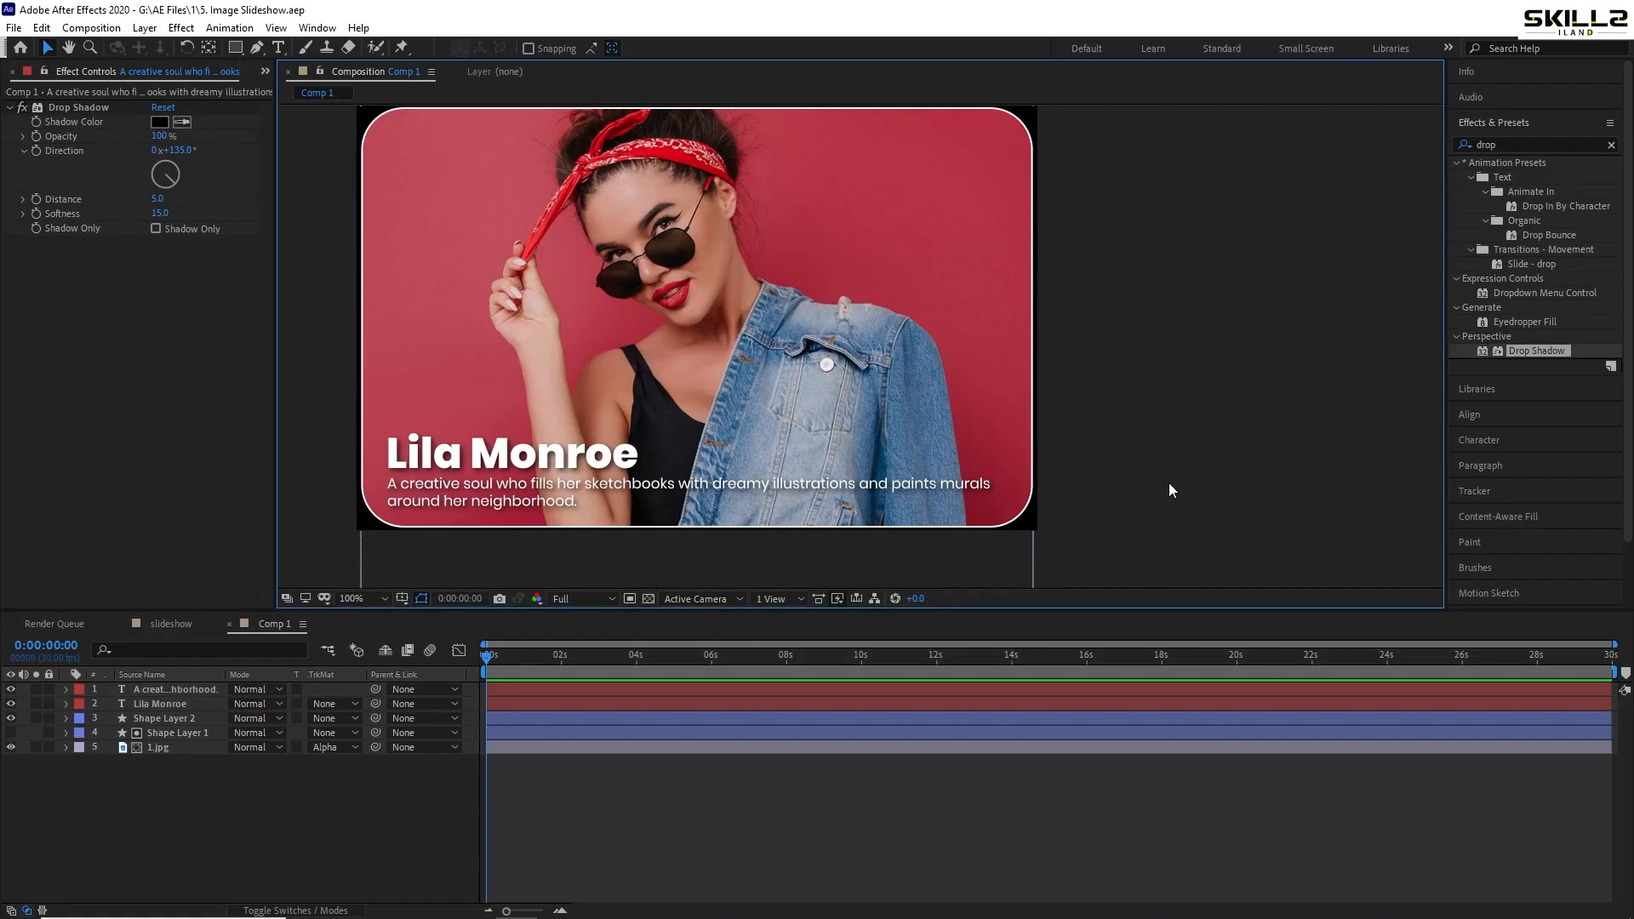
- Move Shape Layer 2 to the top of the layer stack and save
{"action": "left_click", "coordinate": [161, 691]}
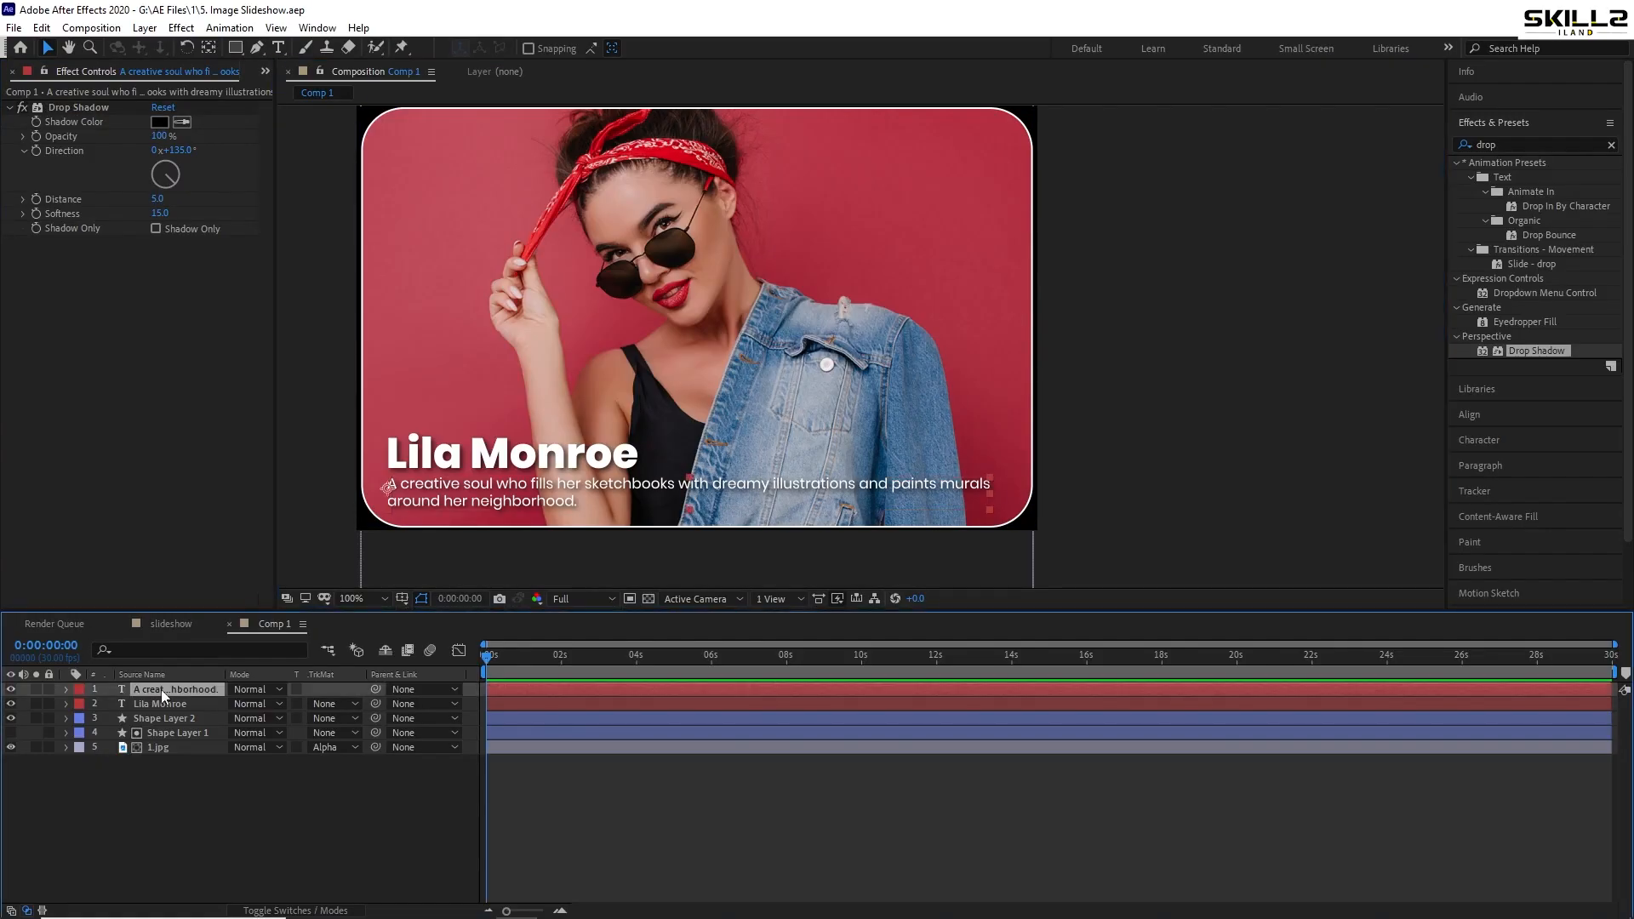
{"action": "left_click", "coordinate": [157, 698]}
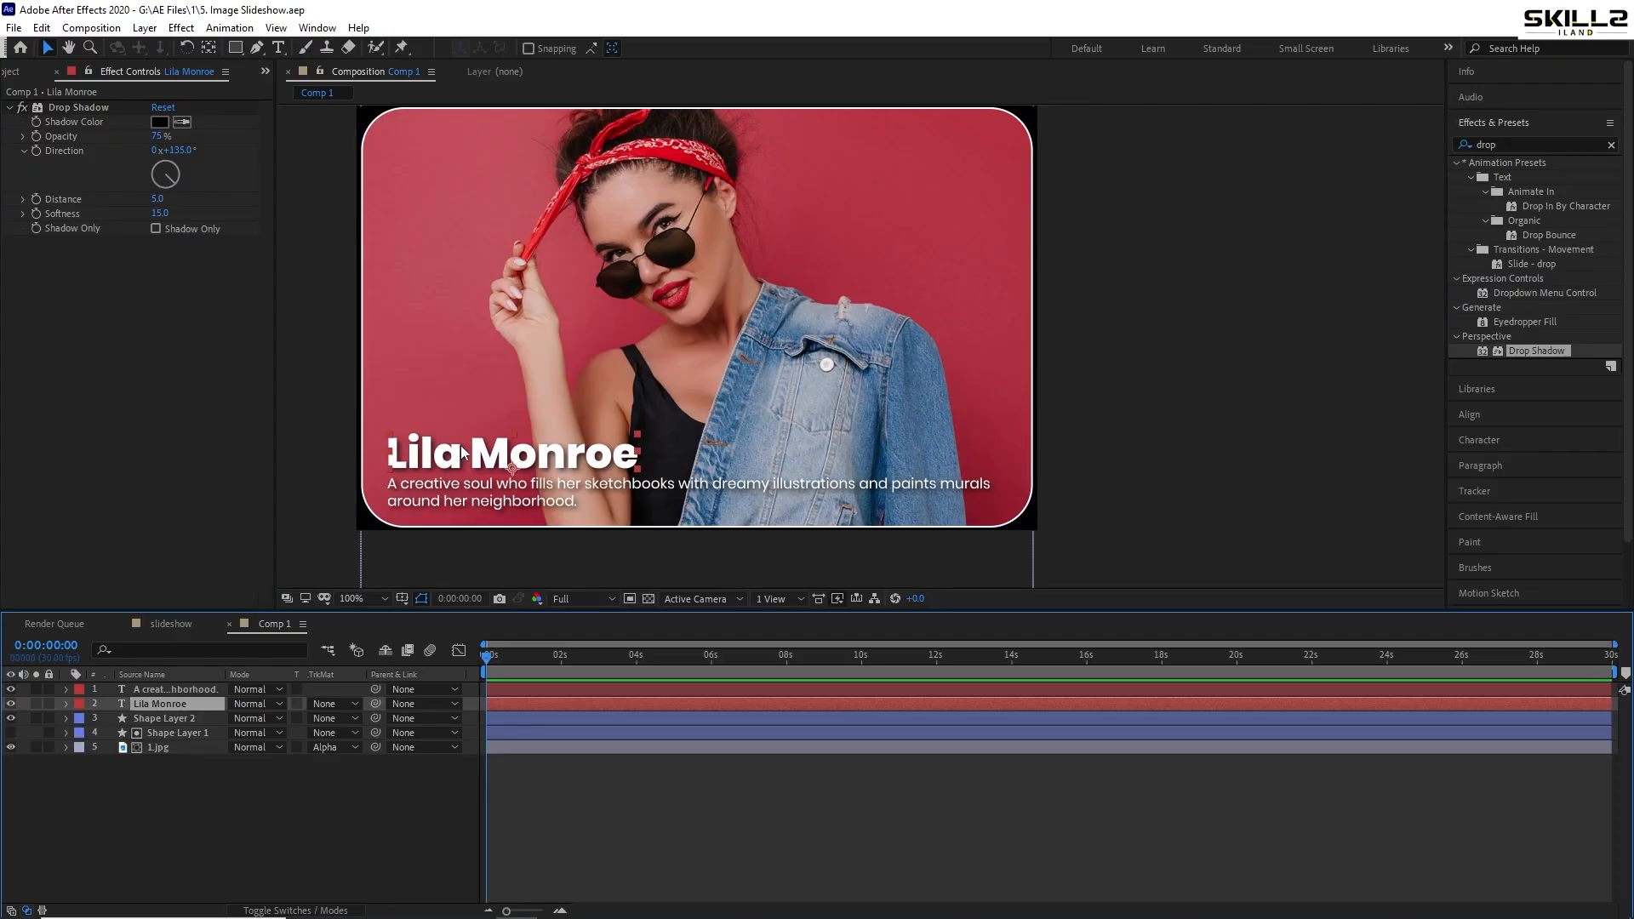
{"action": "left_click", "coordinate": [94, 110]}
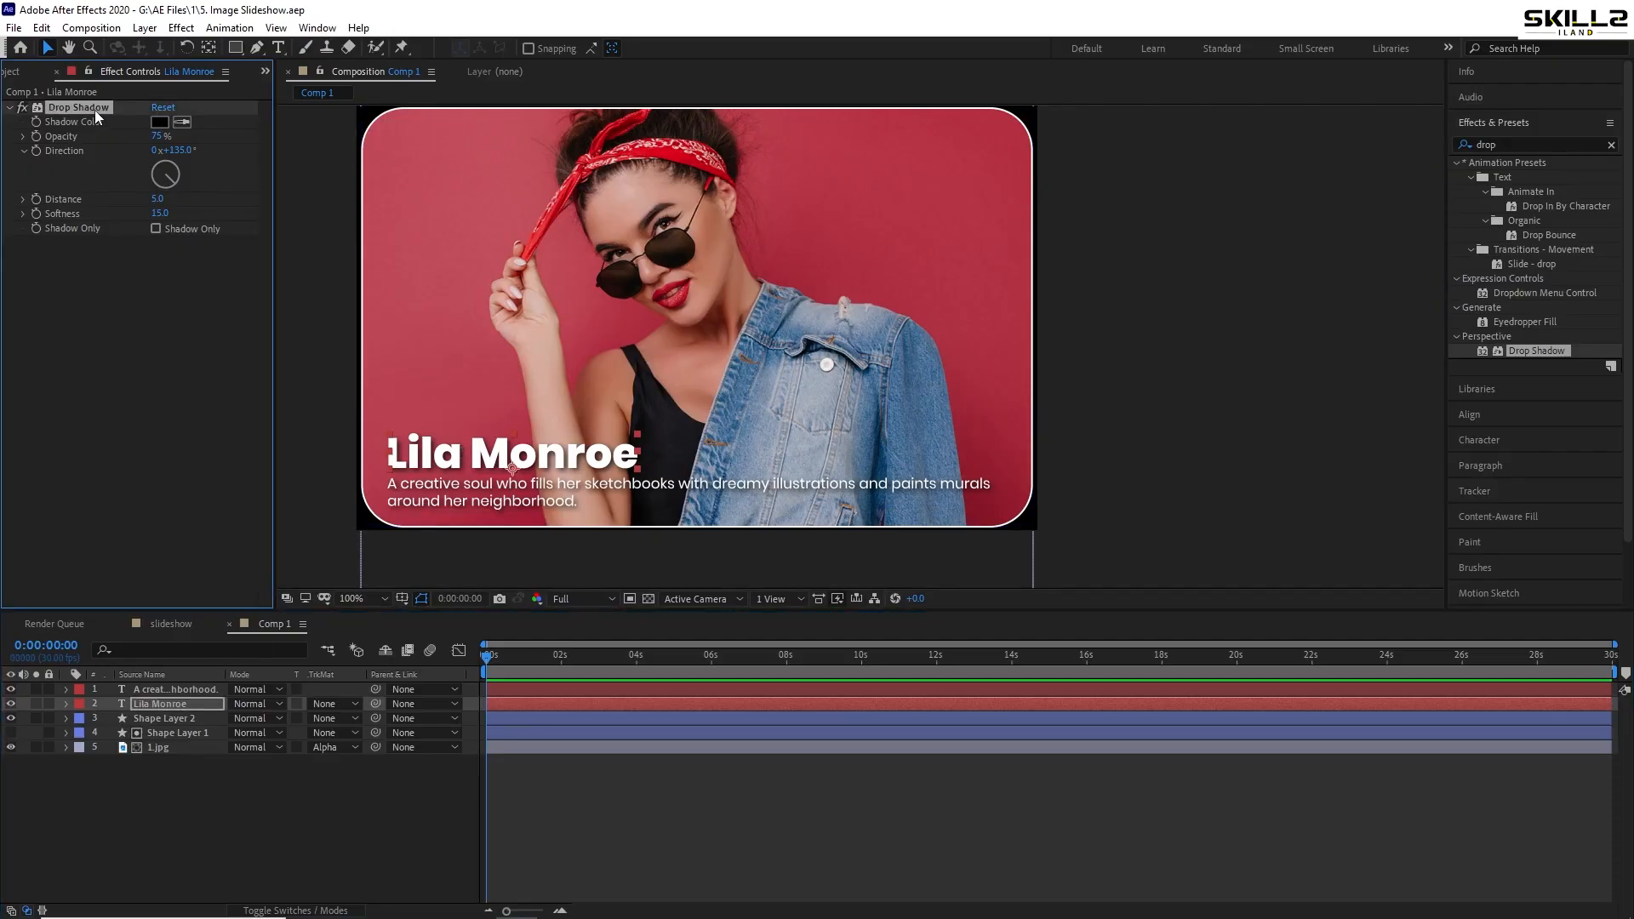
{"action": "left_click", "coordinate": [156, 718]}
{"action": "left_click_drag", "start_coordinate": [156, 716], "coordinate": [183, 693]}
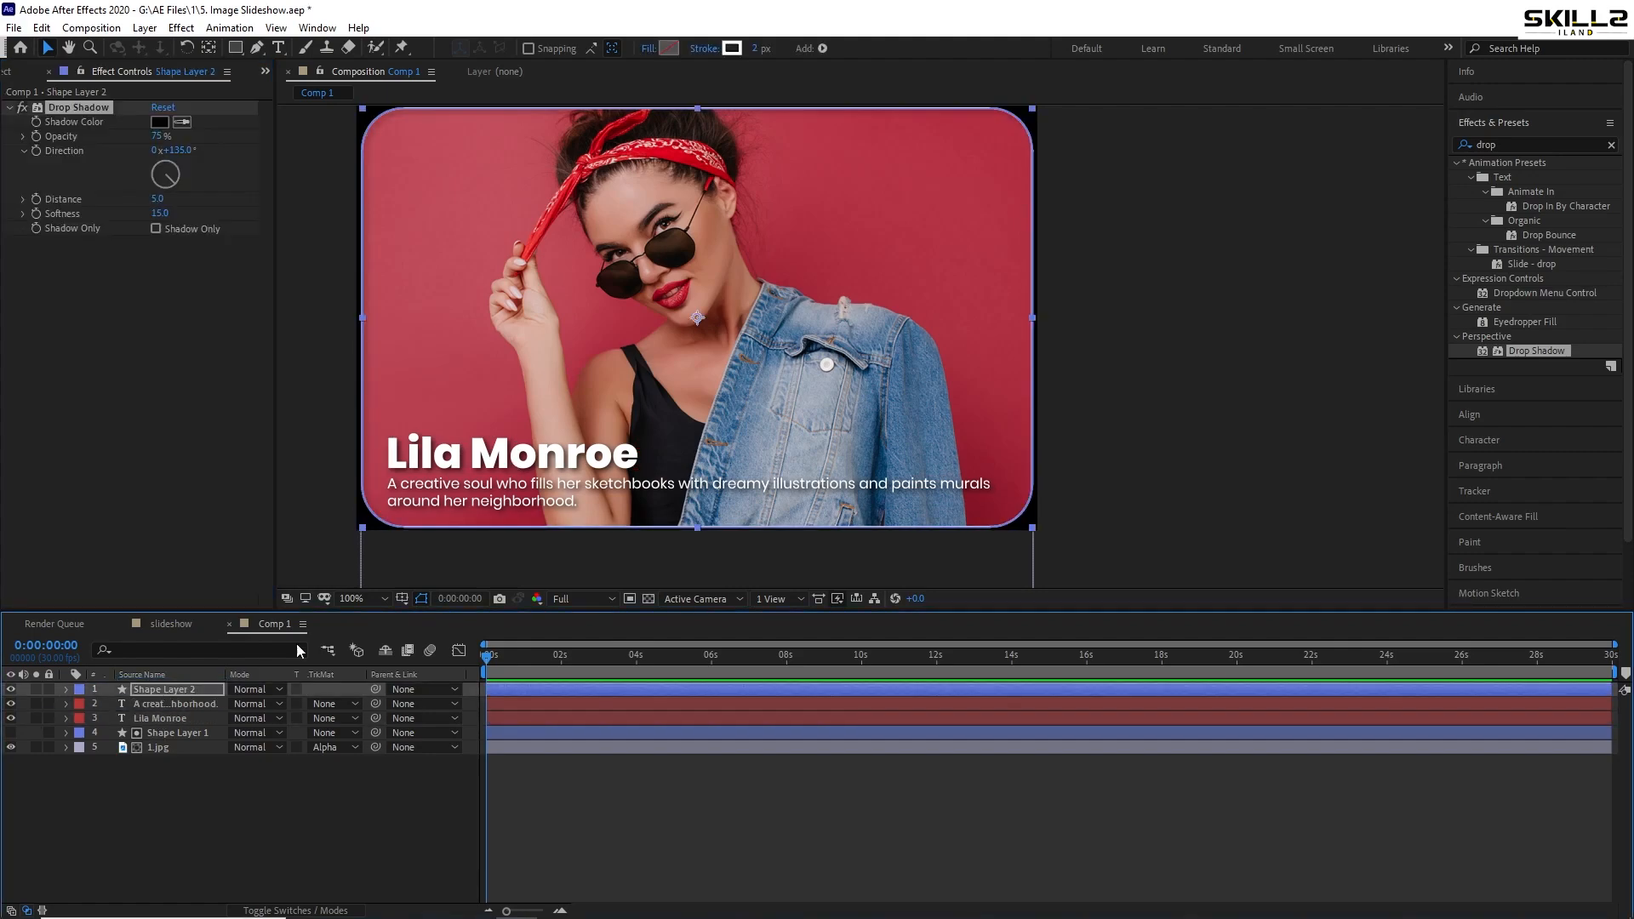
{"action": "left_click", "coordinate": [1290, 256]}
{"action": "key", "text": "ctrl+s"}
{"action": "left_click_drag", "start_coordinate": [833, 336], "coordinate": [897, 371]}
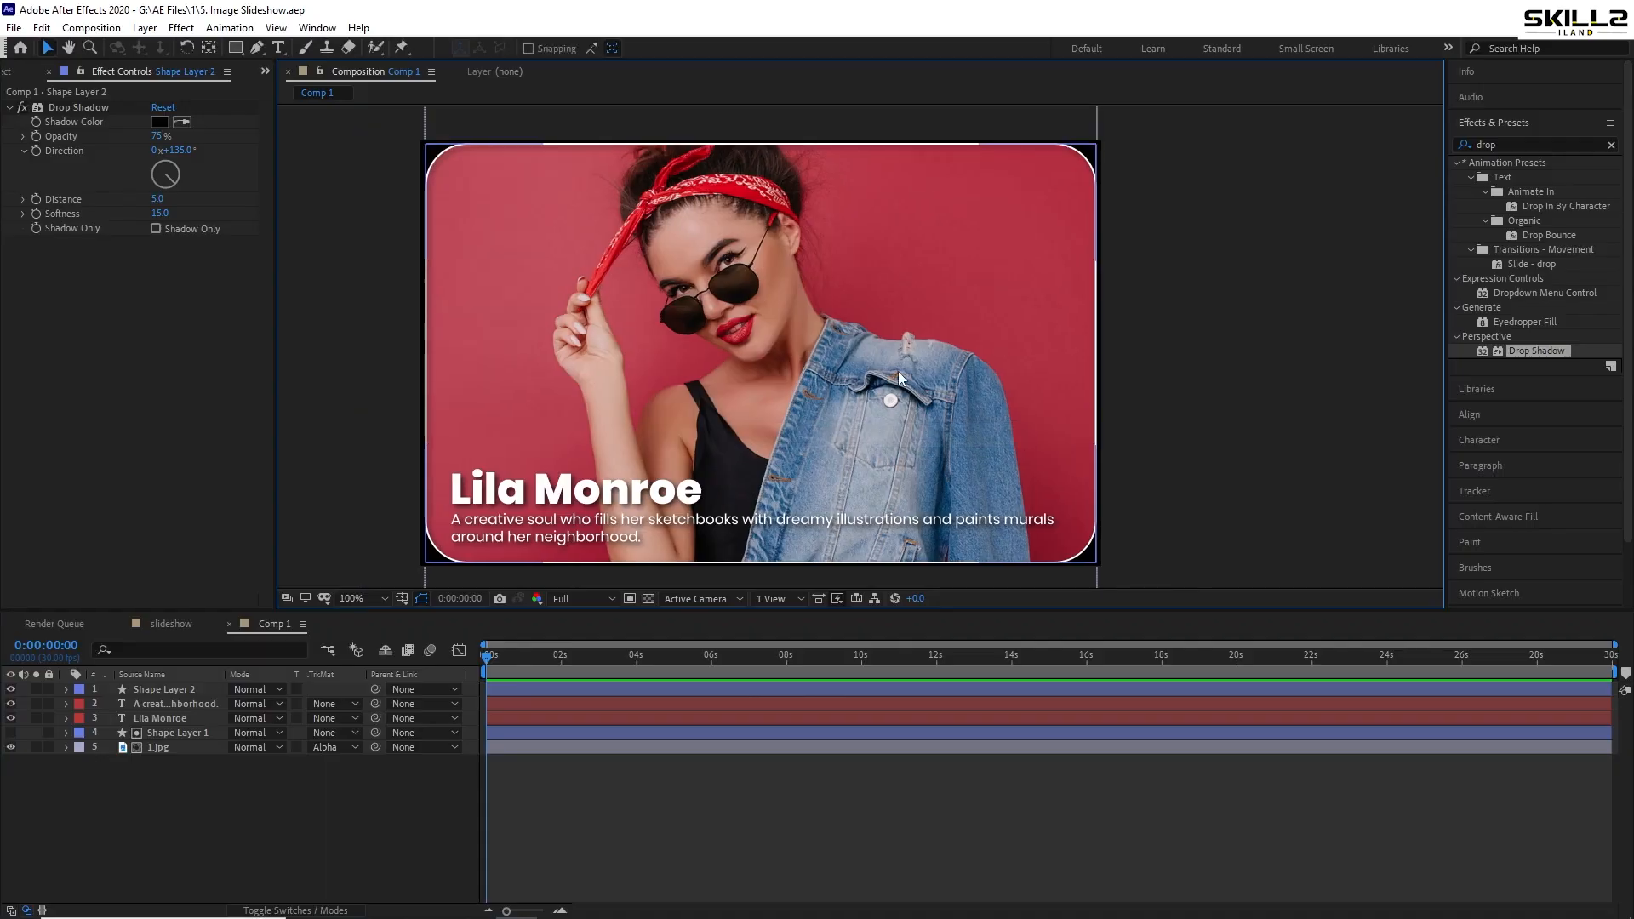
- Rename Comp 1 to 'Holder 1' and drag it into the slideshow composition's timeline
{"action": "left_click", "coordinate": [172, 625]}
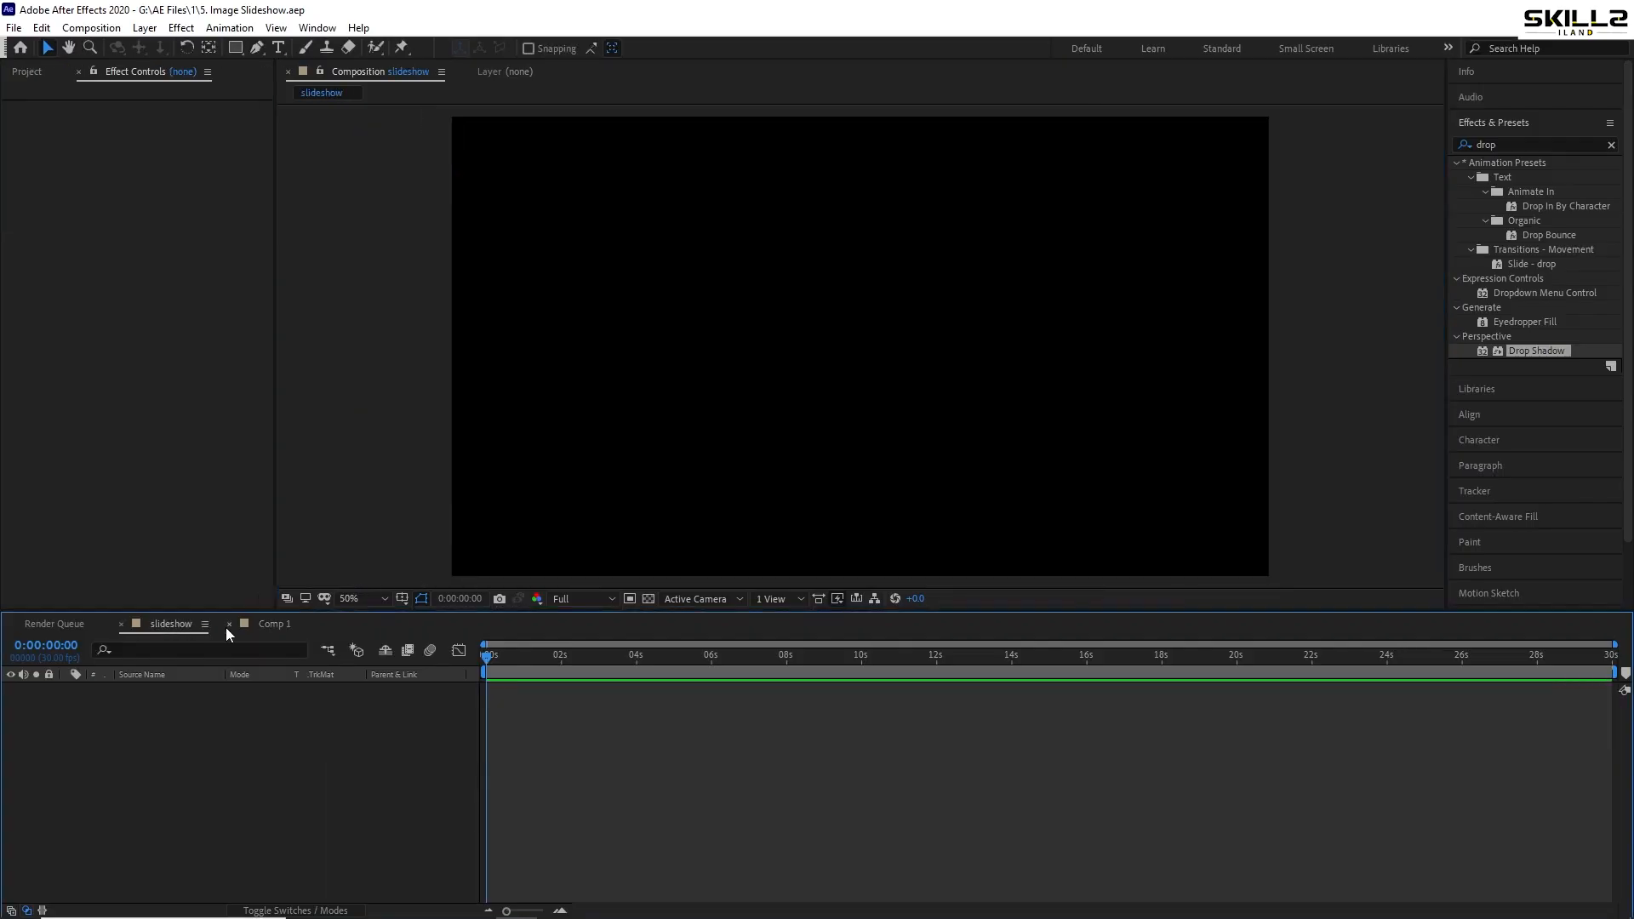
{"action": "left_click", "coordinate": [26, 73]}
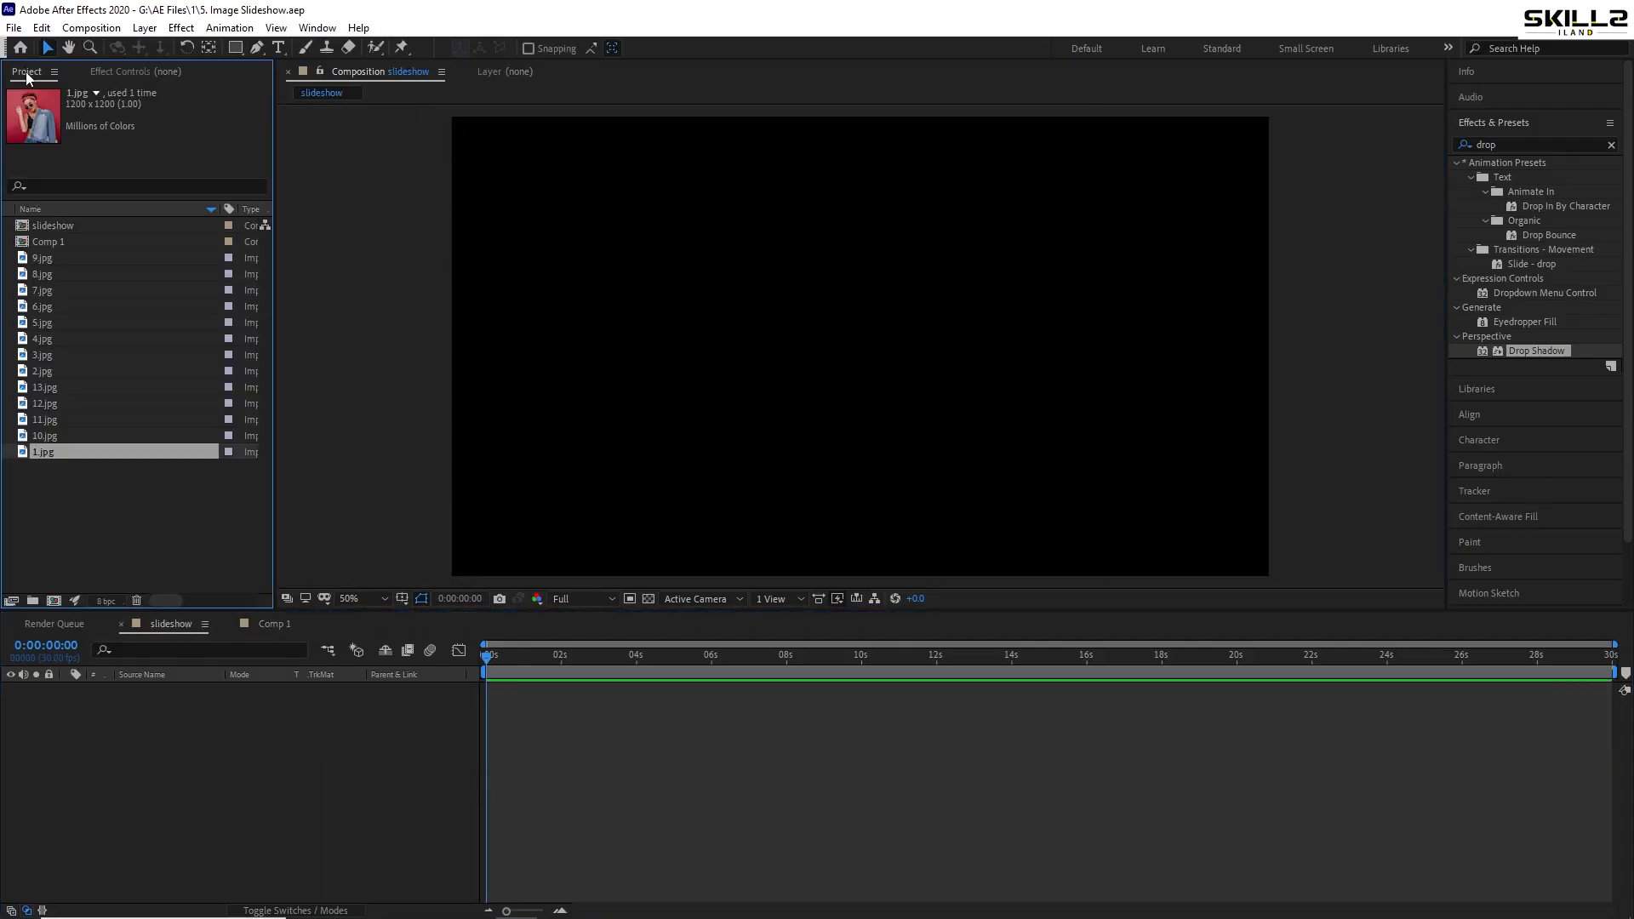
{"action": "left_click", "coordinate": [74, 227]}
{"action": "left_click", "coordinate": [68, 243]}
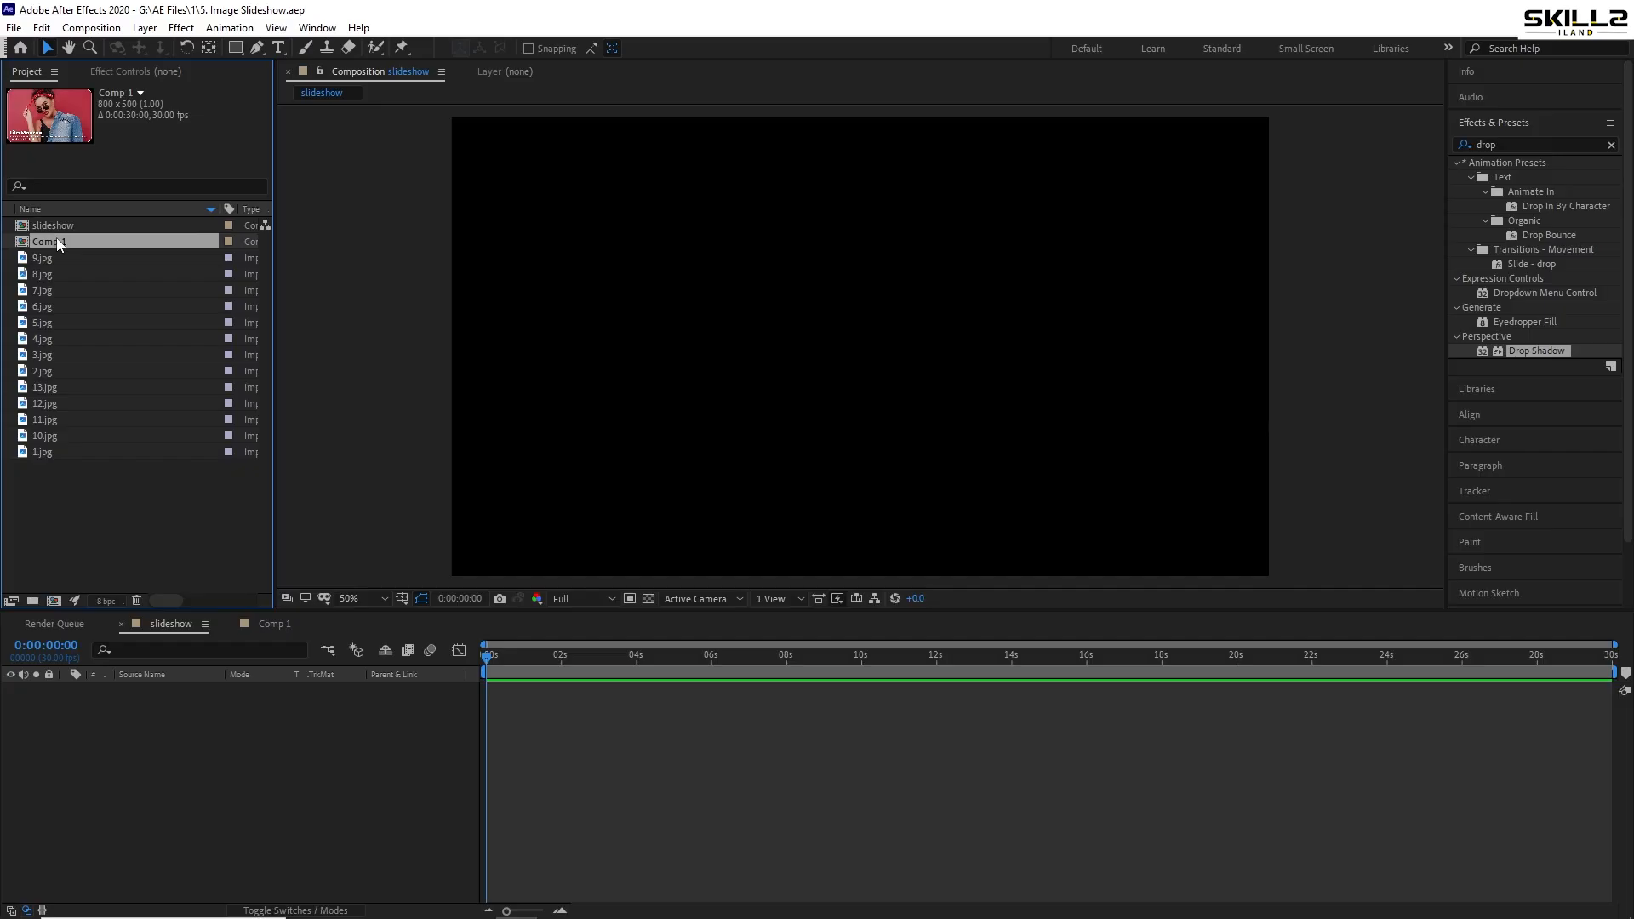
{"action": "key", "text": "Return"}
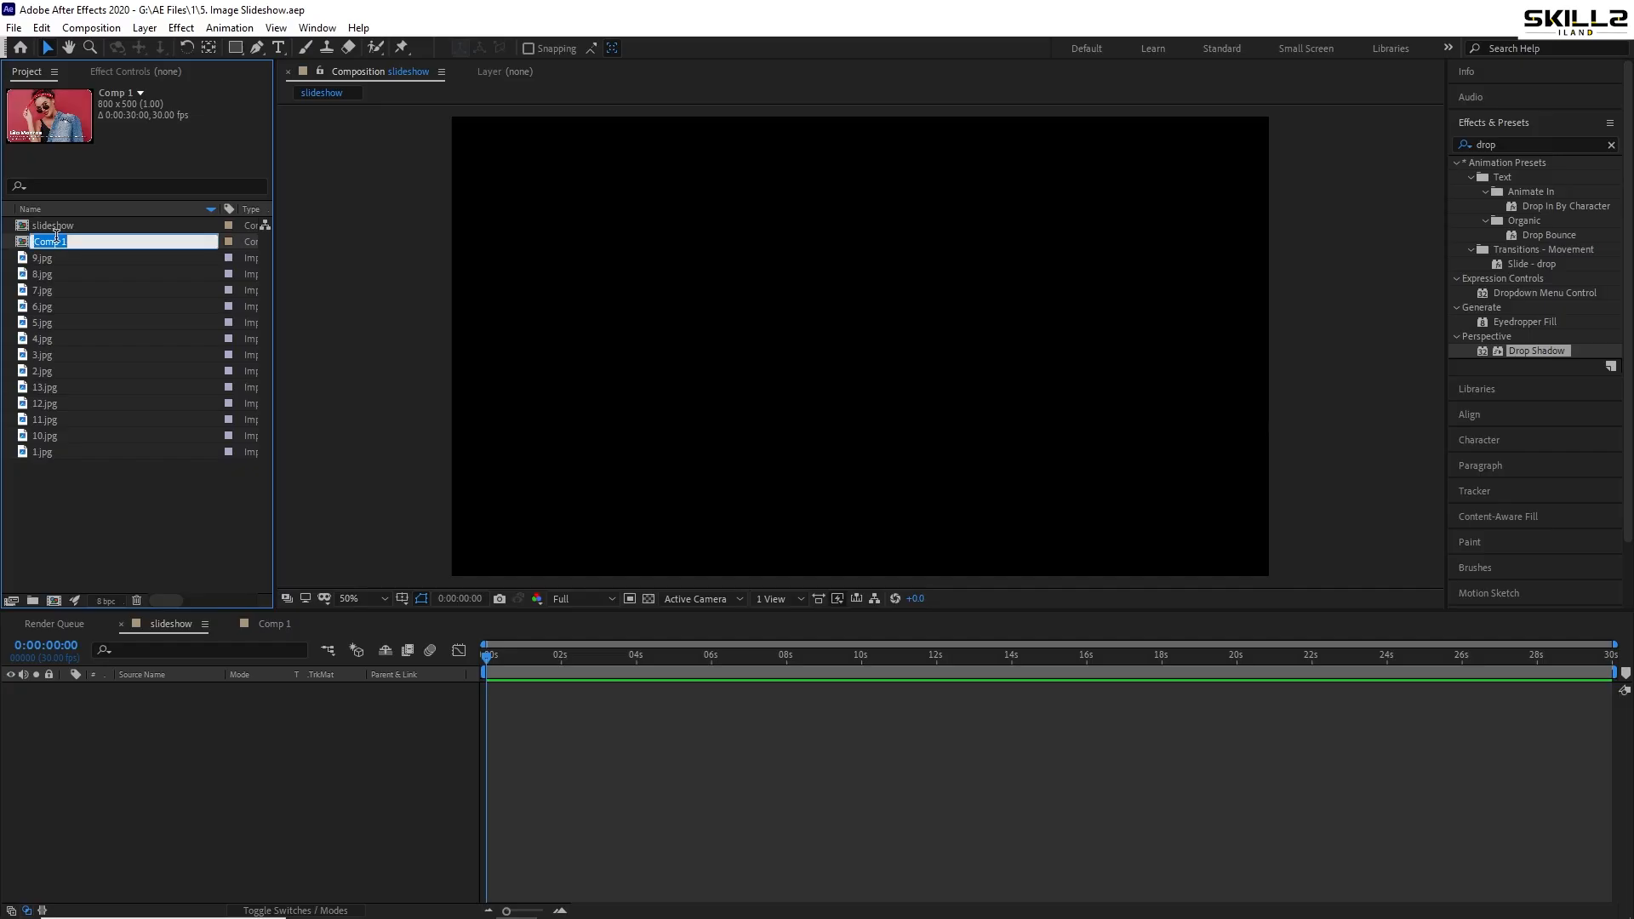
{"action": "type", "text": "Holder"}
{"action": "key", "text": "Return"}
{"action": "left_click_drag", "start_coordinate": [56, 252], "coordinate": [88, 819]}
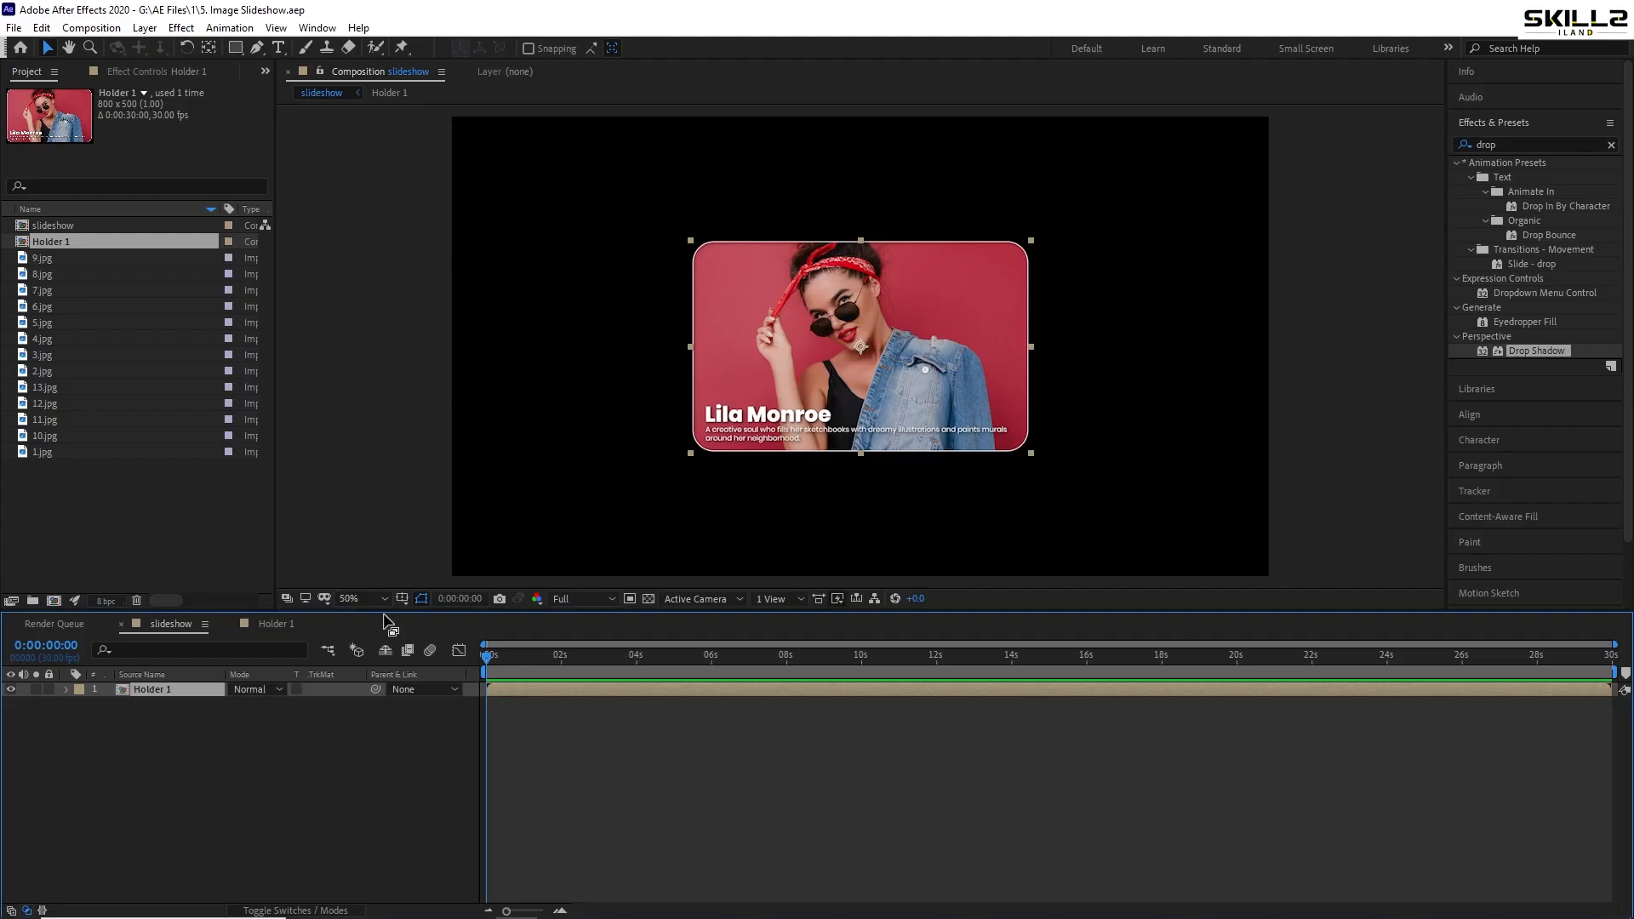
- Add a full-frame rectangle shape layer and place it beneath Holder 1
{"action": "right_click", "coordinate": [153, 780]}
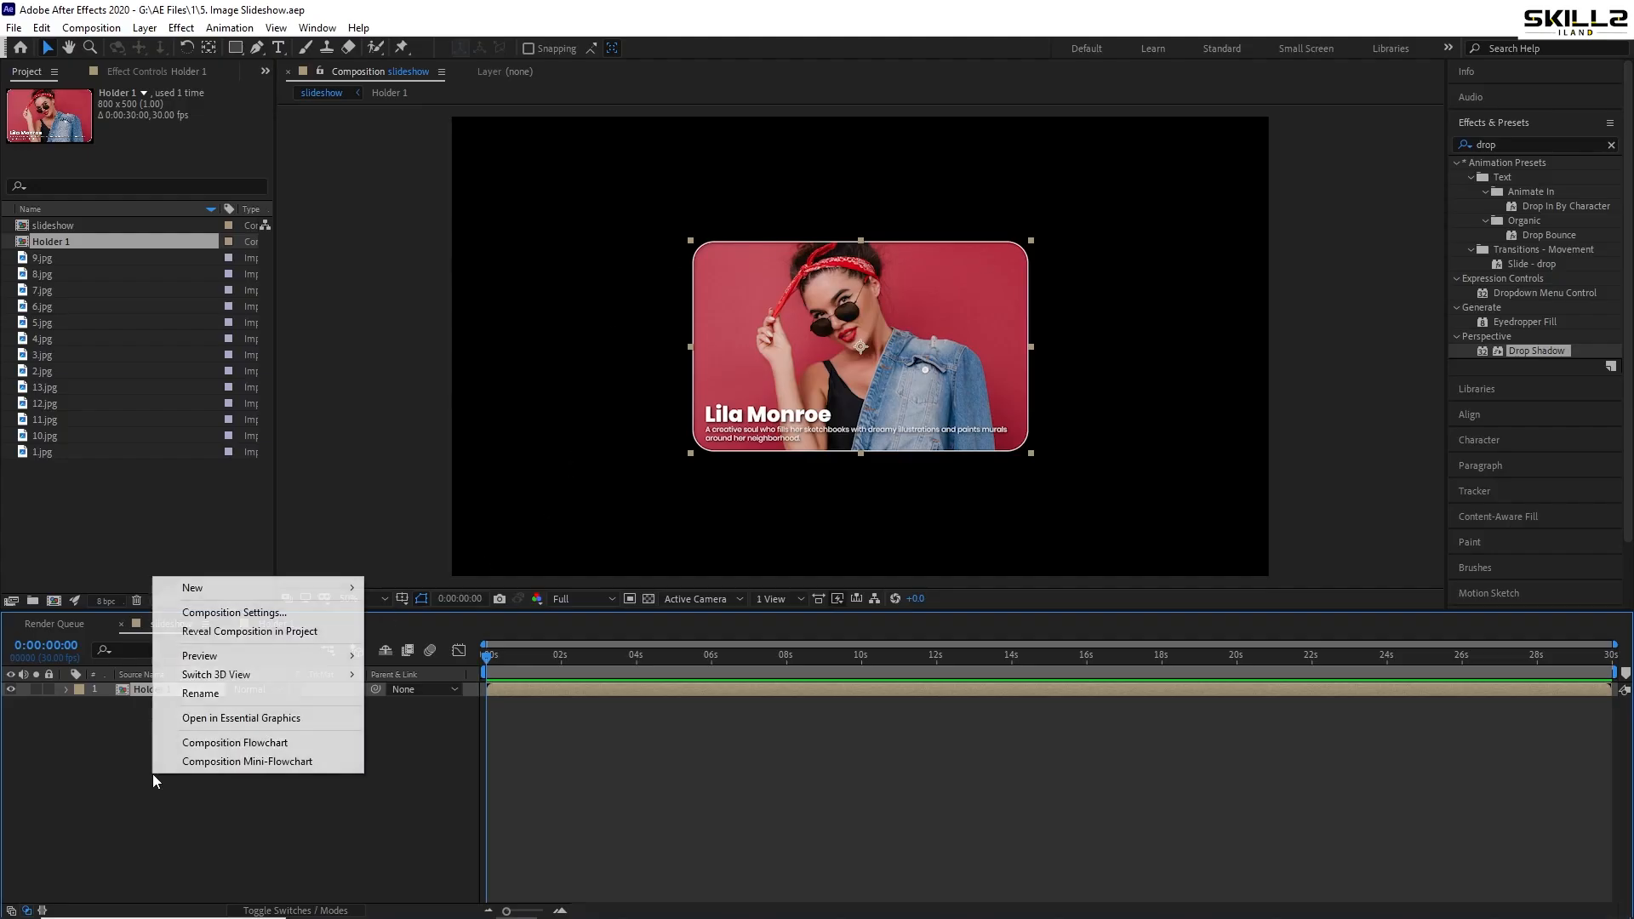
{"action": "mouse_move", "coordinate": [223, 593]}
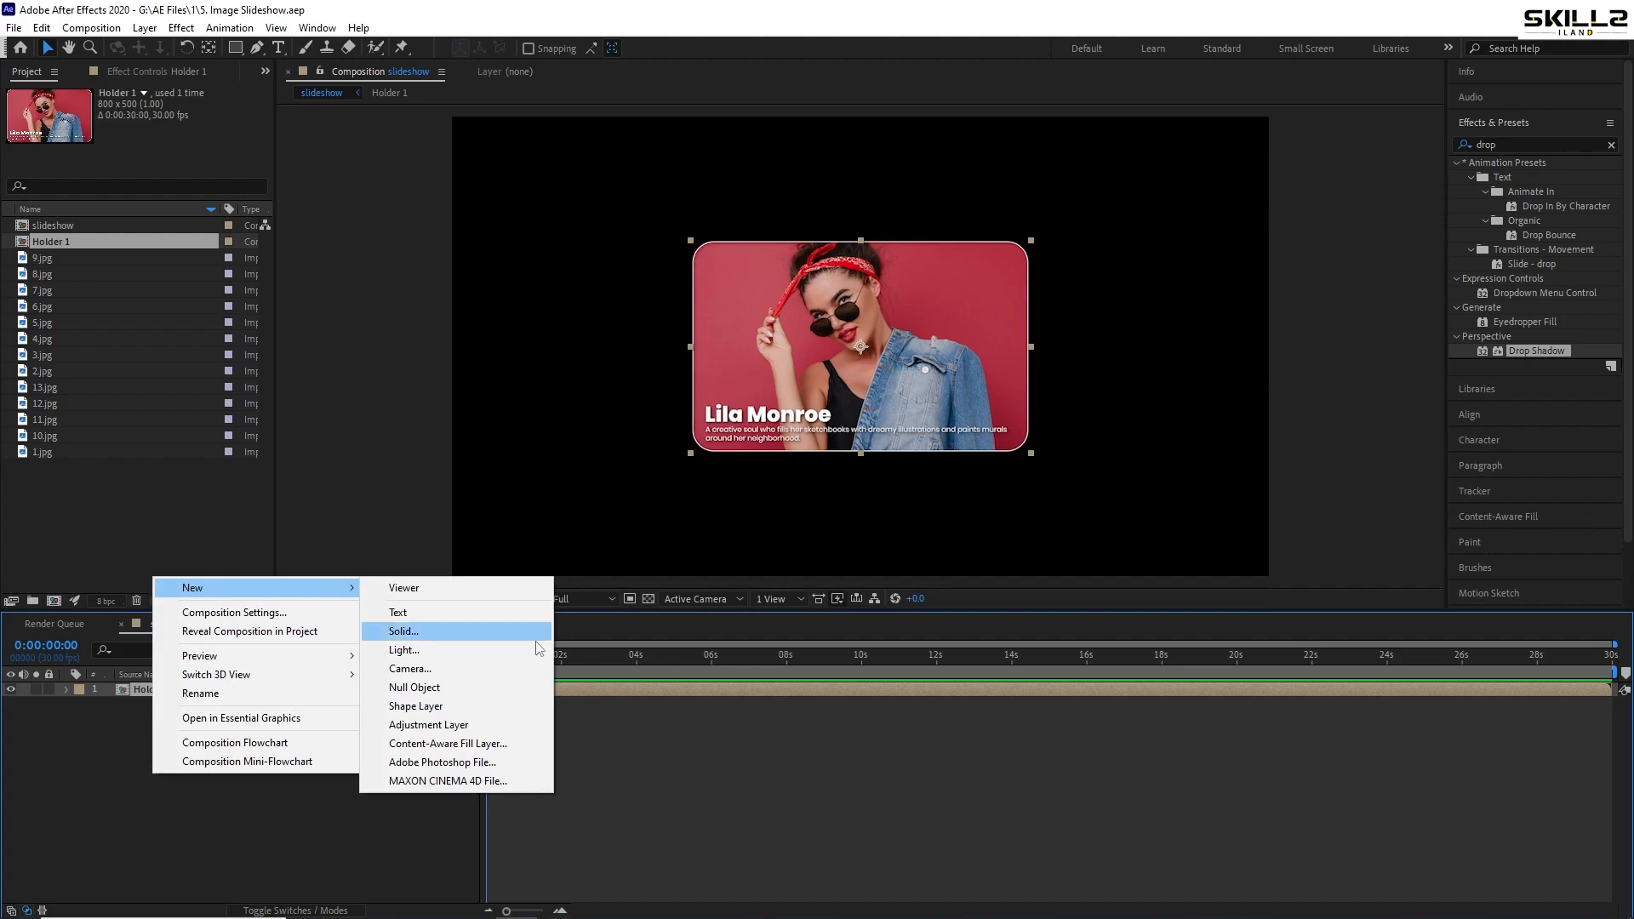
{"action": "left_click", "coordinate": [434, 709]}
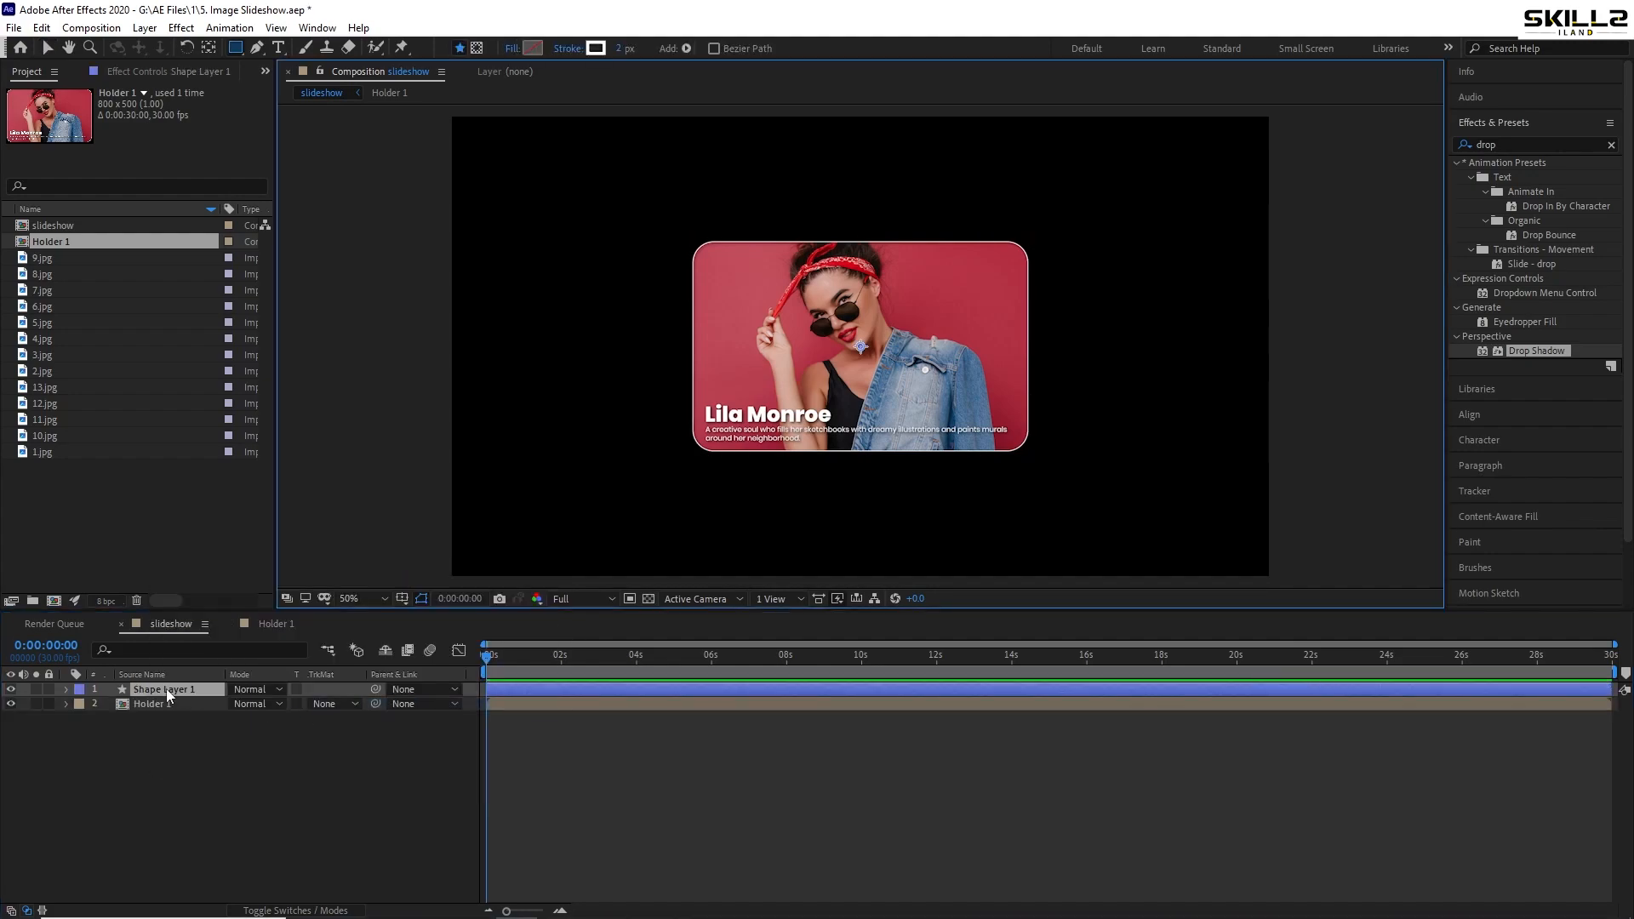
{"action": "double_click", "coordinate": [236, 47]}
{"action": "key", "text": "v"}
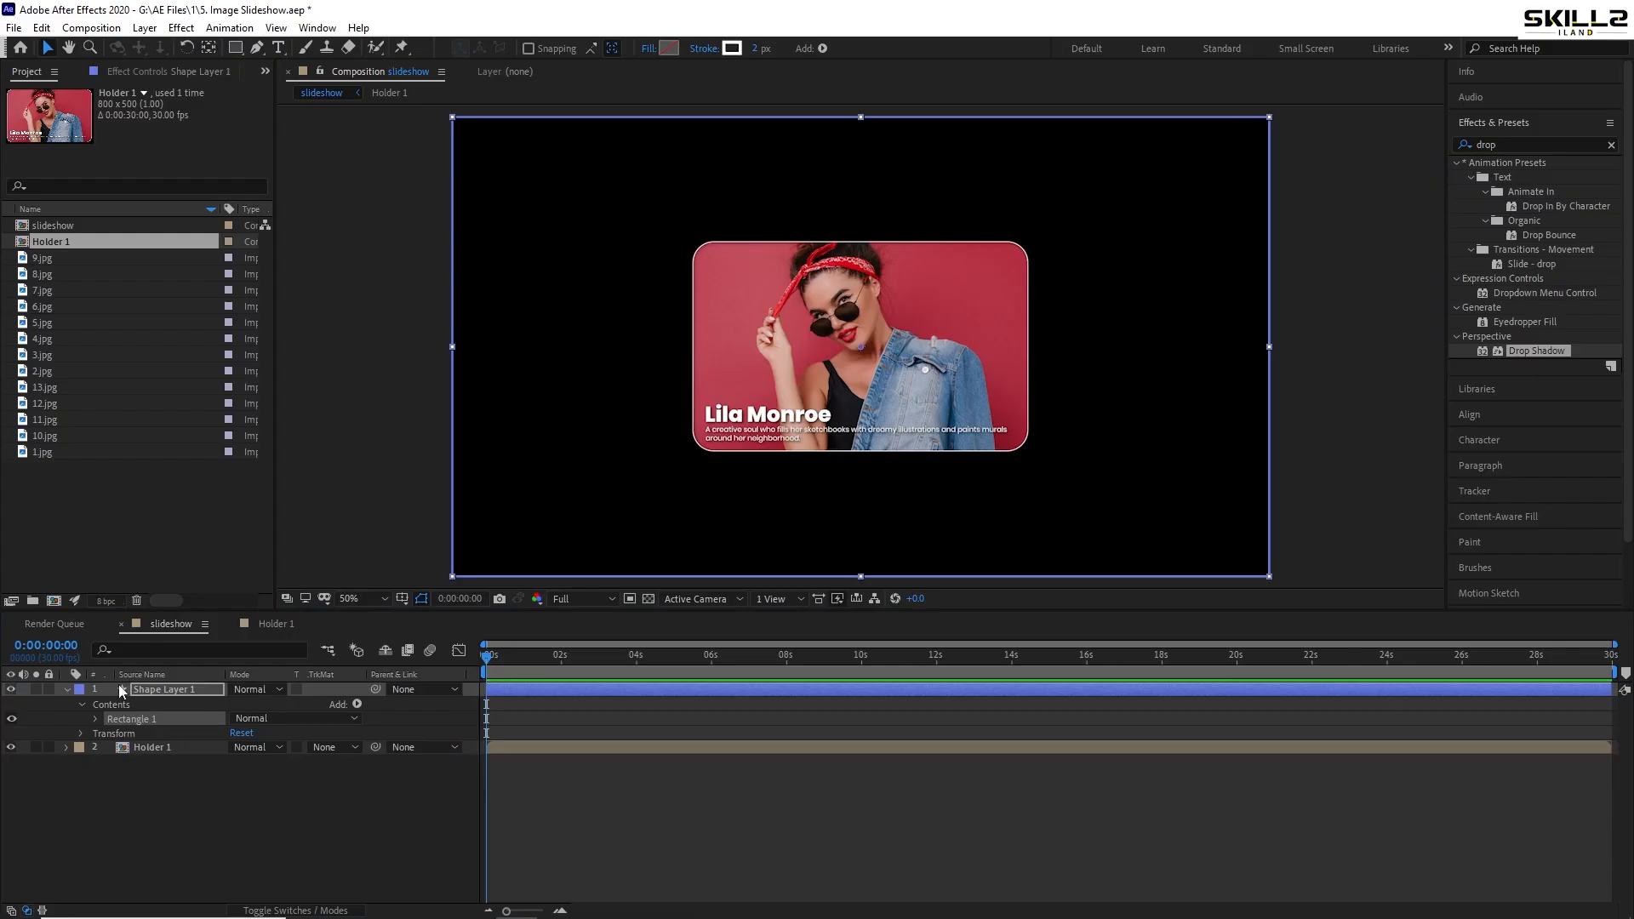
{"action": "left_click", "coordinate": [66, 689]}
{"action": "left_click_drag", "start_coordinate": [167, 687], "coordinate": [169, 713]}
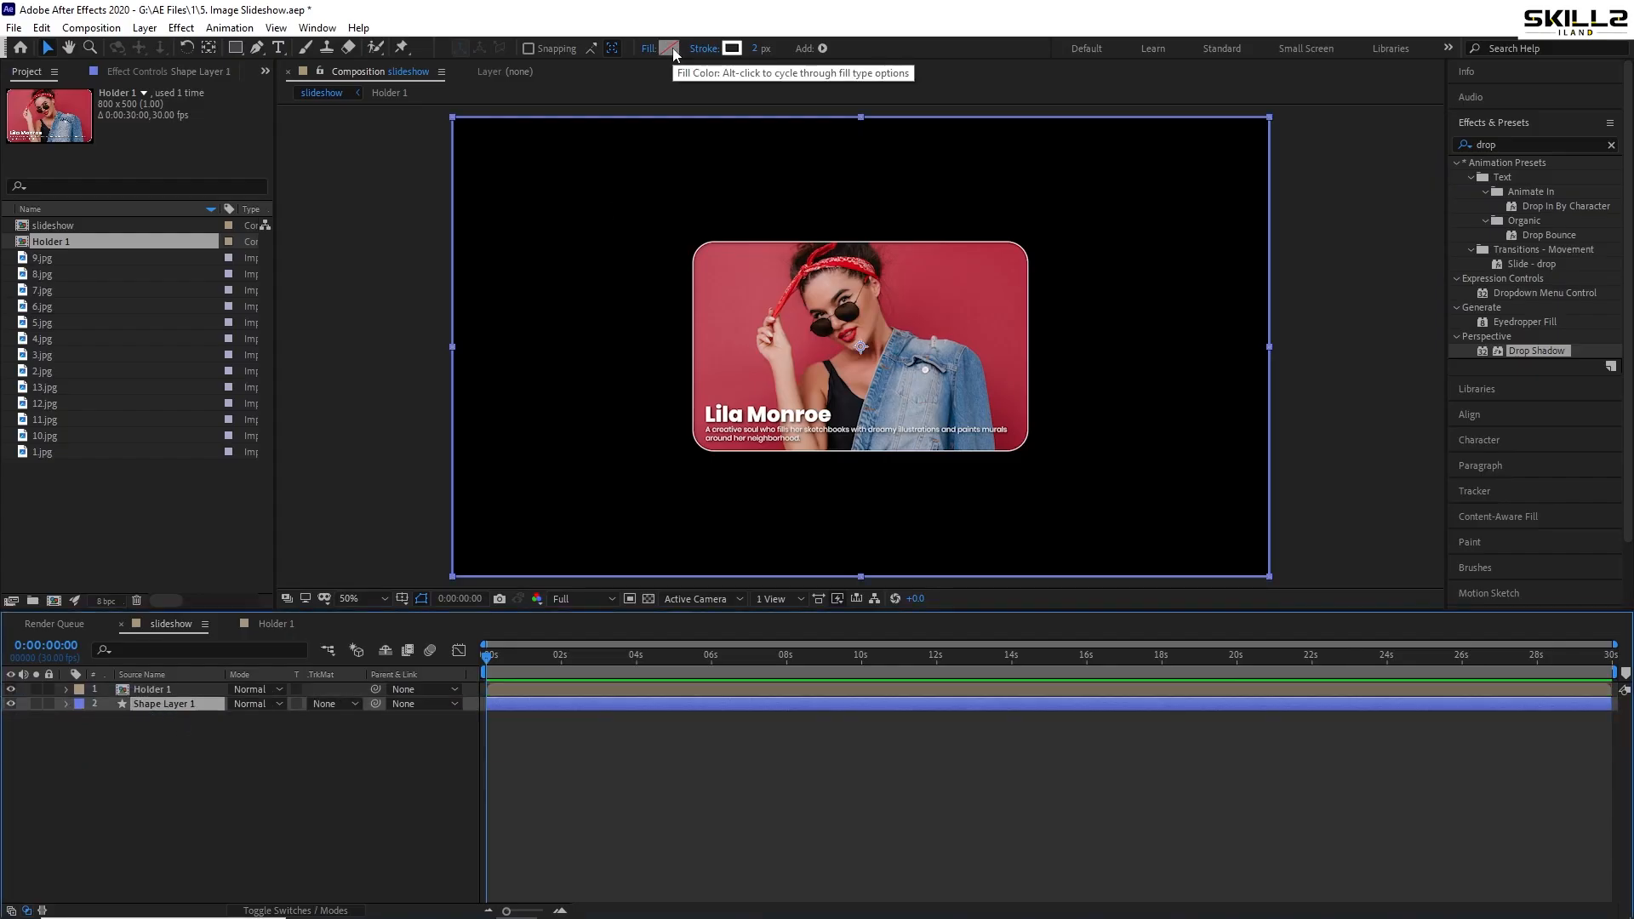
- Fill the rectangle with a radial gradient whose start point sits at the top edge
{"action": "left_click", "coordinate": [651, 48]}
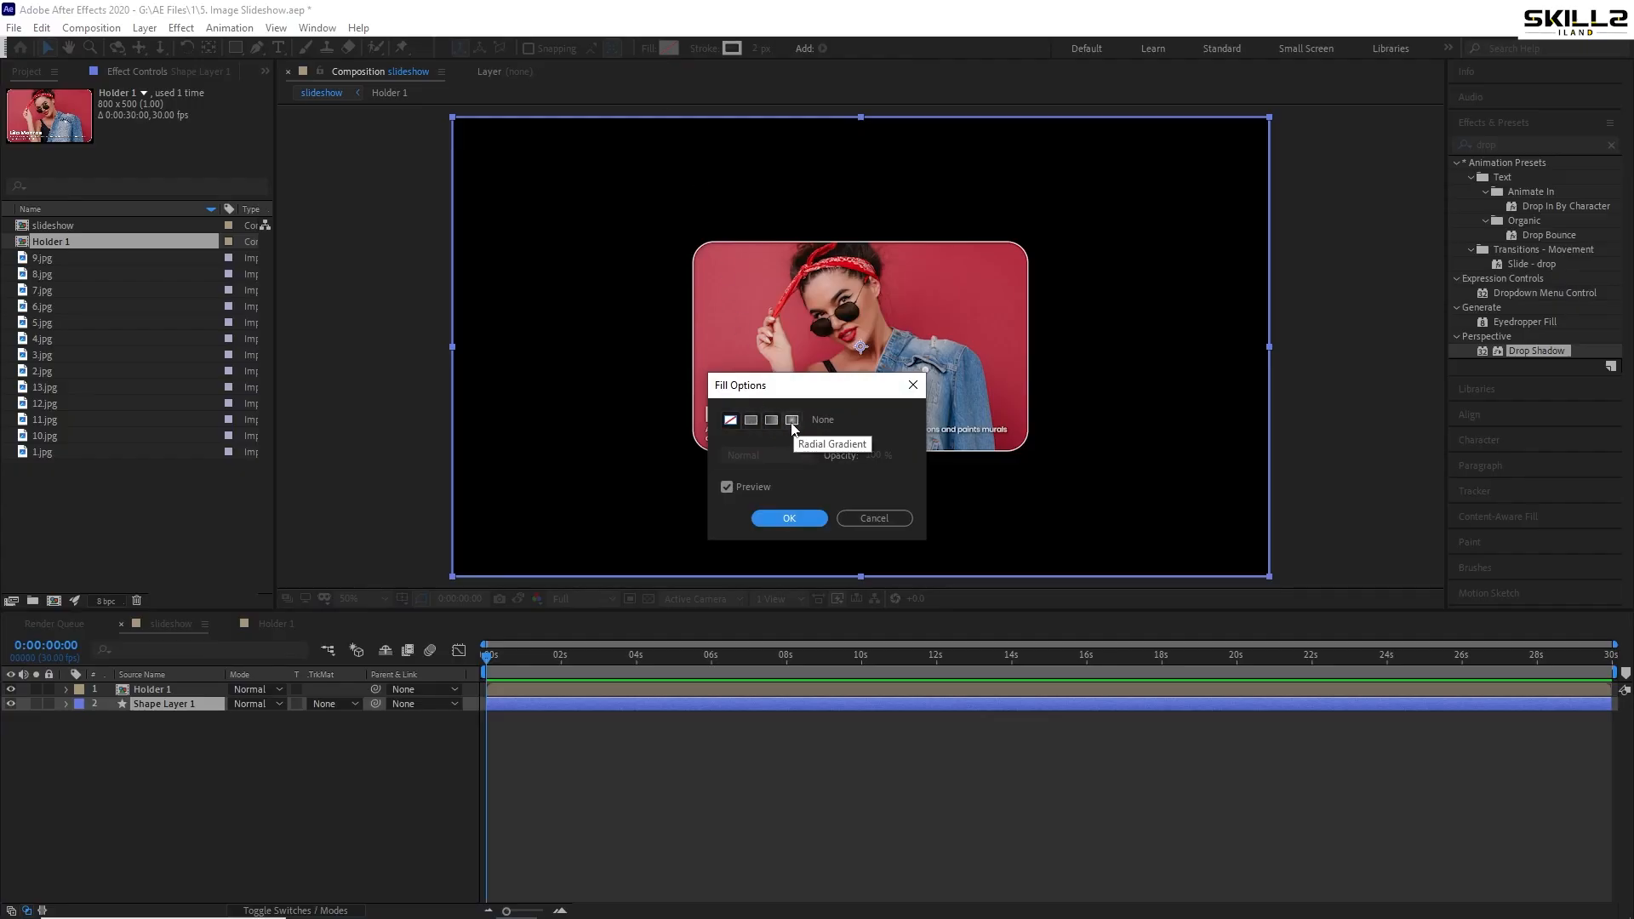
{"action": "left_click", "coordinate": [792, 421]}
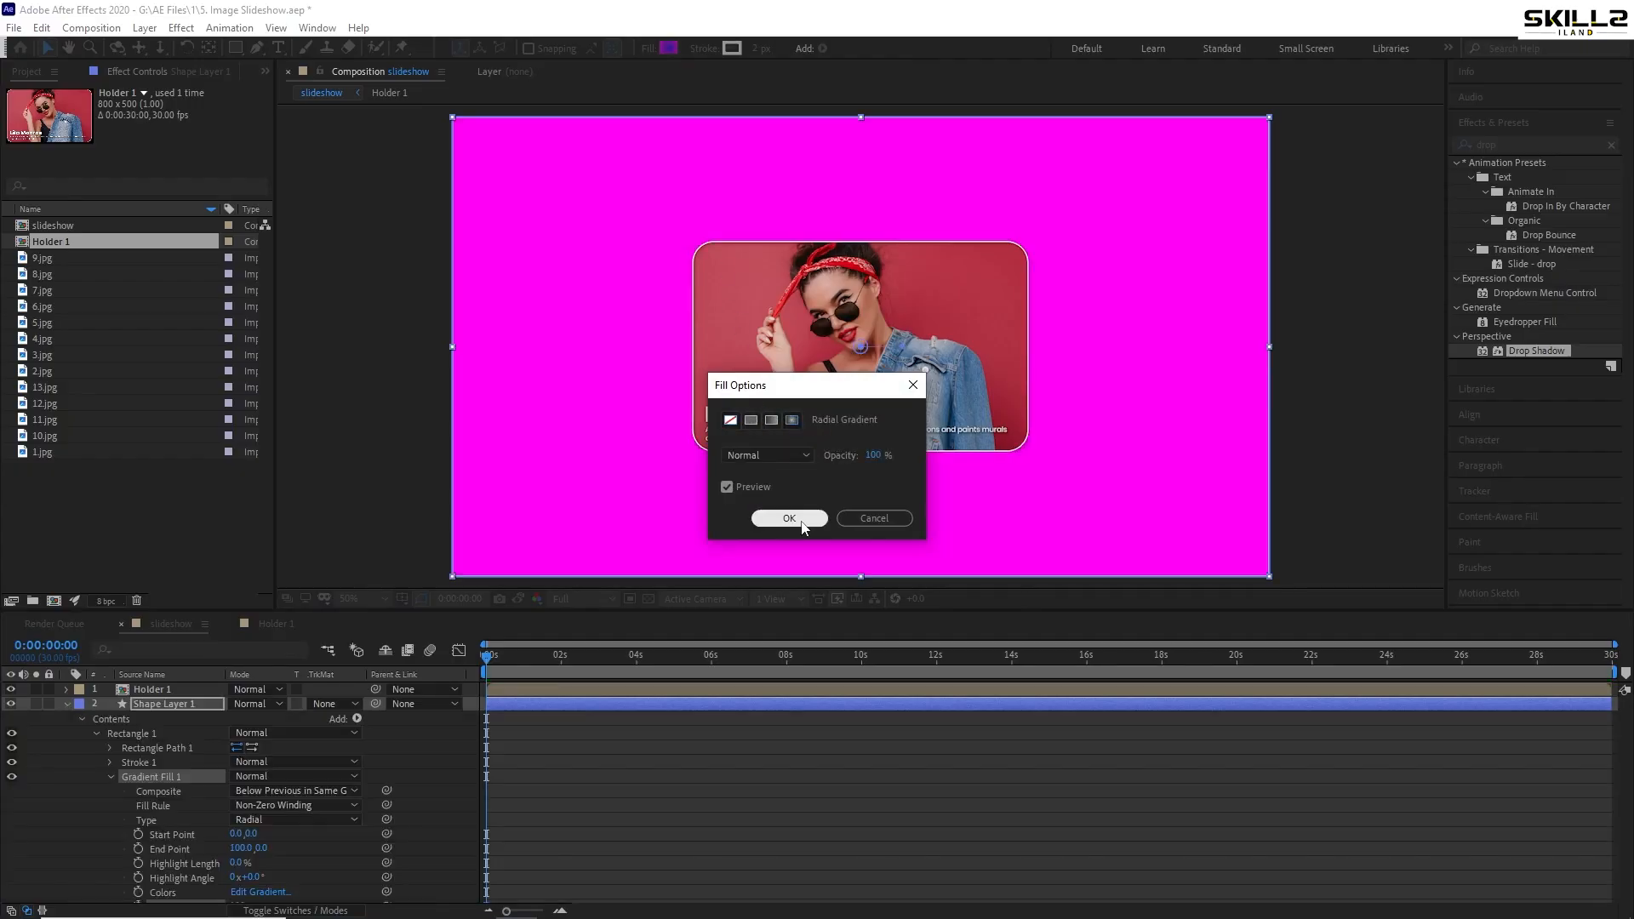
{"action": "left_click", "coordinate": [789, 518]}
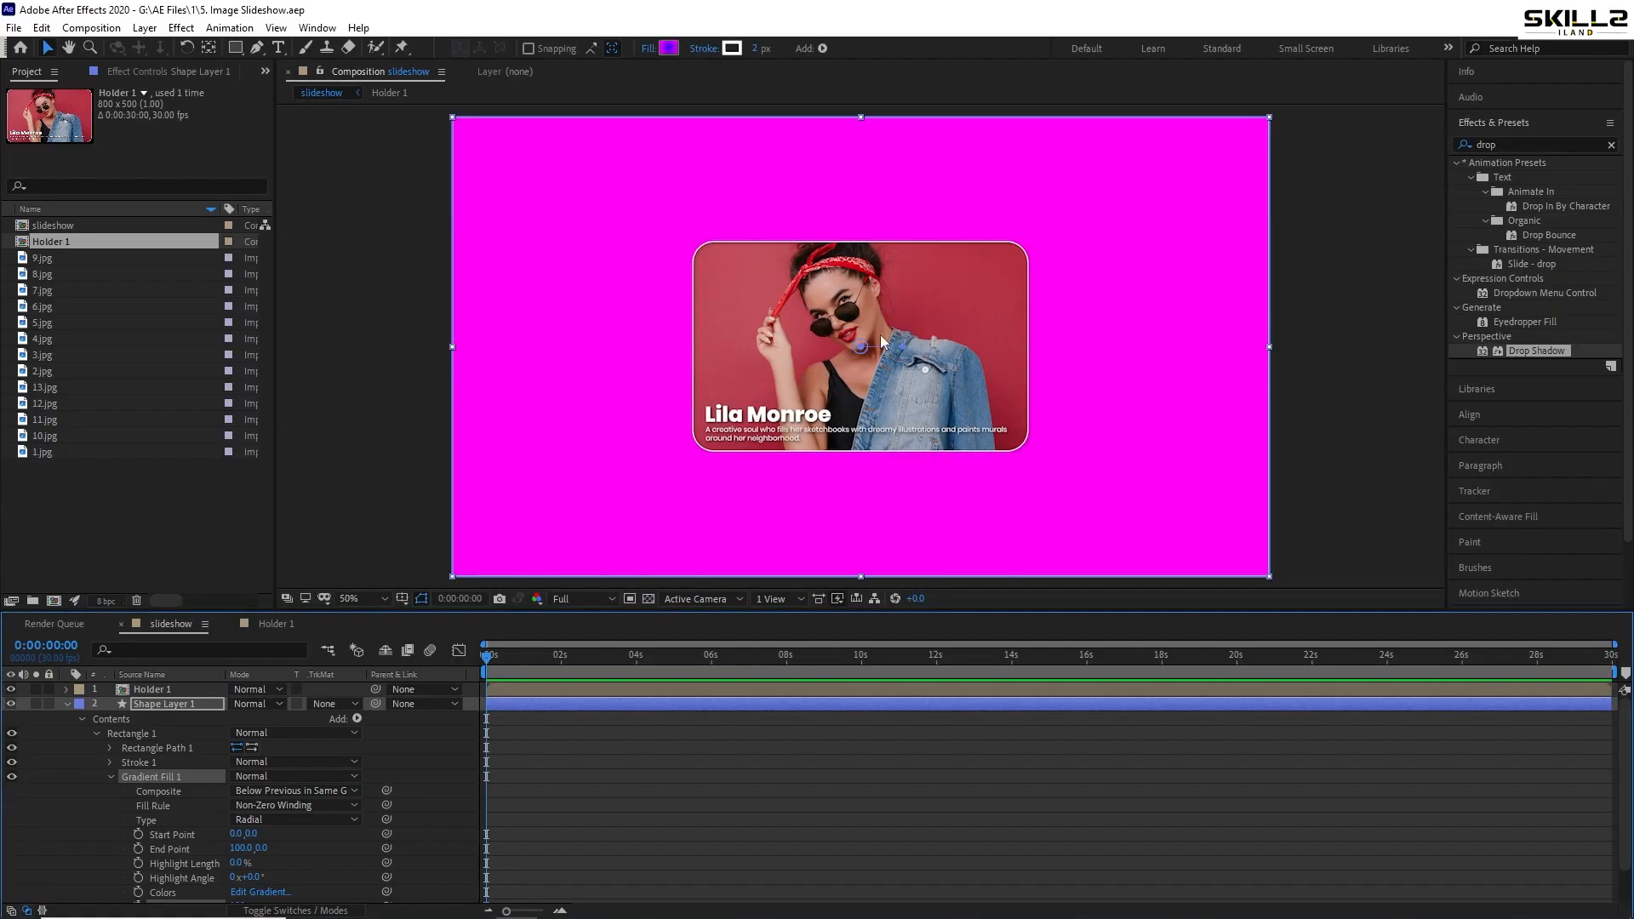
{"action": "left_click_drag", "start_coordinate": [862, 351], "coordinate": [842, 226]}
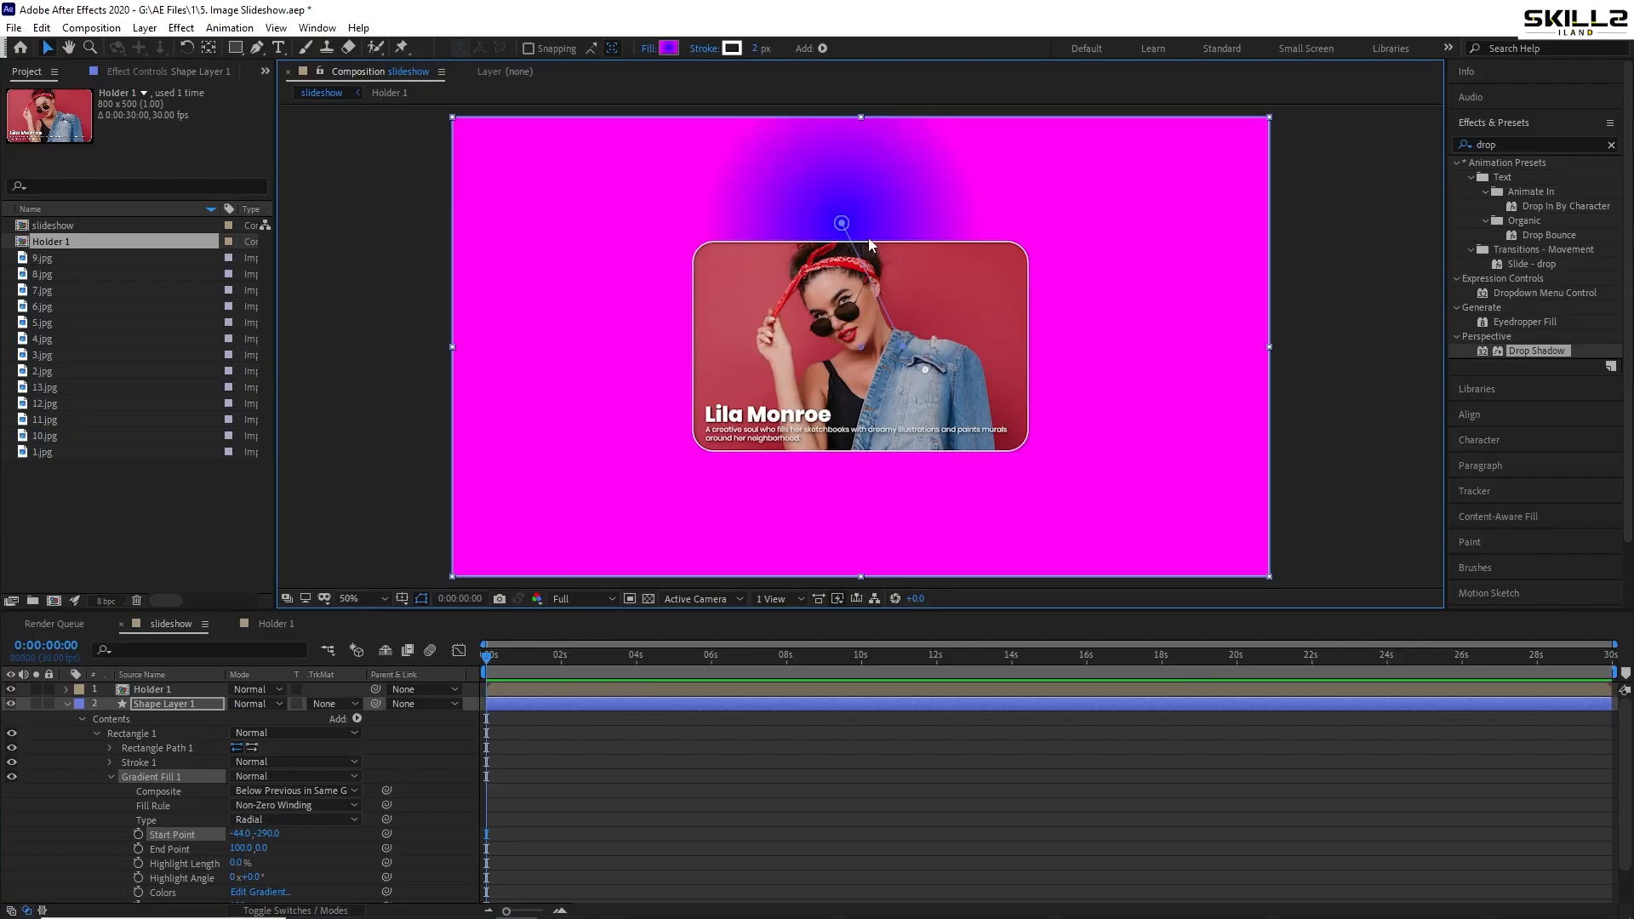
{"action": "left_click_drag", "start_coordinate": [841, 225], "coordinate": [860, 112]}
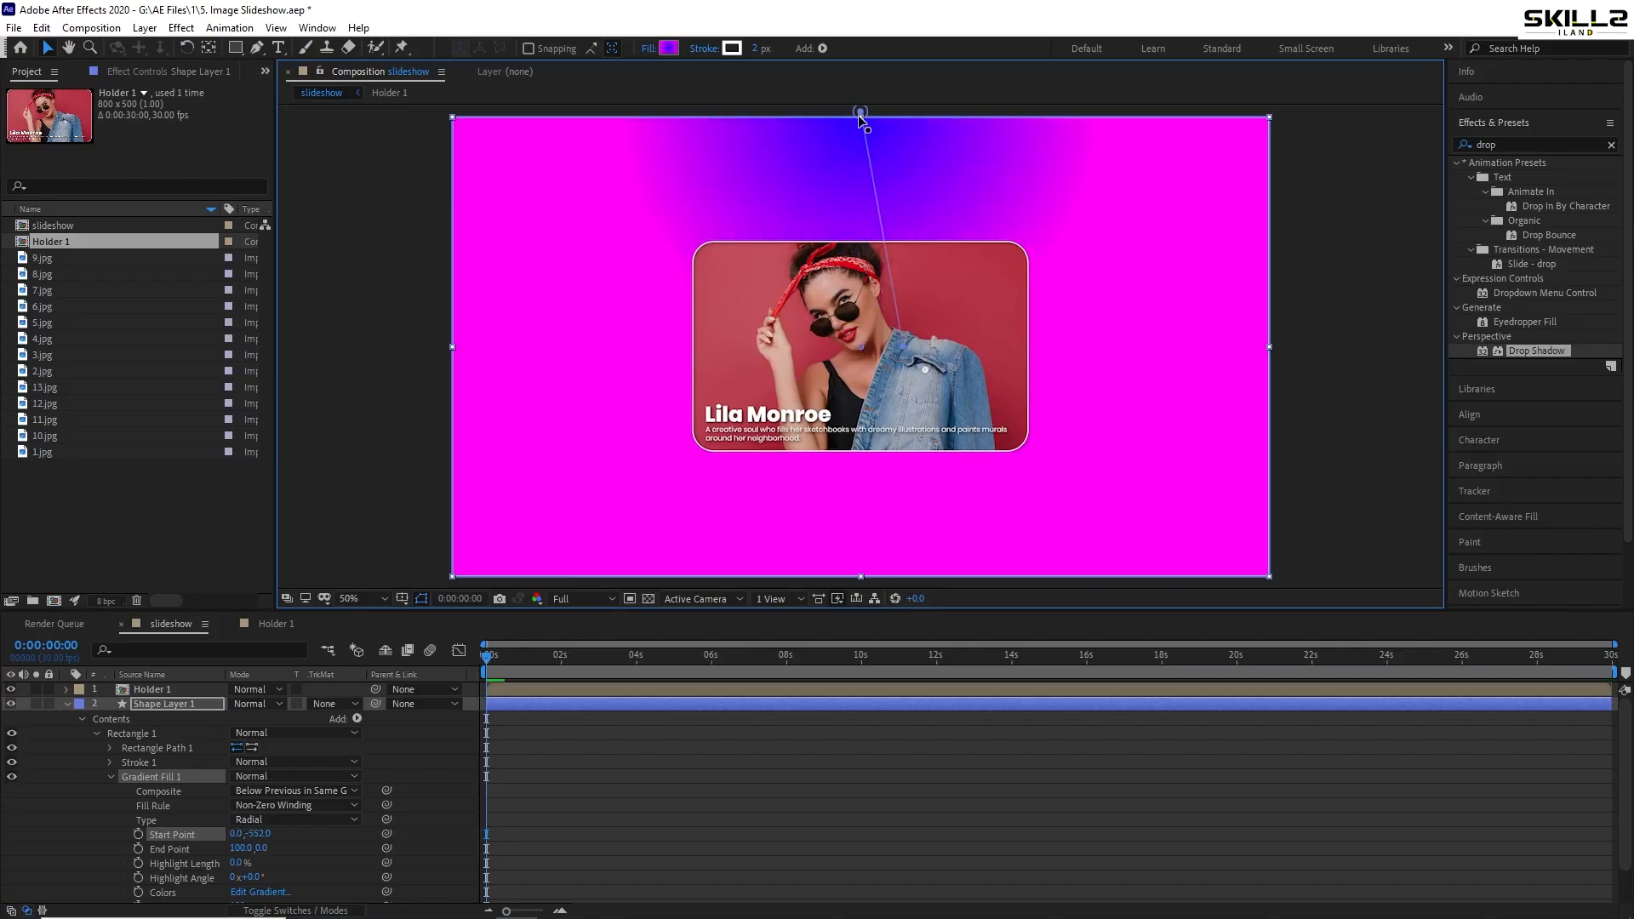
- Move the radial gradient's start point above the frame and its end point down to the bottom edge
{"action": "left_click", "coordinate": [670, 49]}
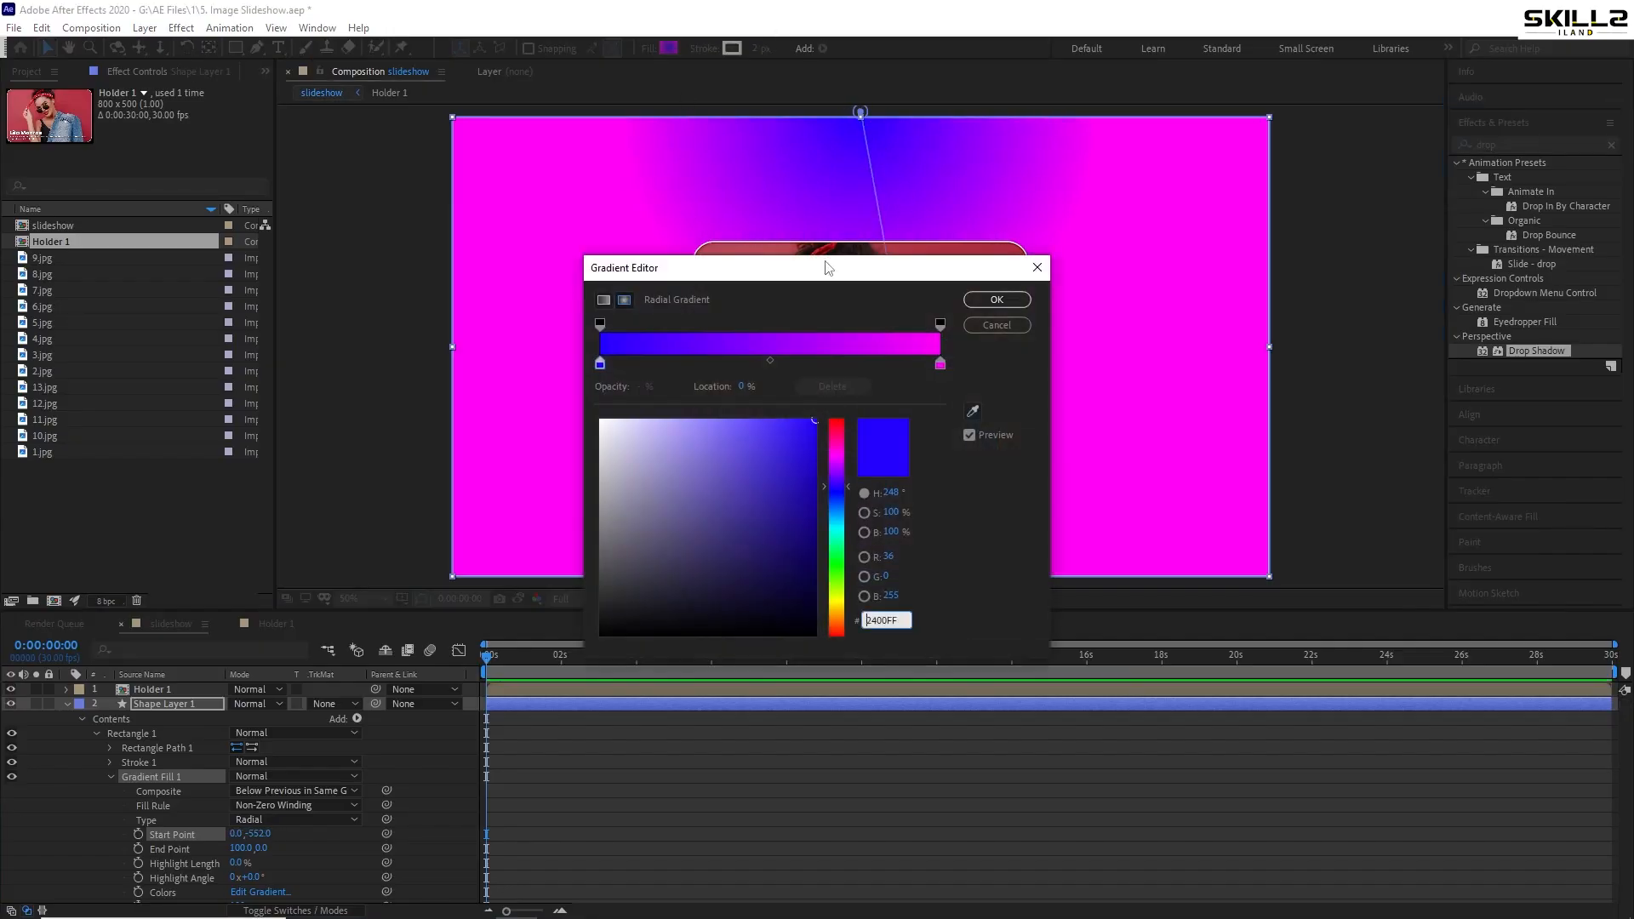
{"action": "left_click", "coordinate": [997, 300]}
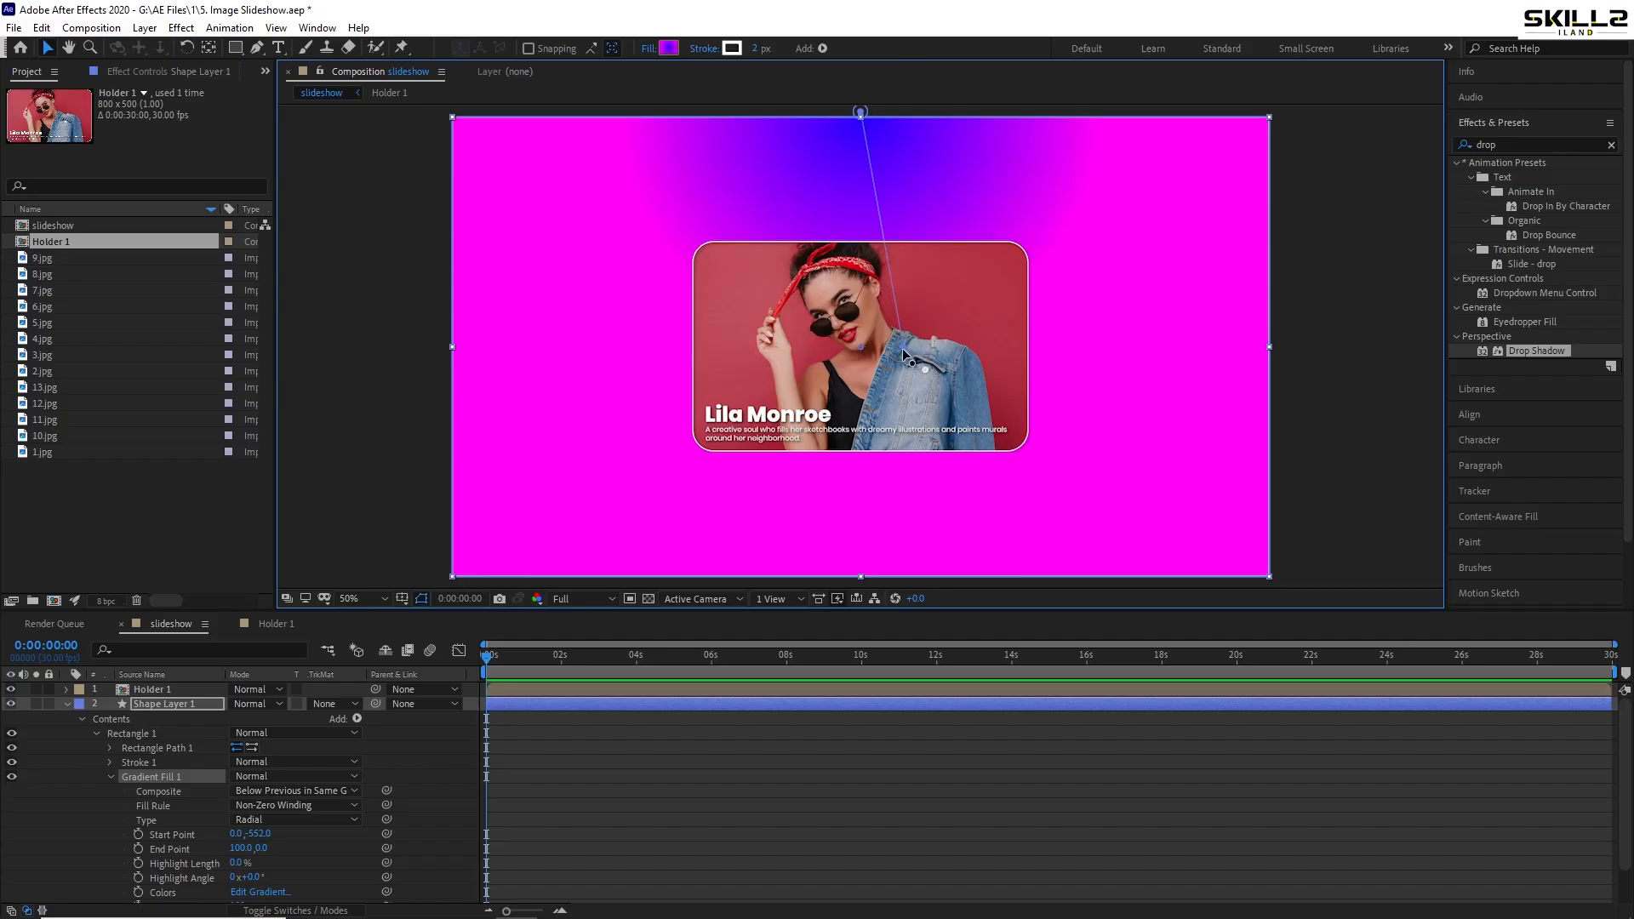
{"action": "left_click_drag", "start_coordinate": [904, 350], "coordinate": [858, 598]}
{"action": "scroll", "coordinate": [836, 264], "scroll_direction": "down", "scroll_amount": 2}
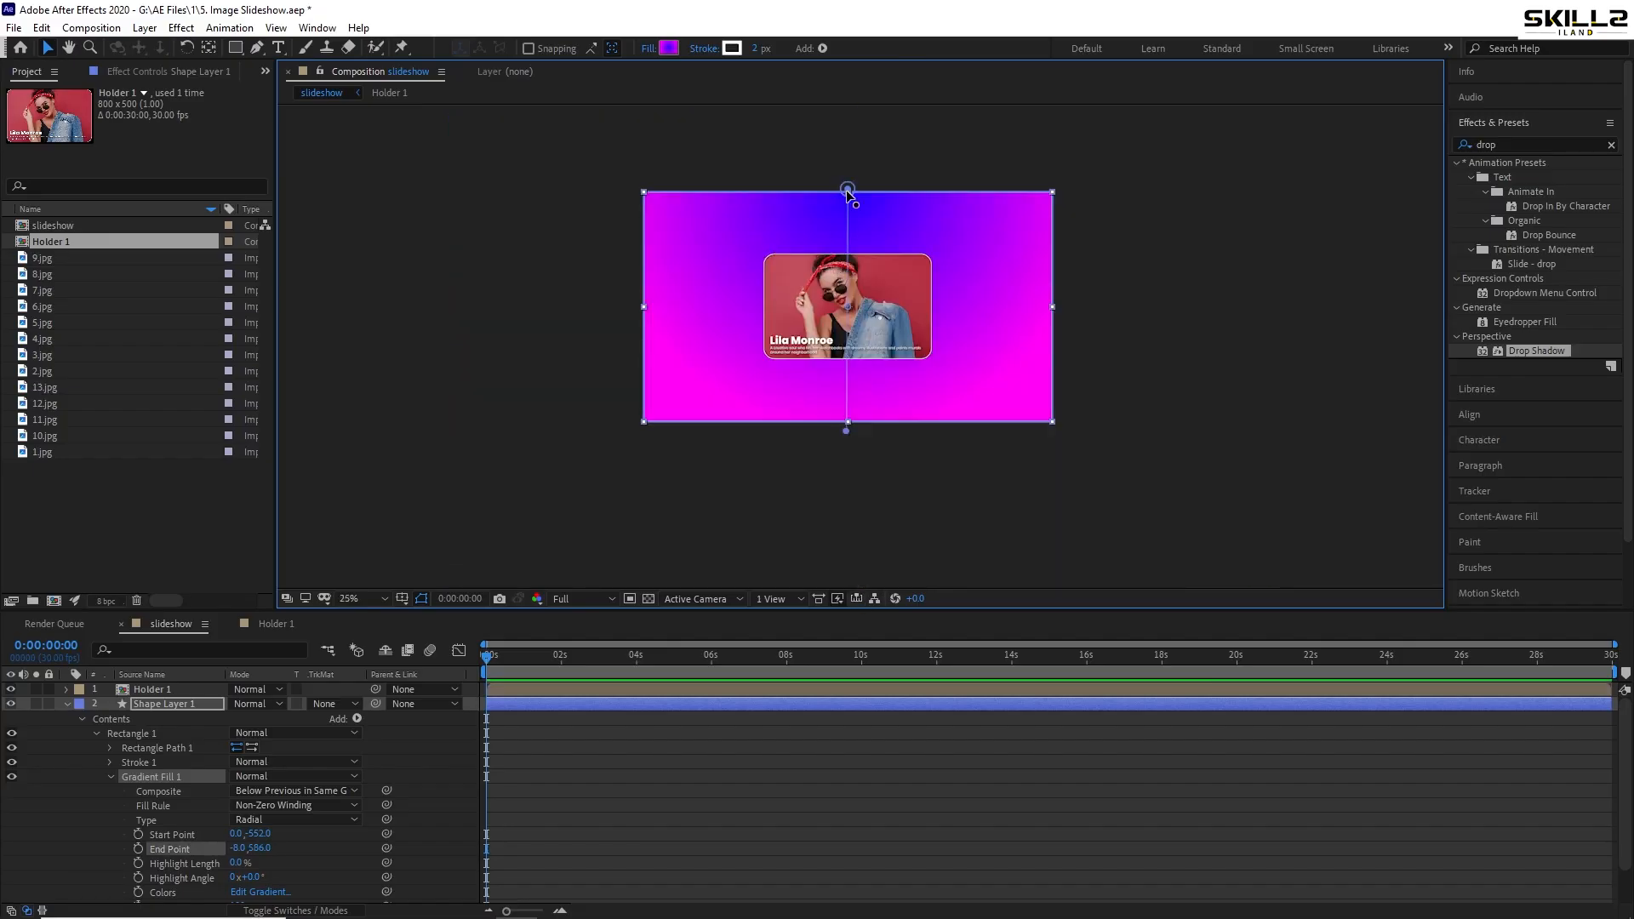
{"action": "left_click_drag", "start_coordinate": [843, 155], "coordinate": [847, 135]}
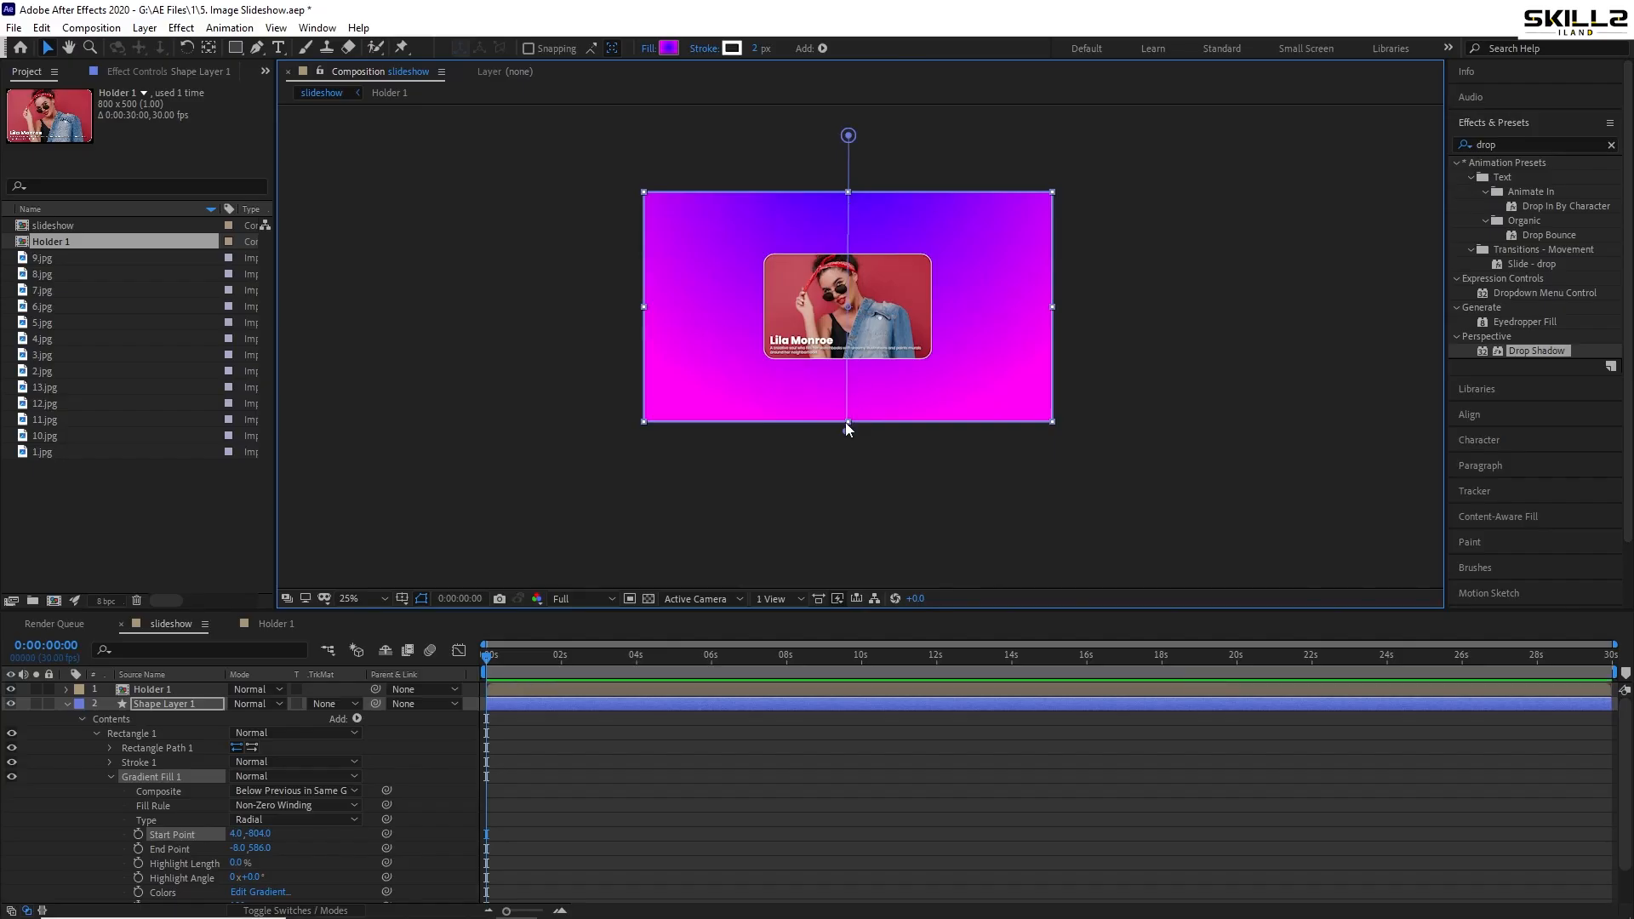
{"action": "left_click_drag", "start_coordinate": [845, 431], "coordinate": [848, 484]}
{"action": "scroll", "coordinate": [861, 302], "scroll_direction": "up", "scroll_amount": 1}
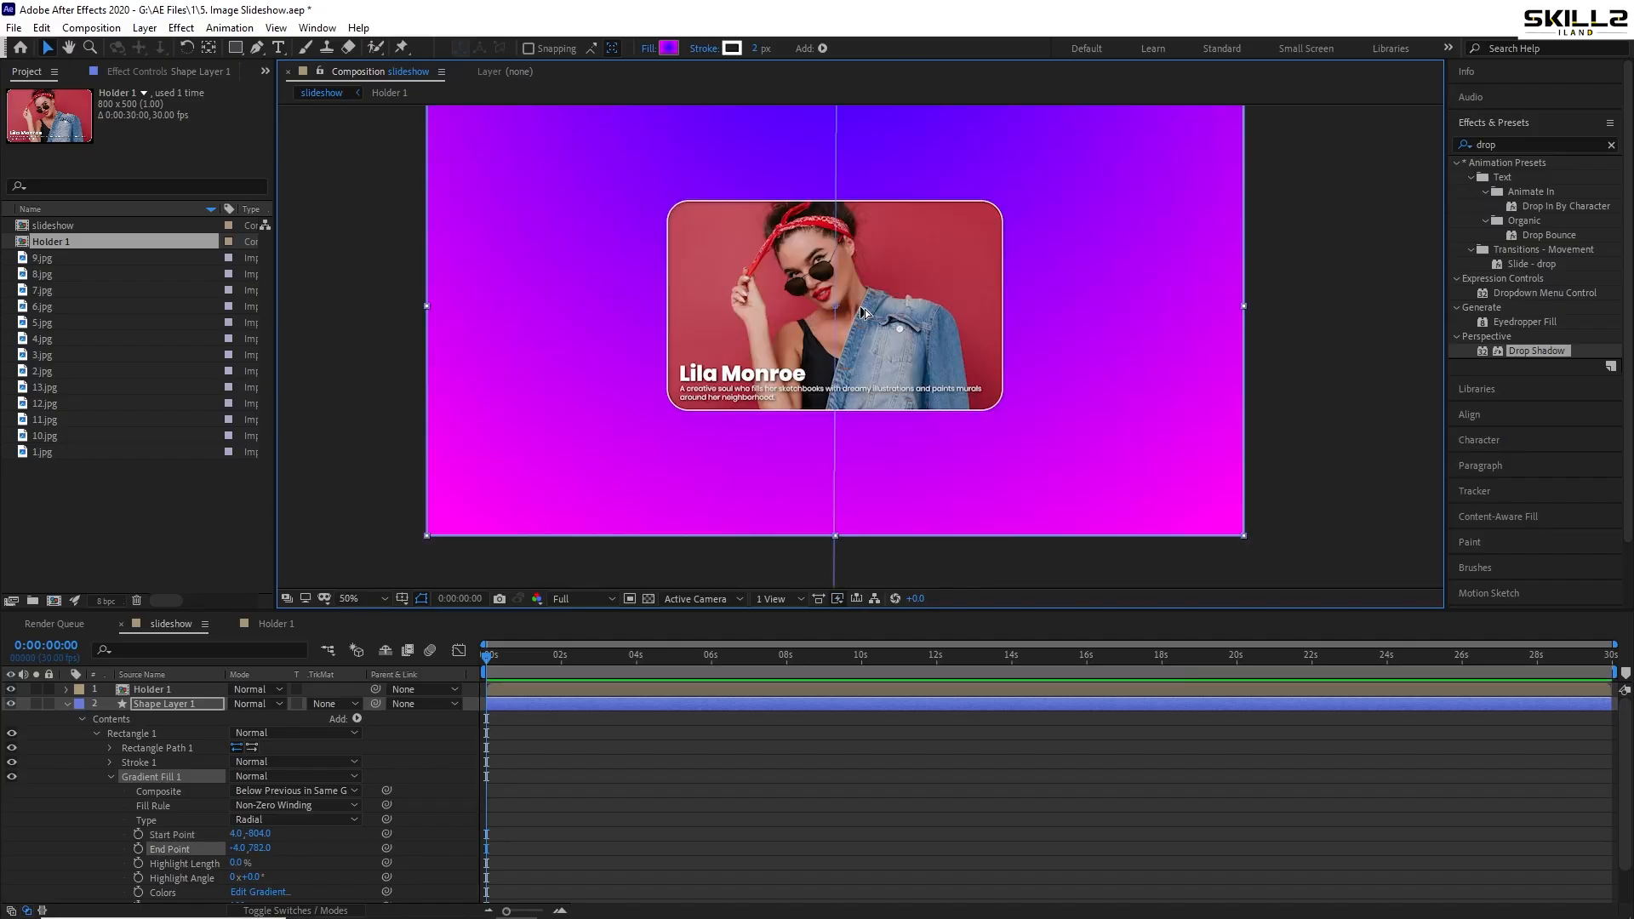
{"action": "key", "text": "space"}
{"action": "left_click_drag", "start_coordinate": [779, 310], "coordinate": [737, 355]}
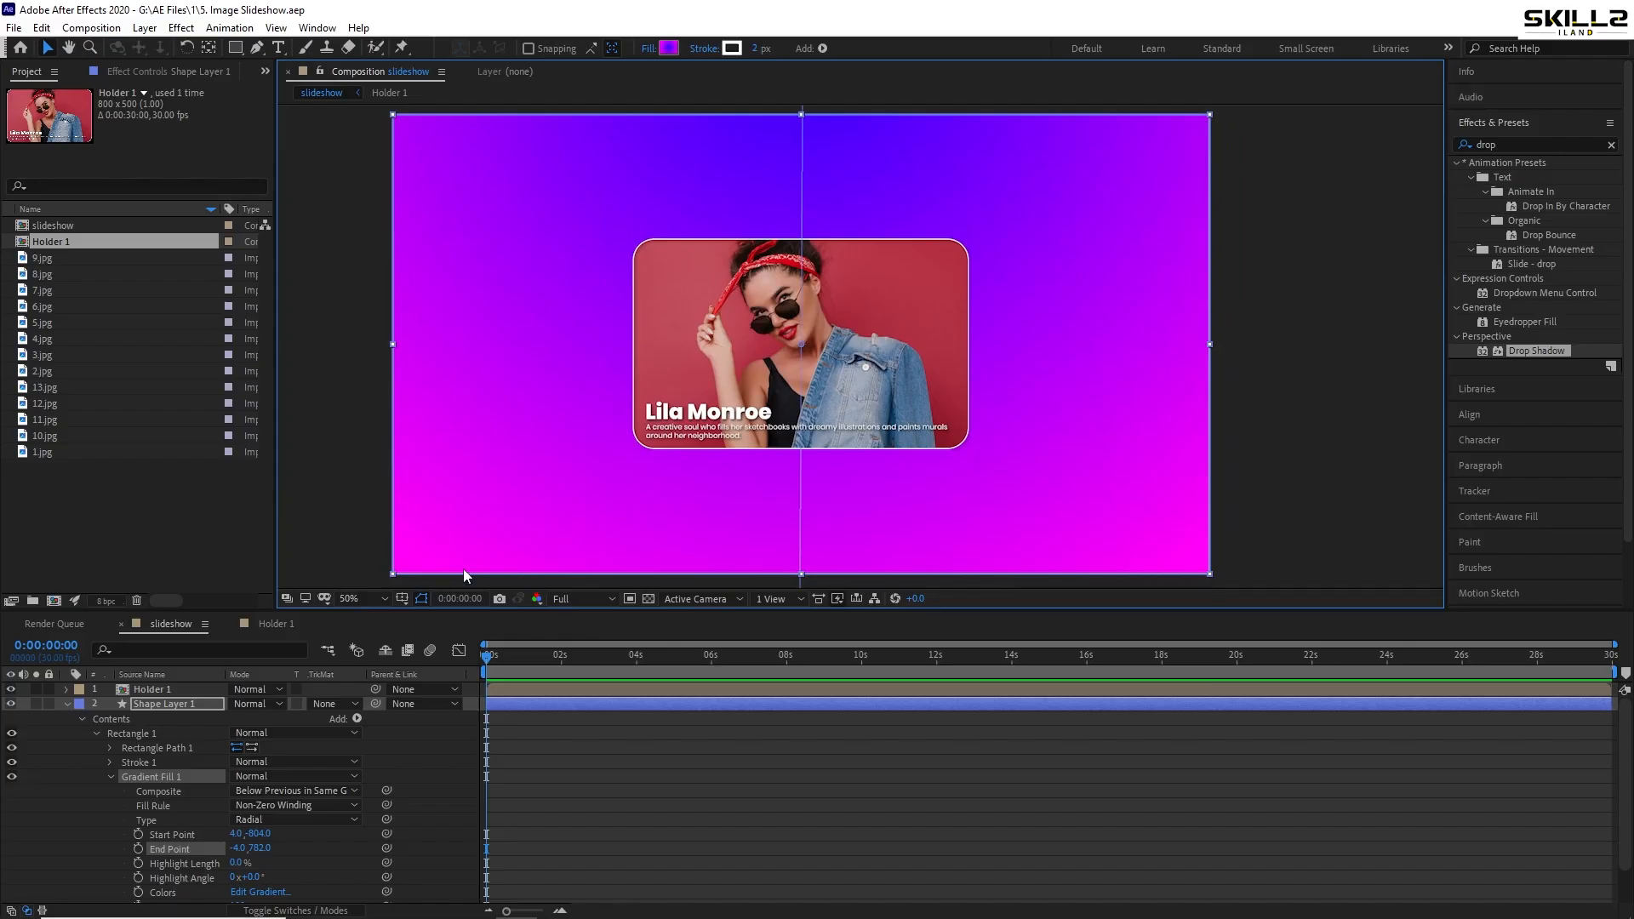
- Recolour the gradient stops: orange-yellow on the left stop, green on the right stop
{"action": "left_click", "coordinate": [668, 49]}
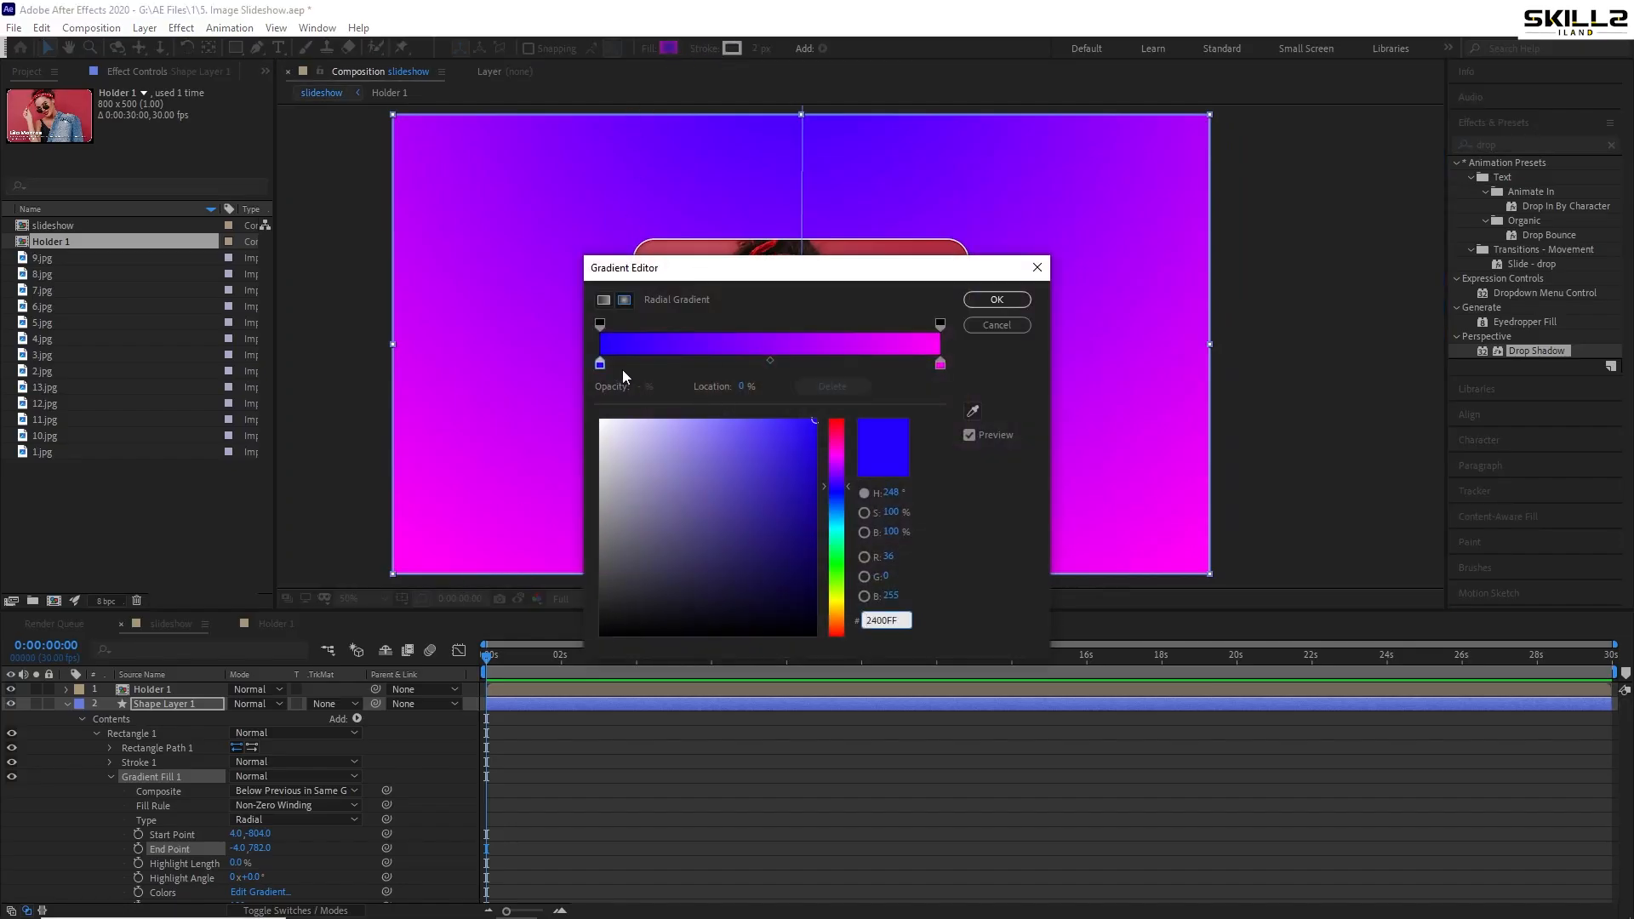
{"action": "left_click", "coordinate": [601, 367]}
{"action": "left_click_drag", "start_coordinate": [833, 493], "coordinate": [851, 421]}
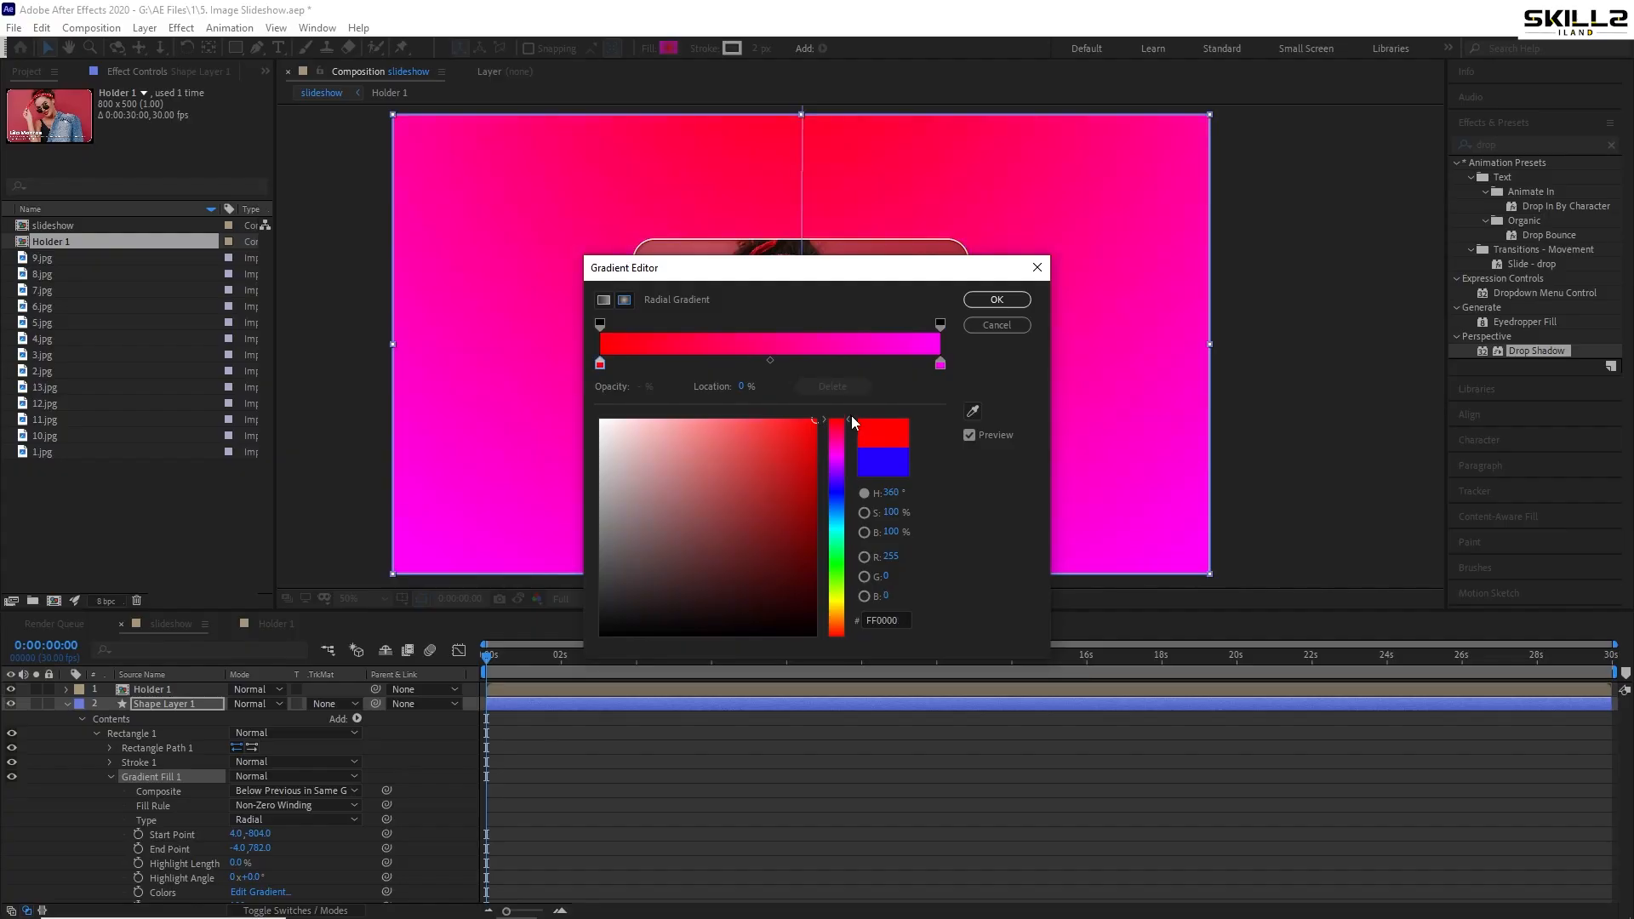
{"action": "left_click", "coordinate": [940, 365]}
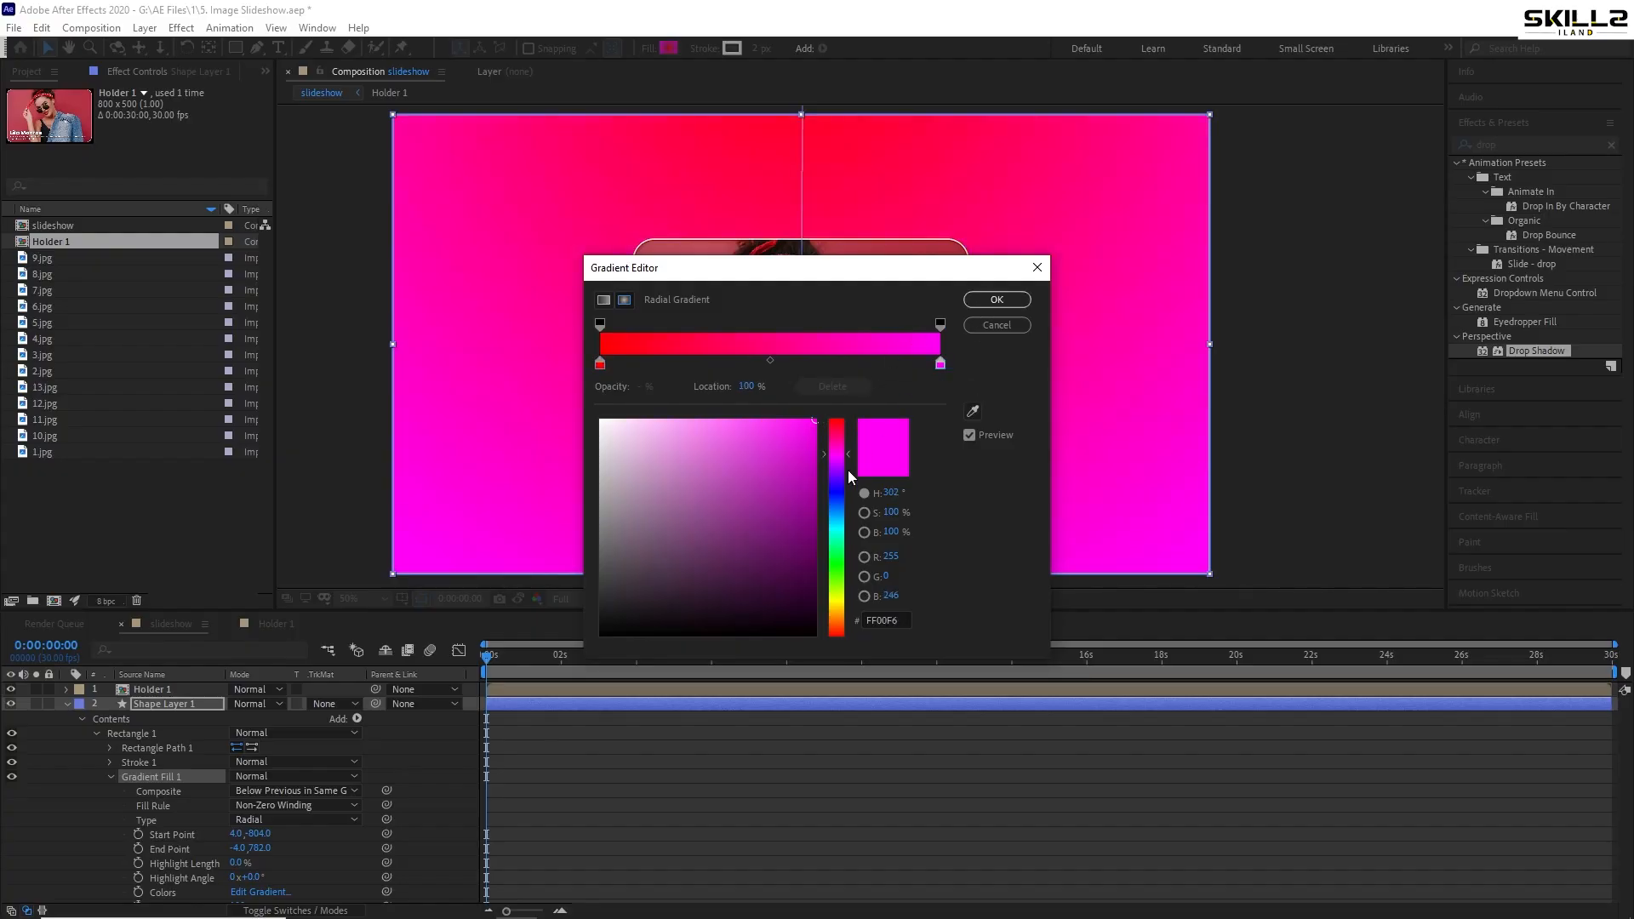
{"action": "left_click_drag", "start_coordinate": [826, 453], "coordinate": [856, 591]}
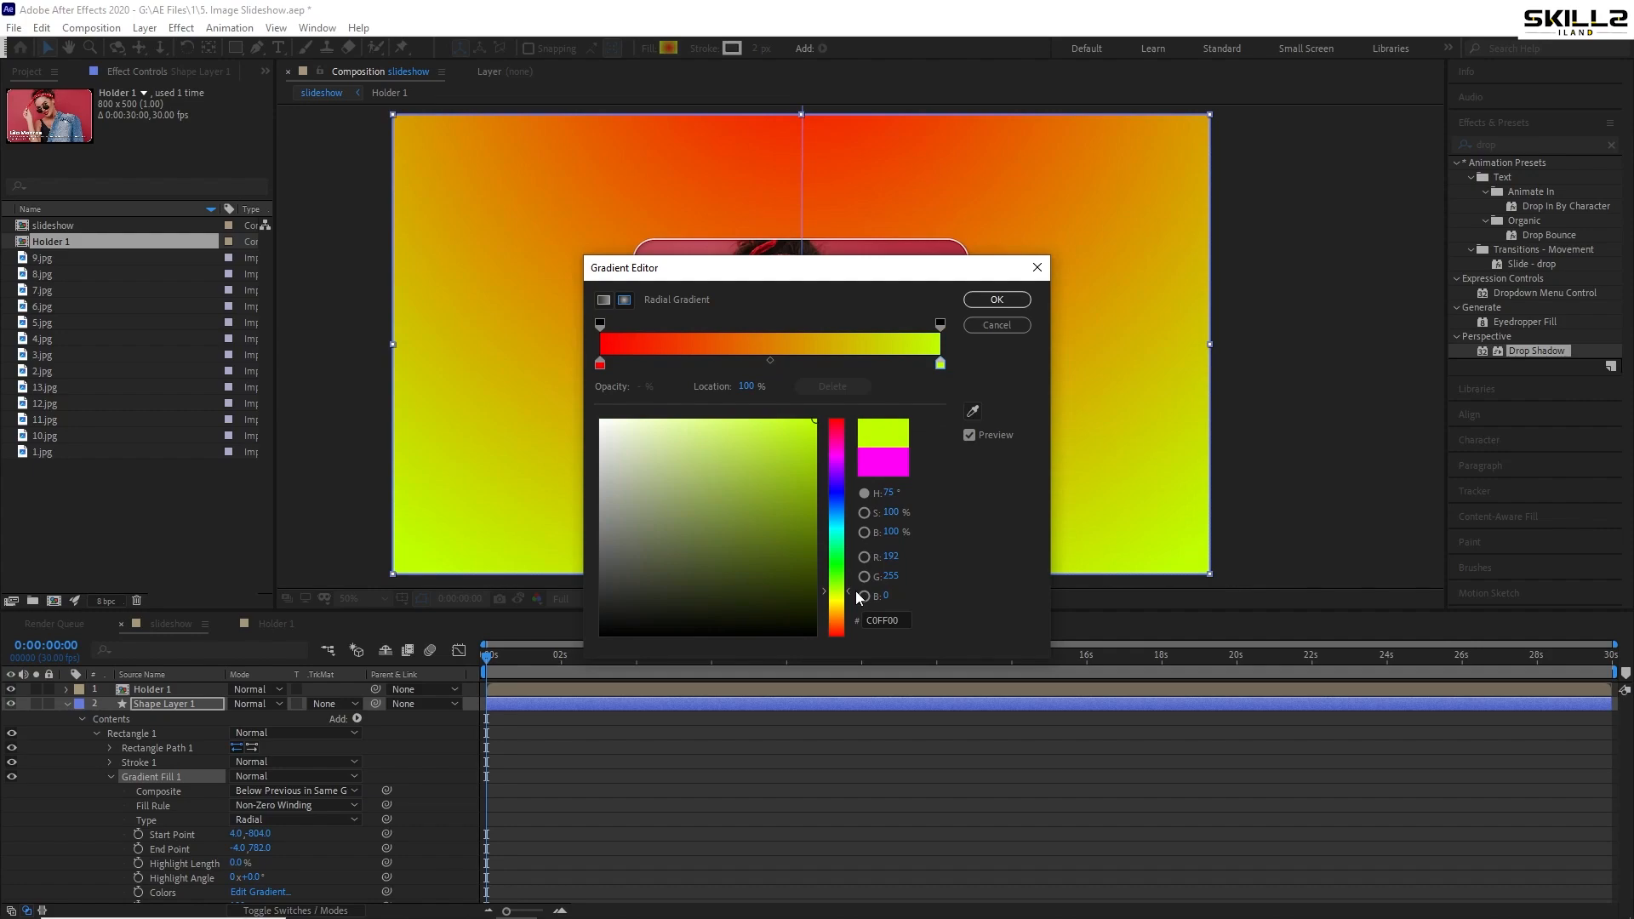
{"action": "left_click", "coordinate": [601, 365]}
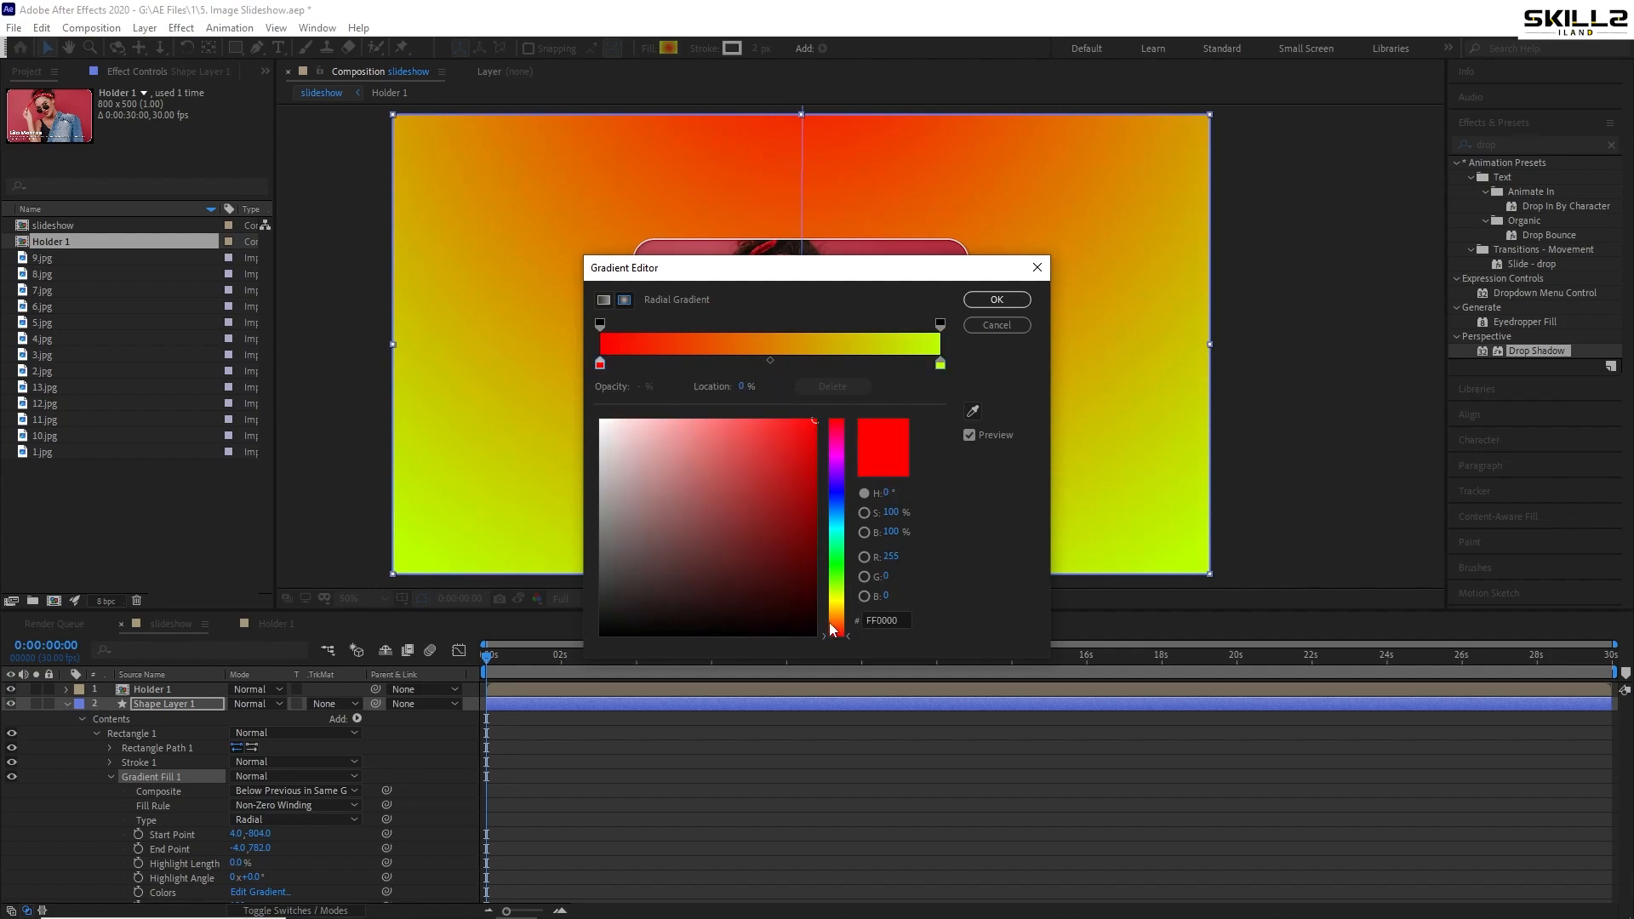
{"action": "mouse_move", "coordinate": [841, 633]}
{"action": "left_mouse_down"}
{"action": "mouse_move", "coordinate": [842, 600]}
{"action": "mouse_move", "coordinate": [846, 625]}
{"action": "mouse_move", "coordinate": [830, 611]}
{"action": "left_mouse_up"}
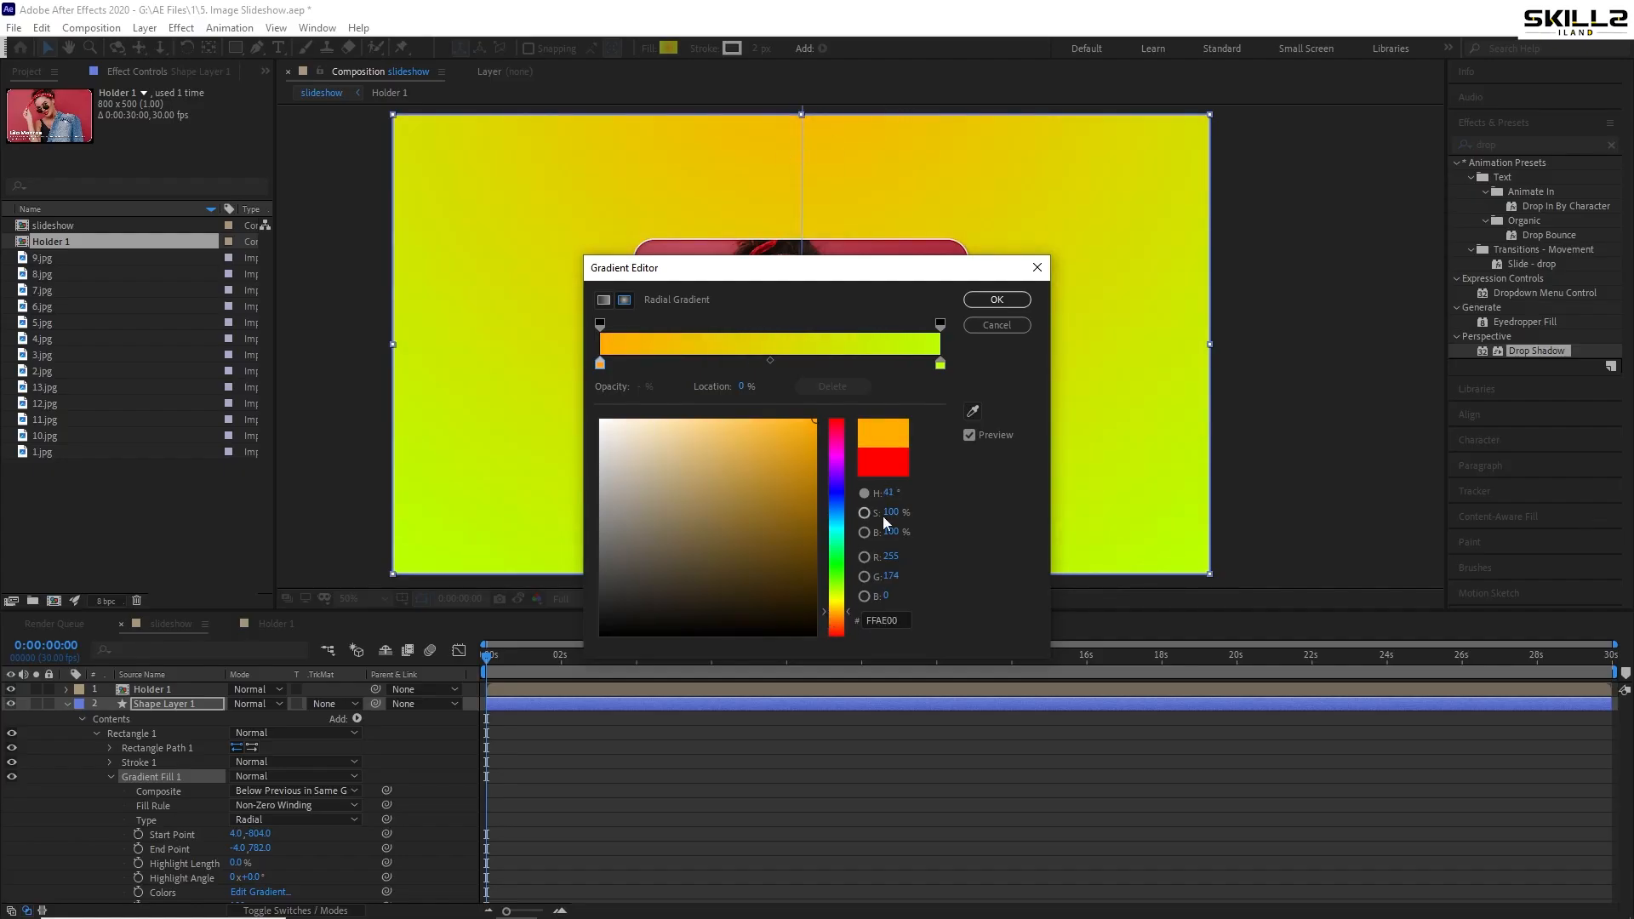
{"action": "left_click", "coordinate": [940, 364]}
{"action": "left_click_drag", "start_coordinate": [831, 593], "coordinate": [833, 557]}
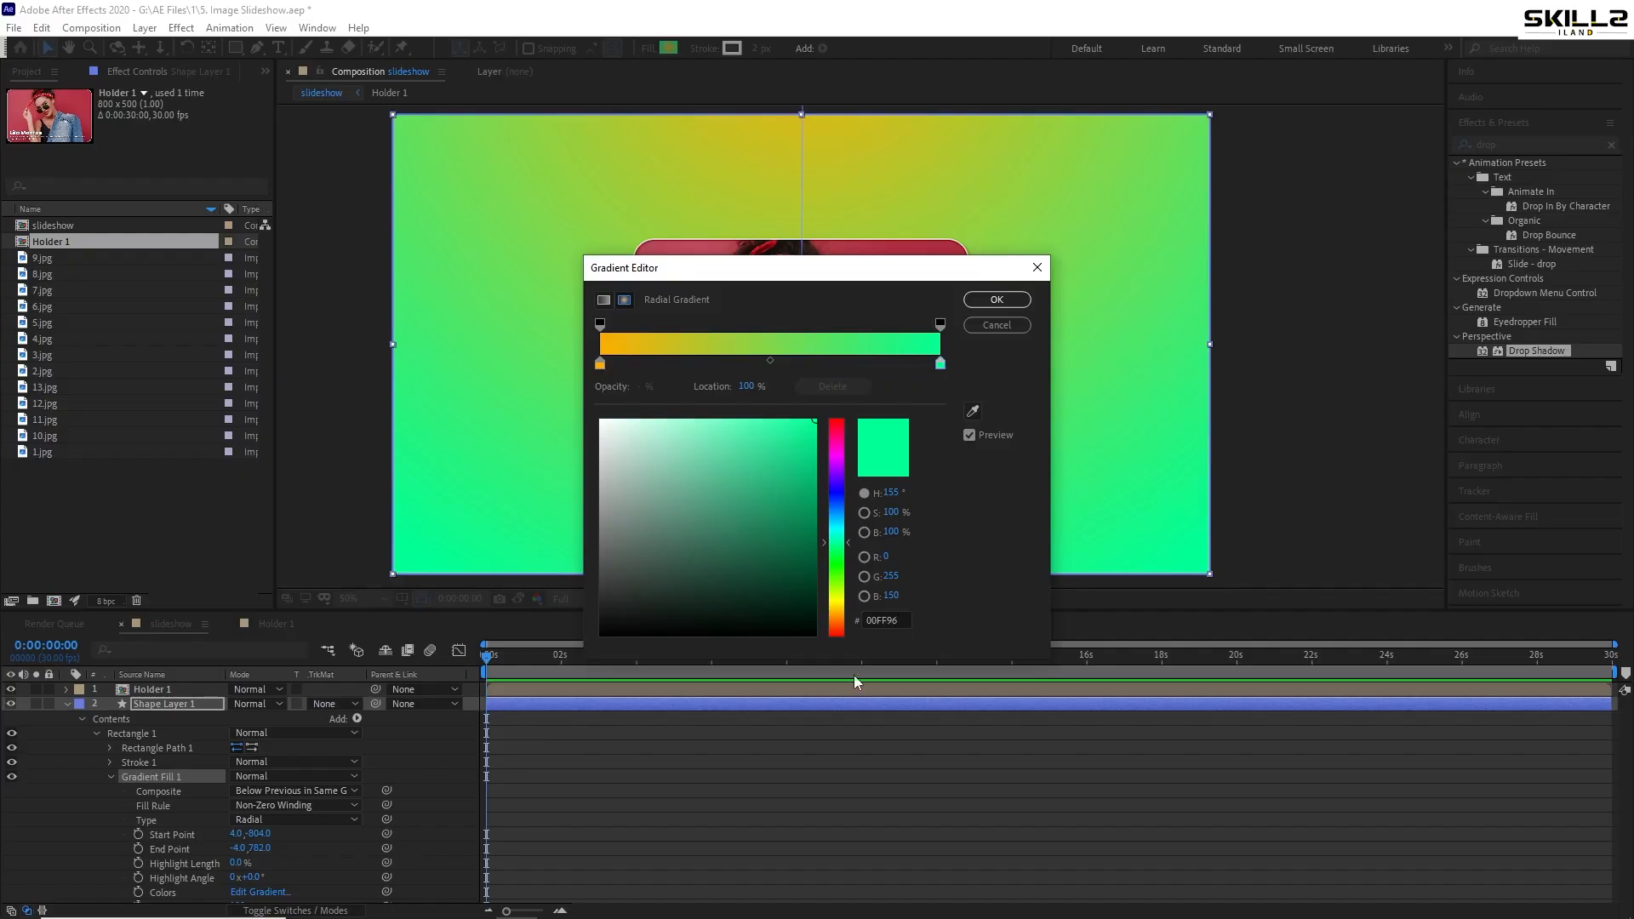
{"action": "left_click", "coordinate": [600, 365]}
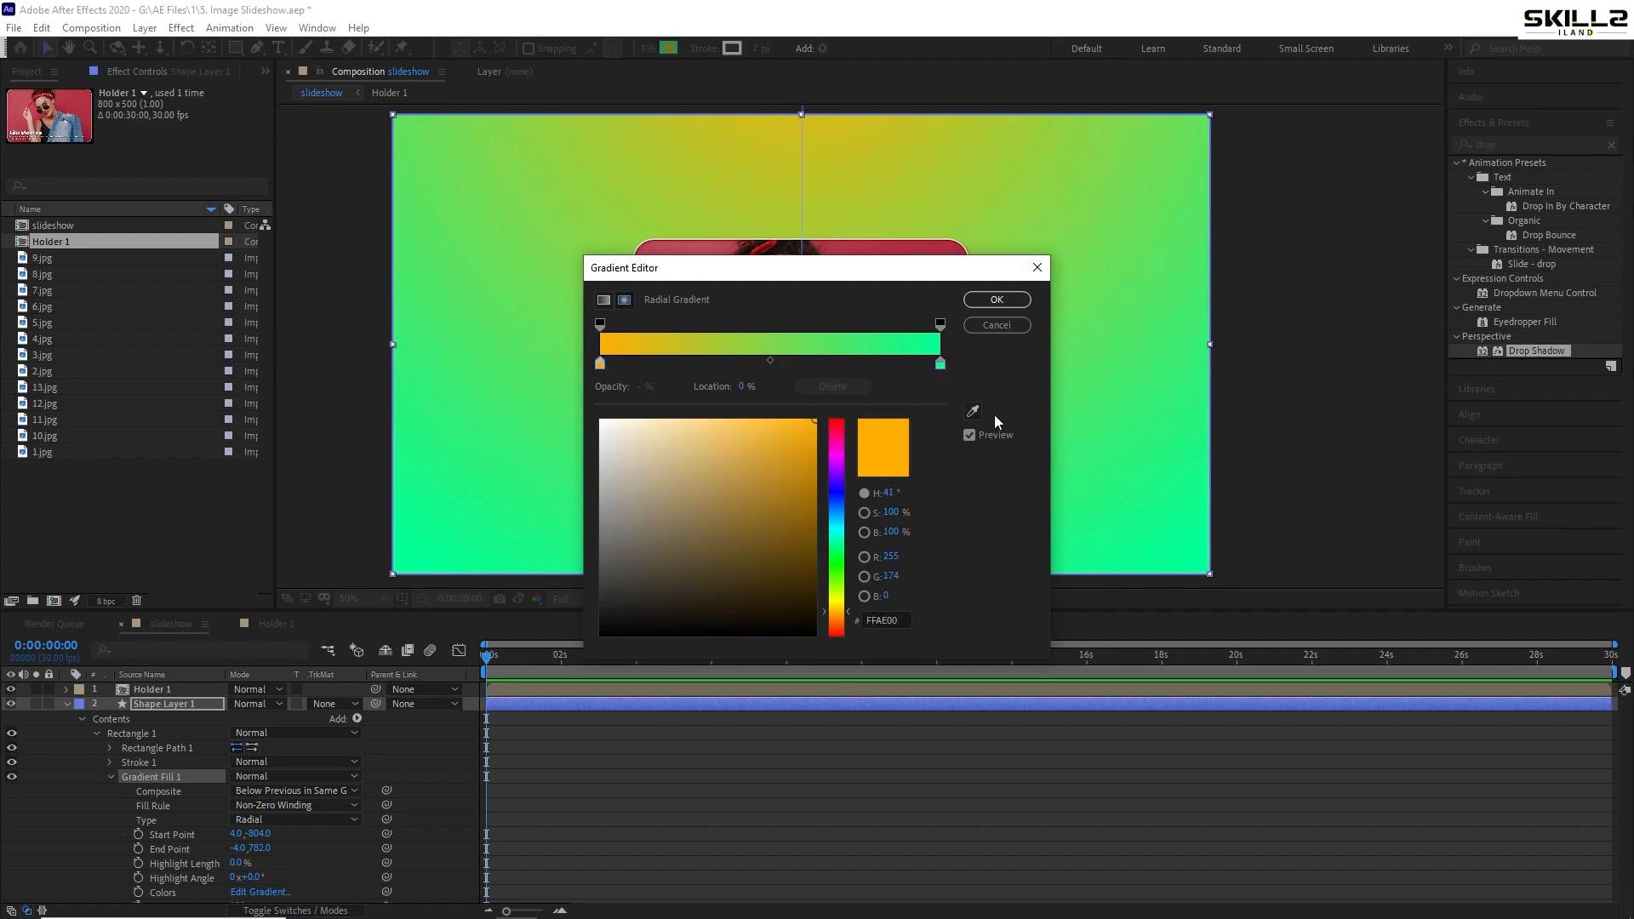
{"action": "left_click", "coordinate": [970, 298]}
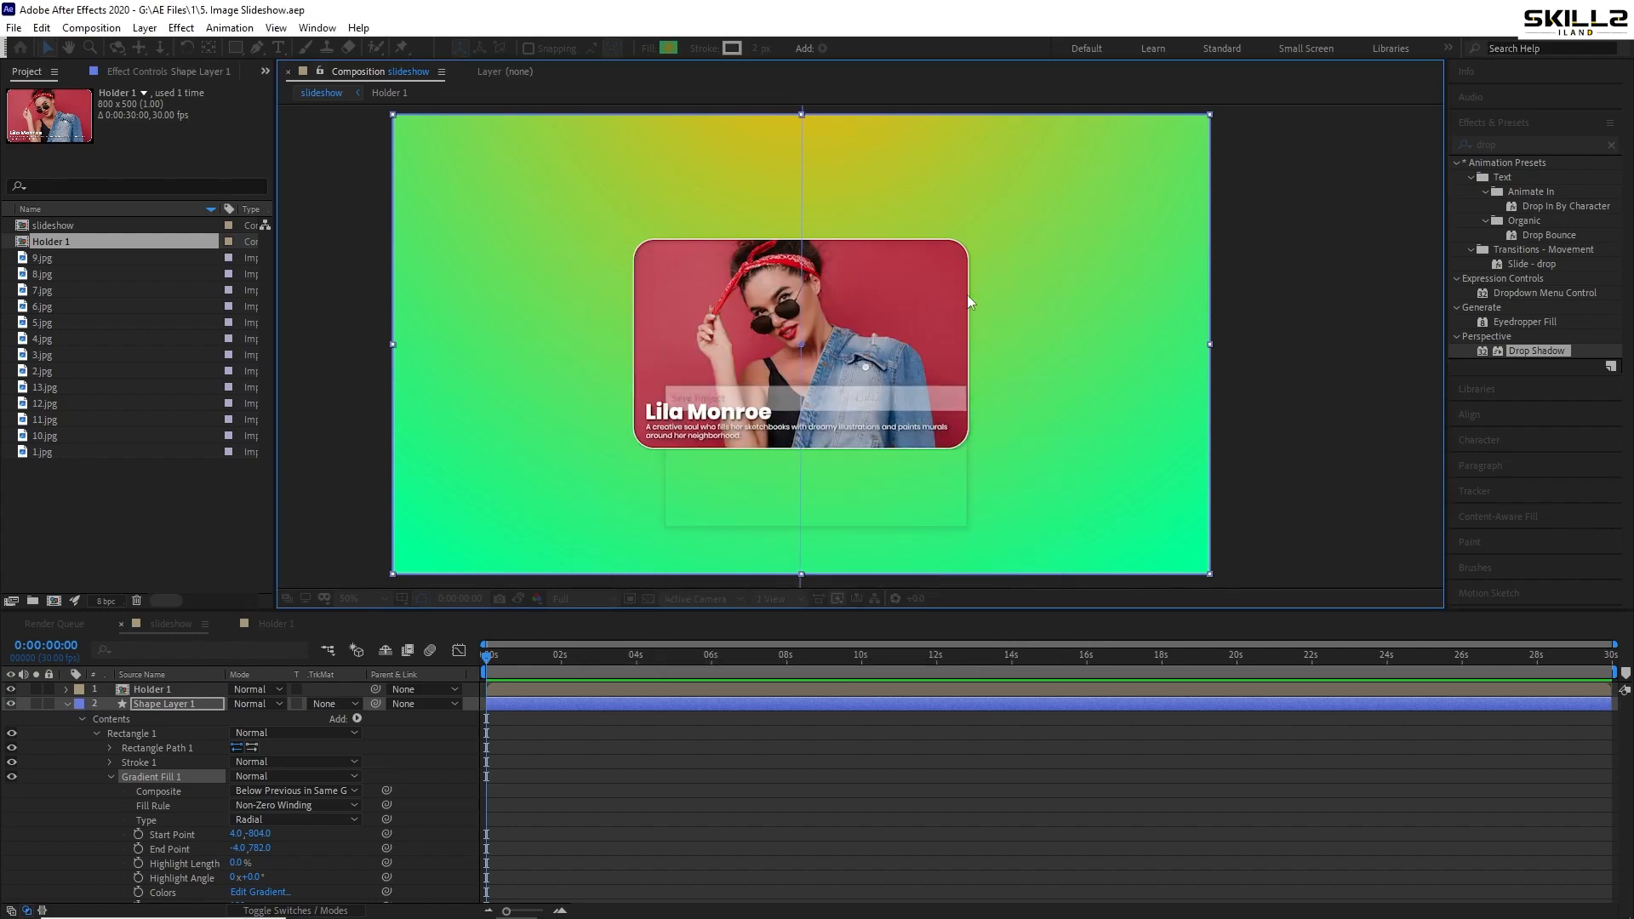
{"action": "left_click", "coordinate": [66, 704]}
- Apply a Drop Shadow to Holder 1 pointing down (about 183°), distance 19, softness 55, and save
{"action": "left_click", "coordinate": [183, 744]}
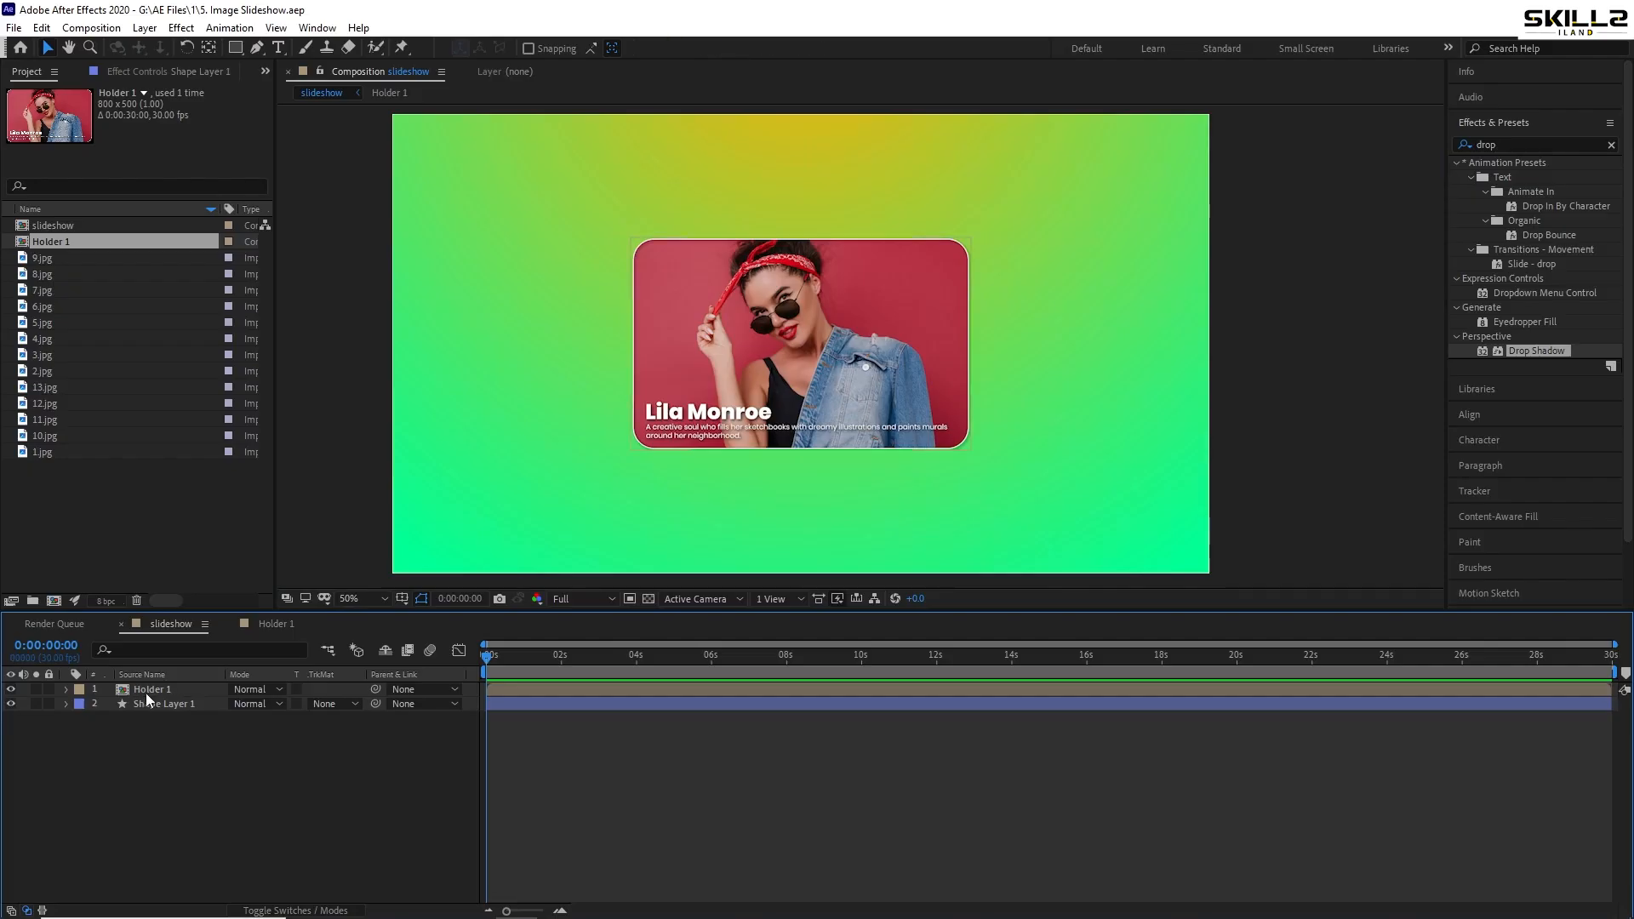
{"action": "left_click", "coordinate": [147, 691]}
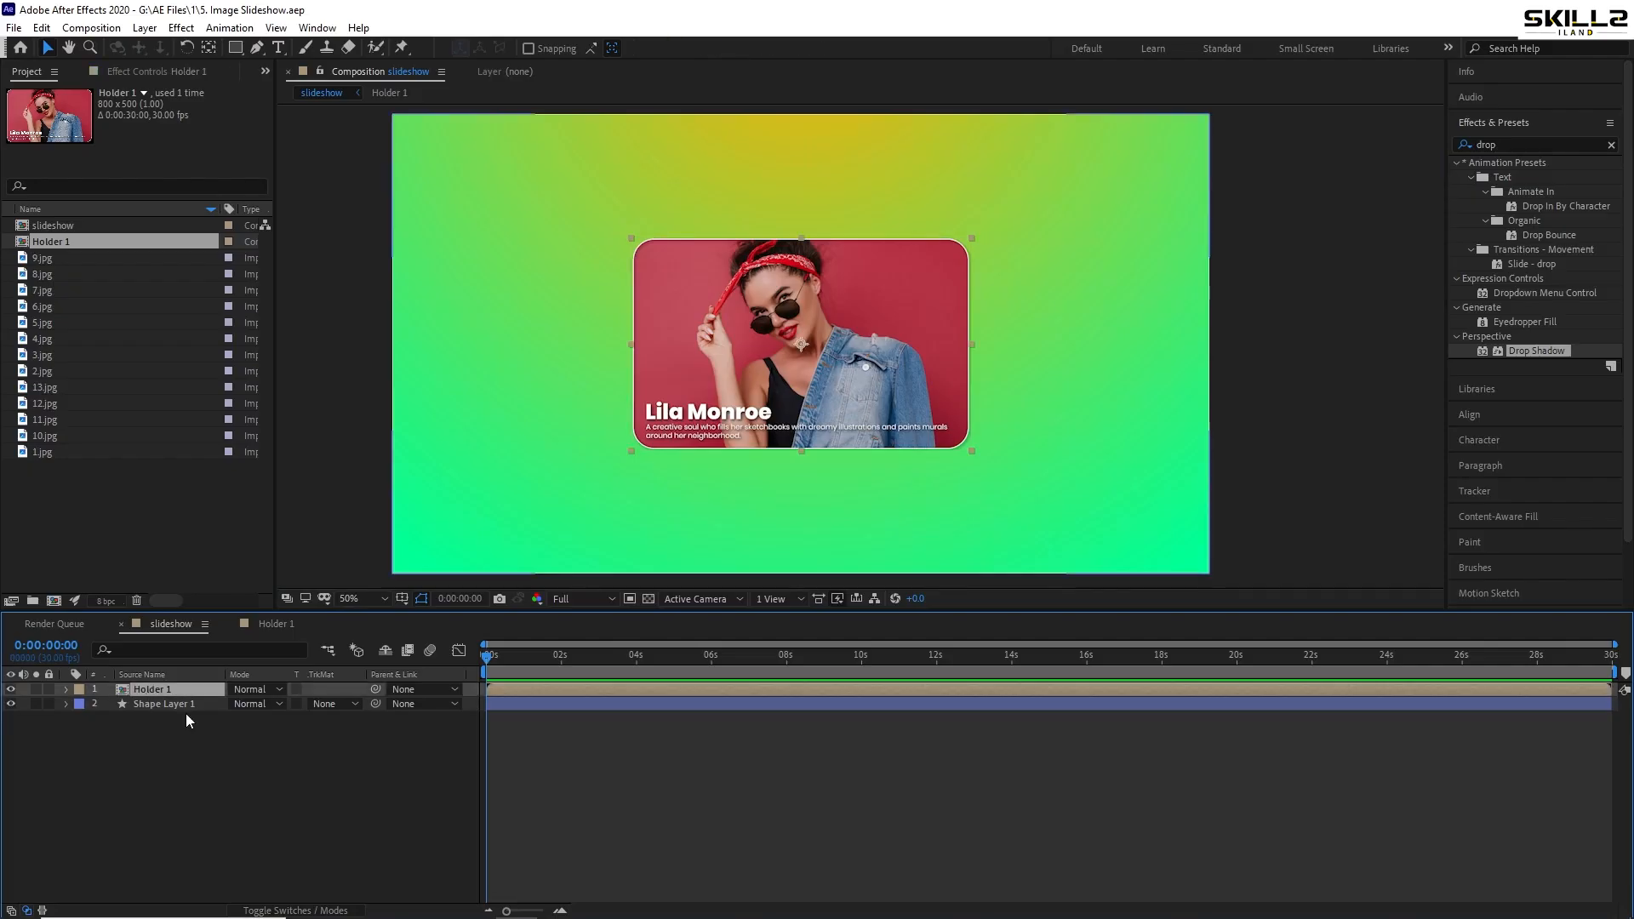
{"action": "double_click", "coordinate": [1529, 352]}
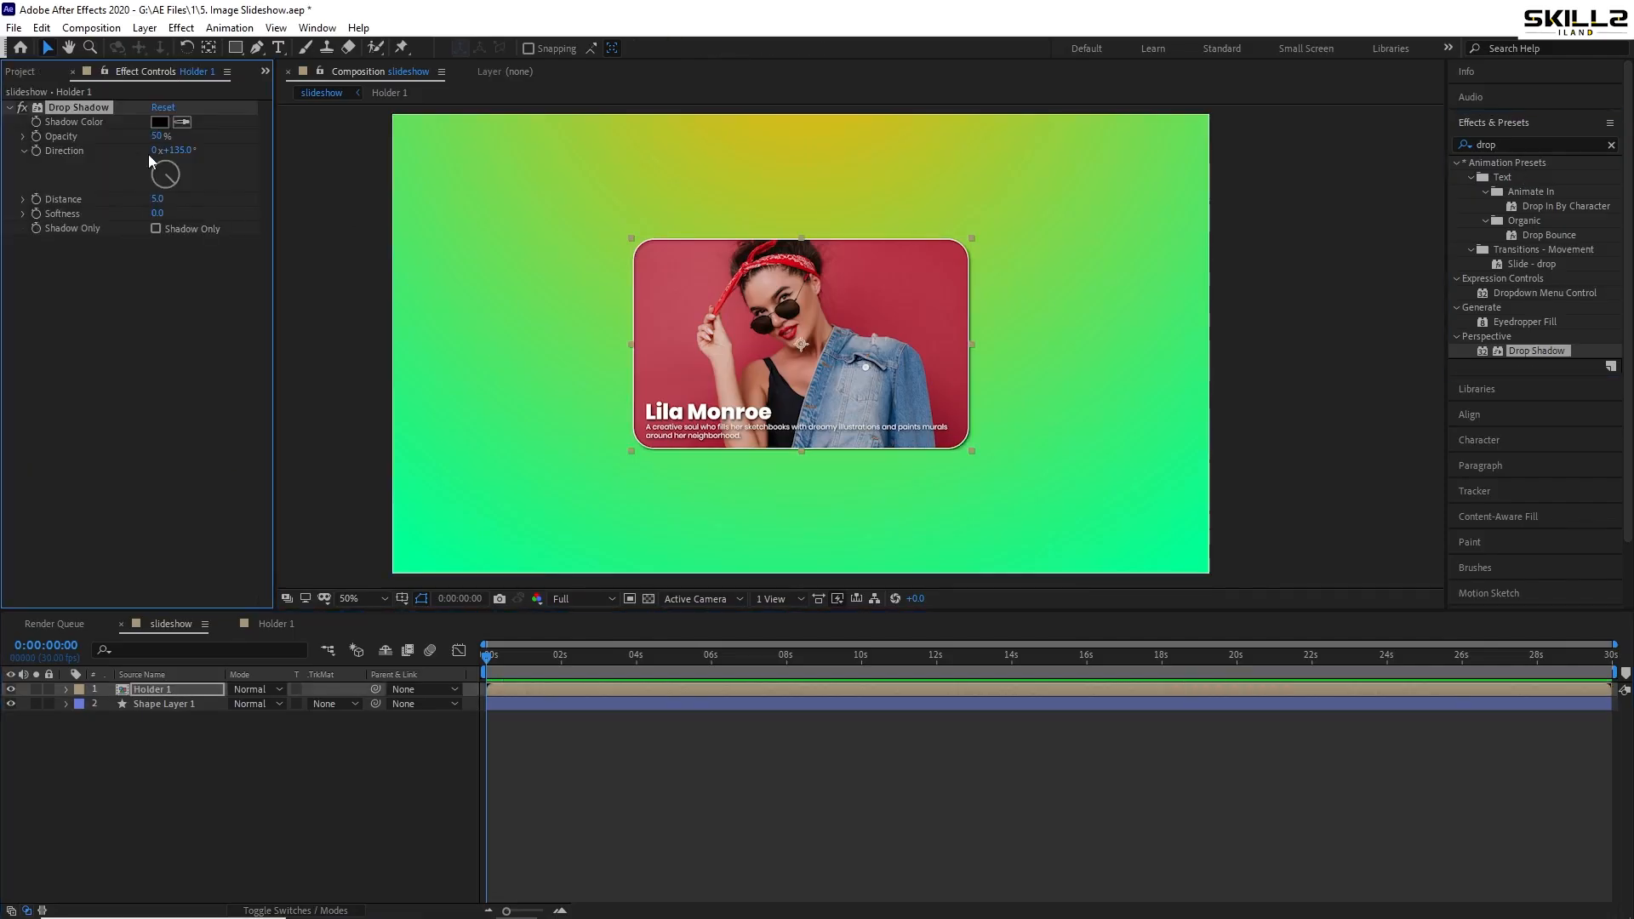
{"action": "left_click", "coordinate": [163, 192]}
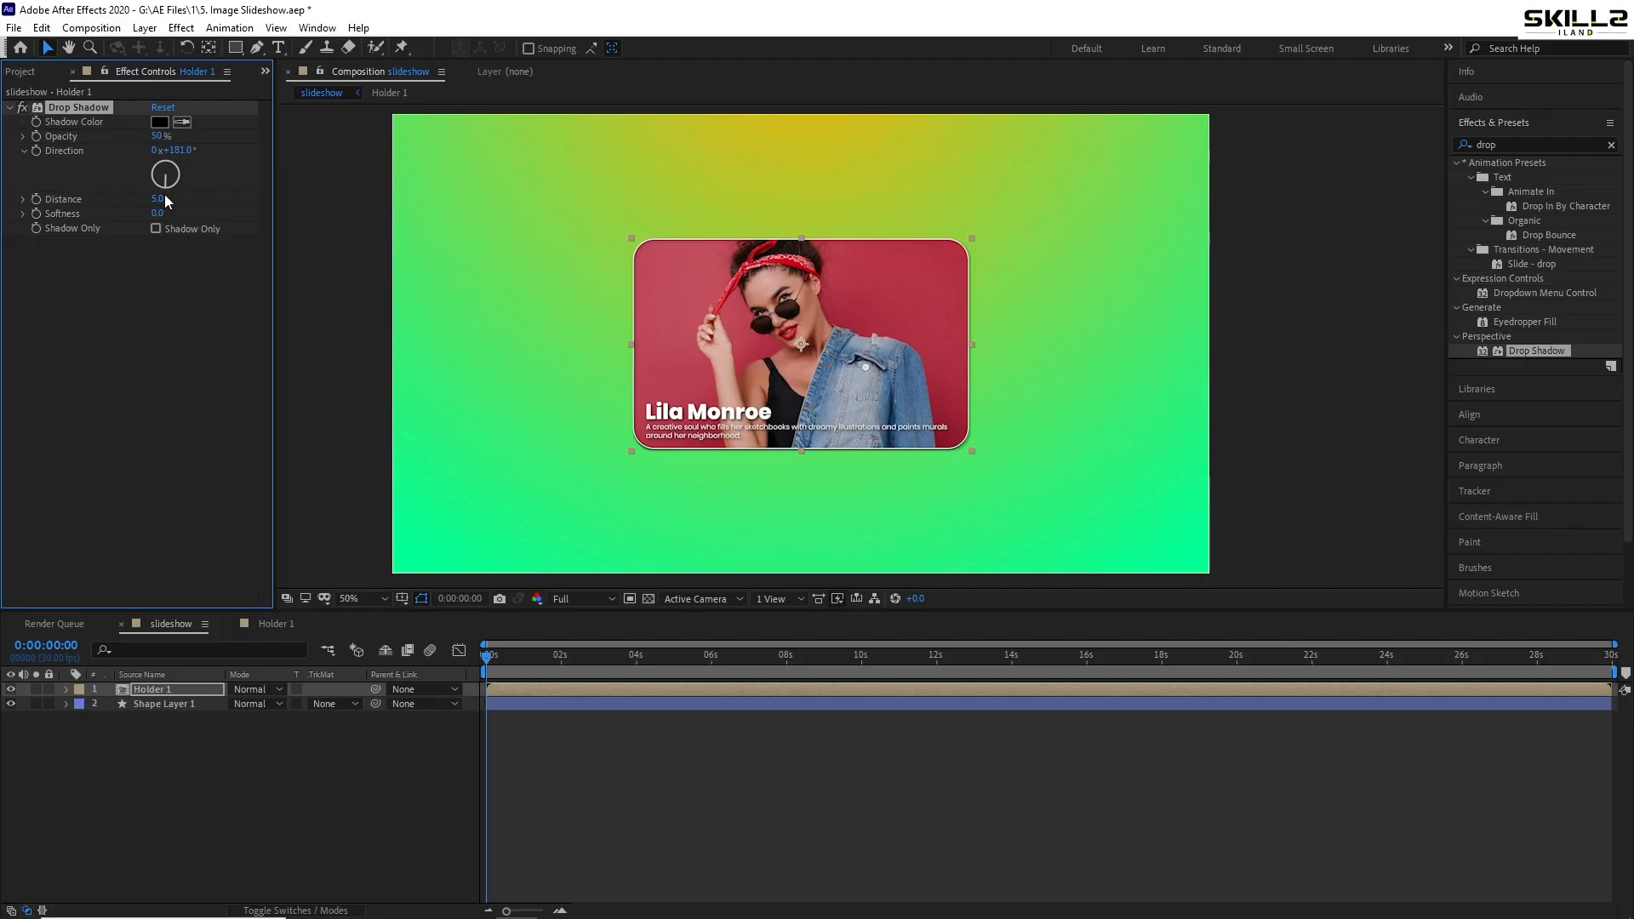
{"action": "left_click_drag", "start_coordinate": [167, 201], "coordinate": [199, 214]}
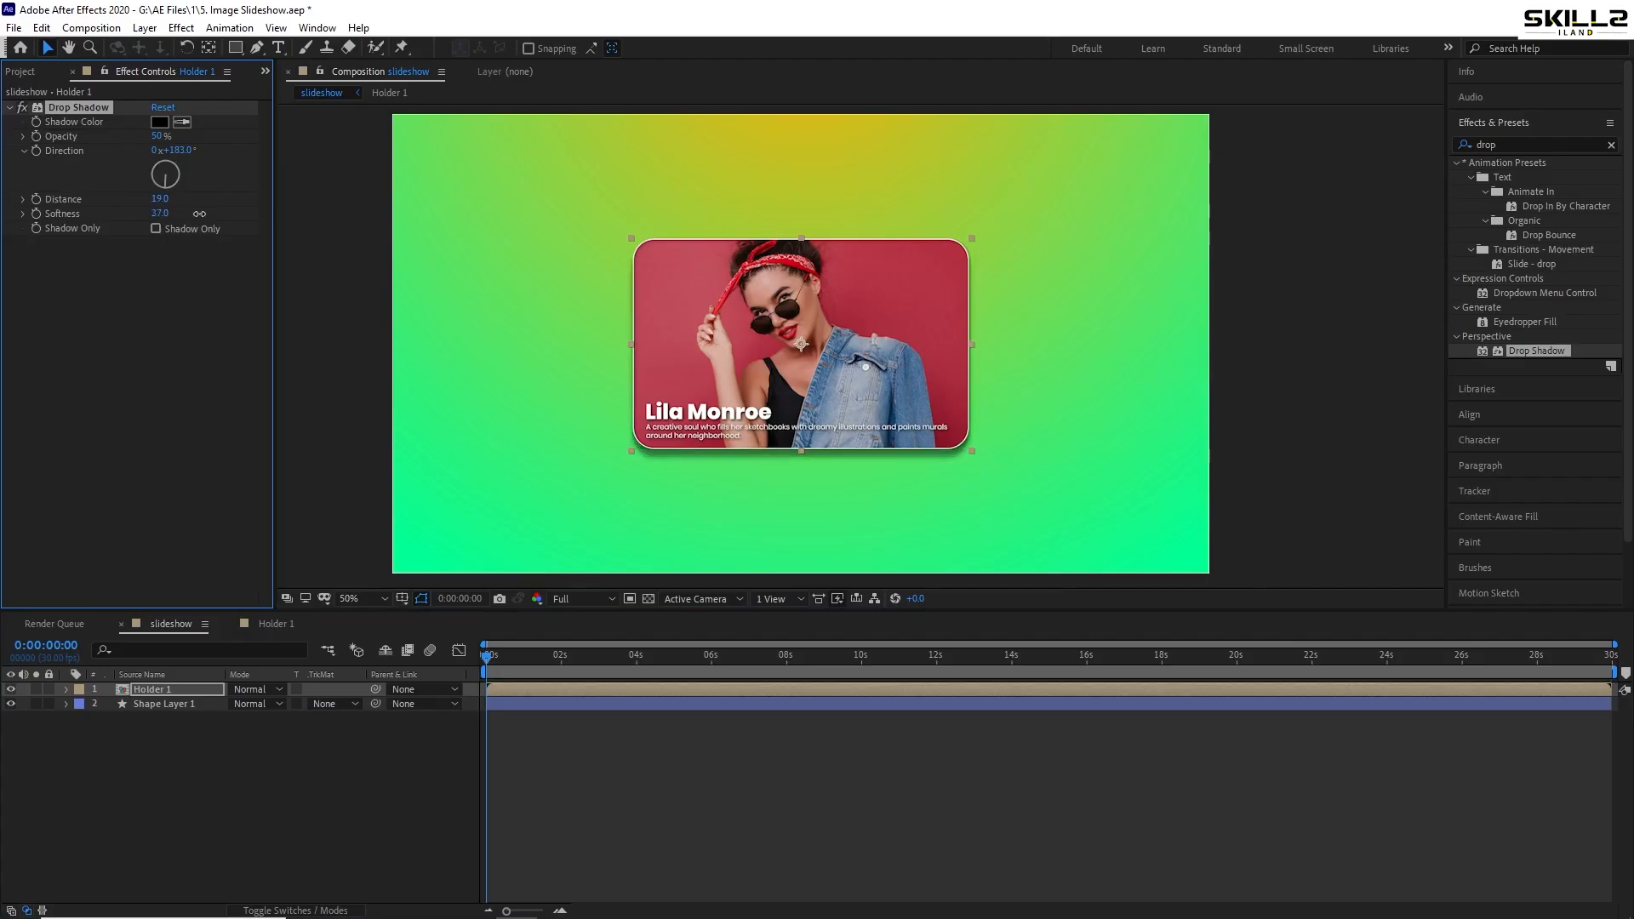
{"action": "left_click", "coordinate": [218, 745]}
{"action": "key", "text": "ctrl+s"}
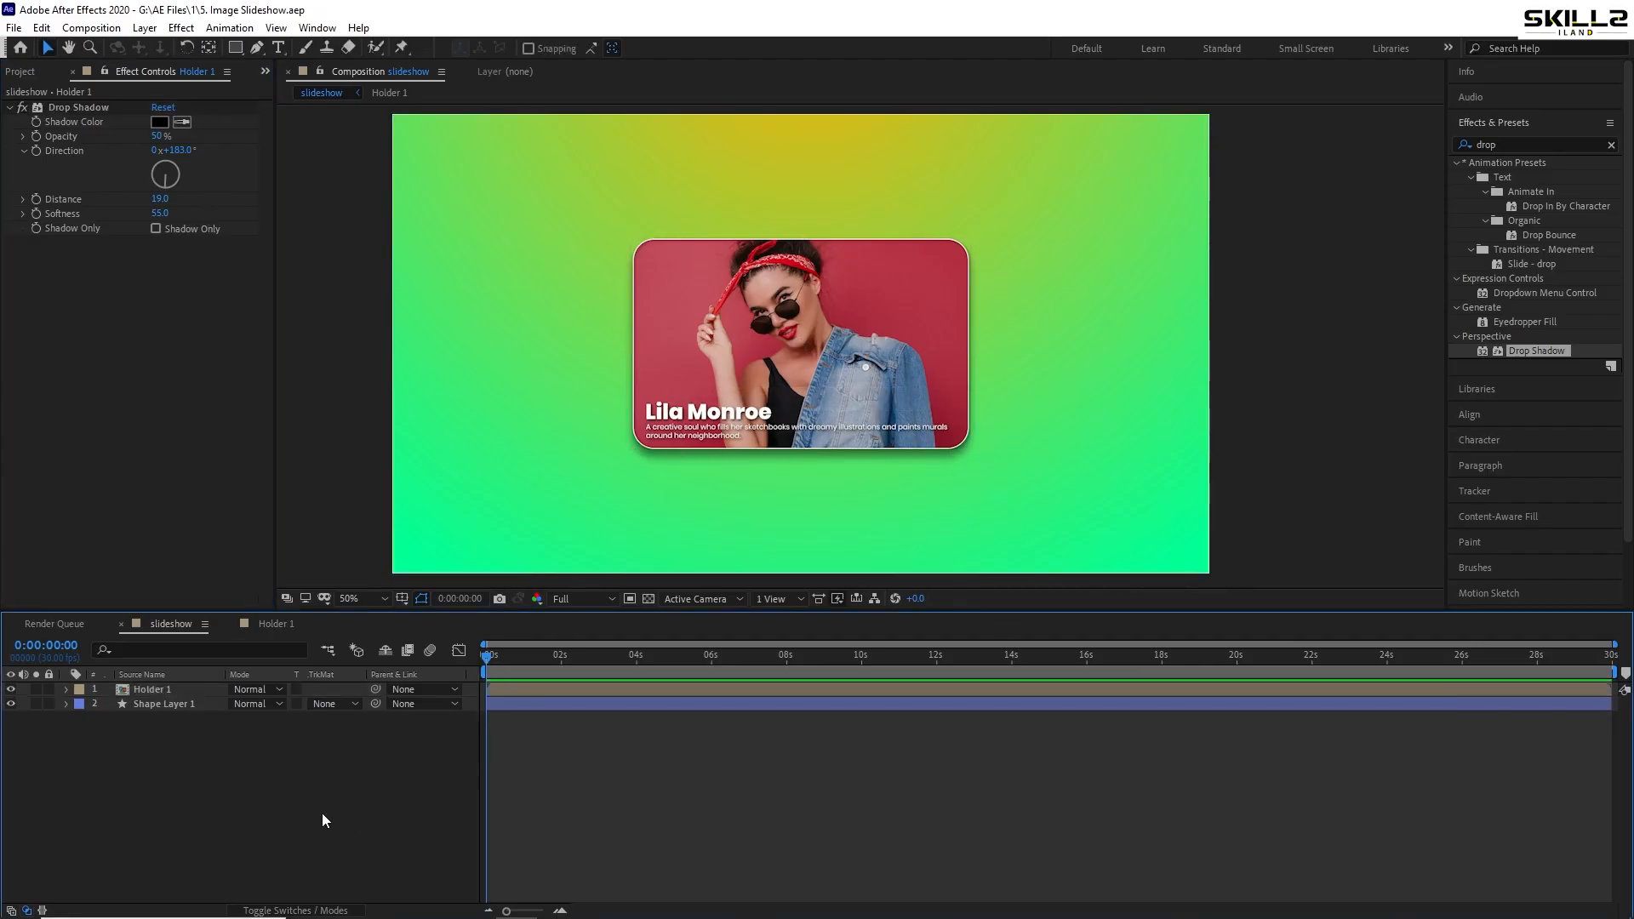
- Create a new shape layer, place it below Holder 1, and save
{"action": "right_click", "coordinate": [172, 803]}
{"action": "mouse_move", "coordinate": [245, 616]}
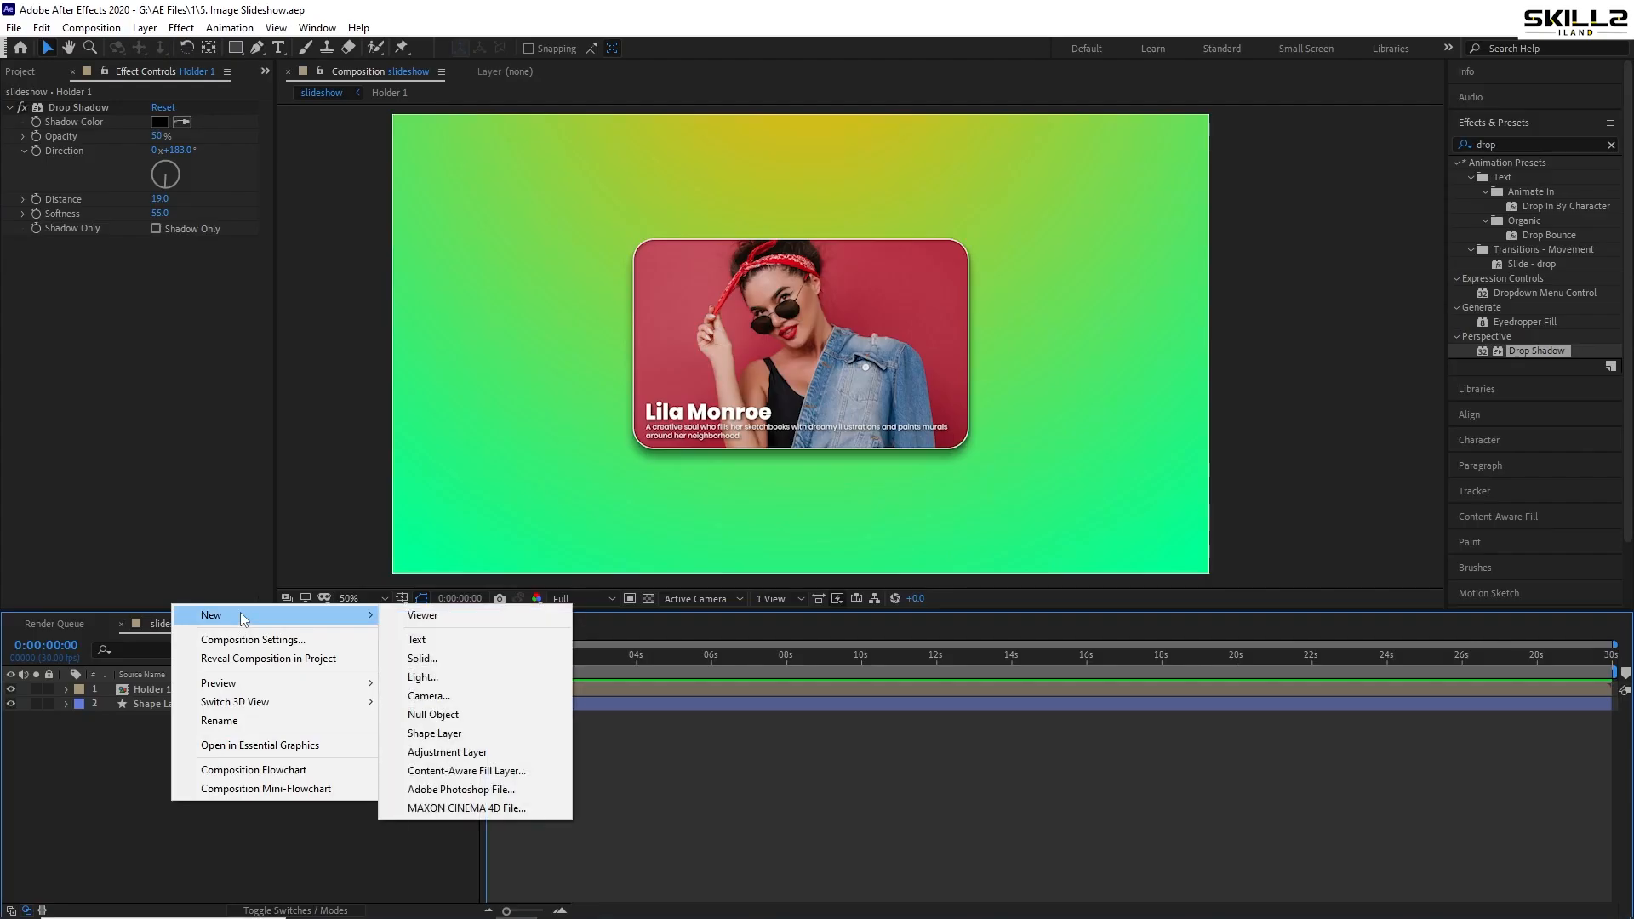
{"action": "left_click", "coordinate": [486, 735]}
{"action": "left_click_drag", "start_coordinate": [189, 687], "coordinate": [178, 719]}
{"action": "key", "text": "ctrl+s"}
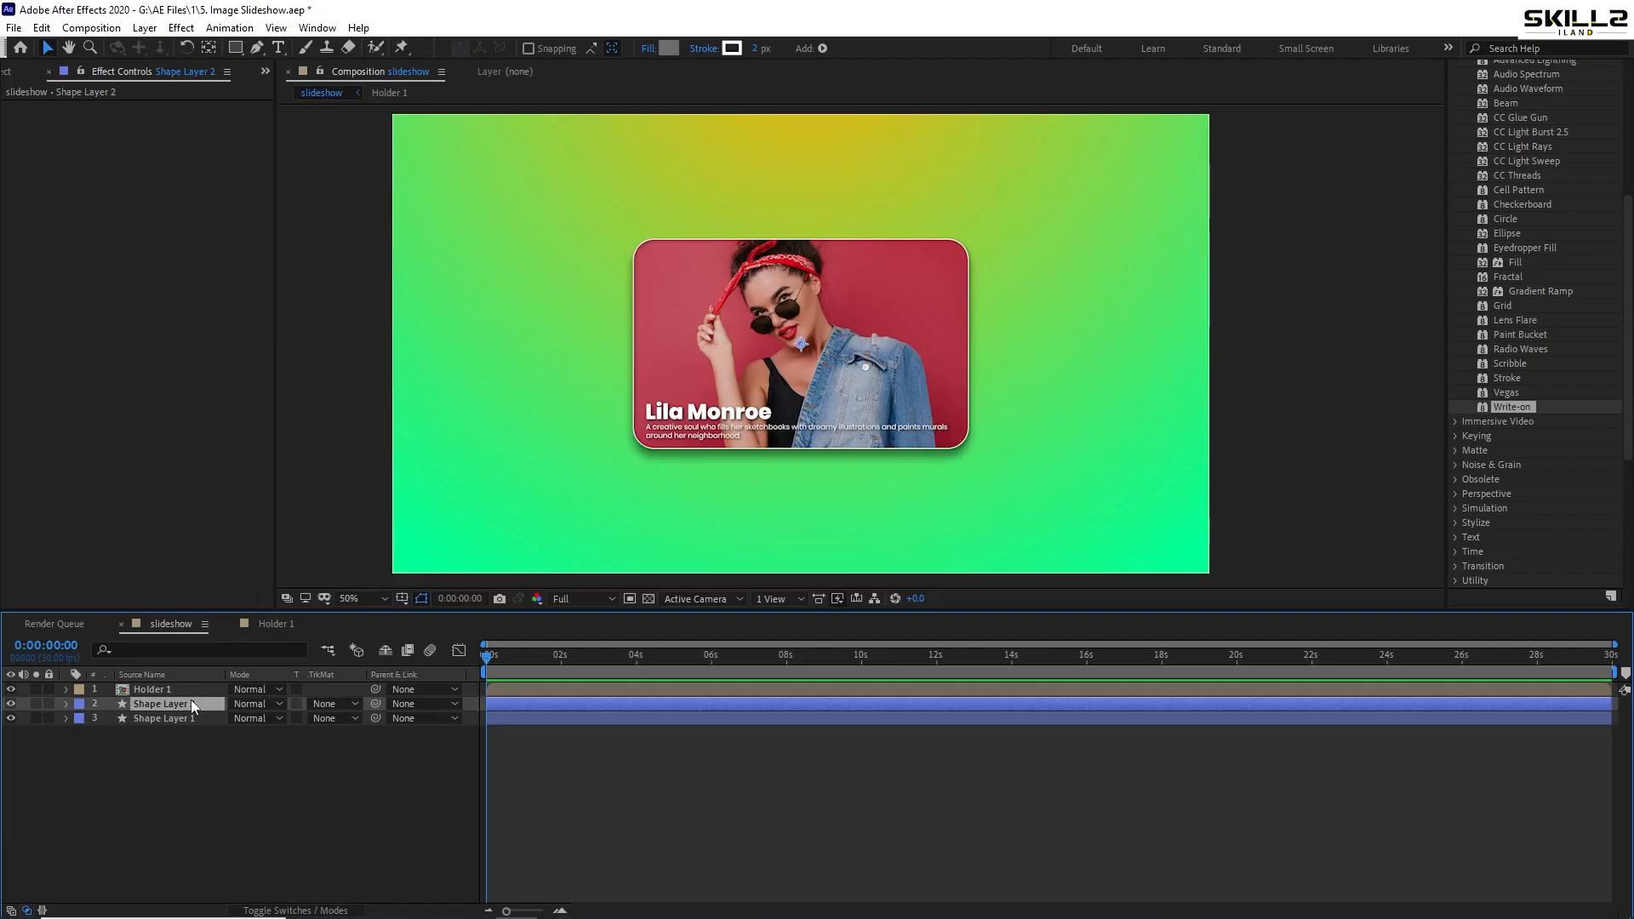
- Add a comp-sized rectangle to the shape layer with a black fill
{"action": "double_click", "coordinate": [237, 49]}
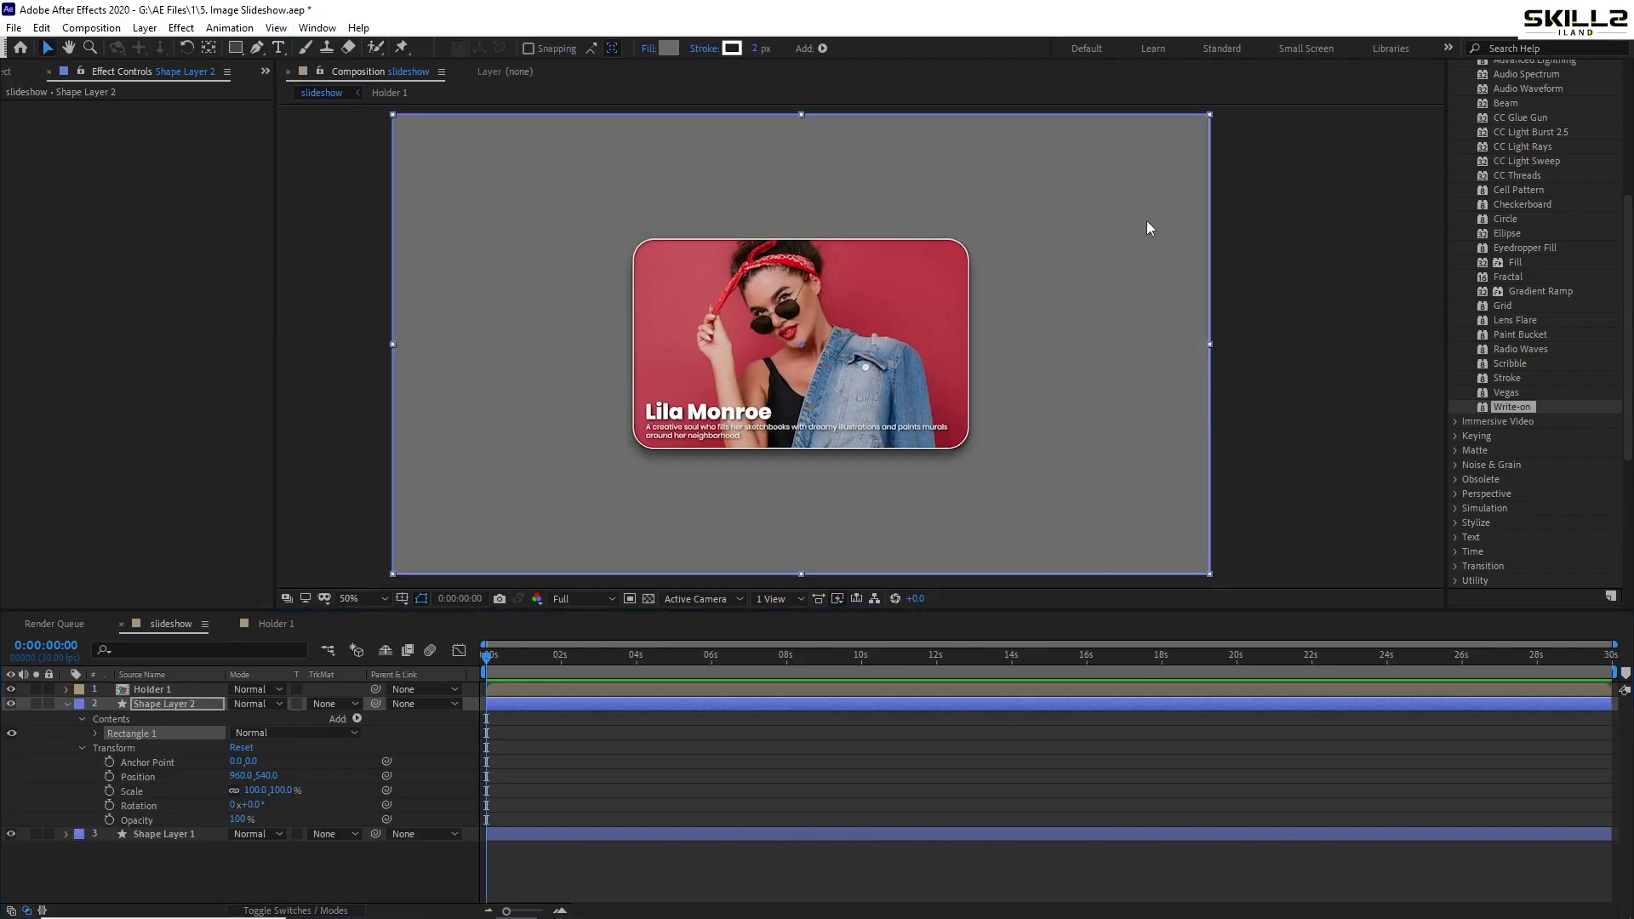
{"action": "left_click", "coordinate": [669, 50]}
{"action": "left_click_drag", "start_coordinate": [1013, 536], "coordinate": [833, 715]}
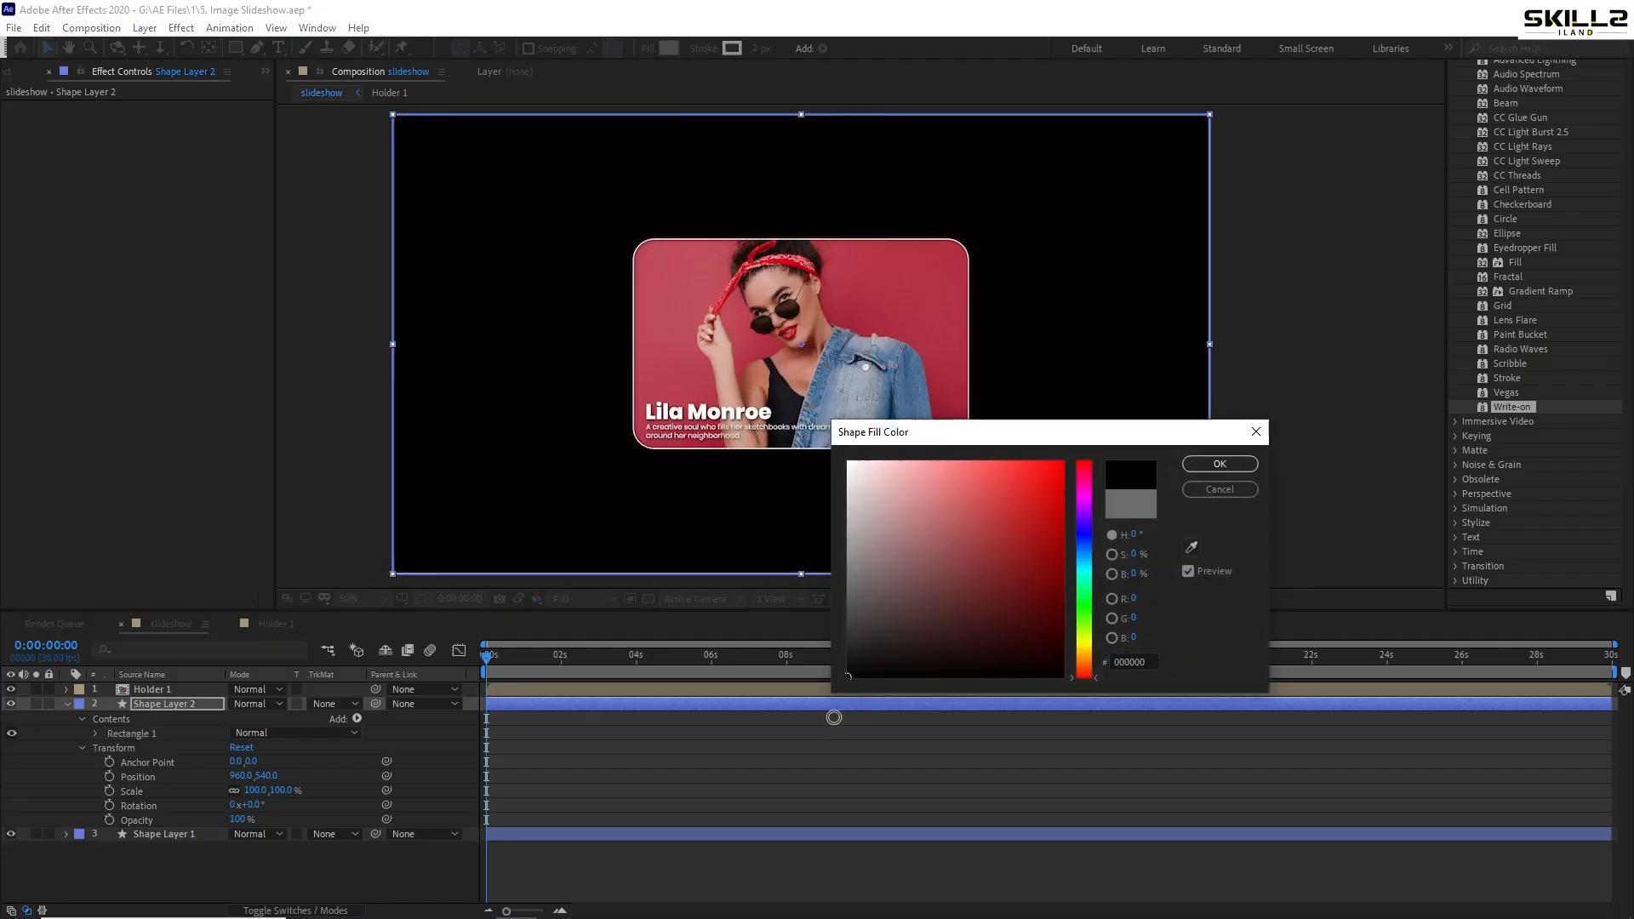
{"action": "left_click", "coordinate": [1219, 463]}
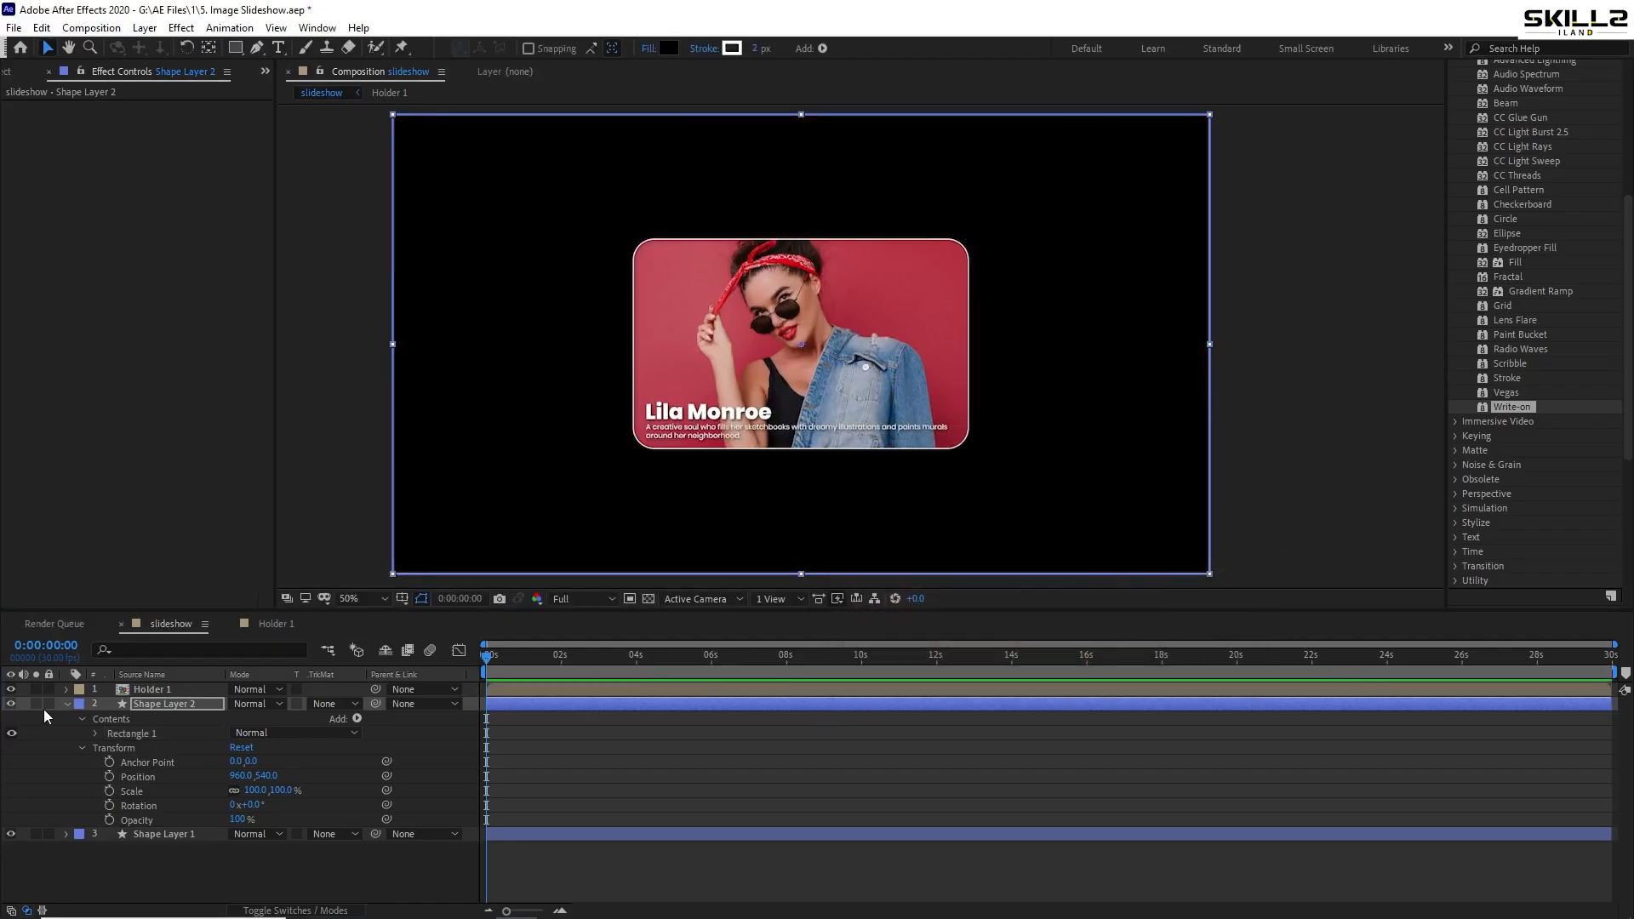
- Add a Zig Zag operator to the rectangle and enlarge its size into big spikes
{"action": "left_click", "coordinate": [65, 704]}
{"action": "left_click", "coordinate": [65, 703]}
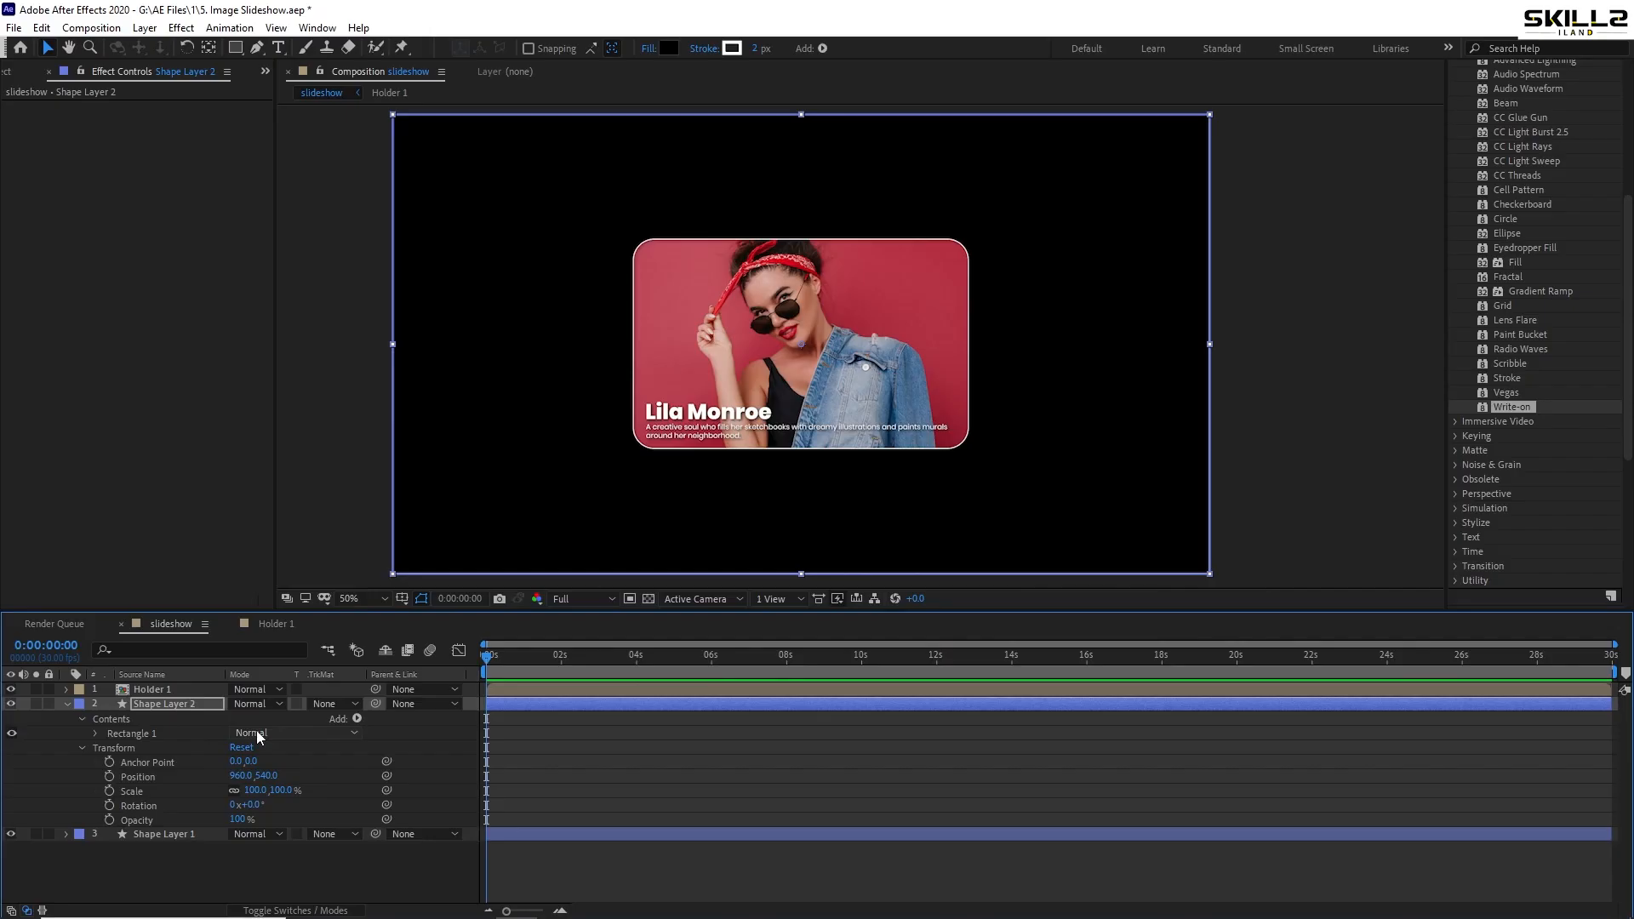
{"action": "left_click", "coordinate": [357, 720]}
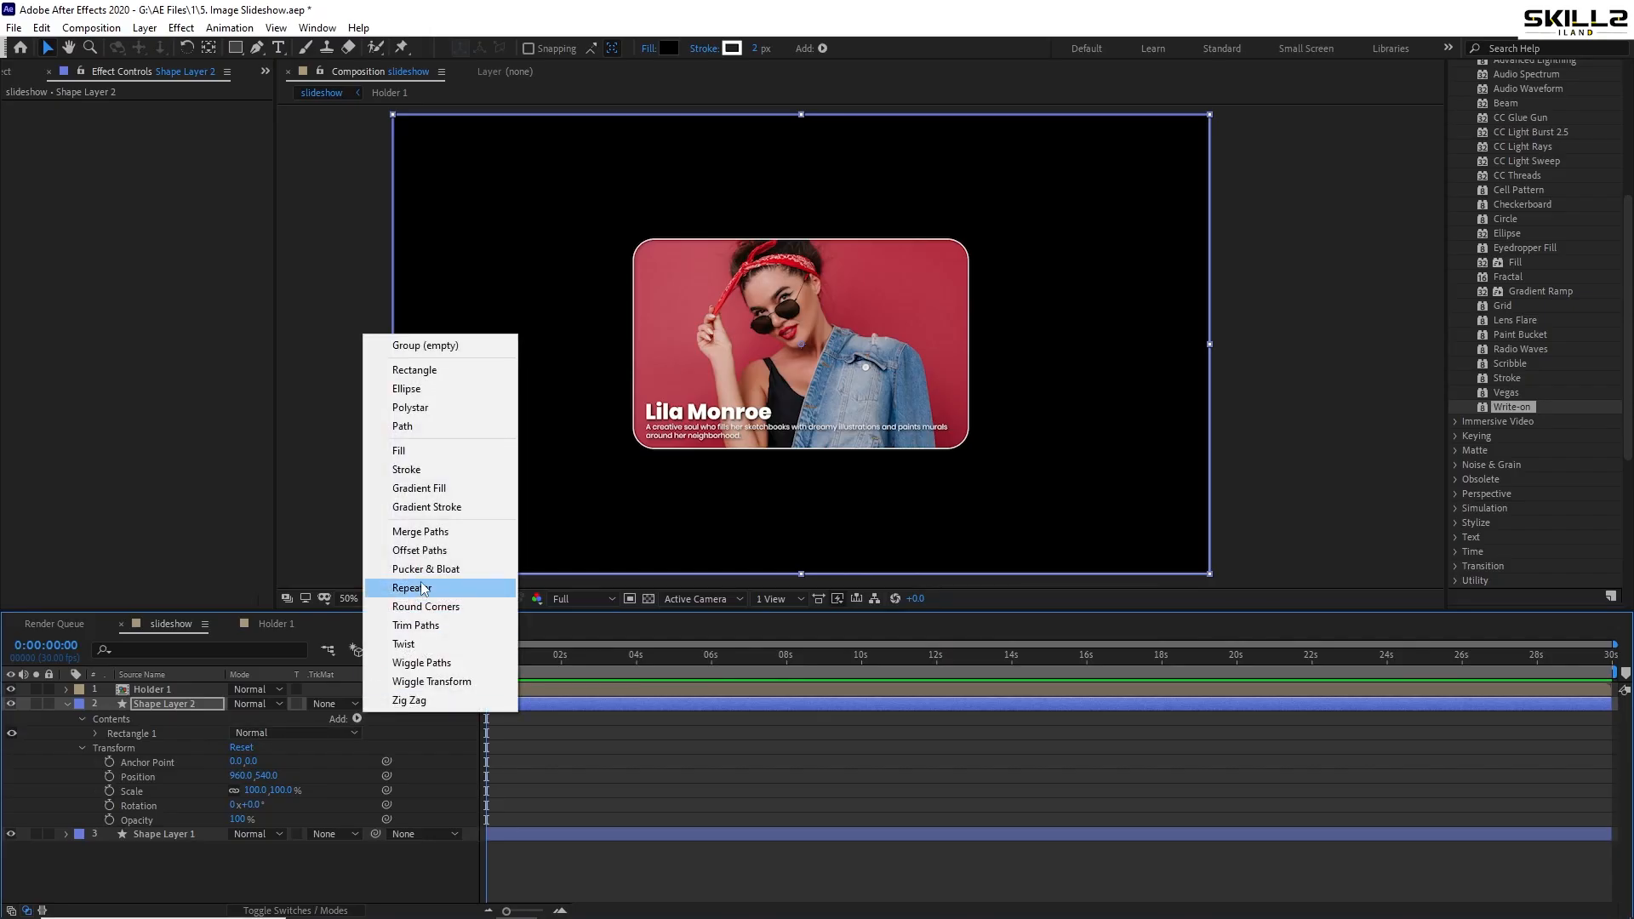
{"action": "left_click_drag", "start_coordinate": [419, 699], "coordinate": [297, 726]}
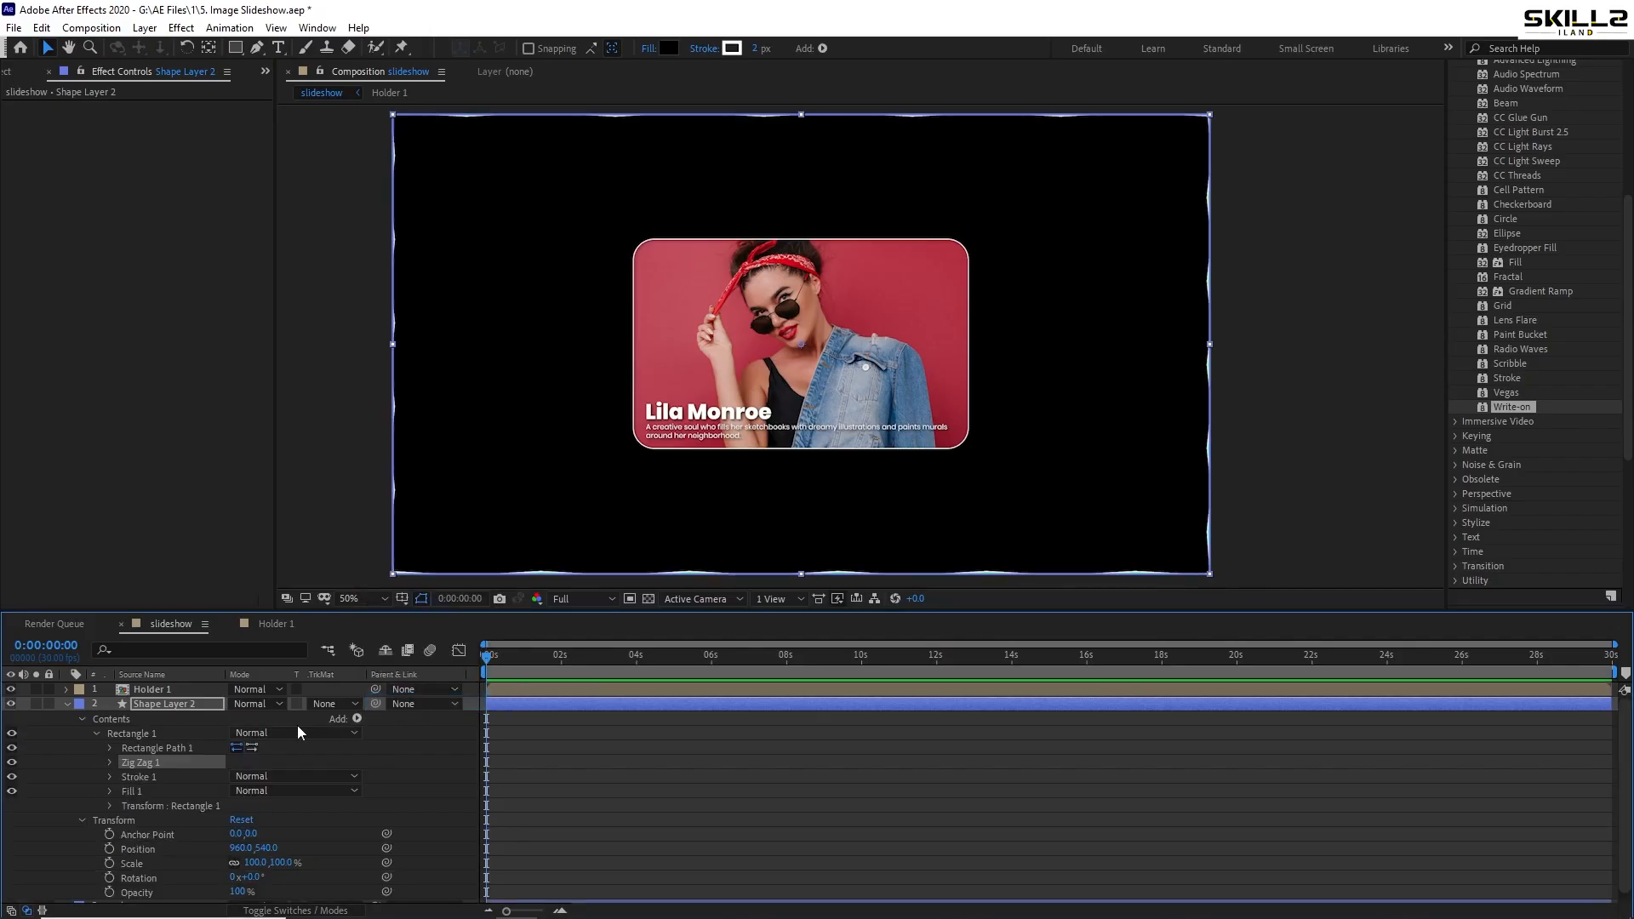
{"action": "left_click", "coordinate": [112, 760]}
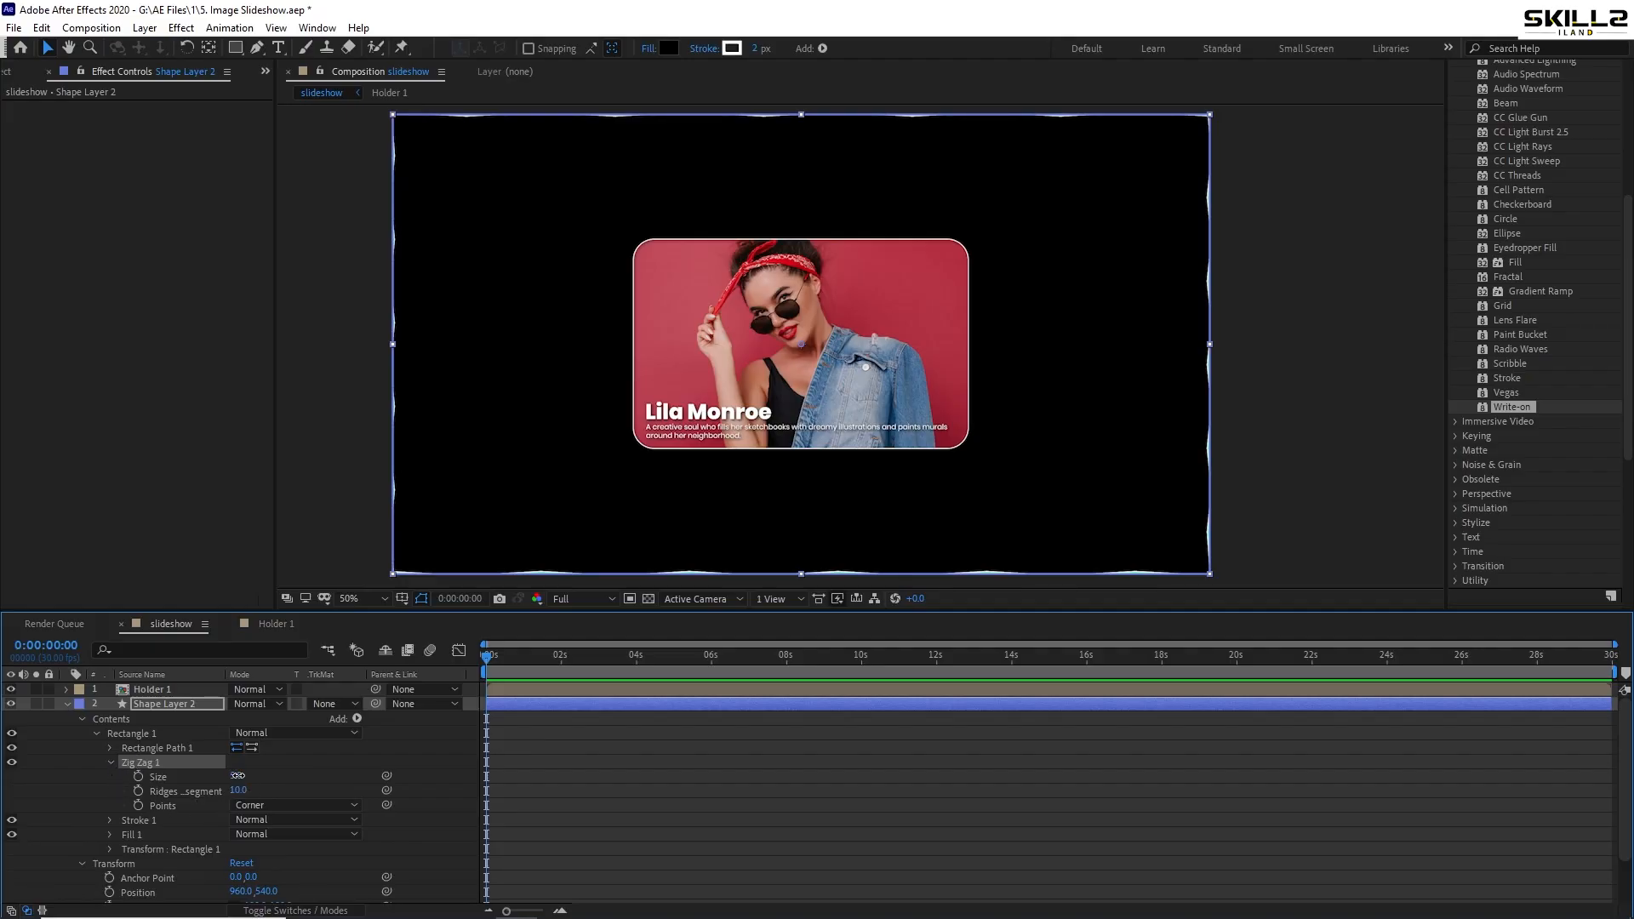
{"action": "left_click_drag", "start_coordinate": [237, 775], "coordinate": [1000, 779]}
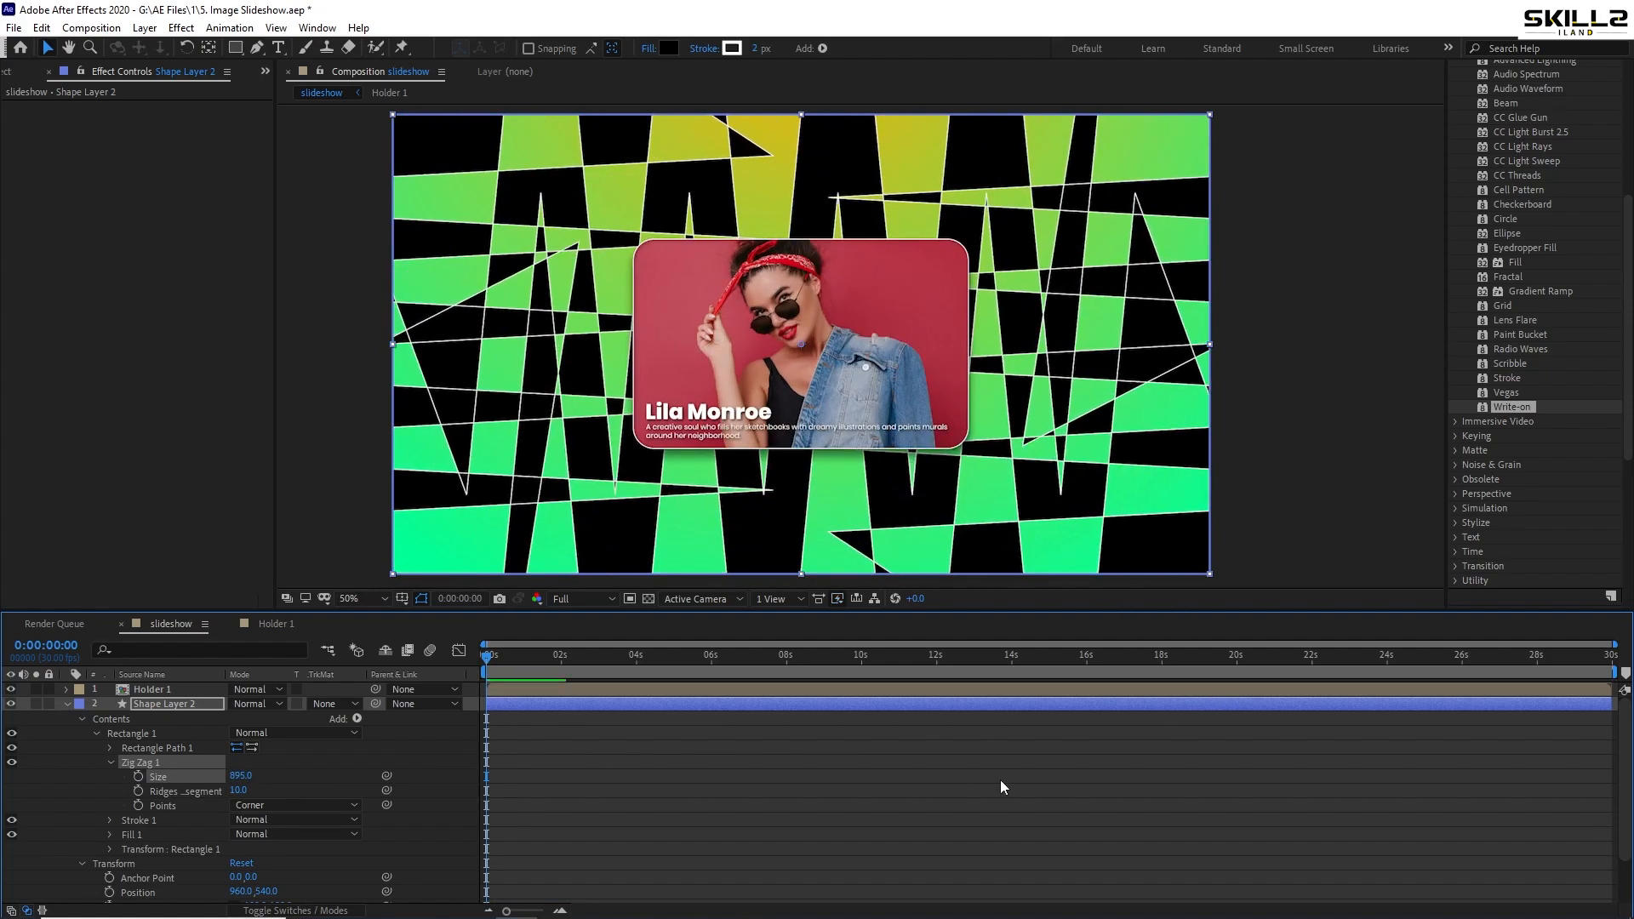
{"action": "key", "text": "ctrl+s"}
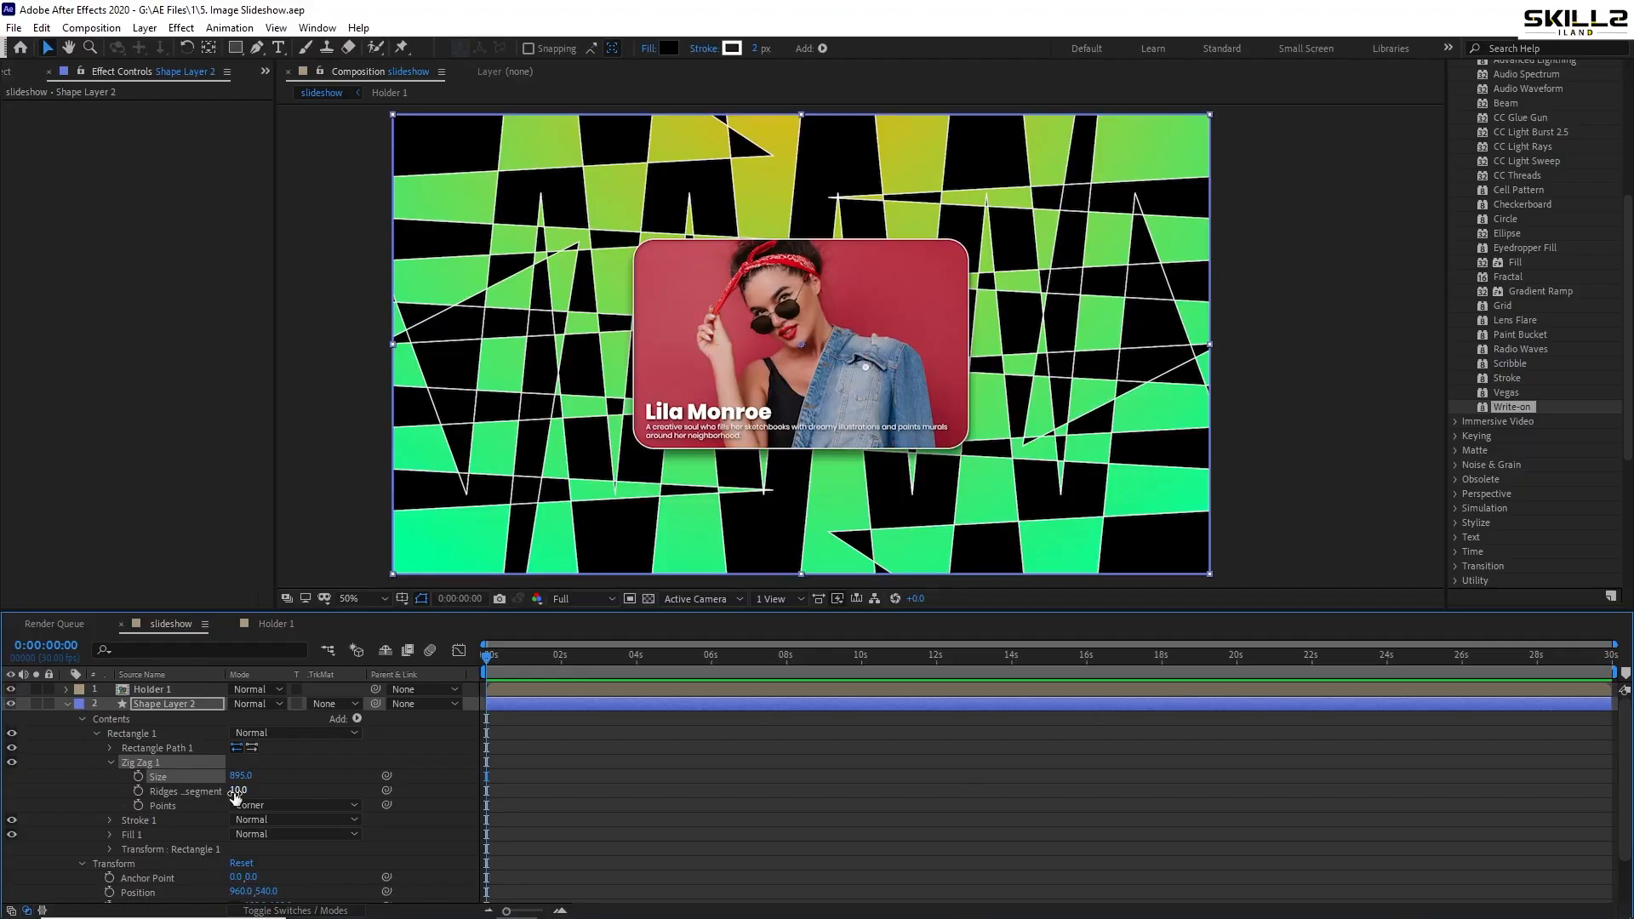
{"action": "left_click_drag", "start_coordinate": [239, 789], "coordinate": [291, 789]}
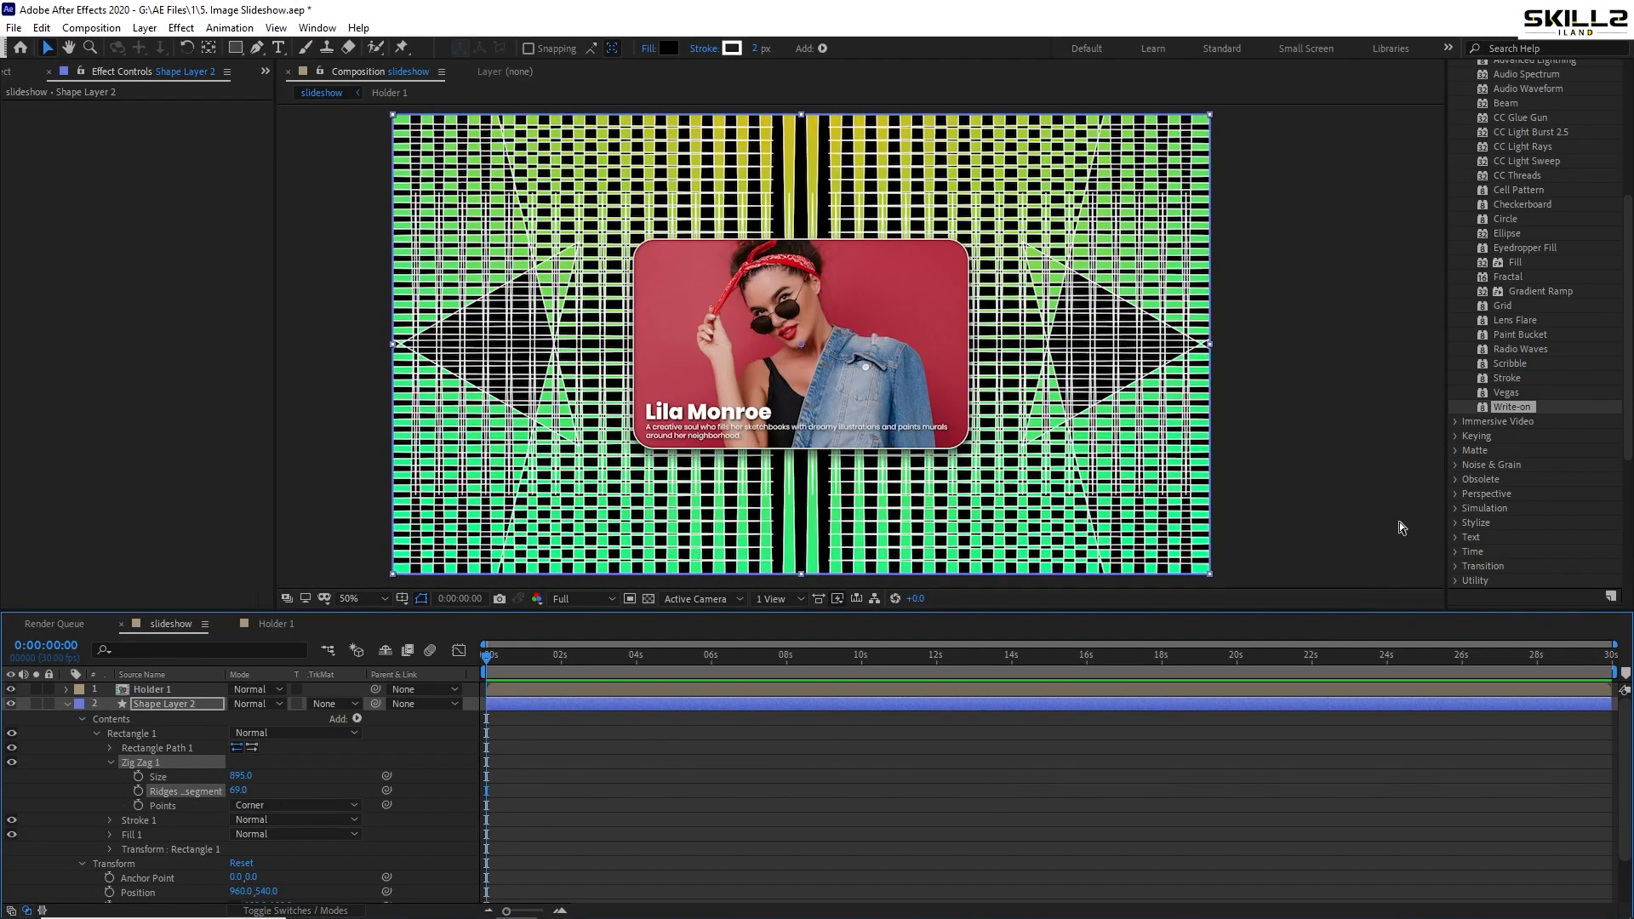
{"action": "key", "text": "ctrl+z"}
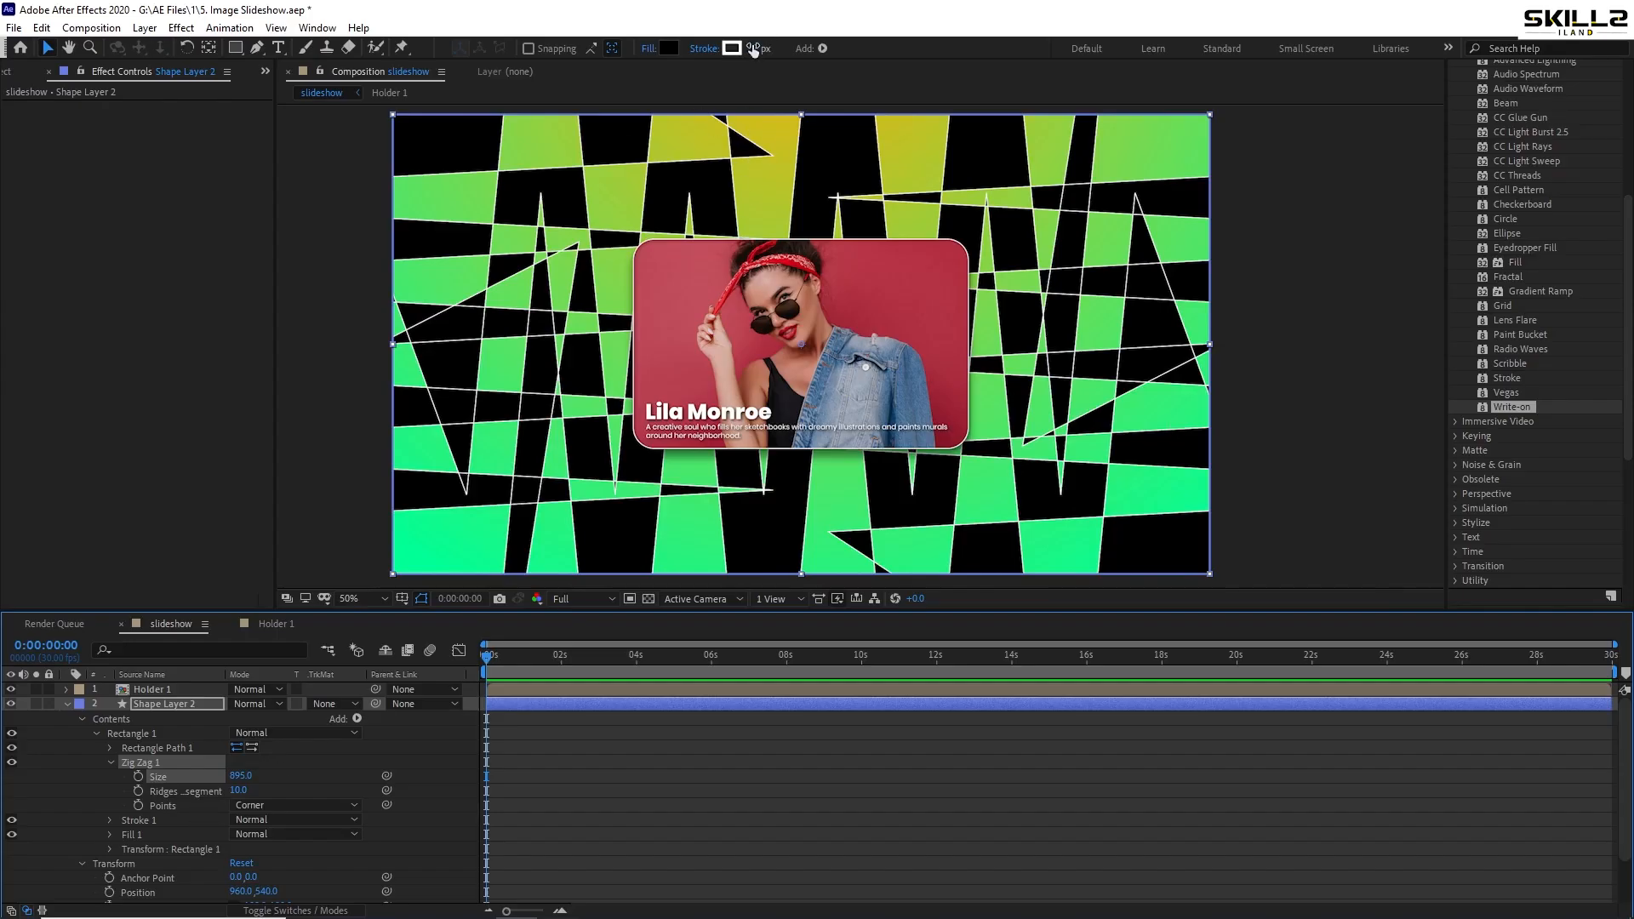
- Remove the stroke from the zig-zag shape and save
{"action": "left_click_drag", "start_coordinate": [753, 49], "coordinate": [680, 51]}
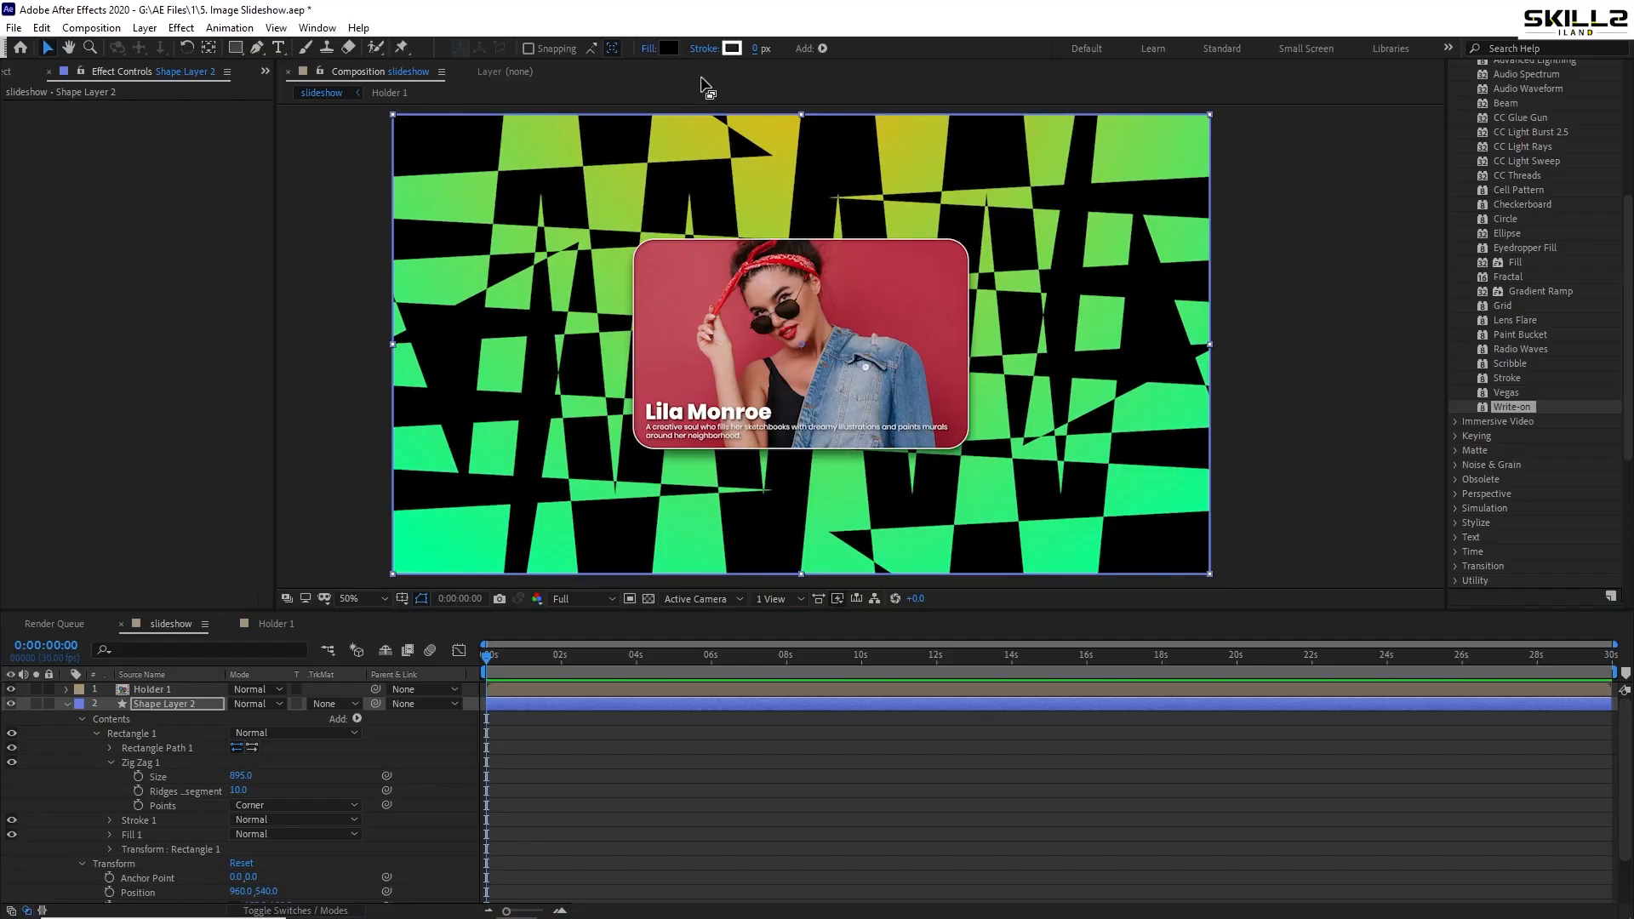
{"action": "left_click", "coordinate": [61, 711]}
{"action": "key", "text": "ctrl+s"}
{"action": "left_click", "coordinate": [64, 705]}
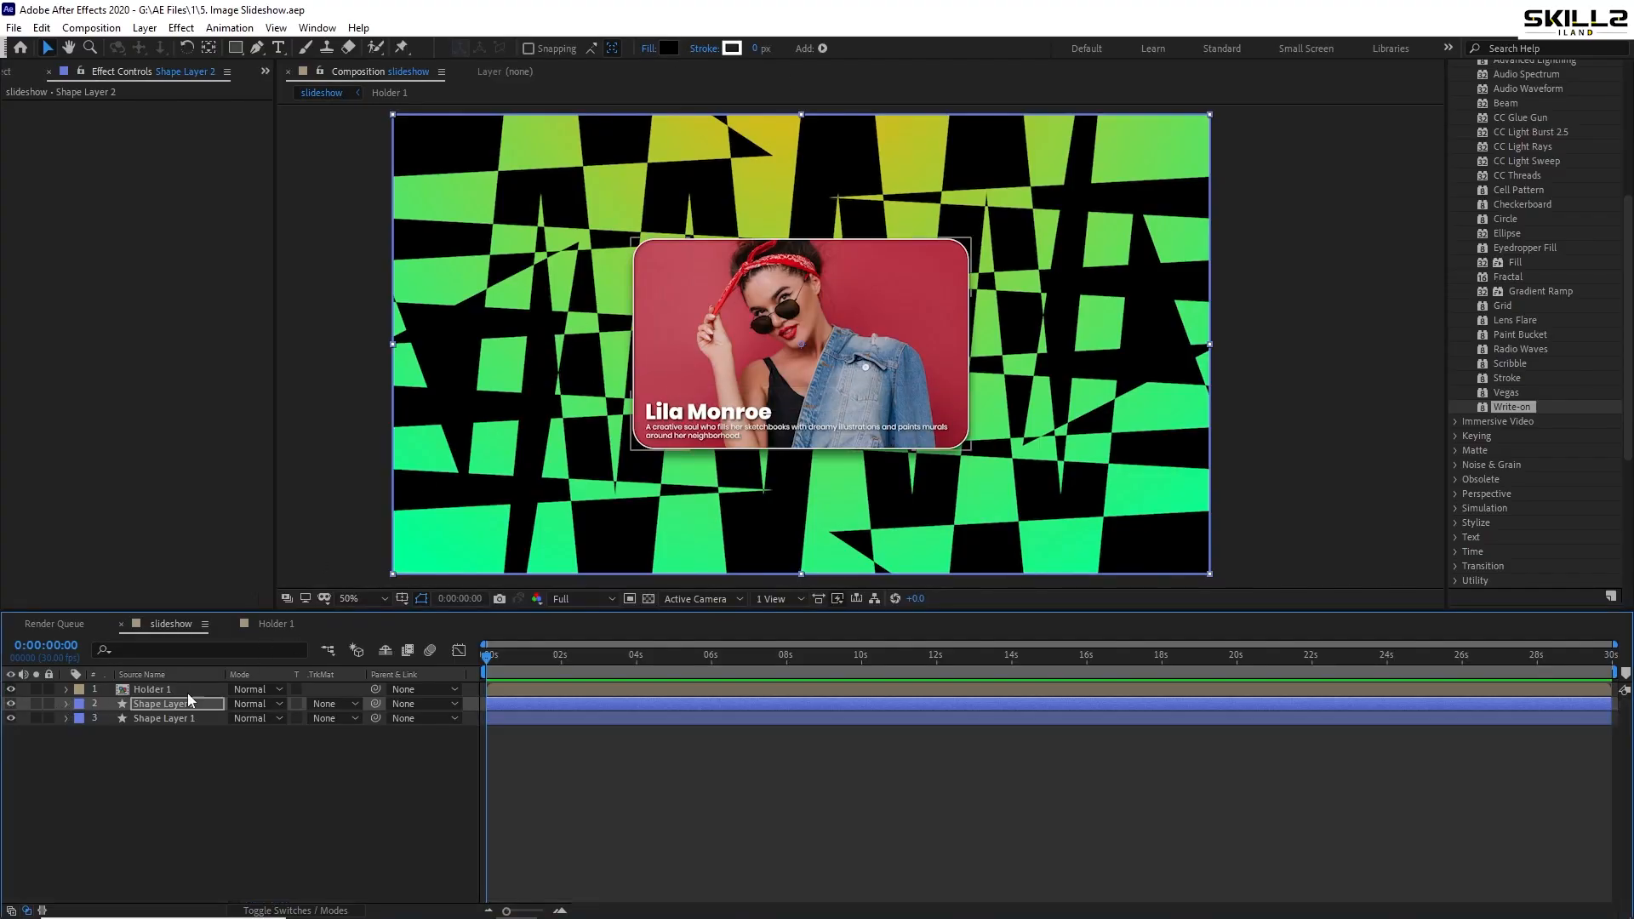
- Set Shape Layer 2 opacity to 4%, save, preview, then select Holder 1
{"action": "key", "text": "t"}
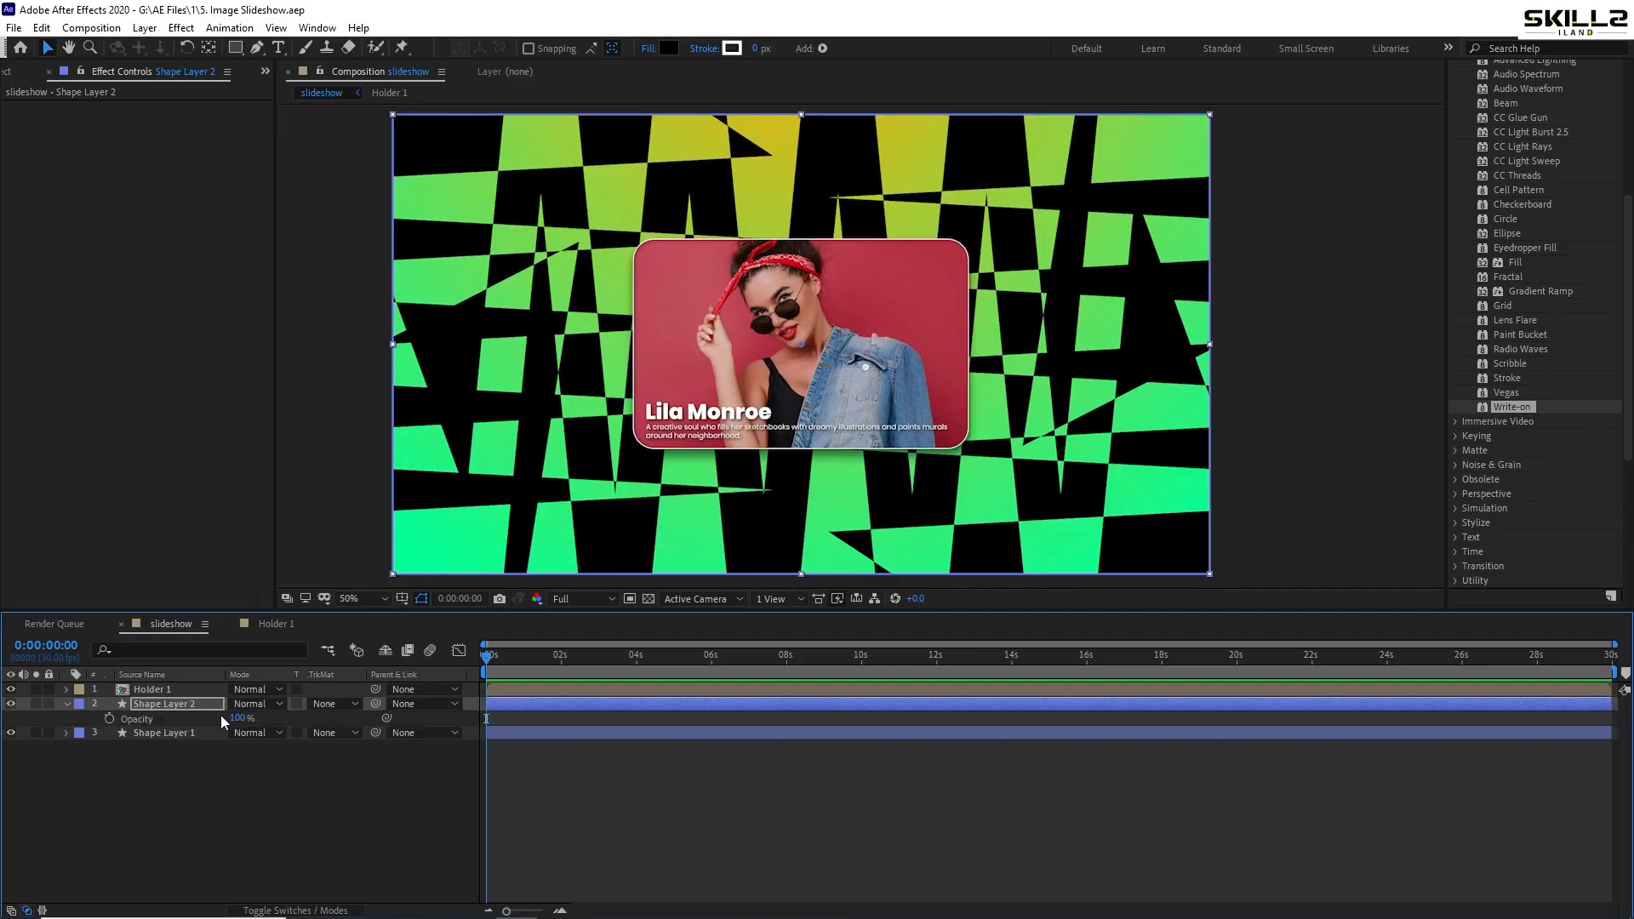
{"action": "left_click_drag", "start_coordinate": [241, 719], "coordinate": [160, 719]}
{"action": "key", "text": "ctrl+s"}
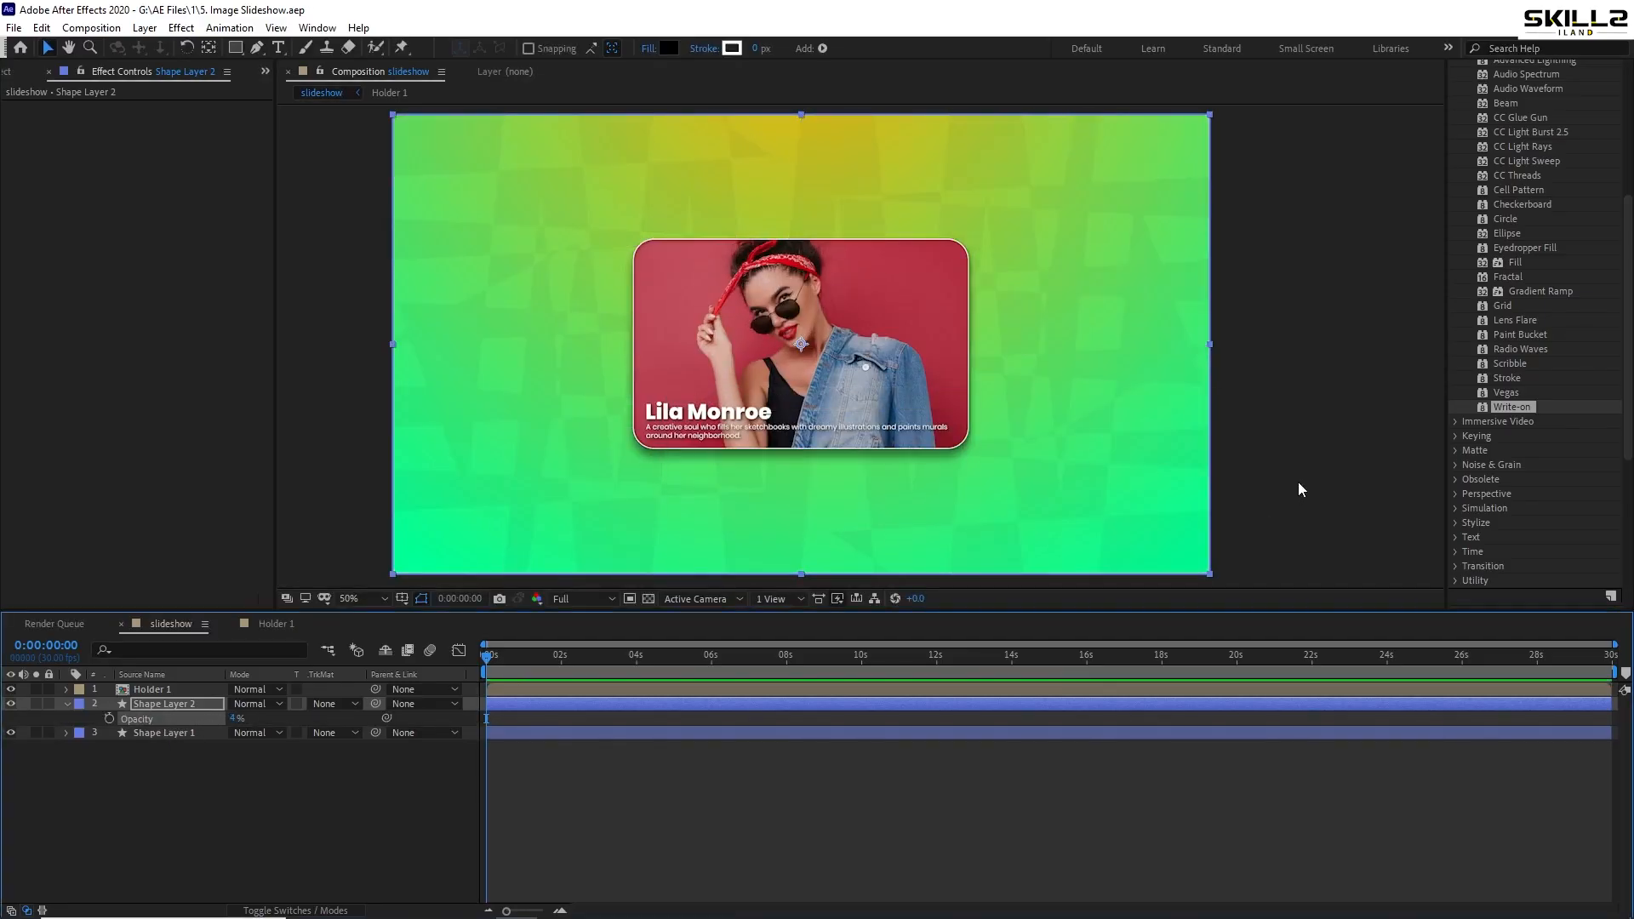
{"action": "key", "text": "space"}
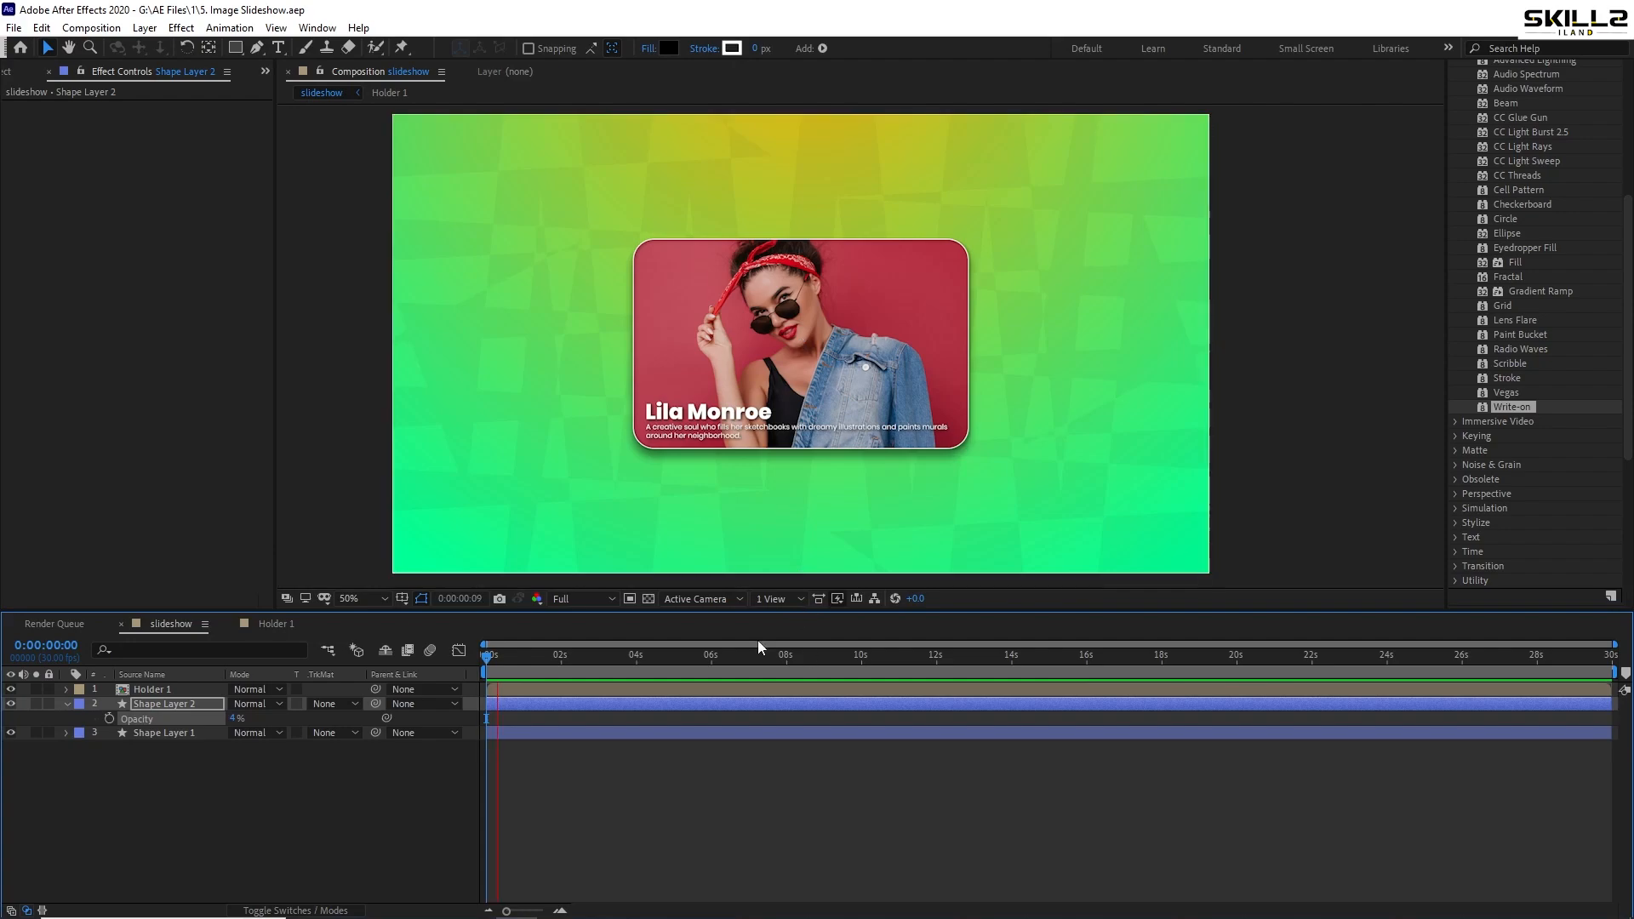
{"action": "key", "text": "space"}
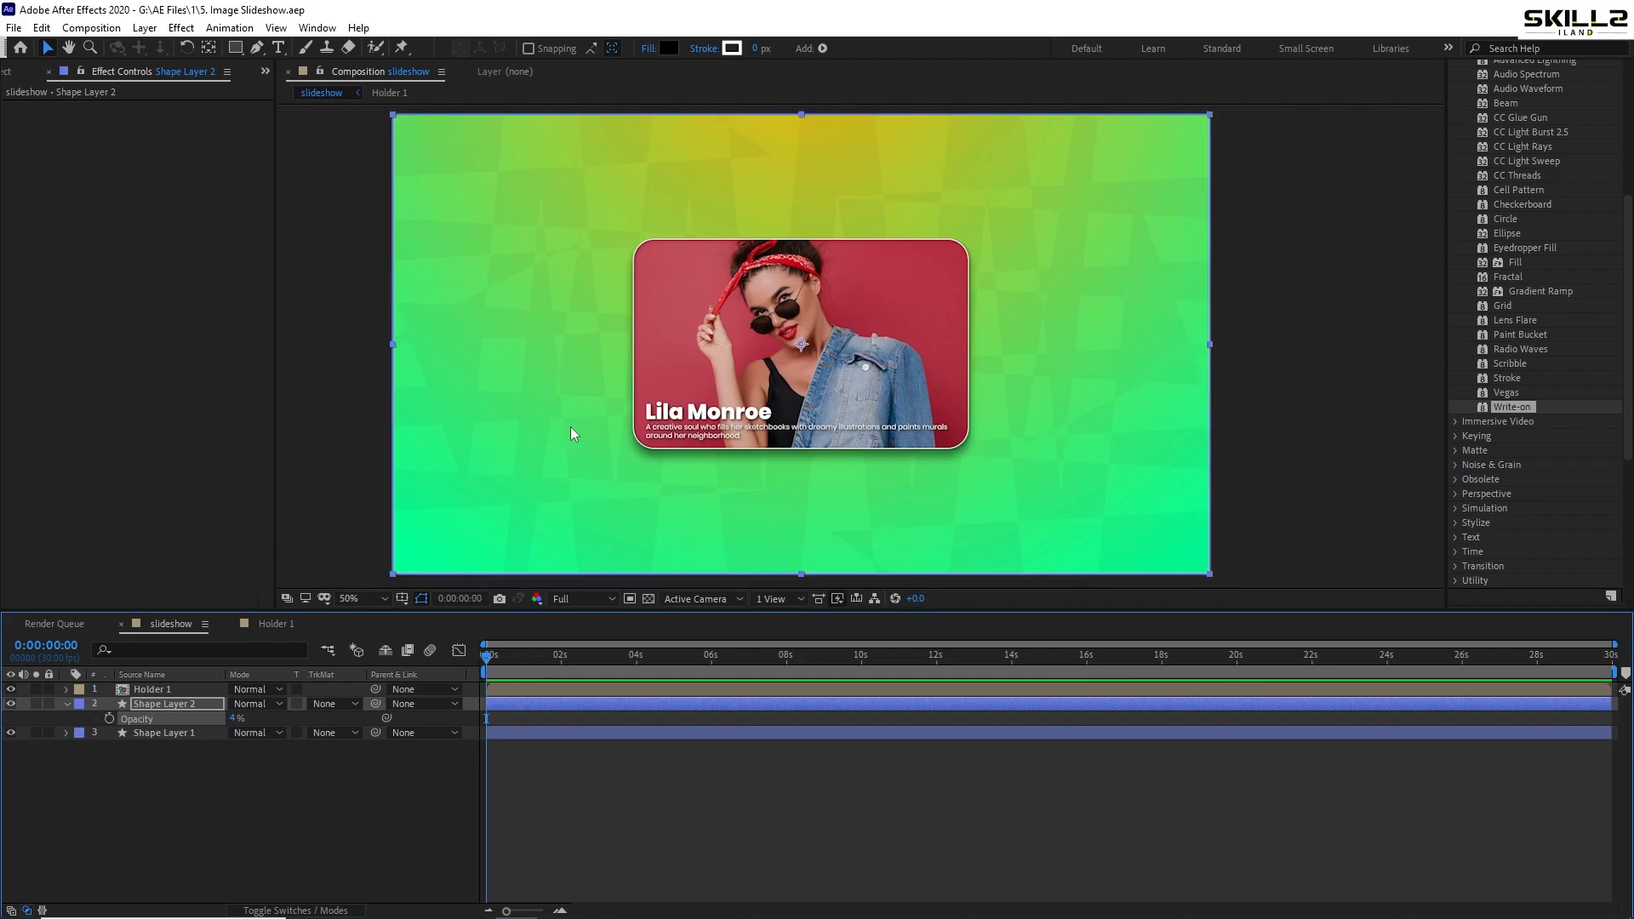
{"action": "left_click", "coordinate": [311, 402]}
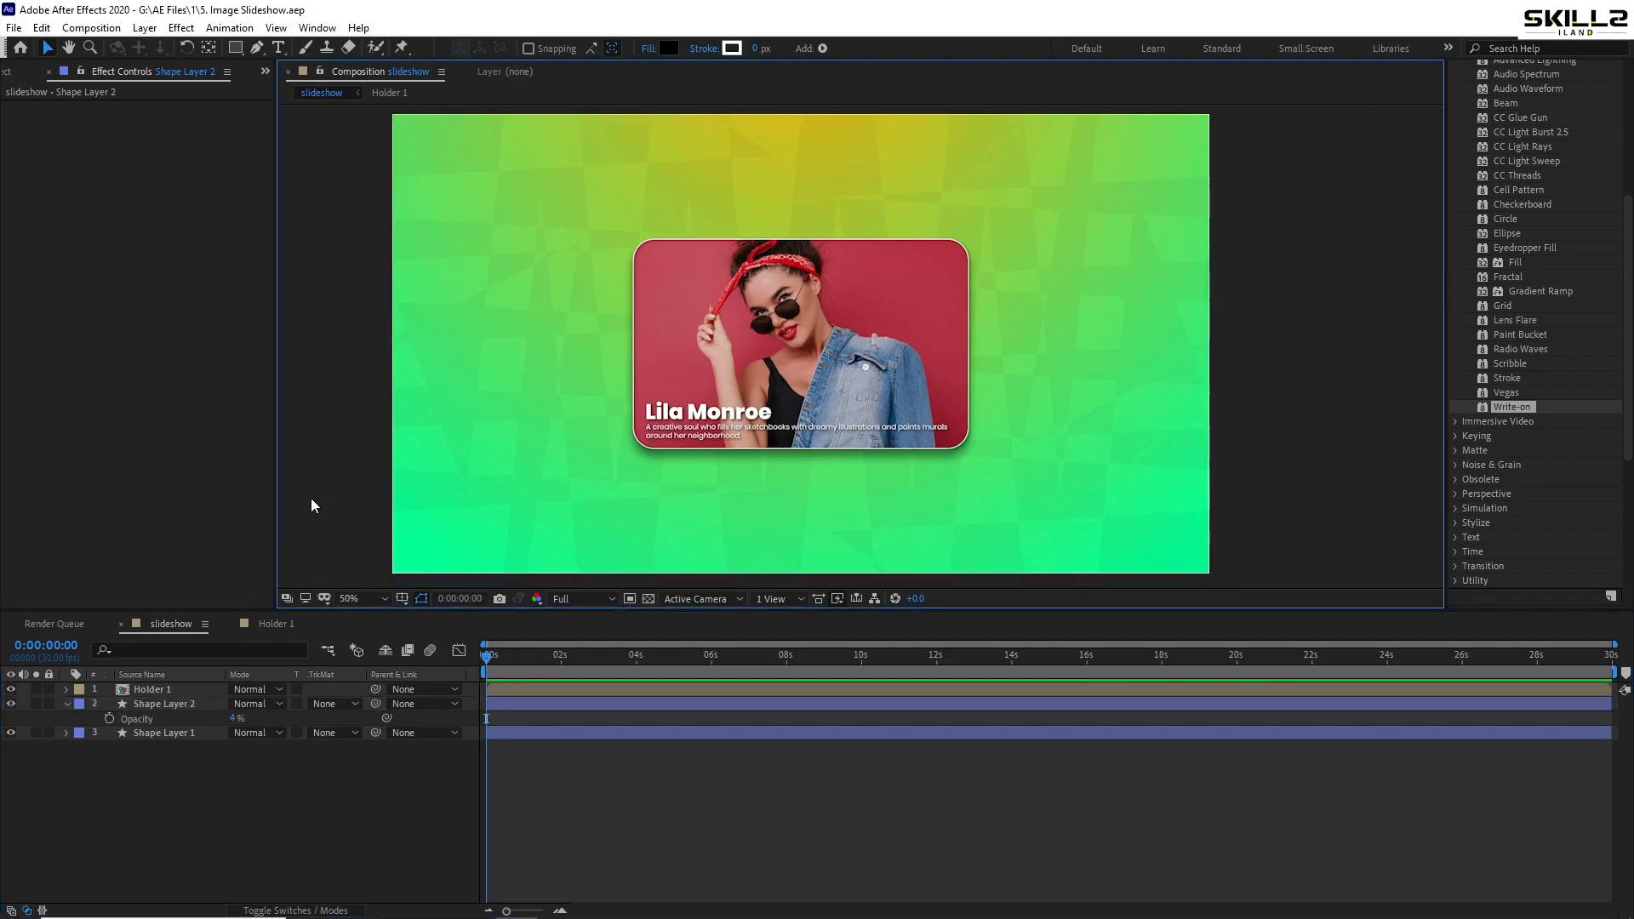
{"action": "left_click", "coordinate": [66, 703]}
{"action": "left_click", "coordinate": [851, 446]}
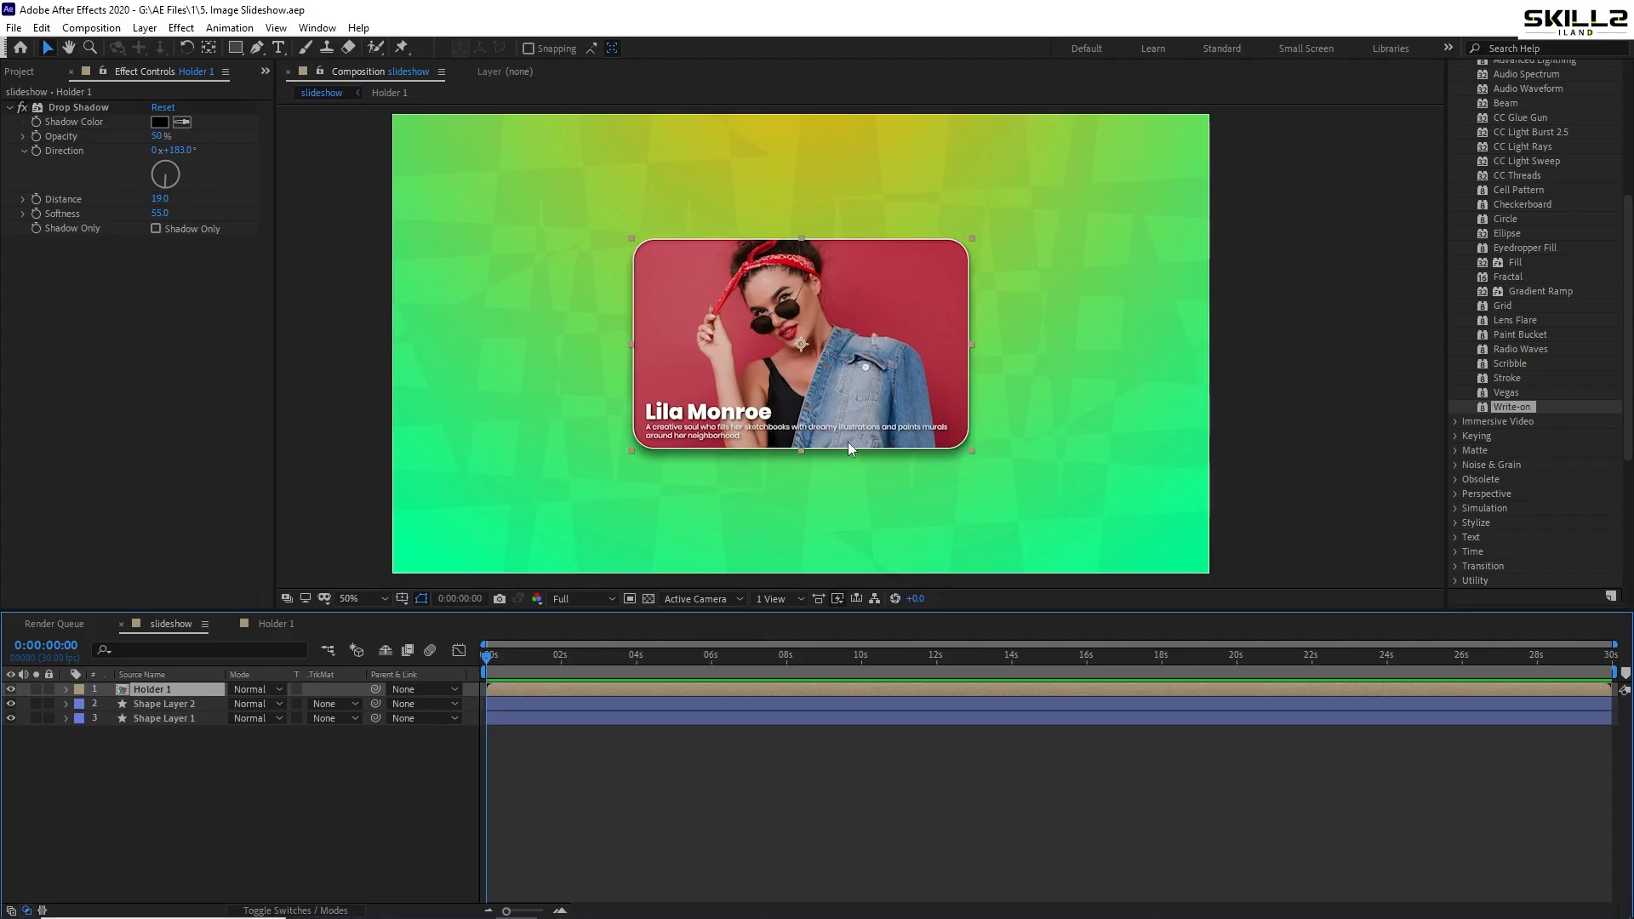
- Nudge Holder 1 upward, scale it down to 59%, and enable its 3D Layer switch
{"action": "key", "text": "shift+Up"}
{"action": "key", "text": "shift+Up"}
{"action": "key", "text": "shift+Up"}
{"action": "key", "text": "shift+Up"}
{"action": "key", "text": "shift+Up"}
{"action": "key", "text": "shift+Up"}
{"action": "key", "text": "shift+Up"}
{"action": "key", "text": "shift+Up"}
{"action": "key", "text": "shift+Up"}
{"action": "key", "text": "shift+Up"}
{"action": "key", "text": "shift+Up"}
{"action": "key", "text": "shift+Up"}
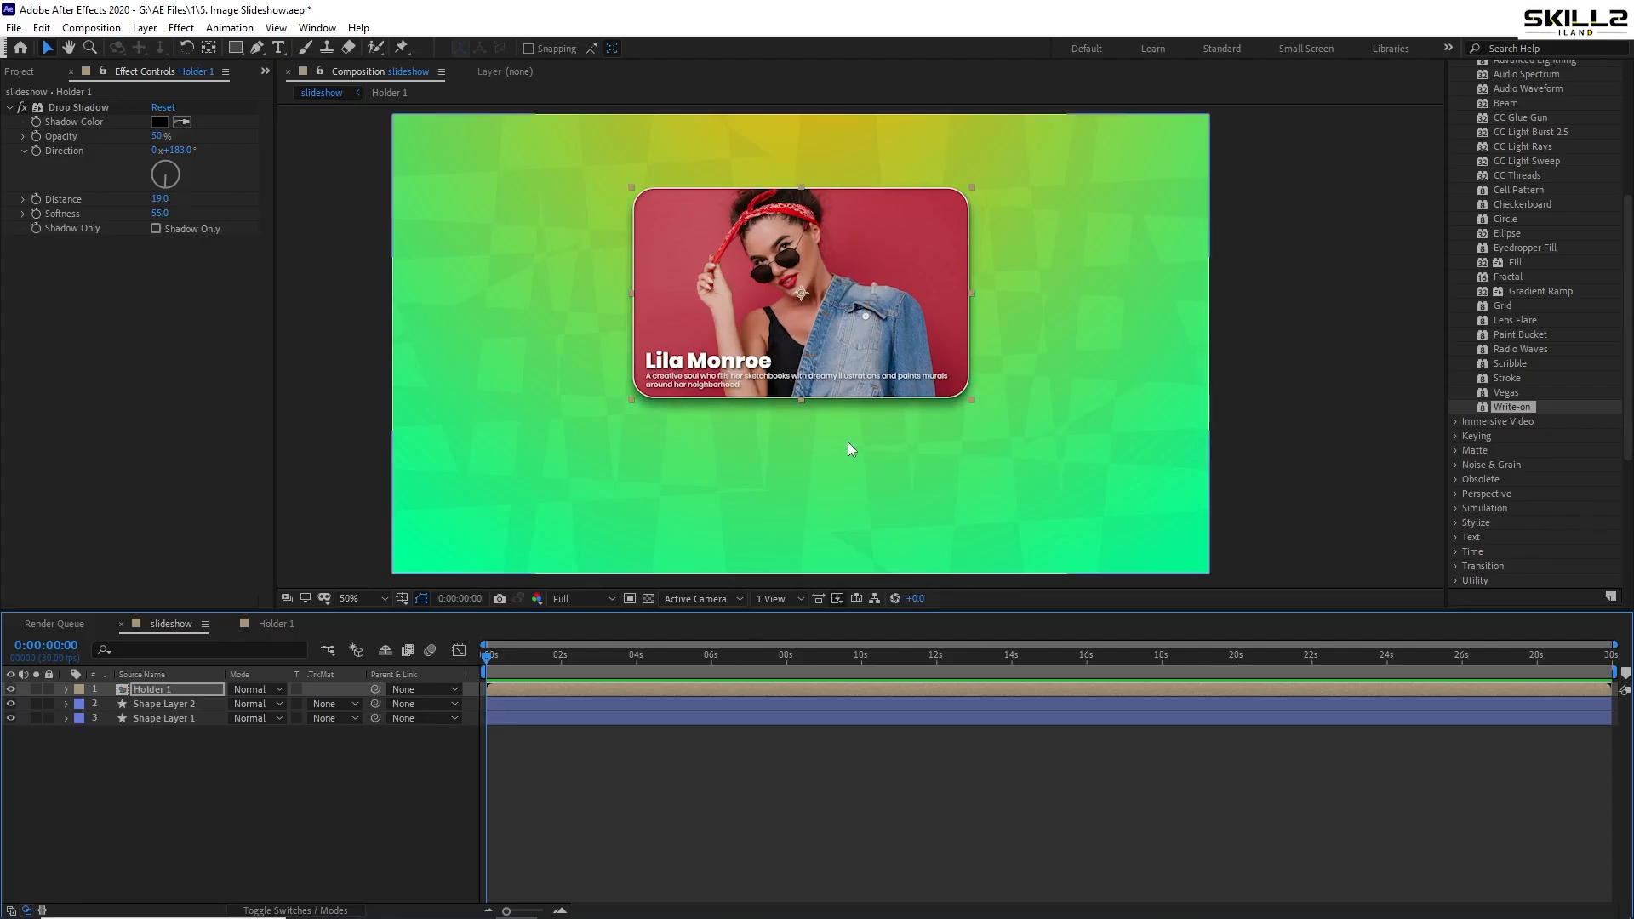
{"action": "key", "text": "s"}
{"action": "left_click_drag", "start_coordinate": [256, 704], "coordinate": [226, 710]}
{"action": "key", "text": "ctrl+s"}
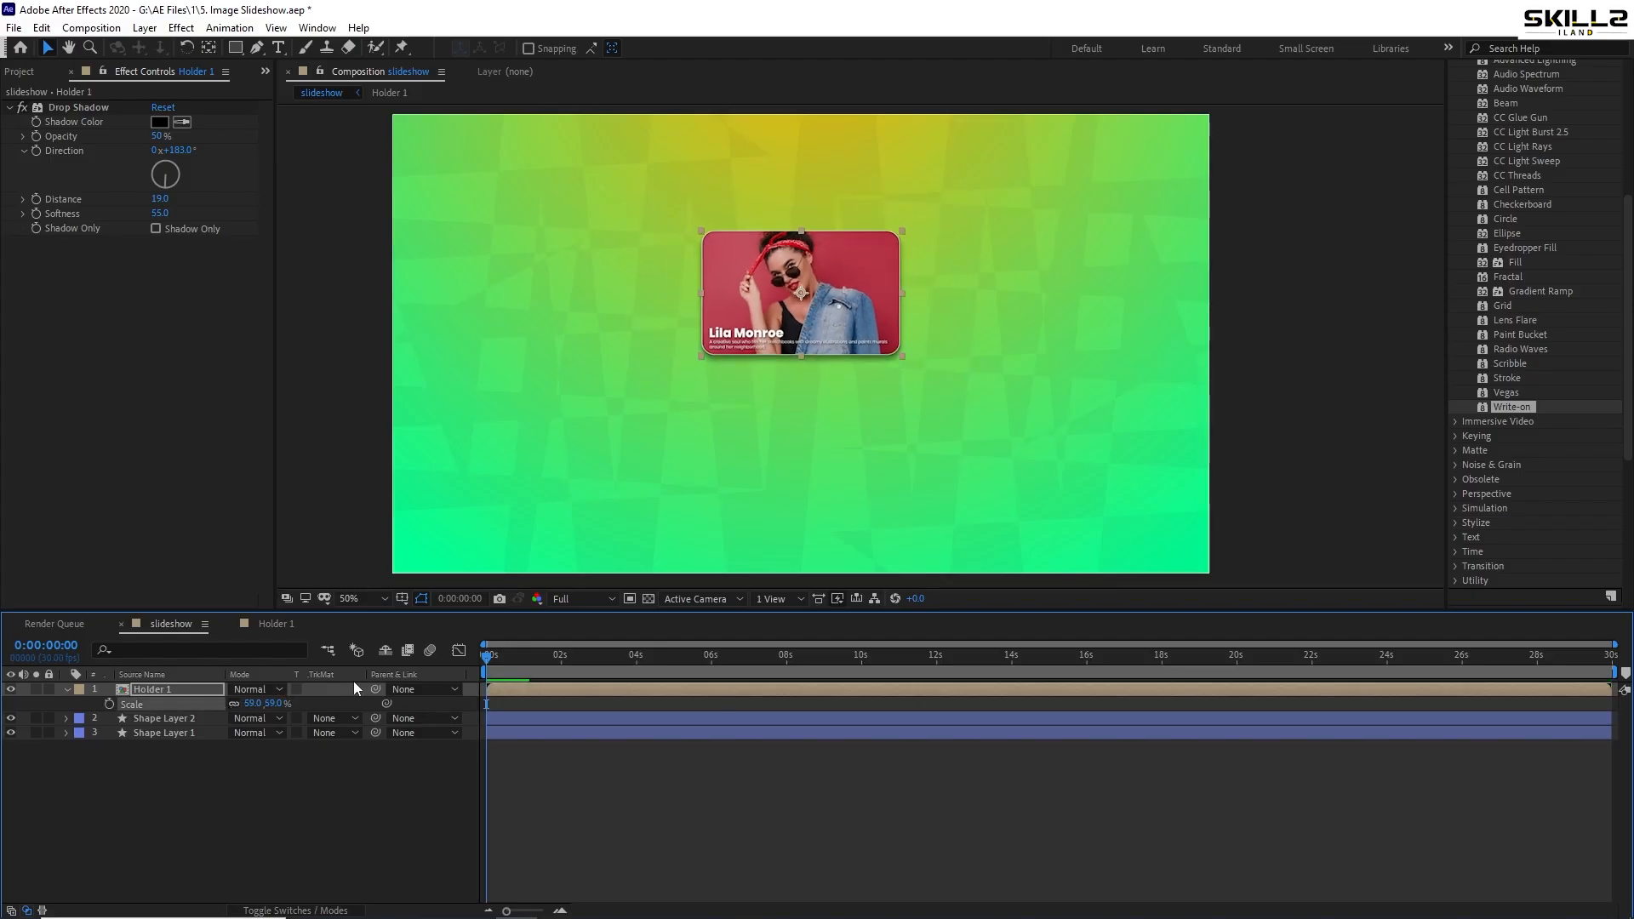
{"action": "key", "text": "F2"}
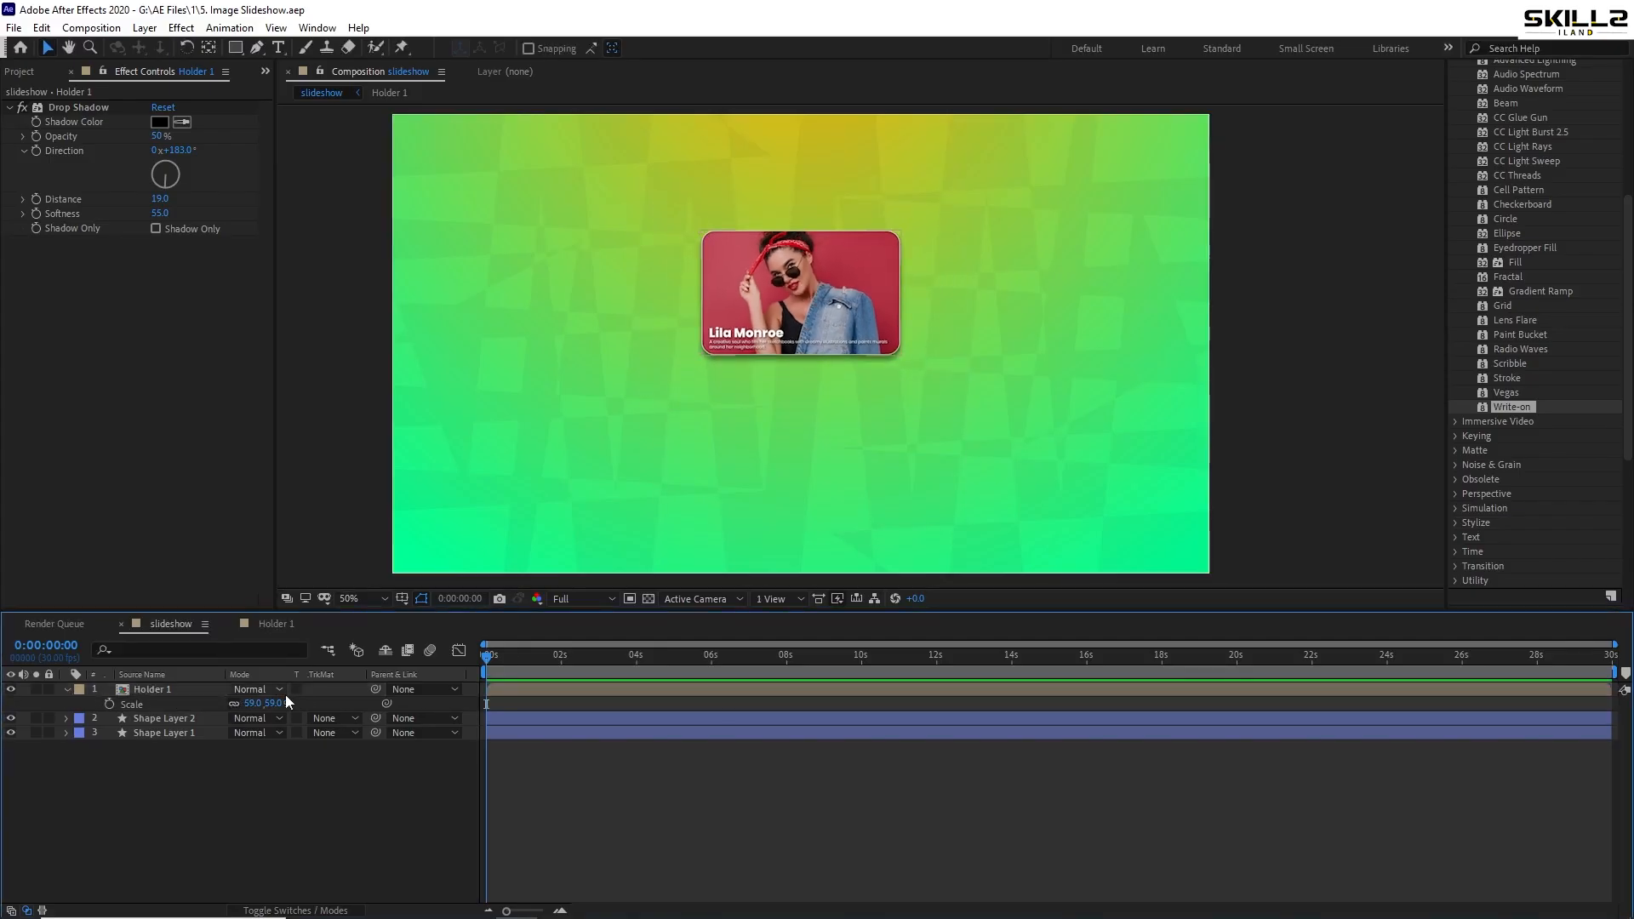
{"action": "left_click", "coordinate": [63, 692]}
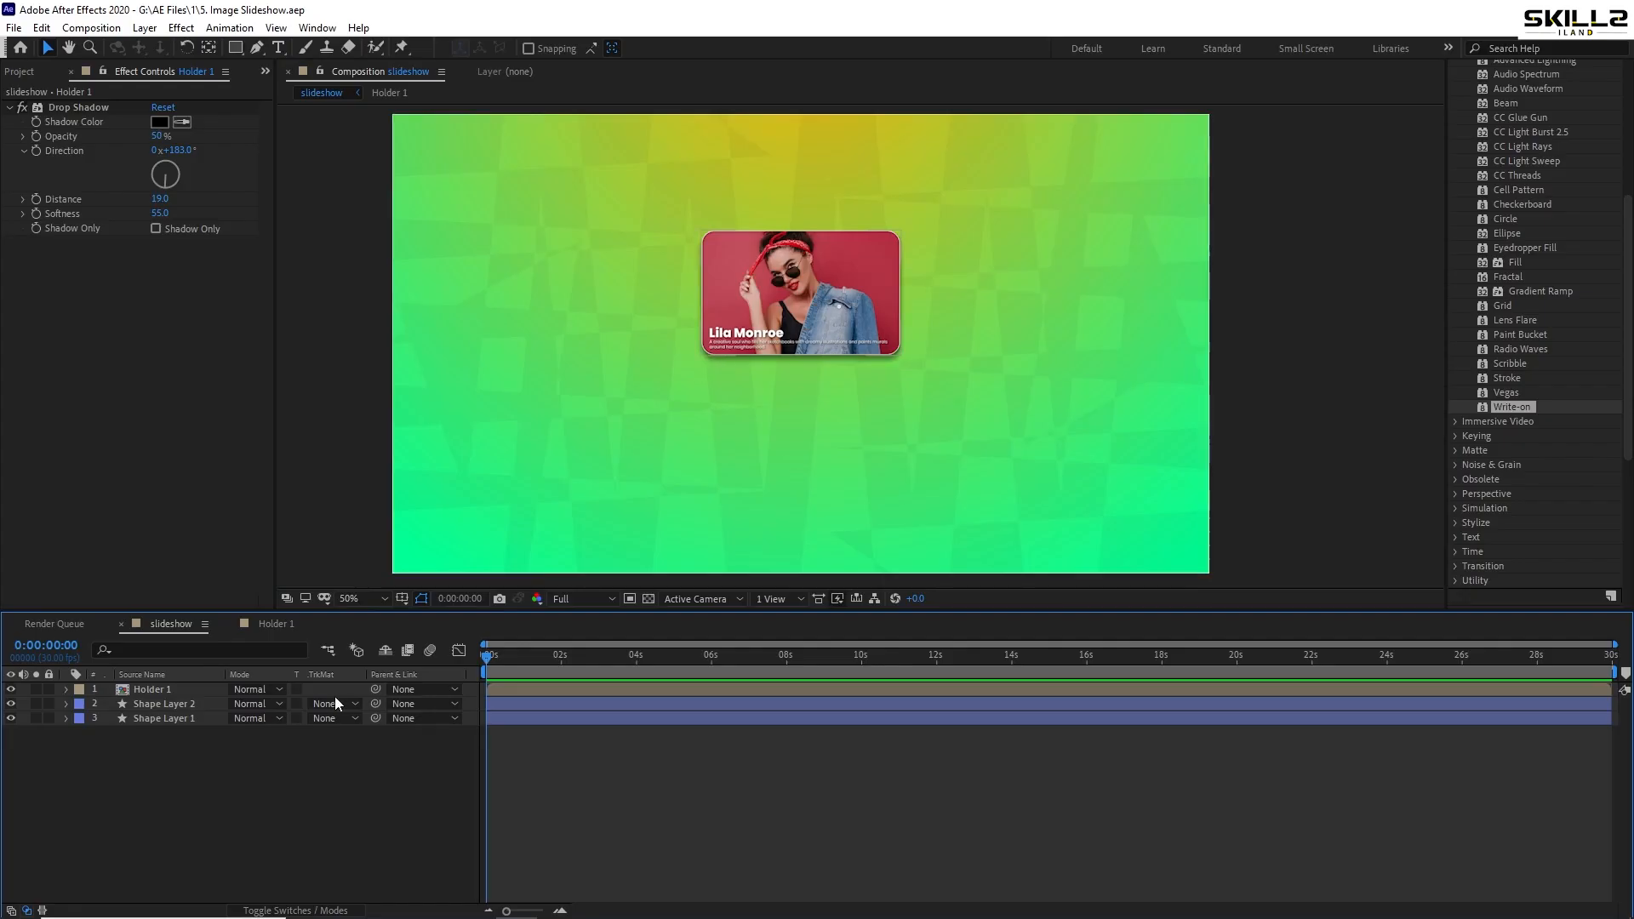
{"action": "key", "text": "F4"}
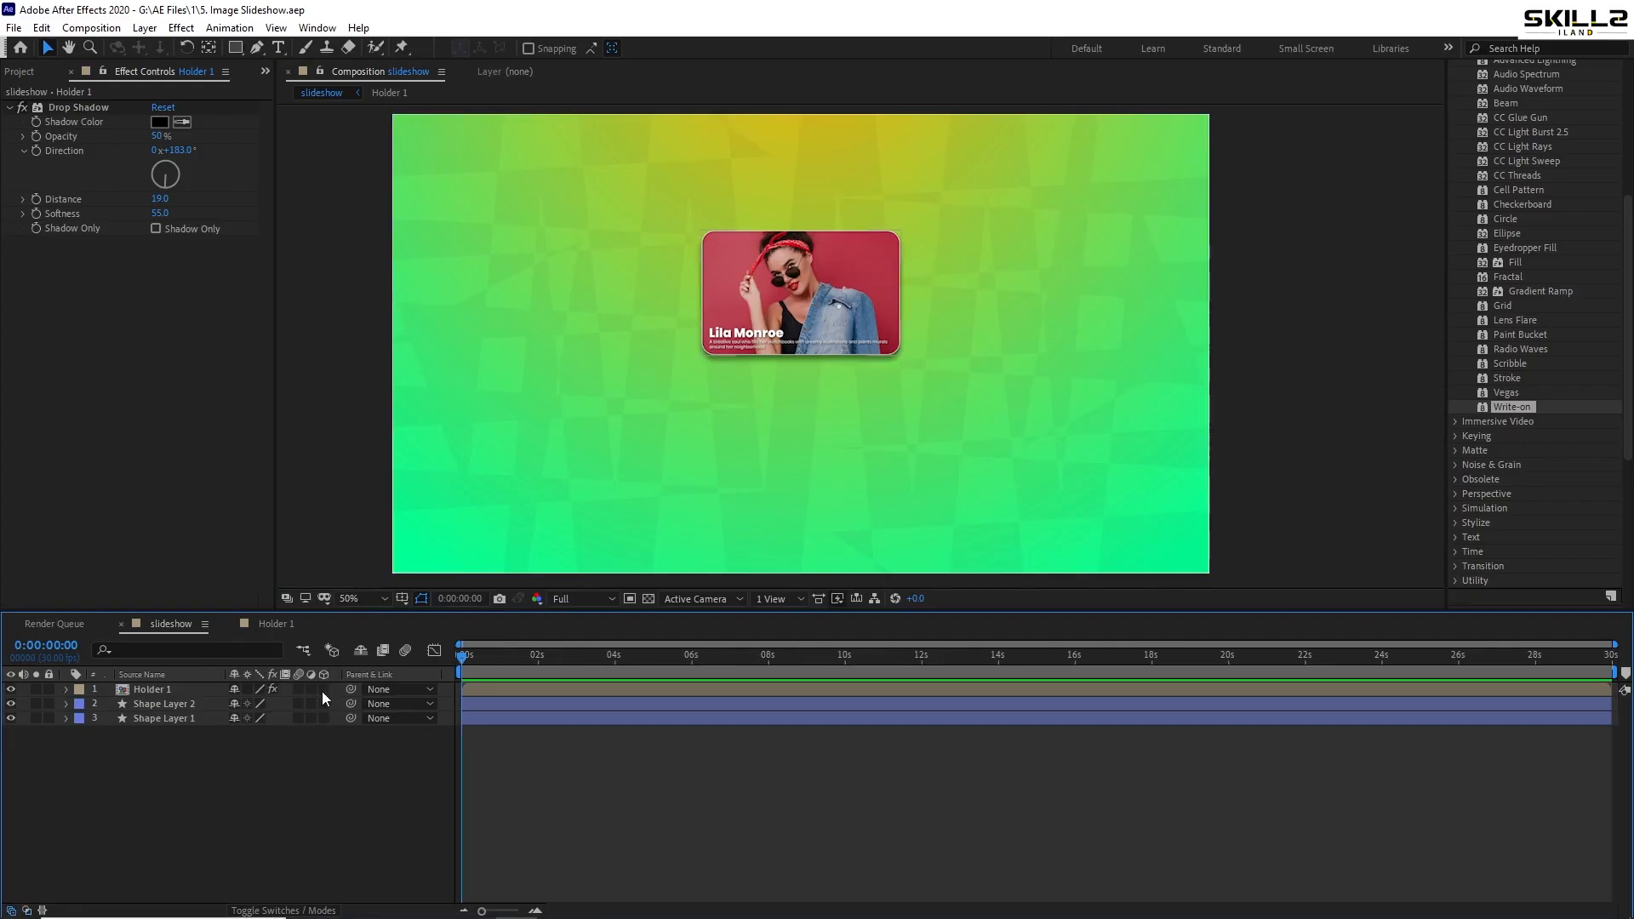
{"action": "left_click", "coordinate": [324, 690]}
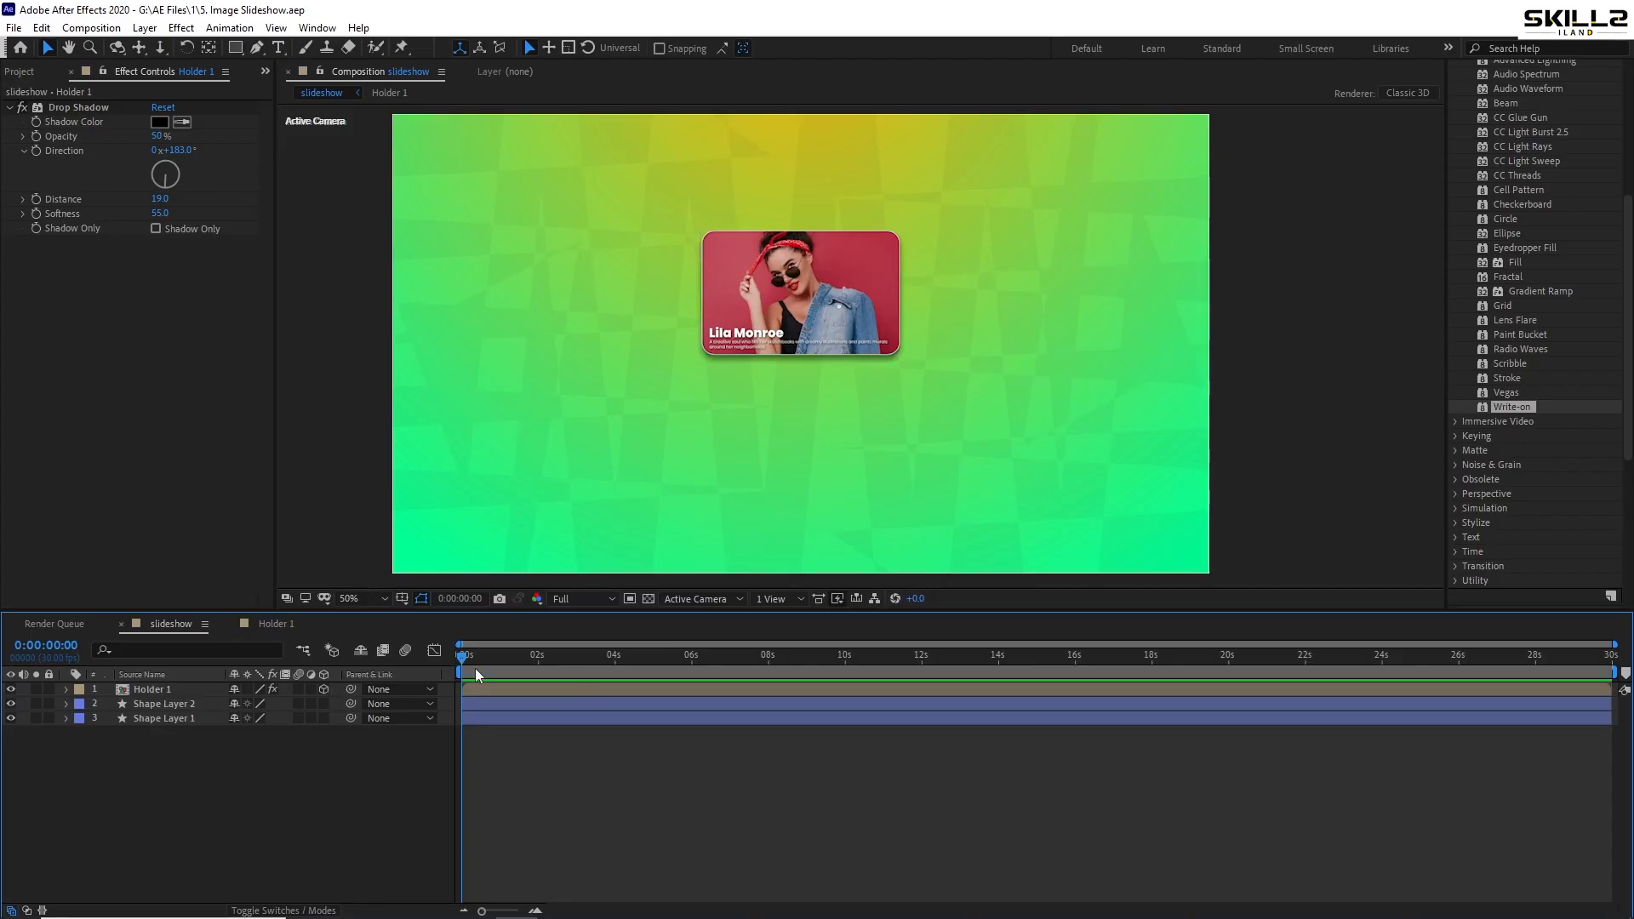
- Set Position and X Rotation keyframes on Holder 1 at 0 s and 1 s
{"action": "left_click", "coordinate": [172, 691]}
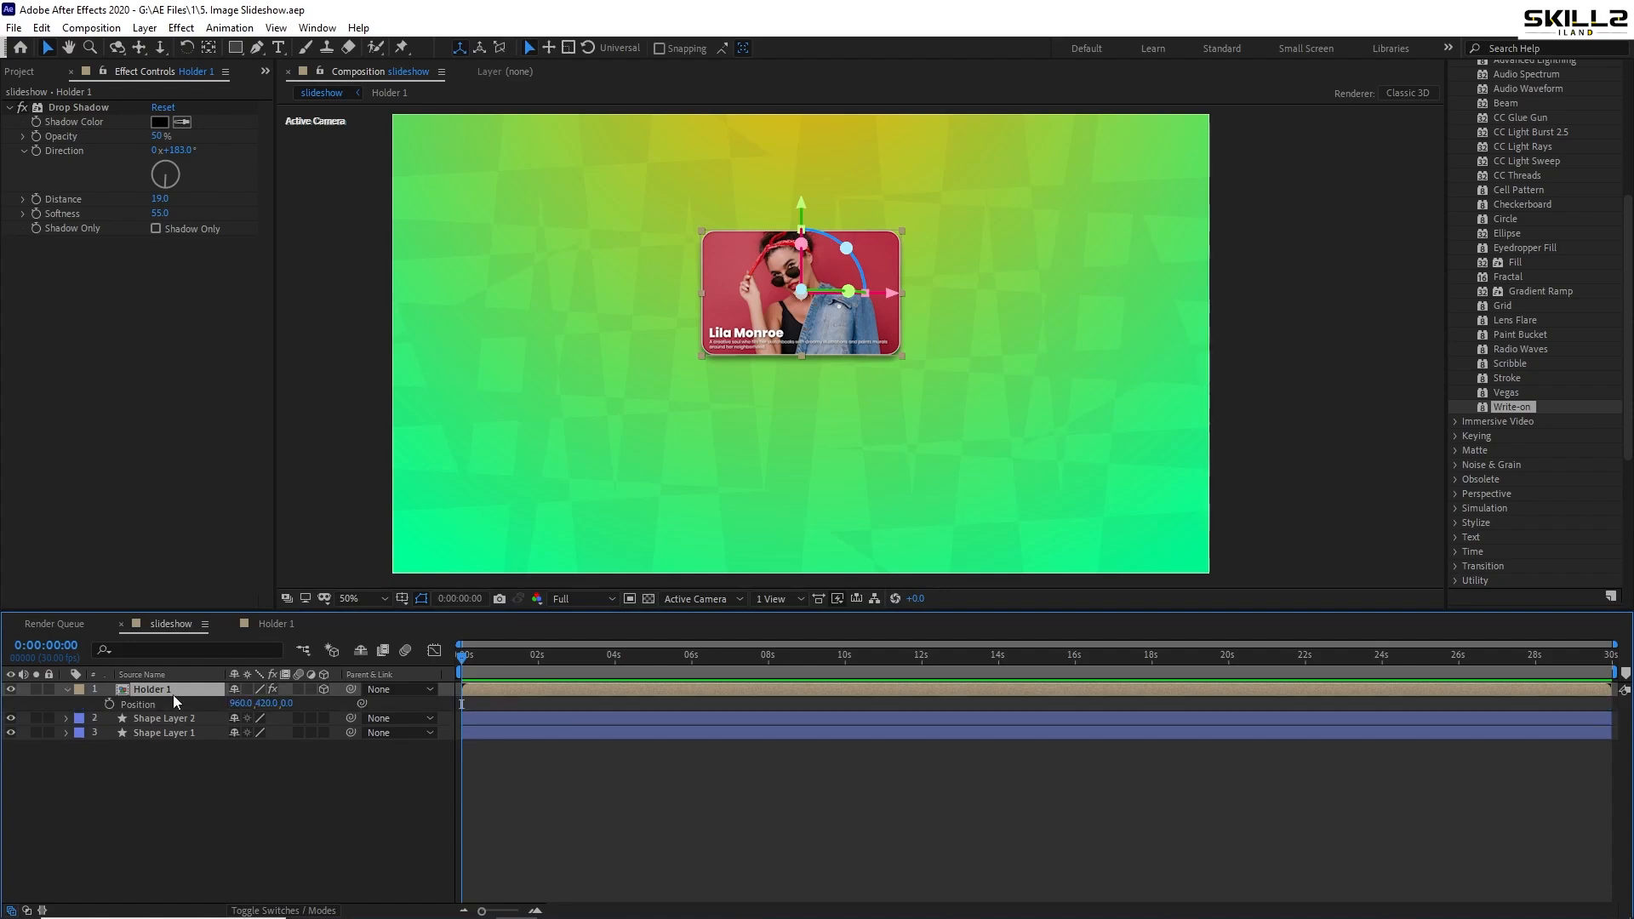
{"action": "key", "text": "p"}
{"action": "key", "text": "shift+r"}
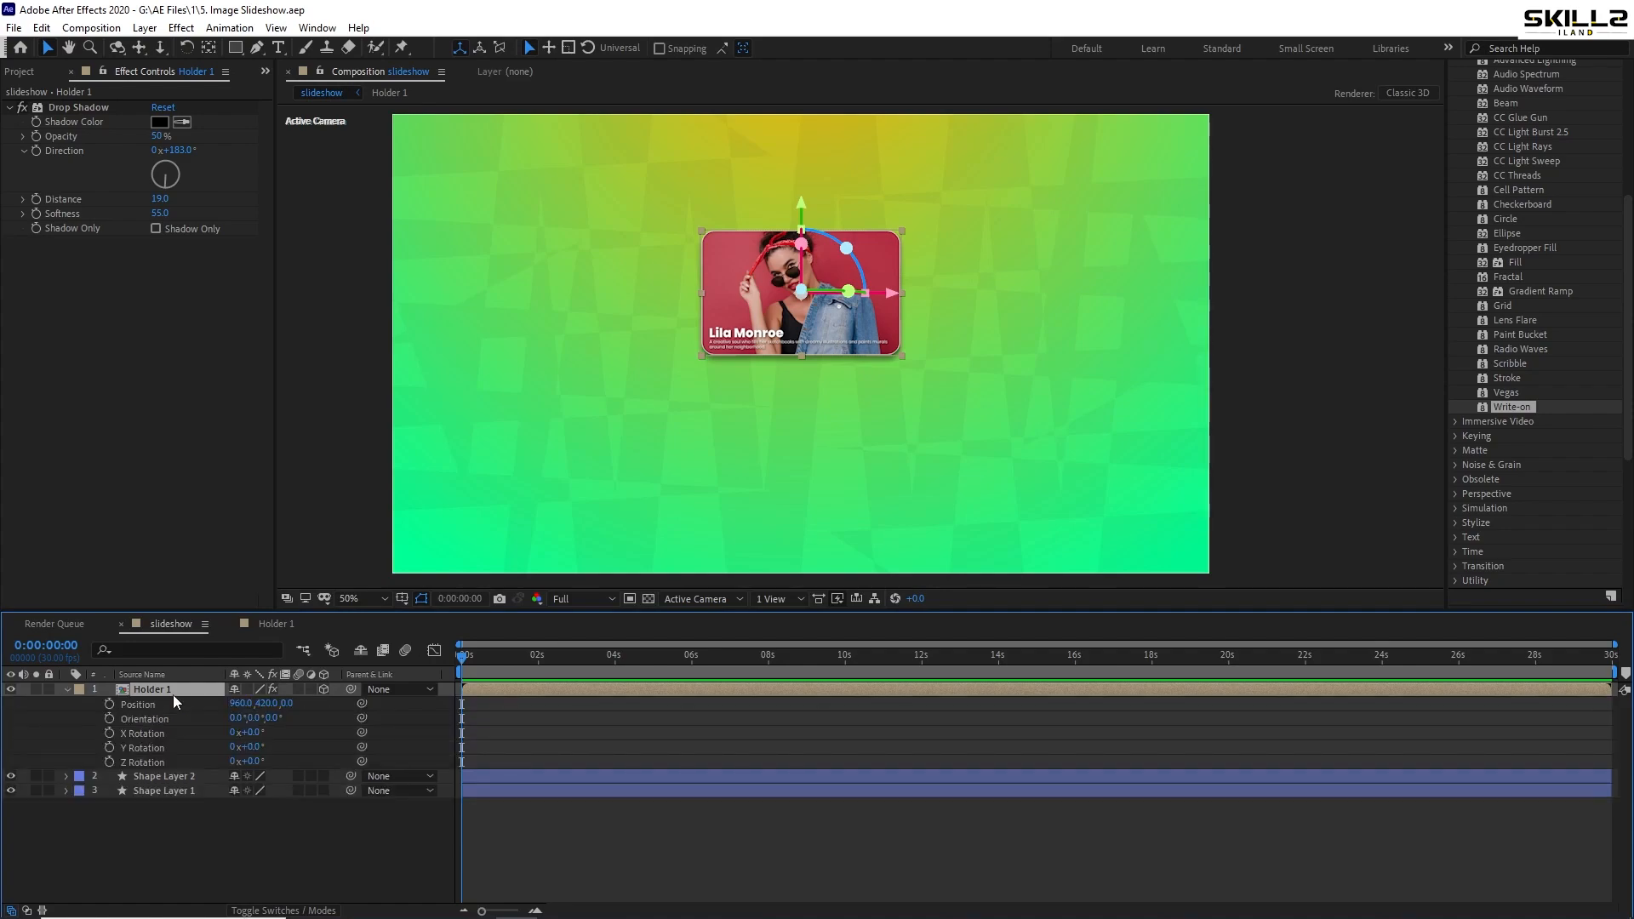
{"action": "left_click", "coordinate": [109, 703]}
{"action": "mouse_move", "coordinate": [249, 735]}
{"action": "left_mouse_down"}
{"action": "mouse_move", "coordinate": [303, 723]}
{"action": "mouse_move", "coordinate": [217, 745]}
{"action": "mouse_move", "coordinate": [230, 753]}
{"action": "left_mouse_up"}
{"action": "key", "text": "ctrl+z"}
{"action": "left_click", "coordinate": [109, 732]}
{"action": "left_click_drag", "start_coordinate": [481, 667], "coordinate": [502, 668]}
{"action": "key", "text": "equal"}
{"action": "key", "text": "equal"}
{"action": "left_click_drag", "start_coordinate": [620, 657], "coordinate": [616, 659]}
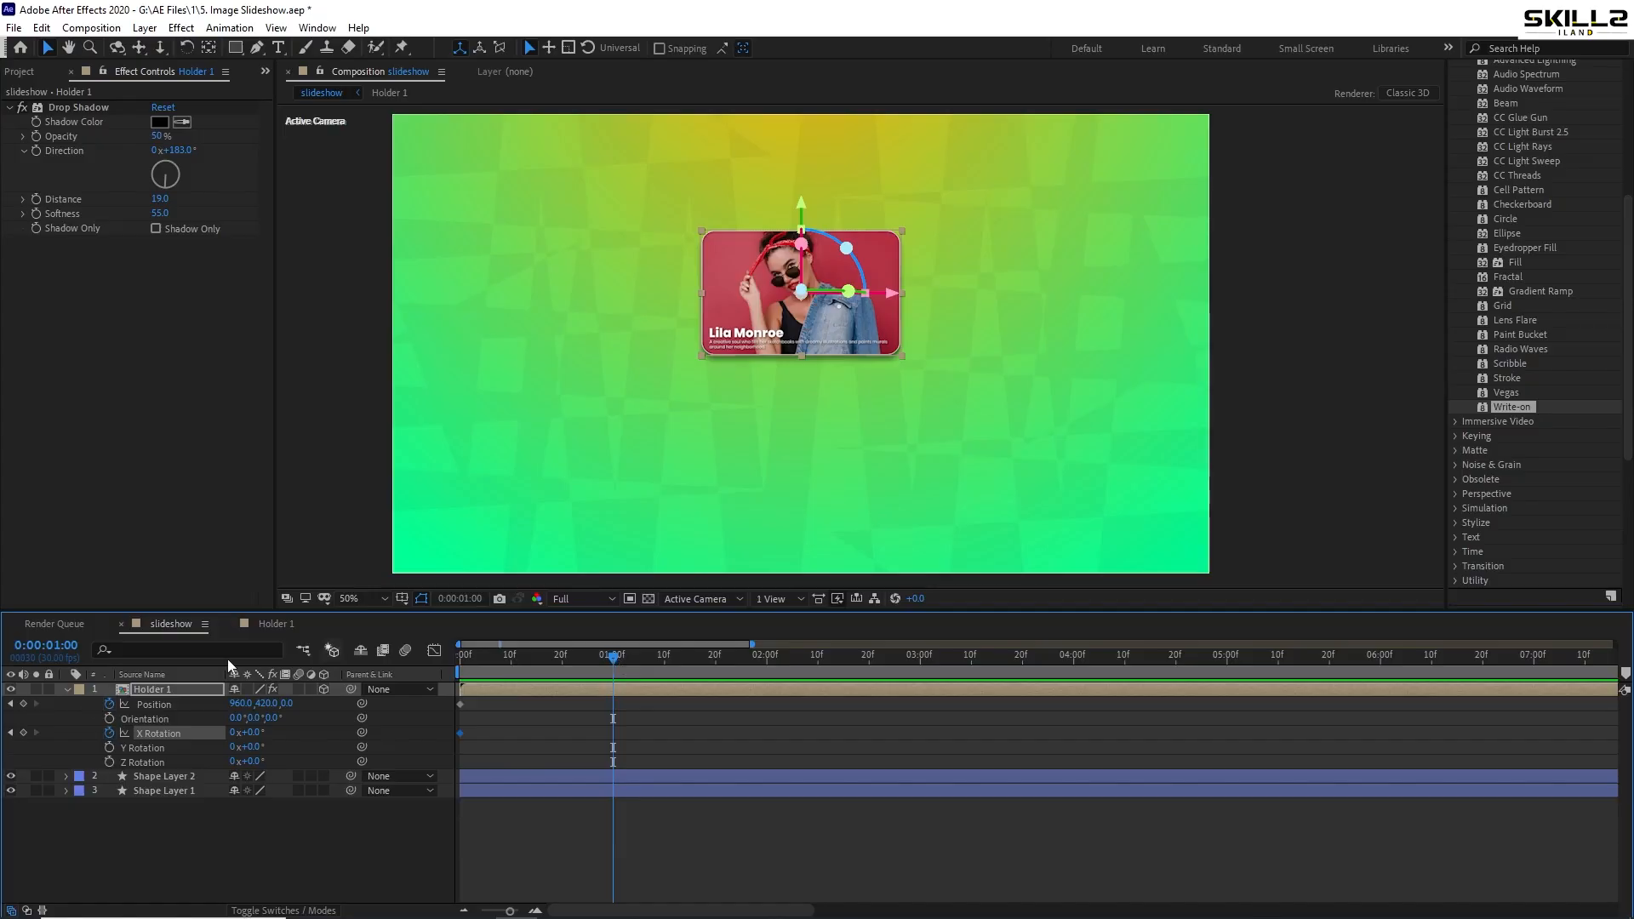
{"action": "left_click", "coordinate": [23, 704]}
{"action": "left_click", "coordinate": [23, 733]}
- Tilt the card back to -78° X Rotation on the first frame and preview
{"action": "key", "text": "Home"}
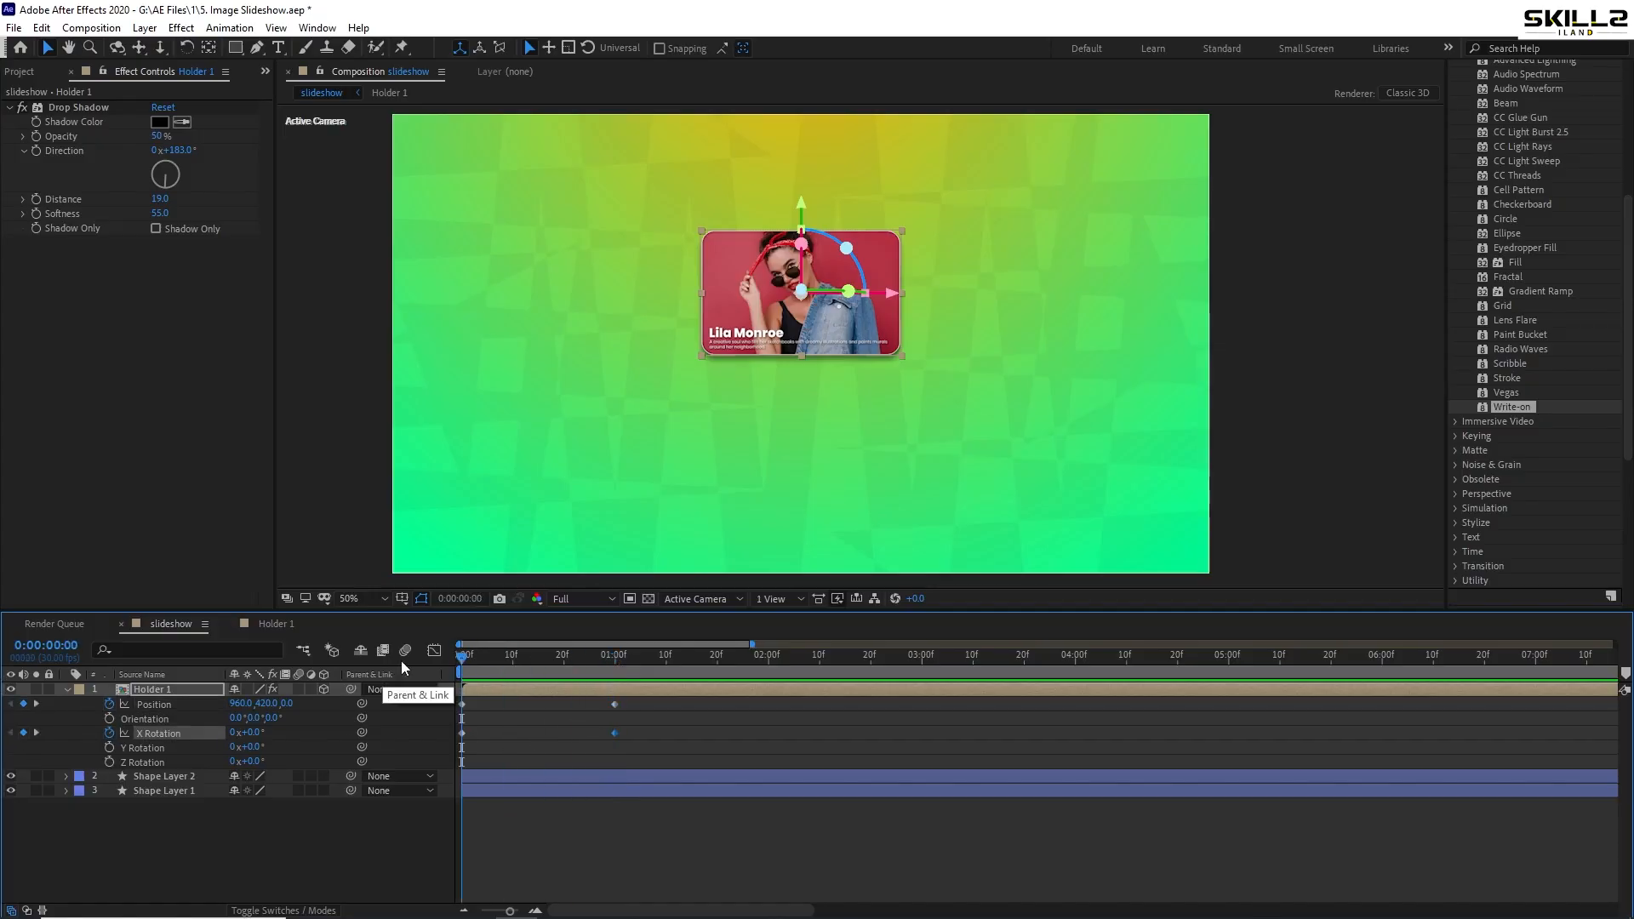
{"action": "left_click_drag", "start_coordinate": [248, 733], "coordinate": [200, 745]}
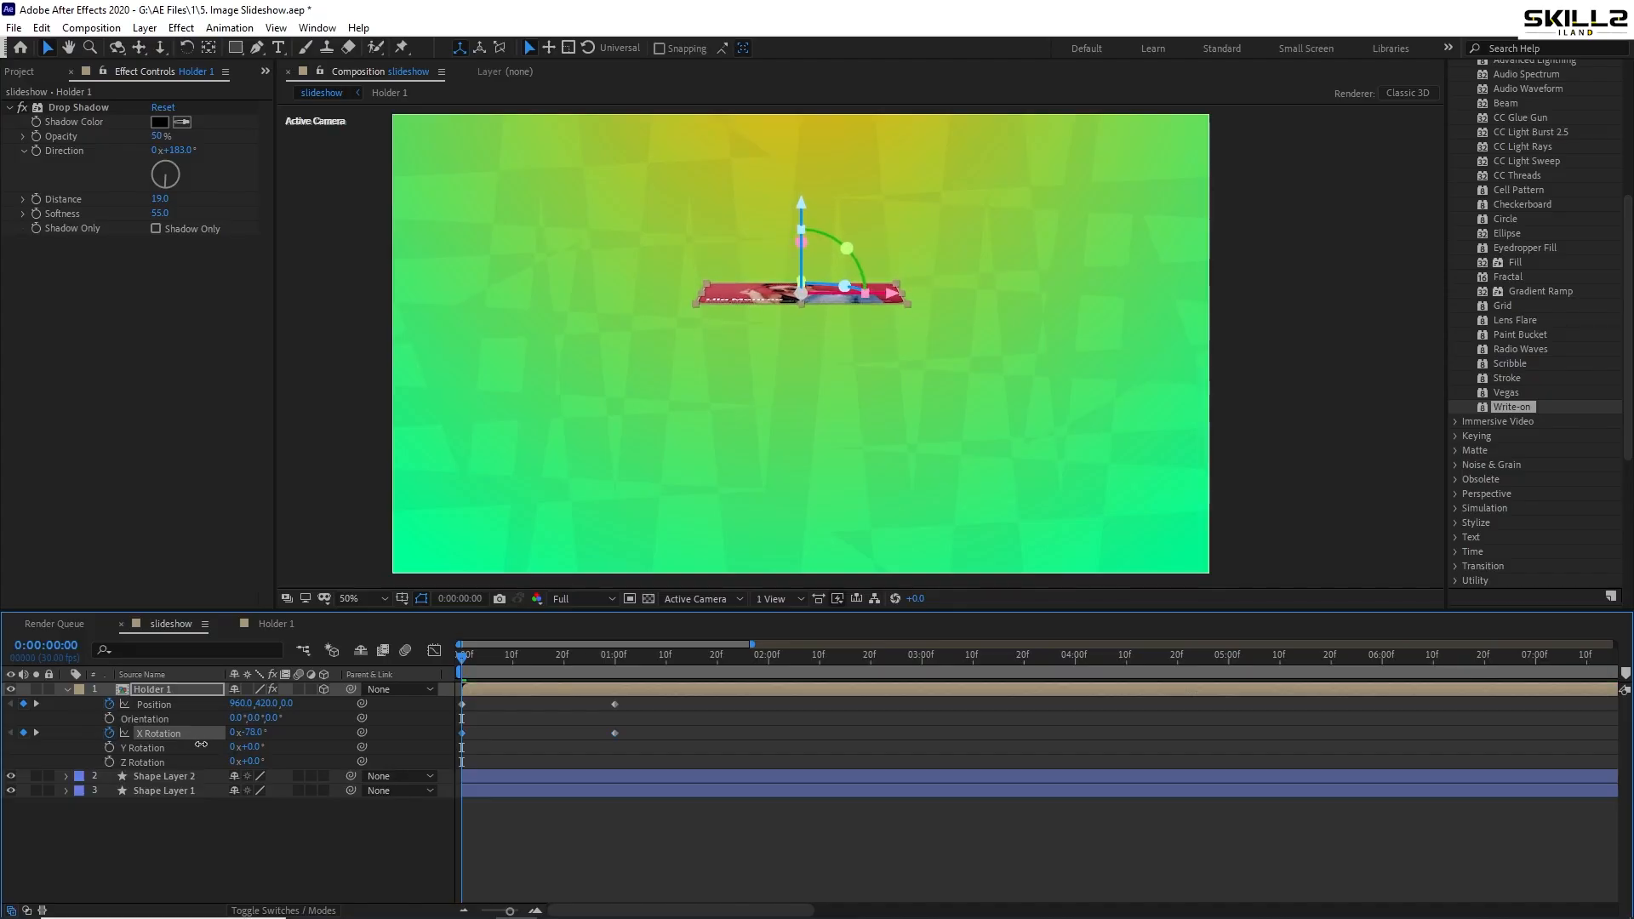
{"action": "key", "text": "space"}
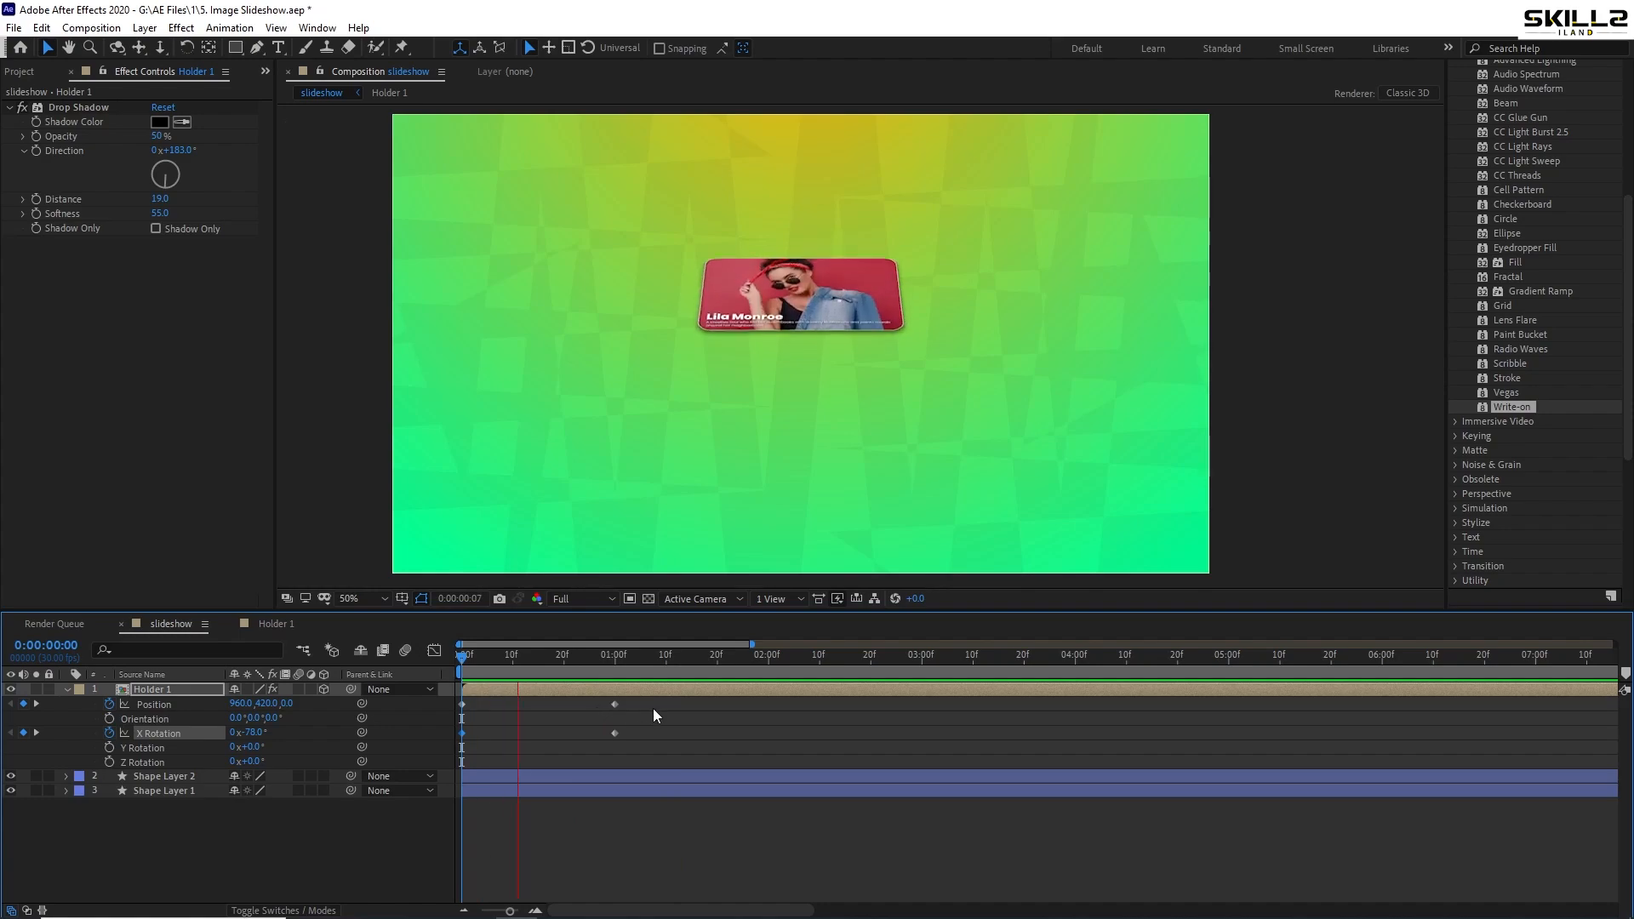
- Adjust the card's Position depth toward the camera, save, and preview the flip
{"action": "left_click_drag", "start_coordinate": [628, 669], "coordinate": [344, 674]}
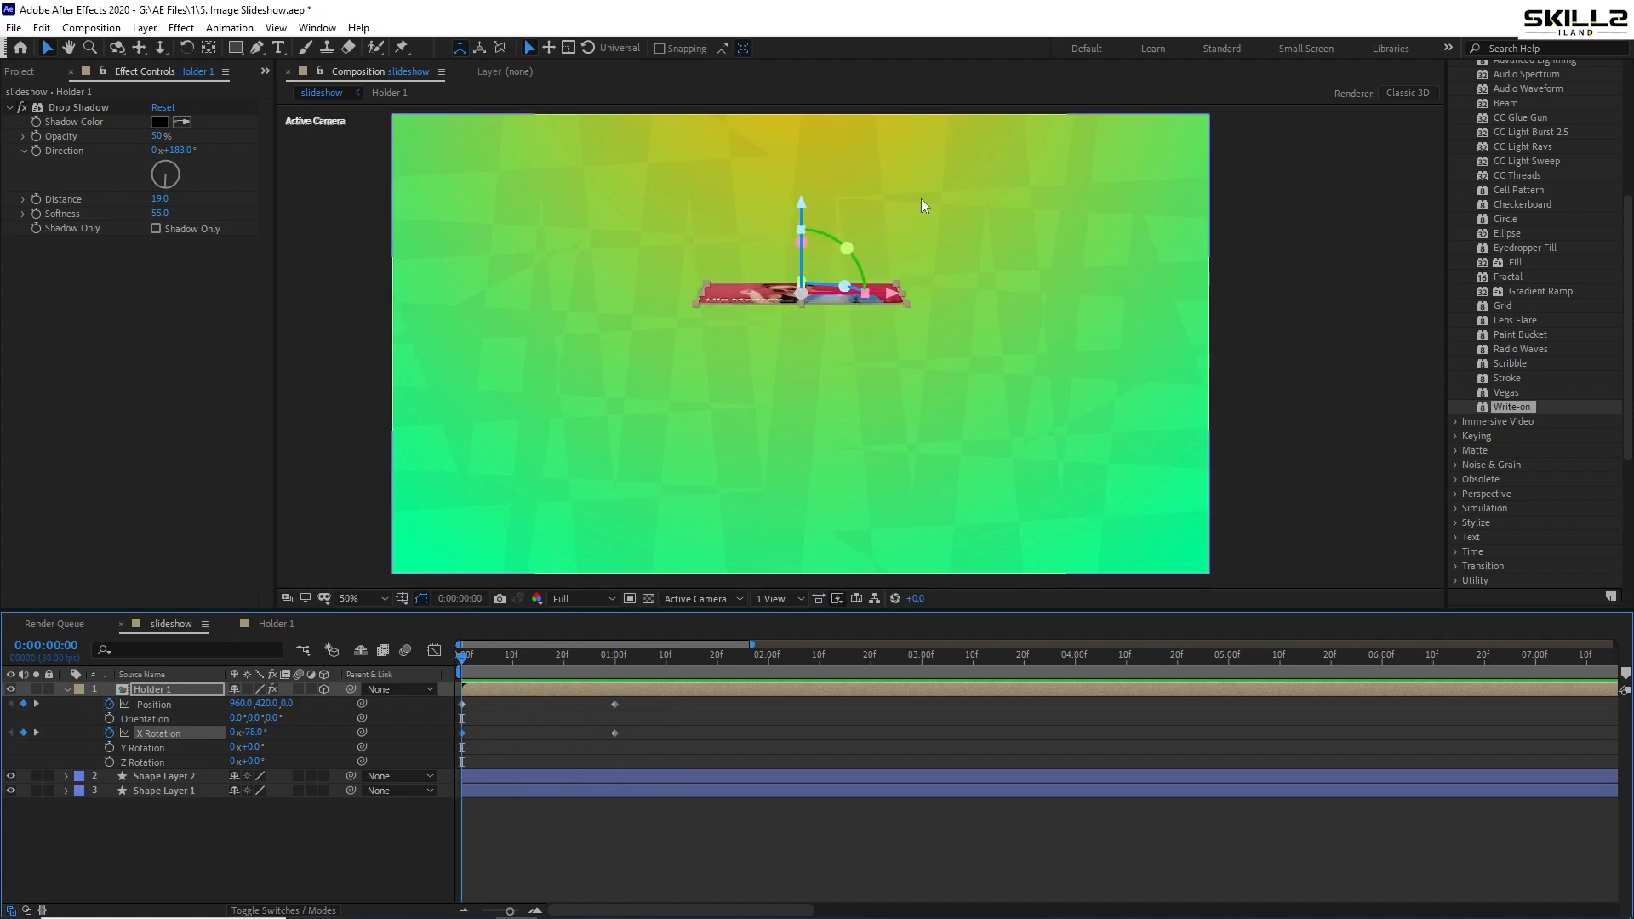
{"action": "left_click_drag", "start_coordinate": [800, 243], "coordinate": [801, 195]}
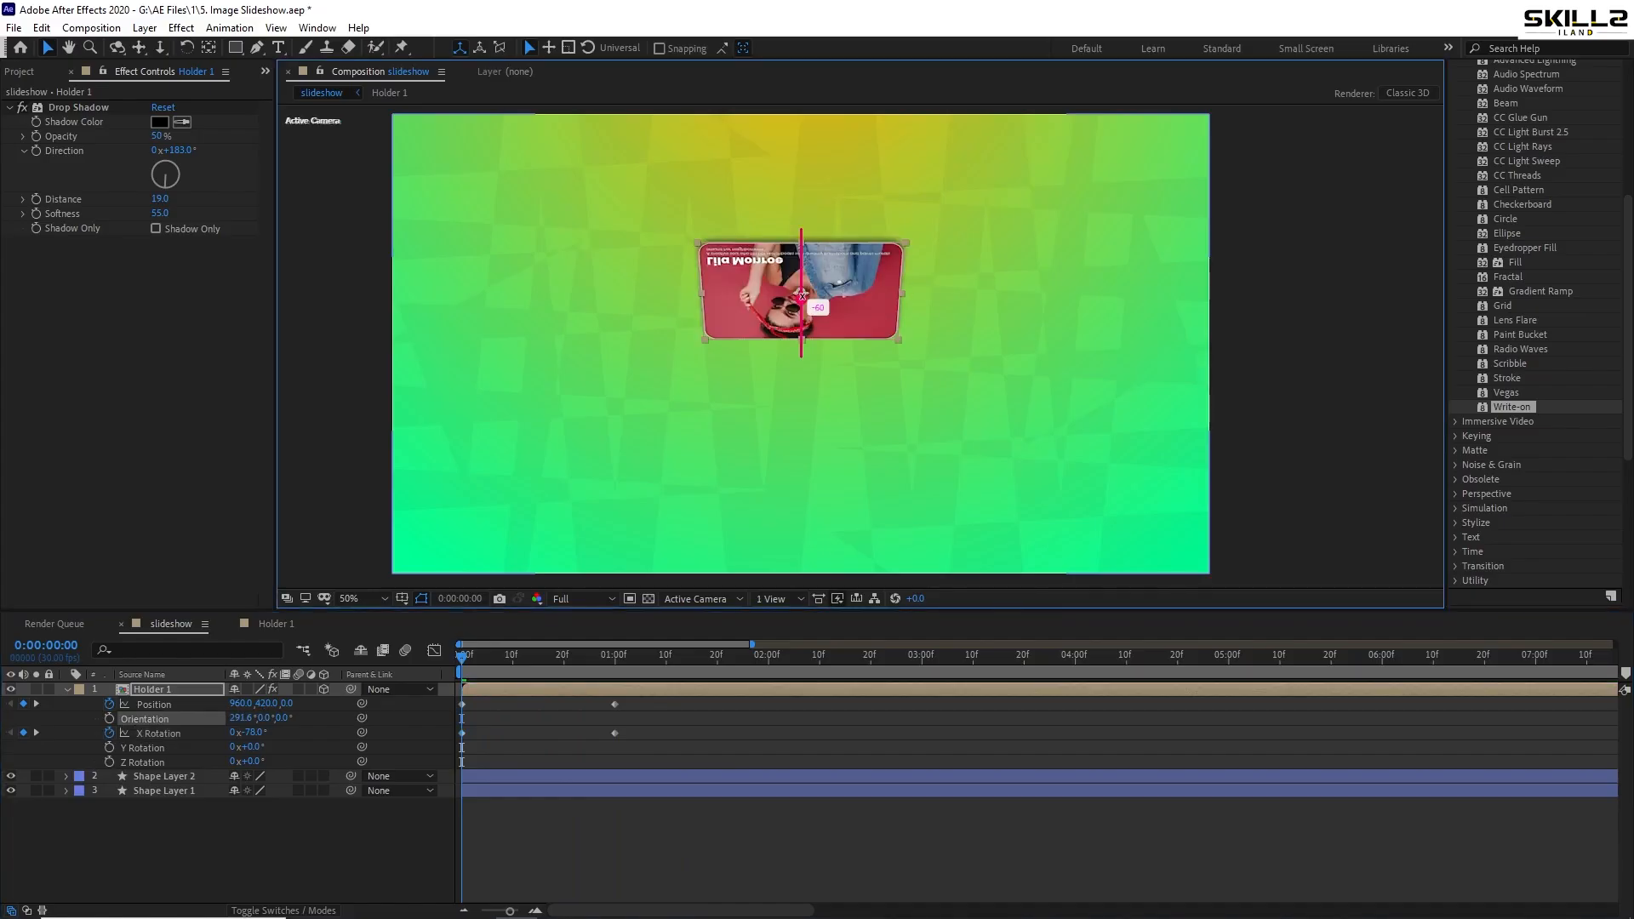
{"action": "key", "text": "ctrl+z"}
{"action": "left_click", "coordinate": [168, 706]}
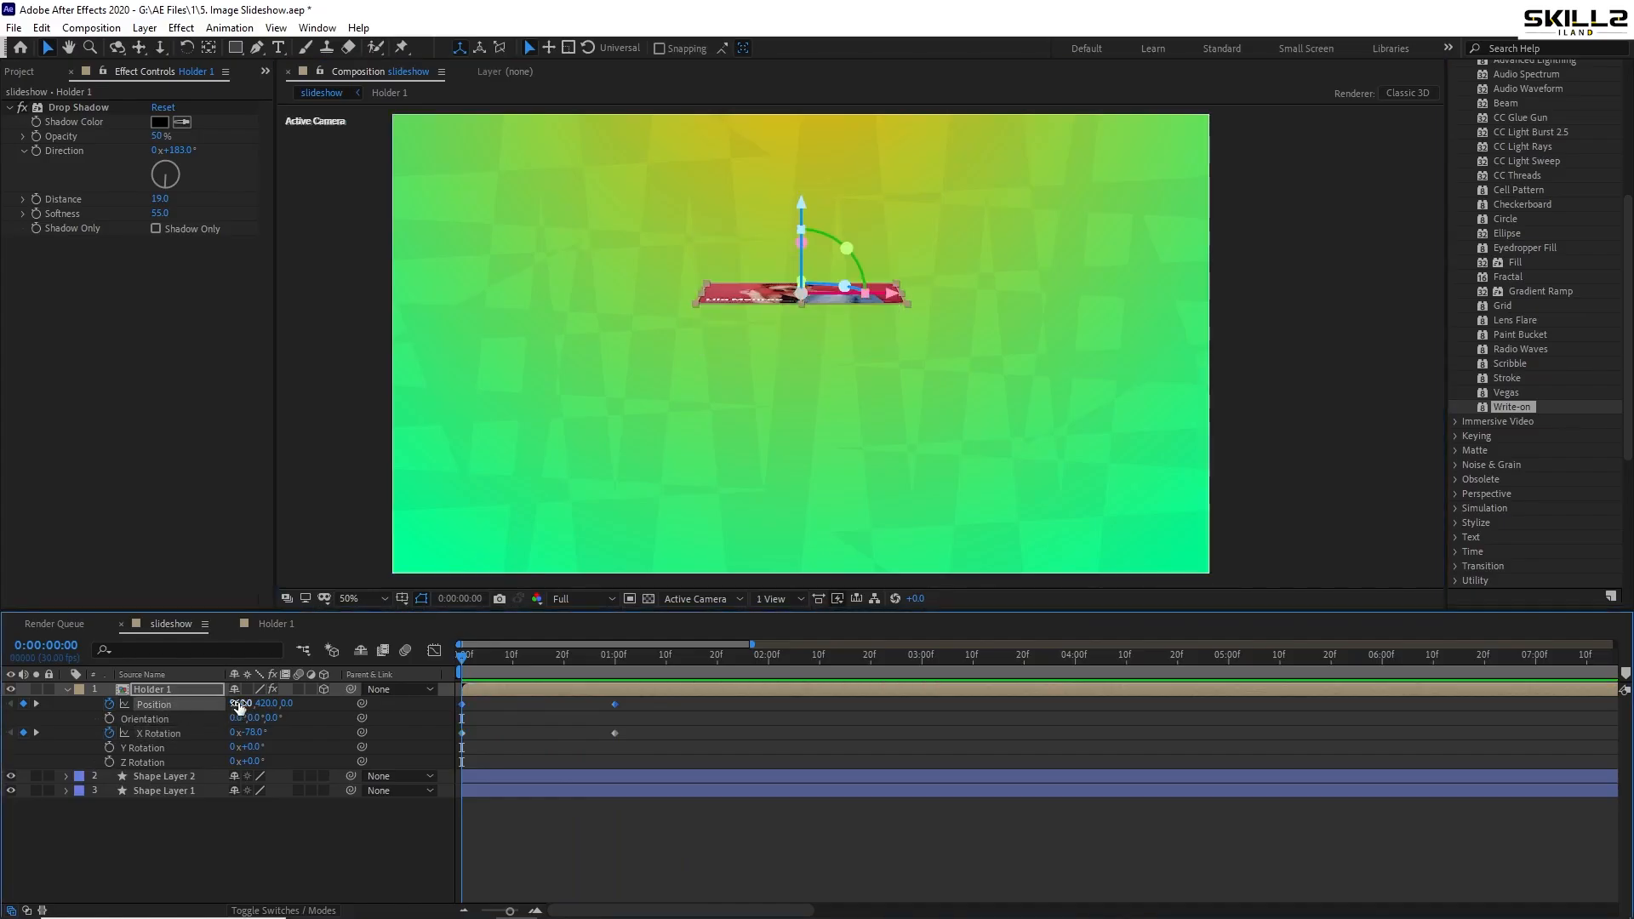
{"action": "left_click_drag", "start_coordinate": [281, 704], "coordinate": [457, 700]}
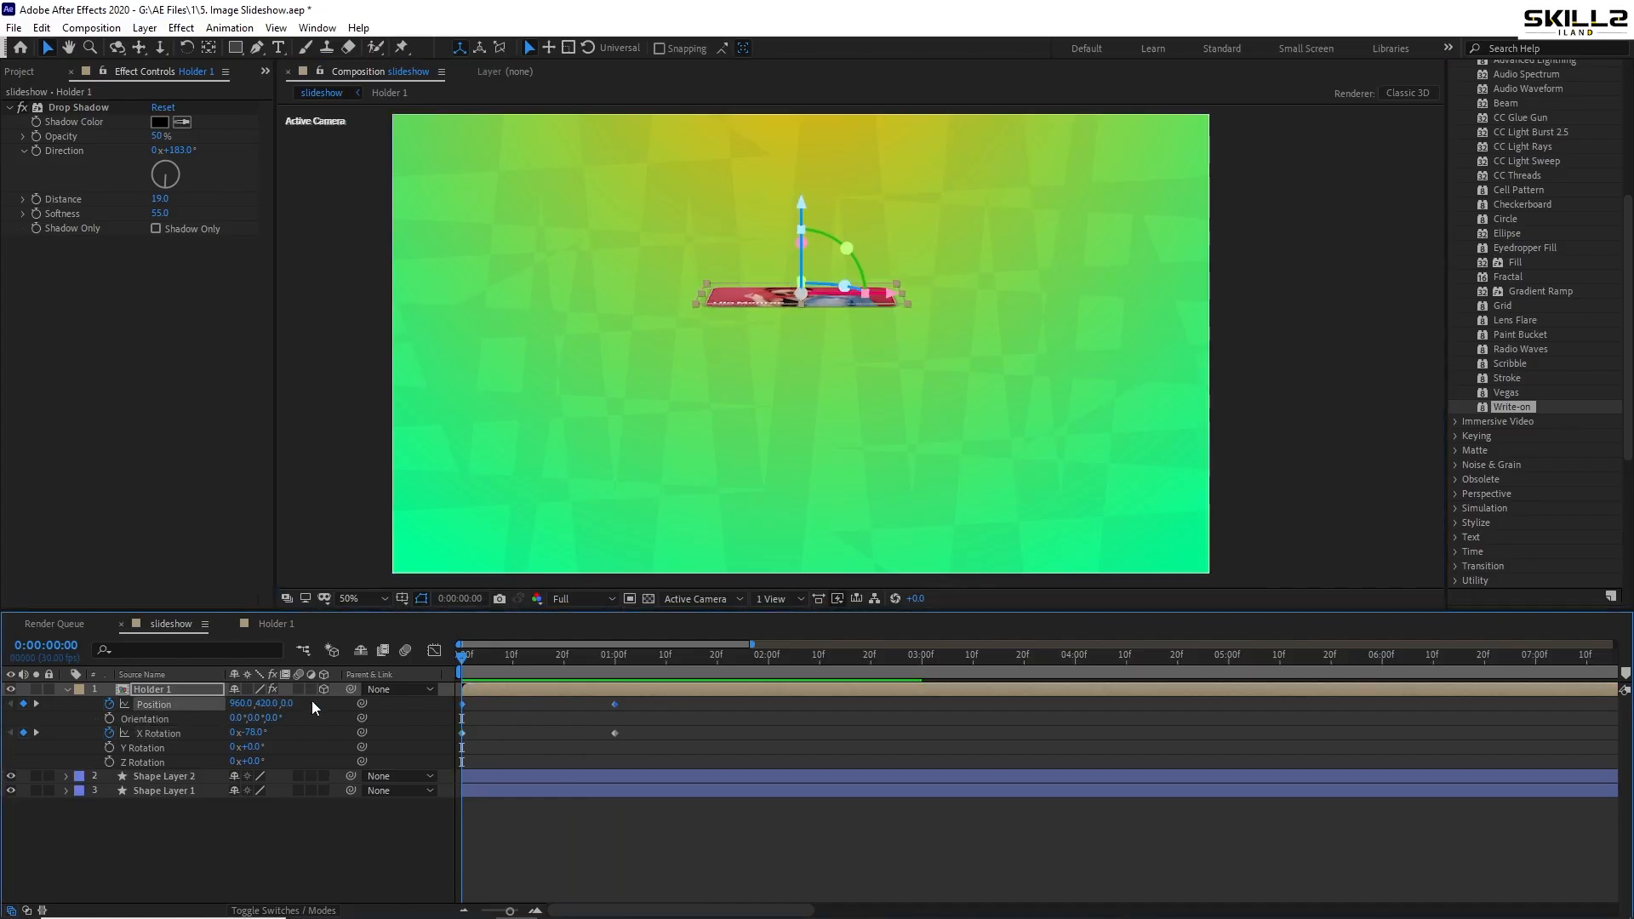
{"action": "key", "text": "ctrl+z"}
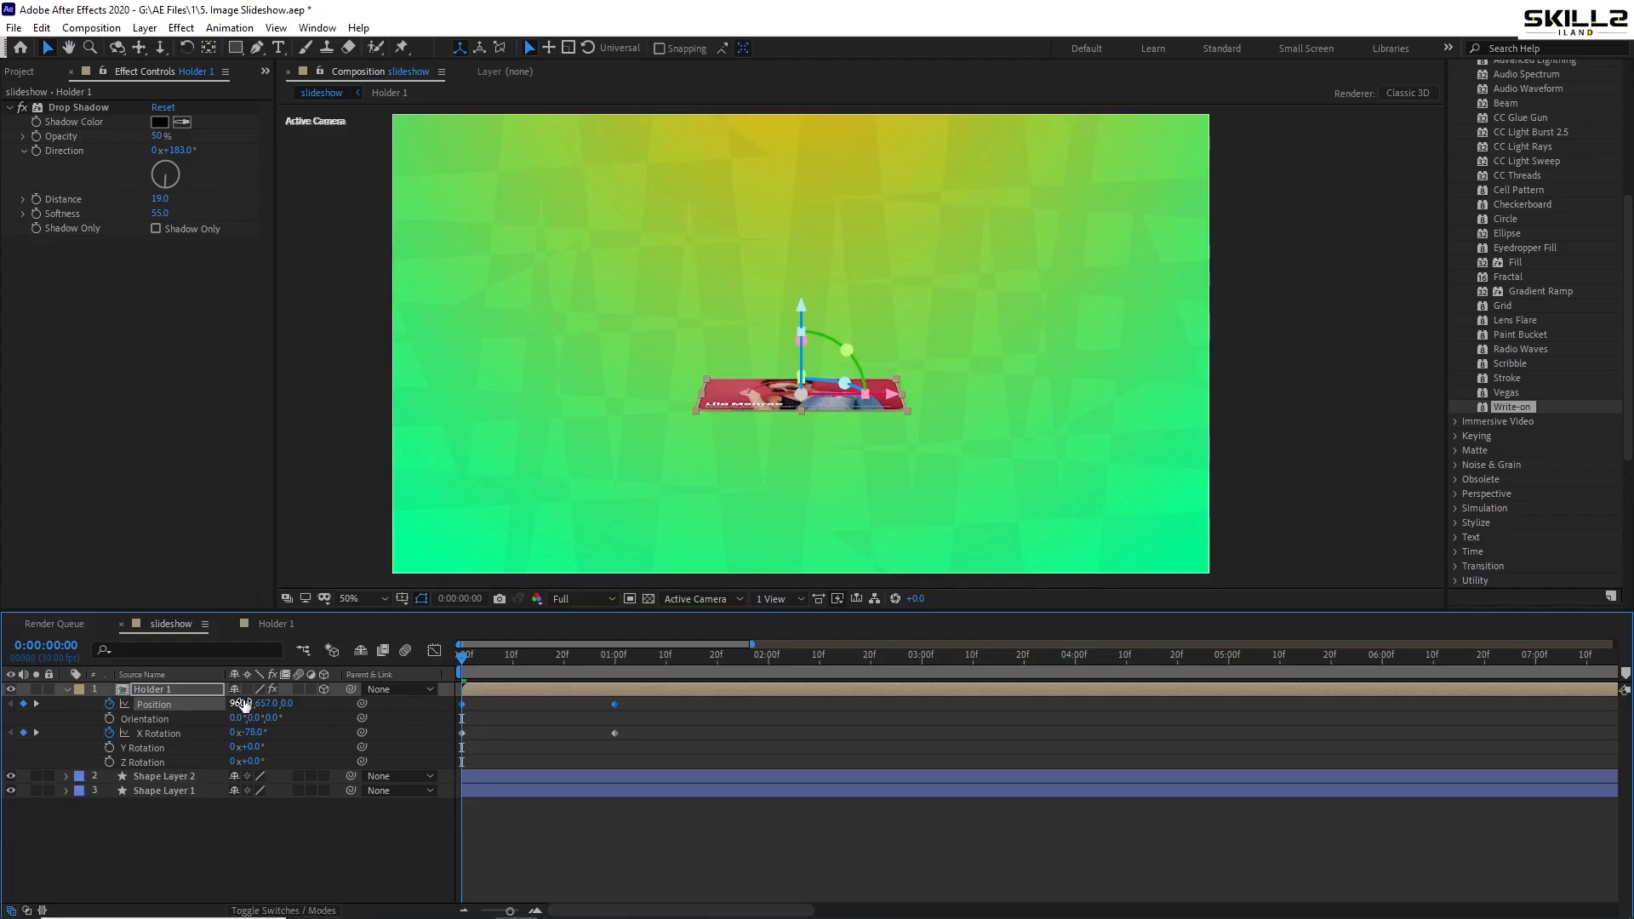
{"action": "key", "text": "ctrl+z"}
{"action": "left_click_drag", "start_coordinate": [286, 704], "coordinate": [624, 701]}
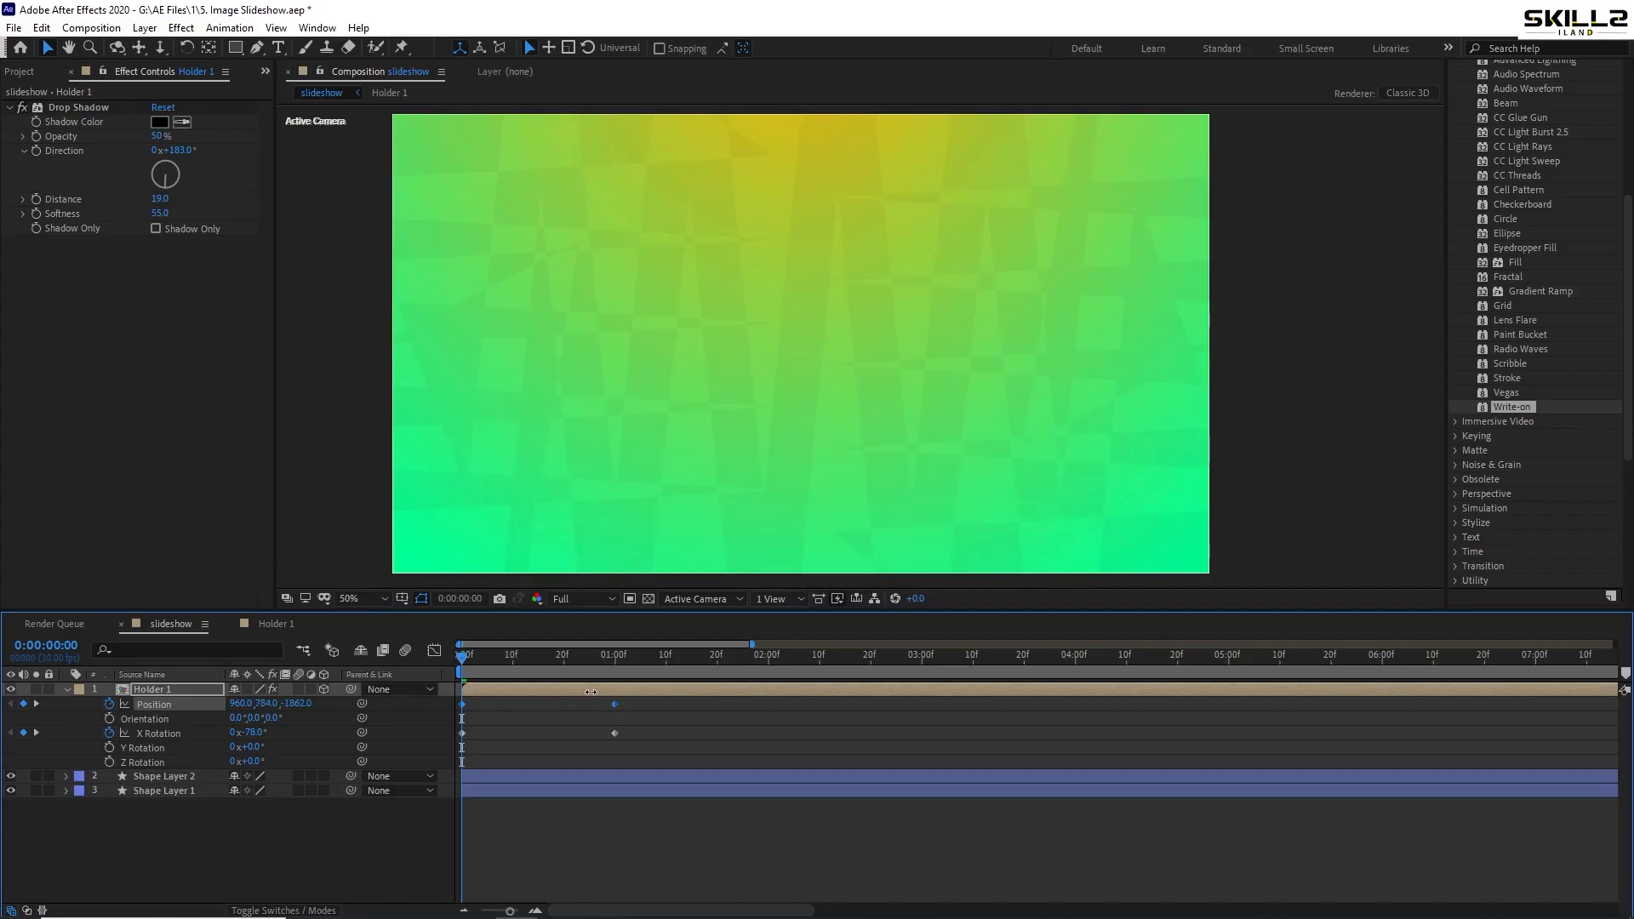
{"action": "key", "text": "ctrl+s"}
{"action": "key", "text": "space"}
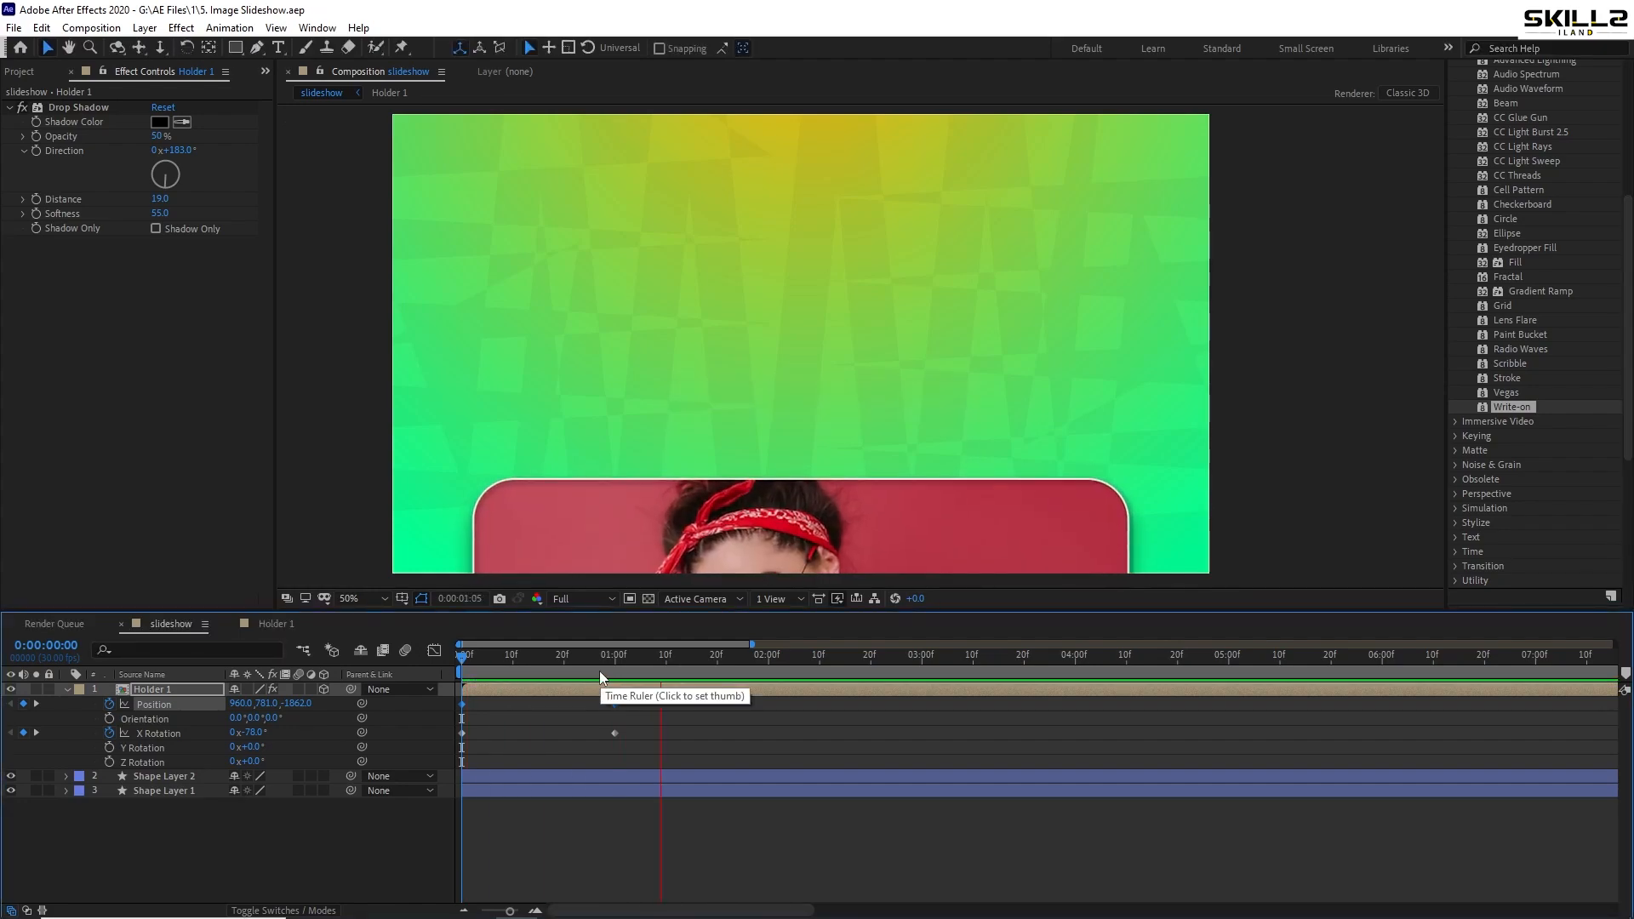
- At the one-second keyframe, scrub the card's Y position down and back up
{"action": "left_click", "coordinate": [616, 671]}
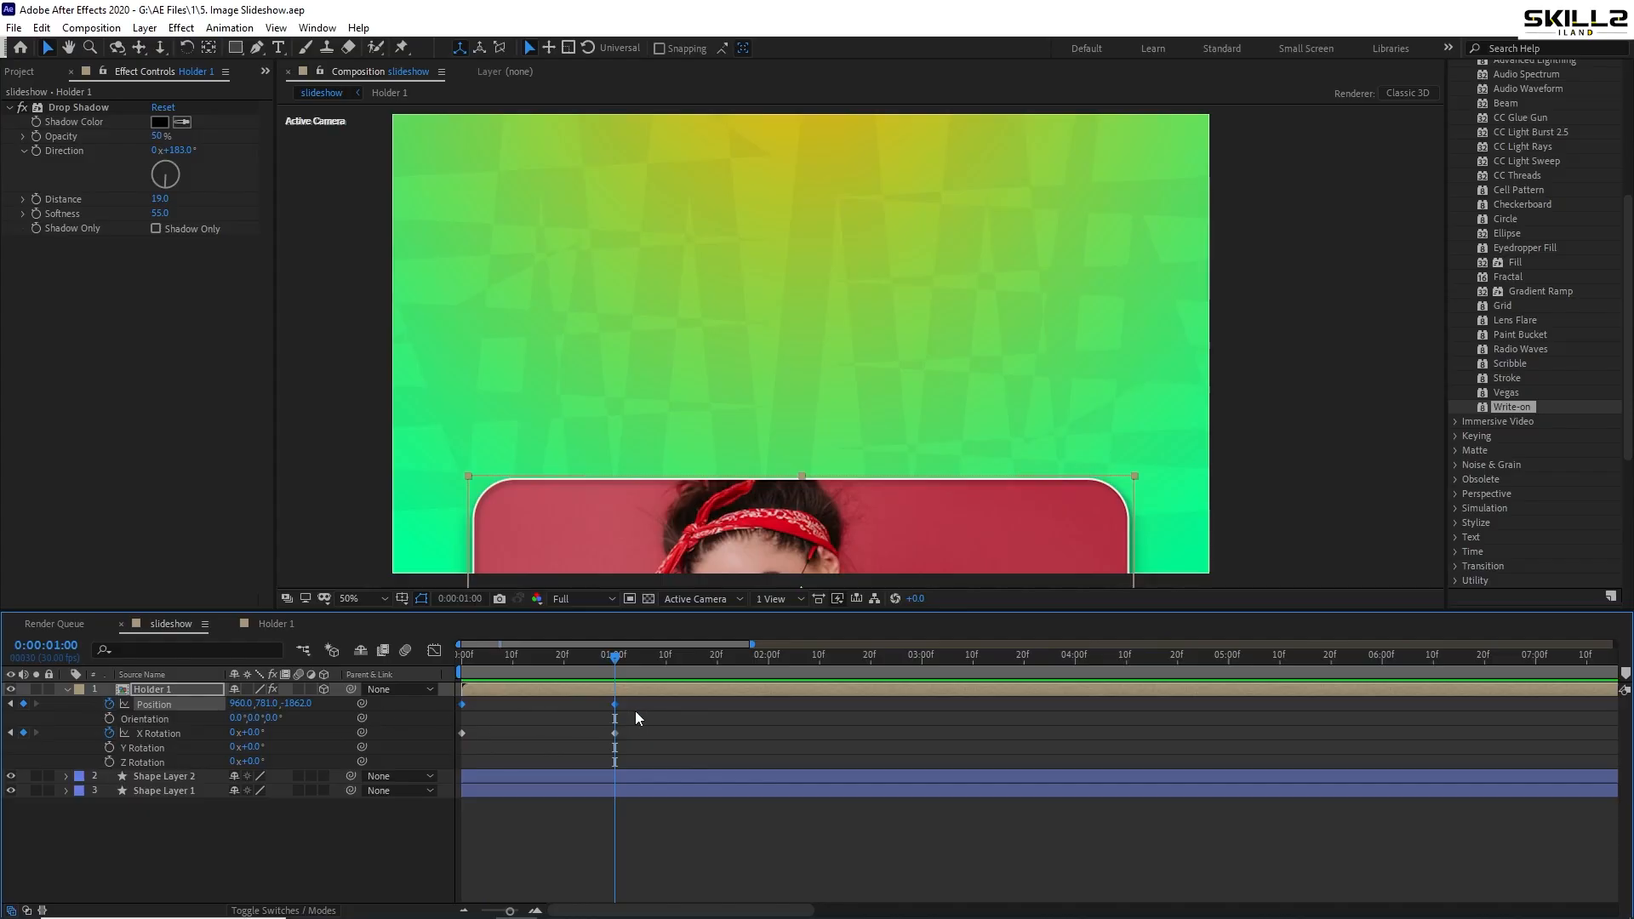
{"action": "left_click", "coordinate": [636, 696]}
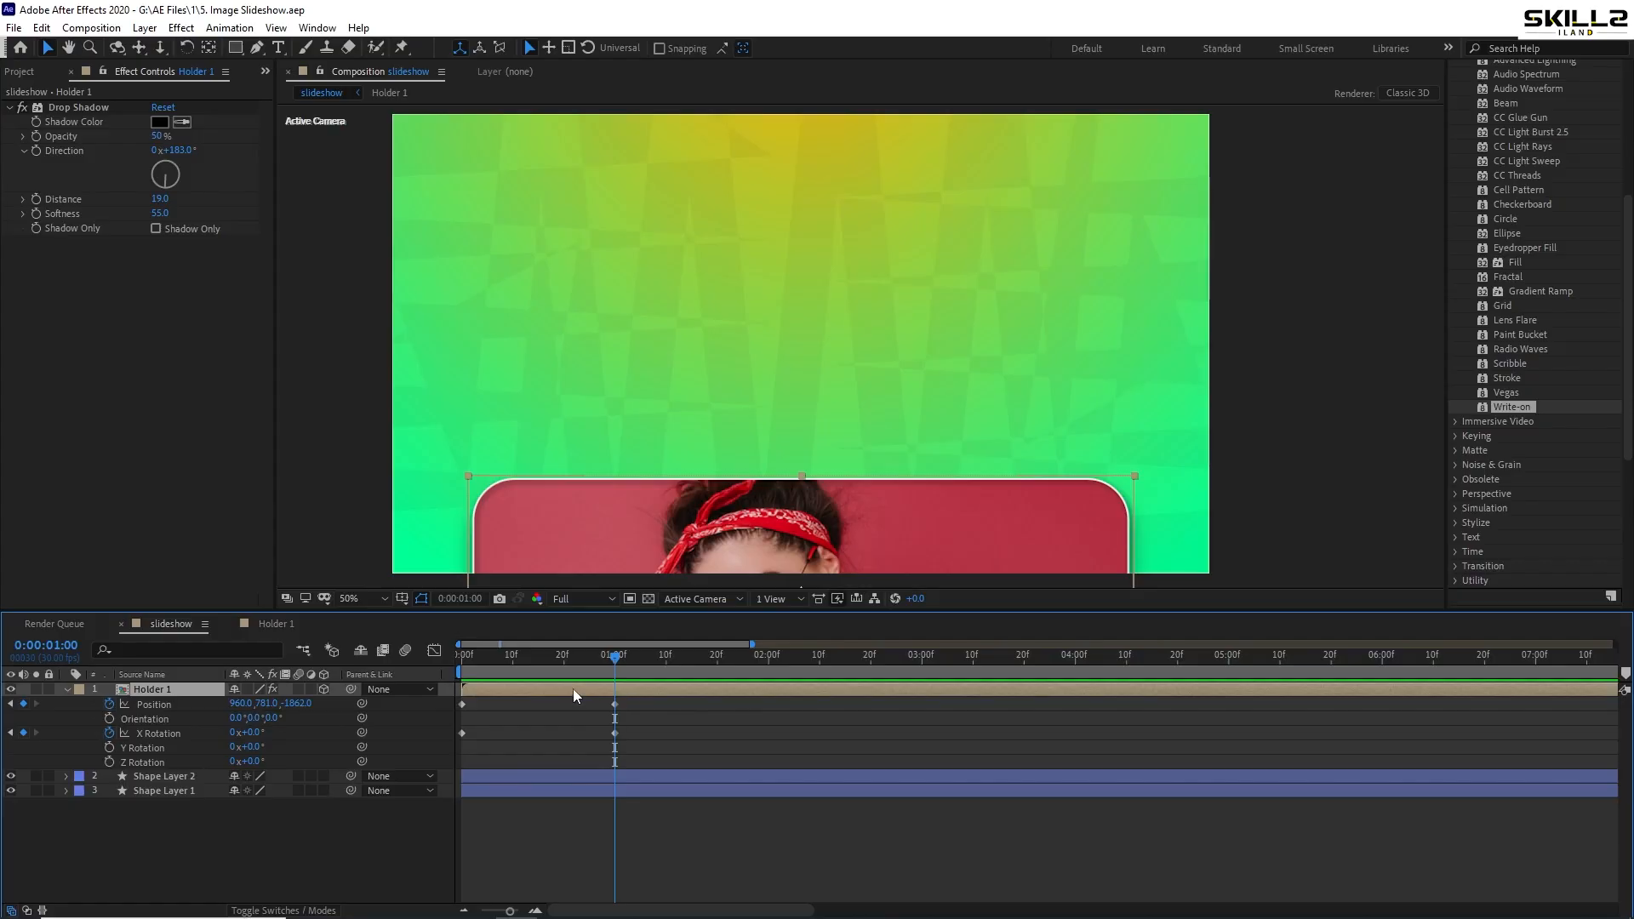
{"action": "key", "text": "Home"}
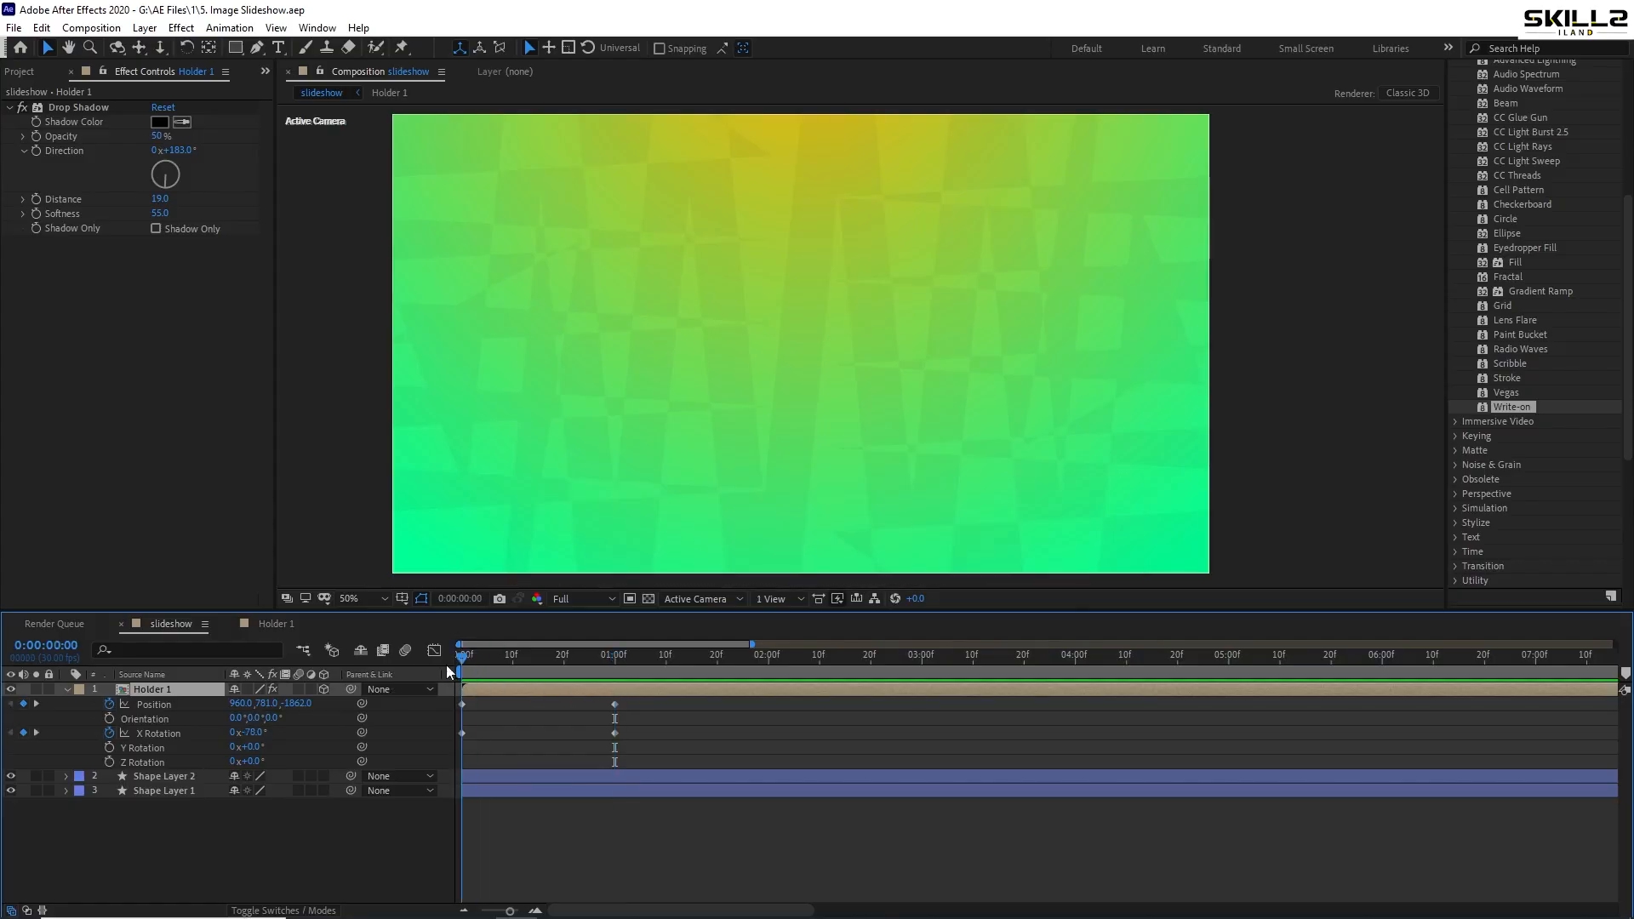
{"action": "left_click_drag", "start_coordinate": [461, 657], "coordinate": [619, 666]}
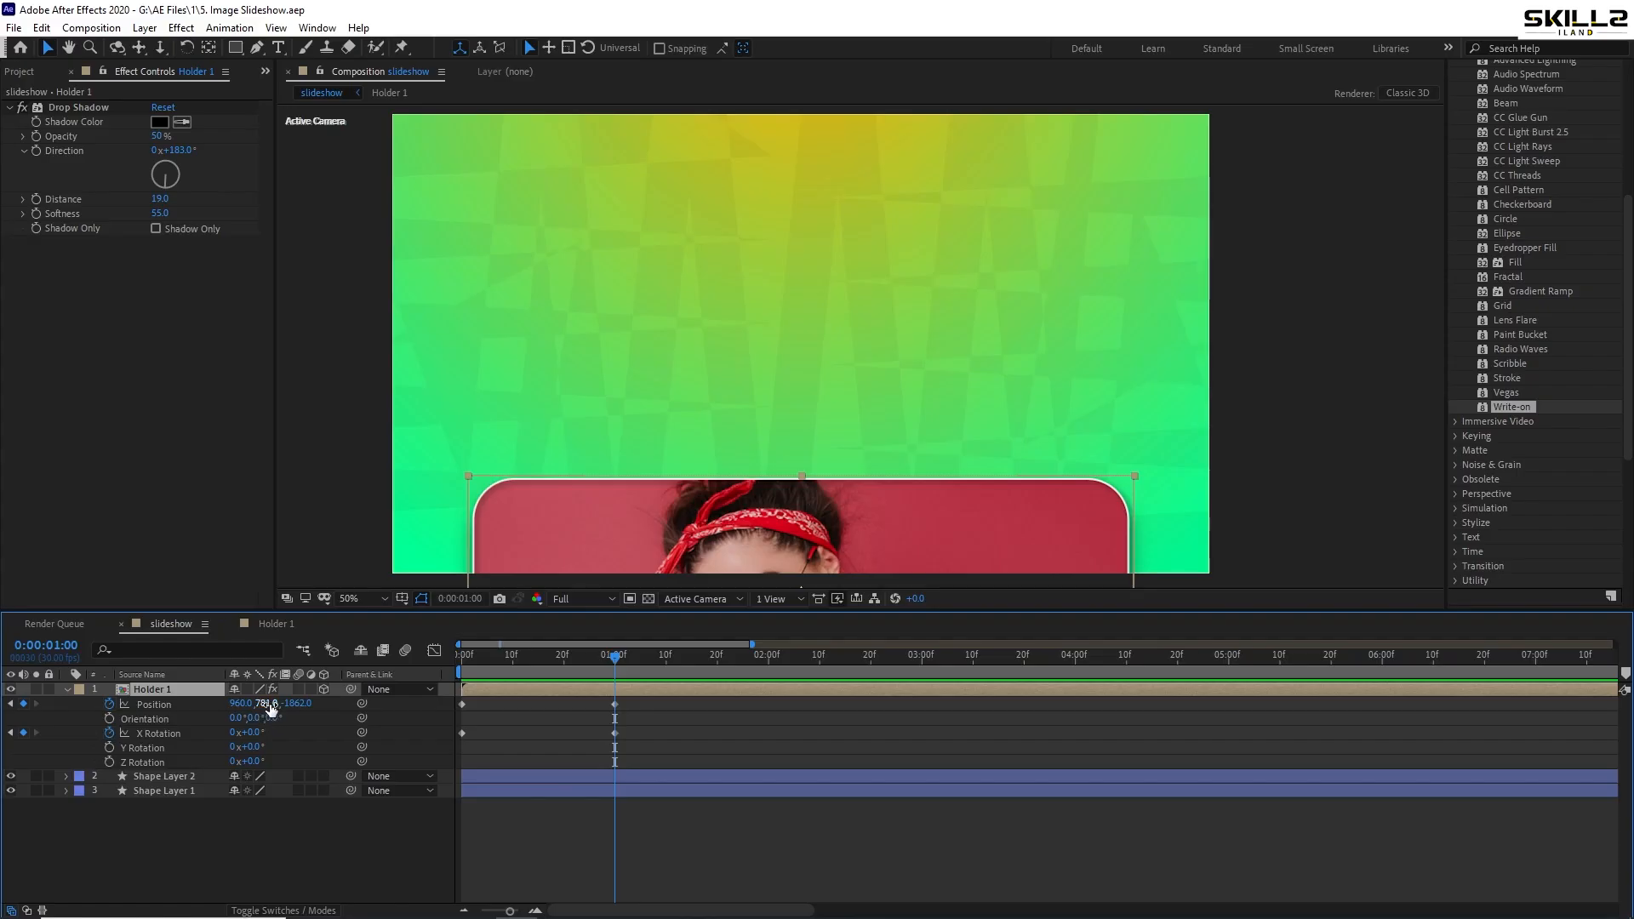
{"action": "left_click_drag", "start_coordinate": [271, 706], "coordinate": [14, 780]}
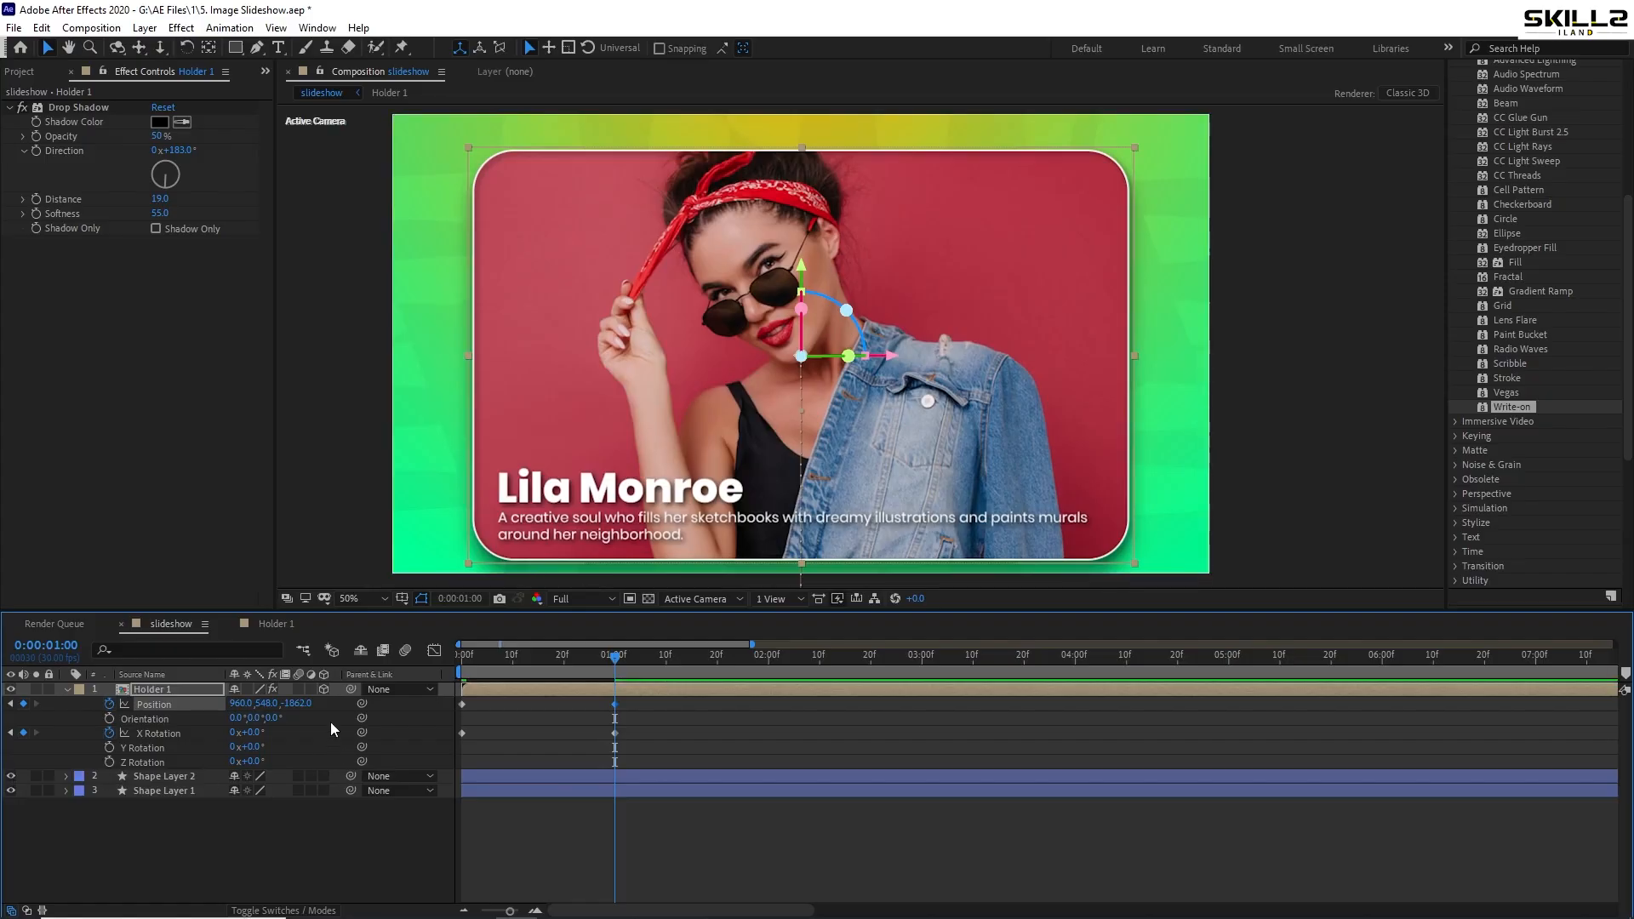
{"action": "left_click_drag", "start_coordinate": [259, 703], "coordinate": [192, 702]}
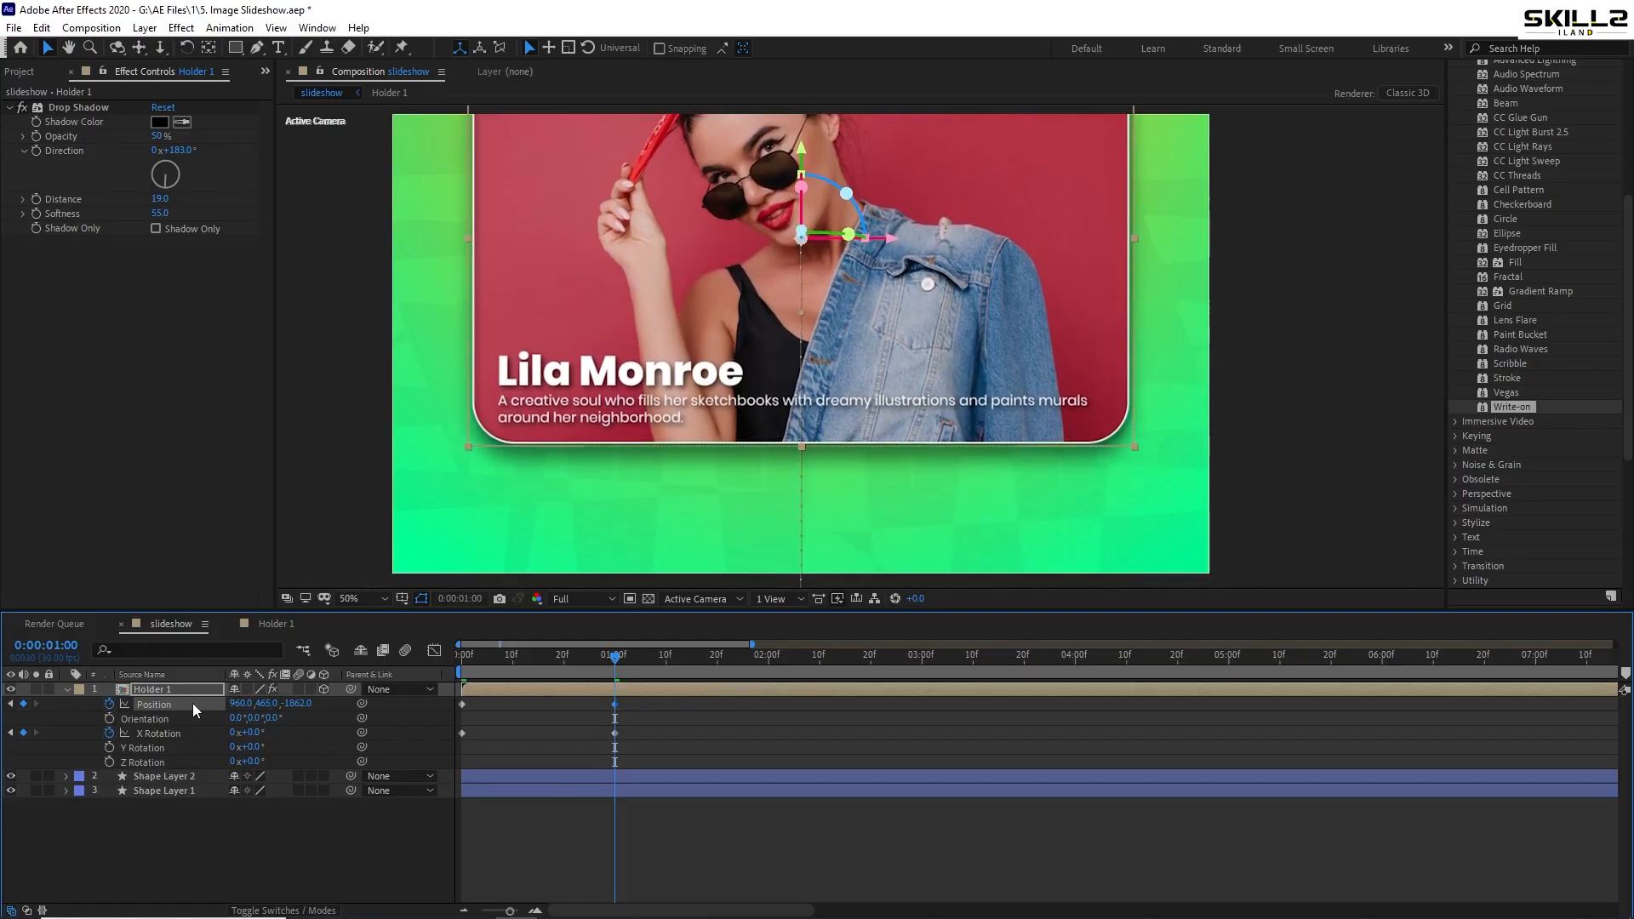
{"action": "left_click_drag", "start_coordinate": [298, 702], "coordinate": [293, 702]}
- Set the card's depth to 0 and Y to 322, then preview it flipping in
{"action": "left_click", "coordinate": [304, 700]}
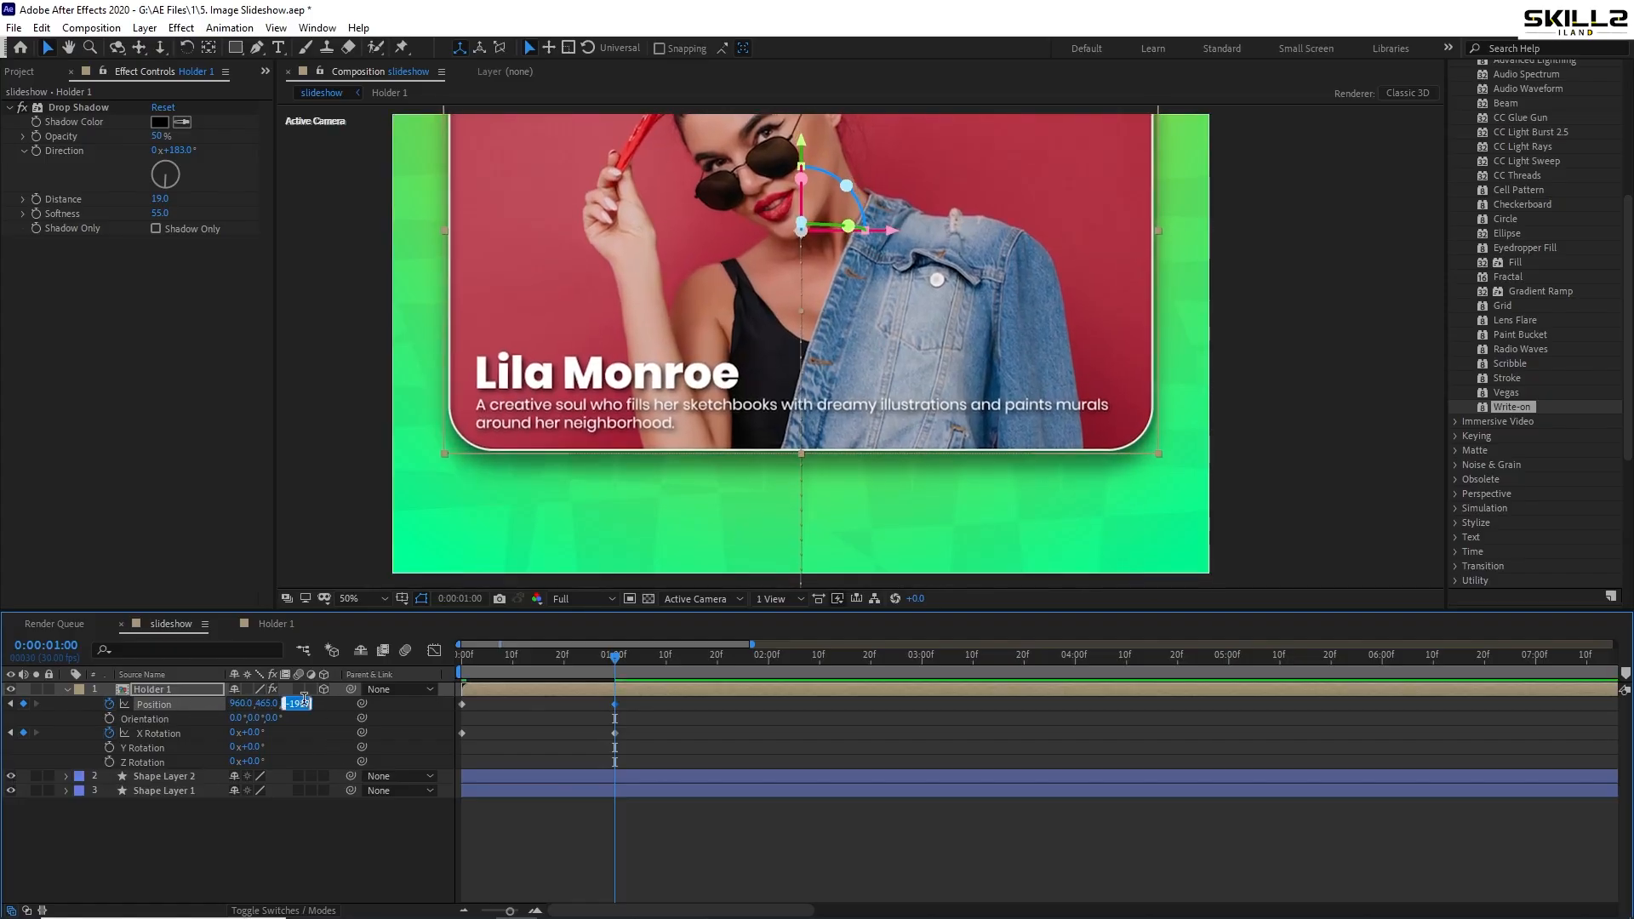
{"action": "type", "text": "0"}
{"action": "key", "text": "Return"}
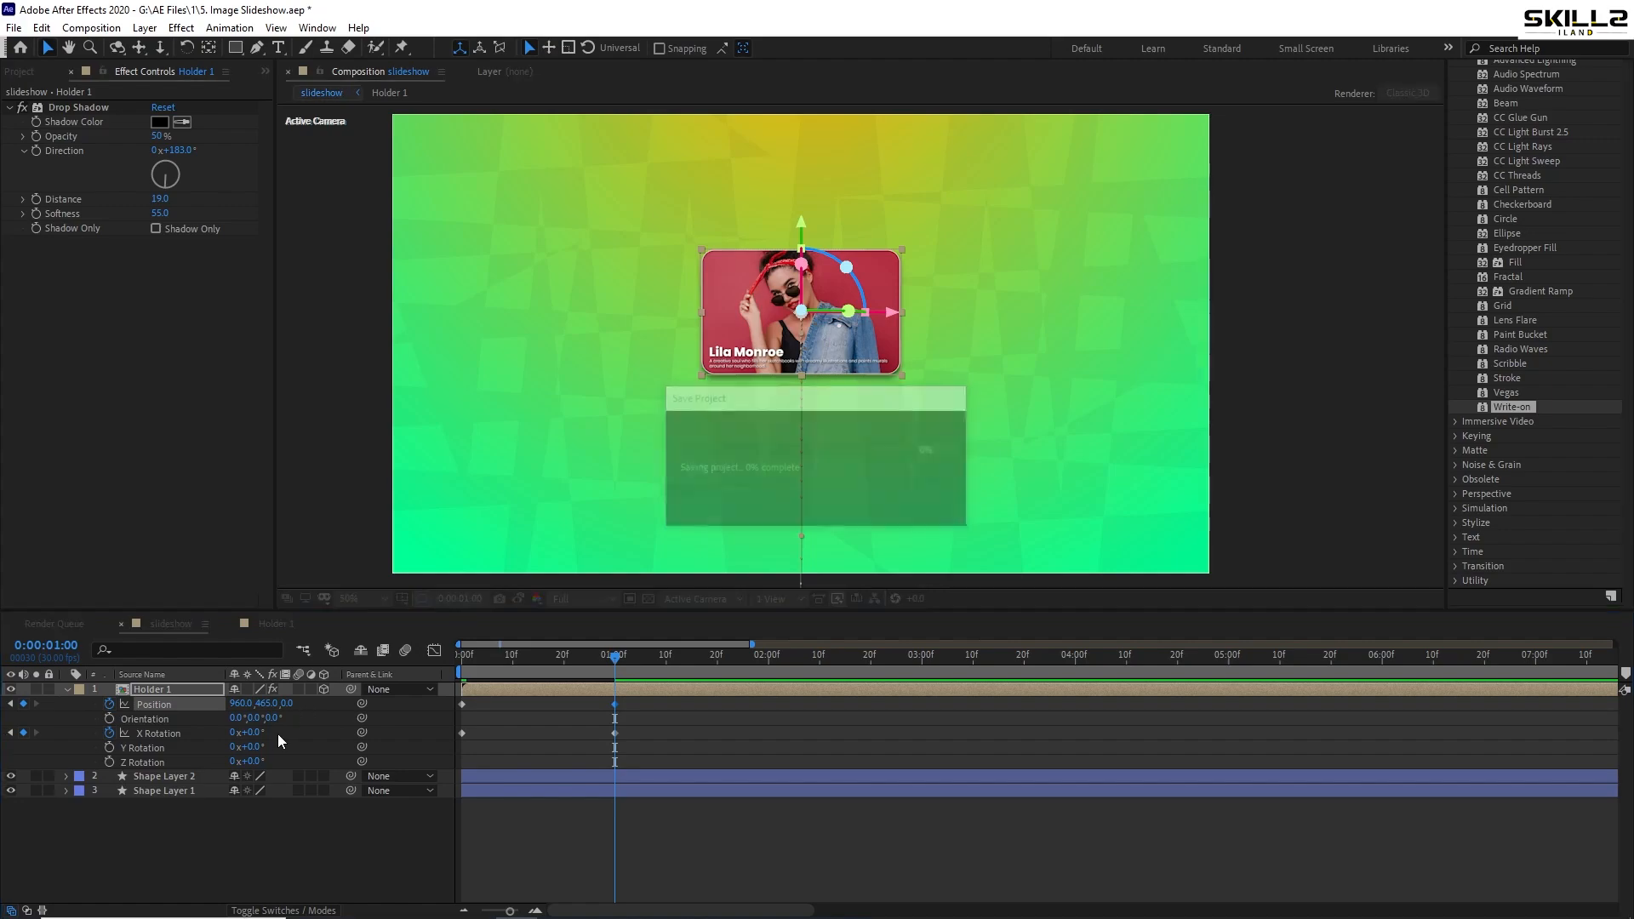
{"action": "left_click_drag", "start_coordinate": [268, 703], "coordinate": [88, 761]}
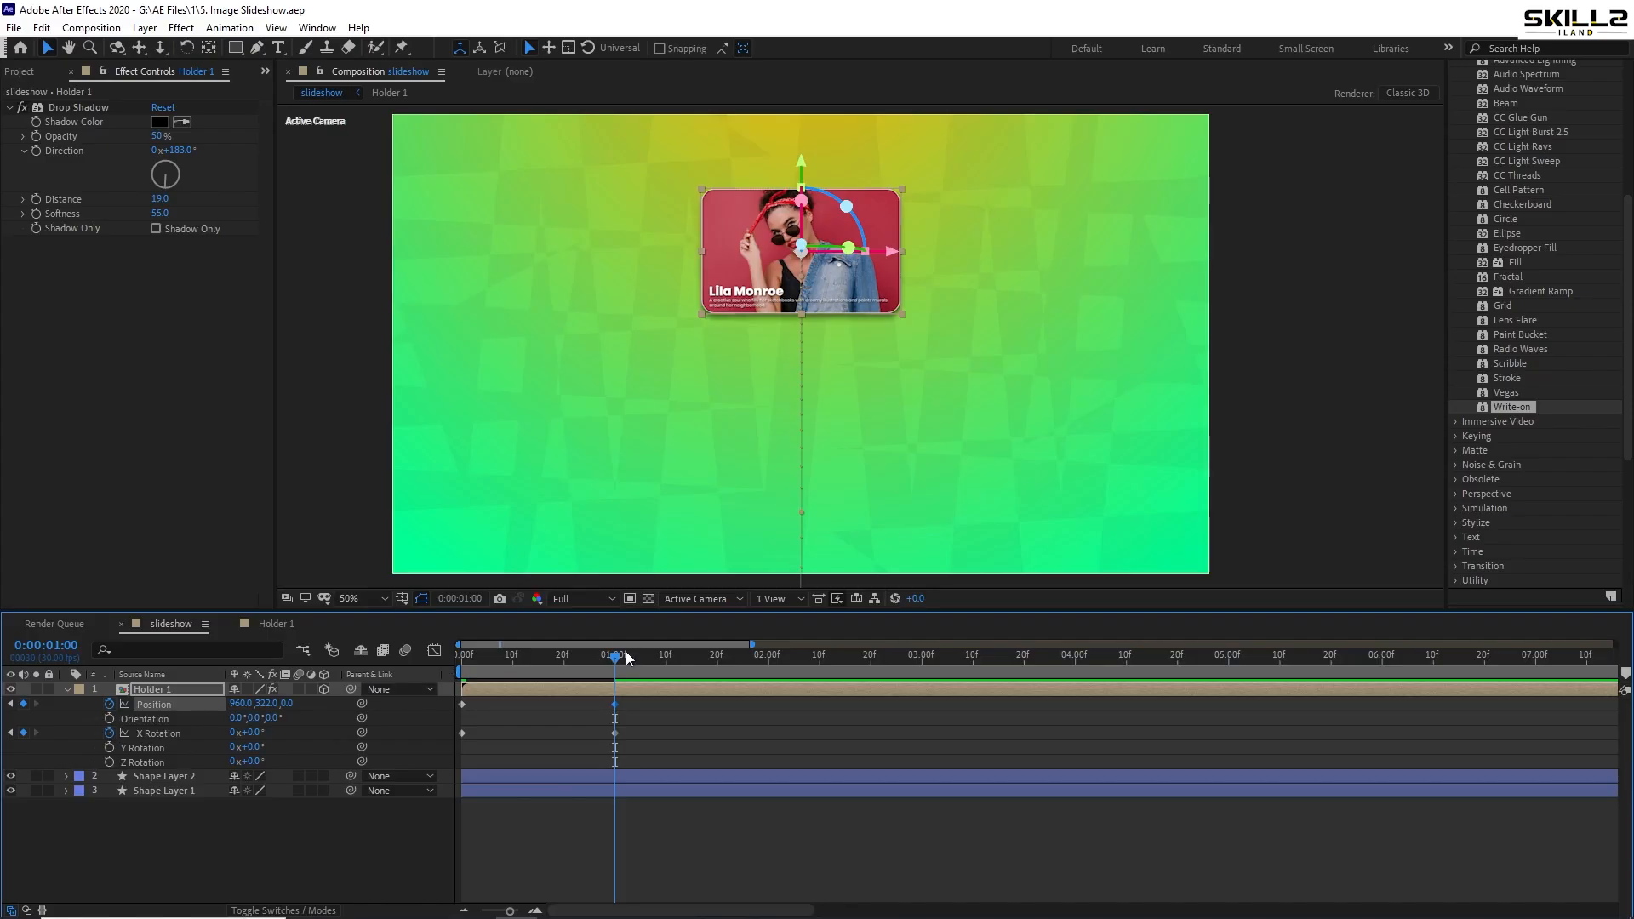
{"action": "left_click_drag", "start_coordinate": [614, 655], "coordinate": [367, 677]}
{"action": "key", "text": "space"}
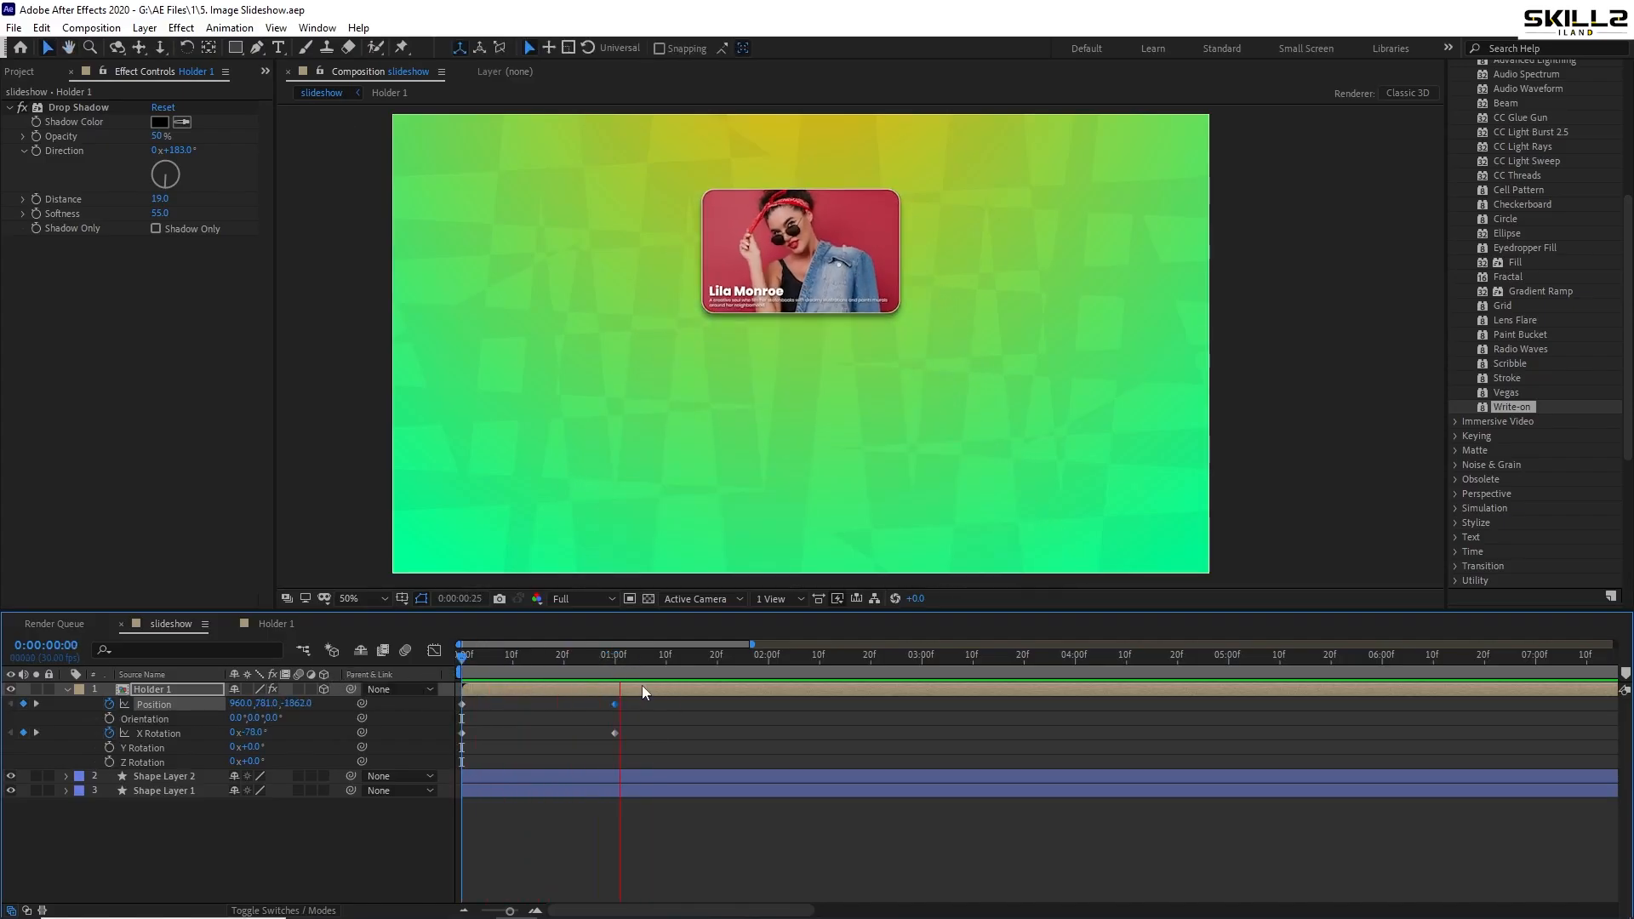
{"action": "key", "text": "space"}
- Change the card's starting X Rotation to -106.5° and preview the flip
{"action": "scroll", "coordinate": [646, 194], "scroll_direction": "down", "scroll_amount": 2}
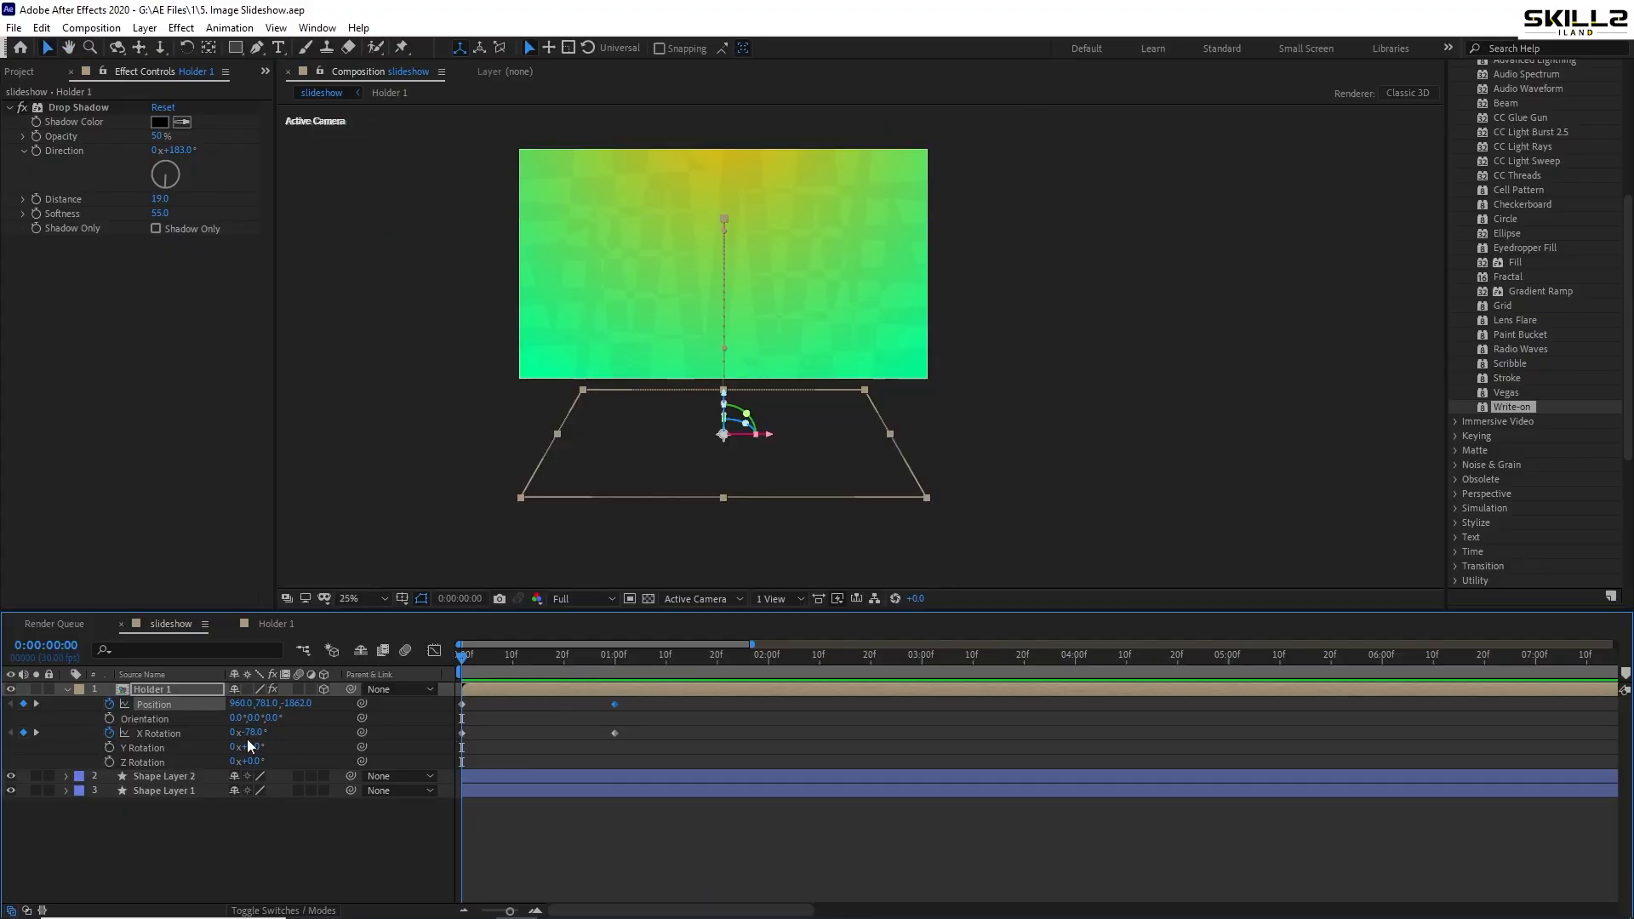
{"action": "left_click_drag", "start_coordinate": [248, 735], "coordinate": [94, 749]}
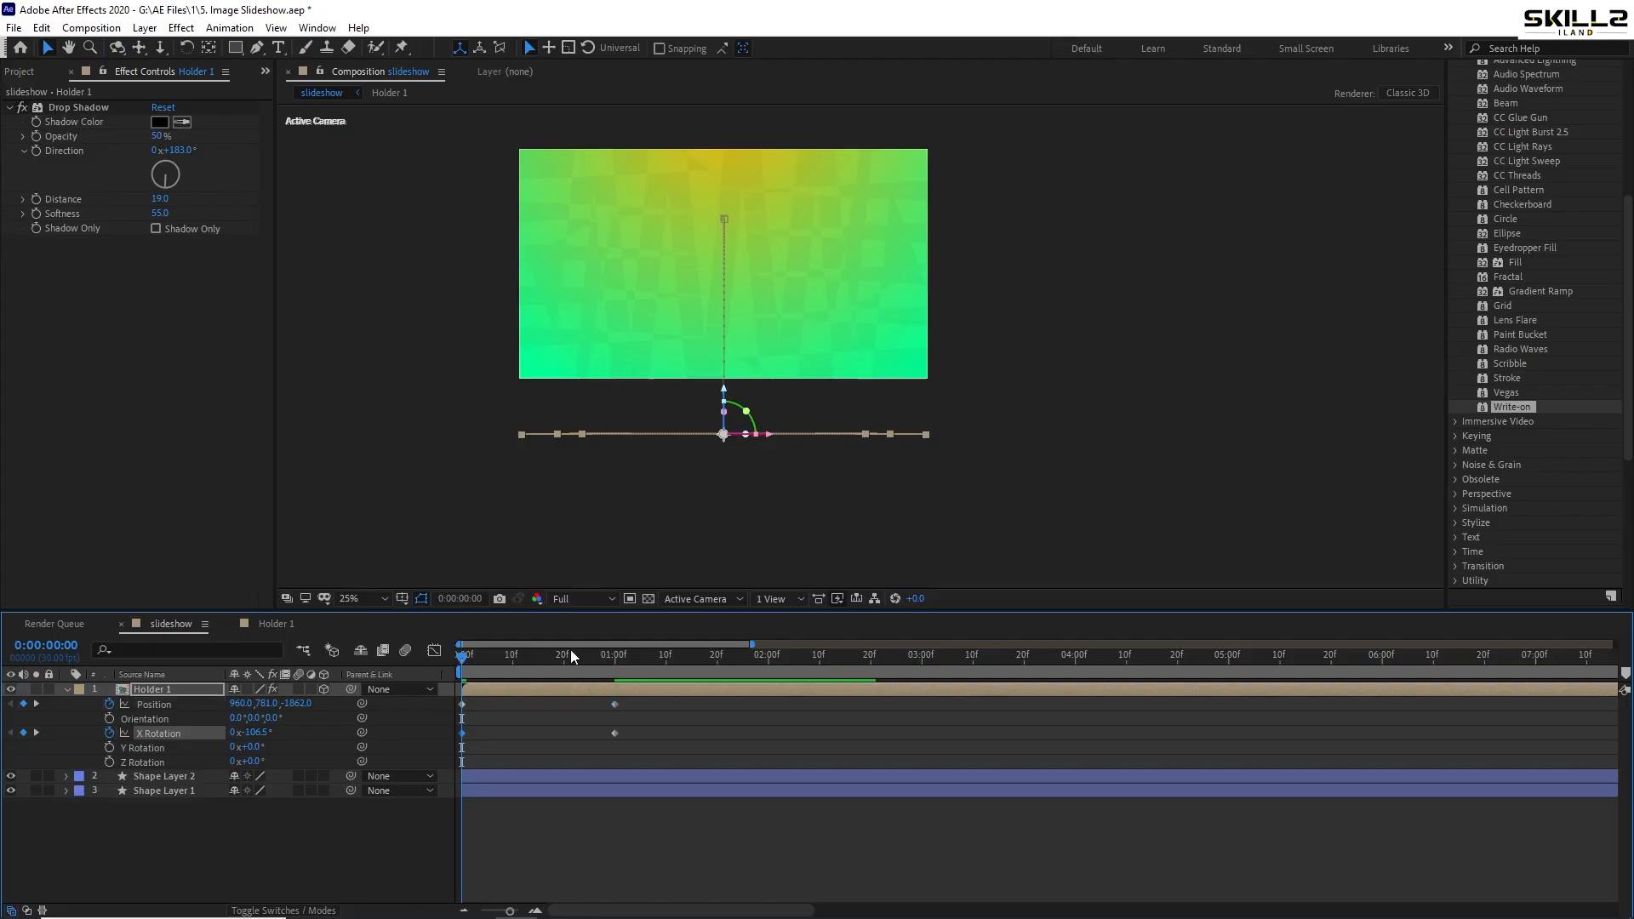
{"action": "key", "text": "space"}
{"action": "key", "text": "space"}
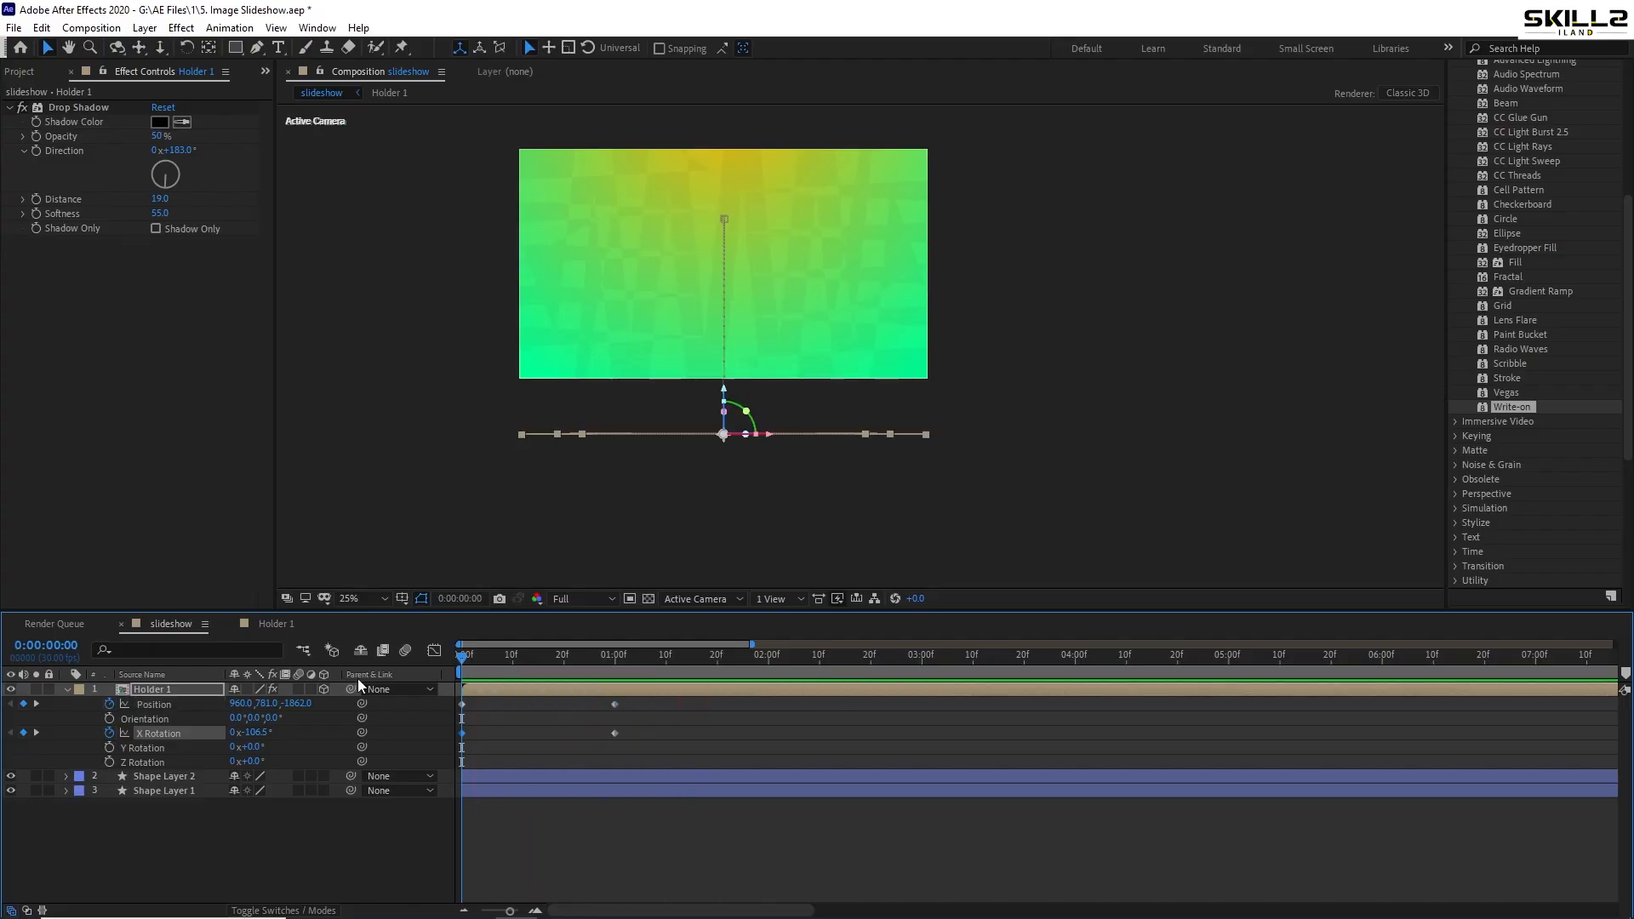
{"action": "key", "text": "space"}
{"action": "scroll", "coordinate": [727, 315], "scroll_direction": "up", "scroll_amount": 2}
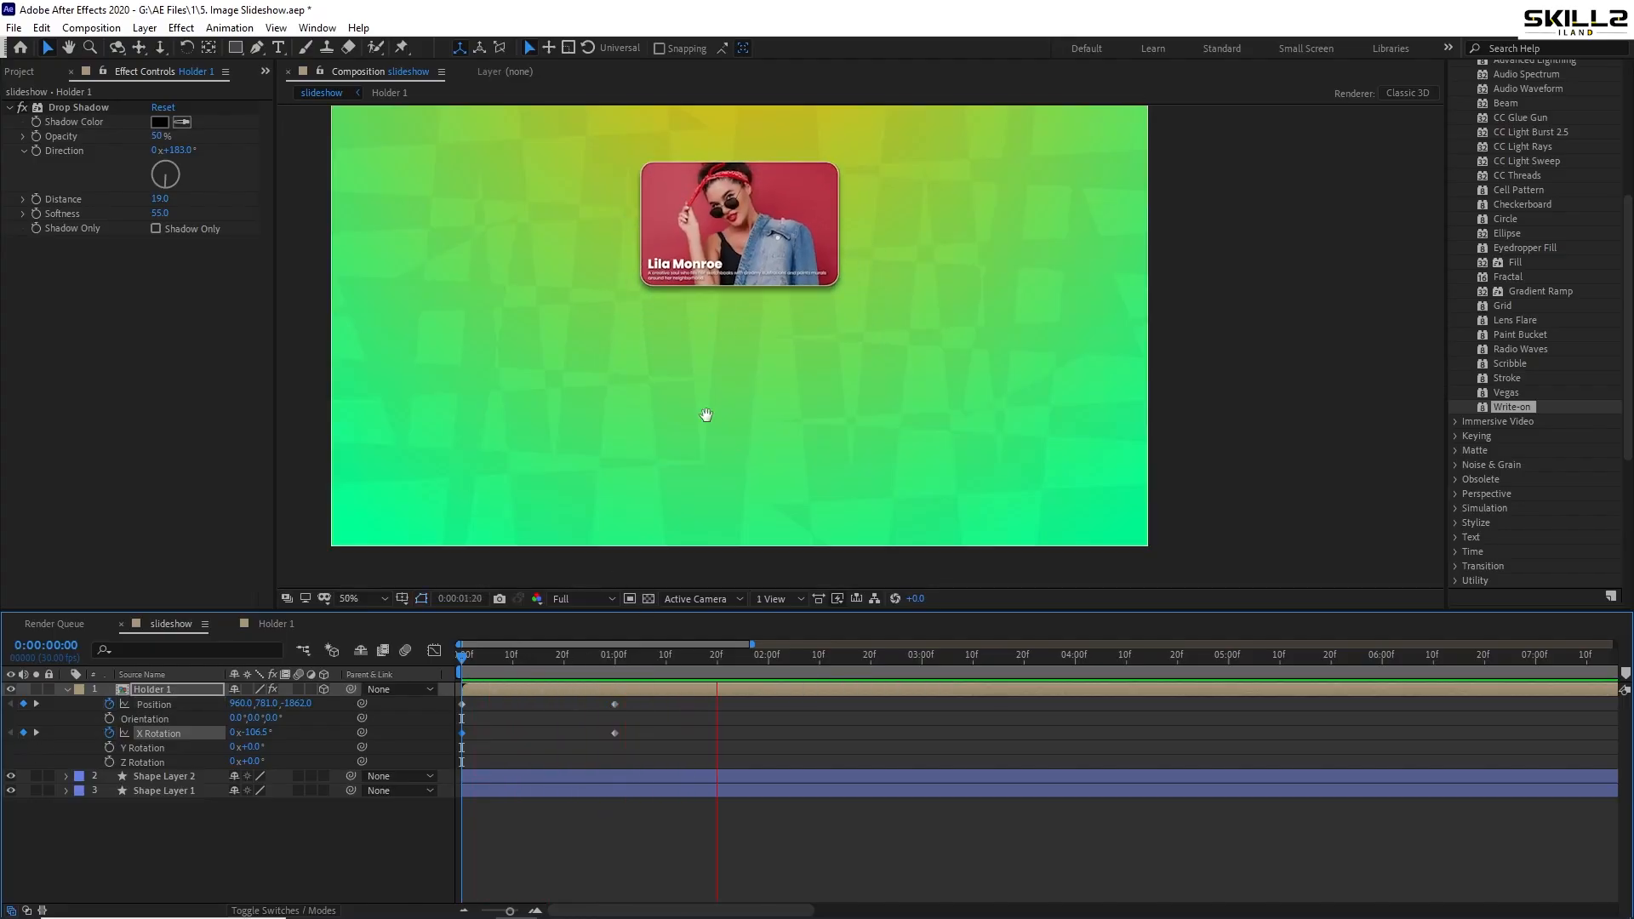
{"action": "key", "text": "space"}
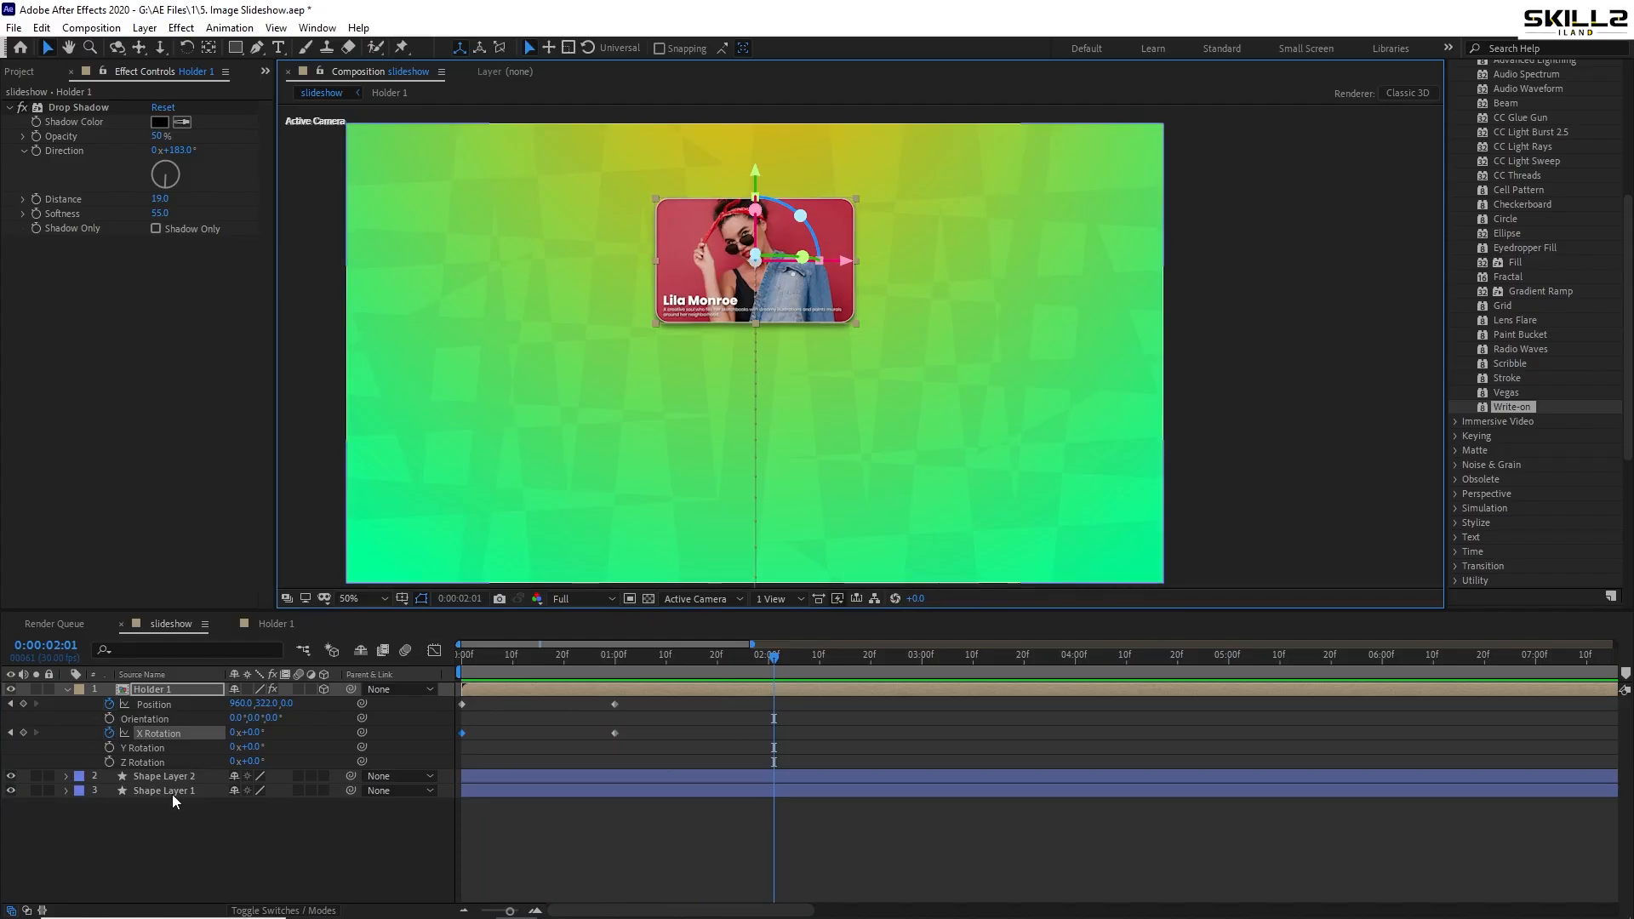
- Set the background shape layer's stroke width to 0 px
{"action": "left_click", "coordinate": [172, 792]}
{"action": "left_click", "coordinate": [324, 303]}
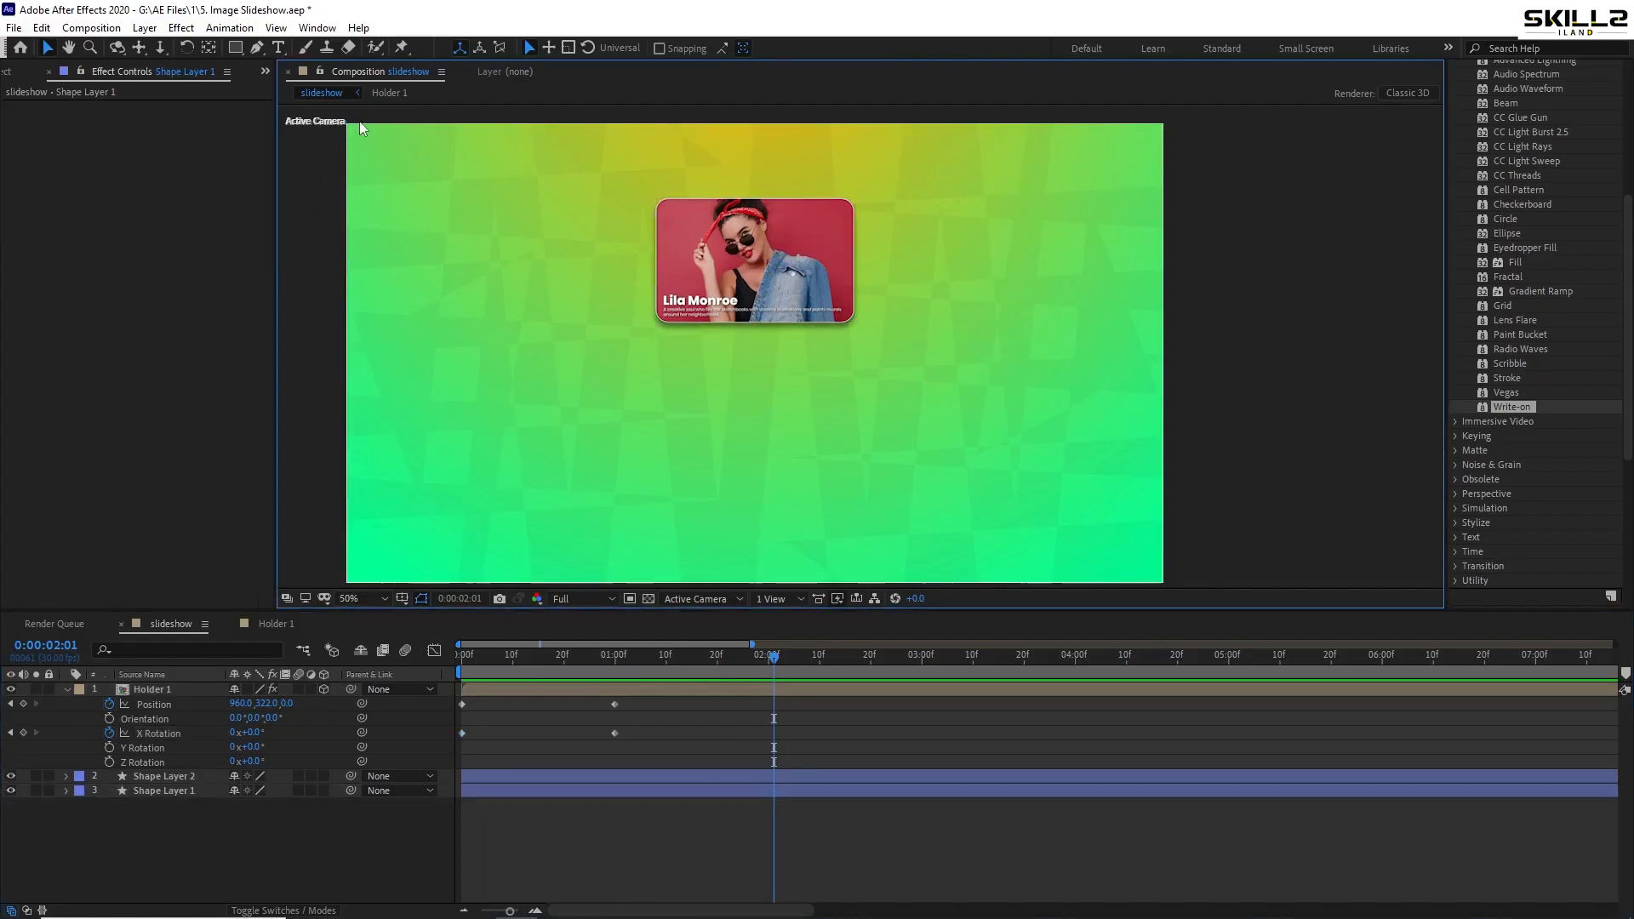
{"action": "left_click", "coordinate": [160, 793]}
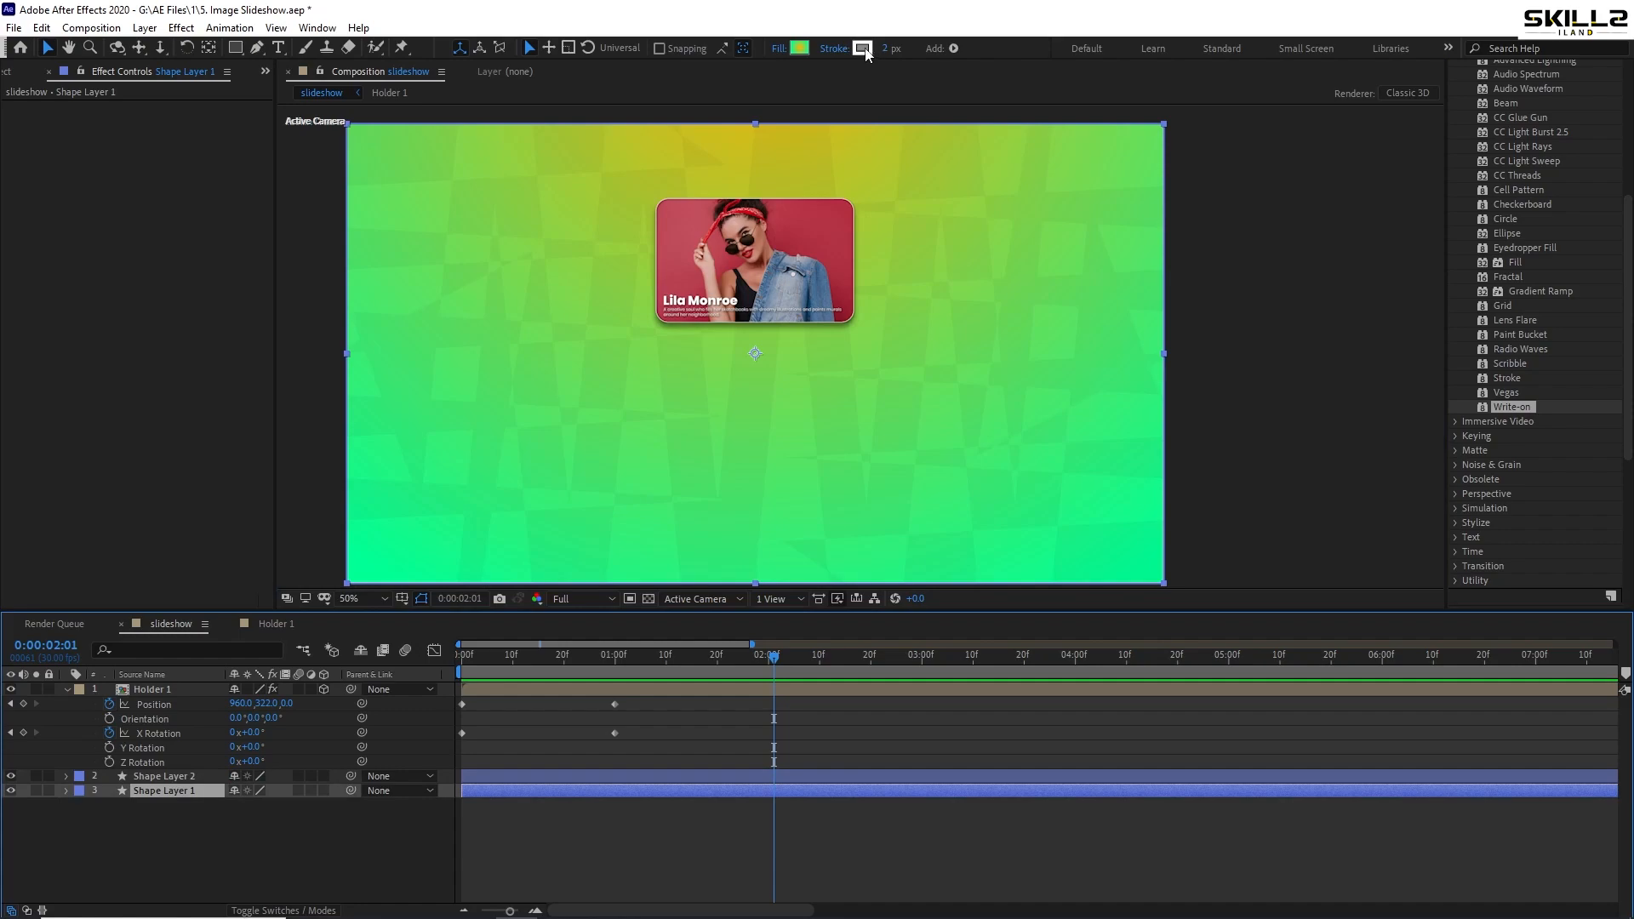
{"action": "left_click_drag", "start_coordinate": [888, 49], "coordinate": [877, 49]}
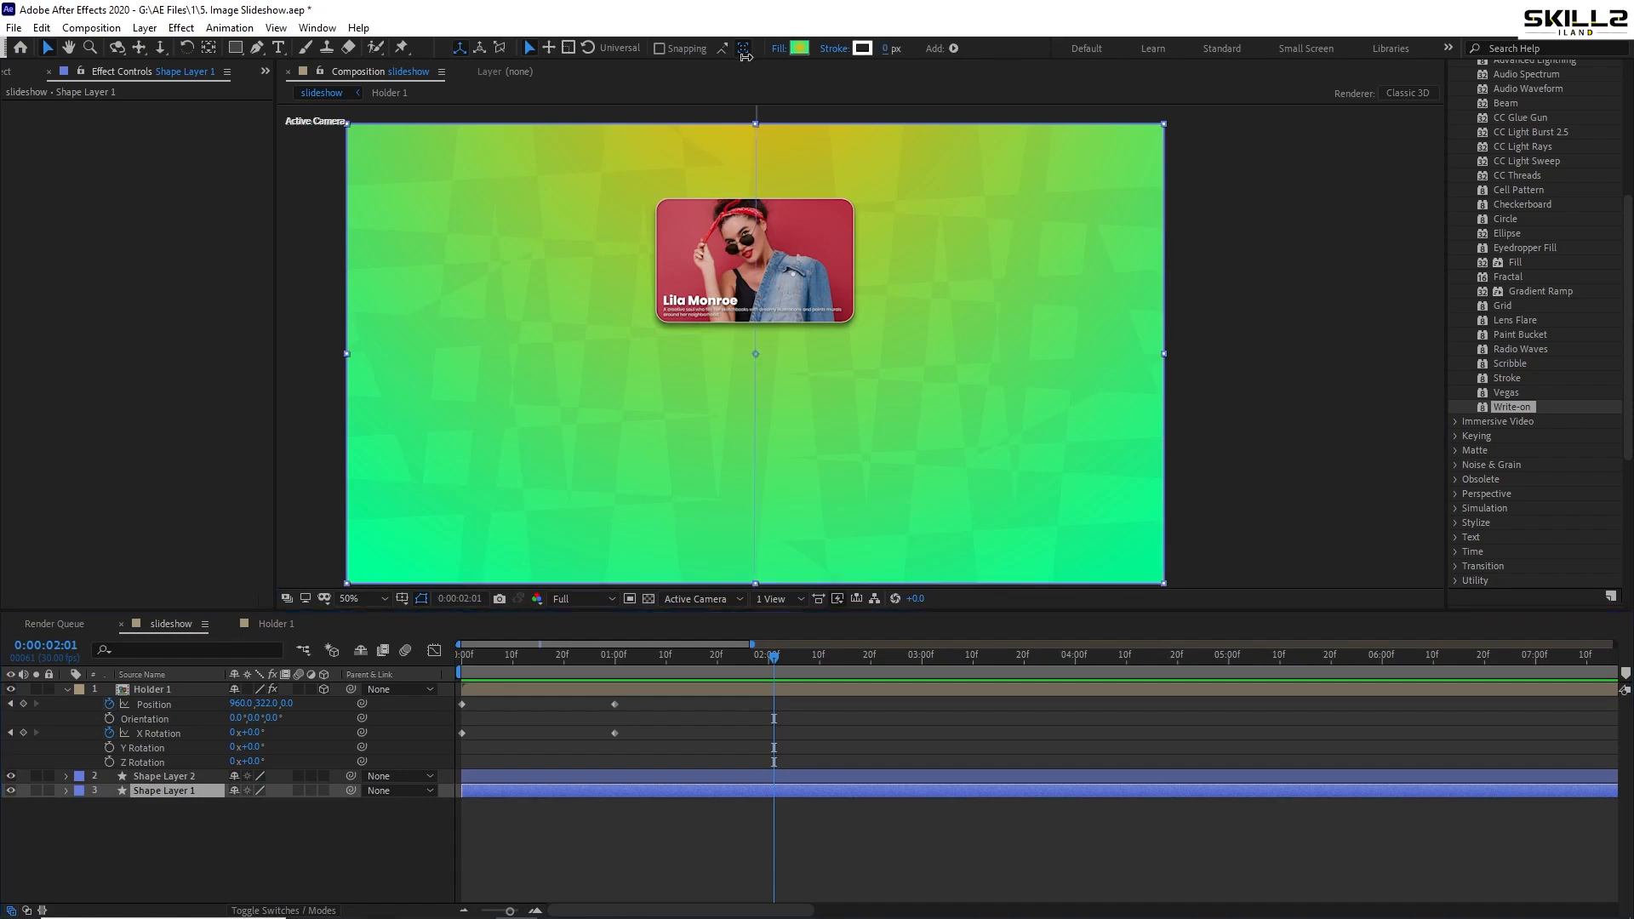
- Apply Easy Ease to all four of Holder 1's Position and X Rotation keyframes
{"action": "left_click", "coordinate": [67, 689]}
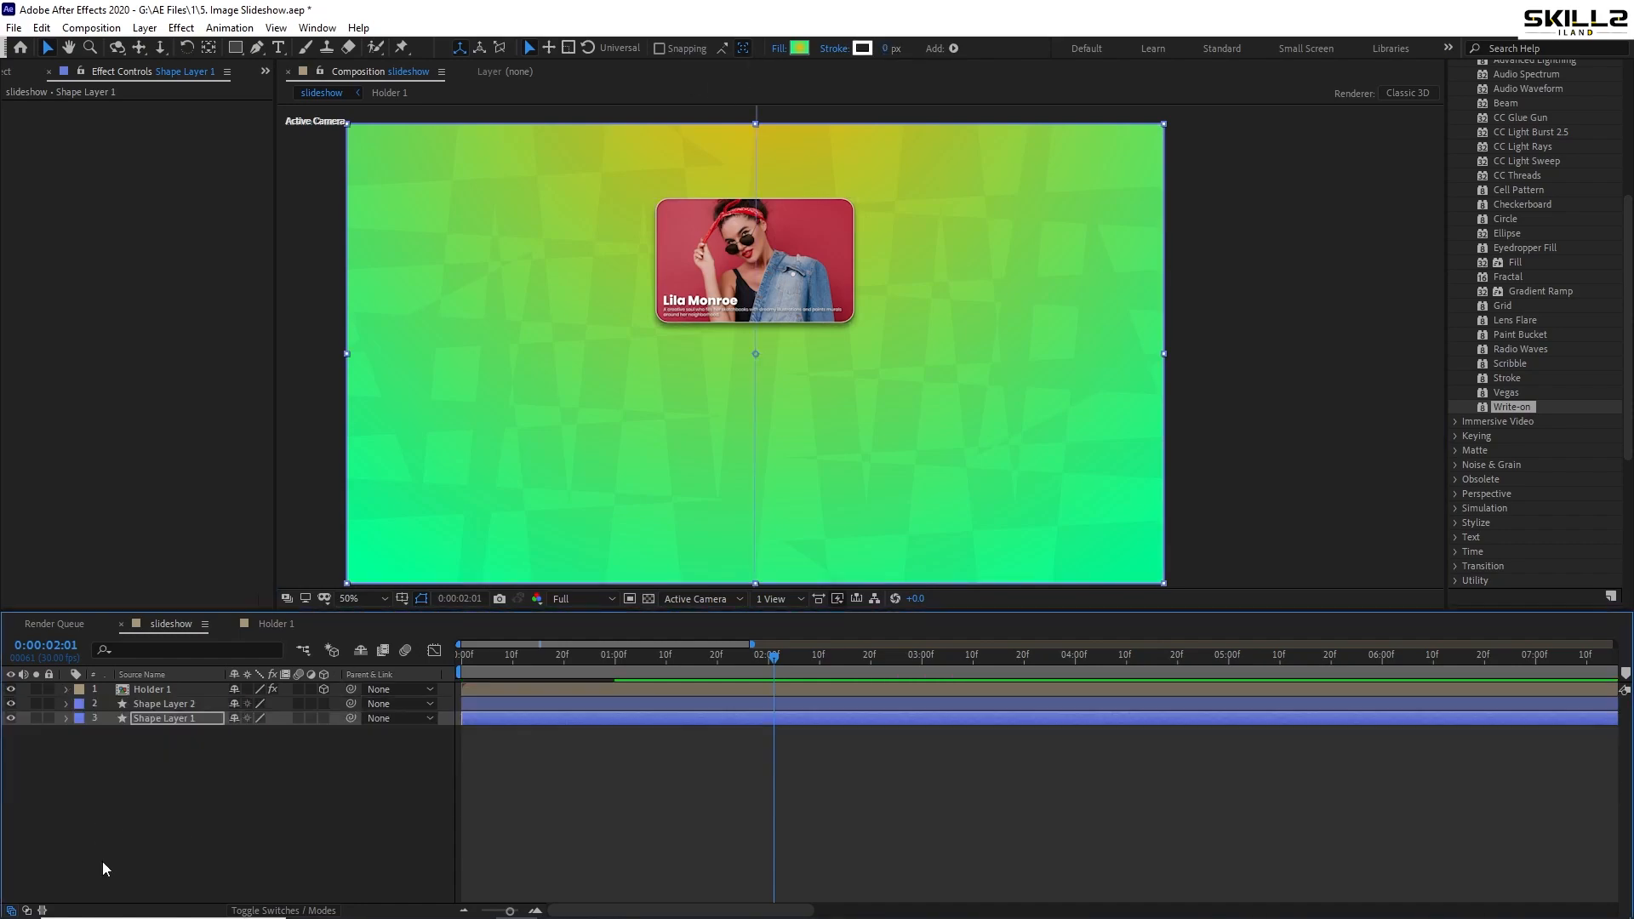
{"action": "left_click", "coordinate": [102, 861]}
{"action": "left_click", "coordinate": [157, 692]}
{"action": "key", "text": "u"}
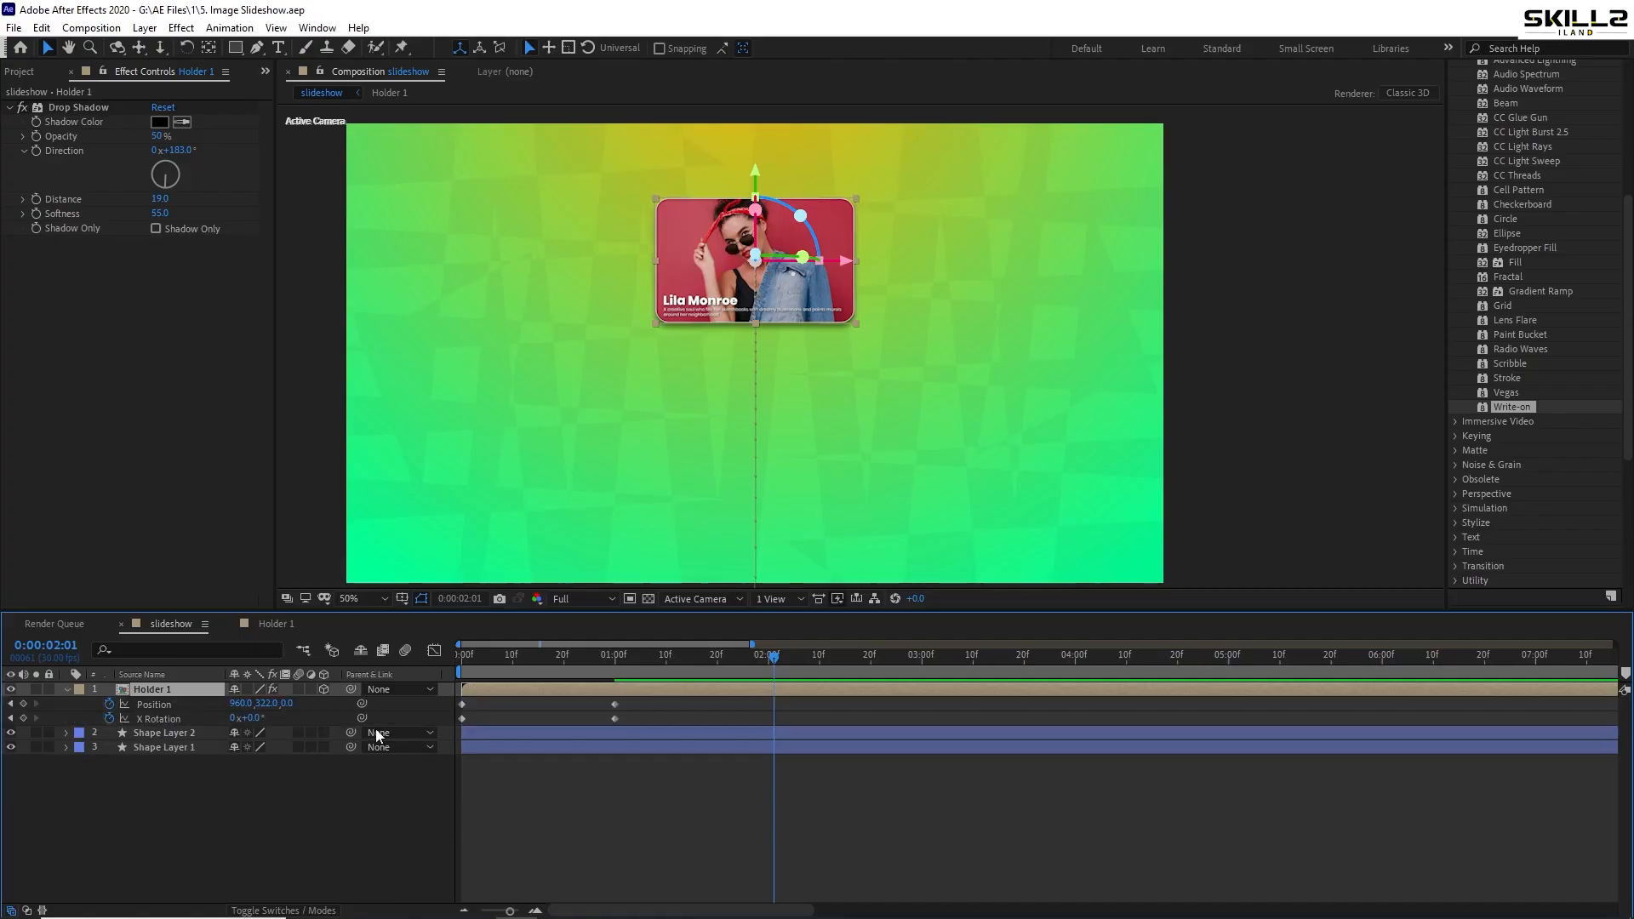
{"action": "left_click_drag", "start_coordinate": [716, 703], "coordinate": [400, 735]}
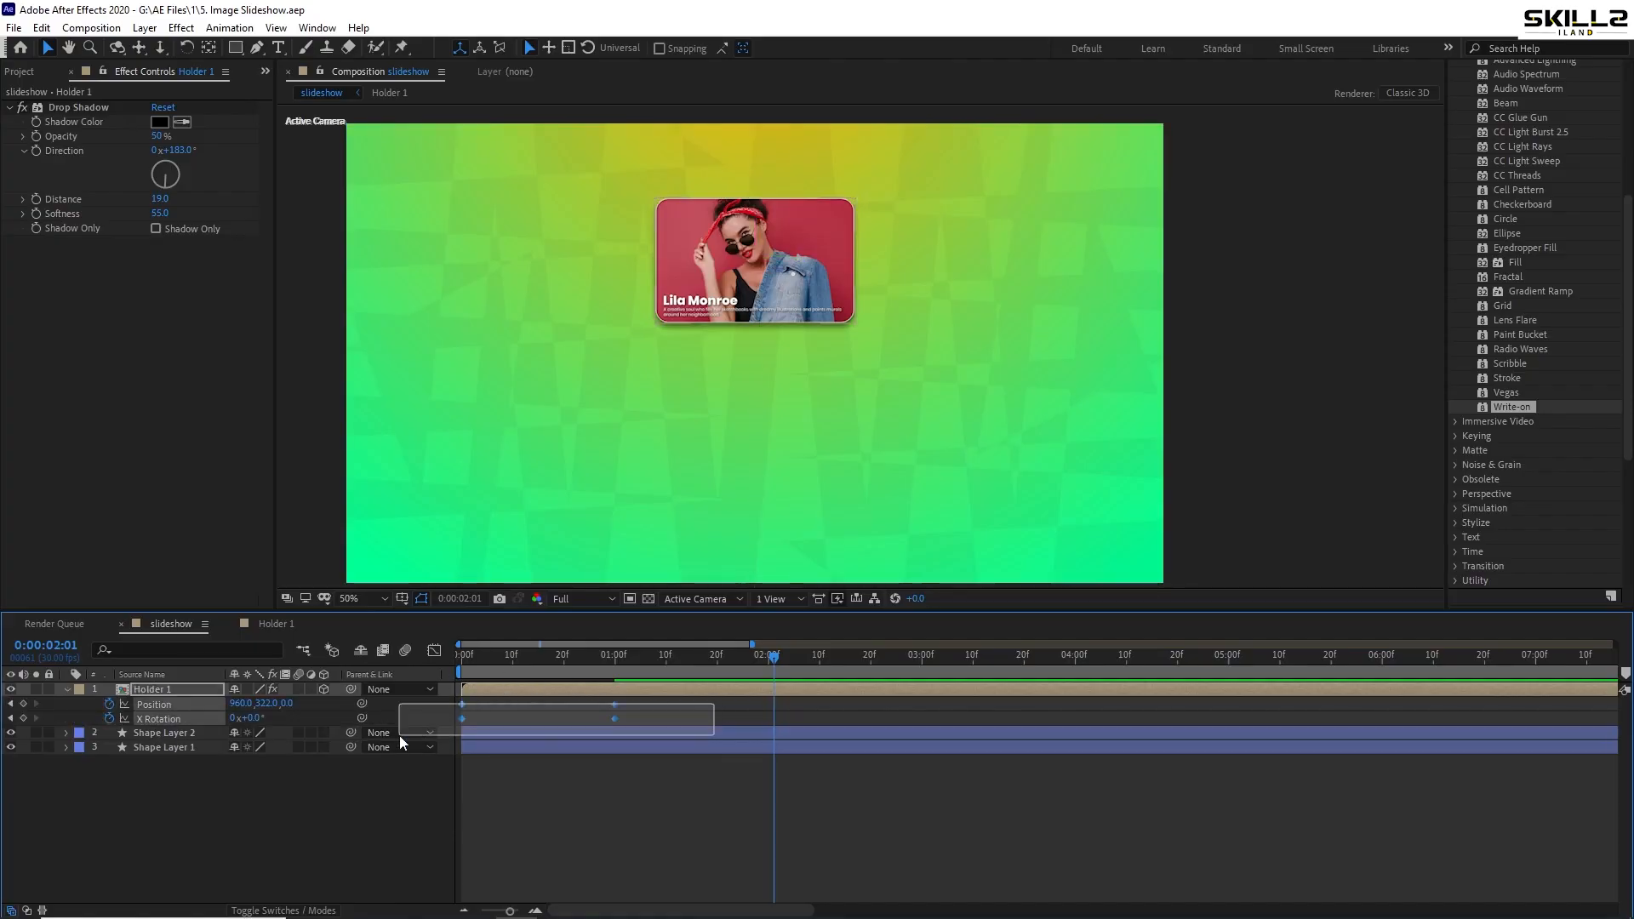
{"action": "key", "text": "F9"}
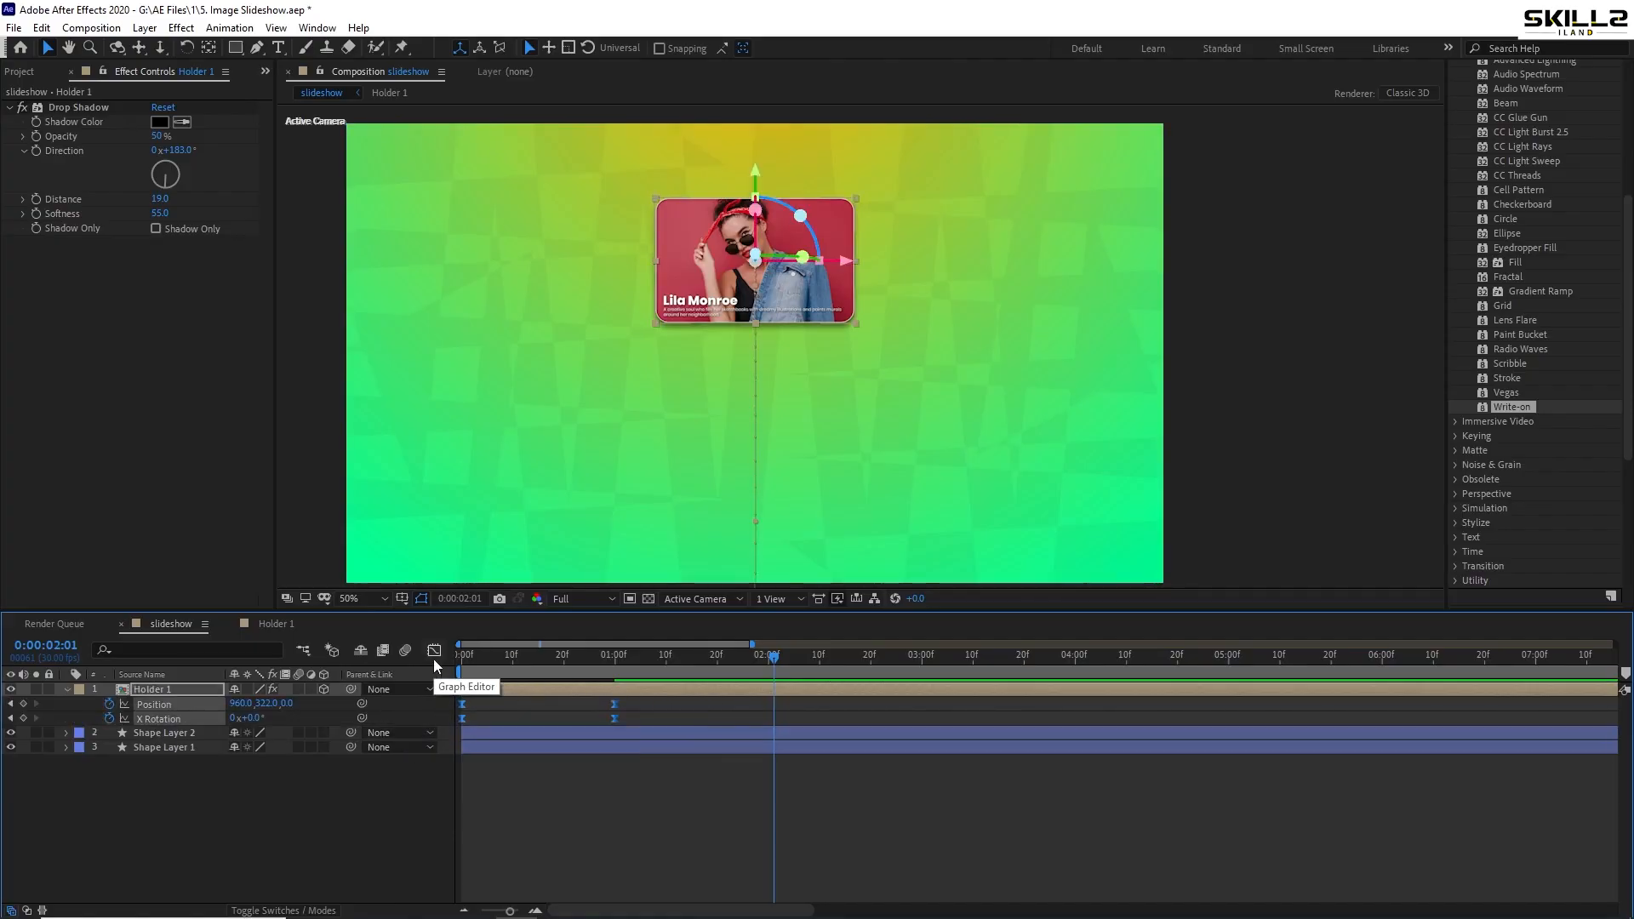
- In the speed graph, lengthen the first keyframes' ease-out to about 68% influence, then preview
{"action": "left_click", "coordinate": [434, 651]}
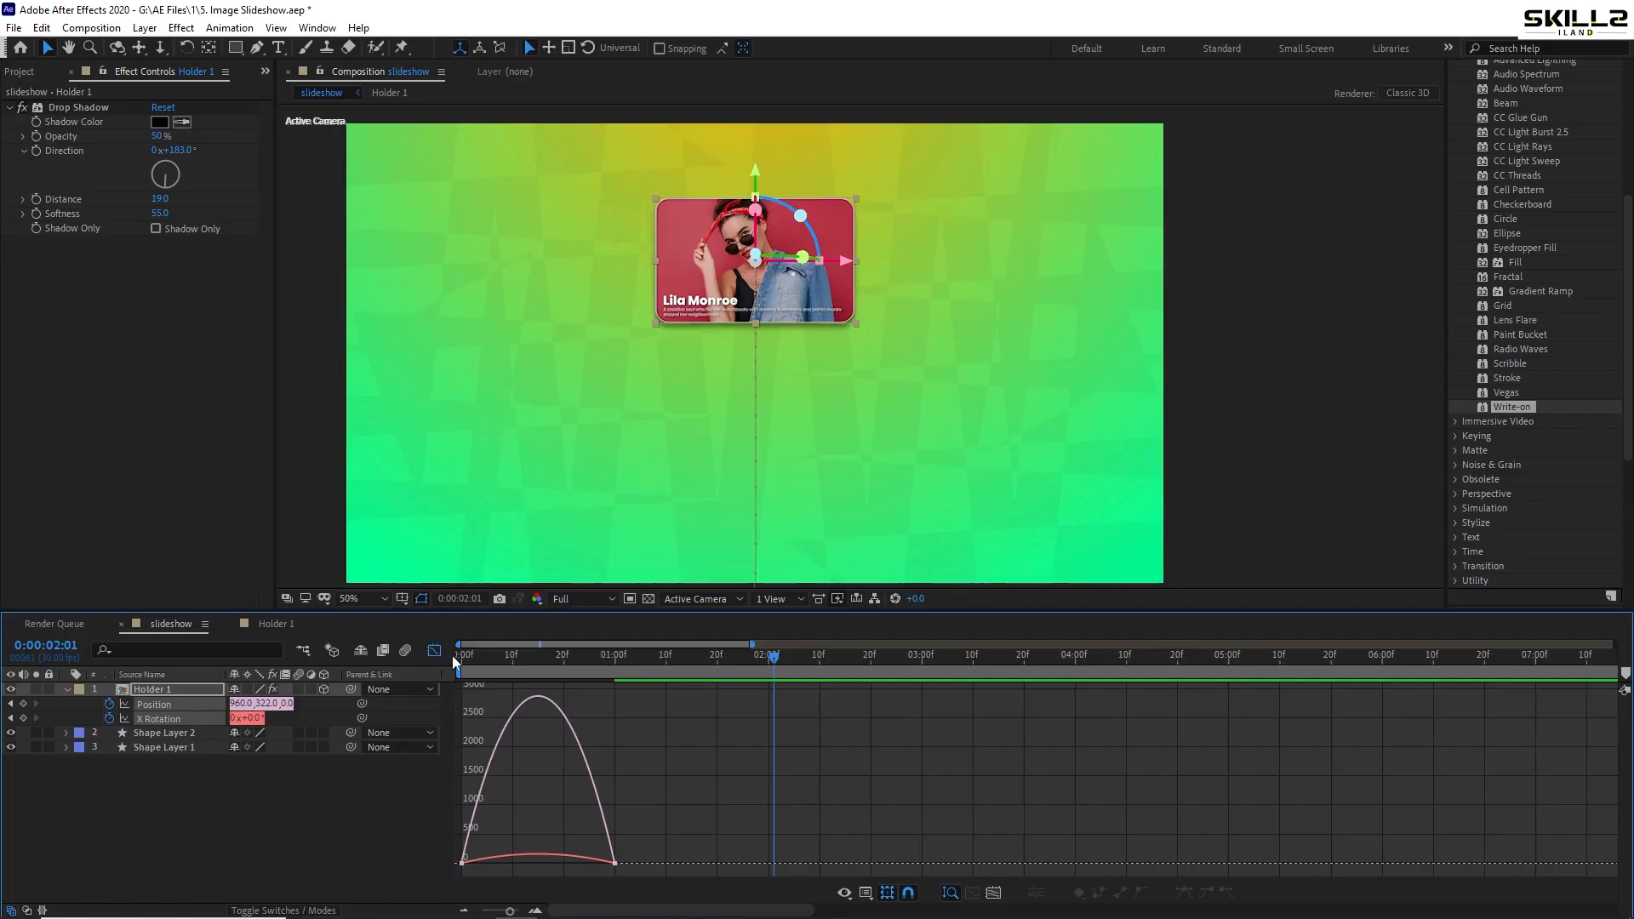
{"action": "right_click", "coordinate": [526, 815]}
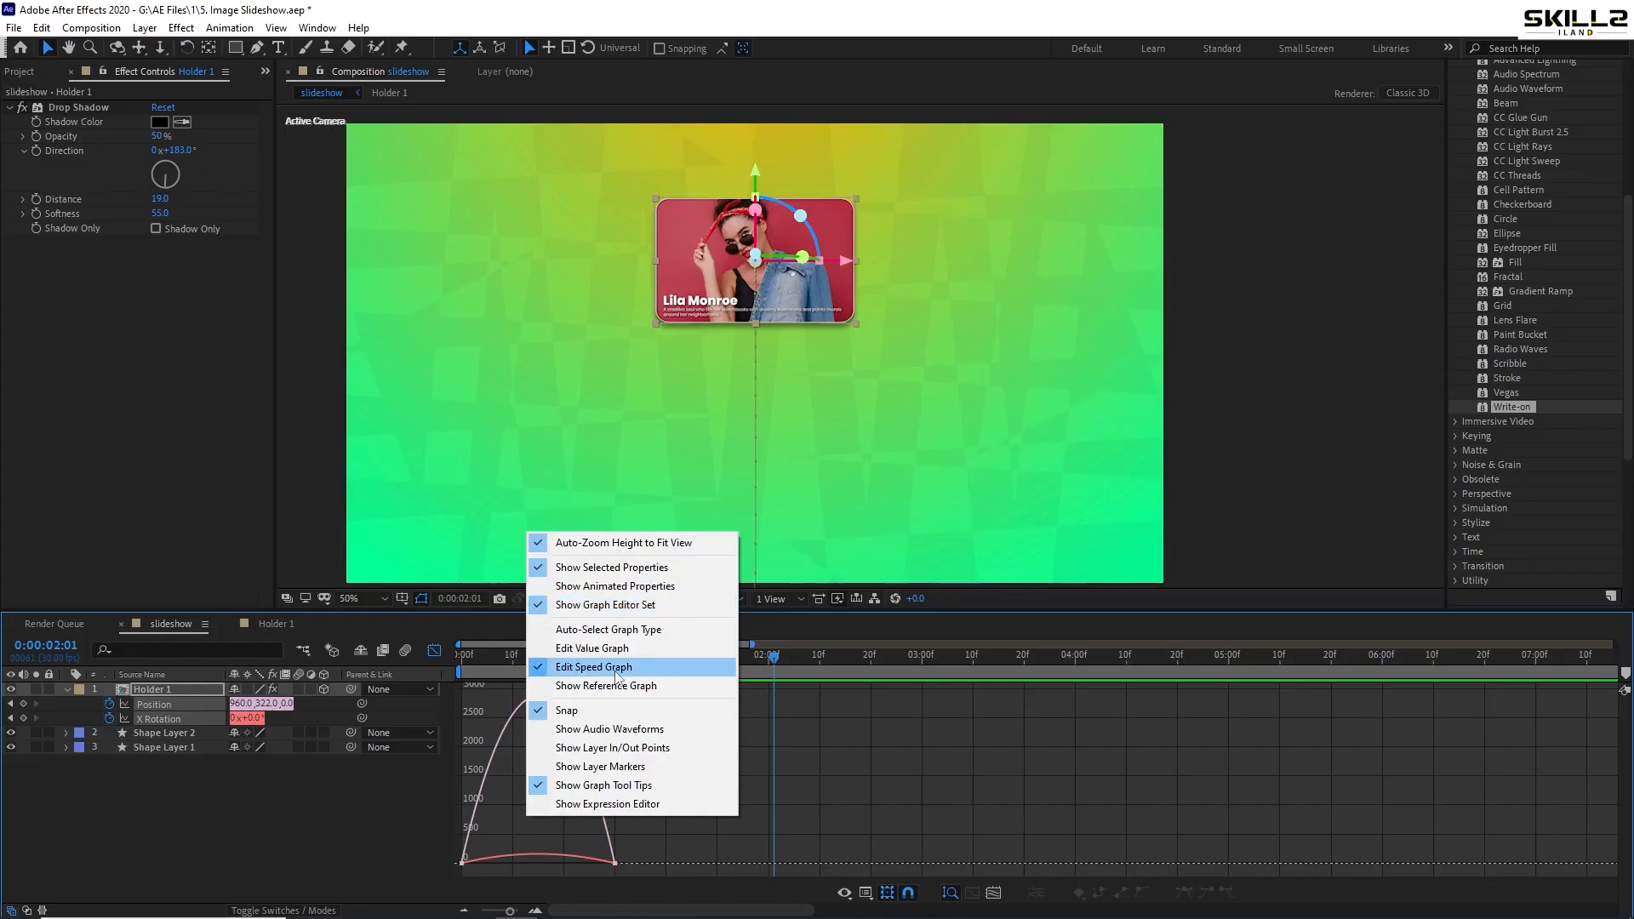
{"action": "left_click", "coordinate": [615, 672]}
{"action": "left_click_drag", "start_coordinate": [514, 798], "coordinate": [417, 903]}
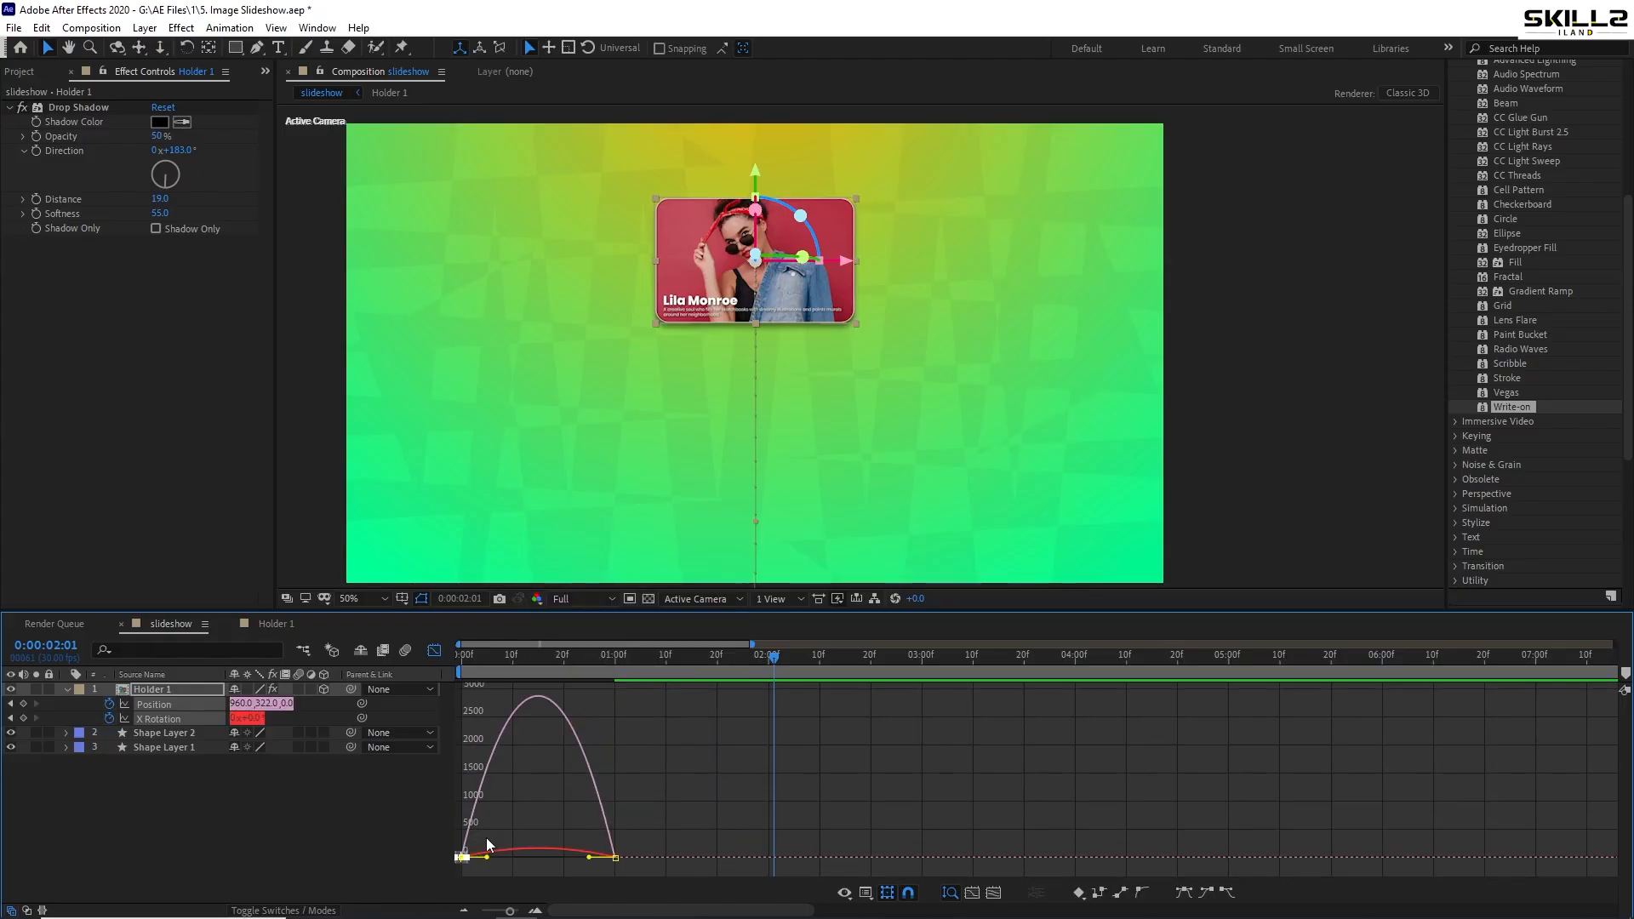
{"action": "left_click_drag", "start_coordinate": [489, 858], "coordinate": [525, 860]}
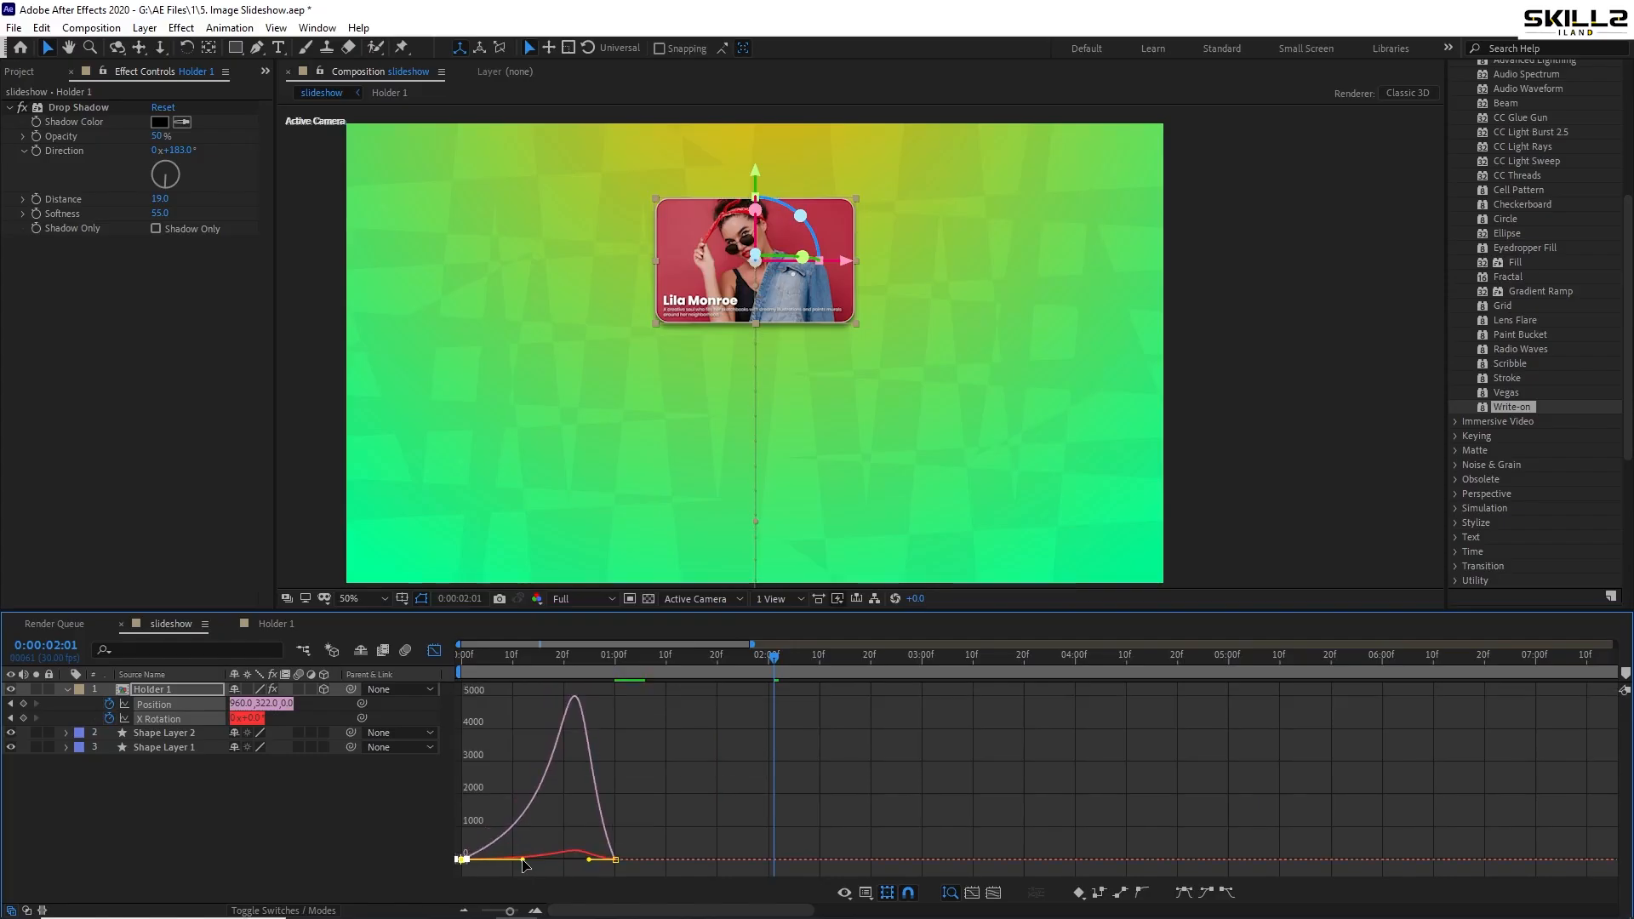
{"action": "left_click_drag", "start_coordinate": [656, 783], "coordinate": [559, 856]}
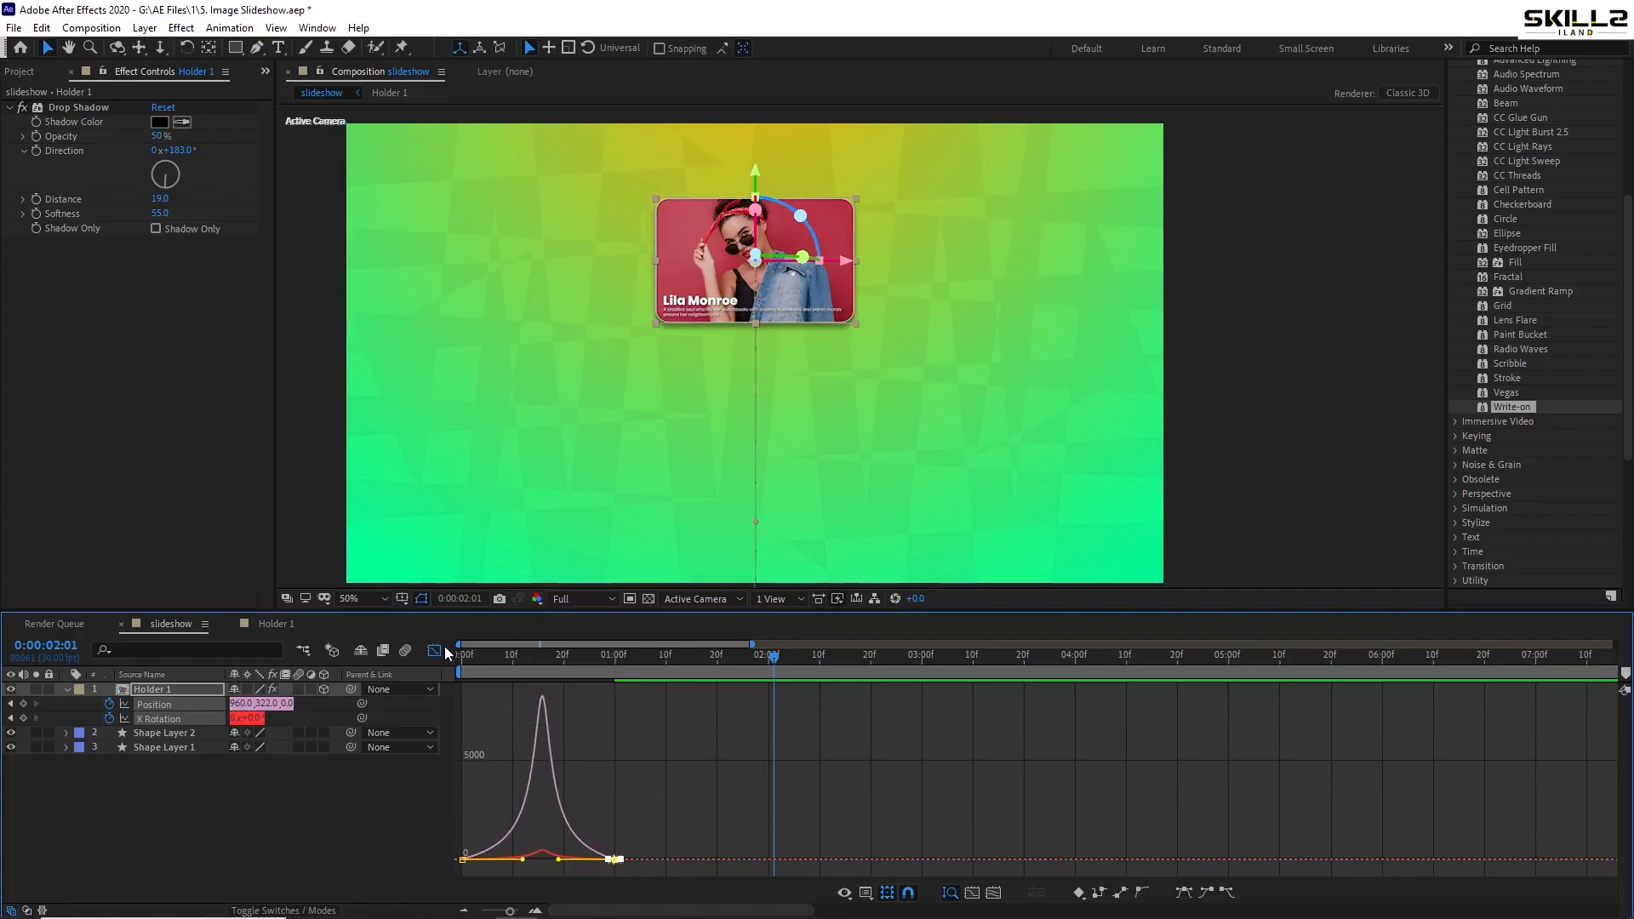
{"action": "key", "text": "shift+F3"}
{"action": "key", "text": "space"}
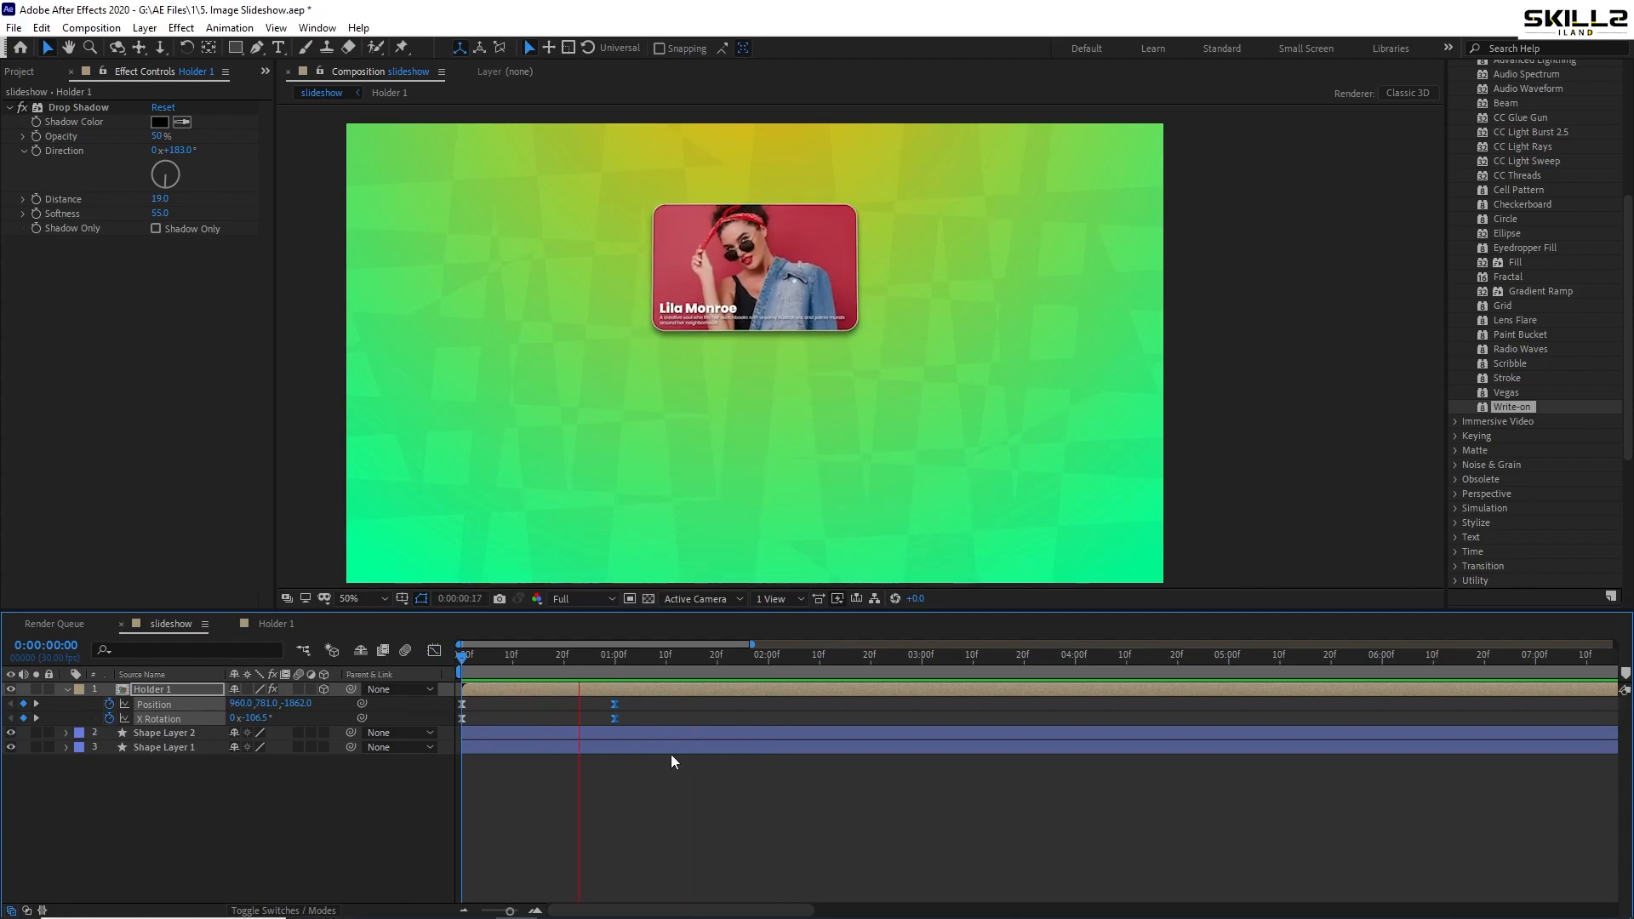
- Adjust Holder 1's starting X Rotation and preview the card flipping in edge-on
{"action": "key", "text": "space"}
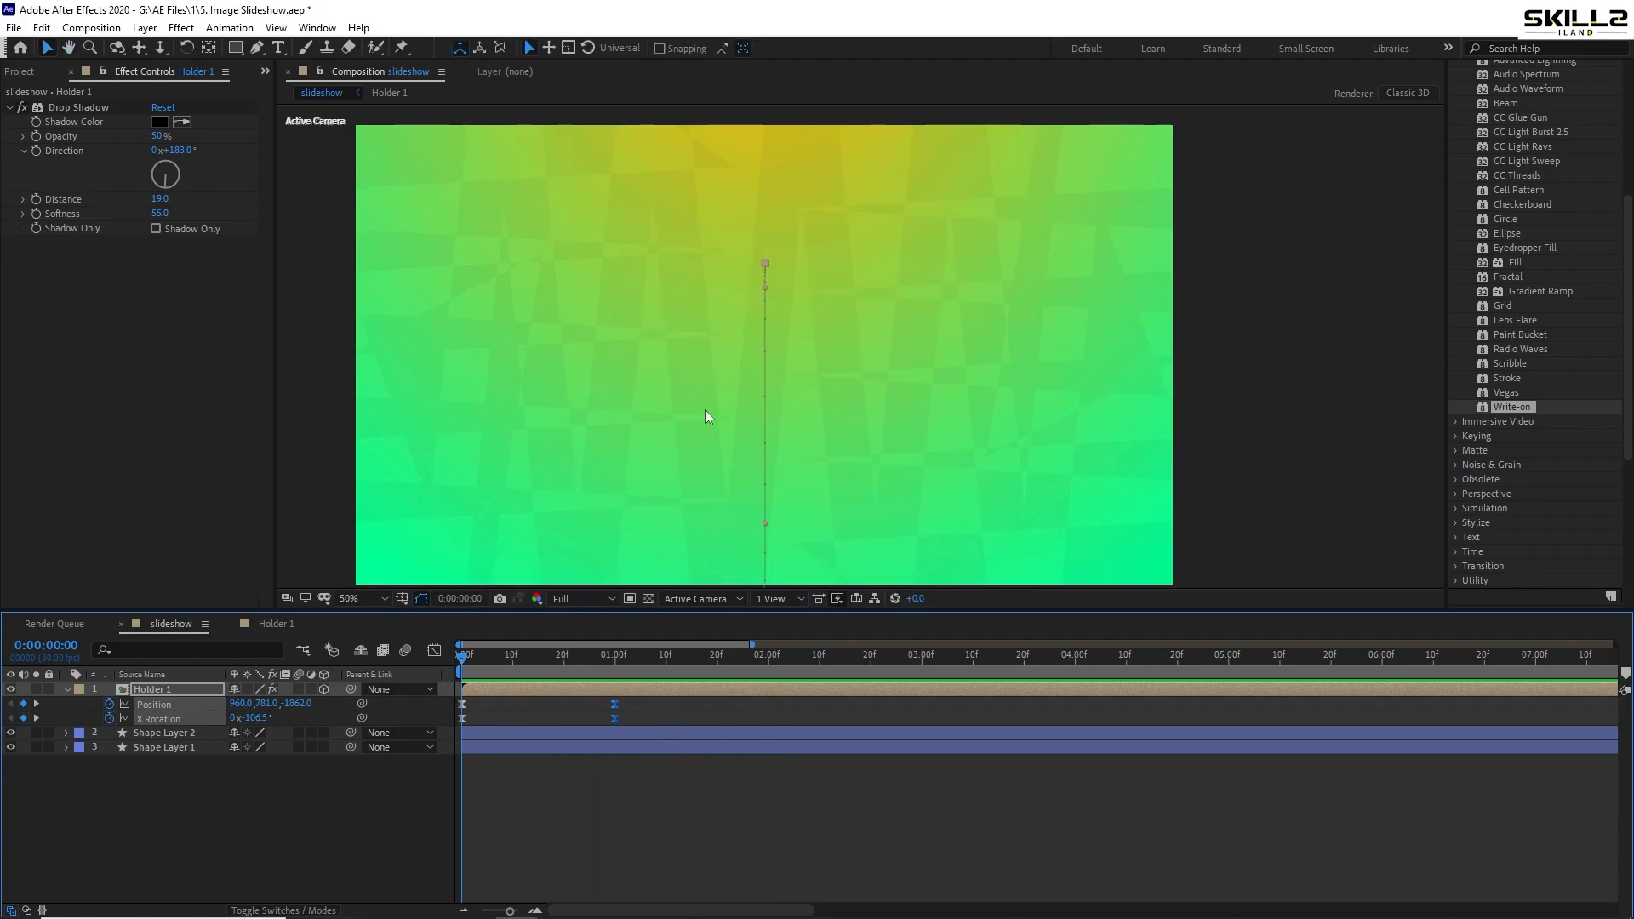
{"action": "key", "text": "comma"}
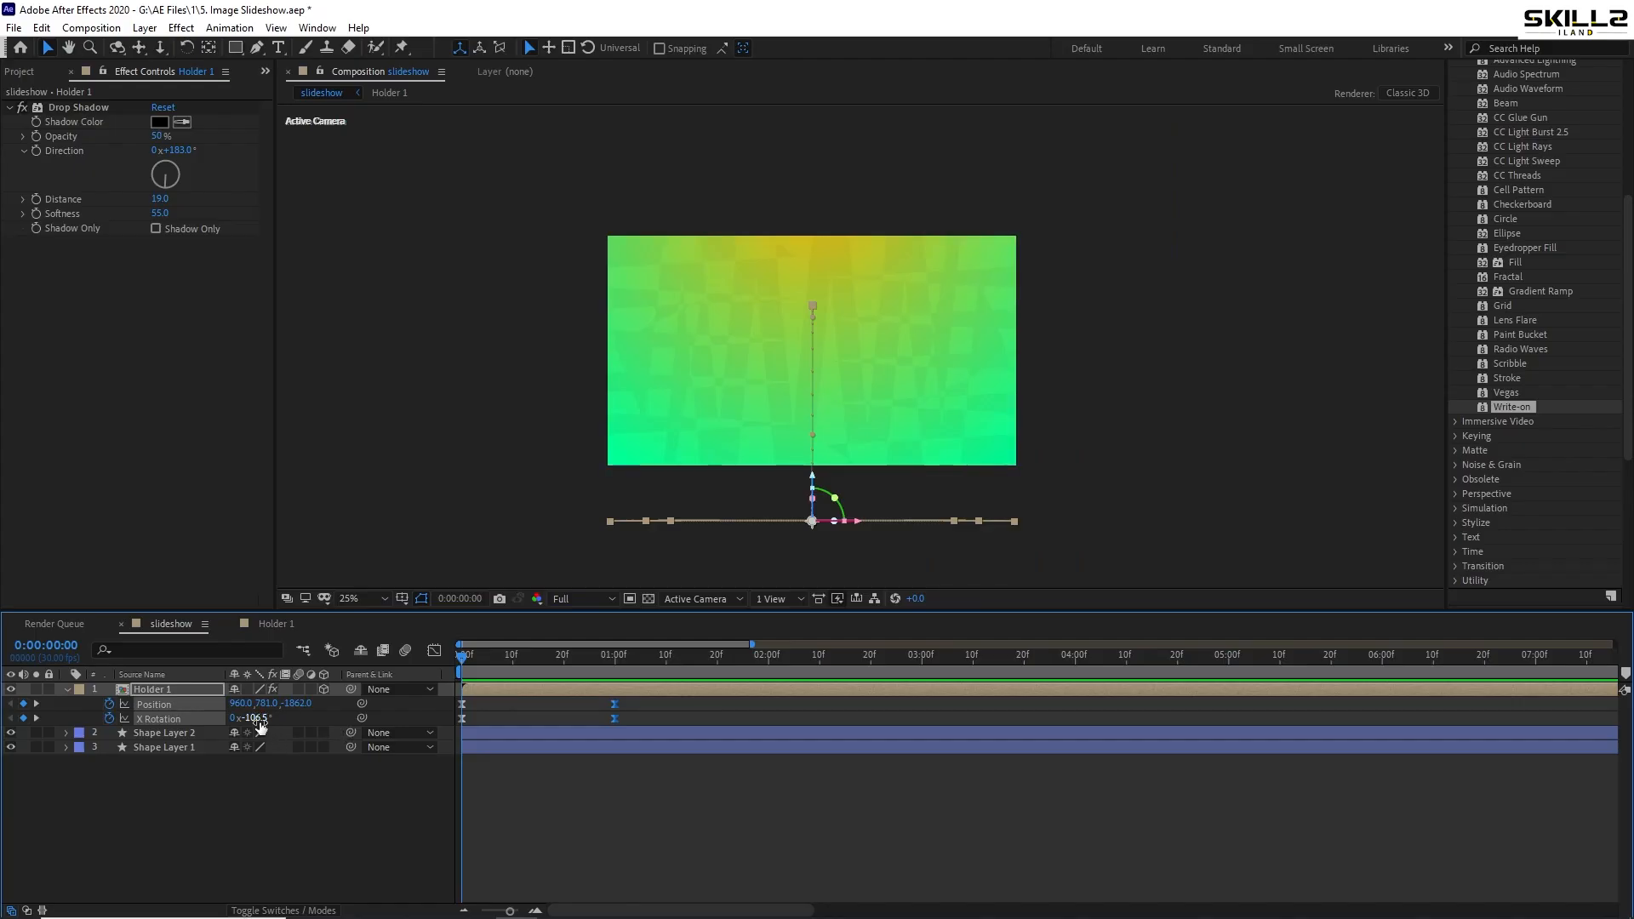
{"action": "left_click_drag", "start_coordinate": [260, 719], "coordinate": [400, 706]}
{"action": "key", "text": "space"}
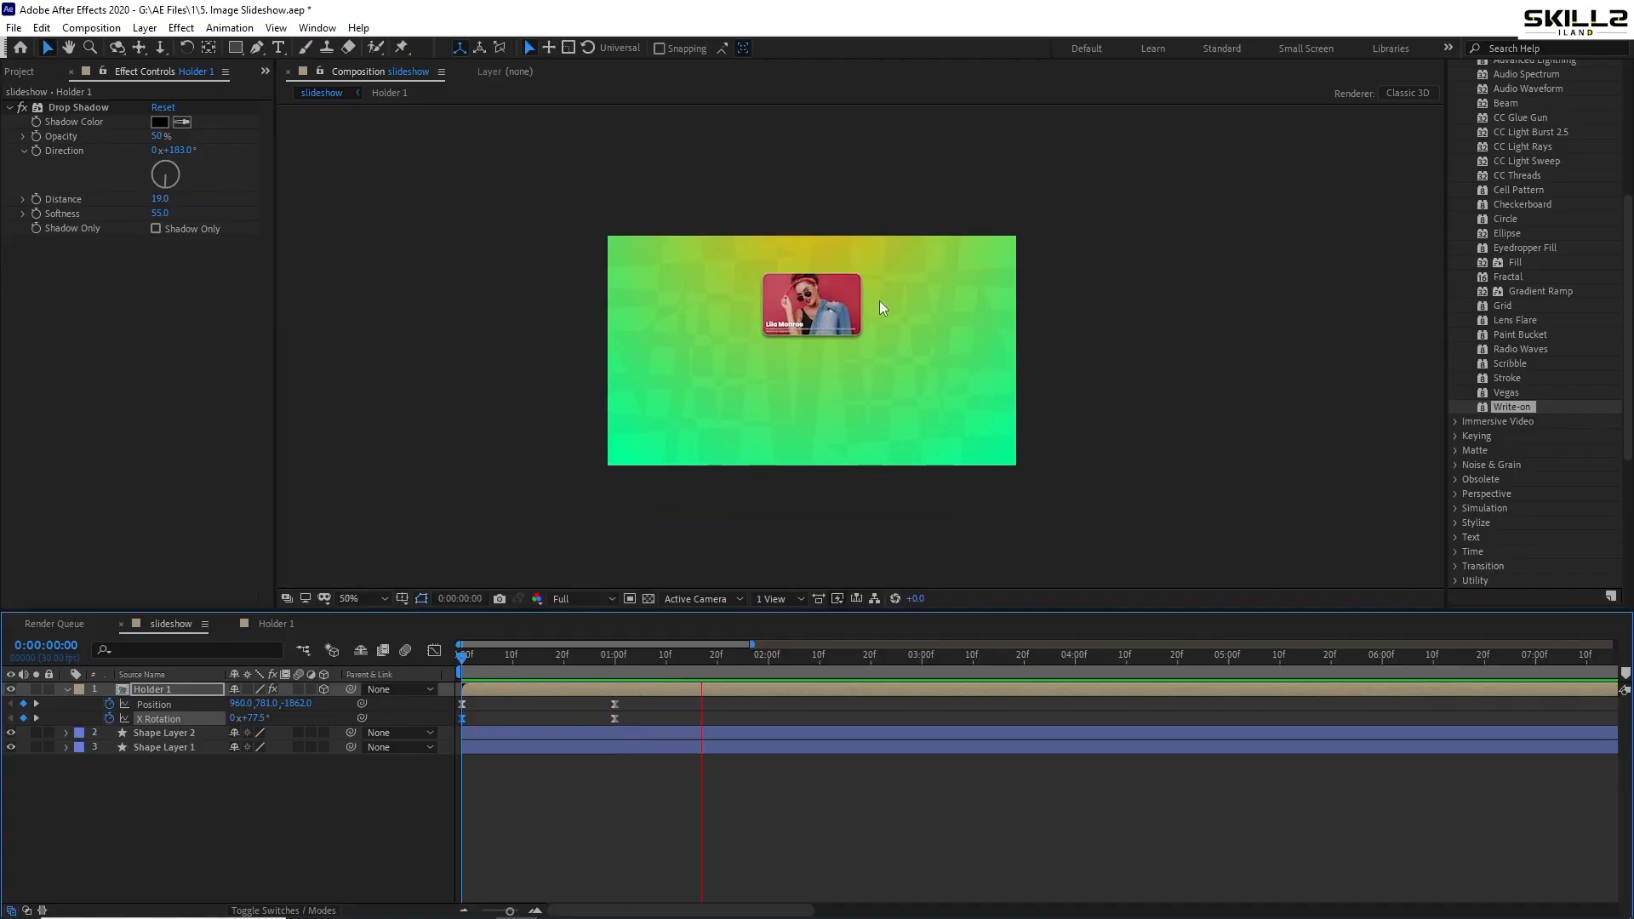
{"action": "scroll", "coordinate": [880, 300], "scroll_direction": "up", "scroll_amount": 2}
{"action": "key", "text": "space"}
- Lower the starting X Rotation to 0x+77.5°, check the flip near its start, and save the project
{"action": "left_click_drag", "start_coordinate": [711, 426], "coordinate": [740, 376]}
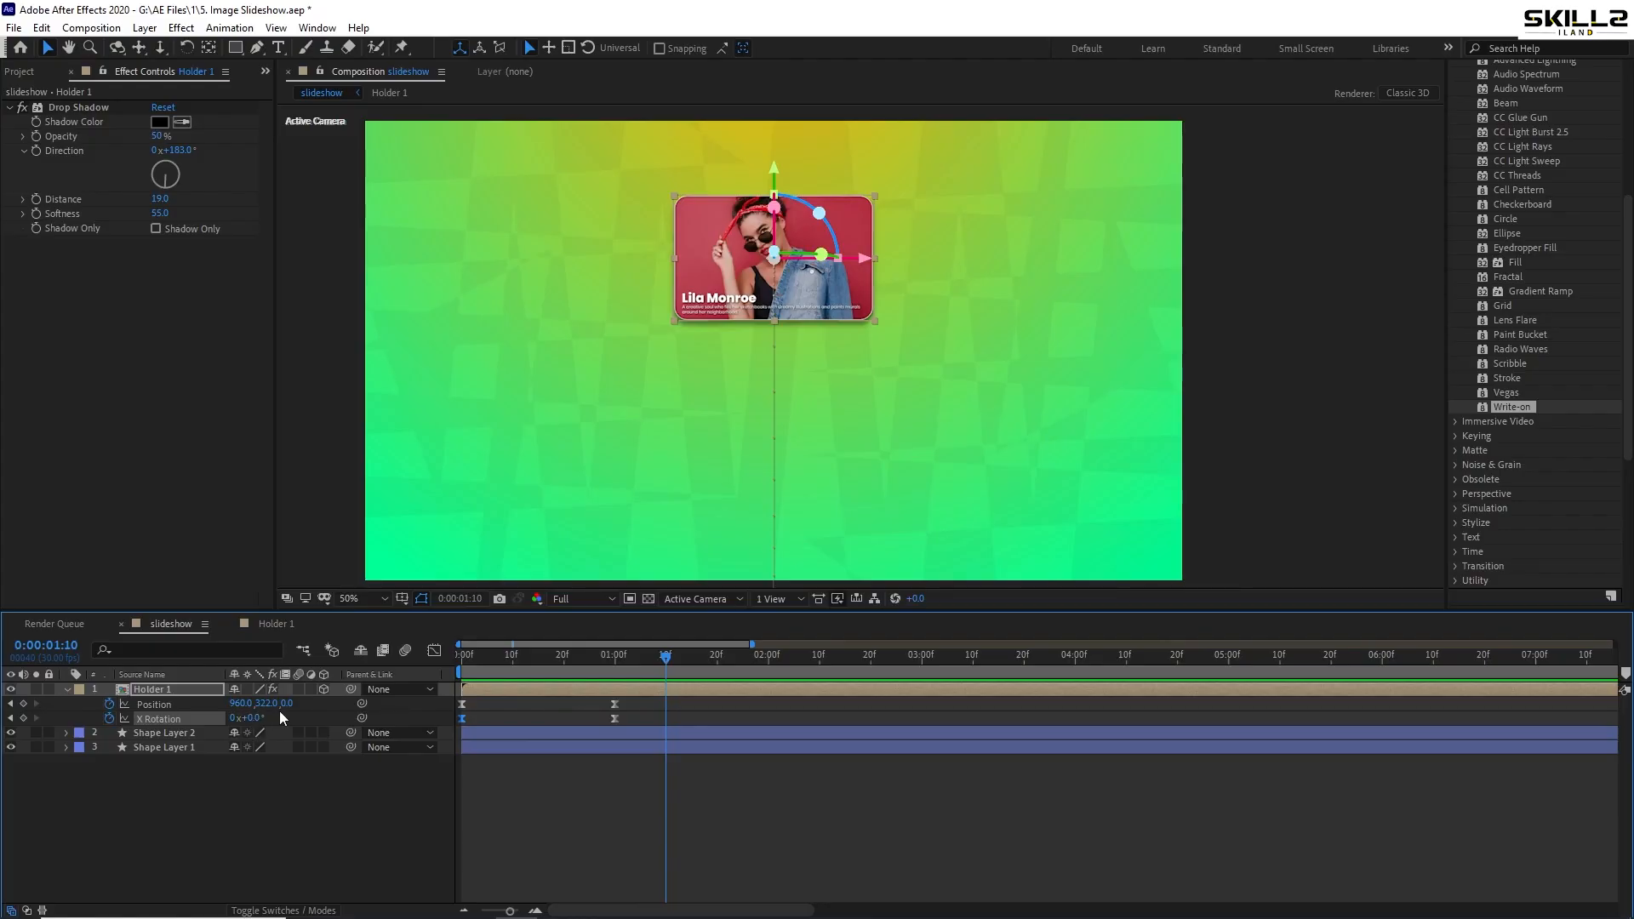
{"action": "left_click_drag", "start_coordinate": [477, 651], "coordinate": [442, 672]}
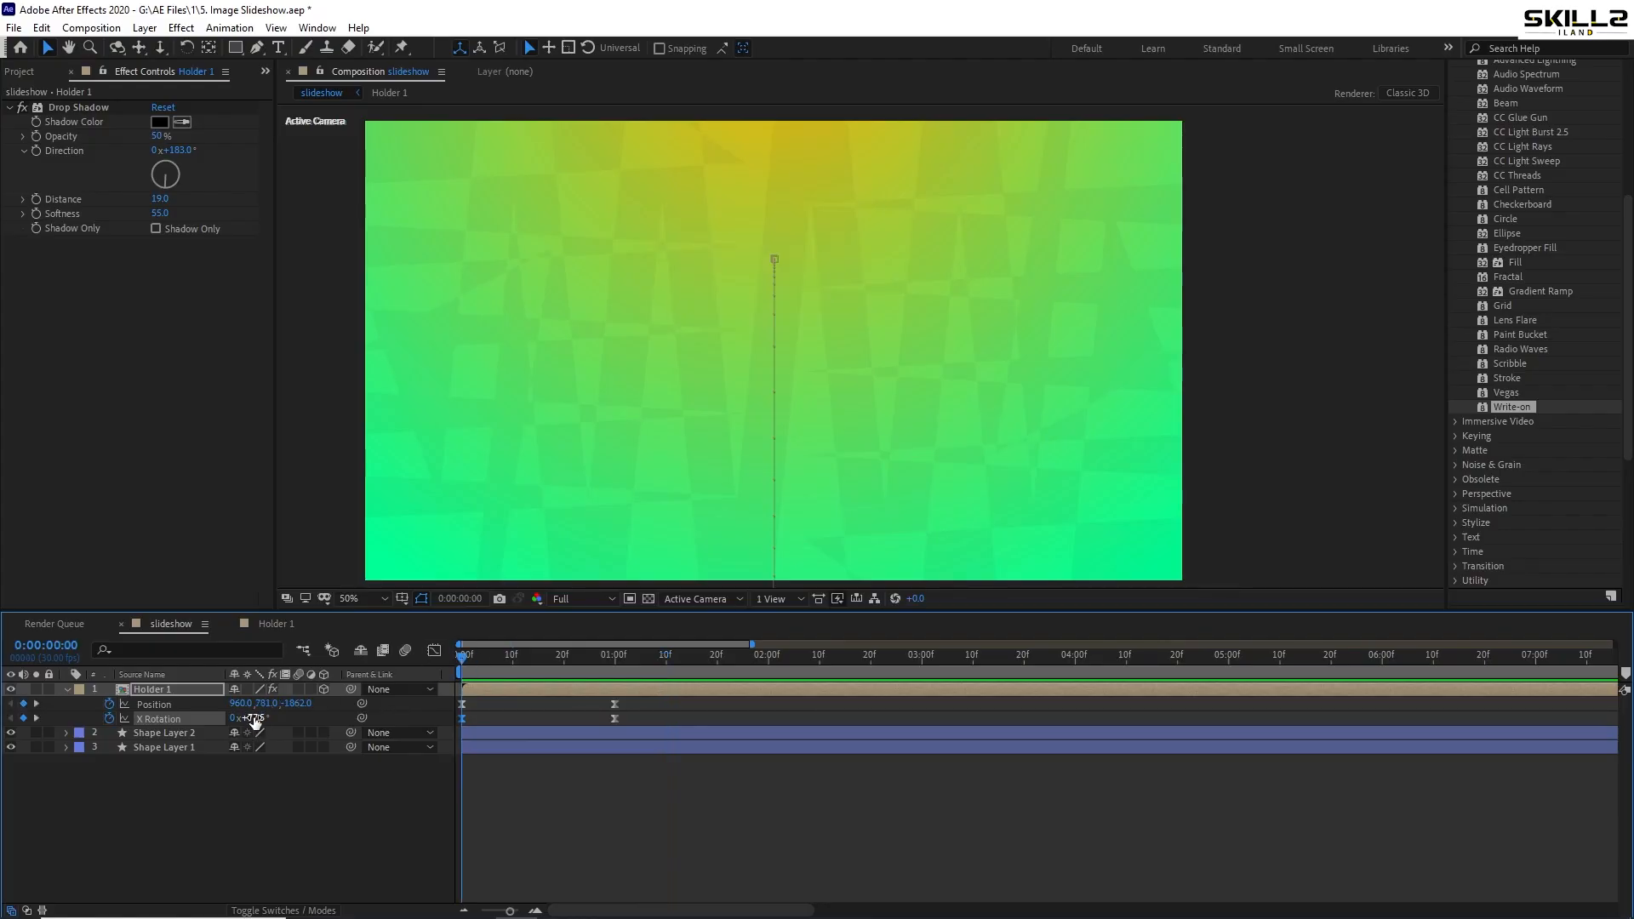
{"action": "left_click_drag", "start_coordinate": [261, 719], "coordinate": [251, 720]}
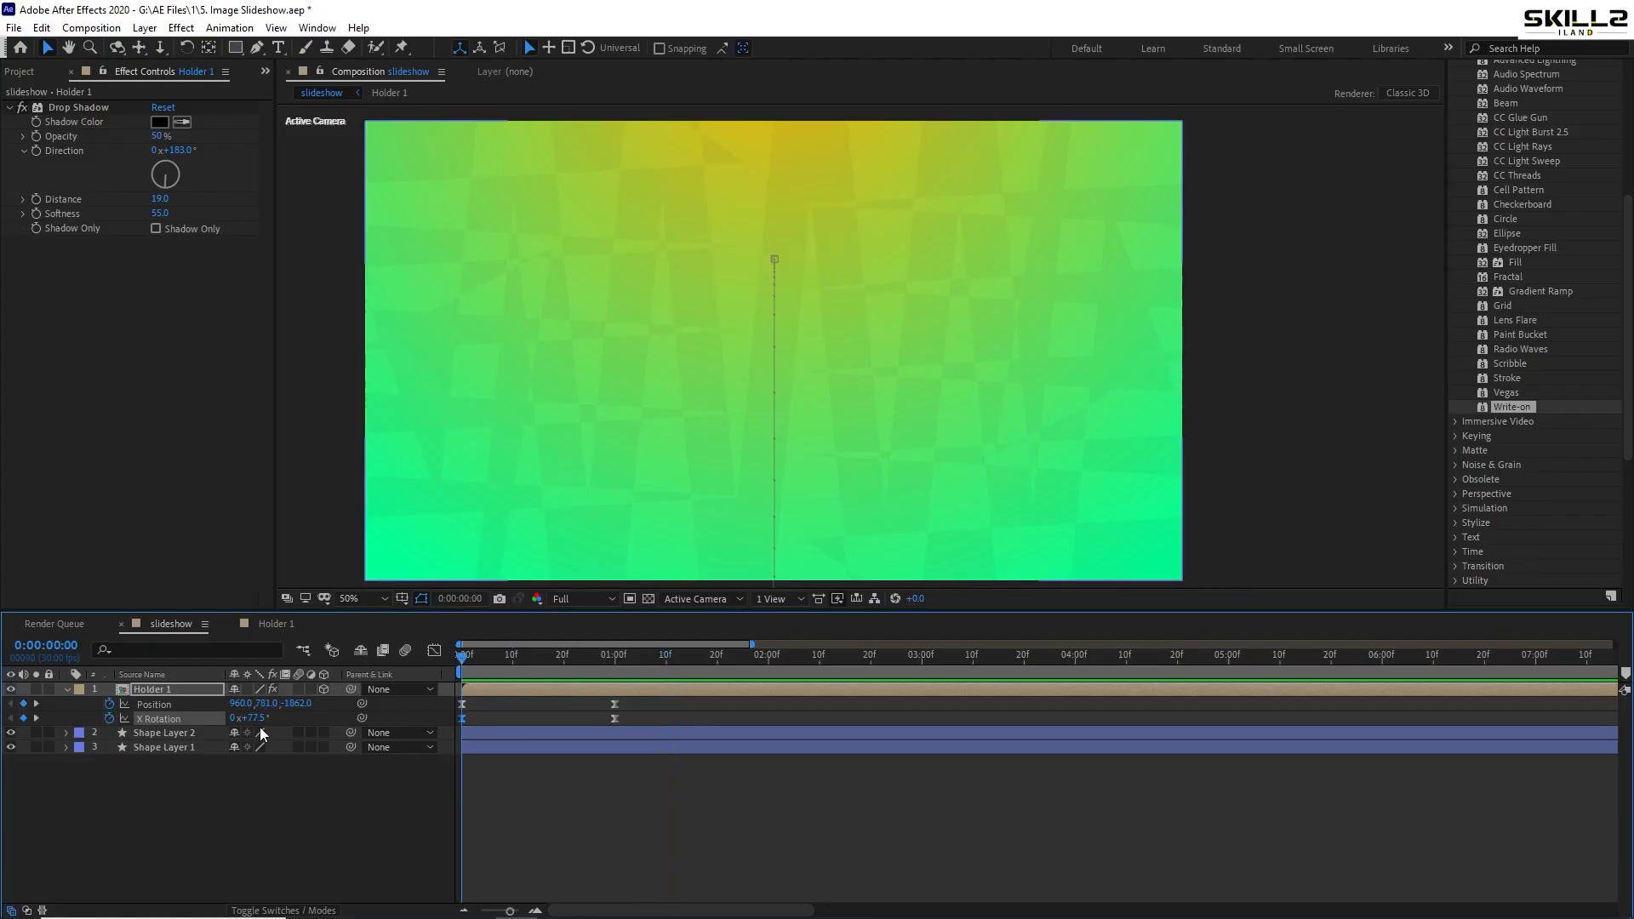
{"action": "key", "text": "space"}
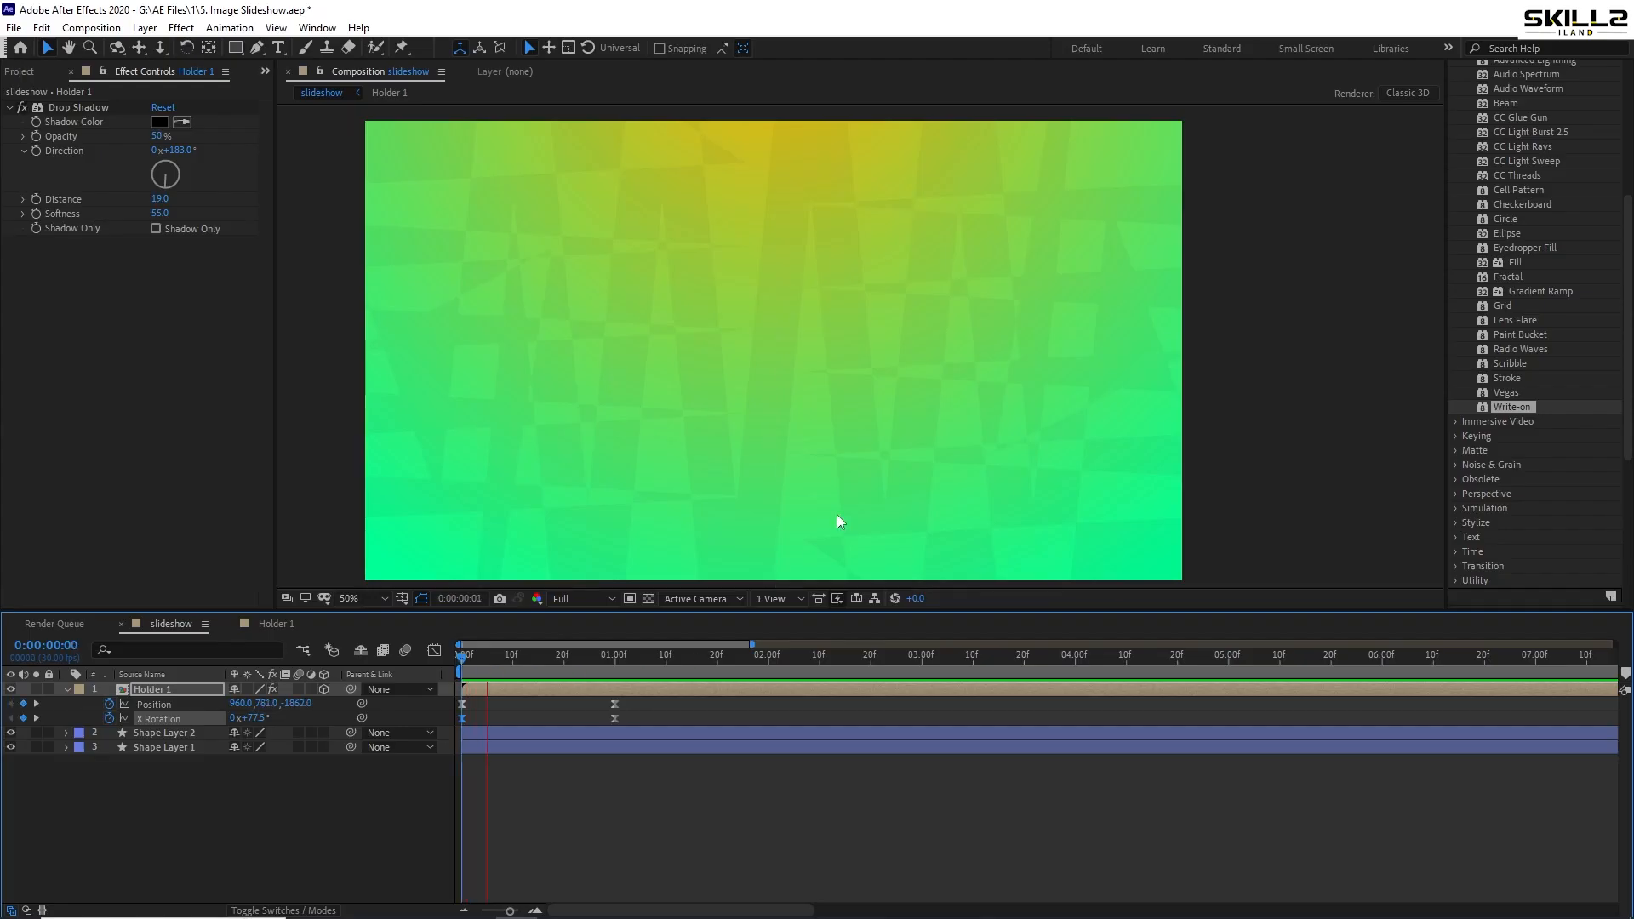
{"action": "left_click_drag", "start_coordinate": [497, 669], "coordinate": [533, 658]}
{"action": "key", "text": "u"}
{"action": "key", "text": "ctrl+s"}
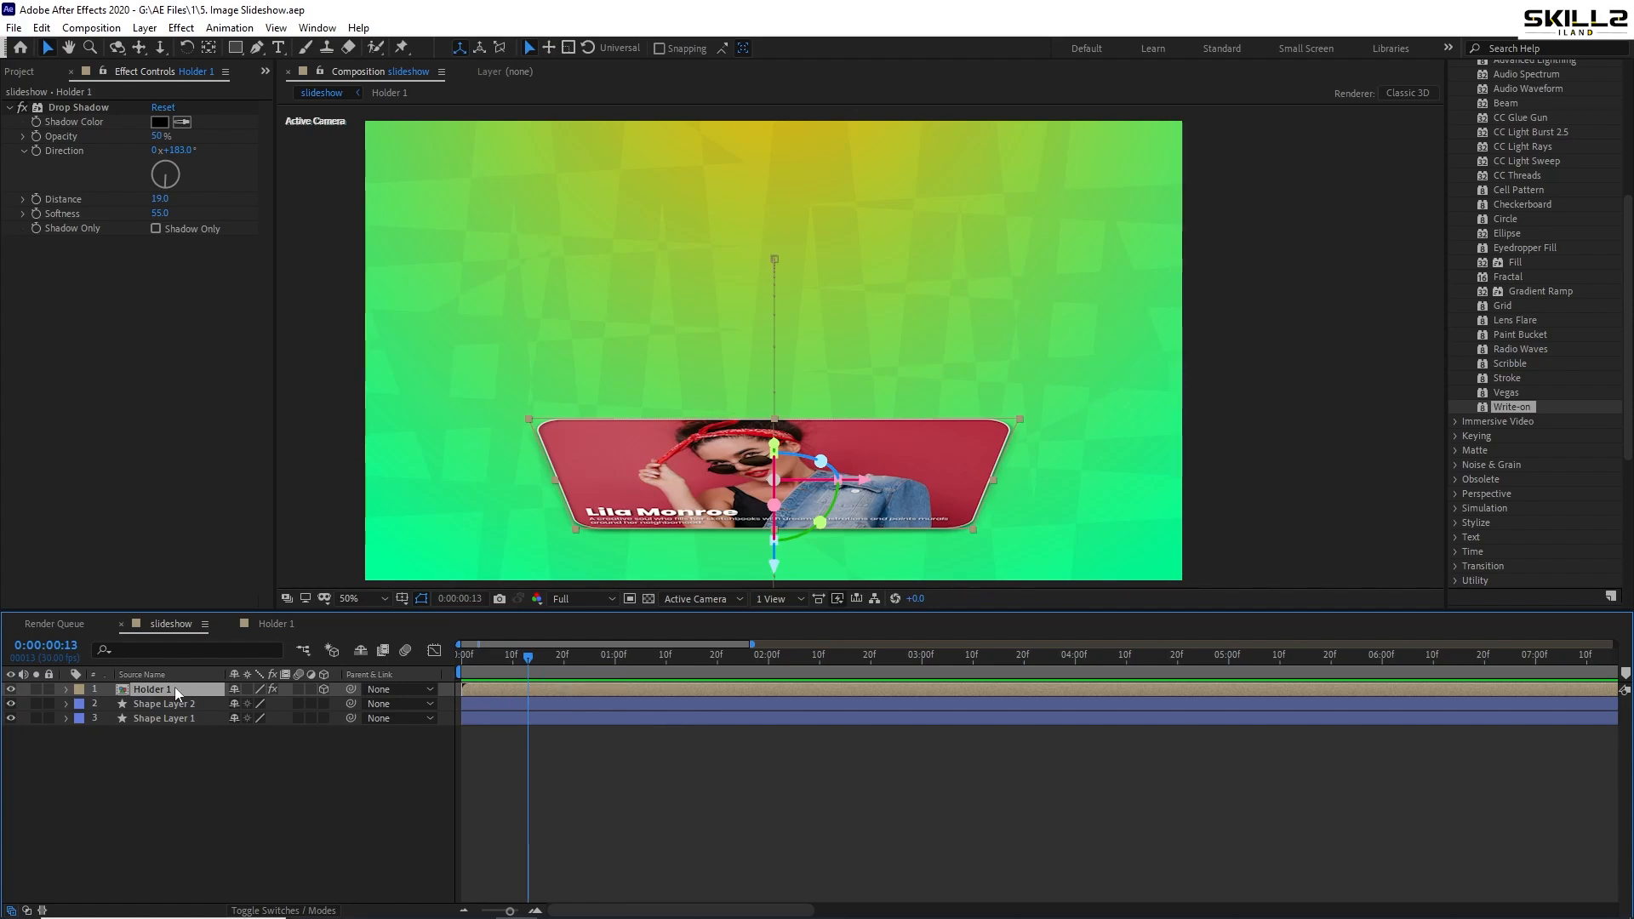
- Duplicate Holder 1 into six card layers and save the project
{"action": "key", "text": "ctrl+d"}
{"action": "key", "text": "ctrl+d"}
{"action": "key", "text": "ctrl+d"}
{"action": "key", "text": "ctrl+d"}
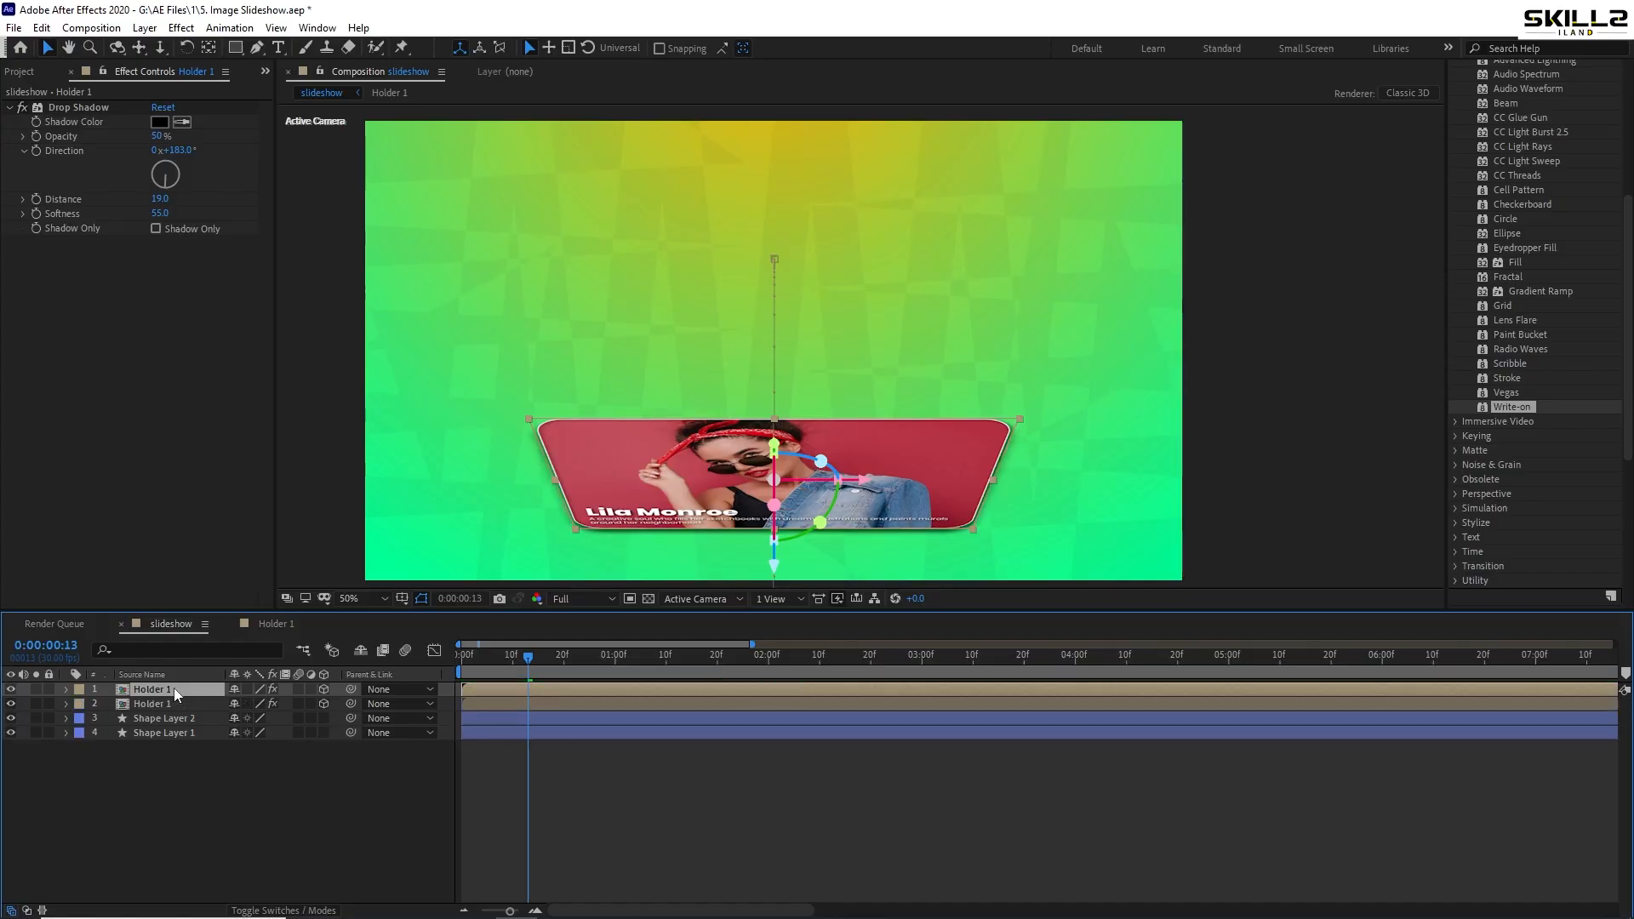
{"action": "key", "text": "ctrl+d"}
{"action": "key", "text": "ctrl+s"}
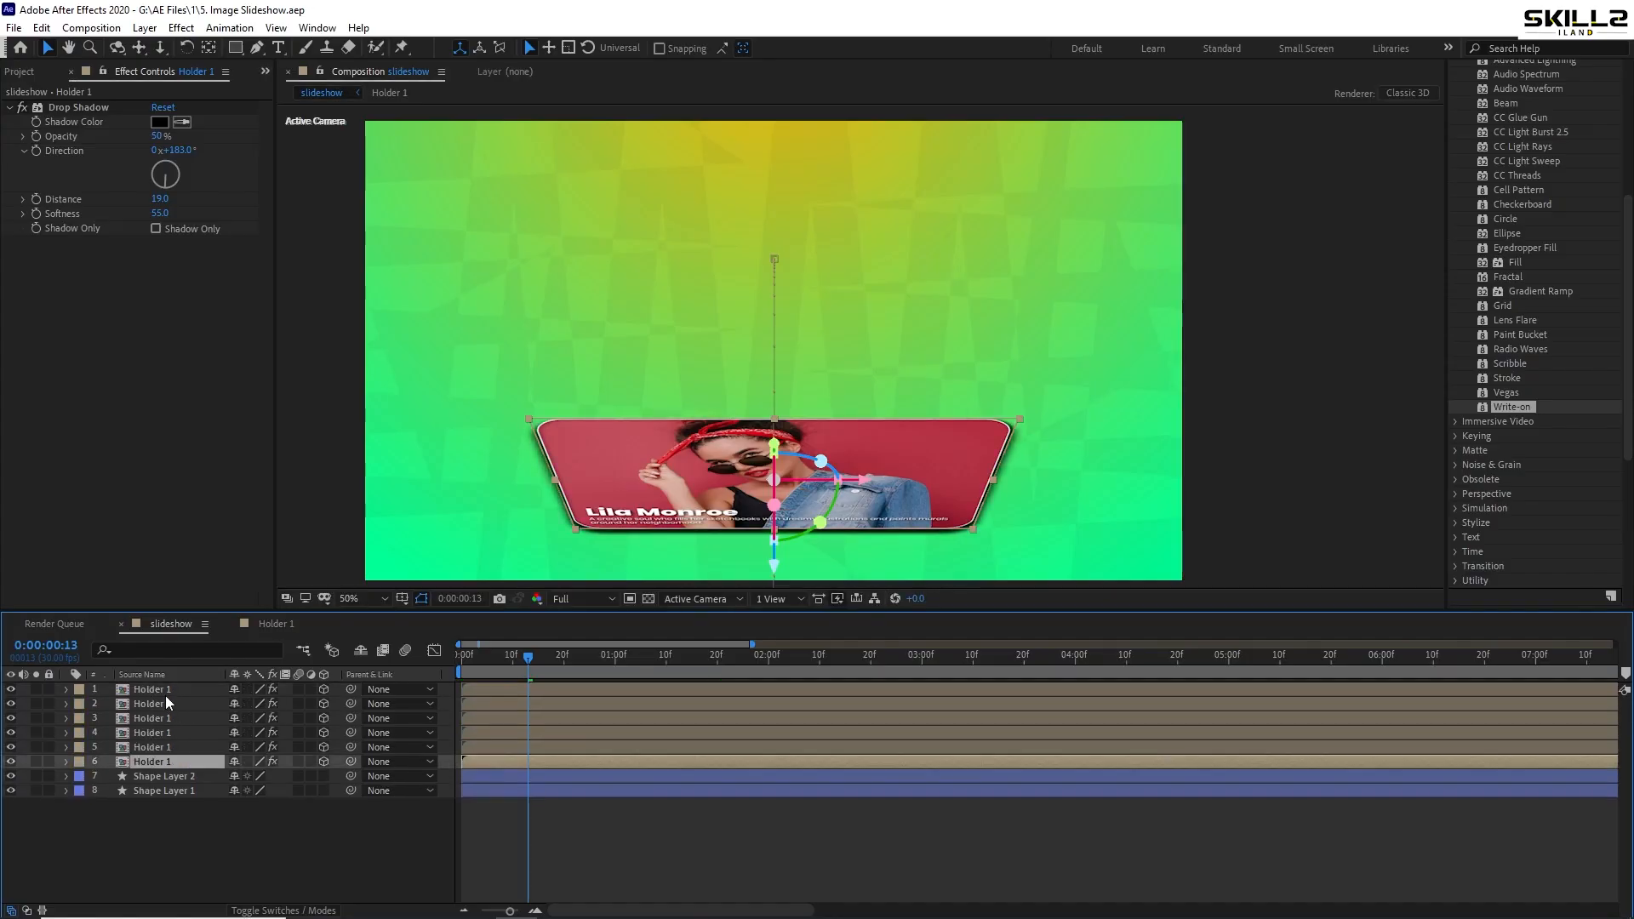
- Select the card layers down to layer 6 and view the landed card at 0:00:01:03
{"action": "left_click", "coordinate": [160, 705]}
{"action": "left_click", "coordinate": [160, 718]}
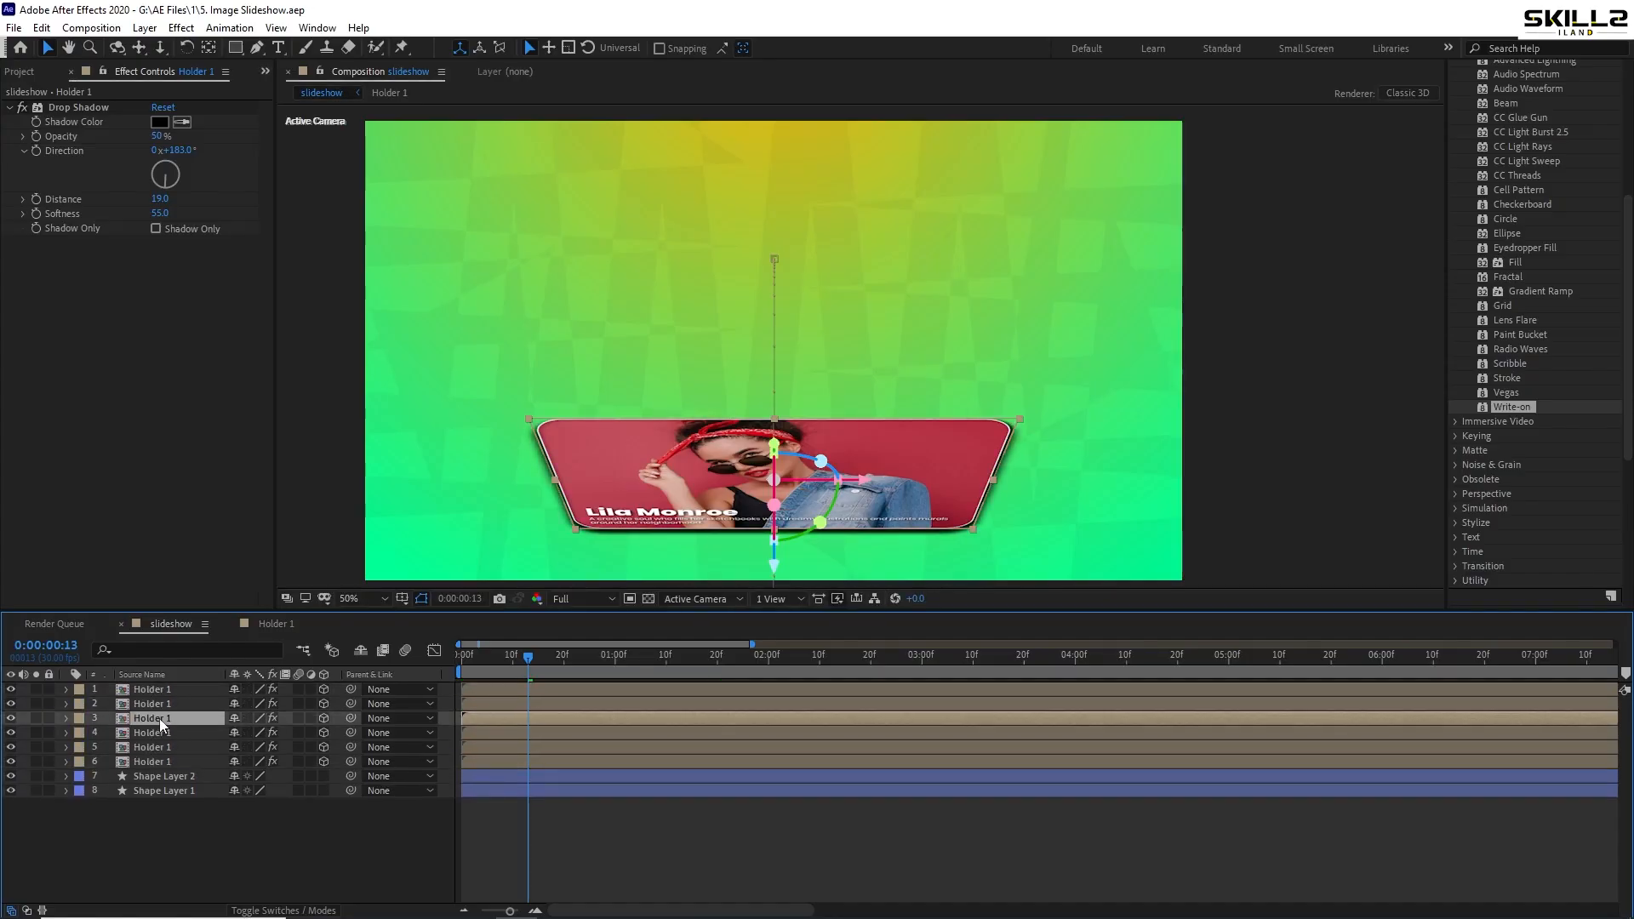
{"action": "left_click", "coordinate": [160, 731]}
{"action": "left_click", "coordinate": [160, 746]}
{"action": "left_click", "coordinate": [160, 760]}
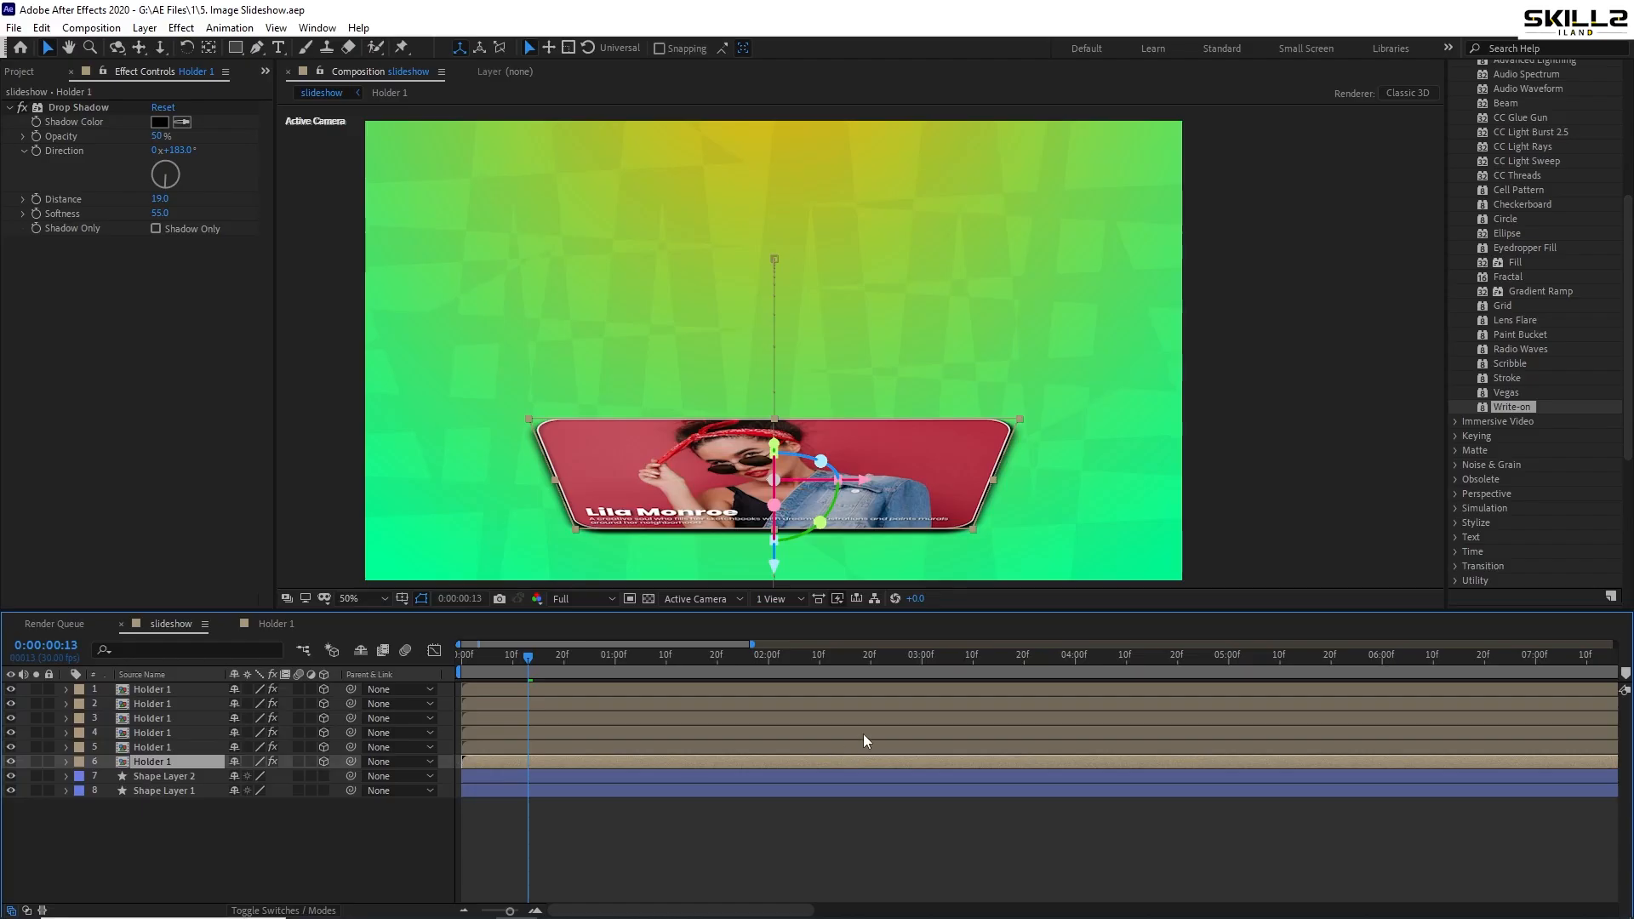
{"action": "left_click_drag", "start_coordinate": [489, 667], "coordinate": [633, 691]}
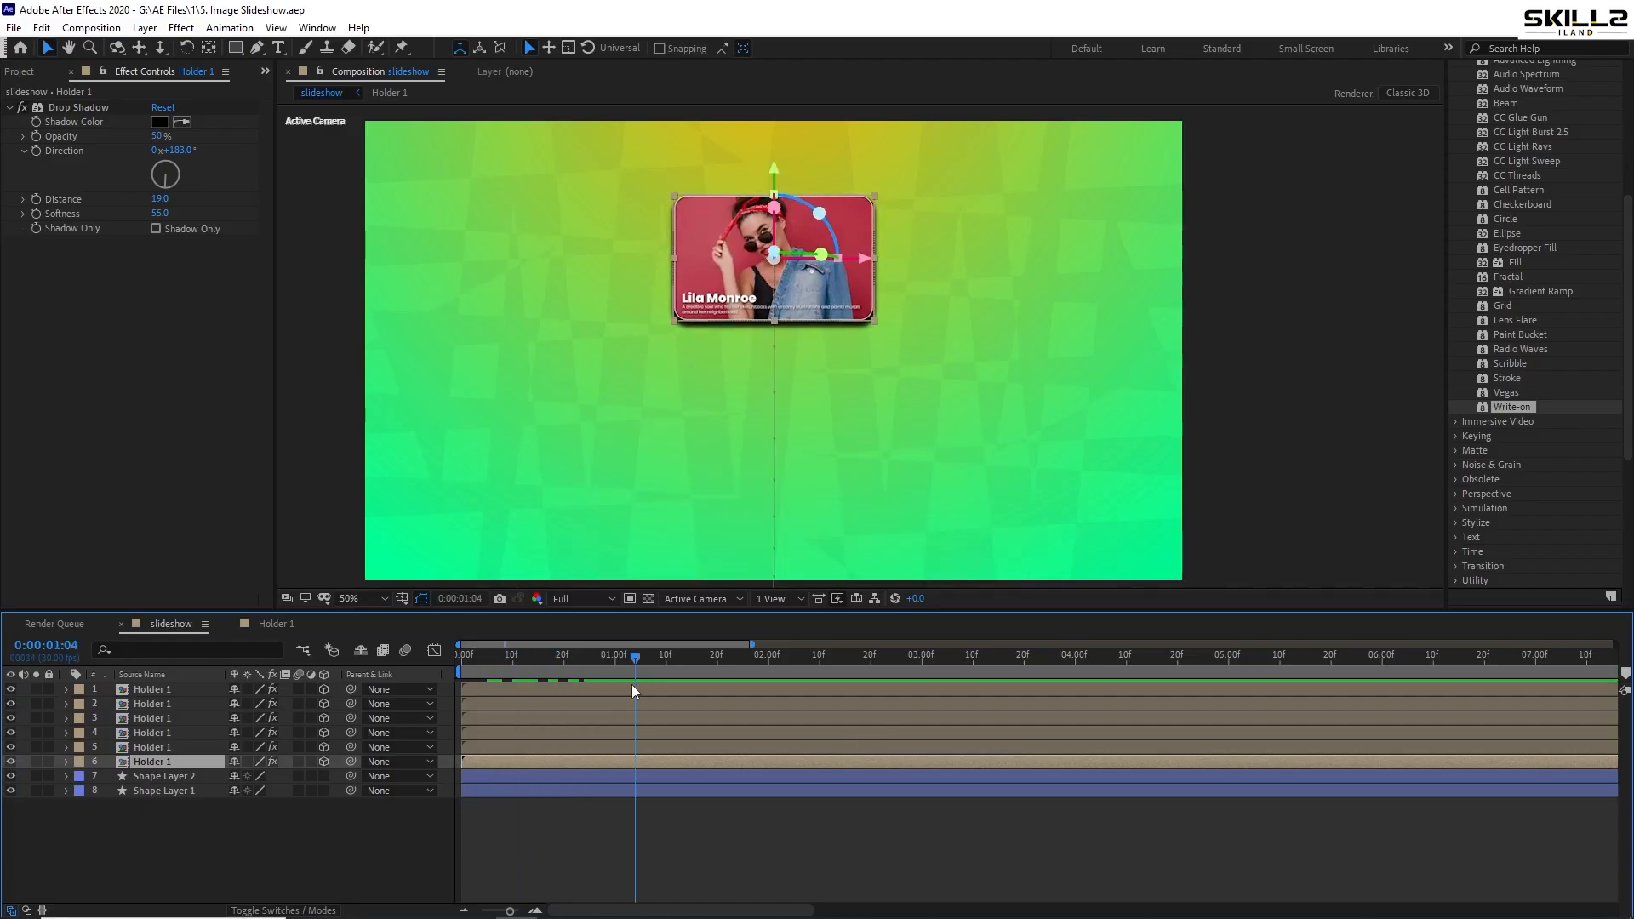
{"action": "left_click", "coordinate": [579, 832]}
- Delay layer 5's start by a few frames and preview the staggered flip-in
{"action": "left_click", "coordinate": [488, 747]}
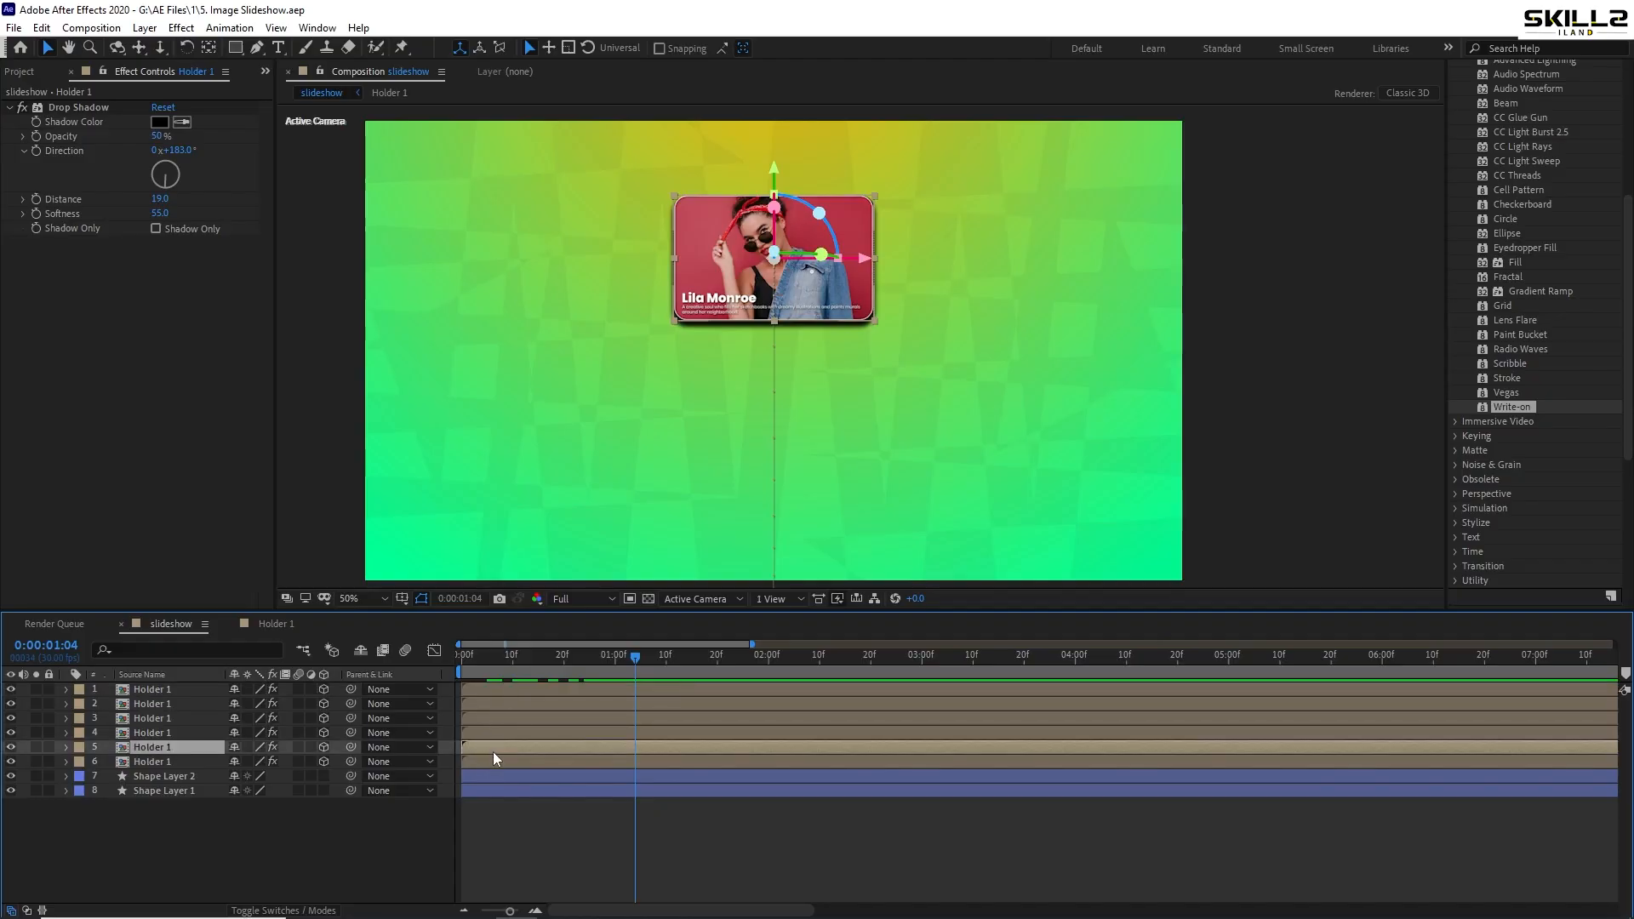
{"action": "left_click_drag", "start_coordinate": [493, 752], "coordinate": [509, 753]}
{"action": "left_click", "coordinate": [467, 657]}
{"action": "key", "text": "equal"}
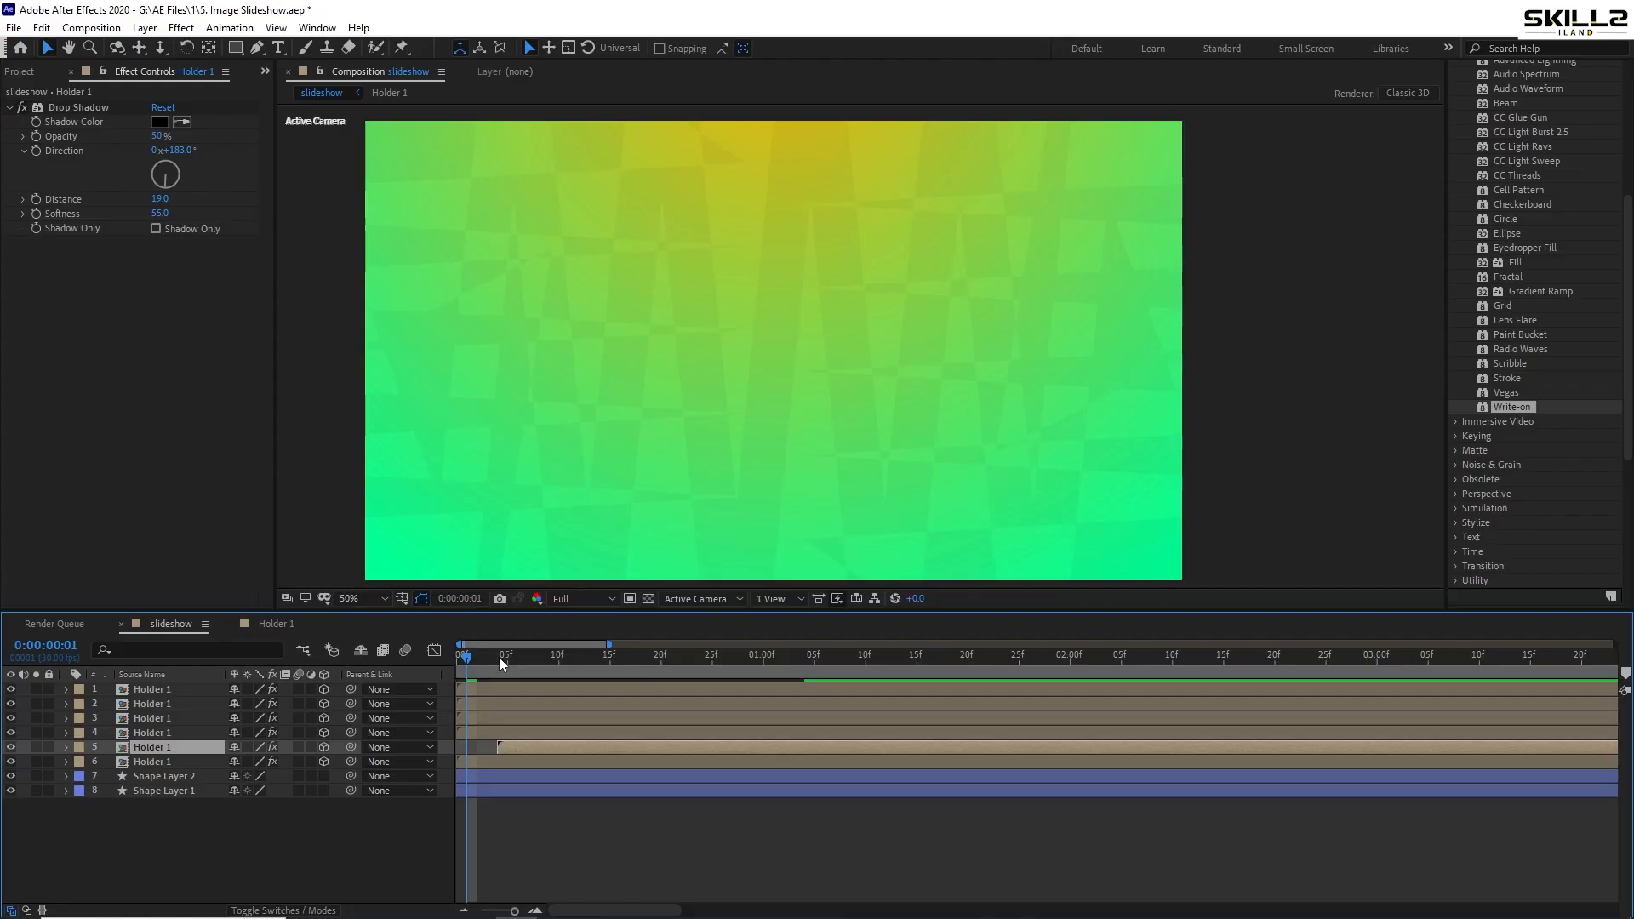
{"action": "left_click", "coordinate": [515, 741]}
{"action": "left_click_drag", "start_coordinate": [524, 747], "coordinate": [529, 691]}
{"action": "key", "text": "Home"}
{"action": "key", "text": "space"}
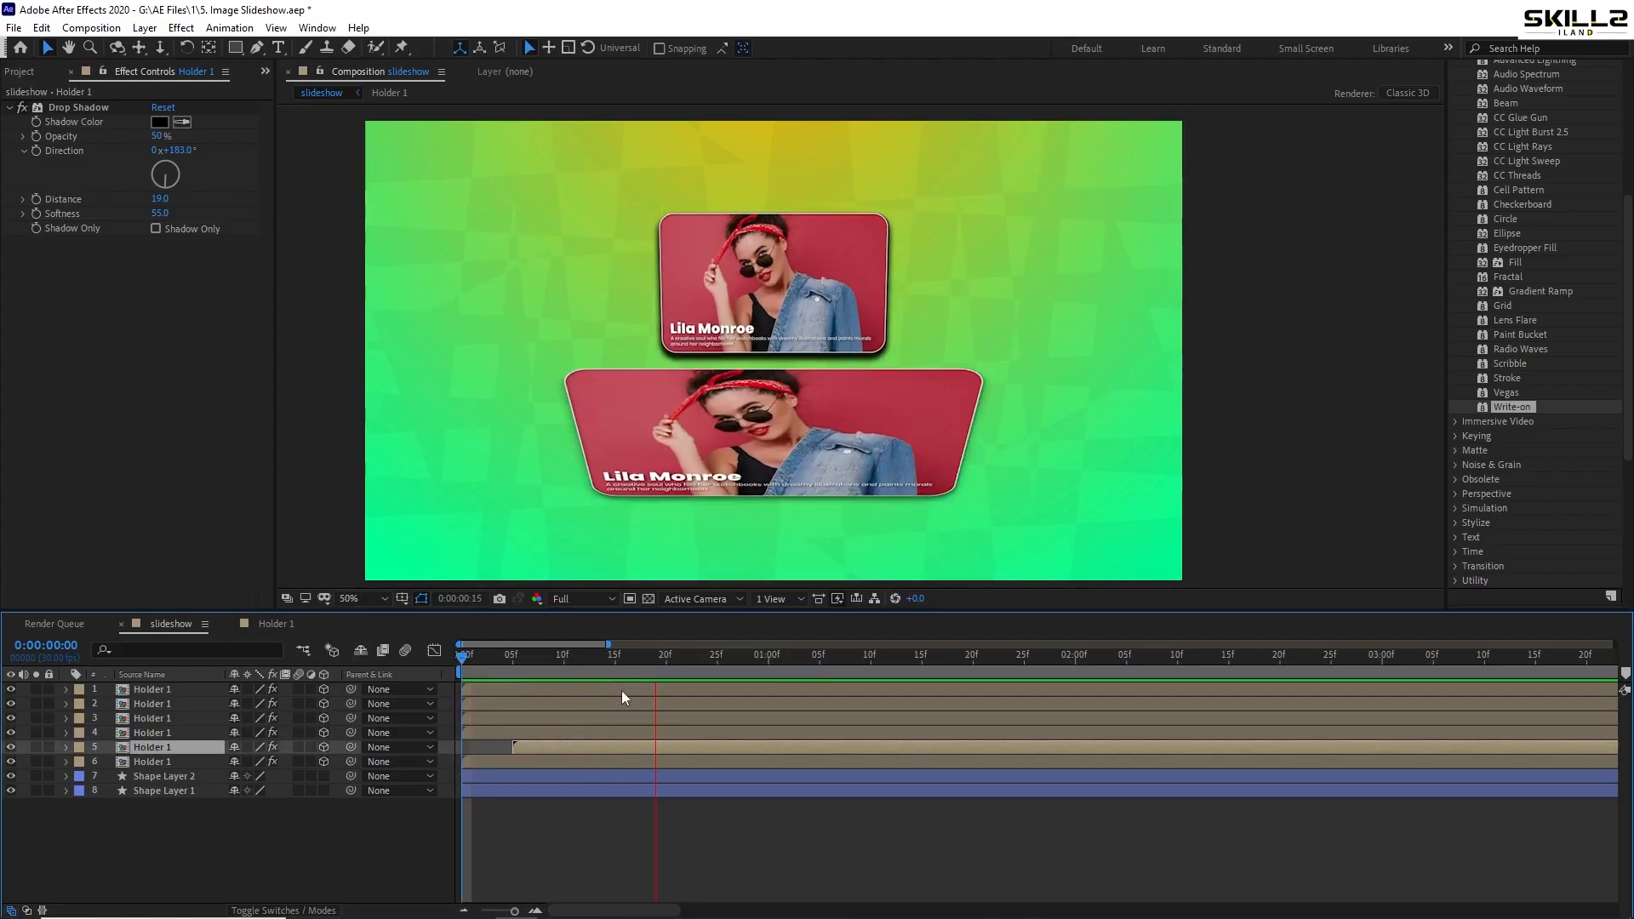
- Stagger layers 4, 3, 2 and 1 progressively later, with layer 1 beginning at frame 25
{"action": "left_click", "coordinate": [513, 659]}
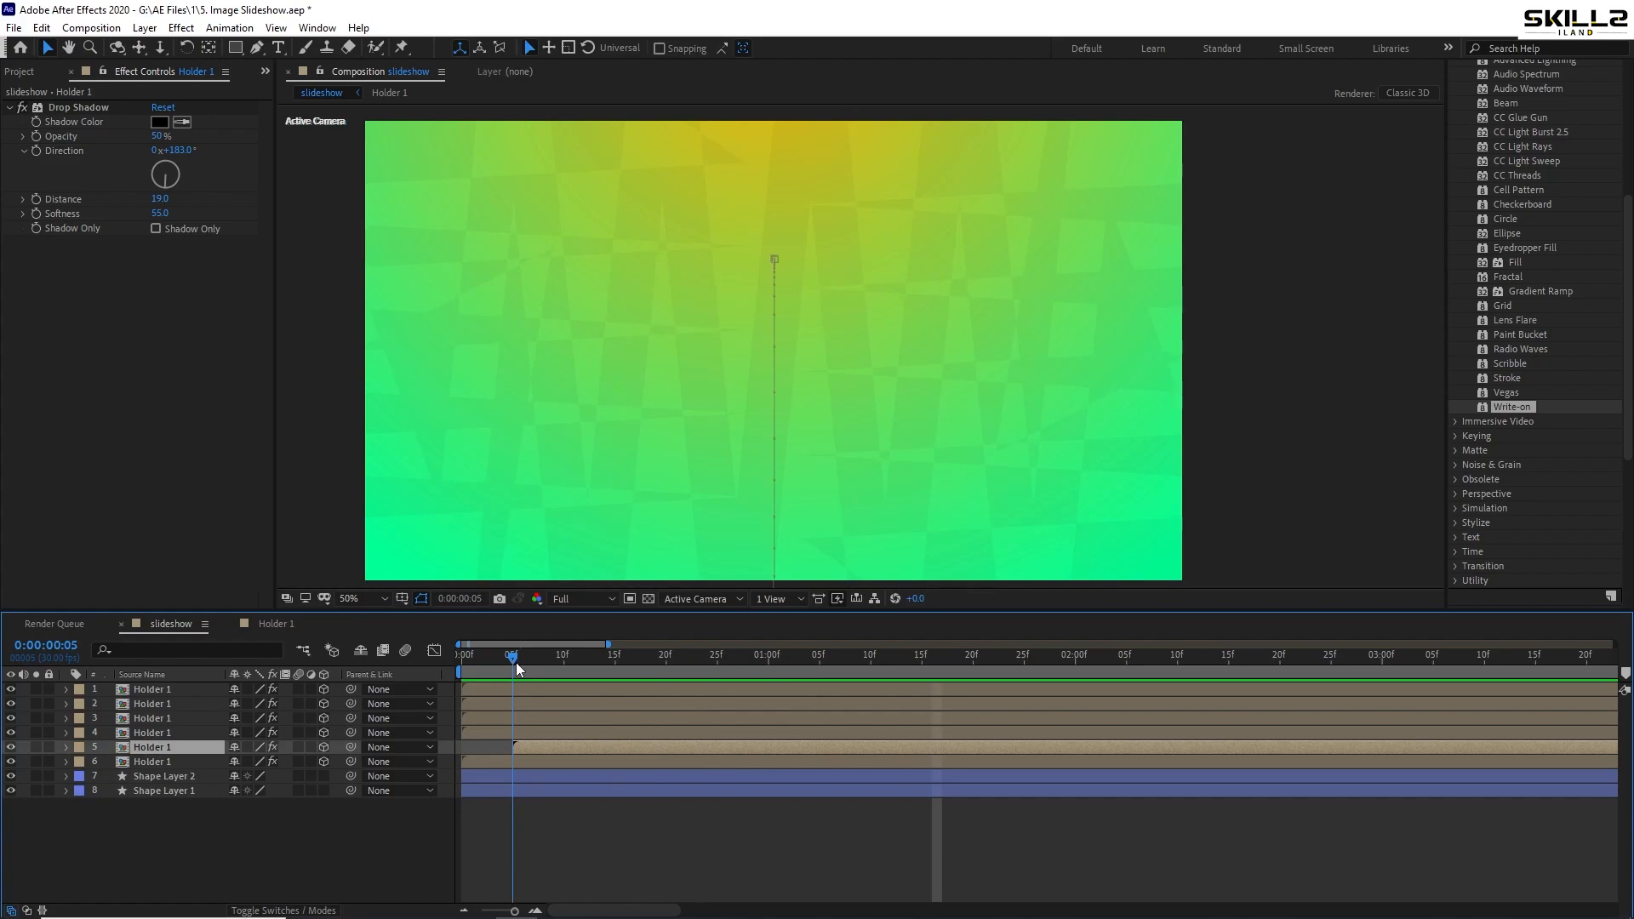
{"action": "left_click_drag", "start_coordinate": [492, 732], "coordinate": [650, 718]}
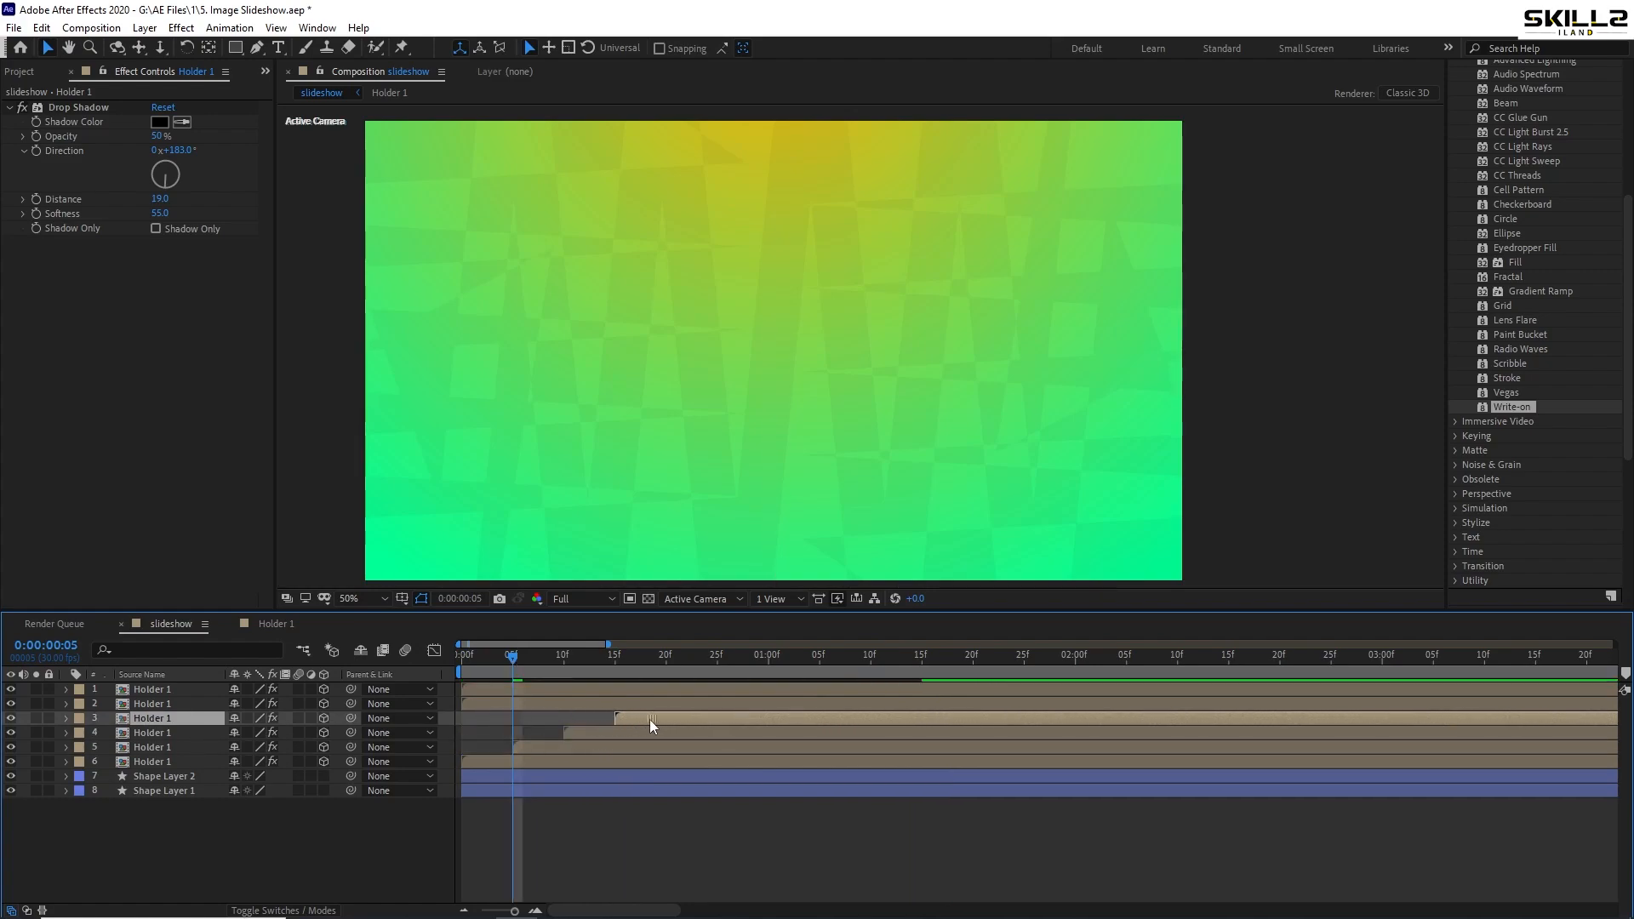
{"action": "left_click_drag", "start_coordinate": [534, 706], "coordinate": [743, 706]}
{"action": "left_click_drag", "start_coordinate": [533, 687], "coordinate": [793, 701]}
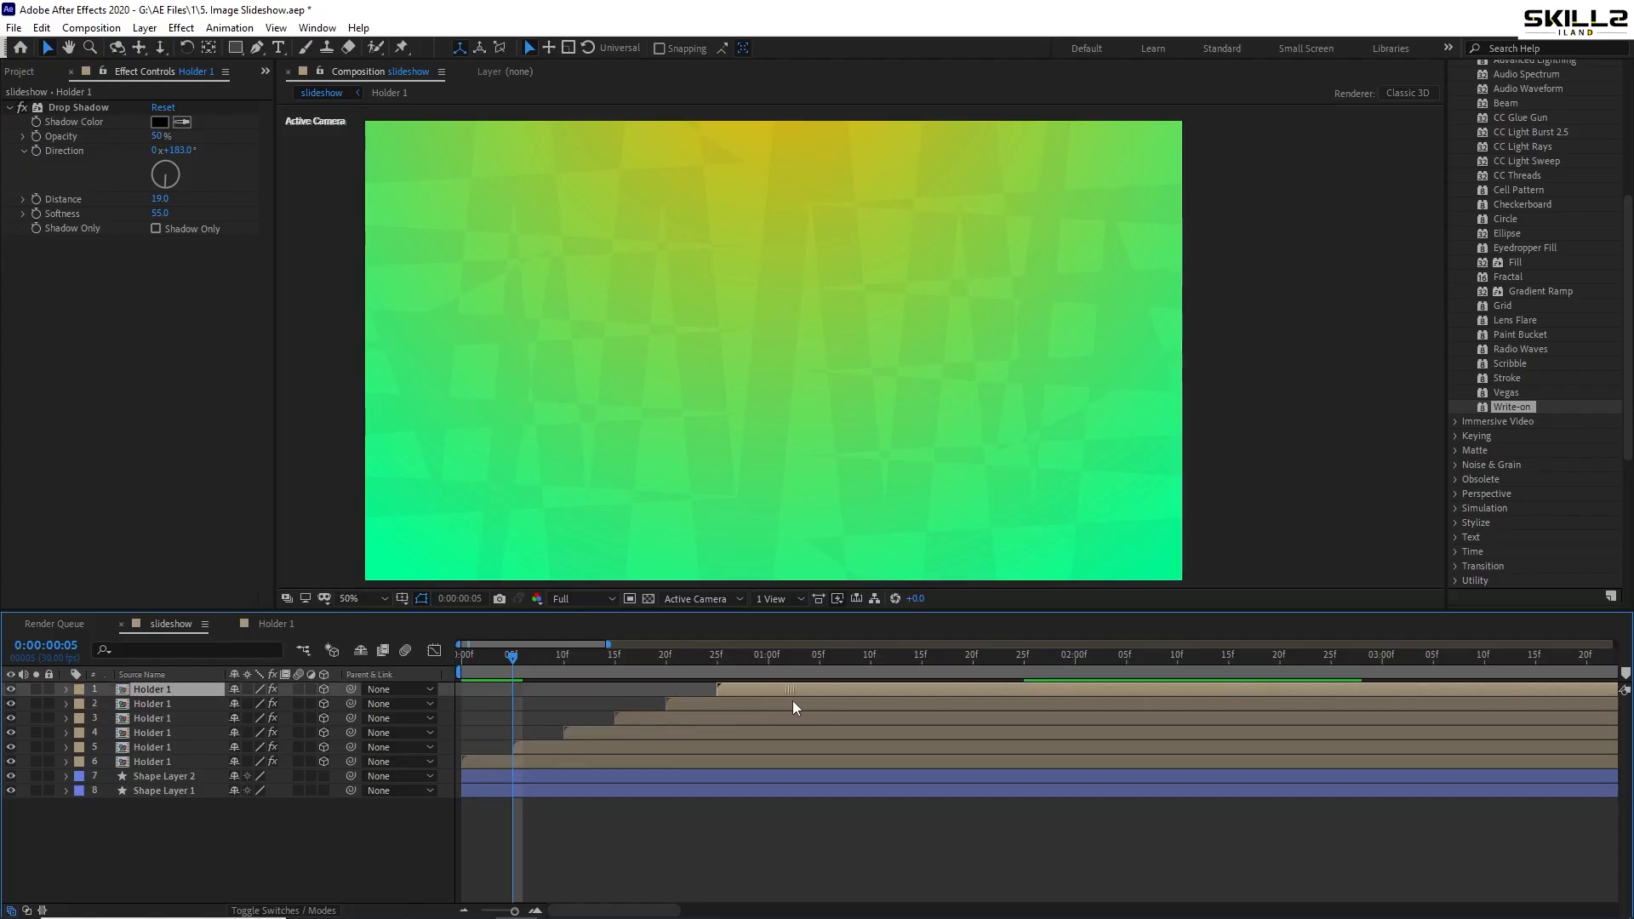
{"action": "left_click_drag", "start_coordinate": [604, 657], "coordinate": [443, 673]}
{"action": "key", "text": "space"}
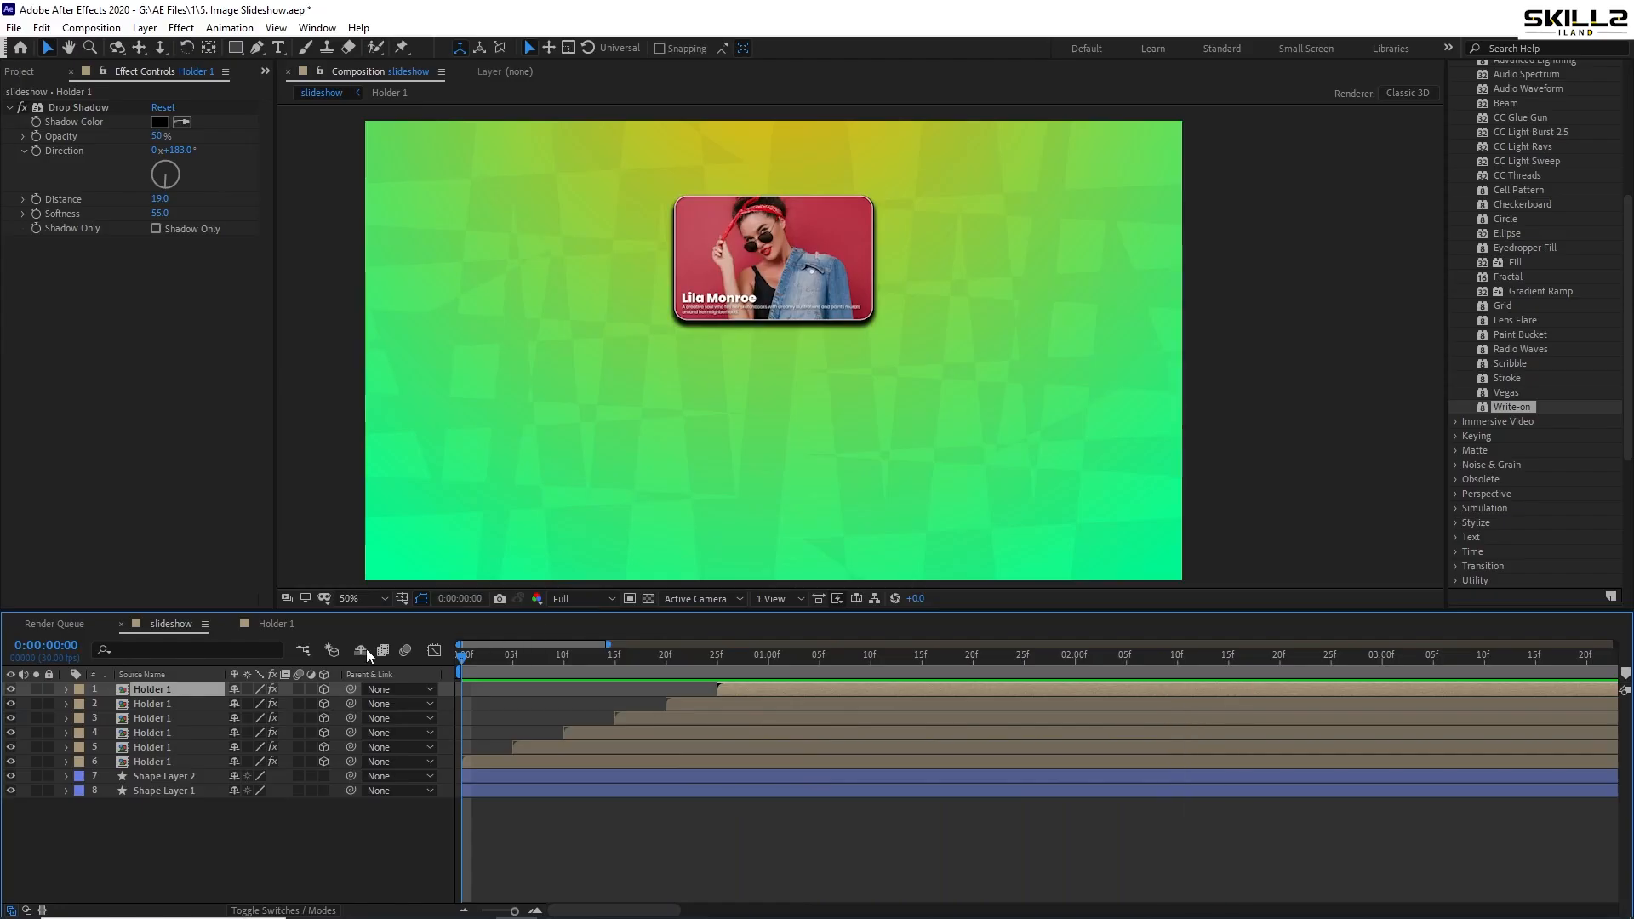
{"action": "left_click_drag", "start_coordinate": [508, 656], "coordinate": [786, 701]}
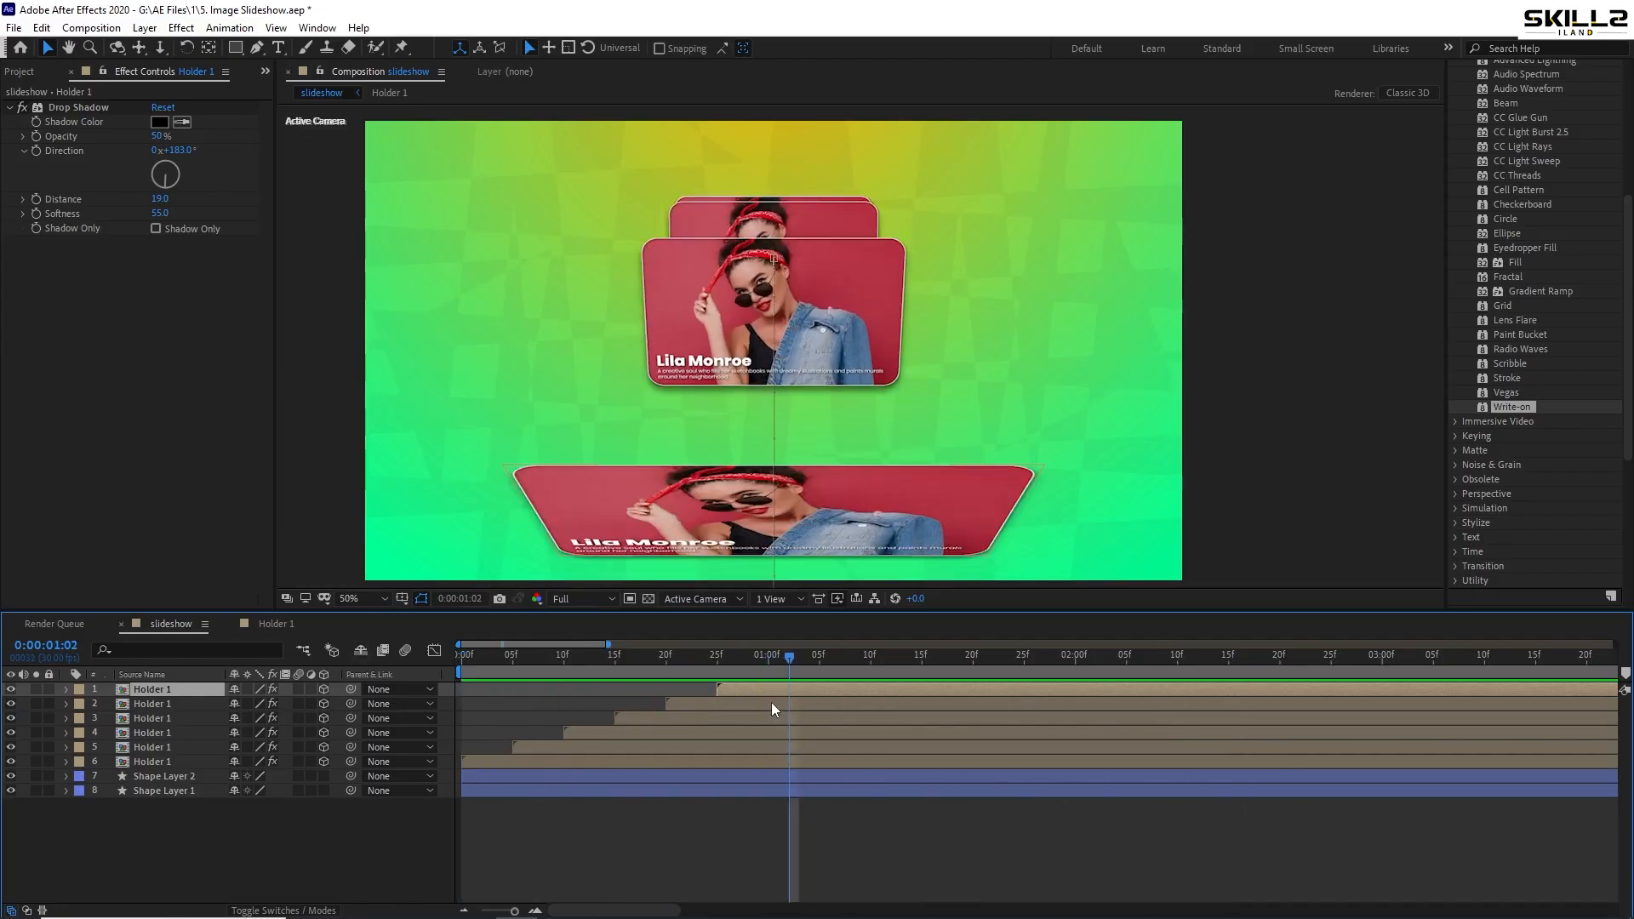
{"action": "left_click", "coordinate": [789, 765], "text": "shift"}
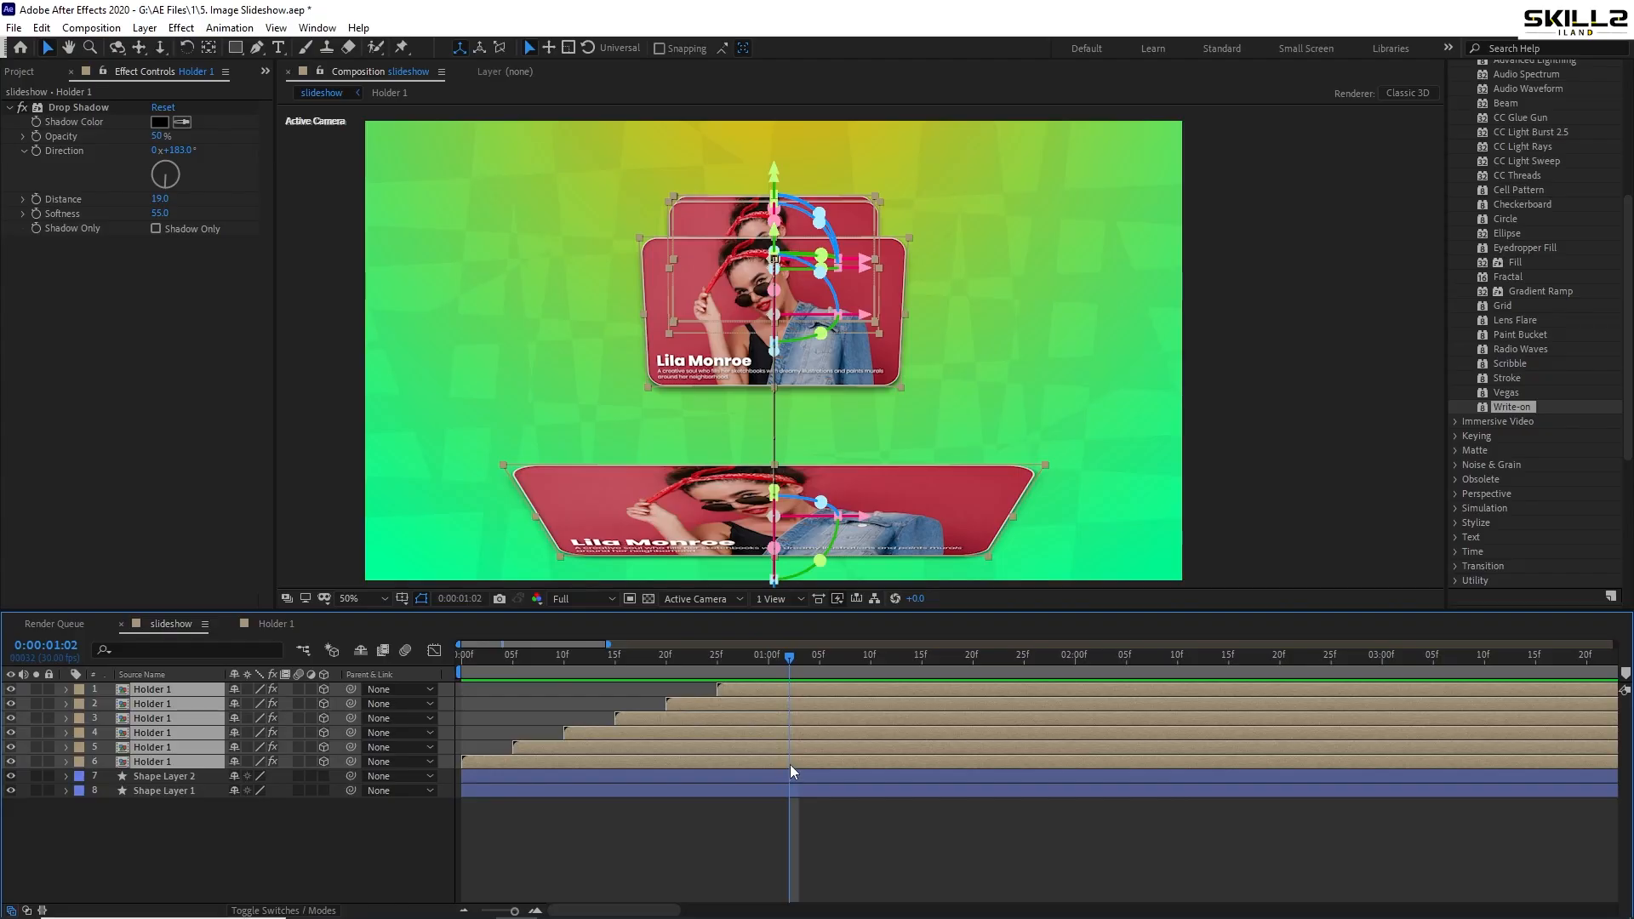
- Lower the landing Position Y of layer 5 to 362 and layer 4 to 402
{"action": "key", "text": "p"}
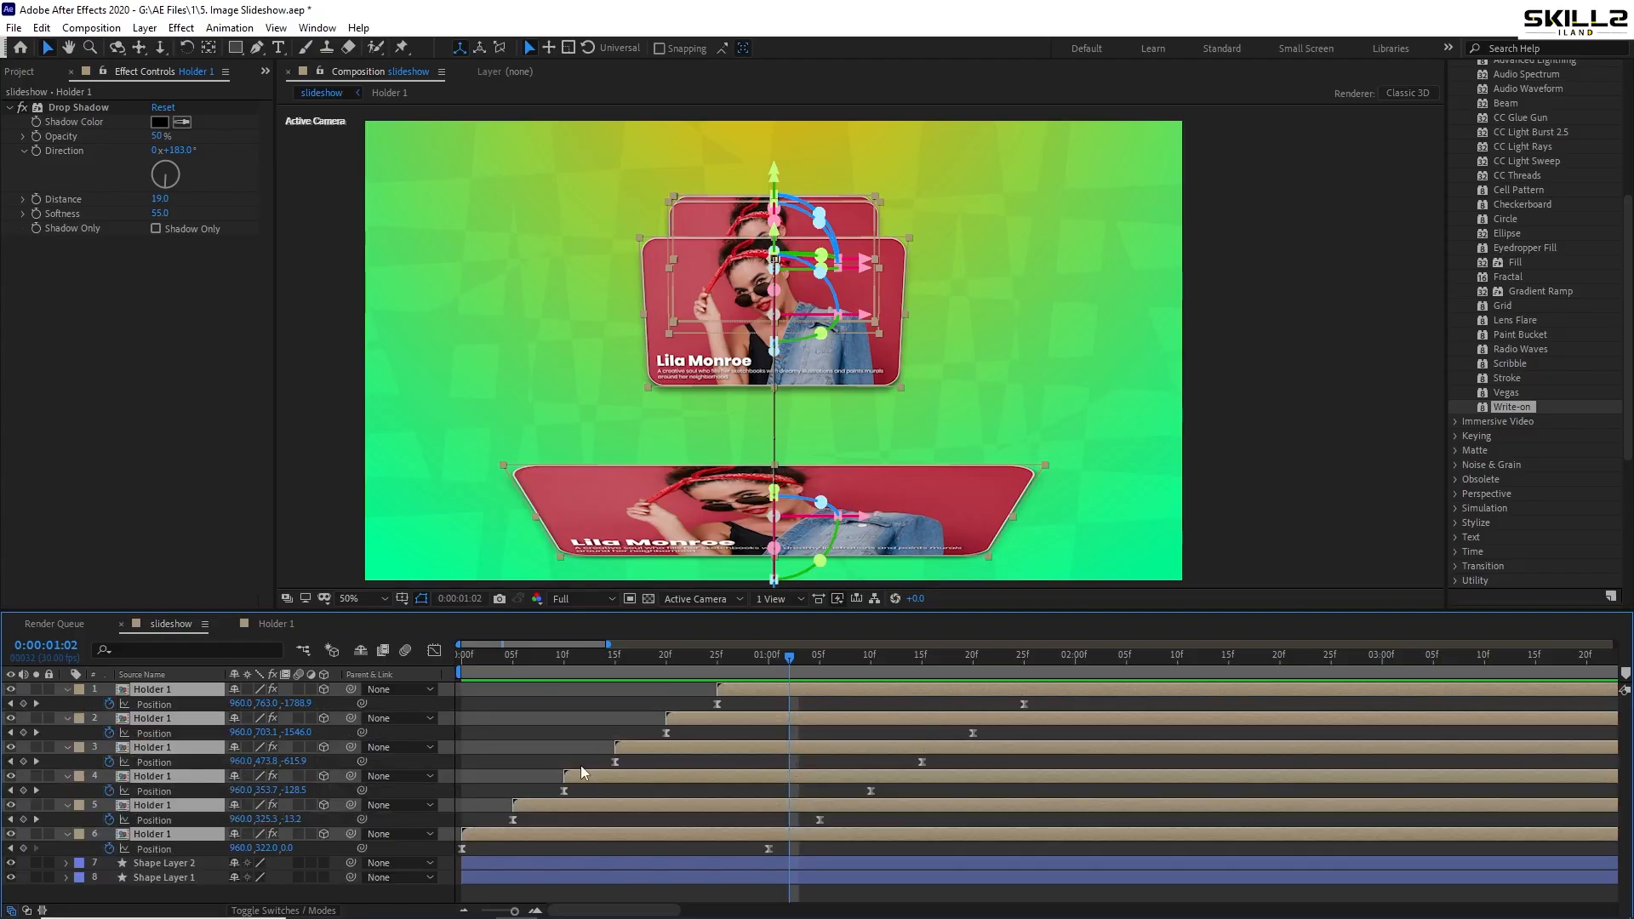
{"action": "left_click", "coordinate": [520, 656]}
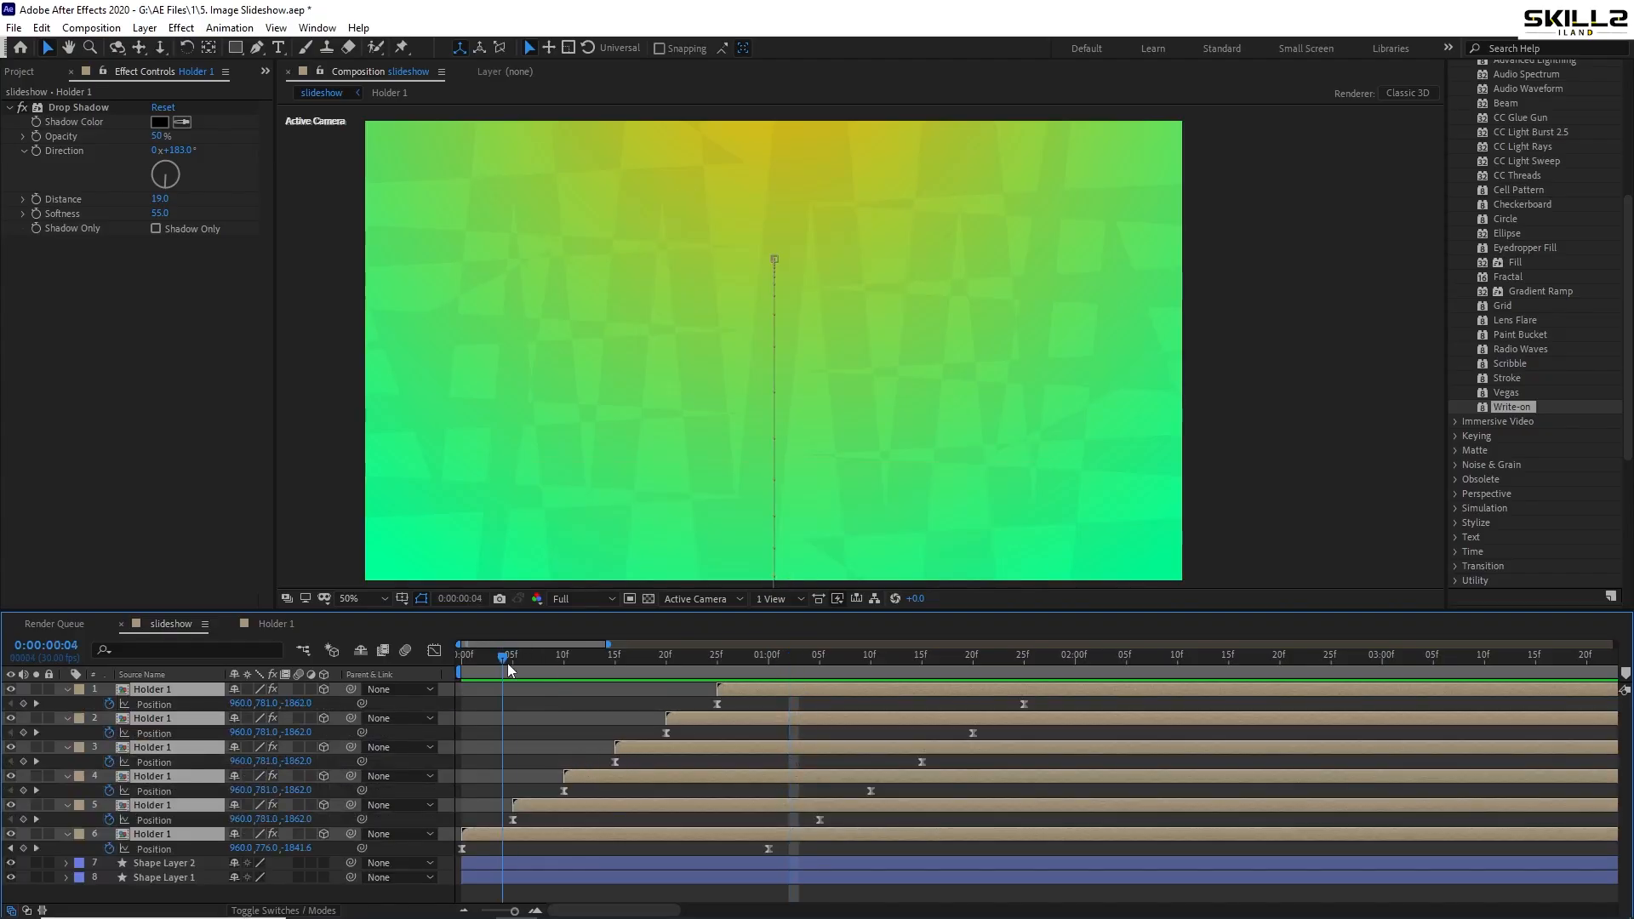
{"action": "left_click_drag", "start_coordinate": [681, 676], "coordinate": [819, 697]}
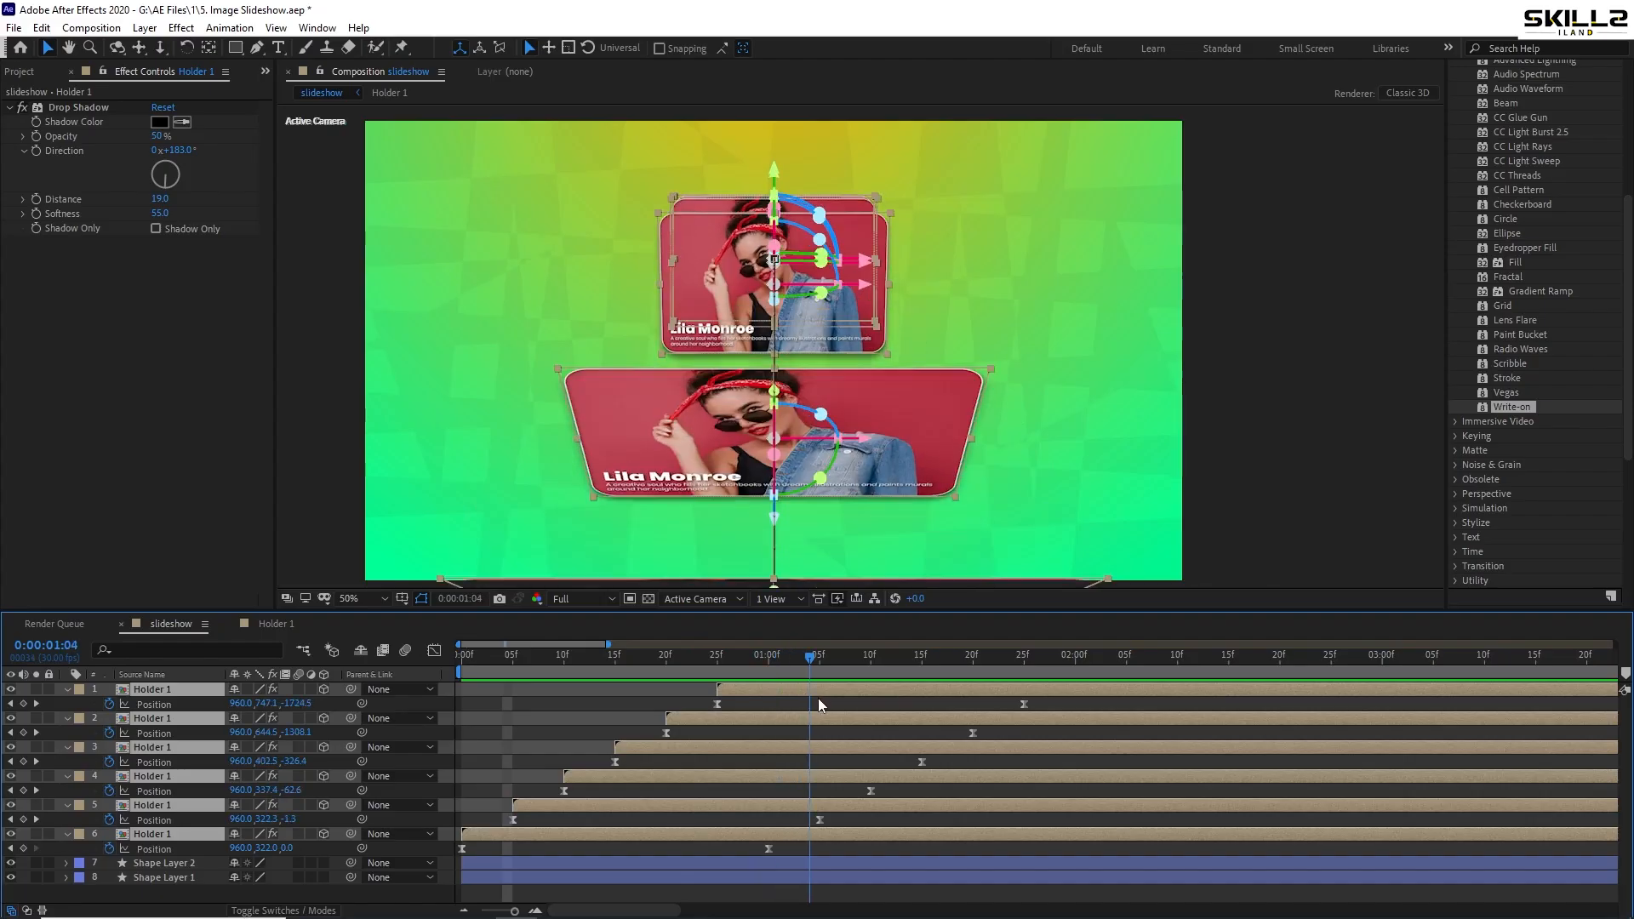
{"action": "left_click", "coordinate": [858, 824]}
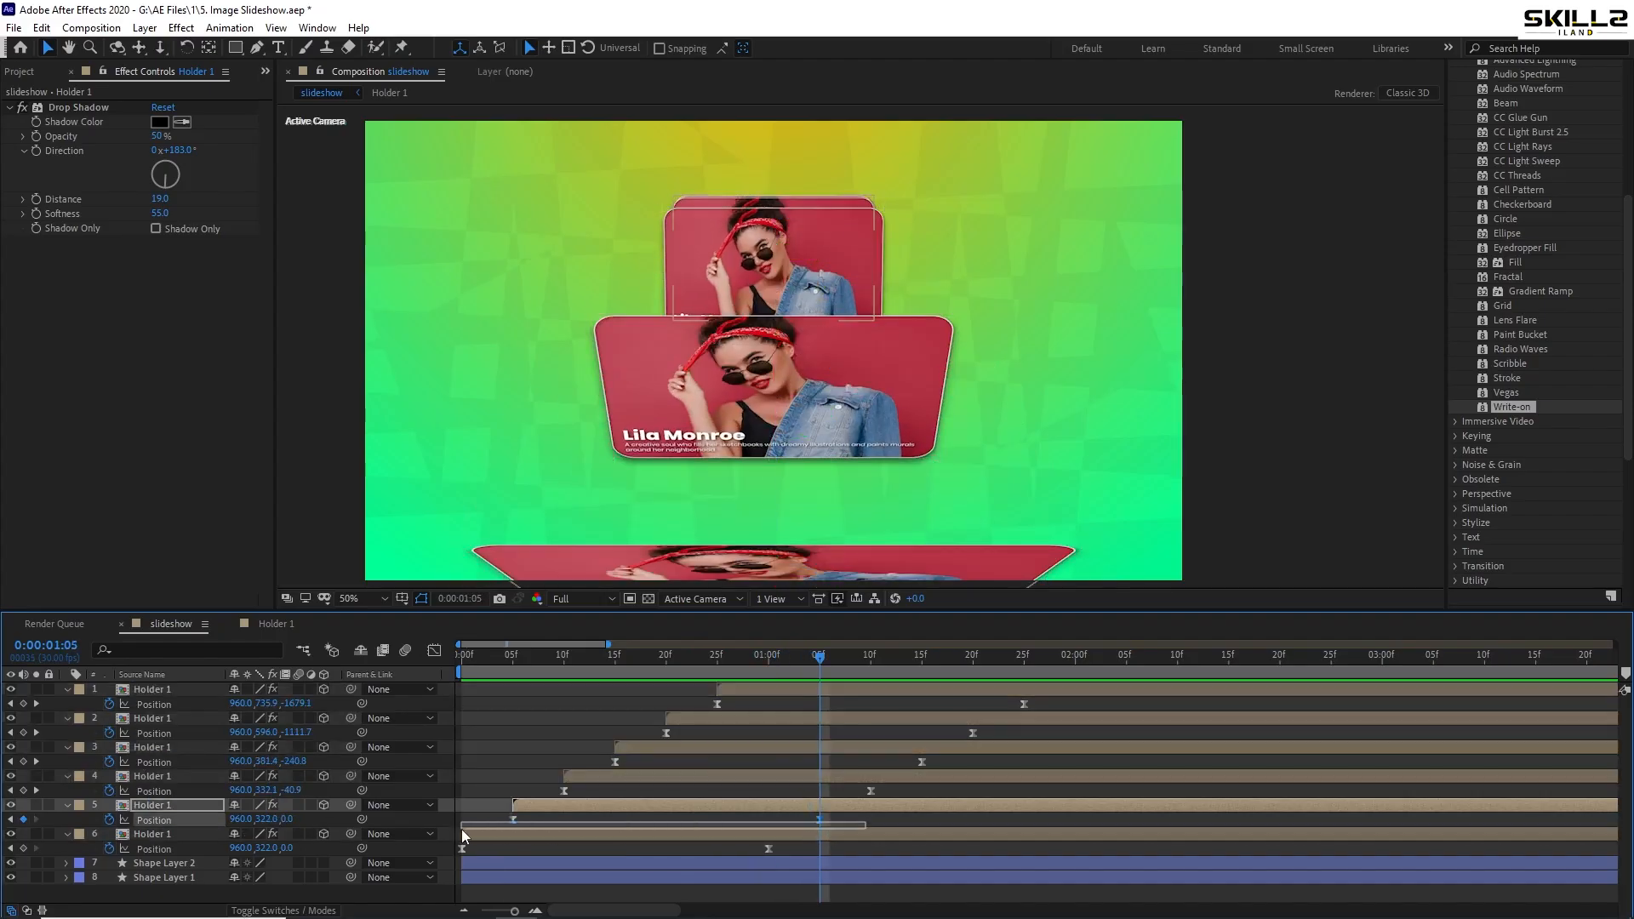
{"action": "left_click", "coordinate": [819, 820]}
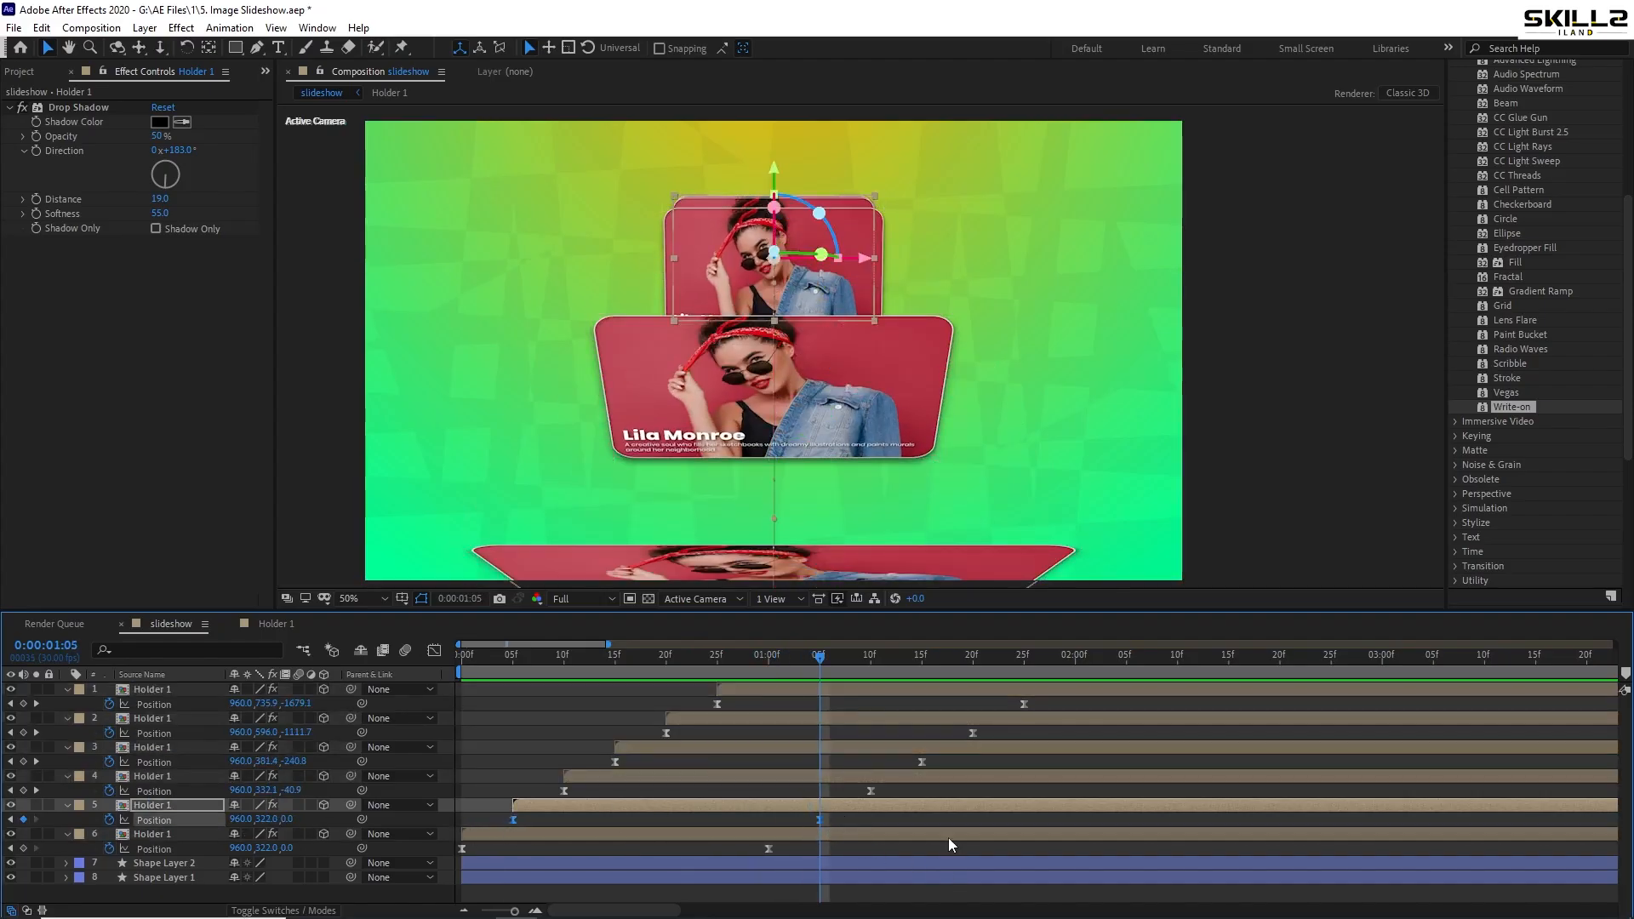
{"action": "key", "text": "shift+Down"}
{"action": "key", "text": "shift+Down"}
{"action": "key", "text": "shift+Down"}
{"action": "key", "text": "shift+Down"}
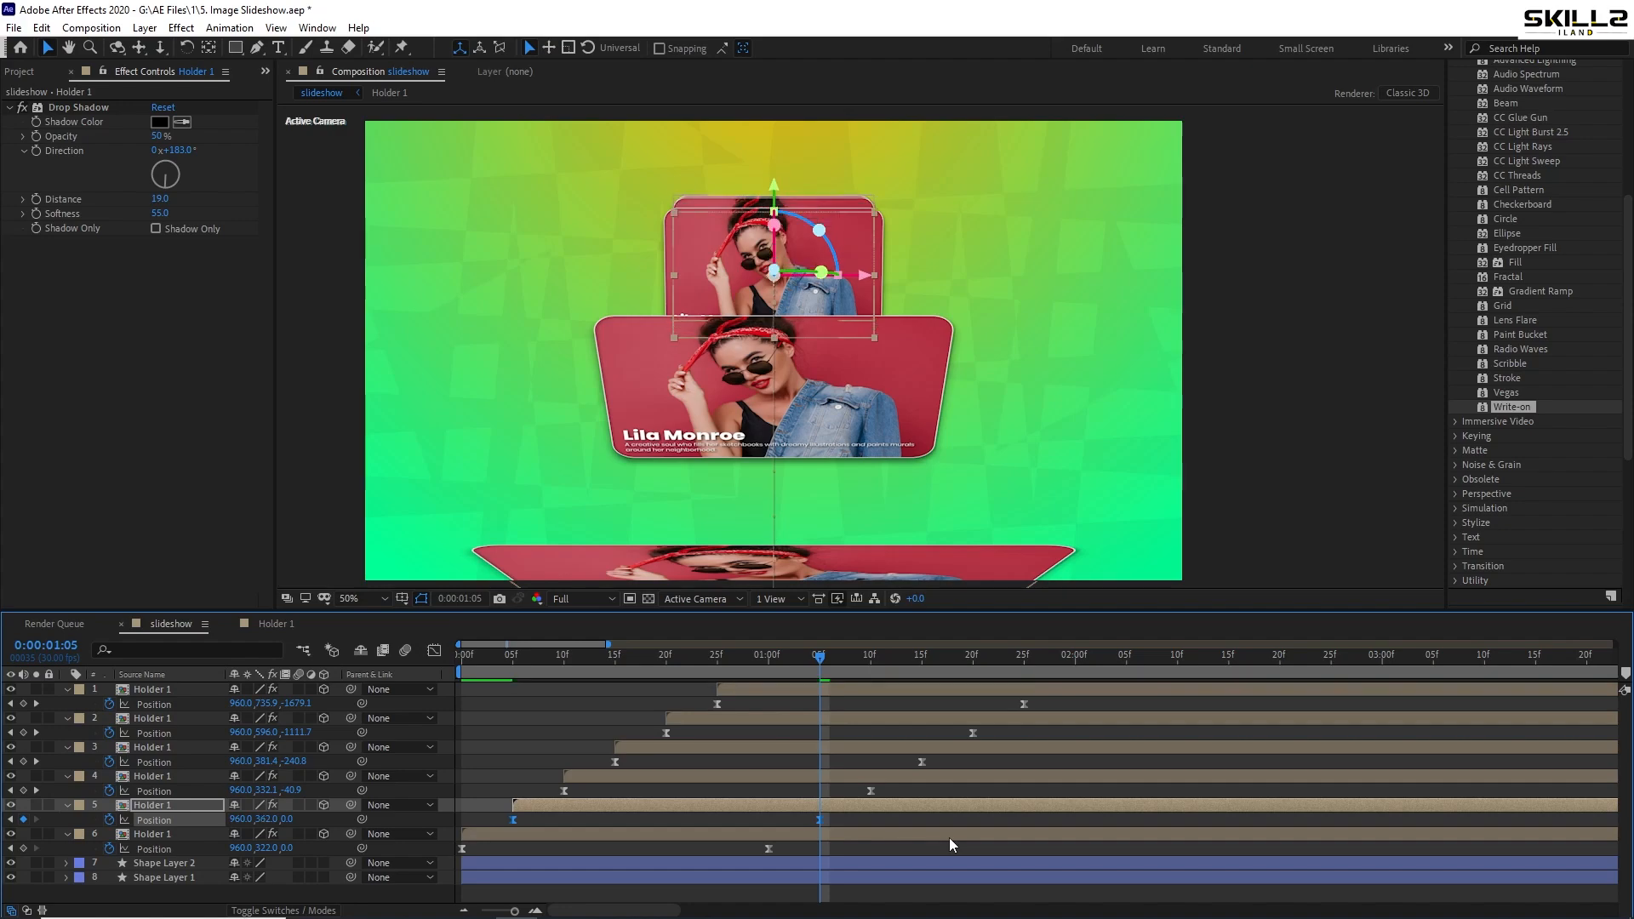
{"action": "left_click_drag", "start_coordinate": [859, 655], "coordinate": [870, 662]}
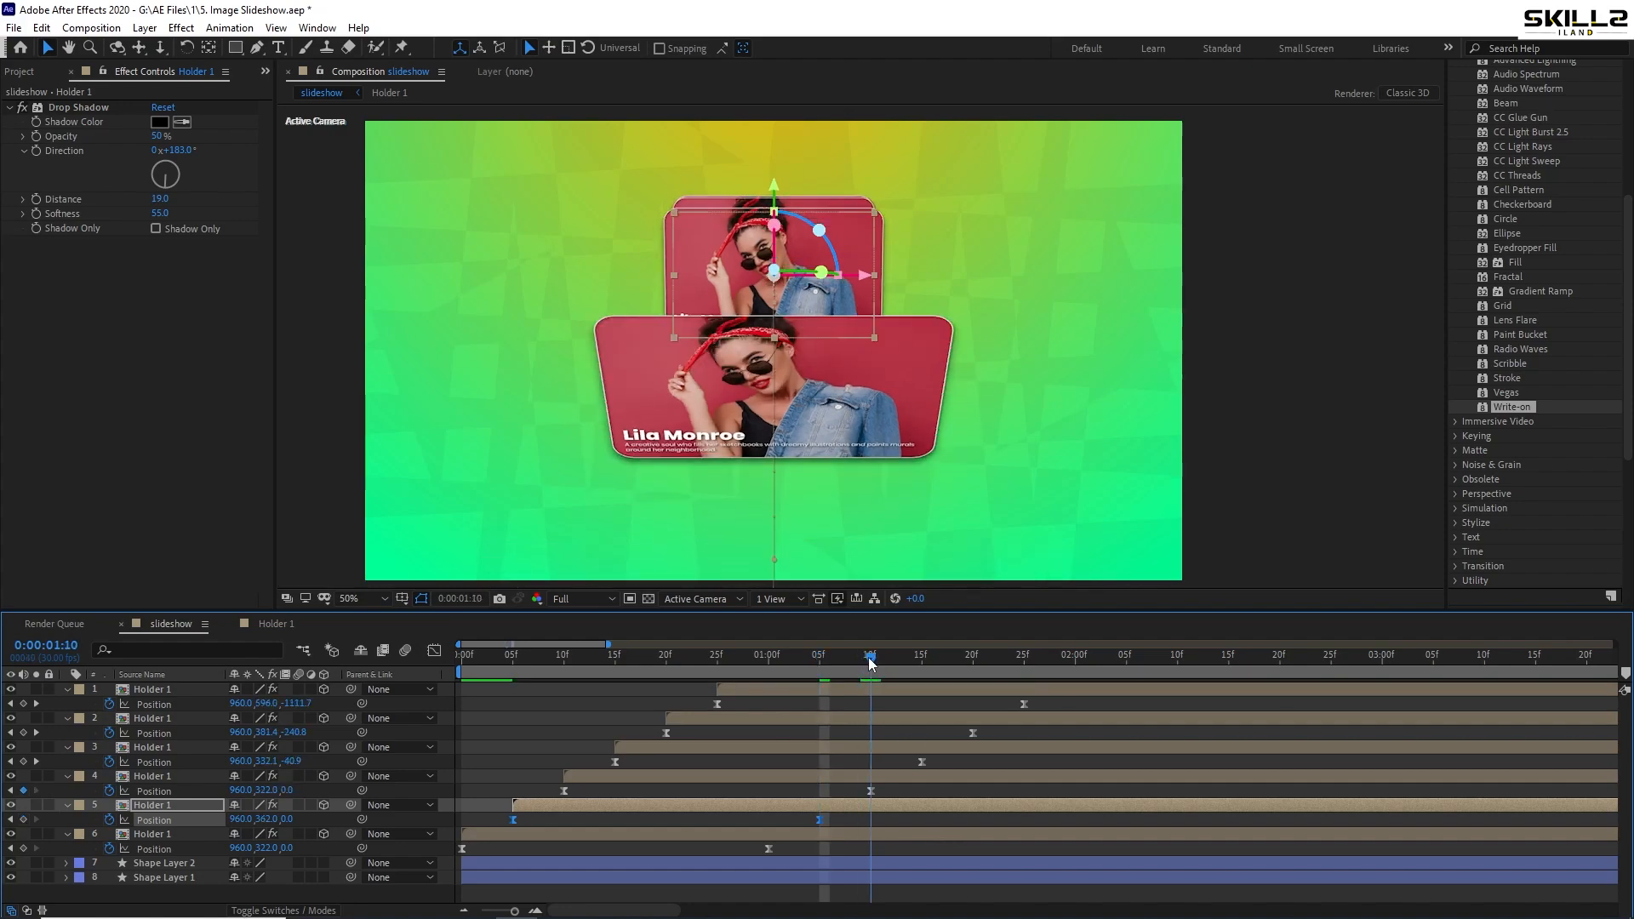
{"action": "left_click_drag", "start_coordinate": [906, 786], "coordinate": [559, 797]}
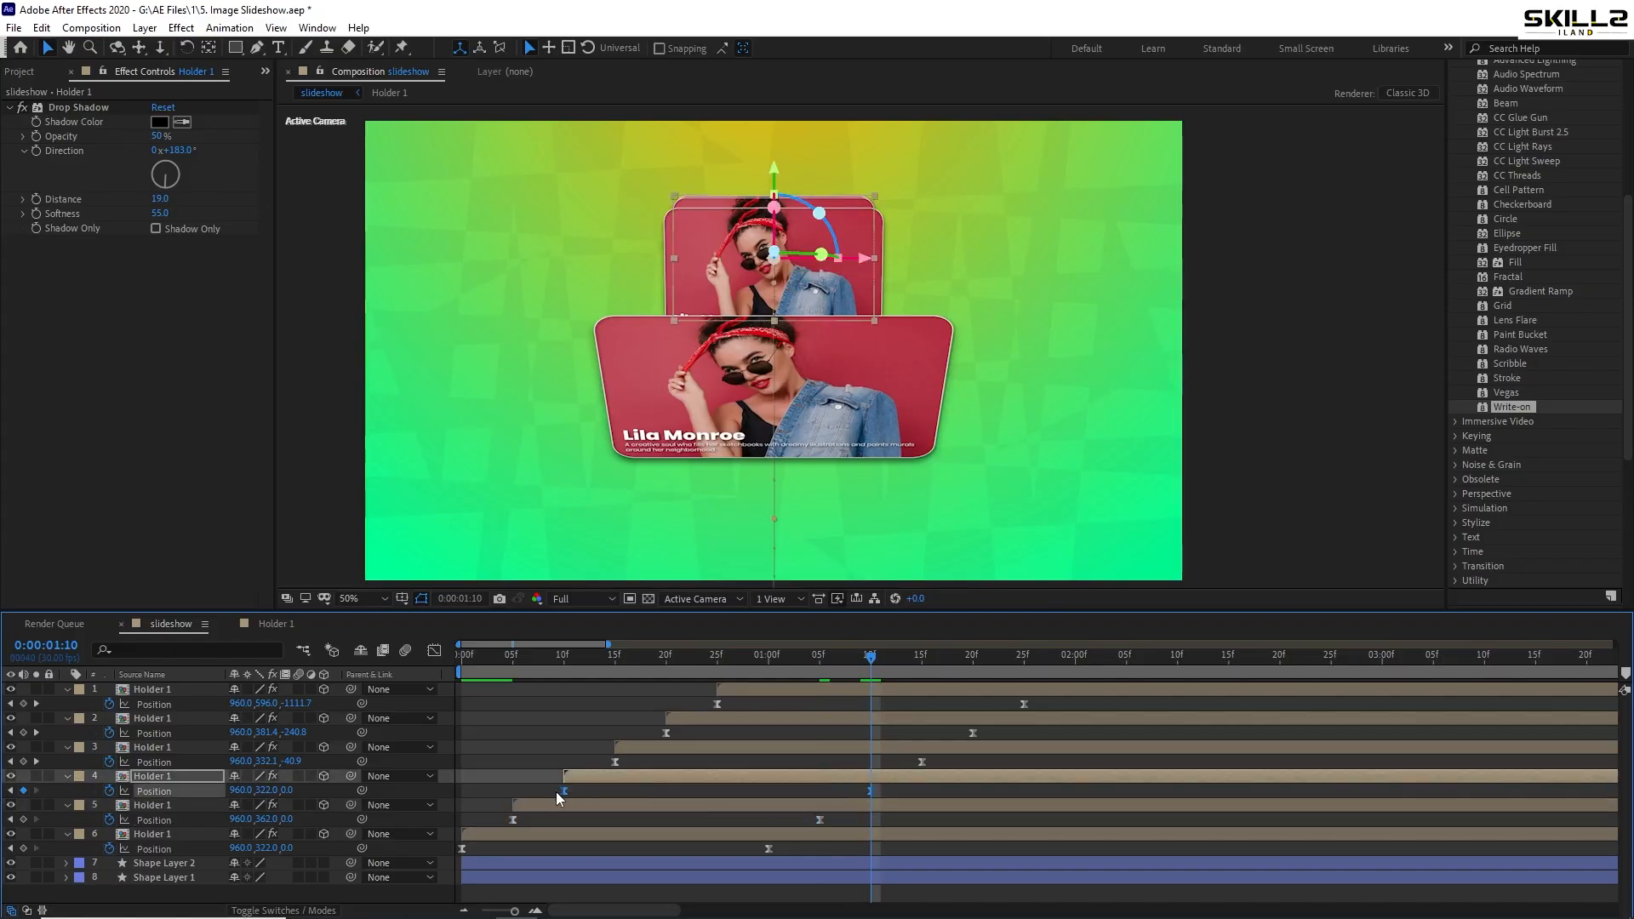
{"action": "key", "text": "shift+Down"}
{"action": "key", "text": "shift+Down"}
{"action": "key", "text": "shift+Down"}
{"action": "key", "text": "shift+Down"}
{"action": "key", "text": "shift+Down"}
{"action": "key", "text": "shift+Down"}
{"action": "key", "text": "shift+Down"}
{"action": "key", "text": "shift+Down"}
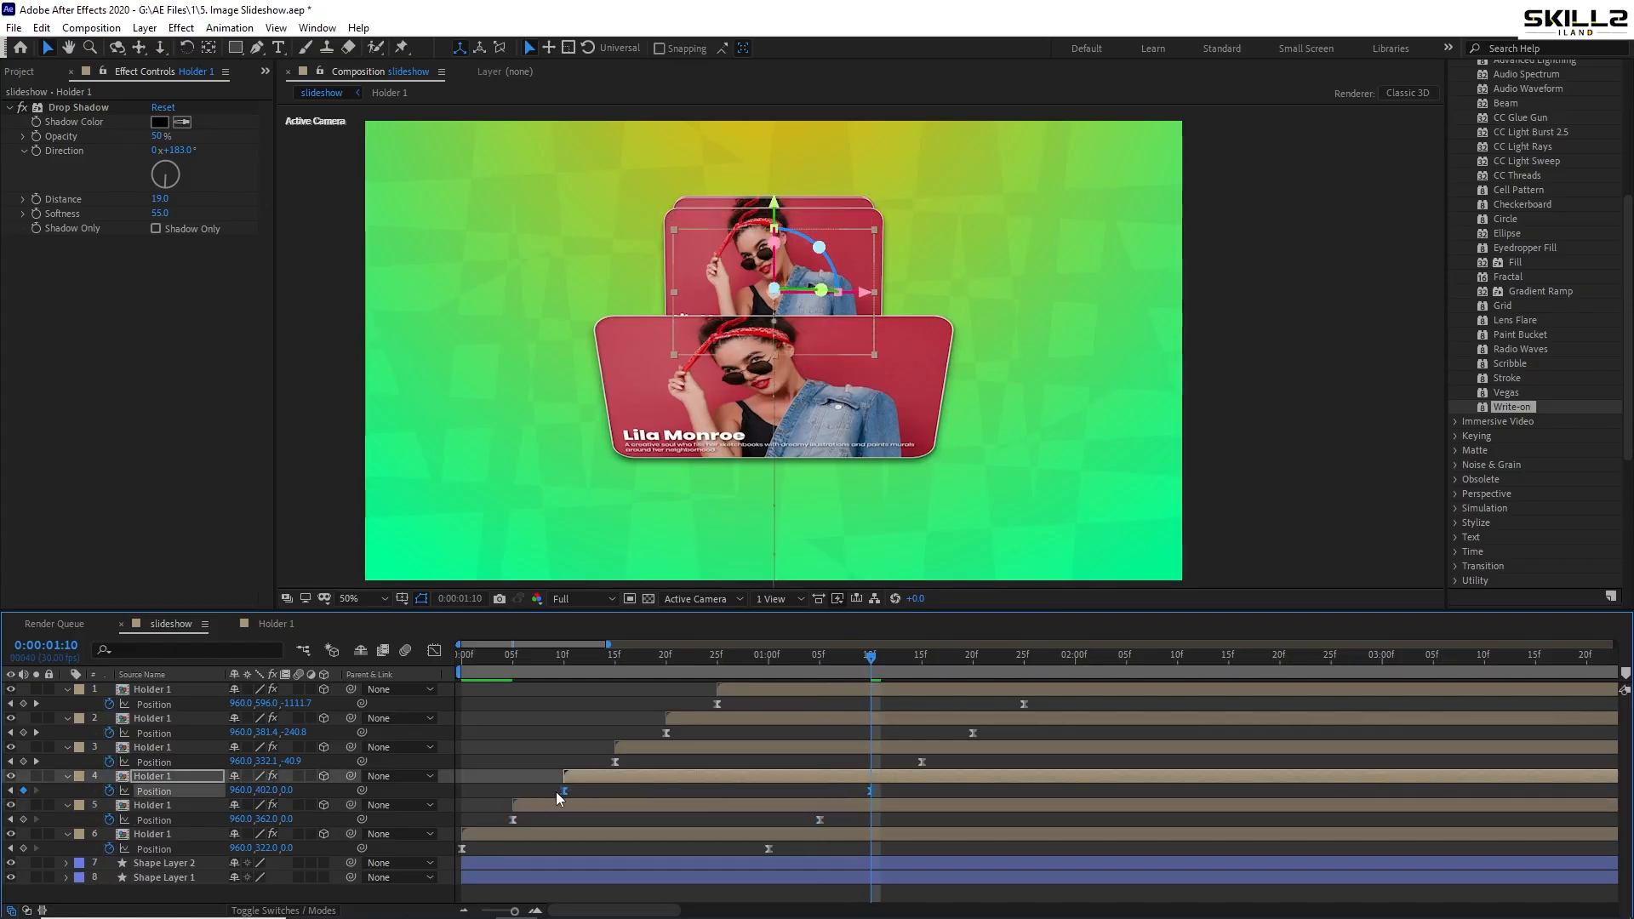
- Lower layer 3's landing Y to 442 and set layer 2's landing lower still
{"action": "key", "text": "k"}
{"action": "left_click_drag", "start_coordinate": [957, 756], "coordinate": [609, 766]}
{"action": "key", "text": "shift+Down"}
{"action": "key", "text": "shift+Down"}
{"action": "key", "text": "shift+Down"}
{"action": "key", "text": "shift+Down"}
{"action": "key", "text": "shift+Down"}
{"action": "key", "text": "shift+Down"}
{"action": "key", "text": "shift+Down"}
{"action": "key", "text": "shift+Down"}
{"action": "key", "text": "shift+Down"}
{"action": "key", "text": "shift+Down"}
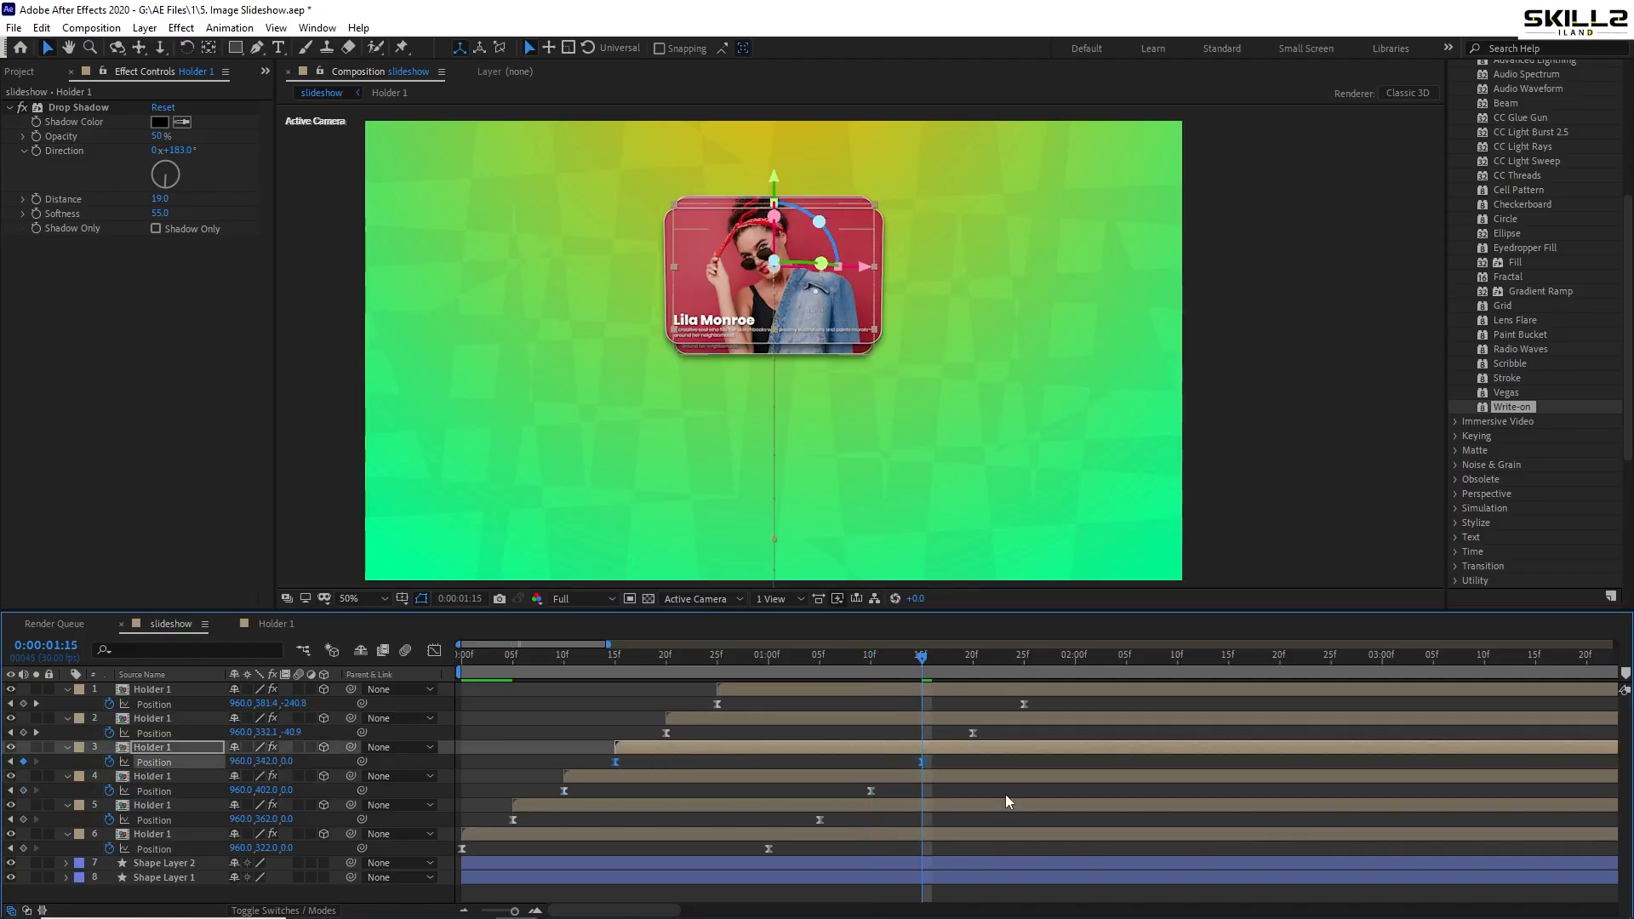
{"action": "key", "text": "shift+Down"}
{"action": "key", "text": "shift+Down"}
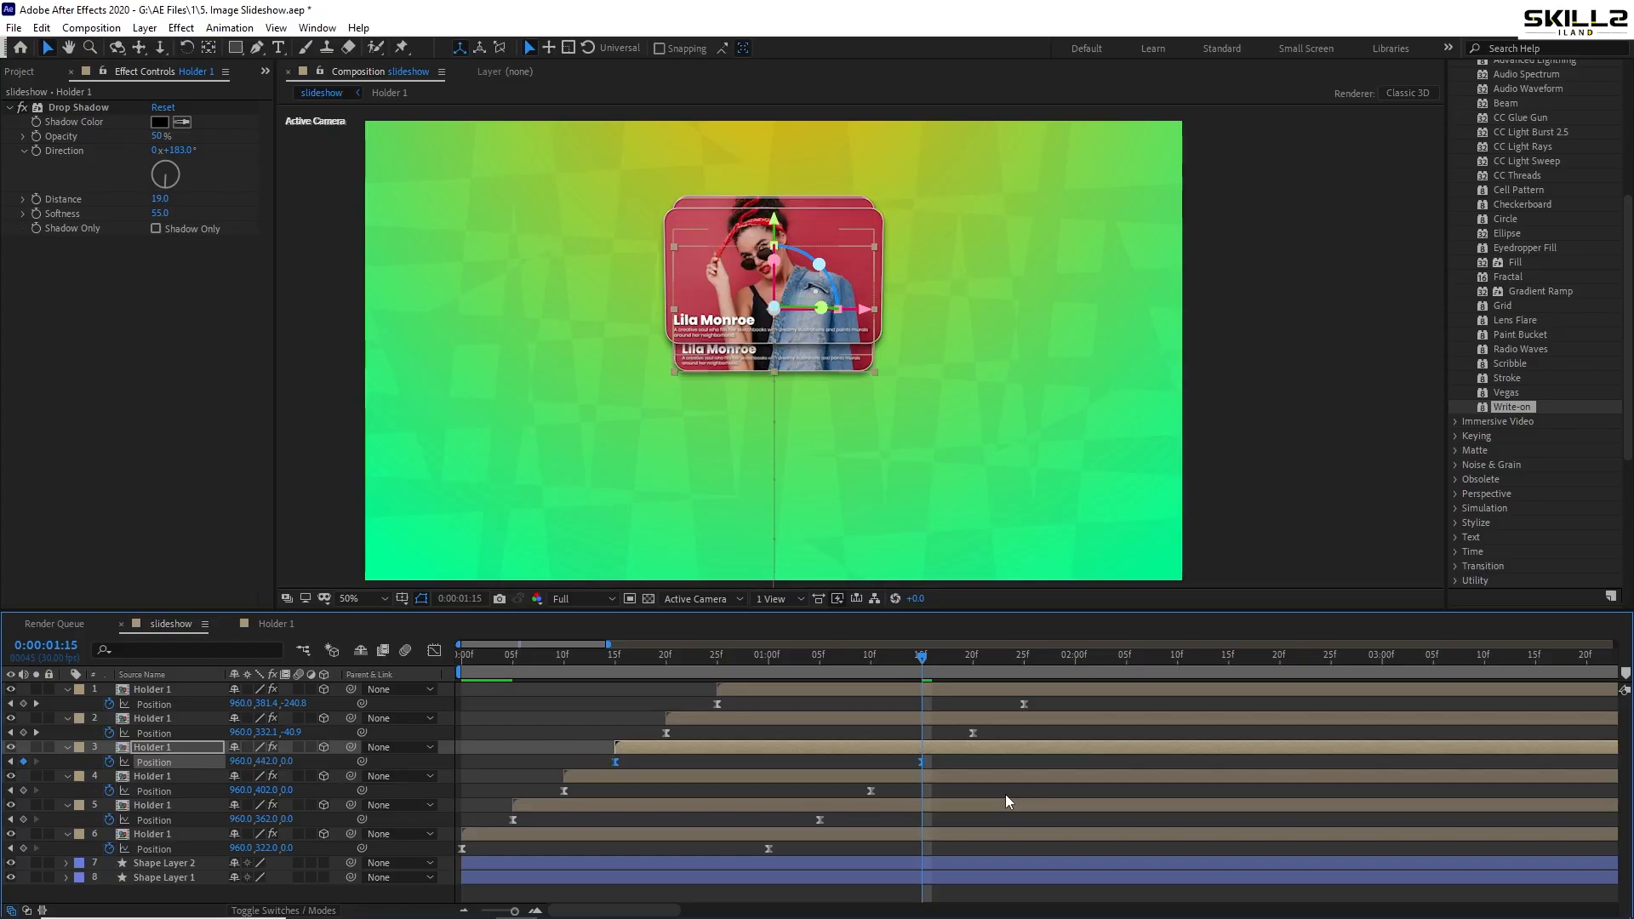
{"action": "key", "text": "k"}
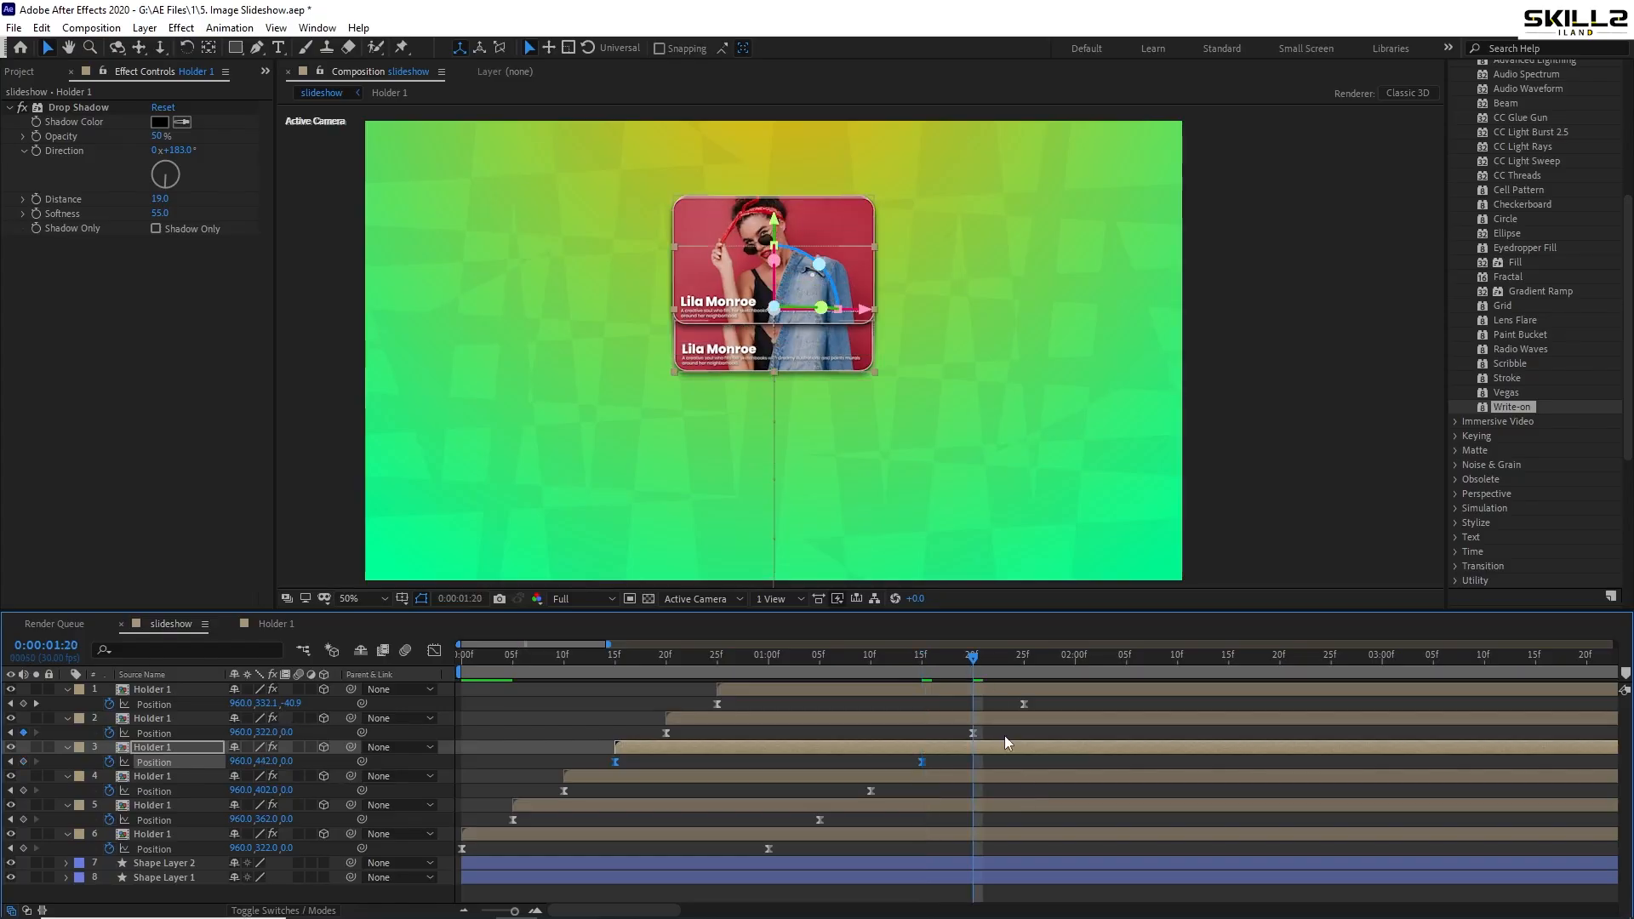
{"action": "left_click_drag", "start_coordinate": [1006, 730], "coordinate": [656, 742]}
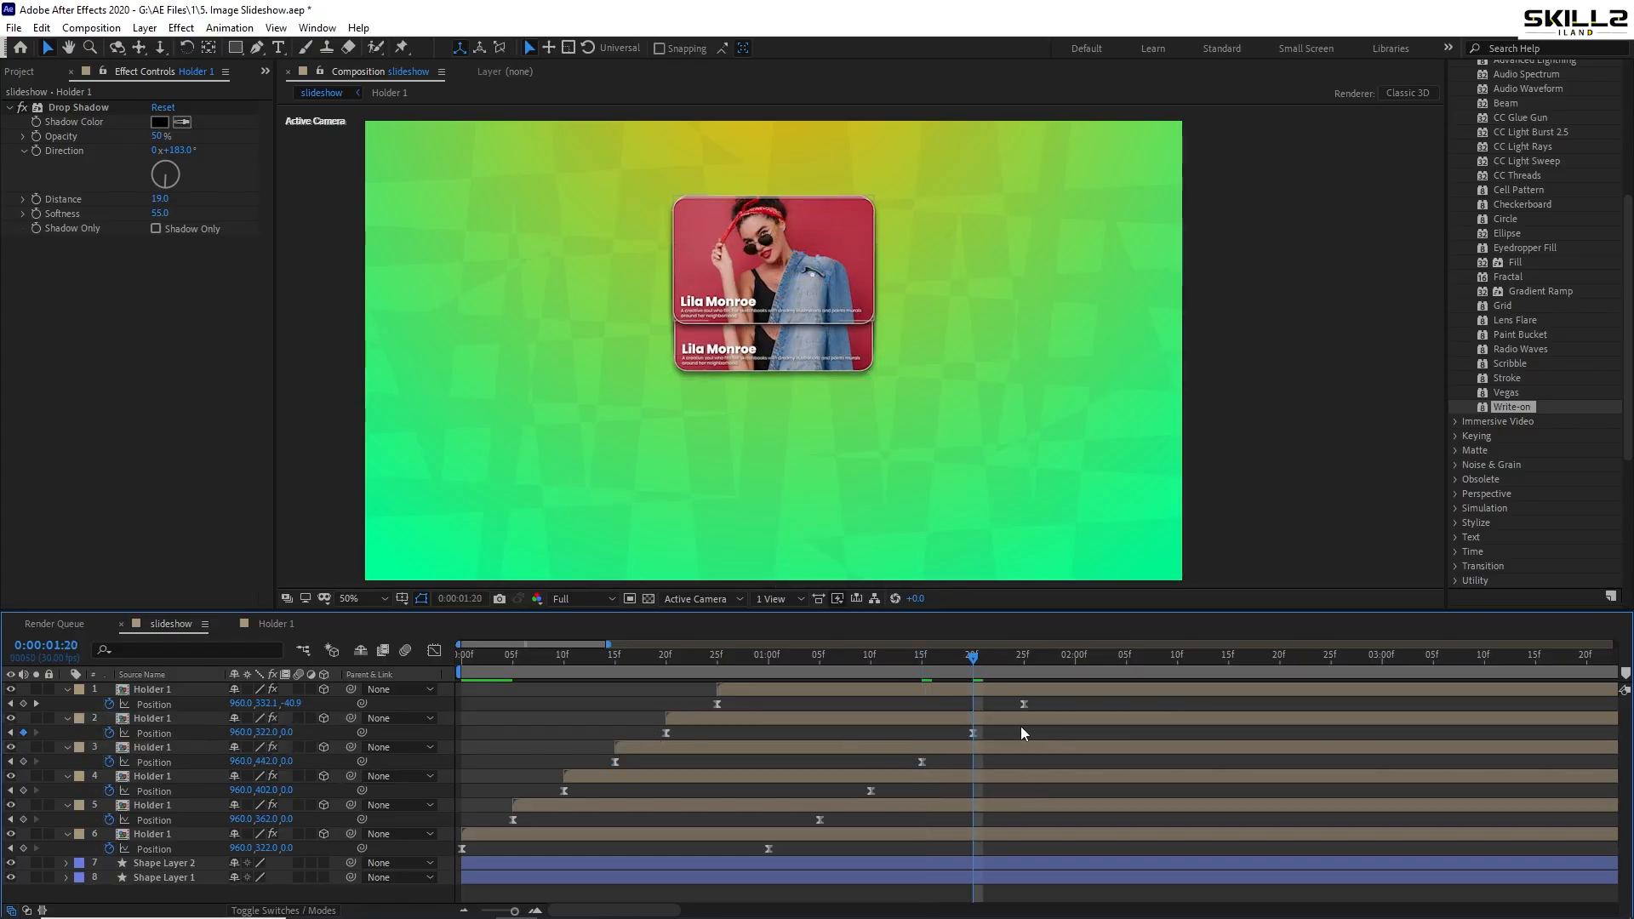
{"action": "left_click_drag", "start_coordinate": [1028, 727], "coordinate": [654, 758]}
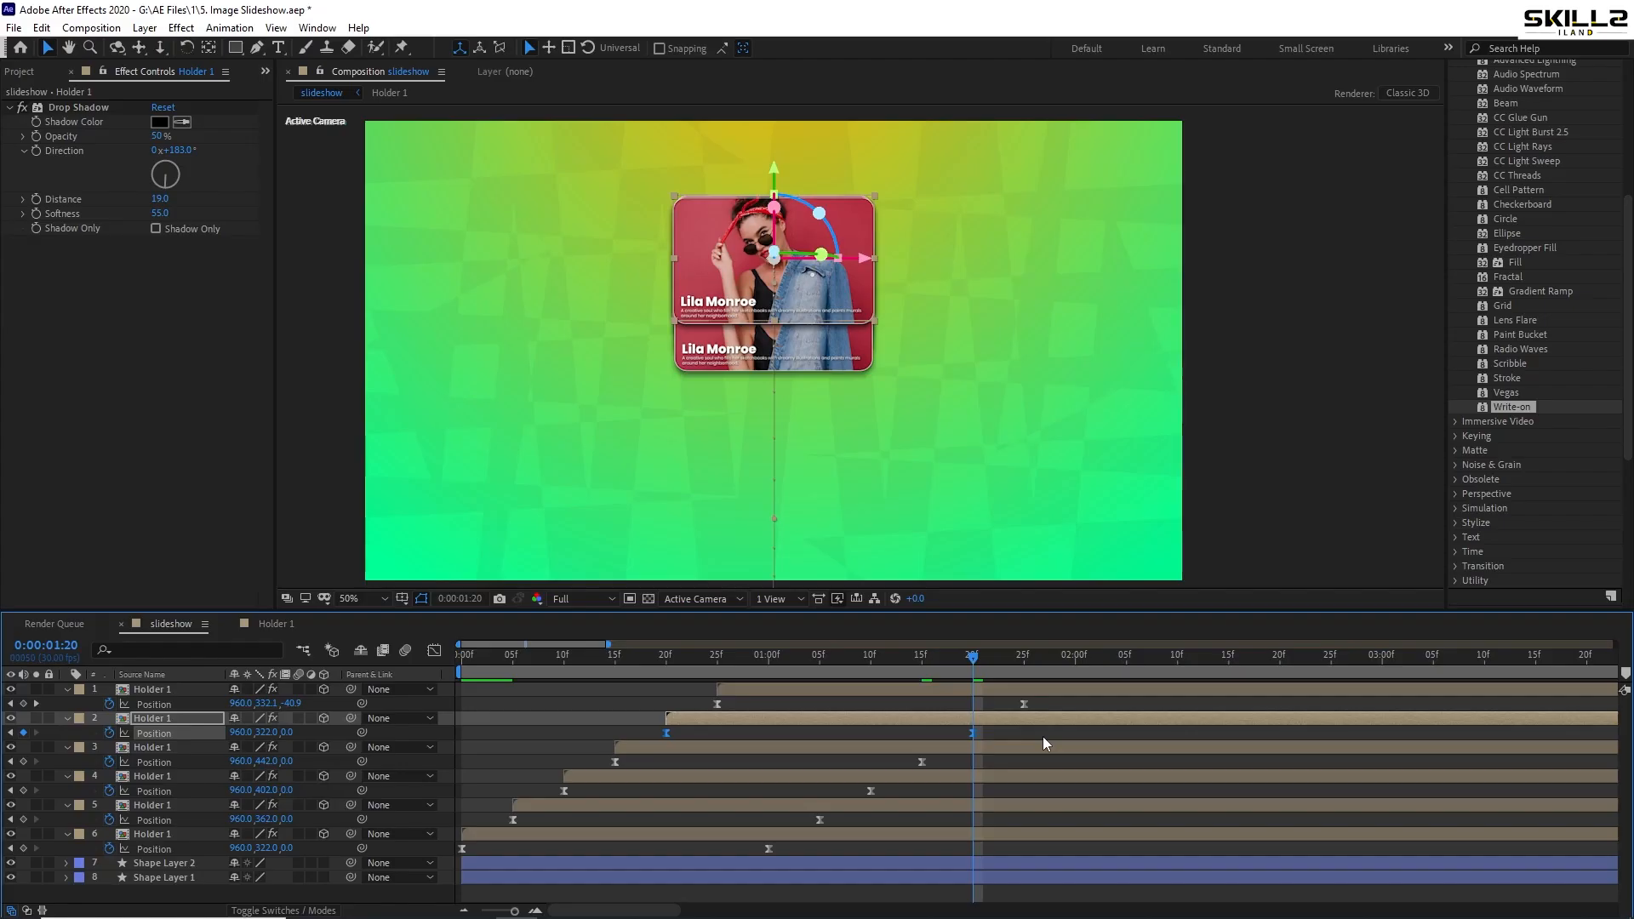
{"action": "key", "text": "shift+Down"}
{"action": "key", "text": "shift+Down"}
{"action": "key", "text": "shift+Down"}
{"action": "key", "text": "shift+Down"}
{"action": "key", "text": "shift+Down"}
{"action": "key", "text": "shift+Down"}
{"action": "key", "text": "shift+Down"}
{"action": "key", "text": "shift+Down"}
{"action": "key", "text": "shift+Down"}
{"action": "key", "text": "shift+Down"}
{"action": "key", "text": "shift+Down"}
{"action": "key", "text": "shift+Down"}
{"action": "key", "text": "shift+Down"}
{"action": "key", "text": "shift+Down"}
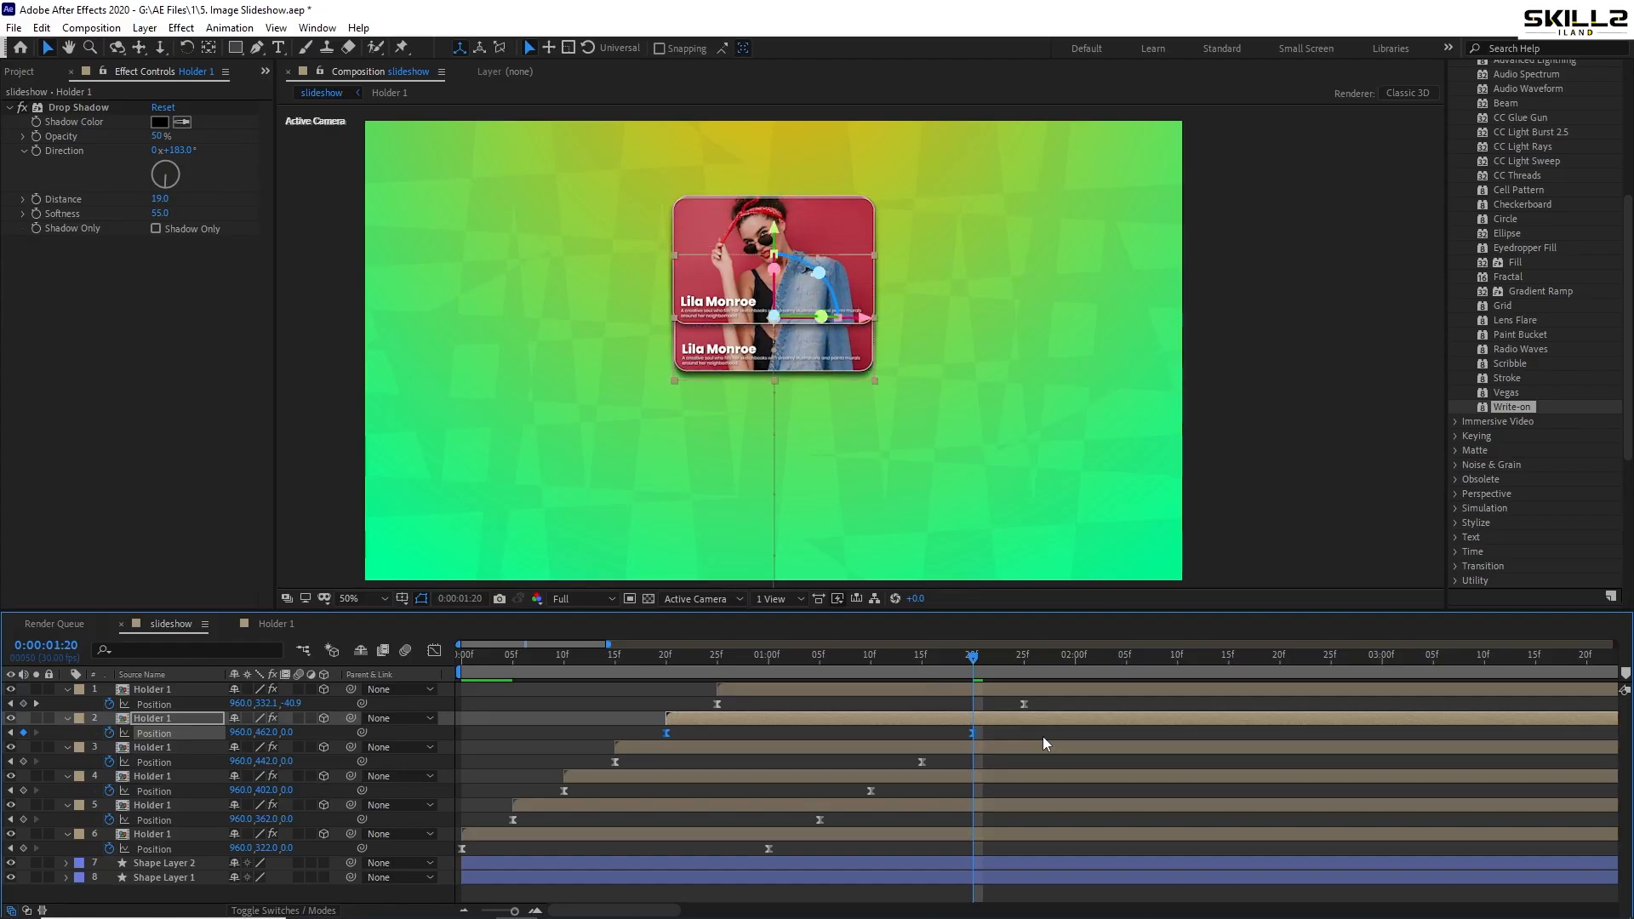
{"action": "key", "text": "shift+Down"}
{"action": "key", "text": "shift+Down"}
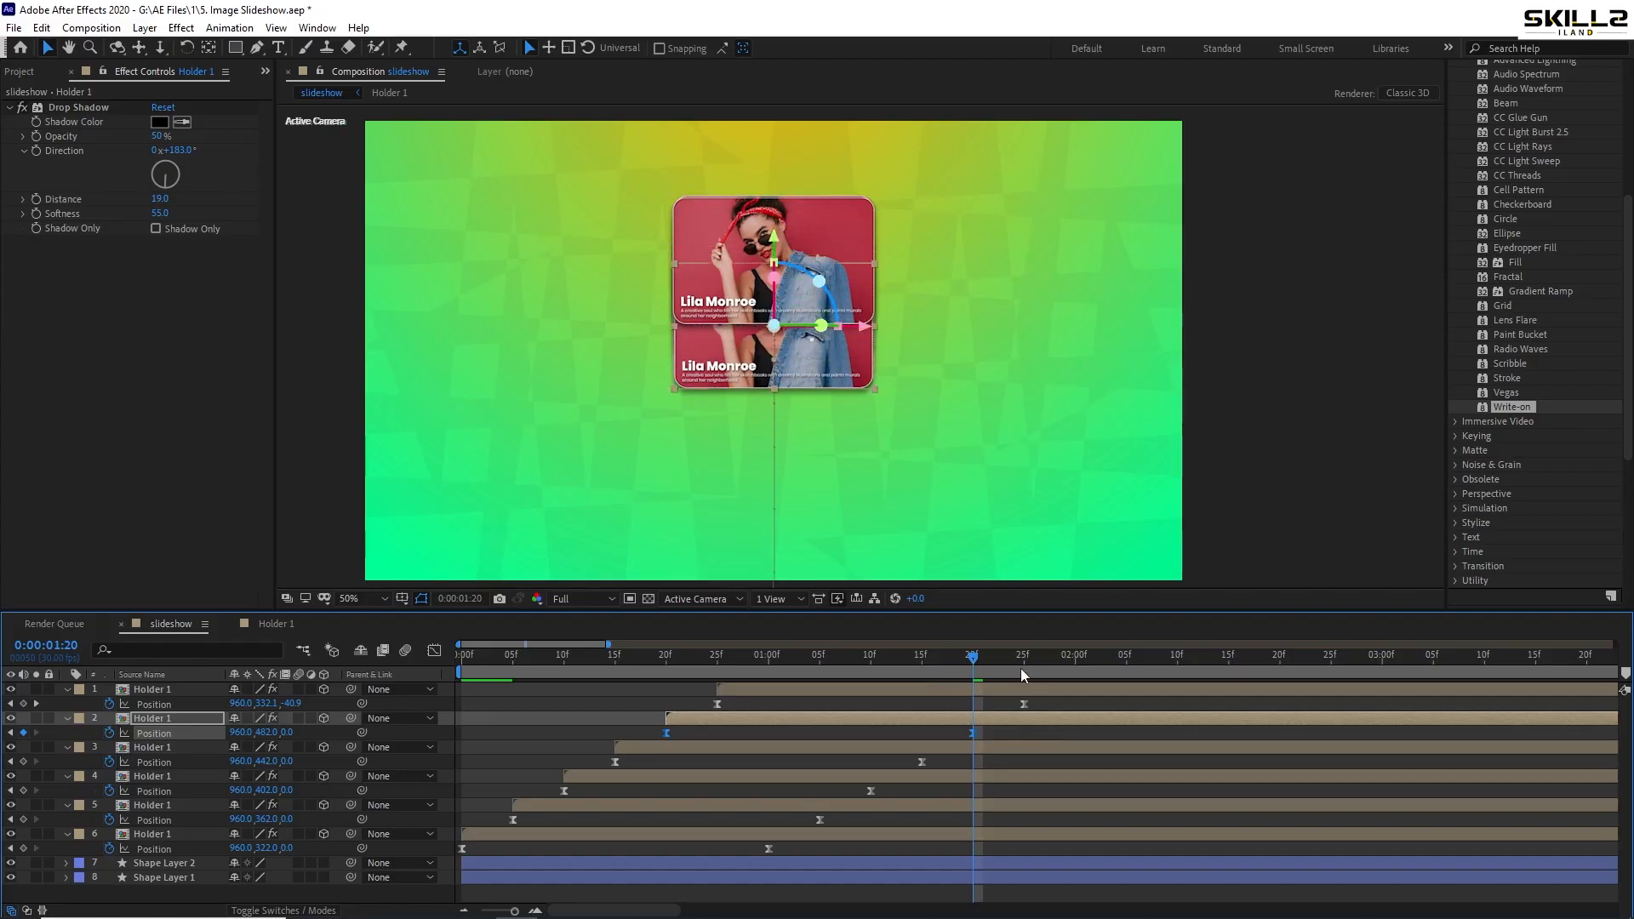
- Select the top card's Position keyframes at 1:25 and preview the stacking animation from the start
{"action": "left_click", "coordinate": [1021, 674]}
{"action": "left_click_drag", "start_coordinate": [1055, 713], "coordinate": [707, 695]}
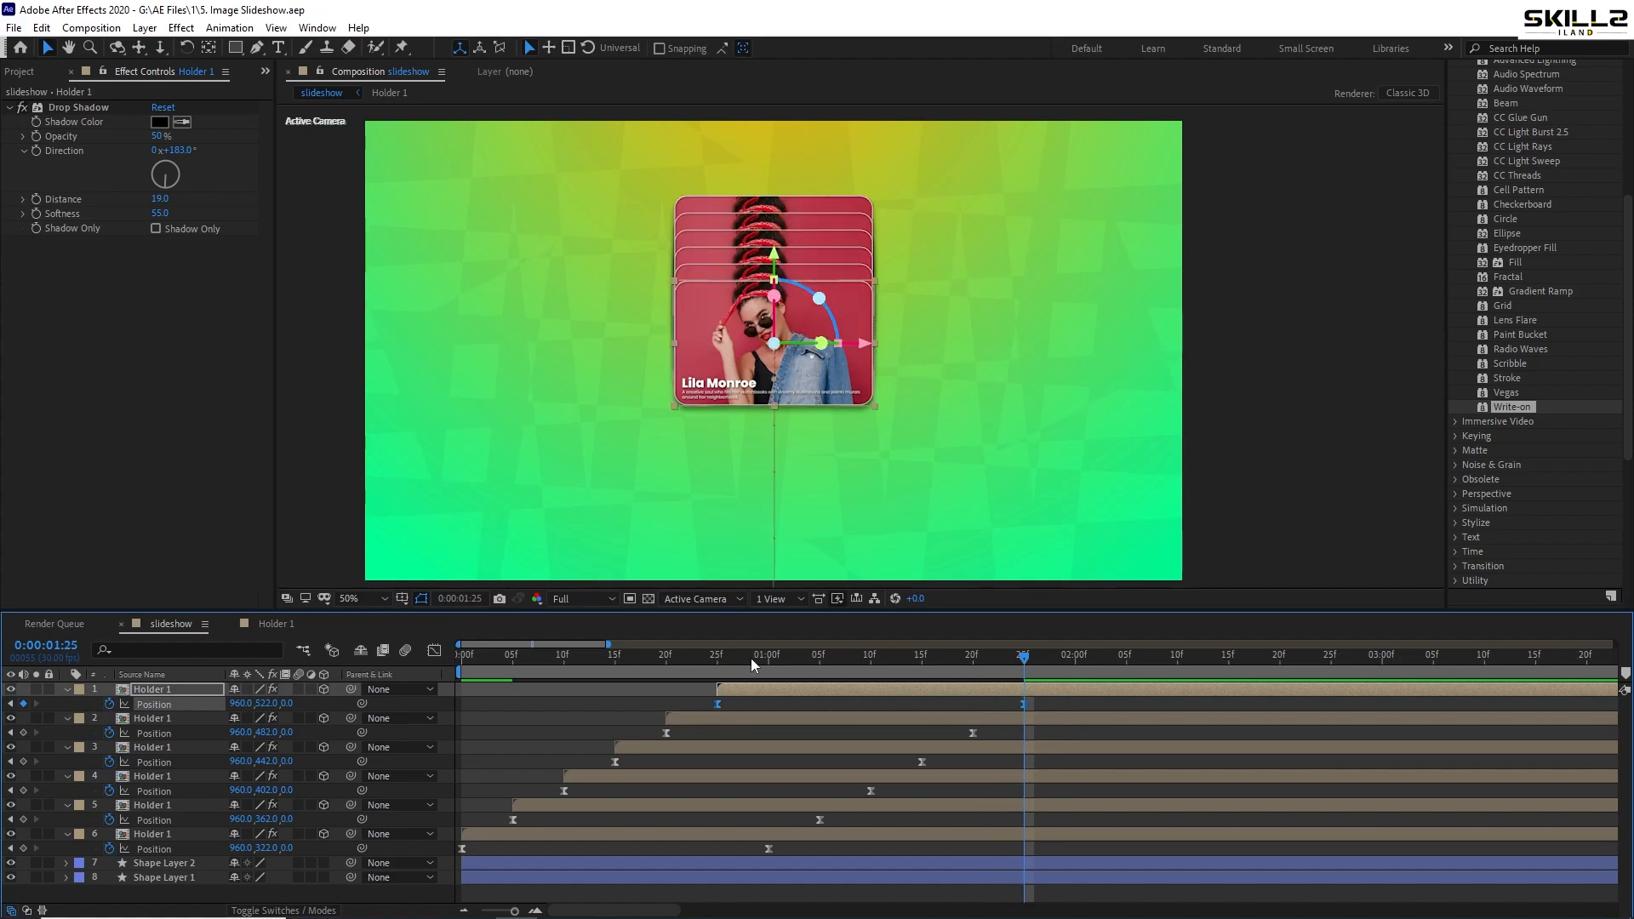
{"action": "key", "text": "Home"}
{"action": "key", "text": "space"}
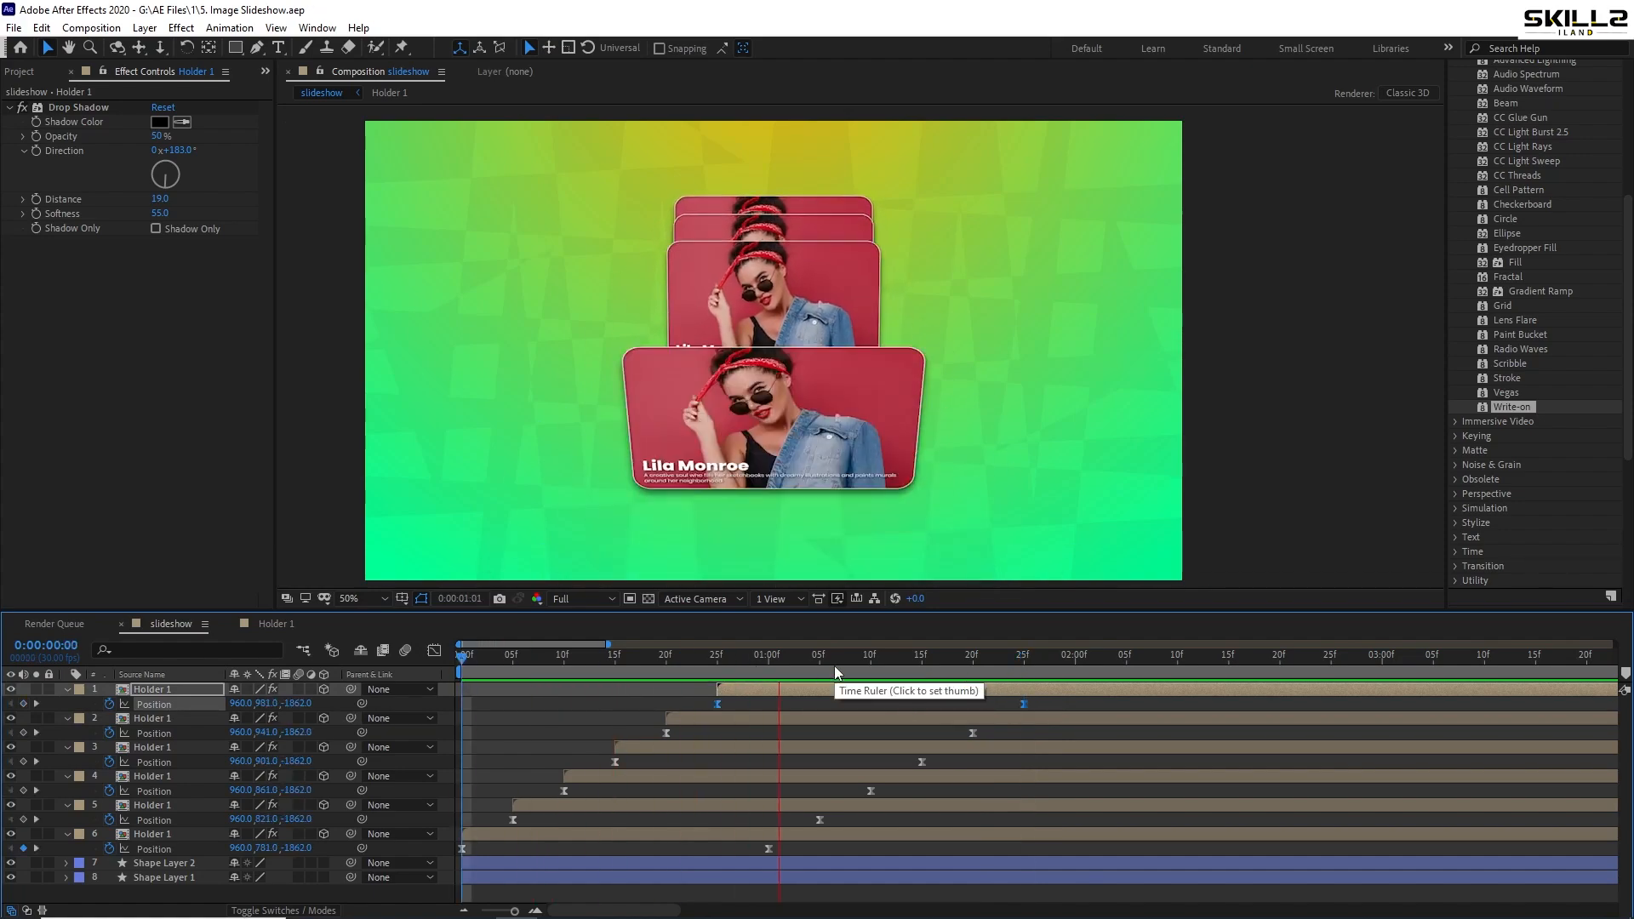
{"action": "left_click", "coordinate": [728, 674]}
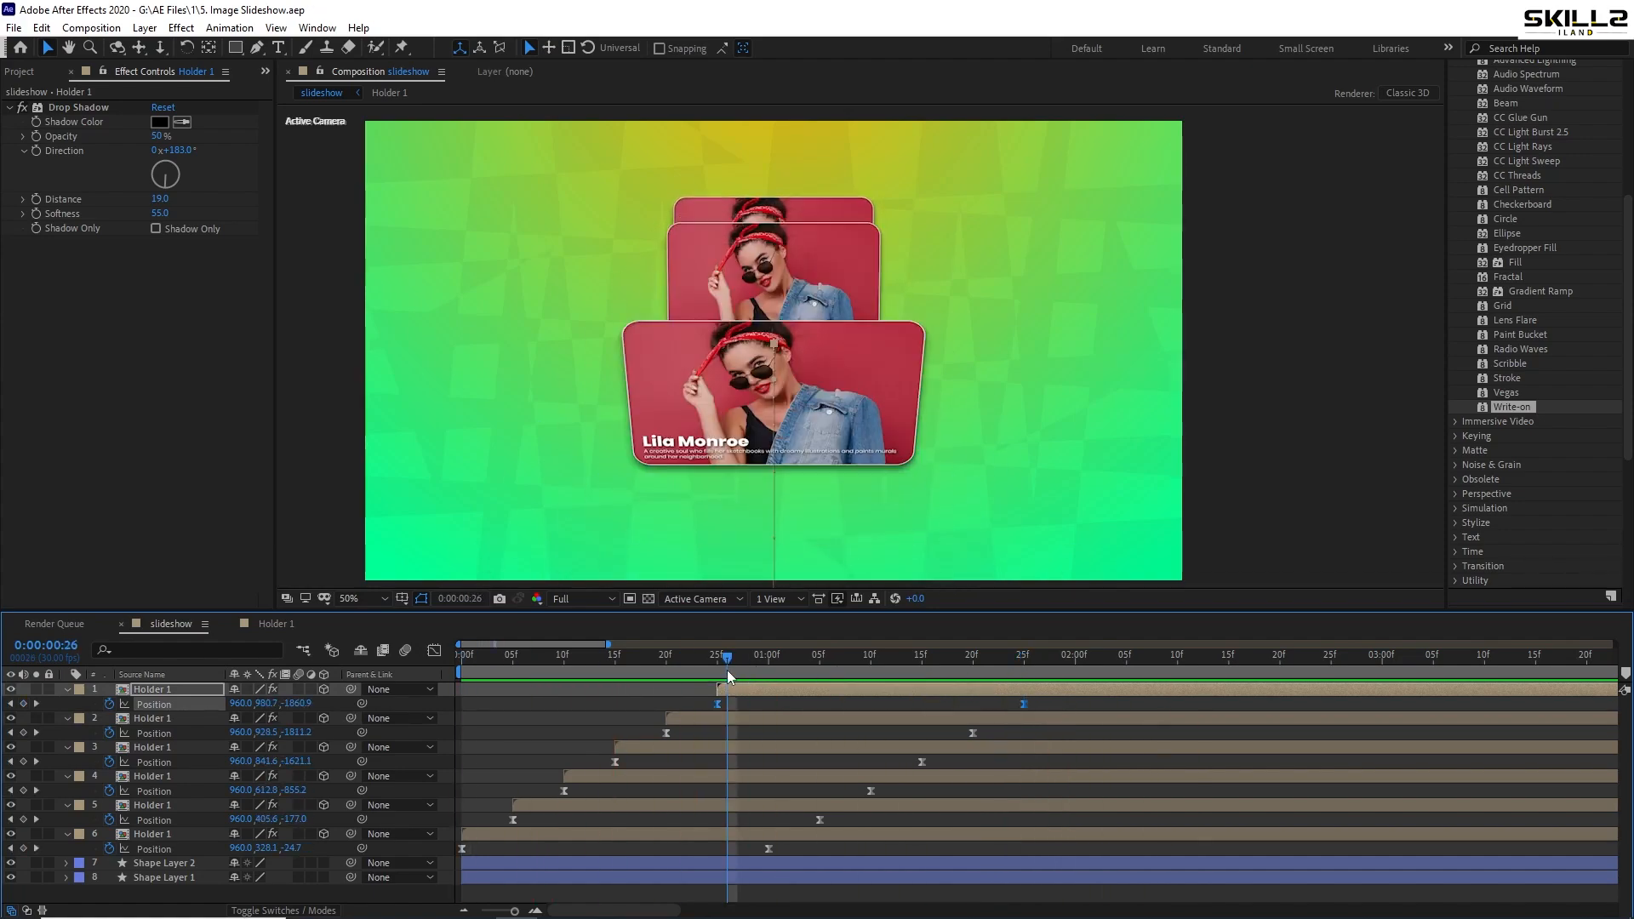
{"action": "left_click", "coordinate": [739, 691]}
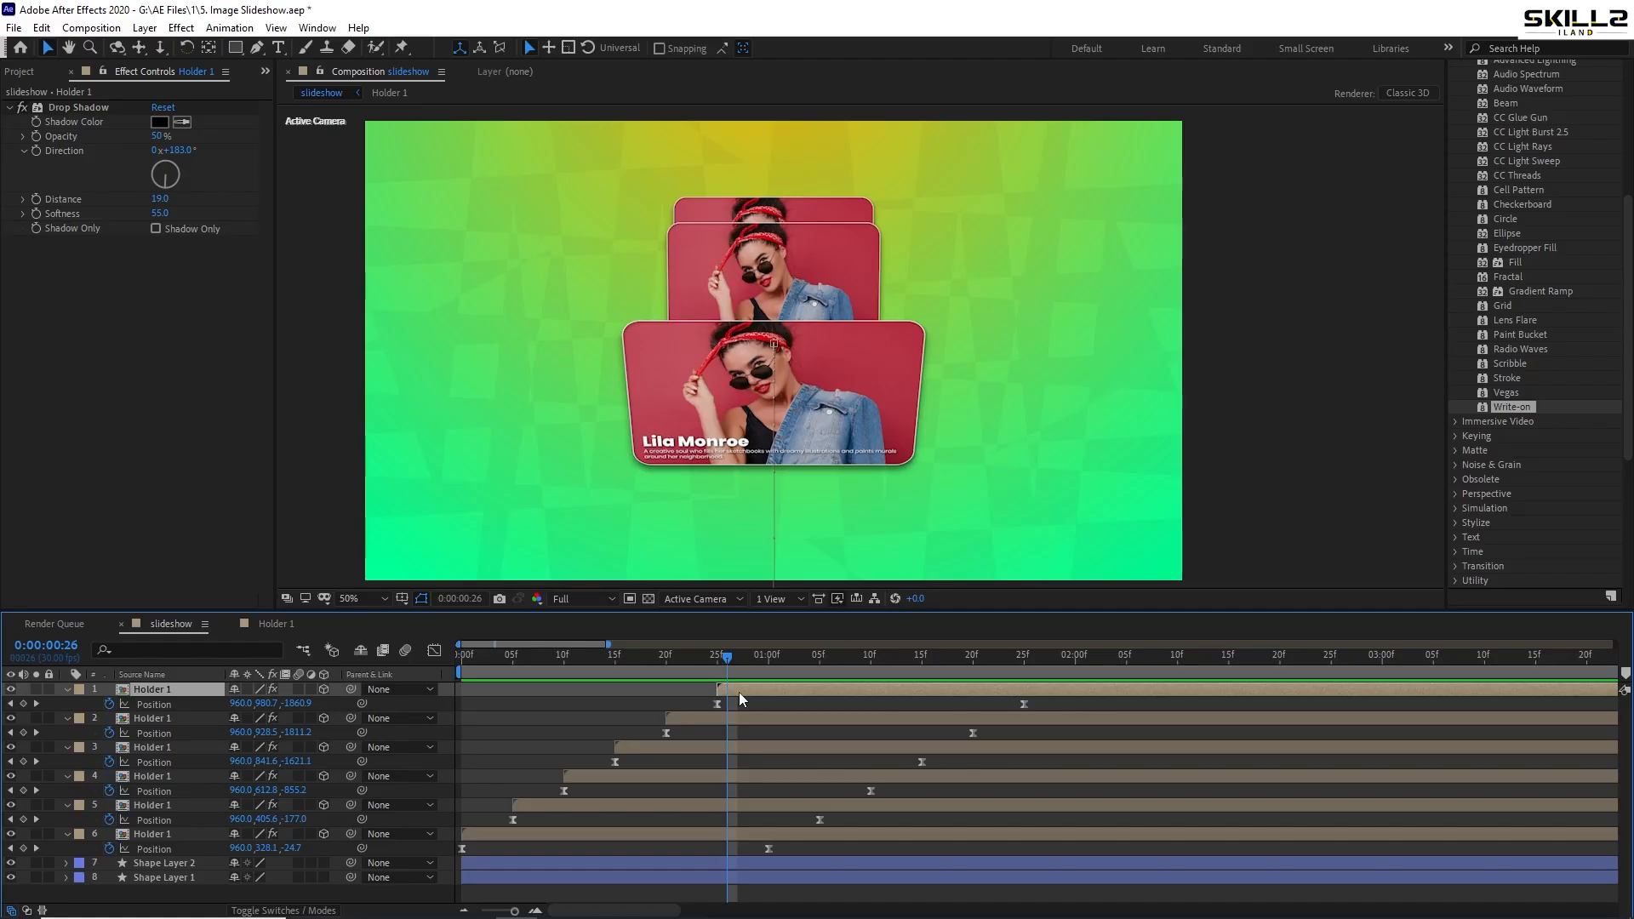
- Make three copies of the top Holder 1 layer, delay their starts progressively, and select all three
{"action": "key", "text": "ctrl+d"}
{"action": "key", "text": "ctrl+d"}
{"action": "key", "text": "ctrl+d"}
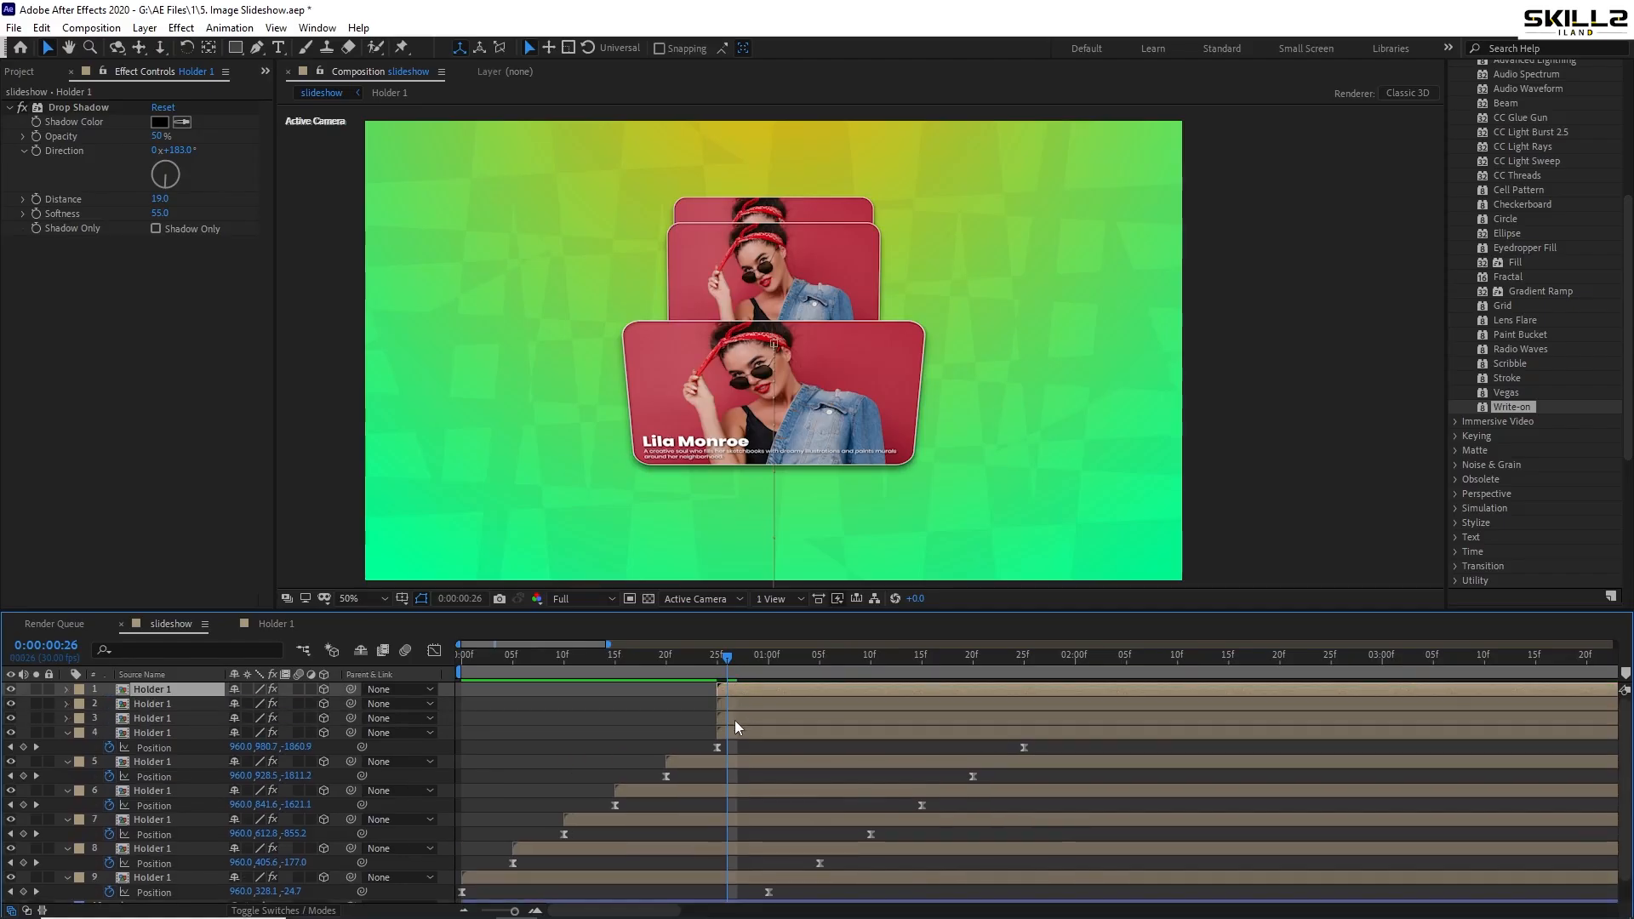
{"action": "left_click_drag", "start_coordinate": [733, 720], "coordinate": [875, 703]}
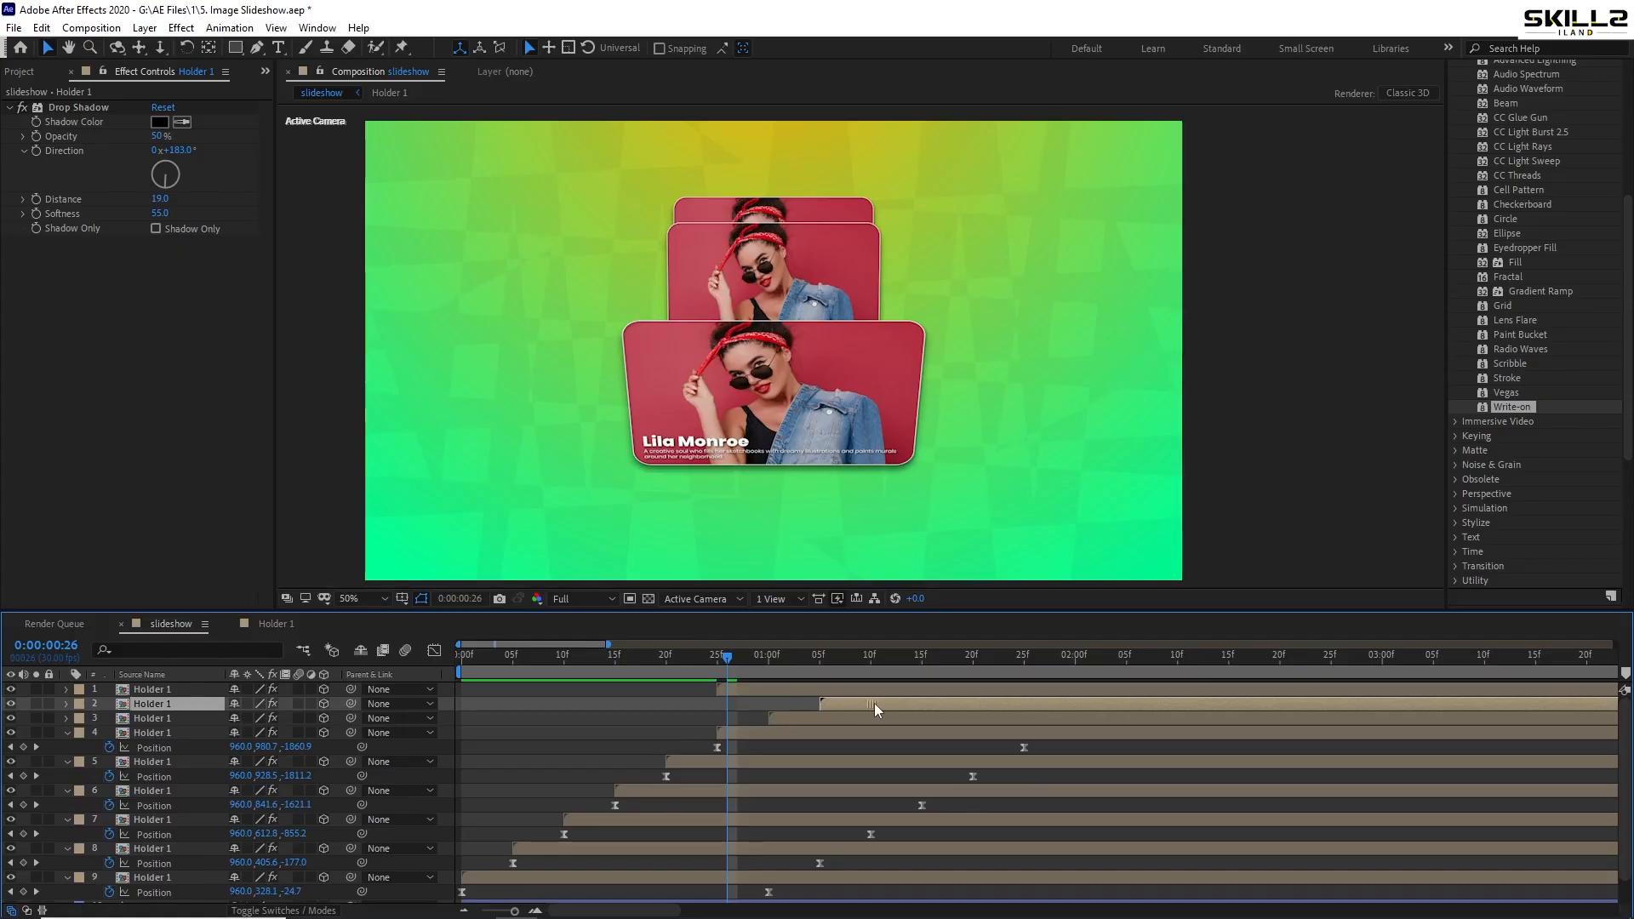
{"action": "left_click_drag", "start_coordinate": [758, 691], "coordinate": [894, 692]}
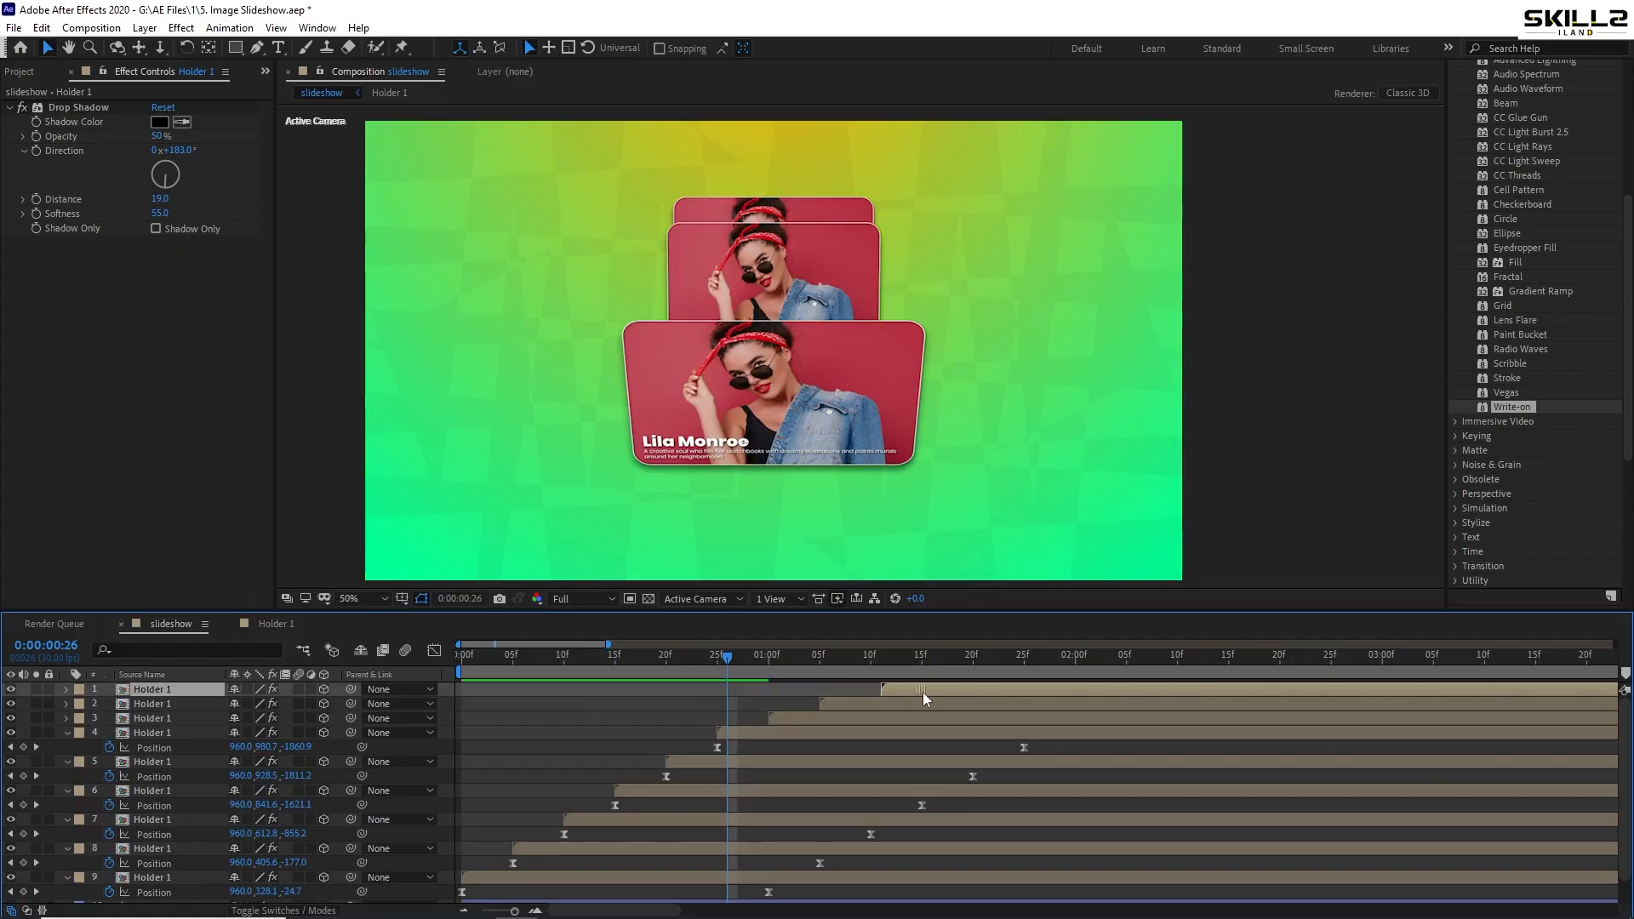
{"action": "left_click", "coordinate": [809, 717]}
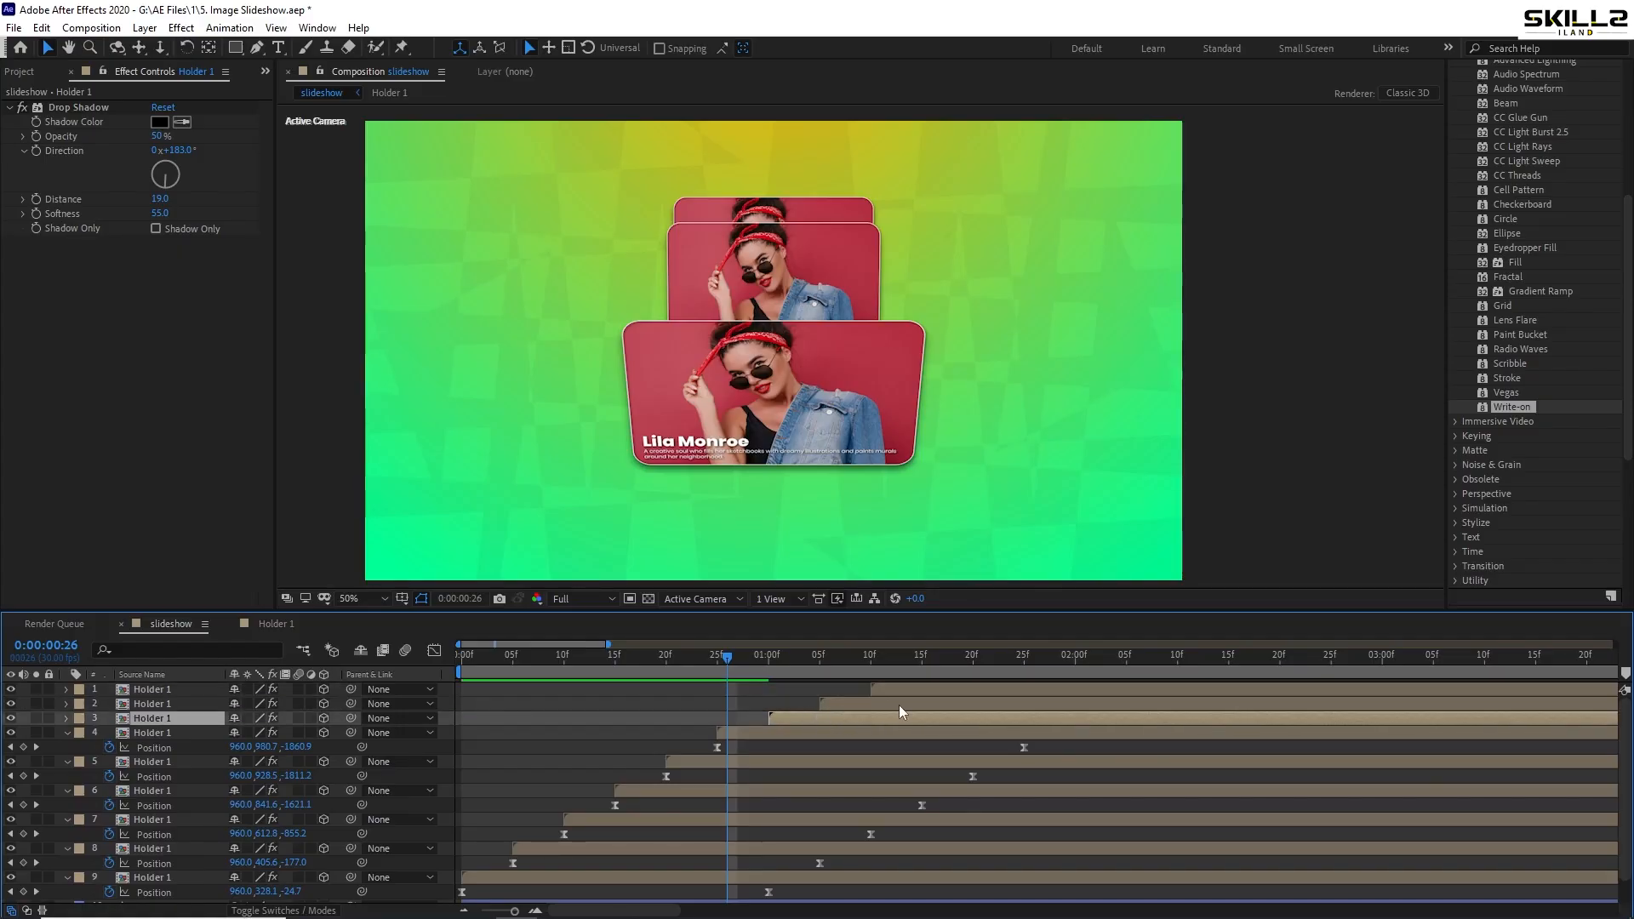
{"action": "left_click", "coordinate": [921, 696], "text": "shift"}
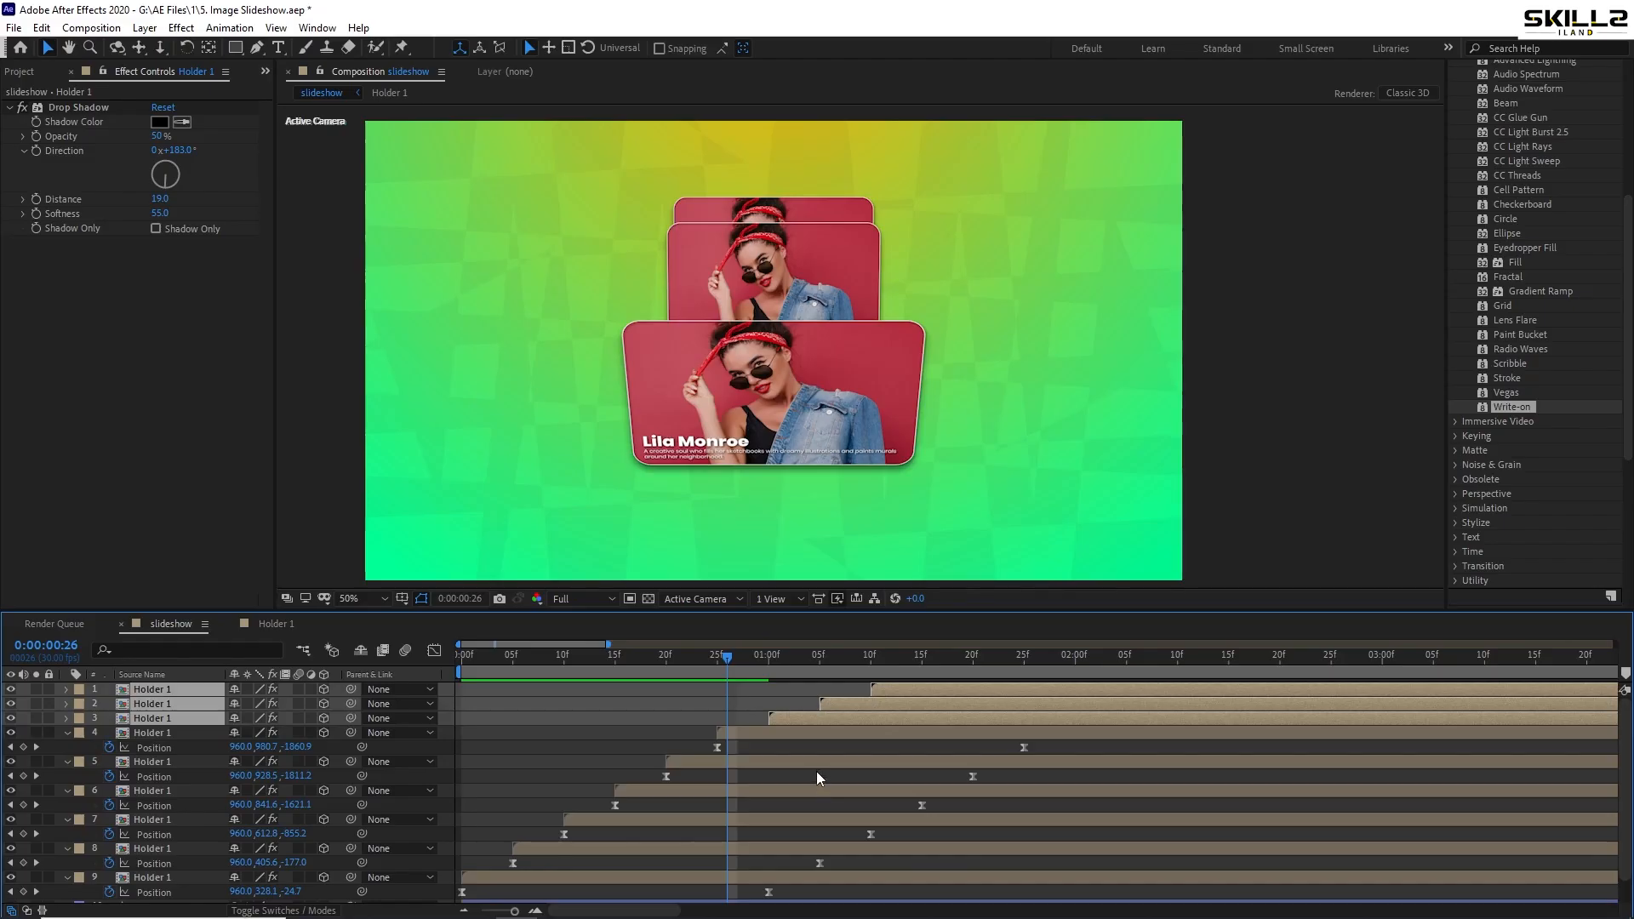
- At 2:00, add a Position keyframe to layer 3 and lower its landing Y to 562
{"action": "key", "text": "u"}
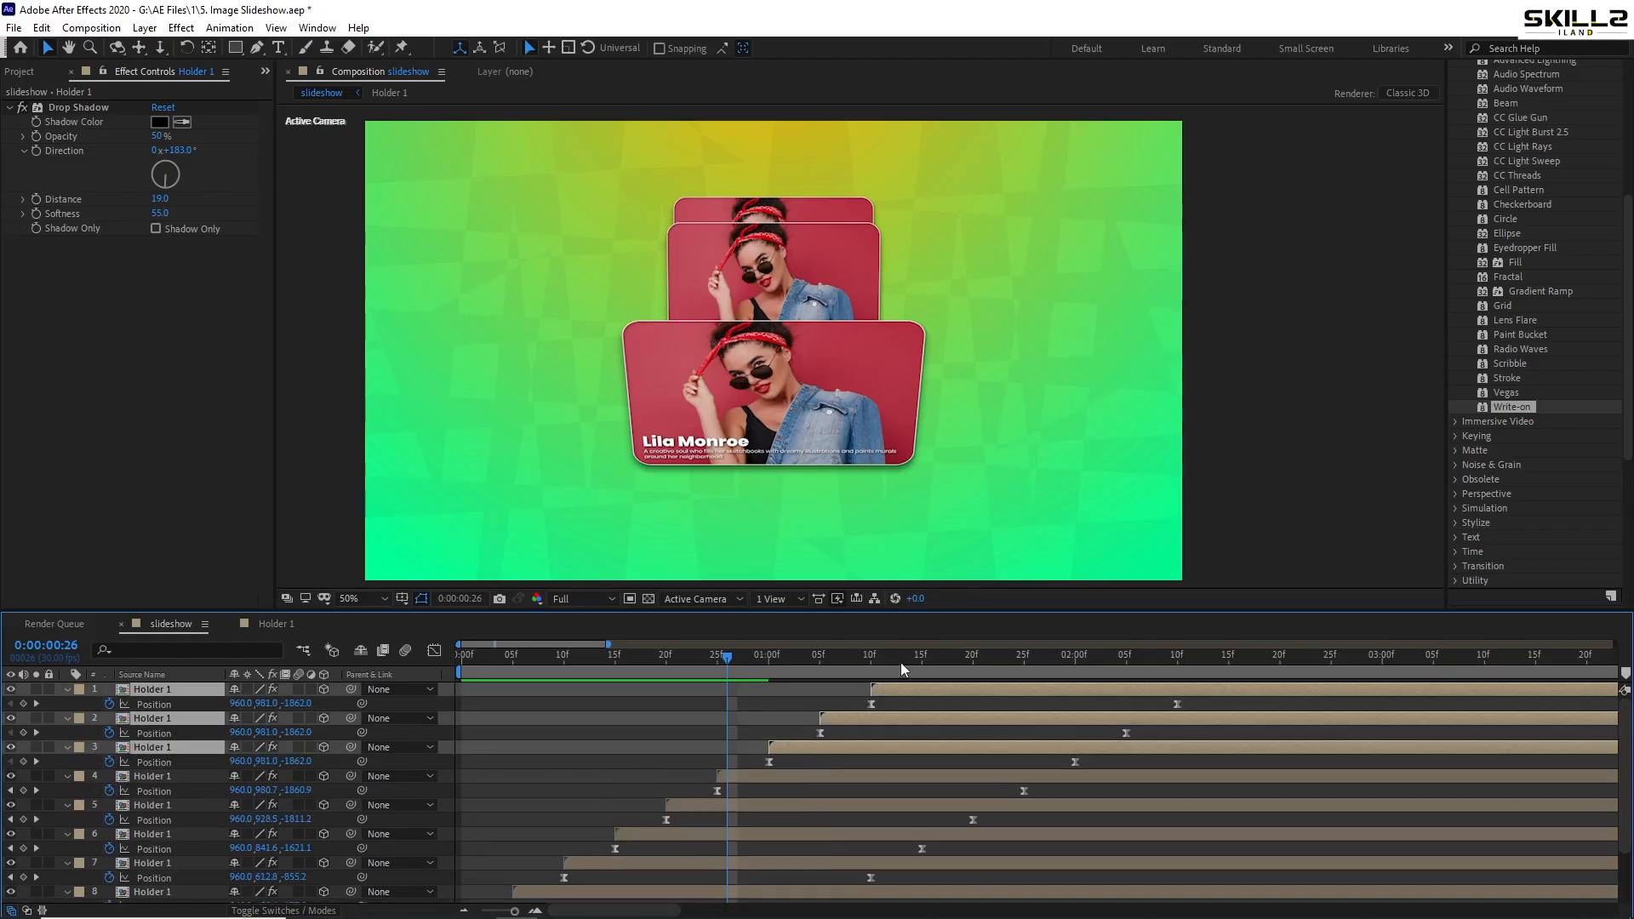
{"action": "left_click_drag", "start_coordinate": [900, 662], "coordinate": [1070, 689]}
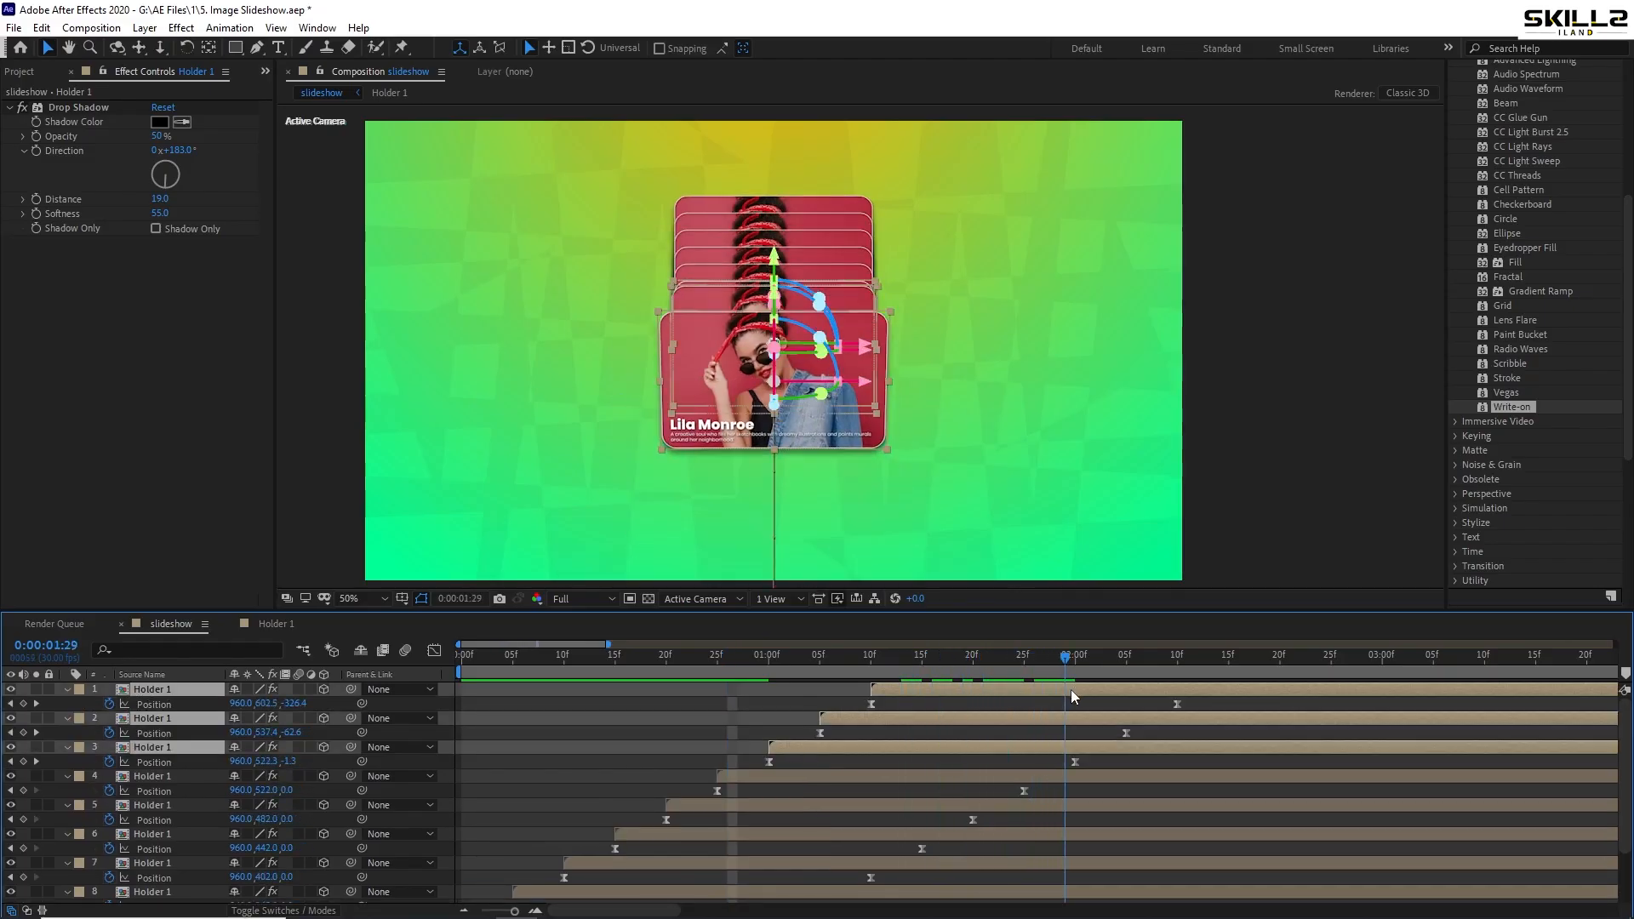
{"action": "left_click", "coordinate": [1025, 774]}
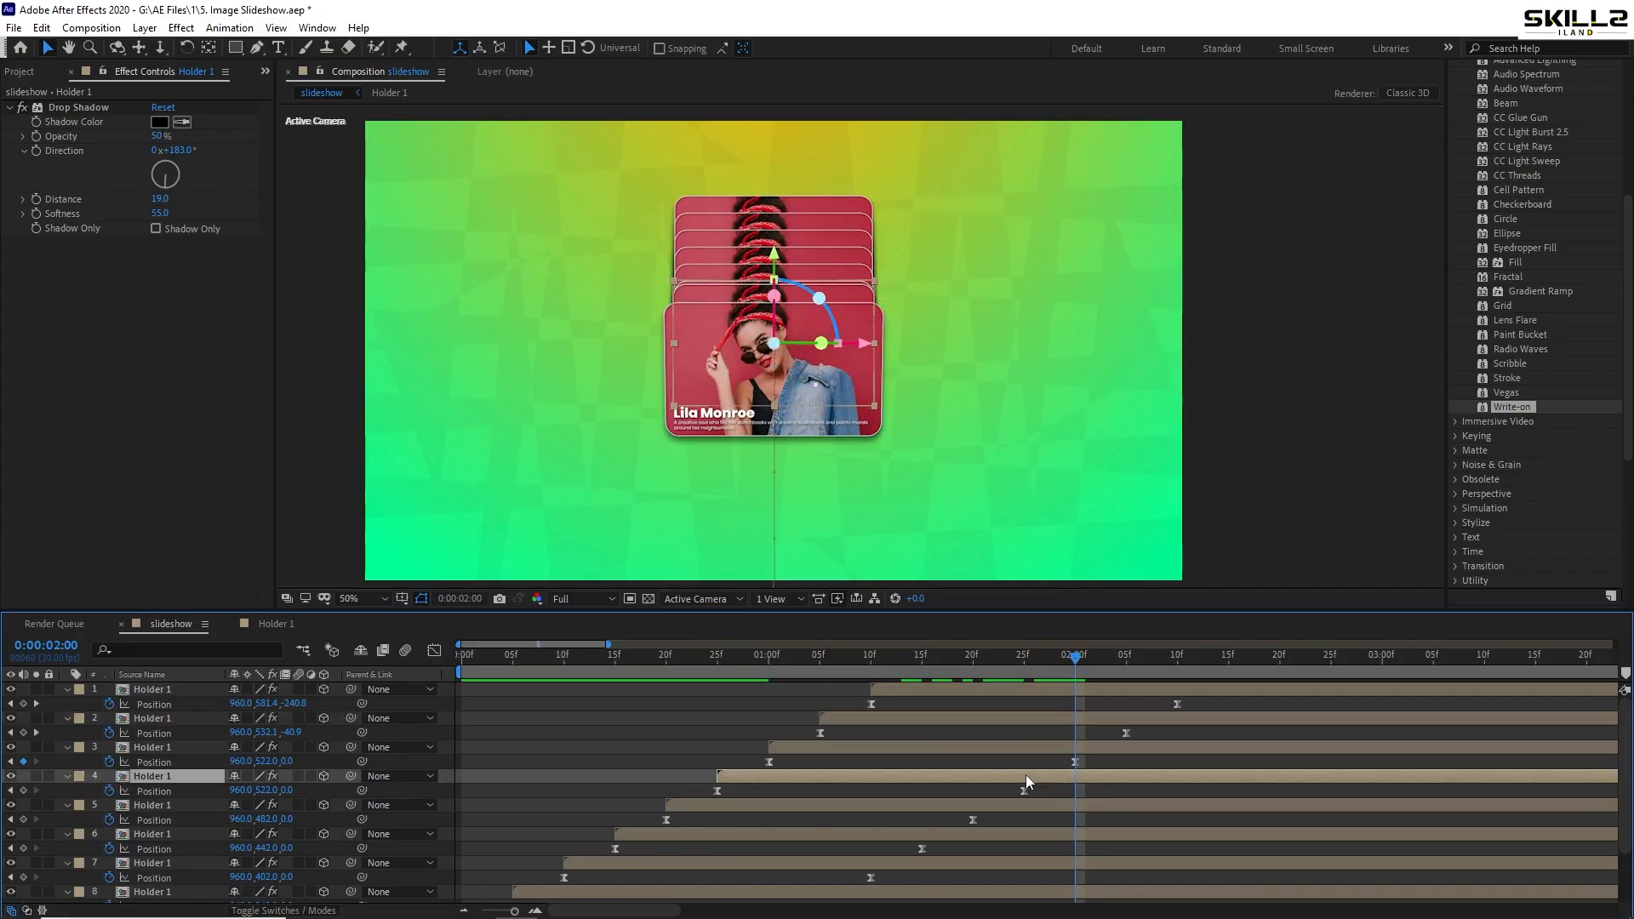
{"action": "left_click", "coordinate": [1069, 751]}
{"action": "key", "text": "alt+shift+p"}
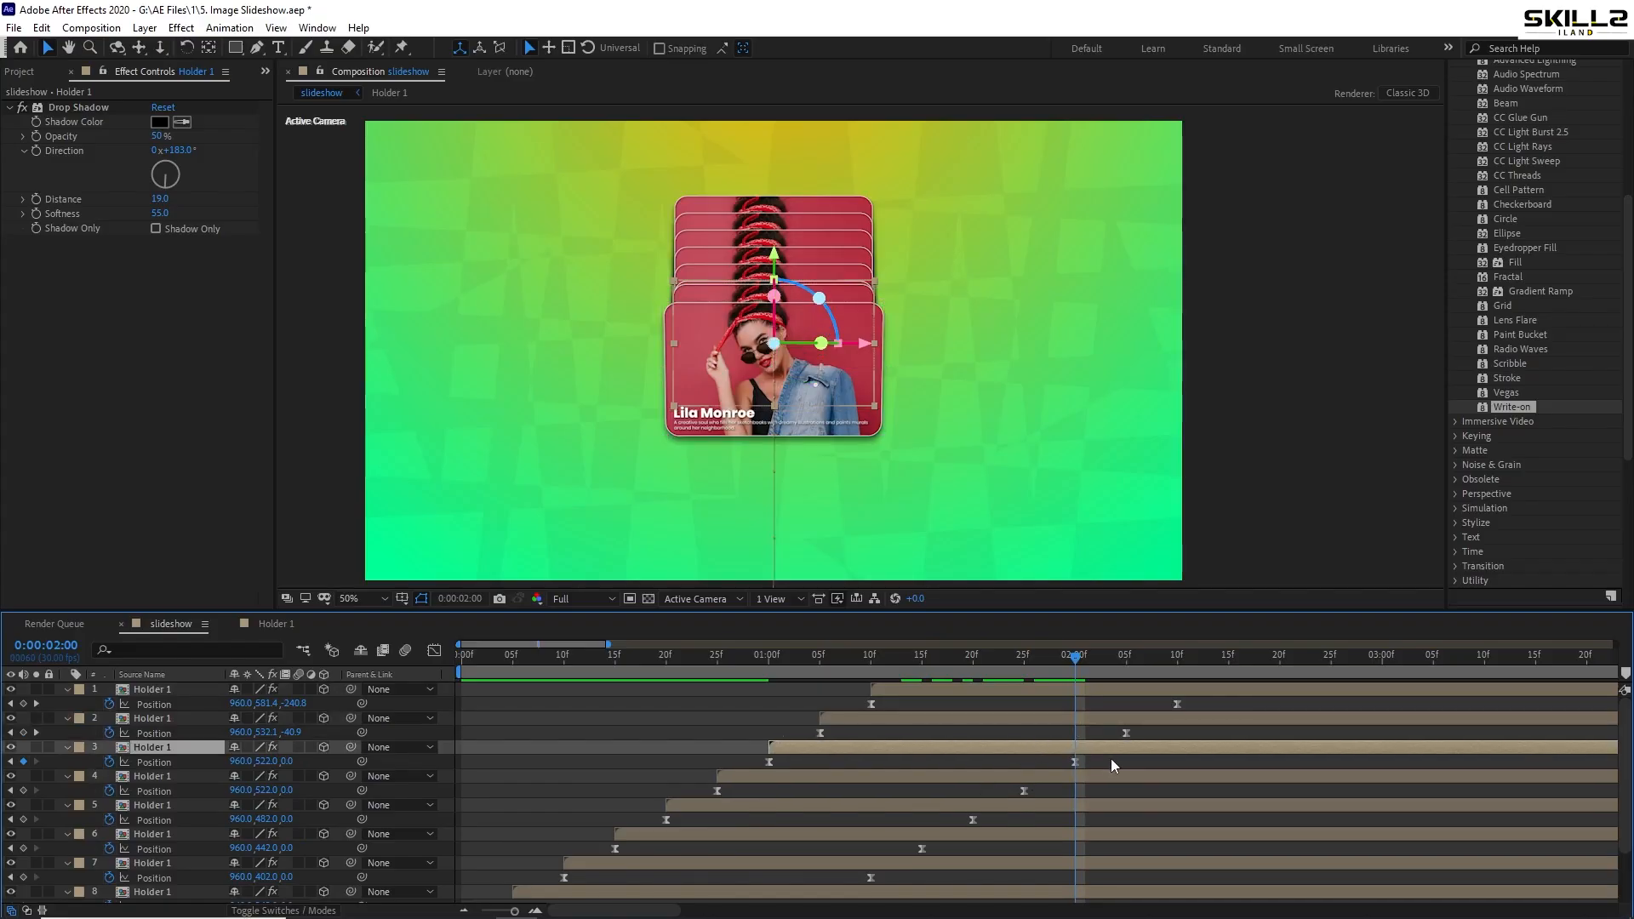
{"action": "left_click_drag", "start_coordinate": [1110, 758], "coordinate": [743, 760]}
{"action": "key", "text": "shift+Down"}
{"action": "key", "text": "shift+Down"}
{"action": "key", "text": "shift+Down"}
{"action": "key", "text": "shift+Down"}
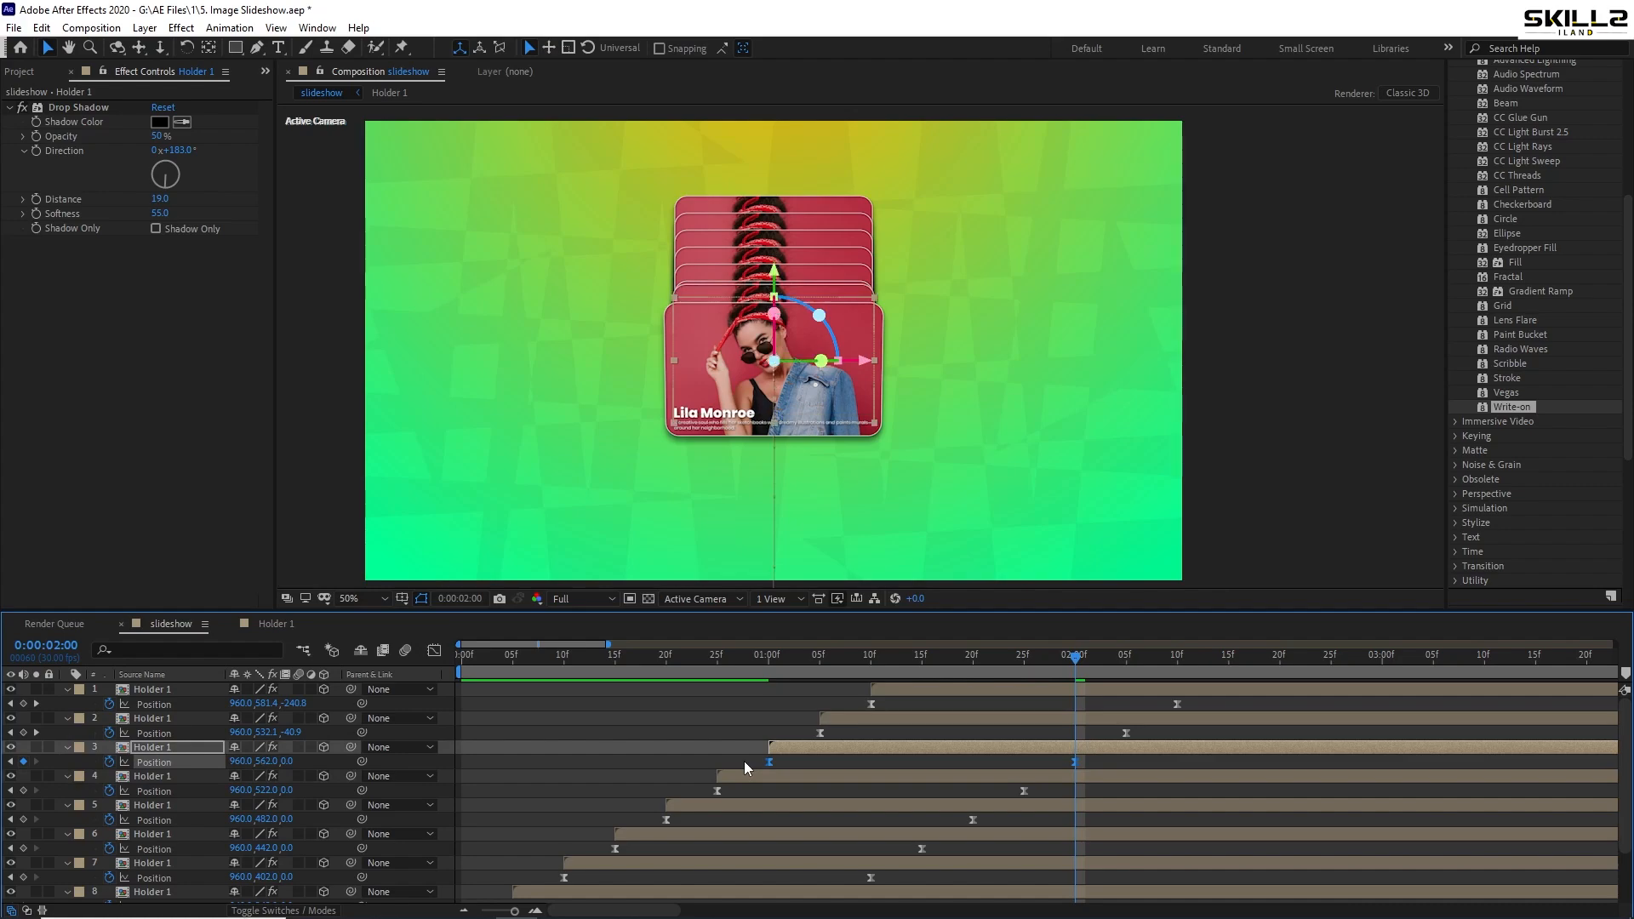
- Lower the landing Position of layer 2 and the top layer to 562
{"action": "key", "text": "k"}
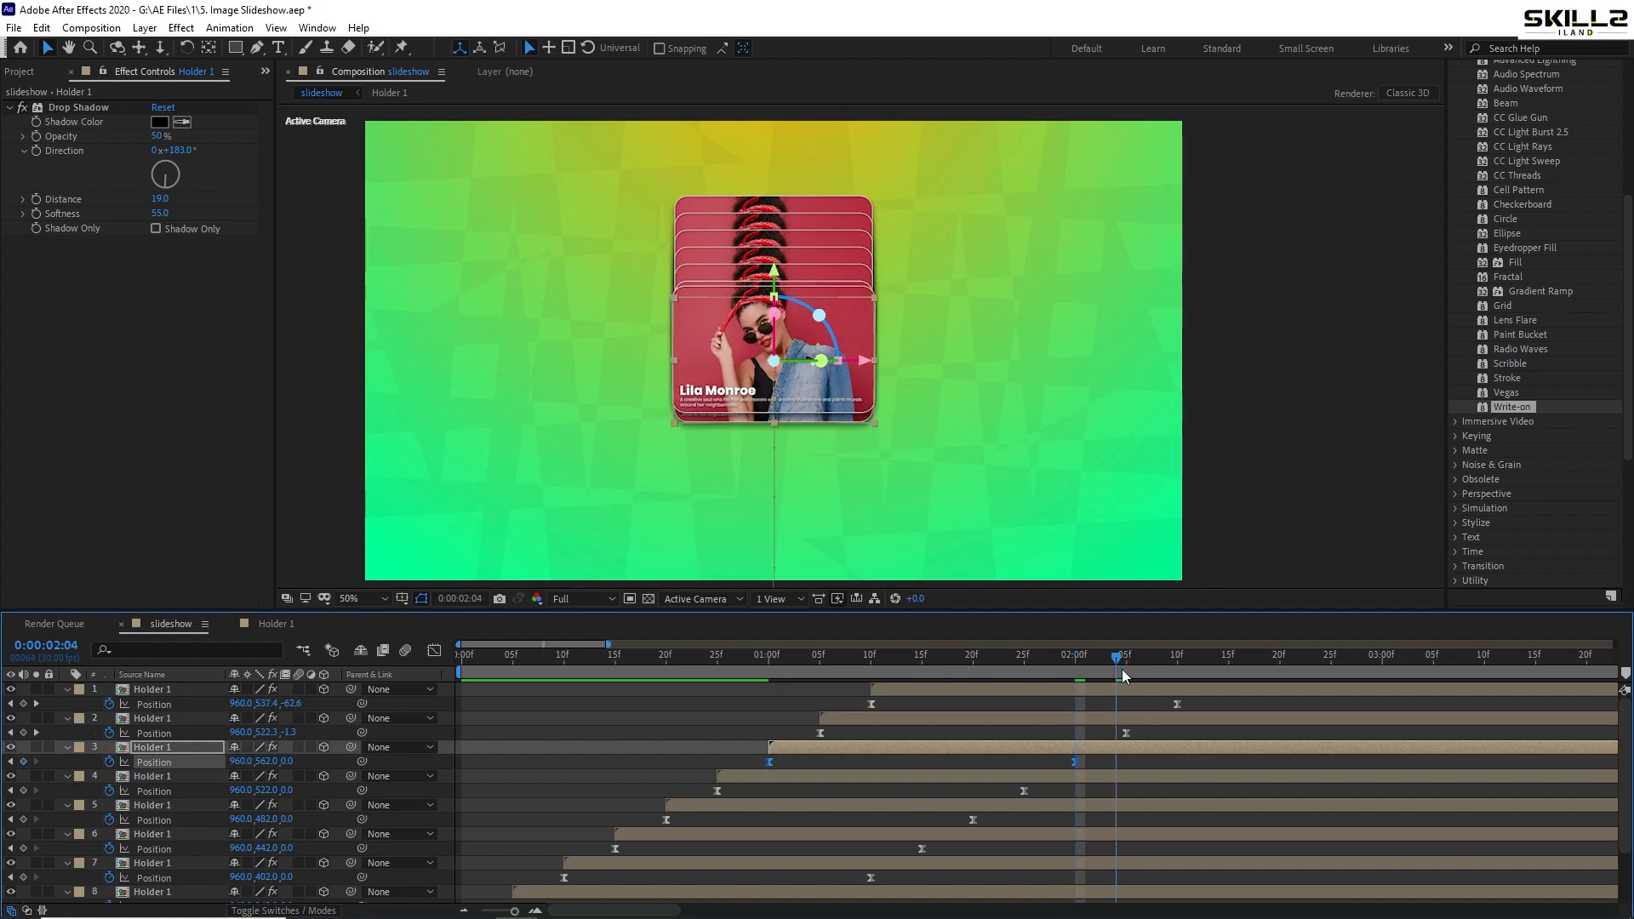
{"action": "left_click_drag", "start_coordinate": [1148, 736], "coordinate": [748, 728]}
{"action": "key", "text": "shift+Down"}
{"action": "key", "text": "shift+Down"}
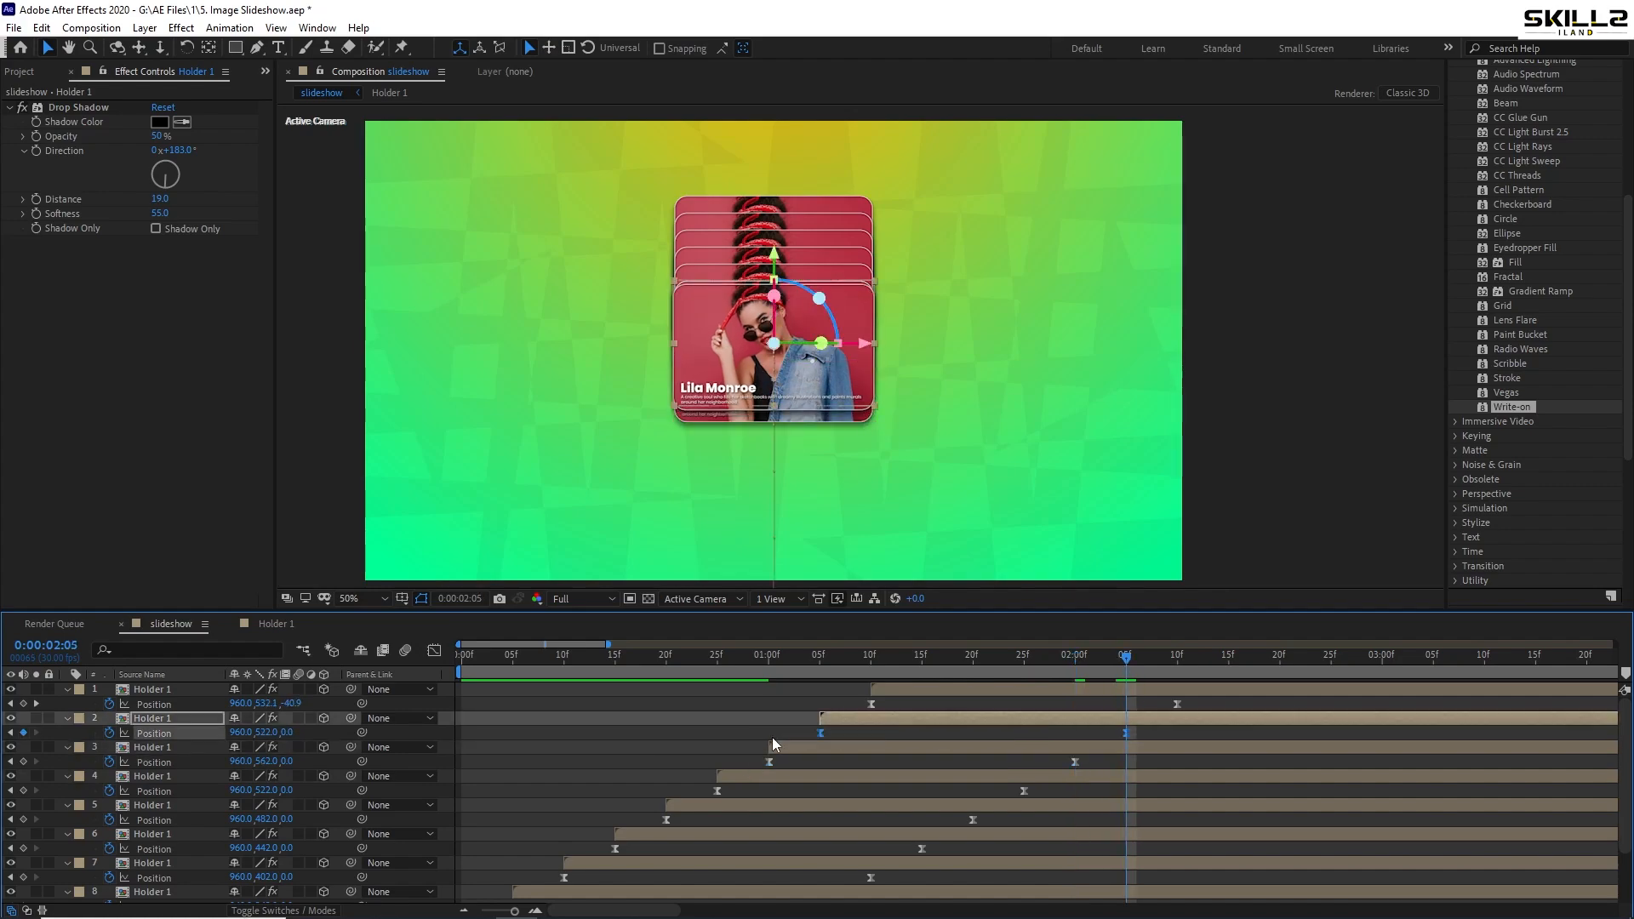
{"action": "key", "text": "shift+Down"}
{"action": "key", "text": "shift+Down"}
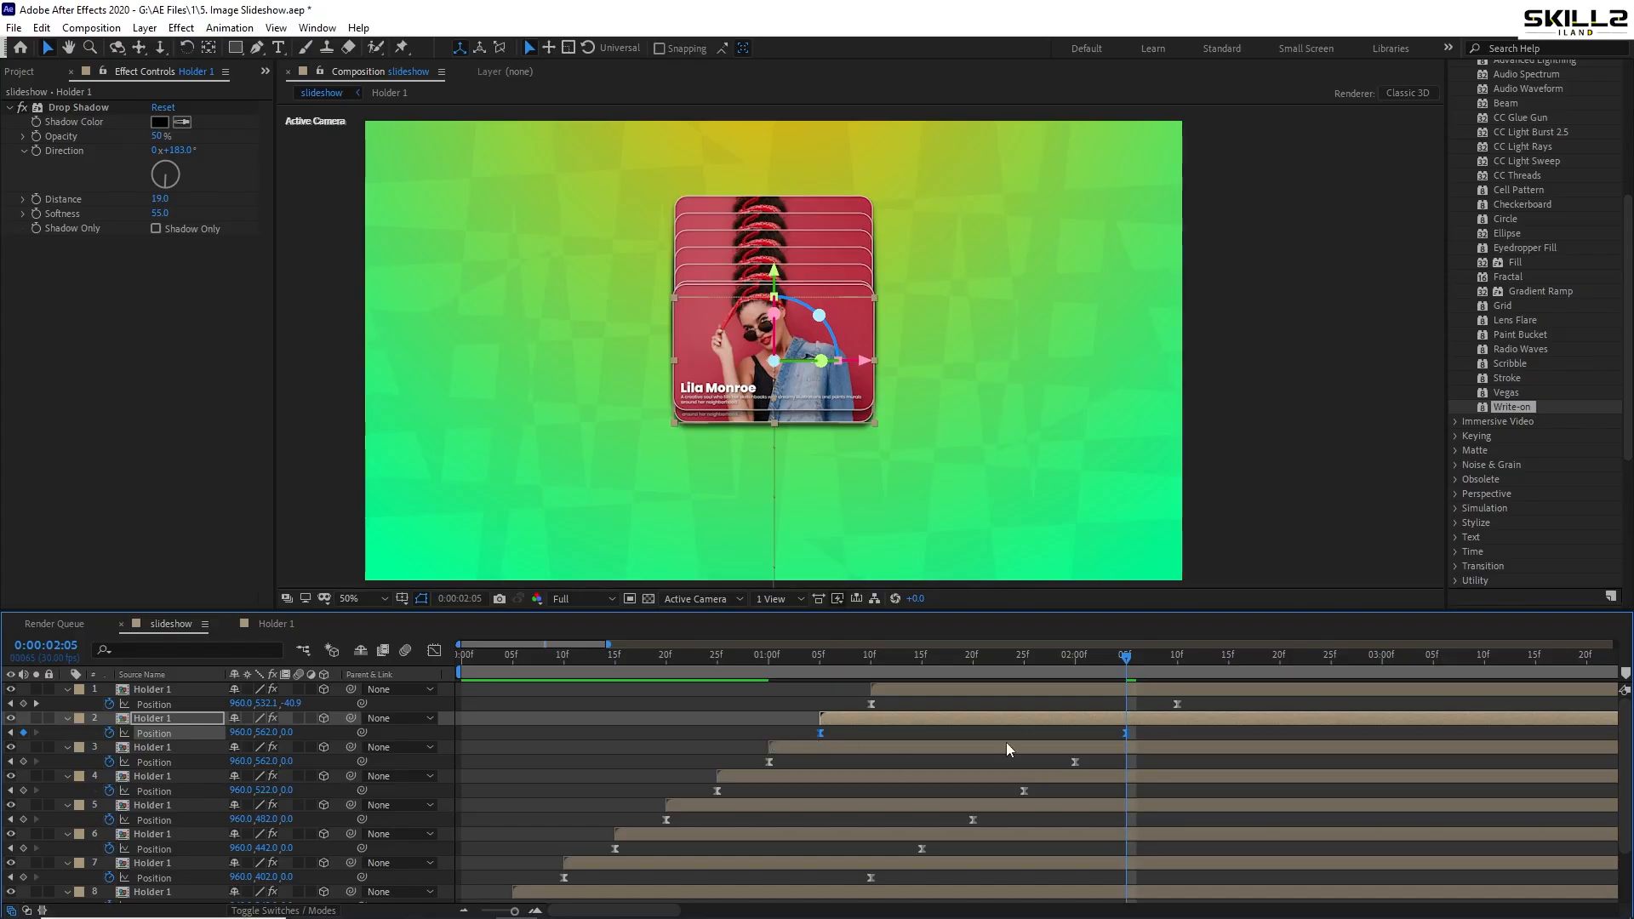
{"action": "left_click", "coordinate": [1176, 672]}
{"action": "left_click_drag", "start_coordinate": [1204, 697], "coordinate": [842, 703]}
{"action": "key", "text": "shift+Down"}
{"action": "key", "text": "shift+Down"}
{"action": "key", "text": "shift+Down"}
{"action": "key", "text": "shift+Down"}
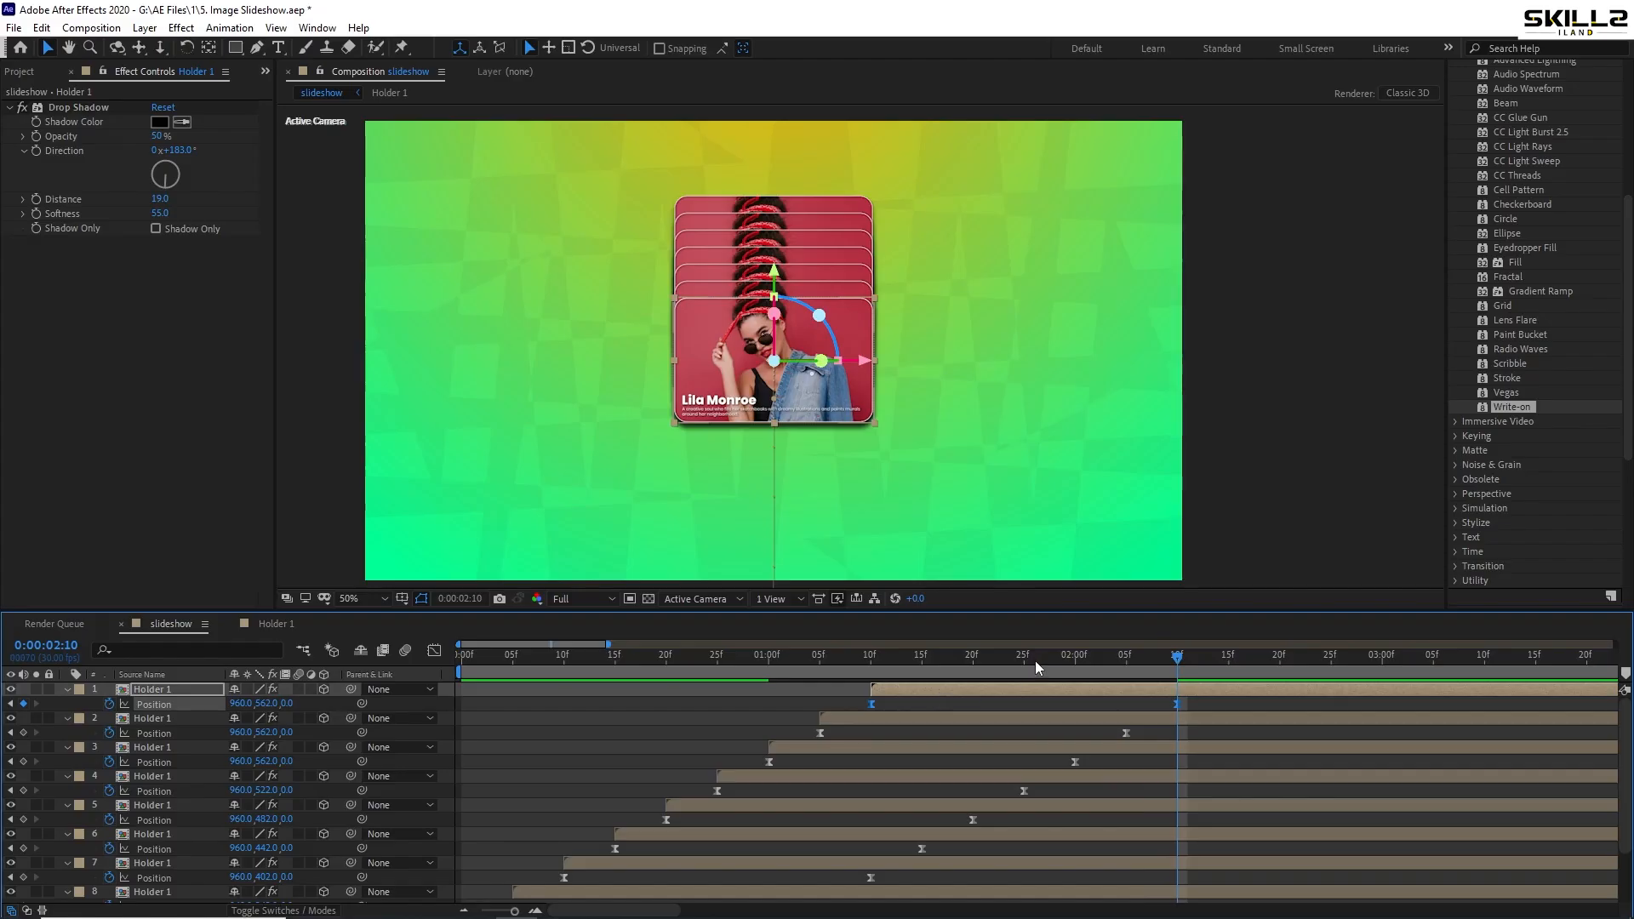
- Lower layer 2's landing Y to 602 and the top card's to 642 at 2:10
{"action": "left_click_drag", "start_coordinate": [1038, 657], "coordinate": [1125, 669]}
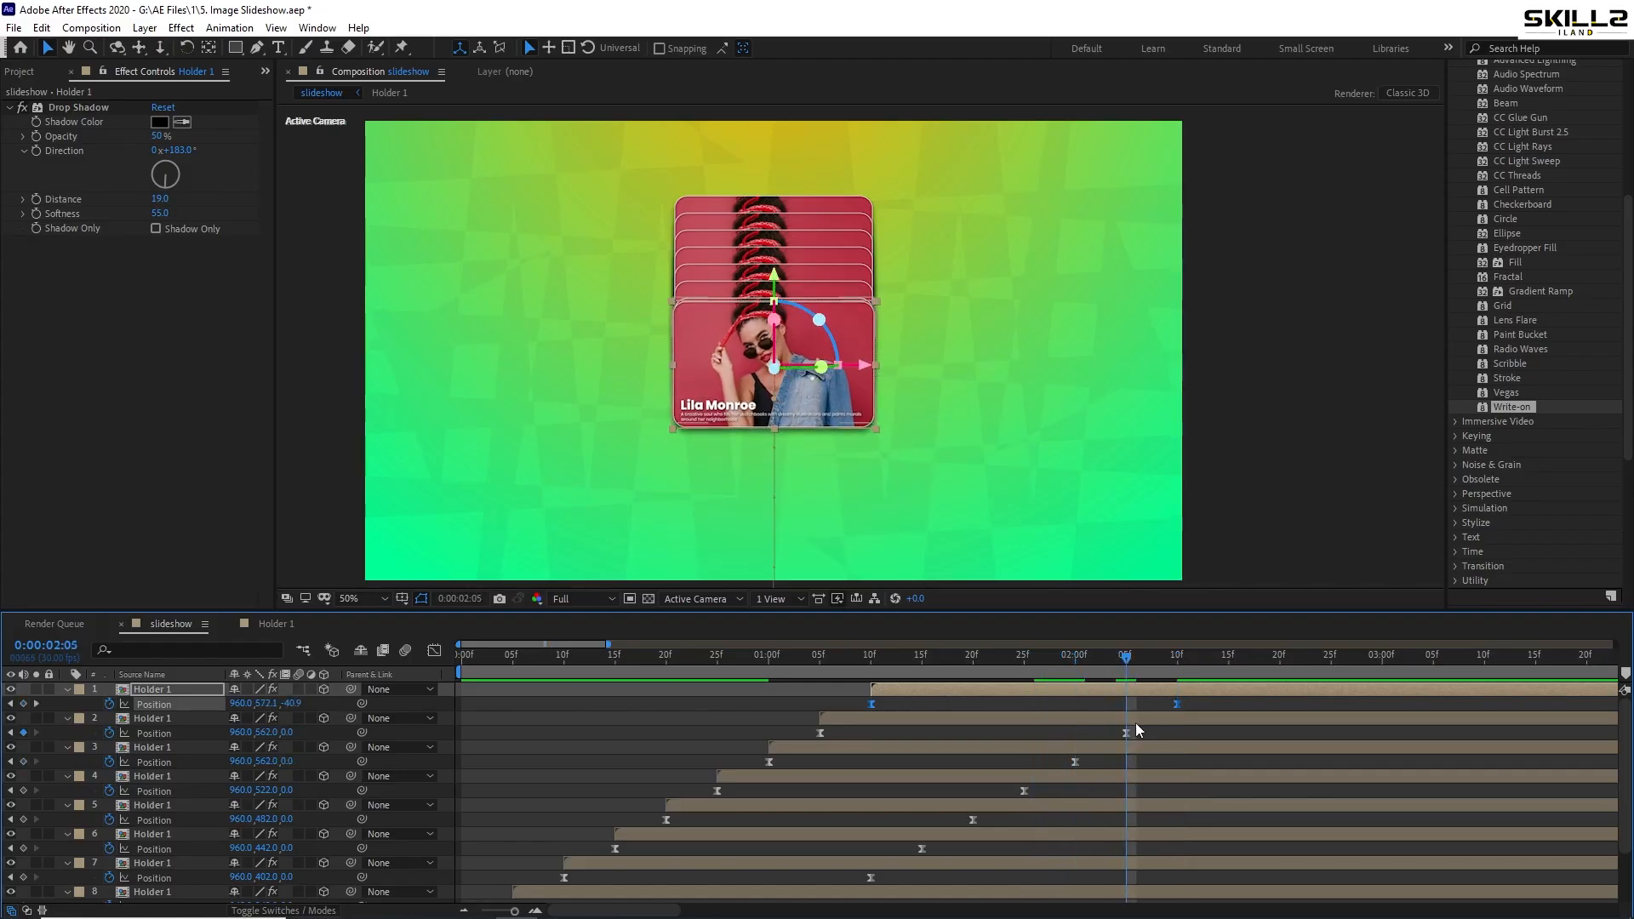
{"action": "left_click_drag", "start_coordinate": [1142, 728], "coordinate": [819, 743]}
{"action": "key", "text": "shift+Down"}
{"action": "key", "text": "shift+Down"}
{"action": "key", "text": "shift+Down"}
{"action": "key", "text": "shift+Down"}
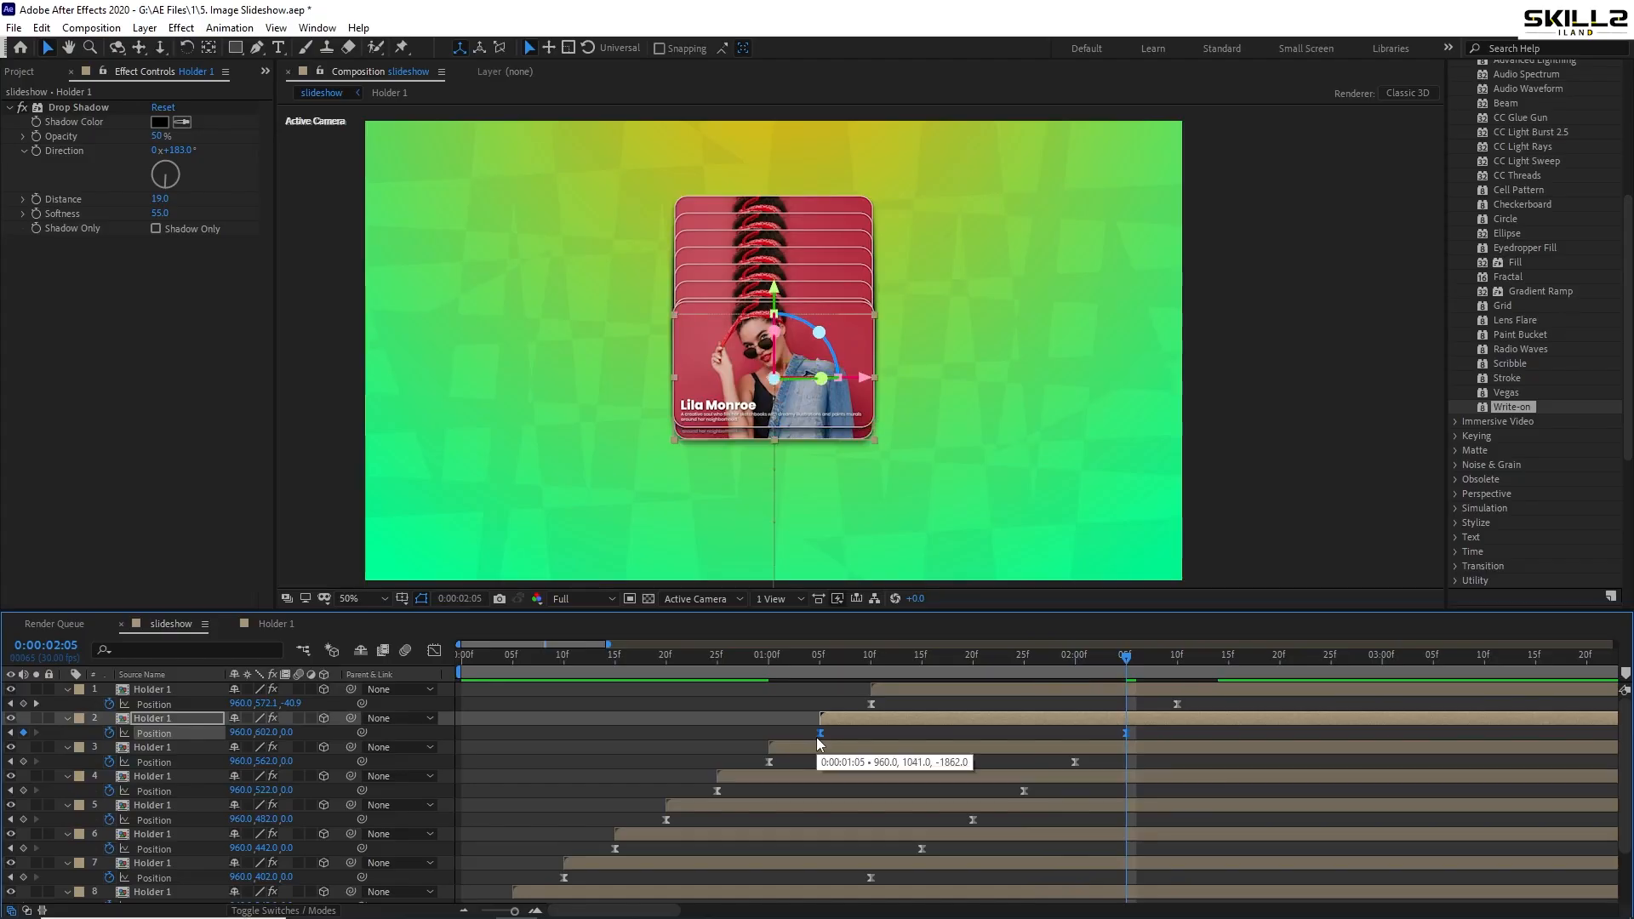
{"action": "left_click", "coordinate": [1167, 669]}
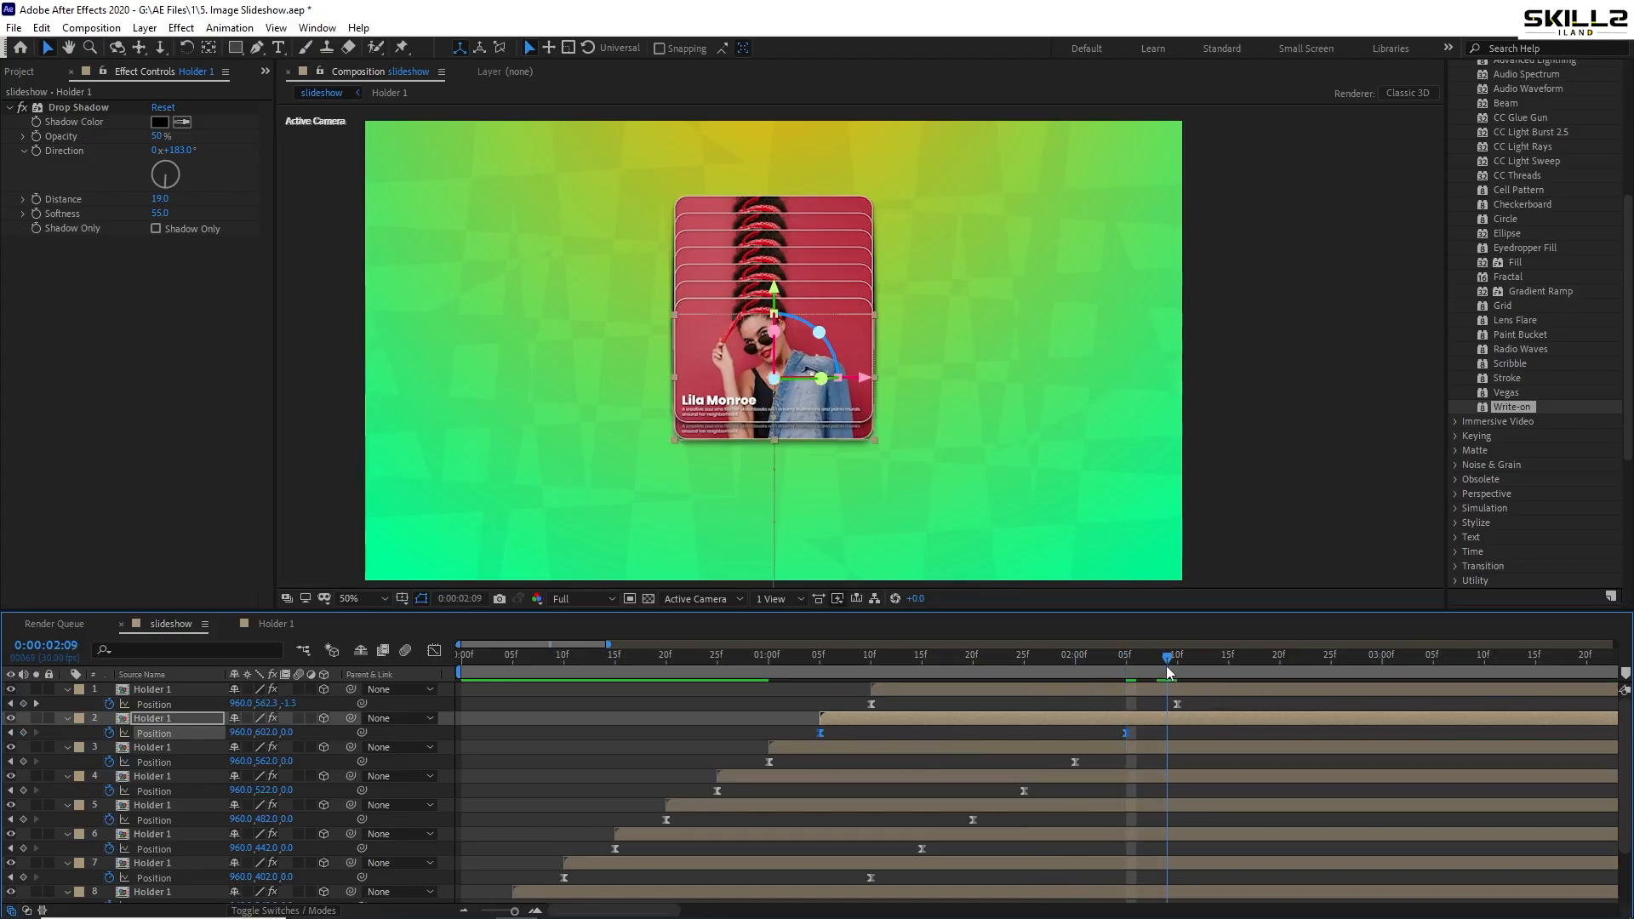
{"action": "left_click", "coordinate": [1177, 660]}
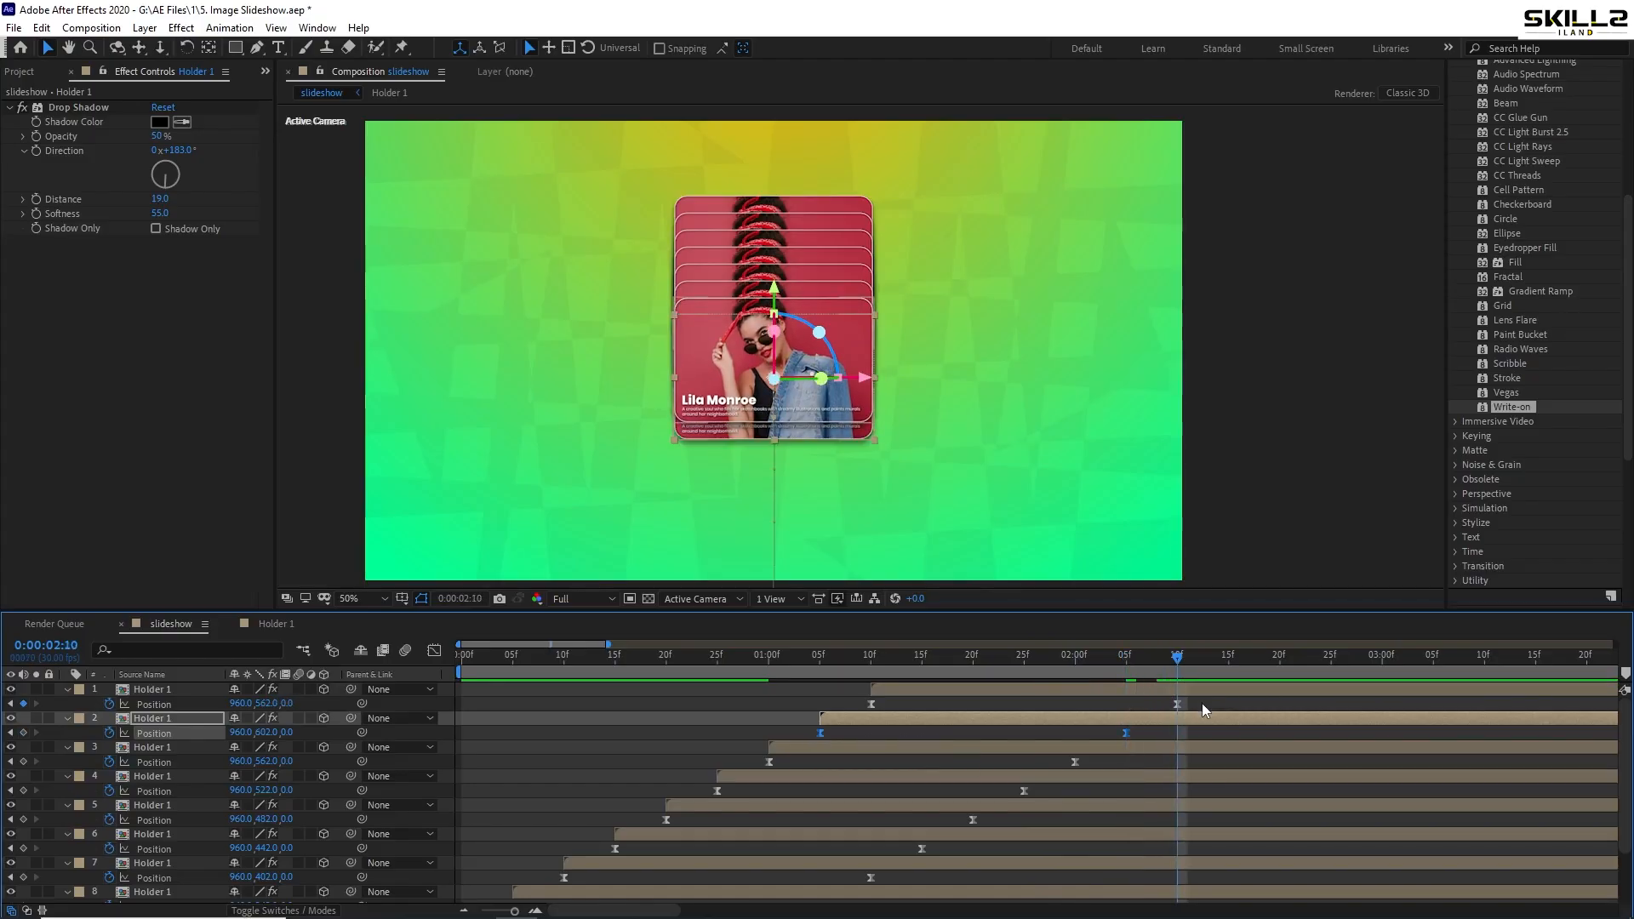
{"action": "left_click_drag", "start_coordinate": [1202, 702], "coordinate": [856, 706]}
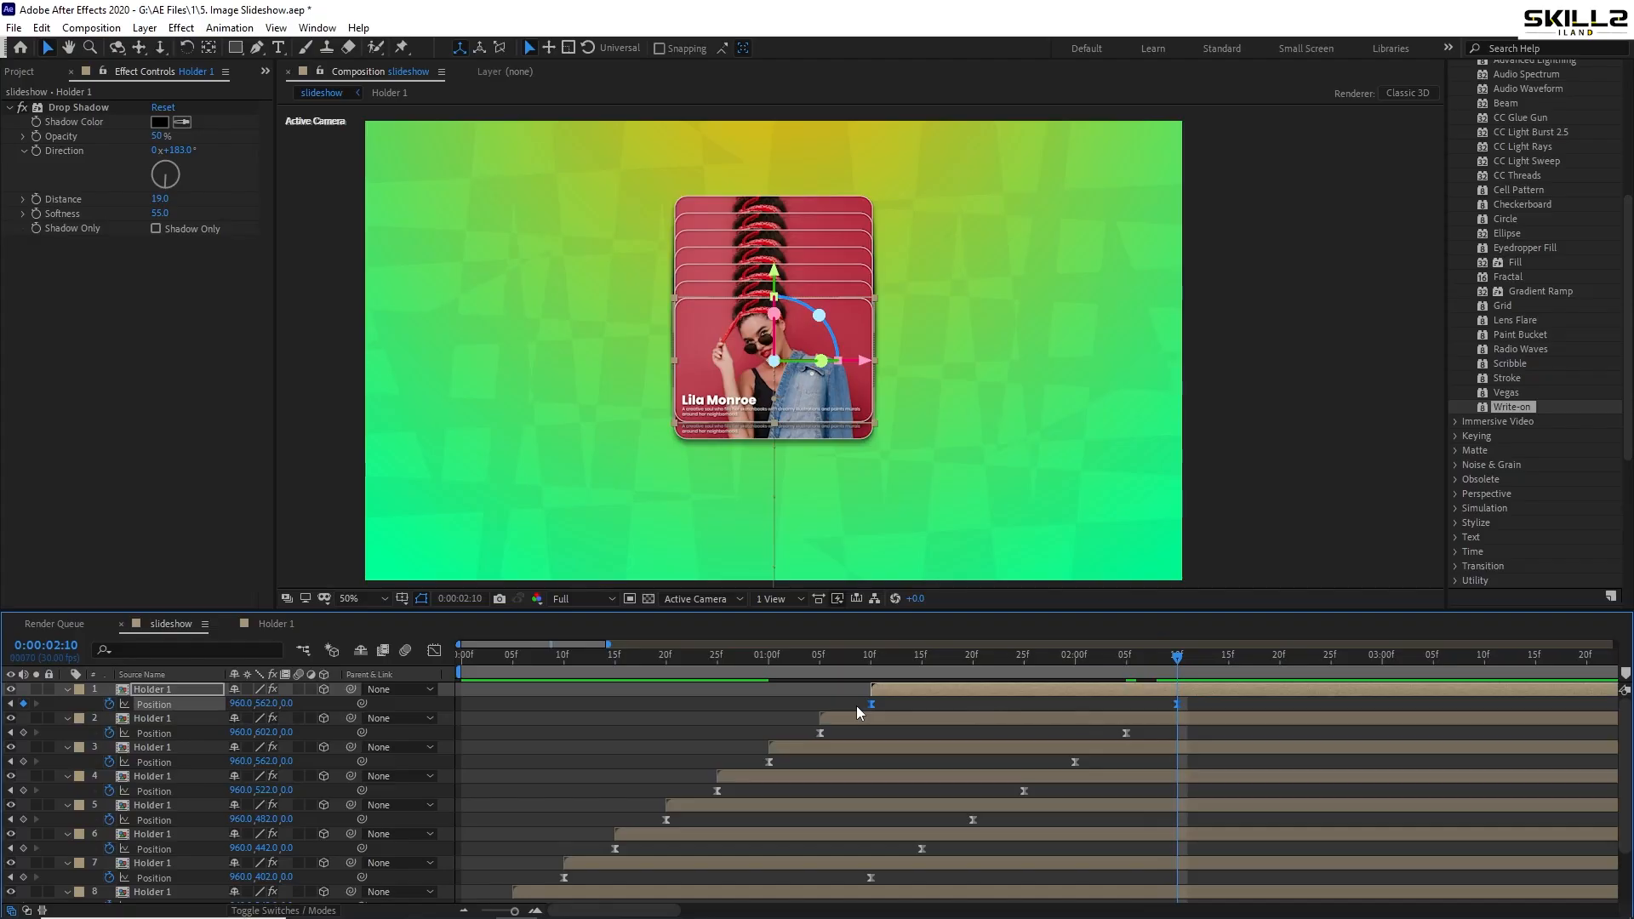
{"action": "key", "text": "shift+Down"}
{"action": "key", "text": "shift+Down"}
{"action": "key", "text": "shift+Down"}
{"action": "key", "text": "shift+Down"}
{"action": "key", "text": "shift+Down"}
{"action": "key", "text": "shift+Down"}
{"action": "key", "text": "shift+Down"}
{"action": "key", "text": "shift+Down"}
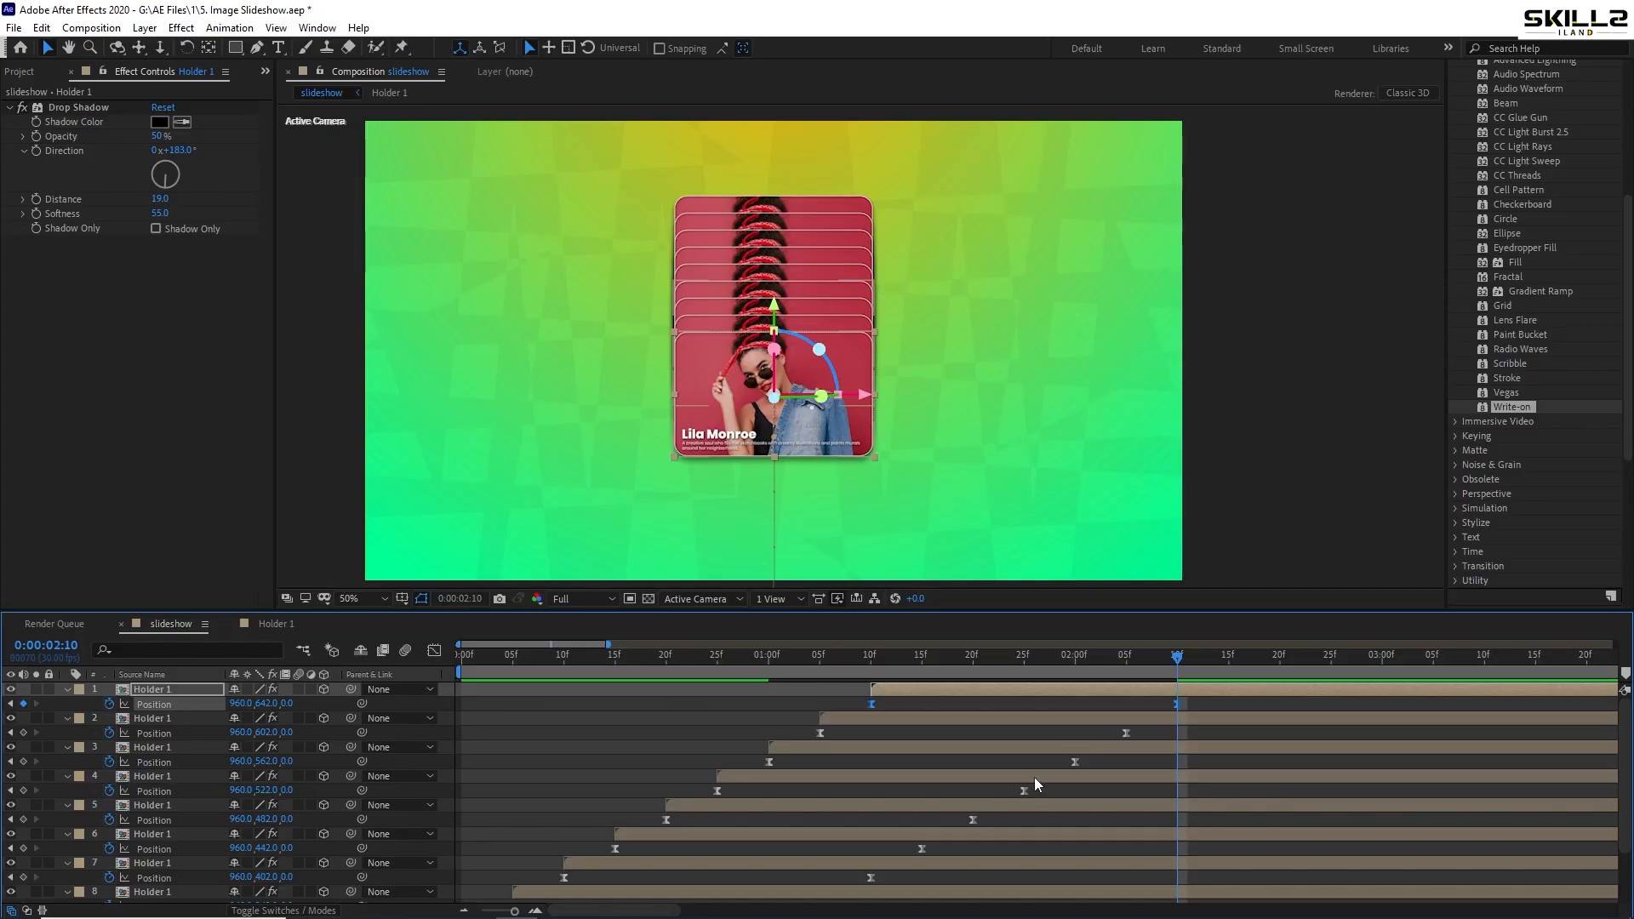
- Preview the animation and park the playhead at 0:00:02:16
{"action": "left_click", "coordinate": [820, 671]}
{"action": "key", "text": "space"}
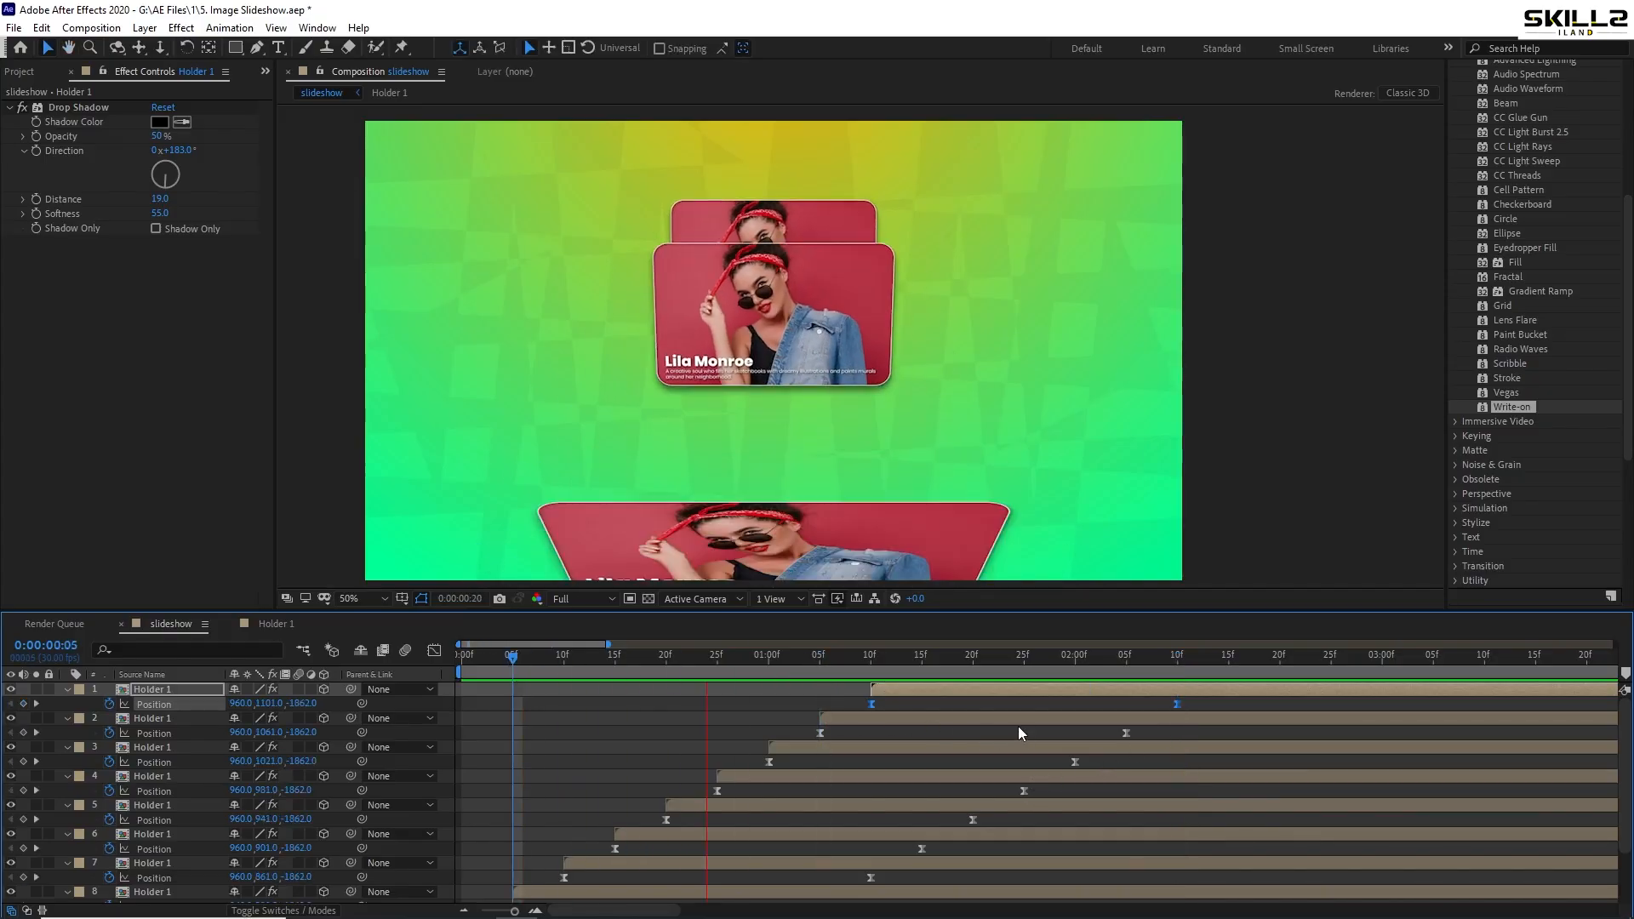
{"action": "key", "text": "minus"}
{"action": "left_click", "coordinate": [755, 656]}
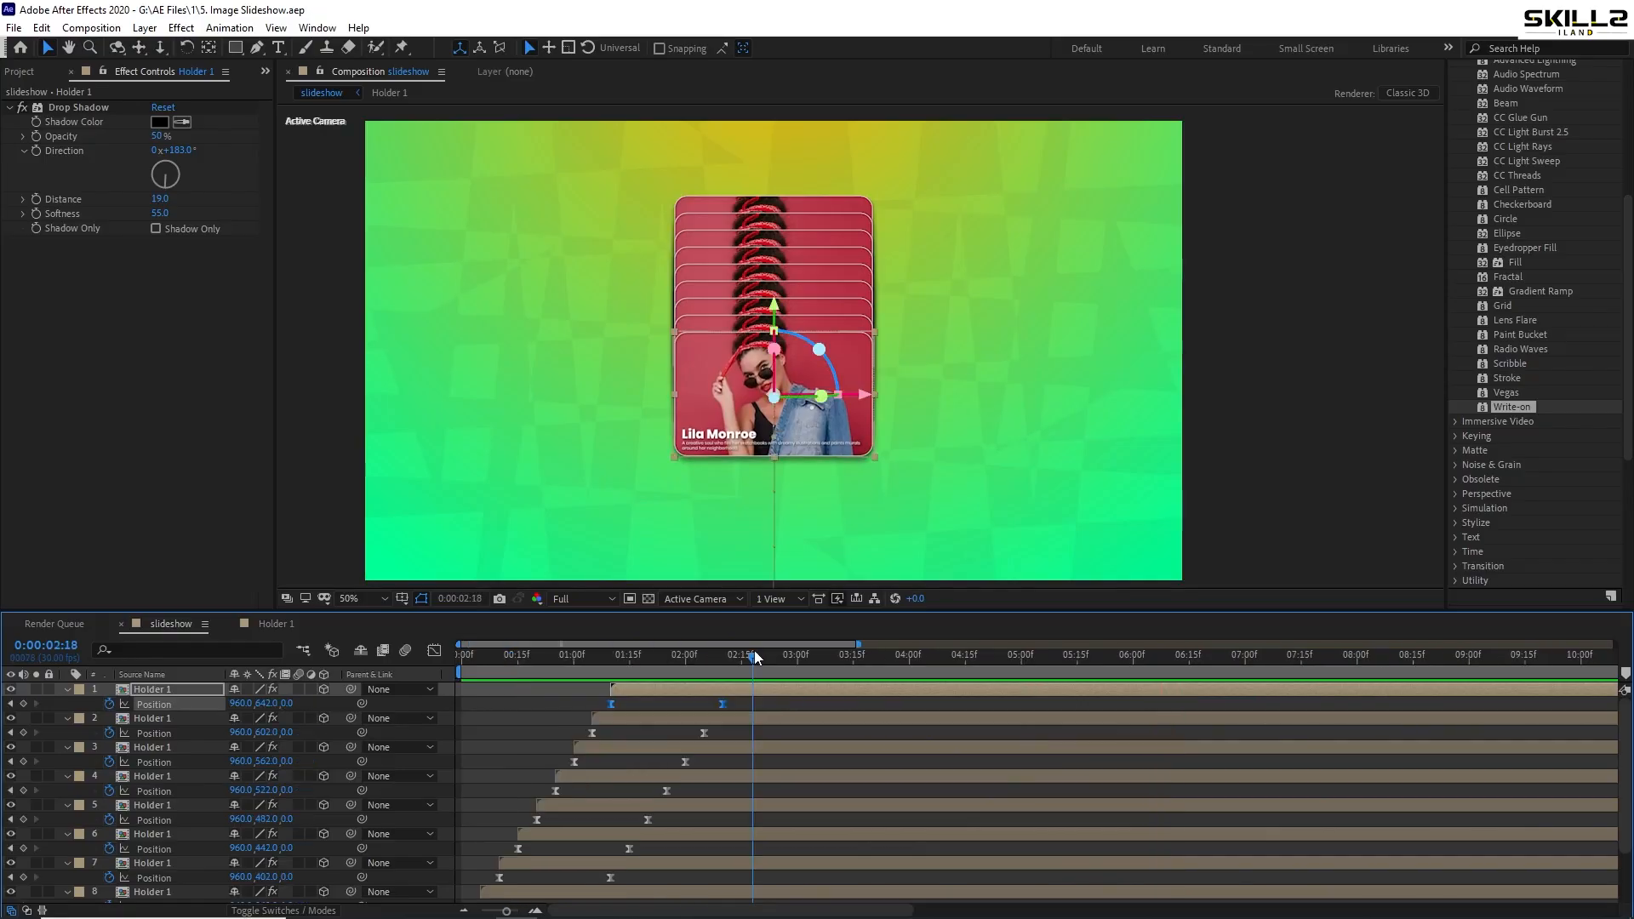
{"action": "left_click_drag", "start_coordinate": [755, 657], "coordinate": [746, 661]}
{"action": "scroll", "coordinate": [677, 691], "scroll_direction": "up", "scroll_amount": 2, "text": "alt"}
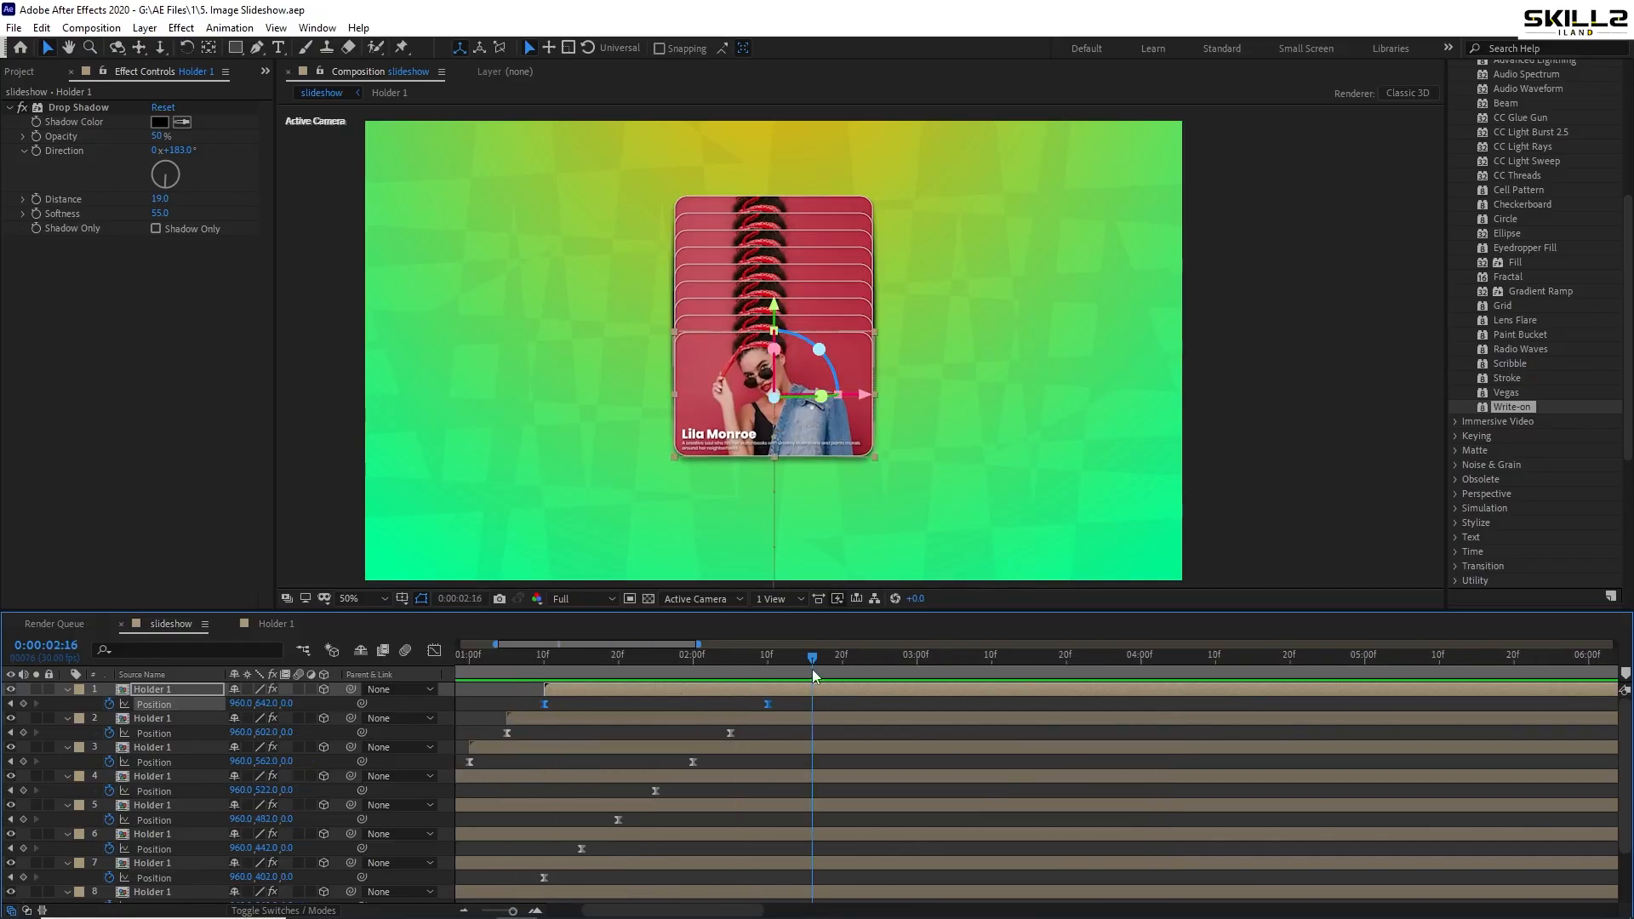
- Add Position keyframes at 2:16 to every Holder 1 card layer
{"action": "key", "text": "ctrl+a"}
{"action": "scroll", "coordinate": [824, 839], "scroll_direction": "down", "scroll_amount": 2}
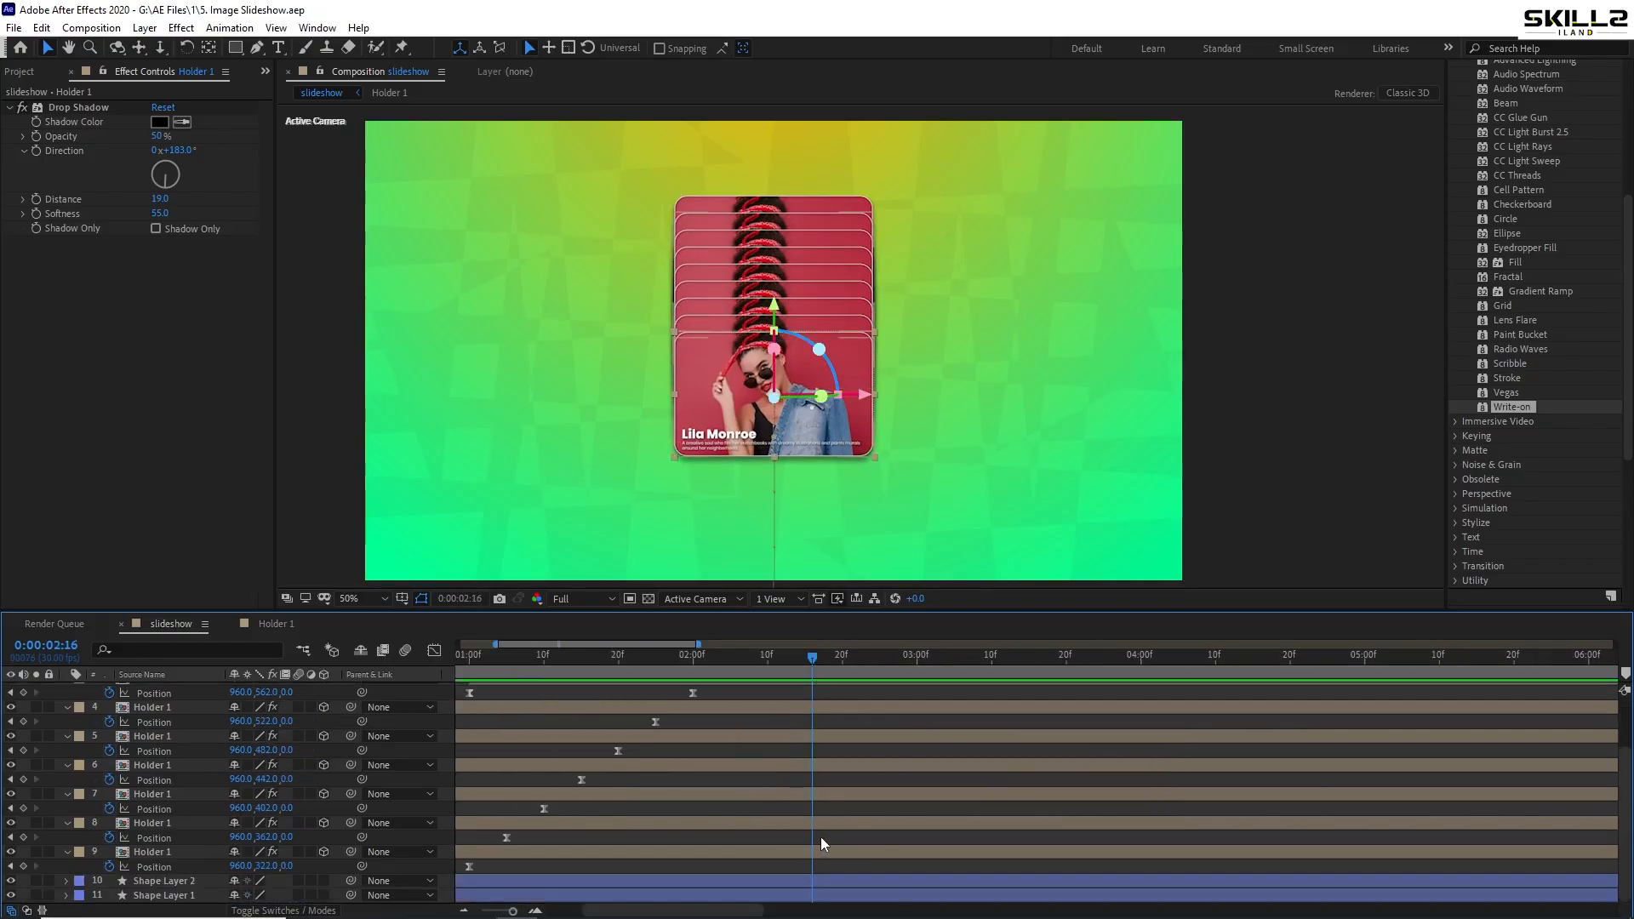
{"action": "scroll", "coordinate": [847, 762], "scroll_direction": "up", "scroll_amount": 2}
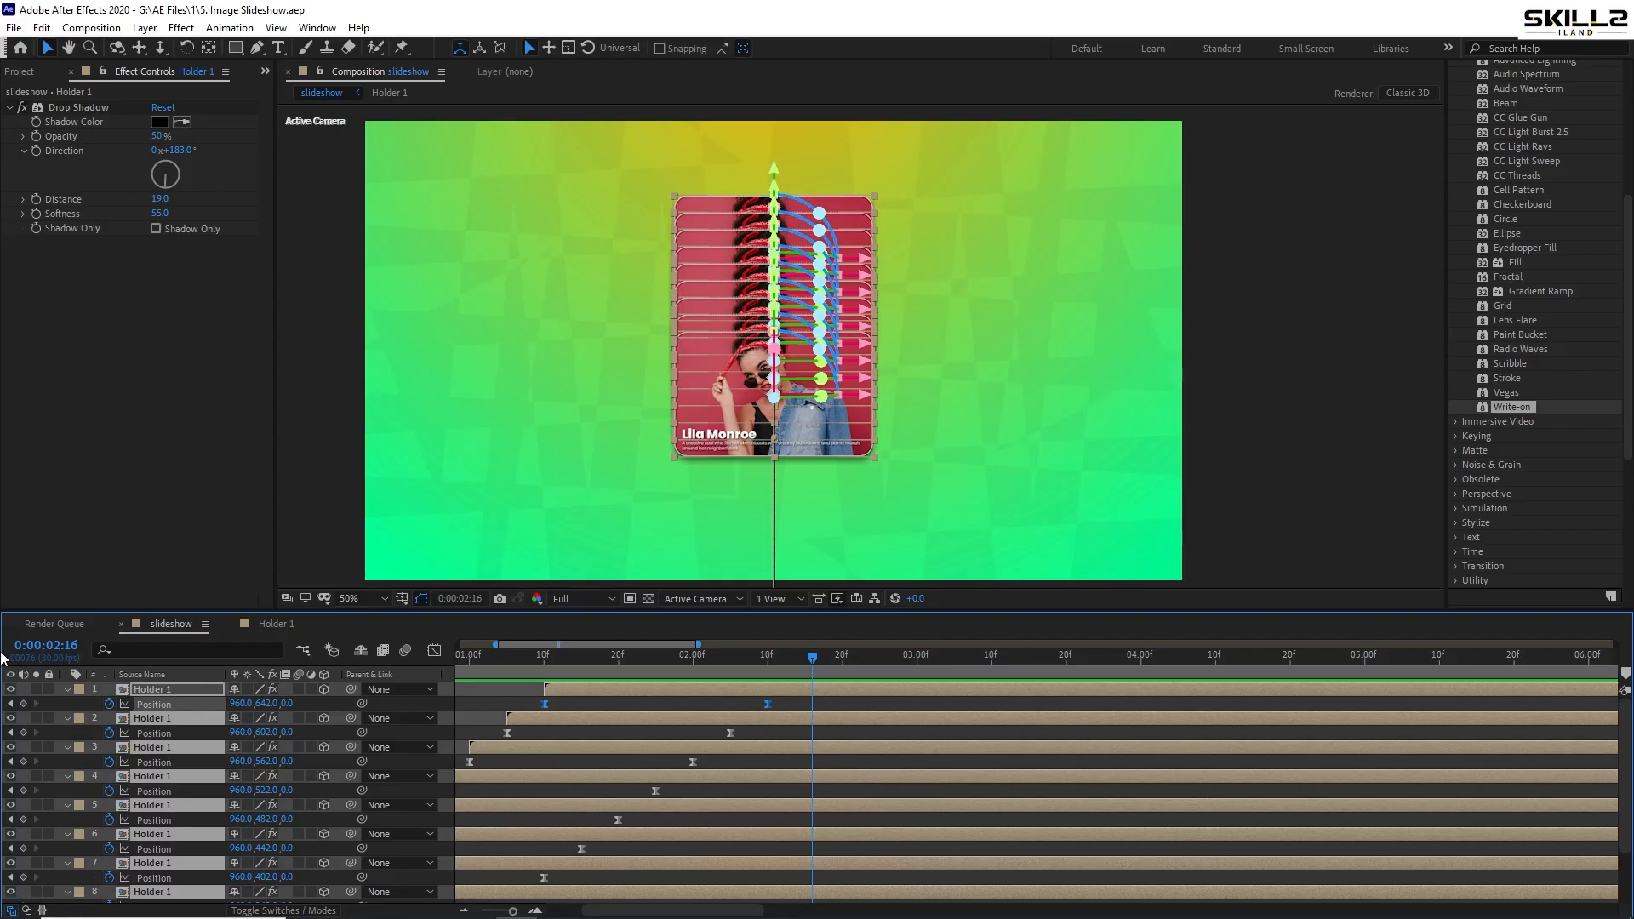
{"action": "left_click", "coordinate": [23, 704]}
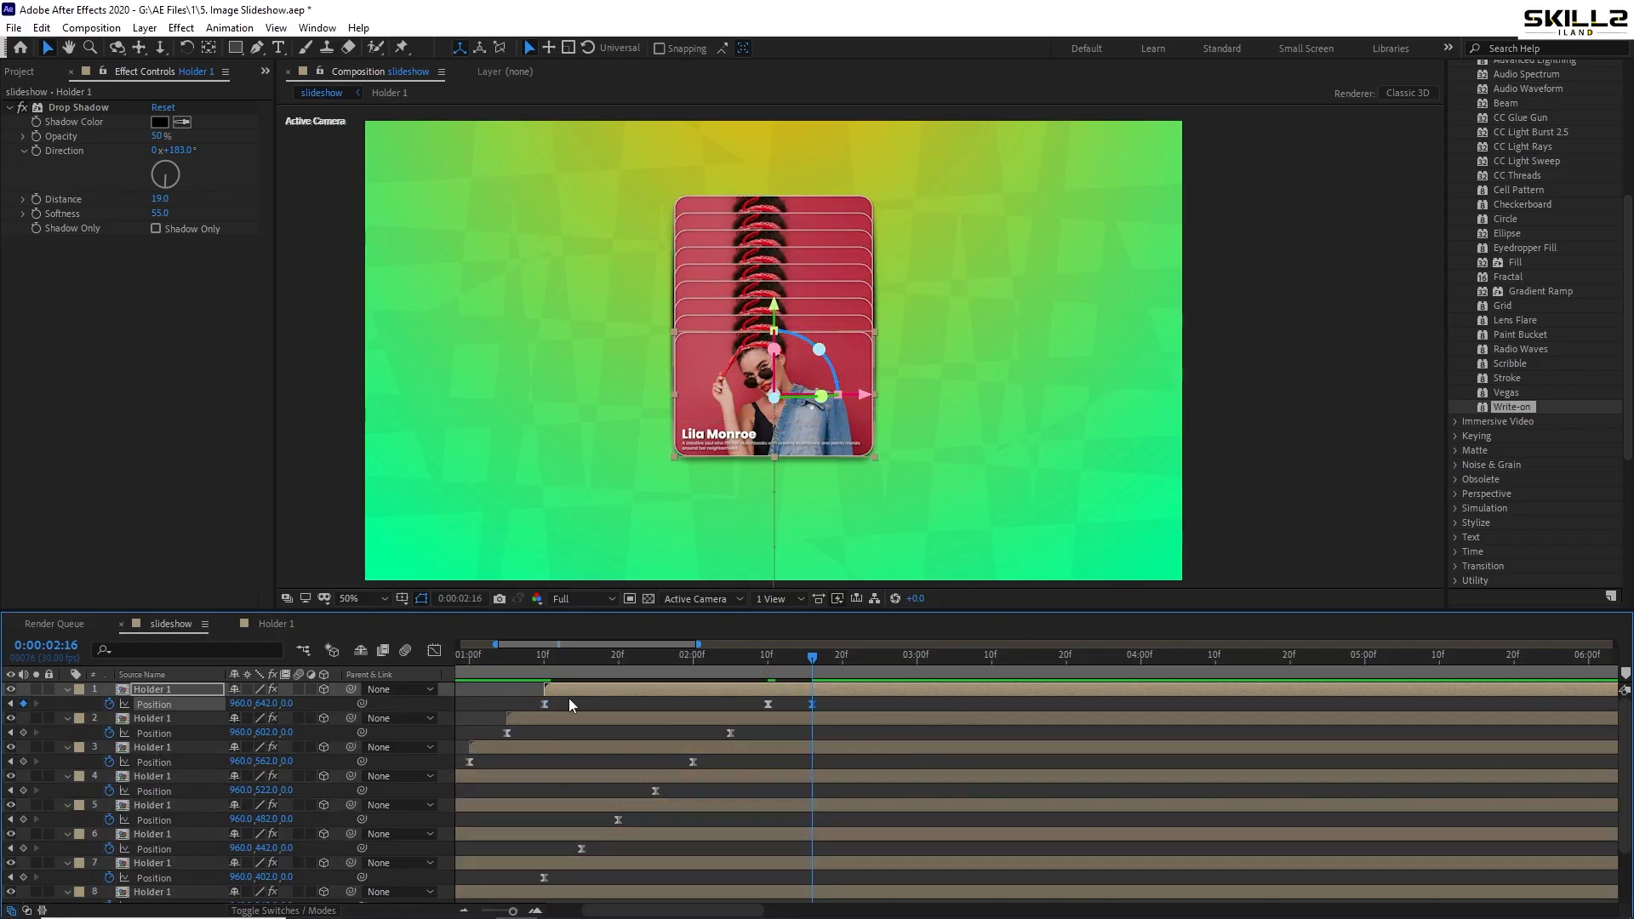
{"action": "left_click", "coordinate": [23, 733]}
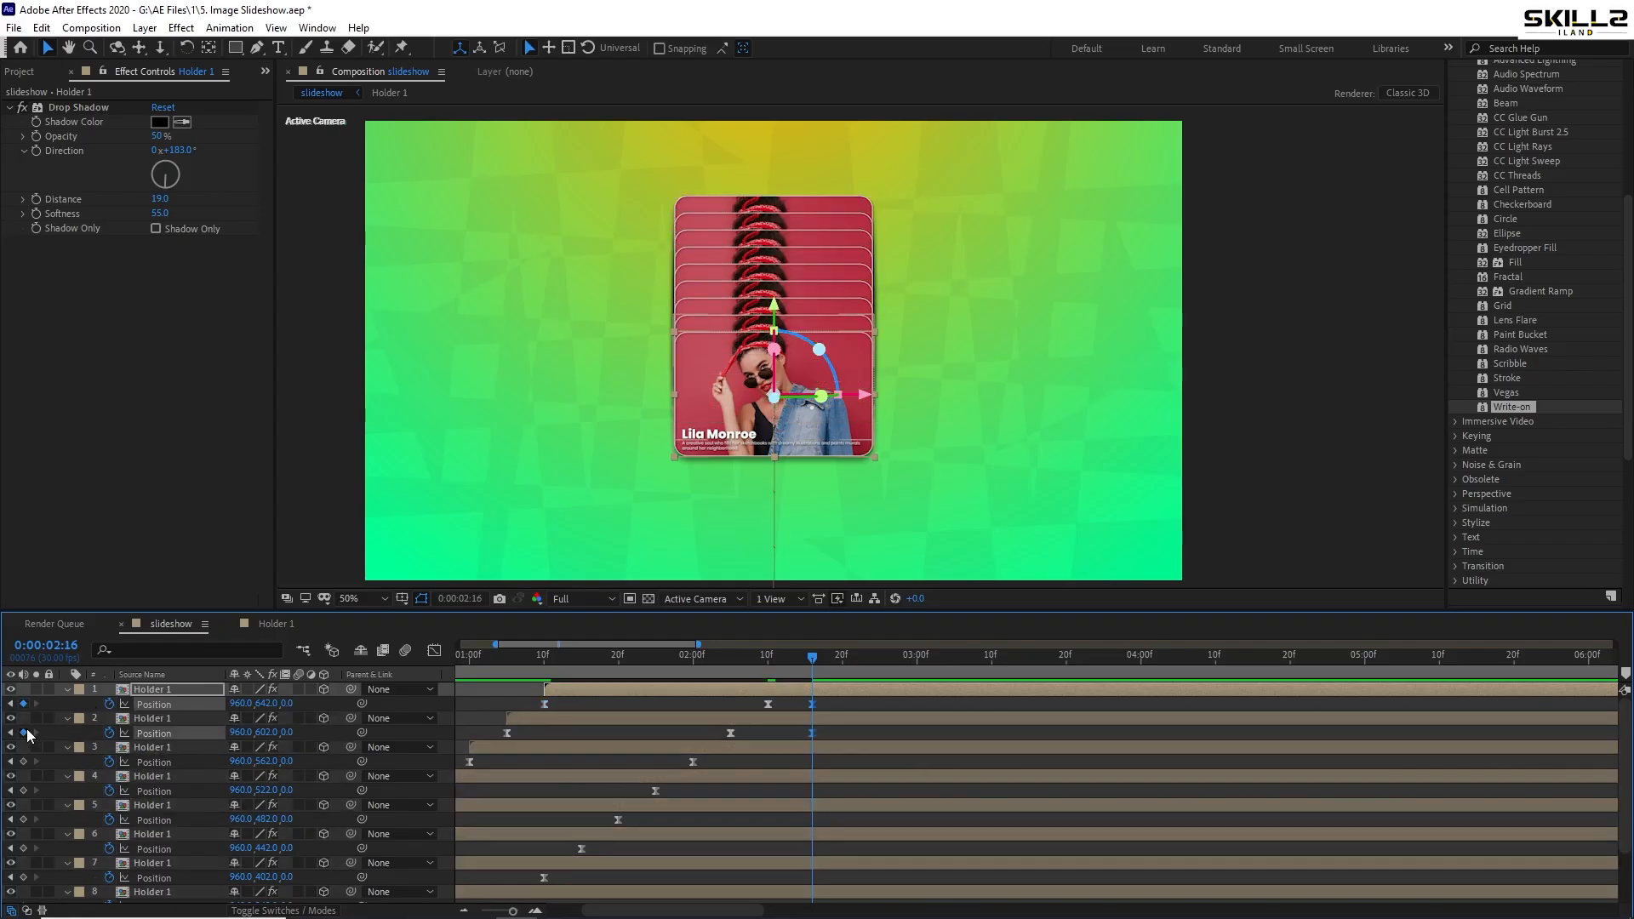
{"action": "left_click", "coordinate": [839, 694]}
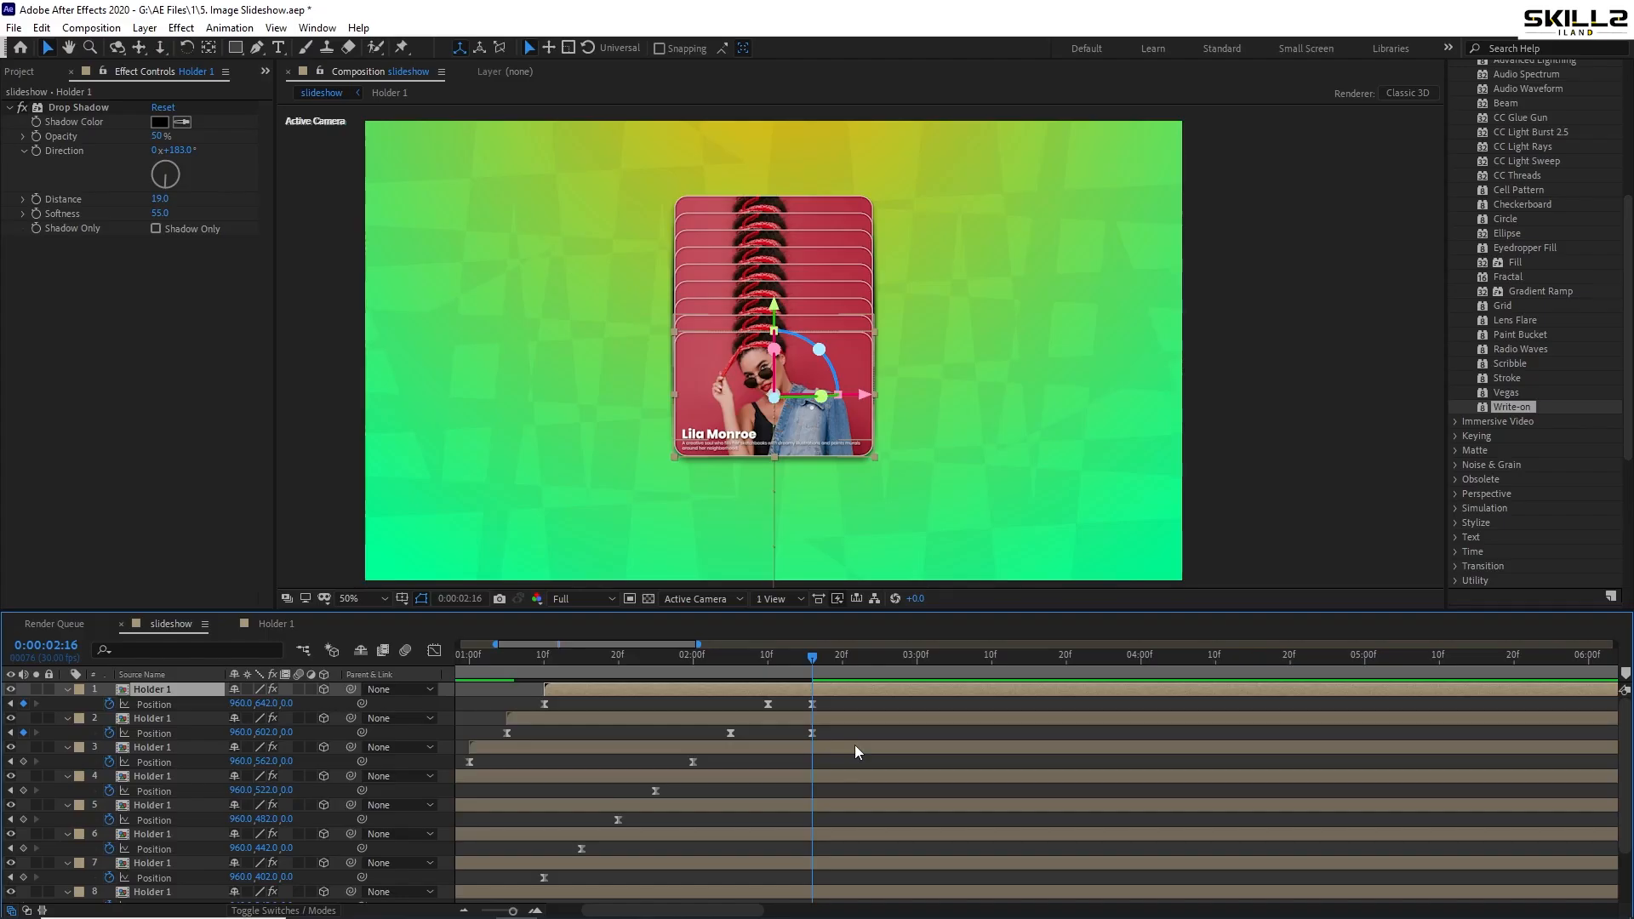
{"action": "scroll", "coordinate": [854, 744], "scroll_direction": "down", "scroll_amount": 3}
{"action": "key", "text": "ctrl+a"}
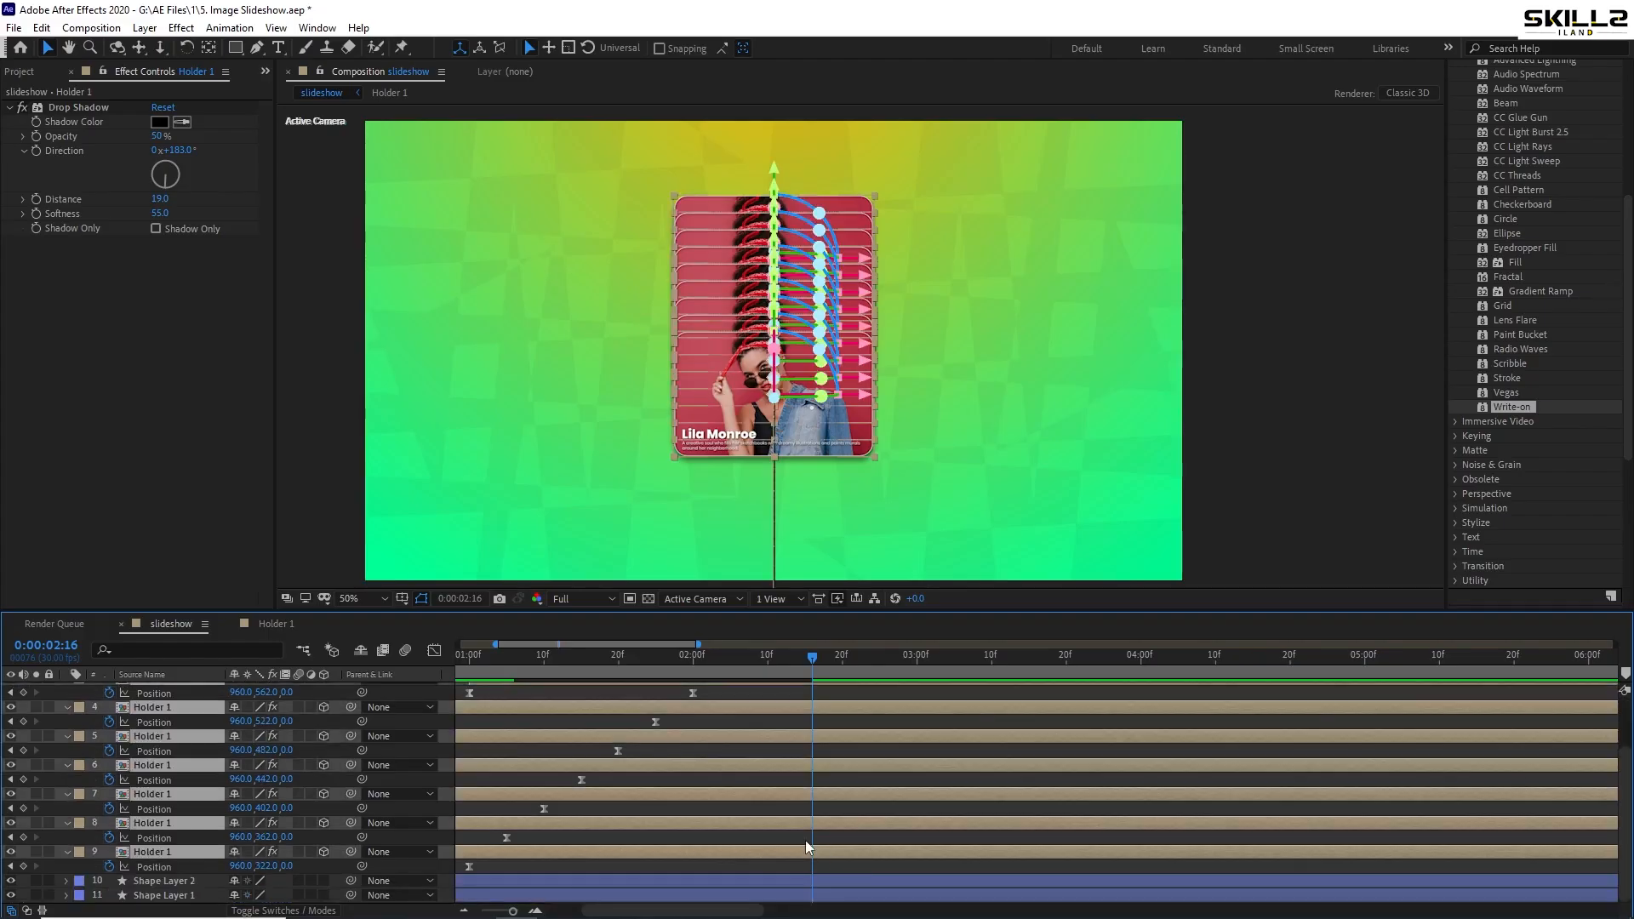
{"action": "left_click", "coordinate": [23, 808]}
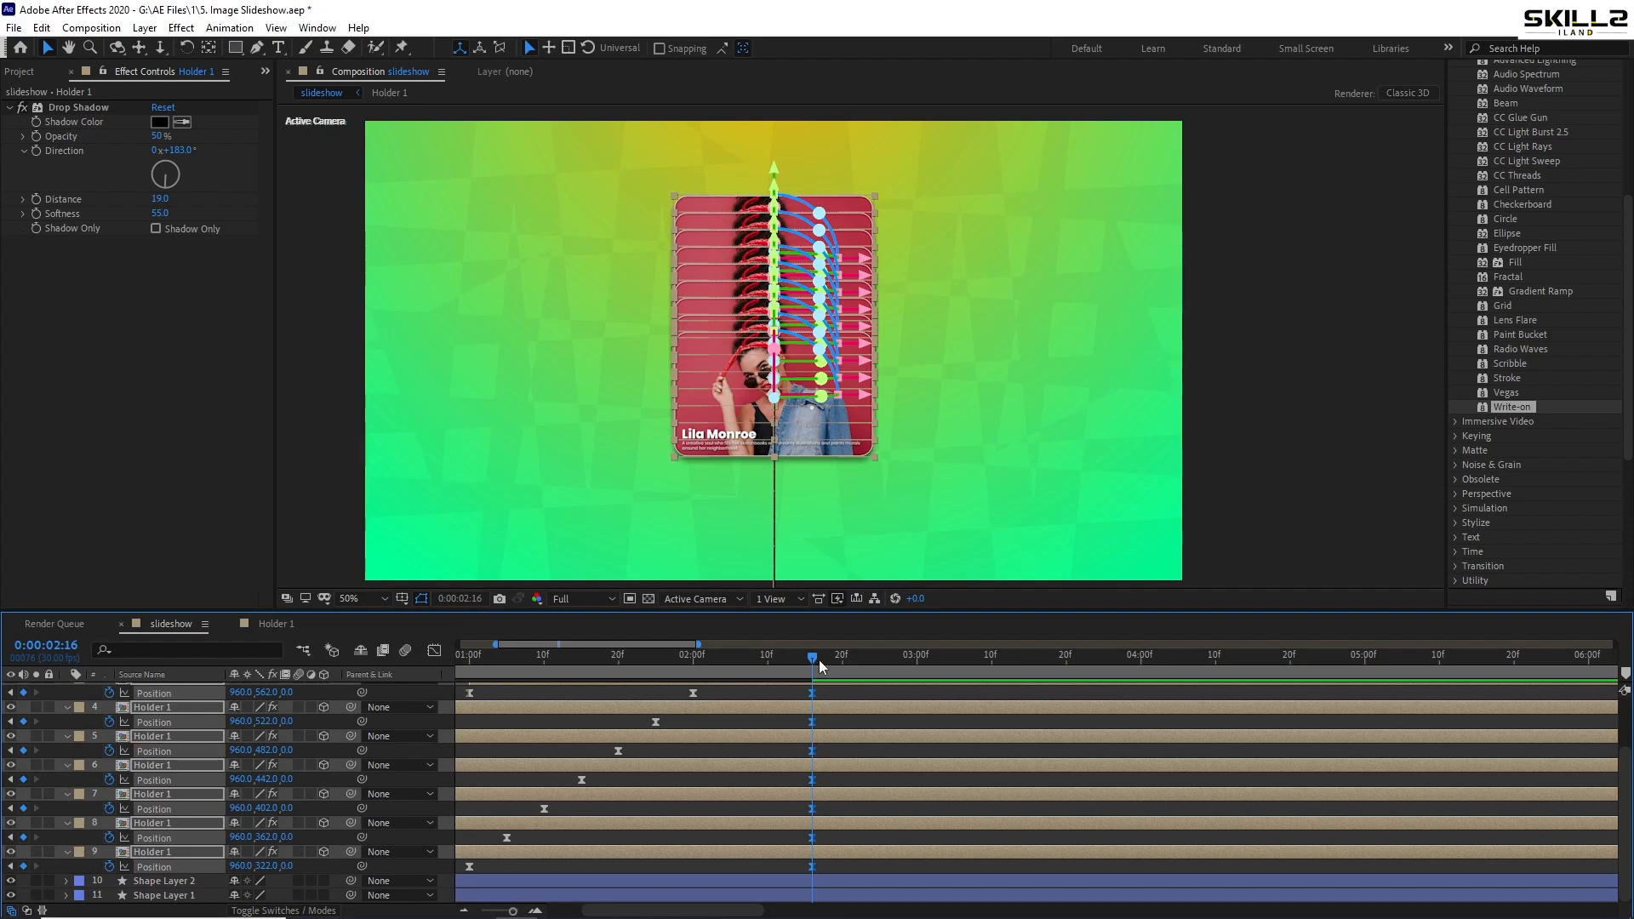
{"action": "left_click_drag", "start_coordinate": [813, 663], "coordinate": [923, 667]}
- Save, then at 3:01 raise layer 9's top card fully above the frame
{"action": "key", "text": "ctrl+s"}
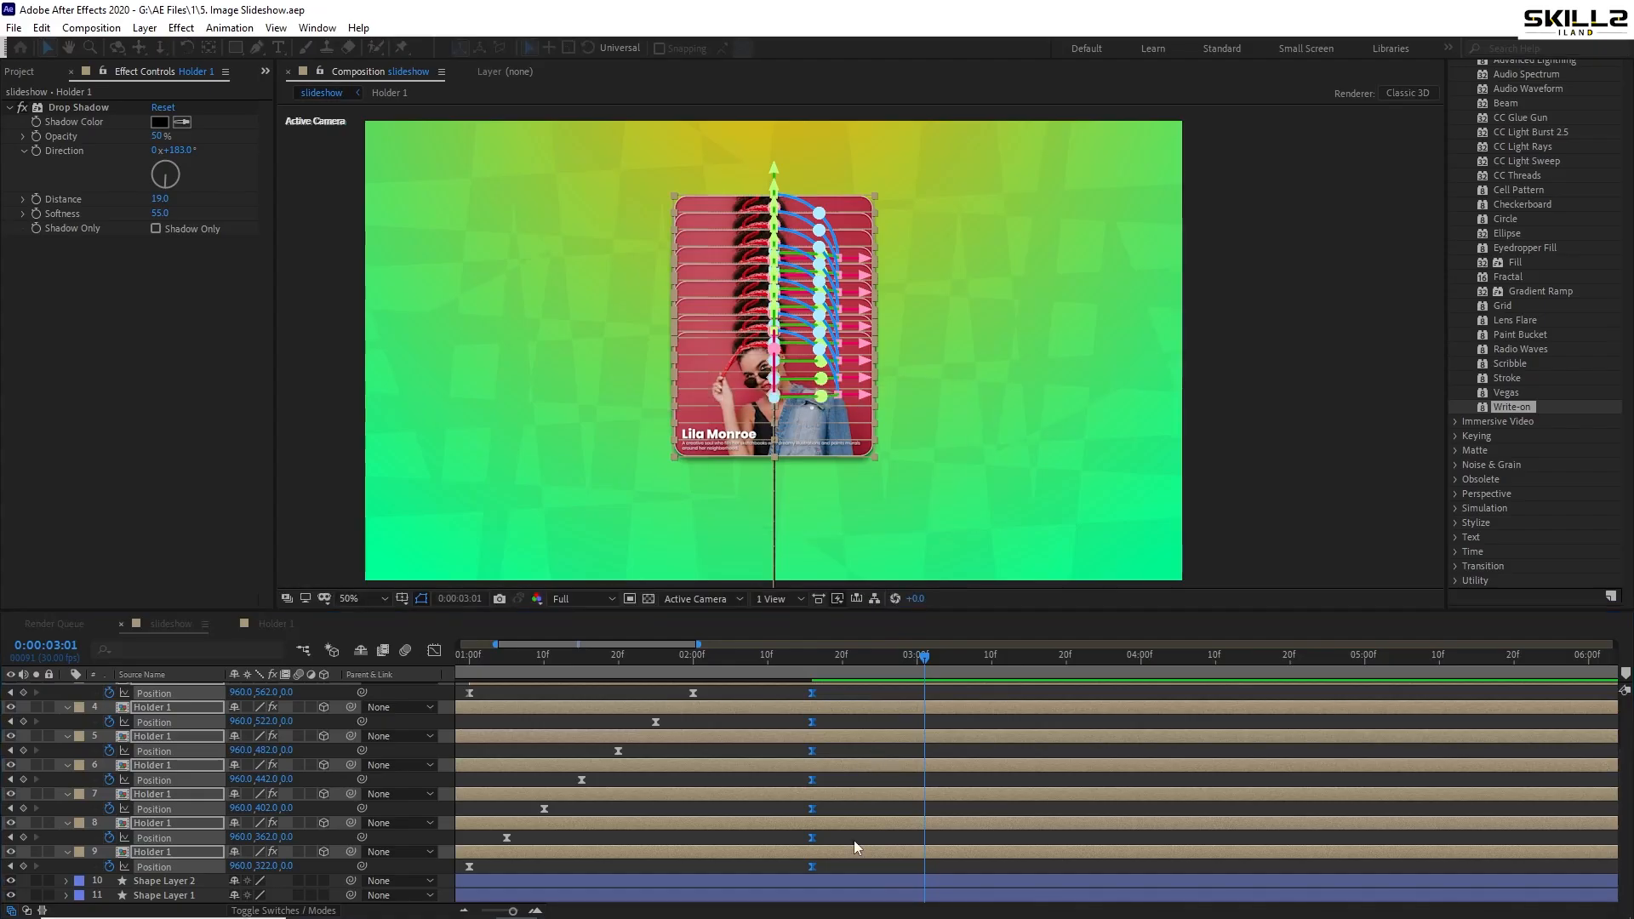
{"action": "left_click", "coordinate": [863, 840]}
{"action": "left_click", "coordinate": [865, 849]}
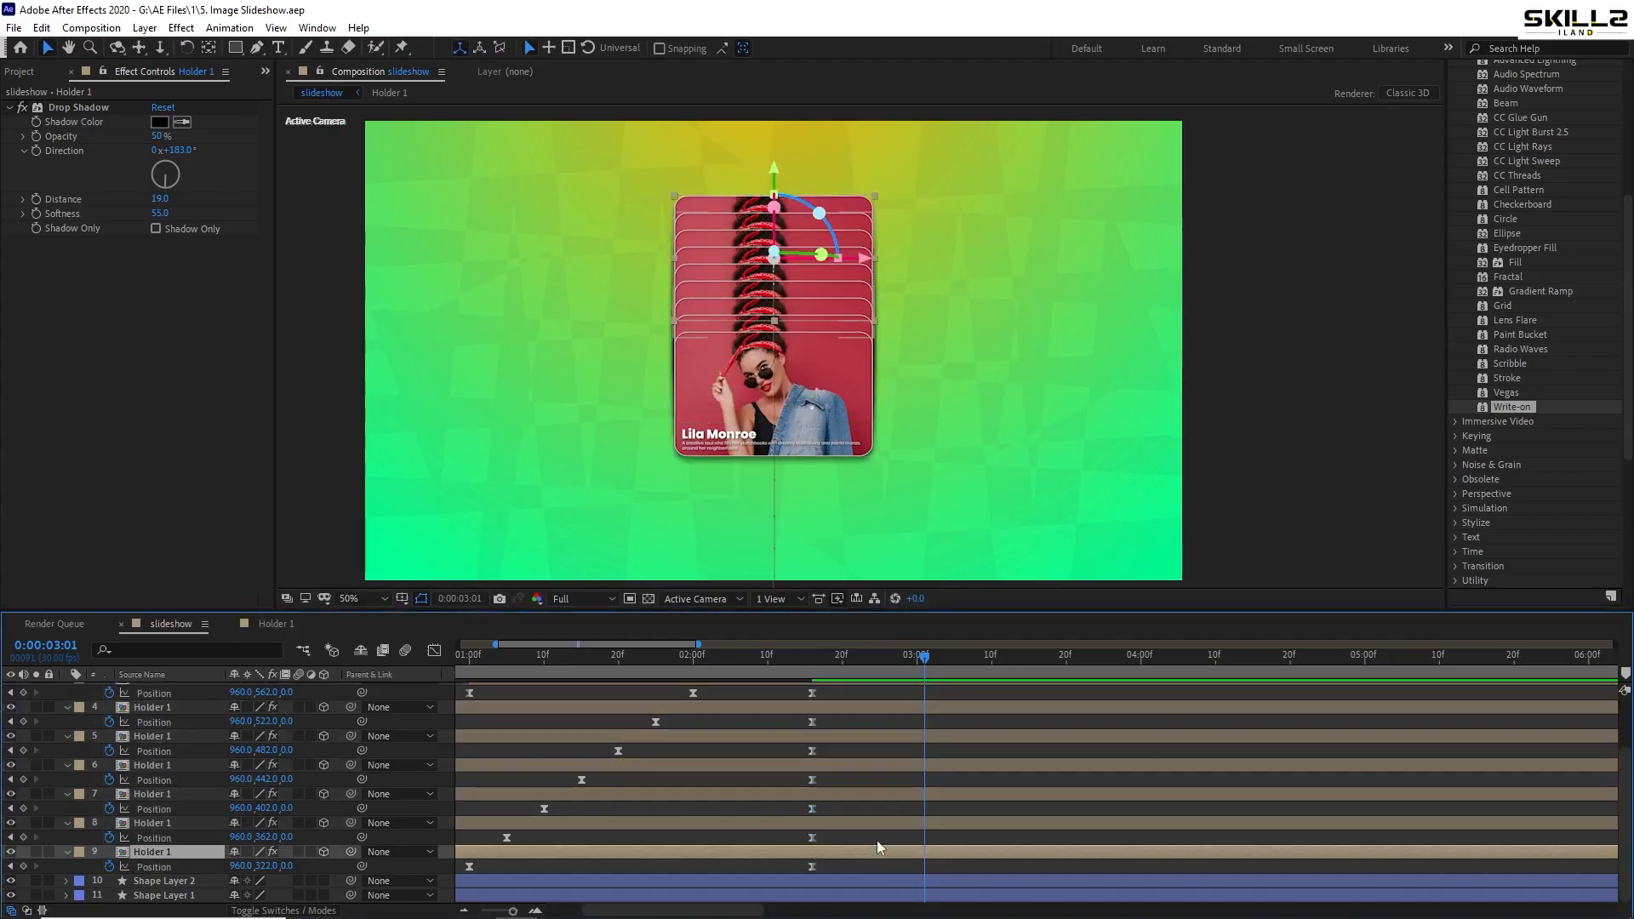
{"action": "key", "text": "shift+Up"}
{"action": "key", "text": "shift+Up"}
{"action": "key", "text": "shift+Up"}
{"action": "key", "text": "shift+Up"}
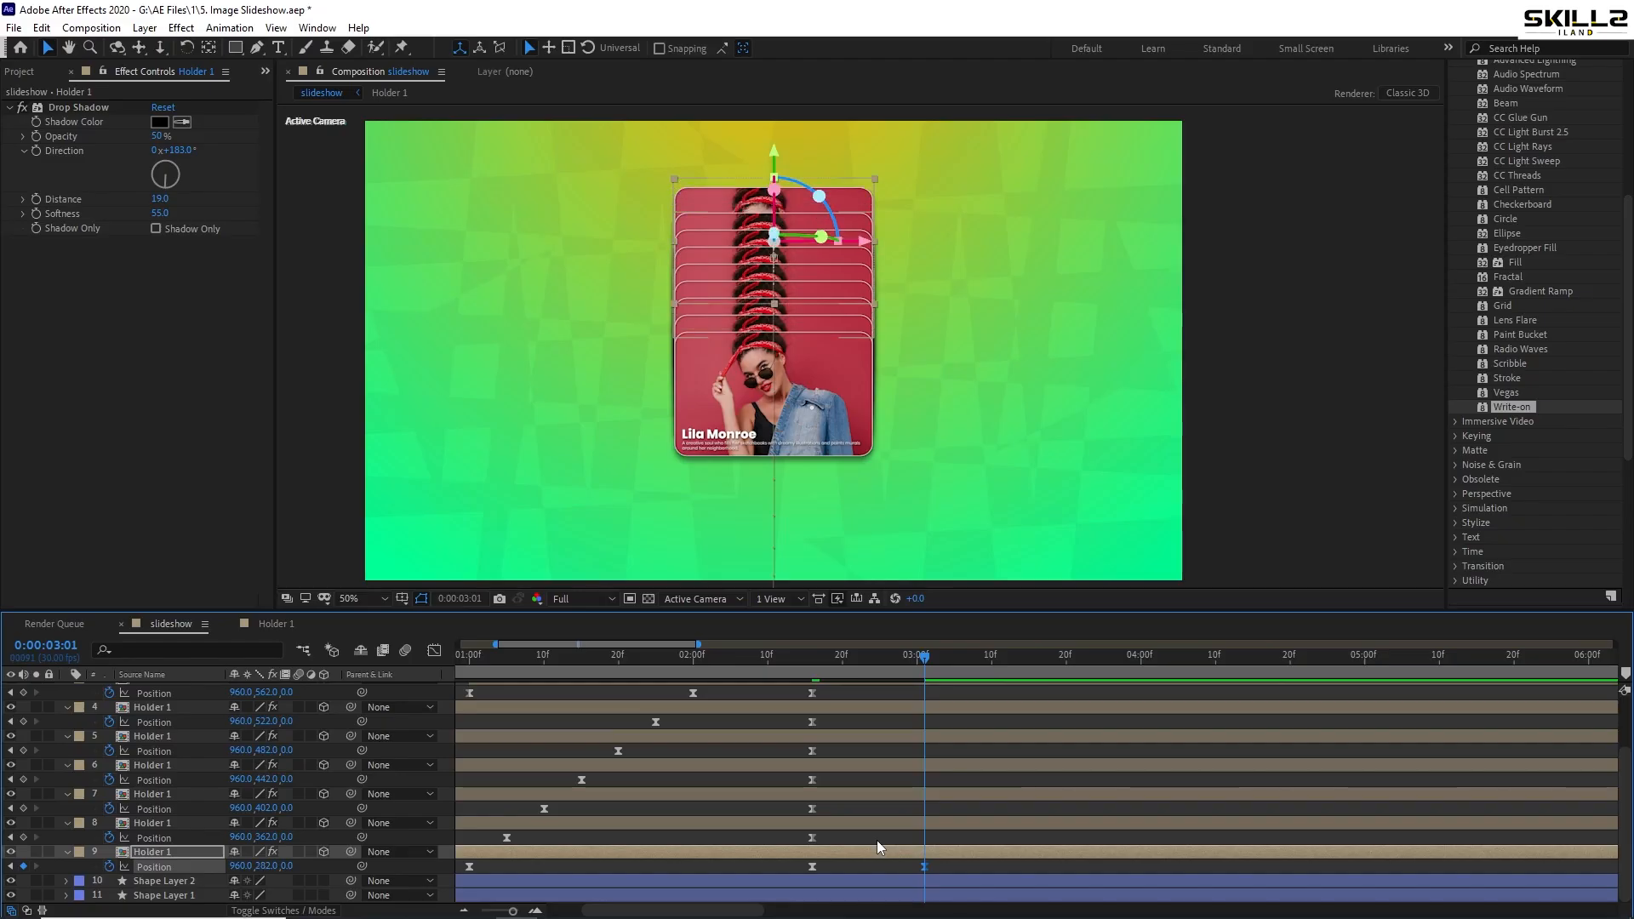
{"action": "key", "text": "shift+Up"}
{"action": "key", "text": "shift+Up"}
{"action": "key", "text": "shift+Up"}
{"action": "key", "text": "shift+Up"}
{"action": "key", "text": "shift+Up"}
{"action": "key", "text": "shift+Up"}
{"action": "key", "text": "shift+Up"}
{"action": "key", "text": "shift+Up"}
{"action": "key", "text": "shift+Up"}
{"action": "key", "text": "shift+Up"}
{"action": "key", "text": "shift+Up"}
{"action": "key", "text": "shift+Up"}
{"action": "key", "text": "shift+Up"}
{"action": "key", "text": "shift+Up"}
{"action": "key", "text": "shift+Up"}
{"action": "key", "text": "shift+Up"}
{"action": "key", "text": "shift+Up"}
{"action": "key", "text": "shift+Up"}
{"action": "key", "text": "shift+Up"}
{"action": "key", "text": "shift+Up"}
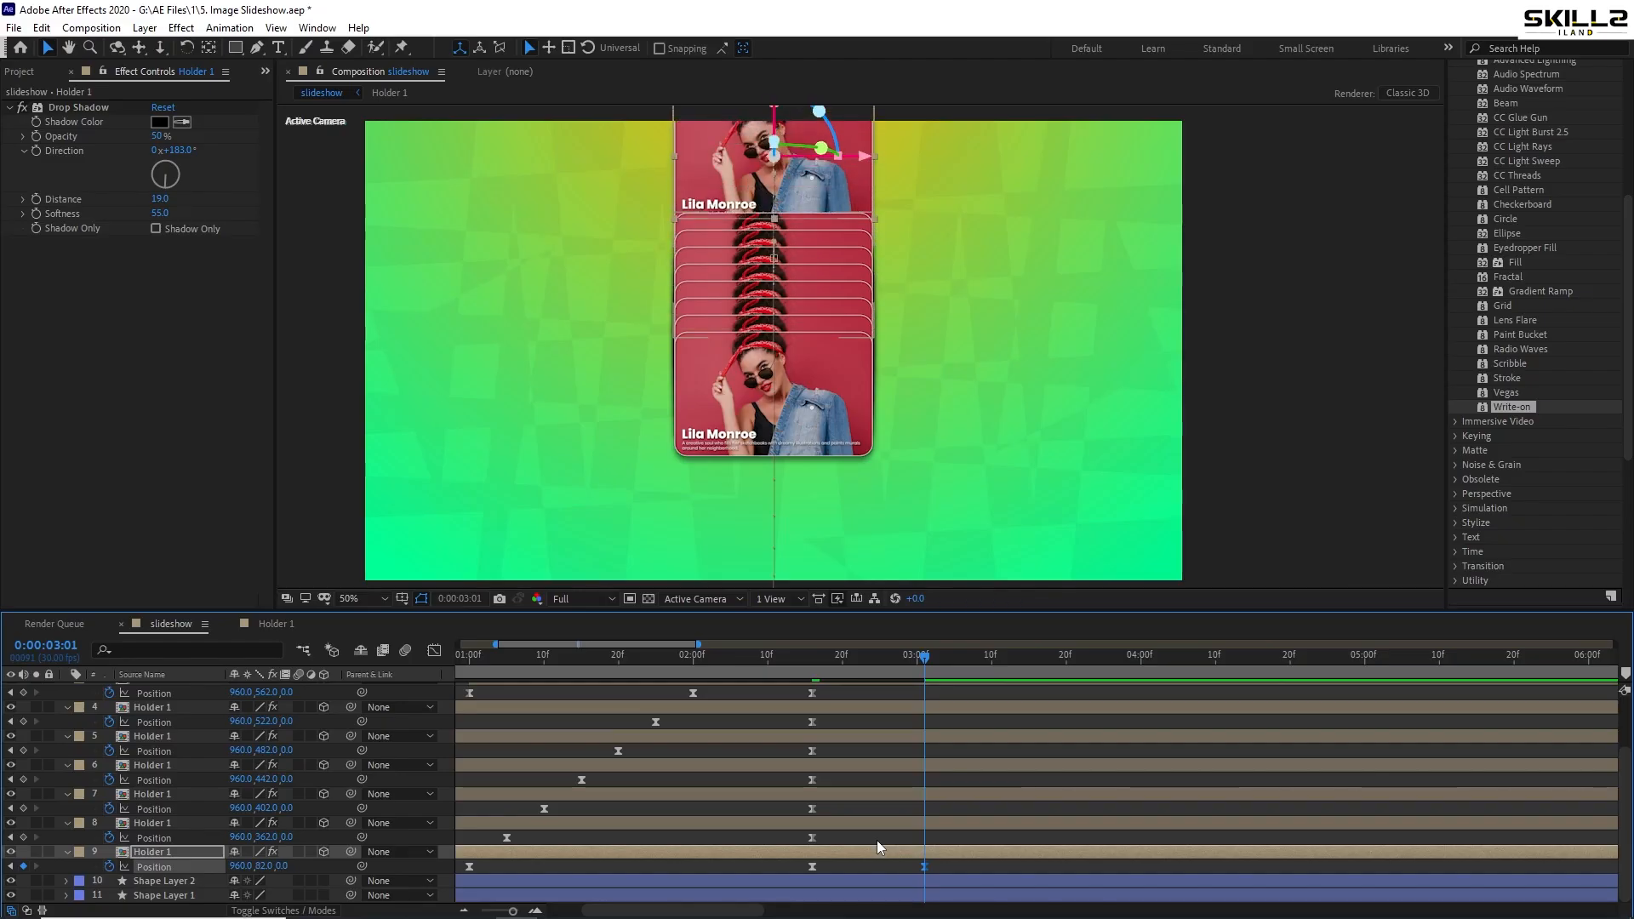
{"action": "key", "text": "shift+Up"}
{"action": "key", "text": "shift+Up"}
{"action": "key", "text": "shift+Up"}
{"action": "key", "text": "shift+Up"}
{"action": "key", "text": "shift+Up"}
{"action": "key", "text": "shift+Up"}
{"action": "key", "text": "shift+Up"}
{"action": "key", "text": "shift+Up"}
{"action": "key", "text": "shift+Up"}
{"action": "key", "text": "shift+Up"}
{"action": "key", "text": "shift+Up"}
{"action": "key", "text": "shift+Up"}
{"action": "key", "text": "shift+Up"}
{"action": "key", "text": "shift+Up"}
{"action": "key", "text": "shift+Up"}
{"action": "key", "text": "shift+Up"}
{"action": "key", "text": "shift+Up"}
{"action": "key", "text": "shift+Up"}
{"action": "key", "text": "shift+Up"}
{"action": "key", "text": "shift+Up"}
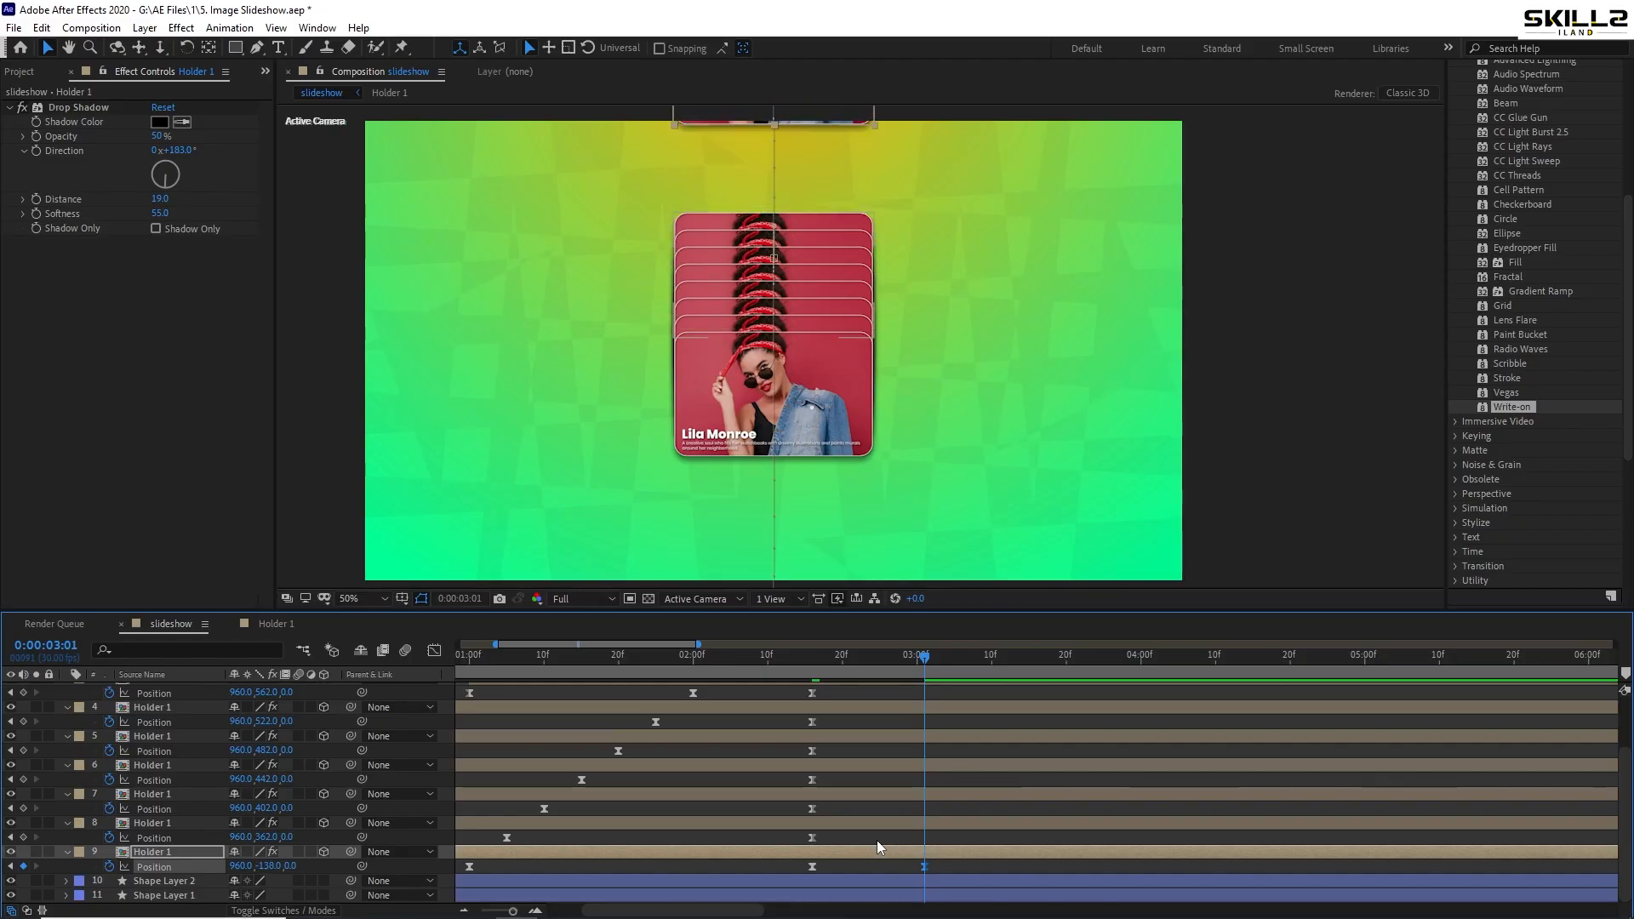
{"action": "scroll", "coordinate": [817, 468], "scroll_direction": "down", "scroll_amount": 1}
{"action": "key", "text": "shift+Up"}
{"action": "key", "text": "shift+Up"}
{"action": "key", "text": "shift+Up"}
{"action": "key", "text": "shift+Up"}
{"action": "key", "text": "shift+Up"}
{"action": "key", "text": "shift+Up"}
{"action": "key", "text": "shift+Up"}
{"action": "key", "text": "shift+Up"}
{"action": "key", "text": "shift+Up"}
{"action": "key", "text": "shift+Up"}
{"action": "key", "text": "shift+Up"}
{"action": "key", "text": "shift+Up"}
{"action": "key", "text": "shift+Up"}
{"action": "key", "text": "shift+Up"}
{"action": "key", "text": "shift+Up"}
{"action": "key", "text": "shift+Up"}
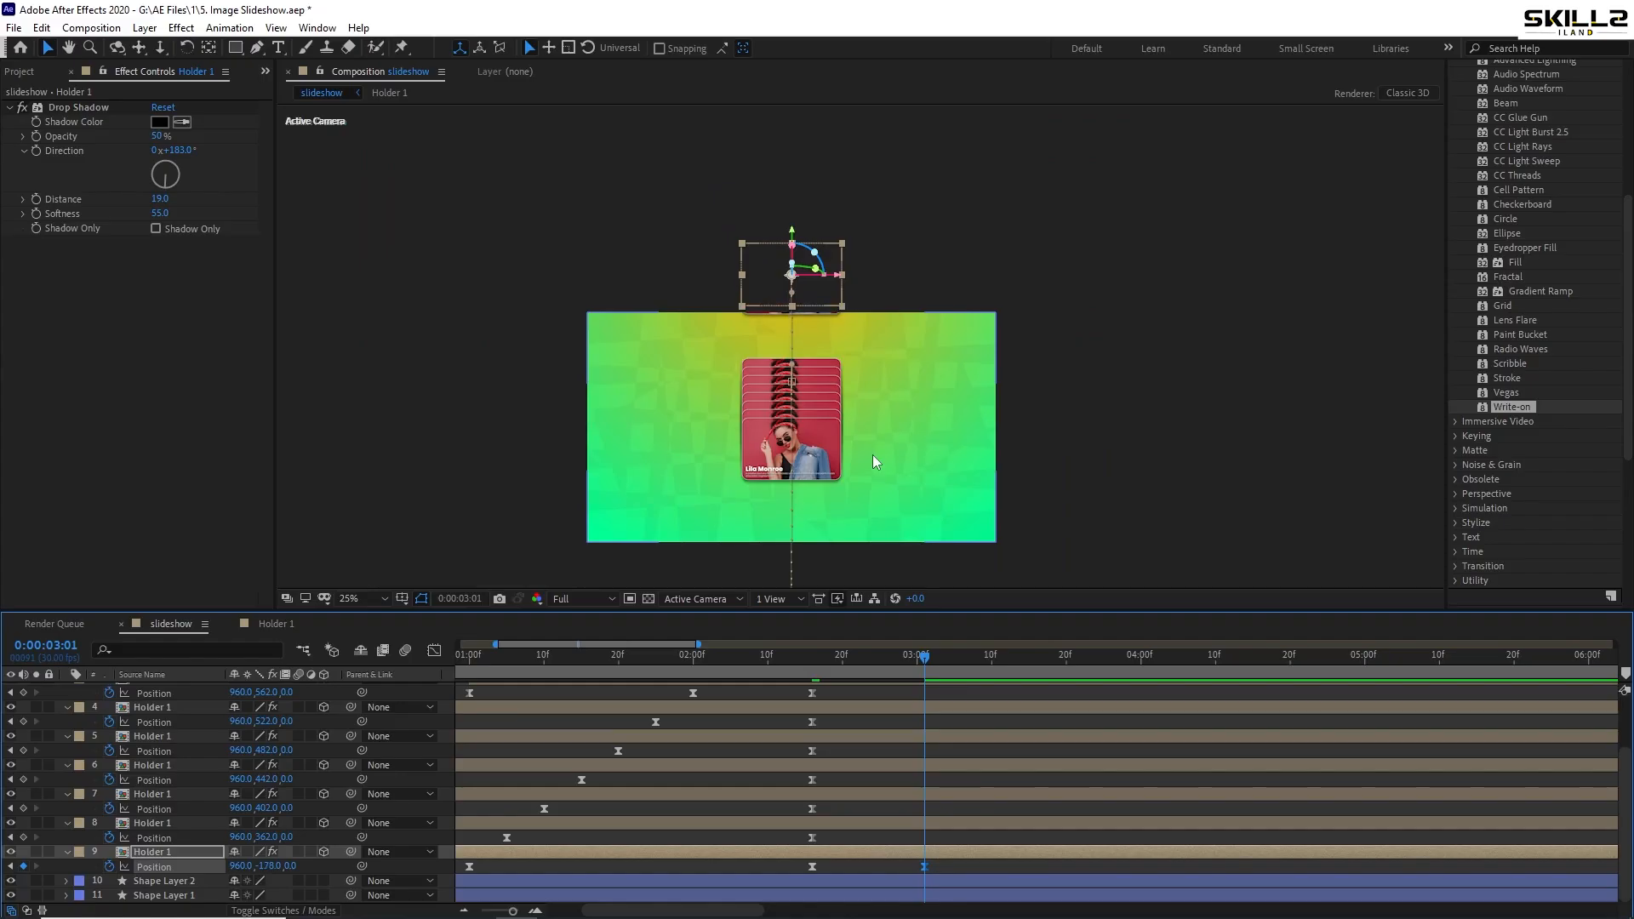
{"action": "scroll", "coordinate": [960, 758], "scroll_direction": "up", "scroll_amount": 2}
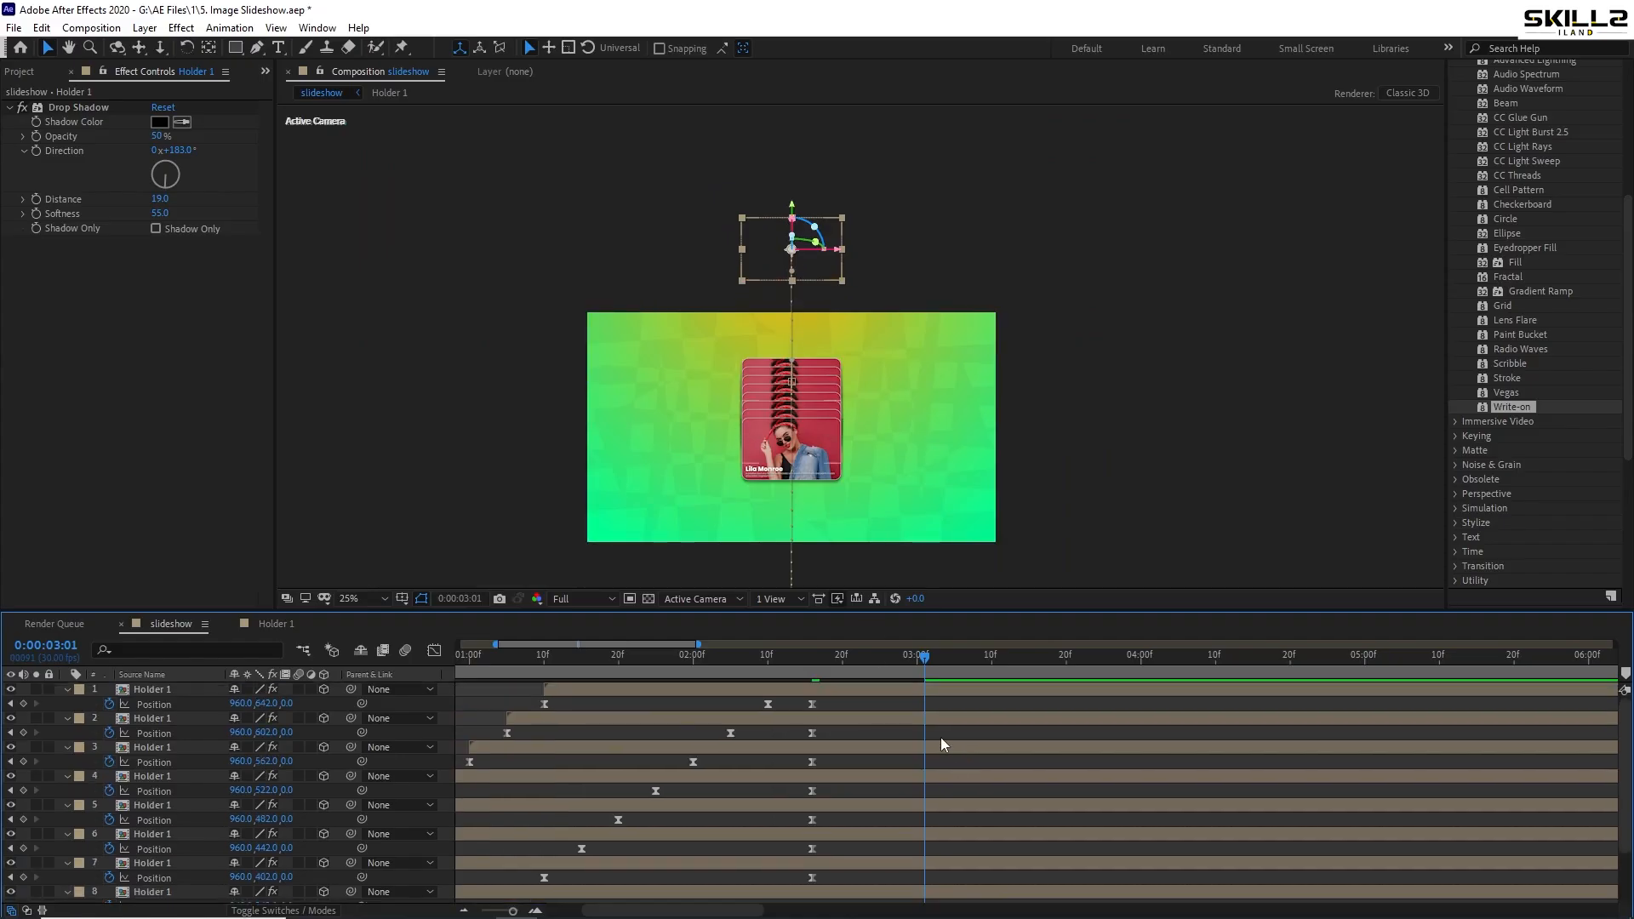
- Move layer 1's front card below the frame to 960,1402 and select all cards
{"action": "left_click", "coordinate": [932, 694]}
{"action": "key", "text": "shift+Down"}
{"action": "key", "text": "shift+Down"}
{"action": "key", "text": "shift+Down"}
{"action": "key", "text": "shift+Down"}
{"action": "key", "text": "shift+Down"}
{"action": "key", "text": "shift+Down"}
{"action": "key", "text": "shift+Down"}
{"action": "key", "text": "shift+Down"}
{"action": "key", "text": "shift+Down"}
{"action": "key", "text": "shift+Down"}
{"action": "key", "text": "shift+Down"}
{"action": "key", "text": "shift+Down"}
{"action": "key", "text": "shift+Down"}
{"action": "key", "text": "shift+Down"}
{"action": "key", "text": "shift+Down"}
{"action": "key", "text": "shift+Down"}
{"action": "key", "text": "shift+Down"}
{"action": "key", "text": "shift+Down"}
{"action": "key", "text": "shift+Down"}
{"action": "key", "text": "shift+Down"}
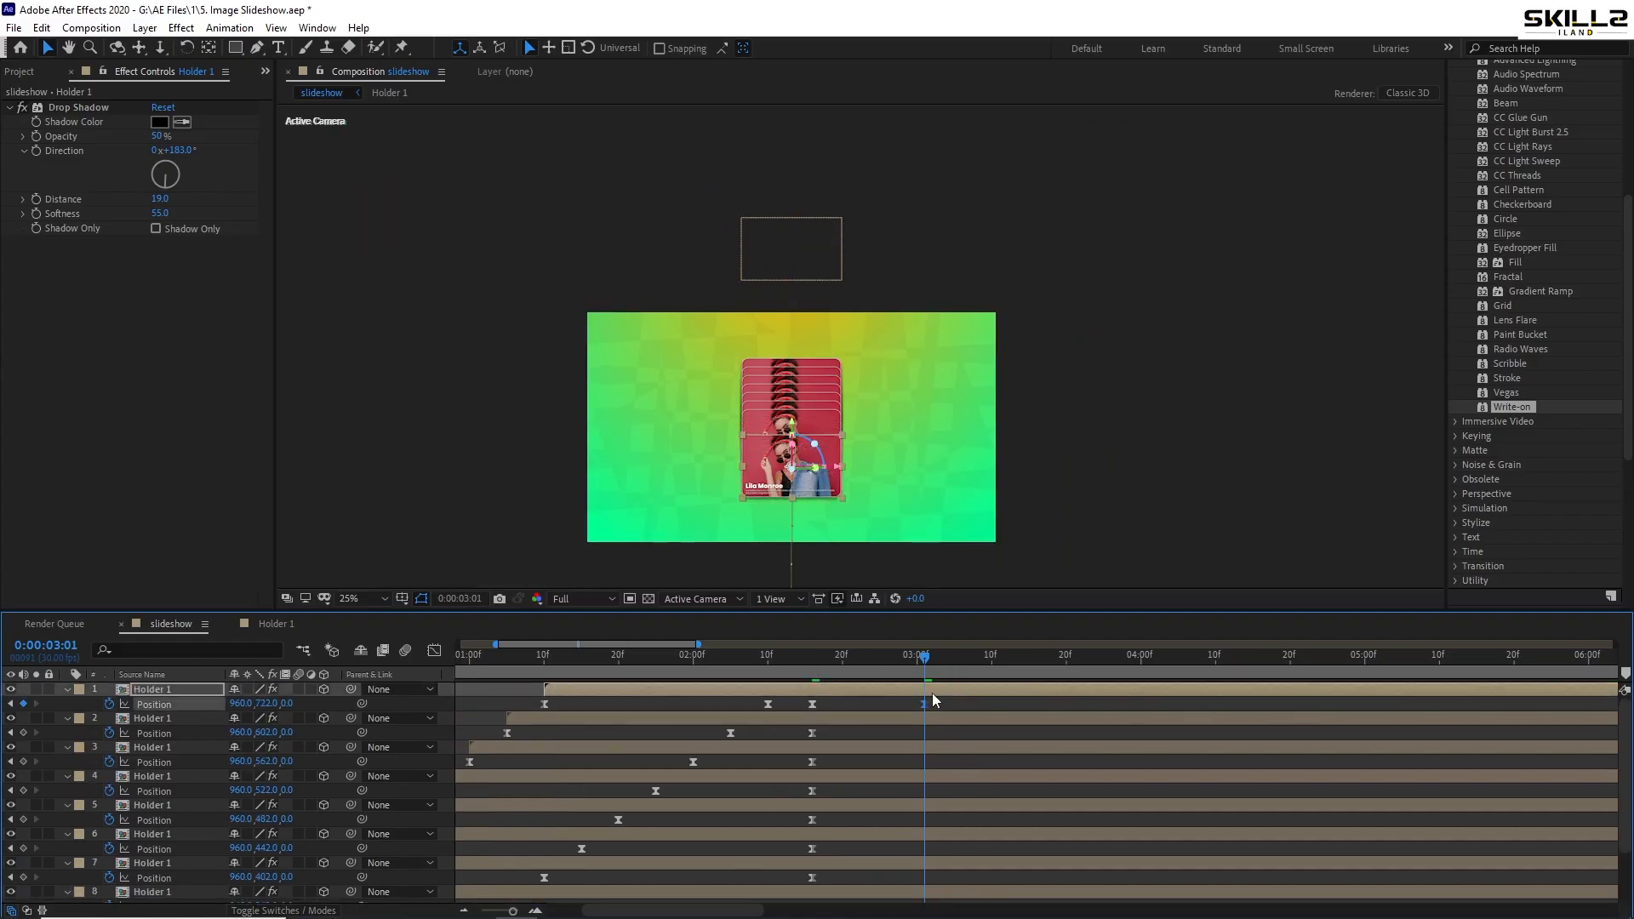
{"action": "key", "text": "shift+Down"}
{"action": "key", "text": "shift+Down"}
{"action": "key", "text": "shift+Down"}
{"action": "key", "text": "shift+Down"}
{"action": "key", "text": "shift+Down"}
{"action": "key", "text": "shift+Down"}
{"action": "key", "text": "shift+Down"}
{"action": "key", "text": "shift+Down"}
{"action": "key", "text": "shift+Down"}
{"action": "key", "text": "shift+Down"}
{"action": "key", "text": "shift+Down"}
{"action": "key", "text": "shift+Down"}
{"action": "key", "text": "shift+Down"}
{"action": "key", "text": "shift+Down"}
{"action": "key", "text": "shift+Down"}
{"action": "key", "text": "shift+Down"}
{"action": "key", "text": "shift+Down"}
{"action": "key", "text": "shift+Down"}
{"action": "key", "text": "shift+Down"}
{"action": "key", "text": "shift+Down"}
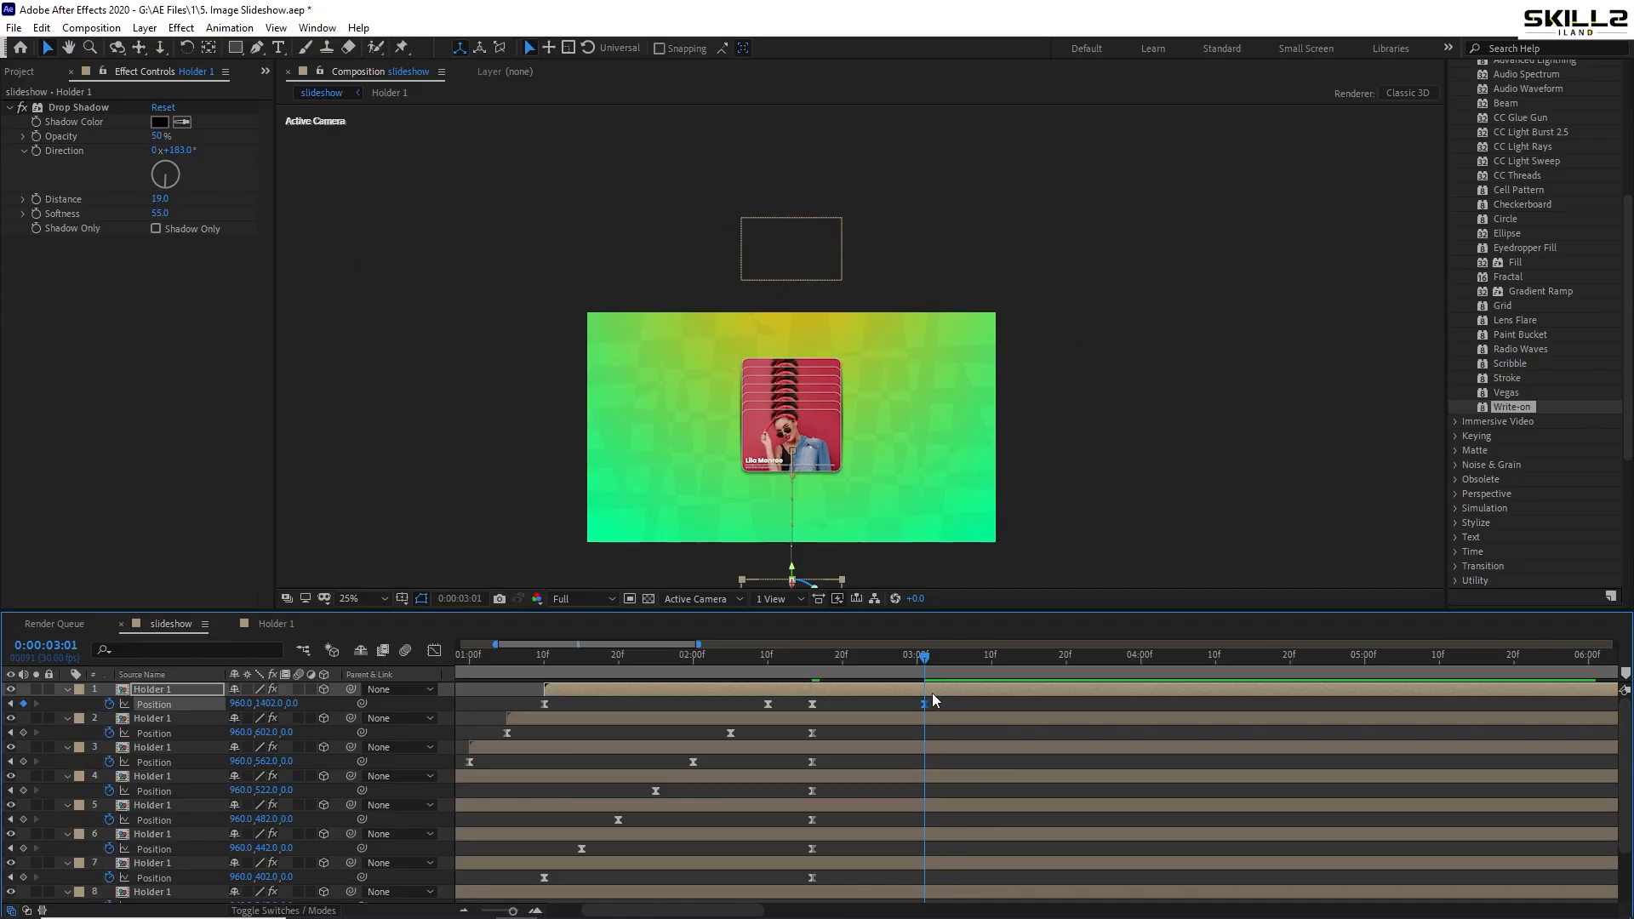
{"action": "key", "text": "shift+Up"}
{"action": "key", "text": "shift+Up"}
{"action": "key", "text": "shift+Up"}
{"action": "key", "text": "shift+Up"}
{"action": "key", "text": "ctrl+a"}
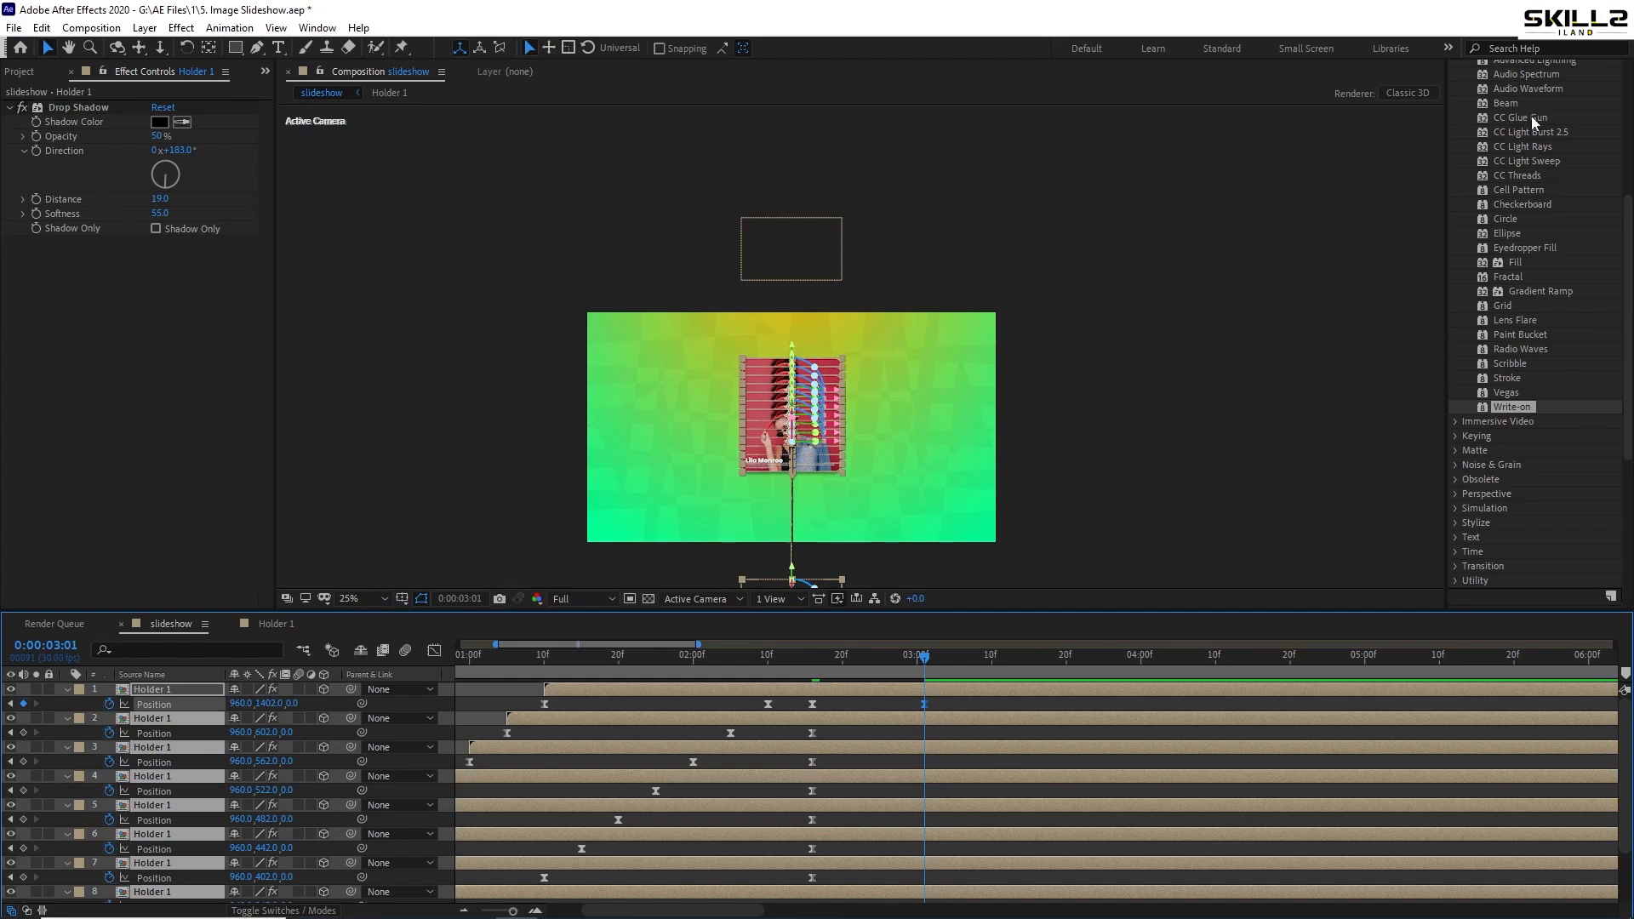
- Swap Effects & Presets for the Align panel, try Distribute Vertical Center, and dismiss the 3D-layer error
{"action": "scroll", "coordinate": [1504, 165], "scroll_direction": "up", "scroll_amount": 5}
{"action": "left_click", "coordinate": [1500, 75]}
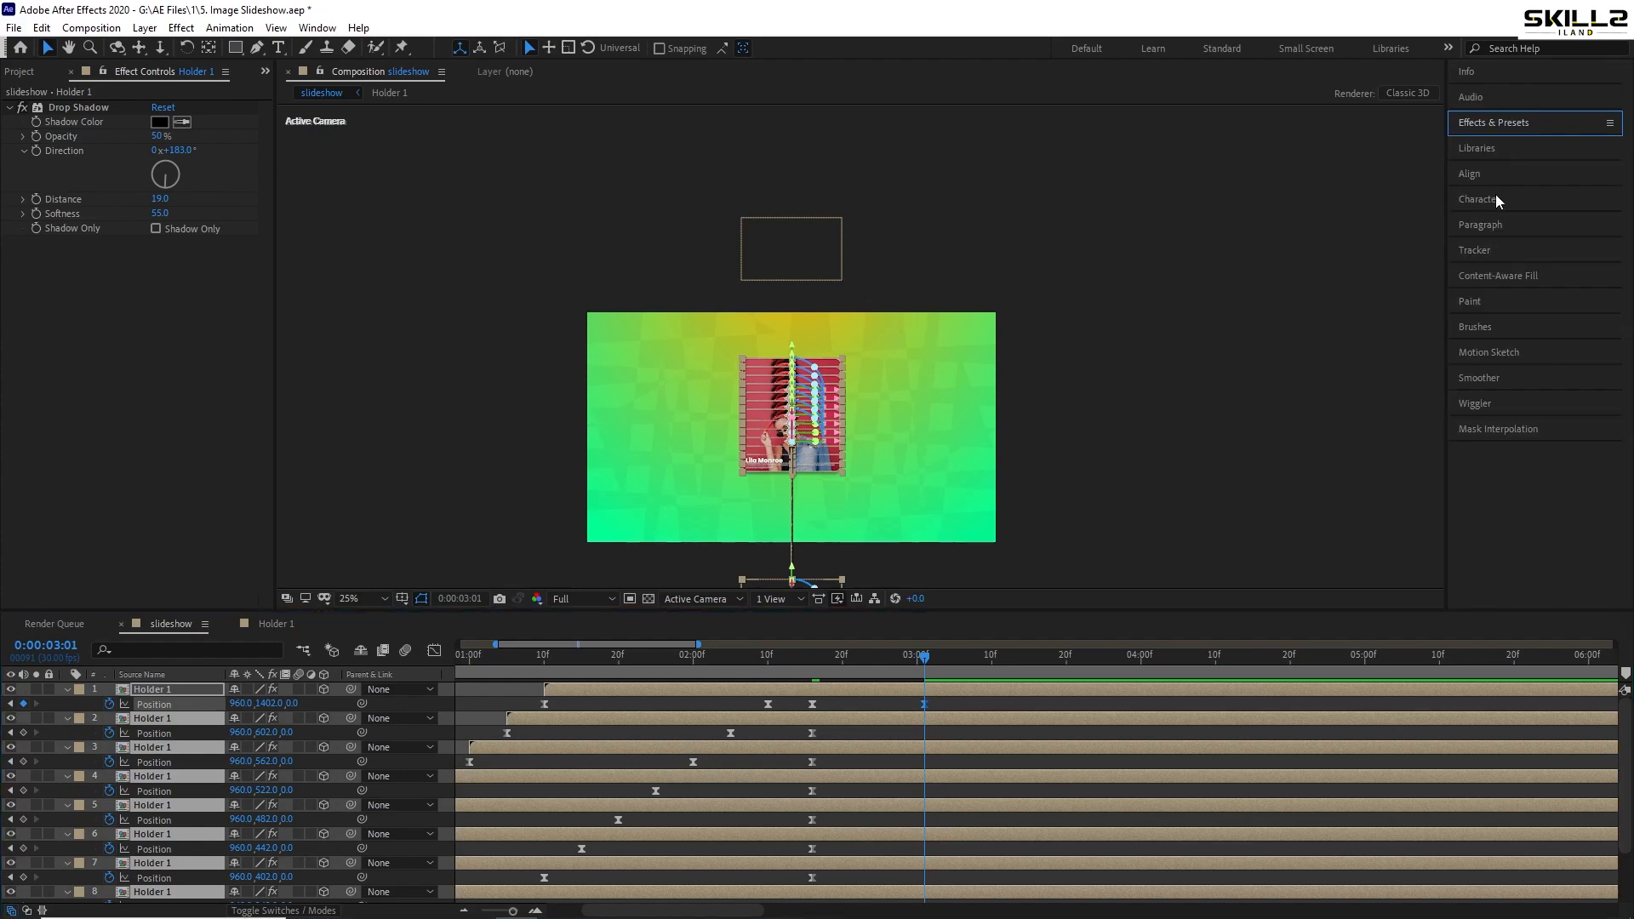
{"action": "left_click", "coordinate": [1482, 175]}
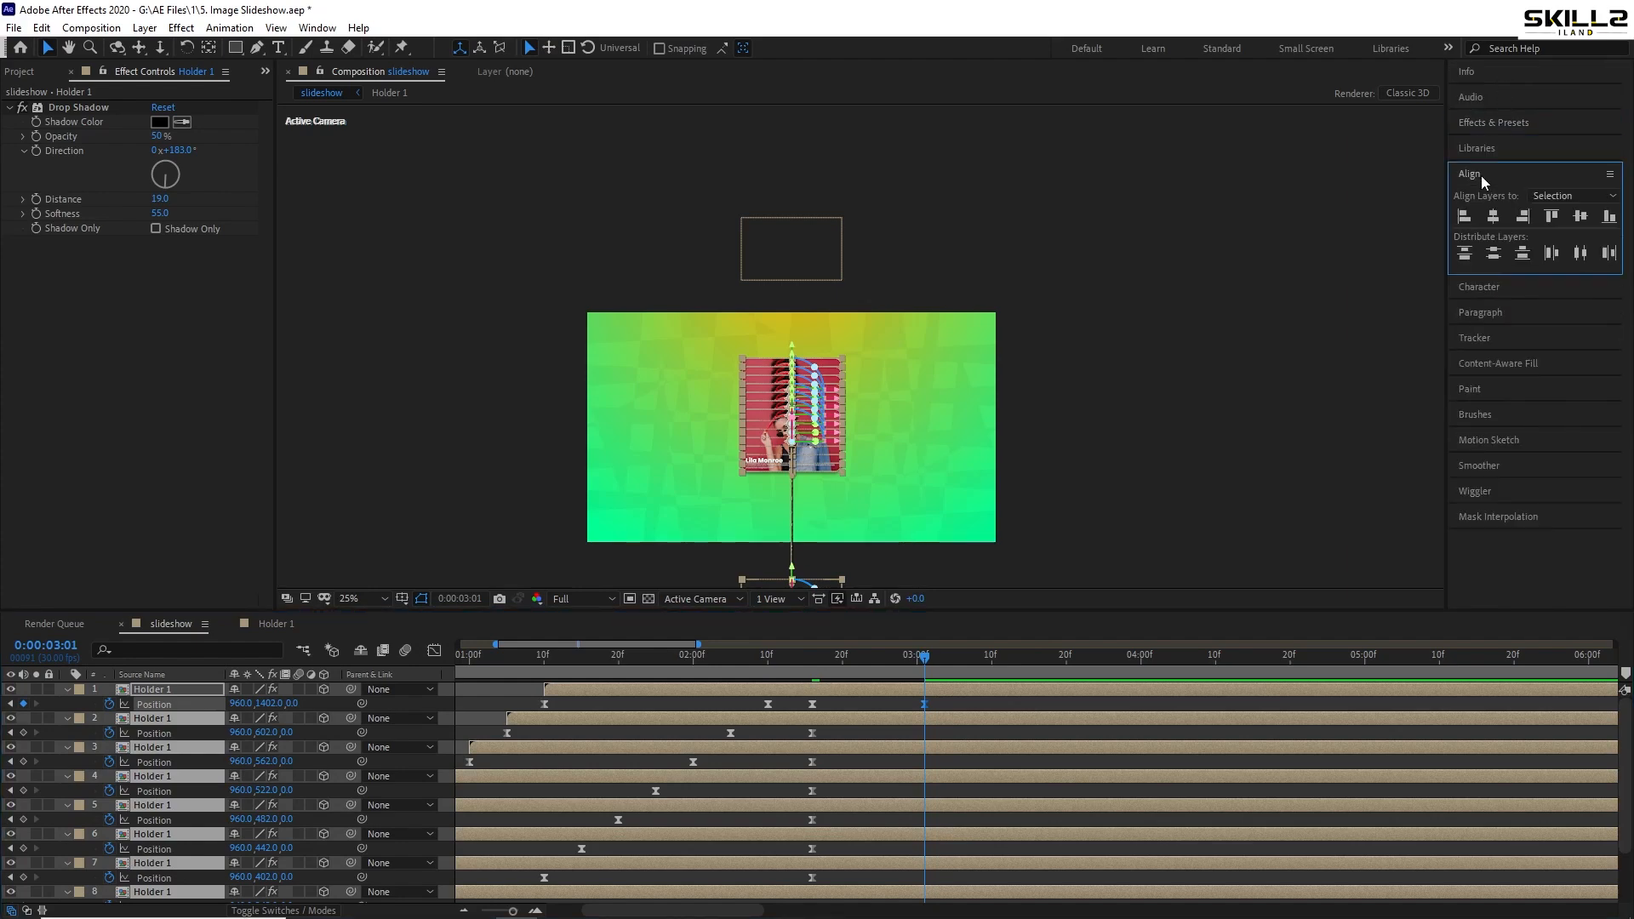
{"action": "left_click", "coordinate": [1496, 255]}
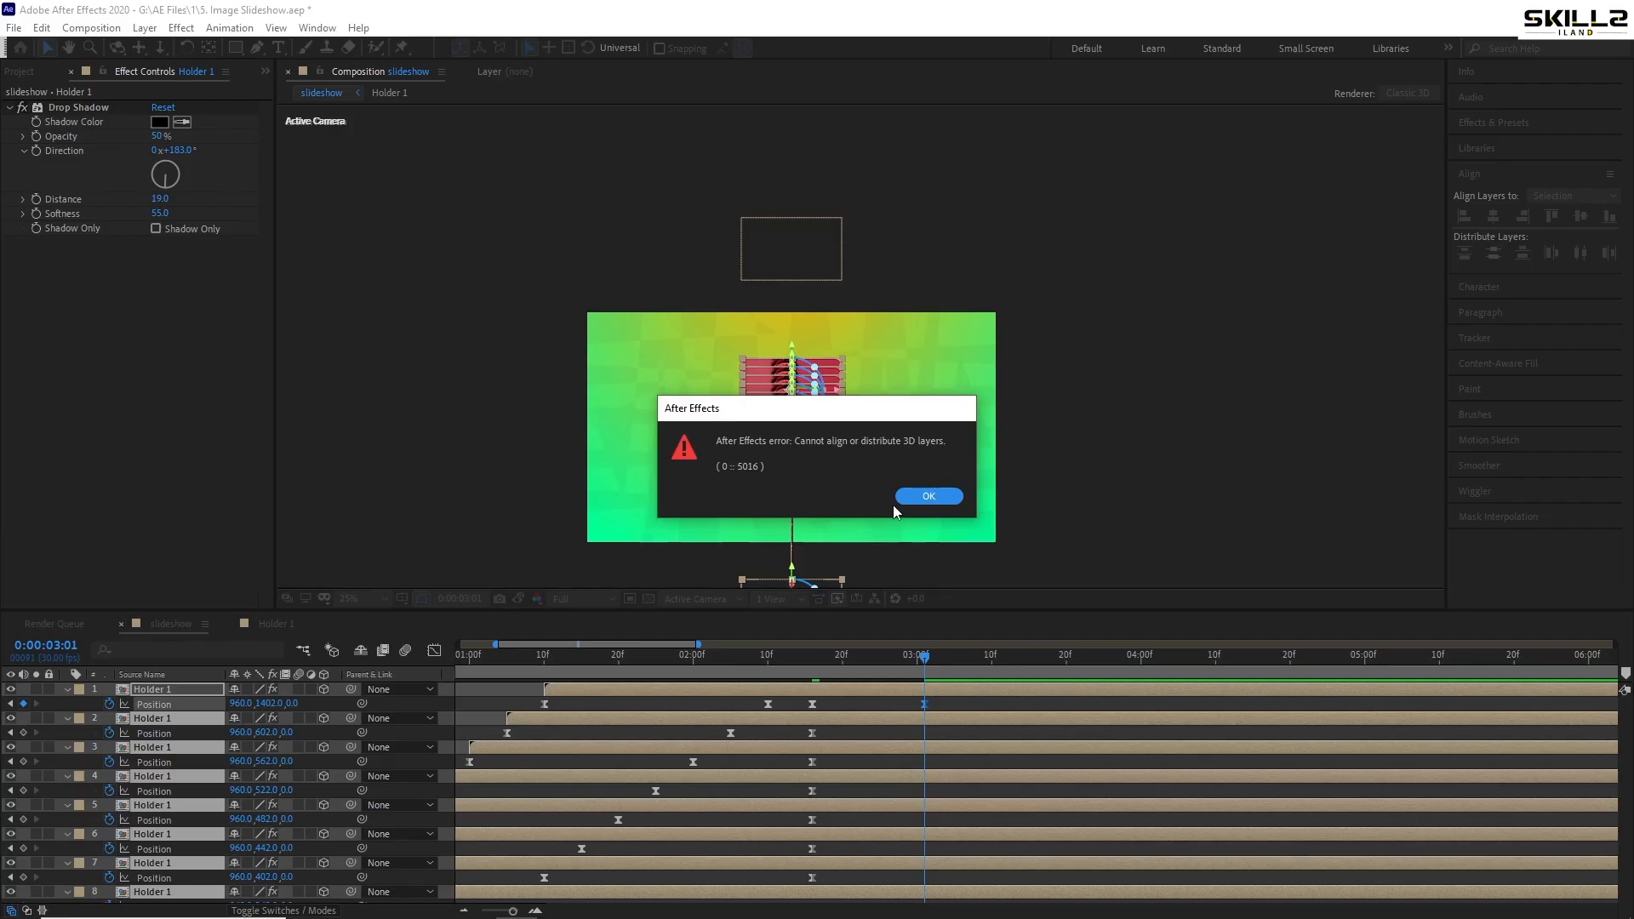
{"action": "left_click", "coordinate": [937, 495]}
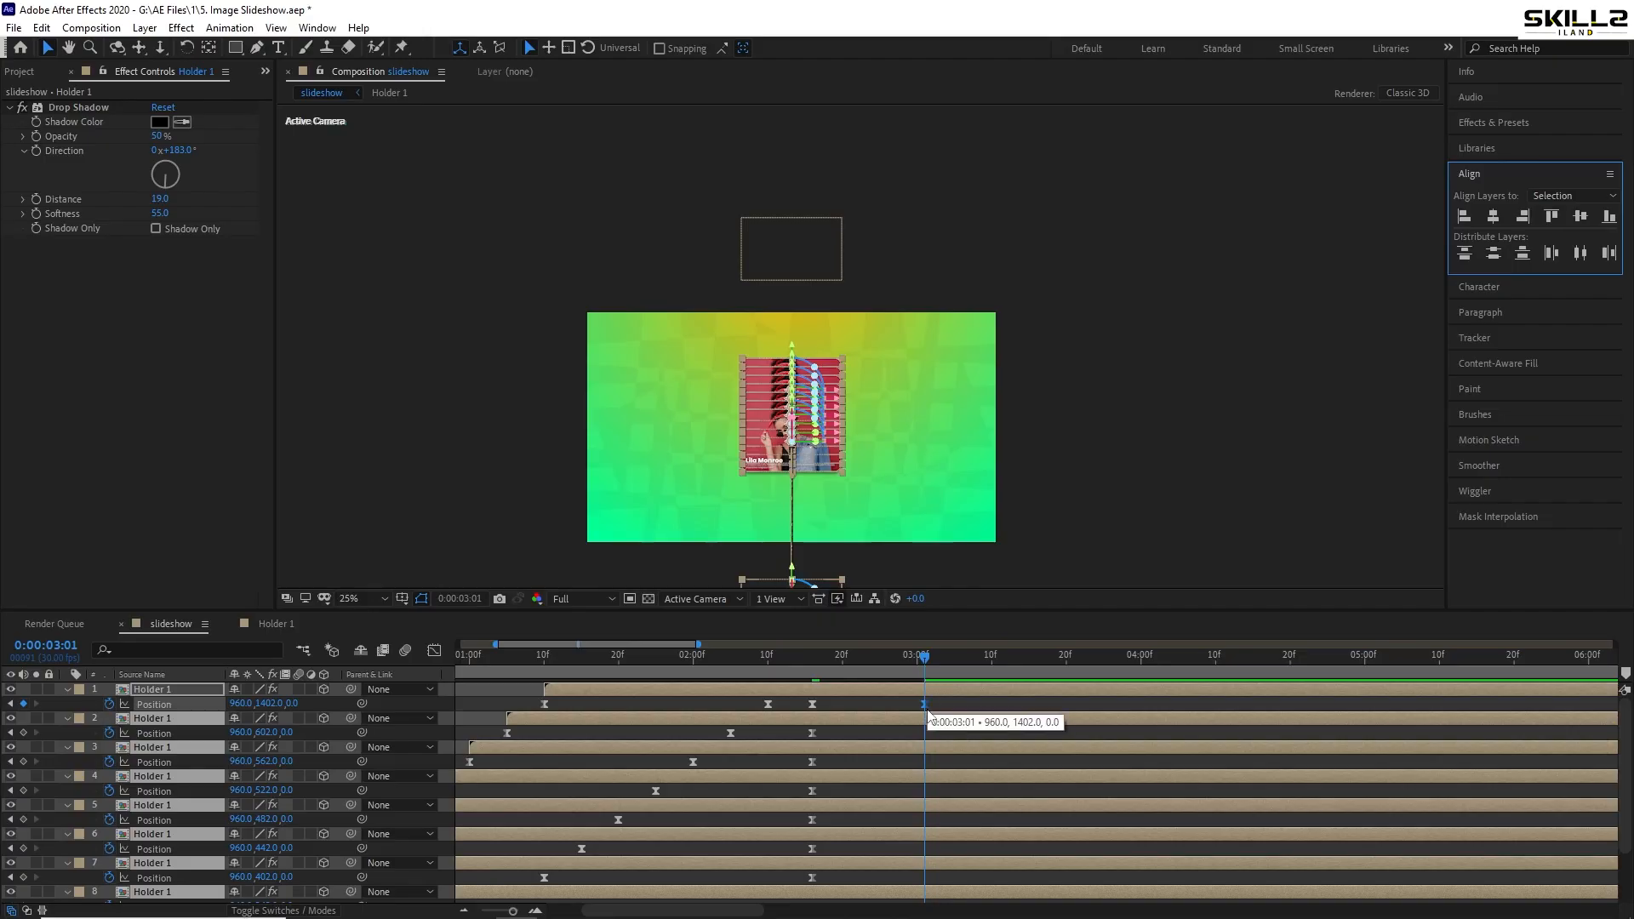
- Lock Shape Layer 1 and Shape Layer 2, then save the project
{"action": "scroll", "coordinate": [153, 890], "scroll_direction": "down", "scroll_amount": 3}
{"action": "left_click", "coordinate": [165, 888]}
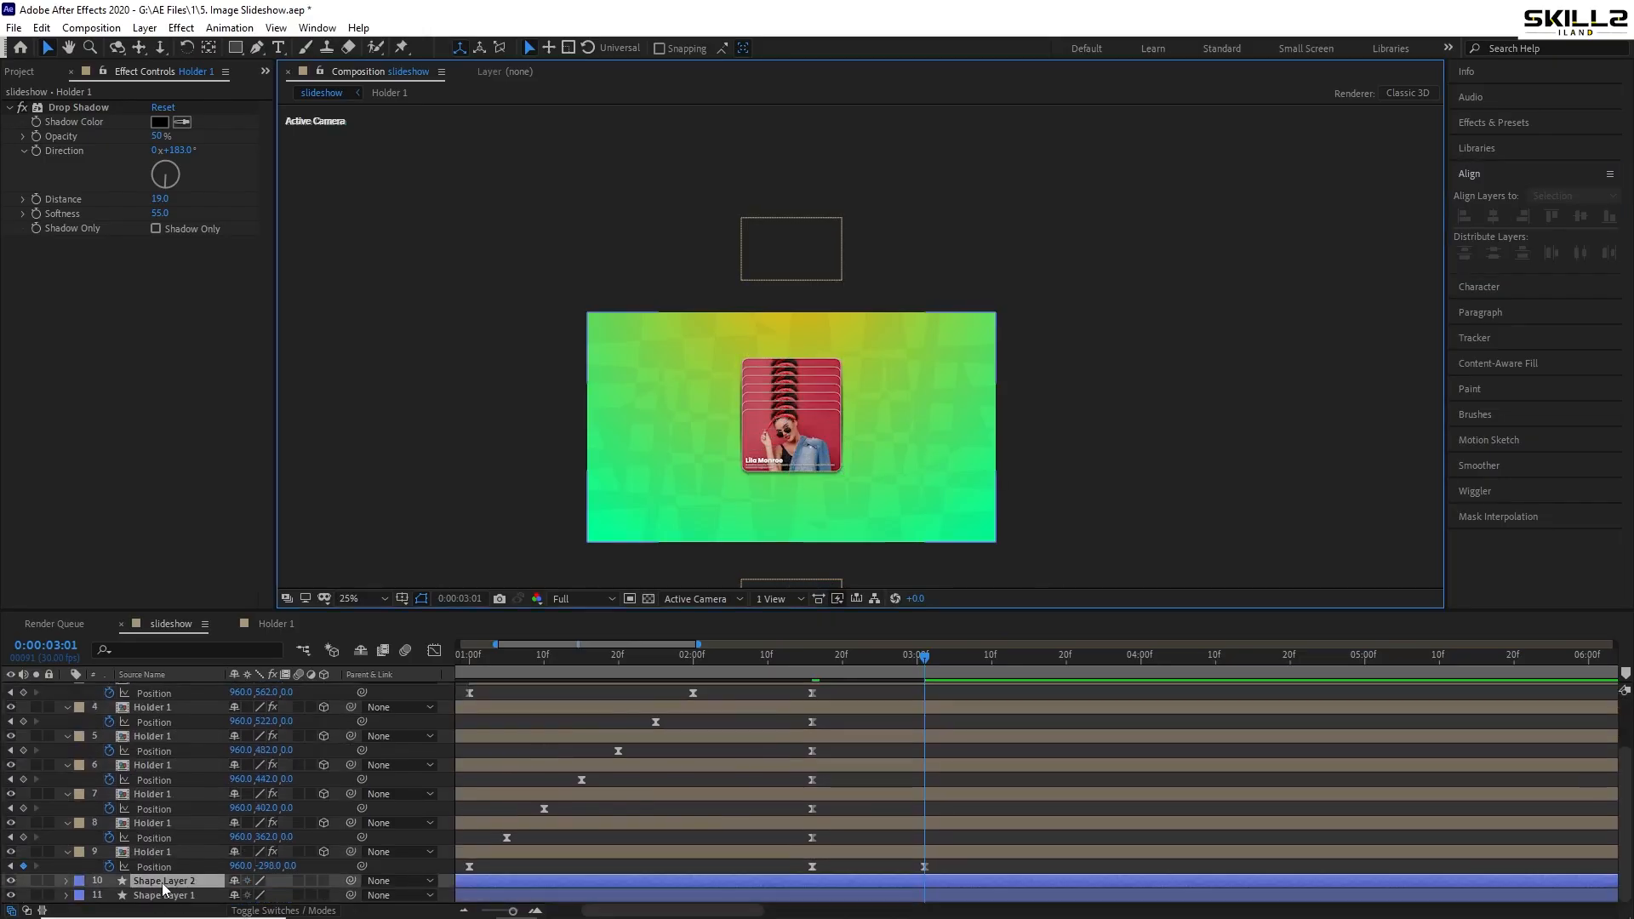
{"action": "left_click", "coordinate": [164, 895], "text": "shift"}
{"action": "left_click", "coordinate": [49, 881]}
{"action": "left_click", "coordinate": [49, 895]}
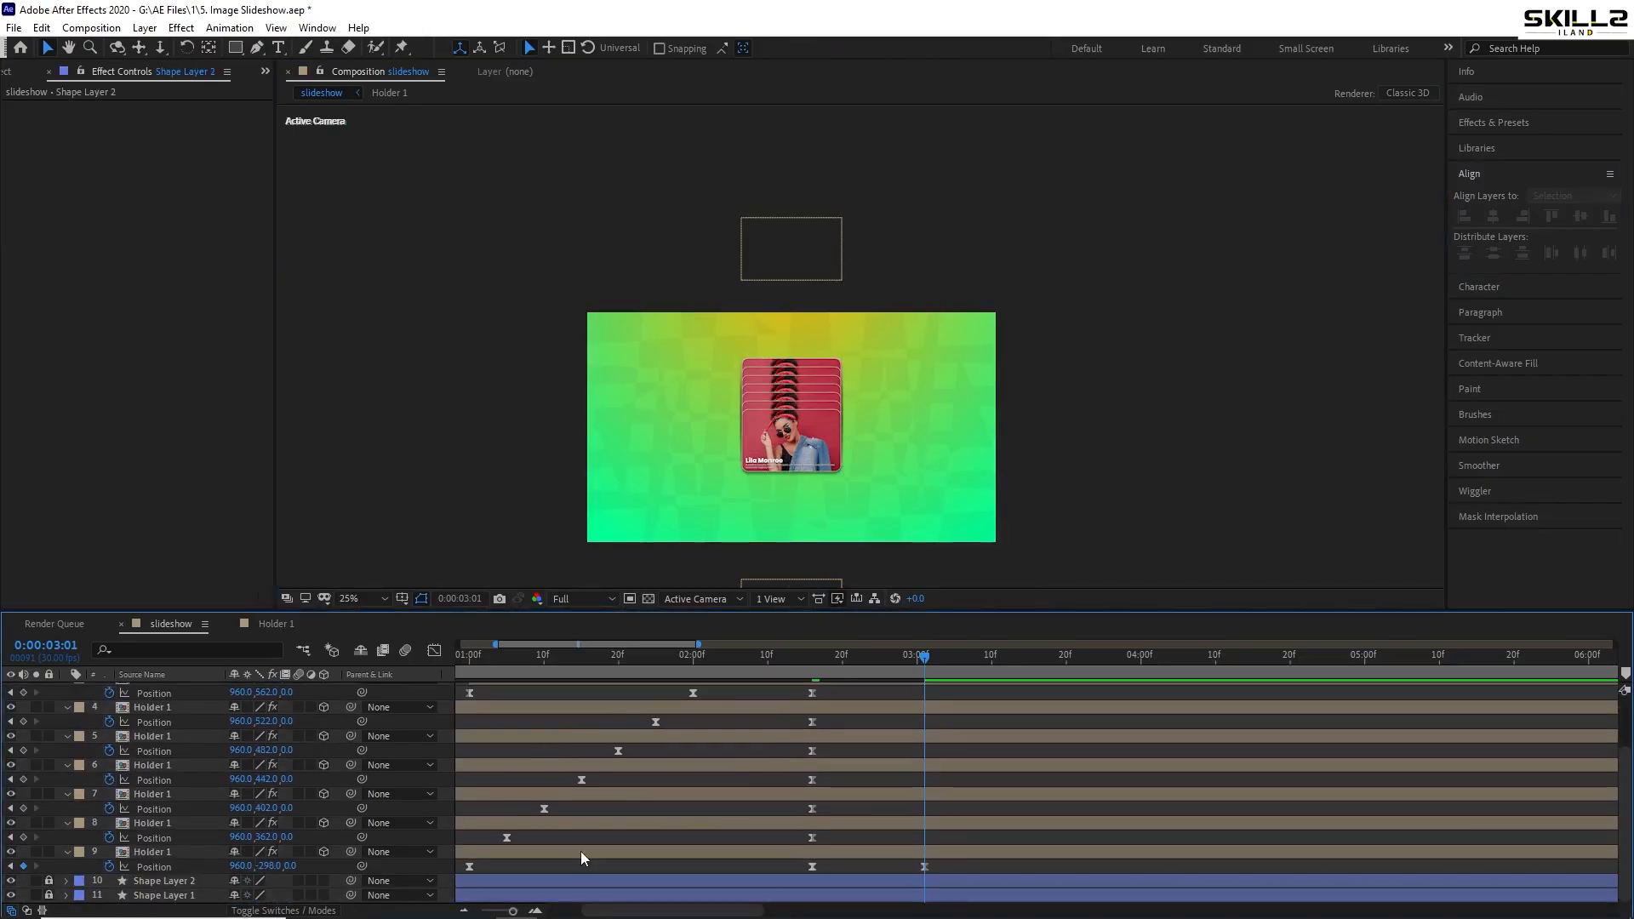
{"action": "key", "text": "ctrl+s"}
{"action": "scroll", "coordinate": [954, 760], "scroll_direction": "up", "scroll_amount": 3}
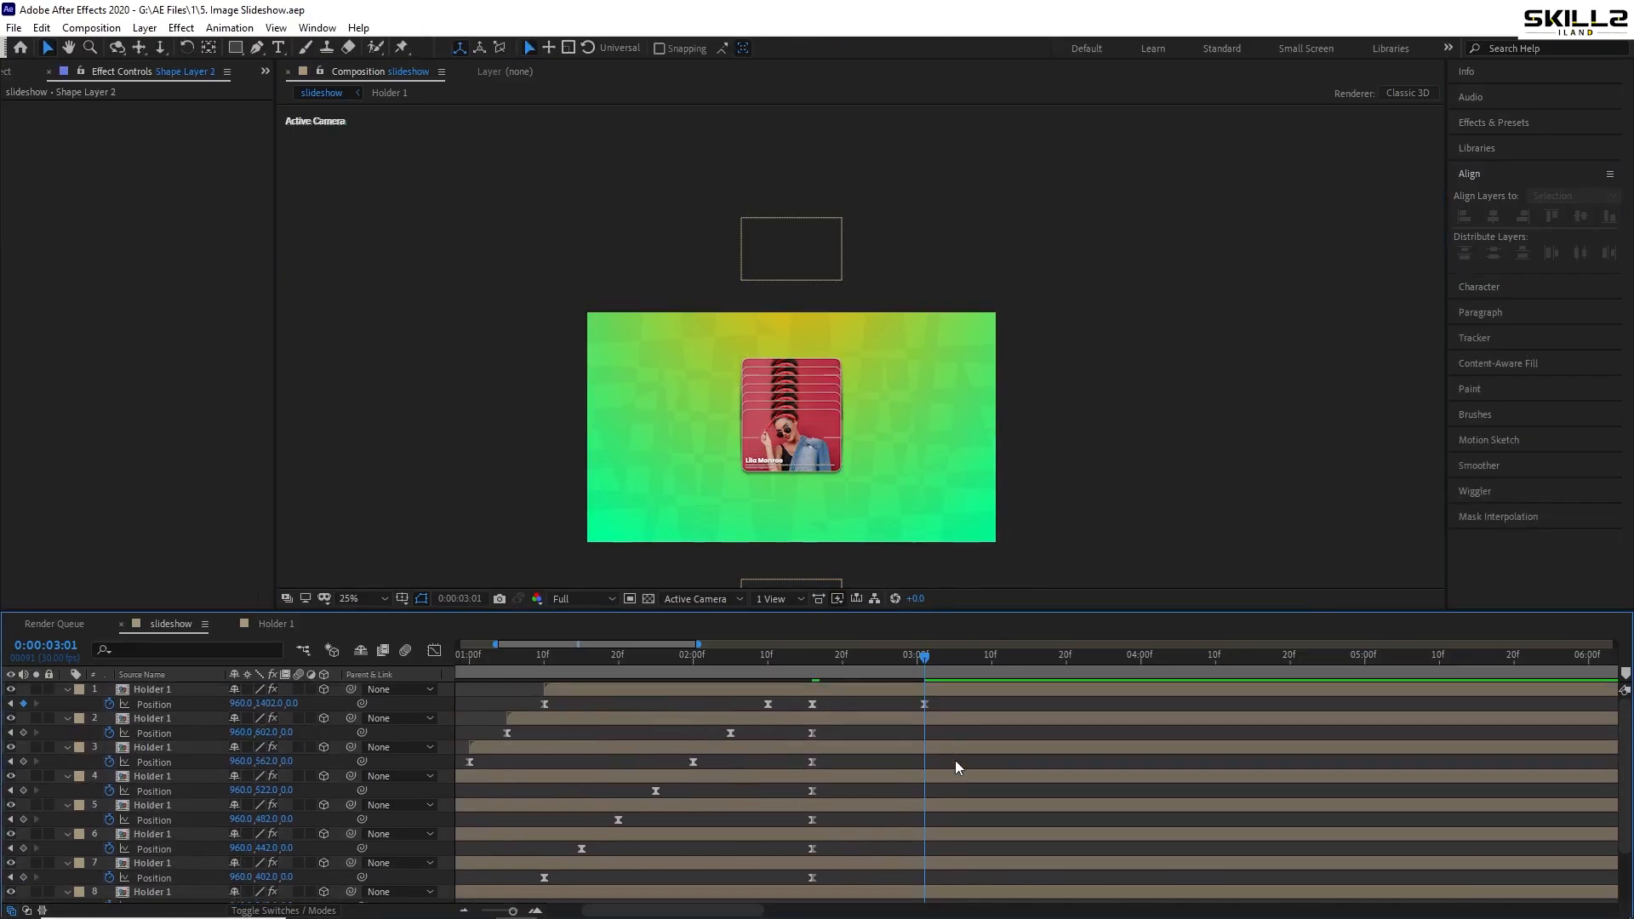
- Raise layer 1's front card back up to about 960,922 at 3:01
{"action": "left_click", "coordinate": [942, 686]}
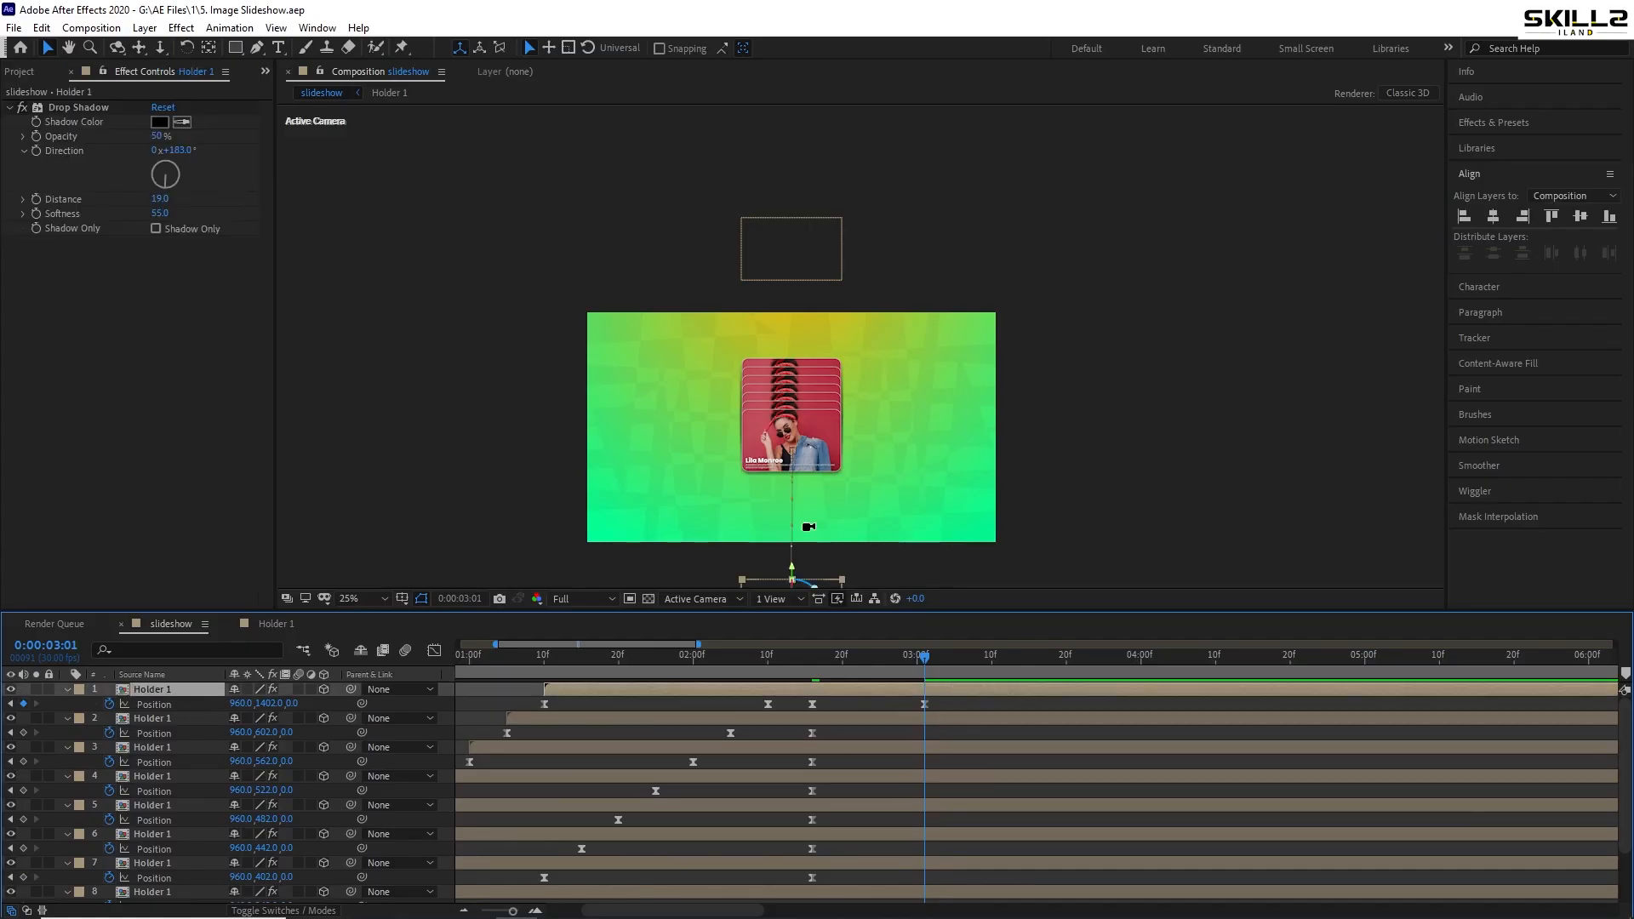
{"action": "left_click_drag", "start_coordinate": [810, 565], "coordinate": [809, 527]}
{"action": "key", "text": "shift+Up"}
{"action": "key", "text": "shift+Up"}
{"action": "key", "text": "shift+Up"}
{"action": "key", "text": "shift+Up"}
{"action": "key", "text": "shift+Up"}
{"action": "key", "text": "shift+Up"}
{"action": "key", "text": "shift+Up"}
{"action": "key", "text": "shift+Up"}
{"action": "key", "text": "shift+Up"}
{"action": "key", "text": "shift+Up"}
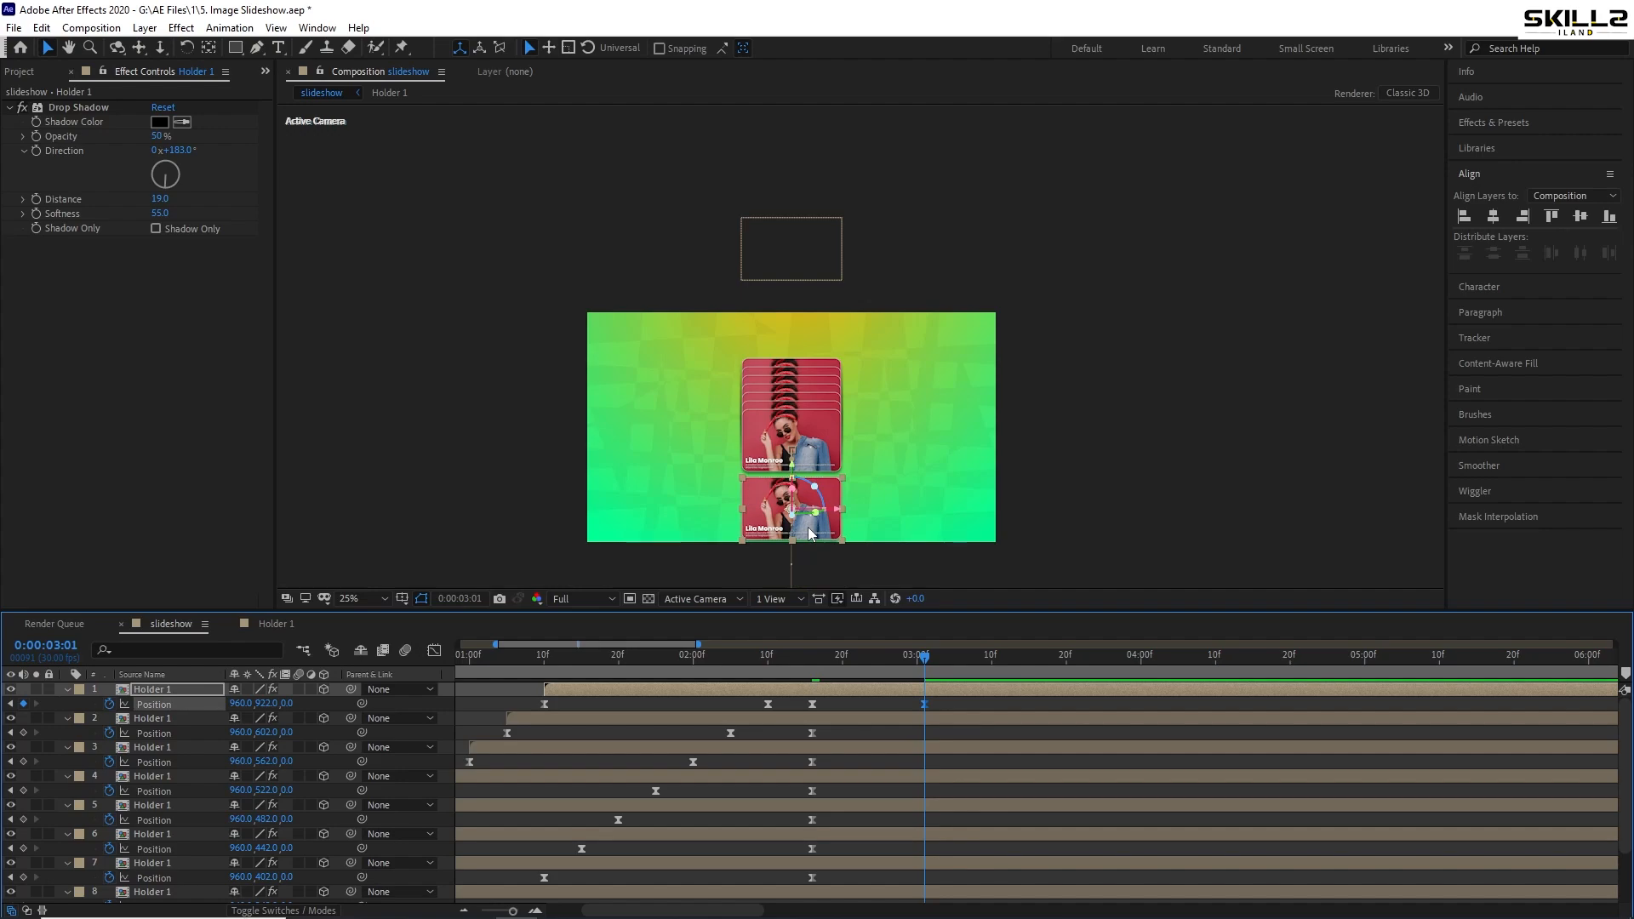
{"action": "key", "text": "Up"}
{"action": "key", "text": "Up"}
{"action": "key", "text": "Up"}
{"action": "key", "text": "Up"}
{"action": "scroll", "coordinate": [931, 514], "scroll_direction": "up", "scroll_amount": 2}
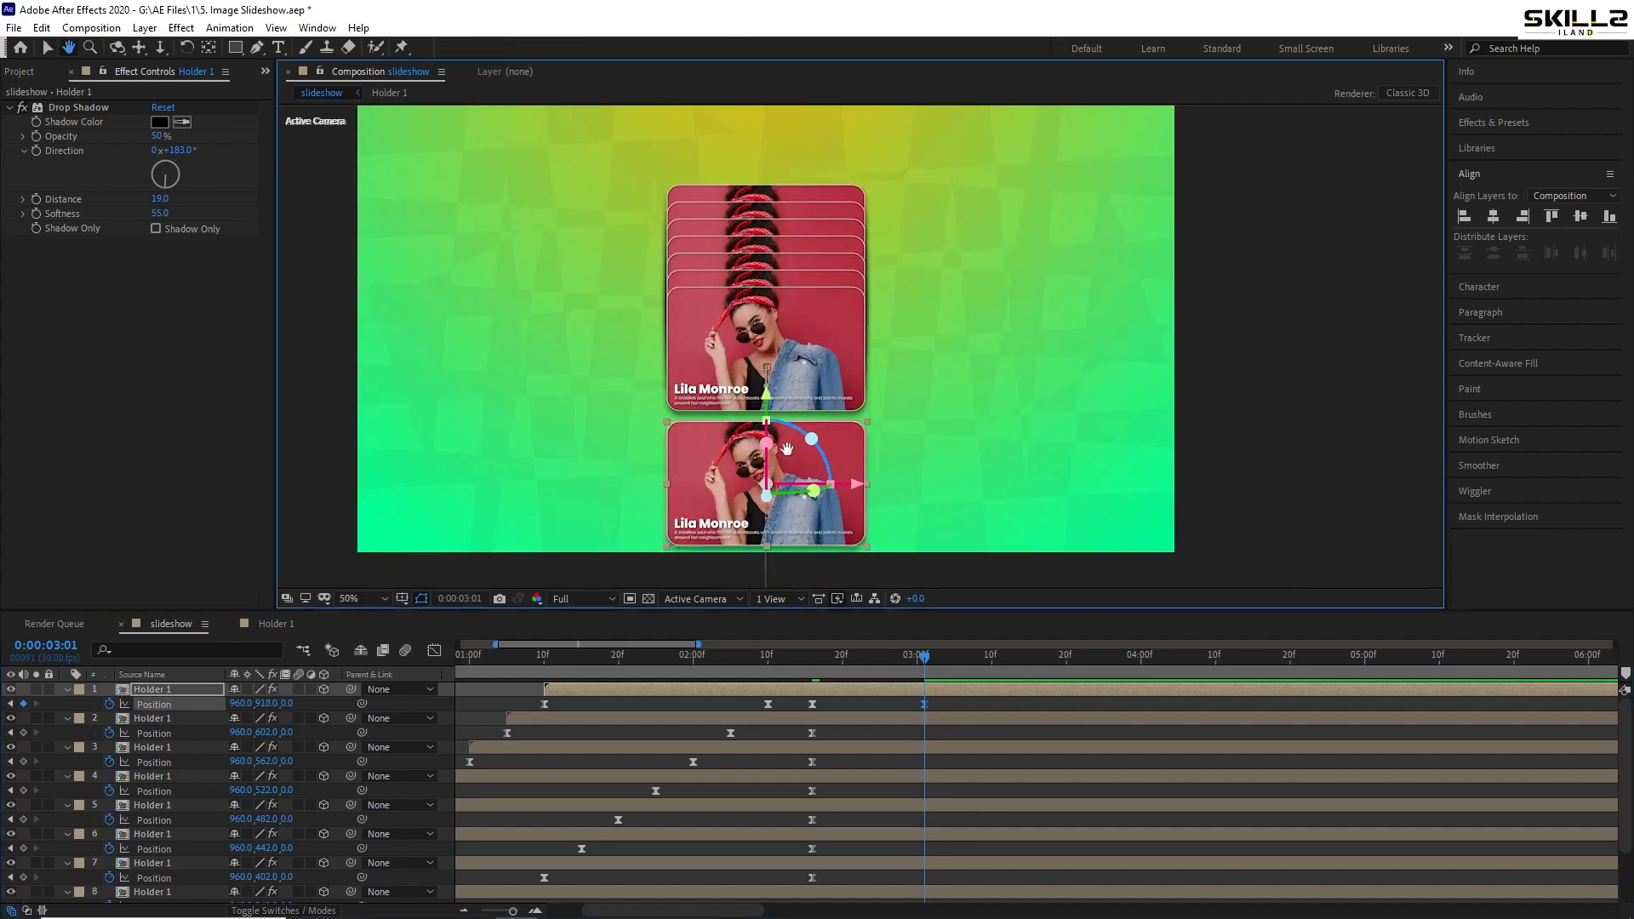
- Move card layers 1 and 2 down together, keying layer 2 at y 1152
{"action": "left_click", "coordinate": [929, 720]}
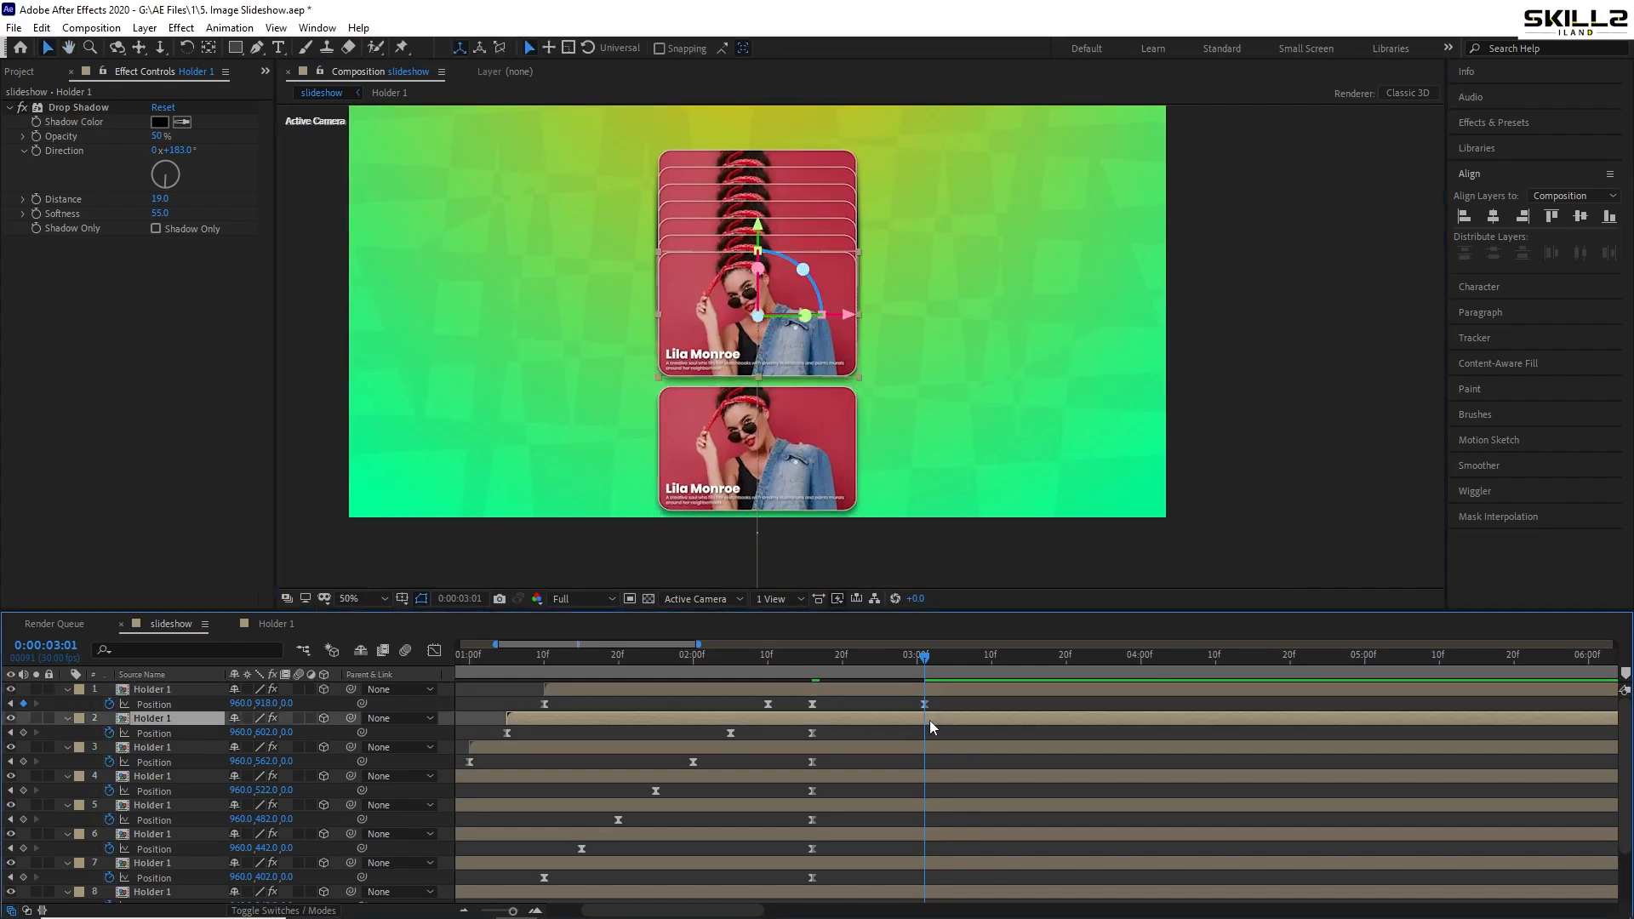
{"action": "left_click", "coordinate": [936, 693], "text": "shift"}
{"action": "key", "text": "shift+Down"}
{"action": "key", "text": "shift+Down"}
{"action": "key", "text": "shift+Down"}
{"action": "key", "text": "shift+Down"}
{"action": "key", "text": "shift+Down"}
{"action": "key", "text": "shift+Down"}
{"action": "key", "text": "shift+Down"}
{"action": "key", "text": "shift+Down"}
{"action": "key", "text": "shift+Down"}
{"action": "key", "text": "shift+Down"}
{"action": "key", "text": "shift+Down"}
{"action": "key", "text": "shift+Down"}
{"action": "key", "text": "shift+Down"}
{"action": "key", "text": "shift+Down"}
{"action": "key", "text": "shift+Down"}
{"action": "key", "text": "shift+Down"}
{"action": "key", "text": "shift+Down"}
{"action": "key", "text": "shift+Down"}
{"action": "key", "text": "shift+Down"}
{"action": "key", "text": "shift+Down"}
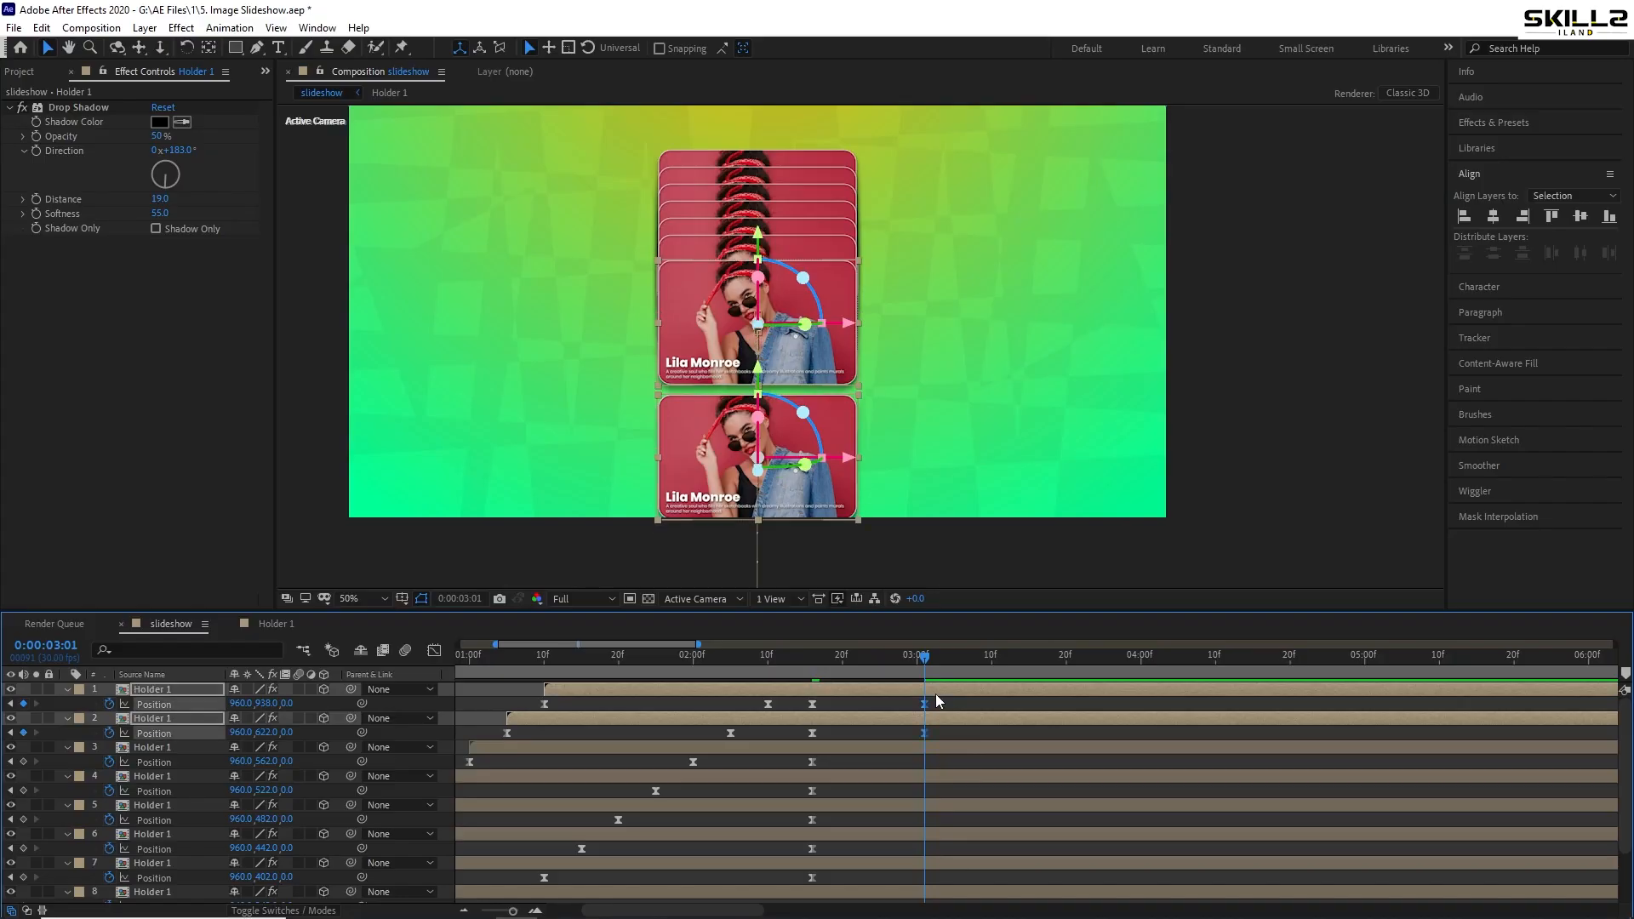
{"action": "key", "text": "shift+Down"}
{"action": "key", "text": "shift+Down"}
{"action": "key", "text": "shift+Down"}
{"action": "key", "text": "shift+Down"}
{"action": "key", "text": "shift+Down"}
{"action": "key", "text": "shift+Down"}
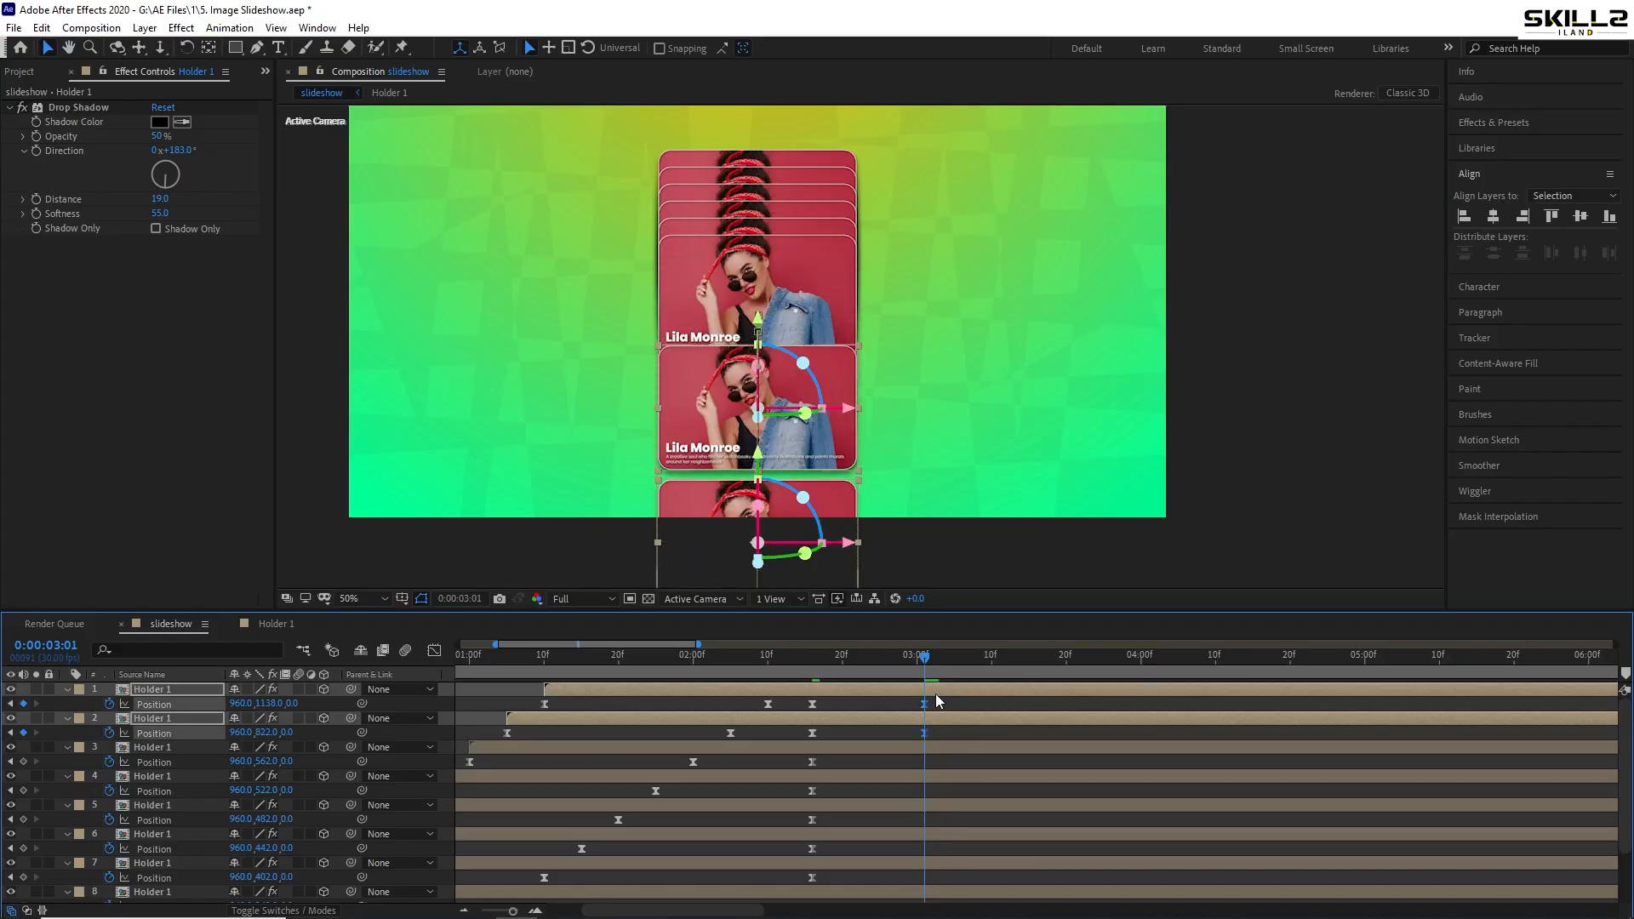
{"action": "key", "text": "shift+Down"}
{"action": "key", "text": "Down"}
{"action": "key", "text": "Down"}
{"action": "key", "text": "Down"}
{"action": "key", "text": "Down"}
{"action": "key", "text": "Down"}
{"action": "key", "text": "Down"}
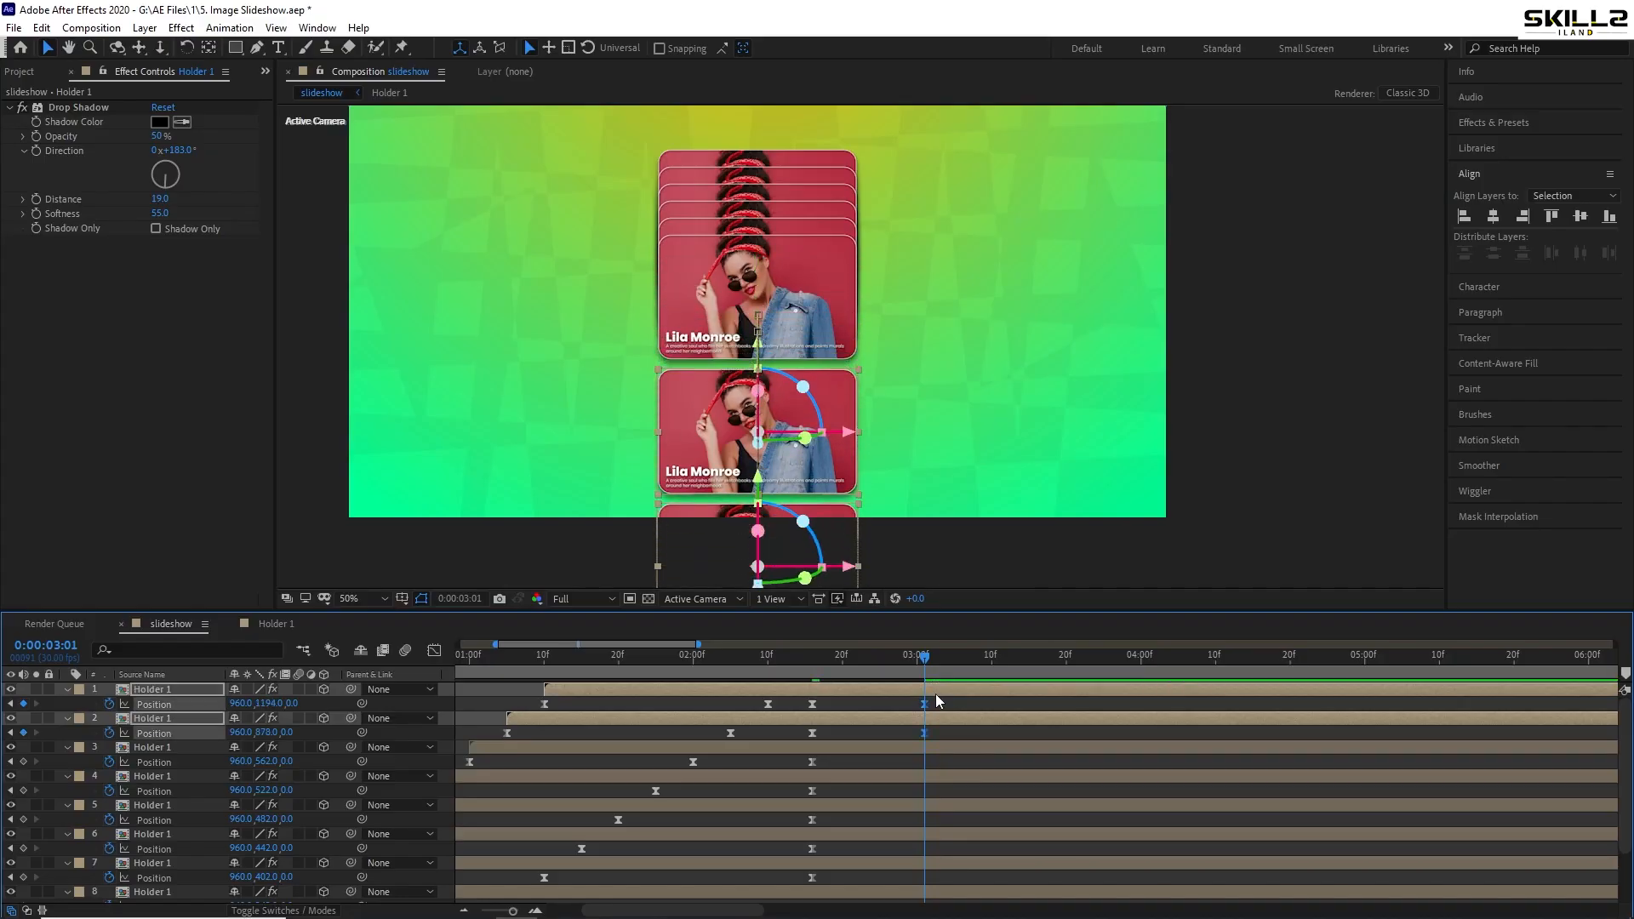
- Move card layers 1–3 down together, keying layer 3 at y 836
{"action": "left_click", "coordinate": [933, 745]}
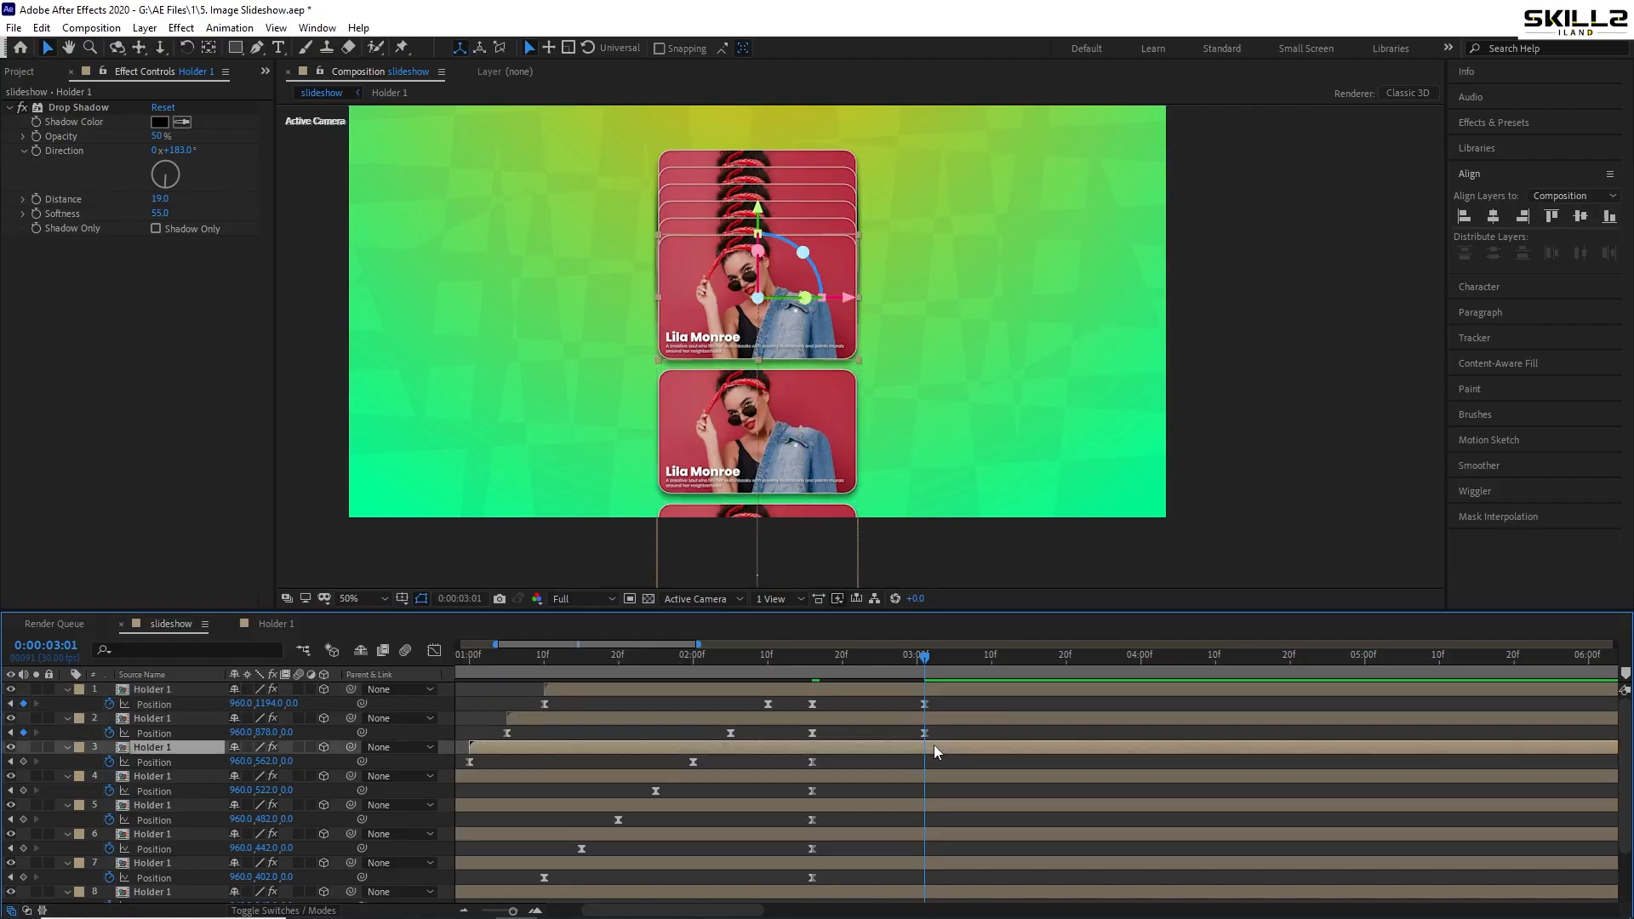
{"action": "left_click", "coordinate": [940, 691], "text": "shift"}
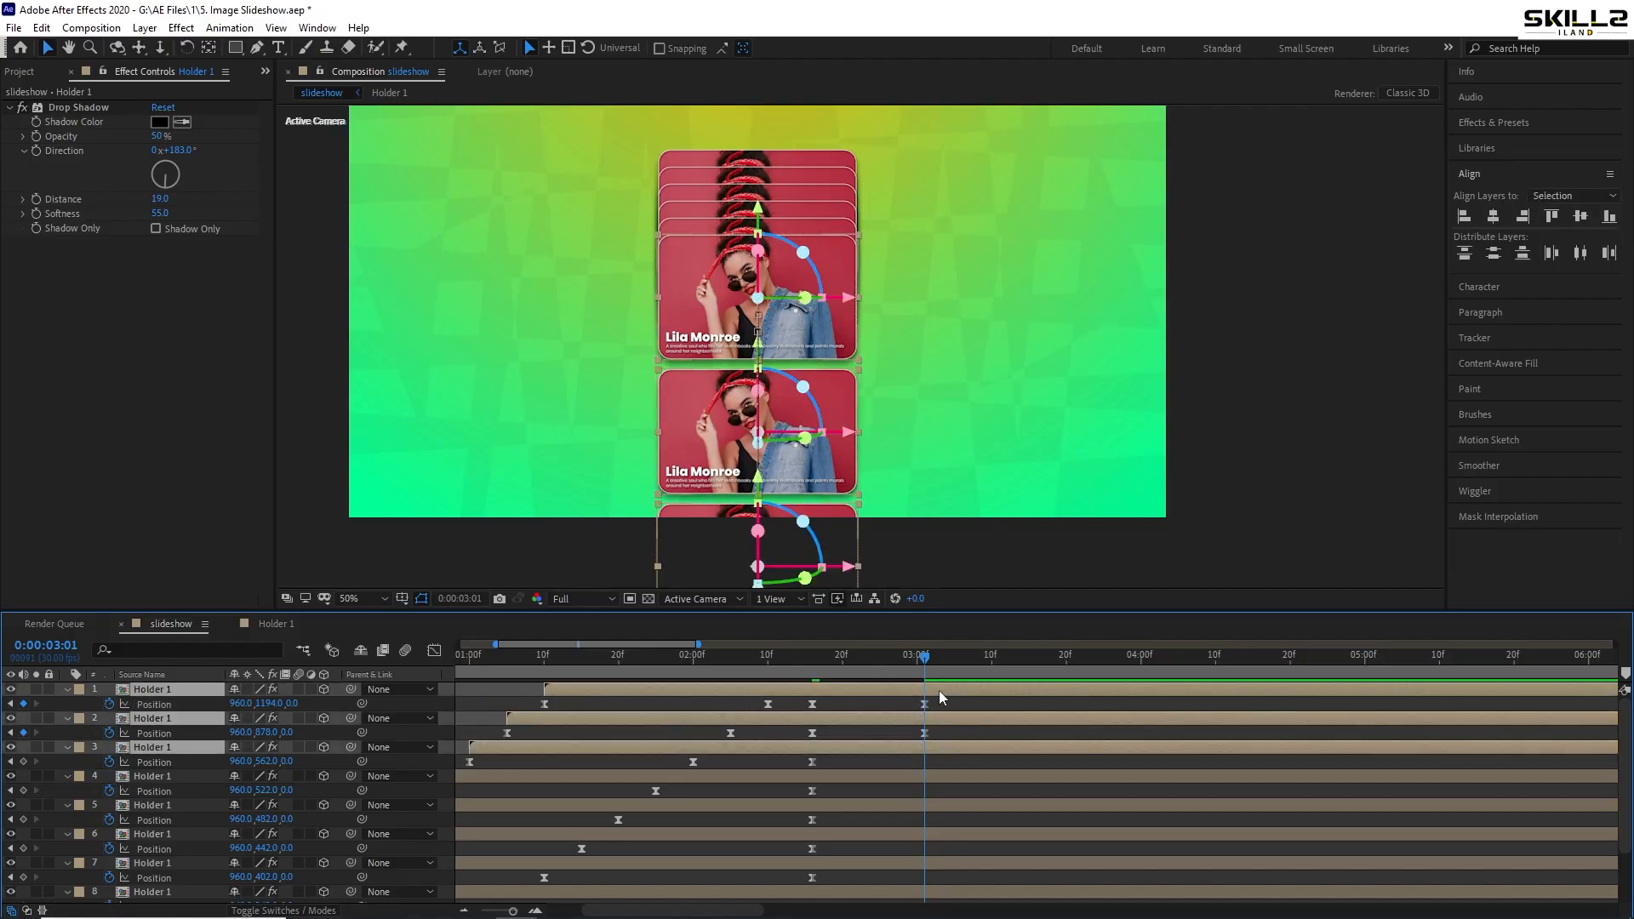
{"action": "key", "text": "shift+Down"}
{"action": "key", "text": "shift+Down"}
{"action": "key", "text": "shift+Down"}
{"action": "key", "text": "shift+Down"}
{"action": "key", "text": "shift+Down"}
{"action": "key", "text": "shift+Down"}
{"action": "key", "text": "shift+Down"}
{"action": "key", "text": "shift+Down"}
{"action": "key", "text": "shift+Down"}
{"action": "key", "text": "shift+Down"}
{"action": "key", "text": "shift+Down"}
{"action": "key", "text": "shift+Down"}
{"action": "key", "text": "shift+Down"}
{"action": "key", "text": "shift+Down"}
{"action": "key", "text": "shift+Down"}
{"action": "key", "text": "shift+Down"}
{"action": "key", "text": "shift+Down"}
{"action": "key", "text": "shift+Down"}
{"action": "key", "text": "shift+Down"}
{"action": "key", "text": "shift+Down"}
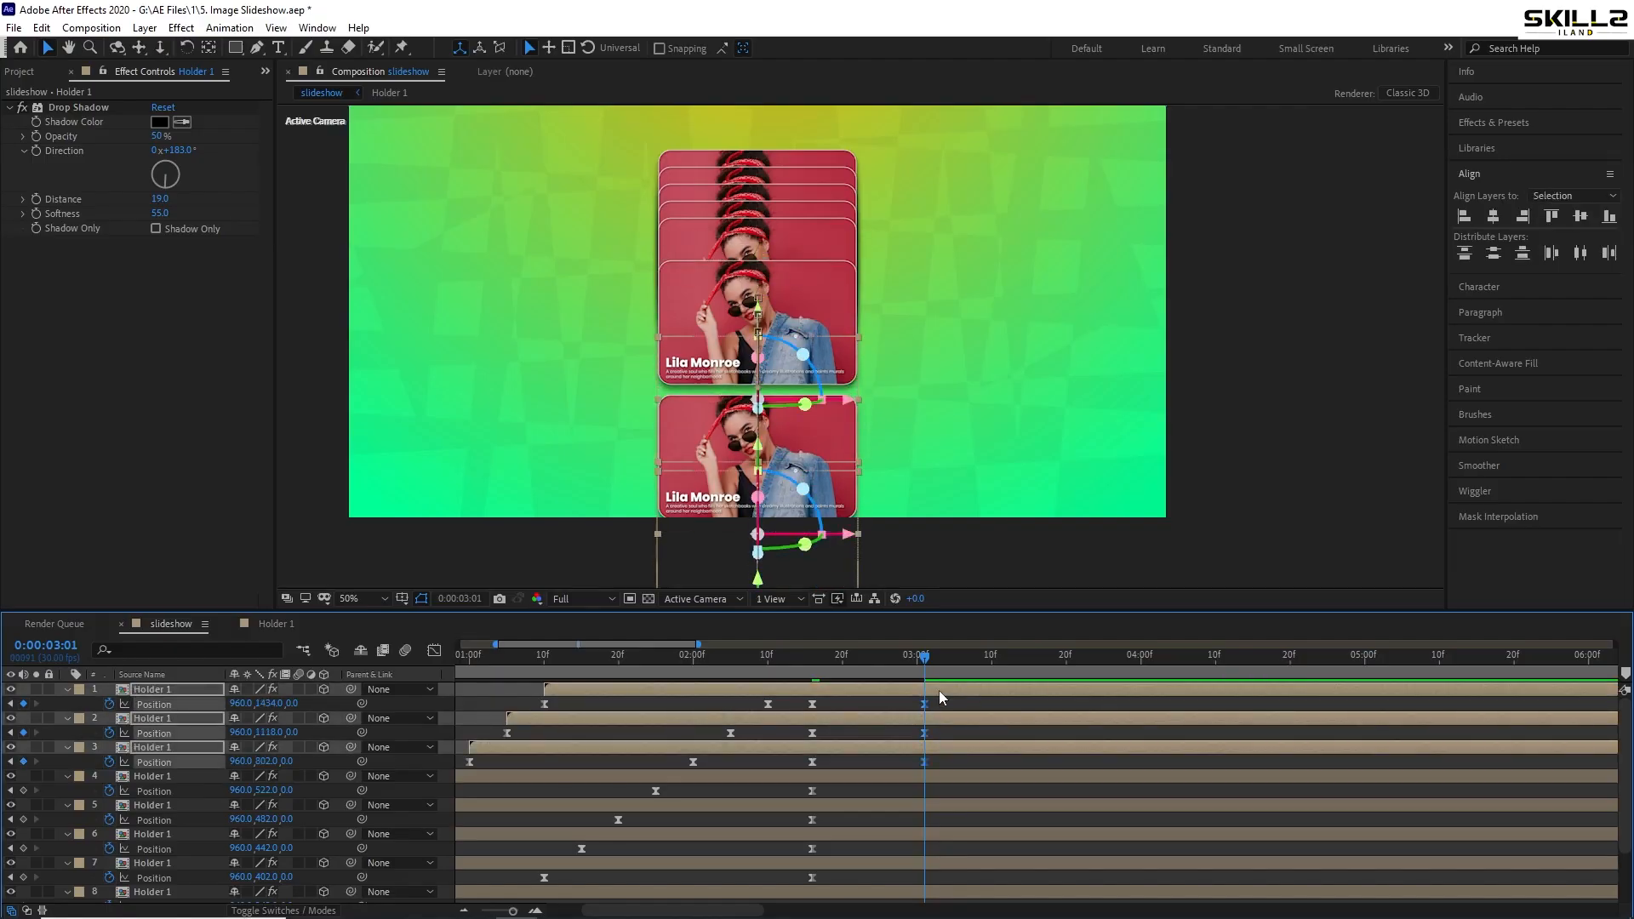
{"action": "key", "text": "shift+Down"}
{"action": "key", "text": "shift+Down"}
{"action": "key", "text": "shift+Down"}
{"action": "key", "text": "shift+Down"}
{"action": "key", "text": "shift+Down"}
{"action": "key", "text": "shift+Down"}
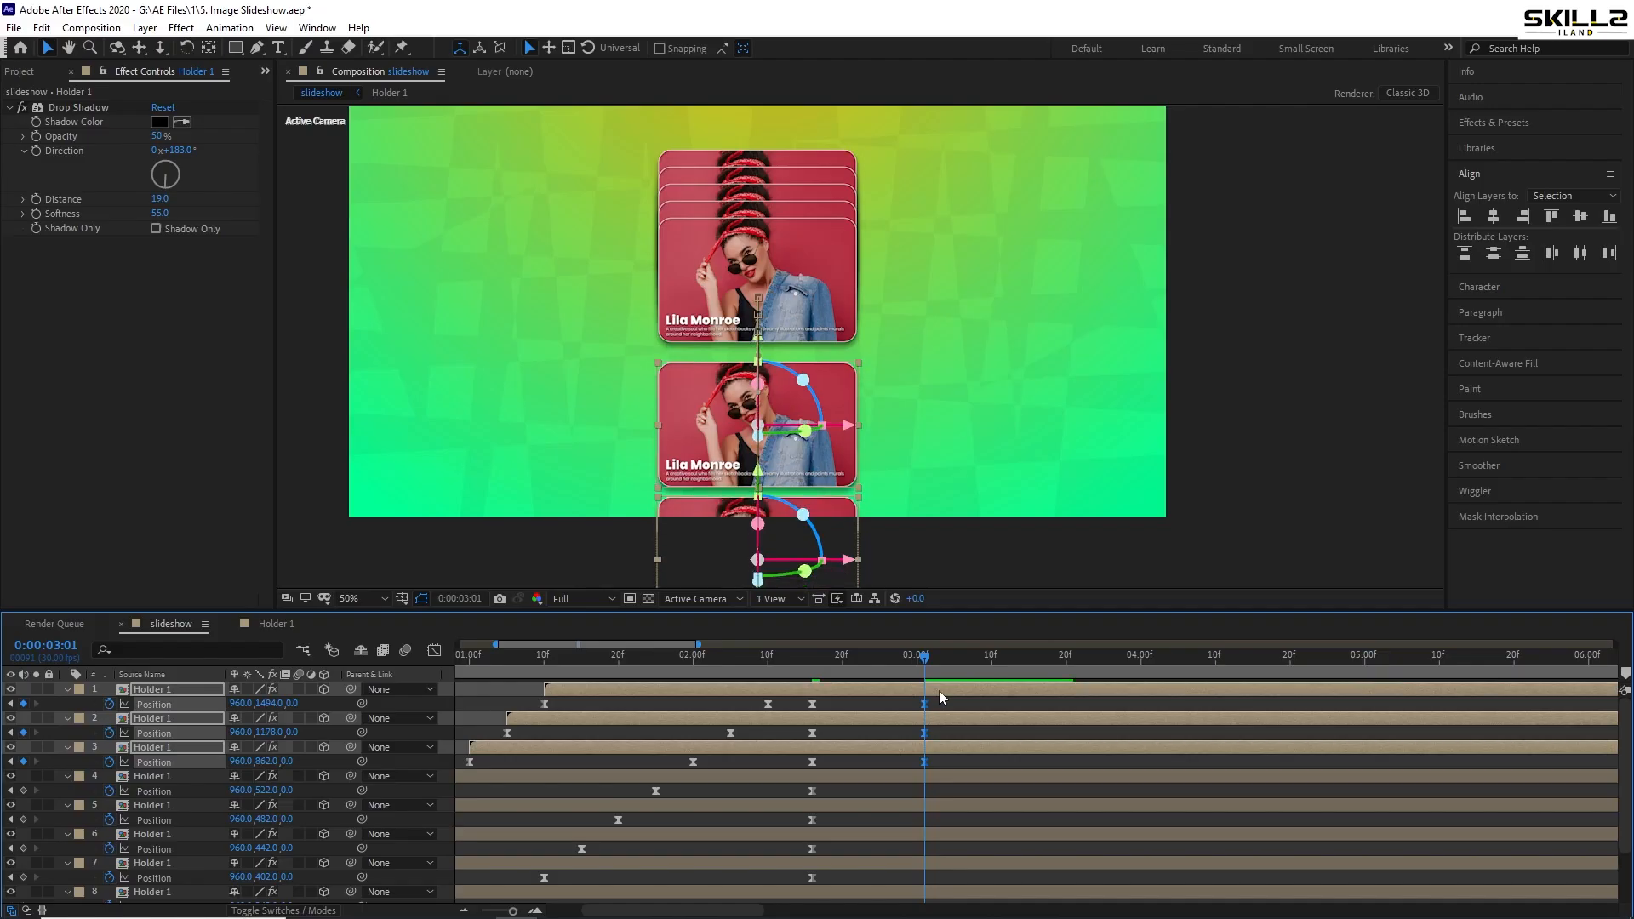
{"action": "key", "text": "shift+Up"}
{"action": "key", "text": "shift+Up"}
{"action": "key", "text": "Up"}
{"action": "key", "text": "Up"}
{"action": "key", "text": "Up"}
{"action": "key", "text": "Up"}
{"action": "key", "text": "Up"}
{"action": "key", "text": "Up"}
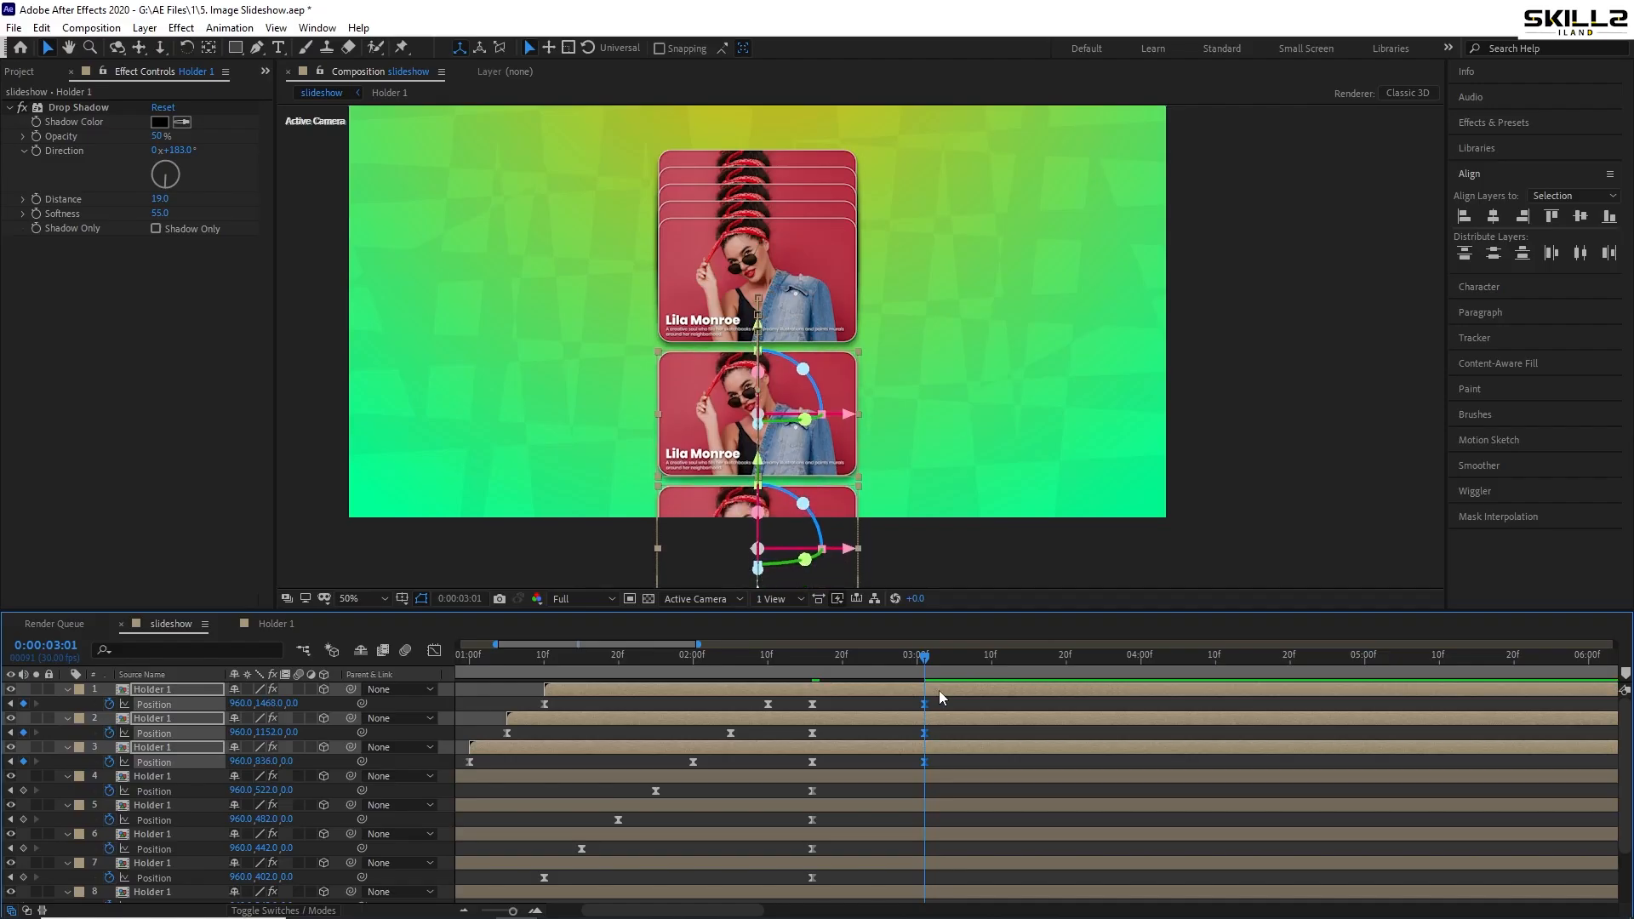
{"action": "scroll", "coordinate": [941, 696], "scroll_direction": "down", "scroll_amount": 2}
- Shift layer 9's card down, then raise layers 8 and 9 together at 3:01
{"action": "left_click", "coordinate": [938, 851]}
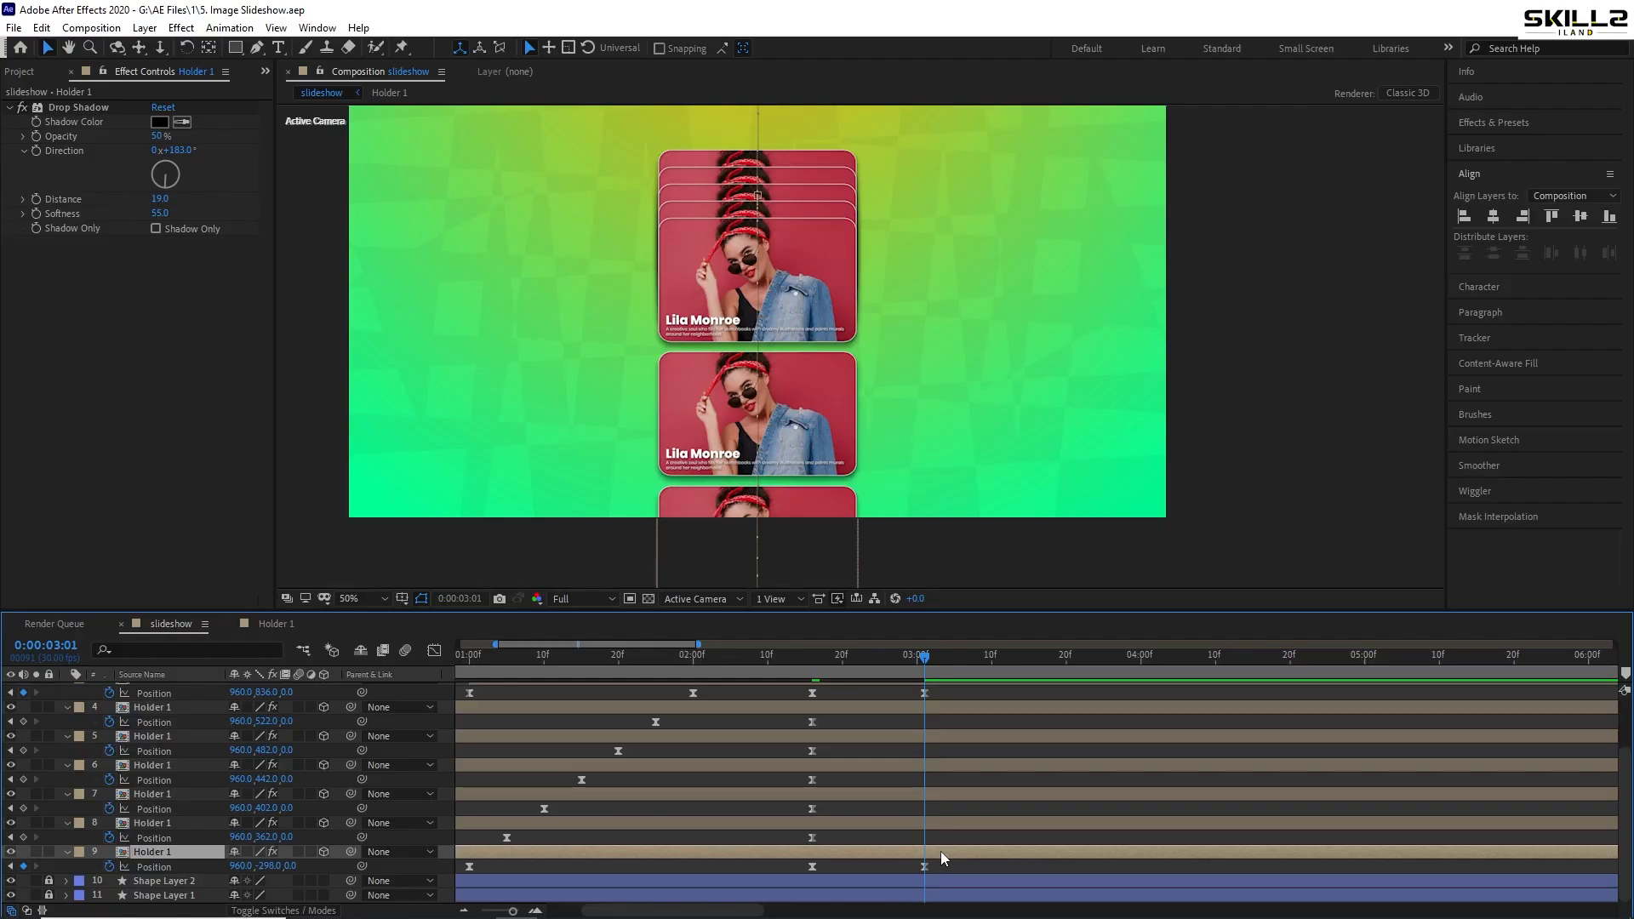
{"action": "key", "text": "shift+Down"}
{"action": "key", "text": "shift+Down"}
{"action": "key", "text": "shift+Down"}
{"action": "key", "text": "shift+Down"}
{"action": "key", "text": "shift+Down"}
{"action": "key", "text": "shift+Down"}
{"action": "key", "text": "shift+Down"}
{"action": "key", "text": "shift+Down"}
{"action": "key", "text": "shift+Down"}
{"action": "key", "text": "shift+Down"}
{"action": "key", "text": "shift+Down"}
{"action": "key", "text": "shift+Down"}
{"action": "key", "text": "shift+Down"}
{"action": "key", "text": "shift+Down"}
{"action": "key", "text": "shift+Down"}
{"action": "key", "text": "shift+Down"}
{"action": "key", "text": "shift+Down"}
{"action": "key", "text": "shift+Down"}
{"action": "key", "text": "shift+Down"}
{"action": "key", "text": "shift+Down"}
{"action": "left_click_drag", "start_coordinate": [669, 212], "coordinate": [650, 318]}
{"action": "key", "text": "v"}
{"action": "key", "text": "shift+Down"}
{"action": "key", "text": "shift+Down"}
{"action": "key", "text": "shift+Down"}
{"action": "key", "text": "shift+Down"}
{"action": "key", "text": "shift+Down"}
{"action": "key", "text": "shift+Down"}
{"action": "key", "text": "shift+Down"}
{"action": "key", "text": "shift+Down"}
{"action": "key", "text": "shift+Down"}
{"action": "key", "text": "shift+Down"}
{"action": "key", "text": "shift+Down"}
{"action": "key", "text": "shift+Down"}
{"action": "key", "text": "shift+Down"}
{"action": "key", "text": "shift+Down"}
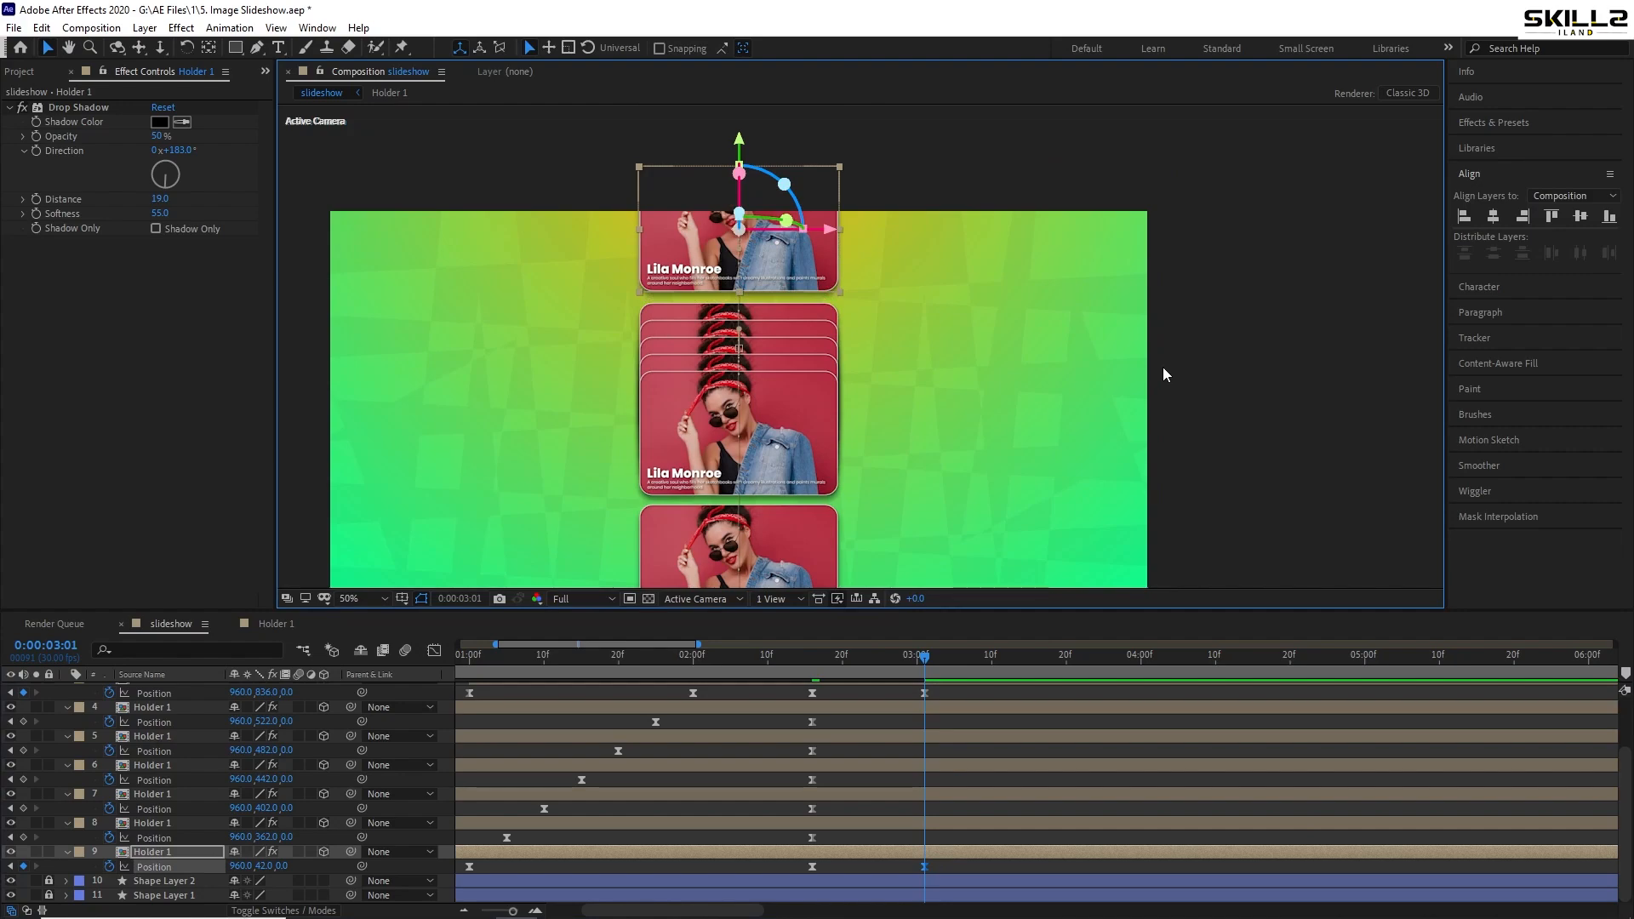
{"action": "left_click", "coordinate": [933, 822]}
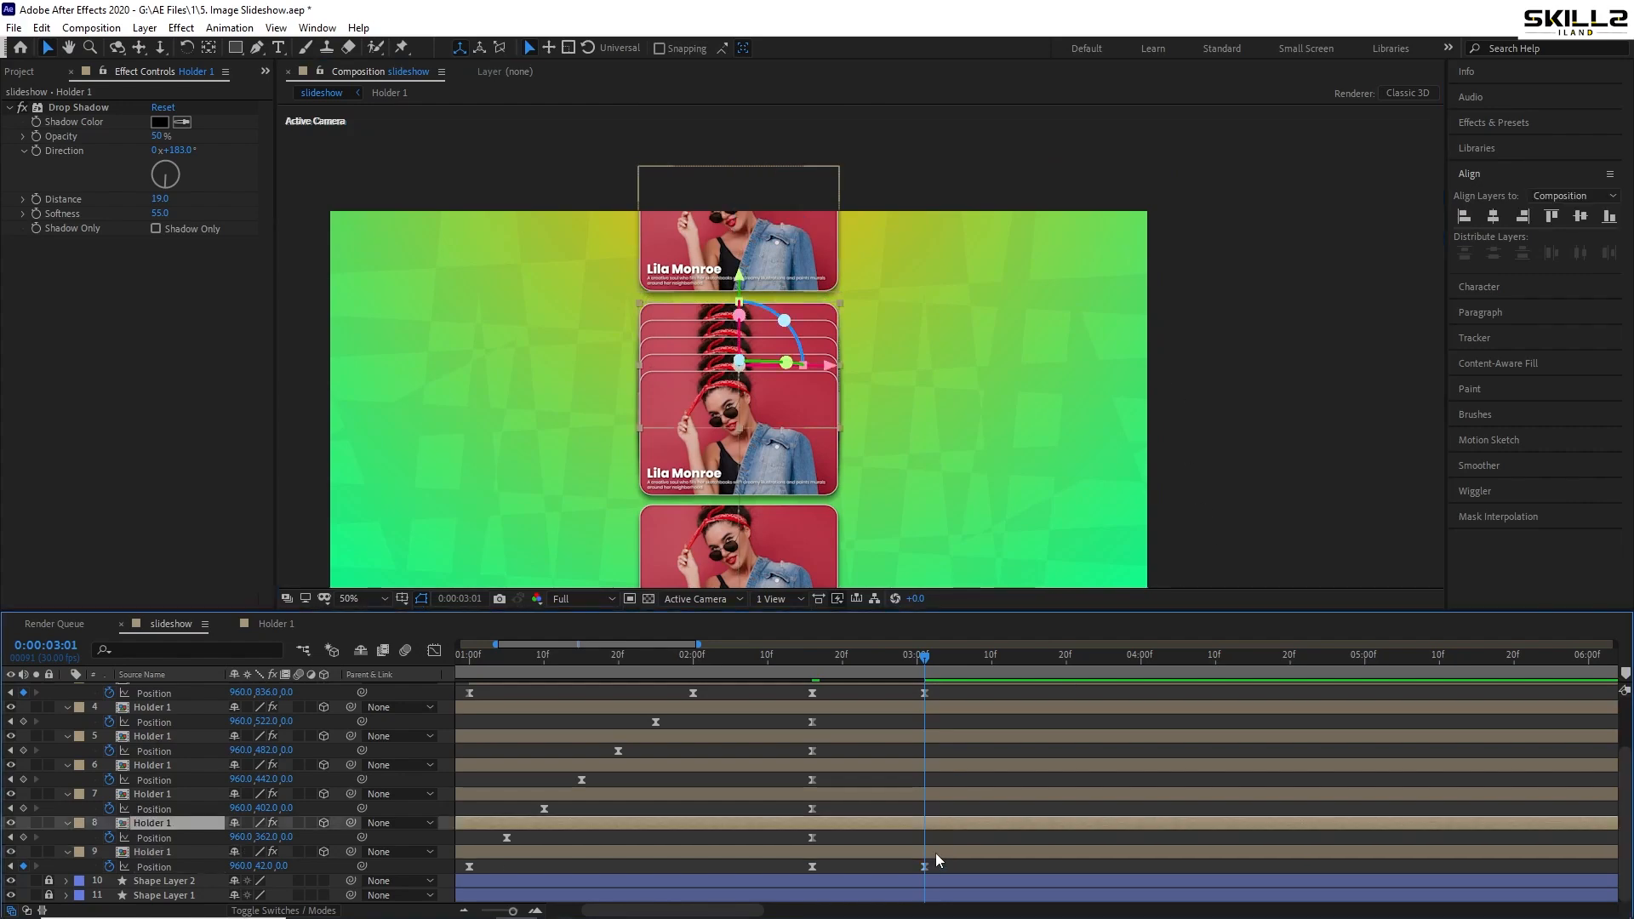
{"action": "left_click", "coordinate": [936, 852], "text": "shift"}
{"action": "key", "text": "shift+Up"}
{"action": "key", "text": "shift+Up"}
{"action": "key", "text": "shift+Up"}
{"action": "key", "text": "shift+Up"}
{"action": "key", "text": "shift+Up"}
{"action": "key", "text": "shift+Up"}
{"action": "key", "text": "shift+Up"}
{"action": "key", "text": "shift+Up"}
{"action": "key", "text": "shift+Up"}
{"action": "key", "text": "shift+Up"}
{"action": "key", "text": "shift+Up"}
{"action": "key", "text": "shift+Up"}
{"action": "key", "text": "shift+Up"}
{"action": "key", "text": "shift+Up"}
{"action": "key", "text": "shift+Up"}
{"action": "key", "text": "shift+Up"}
{"action": "key", "text": "shift+Up"}
{"action": "key", "text": "shift+Up"}
{"action": "key", "text": "shift+Up"}
{"action": "key", "text": "shift+Up"}
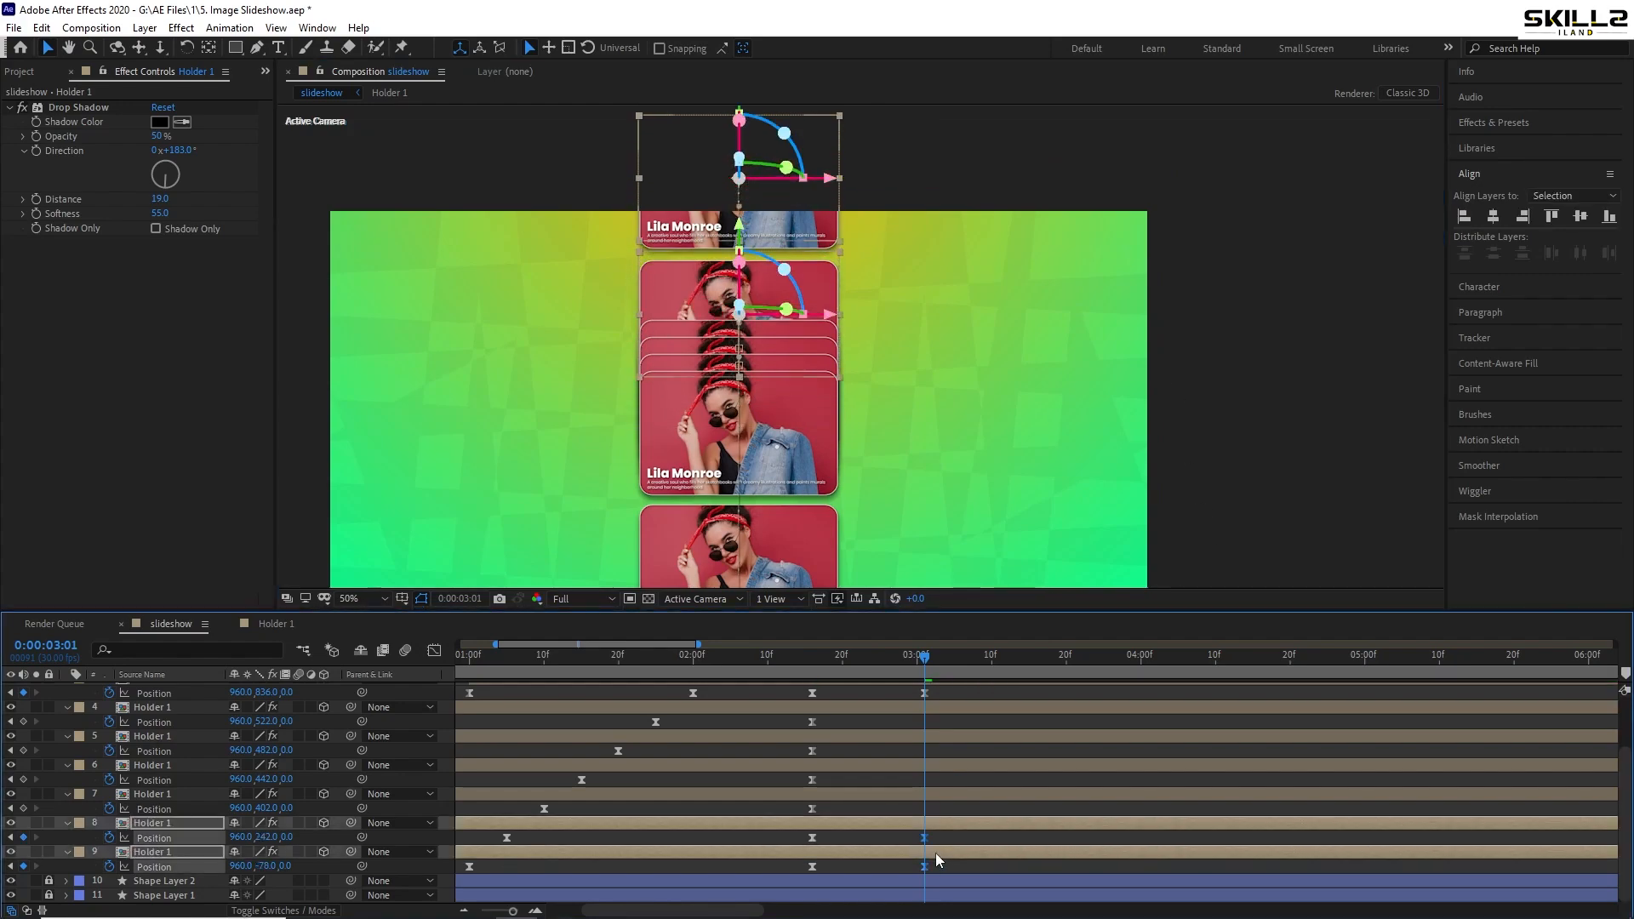
{"action": "key", "text": "shift+Up"}
{"action": "key", "text": "shift+Up"}
{"action": "key", "text": "shift+Up"}
{"action": "key", "text": "shift+Up"}
{"action": "key", "text": "shift+Up"}
{"action": "key", "text": "shift+Up"}
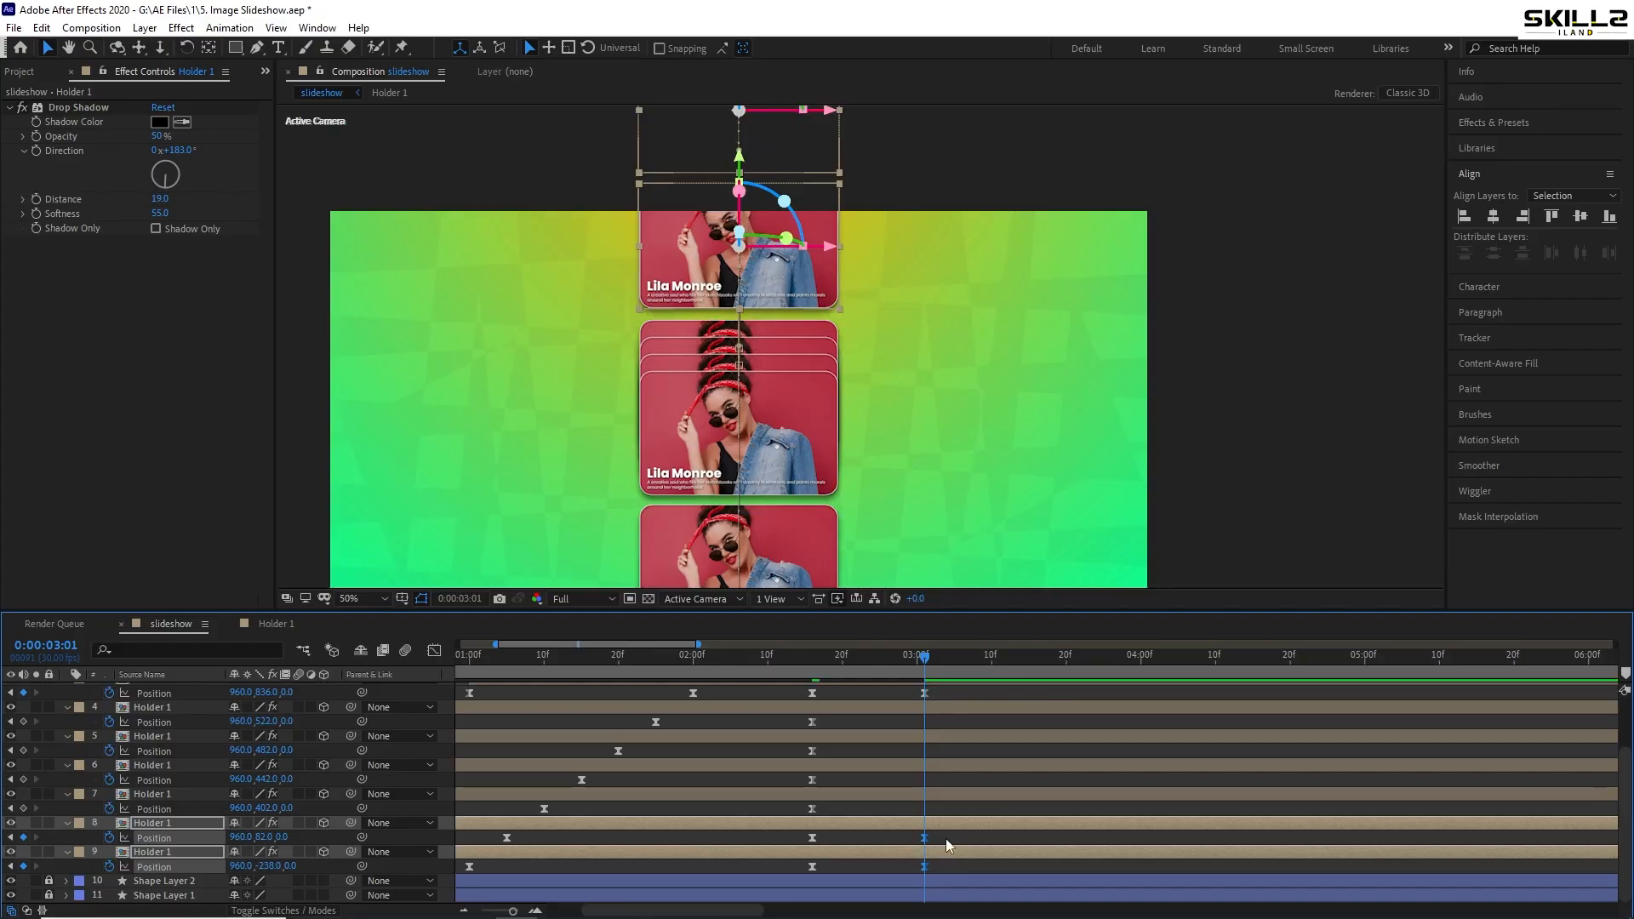
- Raise card layers 7–9 by about 200 pixels and save
{"action": "left_click", "coordinate": [949, 837]}
{"action": "left_click", "coordinate": [943, 796]}
{"action": "left_click", "coordinate": [941, 846], "text": "shift"}
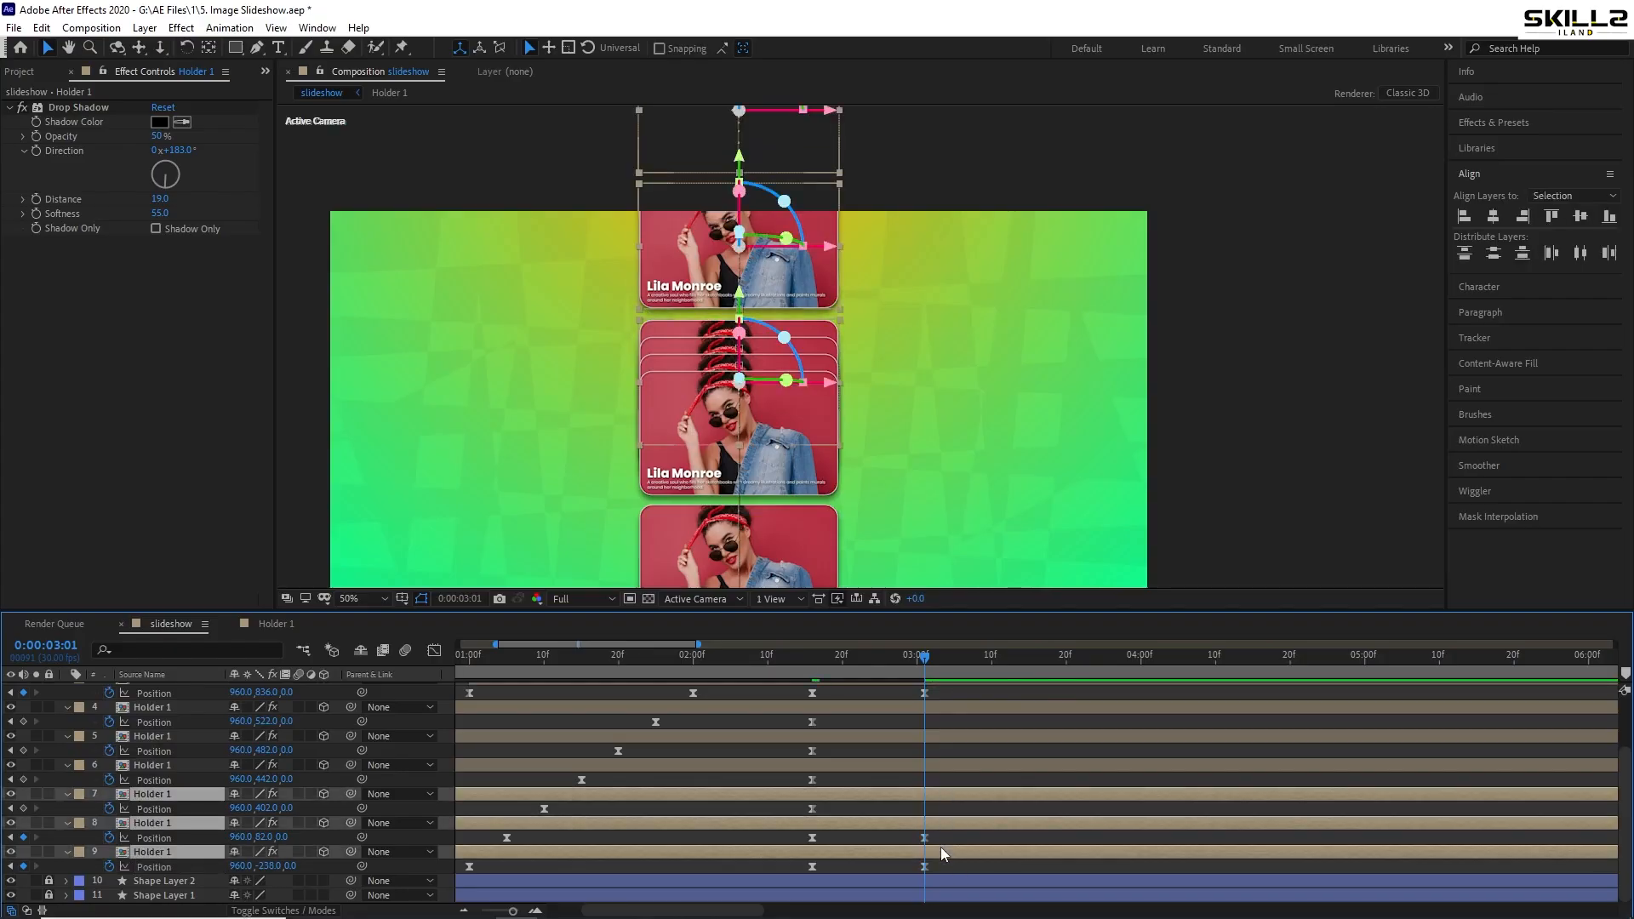
{"action": "key", "text": "shift+Up"}
{"action": "key", "text": "shift+Up"}
{"action": "key", "text": "shift+Up"}
{"action": "key", "text": "shift+Up"}
{"action": "key", "text": "shift+Up"}
{"action": "key", "text": "shift+Up"}
{"action": "key", "text": "shift+Up"}
{"action": "key", "text": "shift+Up"}
{"action": "key", "text": "shift+Up"}
{"action": "key", "text": "shift+Up"}
{"action": "key", "text": "shift+Up"}
{"action": "key", "text": "shift+Up"}
{"action": "key", "text": "shift+Up"}
{"action": "key", "text": "shift+Up"}
{"action": "key", "text": "shift+Up"}
{"action": "key", "text": "shift+Up"}
{"action": "key", "text": "shift+Up"}
{"action": "key", "text": "shift+Up"}
{"action": "key", "text": "shift+Up"}
{"action": "key", "text": "shift+Up"}
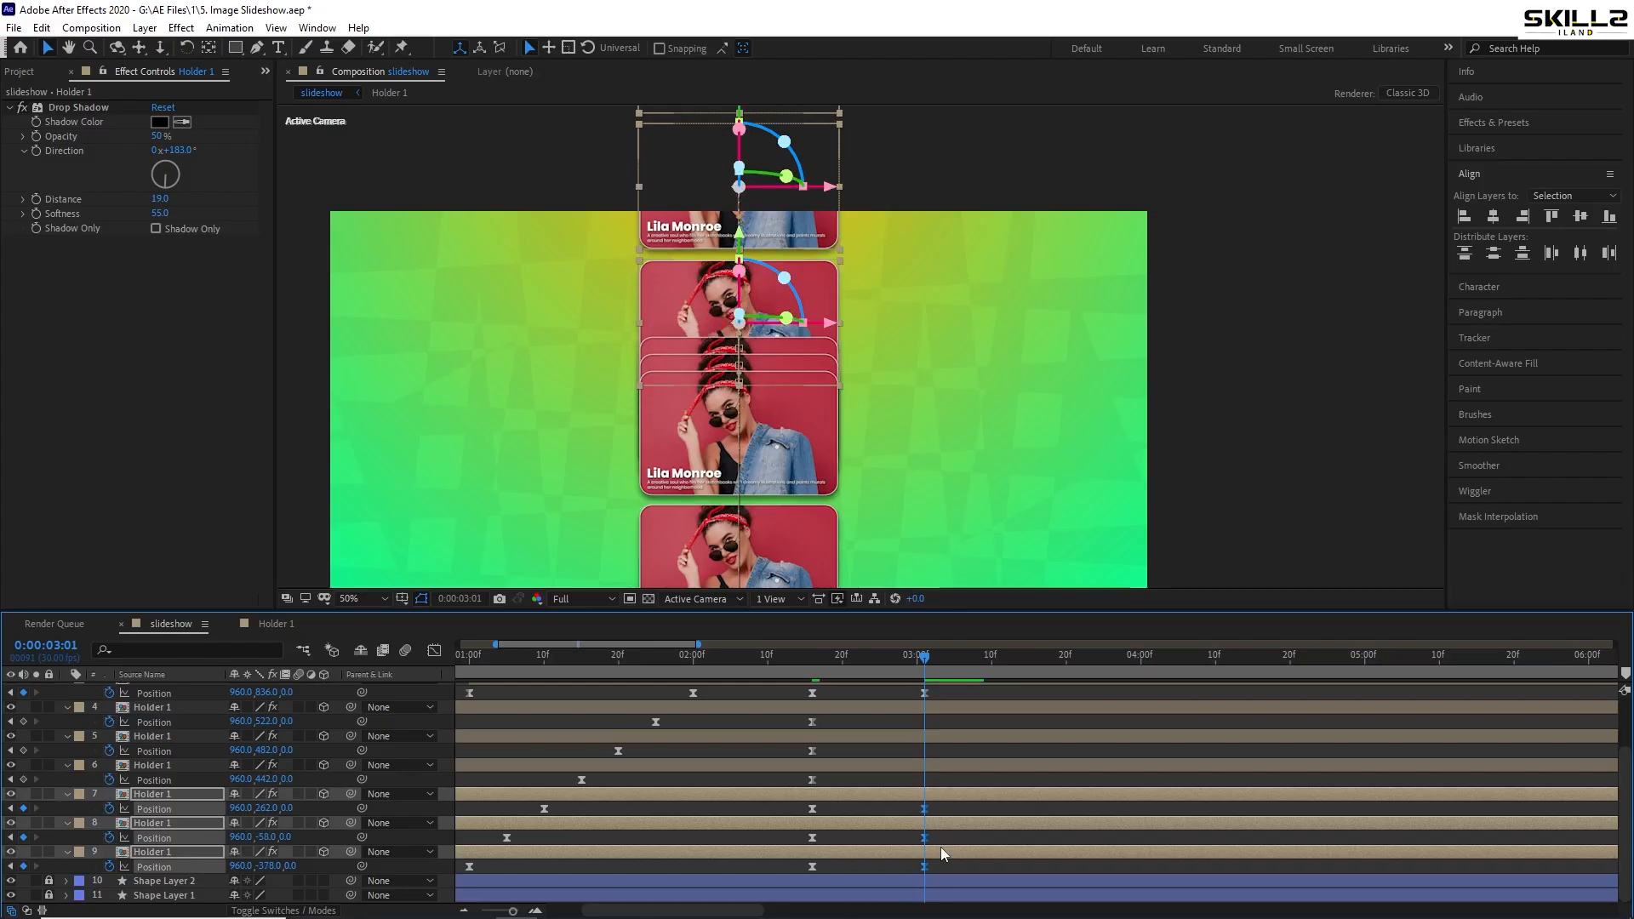
{"action": "key", "text": "shift+Up"}
{"action": "key", "text": "shift+Up"}
{"action": "key", "text": "shift+Up"}
{"action": "key", "text": "shift+Up"}
{"action": "key", "text": "shift+Up"}
{"action": "key", "text": "shift+Up"}
{"action": "key", "text": "shift+Up"}
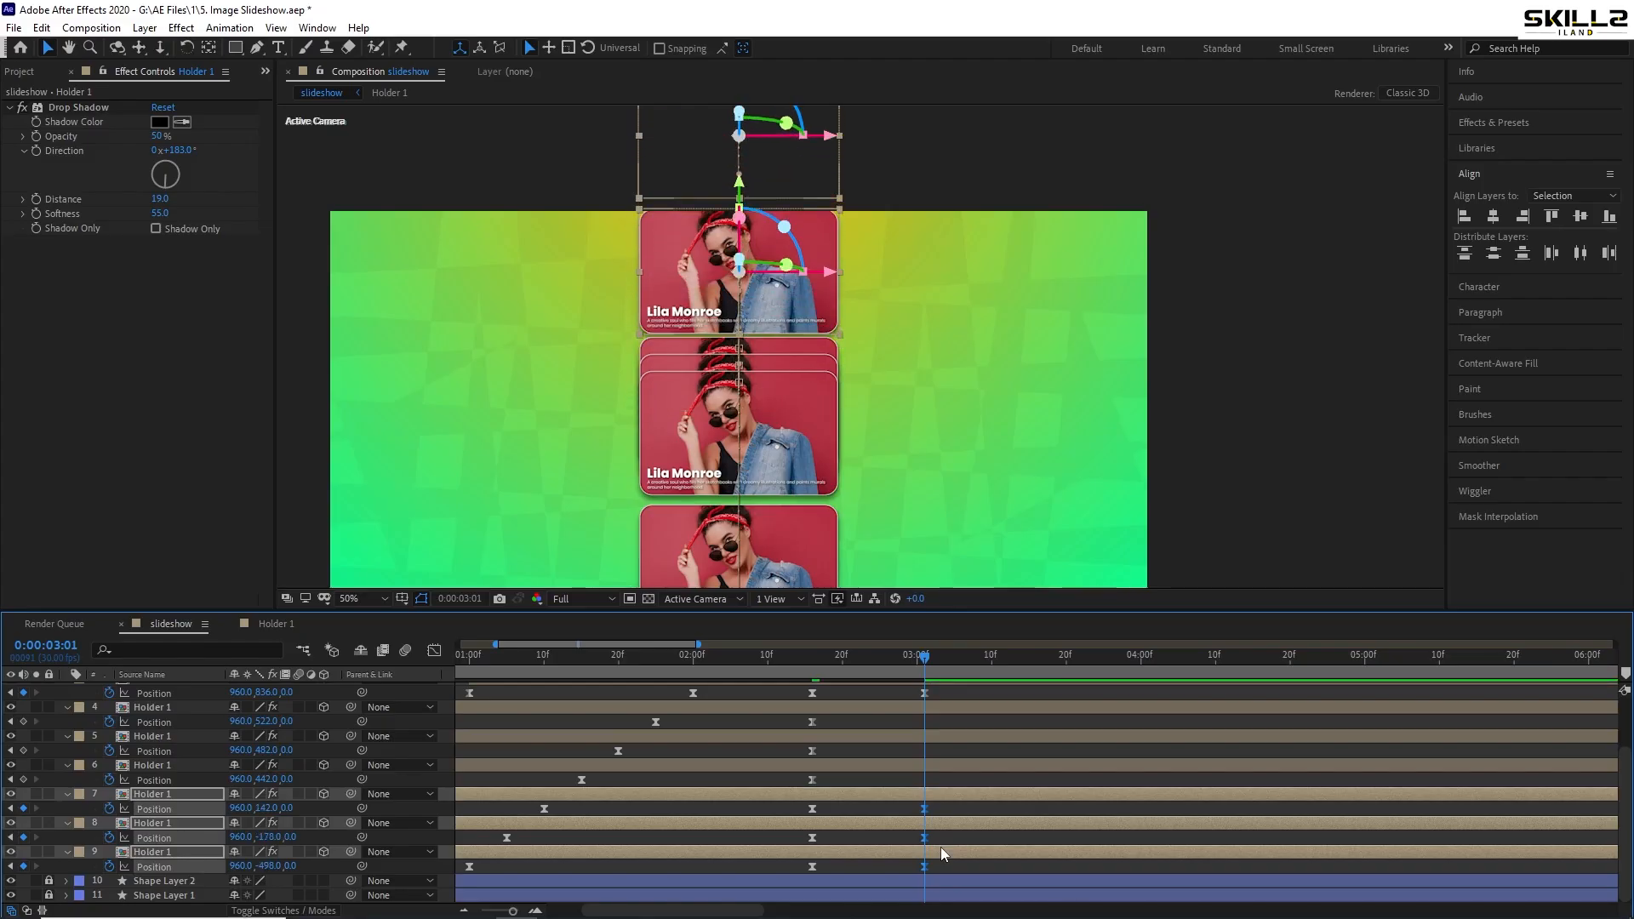
{"action": "key", "text": "Up"}
{"action": "key", "text": "Up"}
{"action": "key", "text": "Up"}
{"action": "key", "text": "Up"}
{"action": "key", "text": "Up"}
{"action": "key", "text": "Up"}
{"action": "key", "text": "Up"}
{"action": "key", "text": "Up"}
{"action": "key", "text": "ctrl+s"}
- Raise card layers 6–9 together, keyframing layer 6's position
{"action": "left_click", "coordinate": [941, 768], "text": "shift"}
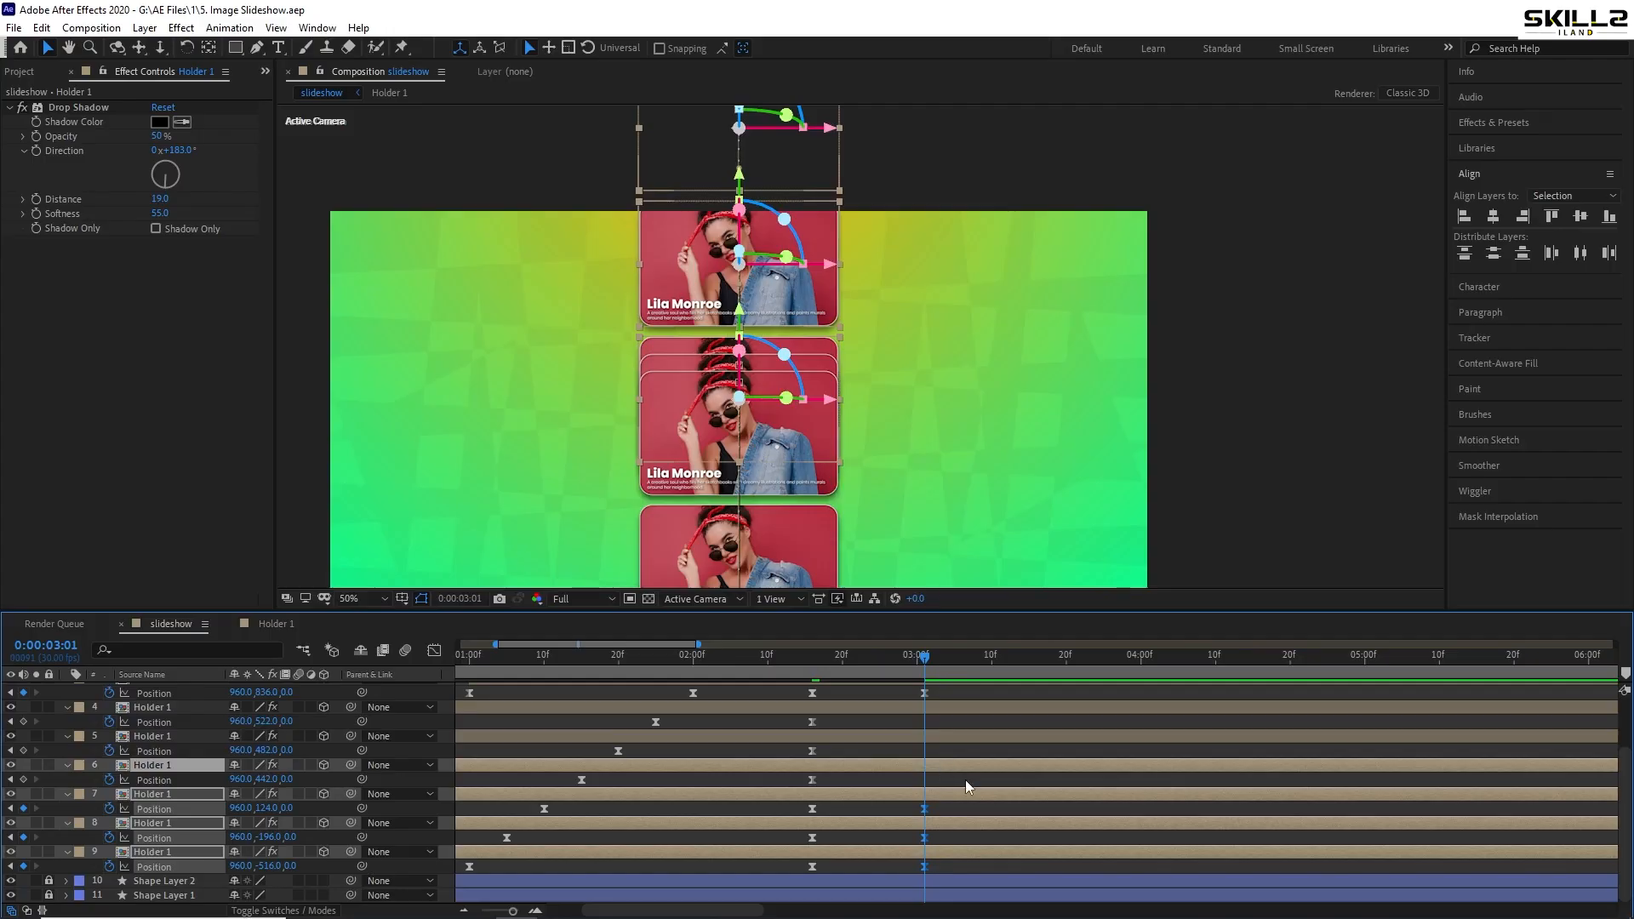
{"action": "left_click", "coordinate": [943, 760]}
{"action": "left_click", "coordinate": [947, 849], "text": "shift"}
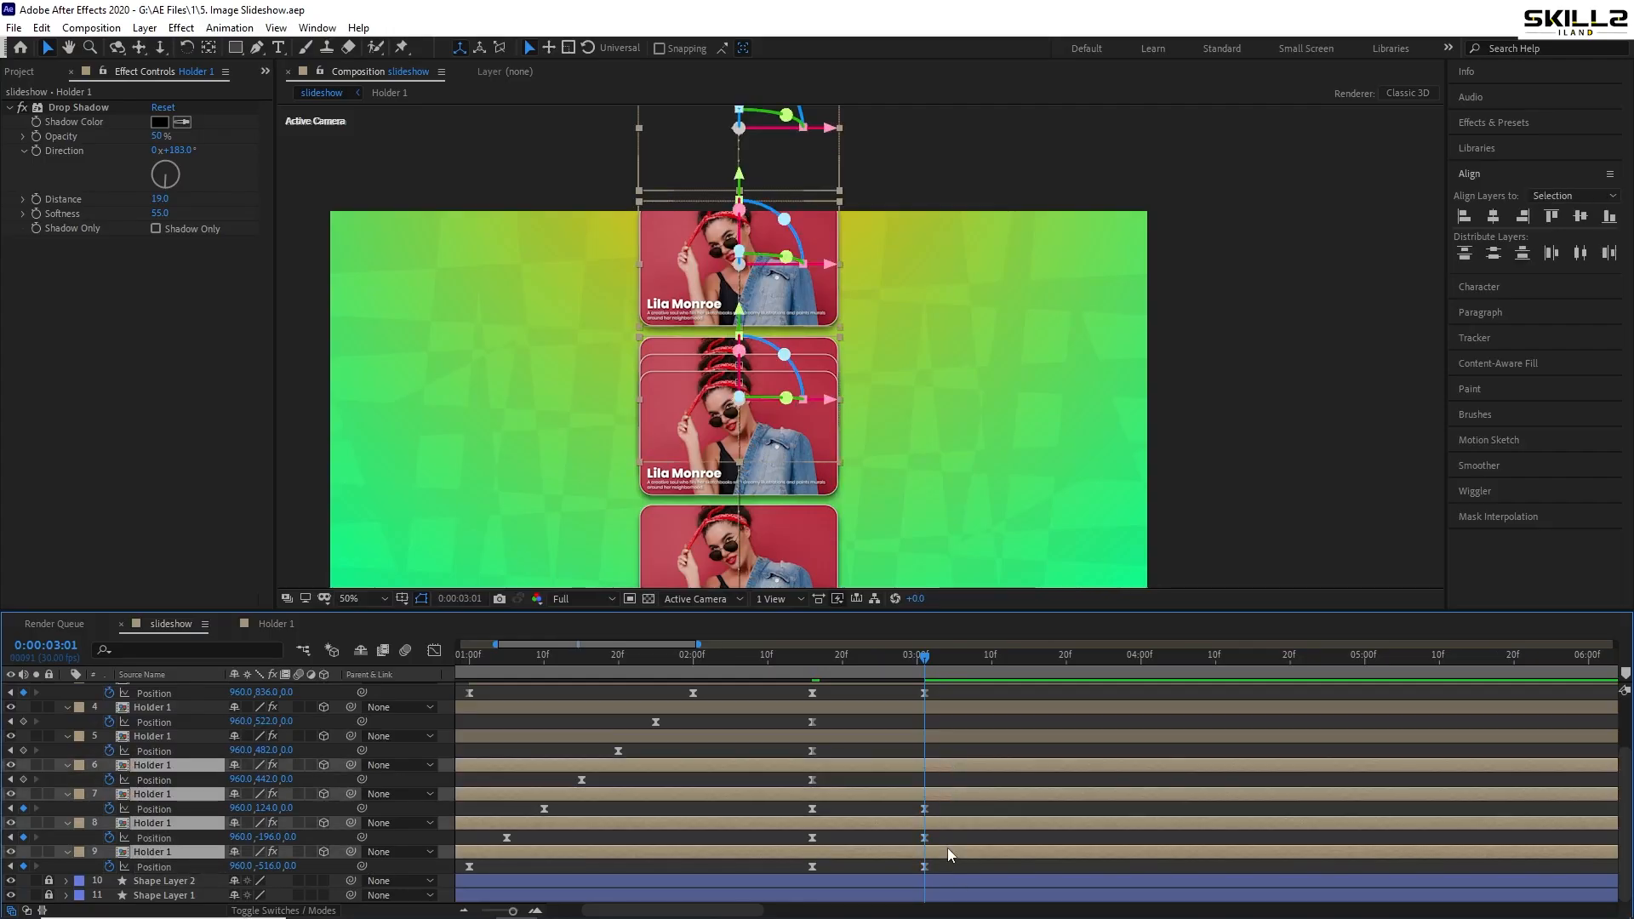
{"action": "key", "text": "shift+Up"}
{"action": "key", "text": "shift+Up"}
{"action": "key", "text": "shift+Up"}
{"action": "key", "text": "shift+Up"}
{"action": "key", "text": "shift+Up"}
{"action": "key", "text": "shift+Up"}
{"action": "key", "text": "shift+Up"}
{"action": "key", "text": "shift+Up"}
{"action": "key", "text": "shift+Up"}
{"action": "key", "text": "shift+Up"}
{"action": "key", "text": "shift+Up"}
{"action": "key", "text": "shift+Up"}
{"action": "key", "text": "shift+Up"}
{"action": "key", "text": "shift+Up"}
{"action": "key", "text": "shift+Up"}
{"action": "key", "text": "shift+Up"}
{"action": "key", "text": "shift+Up"}
{"action": "key", "text": "shift+Up"}
{"action": "key", "text": "shift+Up"}
{"action": "key", "text": "shift+Up"}
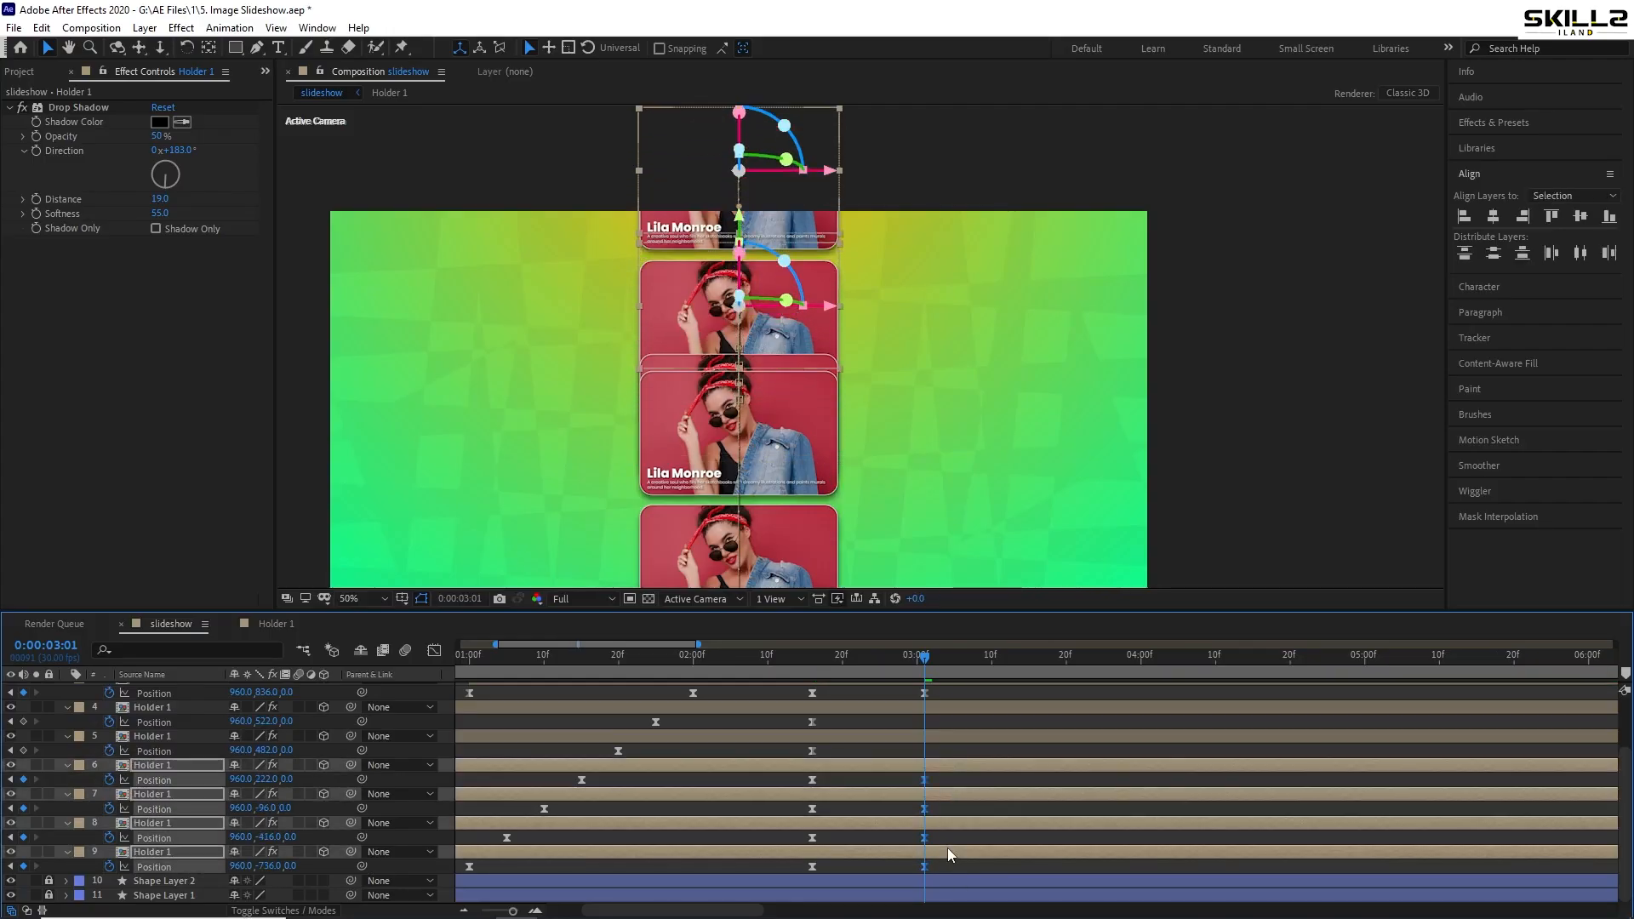
{"action": "key", "text": "shift+Up"}
{"action": "key", "text": "shift+Up"}
{"action": "key", "text": "shift+Up"}
{"action": "key", "text": "shift+Up"}
{"action": "key", "text": "shift+Up"}
{"action": "key", "text": "shift+Up"}
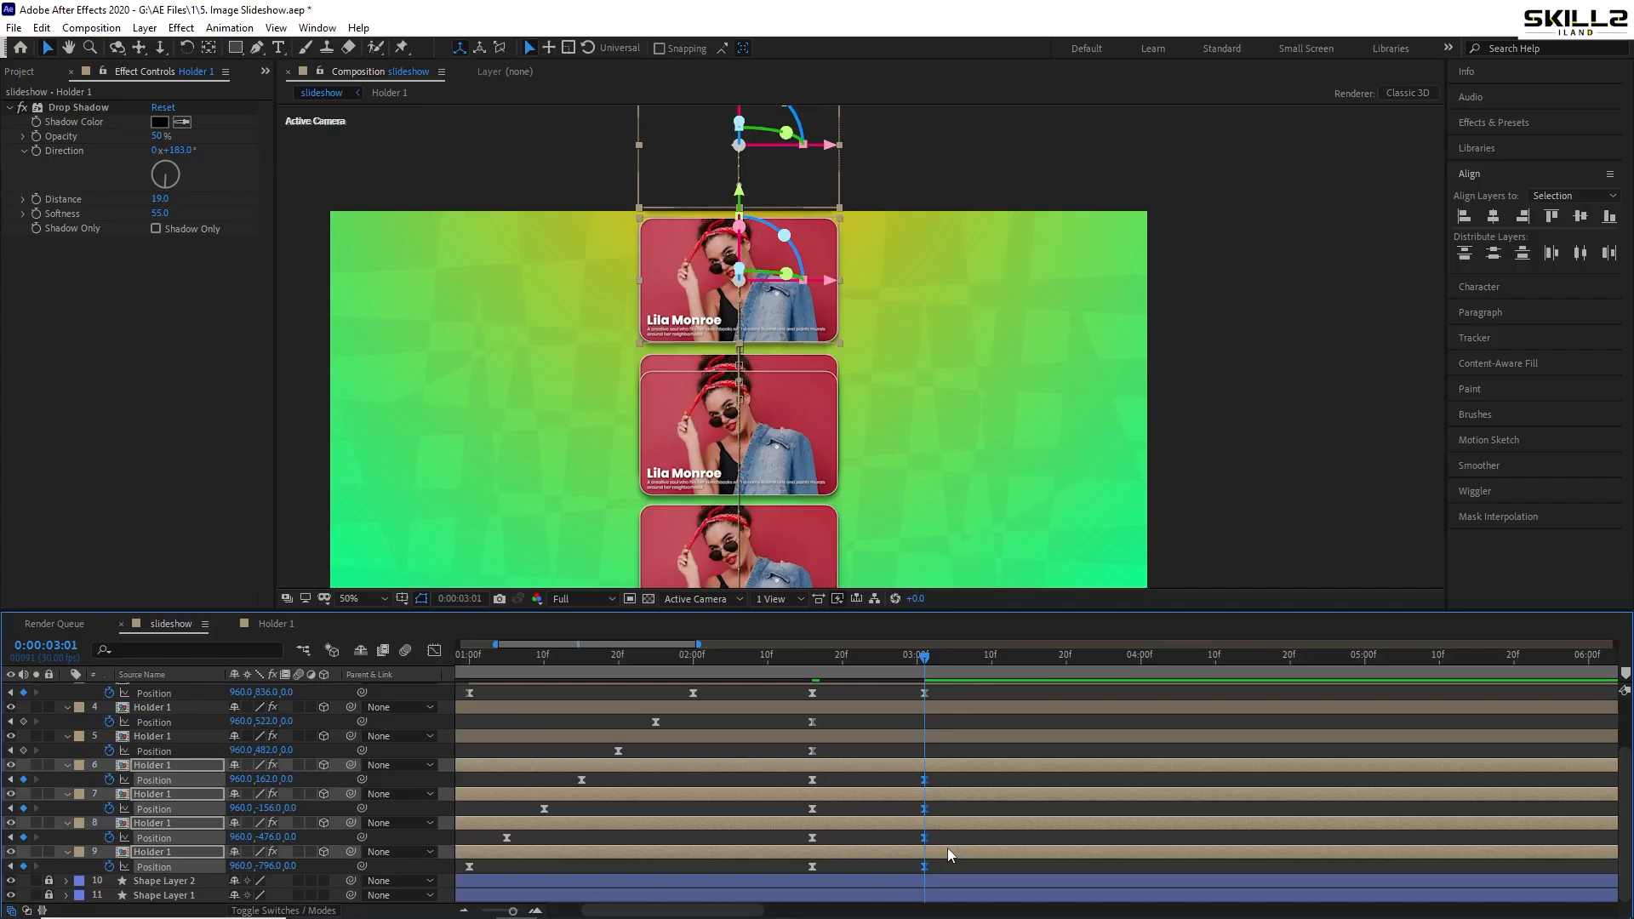
{"action": "scroll", "coordinate": [964, 817], "scroll_direction": "up", "scroll_amount": 2}
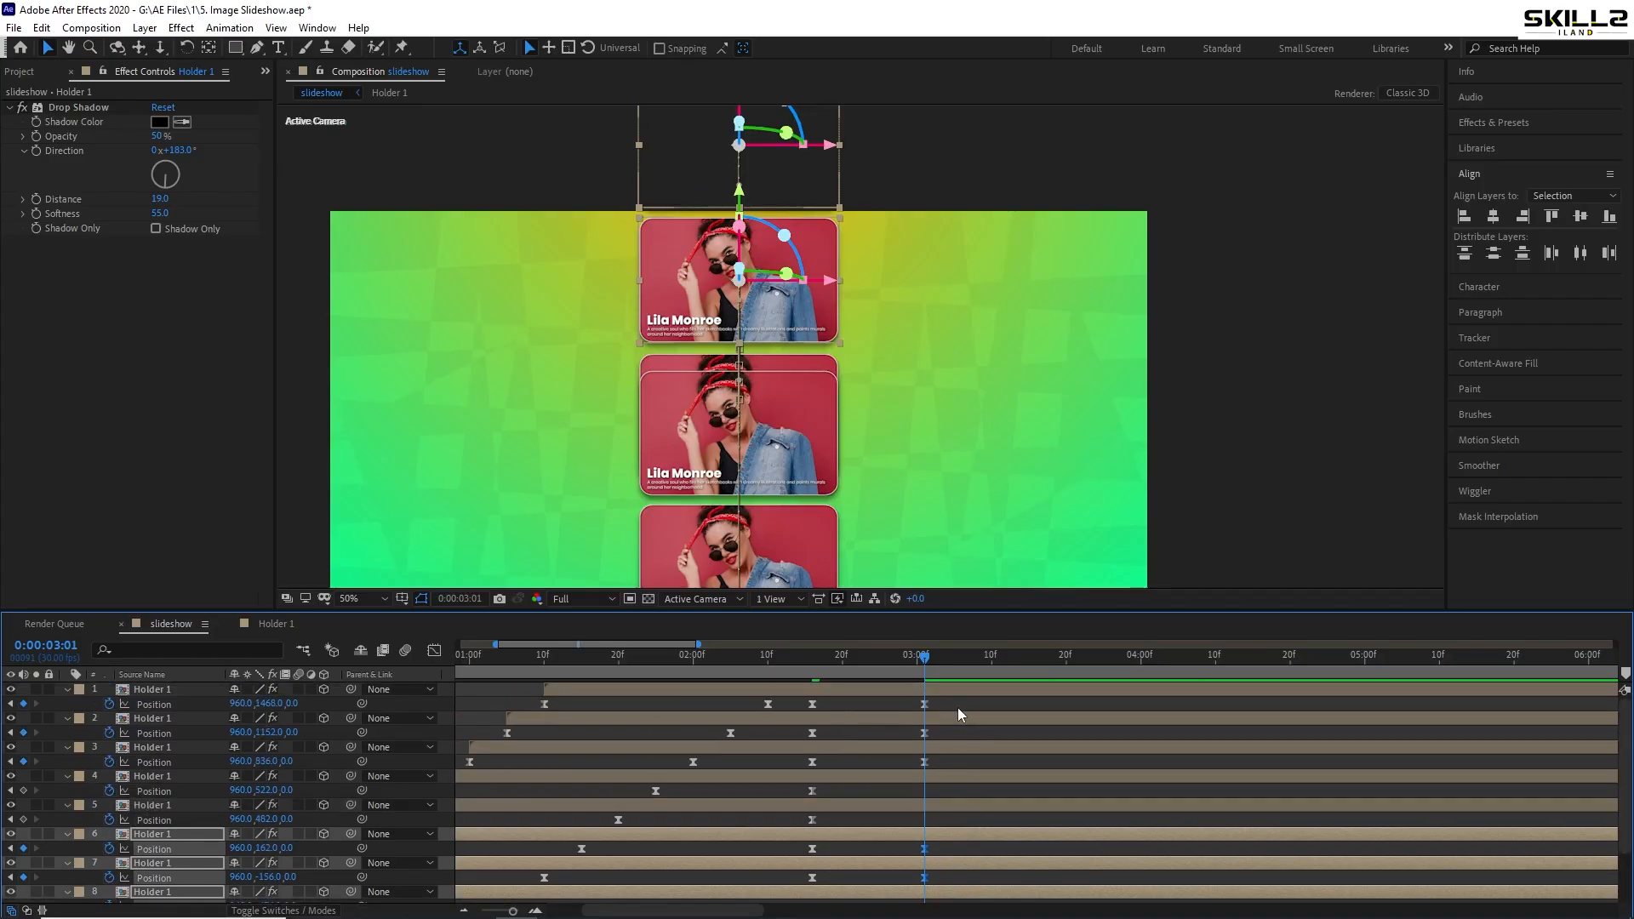
{"action": "scroll", "coordinate": [947, 809], "scroll_direction": "down", "scroll_amount": 2}
{"action": "scroll", "coordinate": [948, 807], "scroll_direction": "up", "scroll_amount": 2}
- Lower card layers 1–4 so they key at y 1744, 1428, 1112 and 798, then save
{"action": "left_click", "coordinate": [948, 691]}
{"action": "left_click", "coordinate": [947, 780], "text": "shift"}
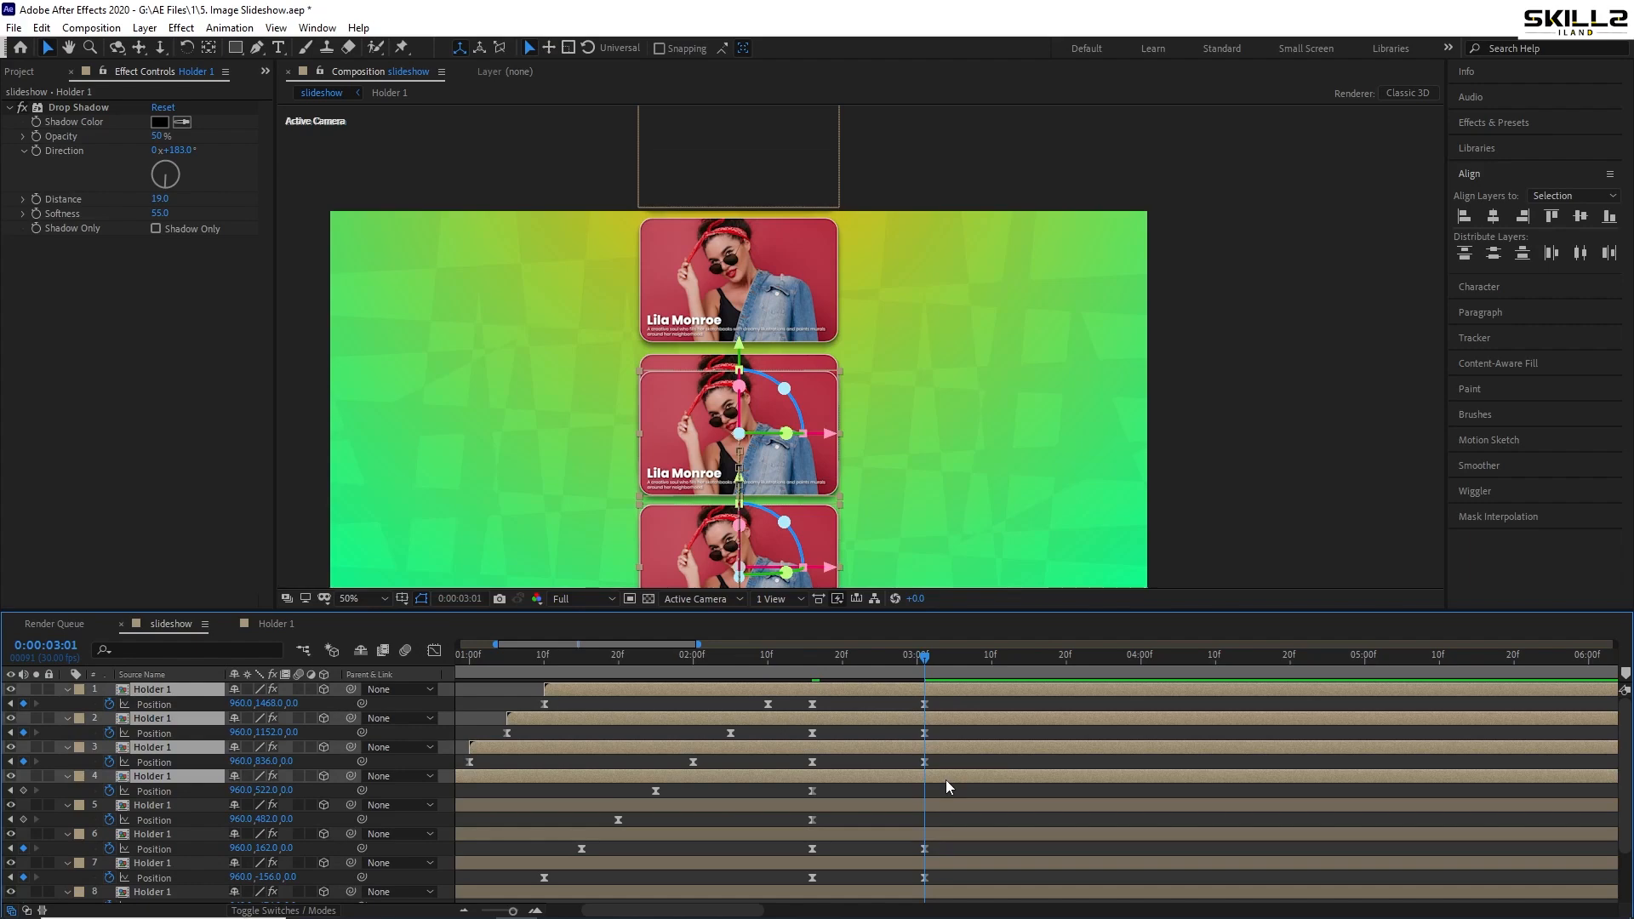
{"action": "key", "text": "shift+Down"}
{"action": "key", "text": "shift+Down"}
{"action": "key", "text": "shift+Down"}
{"action": "key", "text": "shift+Down"}
{"action": "key", "text": "shift+Down"}
{"action": "key", "text": "shift+Down"}
{"action": "key", "text": "shift+Down"}
{"action": "key", "text": "shift+Down"}
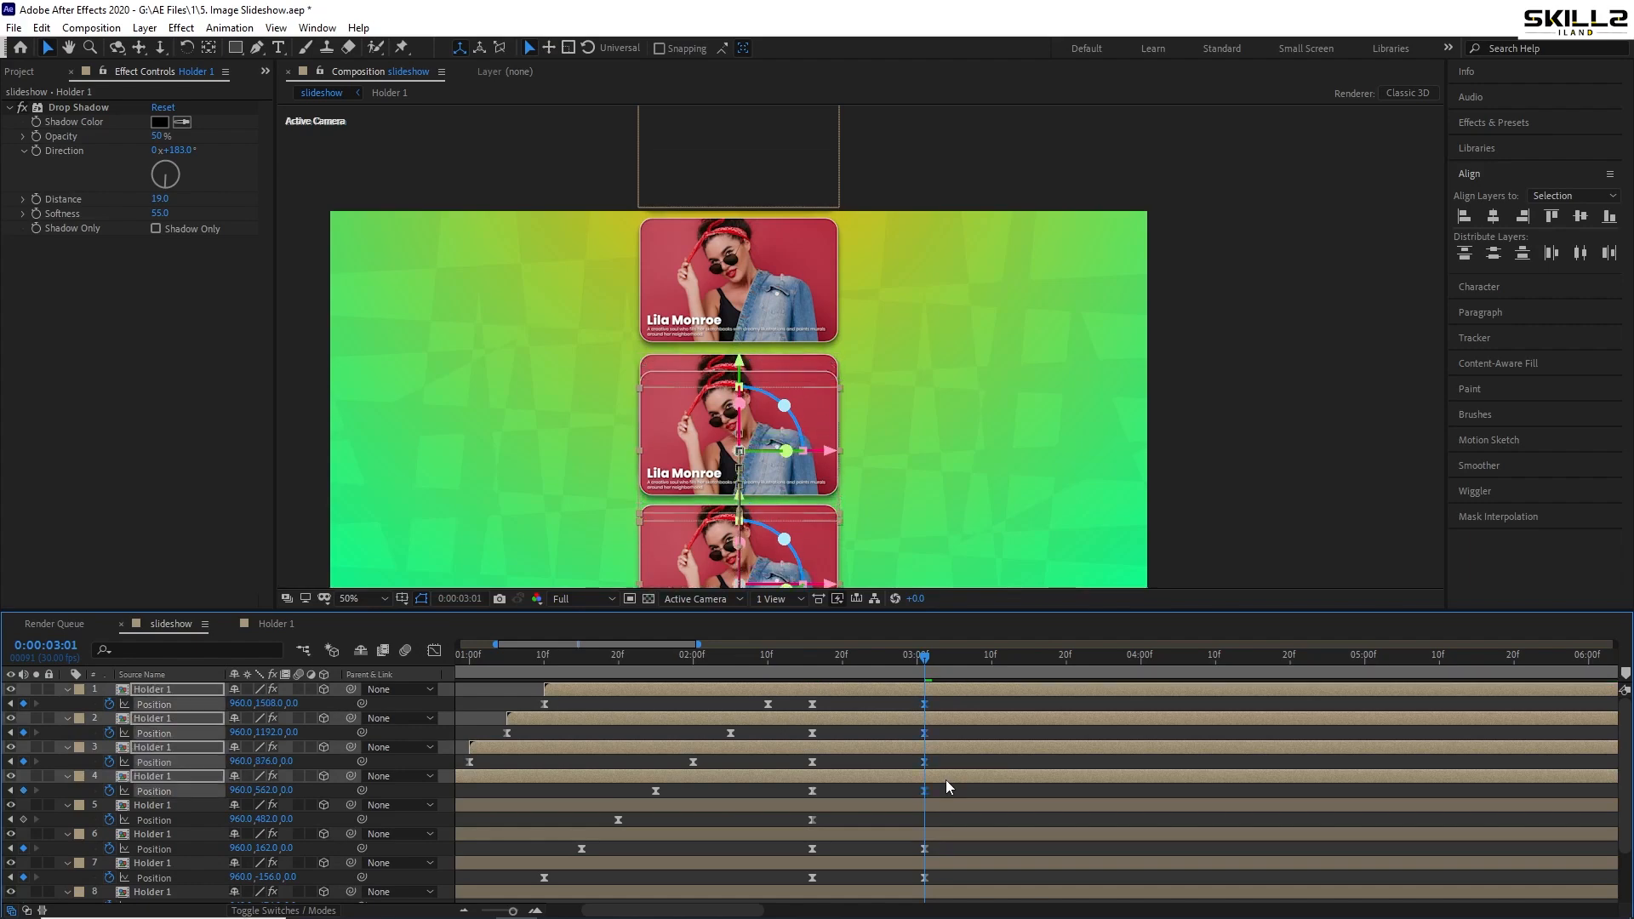
{"action": "key", "text": "shift+Down"}
{"action": "key", "text": "shift+Down"}
{"action": "key", "text": "shift+Down"}
{"action": "key", "text": "shift+Down"}
{"action": "key", "text": "shift+Down"}
{"action": "key", "text": "shift+Down"}
{"action": "key", "text": "shift+Down"}
{"action": "key", "text": "shift+Down"}
{"action": "key", "text": "shift+Down"}
{"action": "key", "text": "shift+Down"}
{"action": "key", "text": "shift+Down"}
{"action": "key", "text": "shift+Down"}
{"action": "key", "text": "shift+Down"}
{"action": "key", "text": "shift+Down"}
{"action": "key", "text": "shift+Down"}
{"action": "key", "text": "shift+Down"}
{"action": "key", "text": "shift+Down"}
{"action": "key", "text": "shift+Down"}
{"action": "key", "text": "shift+Down"}
{"action": "key", "text": "shift+Down"}
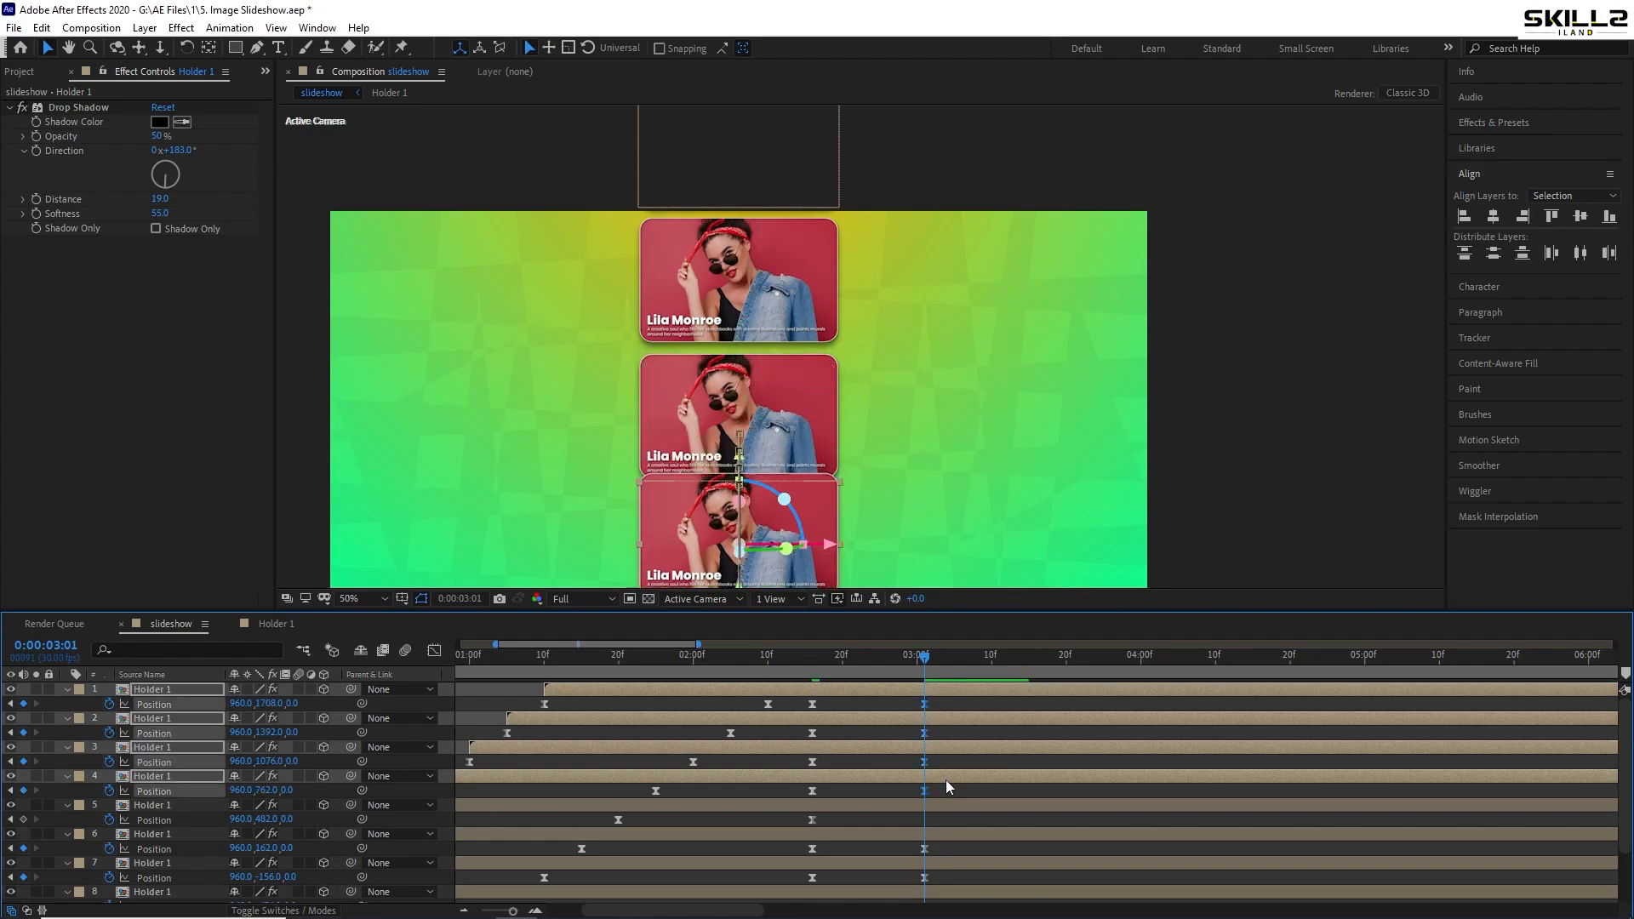
{"action": "key", "text": "shift+Up"}
{"action": "key", "text": "shift+Up"}
{"action": "key", "text": "Up"}
{"action": "key", "text": "Up"}
{"action": "key", "text": "Up"}
{"action": "key", "text": "Up"}
{"action": "key", "text": "comma"}
{"action": "key", "text": "ctrl+s"}
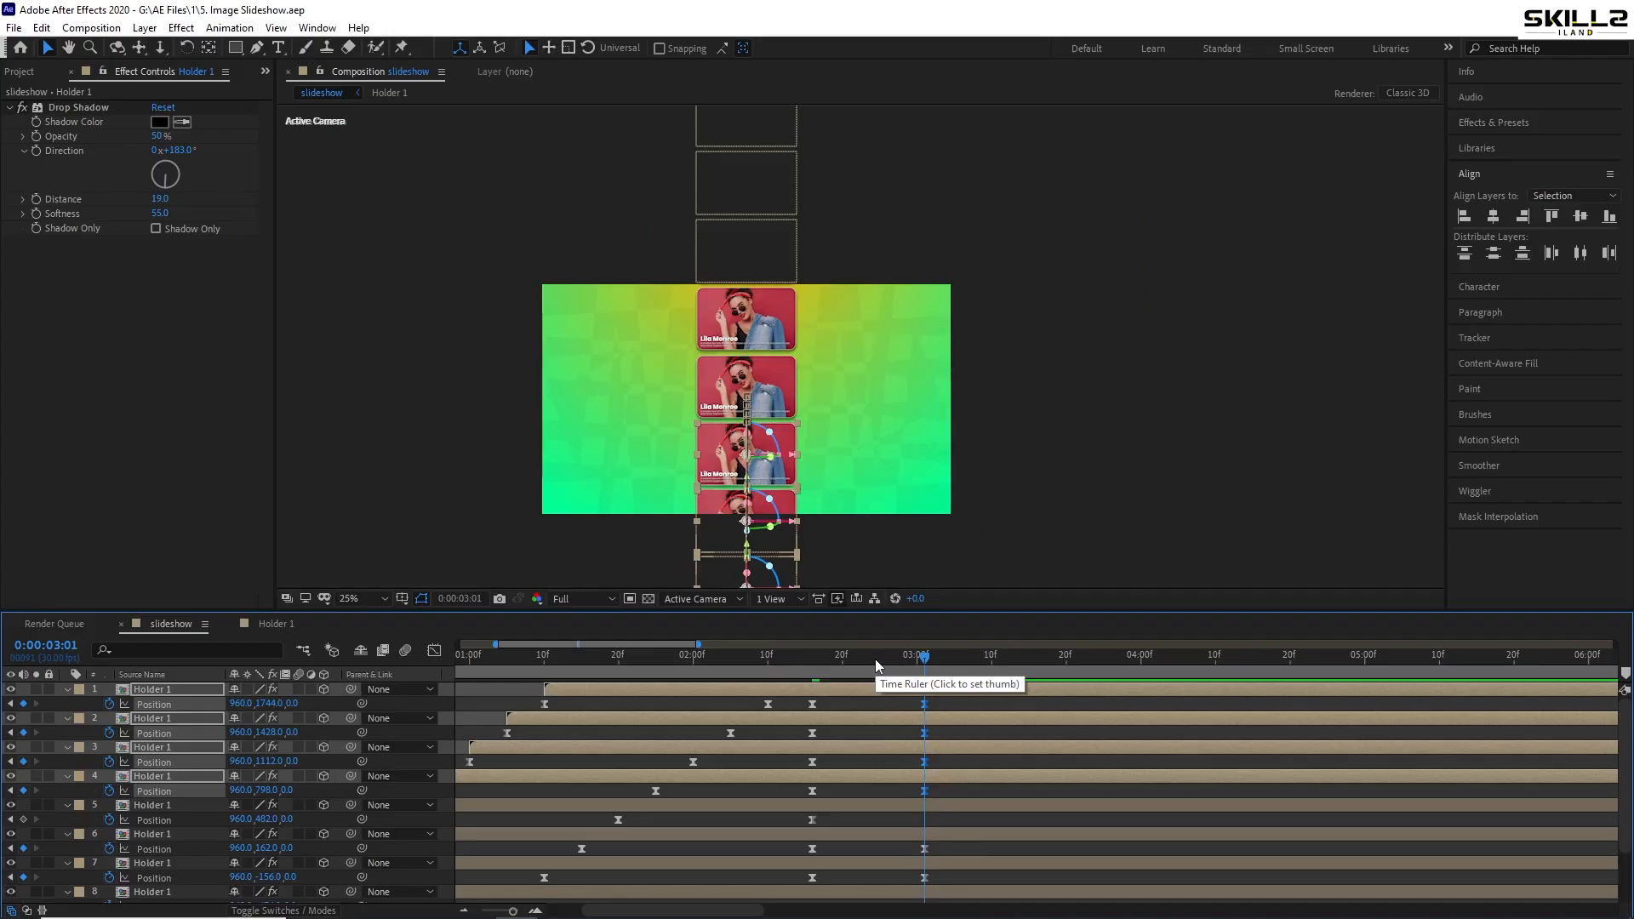
- Preview the motion from 2:16 and add layer 5's Position keyframe at 3:01
{"action": "left_click_drag", "start_coordinate": [875, 659], "coordinate": [812, 681]}
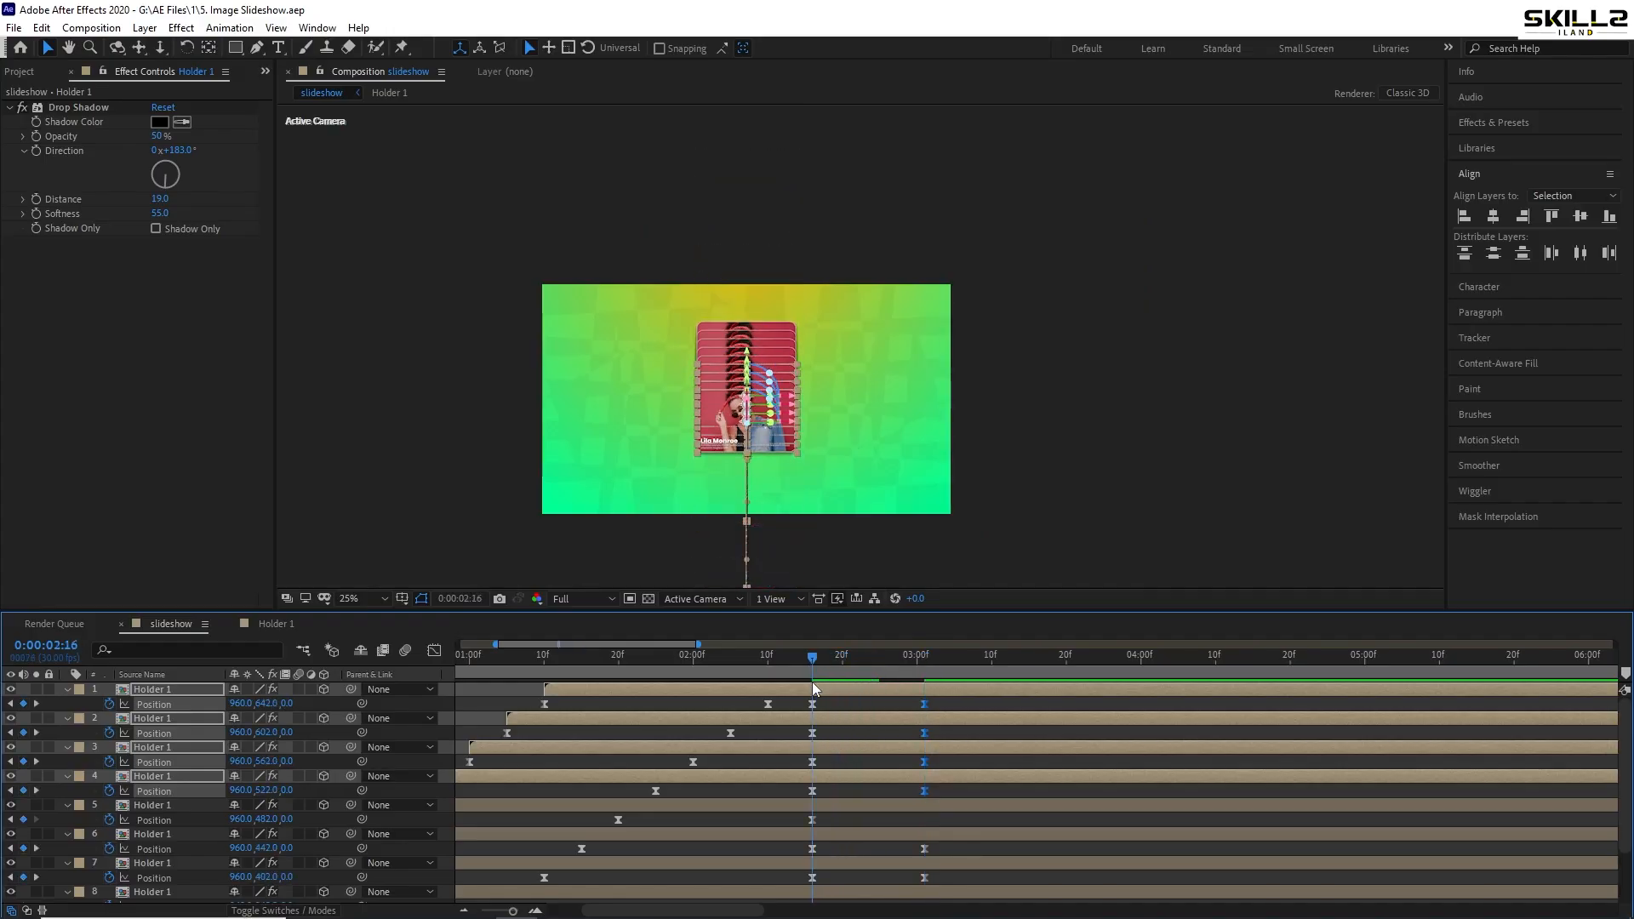
{"action": "key", "text": "space"}
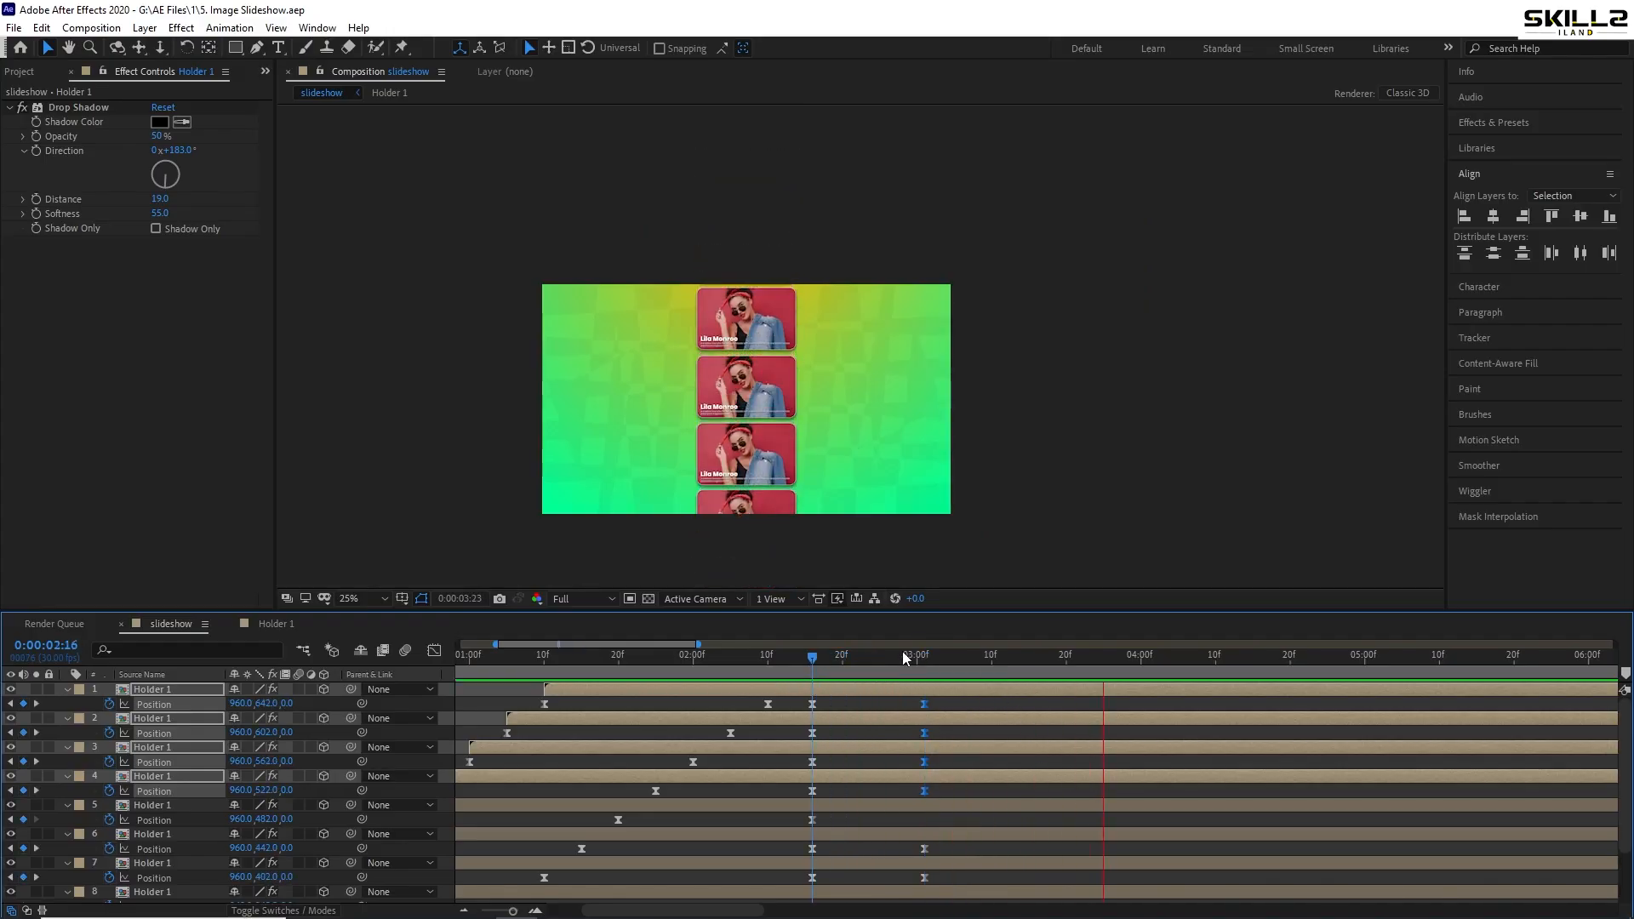
{"action": "left_click_drag", "start_coordinate": [902, 651], "coordinate": [924, 668]}
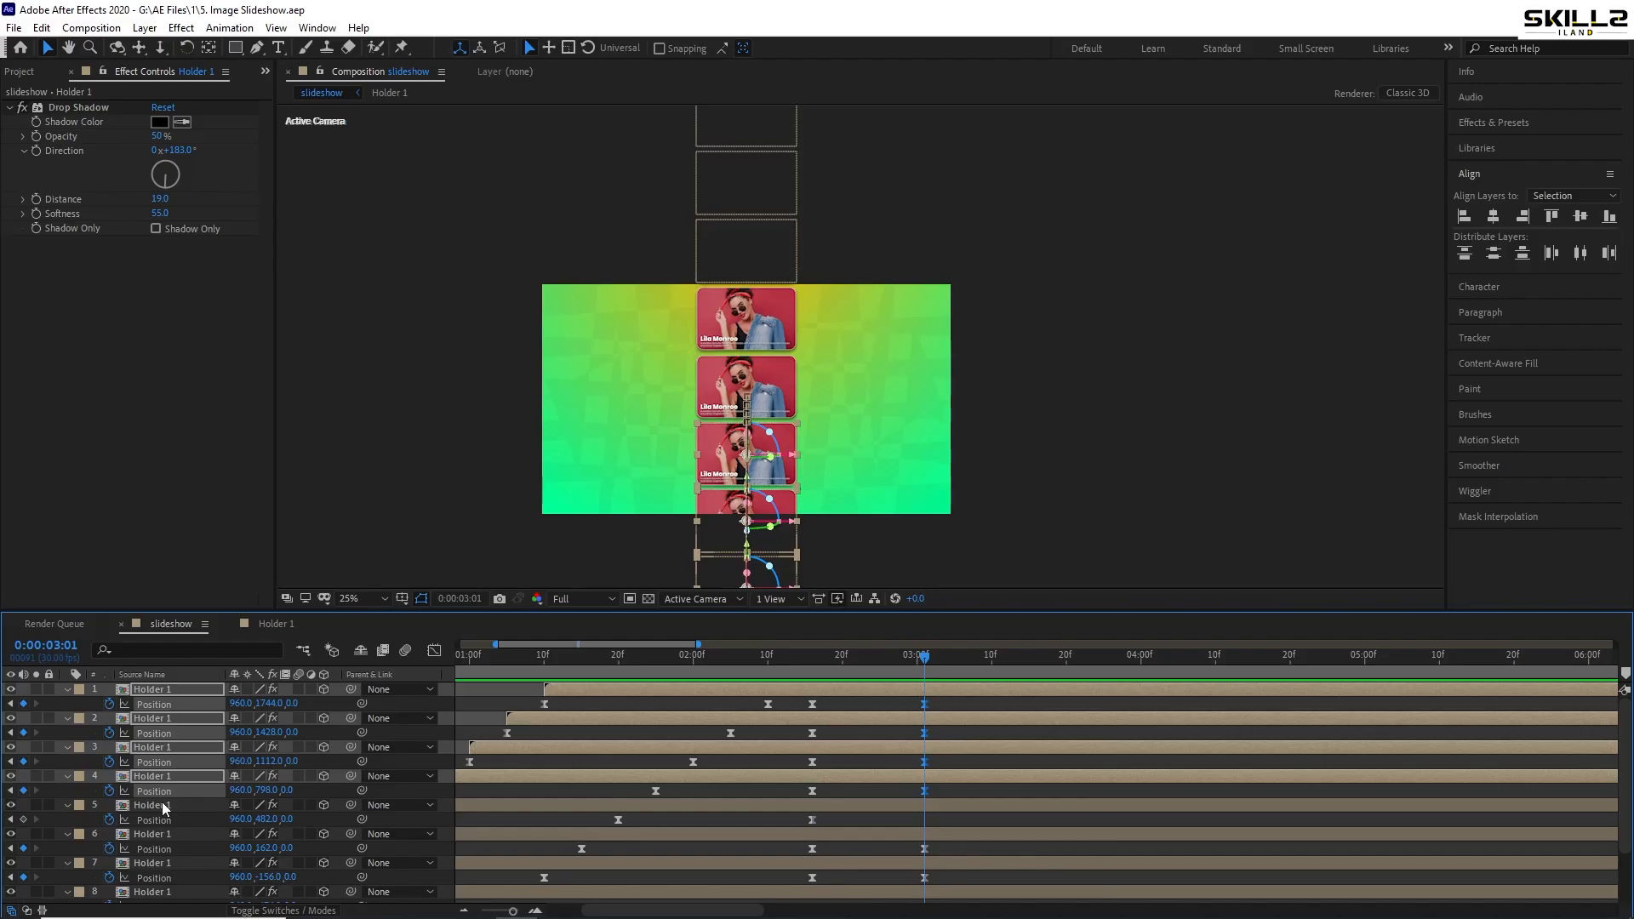
{"action": "left_click", "coordinate": [23, 819]}
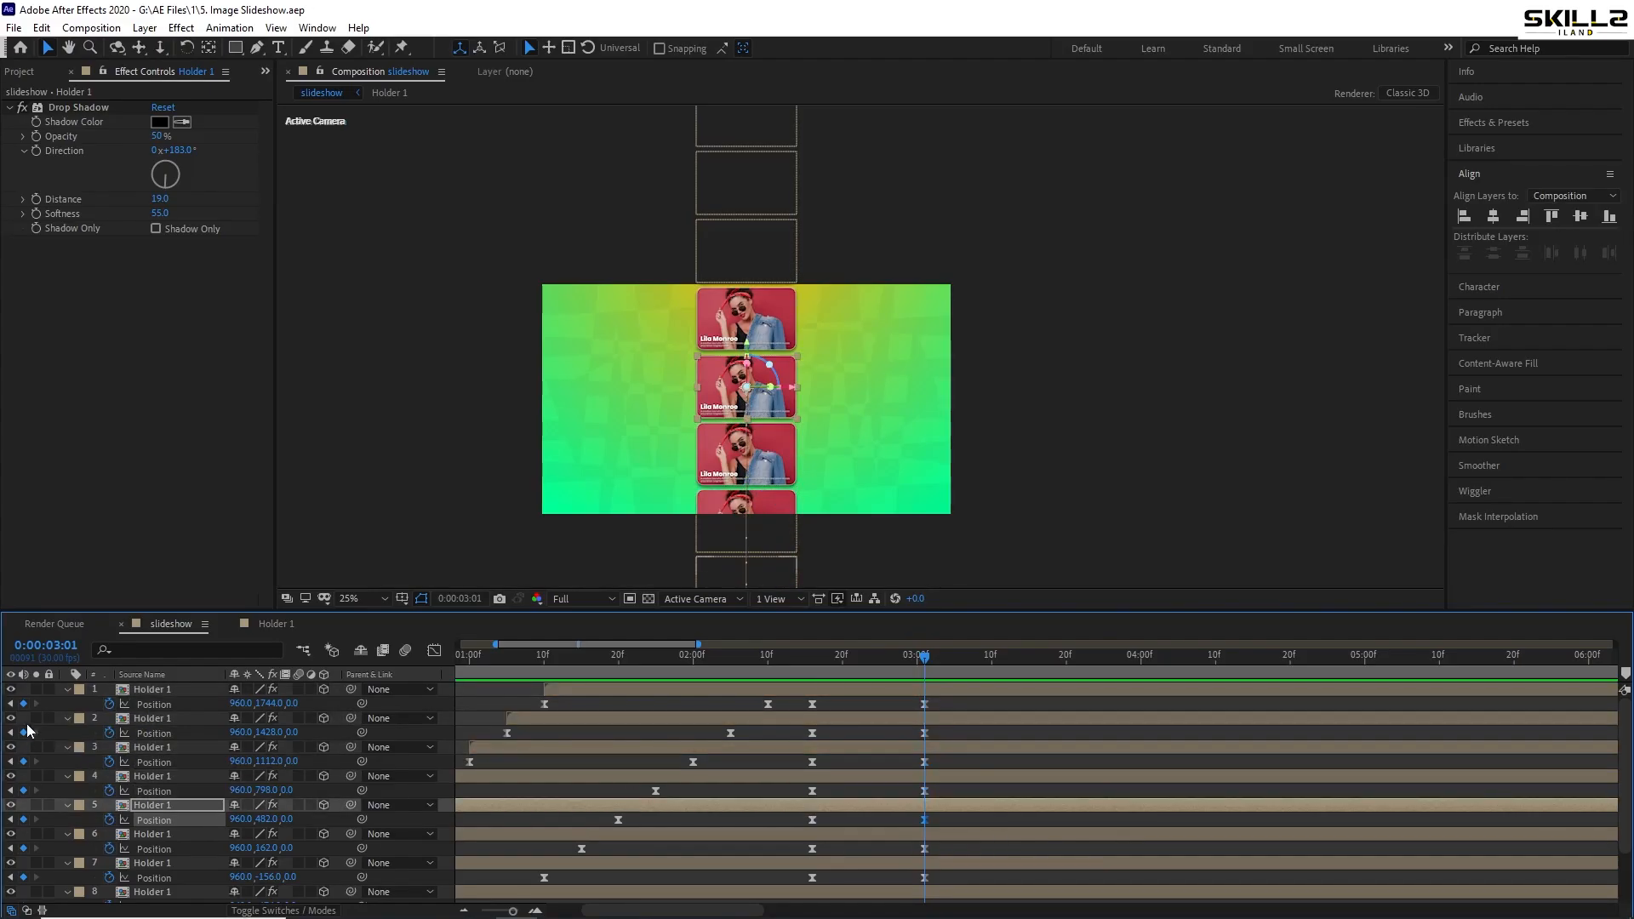
- Add a Null Object layer and move Null 1 to the top of the stack
{"action": "right_click", "coordinate": [76, 711]}
{"action": "mouse_move", "coordinate": [104, 719]}
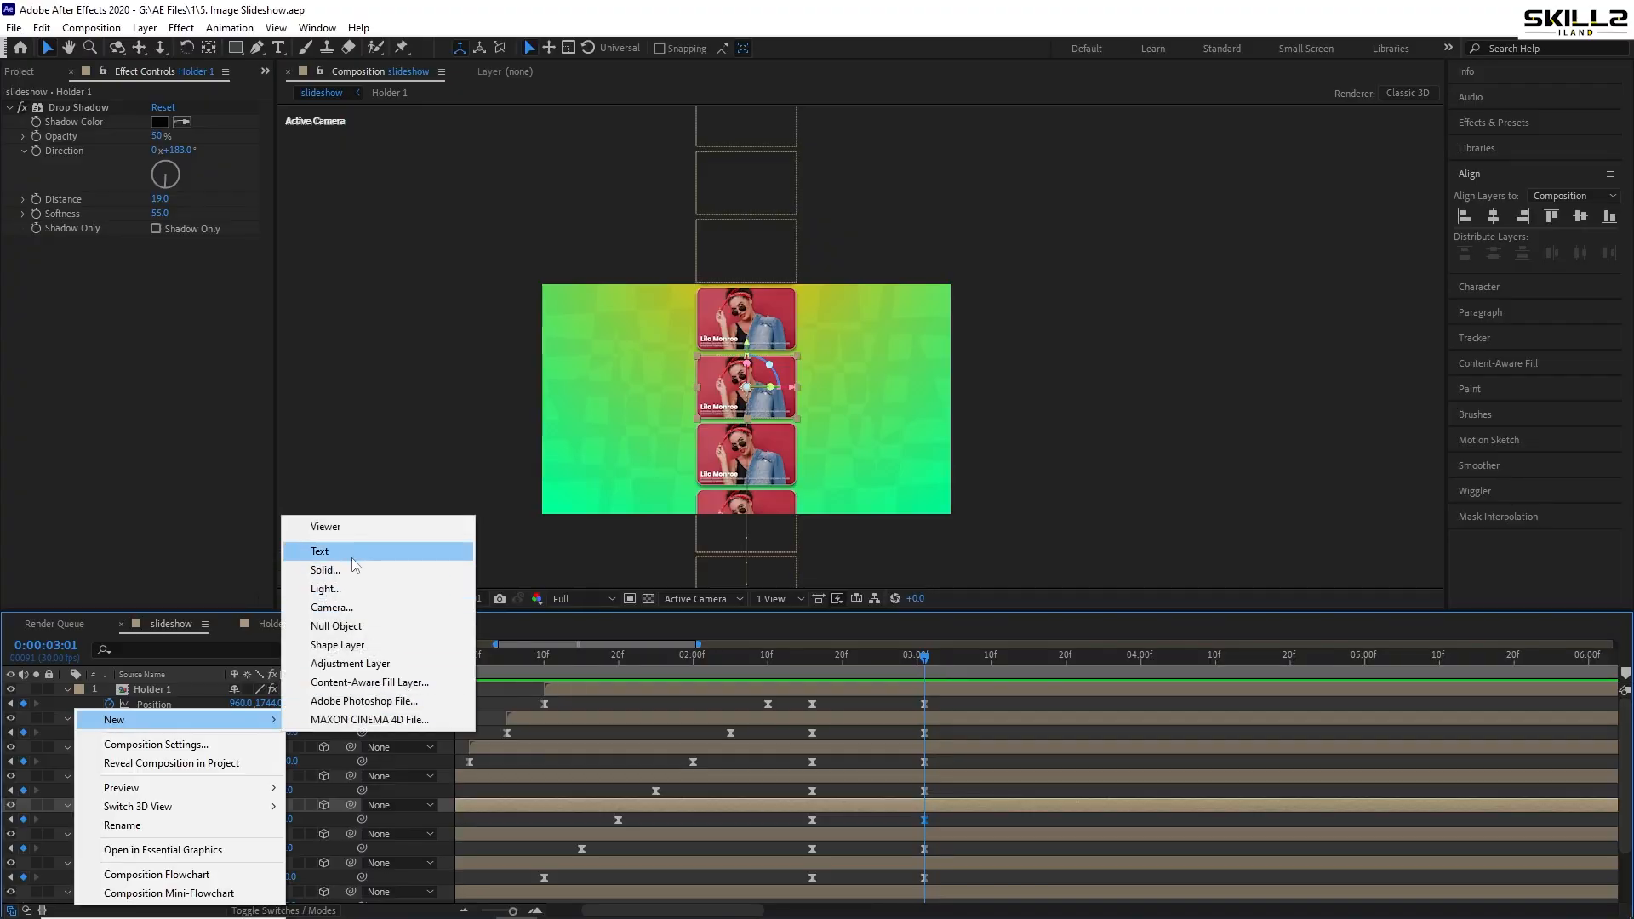
{"action": "left_click", "coordinate": [350, 634]}
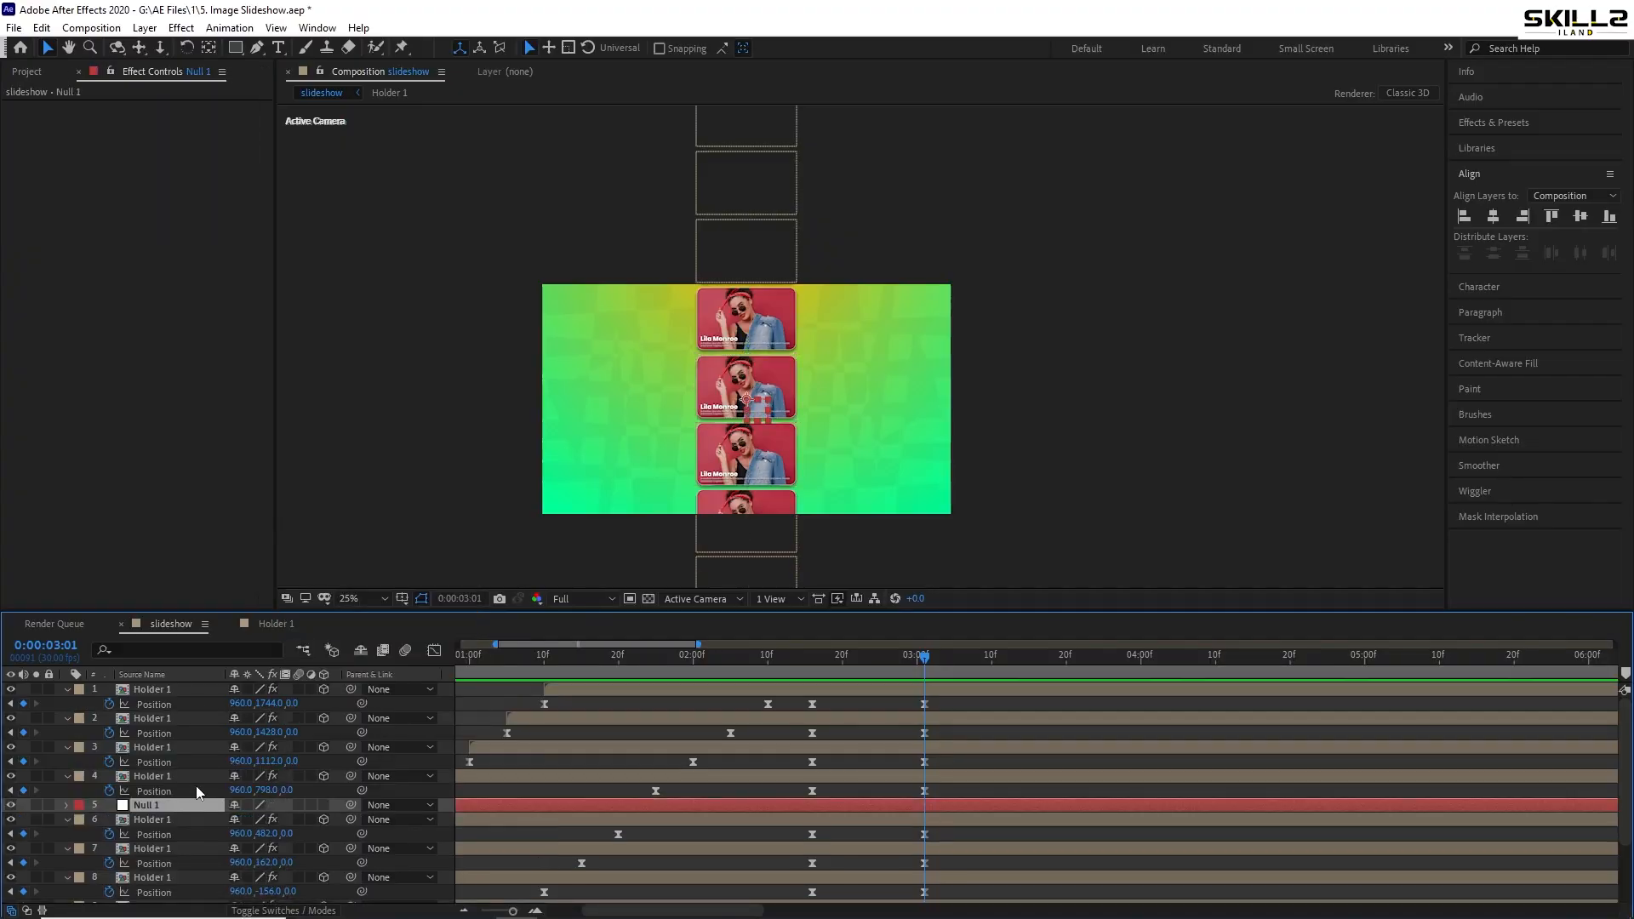
{"action": "left_click_drag", "start_coordinate": [152, 809], "coordinate": [150, 691]}
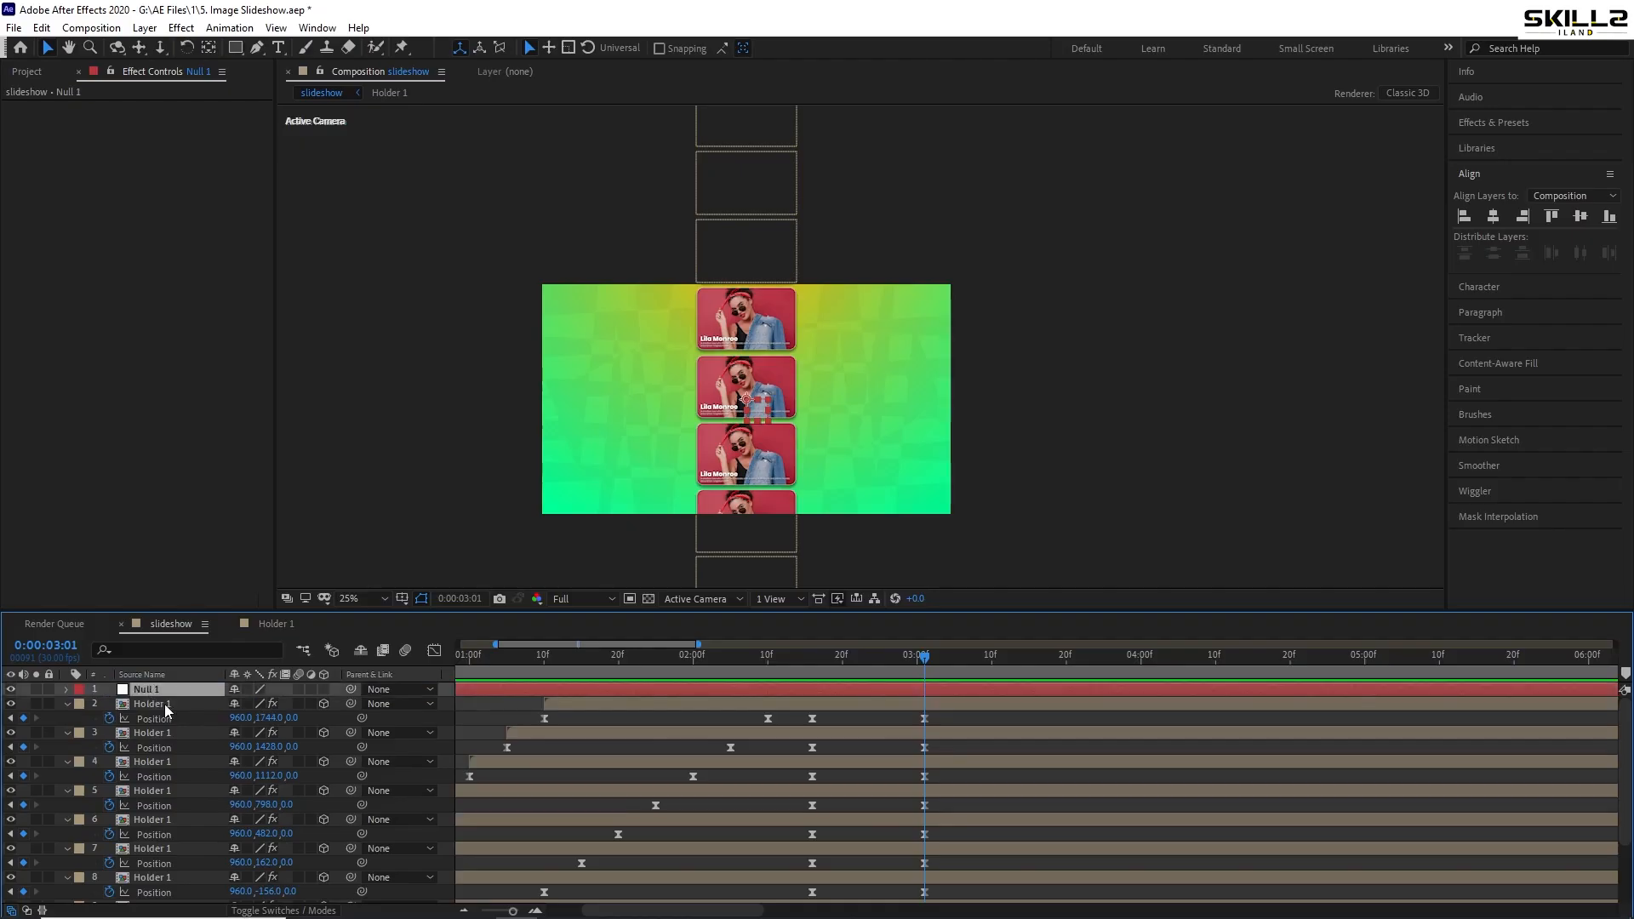
- Select all Holder 1 card layers and parent them to Null 1
{"action": "left_click", "coordinate": [162, 704]}
{"action": "scroll", "coordinate": [166, 793], "scroll_direction": "down", "scroll_amount": 3}
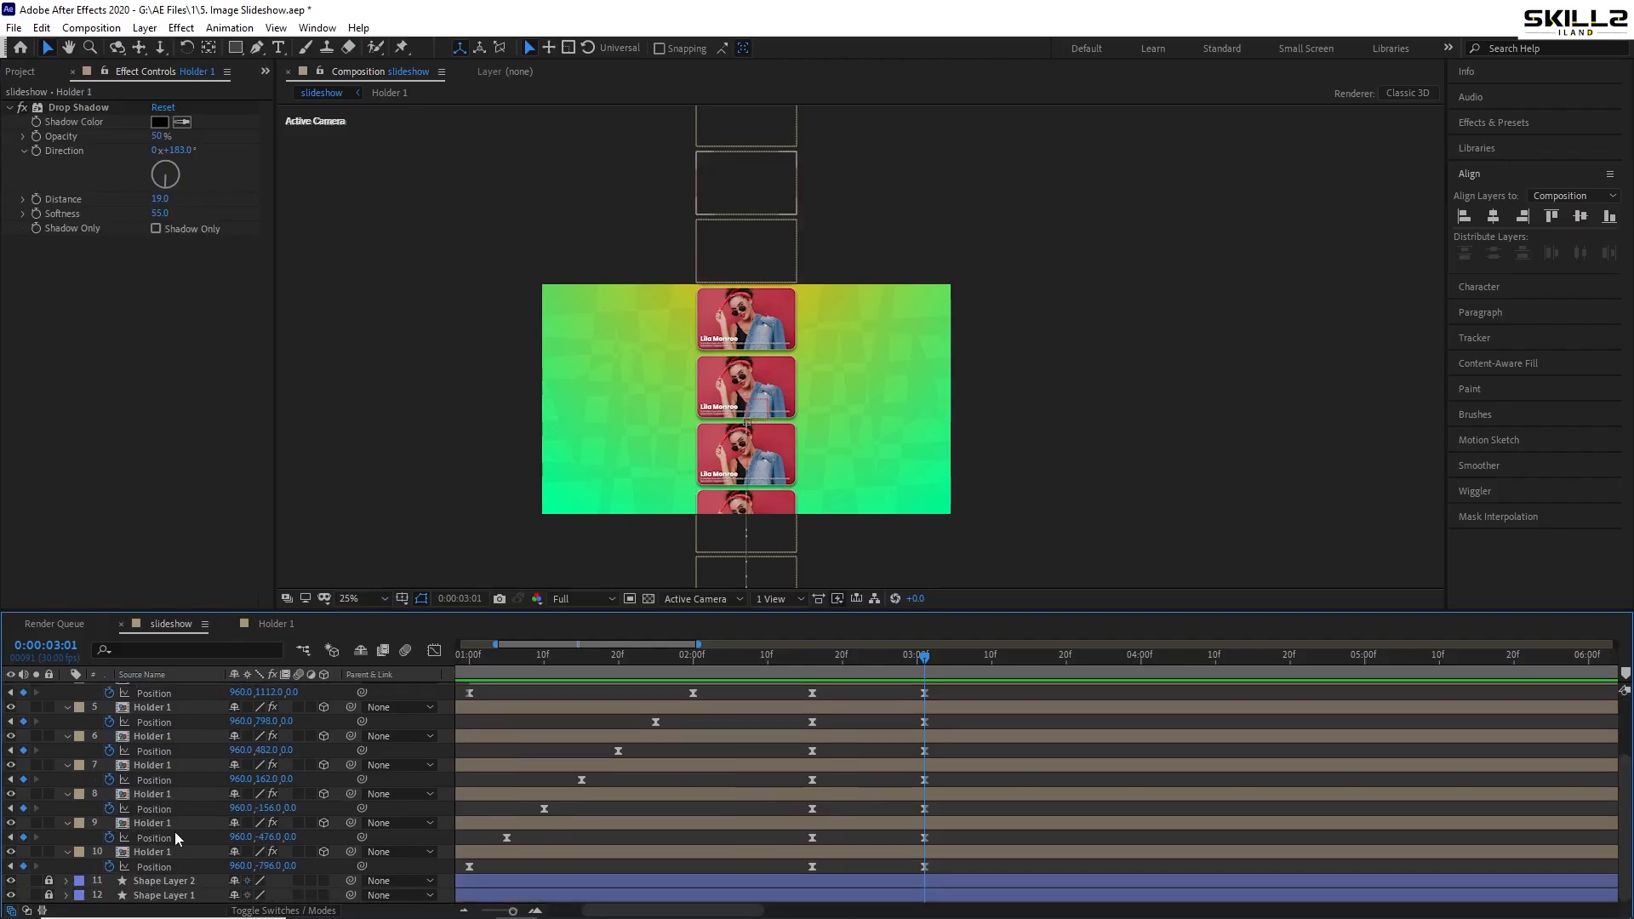
{"action": "left_click", "coordinate": [160, 848], "text": "shift"}
{"action": "scroll", "coordinate": [171, 744], "scroll_direction": "up", "scroll_amount": 3}
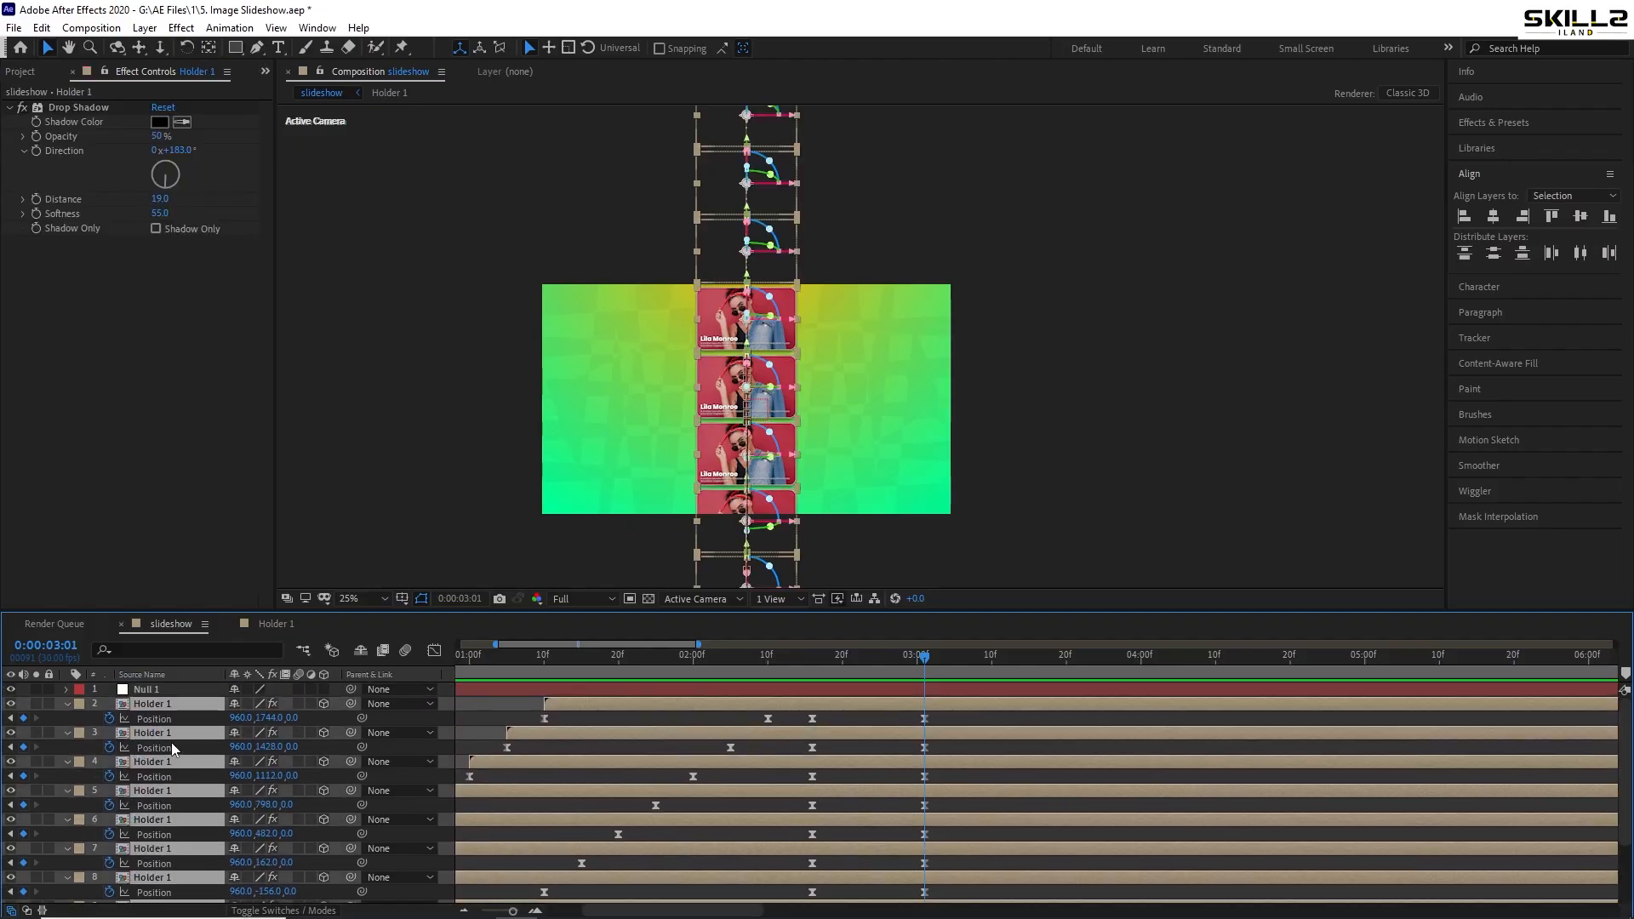
{"action": "left_click_drag", "start_coordinate": [349, 703], "coordinate": [155, 693]}
- Make Null 1 3D and key its Scale from 100% at 2:16 to 191% at 3:01
{"action": "left_click", "coordinate": [324, 689]}
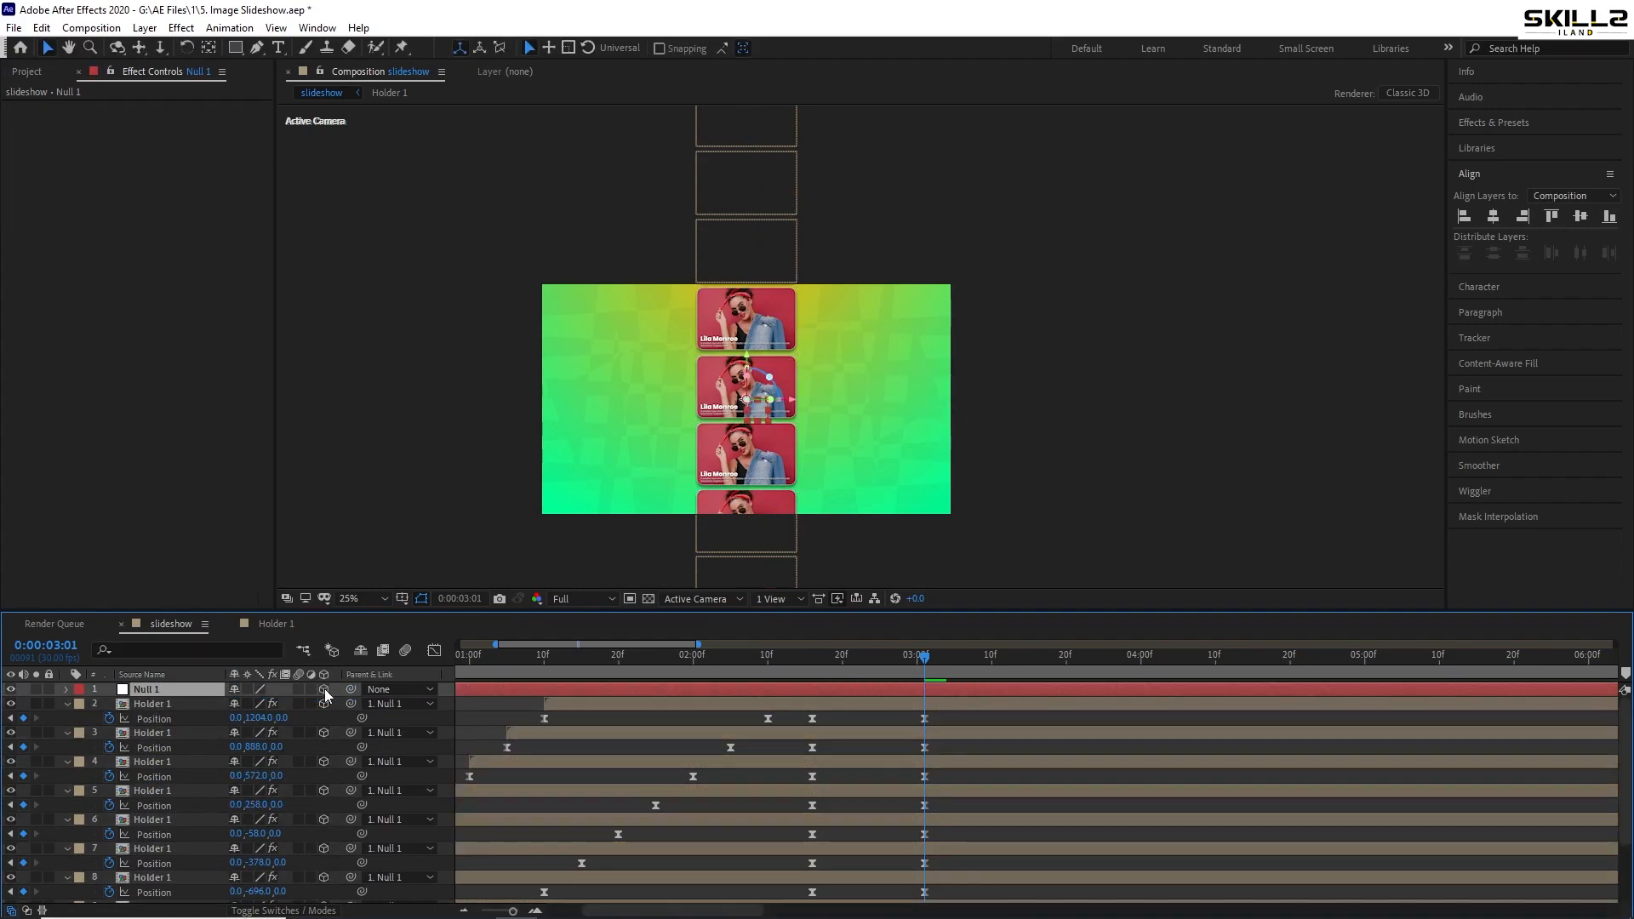
{"action": "key", "text": "s"}
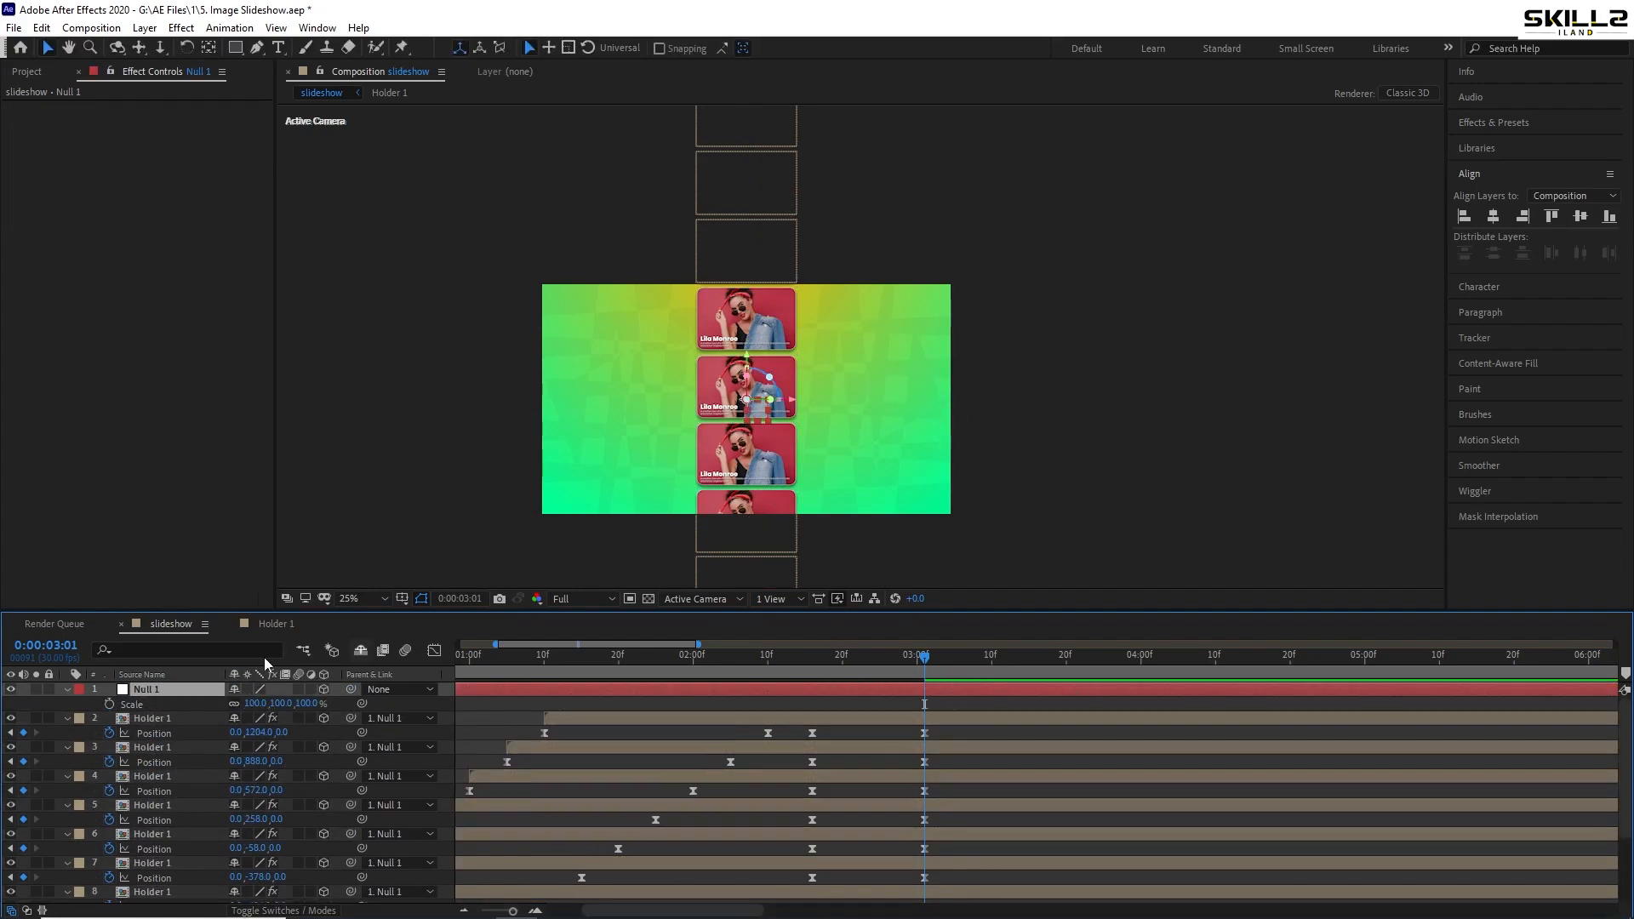
{"action": "left_click", "coordinate": [813, 664]}
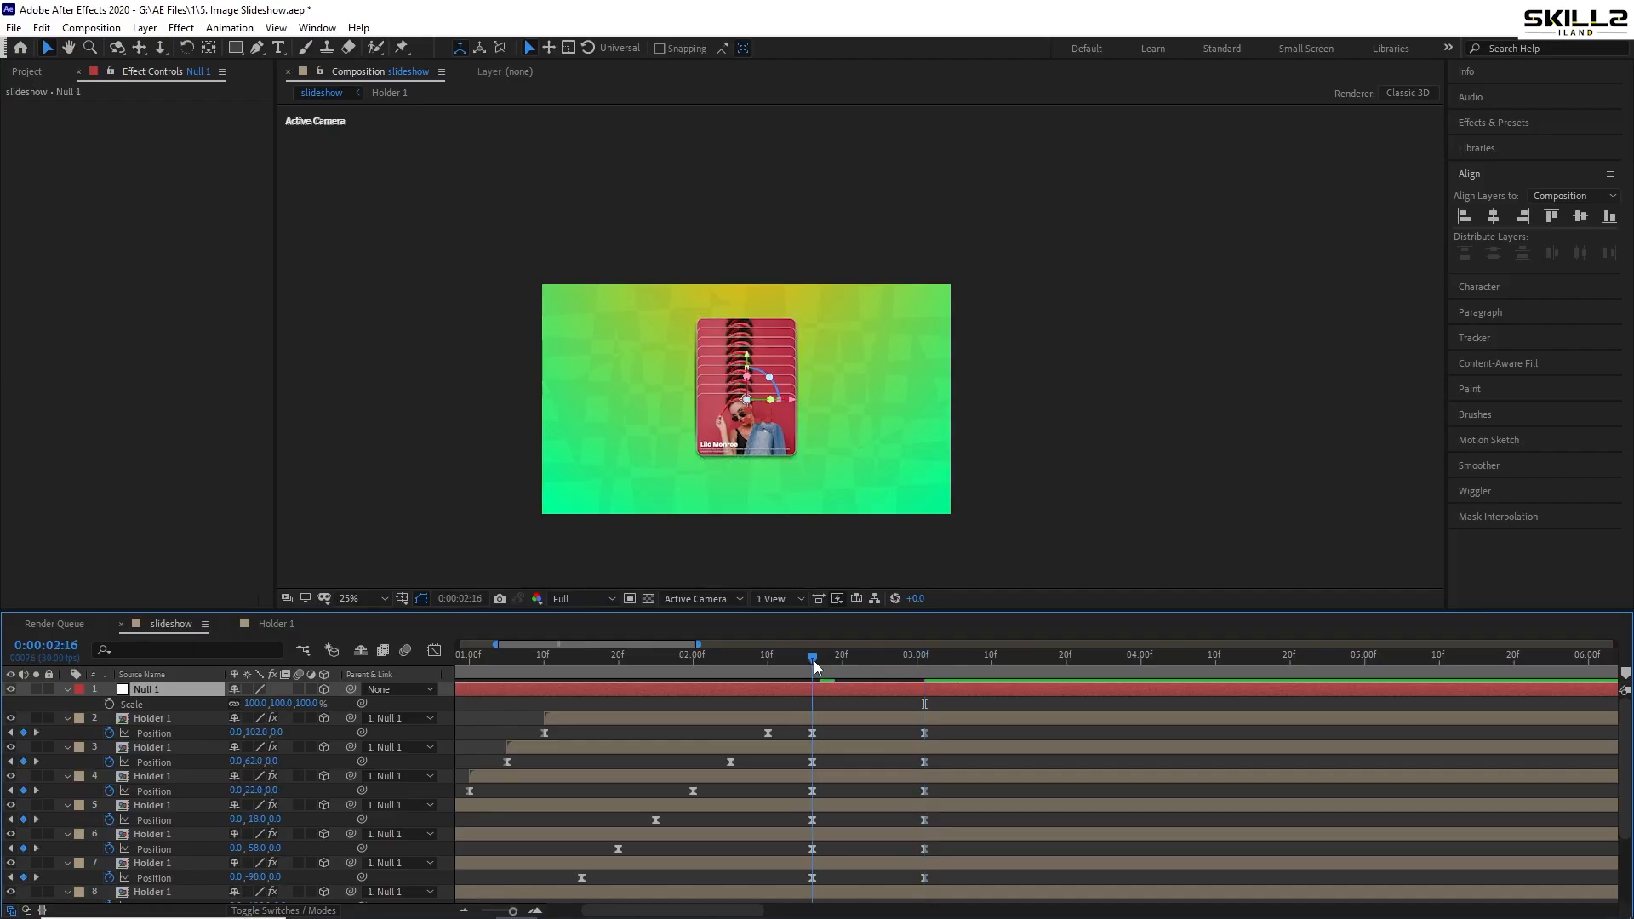
{"action": "left_click", "coordinate": [110, 703]}
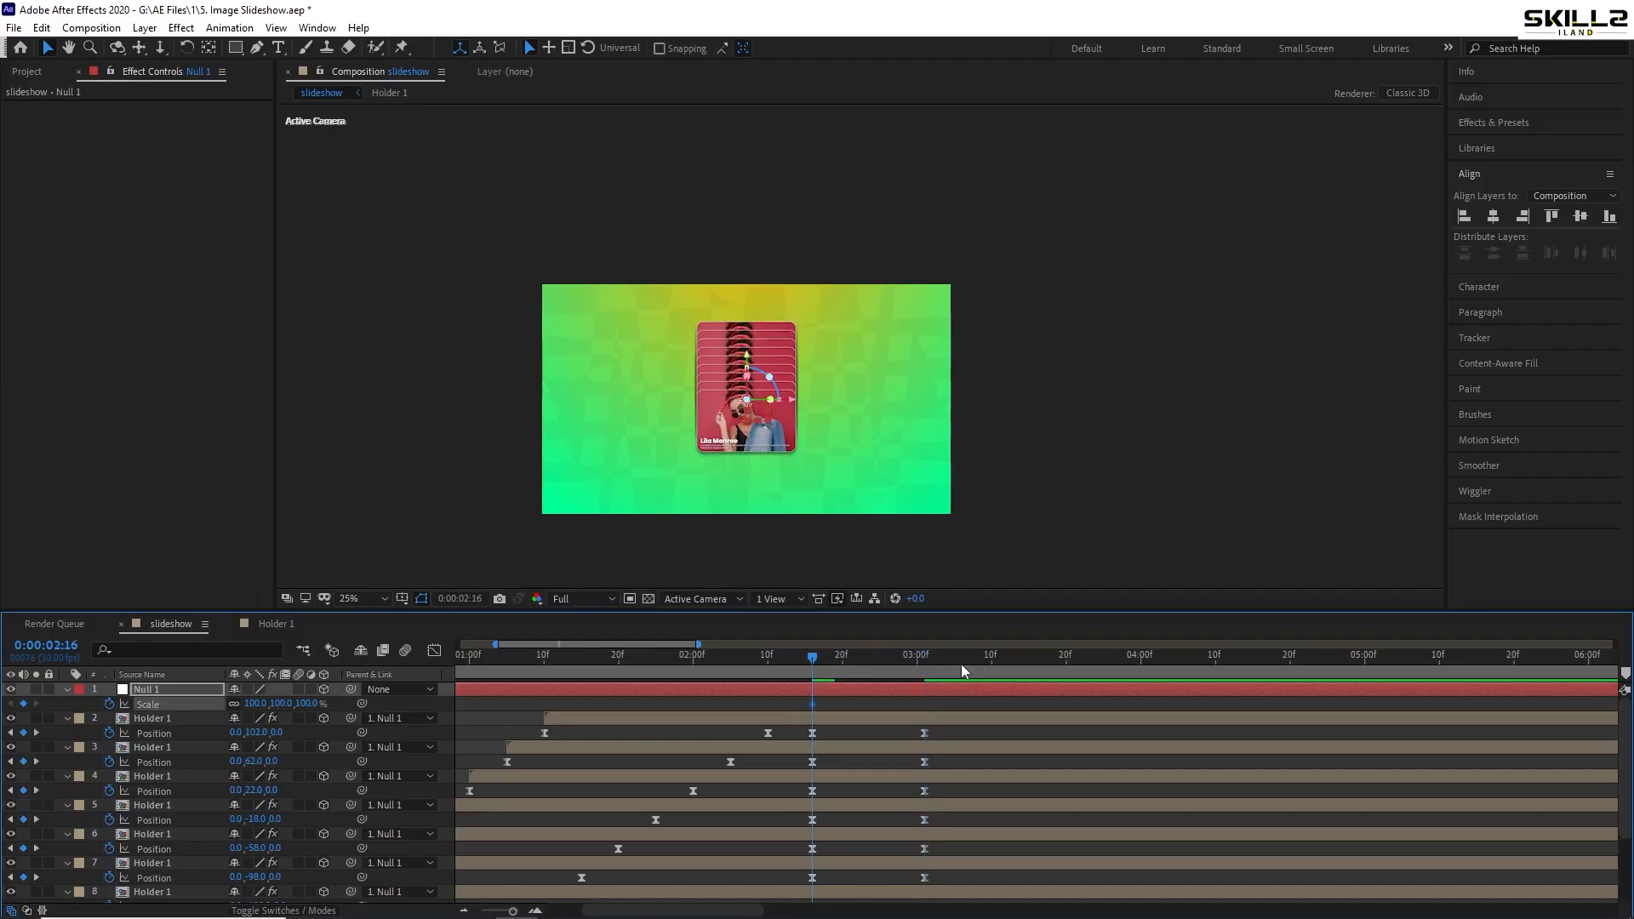
{"action": "key", "text": "ctrl+s"}
{"action": "left_click_drag", "start_coordinate": [887, 676], "coordinate": [921, 670]}
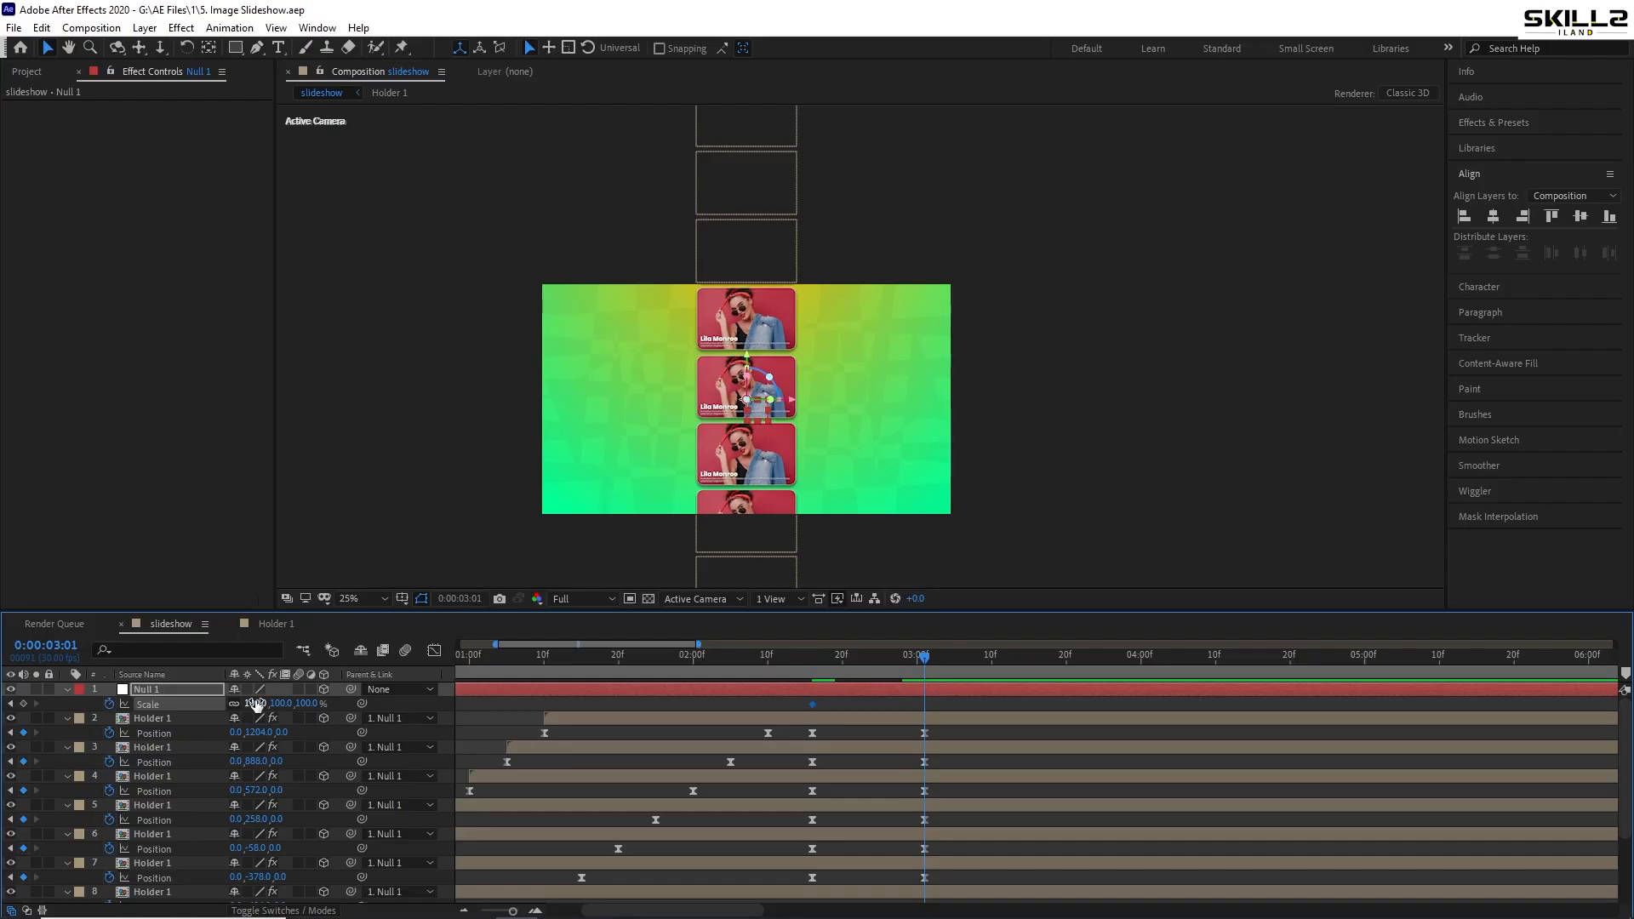
{"action": "left_click_drag", "start_coordinate": [255, 703], "coordinate": [332, 703]}
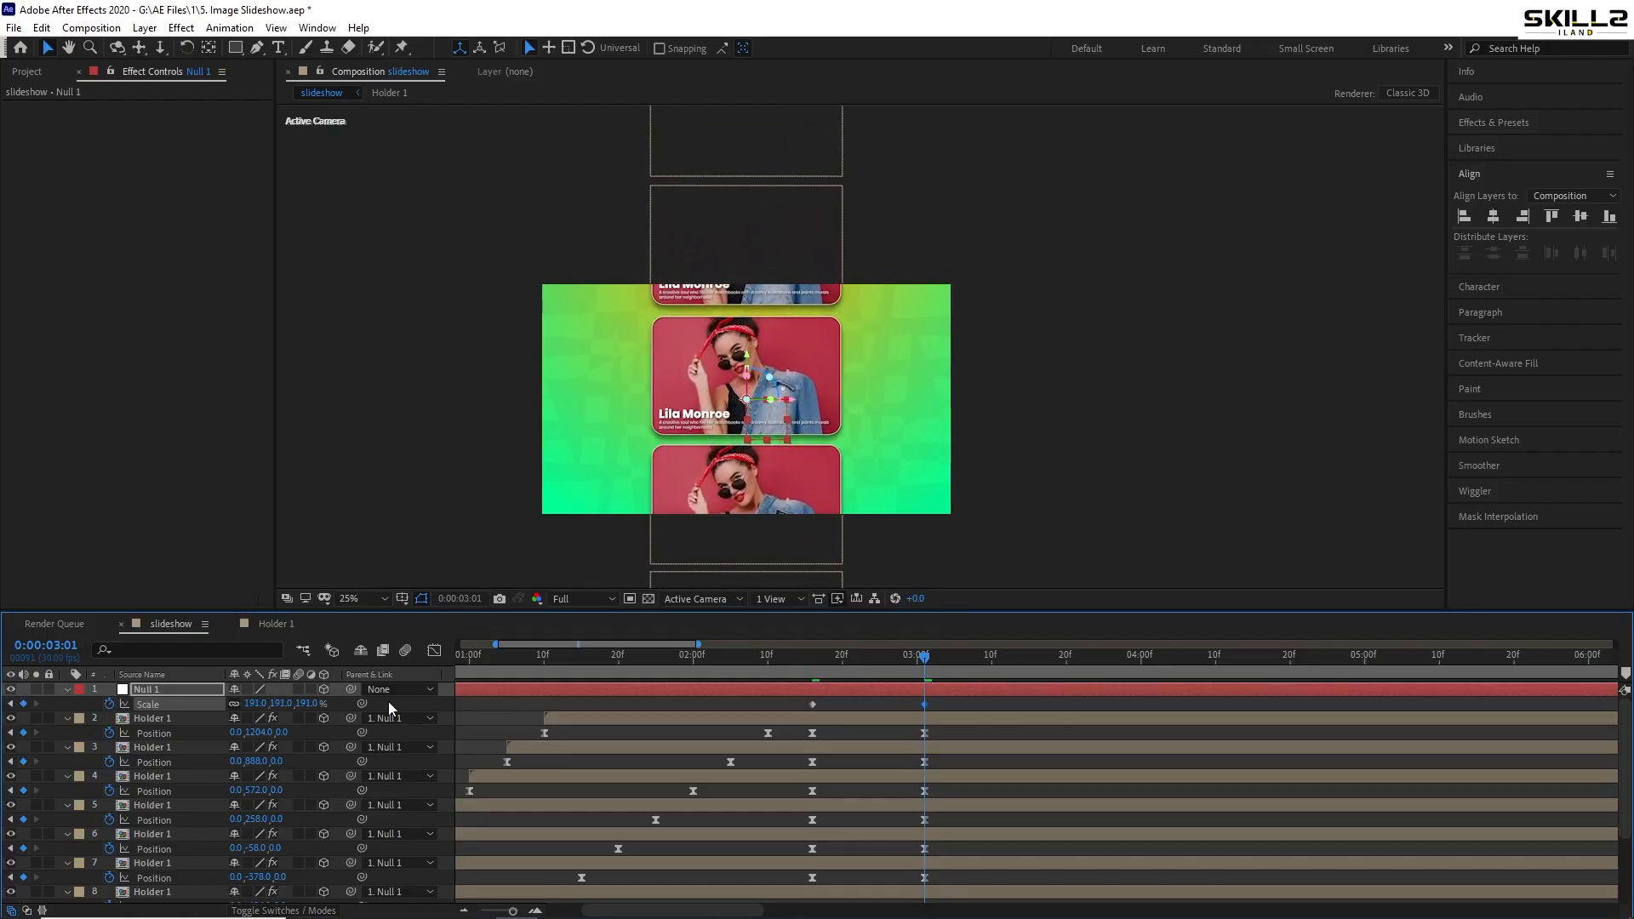
{"action": "key", "text": "ctrl+s"}
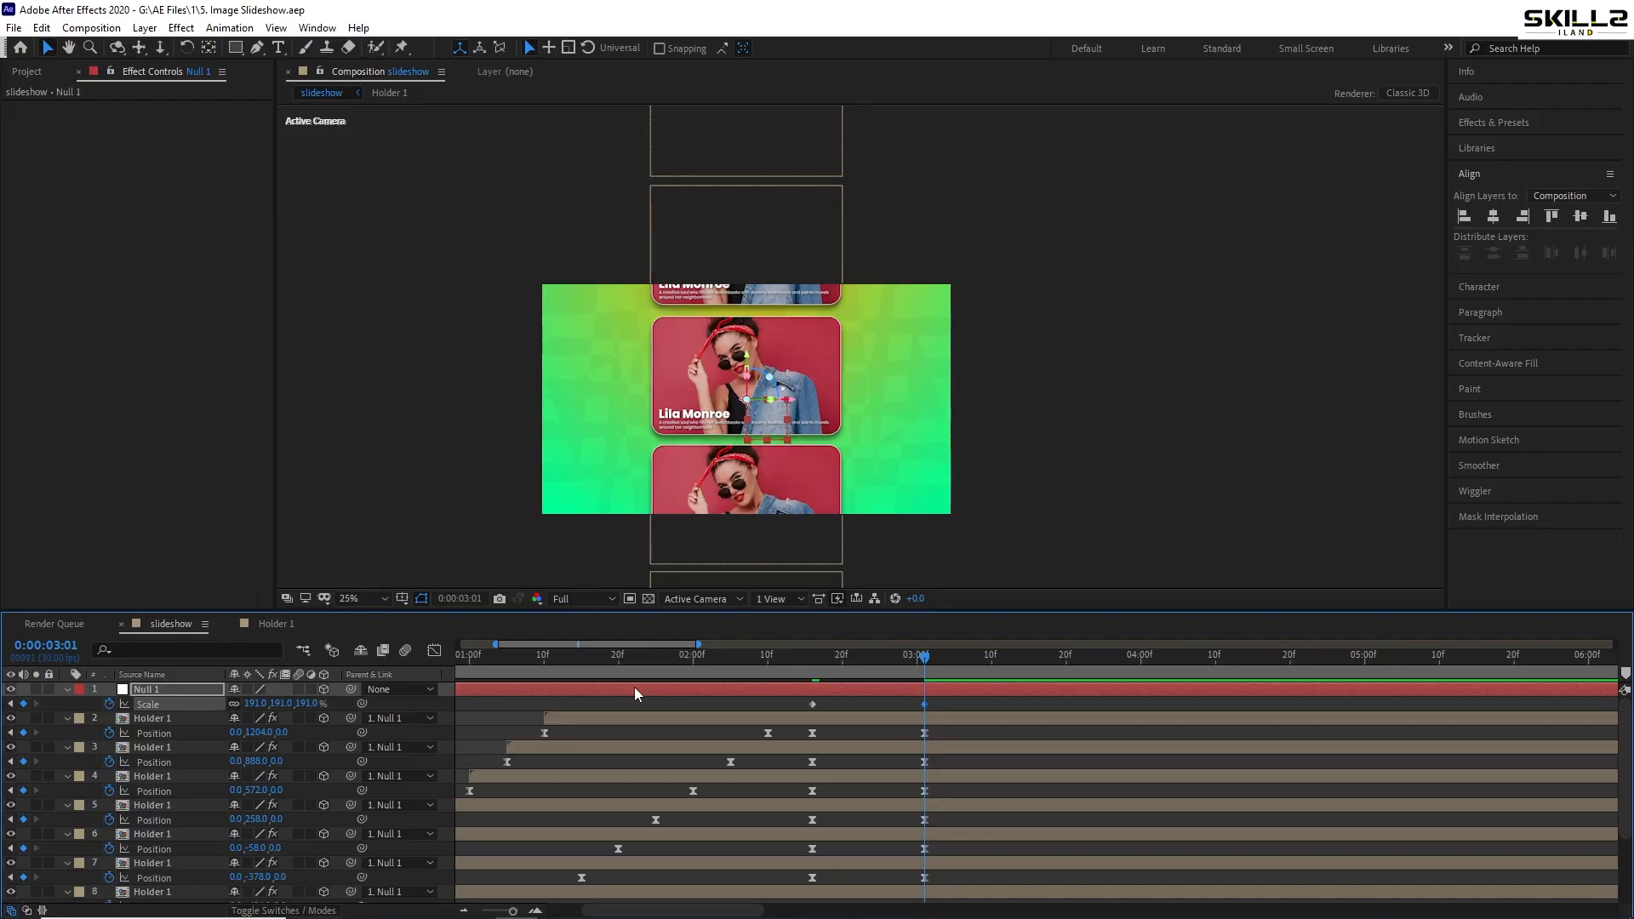
- Keyframe Null 1's Position and shift it down to 960,660 at 3:01, then save
{"action": "key", "text": "shift+p"}
{"action": "left_click", "coordinate": [108, 704]}
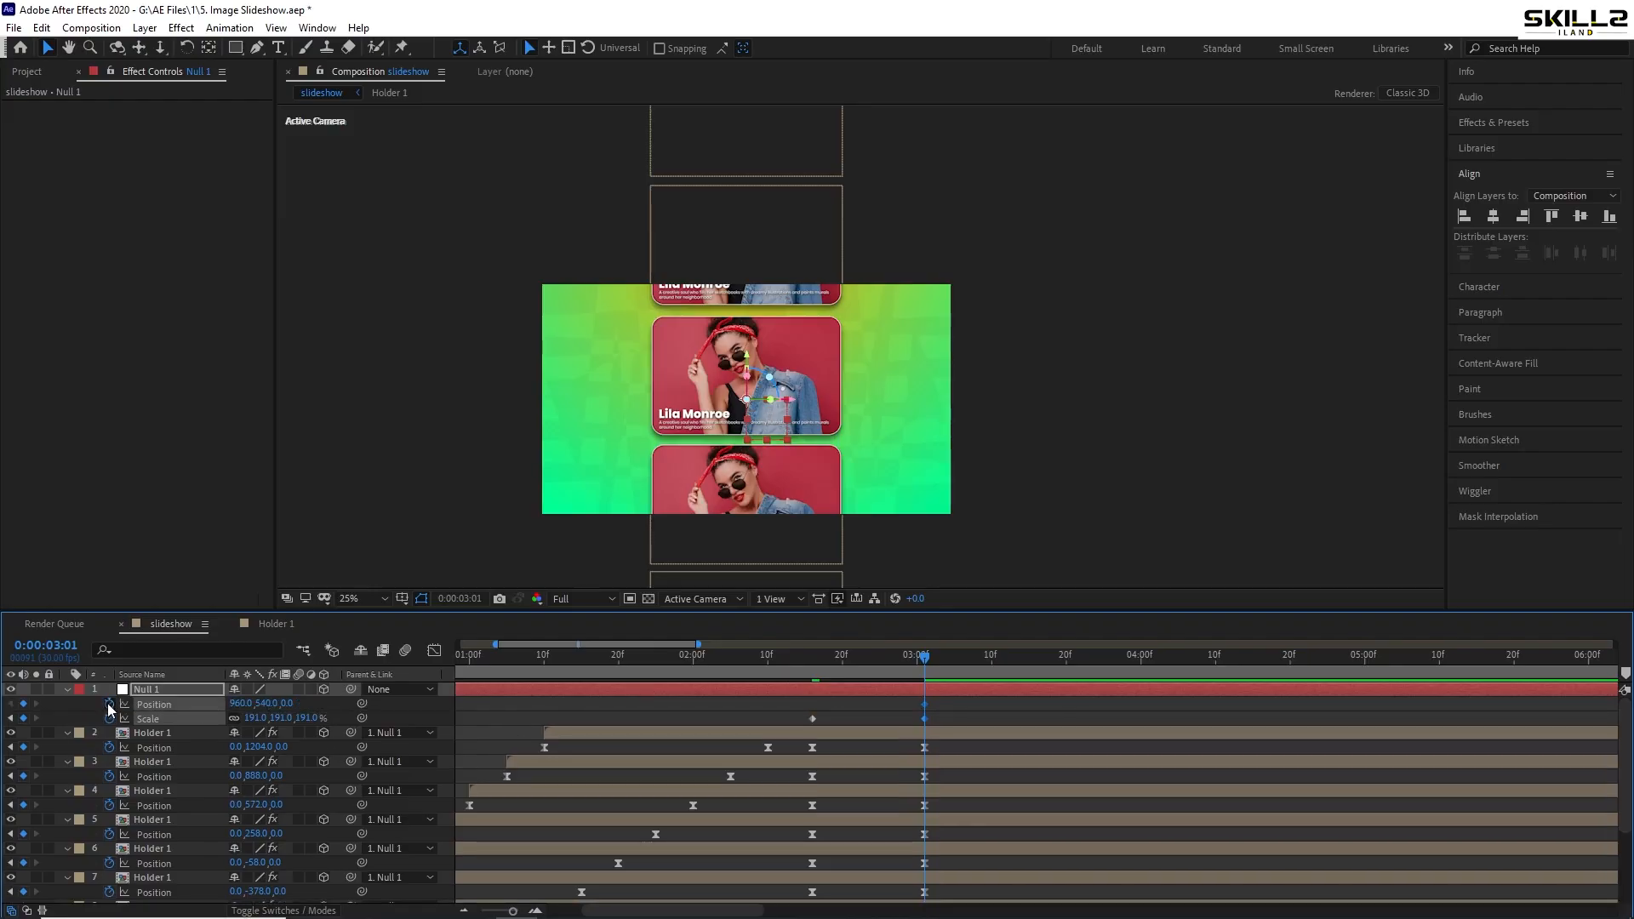
{"action": "left_click_drag", "start_coordinate": [863, 666], "coordinate": [813, 670]}
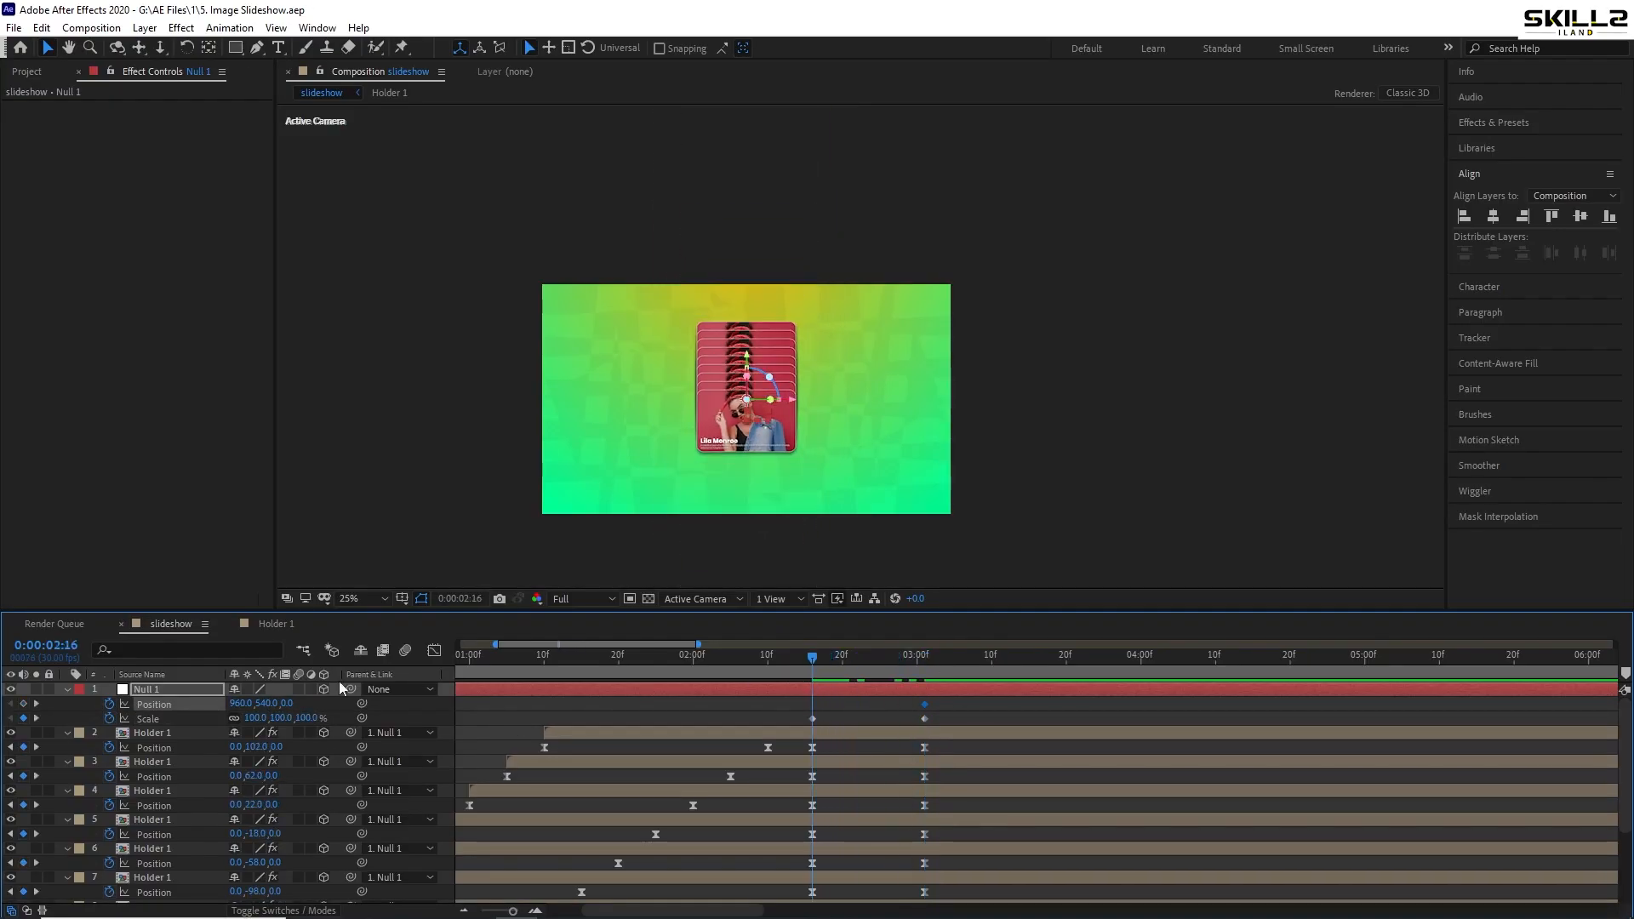
{"action": "left_click", "coordinate": [36, 704]}
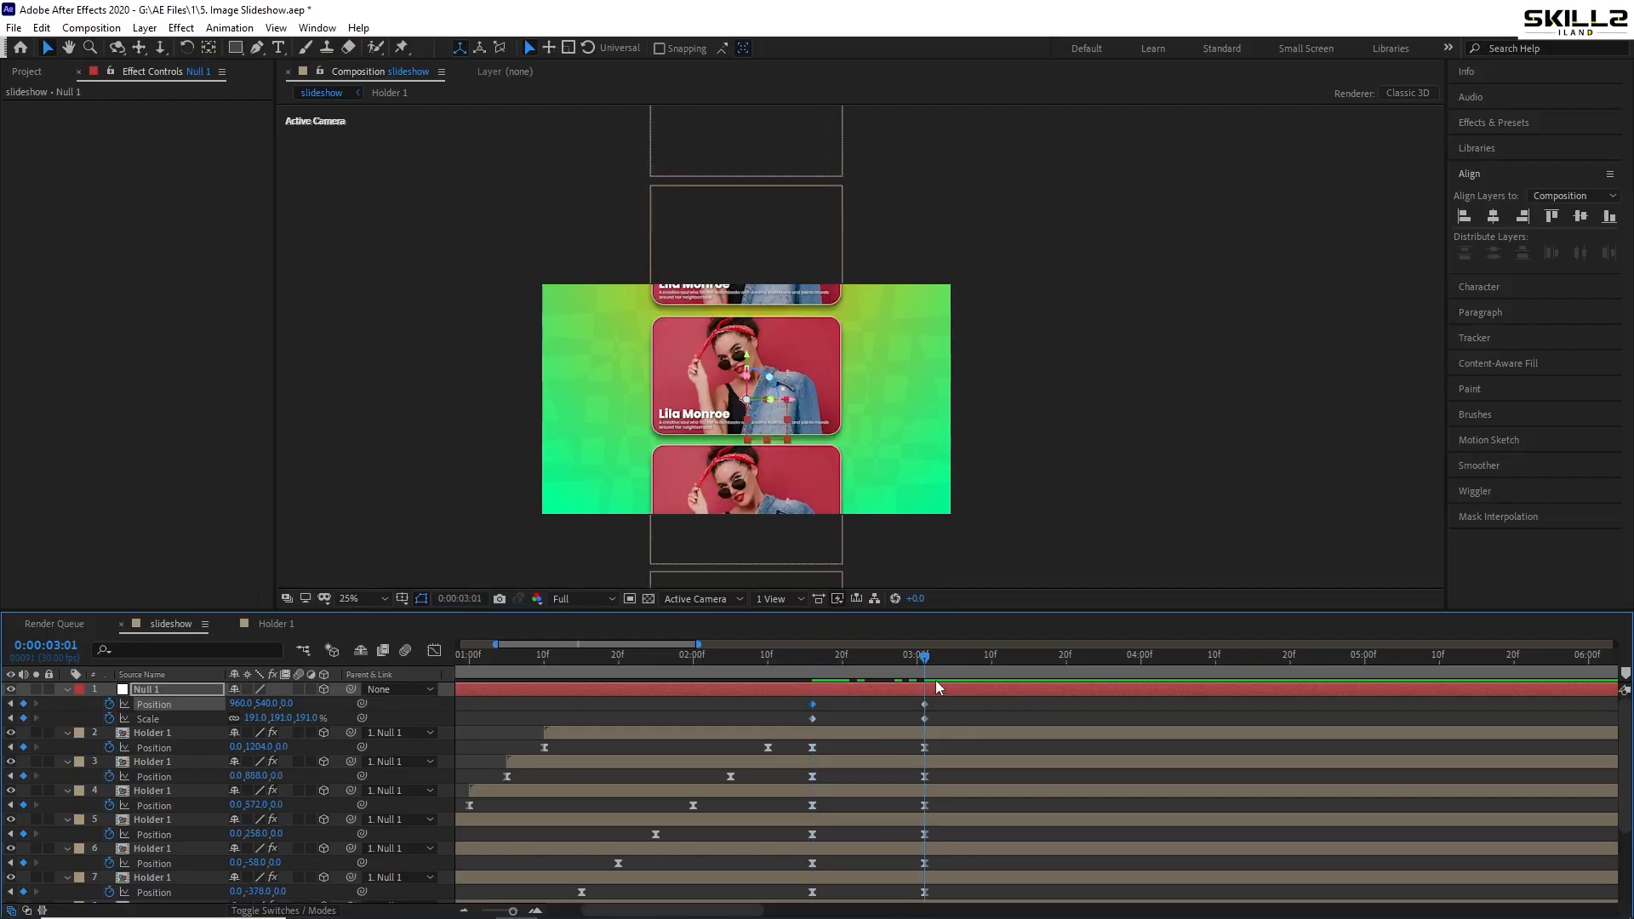
{"action": "key", "text": "shift+Down"}
{"action": "key", "text": "shift+Down"}
{"action": "key", "text": "shift+Down"}
{"action": "key", "text": "shift+Down"}
{"action": "key", "text": "shift+Down"}
{"action": "key", "text": "shift+Down"}
{"action": "key", "text": "shift+Down"}
{"action": "key", "text": "shift+Down"}
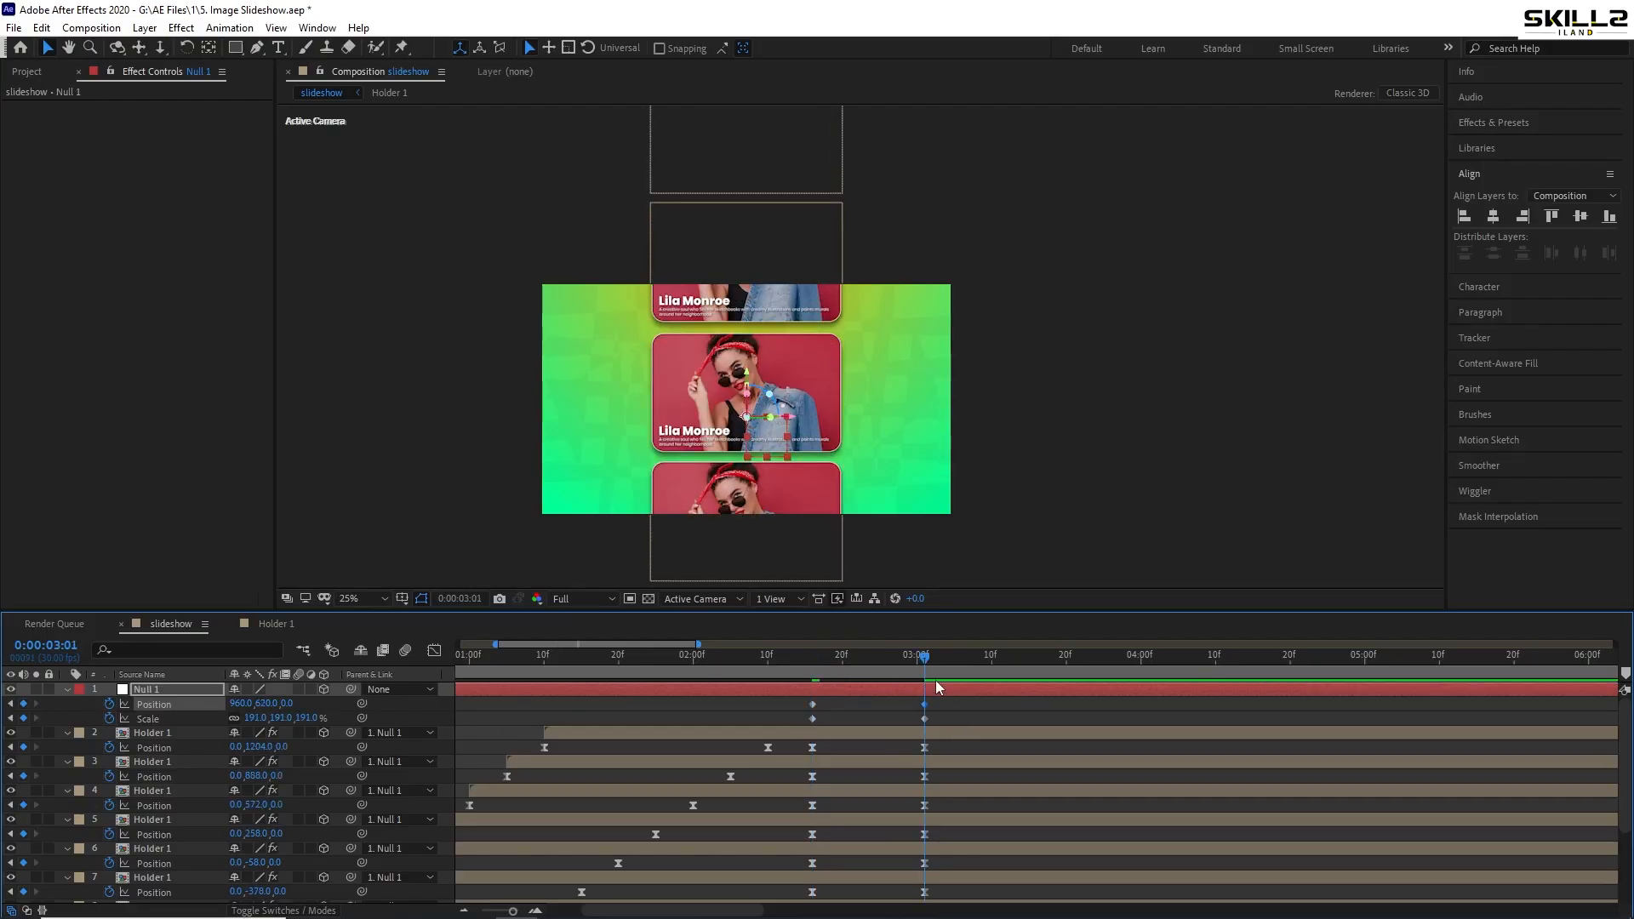
{"action": "key", "text": "shift+Down"}
{"action": "key", "text": "shift+Down"}
{"action": "key", "text": "shift+Down"}
{"action": "key", "text": "shift+Down"}
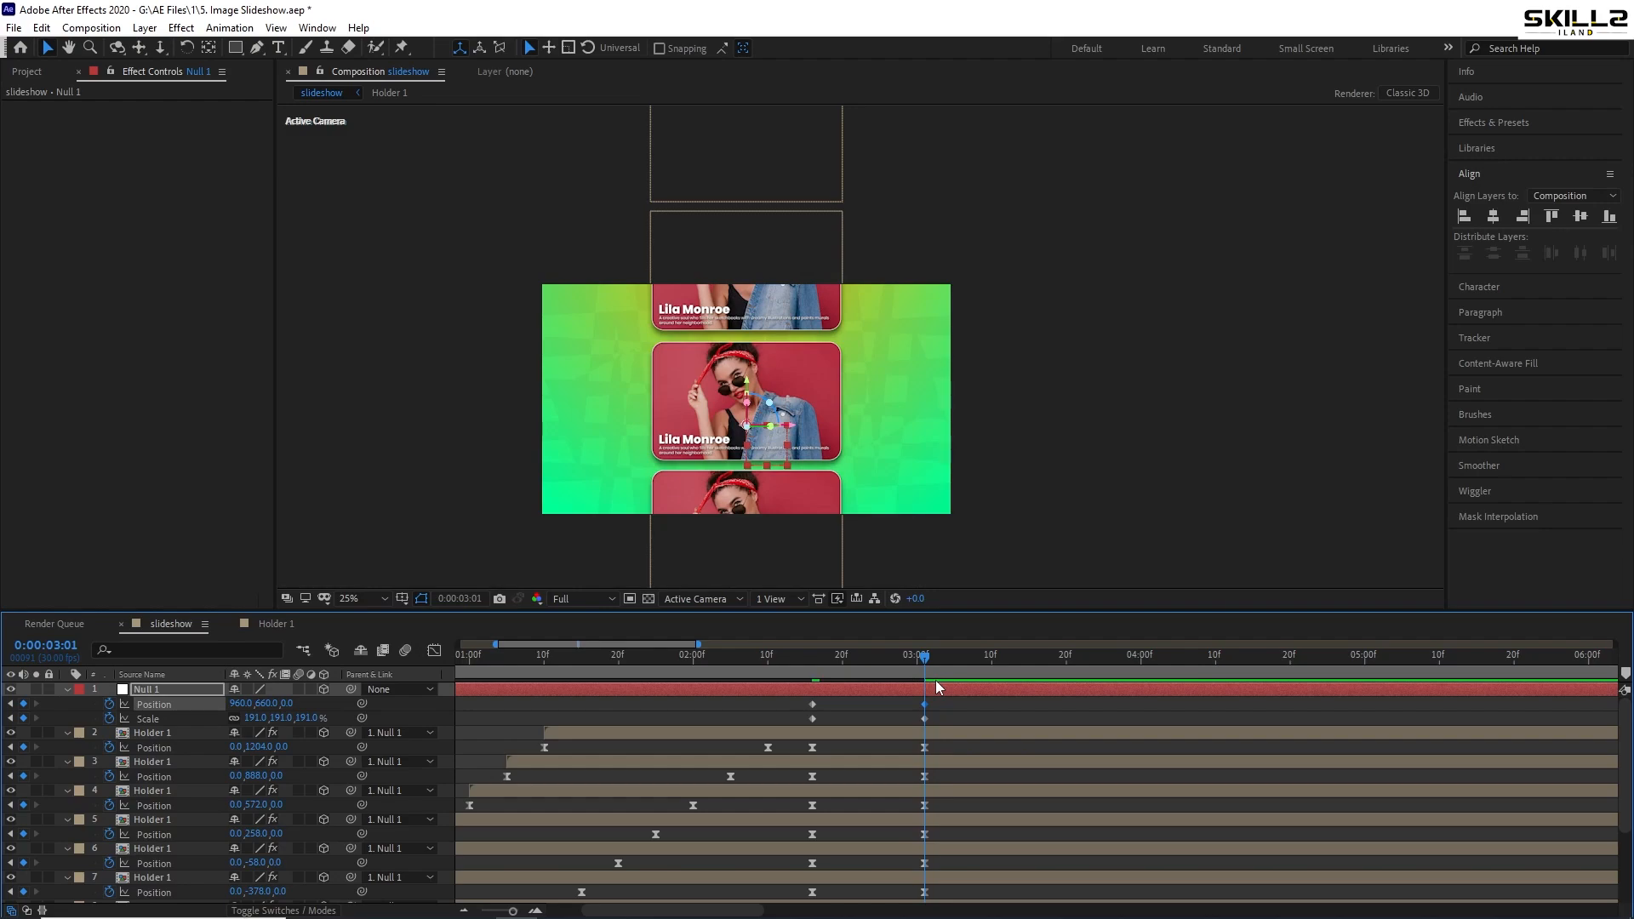
{"action": "key", "text": "ctrl+s"}
- At 5:00, move Null 1 up to Y −552 and save
{"action": "key", "text": "minus"}
{"action": "left_click_drag", "start_coordinate": [1057, 662], "coordinate": [1064, 663]}
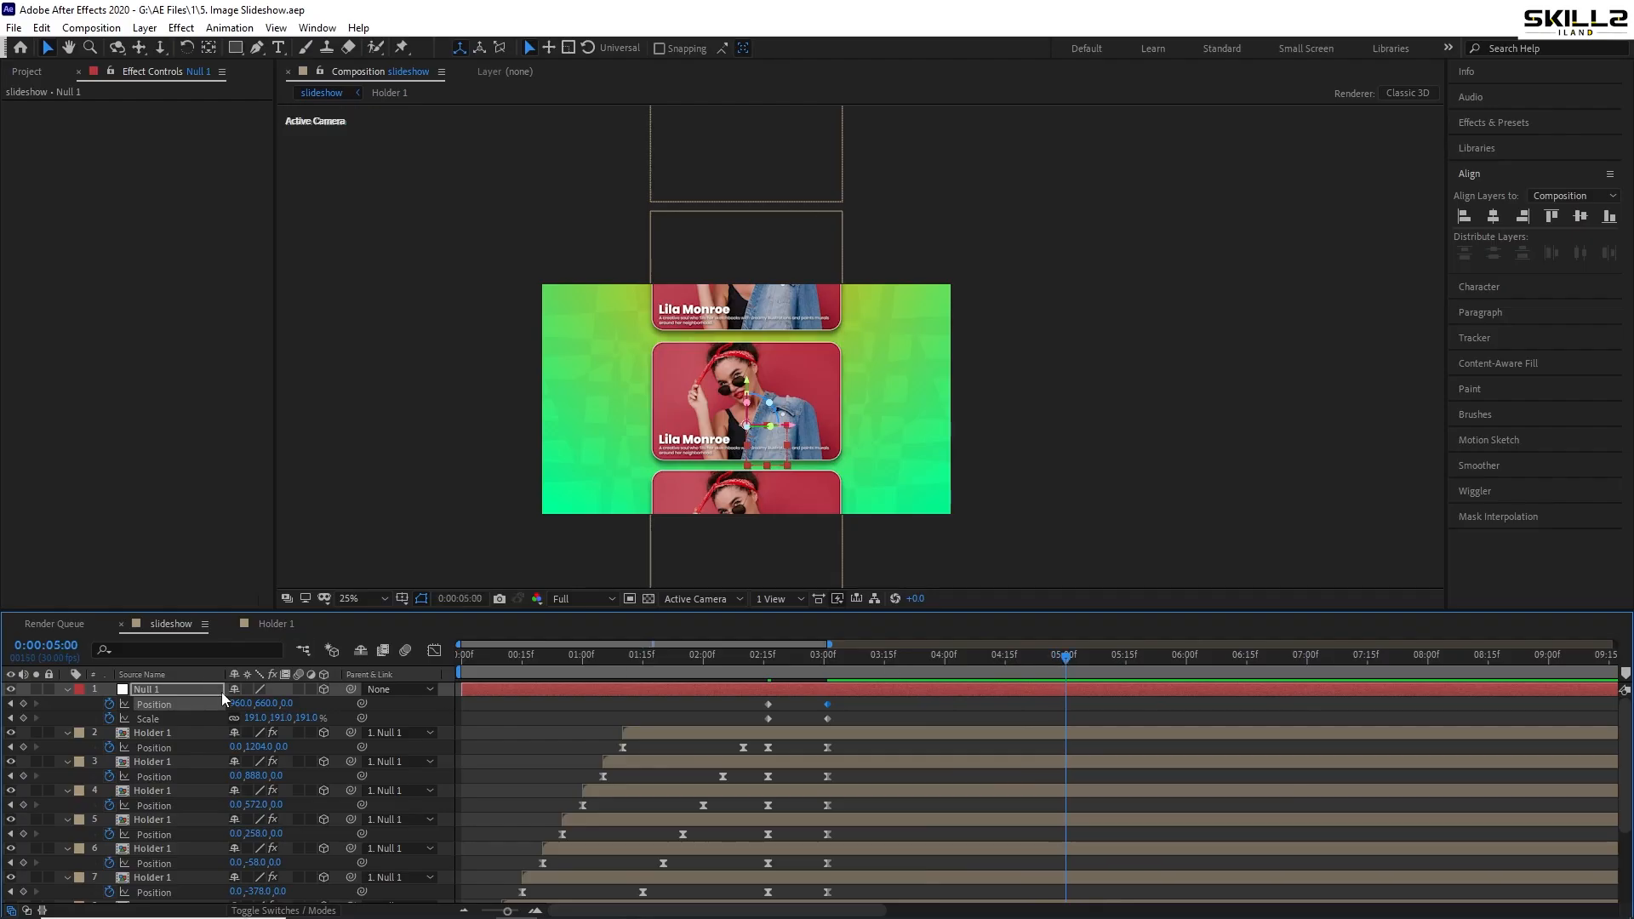
{"action": "key", "text": "shift+Up"}
{"action": "key", "text": "shift+Up"}
{"action": "key", "text": "shift+Up"}
{"action": "key", "text": "shift+Up"}
{"action": "key", "text": "shift+Up"}
{"action": "key", "text": "shift+Up"}
{"action": "key", "text": "shift+Up"}
{"action": "key", "text": "shift+Up"}
{"action": "key", "text": "shift+Up"}
{"action": "key", "text": "shift+Up"}
{"action": "key", "text": "shift+Up"}
{"action": "key", "text": "shift+Up"}
{"action": "key", "text": "shift+Up"}
{"action": "key", "text": "shift+Up"}
{"action": "key", "text": "shift+Up"}
{"action": "key", "text": "shift+Up"}
{"action": "key", "text": "shift+Up"}
{"action": "key", "text": "shift+Up"}
{"action": "key", "text": "shift+Up"}
{"action": "key", "text": "shift+Up"}
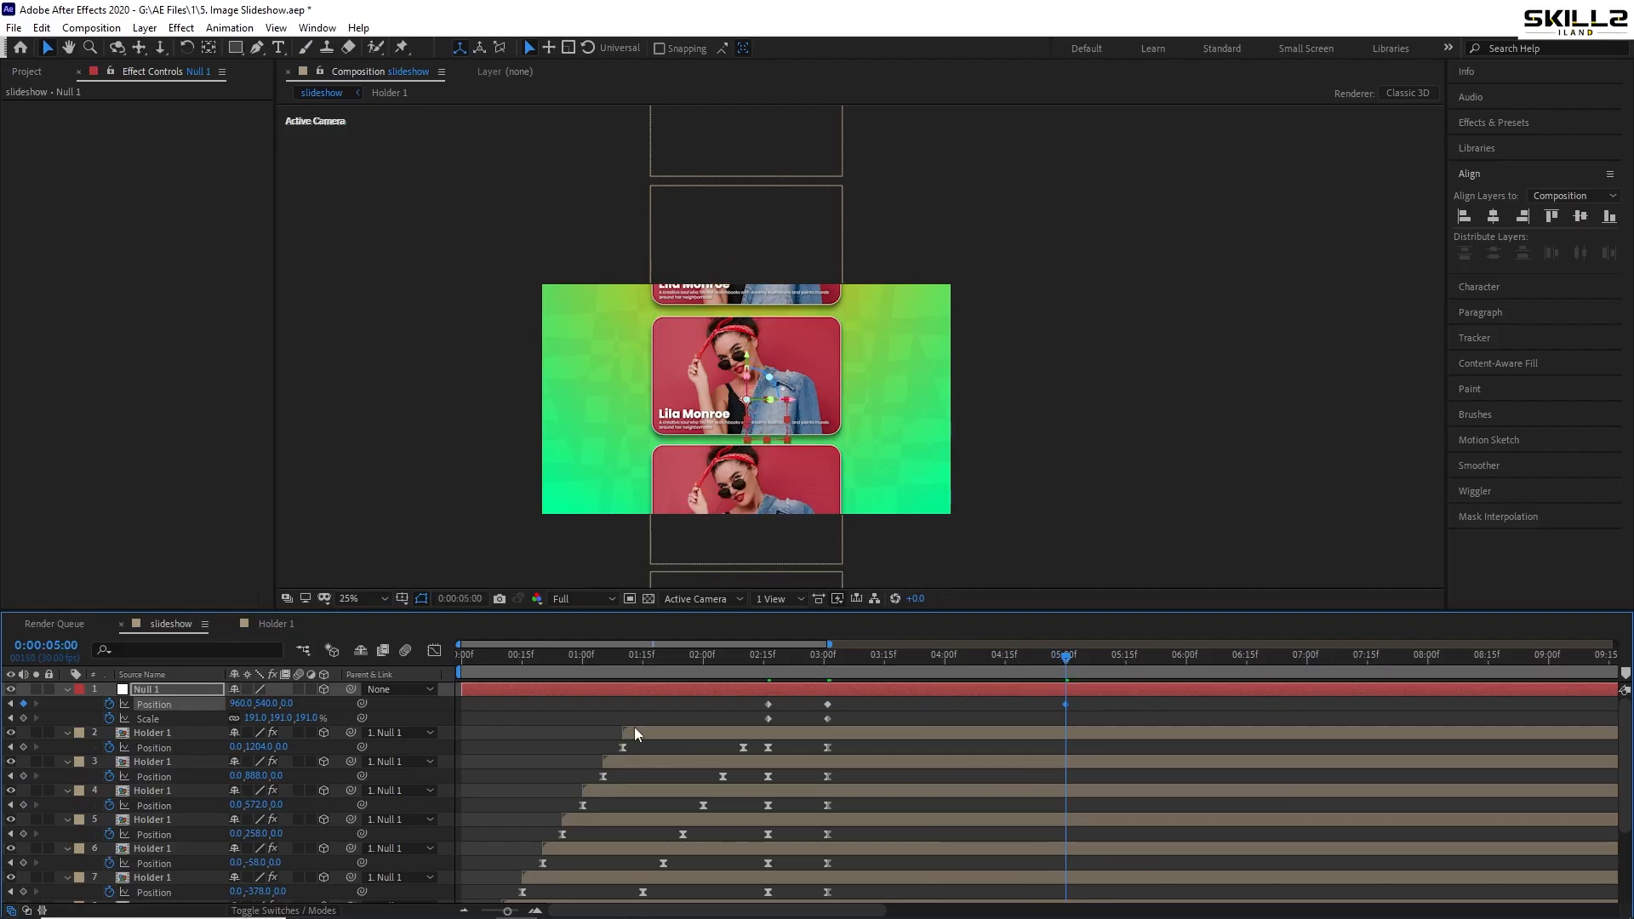
{"action": "key", "text": "shift+Up"}
{"action": "key", "text": "shift+Up"}
{"action": "key", "text": "shift+Up"}
{"action": "key", "text": "shift+Up"}
{"action": "key", "text": "shift+Up"}
{"action": "key", "text": "shift+Up"}
{"action": "key", "text": "shift+Up"}
{"action": "key", "text": "shift+Up"}
{"action": "key", "text": "shift+Up"}
{"action": "key", "text": "shift+Up"}
{"action": "key", "text": "shift+Up"}
{"action": "key", "text": "shift+Up"}
{"action": "key", "text": "shift+Up"}
{"action": "key", "text": "shift+Up"}
{"action": "key", "text": "shift+Up"}
{"action": "key", "text": "shift+Up"}
{"action": "key", "text": "shift+Up"}
{"action": "key", "text": "shift+Up"}
{"action": "key", "text": "shift+Up"}
{"action": "key", "text": "shift+Up"}
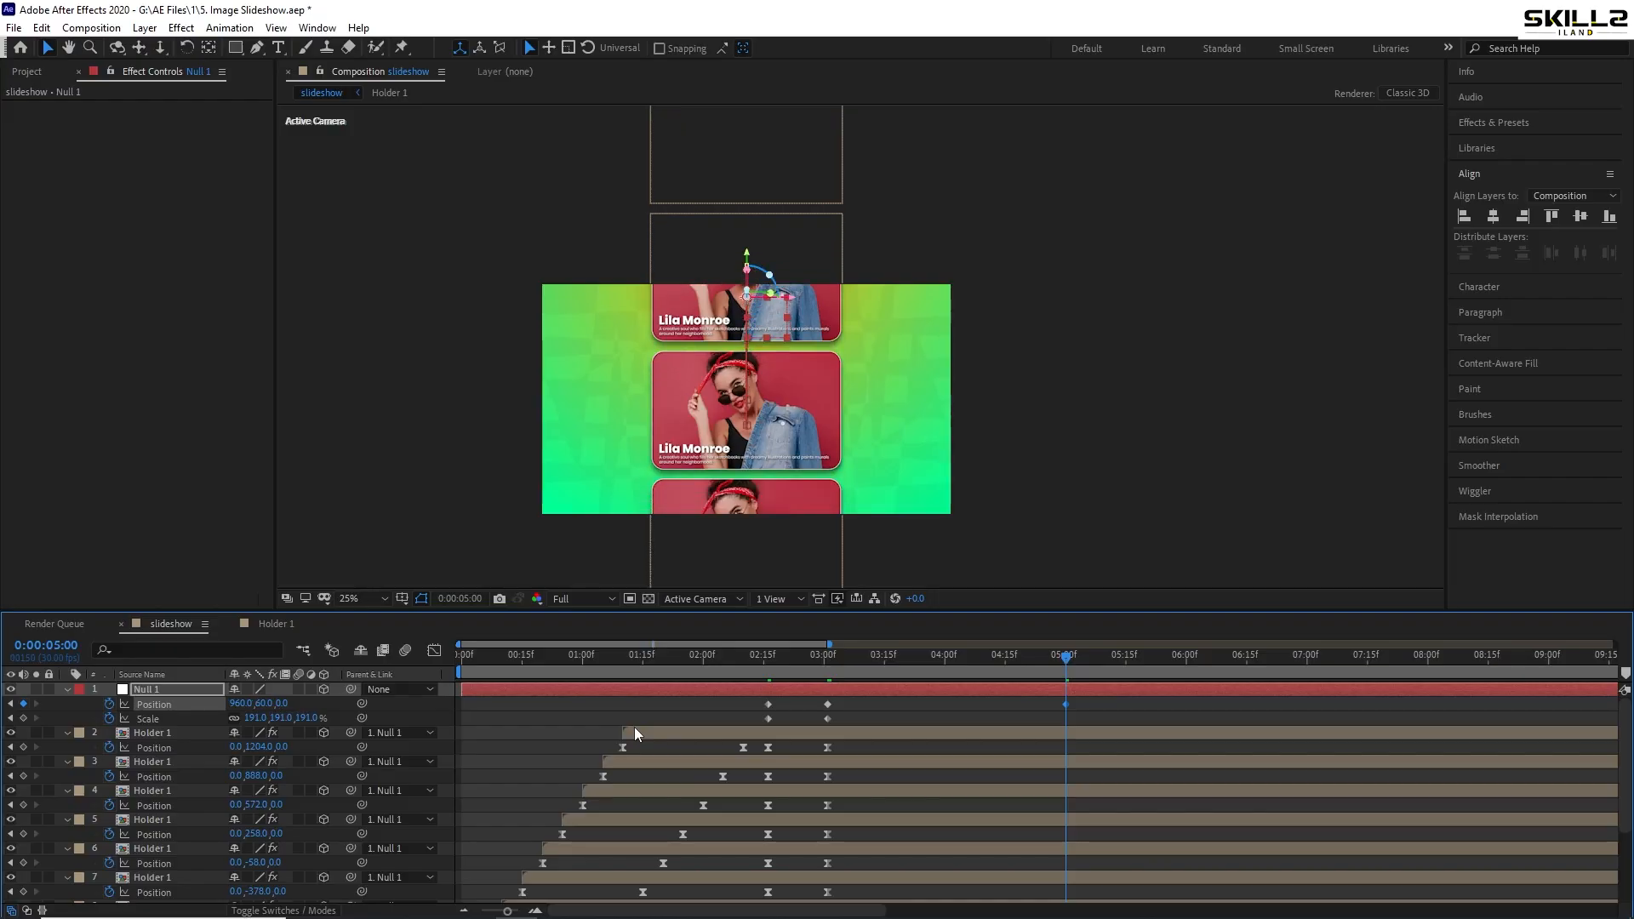
{"action": "key", "text": "ctrl+s"}
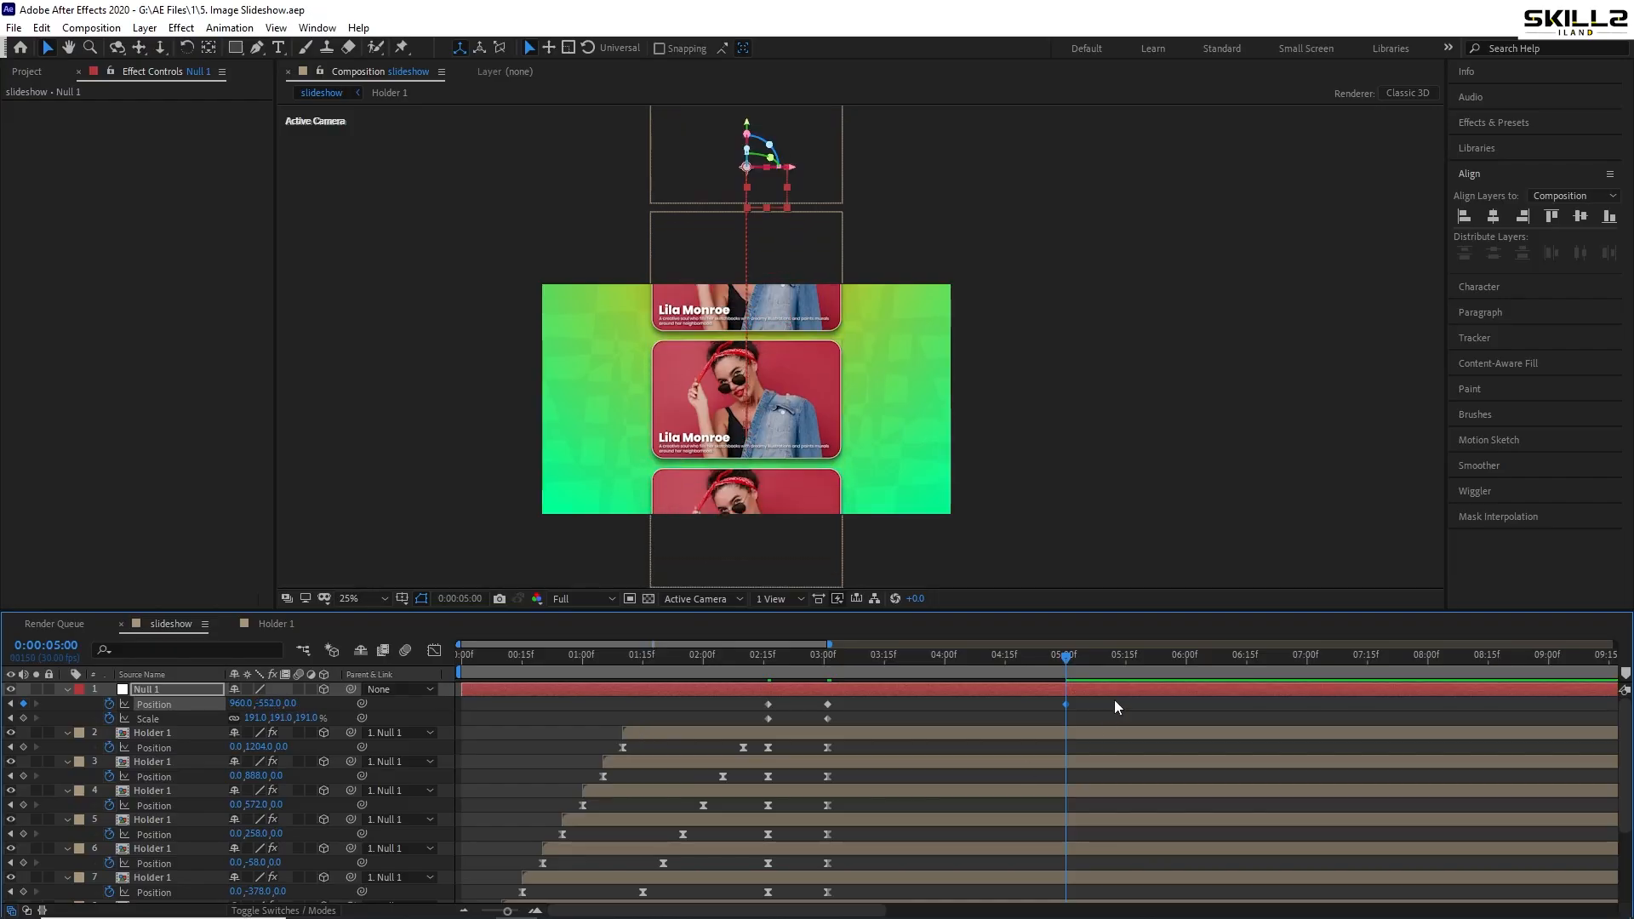
- Easy-ease all of Null 1's keyframes and preview the animation at 50% magnification
{"action": "left_click_drag", "start_coordinate": [1115, 700], "coordinate": [672, 721]}
{"action": "key", "text": "F9"}
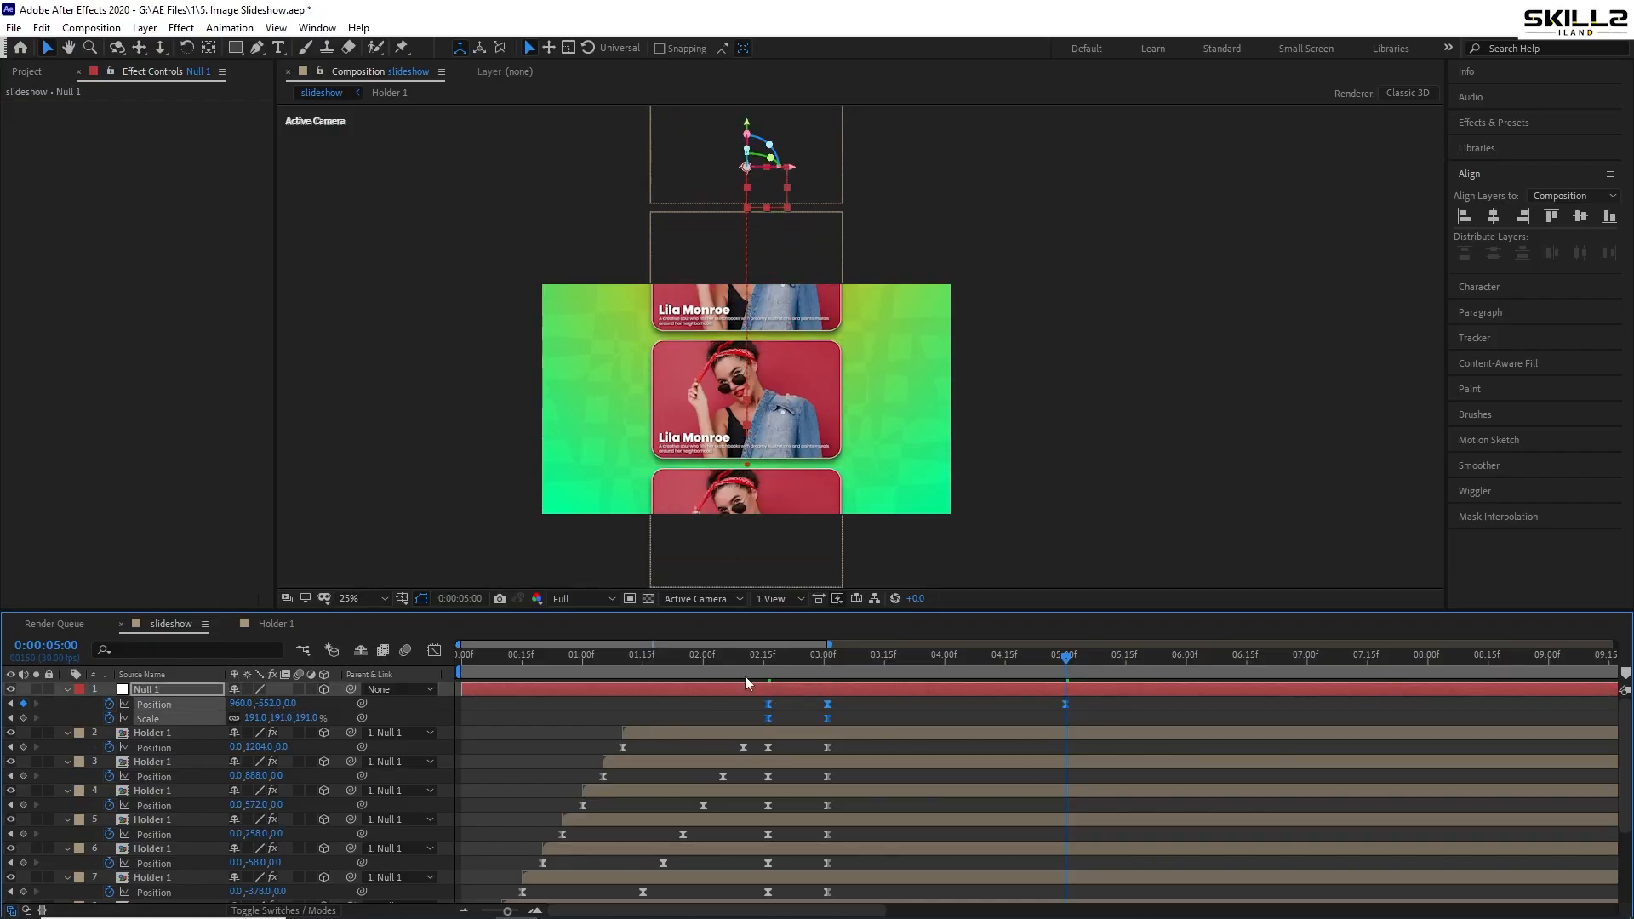
{"action": "left_click_drag", "start_coordinate": [764, 664], "coordinate": [690, 671]}
{"action": "key", "text": "space"}
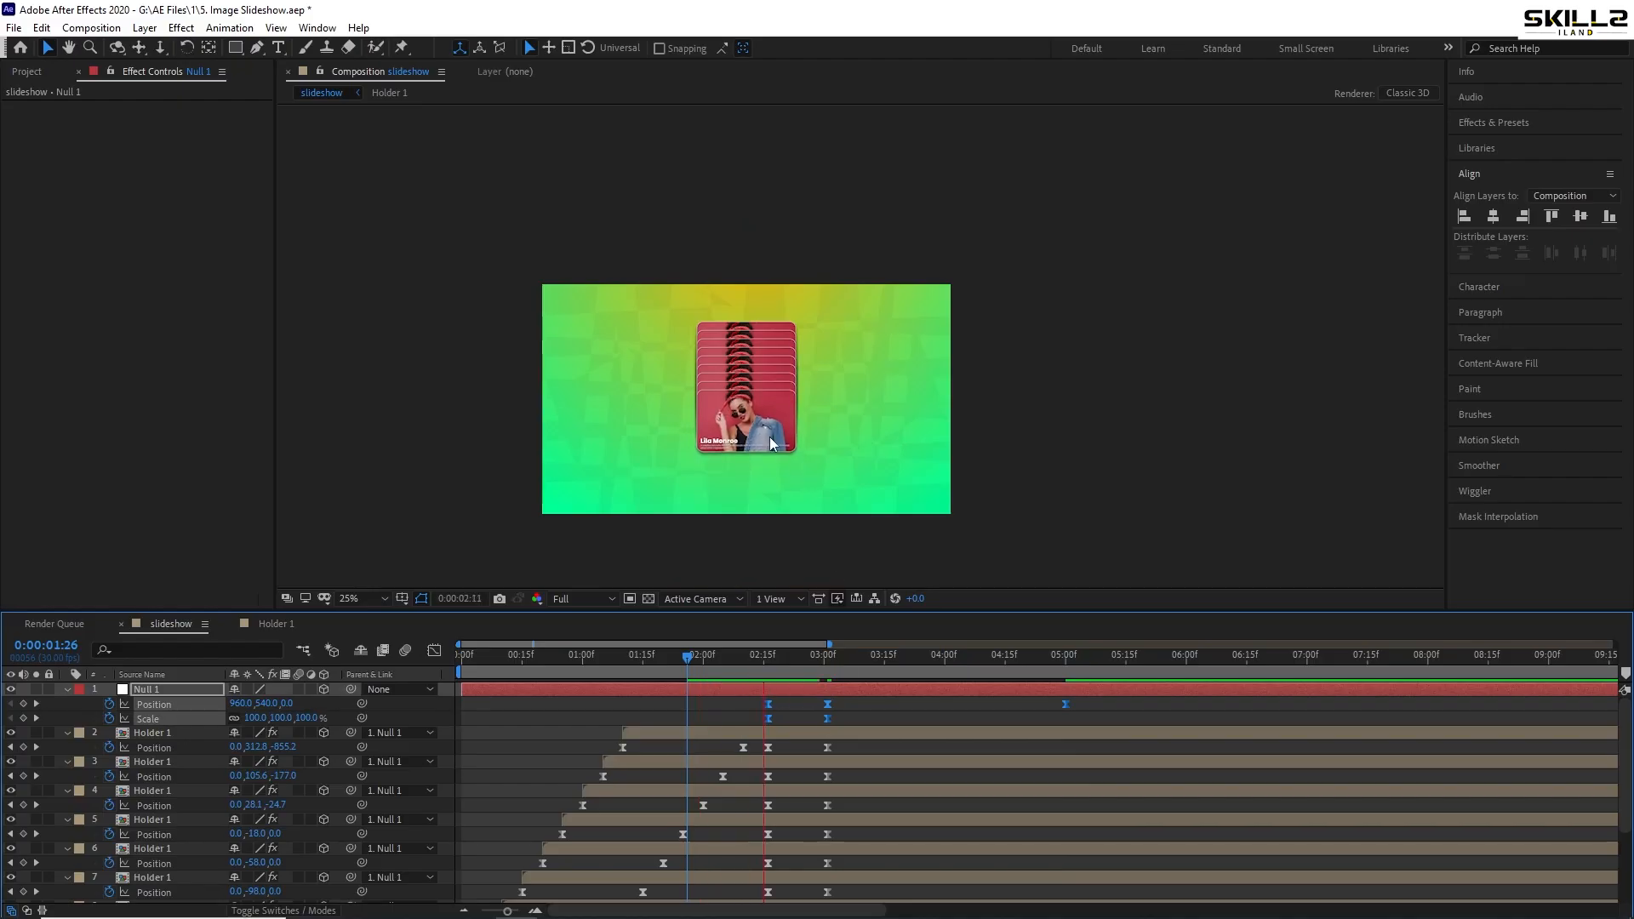
{"action": "left_click", "coordinate": [375, 596]}
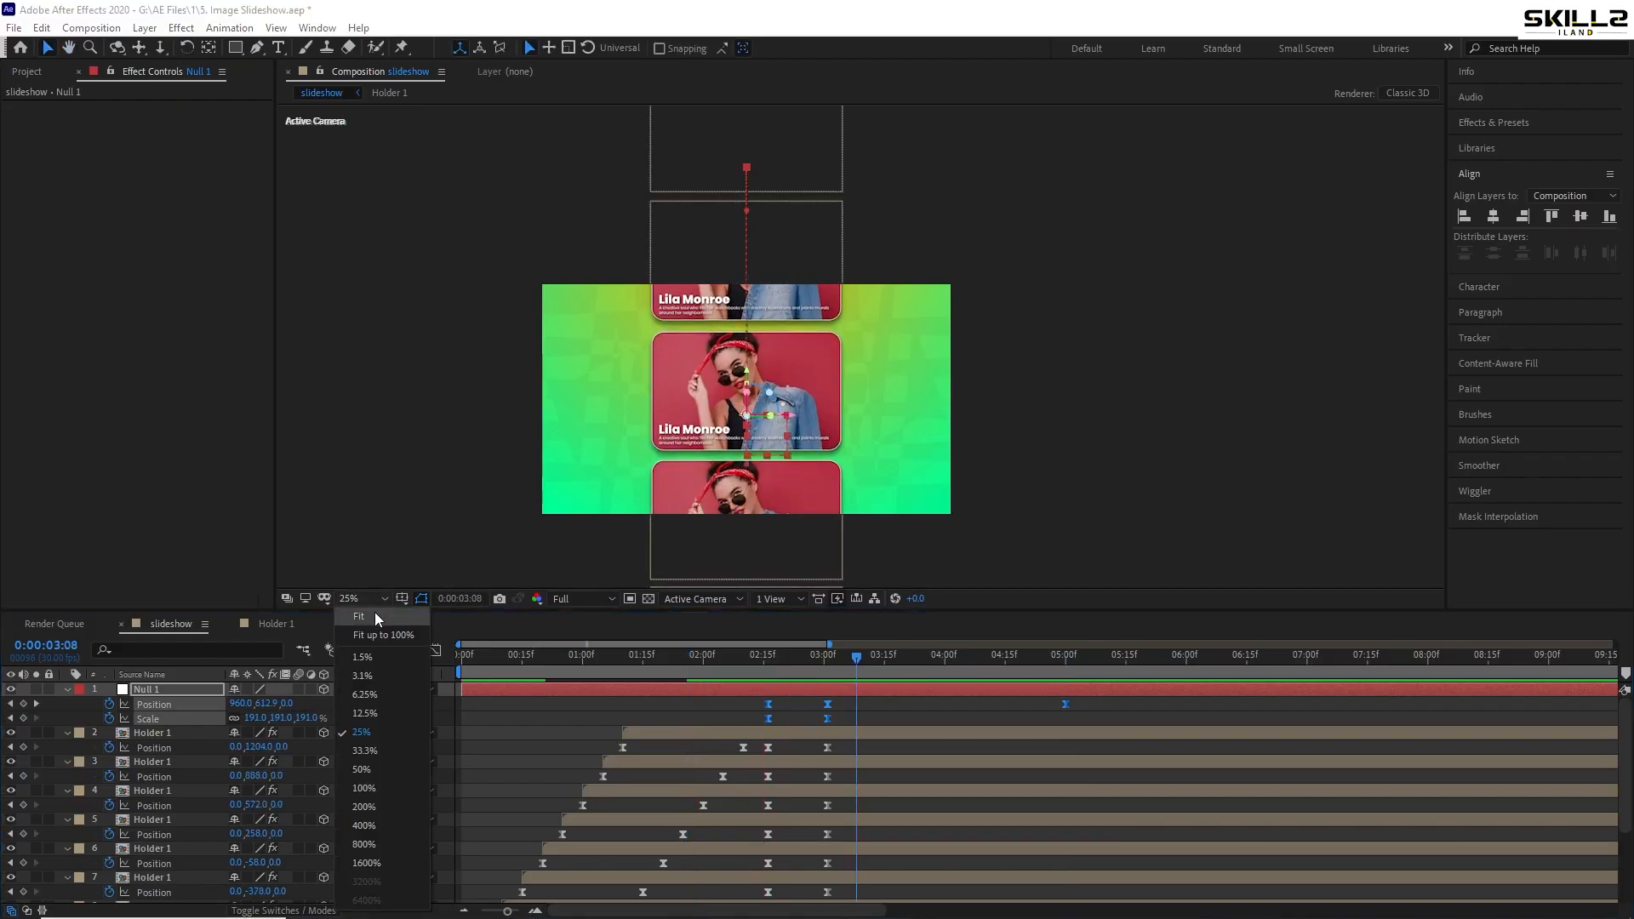
{"action": "left_click", "coordinate": [362, 769]}
{"action": "left_click_drag", "start_coordinate": [797, 657], "coordinate": [727, 722]}
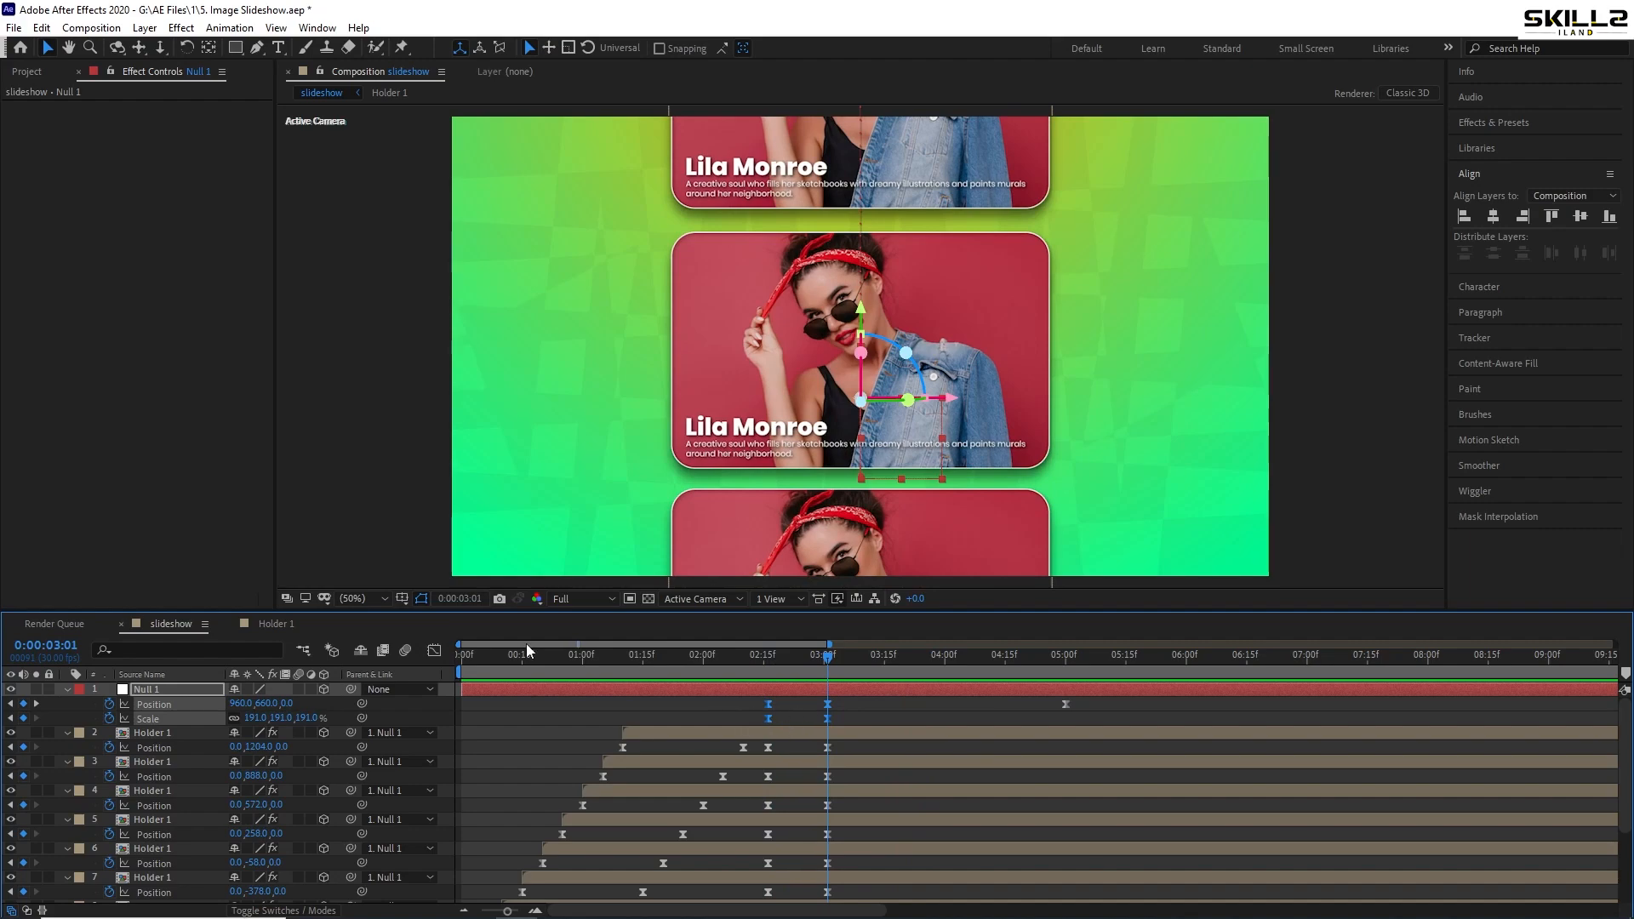
- Lengthen the ease on Null 1's first keyframes in the value graph
{"action": "left_click", "coordinate": [433, 652]}
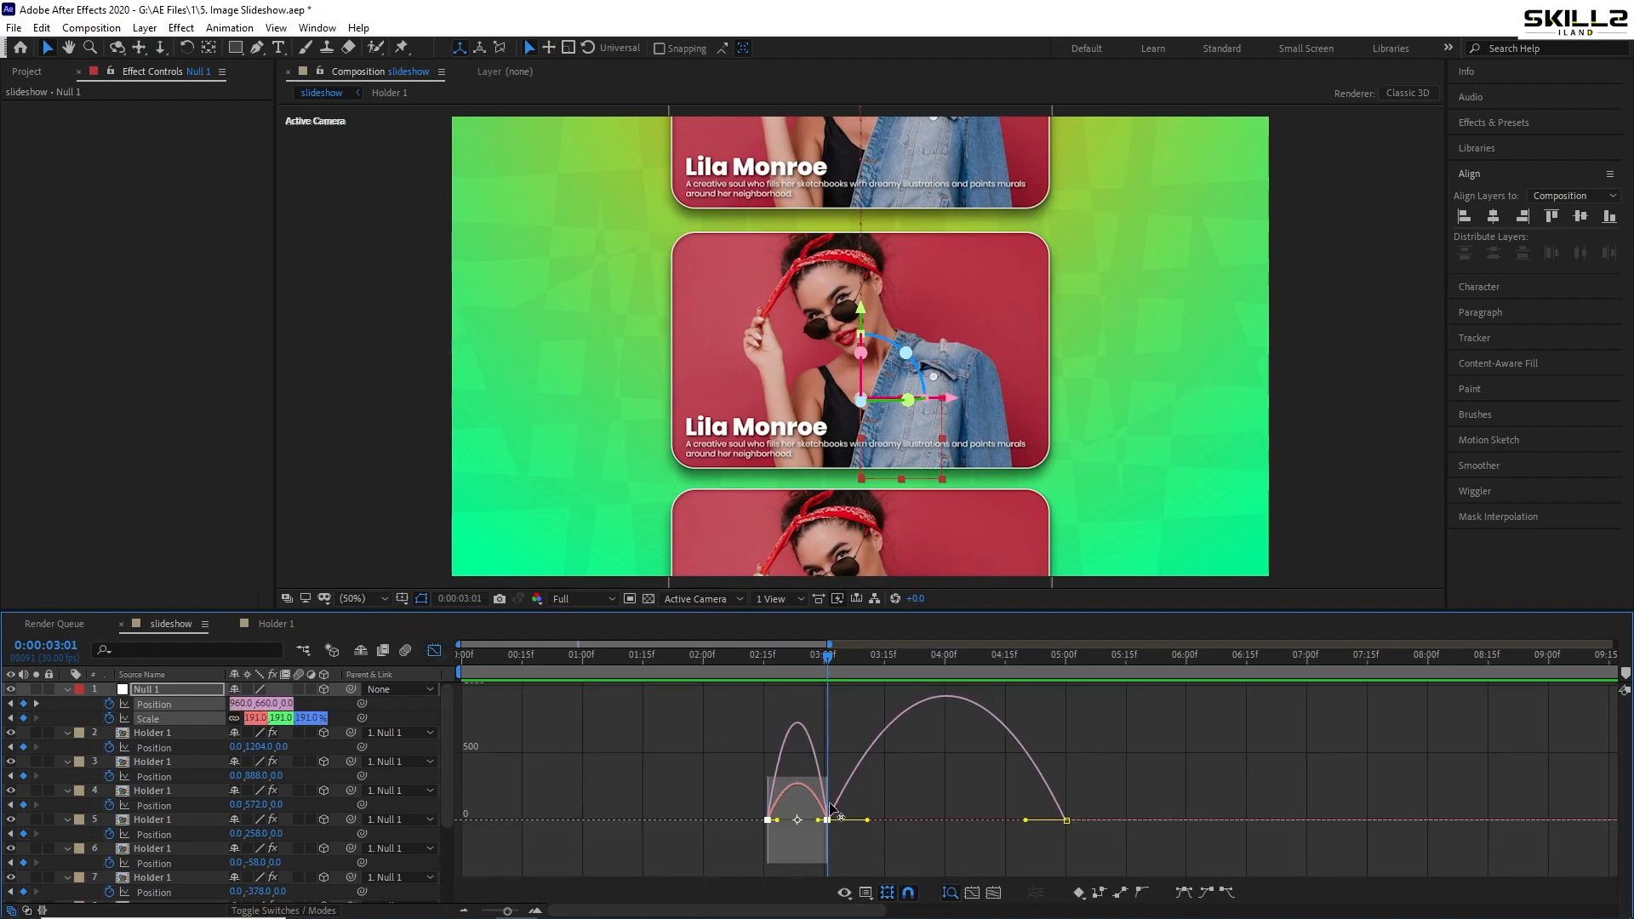
{"action": "scroll", "coordinate": [813, 821], "scroll_direction": "up", "scroll_amount": 4}
{"action": "left_click_drag", "start_coordinate": [681, 820], "coordinate": [720, 857]}
{"action": "left_click_drag", "start_coordinate": [932, 829], "coordinate": [804, 858]}
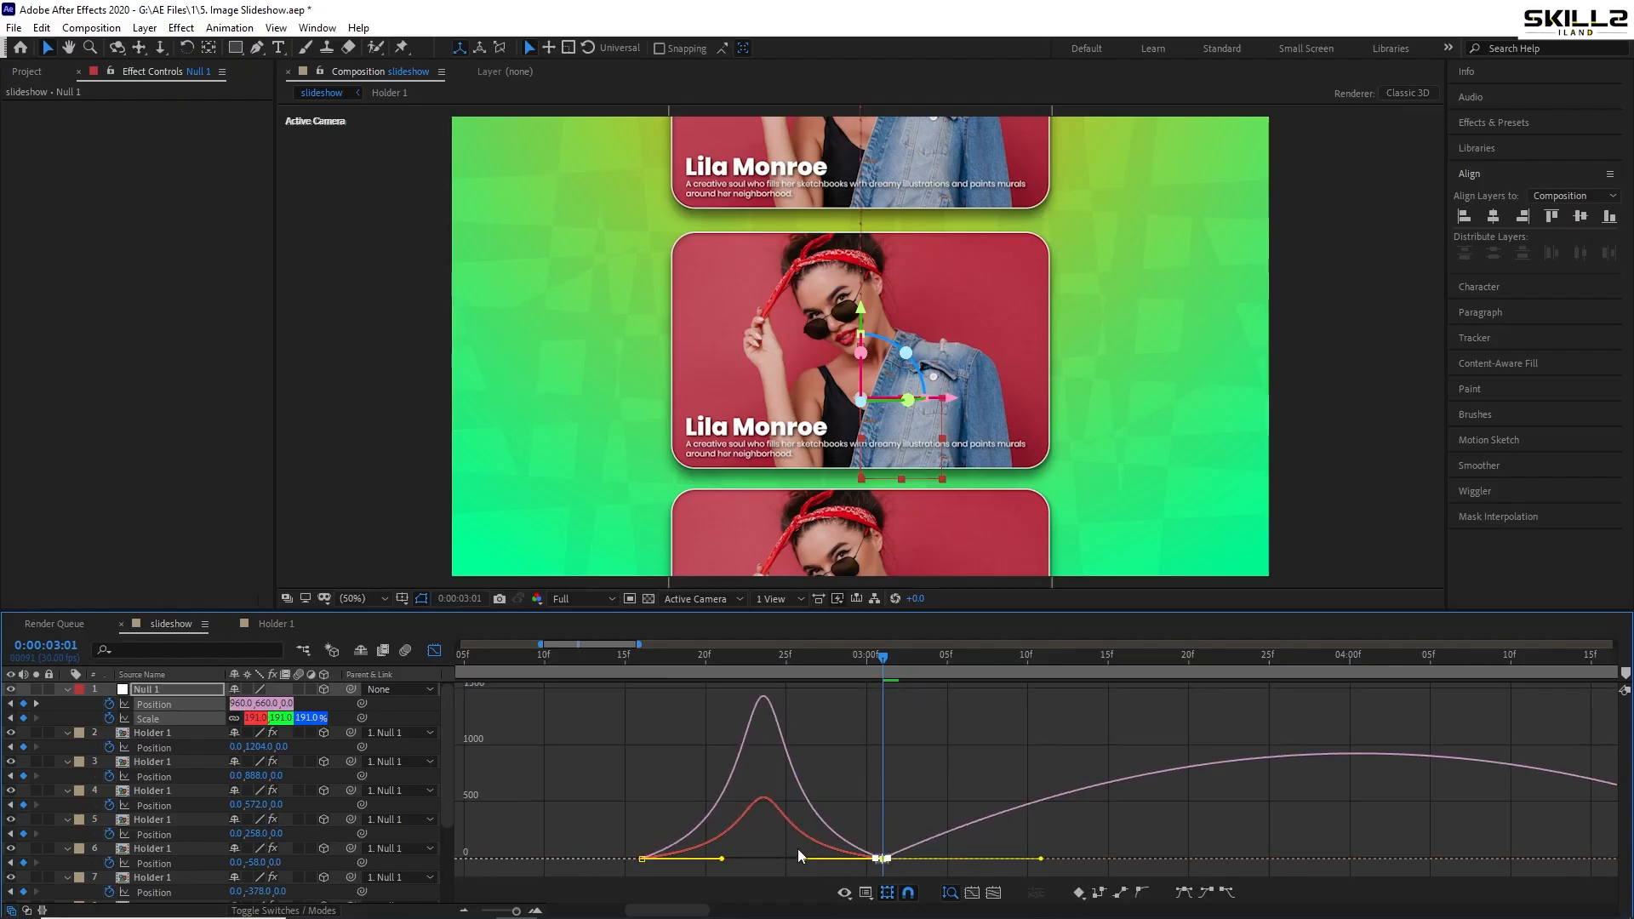
{"action": "left_click", "coordinate": [434, 651]}
- Shift Null 1's keyframes slightly later and preview the card zoom from around 2:11
{"action": "left_click", "coordinate": [610, 668]}
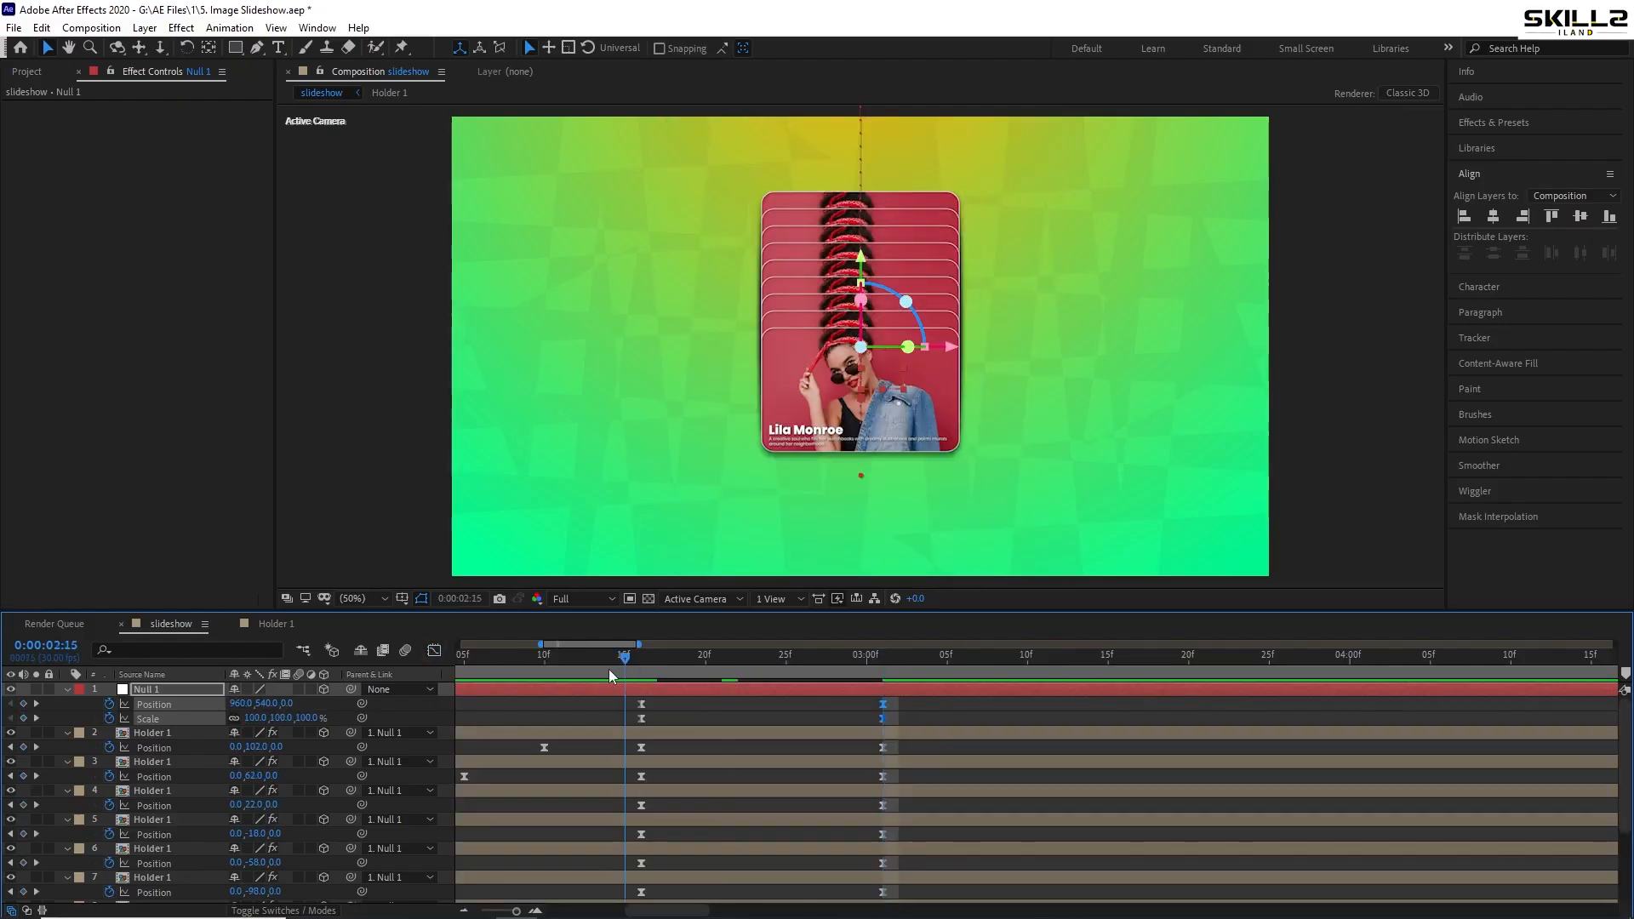
{"action": "left_click", "coordinate": [562, 667]}
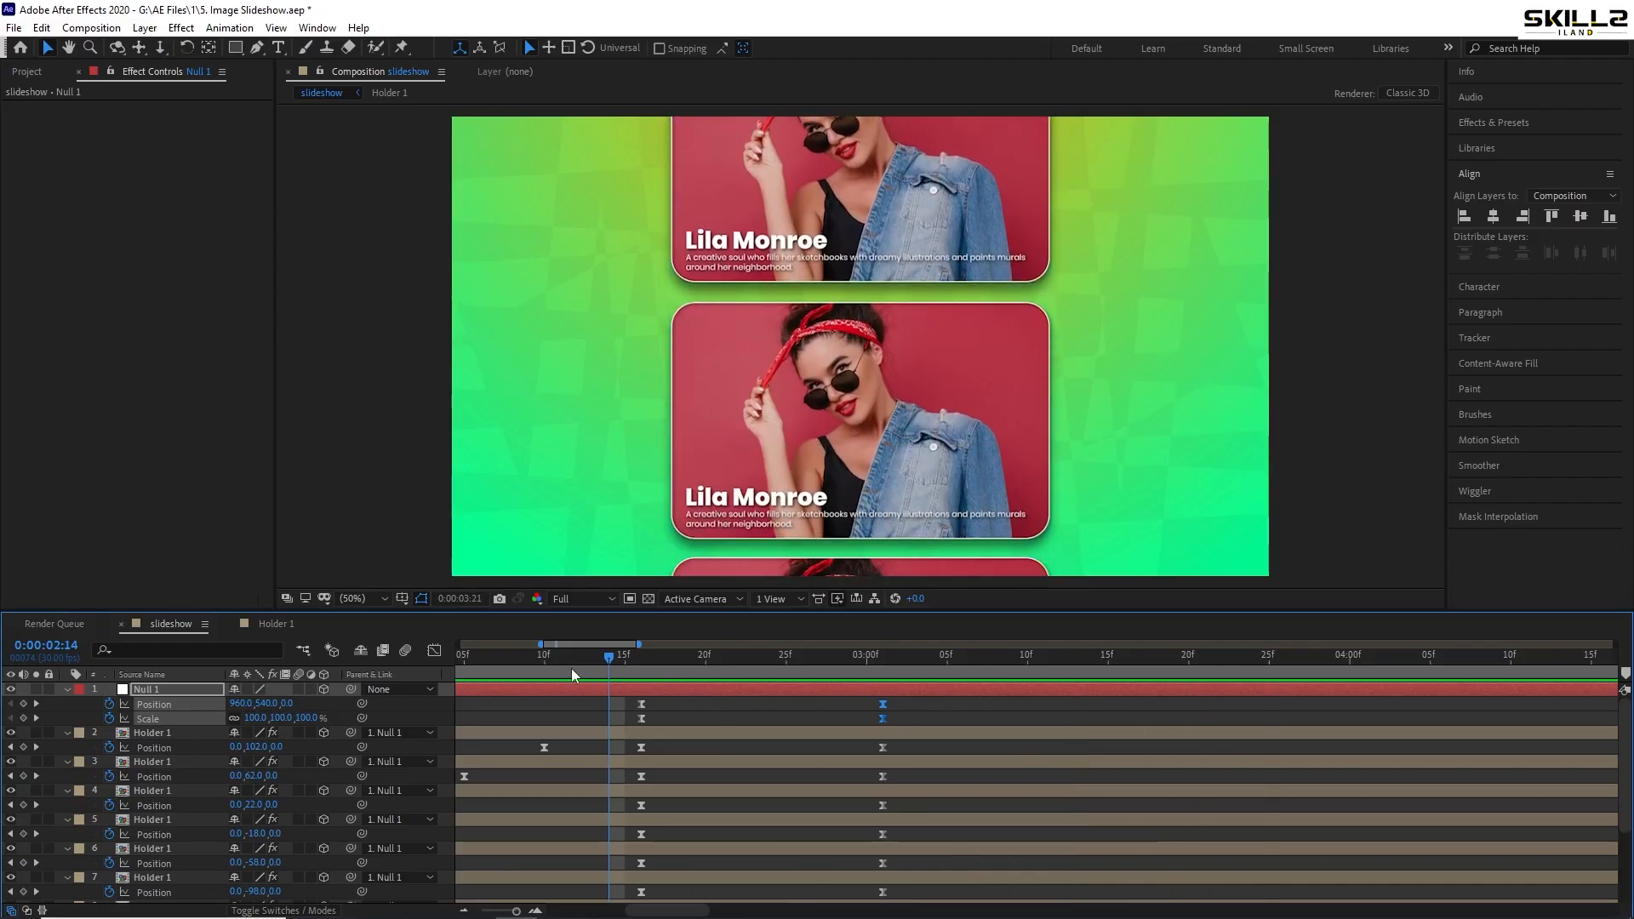
{"action": "key", "text": "space"}
{"action": "left_click_drag", "start_coordinate": [883, 717], "coordinate": [915, 717]}
{"action": "left_click", "coordinate": [741, 663]}
{"action": "key", "text": "space"}
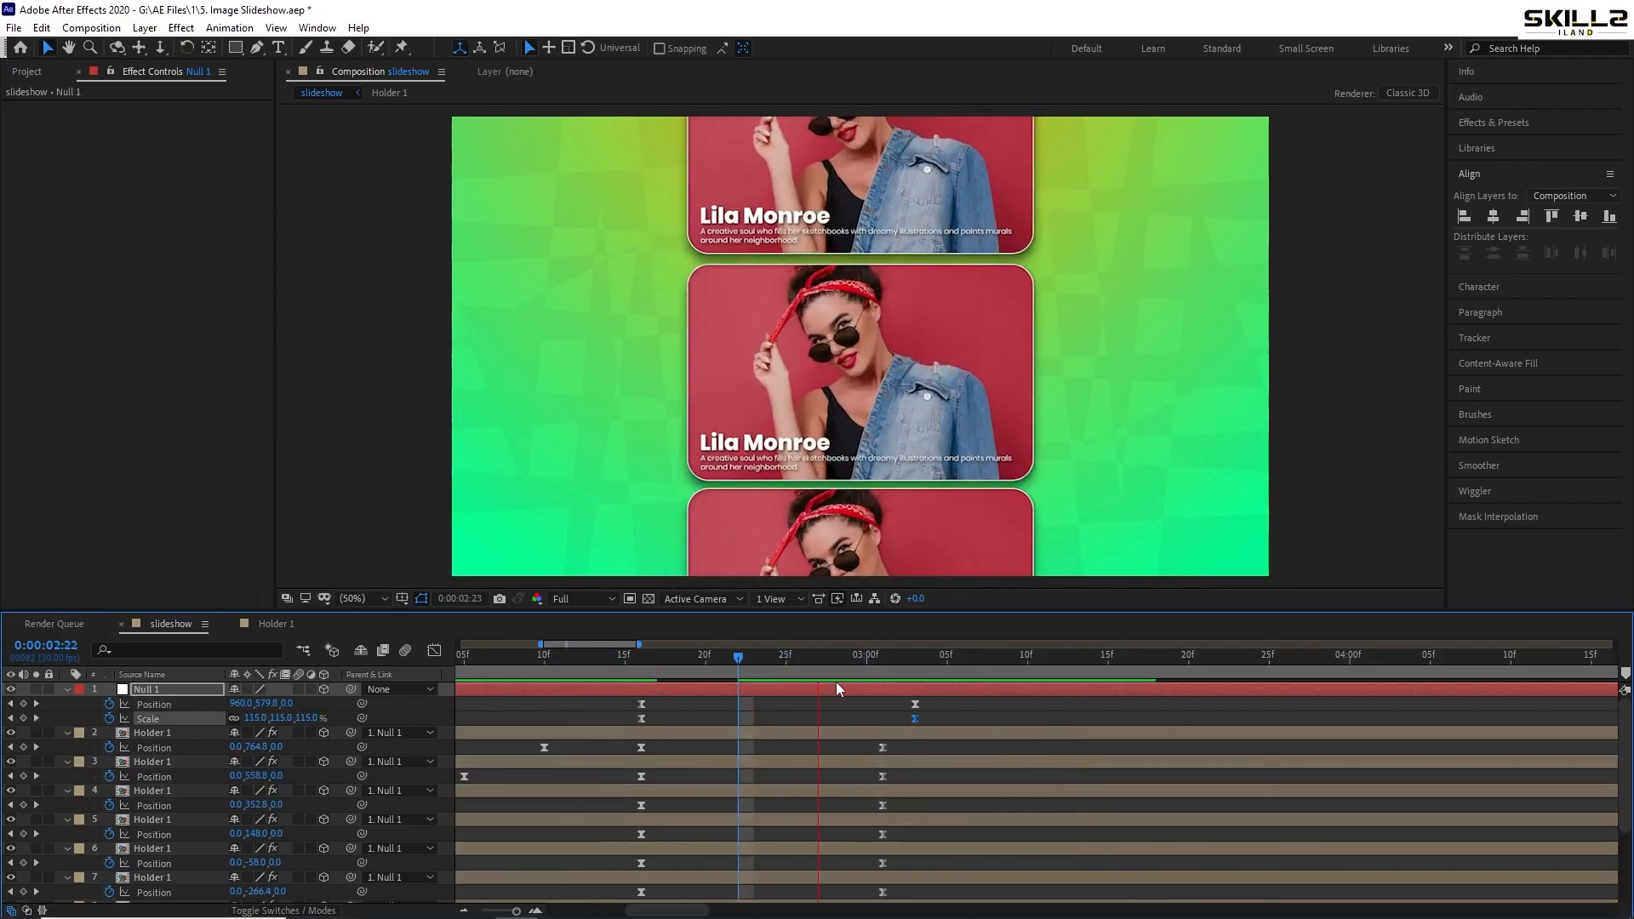
{"action": "left_click", "coordinate": [671, 660]}
{"action": "key", "text": "space"}
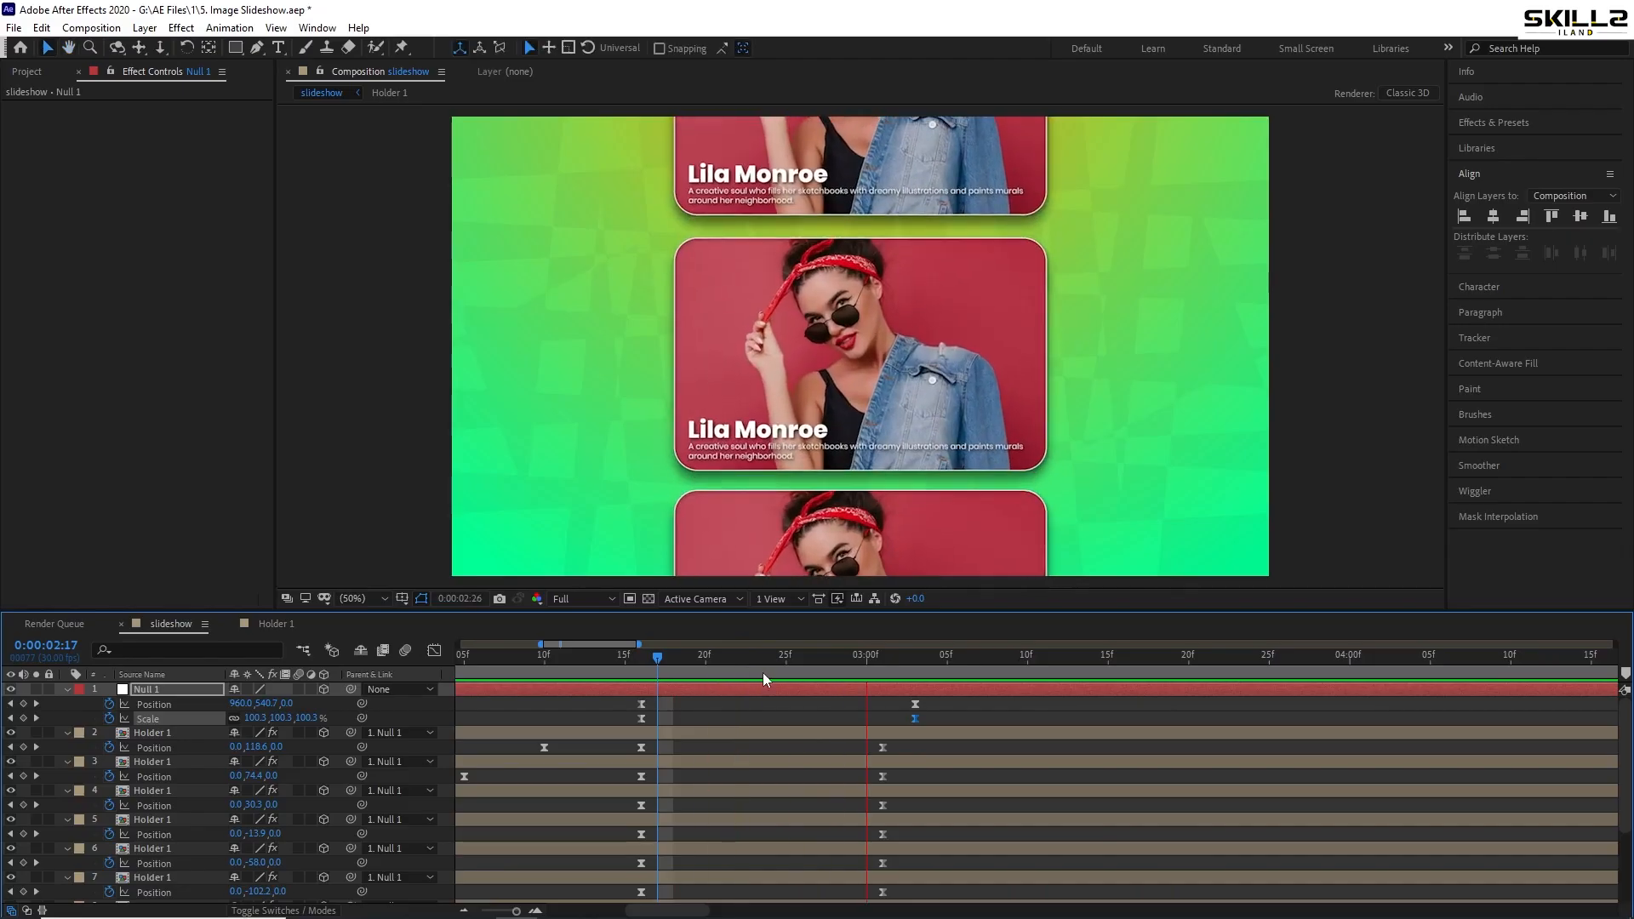
{"action": "key", "text": "space"}
- Move Null 1's Position and Scale keyframes from 03:03 to 03:04 and check the zoom
{"action": "mouse_move", "coordinate": [927, 700]}
{"action": "left_mouse_down"}
{"action": "mouse_move", "coordinate": [910, 718]}
{"action": "mouse_move", "coordinate": [931, 718]}
{"action": "left_mouse_up"}
{"action": "key", "text": "space"}
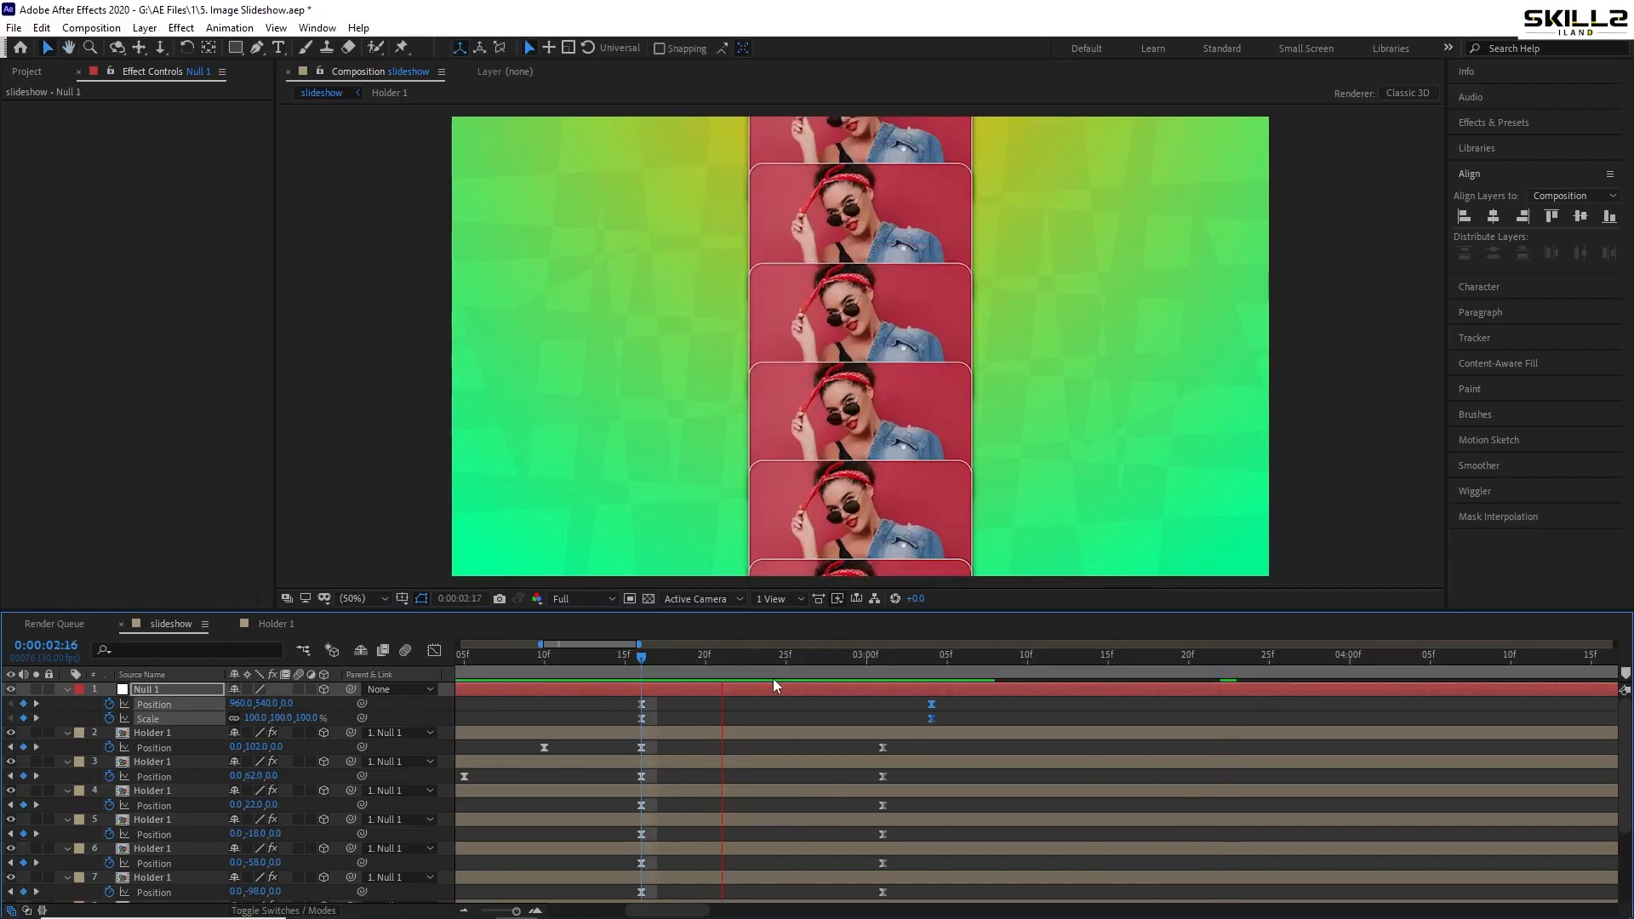
{"action": "left_click_drag", "start_coordinate": [691, 659], "coordinate": [686, 693]}
{"action": "key", "text": "space"}
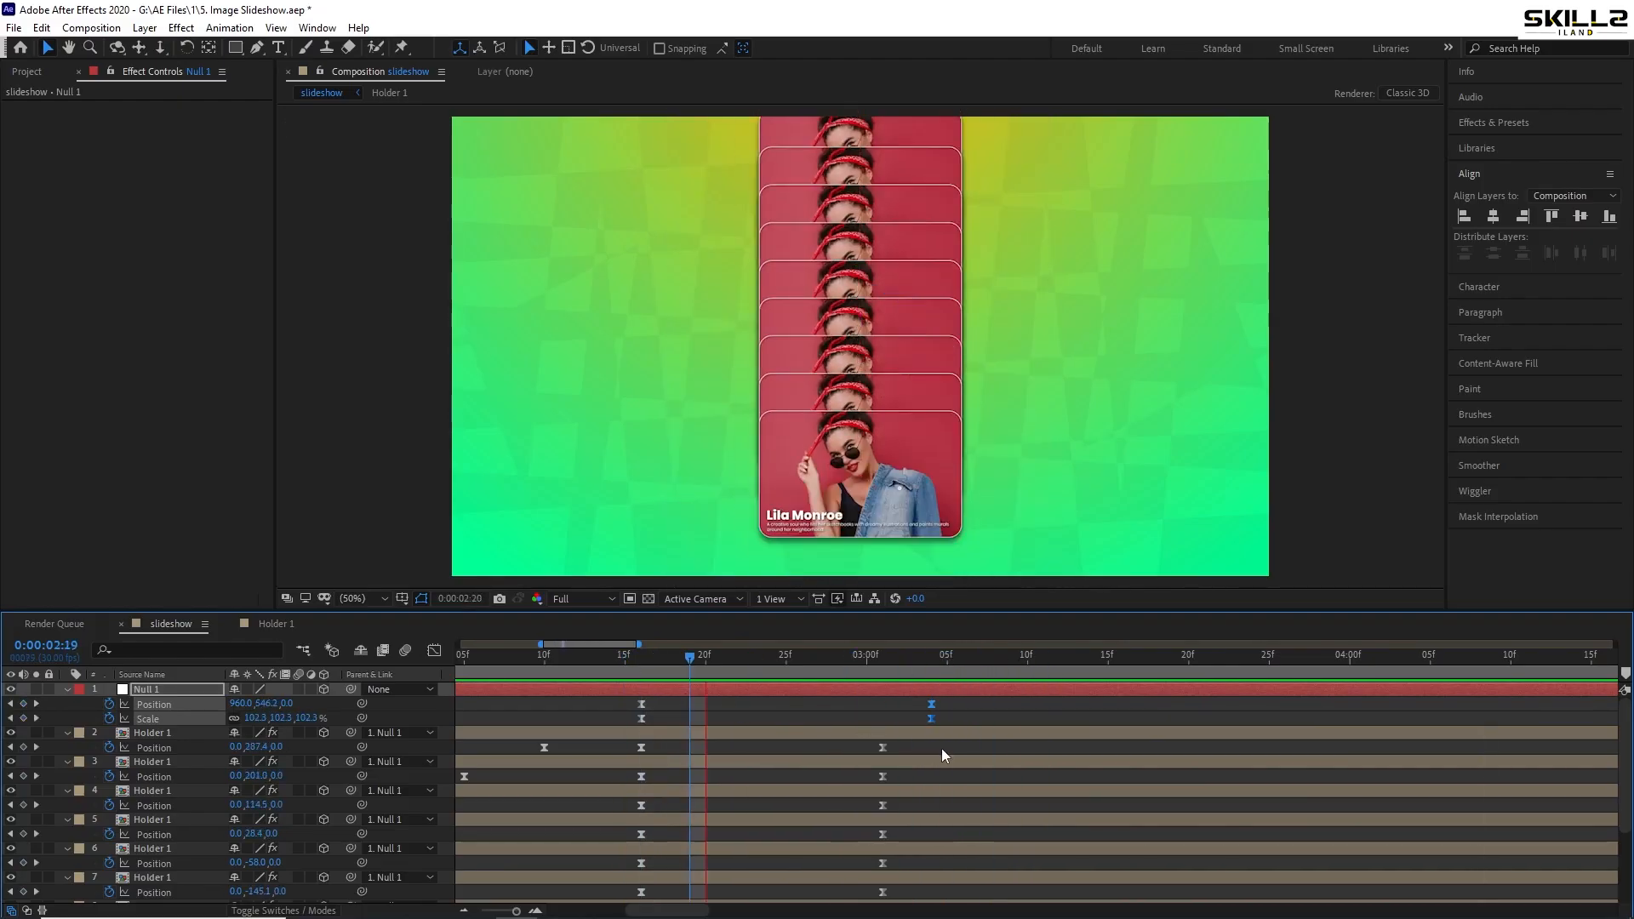
{"action": "left_click_drag", "start_coordinate": [932, 672], "coordinate": [1011, 662]}
- Delete Null 1's extra 05:00 Position keyframe and save the project
{"action": "key", "text": "minus"}
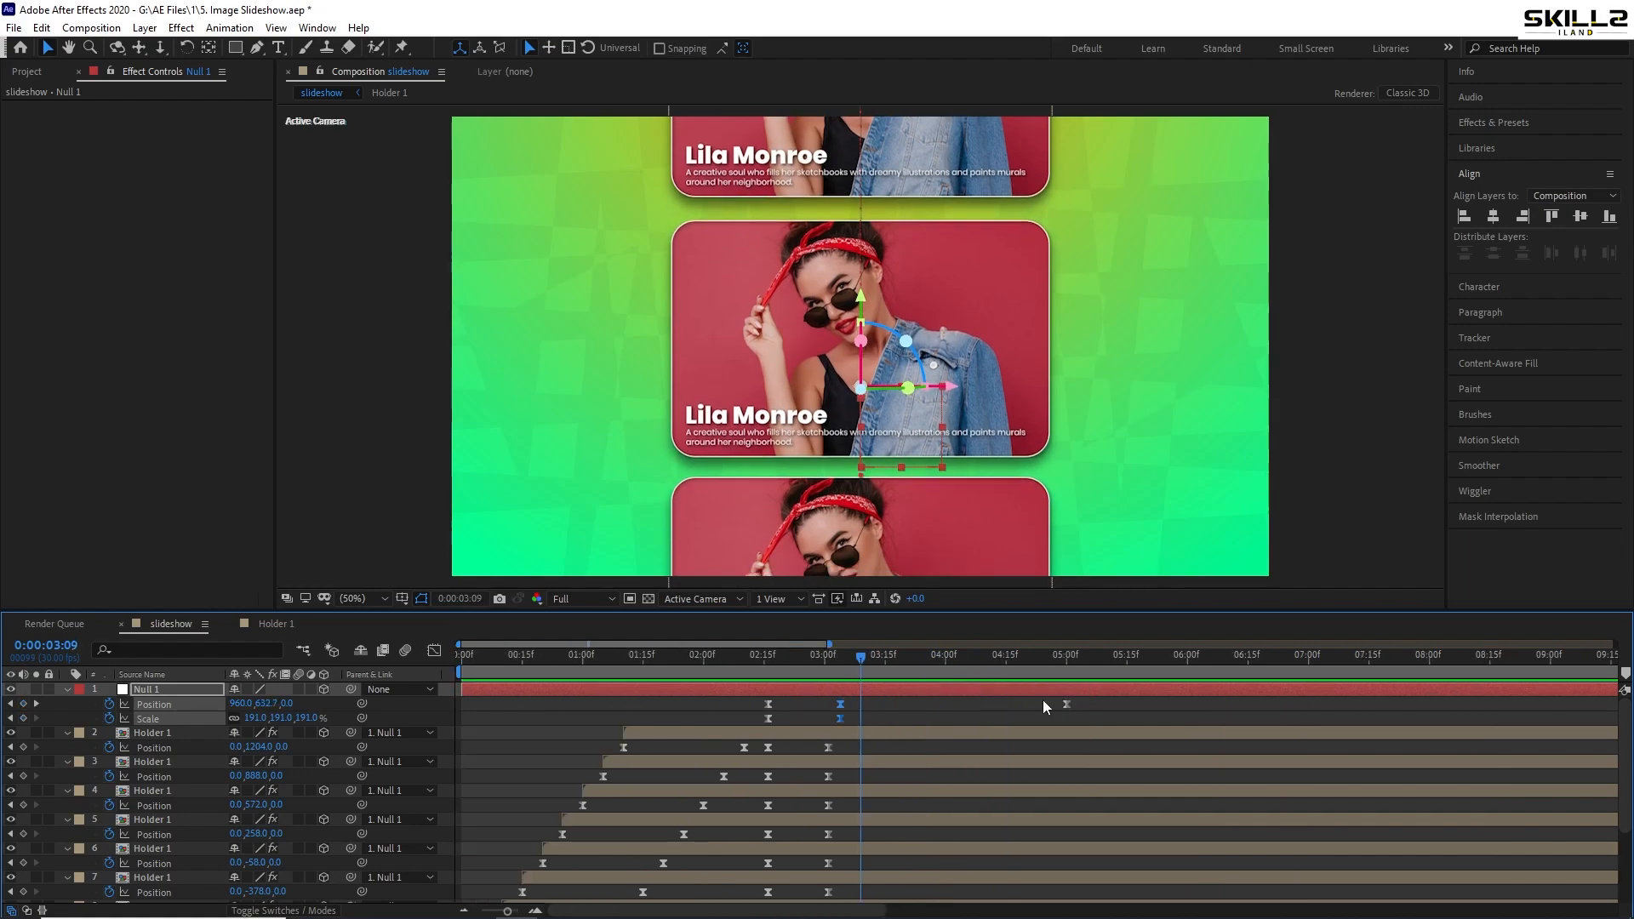
{"action": "left_click", "coordinate": [1066, 705]}
{"action": "key", "text": "Delete"}
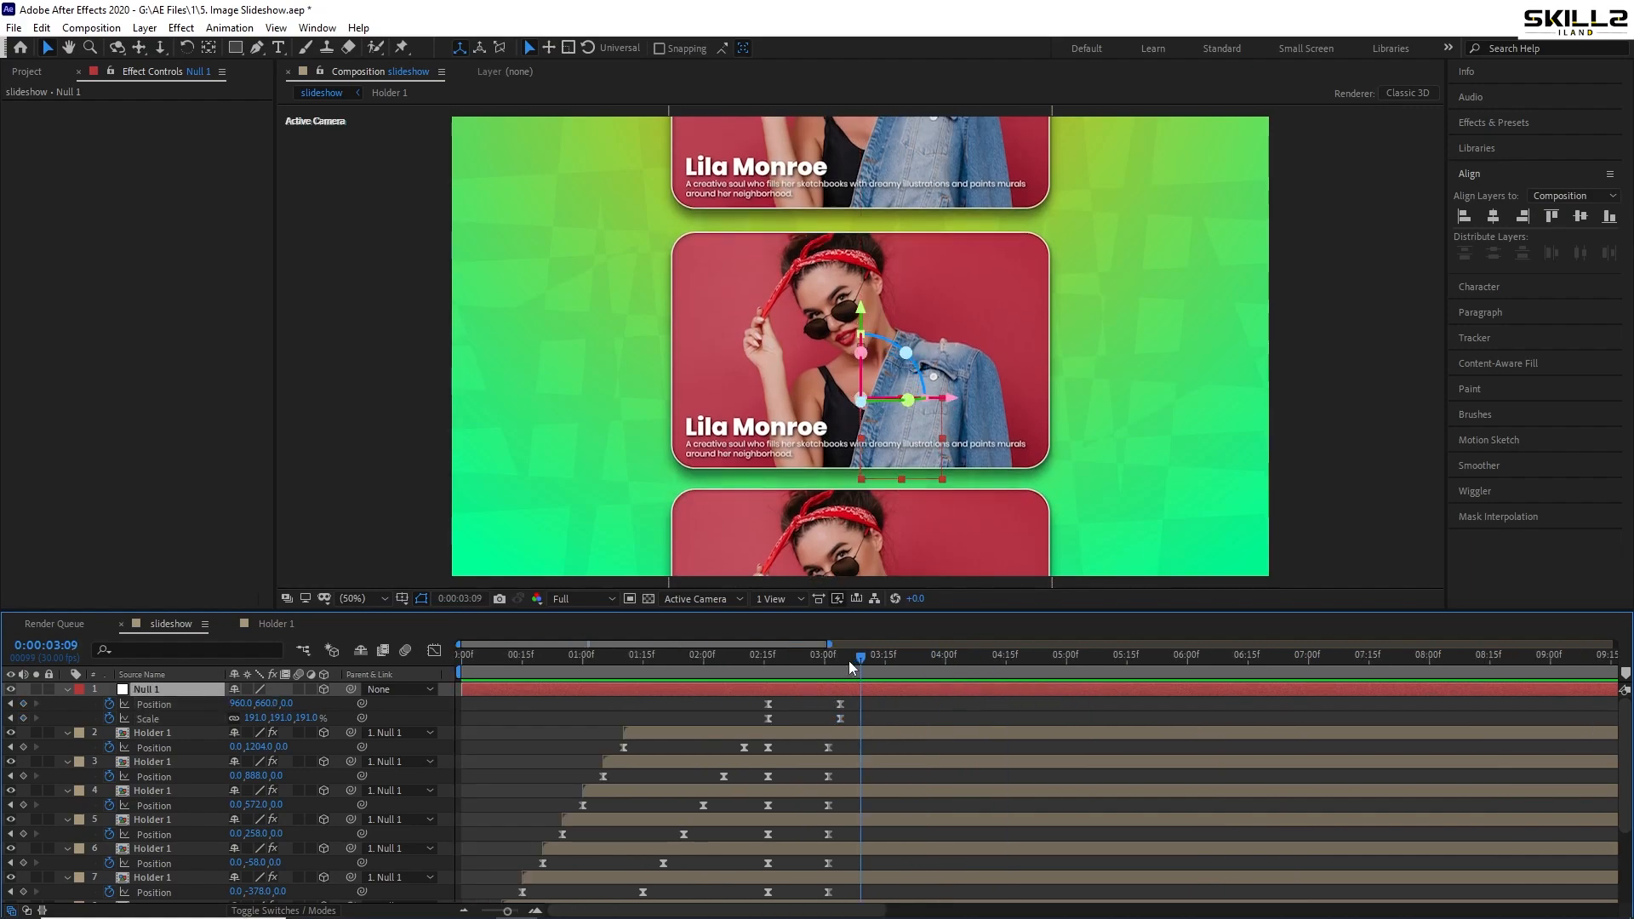
{"action": "left_click", "coordinate": [840, 662]}
{"action": "key", "text": "ctrl+s"}
- Add a Null 2 layer, parent Null 1 to it, and save
{"action": "right_click", "coordinate": [74, 693]}
{"action": "mouse_move", "coordinate": [109, 722]}
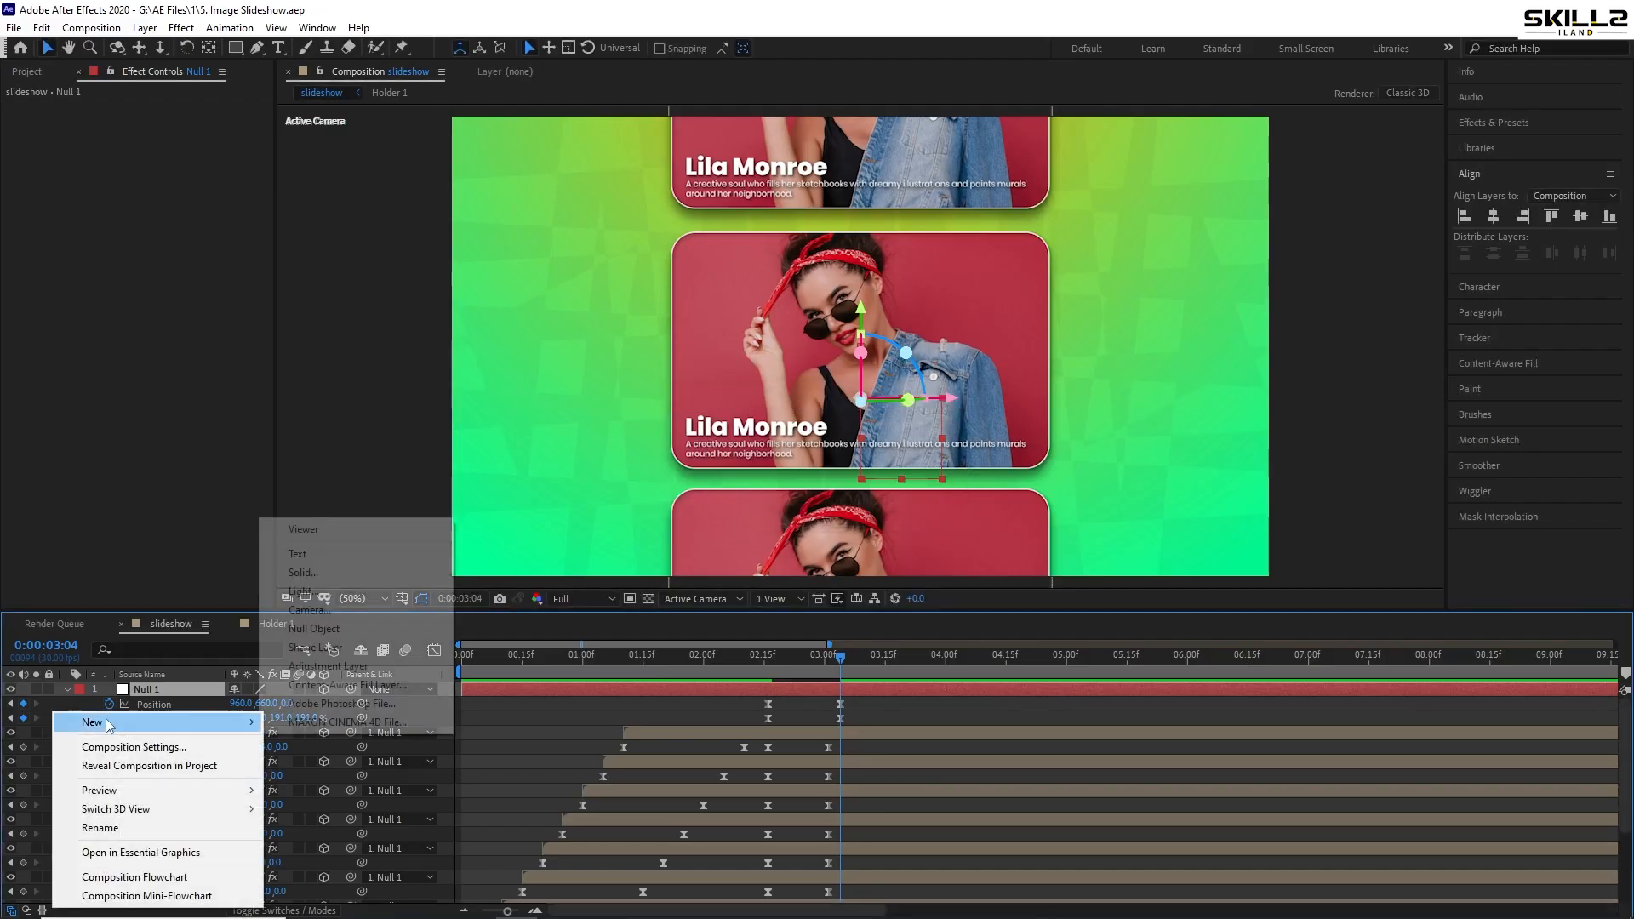
{"action": "left_click", "coordinate": [330, 629]}
{"action": "left_click", "coordinate": [313, 706]}
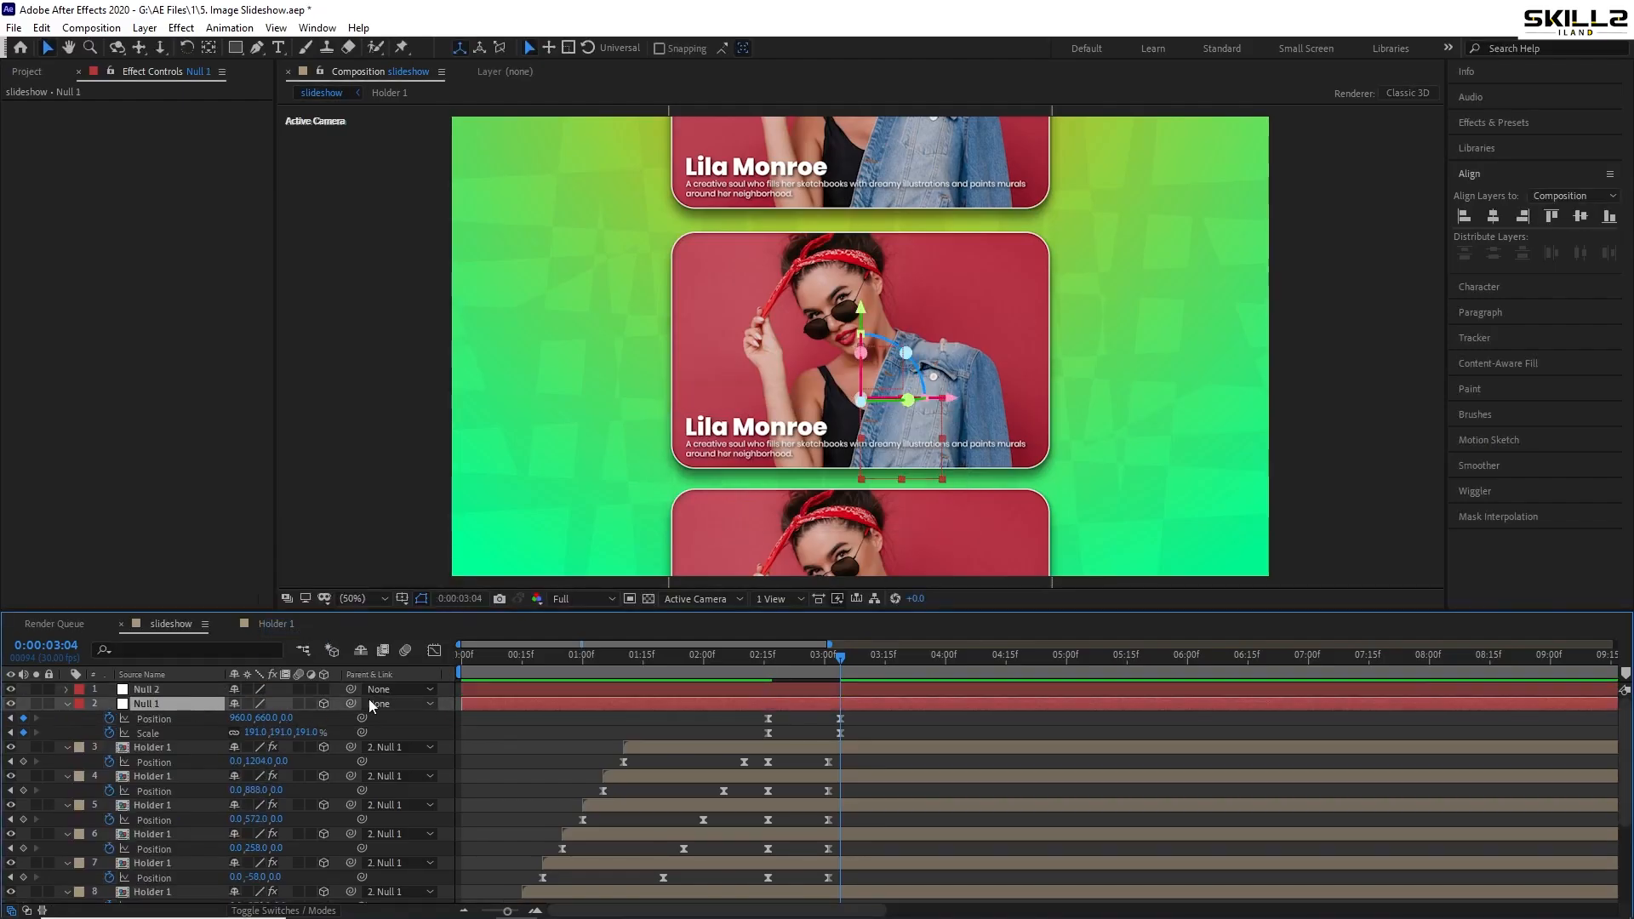
{"action": "left_click_drag", "start_coordinate": [351, 704], "coordinate": [146, 689]}
{"action": "left_click", "coordinate": [146, 689]}
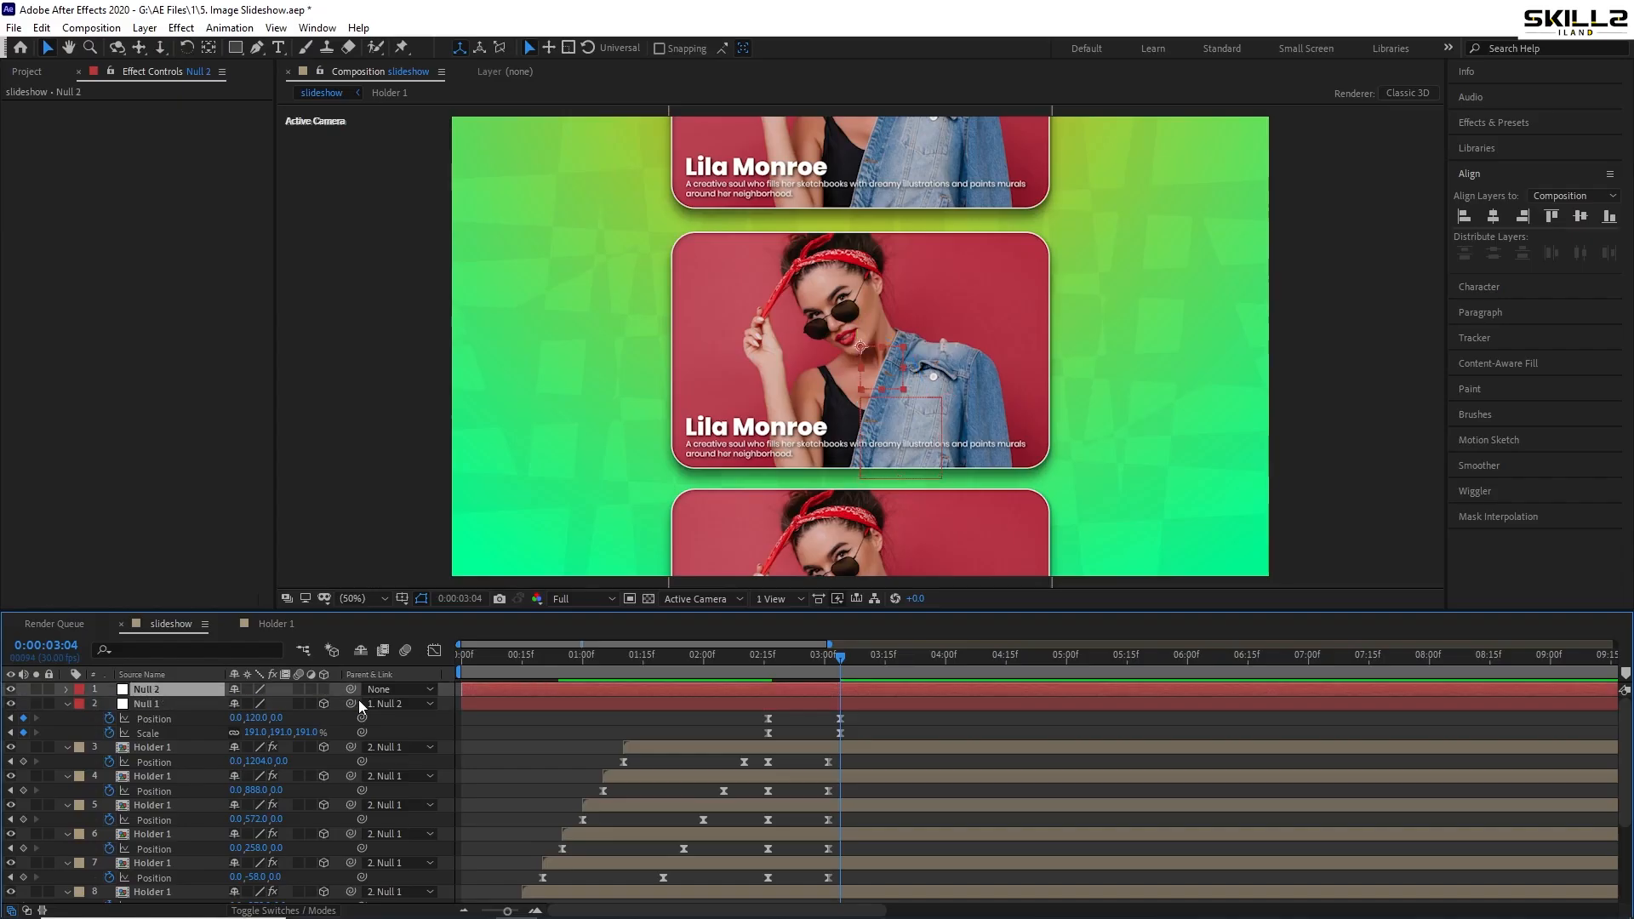
{"action": "key", "text": "ctrl+s"}
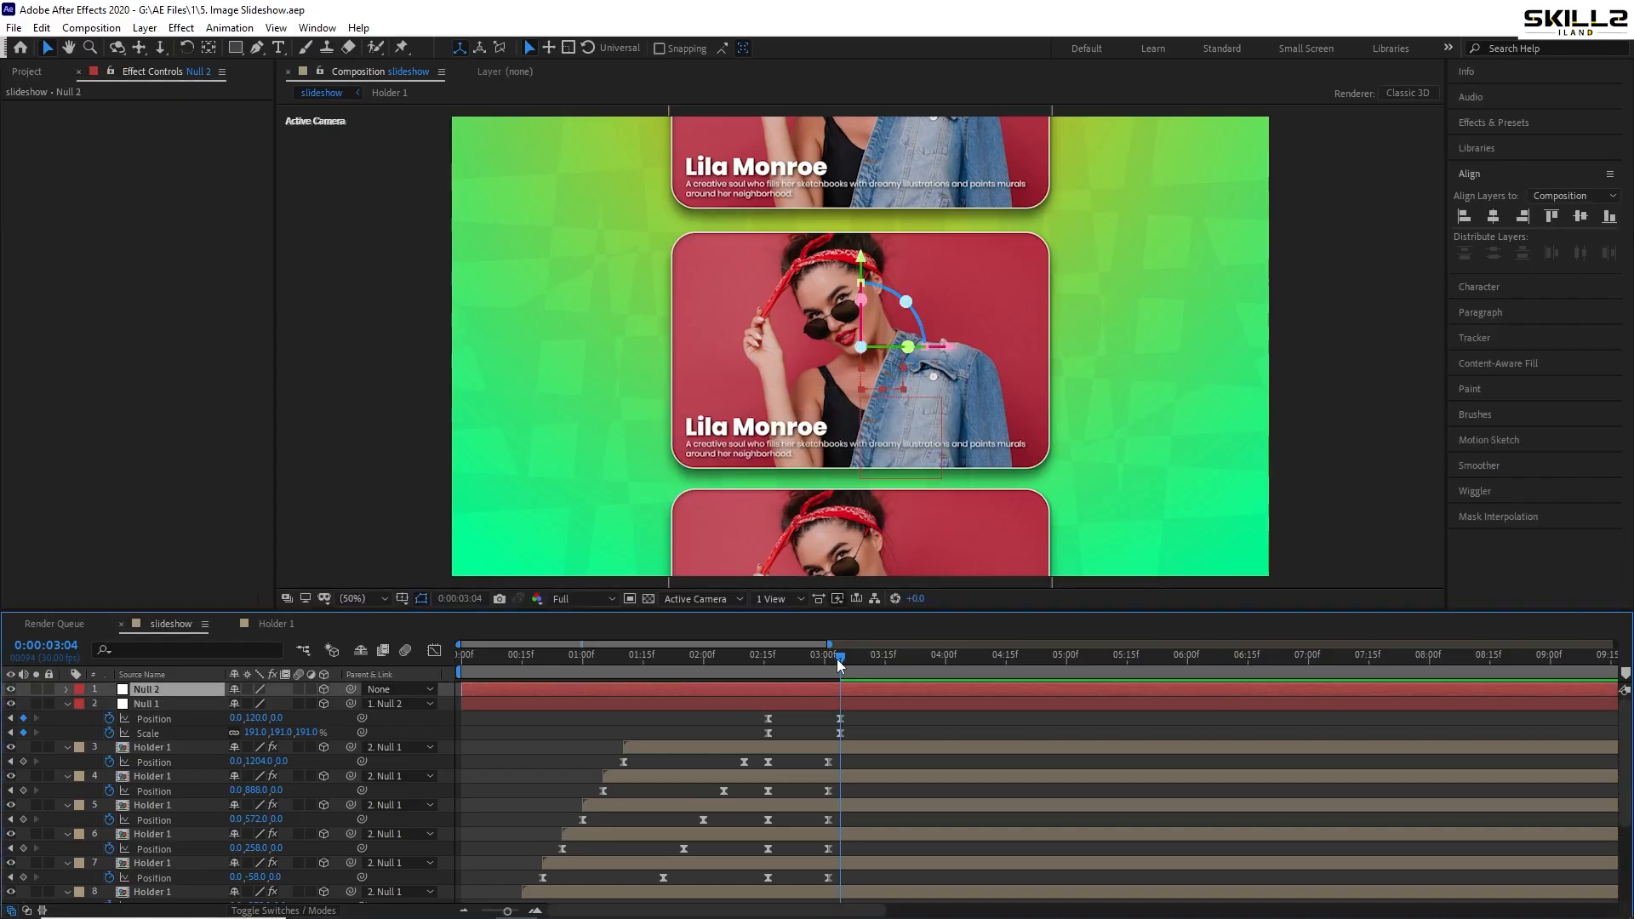
- Set a starting Position keyframe on Null 2 at 02:23 (960,540,0)
{"action": "left_click_drag", "start_coordinate": [836, 659], "coordinate": [792, 681]}
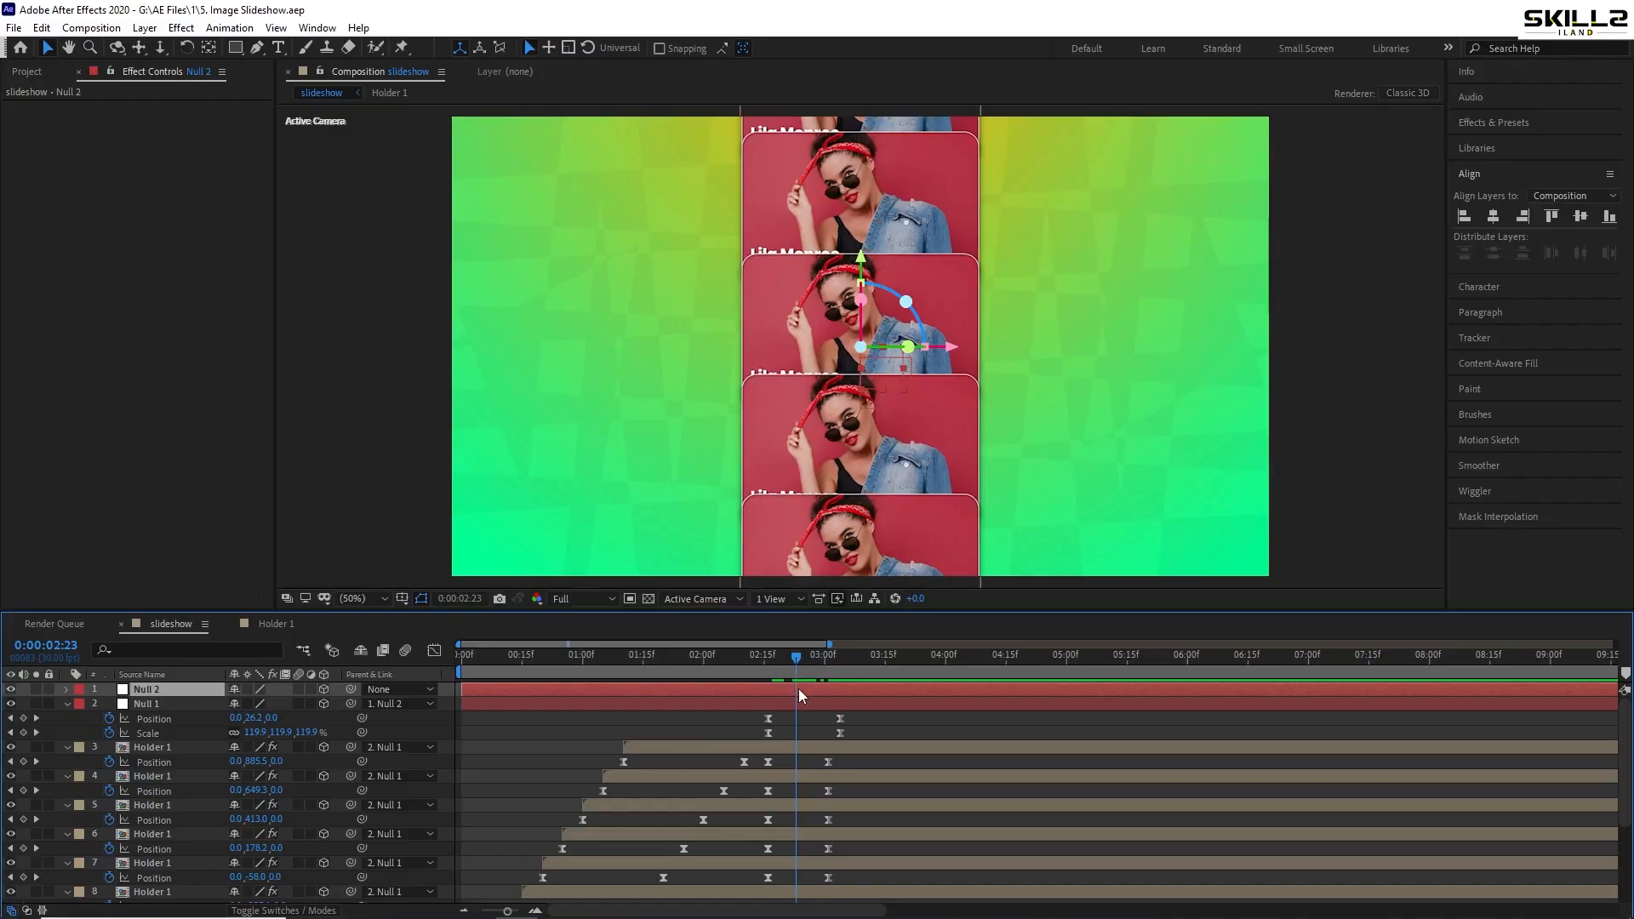
{"action": "key", "text": "p"}
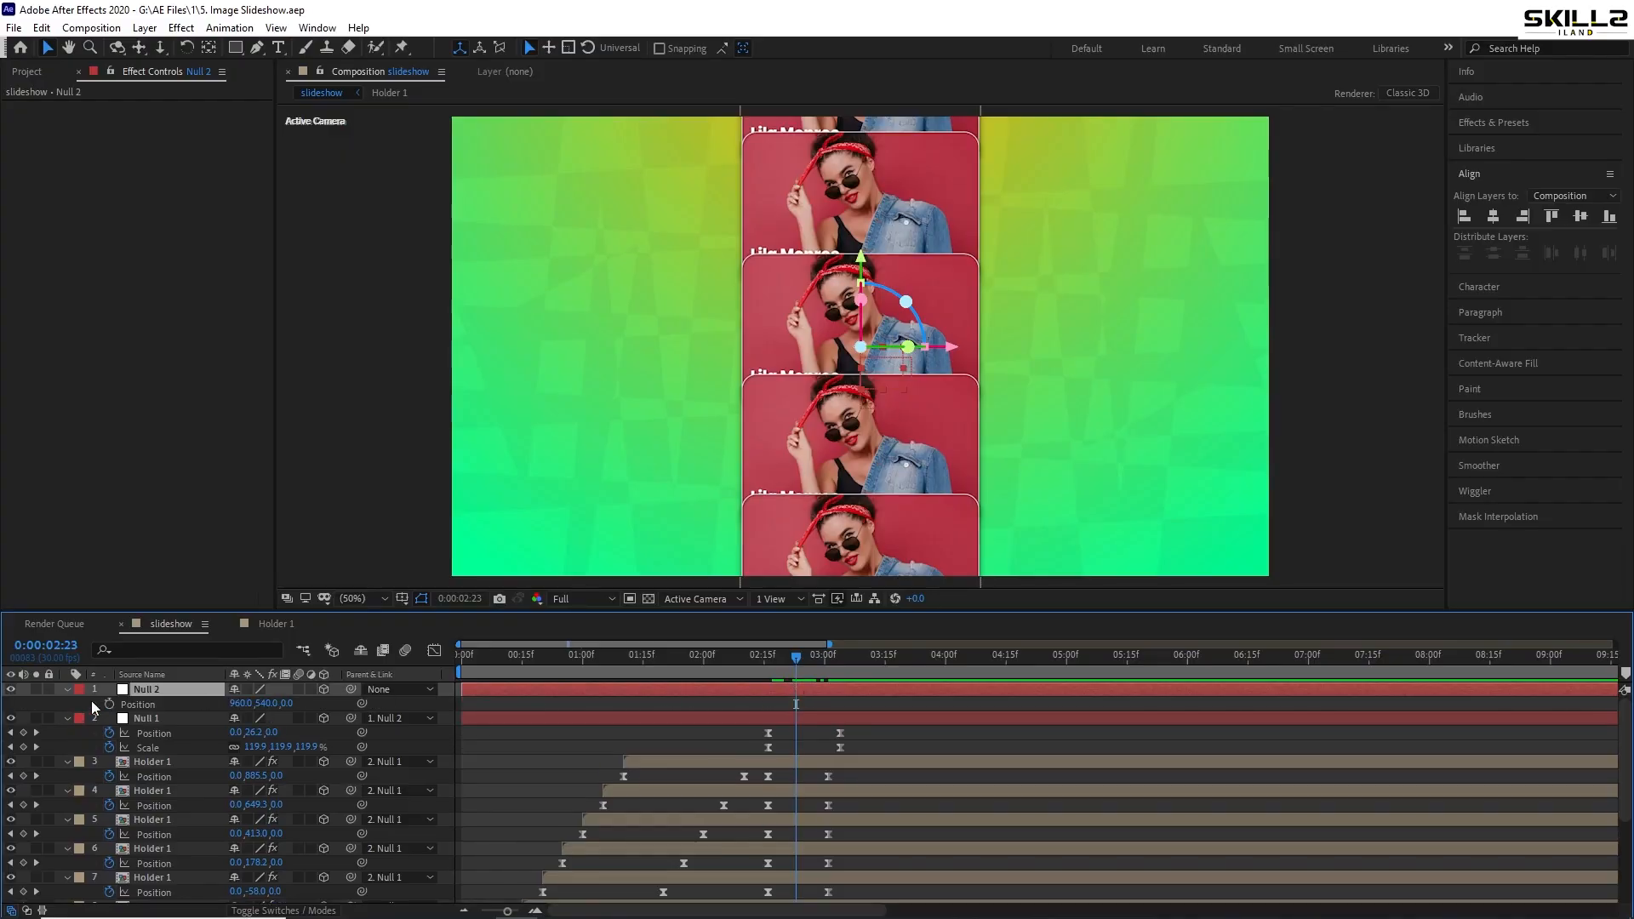
{"action": "left_click", "coordinate": [109, 704]}
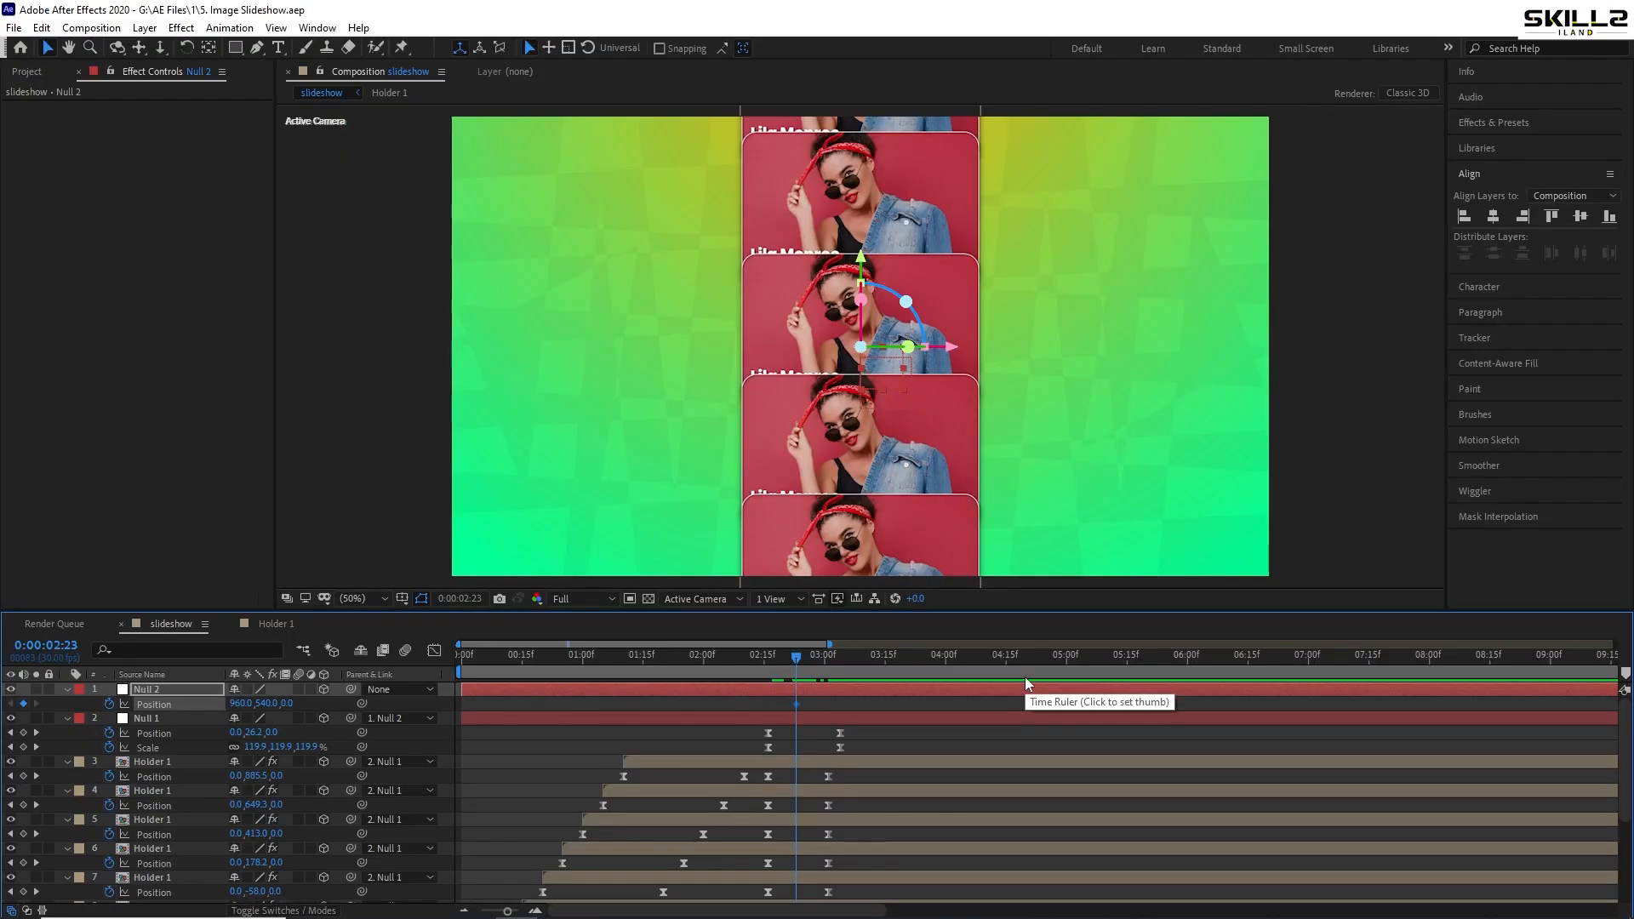
- Near six seconds, nudge Null 2 up to about -1720 Y, save, and preview from 02:13
{"action": "left_click", "coordinate": [1177, 658]}
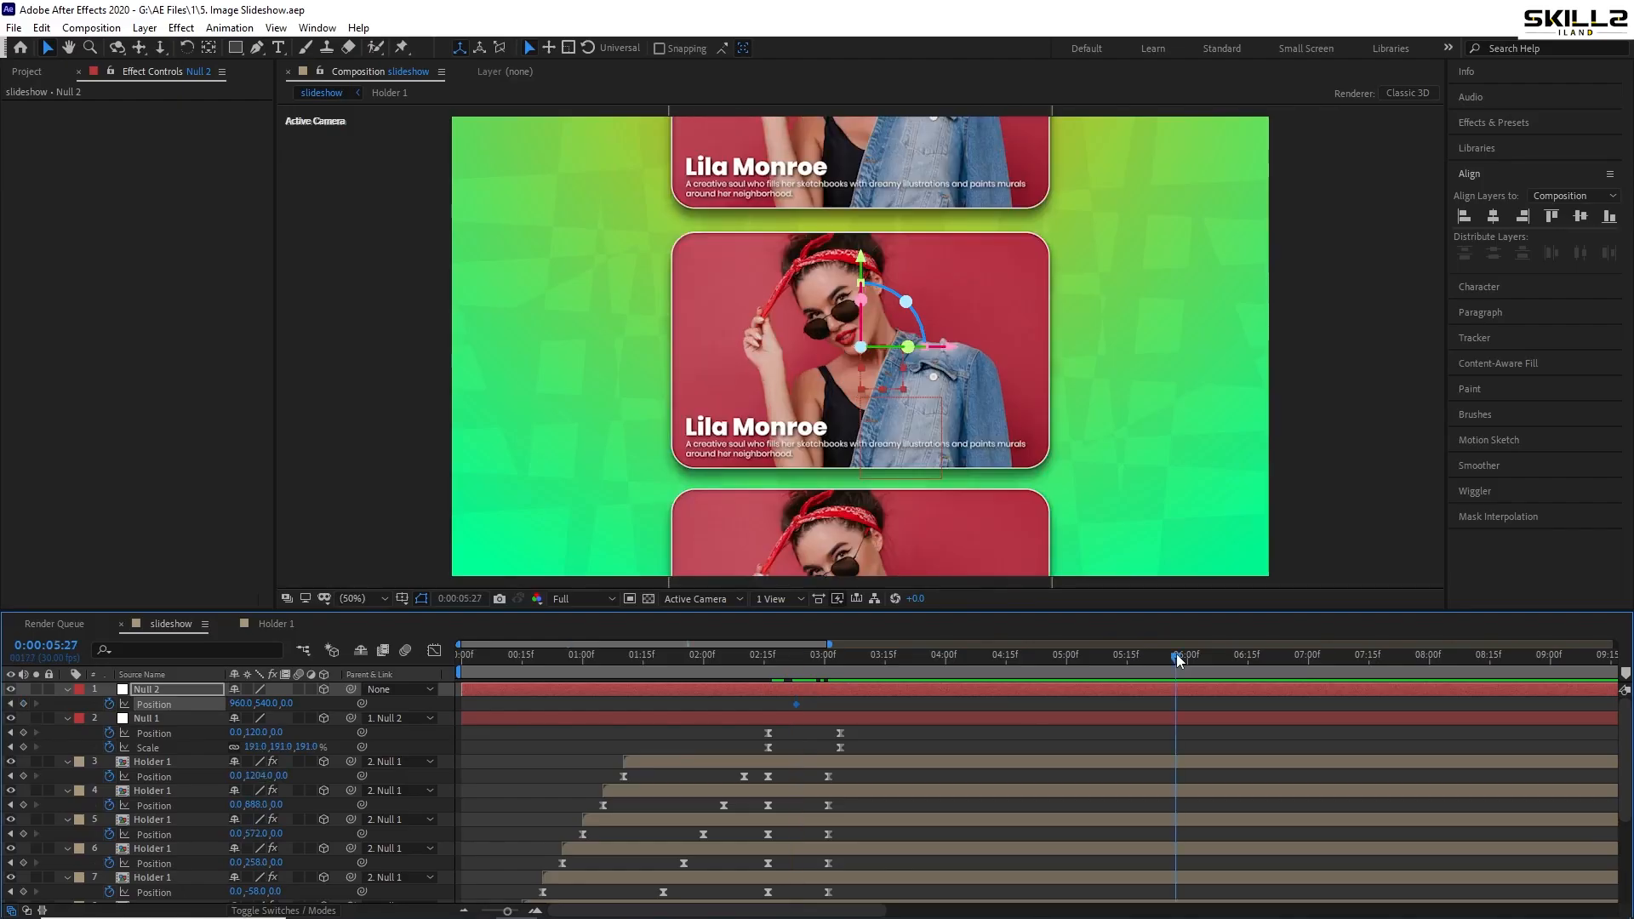
{"action": "key", "text": "shift+Up"}
{"action": "key", "text": "shift+Up"}
{"action": "key", "text": "shift+Up"}
{"action": "key", "text": "shift+Up"}
{"action": "key", "text": "shift+Up"}
{"action": "key", "text": "shift+Up"}
{"action": "key", "text": "shift+Up"}
{"action": "key", "text": "shift+Up"}
{"action": "key", "text": "shift+Up"}
{"action": "key", "text": "shift+Up"}
{"action": "key", "text": "shift+Up"}
{"action": "key", "text": "shift+Up"}
{"action": "key", "text": "shift+Up"}
{"action": "key", "text": "shift+Up"}
{"action": "key", "text": "shift+Up"}
{"action": "key", "text": "shift+Up"}
{"action": "key", "text": "shift+Up"}
{"action": "key", "text": "shift+Up"}
{"action": "key", "text": "shift+Up"}
{"action": "key", "text": "shift+Up"}
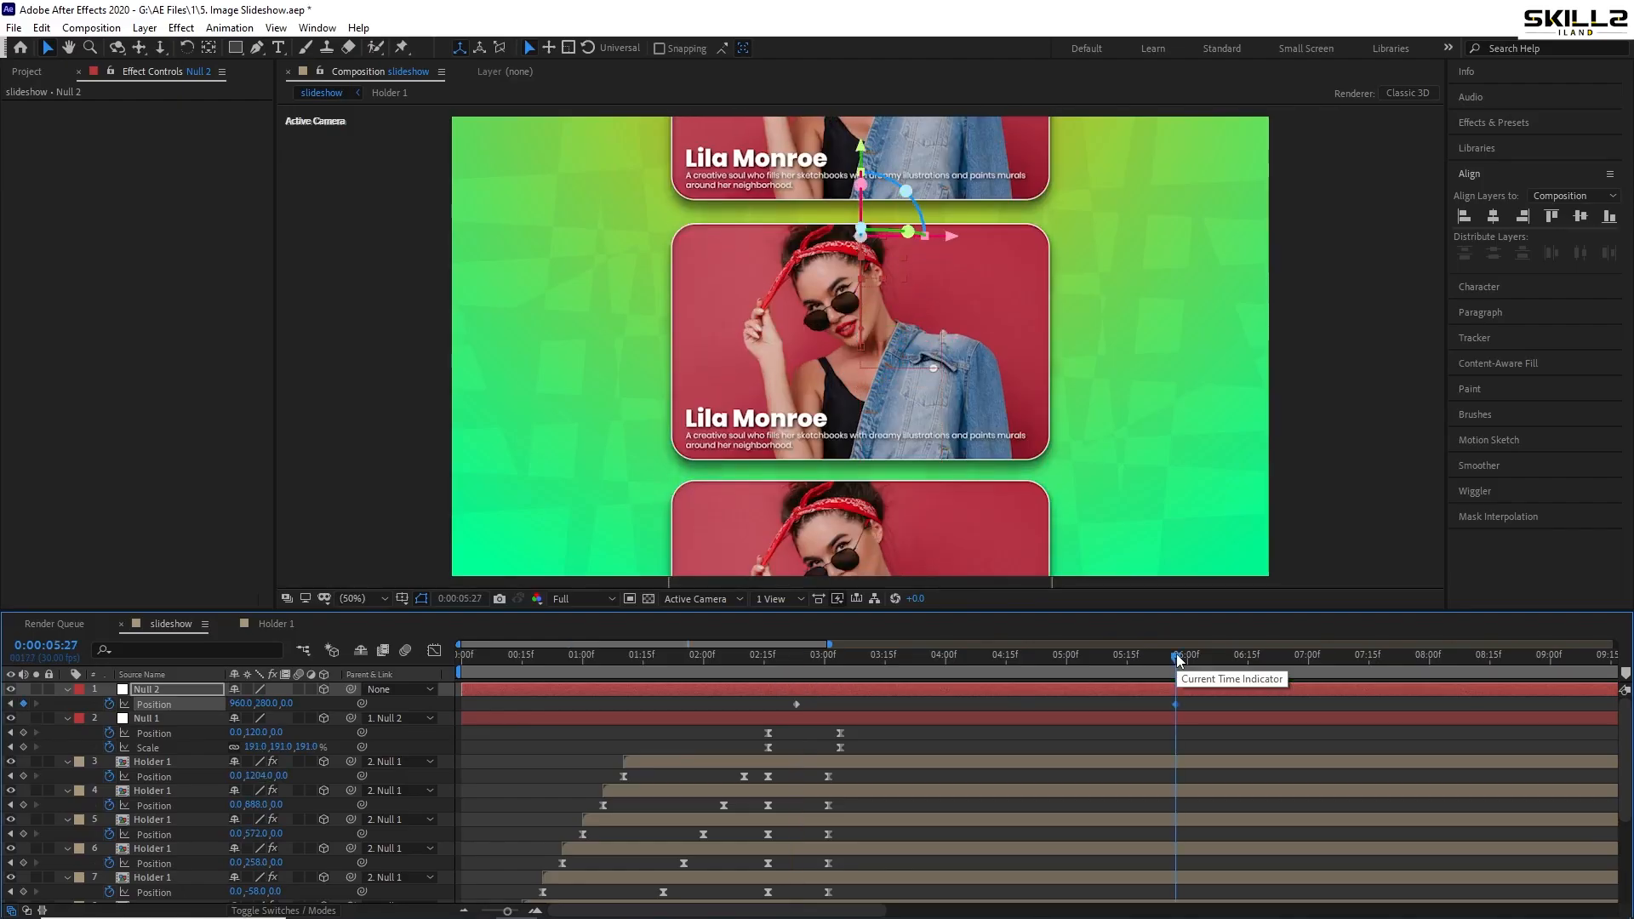
{"action": "key", "text": "shift+Up"}
{"action": "key", "text": "shift+Up"}
{"action": "key", "text": "shift+Up"}
{"action": "key", "text": "shift+Up"}
{"action": "key", "text": "shift+Up"}
{"action": "key", "text": "shift+Up"}
{"action": "key", "text": "shift+Up"}
{"action": "key", "text": "shift+Up"}
{"action": "key", "text": "shift+Up"}
{"action": "key", "text": "shift+Up"}
{"action": "key", "text": "shift+Up"}
{"action": "key", "text": "shift+Up"}
{"action": "key", "text": "shift+Up"}
{"action": "key", "text": "shift+Up"}
{"action": "key", "text": "shift+Up"}
{"action": "key", "text": "shift+Up"}
{"action": "key", "text": "shift+Up"}
{"action": "key", "text": "shift+Up"}
{"action": "key", "text": "shift+Up"}
{"action": "key", "text": "shift+Up"}
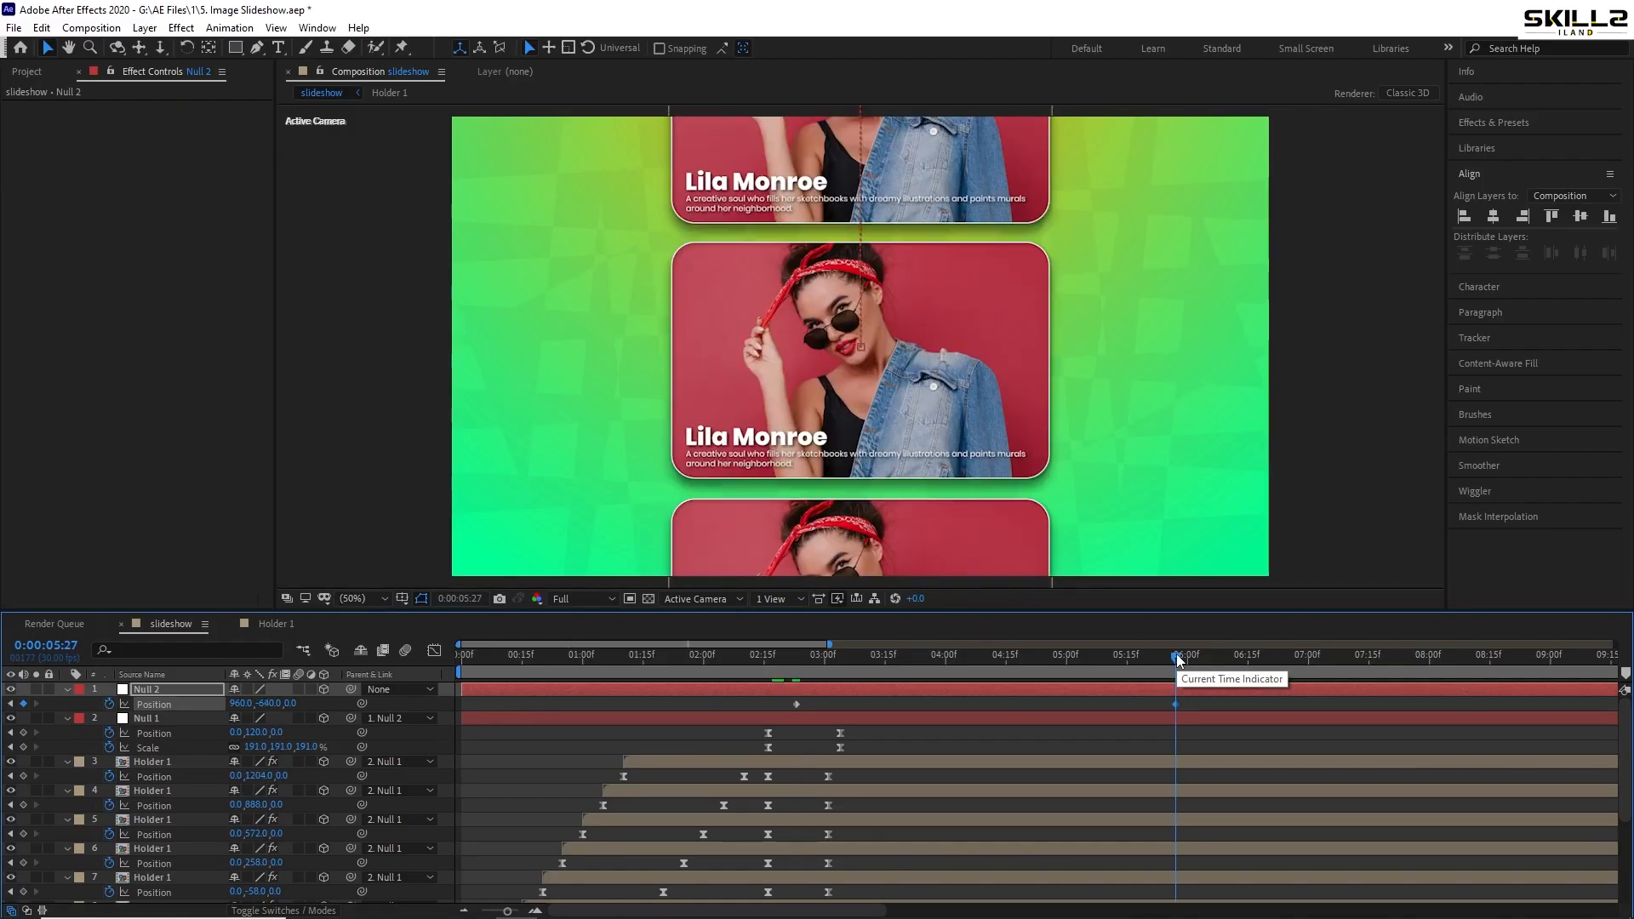
{"action": "key", "text": "shift+Up"}
{"action": "key", "text": "shift+Up"}
{"action": "key", "text": "shift+Up"}
{"action": "key", "text": "shift+Up"}
{"action": "key", "text": "shift+Up"}
{"action": "key", "text": "shift+Up"}
{"action": "key", "text": "shift+Up"}
{"action": "key", "text": "shift+Up"}
{"action": "key", "text": "shift+Up"}
{"action": "key", "text": "shift+Up"}
{"action": "key", "text": "shift+Up"}
{"action": "key", "text": "shift+Up"}
{"action": "key", "text": "shift+Up"}
{"action": "key", "text": "shift+Up"}
{"action": "key", "text": "shift+Up"}
{"action": "key", "text": "shift+Up"}
{"action": "key", "text": "shift+Up"}
{"action": "key", "text": "shift+Up"}
{"action": "key", "text": "shift+Up"}
{"action": "key", "text": "shift+Up"}
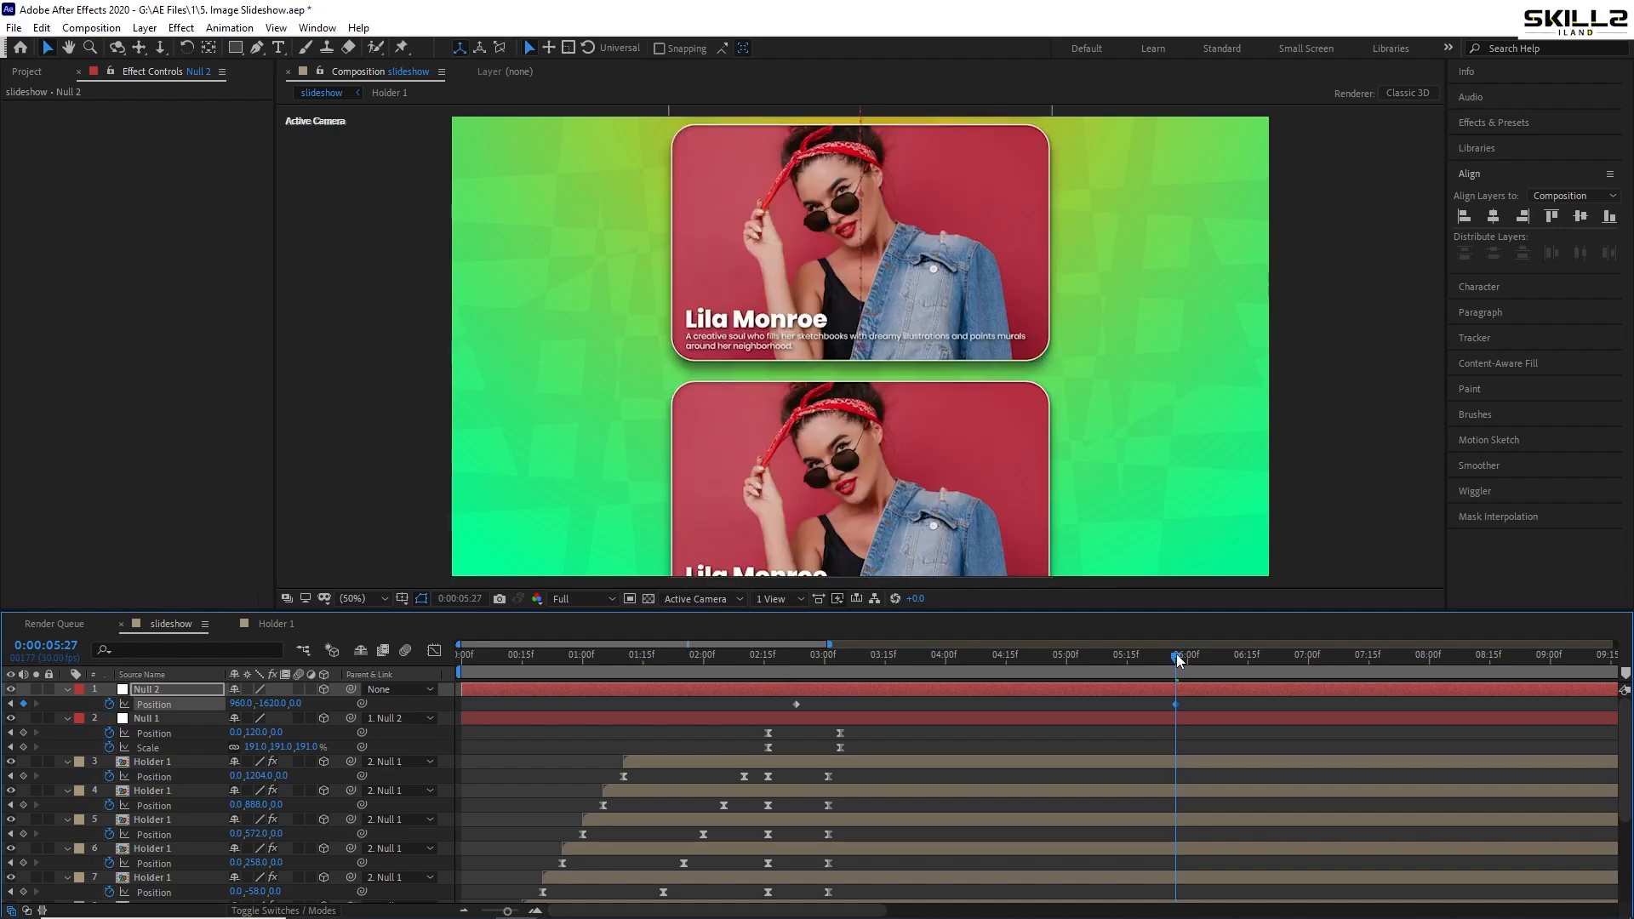
{"action": "key", "text": "ctrl+s"}
{"action": "left_click", "coordinate": [758, 657]}
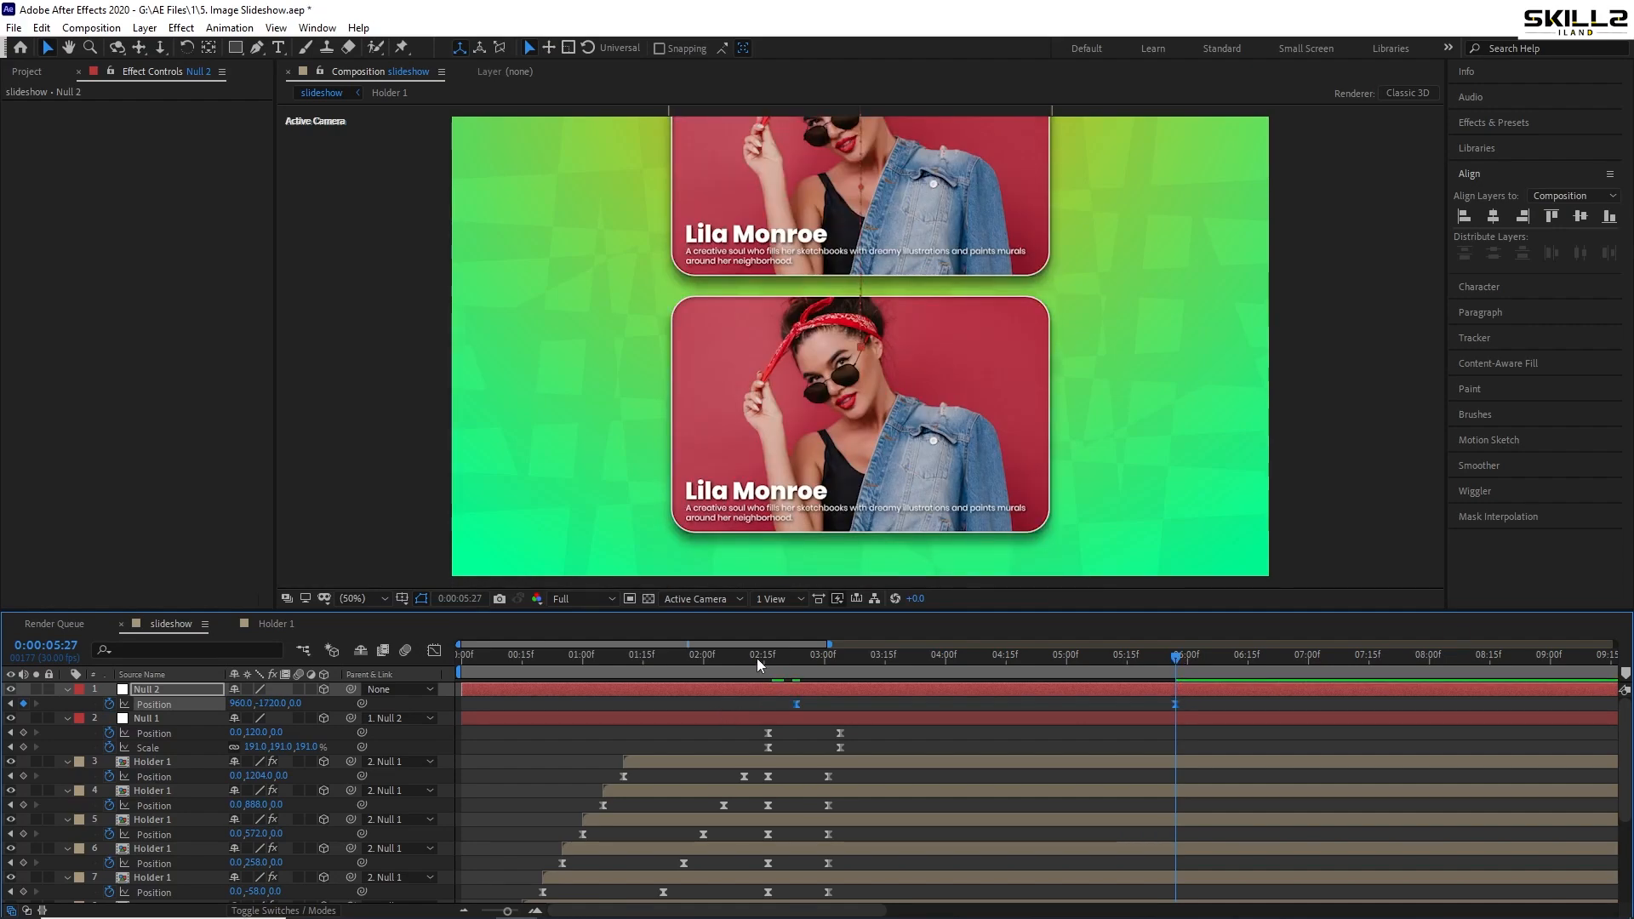
{"action": "key", "text": "space"}
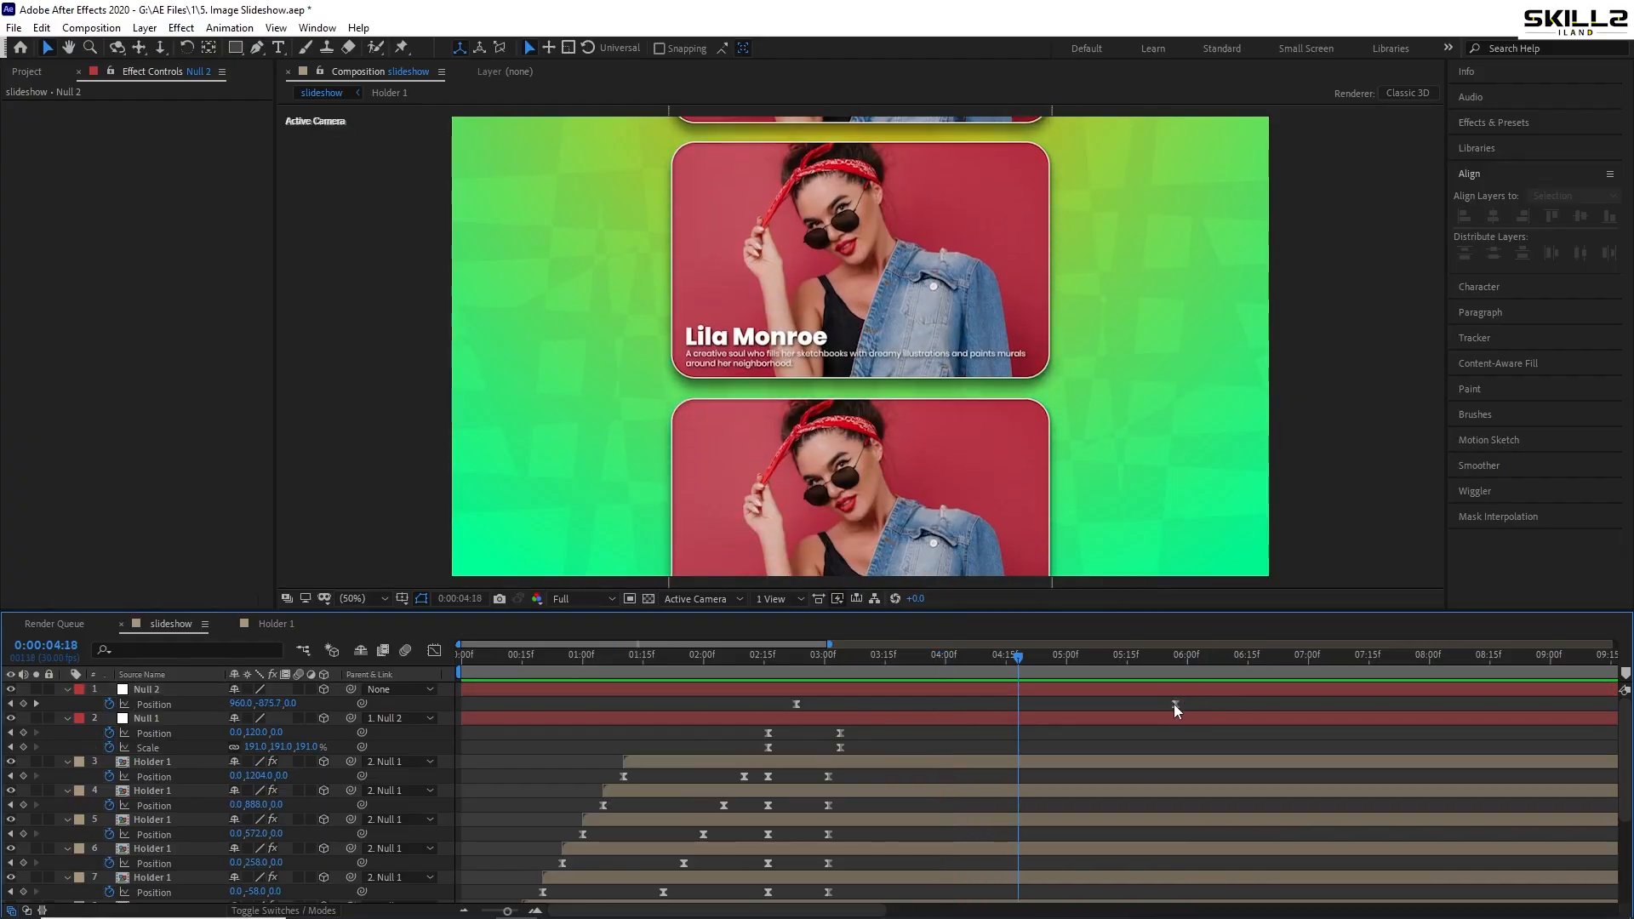
- Move Null 2's end keyframe to about 08:07 and preview the scroll
{"action": "left_click_drag", "start_coordinate": [1174, 704], "coordinate": [1455, 704]}
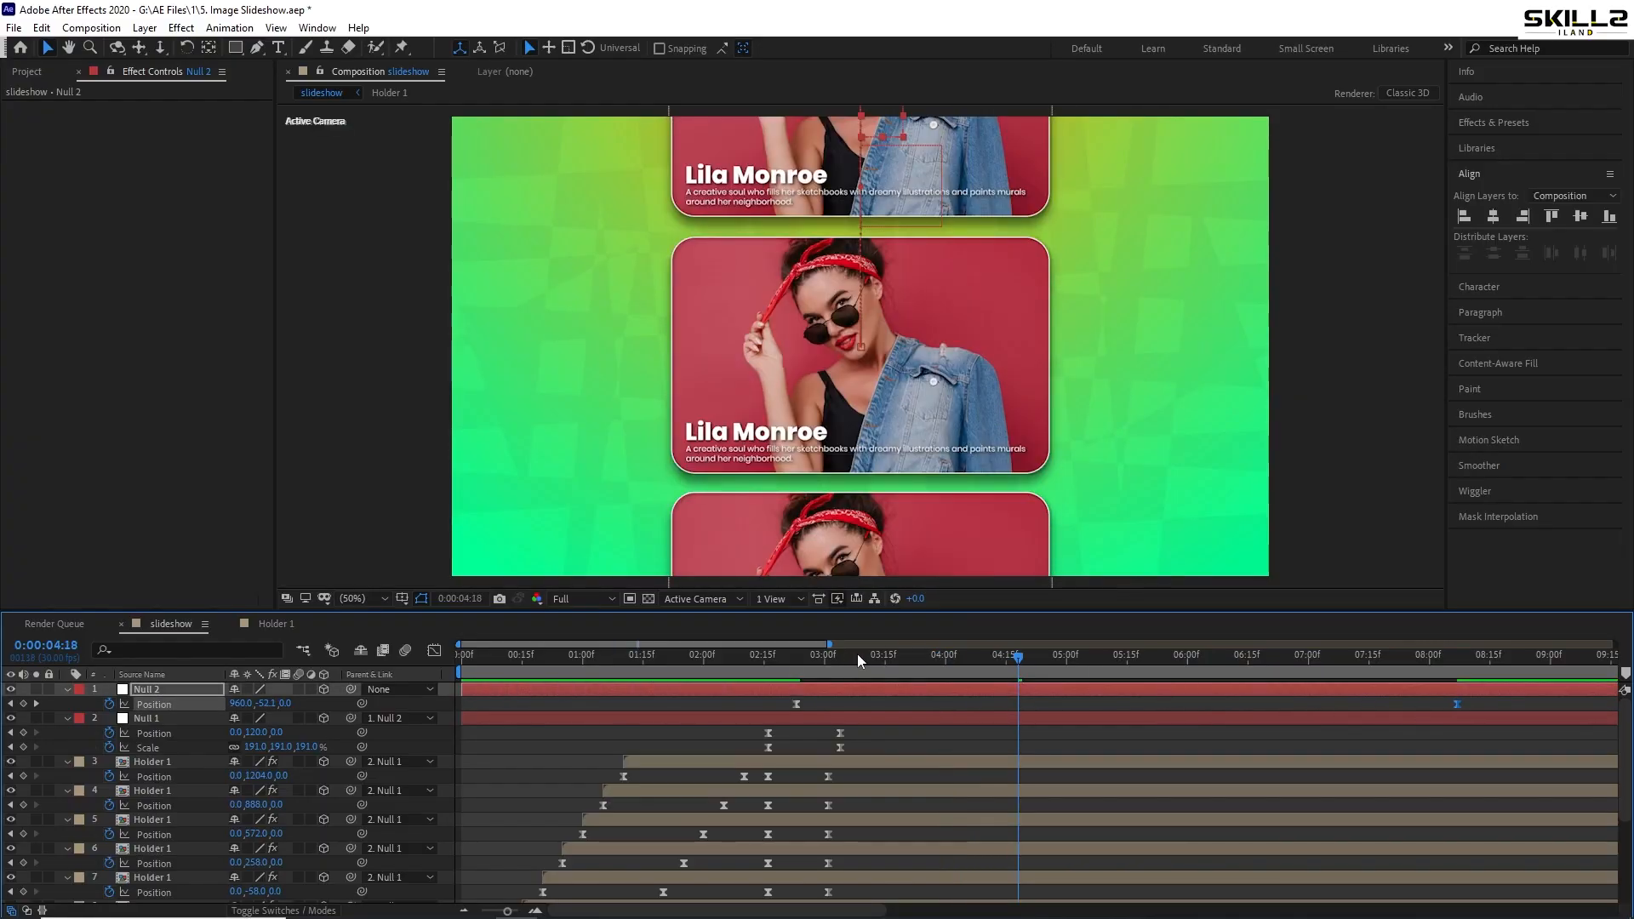
{"action": "left_click", "coordinate": [772, 655]}
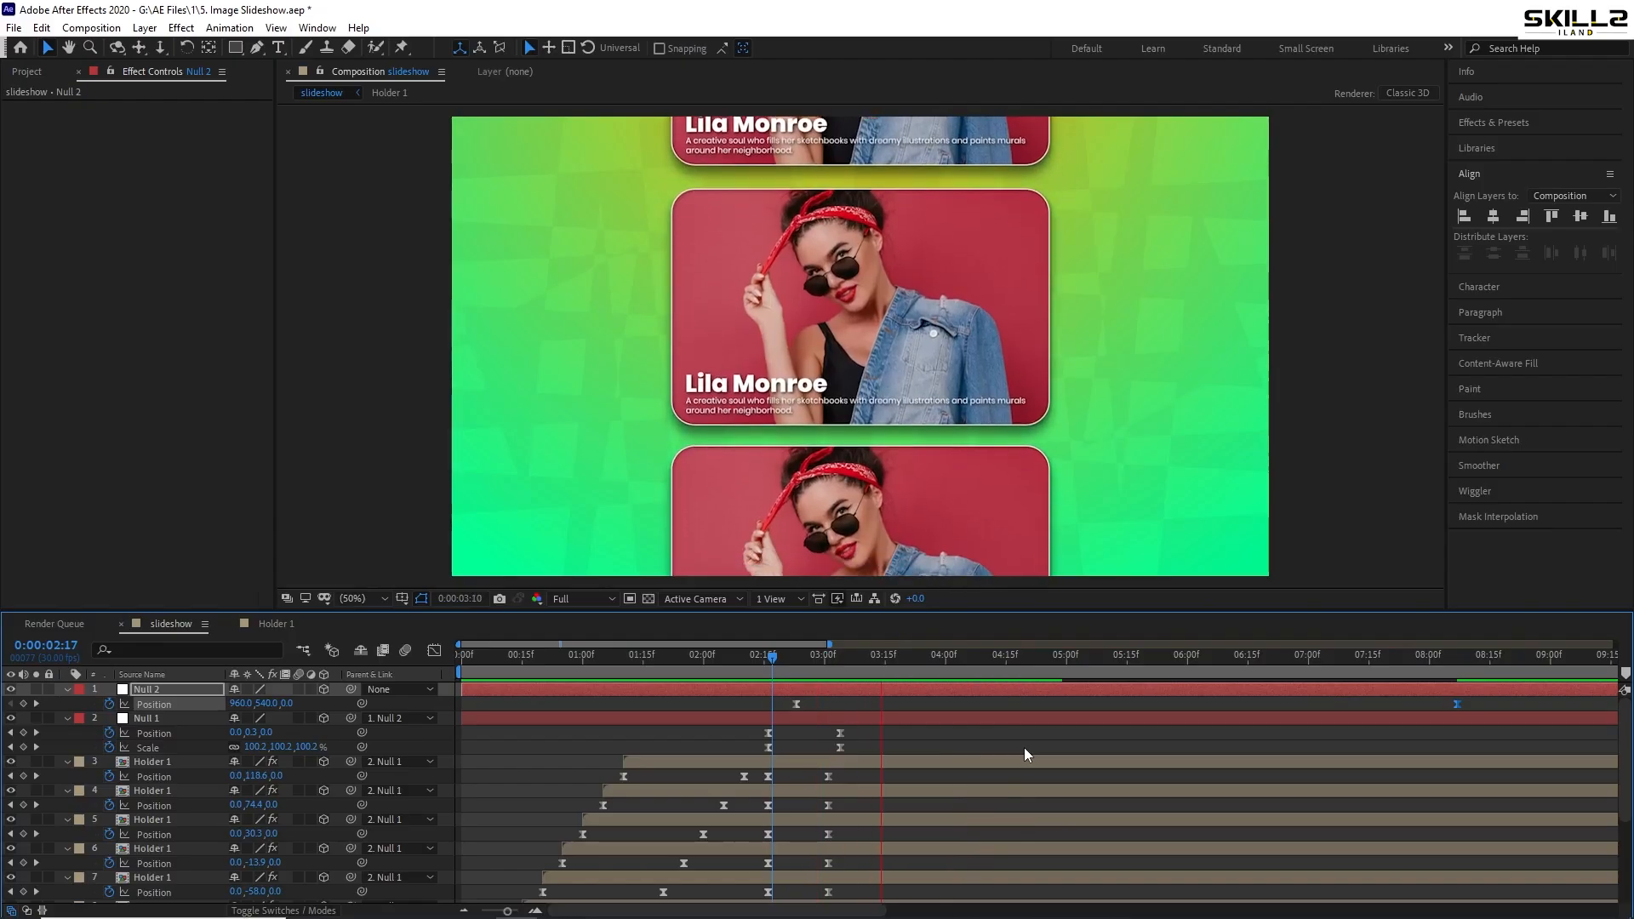
{"action": "key", "text": "space"}
{"action": "key", "text": "ctrl+s"}
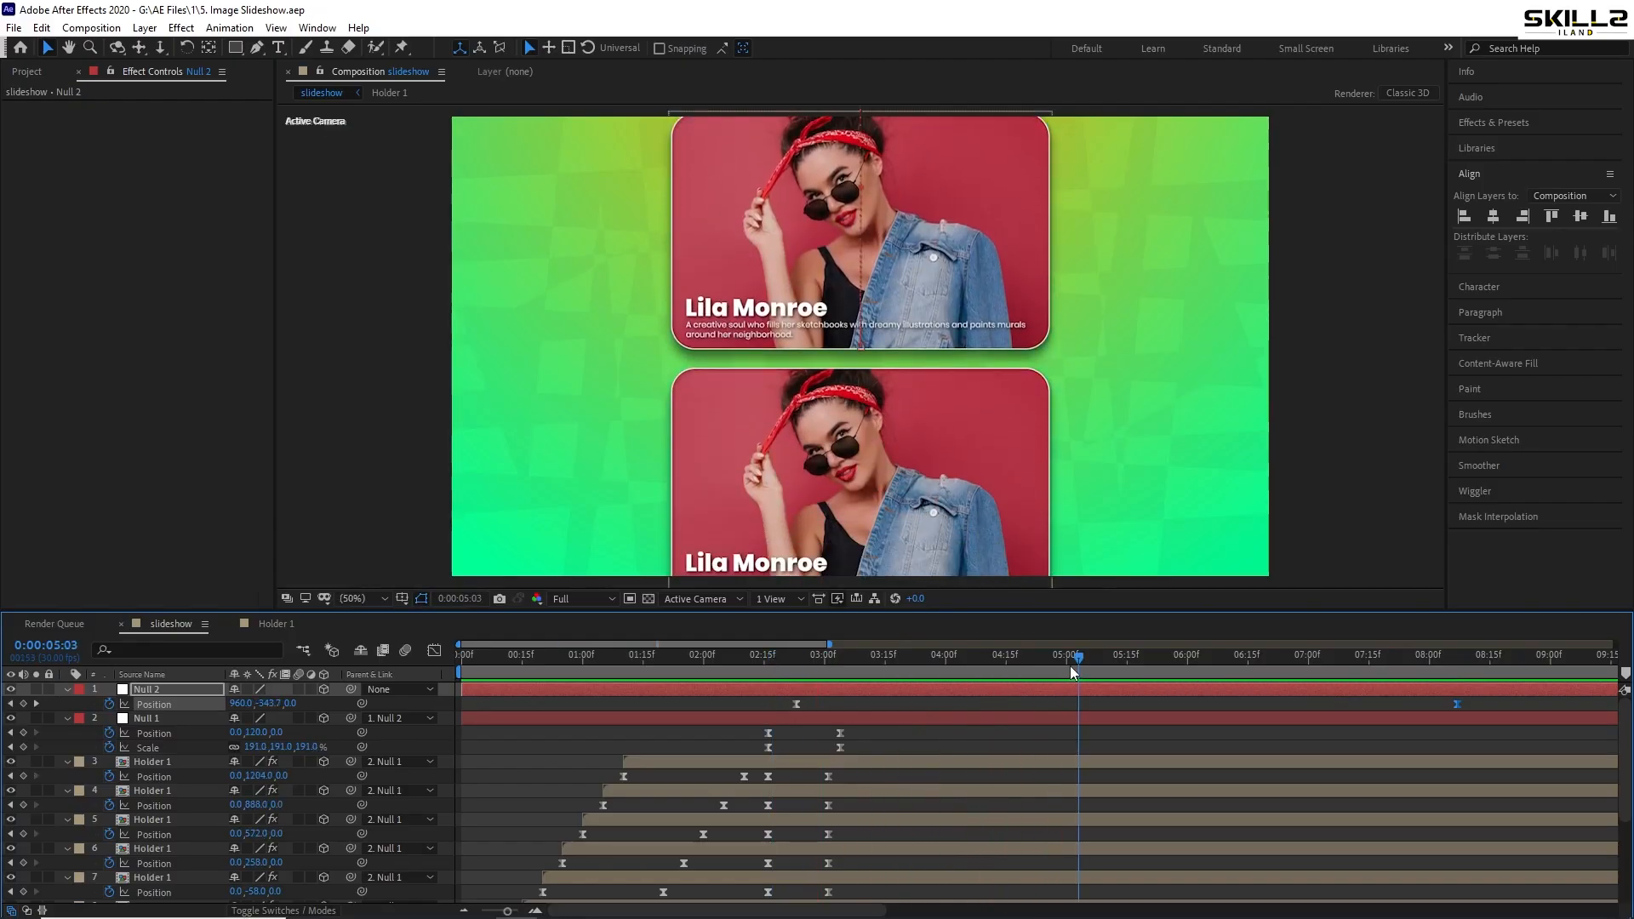
{"action": "left_click_drag", "start_coordinate": [1070, 666], "coordinate": [925, 662]}
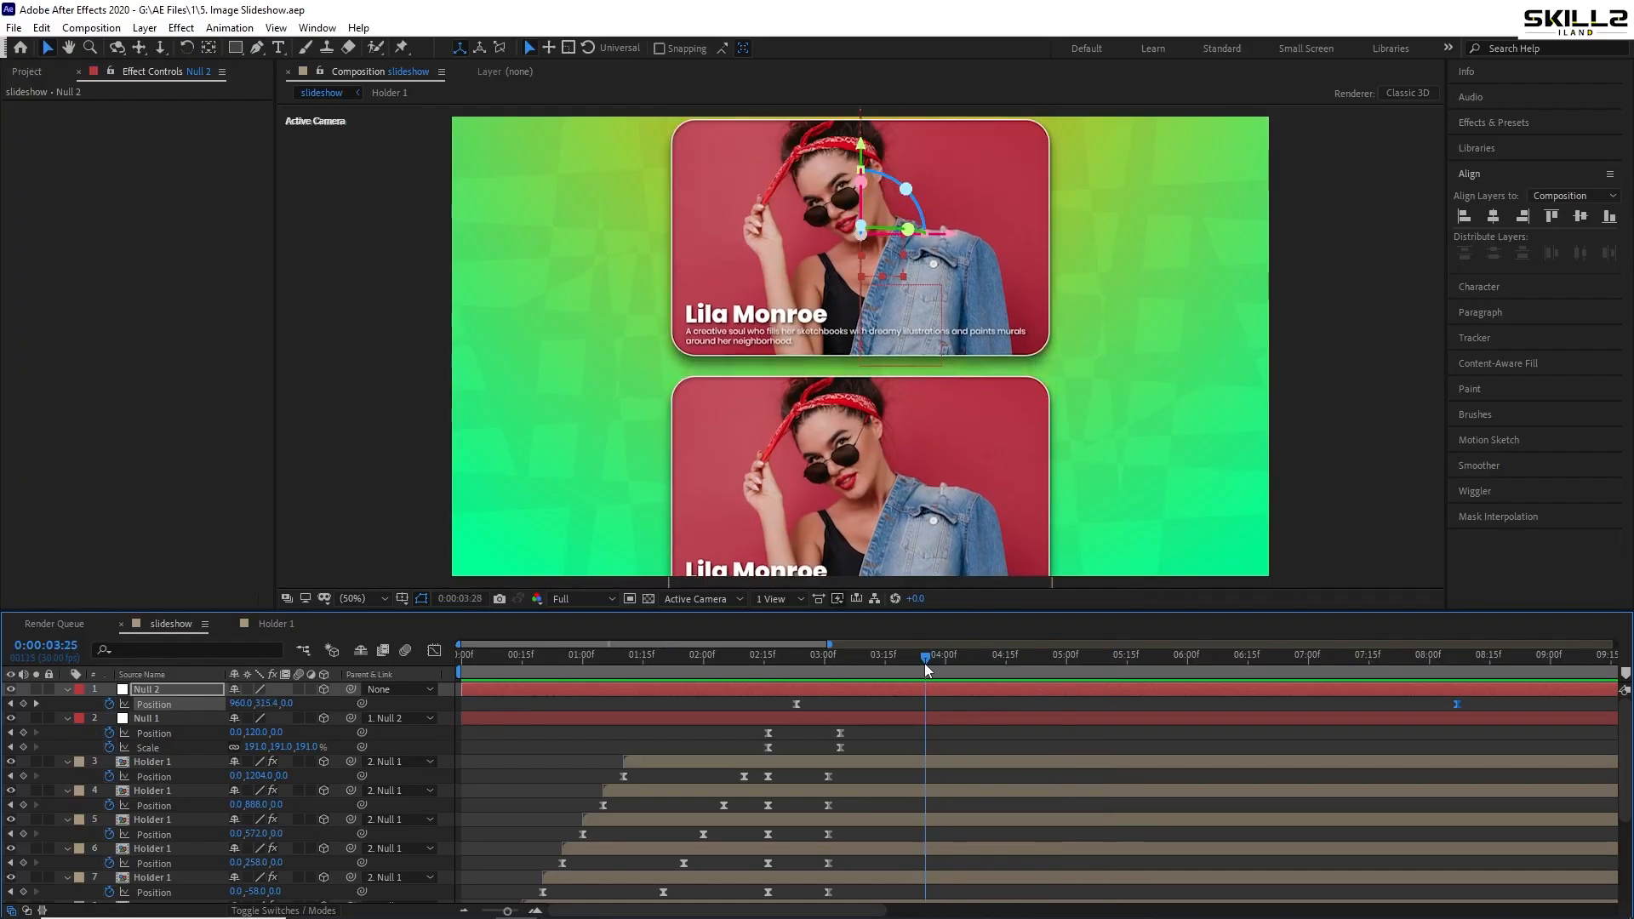
{"action": "key", "text": "space"}
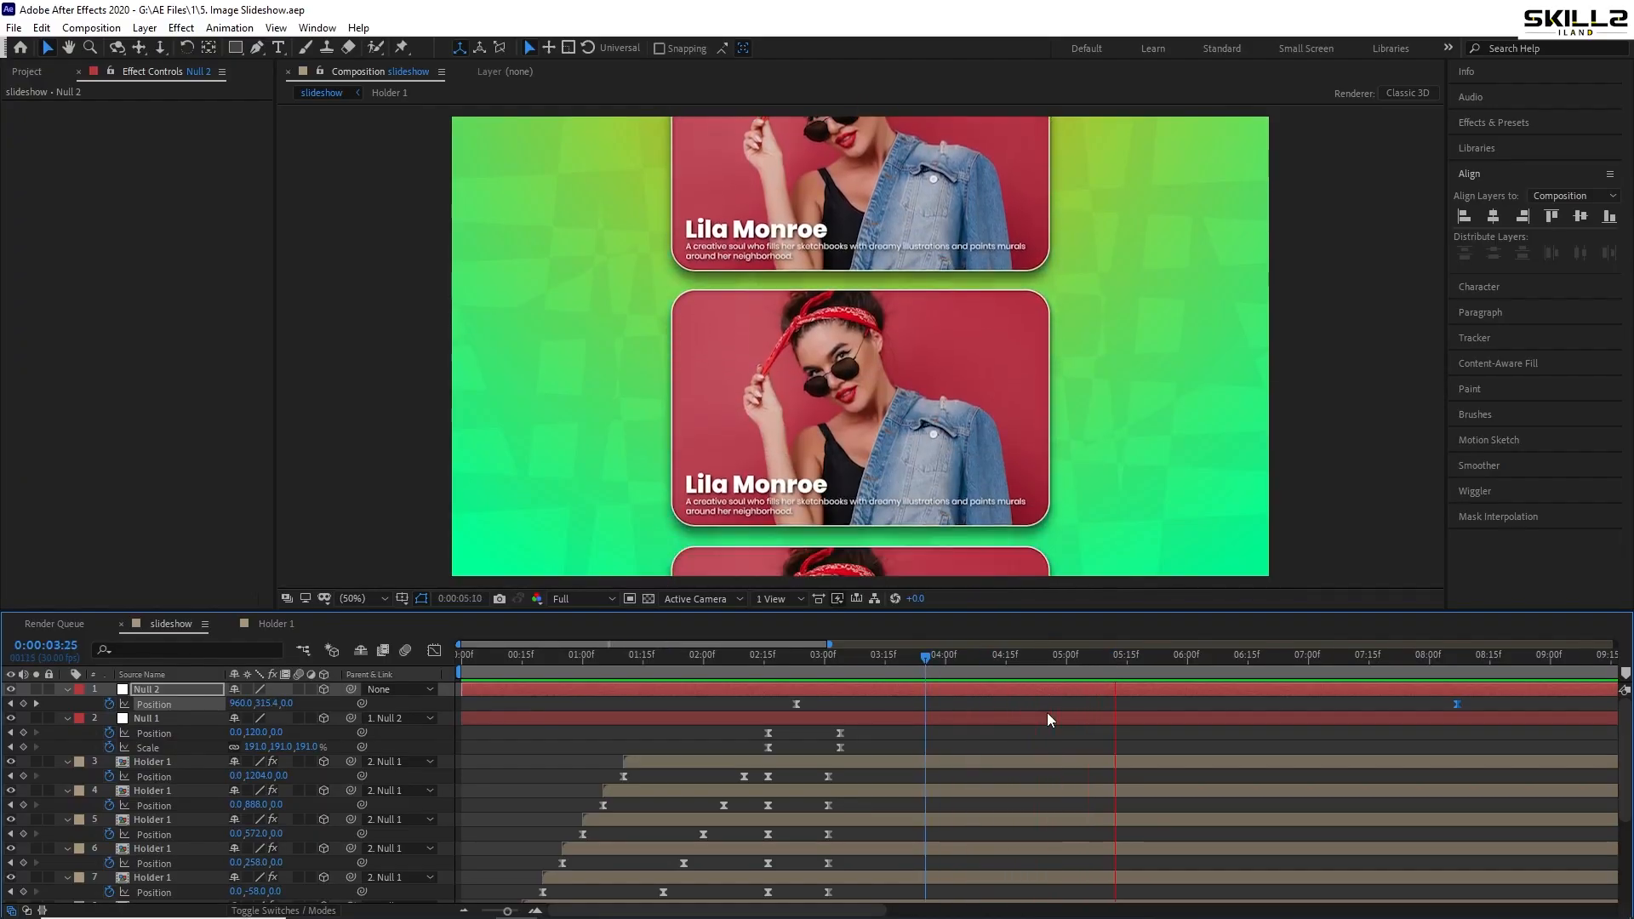
{"action": "key", "text": "space"}
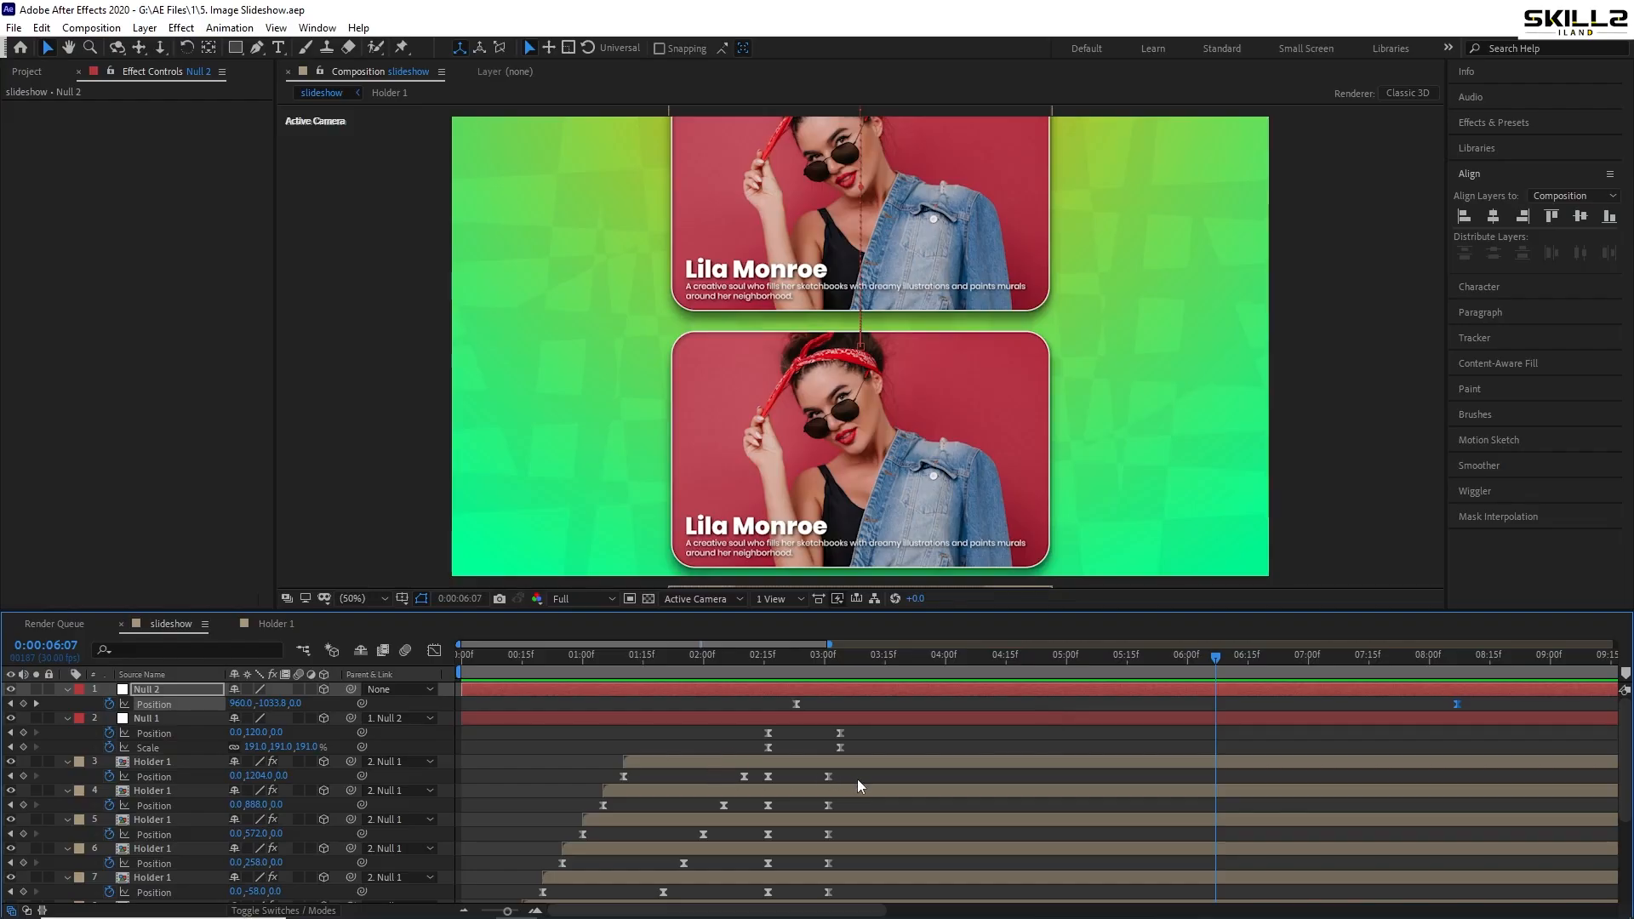
- Paste Null 1's Position and Scale keyframes at 06:07
{"action": "scroll", "coordinate": [825, 809], "scroll_direction": "down", "scroll_amount": 1}
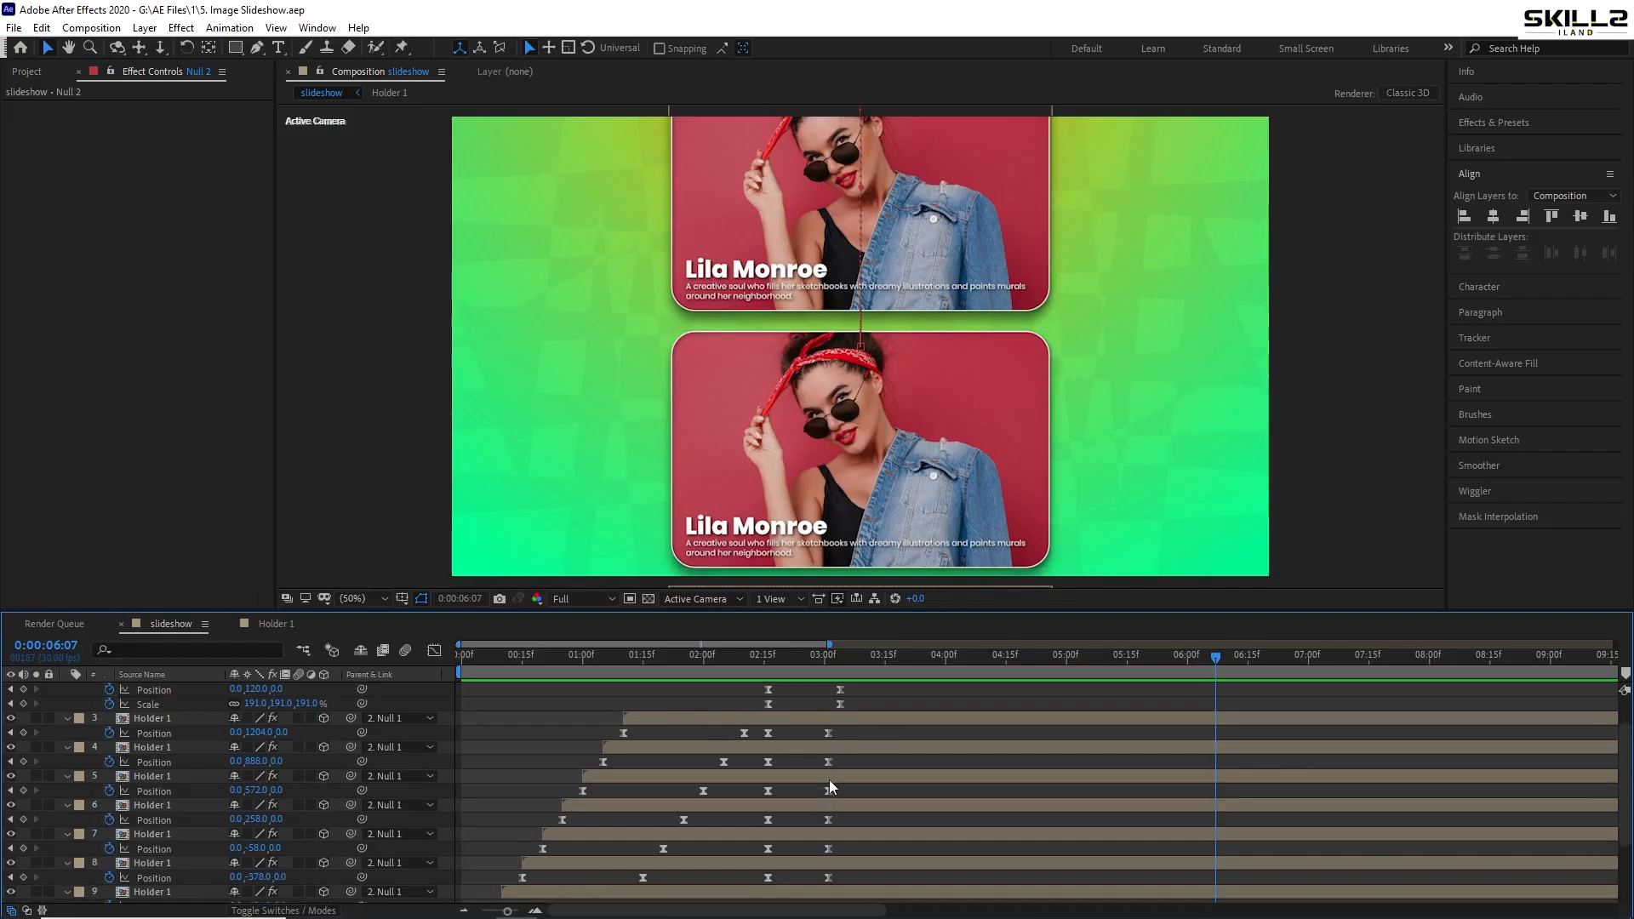
{"action": "scroll", "coordinate": [841, 734], "scroll_direction": "up", "scroll_amount": 1}
{"action": "left_click_drag", "start_coordinate": [885, 727], "coordinate": [758, 749]}
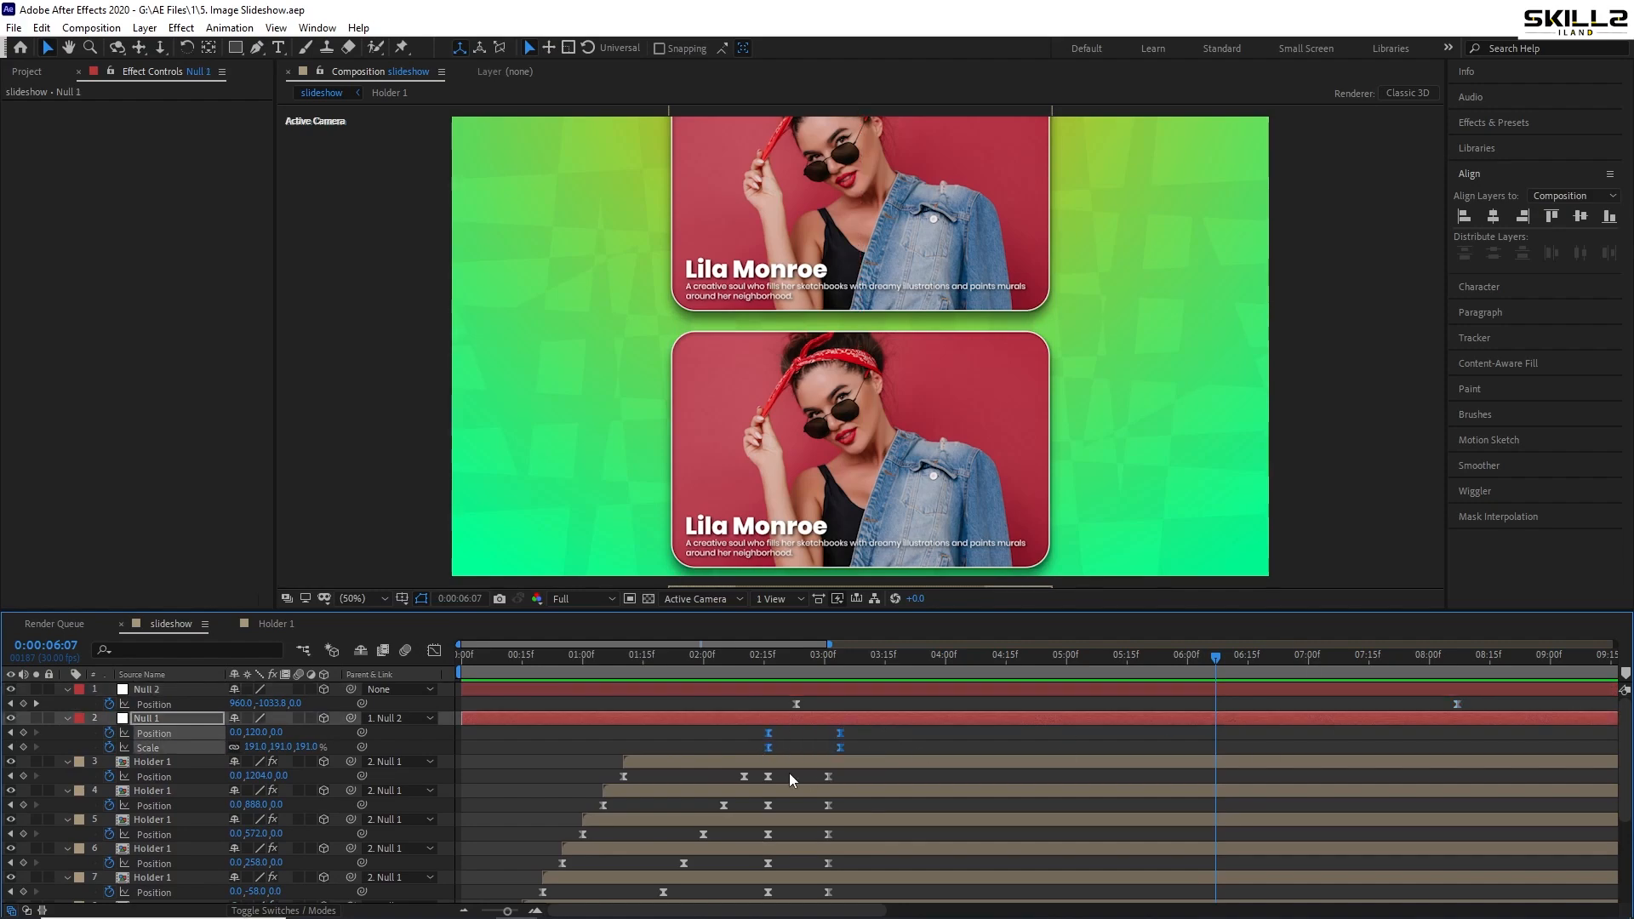
{"action": "key", "text": "ctrl+v"}
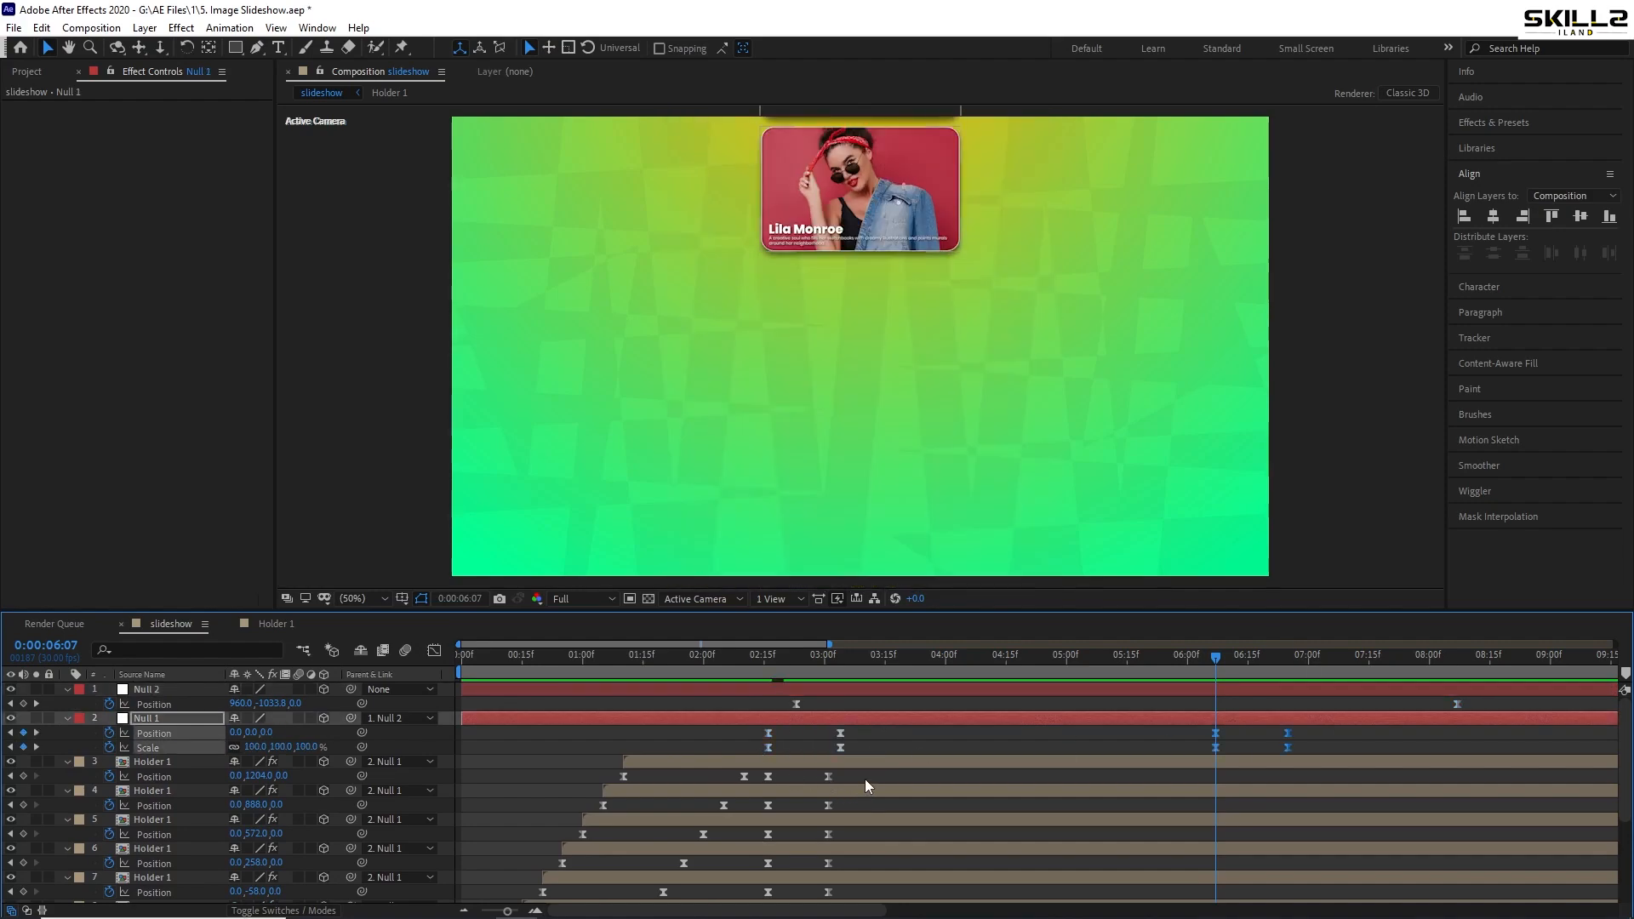
- Copy the Position keyframes of layers 3 to 6 and paste them at 06:07
{"action": "left_click_drag", "start_coordinate": [848, 776], "coordinate": [756, 809]}
{"action": "key", "text": "ctrl+c"}
{"action": "key", "text": "ctrl+v"}
{"action": "key", "text": "ctrl+c"}
{"action": "key", "text": "ctrl+v"}
{"action": "left_click_drag", "start_coordinate": [866, 829], "coordinate": [745, 839]}
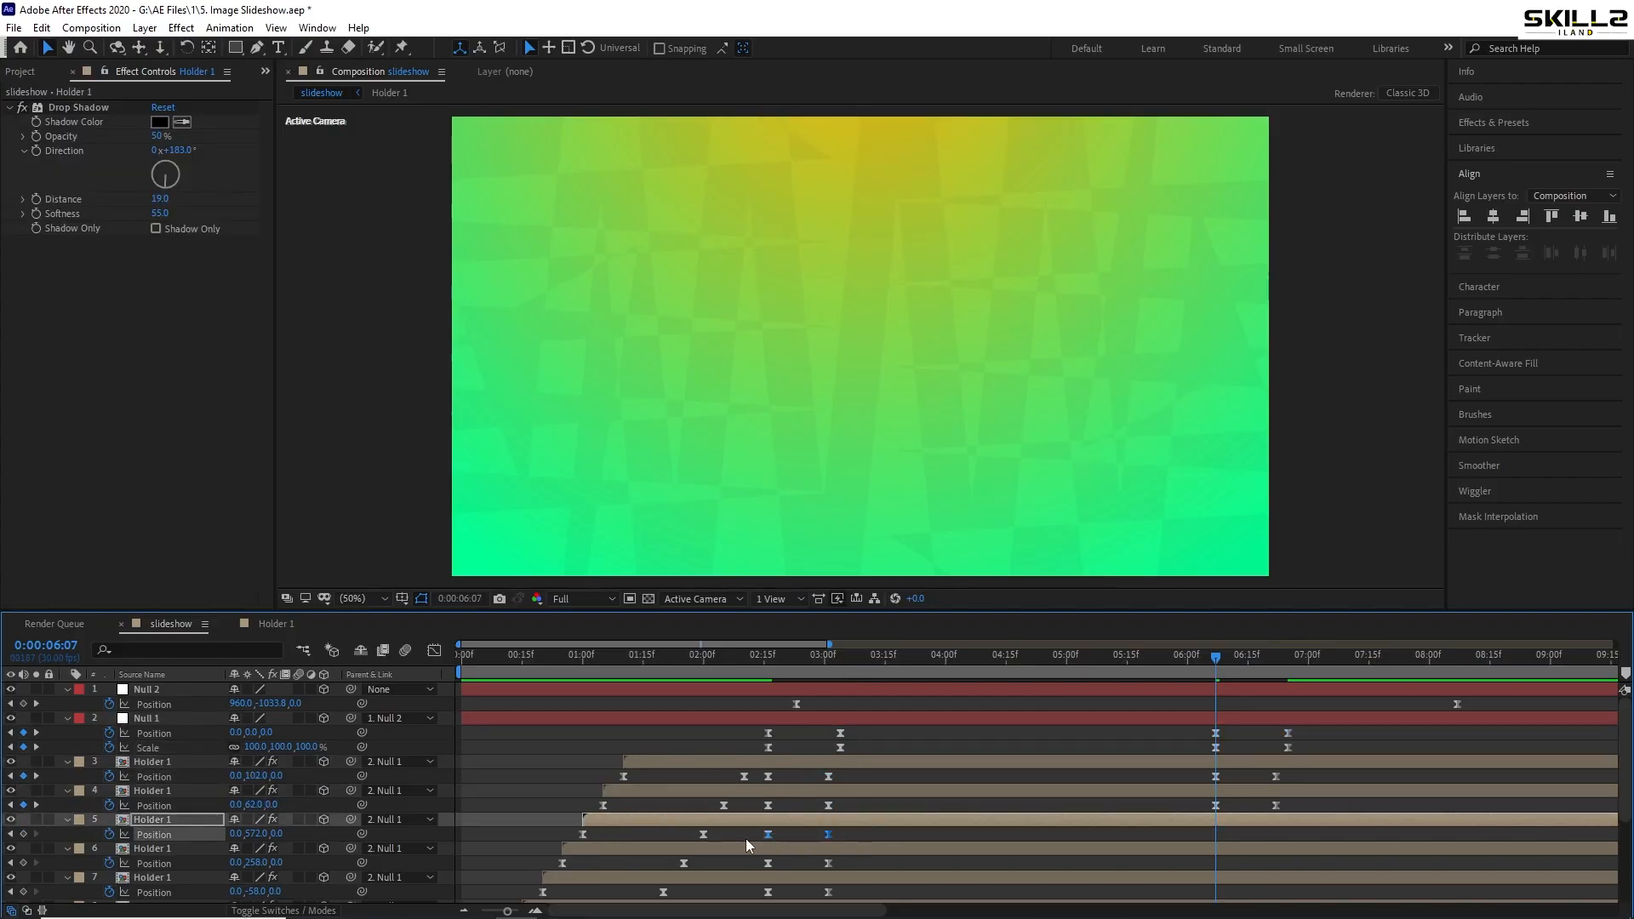
{"action": "left_click_drag", "start_coordinate": [874, 873], "coordinate": [741, 874]}
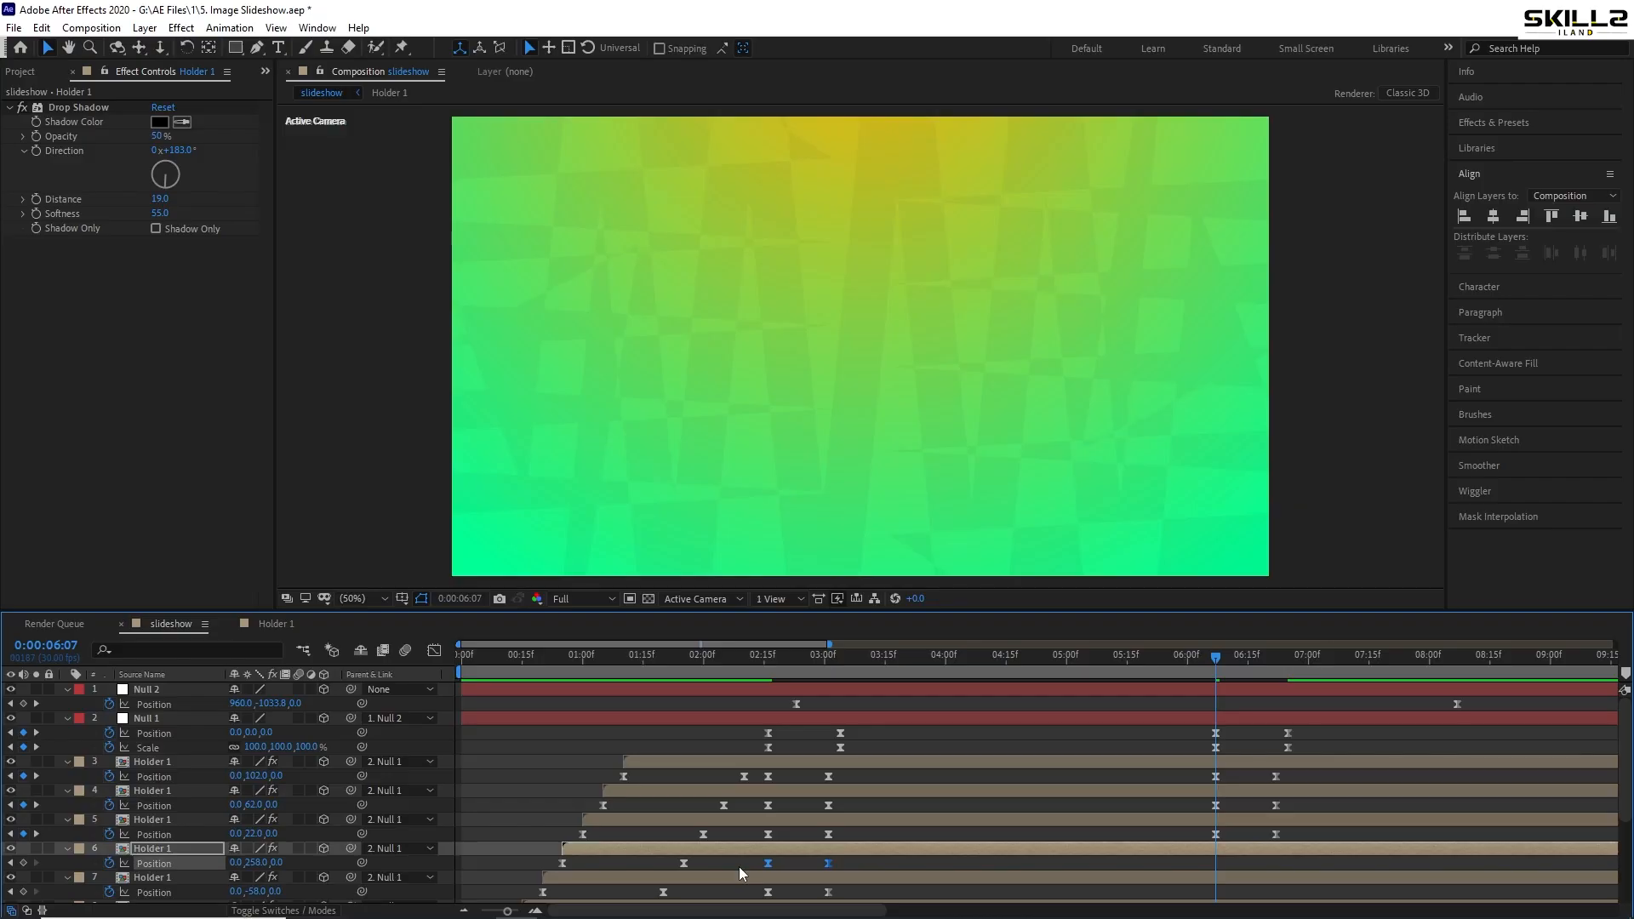
{"action": "key", "text": "ctrl+c"}
{"action": "key", "text": "ctrl+v"}
- Copy and paste the remaining Holder layers' Position keyframes, through layer 11, at 06:07
{"action": "scroll", "coordinate": [841, 860], "scroll_direction": "down", "scroll_amount": 2}
{"action": "left_click_drag", "start_coordinate": [846, 798], "coordinate": [749, 810]}
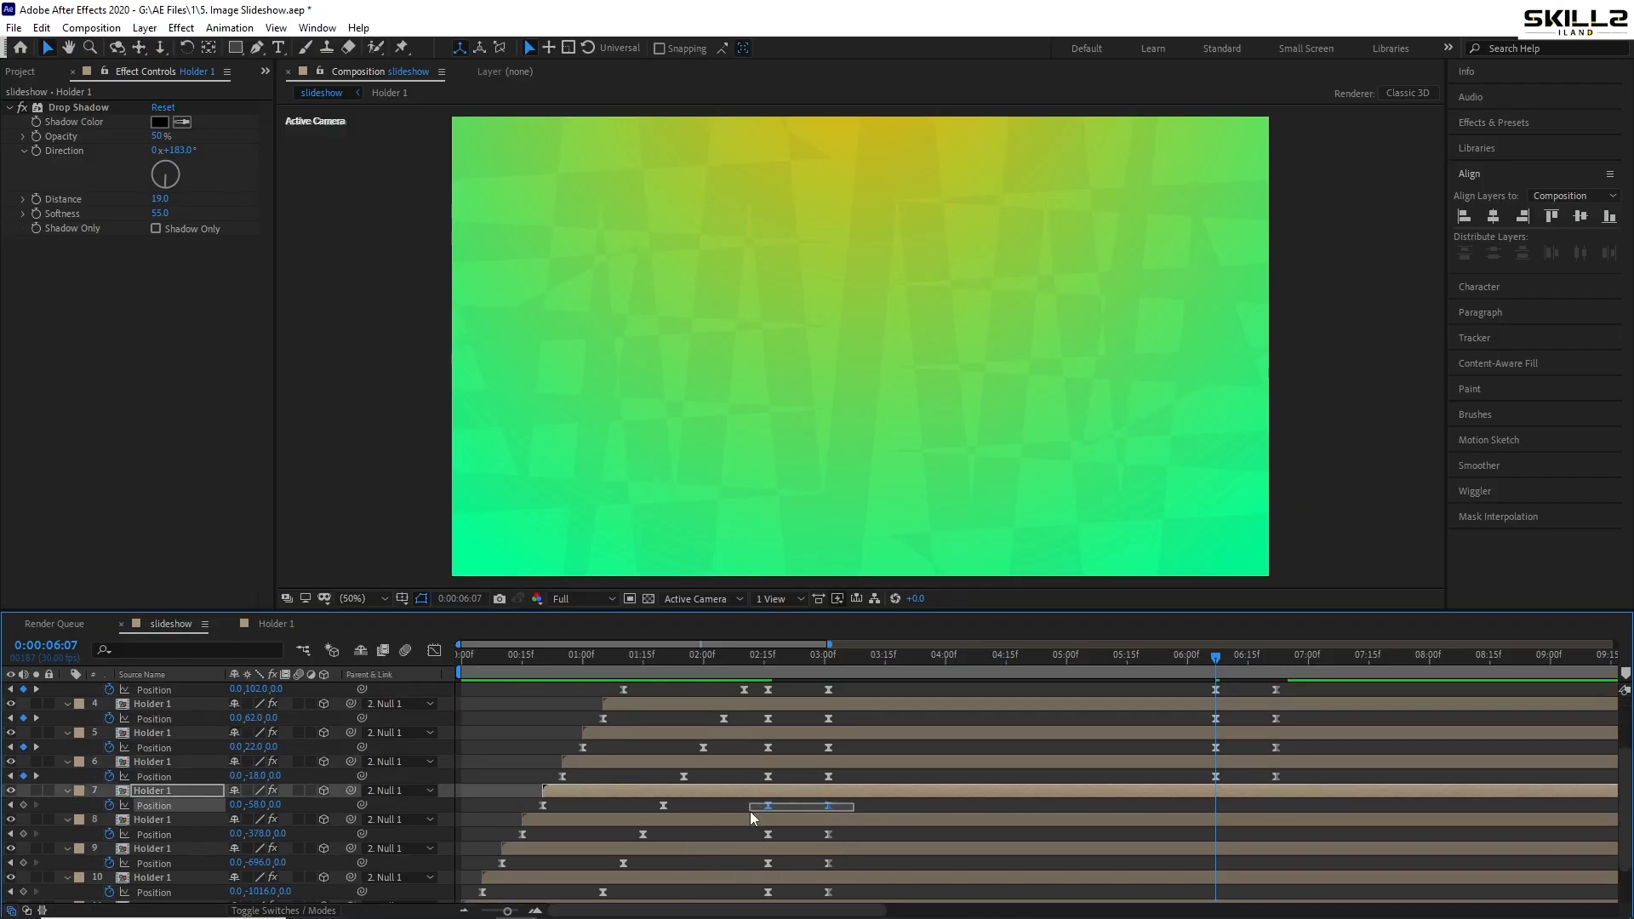
{"action": "key", "text": "ctrl+c"}
{"action": "key", "text": "ctrl+v"}
{"action": "left_click_drag", "start_coordinate": [851, 829], "coordinate": [749, 840]}
{"action": "key", "text": "ctrl+c"}
{"action": "key", "text": "ctrl+v"}
{"action": "left_click_drag", "start_coordinate": [843, 859], "coordinate": [749, 868]}
{"action": "key", "text": "ctrl+c"}
{"action": "key", "text": "ctrl+v"}
{"action": "left_click_drag", "start_coordinate": [851, 830], "coordinate": [748, 842]}
{"action": "key", "text": "ctrl+c"}
{"action": "key", "text": "ctrl+v"}
{"action": "left_click_drag", "start_coordinate": [861, 868], "coordinate": [749, 870]}
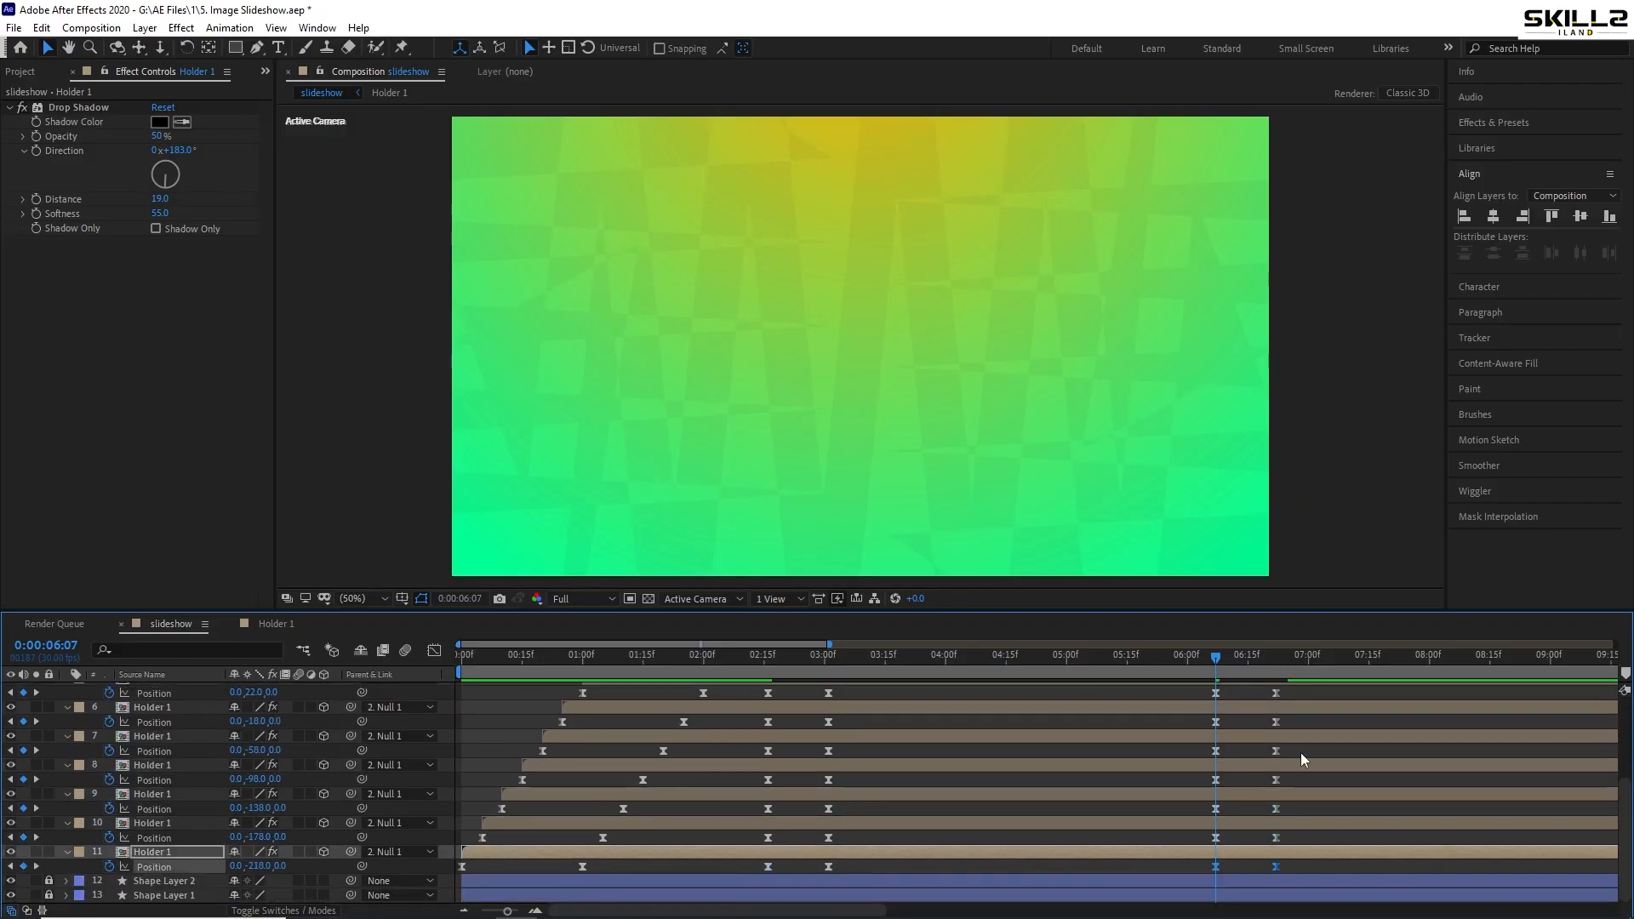
{"action": "key", "text": "ctrl+c"}
{"action": "key", "text": "ctrl+v"}
- Time-reverse all keyframes from 6:07 onward with Keyframe Assistant
{"action": "key", "text": "grave"}
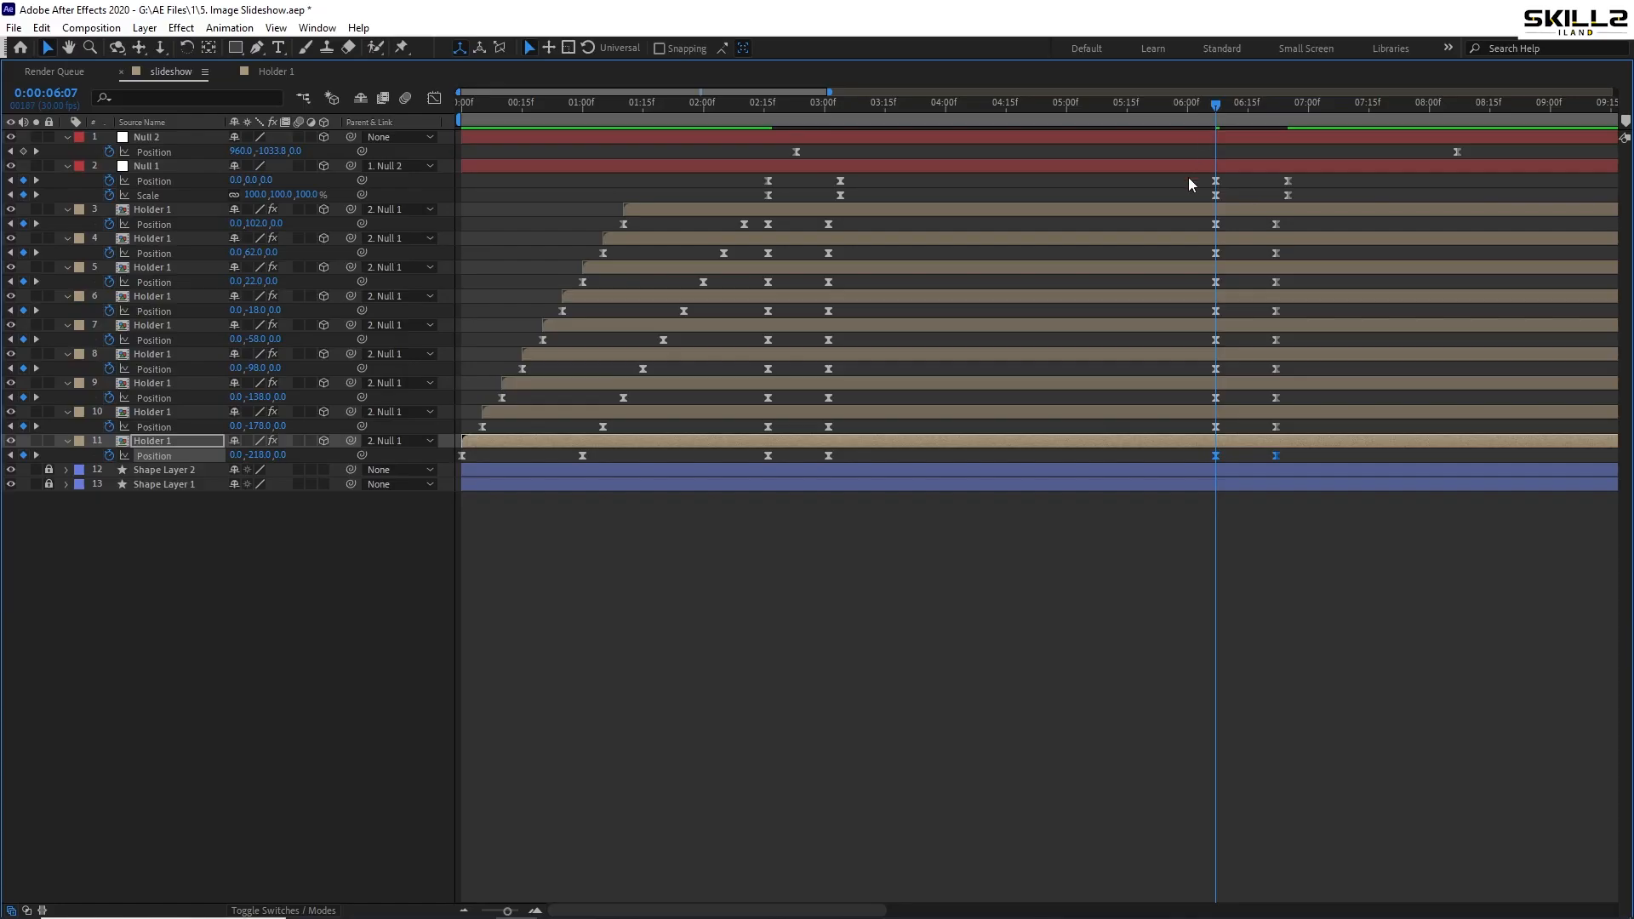
{"action": "left_click_drag", "start_coordinate": [1190, 183], "coordinate": [1396, 474]}
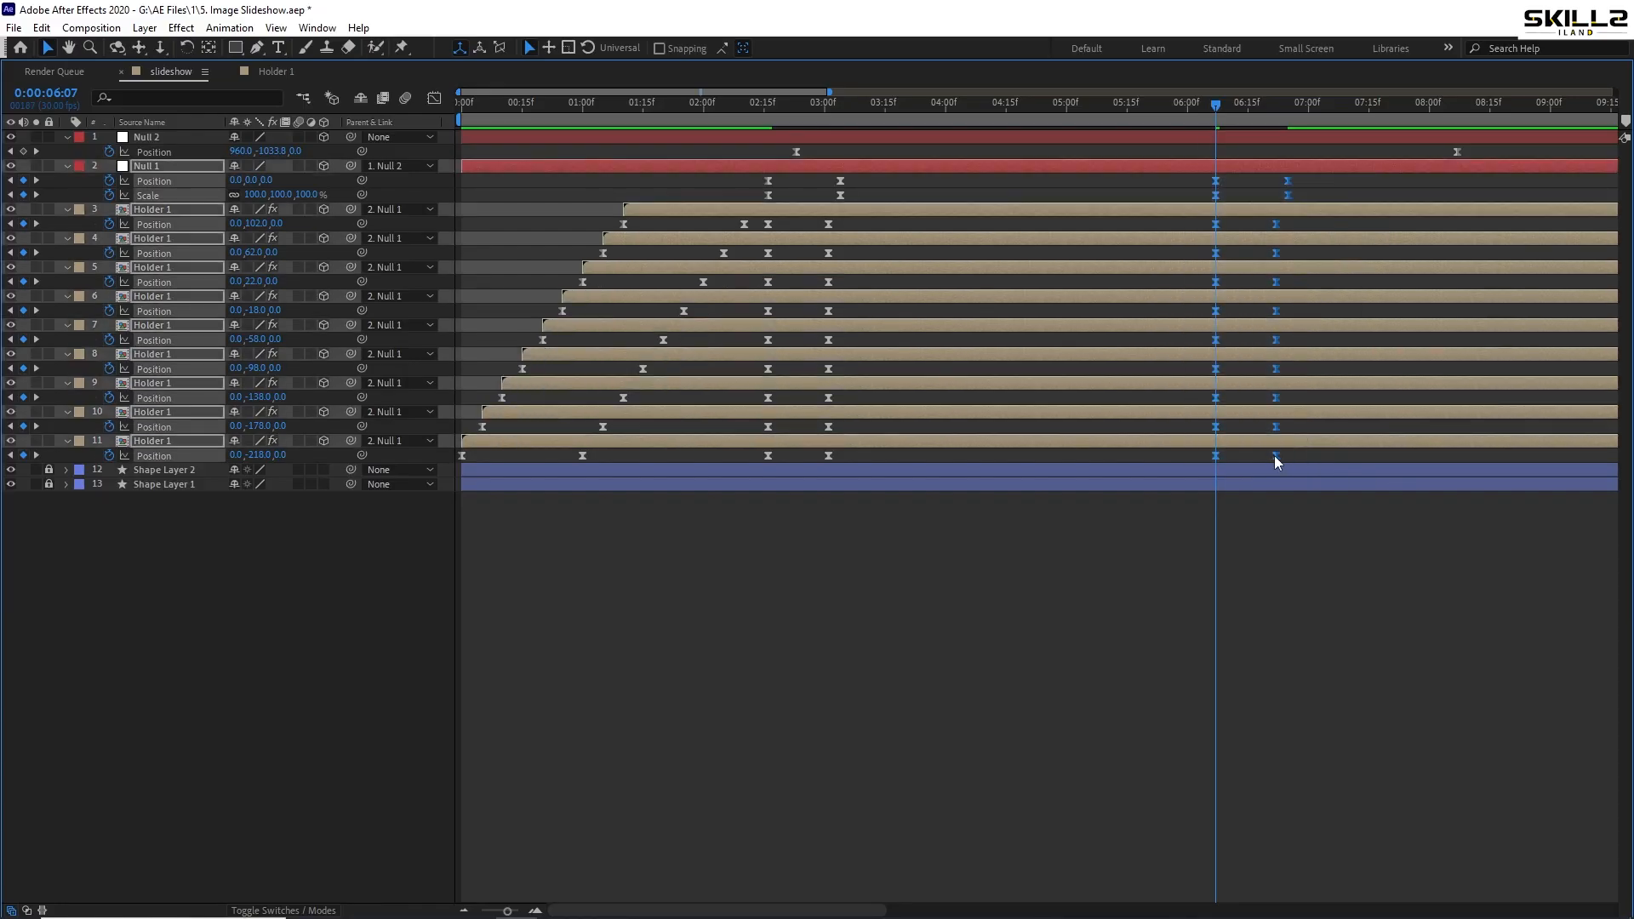
{"action": "right_click", "coordinate": [1275, 460]}
{"action": "mouse_move", "coordinate": [1377, 668]}
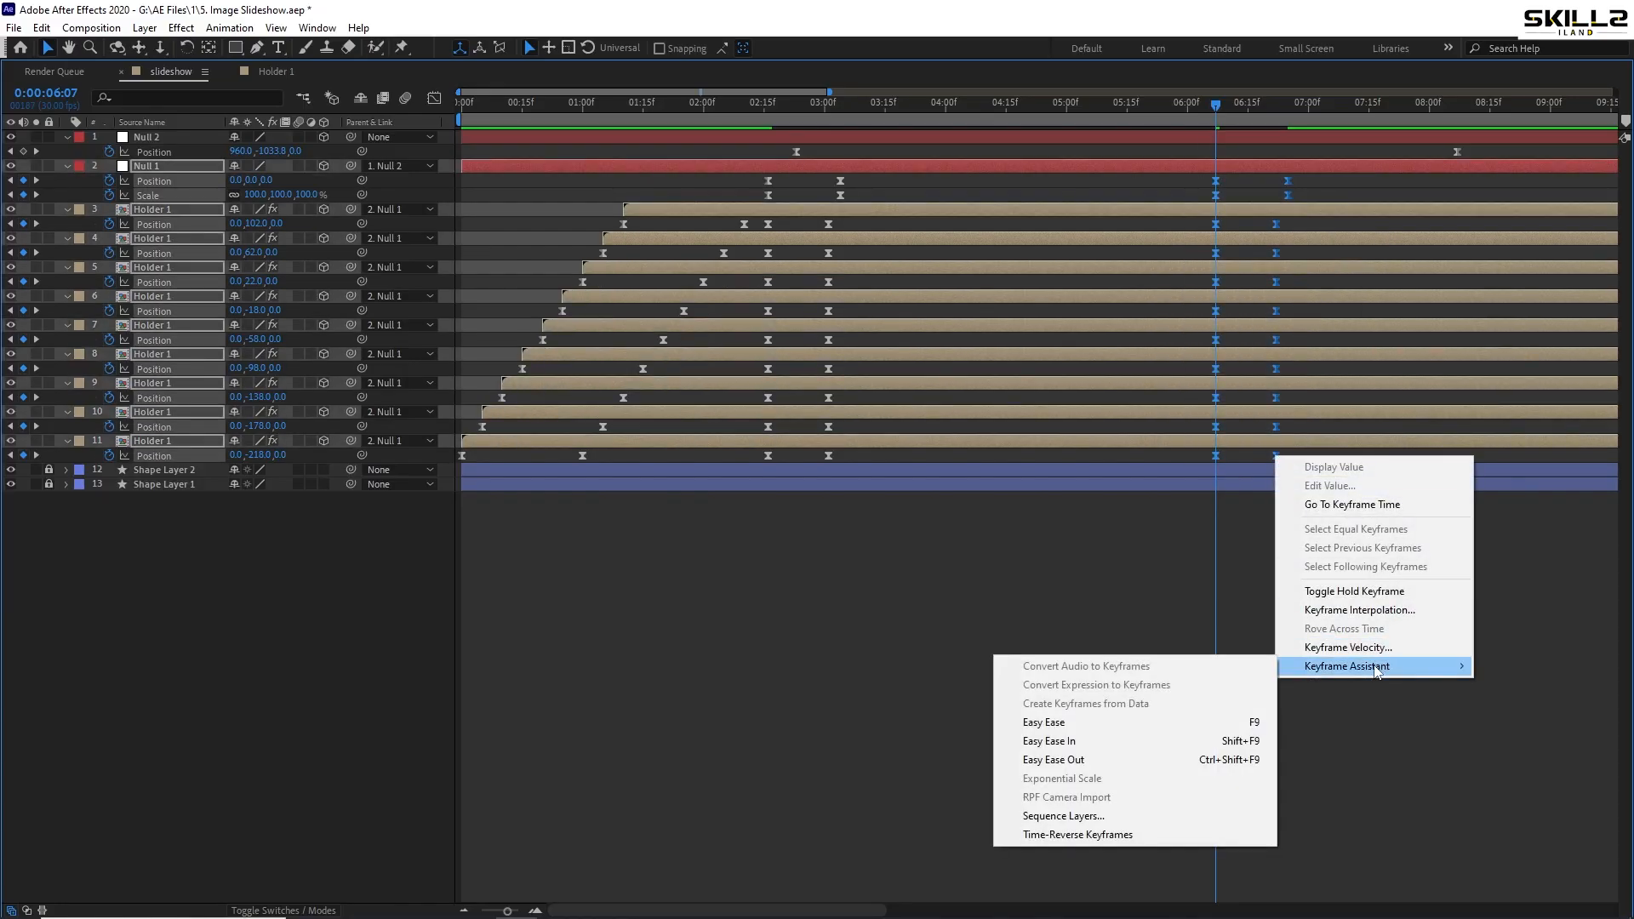
{"action": "left_click", "coordinate": [1085, 836]}
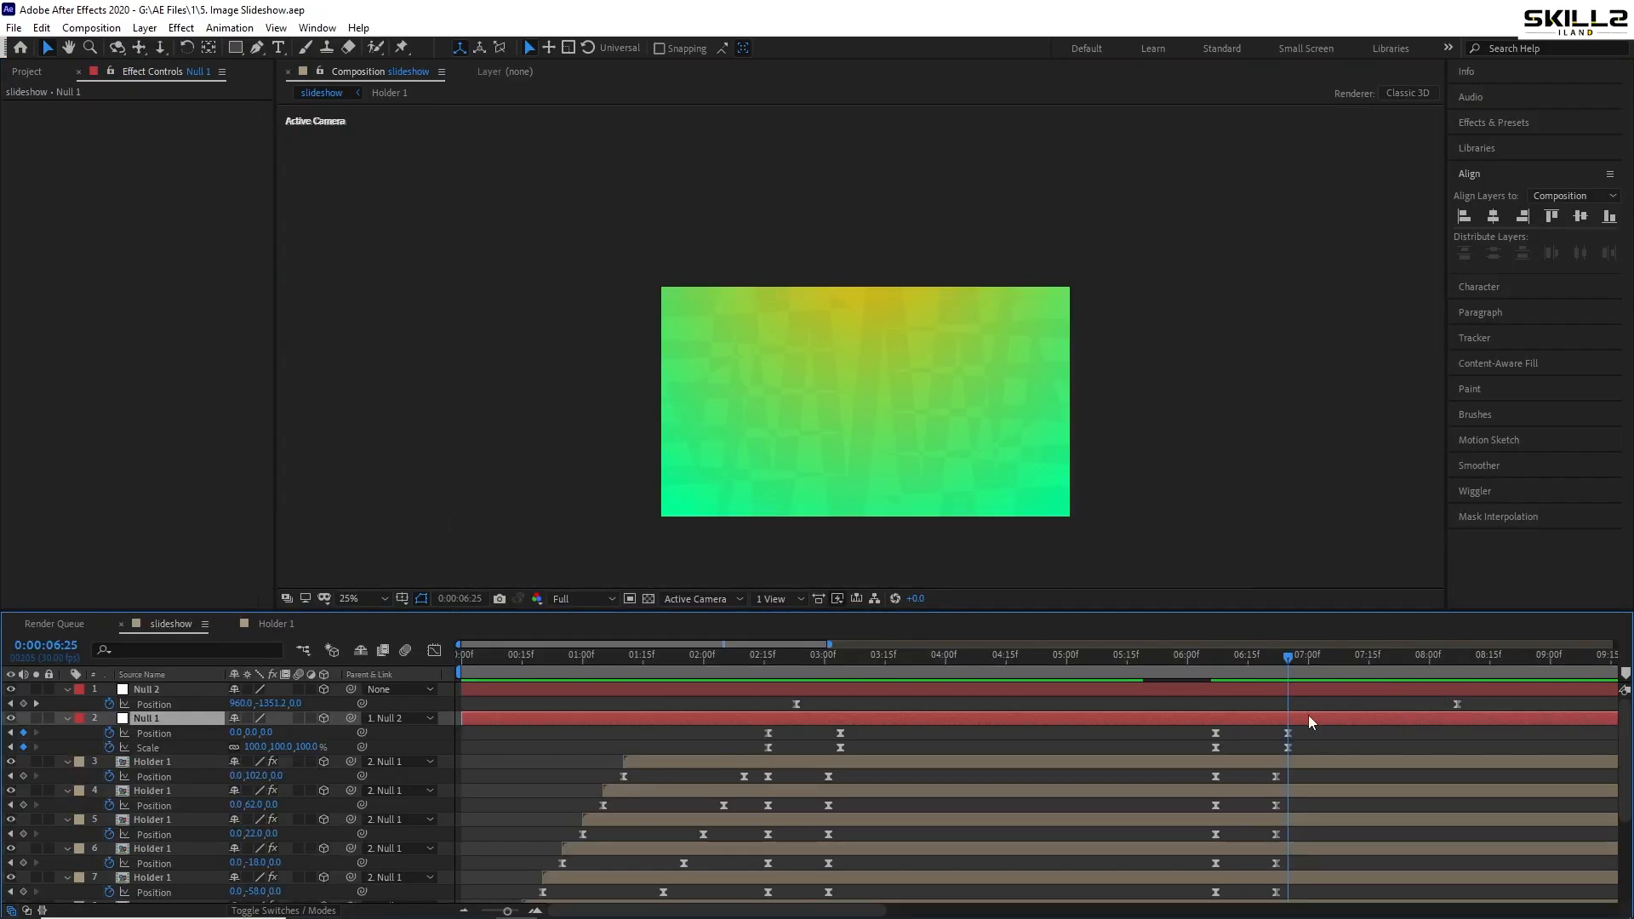
- Paste a new Position Y for Null 1 at 6:25, save, and preview from 6:04
{"action": "key", "text": "ctrl+v"}
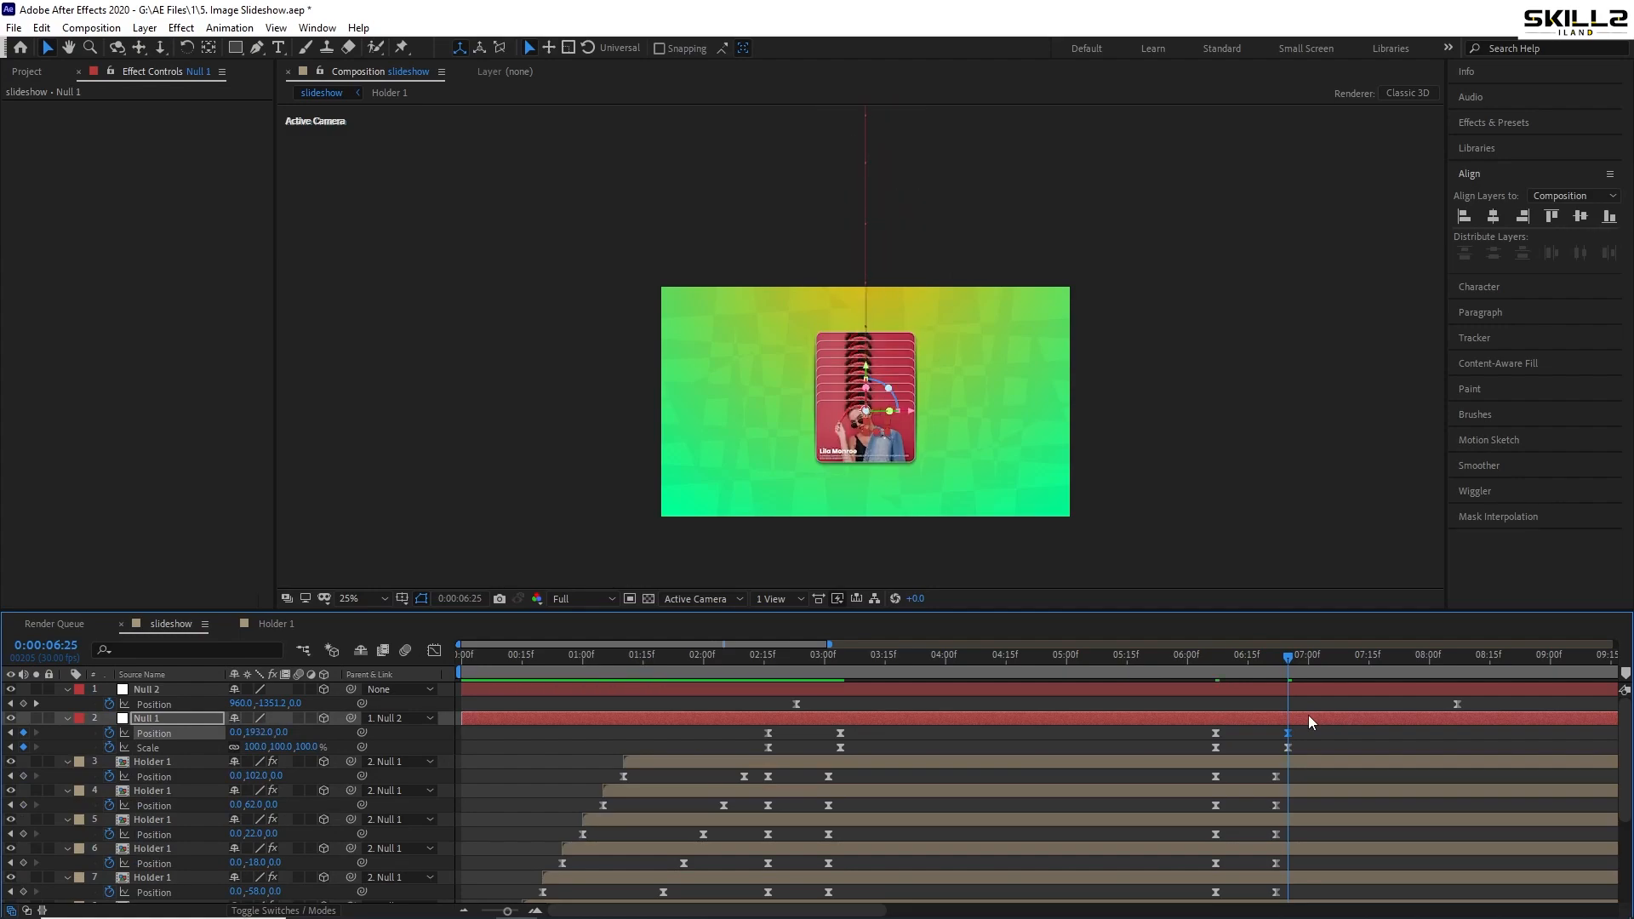
{"action": "key", "text": "ctrl+s"}
{"action": "left_click_drag", "start_coordinate": [1280, 665], "coordinate": [1203, 665]}
{"action": "key", "text": "space"}
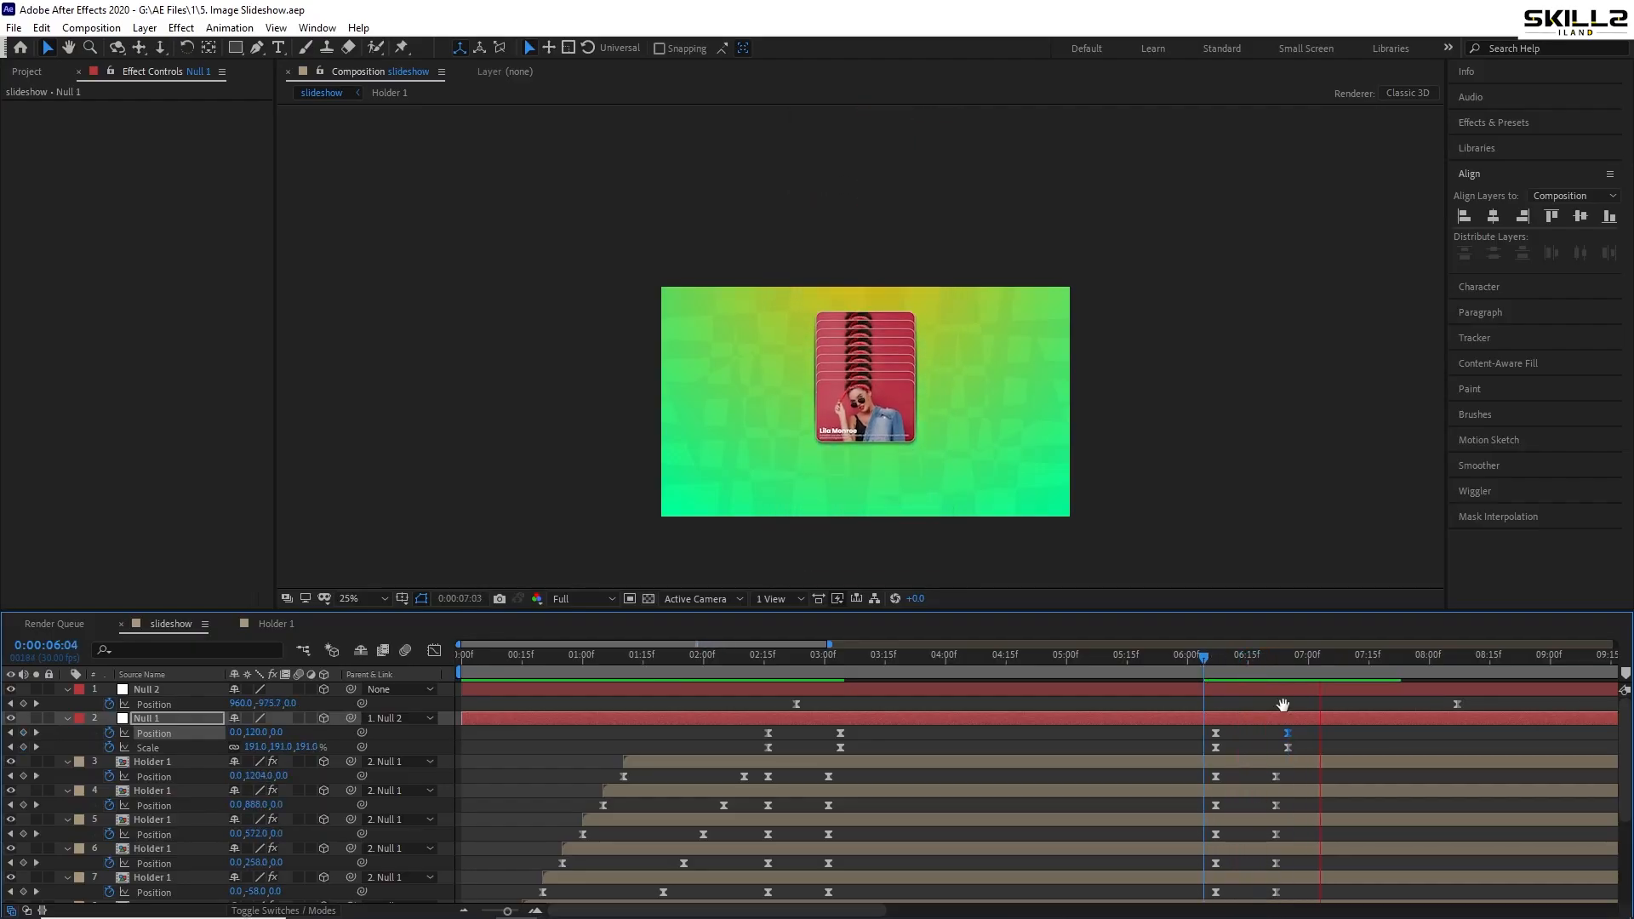
{"action": "key", "text": "space"}
- Delete the stray Position keyframe added on Null 2 at 6:15
{"action": "scroll", "coordinate": [1300, 722], "scroll_direction": "up", "scroll_amount": 2}
{"action": "left_click_drag", "start_coordinate": [1282, 666], "coordinate": [1187, 671]}
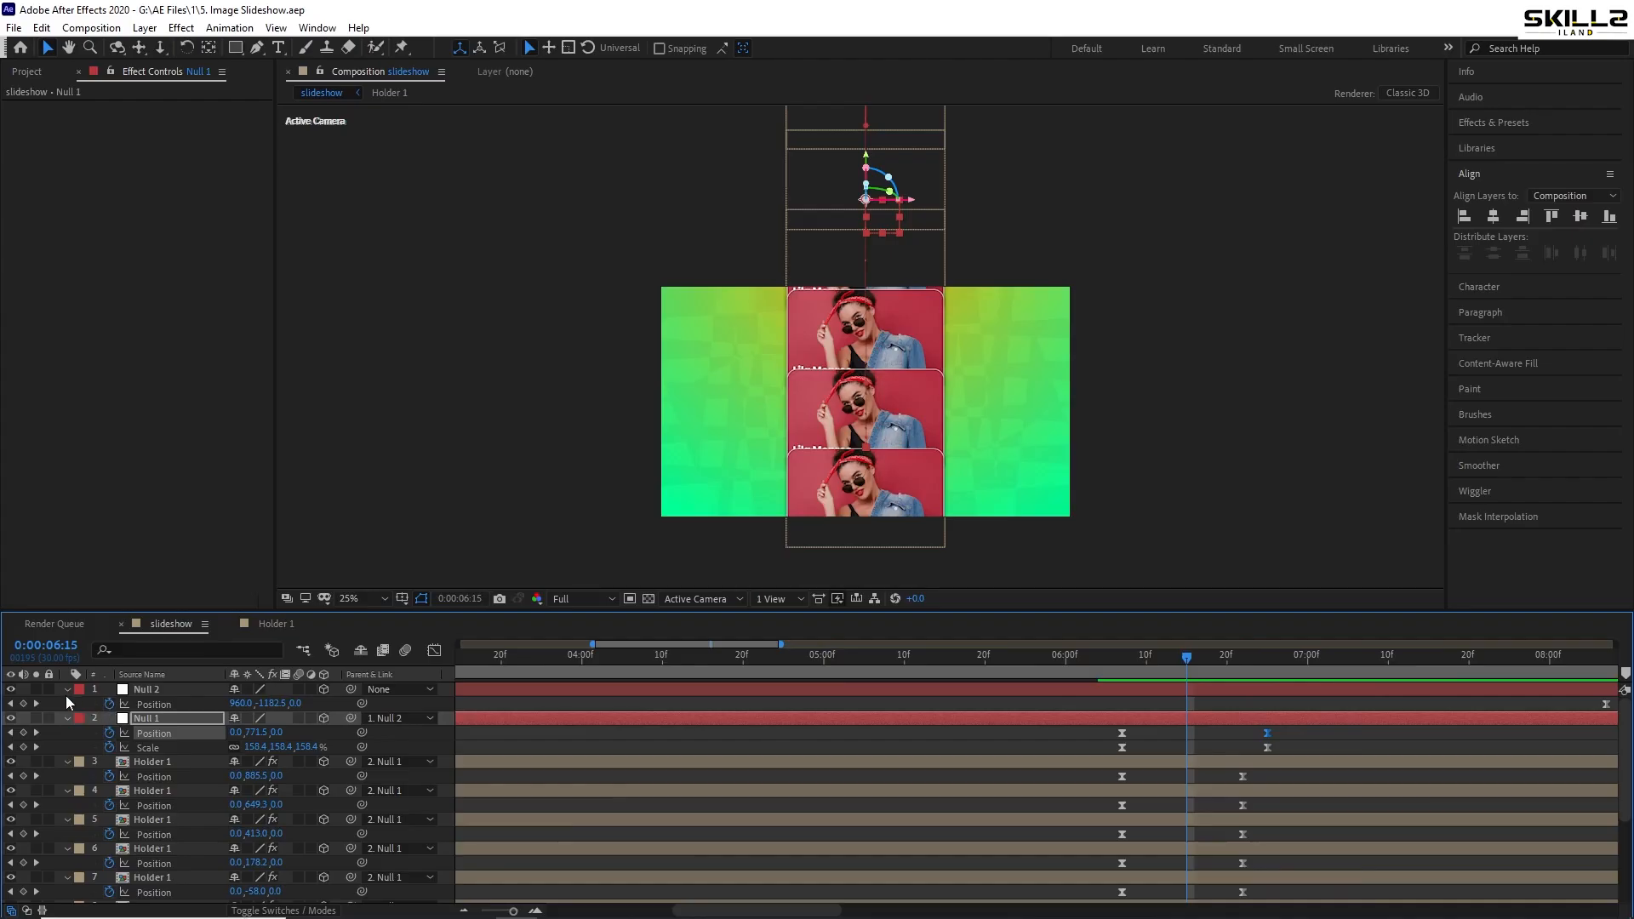
{"action": "left_click", "coordinate": [23, 704]}
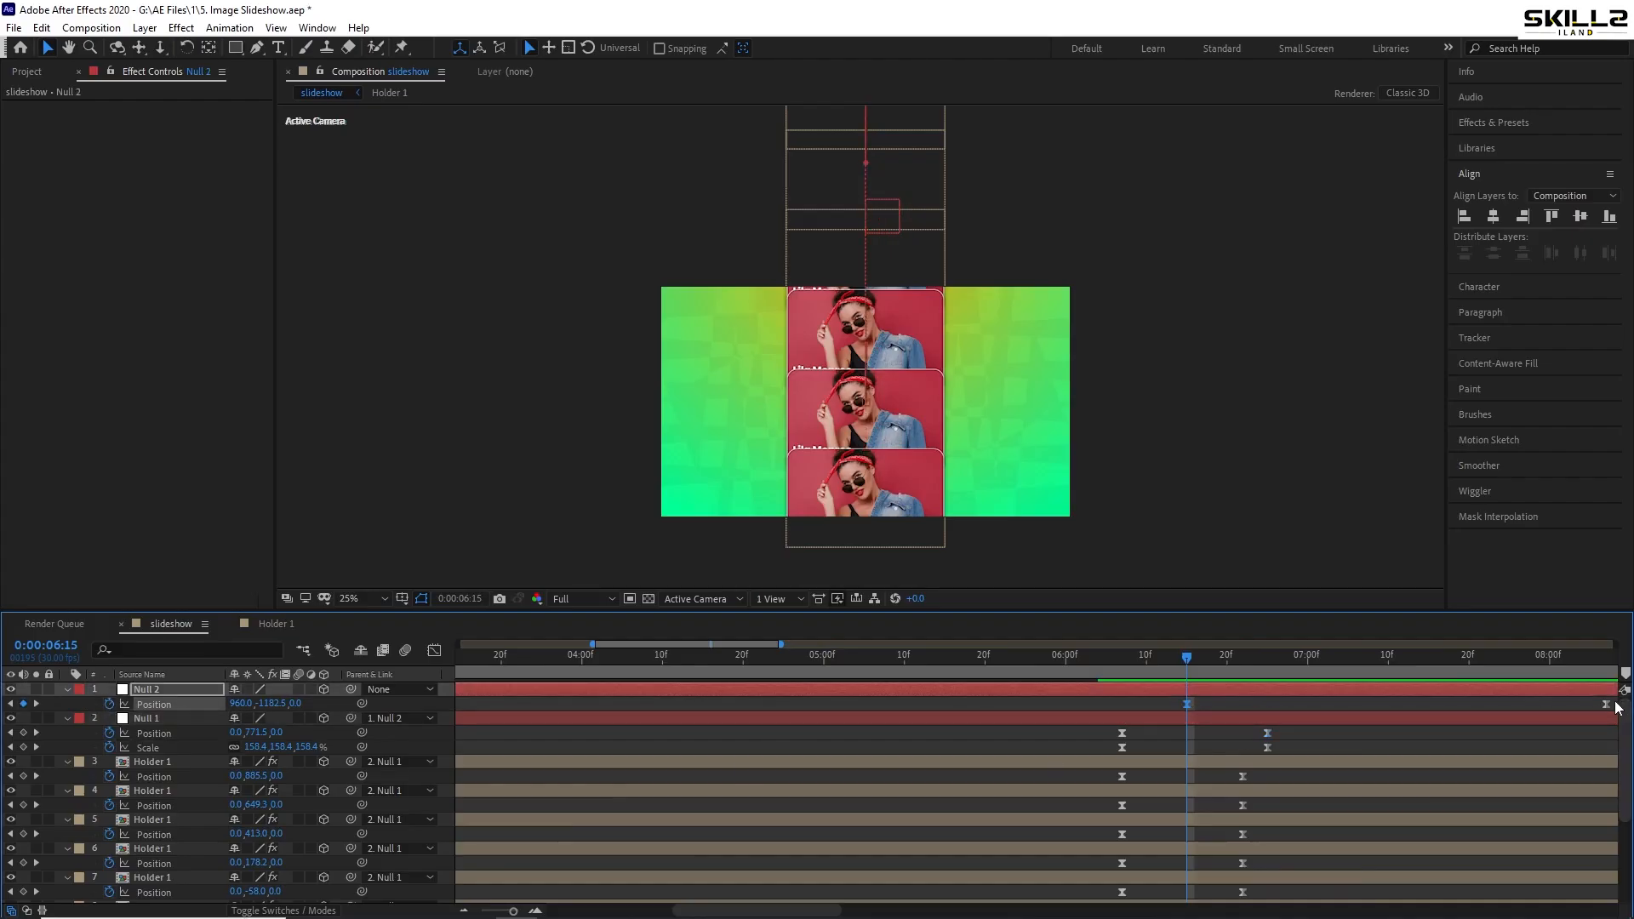
{"action": "key", "text": "Delete"}
- At 6:25, nudge Null 1's position to 0,1768,0 and save
{"action": "left_click_drag", "start_coordinate": [1140, 657], "coordinate": [1279, 692]}
{"action": "left_click", "coordinate": [1275, 721]}
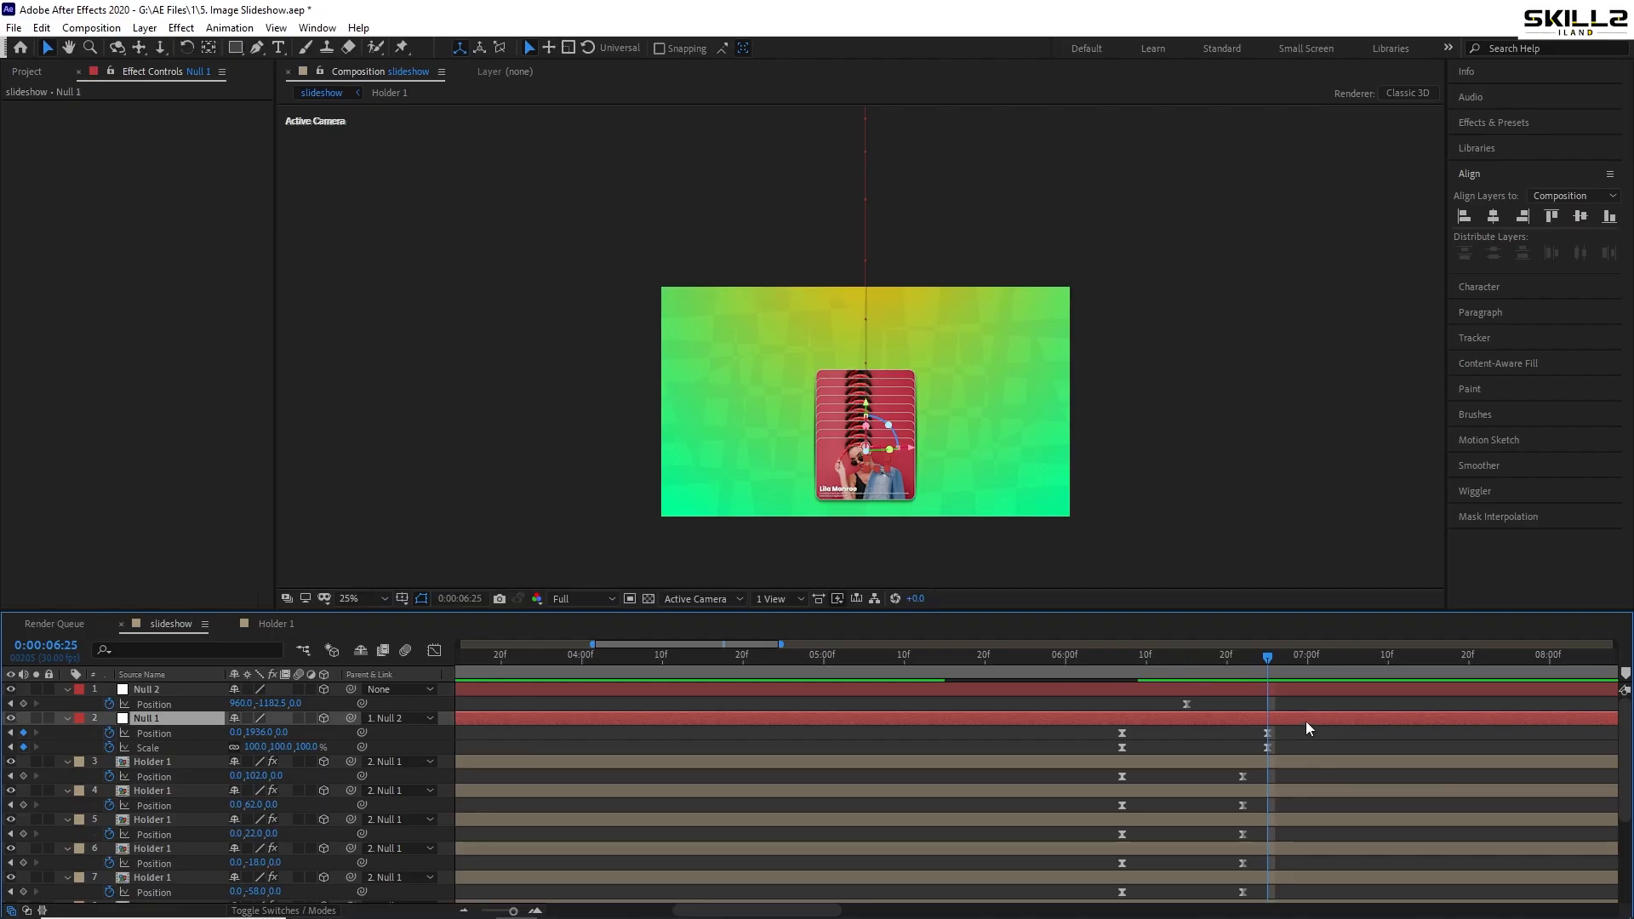
{"action": "key", "text": "shift+Up"}
{"action": "key", "text": "shift+Up"}
{"action": "key", "text": "shift+Up"}
{"action": "key", "text": "shift+Up"}
{"action": "key", "text": "shift+Up"}
{"action": "key", "text": "shift+Up"}
{"action": "key", "text": "shift+Up"}
{"action": "key", "text": "shift+Up"}
{"action": "key", "text": "shift+Up"}
{"action": "key", "text": "shift+Up"}
{"action": "key", "text": "shift+Up"}
{"action": "key", "text": "shift+Up"}
{"action": "key", "text": "shift+Up"}
{"action": "key", "text": "shift+Up"}
{"action": "key", "text": "shift+Up"}
{"action": "key", "text": "shift+Up"}
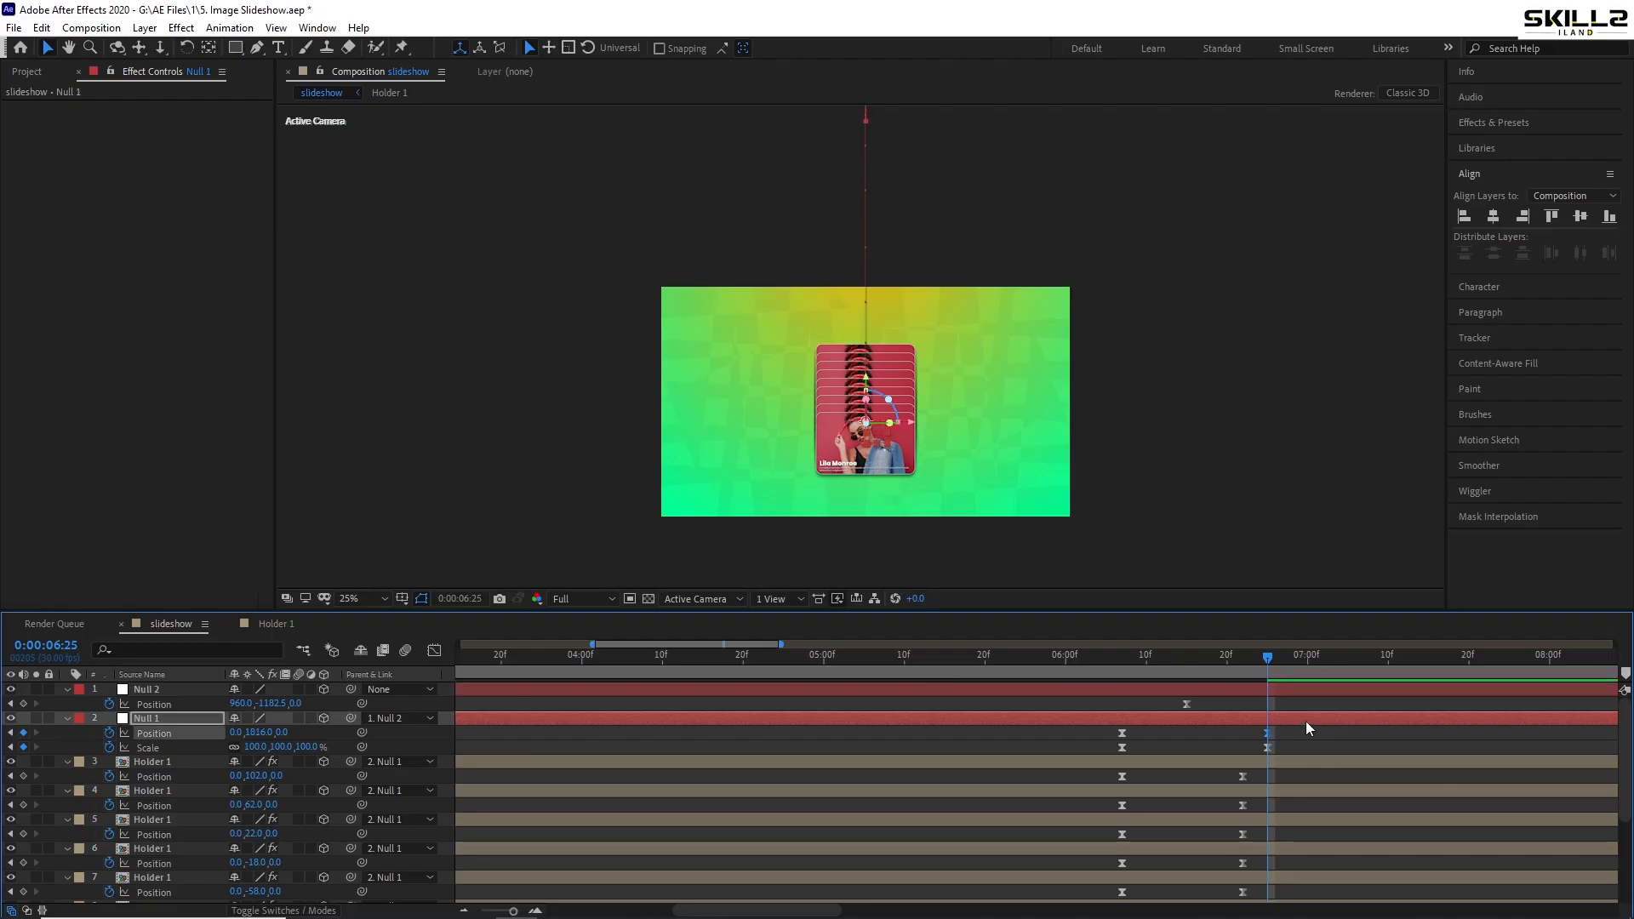
{"action": "key", "text": "shift+Up"}
{"action": "key", "text": "Up"}
{"action": "key", "text": "Up"}
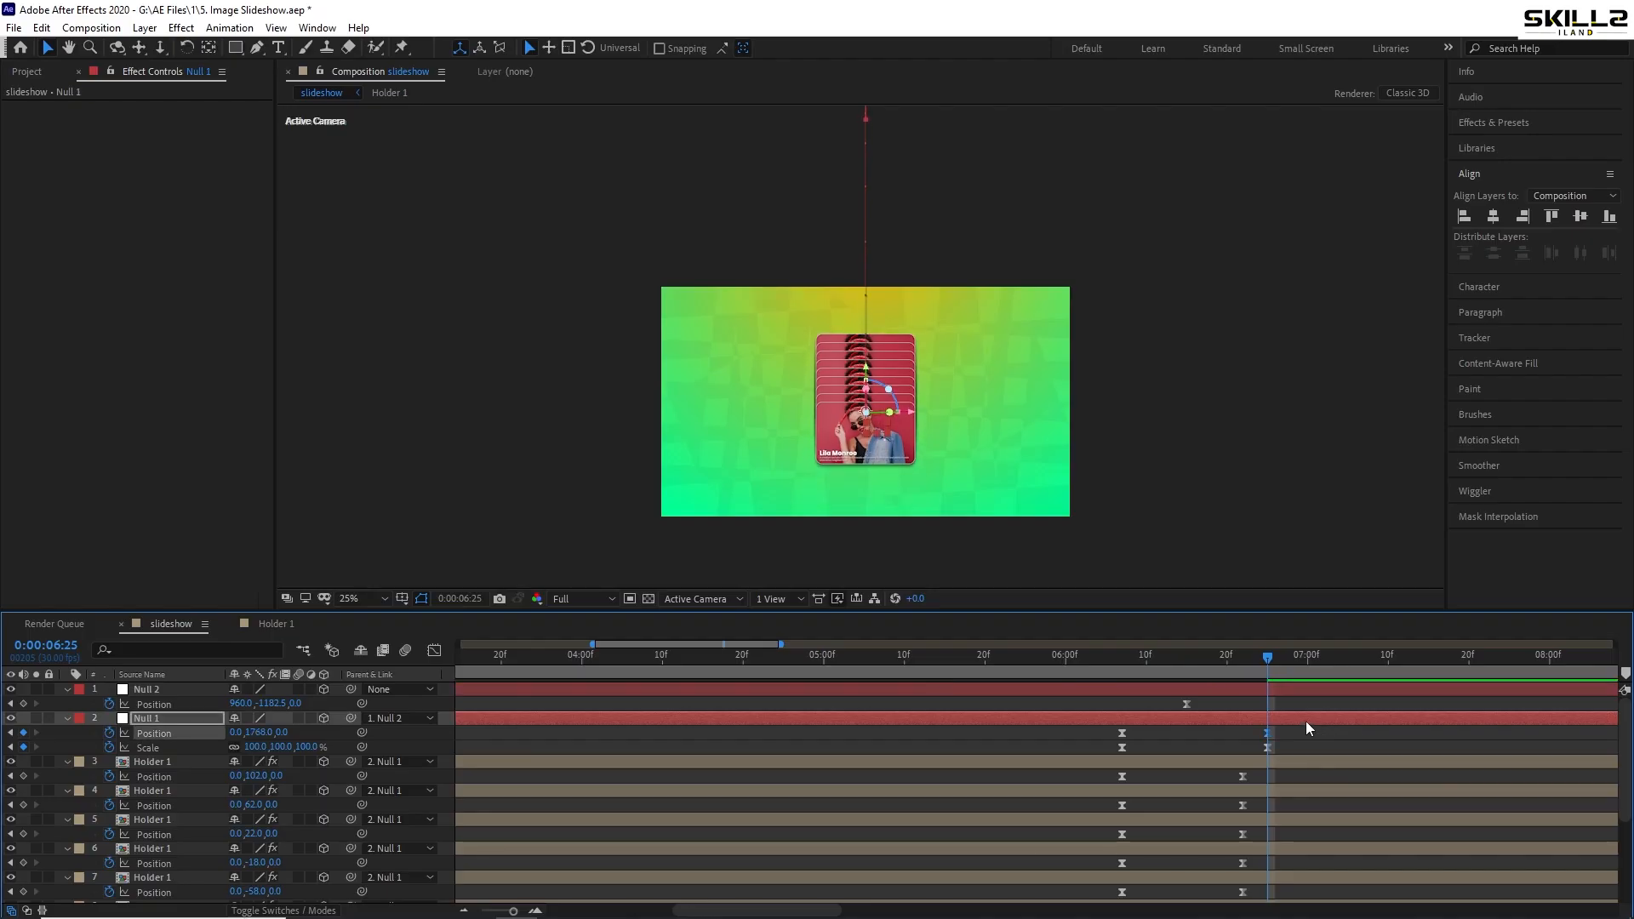
{"action": "key", "text": "ctrl+s"}
- Shift Null 1's exit keyframes about three frames earlier, to roughly 6:04–6:22, and preview
{"action": "left_click_drag", "start_coordinate": [1282, 658], "coordinate": [1228, 673]}
{"action": "key", "text": "space"}
{"action": "left_click_drag", "start_coordinate": [1309, 733], "coordinate": [1089, 746]}
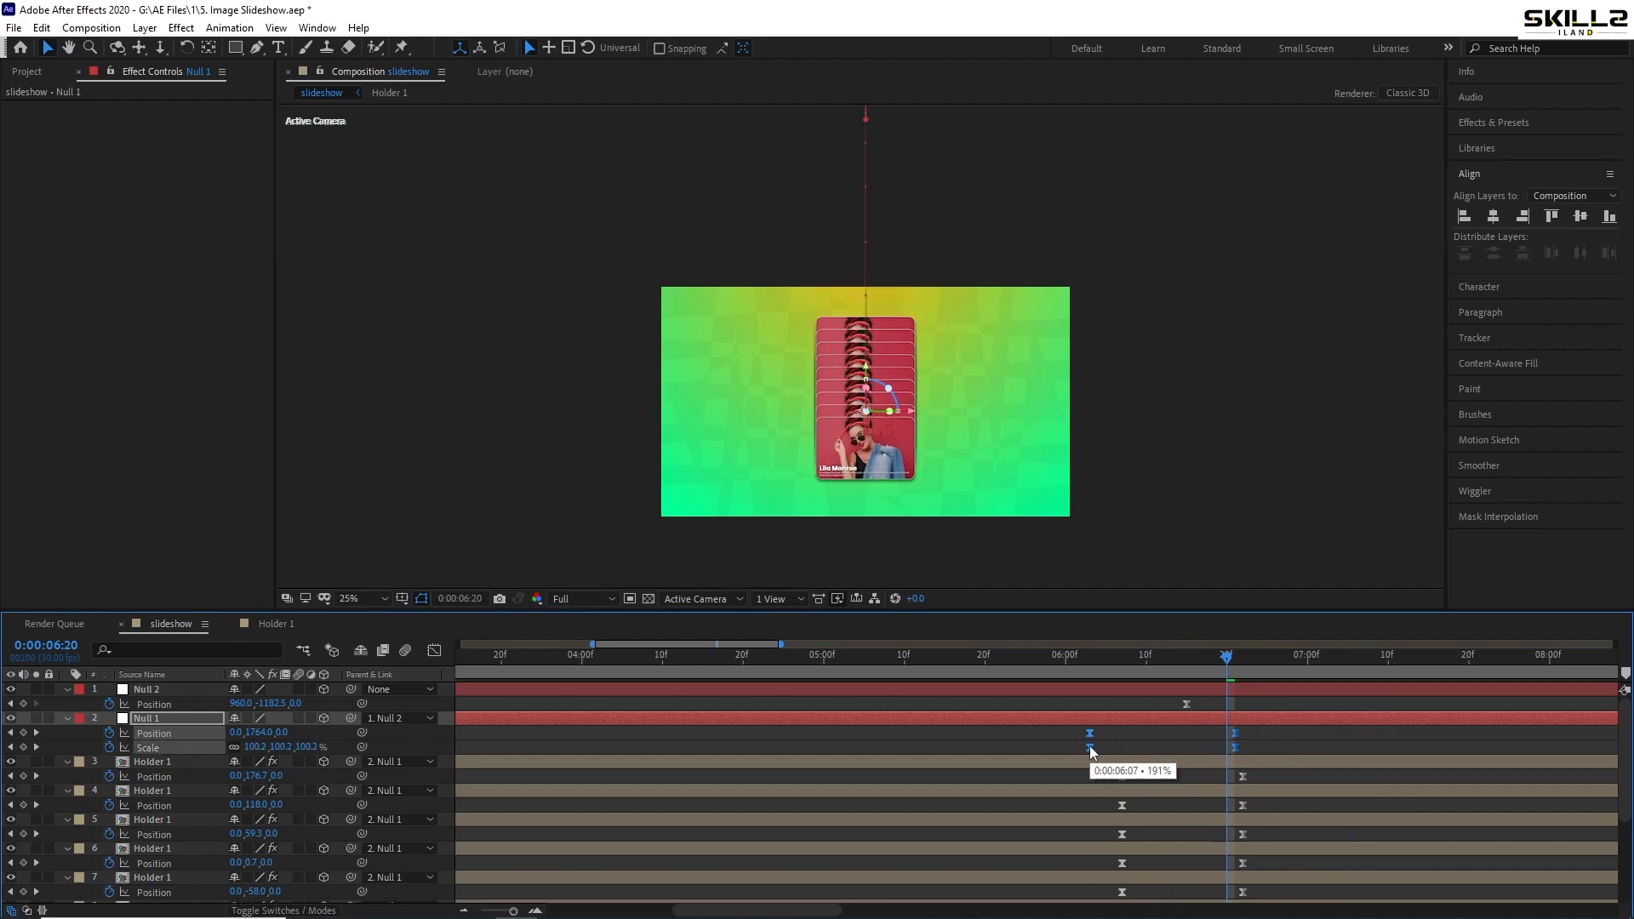
{"action": "left_click", "coordinate": [1090, 657]}
{"action": "key", "text": "space"}
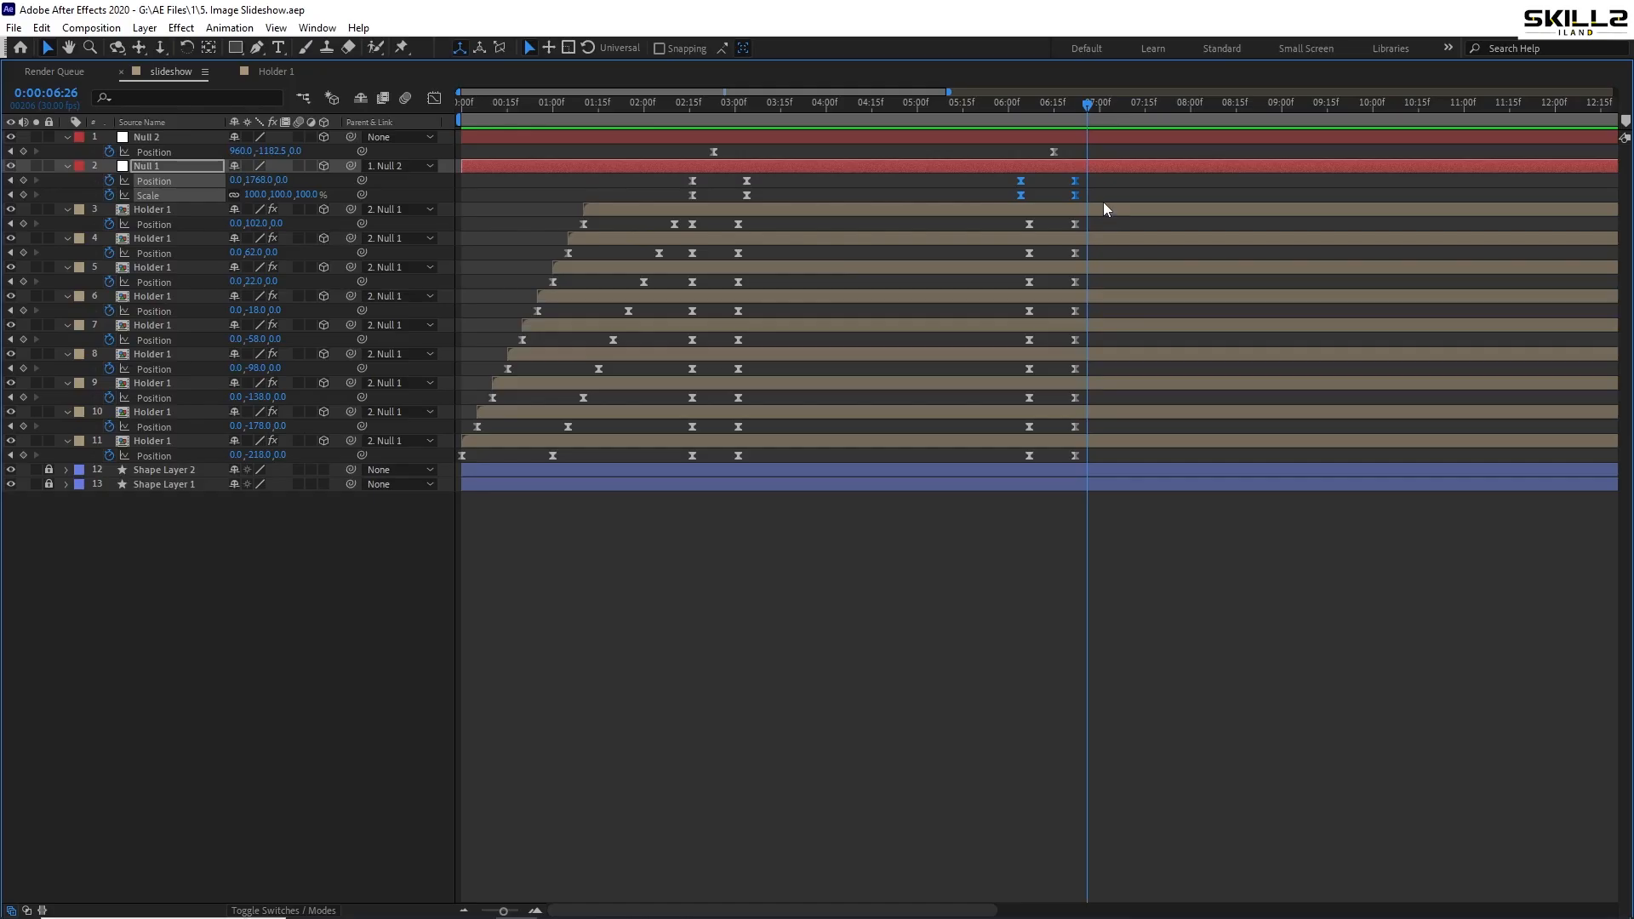
- Copy layer 3's Position keyframes, paste them at 6:26, and preview
{"action": "left_click_drag", "start_coordinate": [569, 219], "coordinate": [681, 237]}
{"action": "key", "text": "ctrl+c"}
{"action": "key", "text": "ctrl+v"}
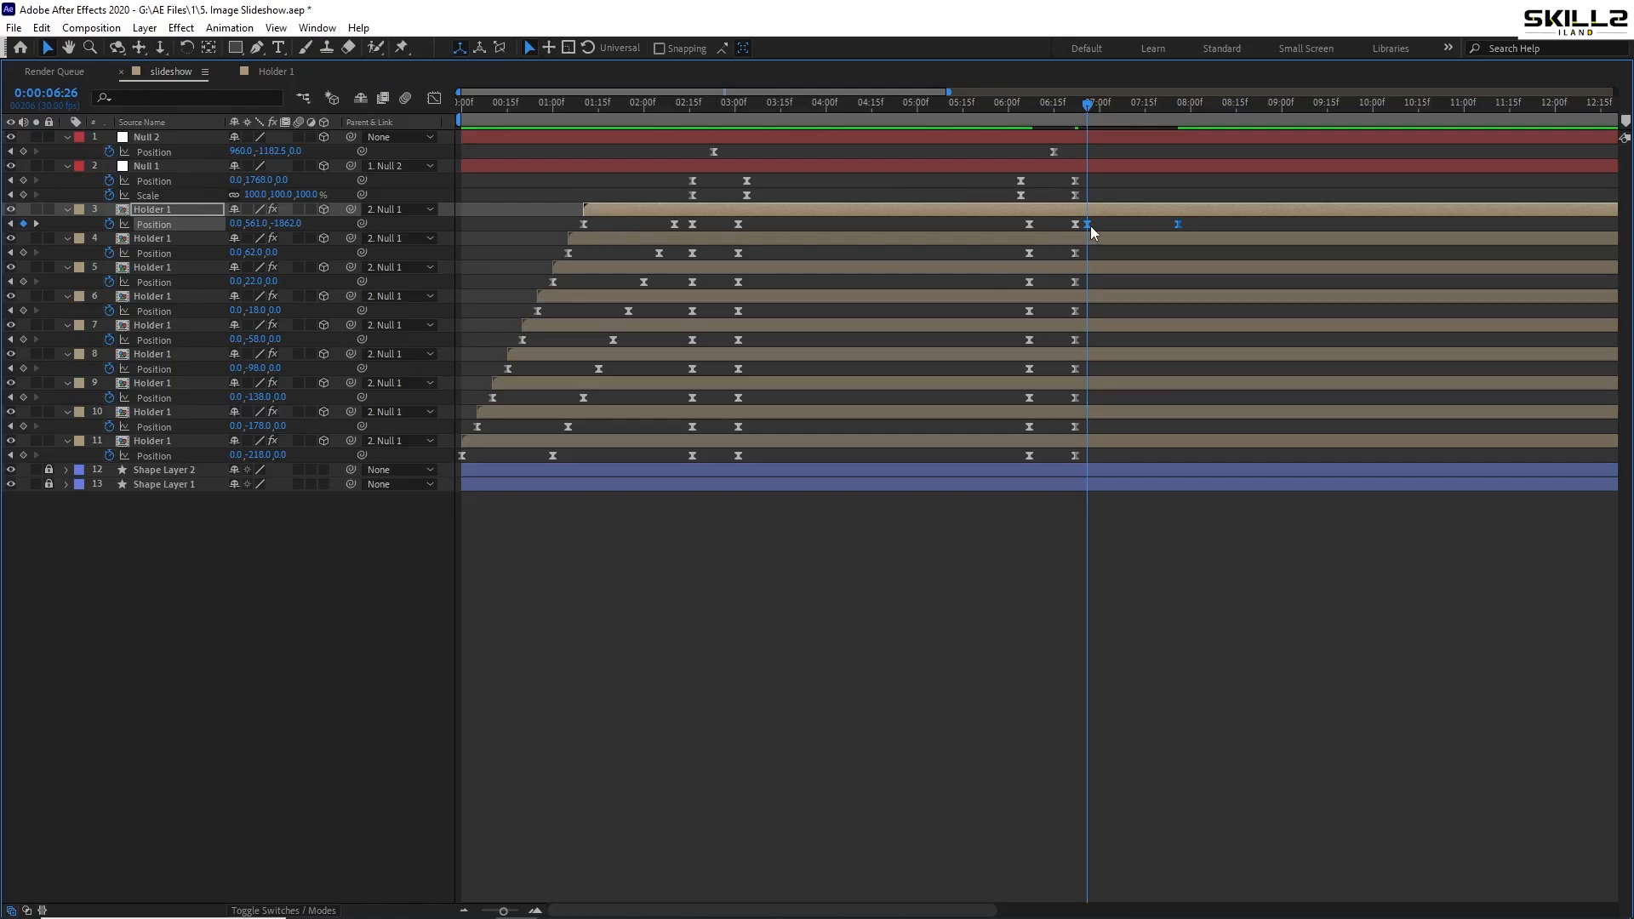
{"action": "mouse_move", "coordinate": [1092, 230]}
{"action": "scroll", "coordinate": [769, 223], "scroll_direction": "up", "scroll_amount": 3}
{"action": "scroll", "coordinate": [701, 218], "scroll_direction": "down", "scroll_amount": 2}
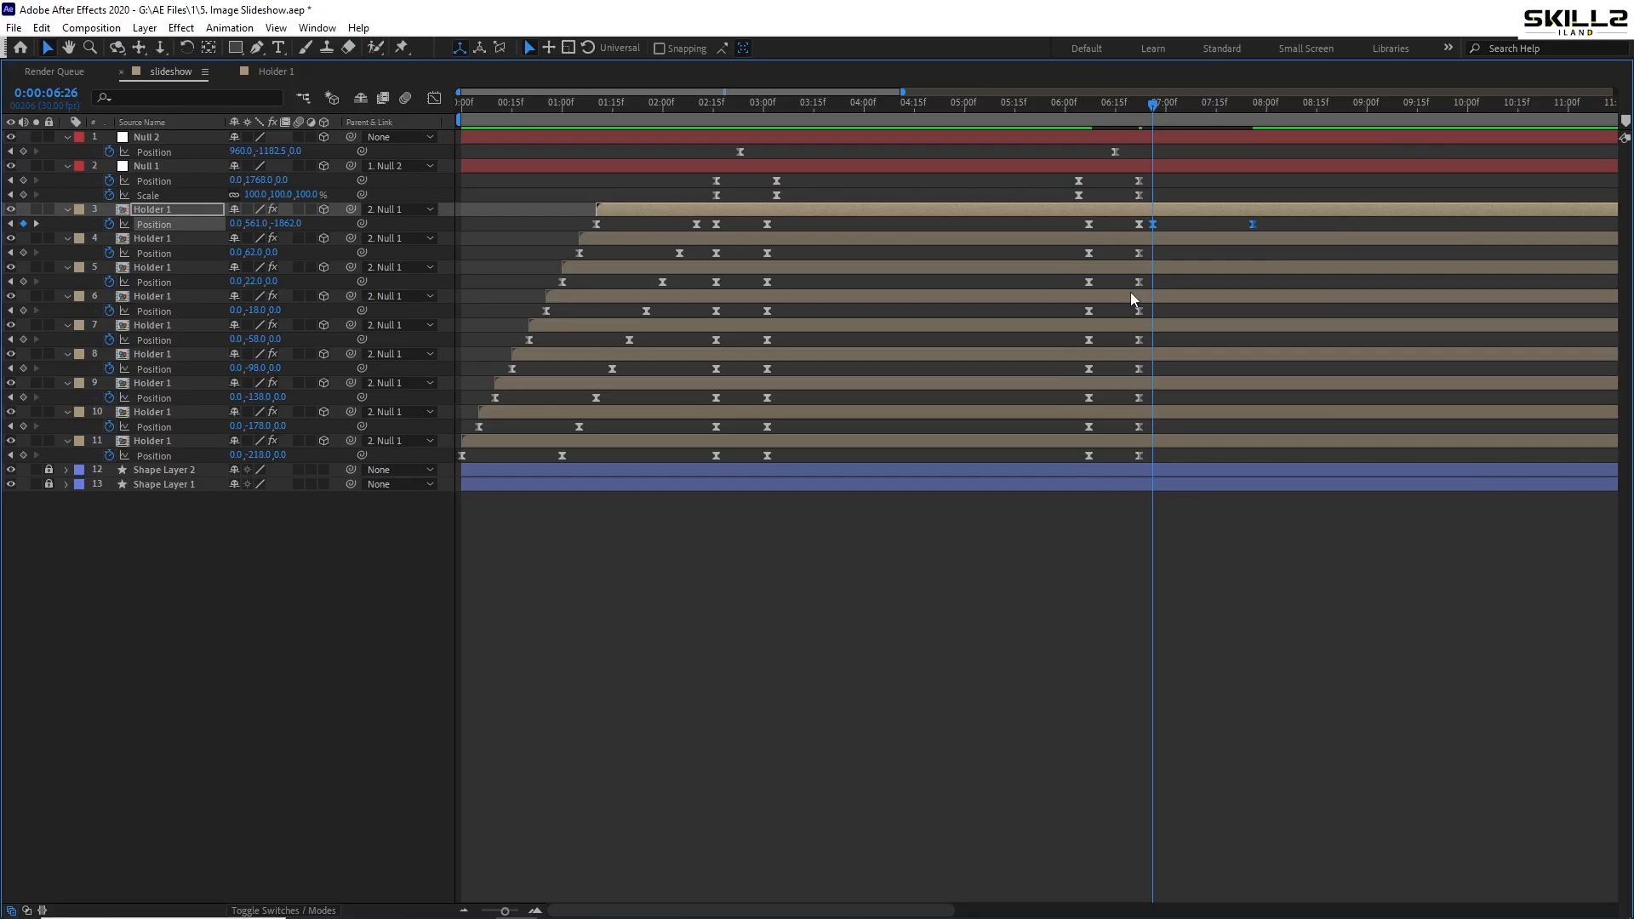
{"action": "key", "text": "space"}
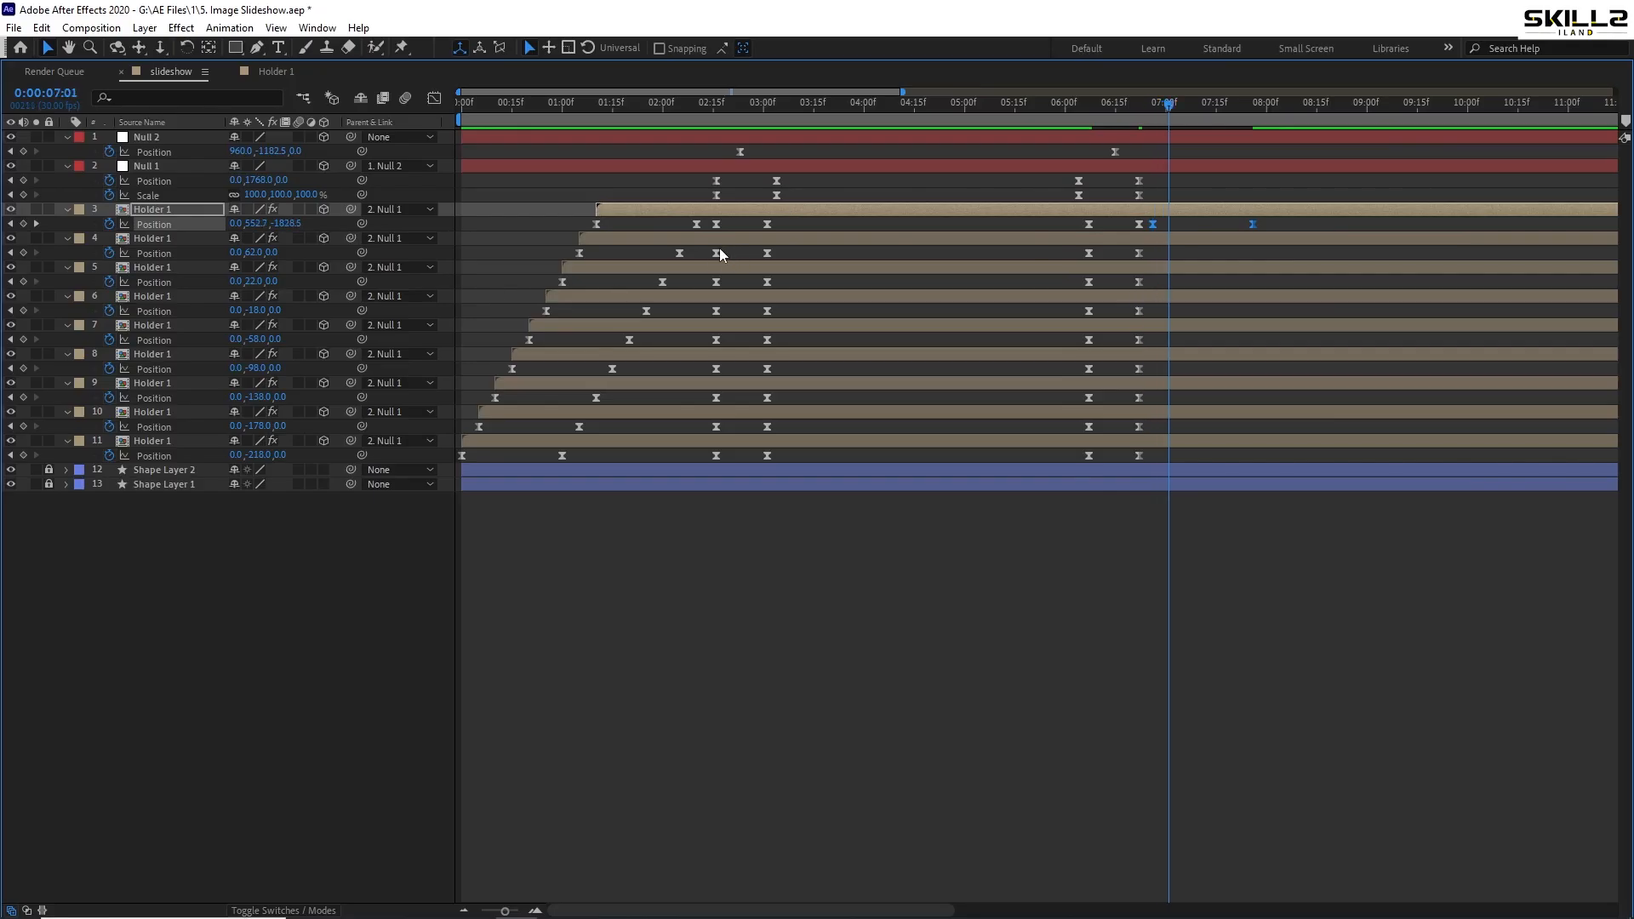
- Paste Position keyframes onto layers 4–7 at staggered times starting at 7:01
{"action": "left_click_drag", "start_coordinate": [695, 248], "coordinate": [566, 258]}
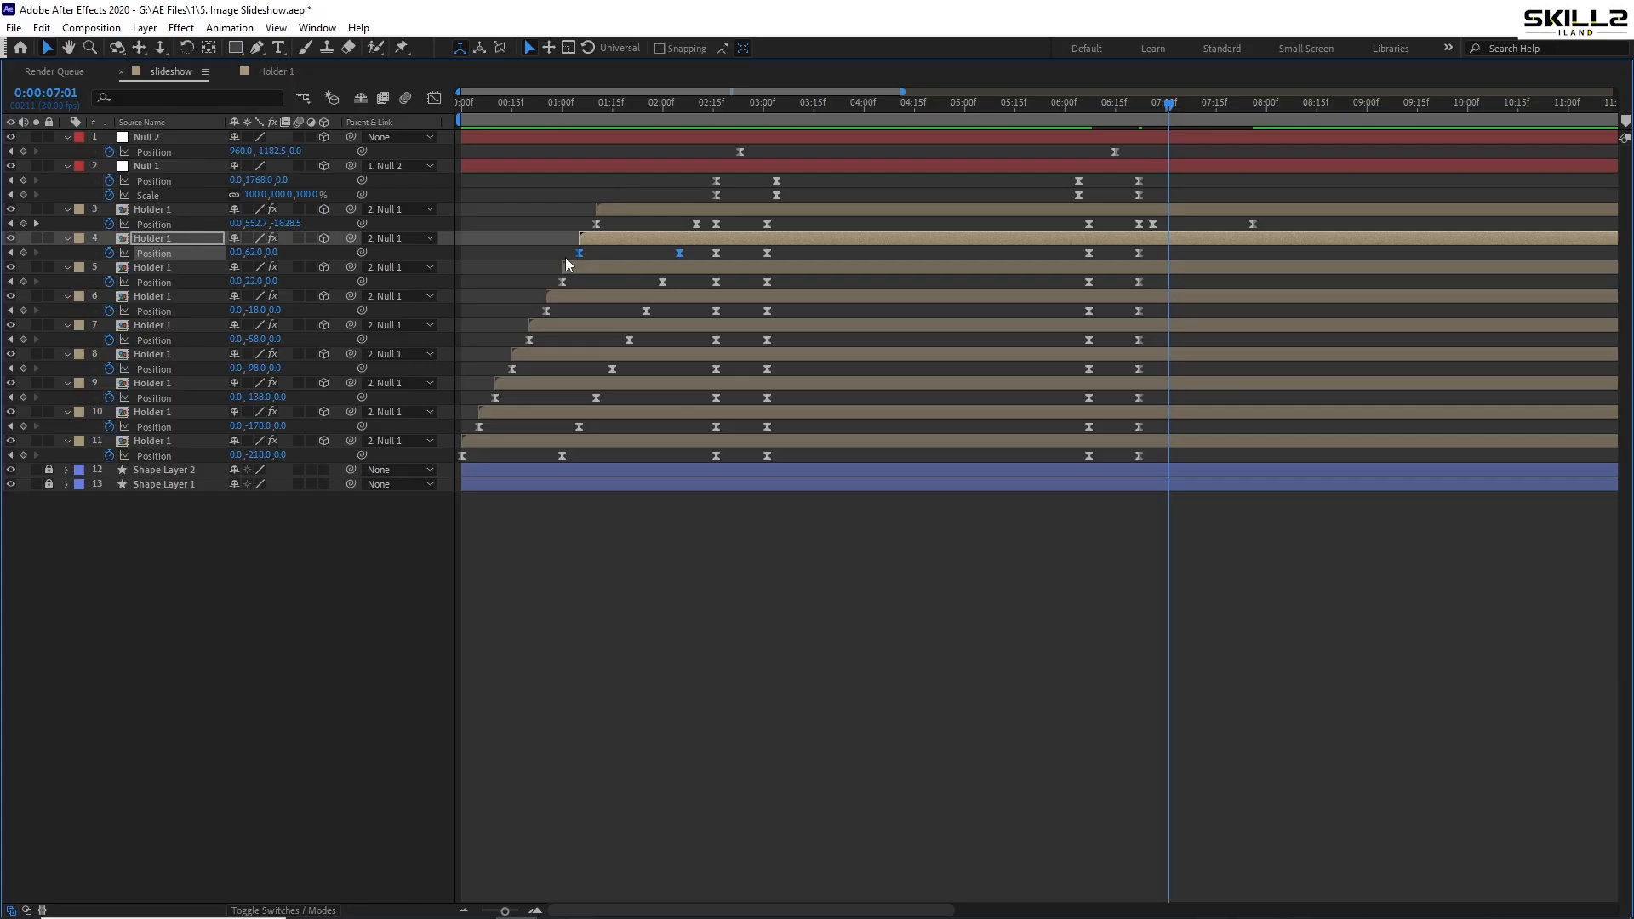
{"action": "key", "text": "ctrl+c"}
{"action": "key", "text": "ctrl+v"}
{"action": "key", "text": "Page_Down"}
{"action": "key", "text": "Page_Down"}
{"action": "key", "text": "Page_Down"}
{"action": "key", "text": "Page_Down"}
{"action": "key", "text": "Page_Down"}
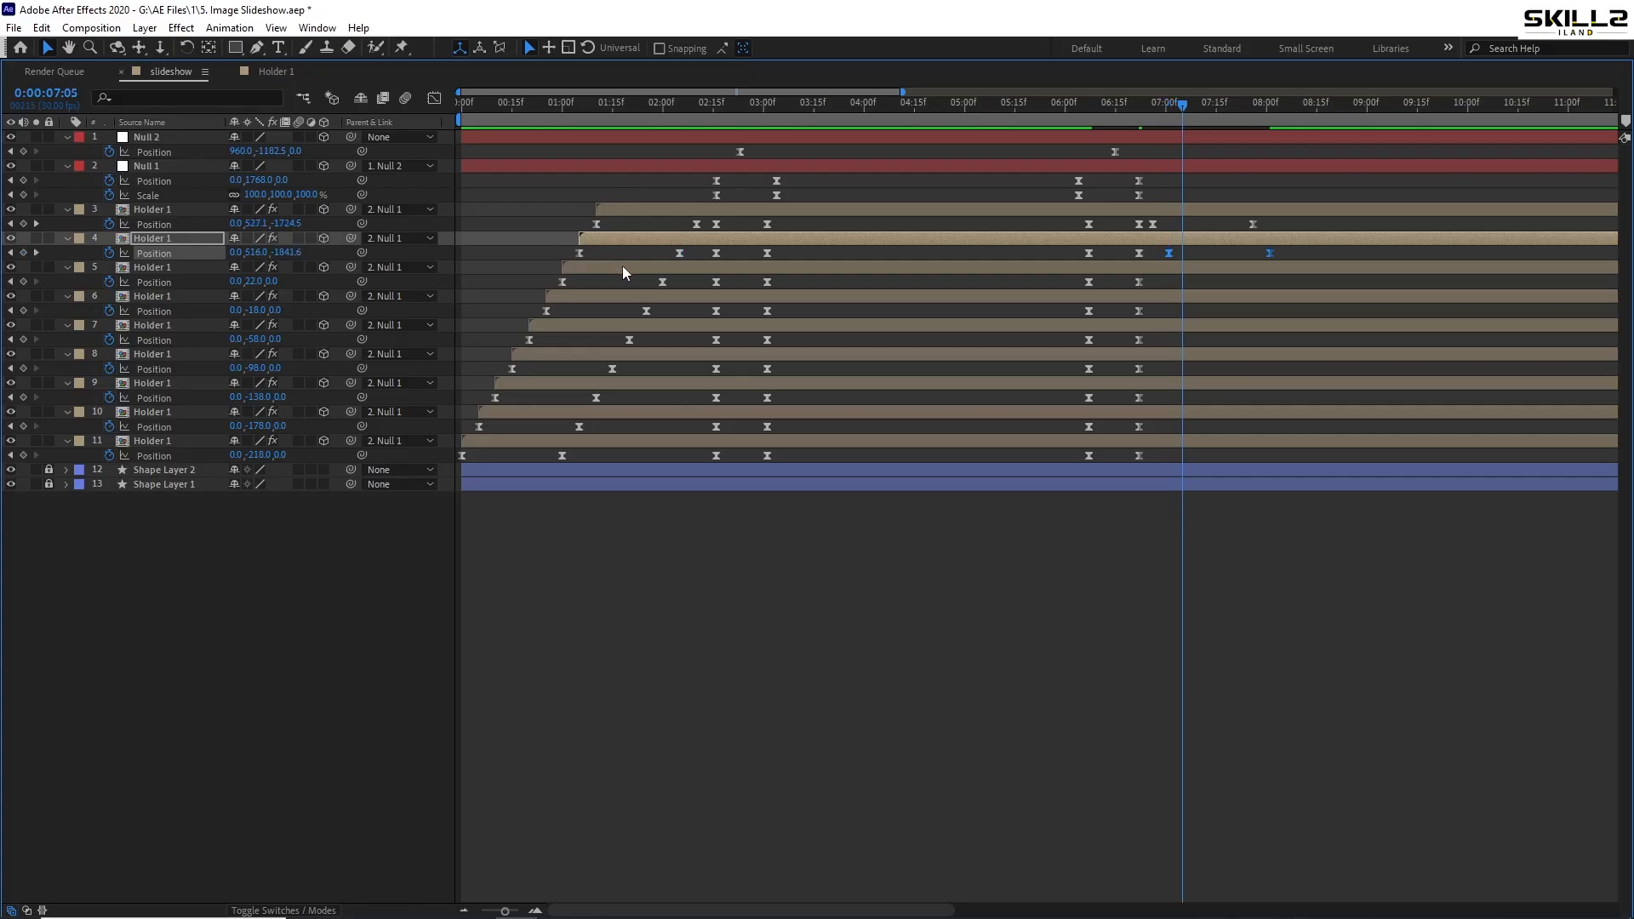
{"action": "left_click", "coordinate": [624, 270]}
{"action": "key", "text": "ctrl+v"}
{"action": "key", "text": "Page_Down"}
{"action": "key", "text": "Page_Down"}
{"action": "key", "text": "Page_Down"}
{"action": "key", "text": "Page_Down"}
{"action": "key", "text": "Page_Down"}
{"action": "left_click", "coordinate": [662, 298]}
{"action": "key", "text": "ctrl+v"}
{"action": "key", "text": "Page_Down"}
{"action": "key", "text": "Page_Down"}
{"action": "key", "text": "Page_Down"}
{"action": "key", "text": "Page_Down"}
{"action": "key", "text": "Page_Down"}
{"action": "left_click", "coordinate": [630, 327]}
{"action": "key", "text": "ctrl+v"}
- Continue the staggered Position pastes on layers 8–11, ending at 08:06
{"action": "key", "text": "Page_Down"}
{"action": "key", "text": "Page_Down"}
{"action": "key", "text": "Page_Down"}
{"action": "key", "text": "Page_Down"}
{"action": "key", "text": "Page_Down"}
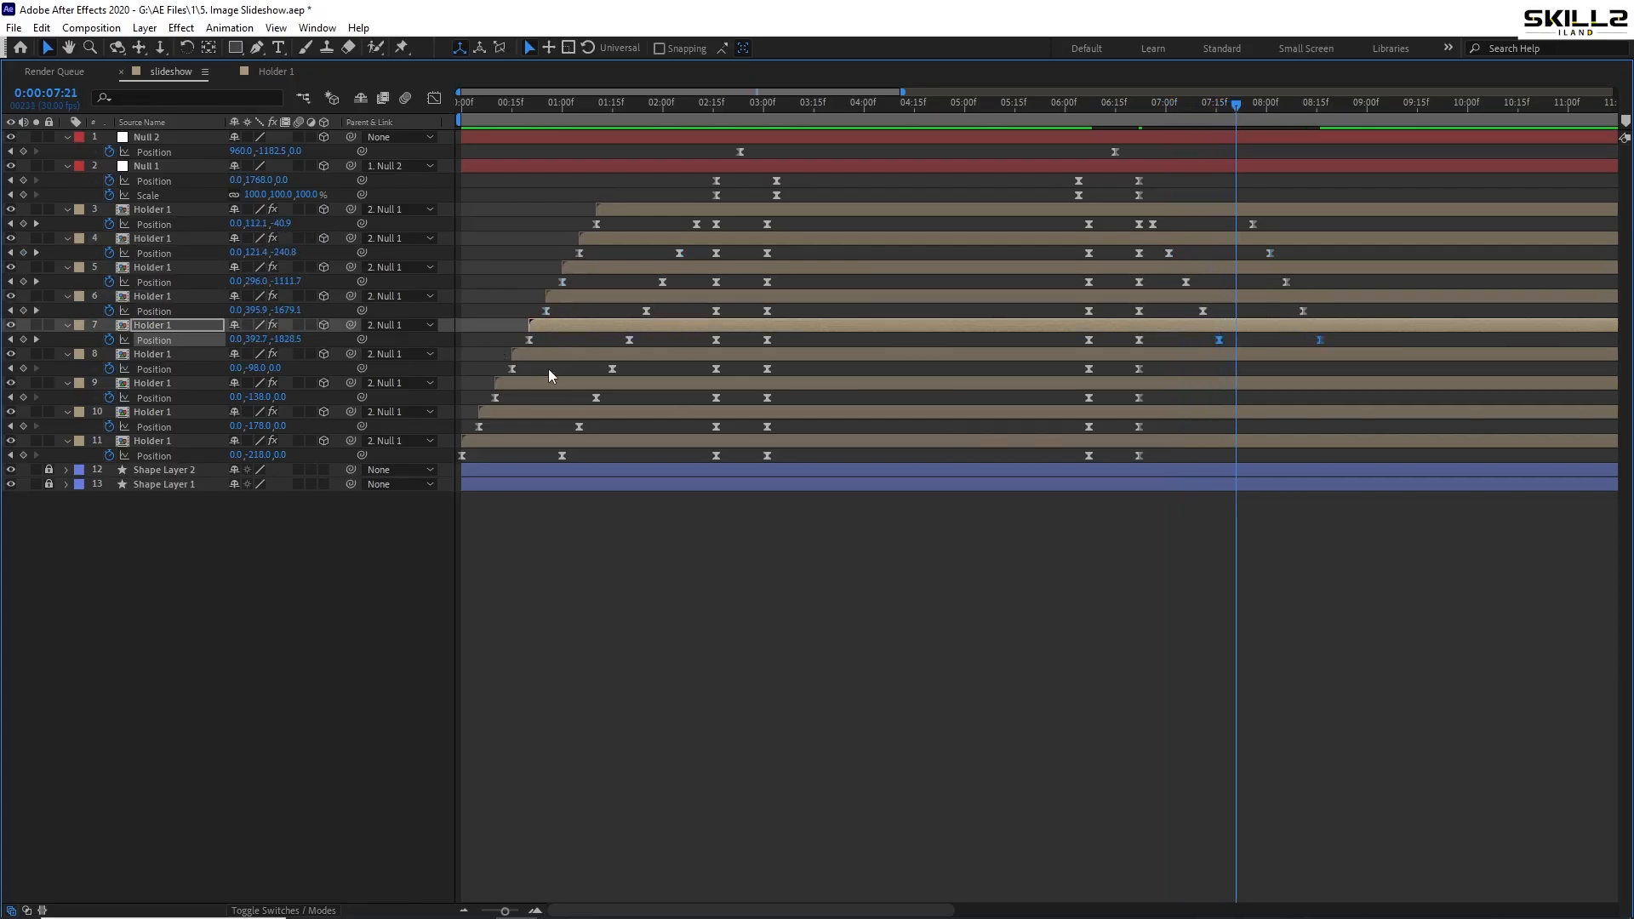
{"action": "left_click", "coordinate": [561, 356]}
{"action": "key", "text": "ctrl+v"}
{"action": "key", "text": "Page_Down"}
{"action": "key", "text": "Page_Down"}
{"action": "key", "text": "Page_Down"}
{"action": "key", "text": "Page_Down"}
{"action": "key", "text": "Page_Down"}
{"action": "left_click", "coordinate": [511, 384]}
{"action": "key", "text": "ctrl+v"}
{"action": "key", "text": "Page_Down"}
{"action": "key", "text": "Page_Down"}
{"action": "key", "text": "Page_Down"}
{"action": "key", "text": "Page_Down"}
{"action": "key", "text": "Page_Down"}
{"action": "left_click", "coordinate": [497, 413]}
{"action": "key", "text": "ctrl+v"}
{"action": "key", "text": "Page_Down"}
{"action": "key", "text": "Page_Down"}
{"action": "key", "text": "Page_Down"}
{"action": "key", "text": "Page_Down"}
{"action": "key", "text": "Page_Down"}
{"action": "left_click", "coordinate": [472, 441]}
{"action": "key", "text": "ctrl+v"}
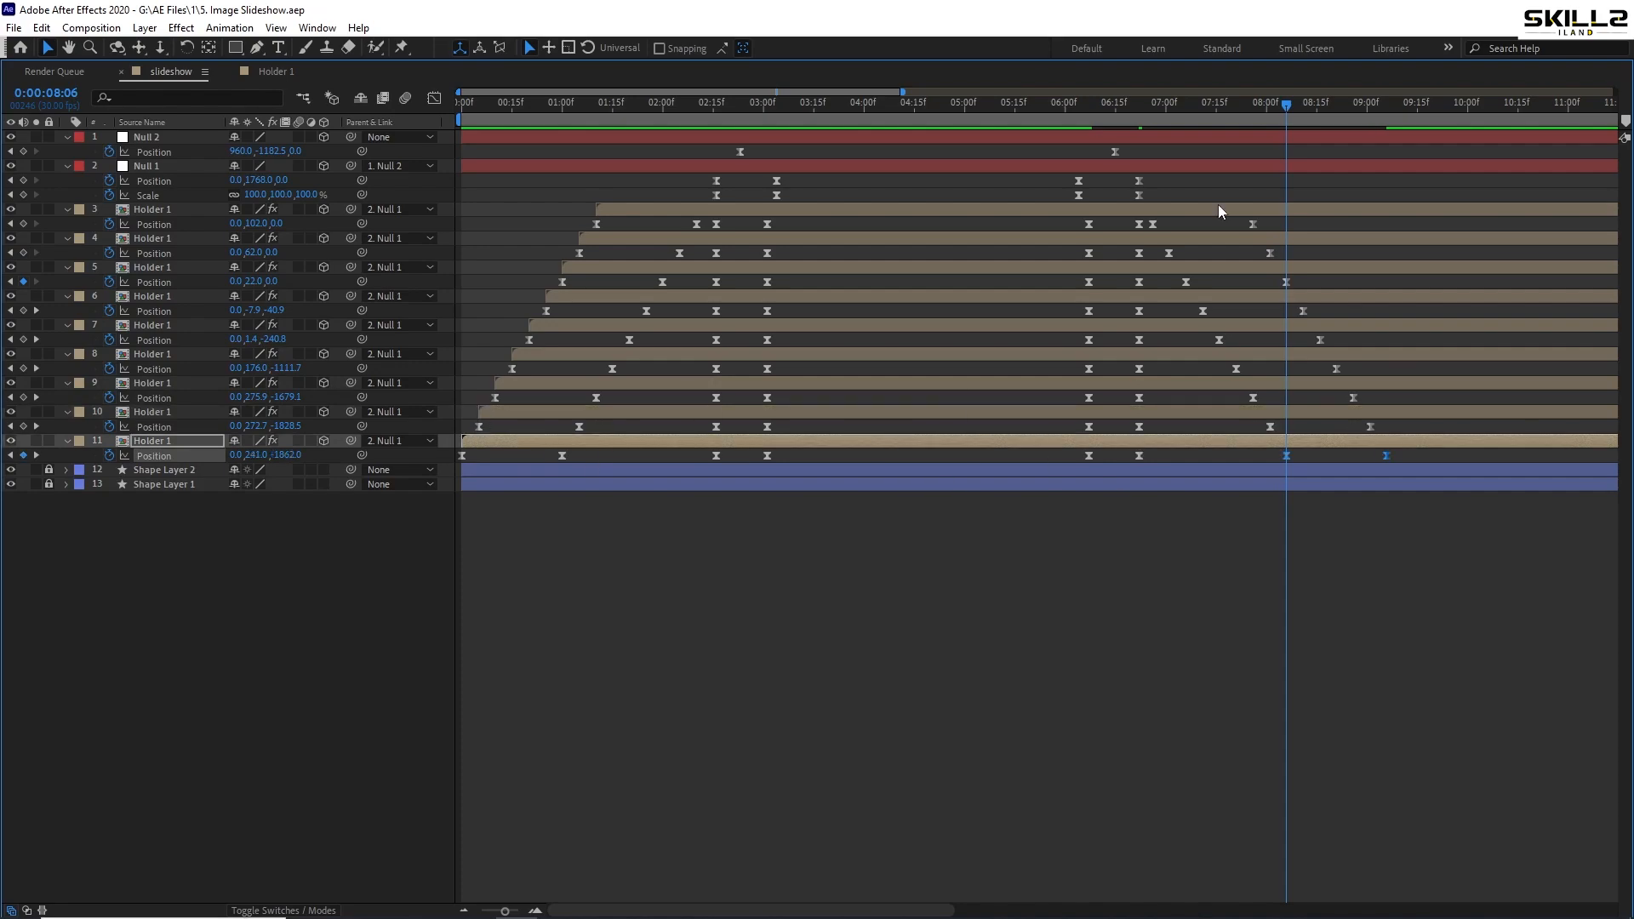
- Time-reverse the new exit keyframes on layers 3–11 and show animated properties with U
{"action": "left_click_drag", "start_coordinate": [1416, 222], "coordinate": [1151, 462]}
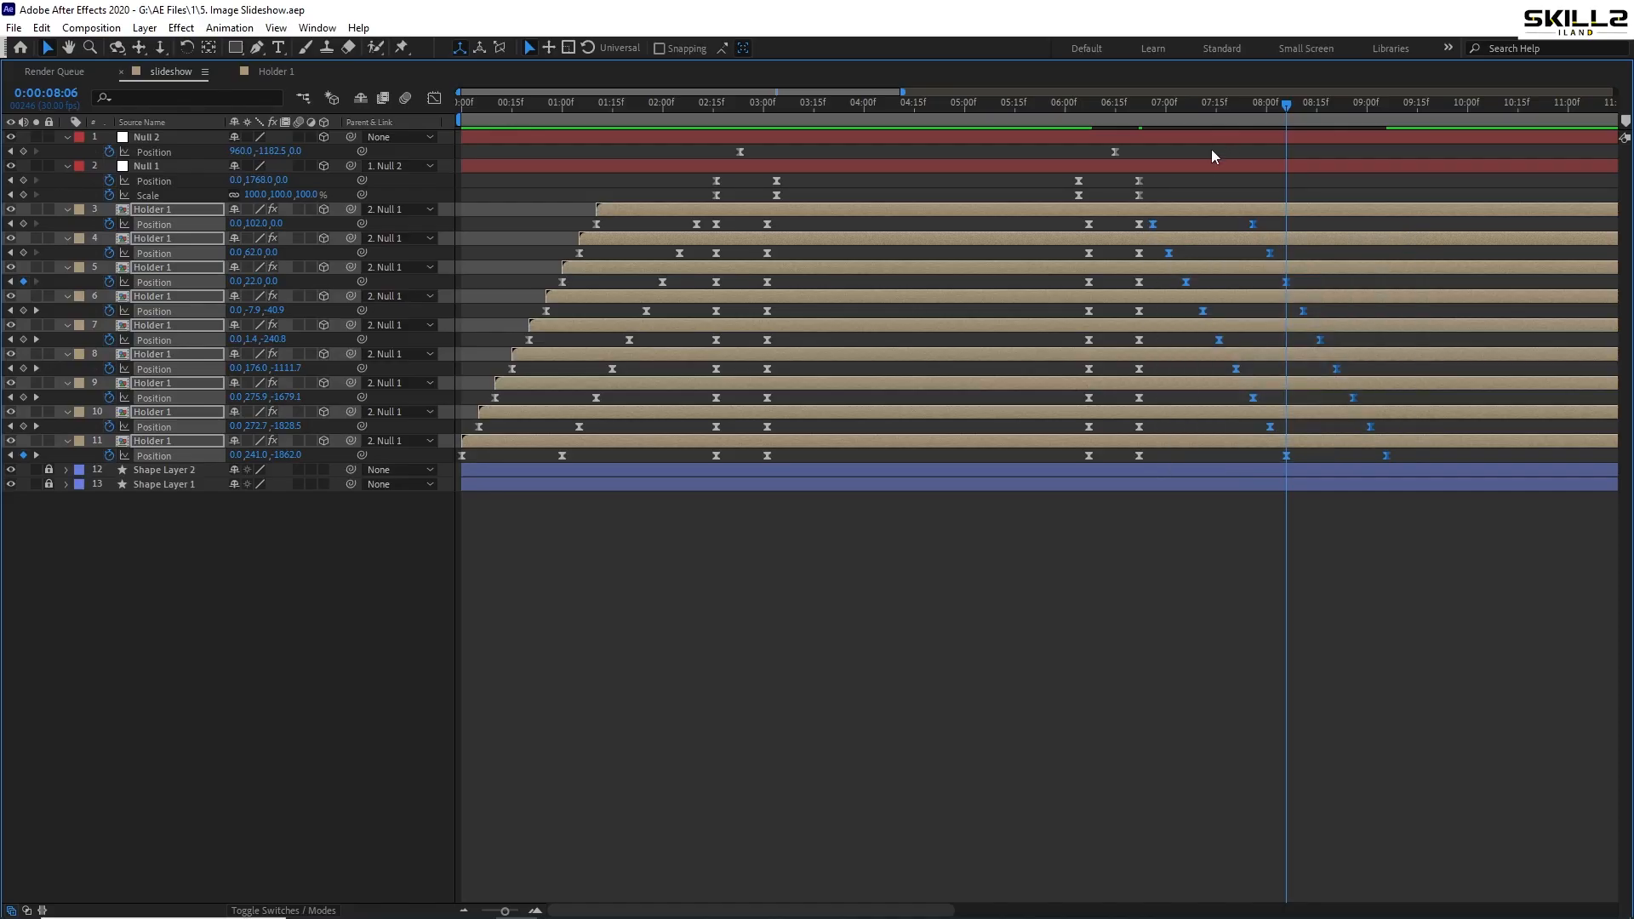
{"action": "right_click", "coordinate": [1155, 228]}
{"action": "mouse_move", "coordinate": [1250, 437]}
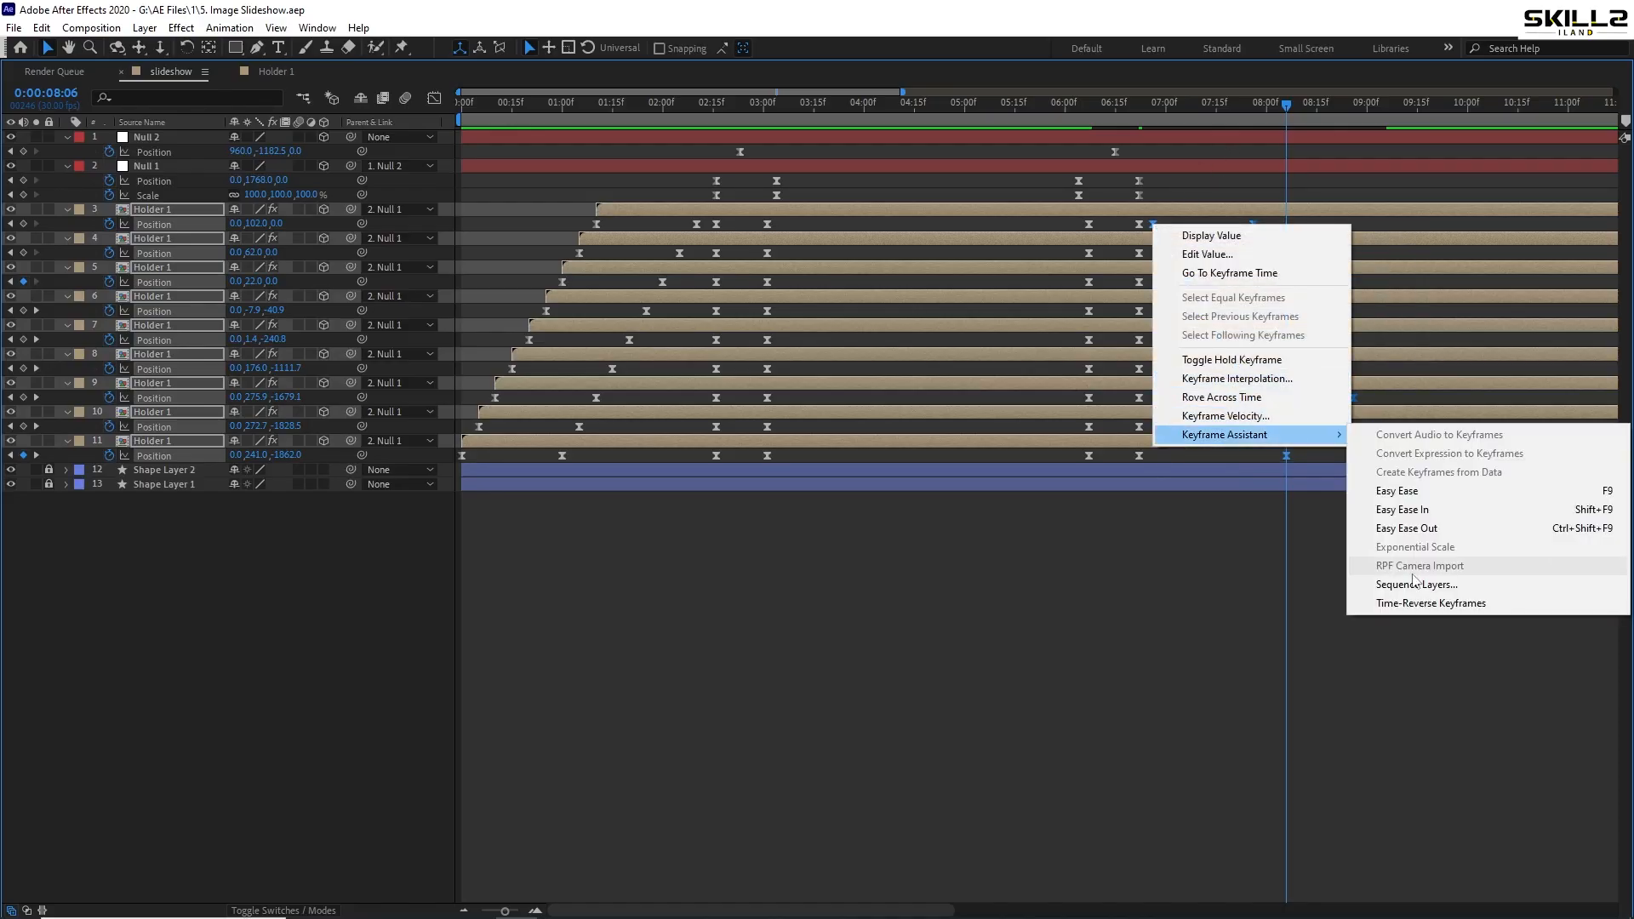
{"action": "left_click", "coordinate": [1417, 603]}
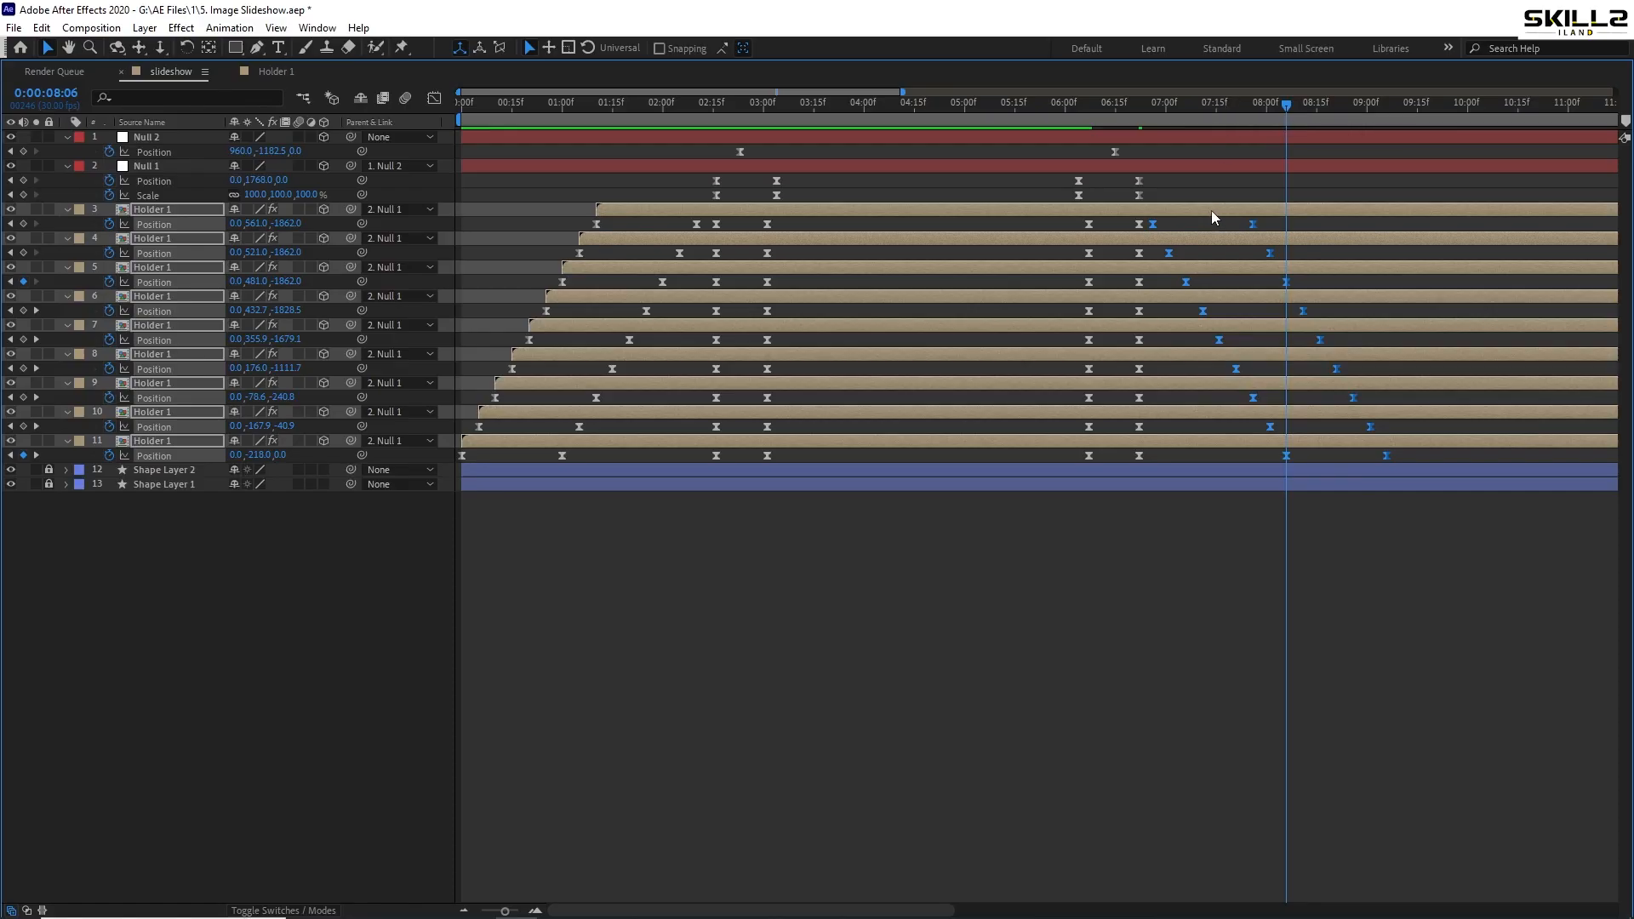
{"action": "key", "text": "u"}
{"action": "key", "text": "u"}
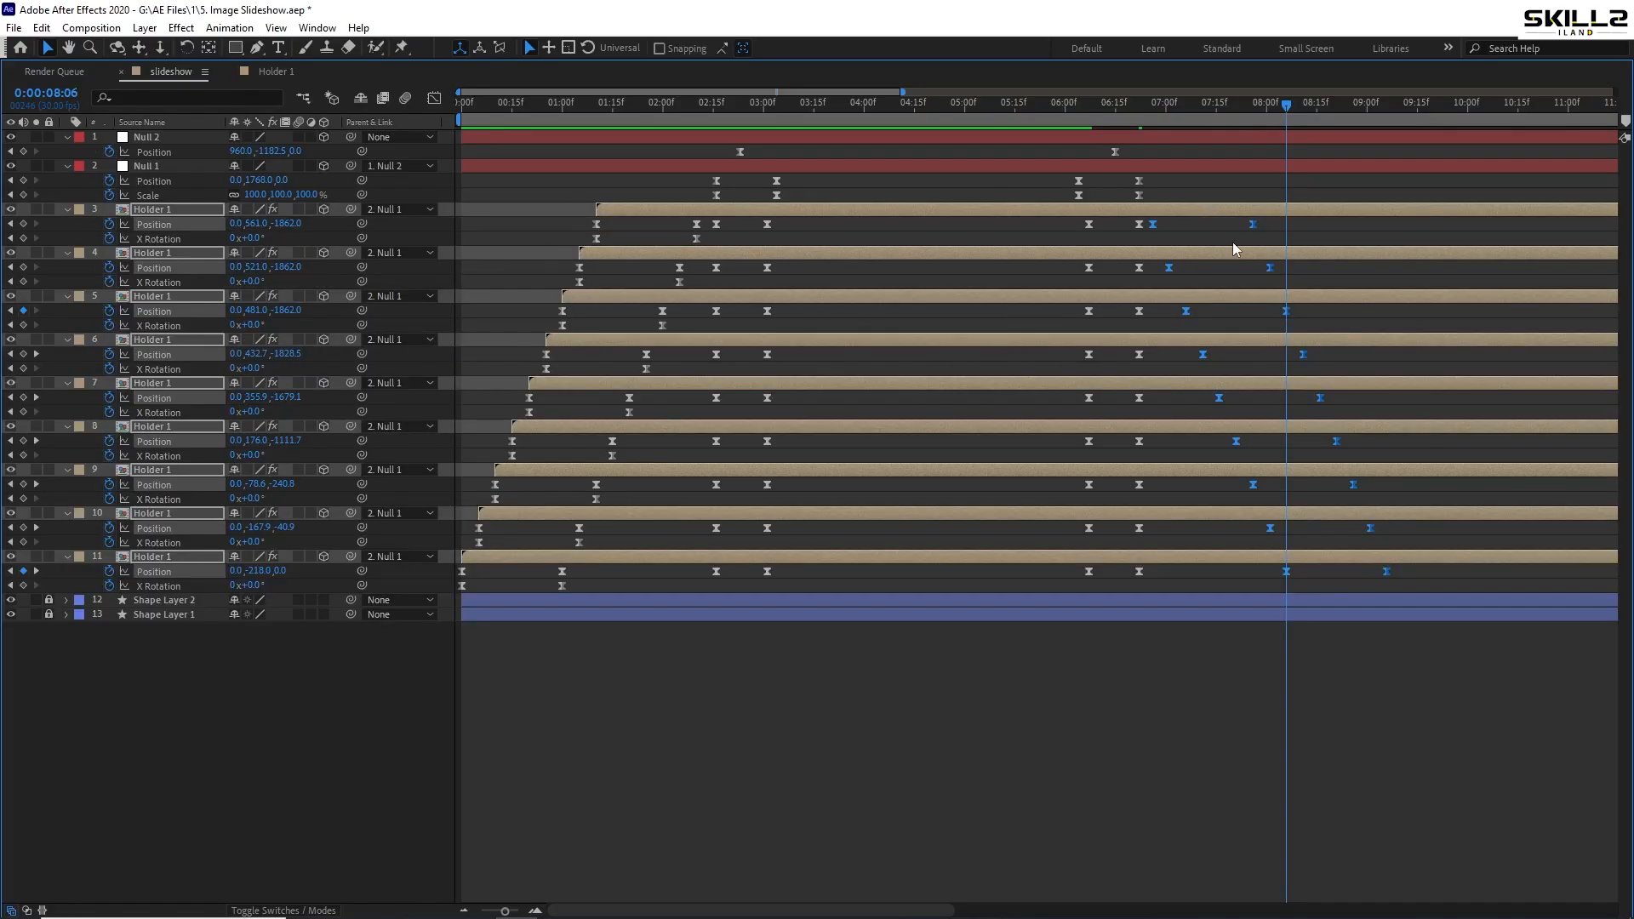
- Copy layer 3's two X Rotation keyframes and paste them at 06:26
{"action": "left_click_drag", "start_coordinate": [1158, 109], "coordinate": [1152, 113]}
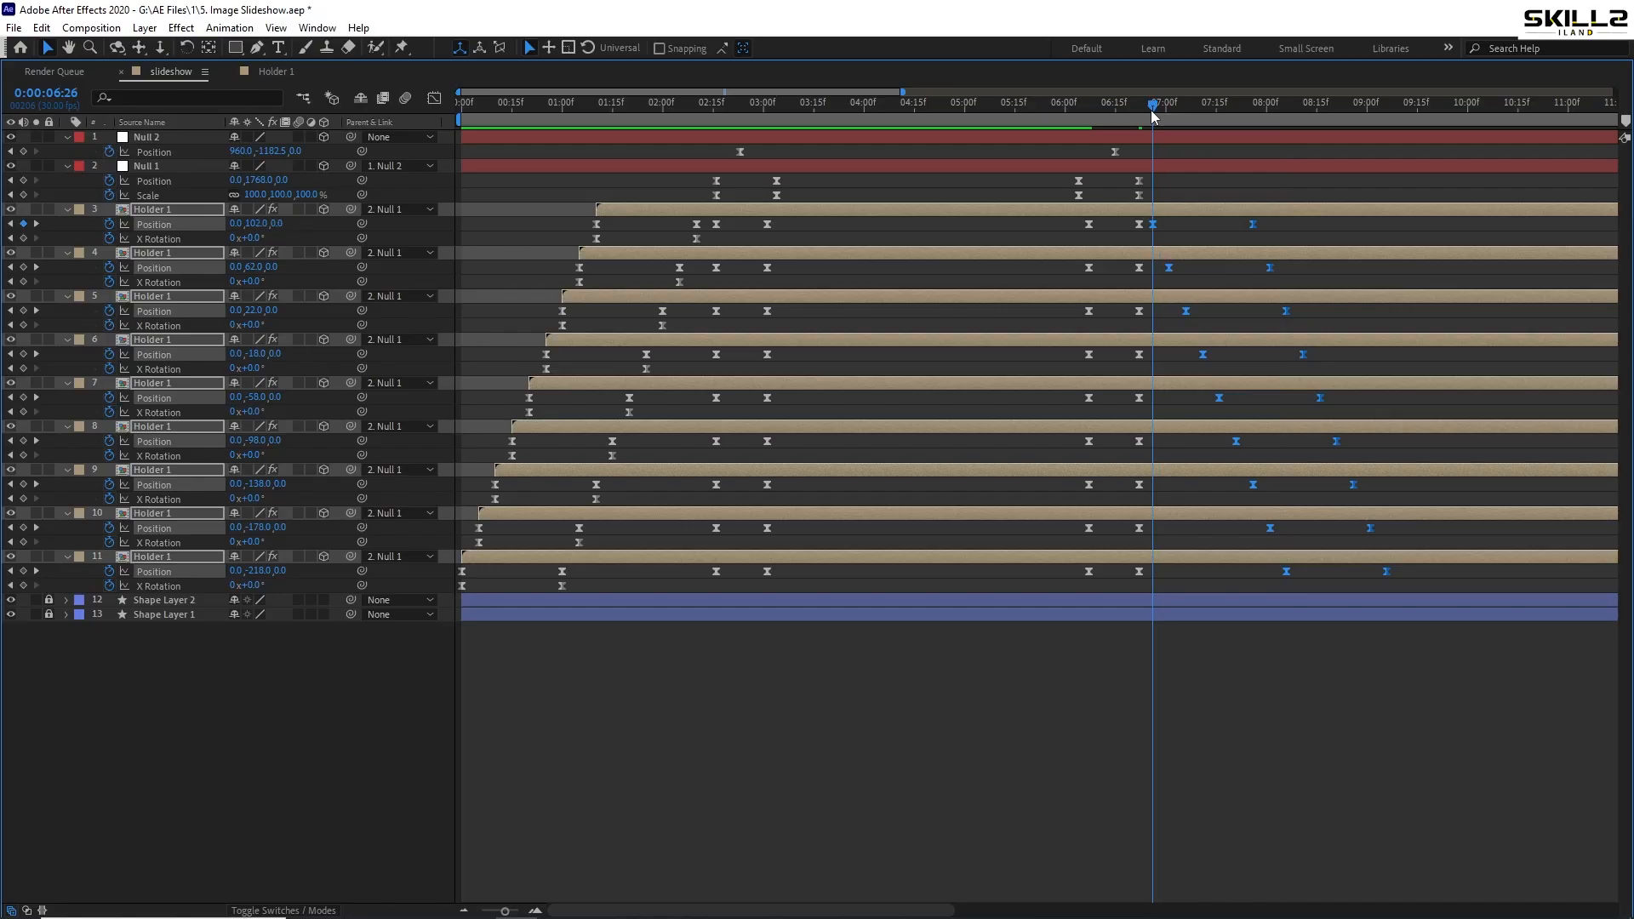
{"action": "scroll", "coordinate": [764, 233], "scroll_direction": "up", "scroll_amount": 1}
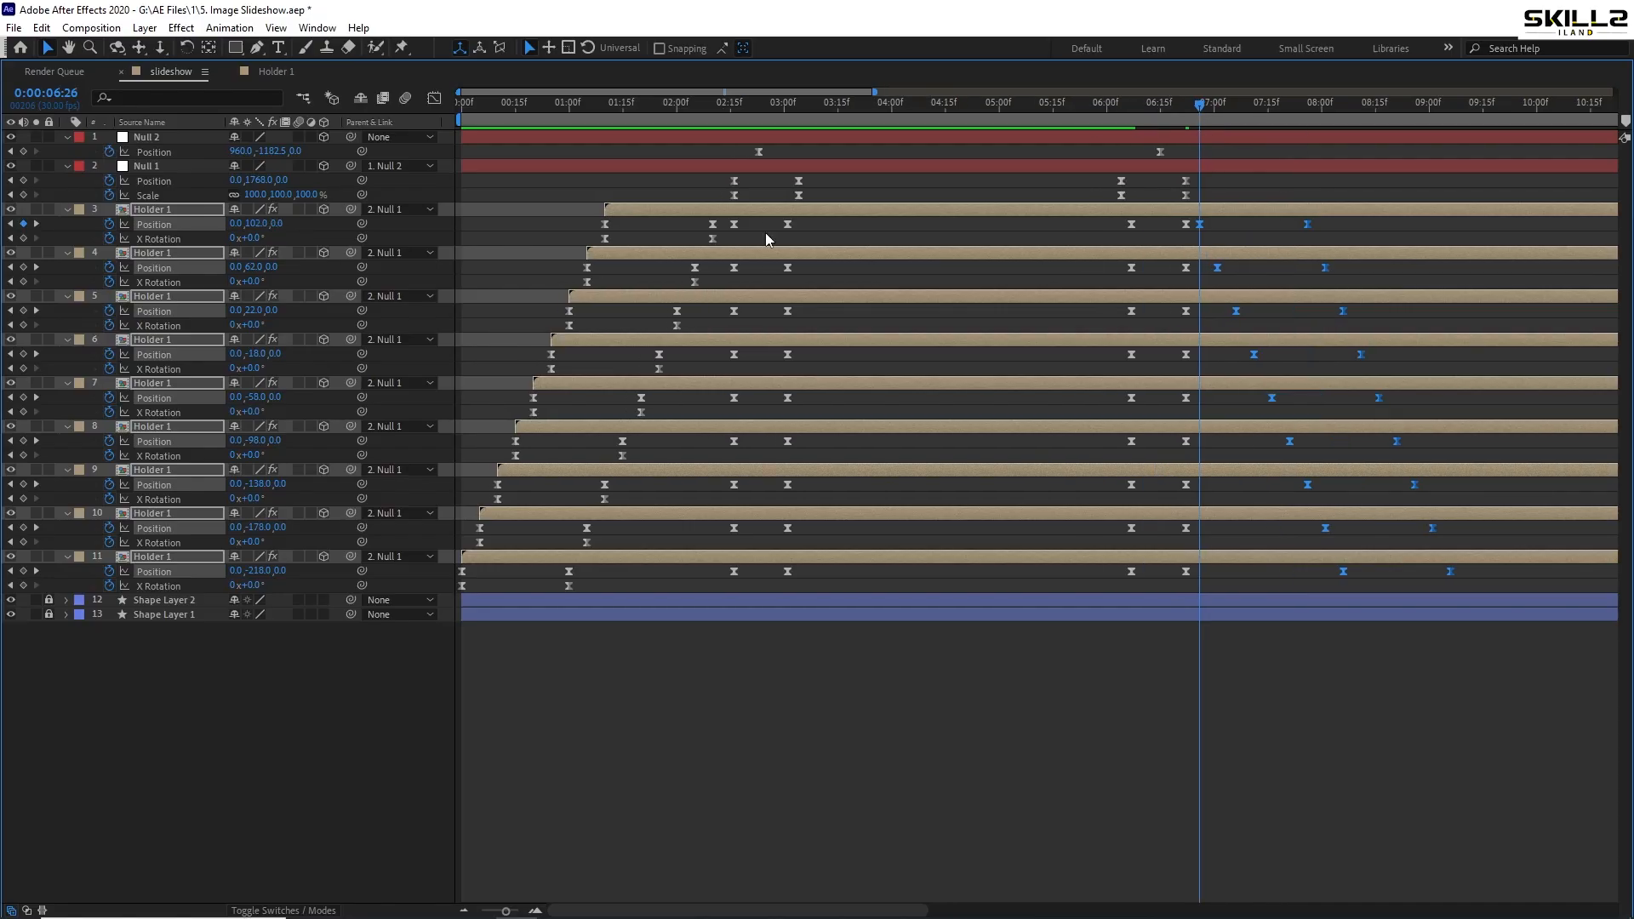
{"action": "left_click_drag", "start_coordinate": [764, 233], "coordinate": [597, 247]}
{"action": "key", "text": "ctrl+c"}
{"action": "key", "text": "ctrl+v"}
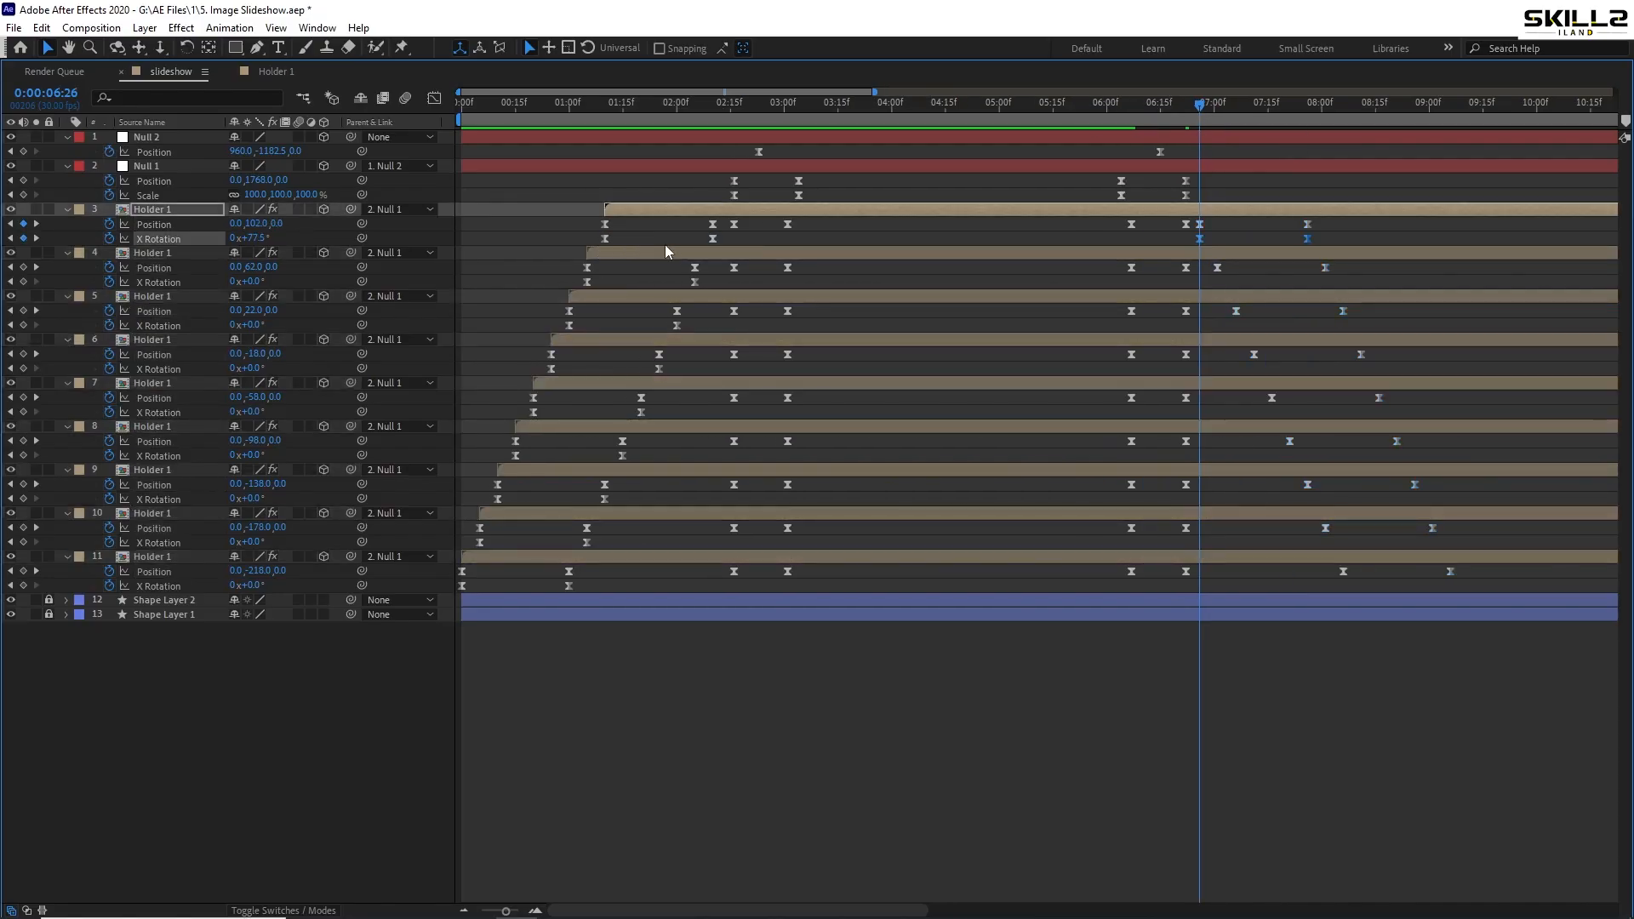
- Paste the X Rotation keys onto card layers 4–11, staggered a few frames apart up to 08:06
{"action": "left_click_drag", "start_coordinate": [711, 284], "coordinate": [569, 285]}
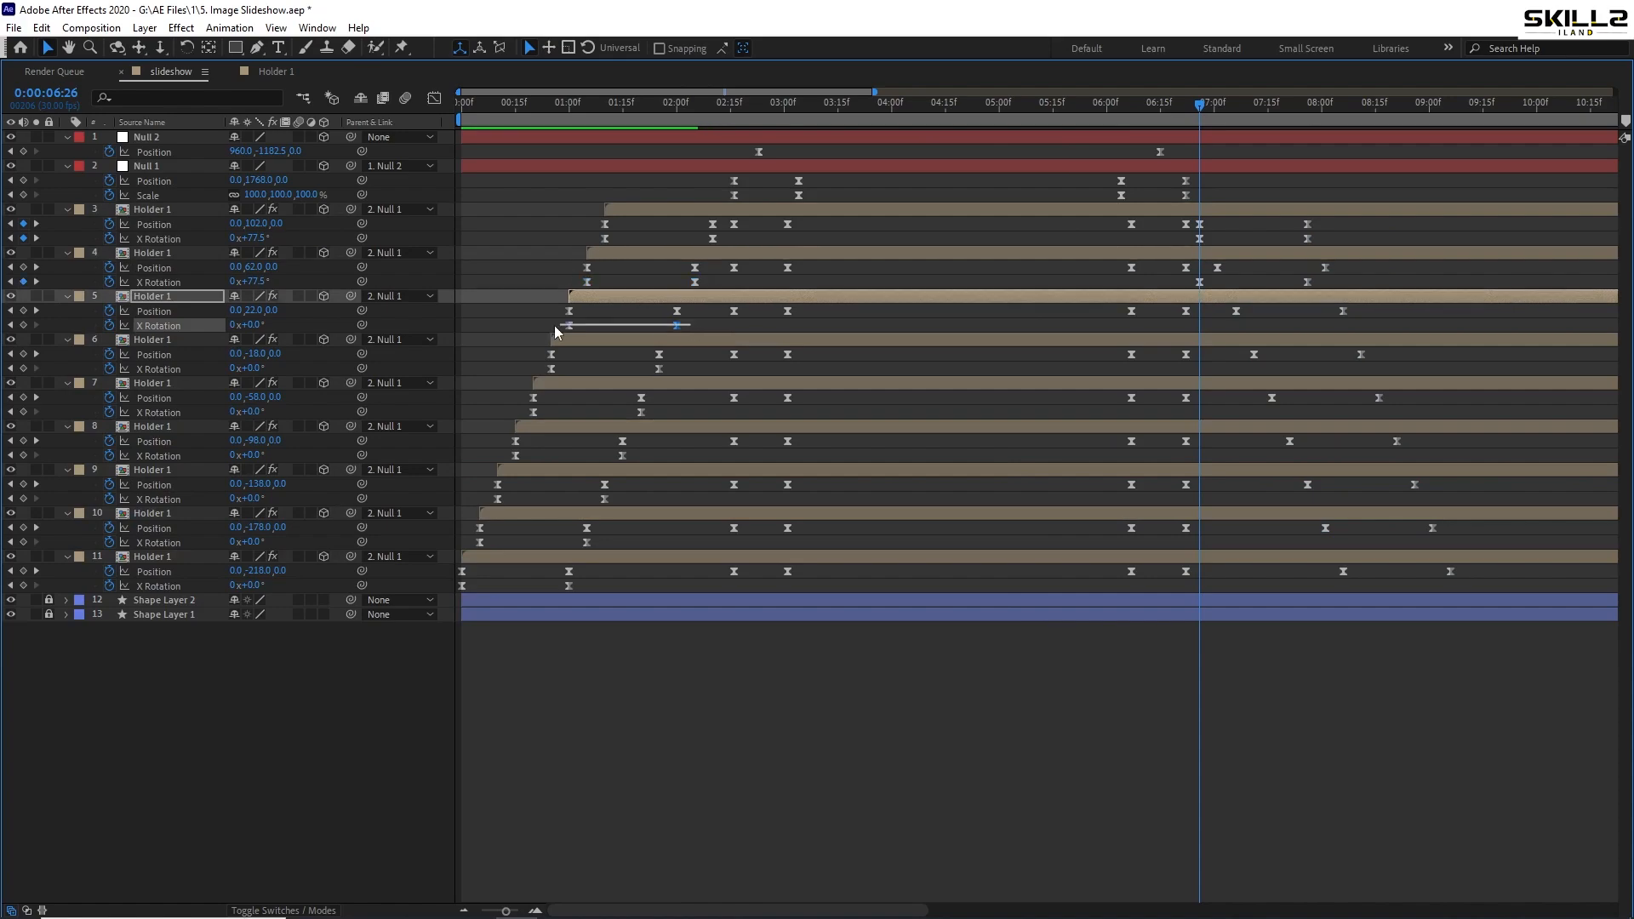
{"action": "left_click", "coordinate": [1215, 109]}
{"action": "key", "text": "ctrl+v"}
{"action": "key", "text": "ctrl+Down"}
{"action": "key", "text": "k"}
{"action": "key", "text": "ctrl+v"}
{"action": "key", "text": "ctrl+Down"}
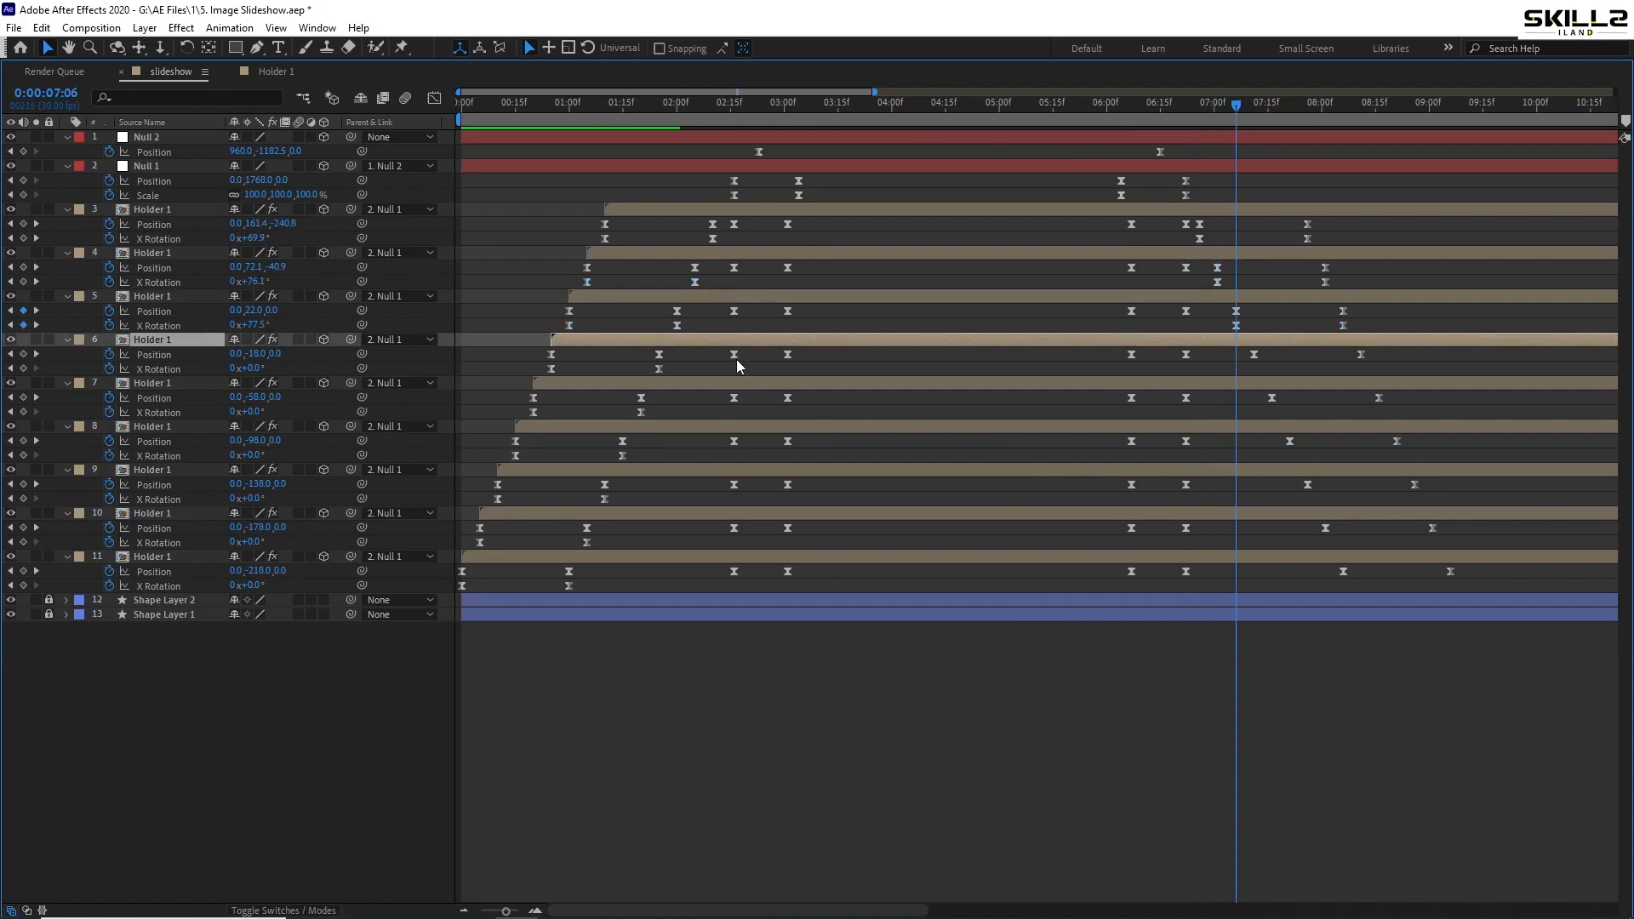
{"action": "key", "text": "k"}
{"action": "key", "text": "ctrl+v"}
{"action": "key", "text": "ctrl+Down"}
{"action": "key", "text": "k"}
{"action": "key", "text": "ctrl+v"}
{"action": "key", "text": "ctrl+Down"}
{"action": "key", "text": "k"}
{"action": "key", "text": "ctrl+v"}
{"action": "key", "text": "ctrl+Down"}
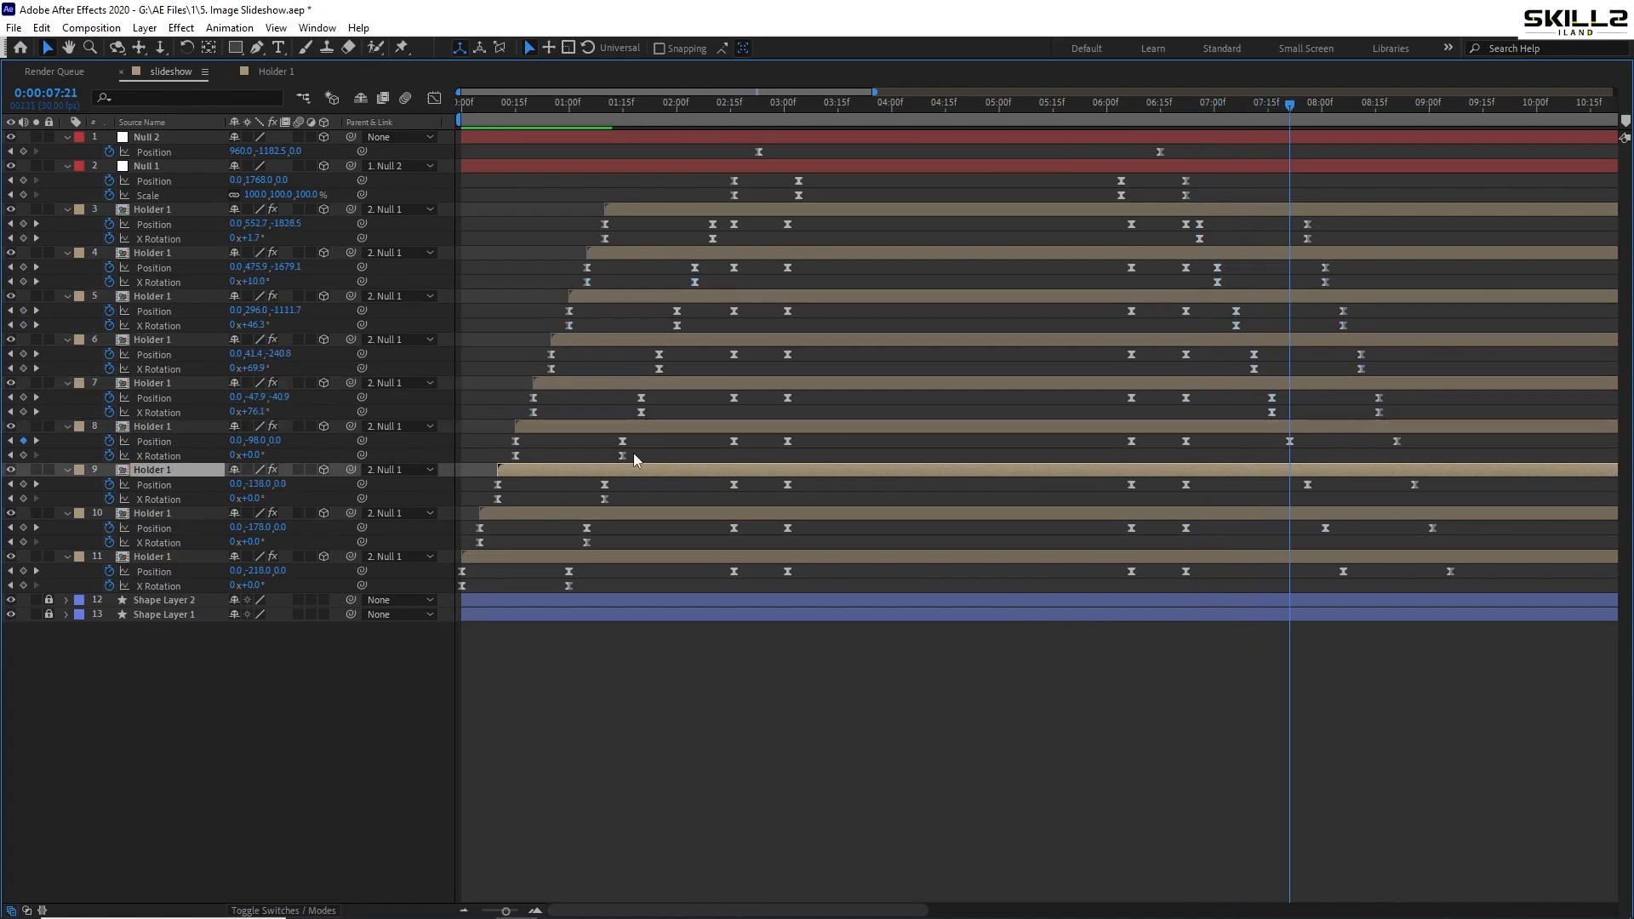
{"action": "key", "text": "k"}
{"action": "key", "text": "ctrl+v"}
{"action": "key", "text": "ctrl+Down"}
{"action": "key", "text": "k"}
{"action": "key", "text": "ctrl+v"}
{"action": "key", "text": "k"}
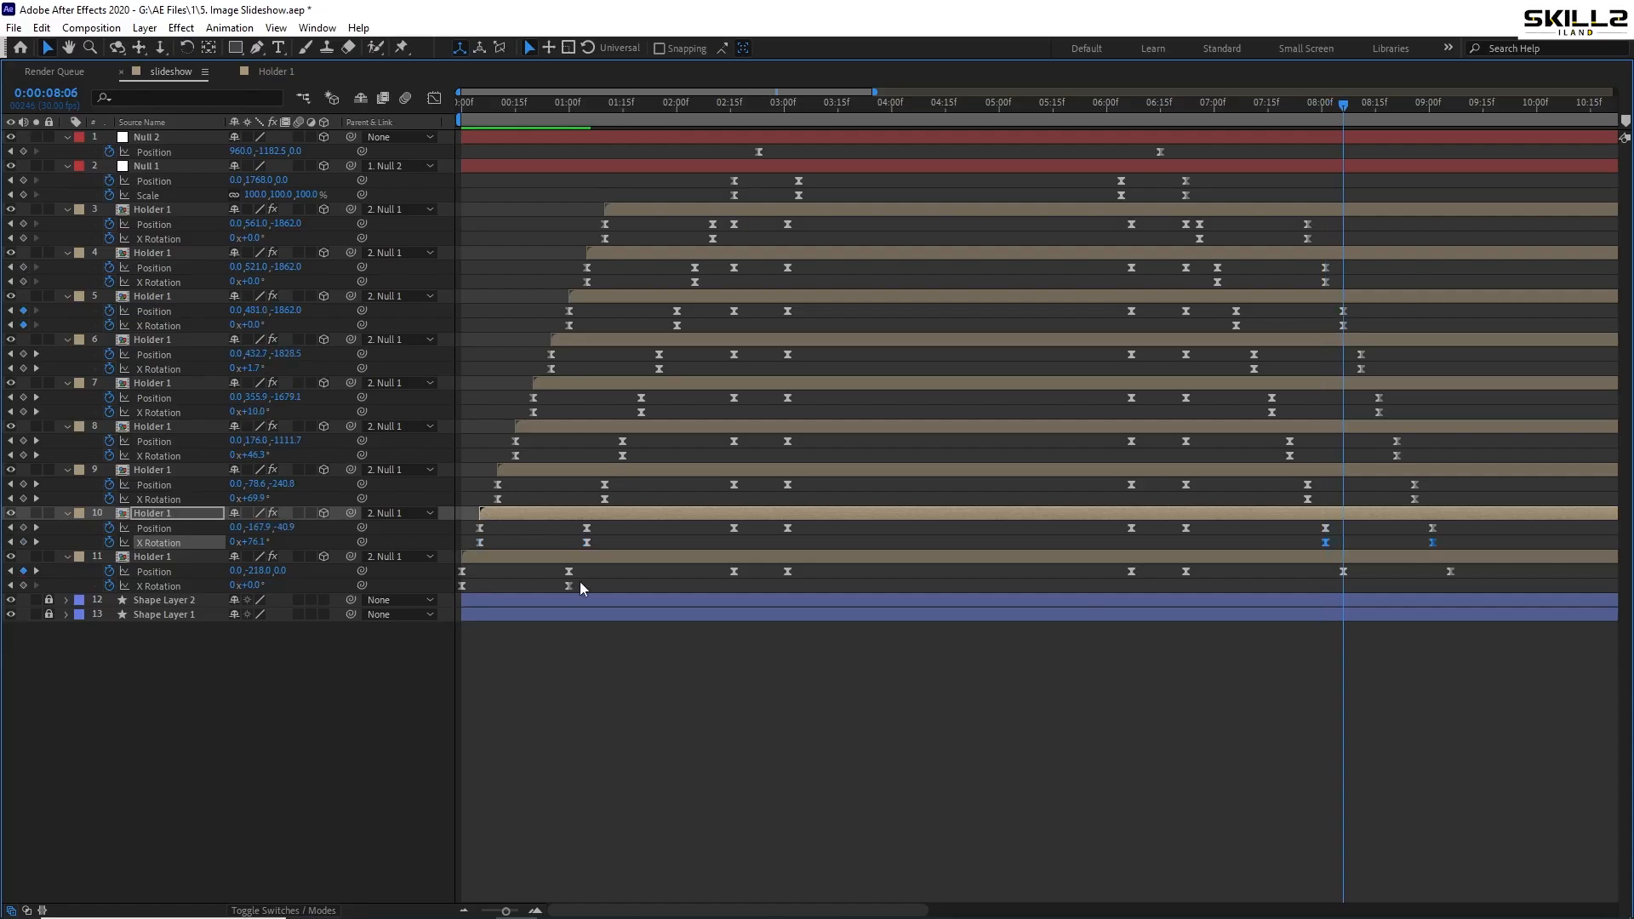
{"action": "key", "text": "ctrl+Down"}
{"action": "key", "text": "ctrl+v"}
- Select the closing rotation keyframes on all card layers and time-reverse them
{"action": "left_click", "coordinate": [1314, 210]}
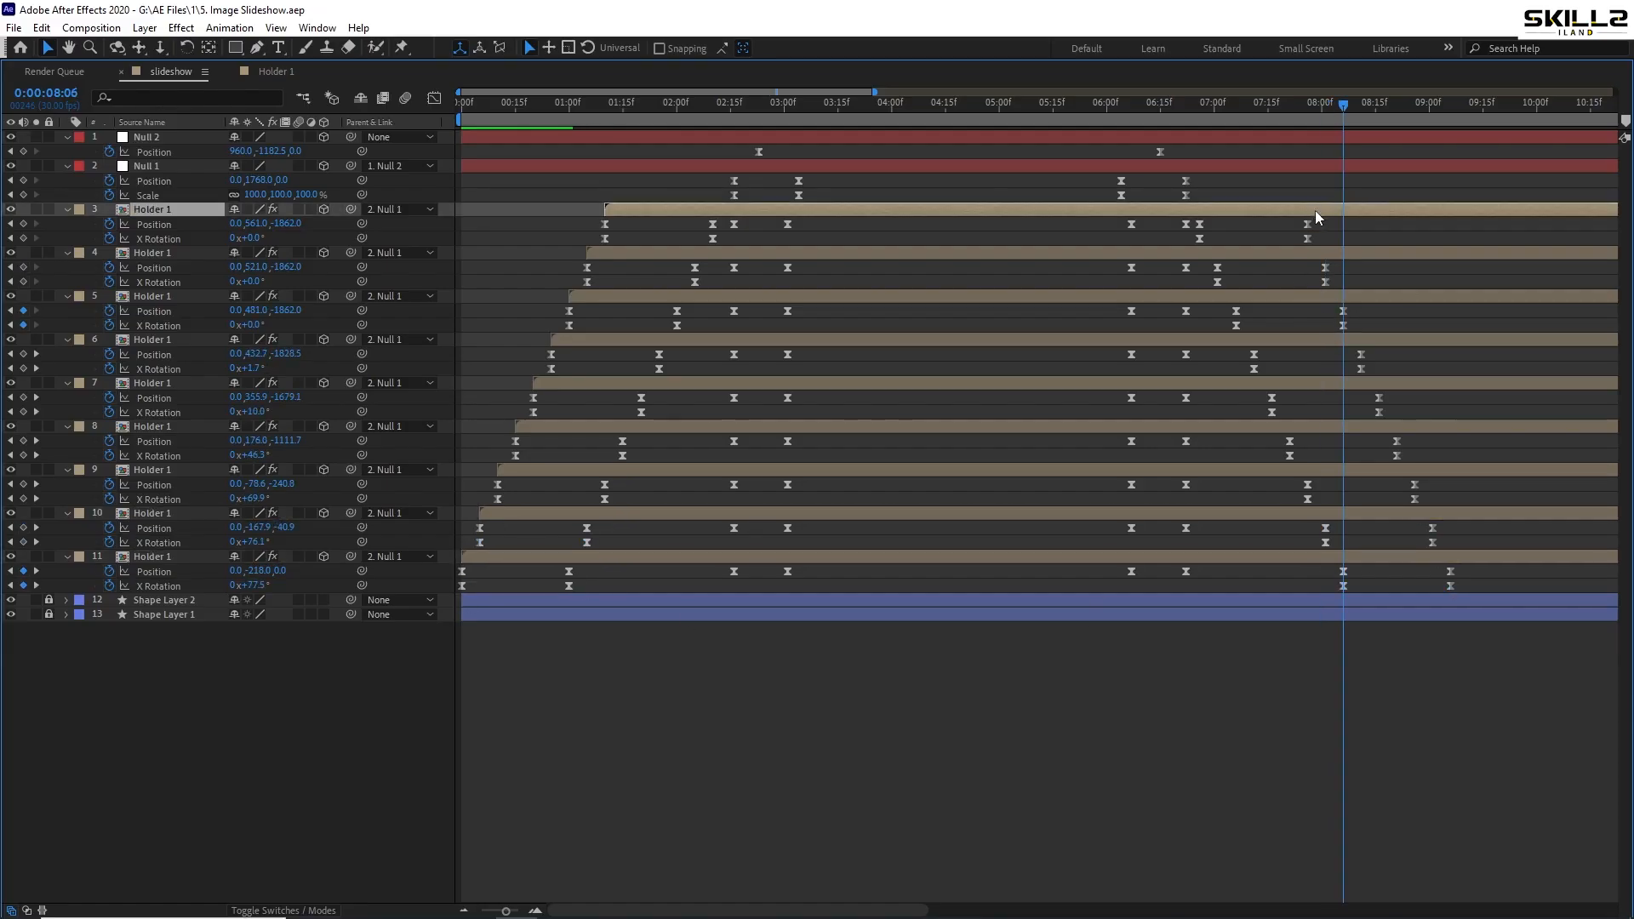
{"action": "left_click", "coordinate": [1343, 555], "text": "shift"}
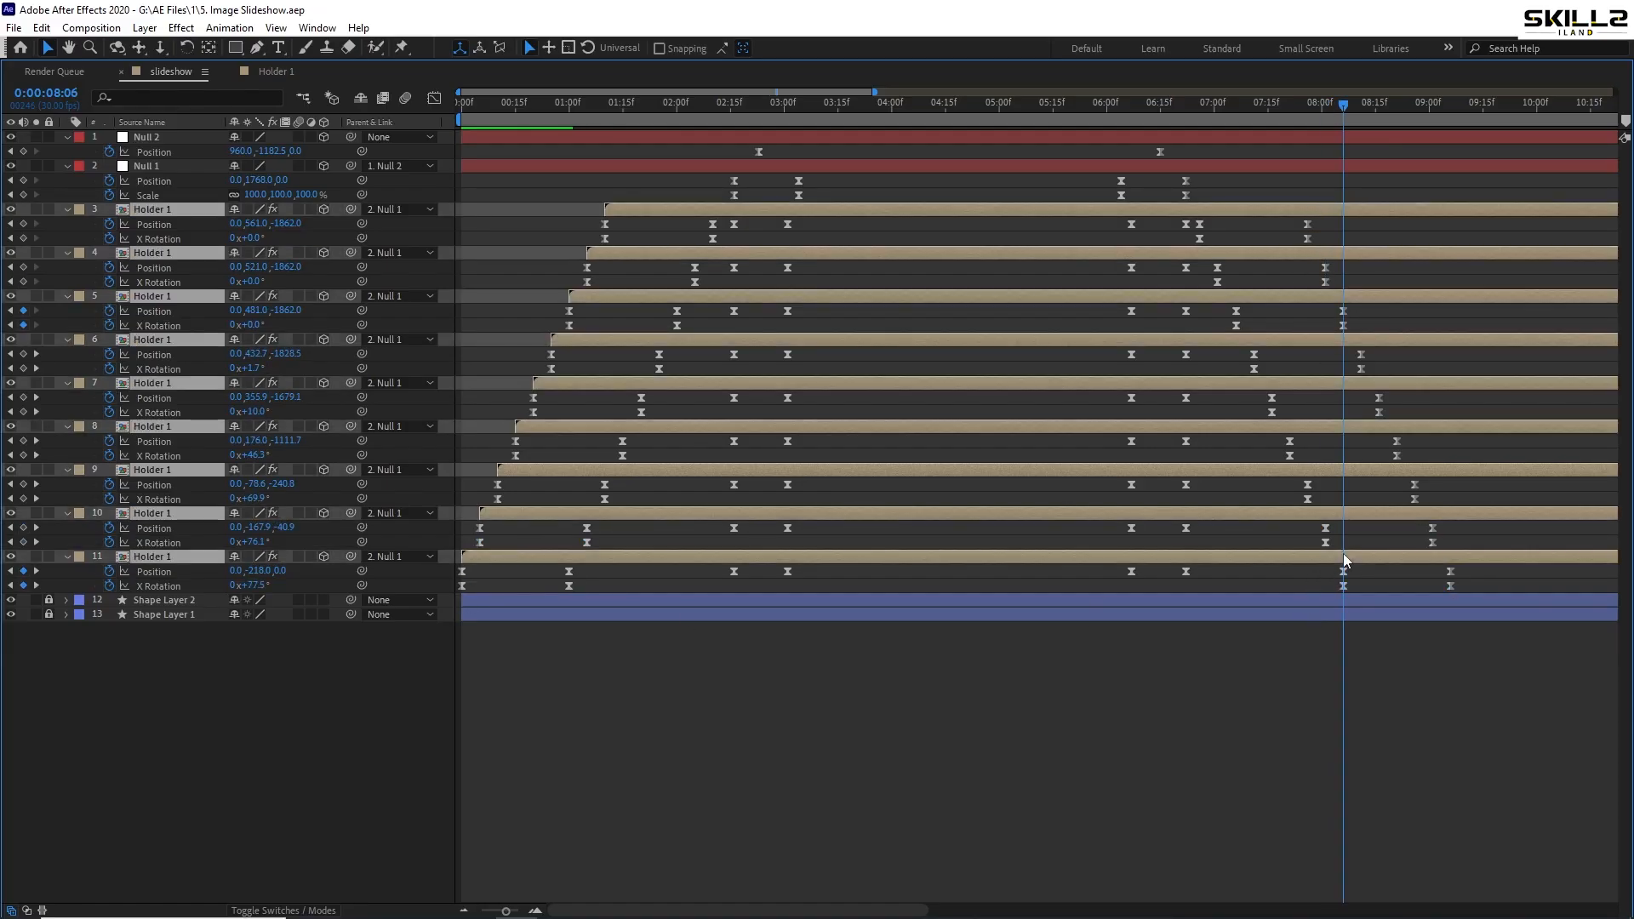
{"action": "key", "text": "u"}
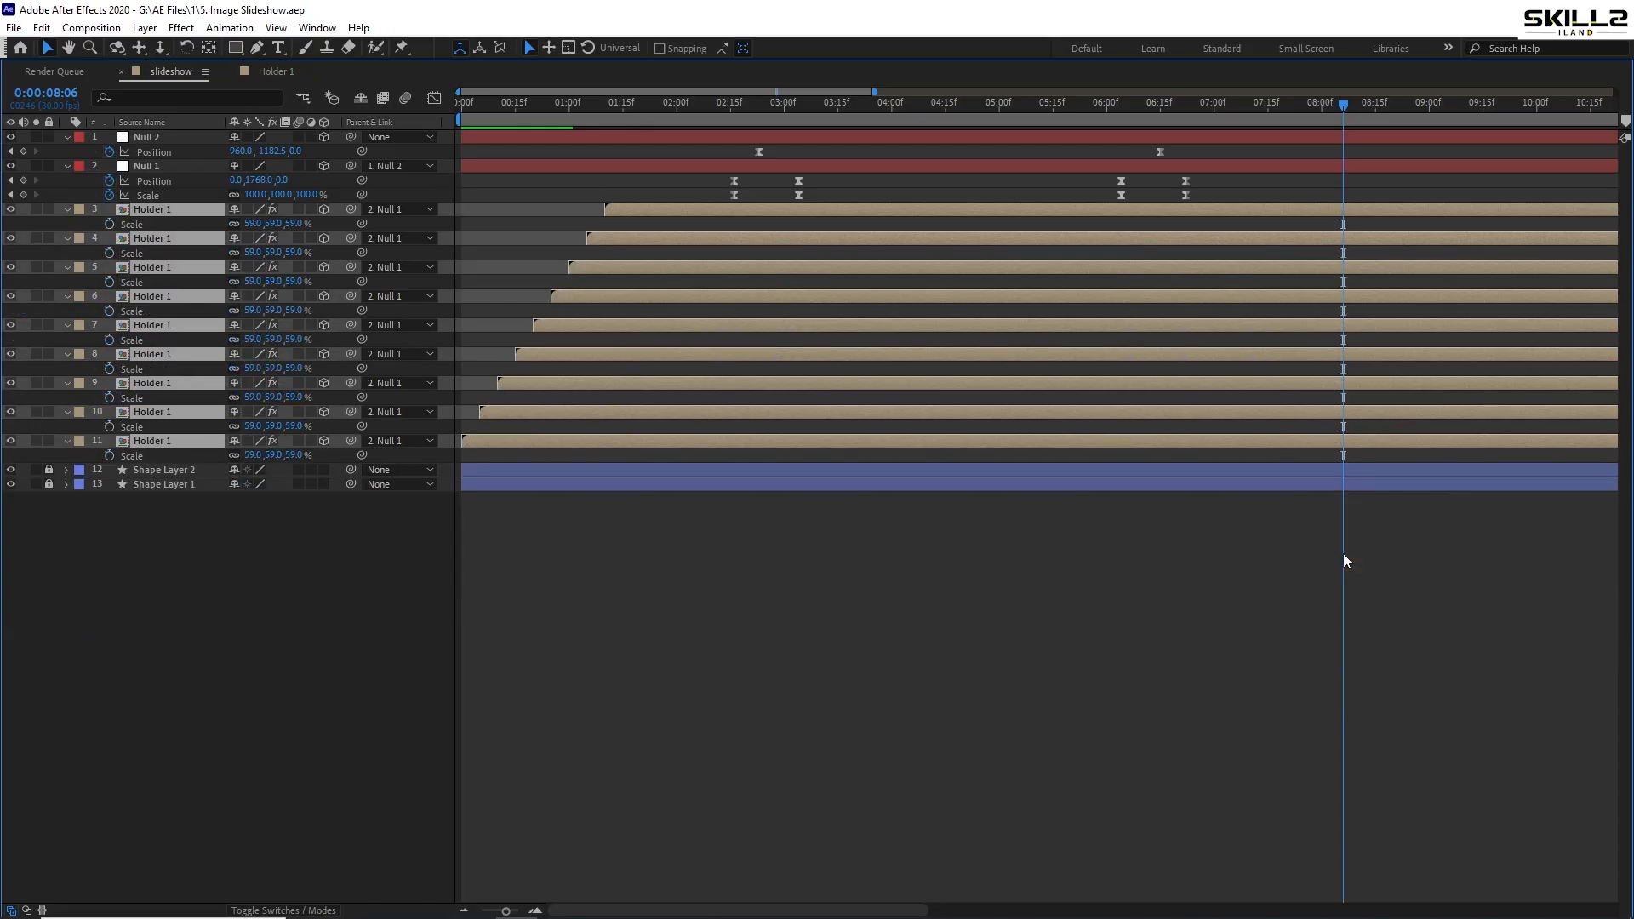
{"action": "key", "text": "r"}
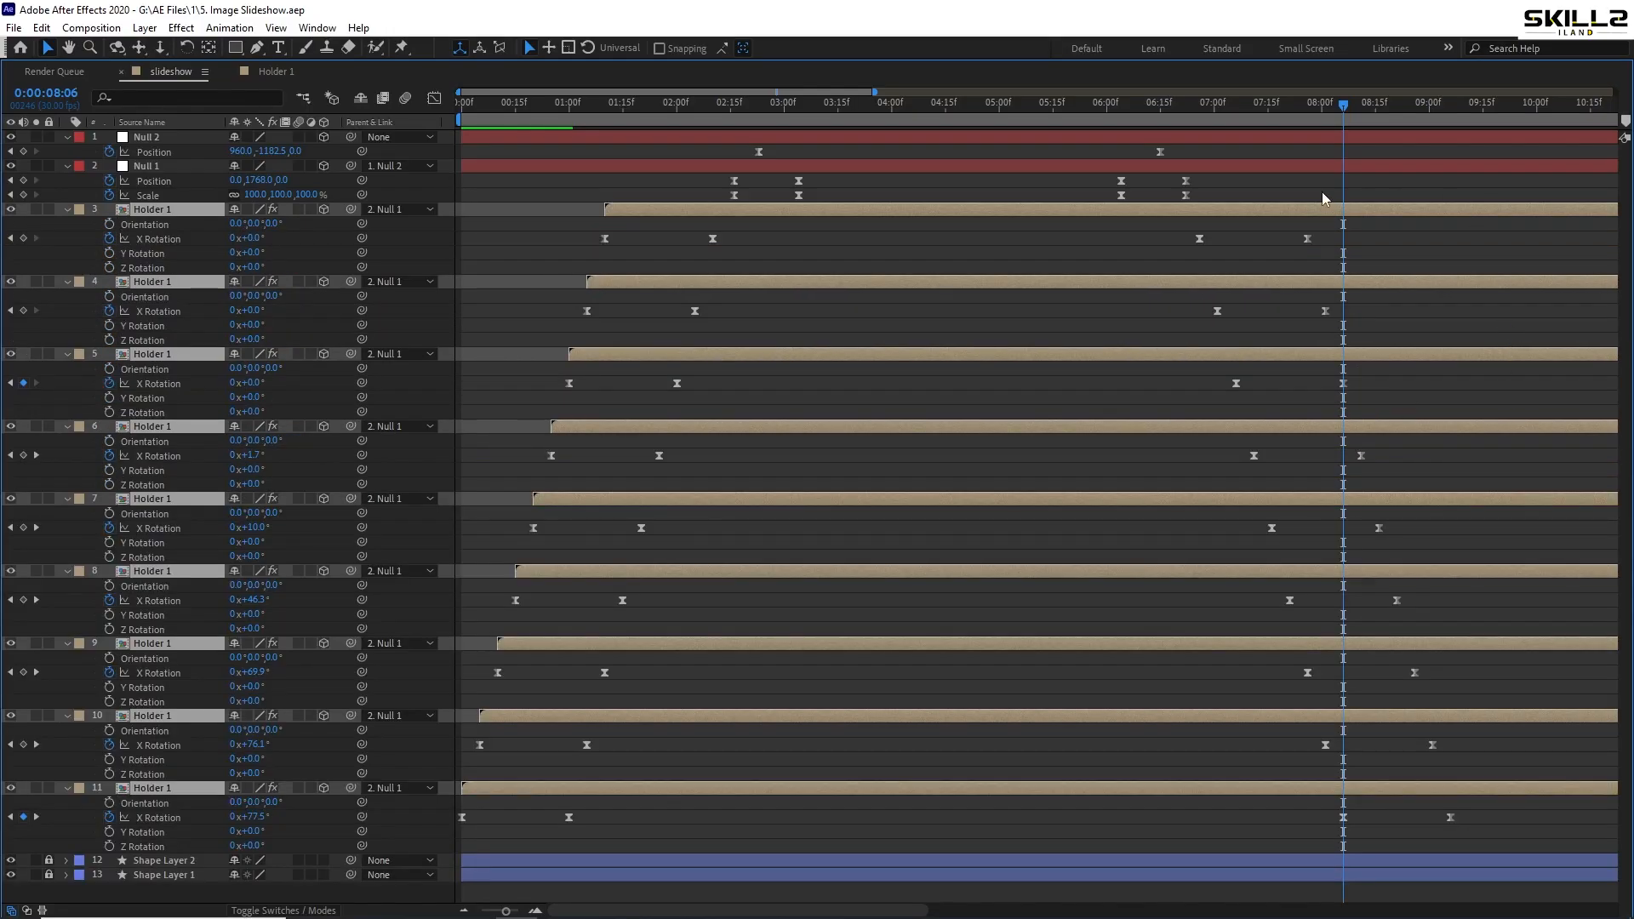
{"action": "left_click_drag", "start_coordinate": [1146, 237], "coordinate": [1583, 895]}
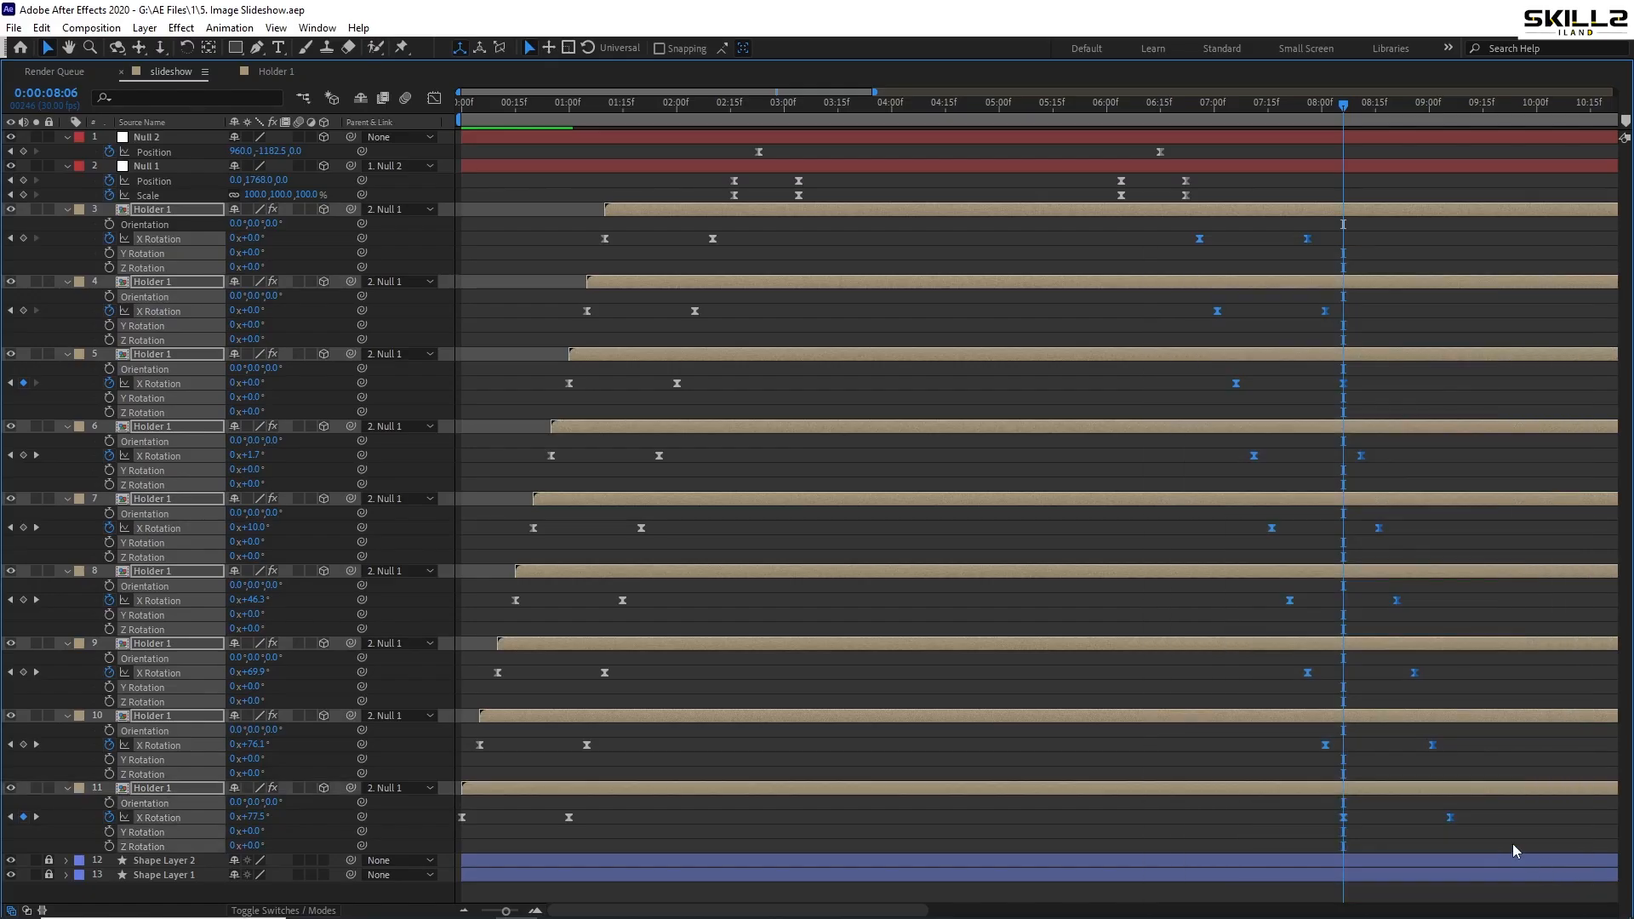
{"action": "right_click", "coordinate": [1451, 821]}
{"action": "mouse_move", "coordinate": [1511, 806]}
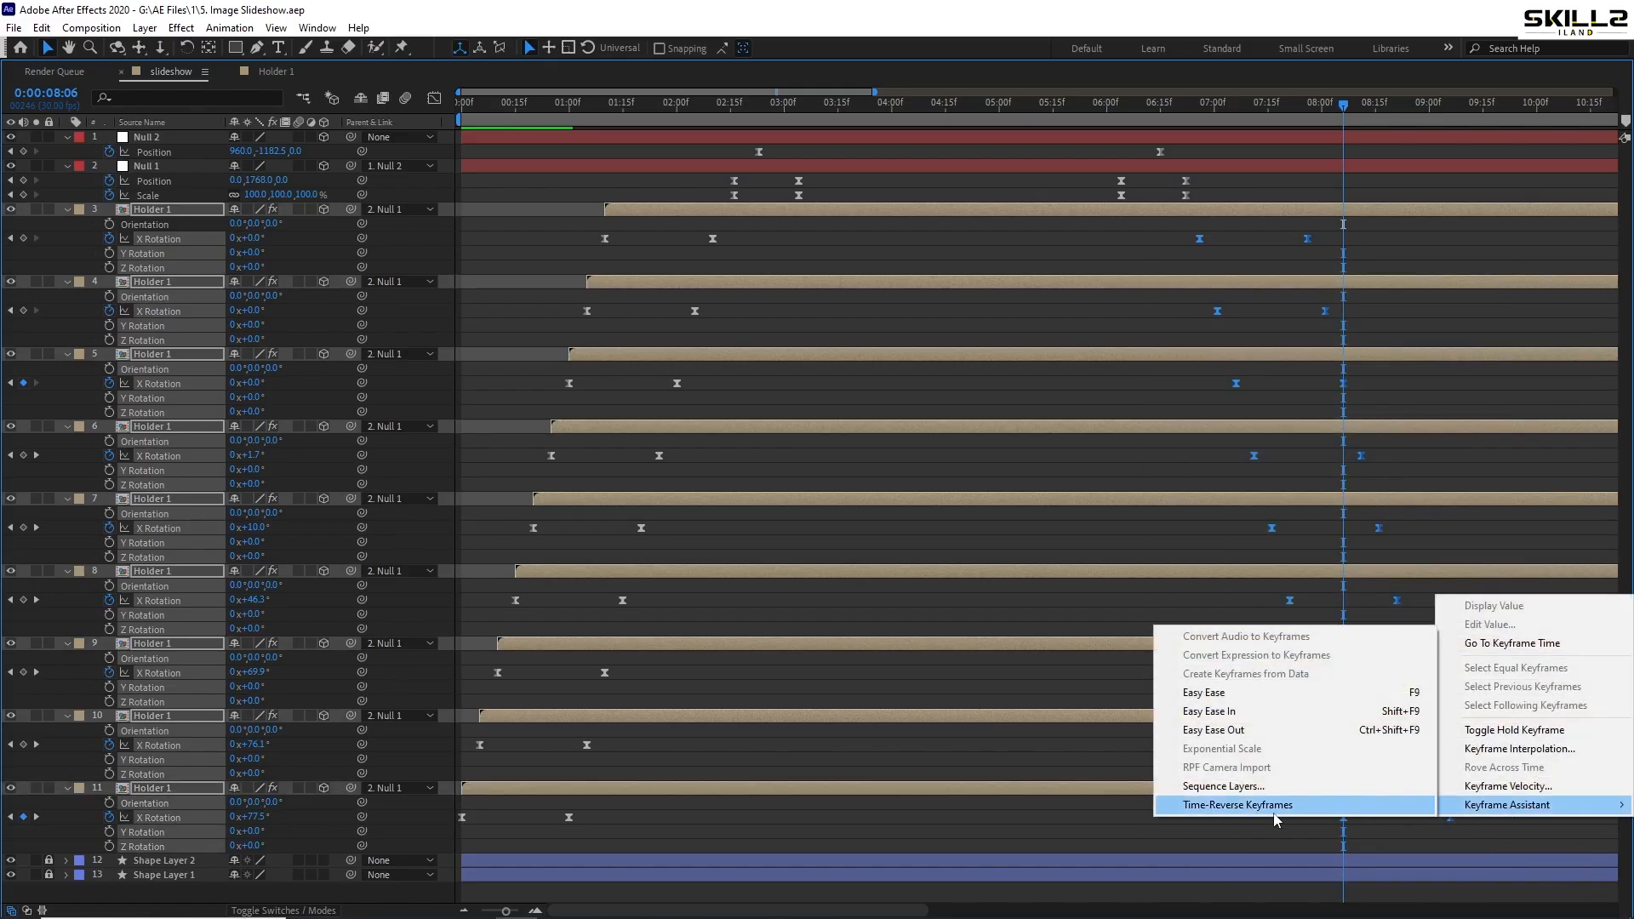
{"action": "left_click", "coordinate": [1231, 806]}
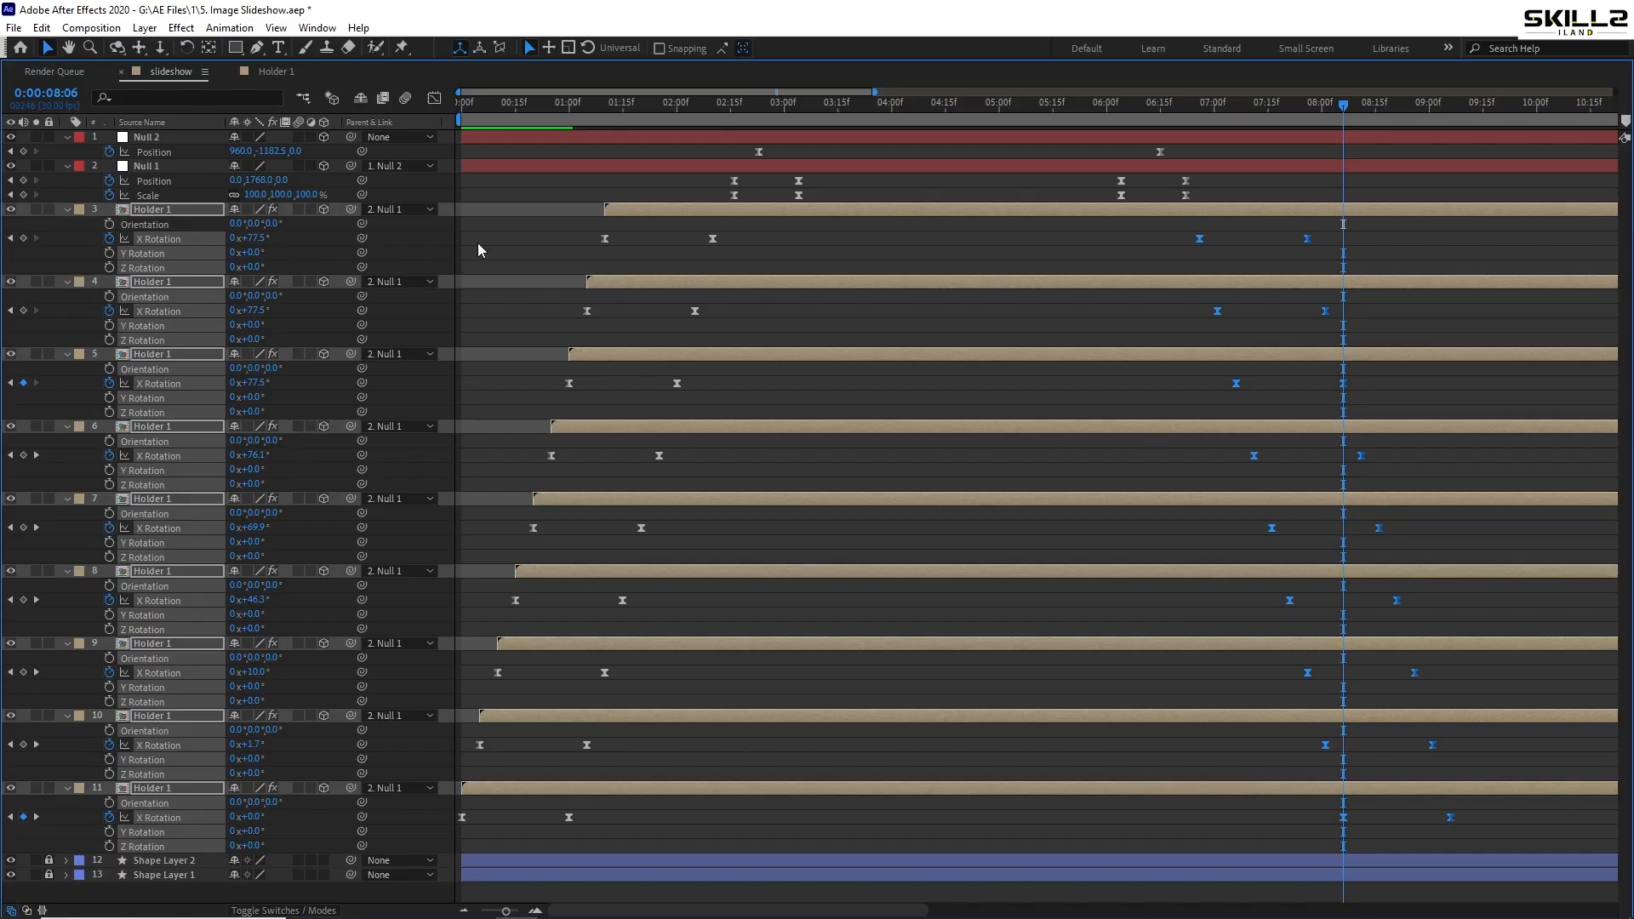
- Deselect the keyframes, collapse the layer properties and save the project
{"action": "key", "text": "ctrl+a"}
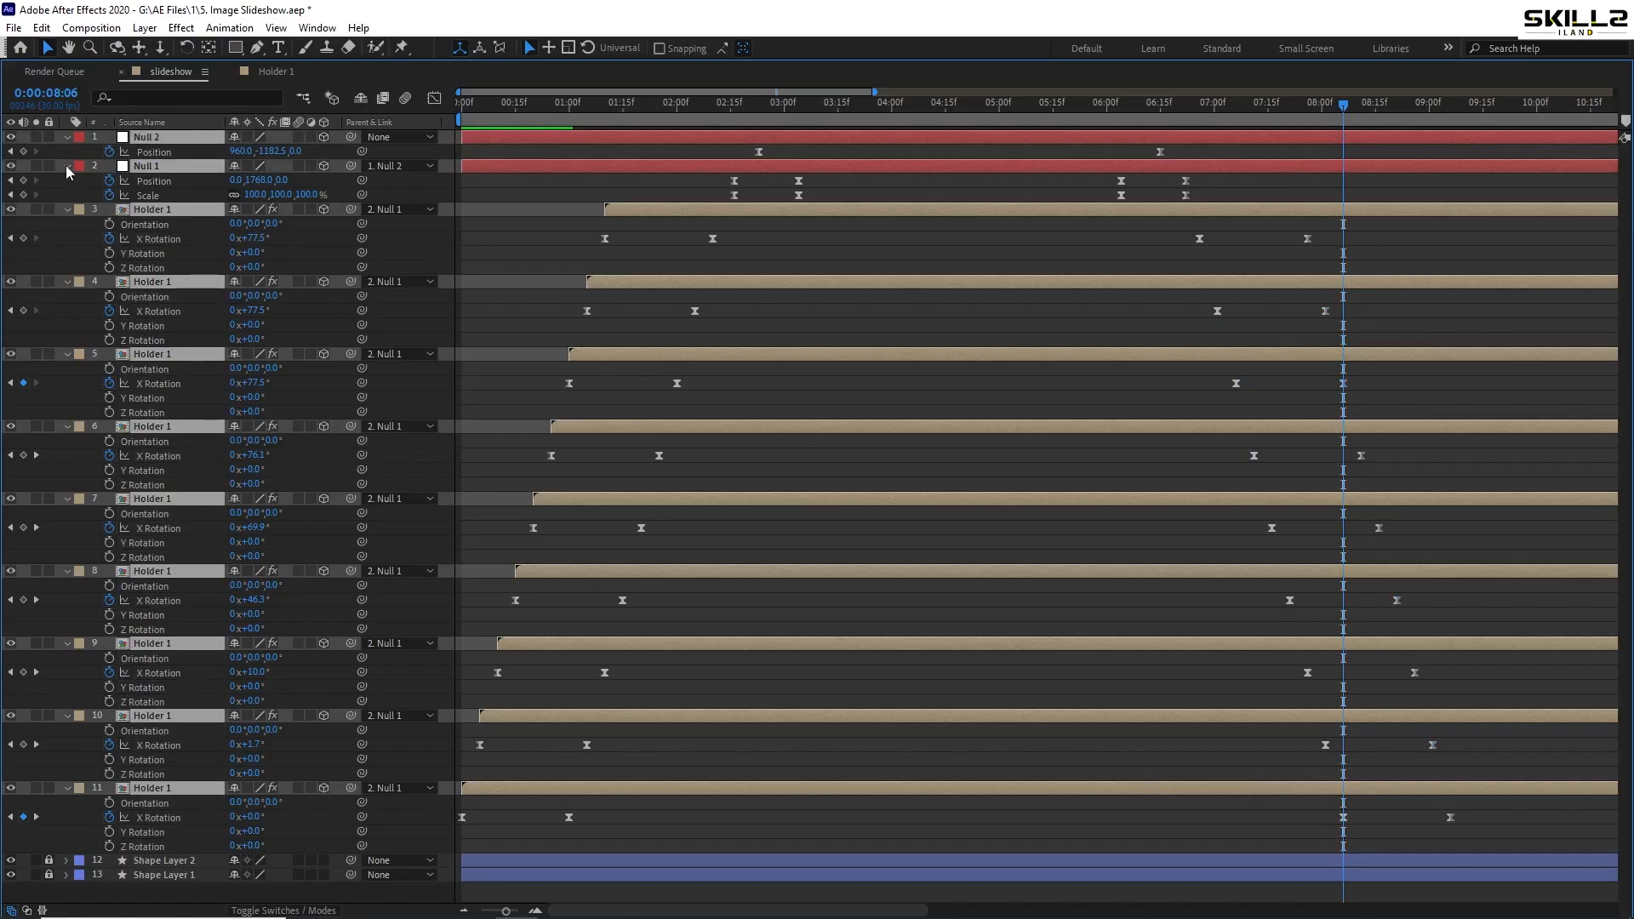
{"action": "key", "text": "u"}
{"action": "key", "text": "ctrl+s"}
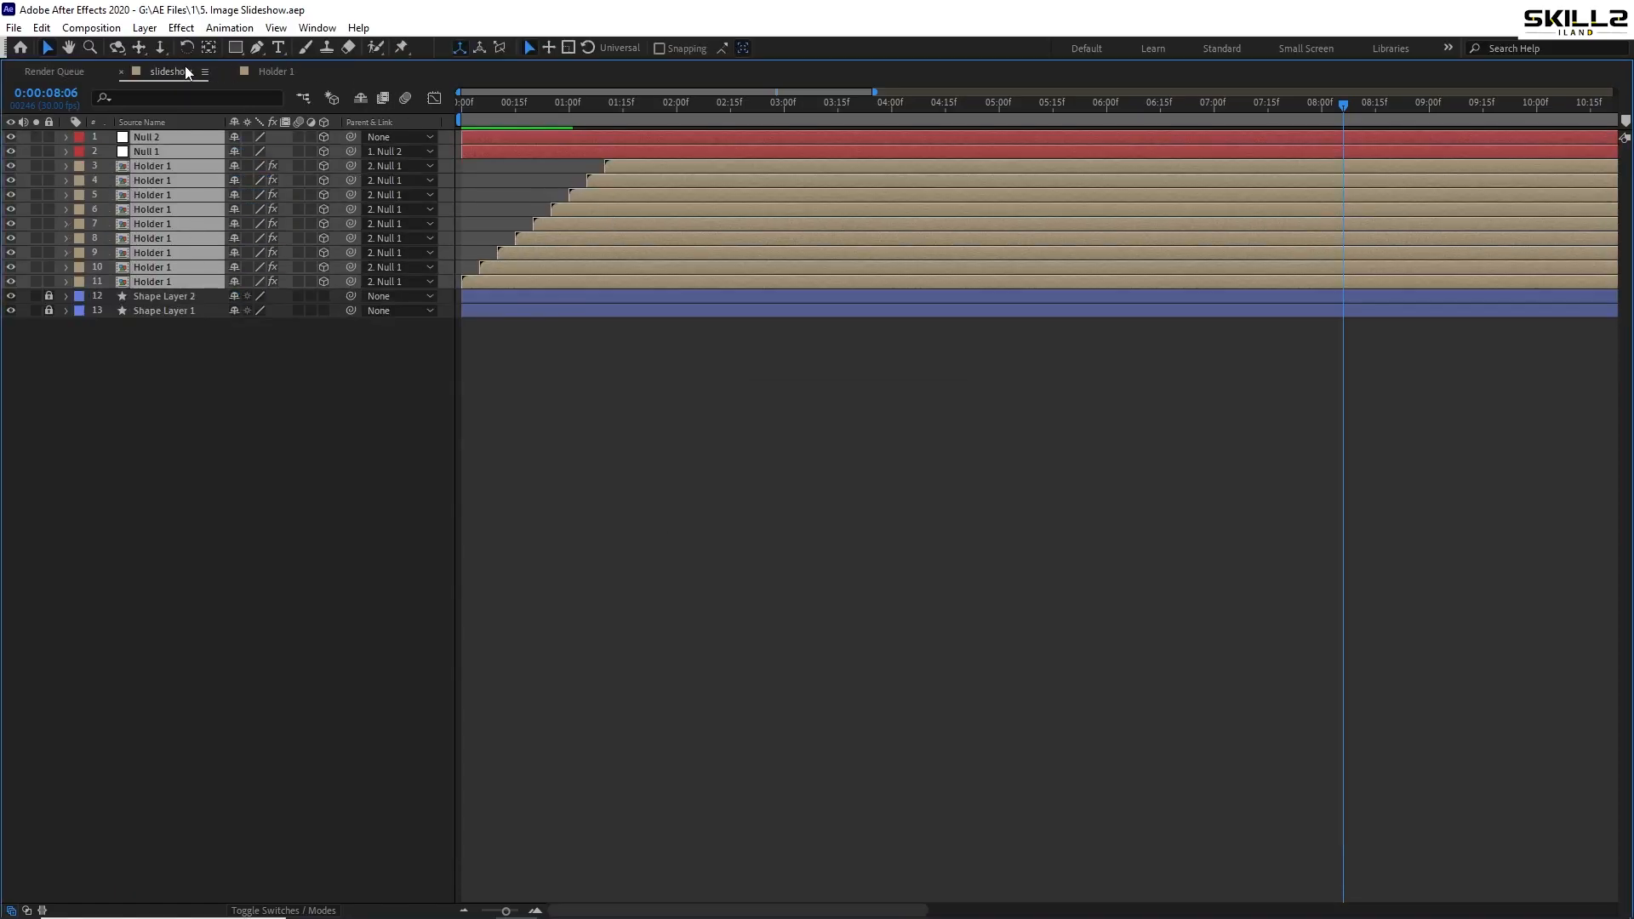
- Restore the workspace, preview from the start and find the frame where the last card vanishes
{"action": "key", "text": "grave"}
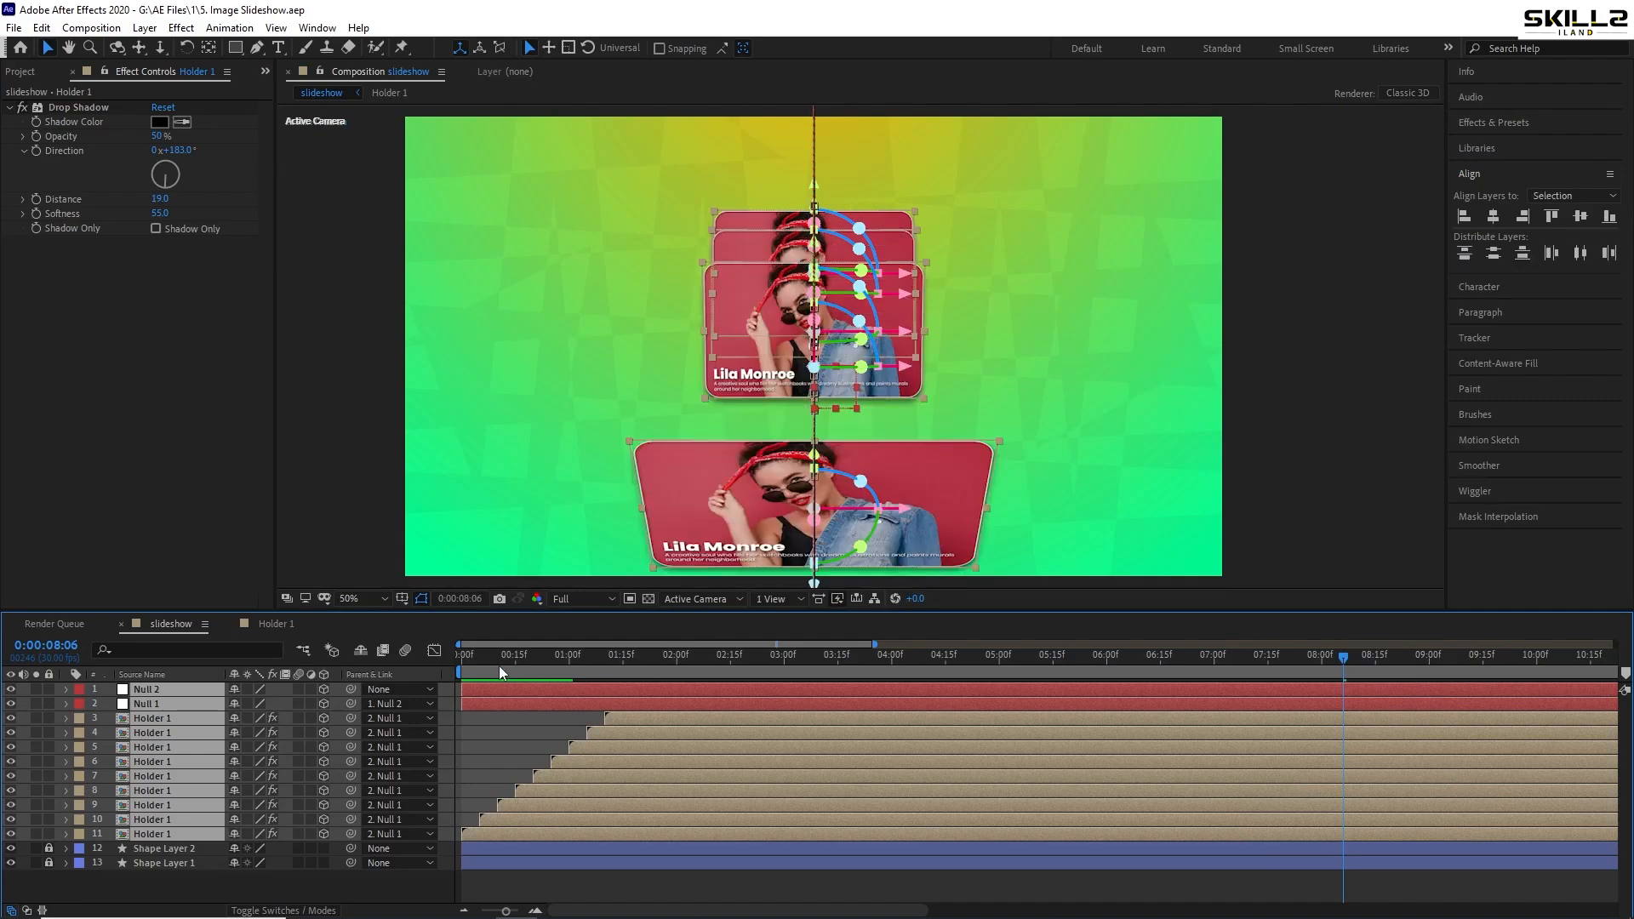
{"action": "key", "text": "Home"}
{"action": "key", "text": "space"}
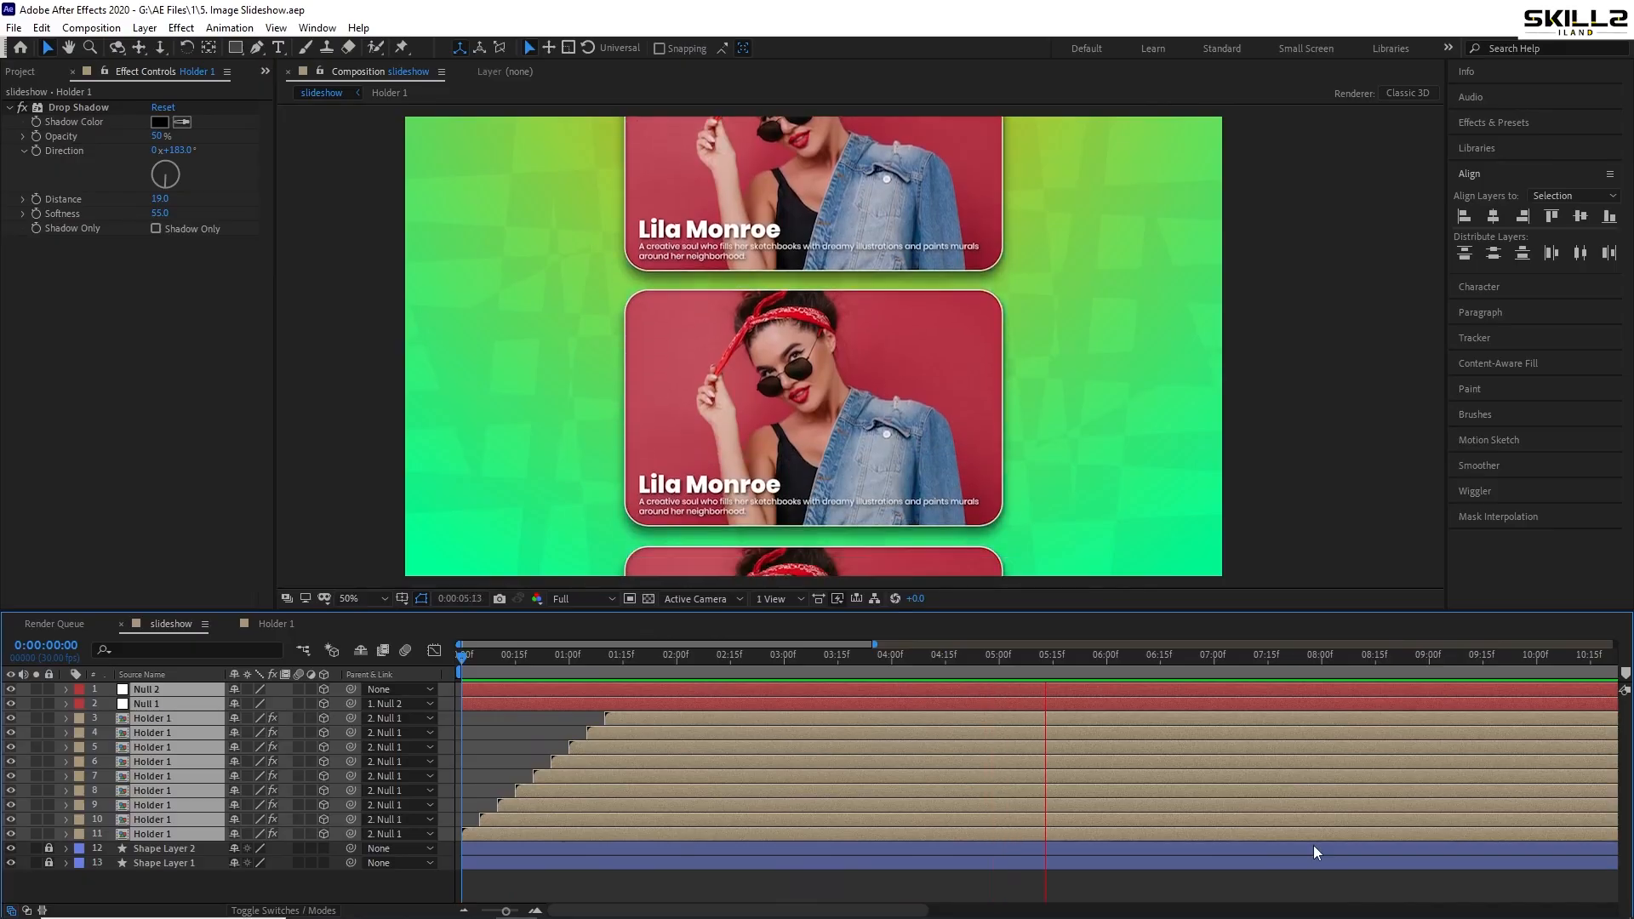
{"action": "scroll", "coordinate": [1149, 781], "scroll_direction": "down", "scroll_amount": 2}
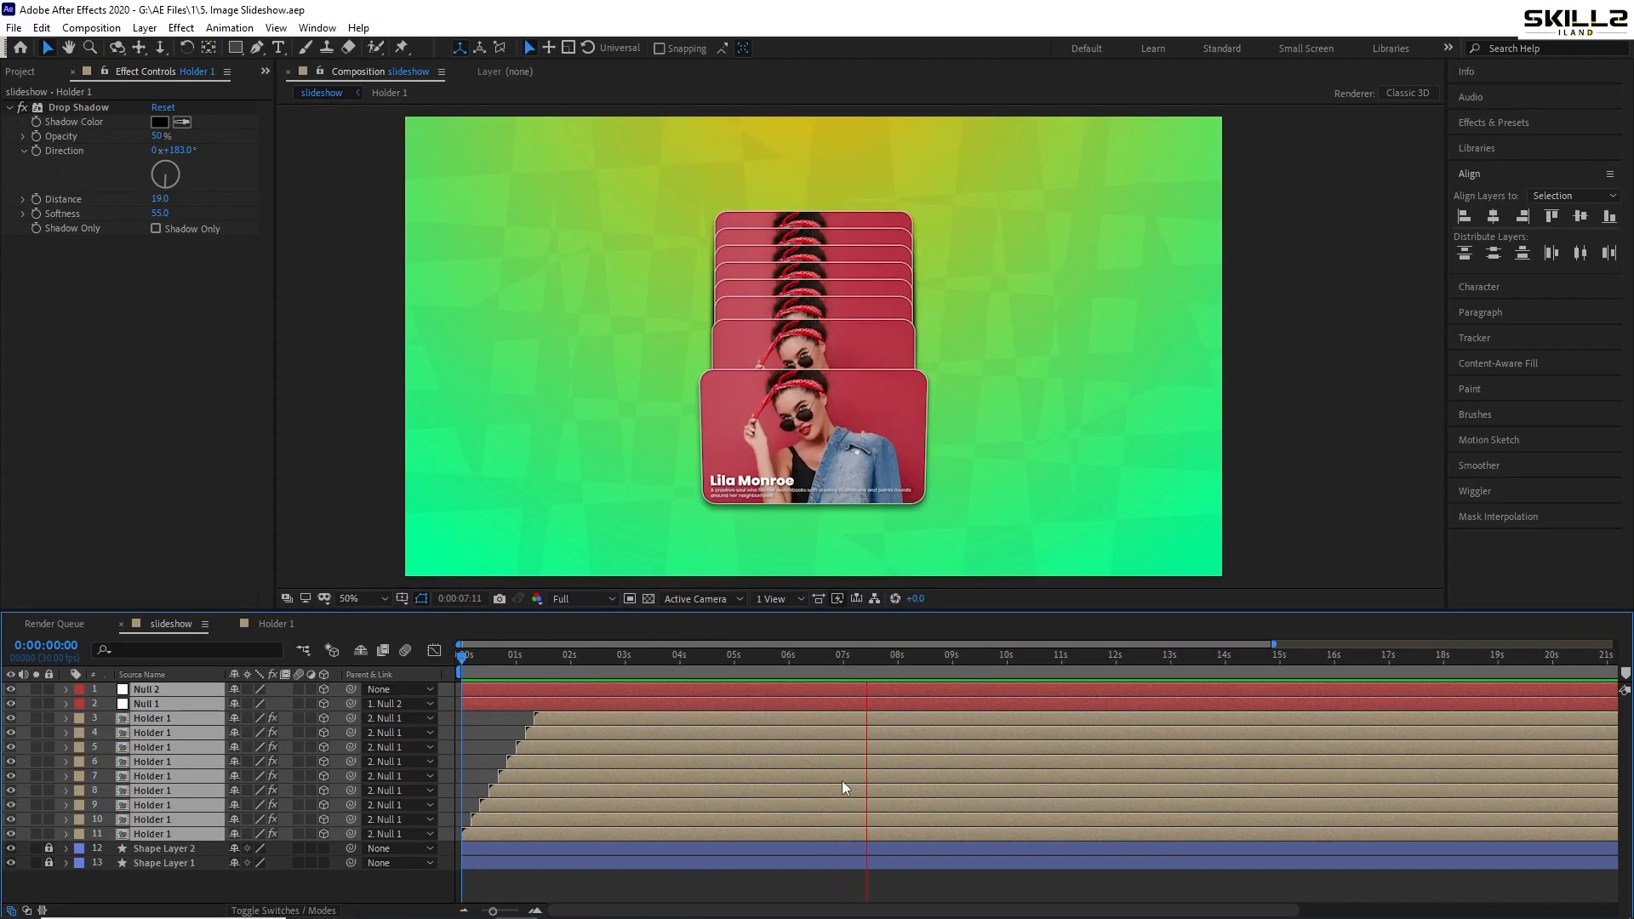
{"action": "left_click", "coordinate": [929, 668]}
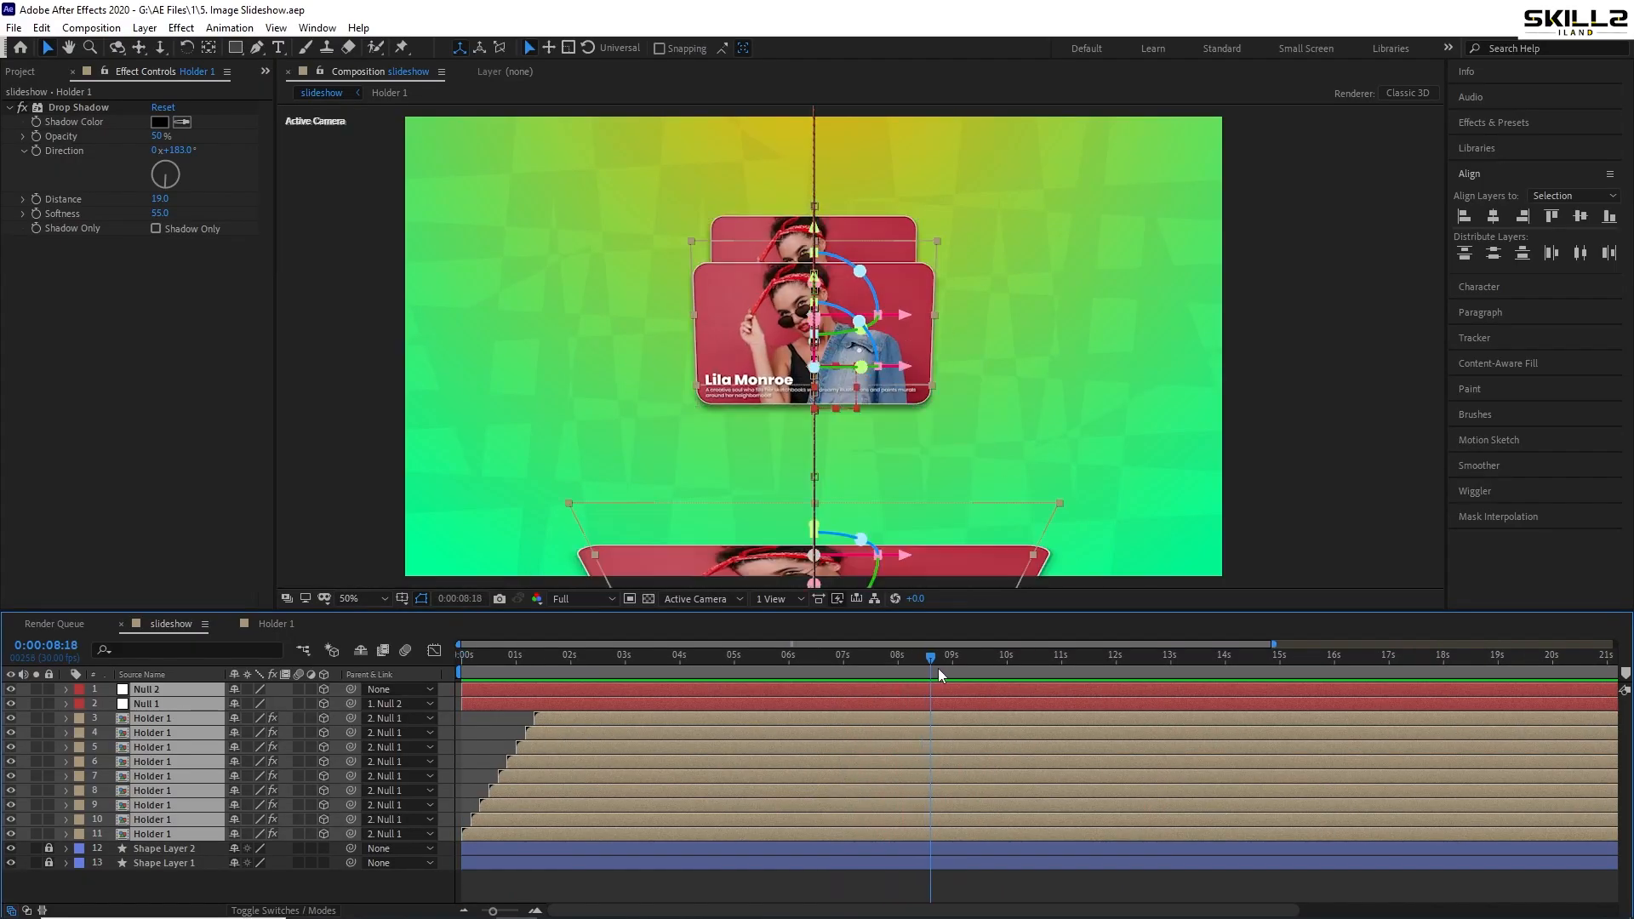
{"action": "left_click_drag", "start_coordinate": [939, 669], "coordinate": [946, 670]}
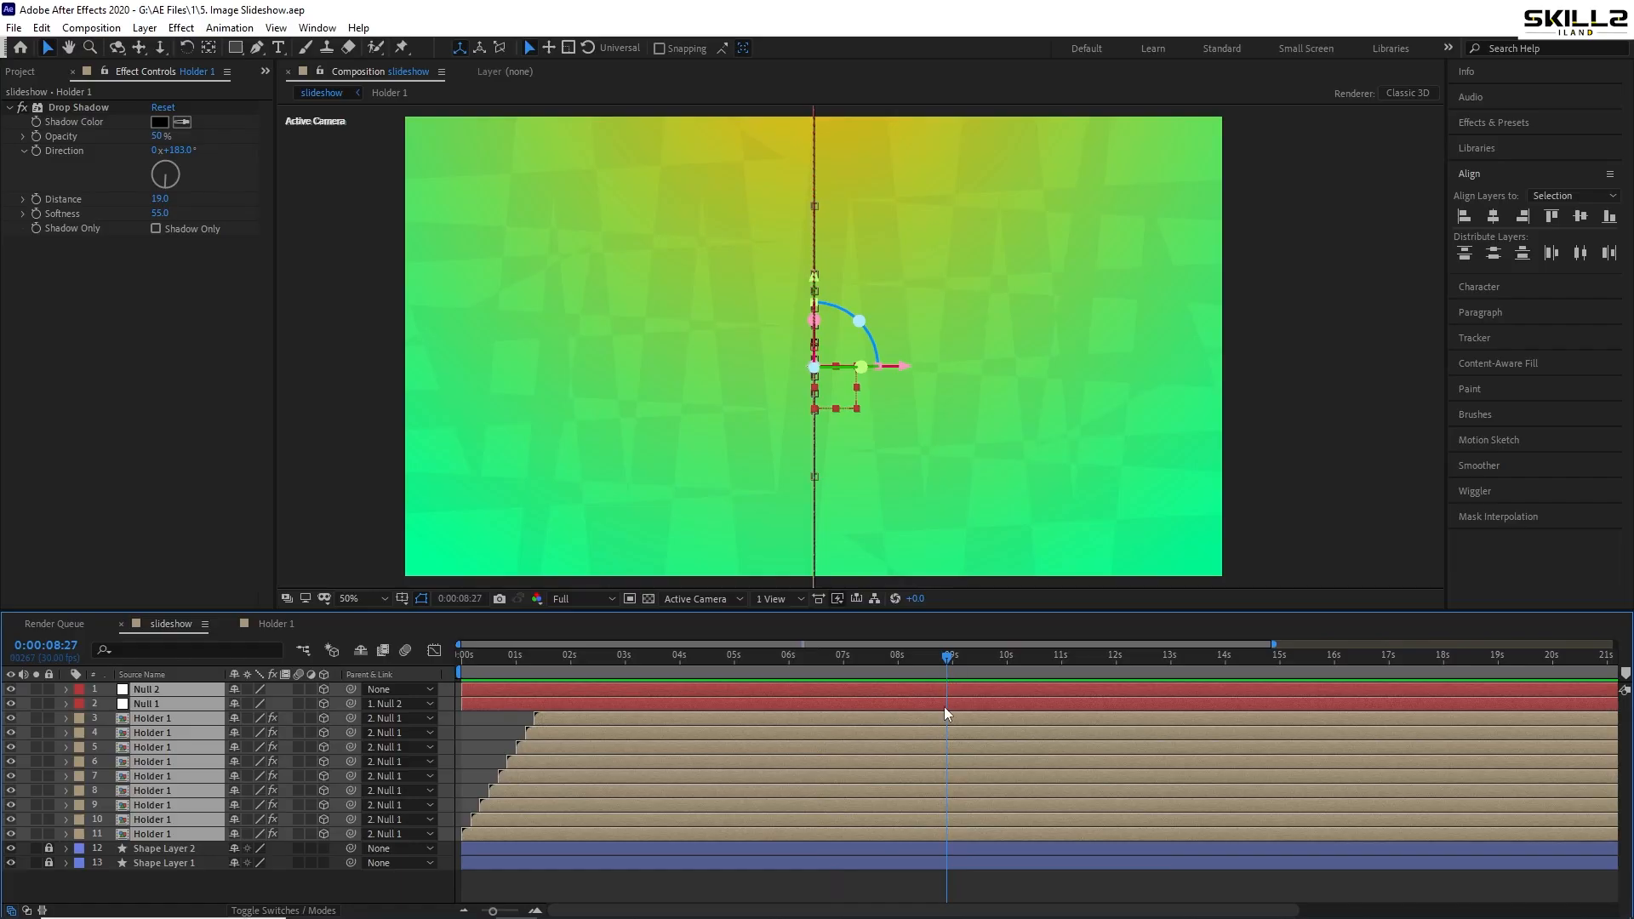
- End the work area at 8:27, trim the comp to it, save, and preview the result
{"action": "key", "text": "c"}
{"action": "key", "text": "n"}
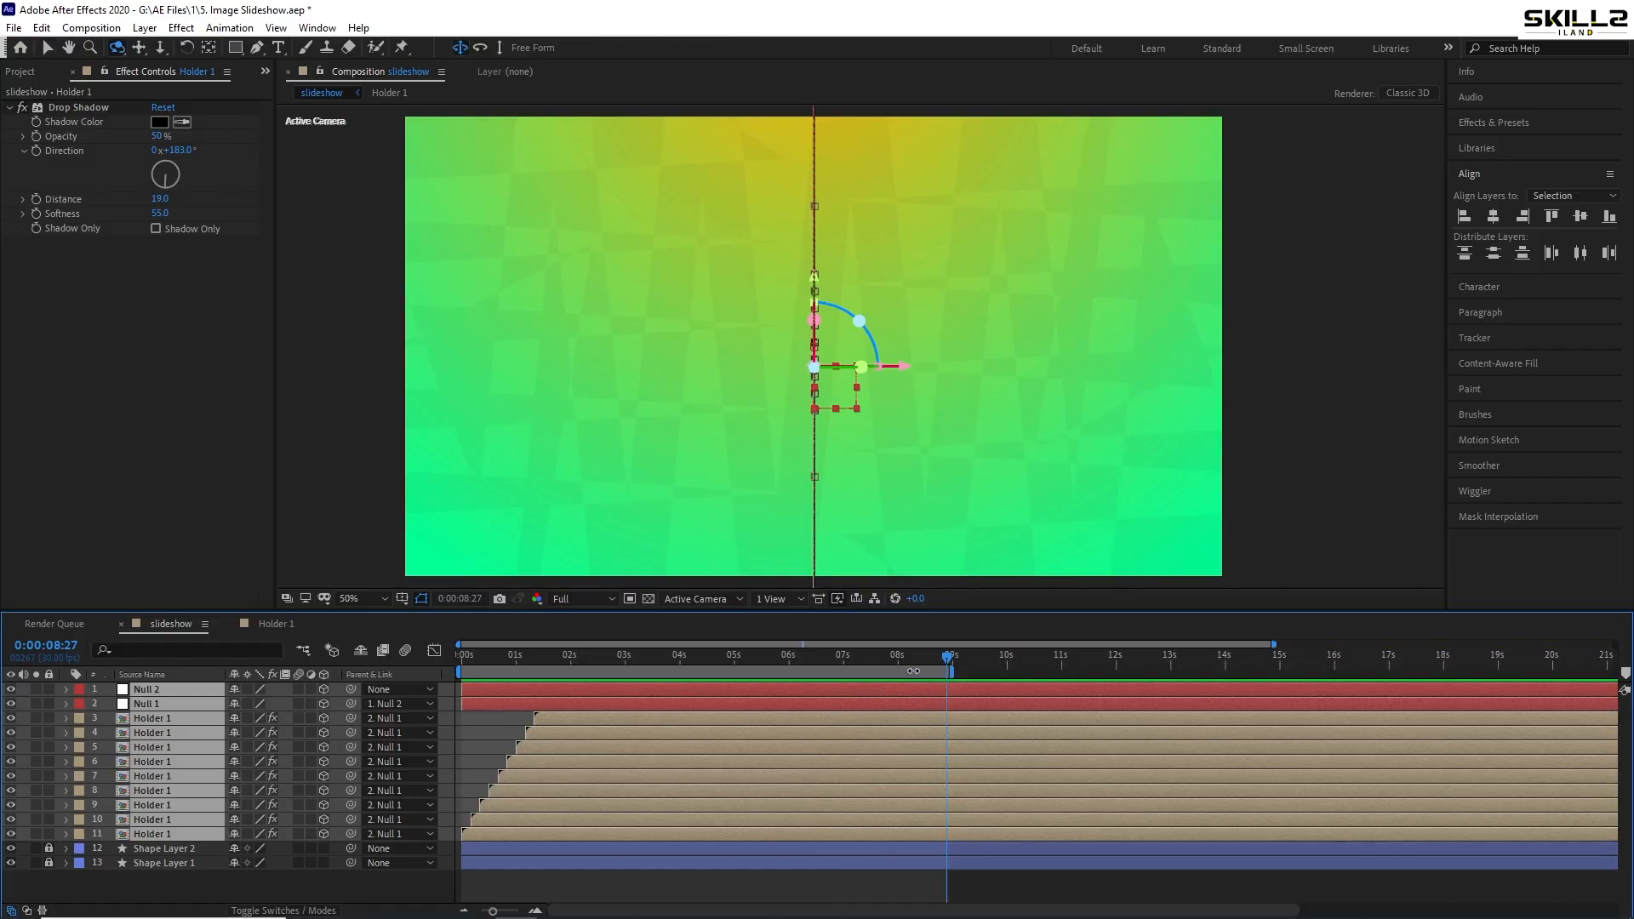
{"action": "right_click", "coordinate": [913, 671]}
{"action": "left_click", "coordinate": [961, 718]}
{"action": "key", "text": "ctrl+s"}
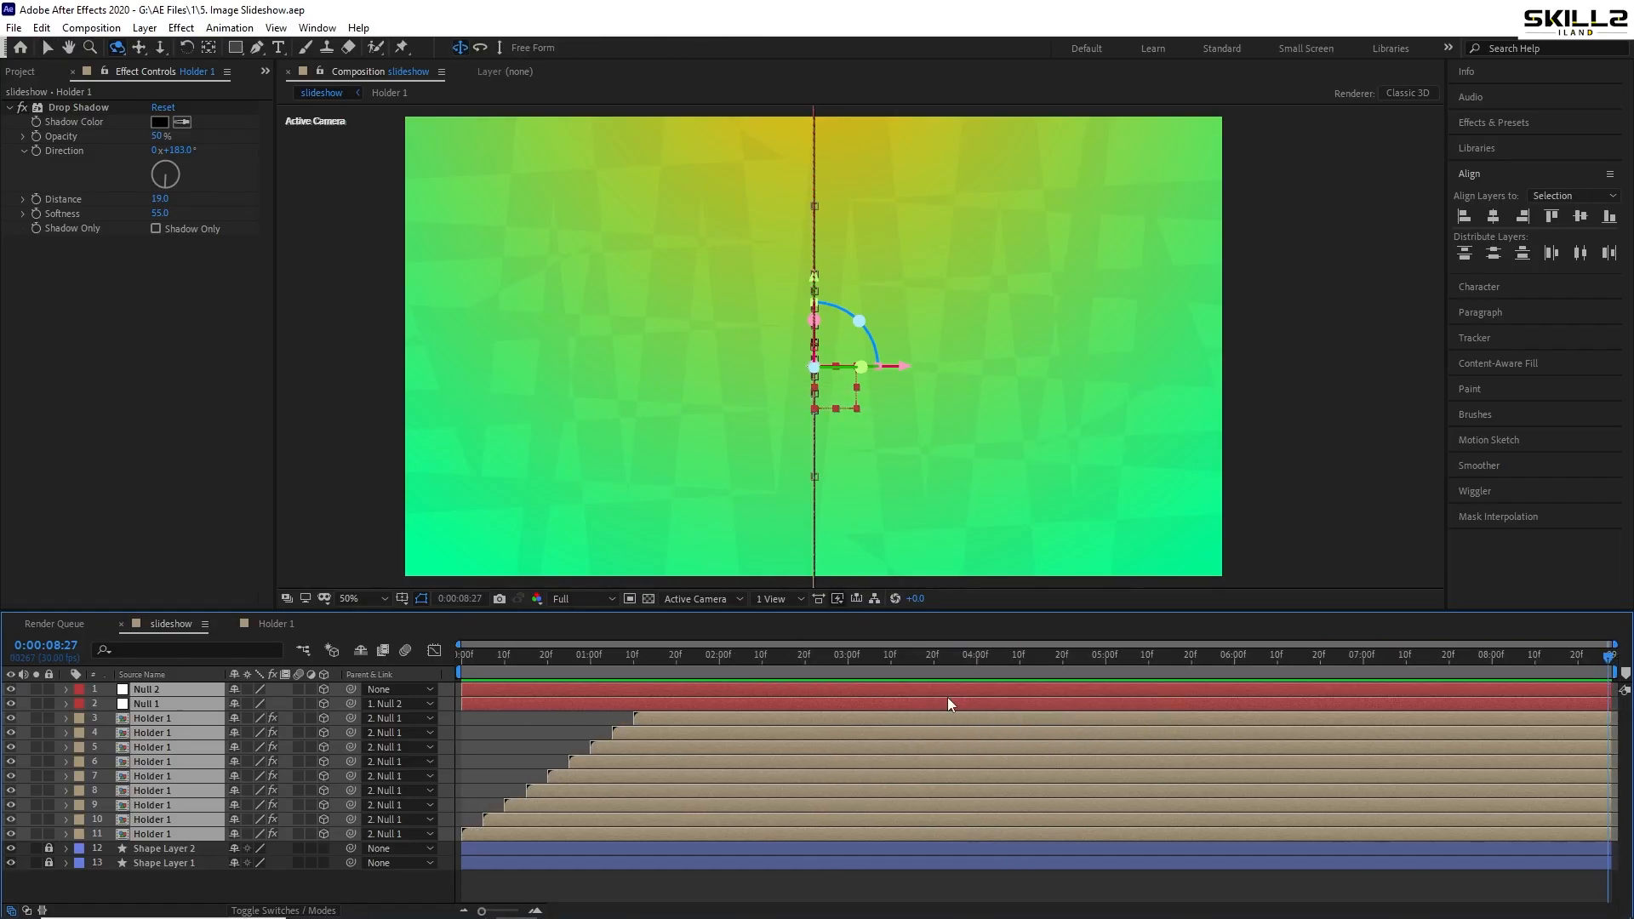
{"action": "key", "text": "space"}
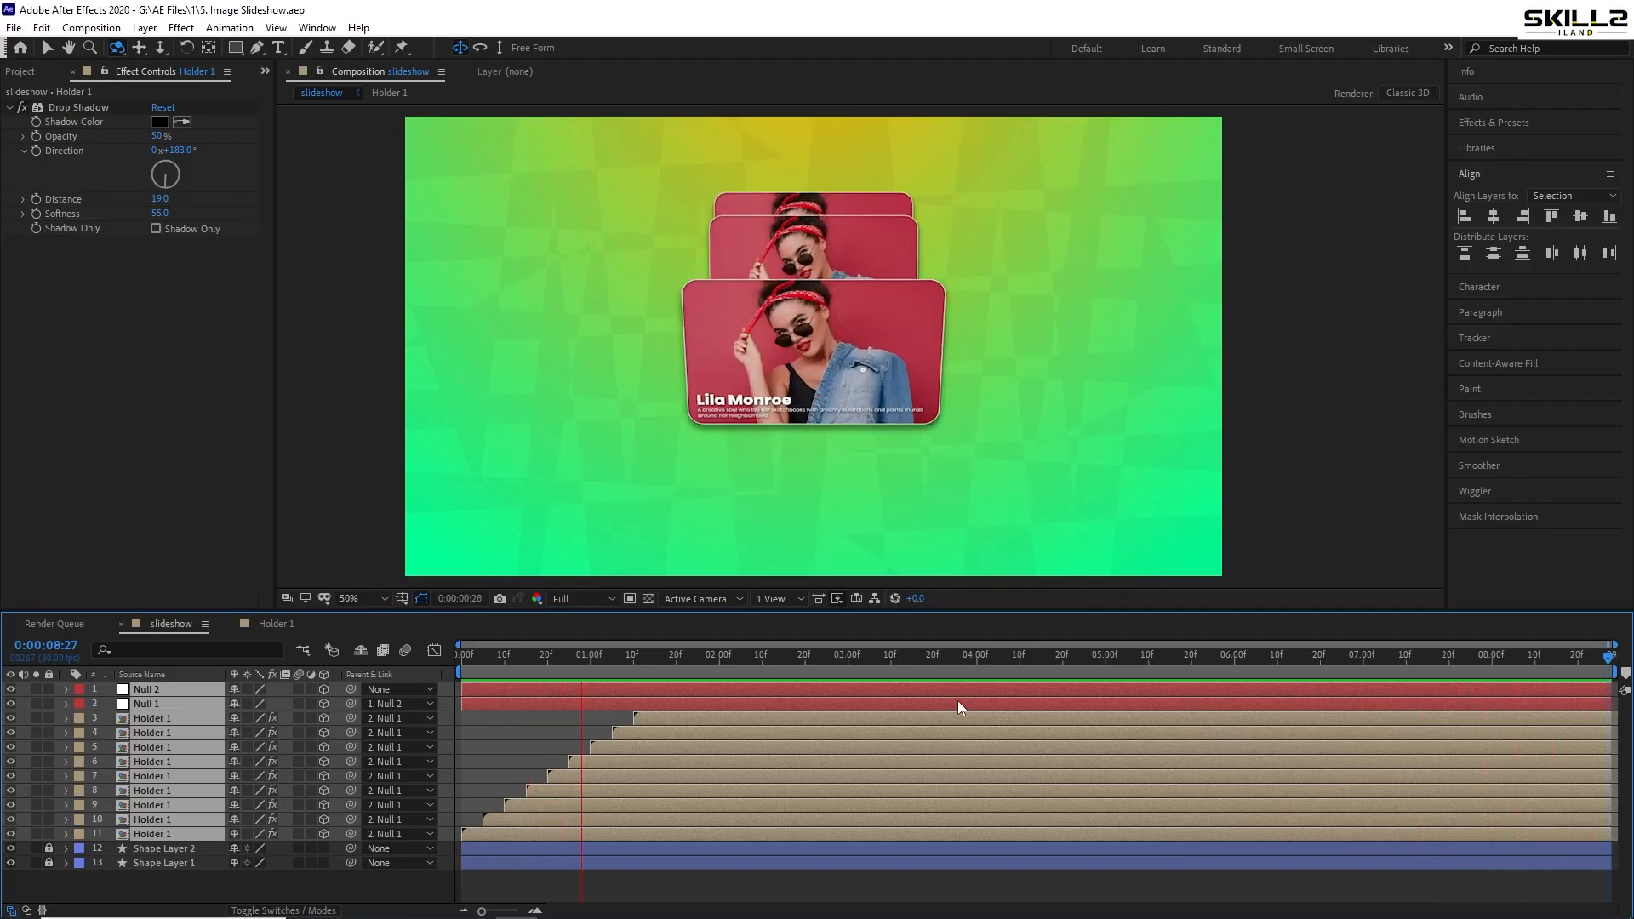
{"action": "left_click", "coordinate": [166, 768]}
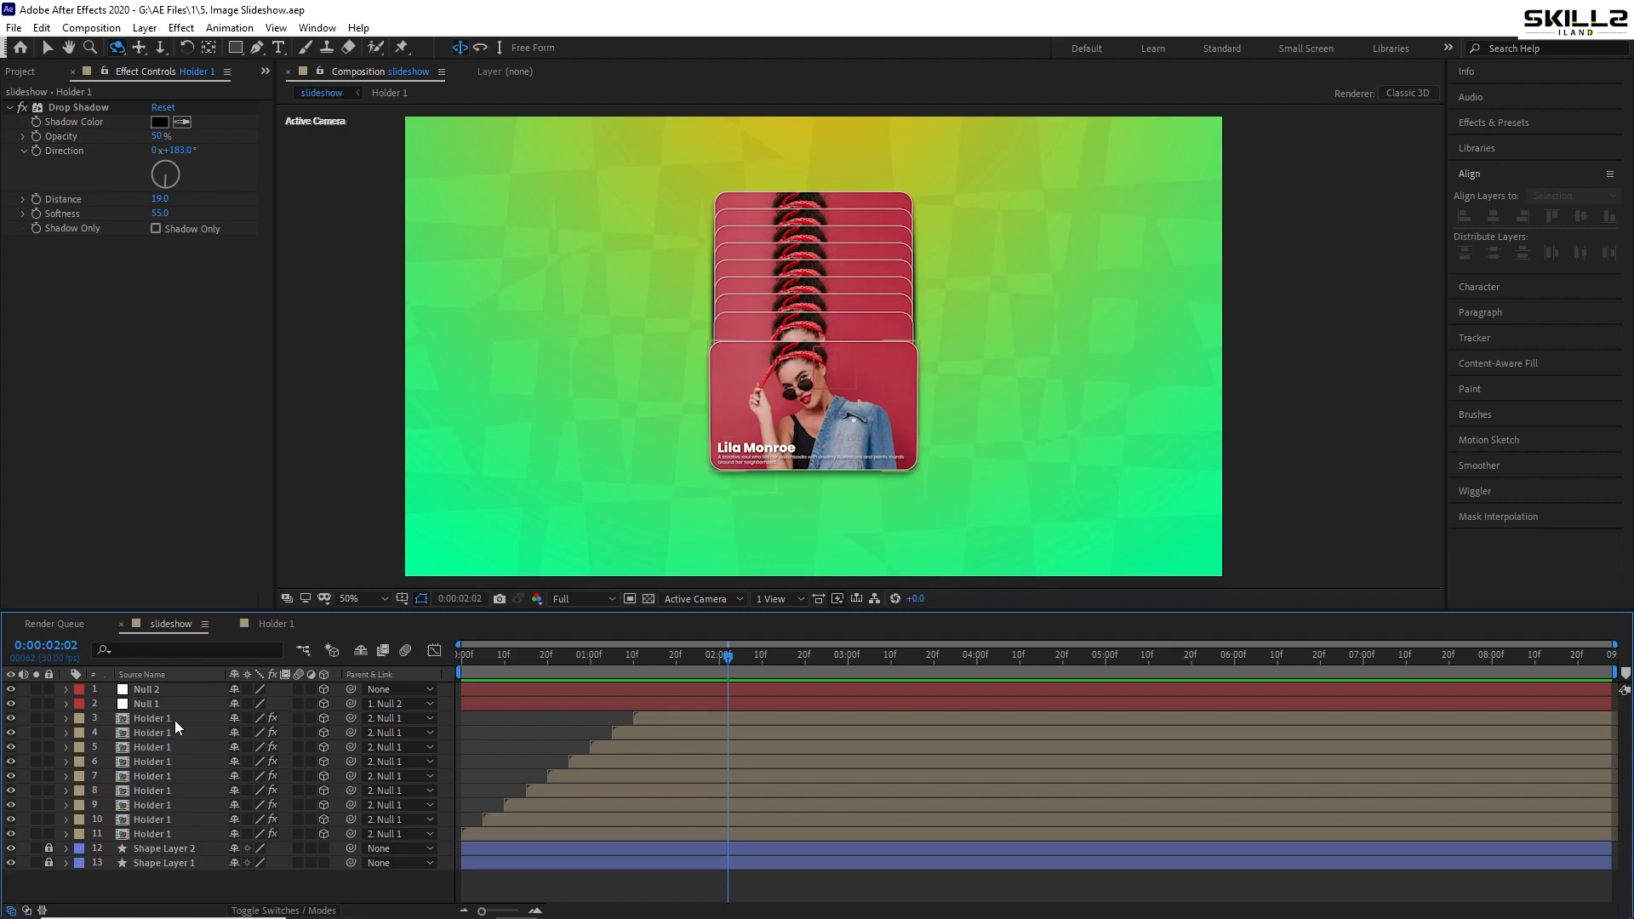
- Duplicate the Holder 1 composition in the Project panel into Holder copies and save
{"action": "left_click", "coordinate": [12, 73]}
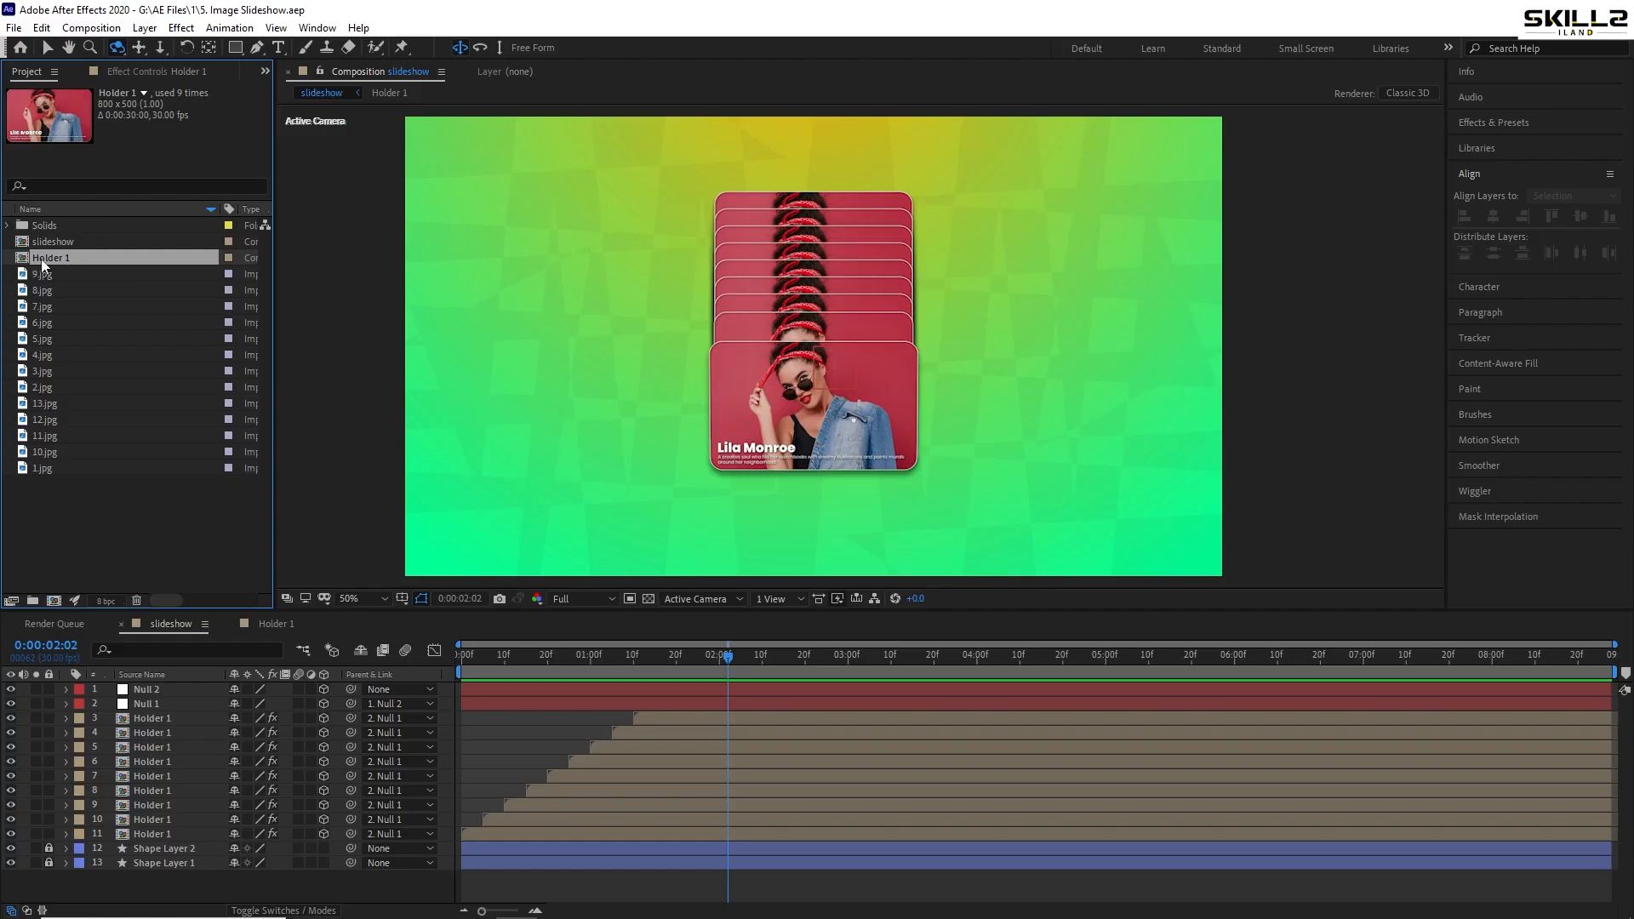
{"action": "key", "text": "ctrl+d"}
{"action": "key", "text": "ctrl+d"}
{"action": "key", "text": "ctrl+d"}
{"action": "key", "text": "ctrl+d"}
{"action": "key", "text": "ctrl+d"}
{"action": "key", "text": "ctrl+d"}
{"action": "key", "text": "ctrl+d"}
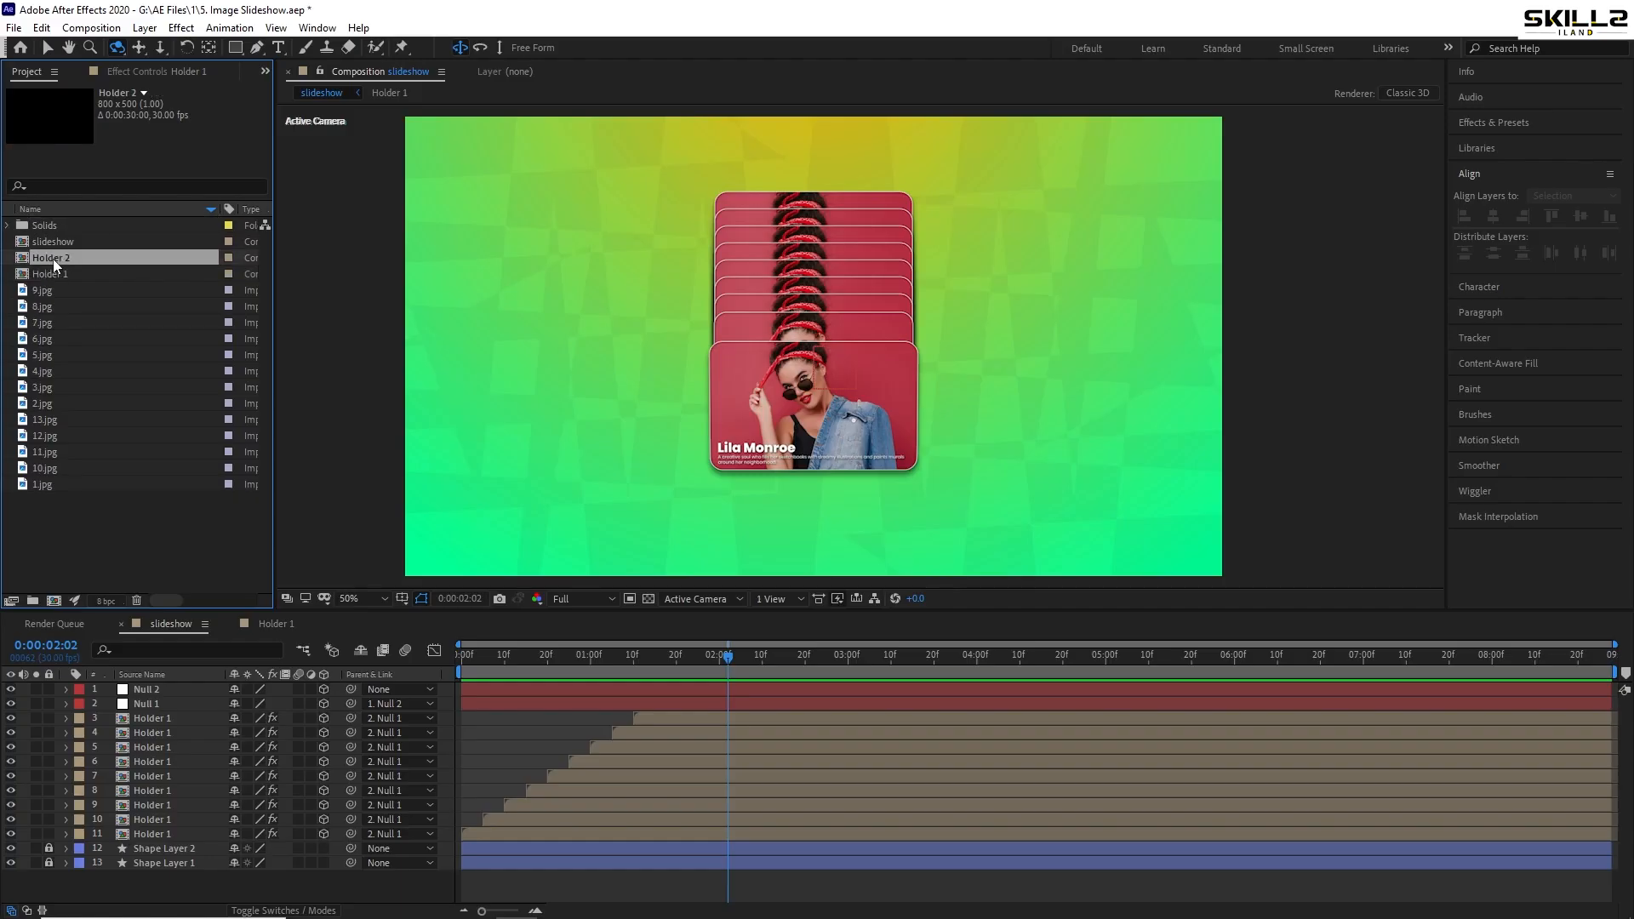
{"action": "key", "text": "ctrl+s"}
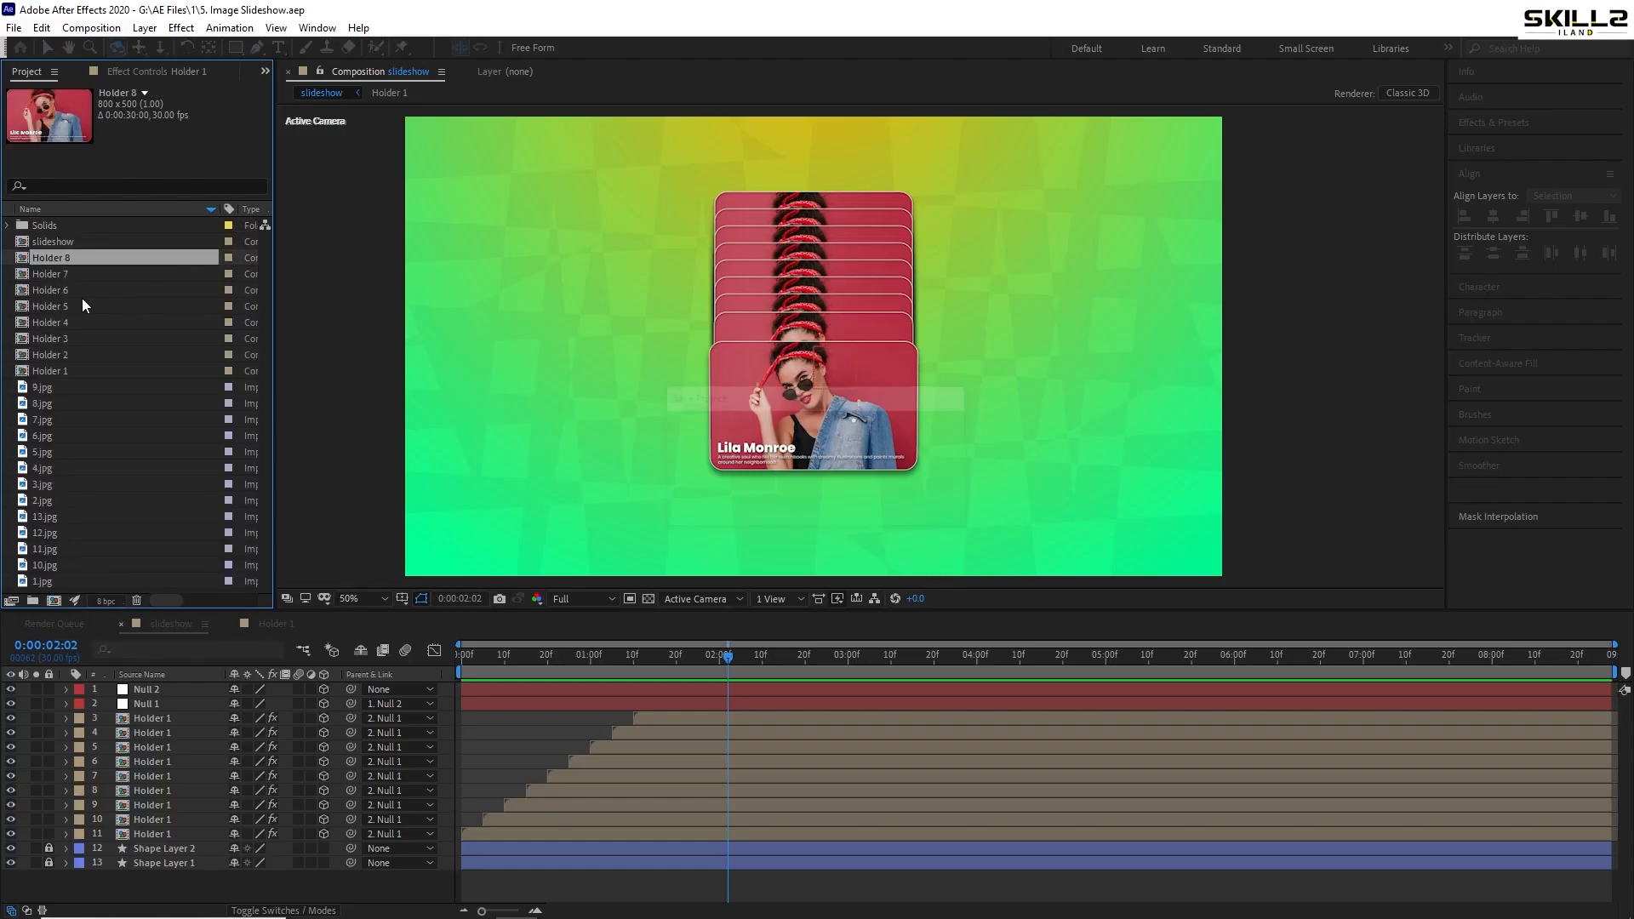
{"action": "key", "text": "ctrl+d"}
{"action": "key", "text": "ctrl+d"}
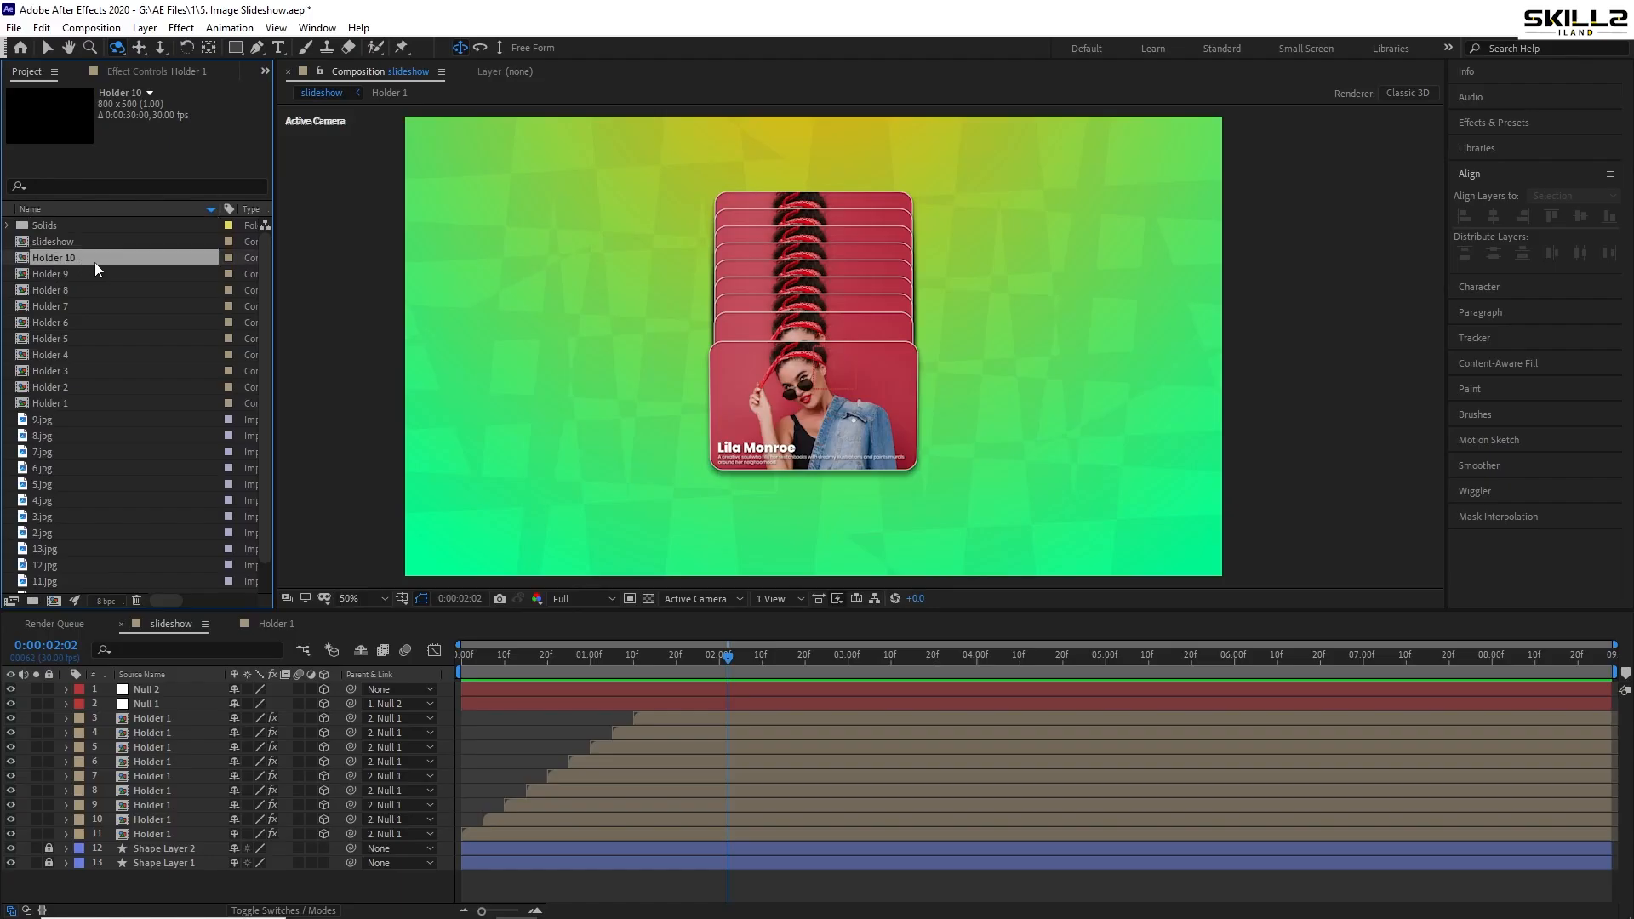
- Replace card layers 10, 9, 8 and 7 with Holder 2, 3, 4 and 5
{"action": "left_click", "coordinate": [161, 832]}
{"action": "key", "text": "ctrl+Up"}
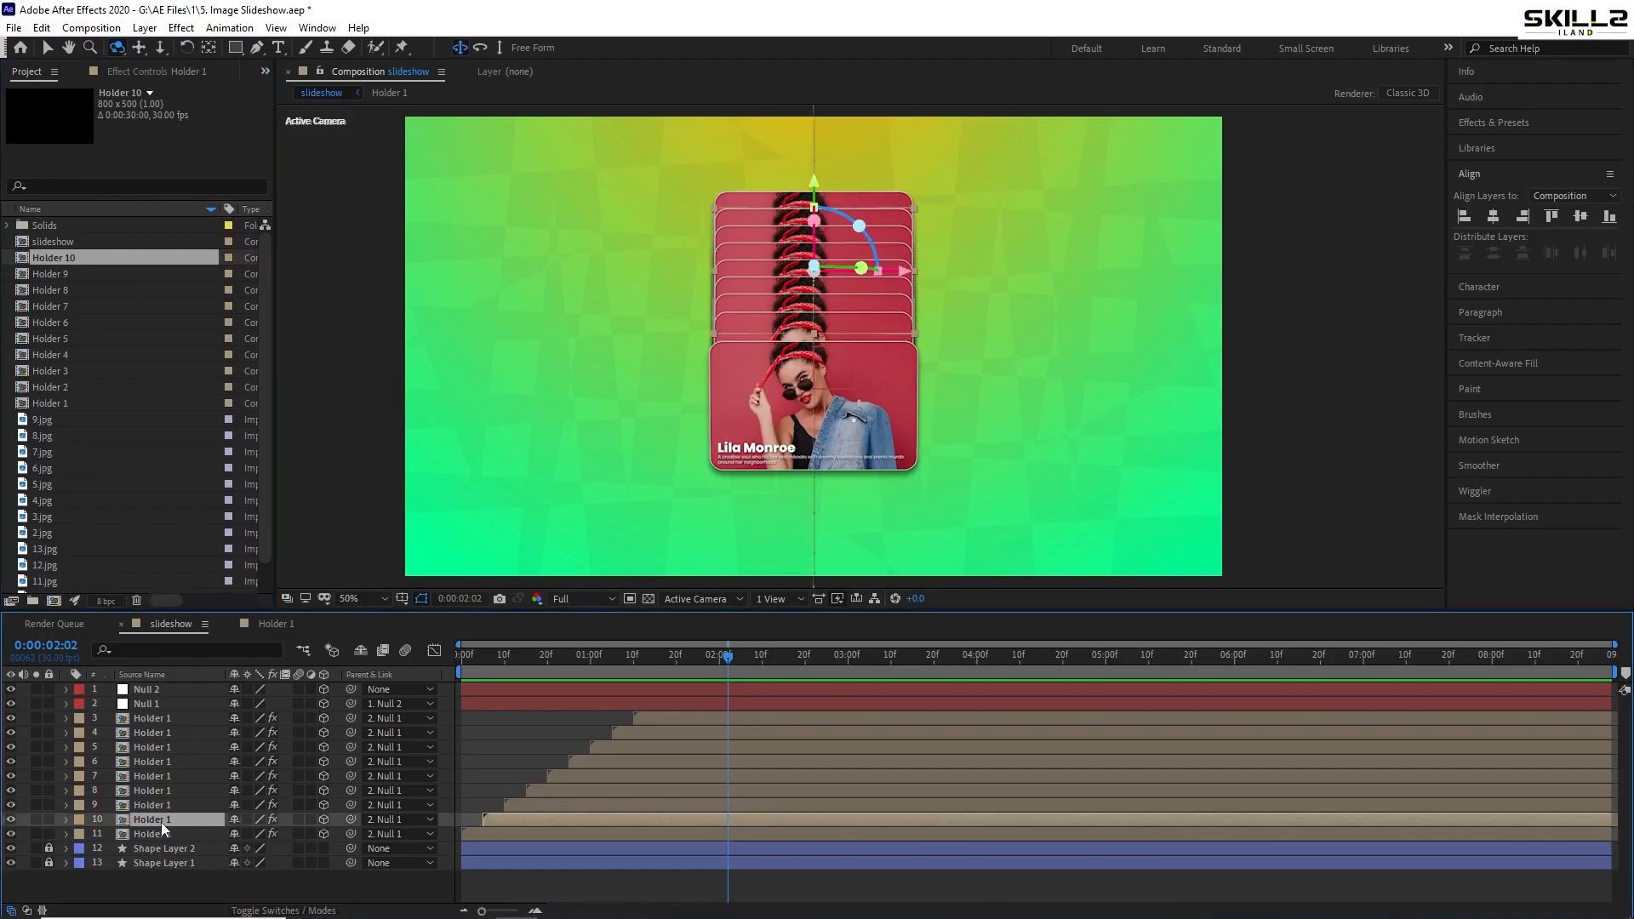
{"action": "left_click_drag", "start_coordinate": [58, 386], "coordinate": [149, 822]}
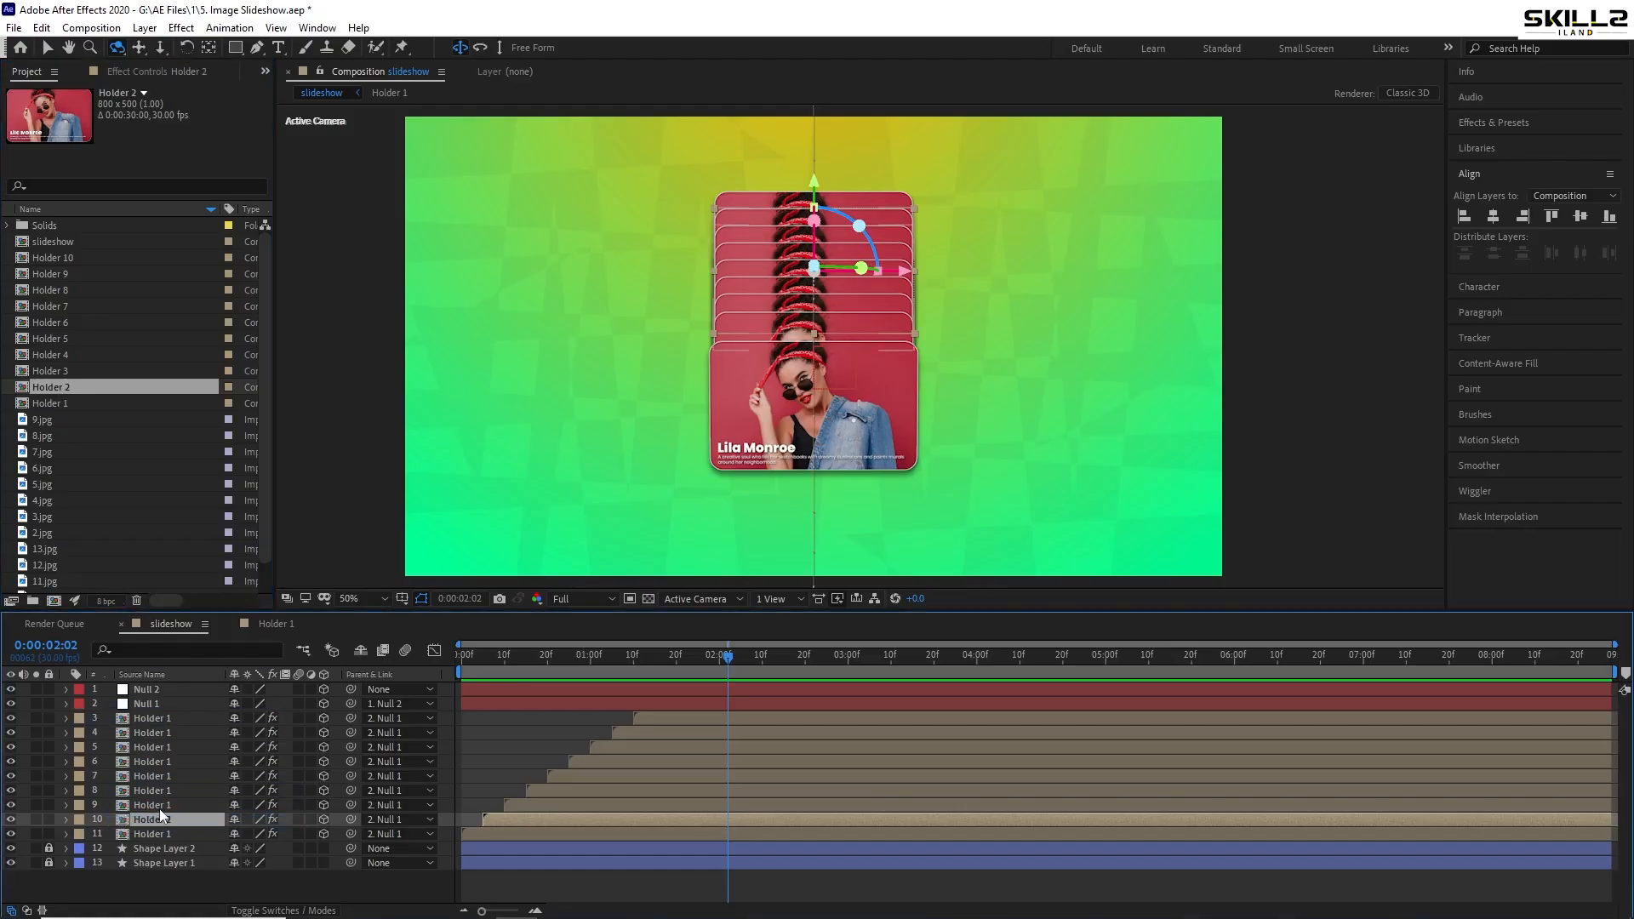
{"action": "left_click", "coordinate": [160, 806]}
{"action": "left_click", "coordinate": [84, 371]}
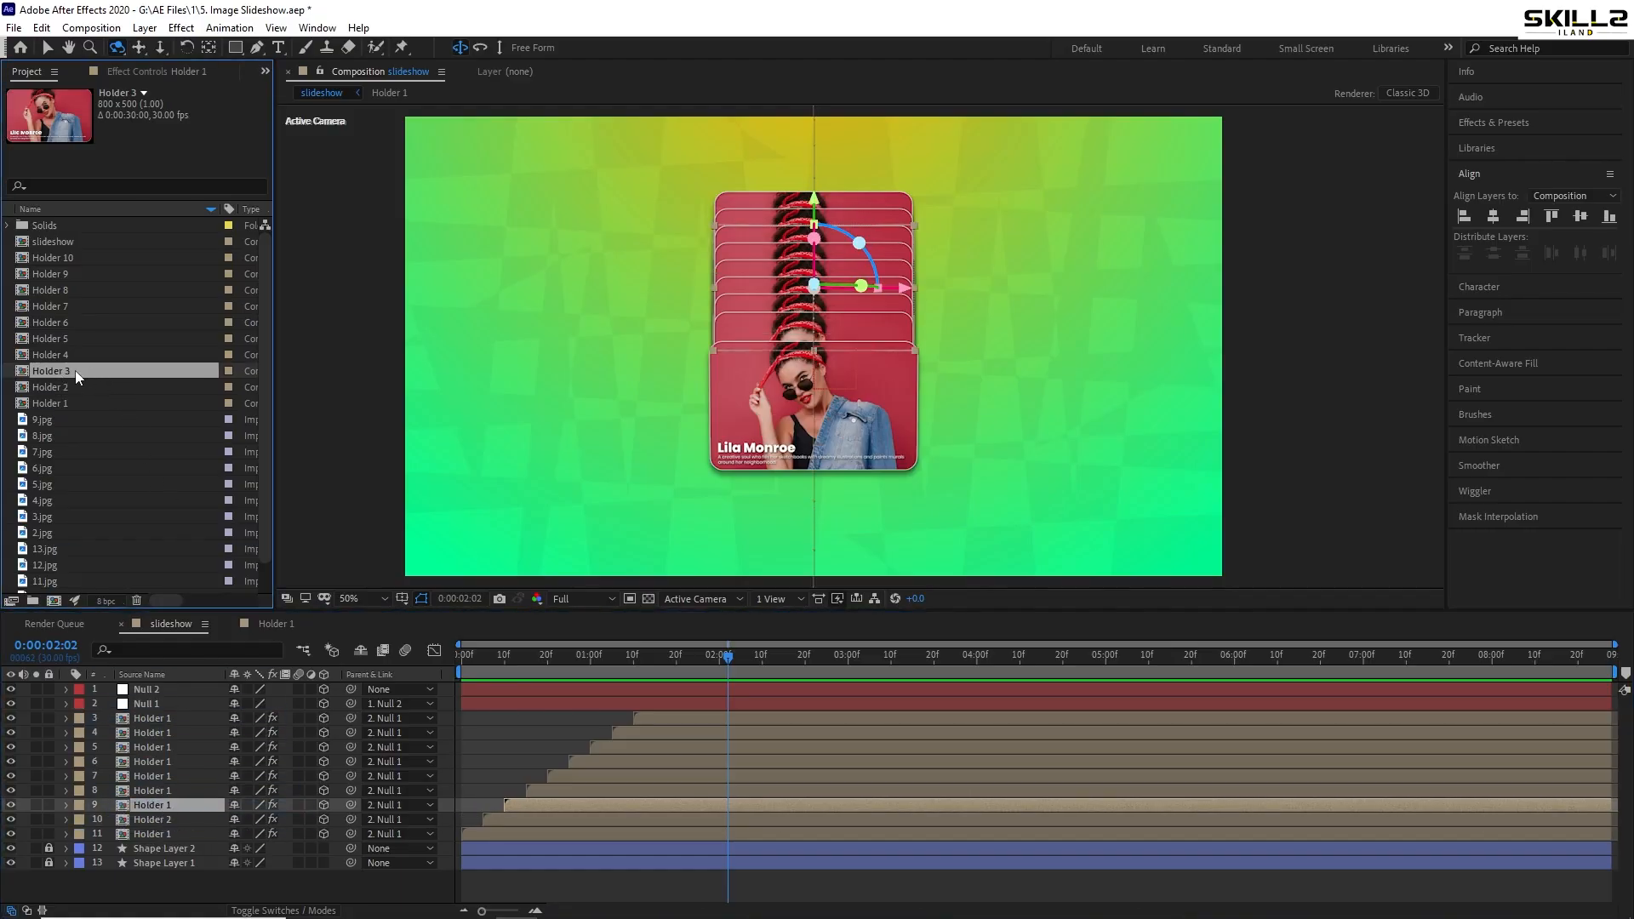
{"action": "left_click_drag", "start_coordinate": [75, 370], "coordinate": [175, 803]}
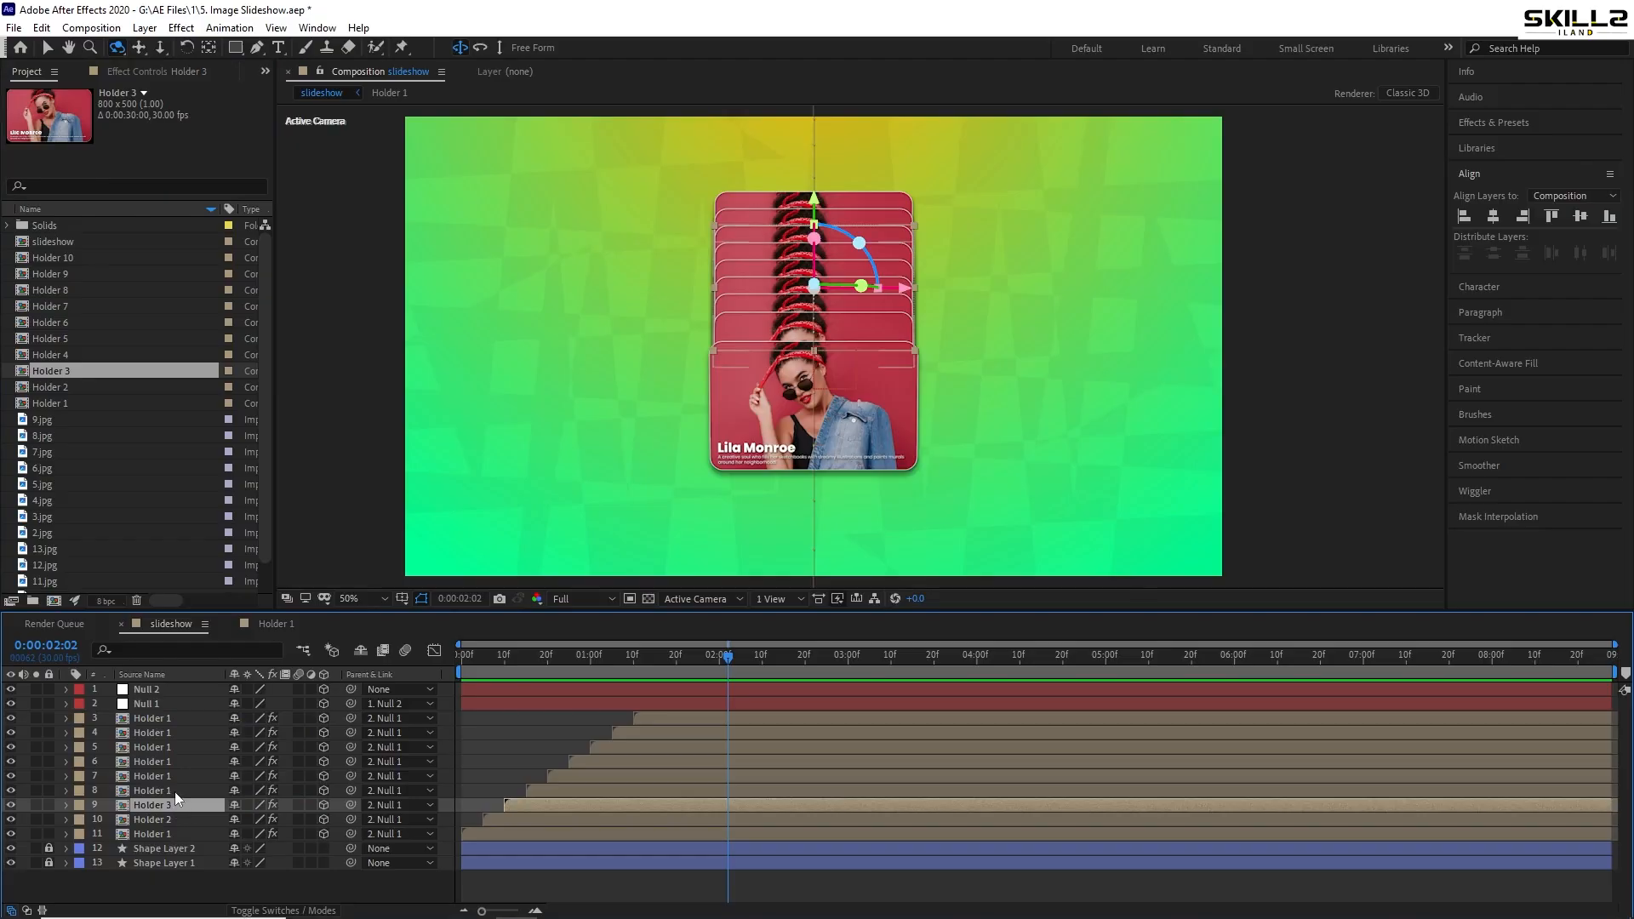
{"action": "left_click", "coordinate": [176, 793]}
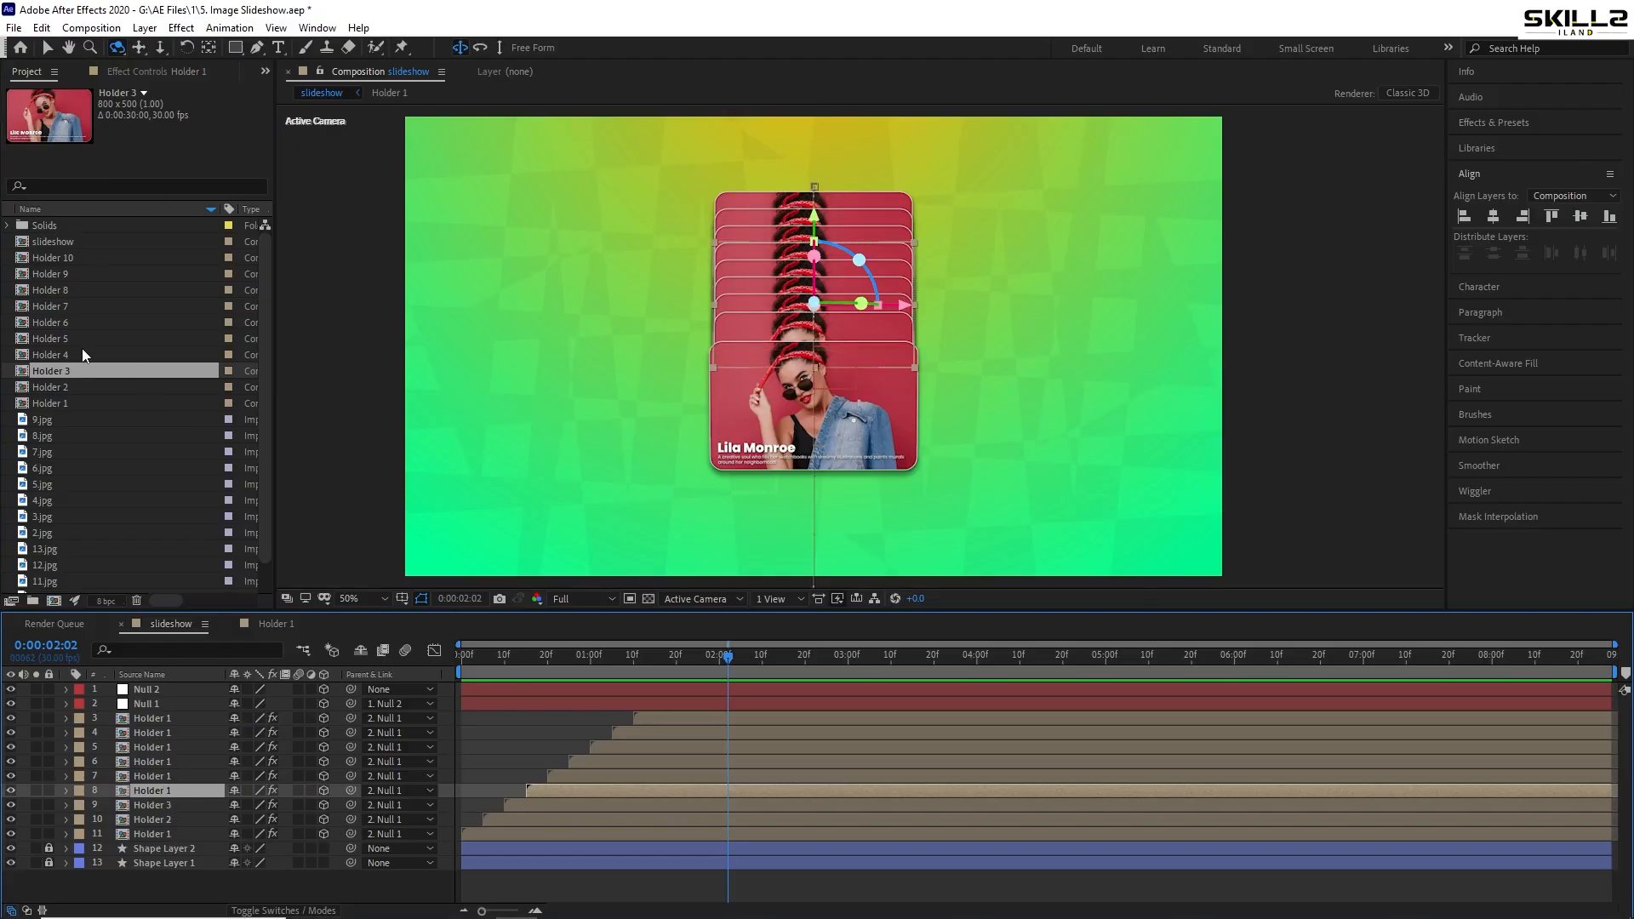
{"action": "left_click", "coordinate": [51, 354]}
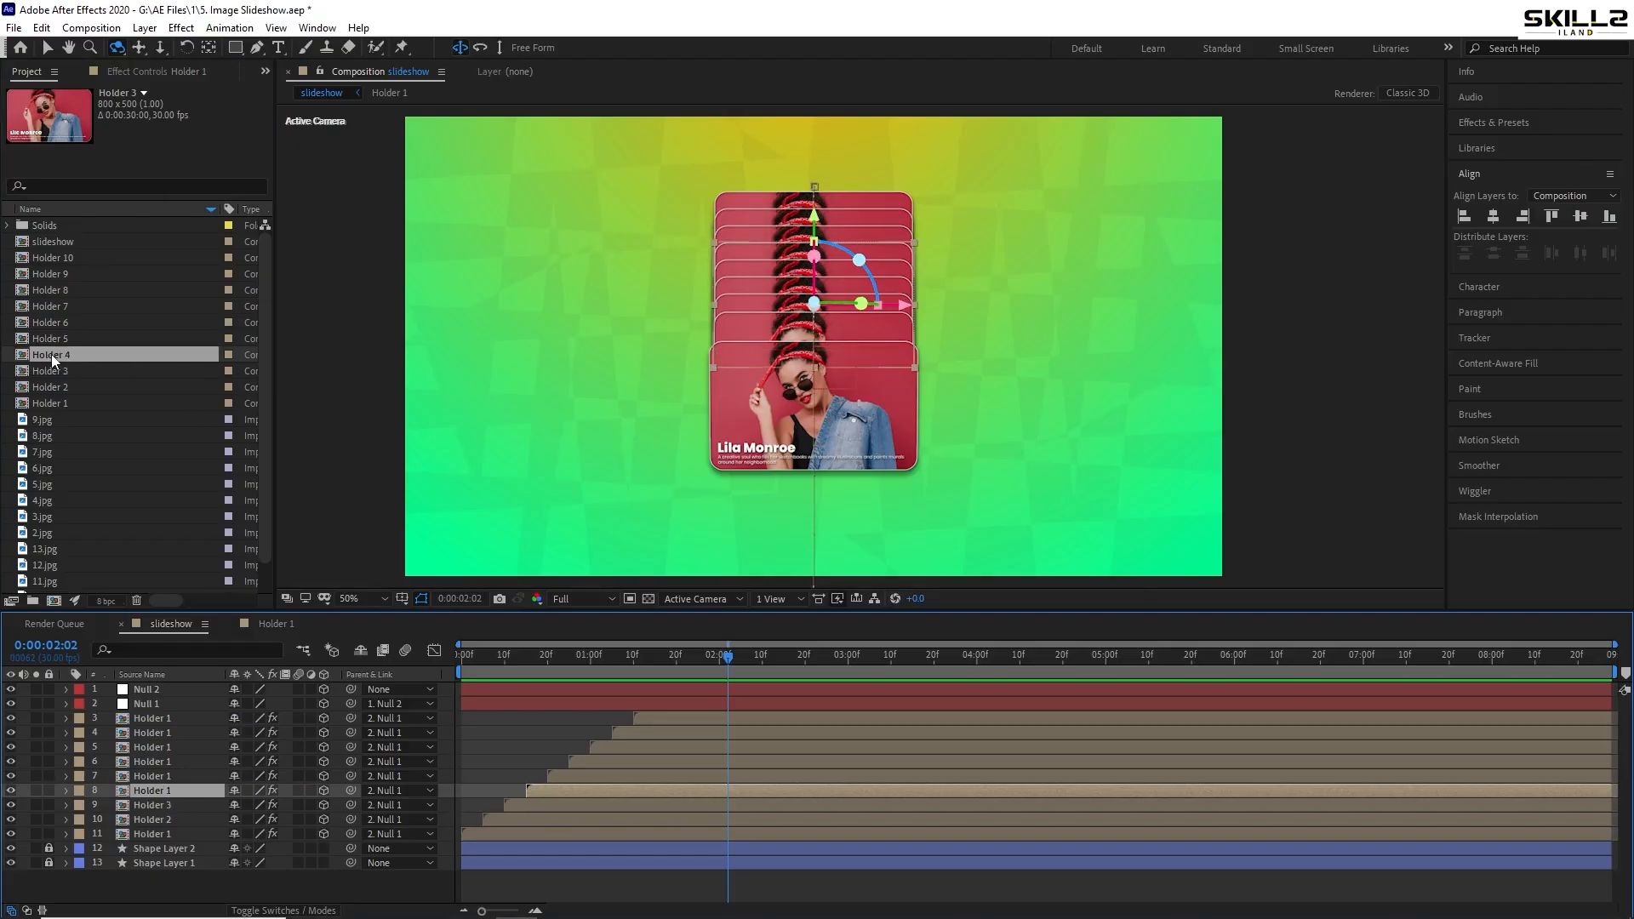
{"action": "left_click_drag", "start_coordinate": [51, 354], "coordinate": [166, 774]}
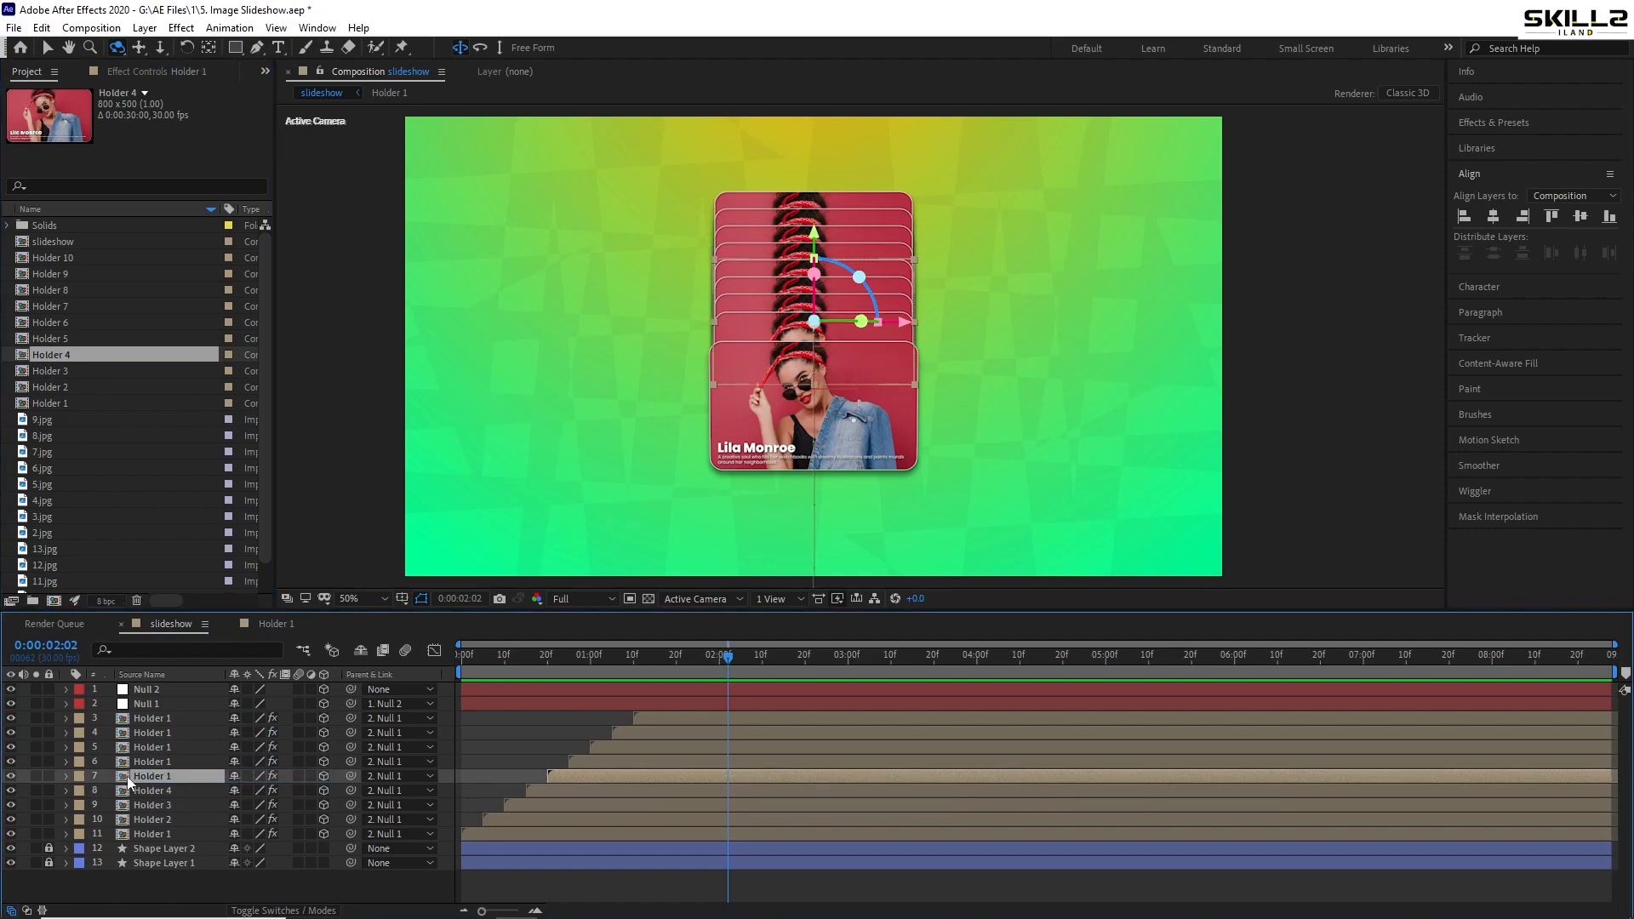
{"action": "left_click", "coordinate": [63, 340]}
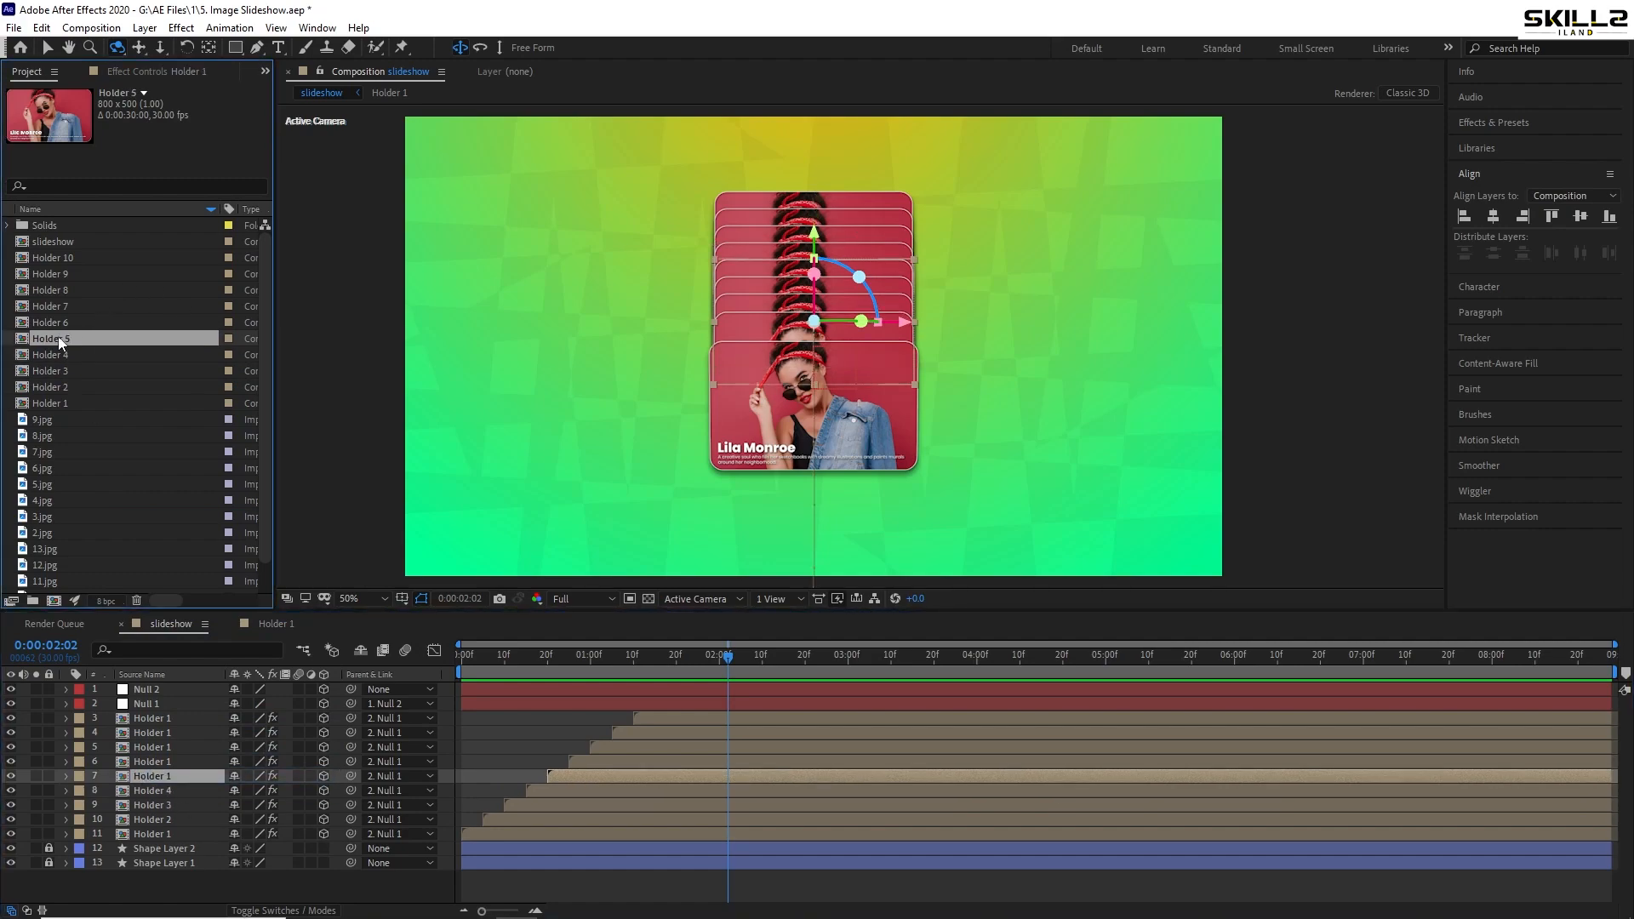
{"action": "left_click_drag", "start_coordinate": [57, 335], "coordinate": [170, 778]}
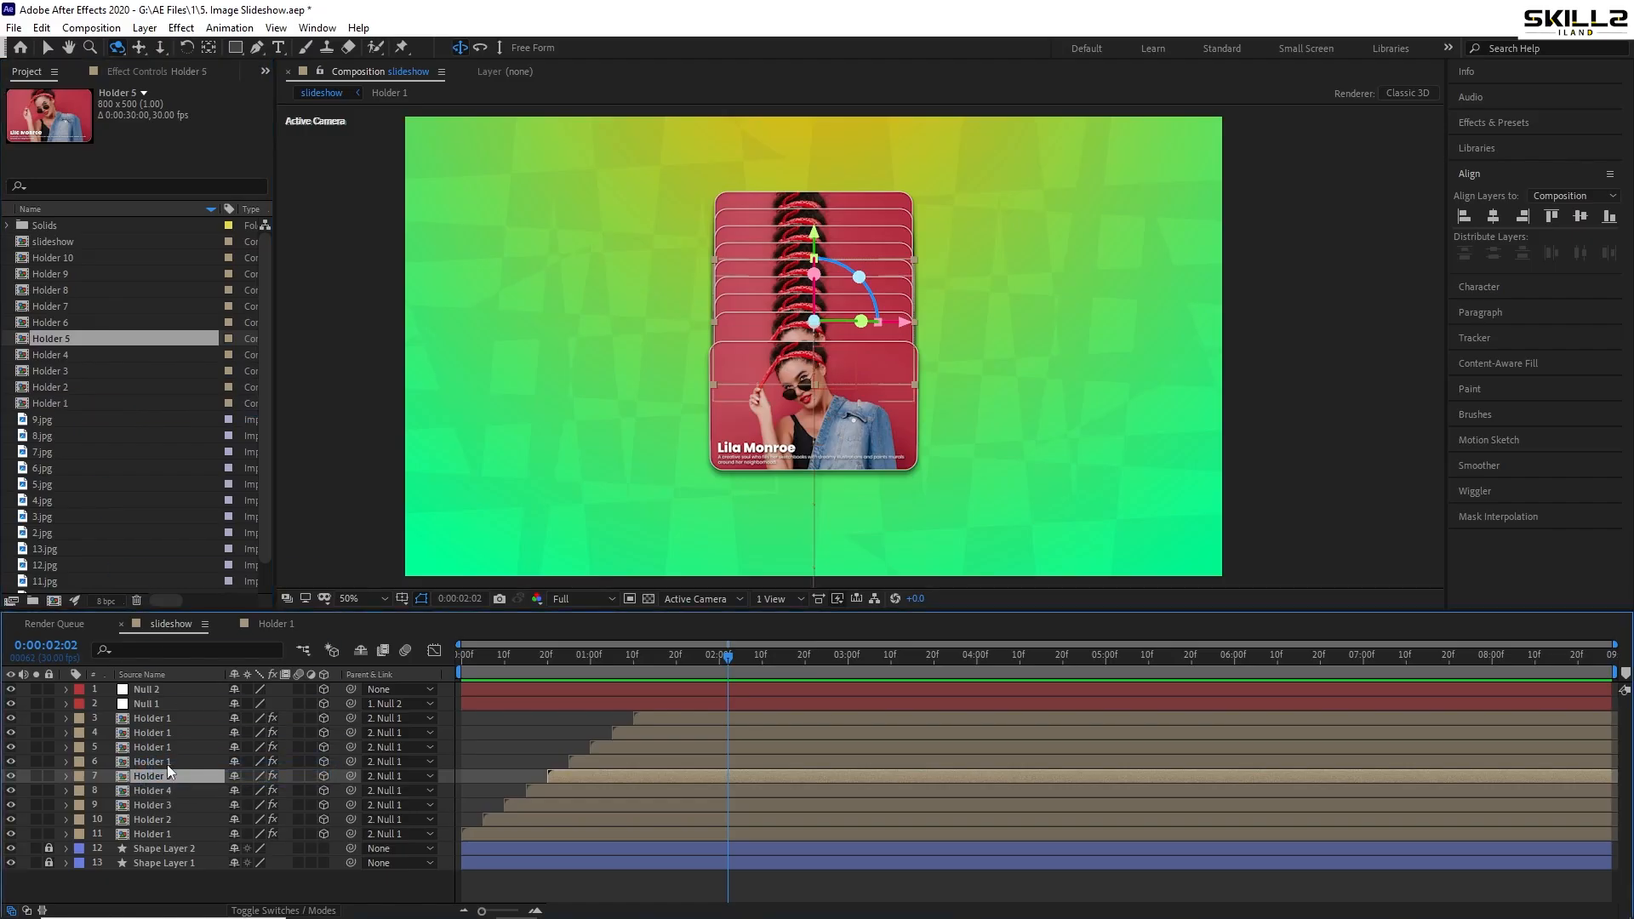
- Replace card layers 6 down to 3 with Holder 6 through Holder 9
{"action": "left_click", "coordinate": [166, 762]}
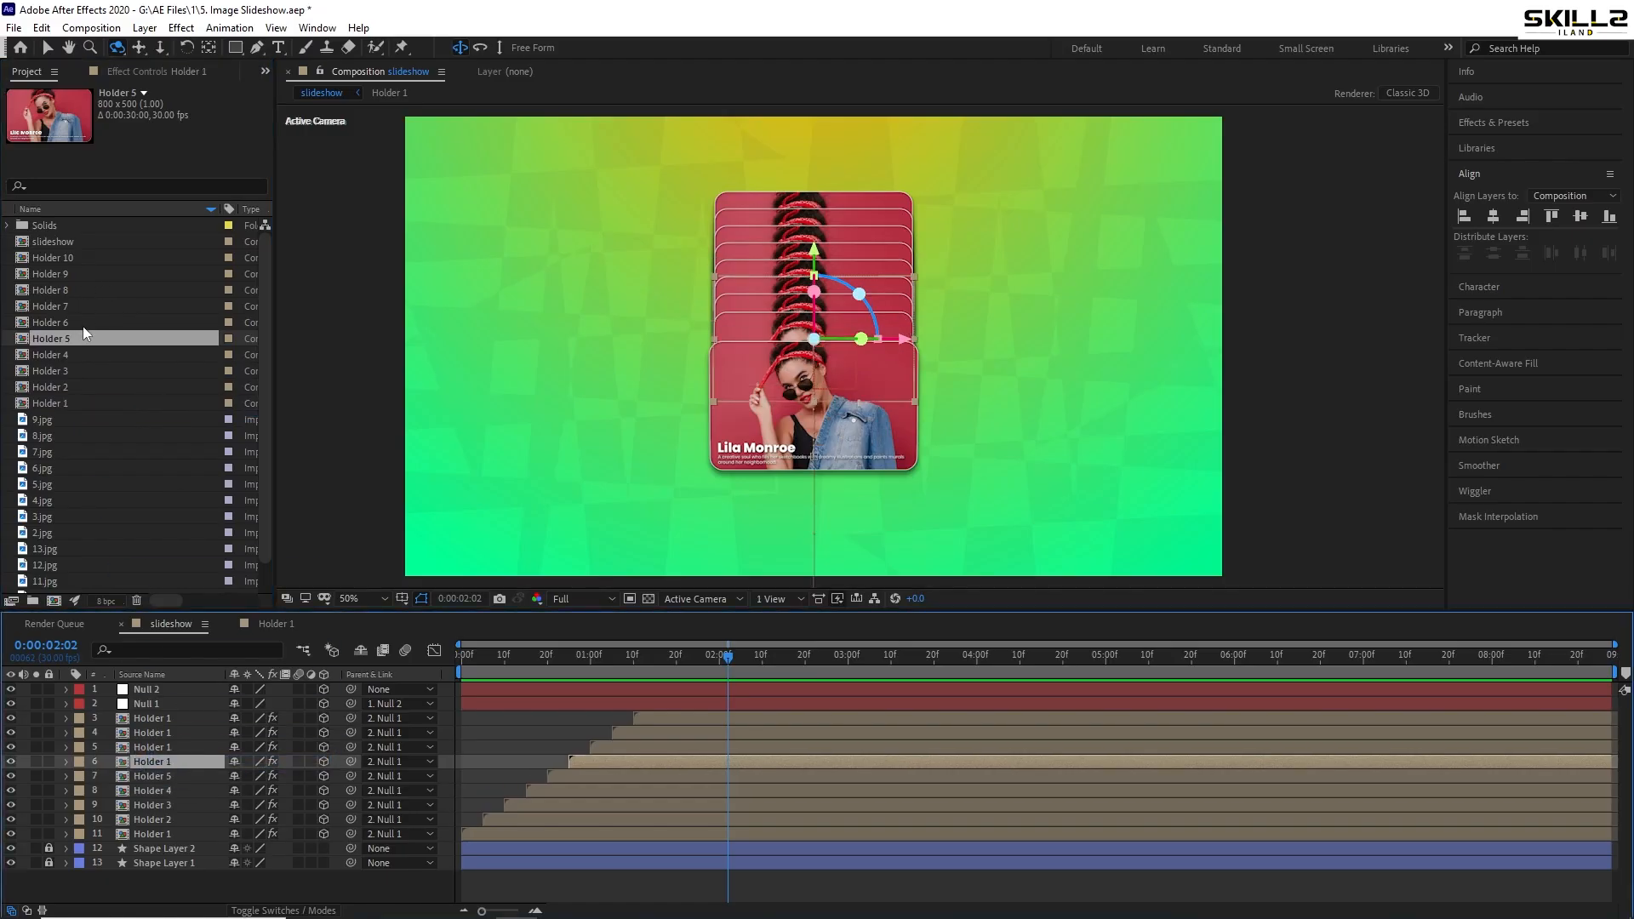
{"action": "left_click", "coordinate": [69, 322]}
{"action": "left_click_drag", "start_coordinate": [69, 322], "coordinate": [156, 762]}
{"action": "left_click", "coordinate": [161, 746]}
{"action": "left_click", "coordinate": [72, 291]}
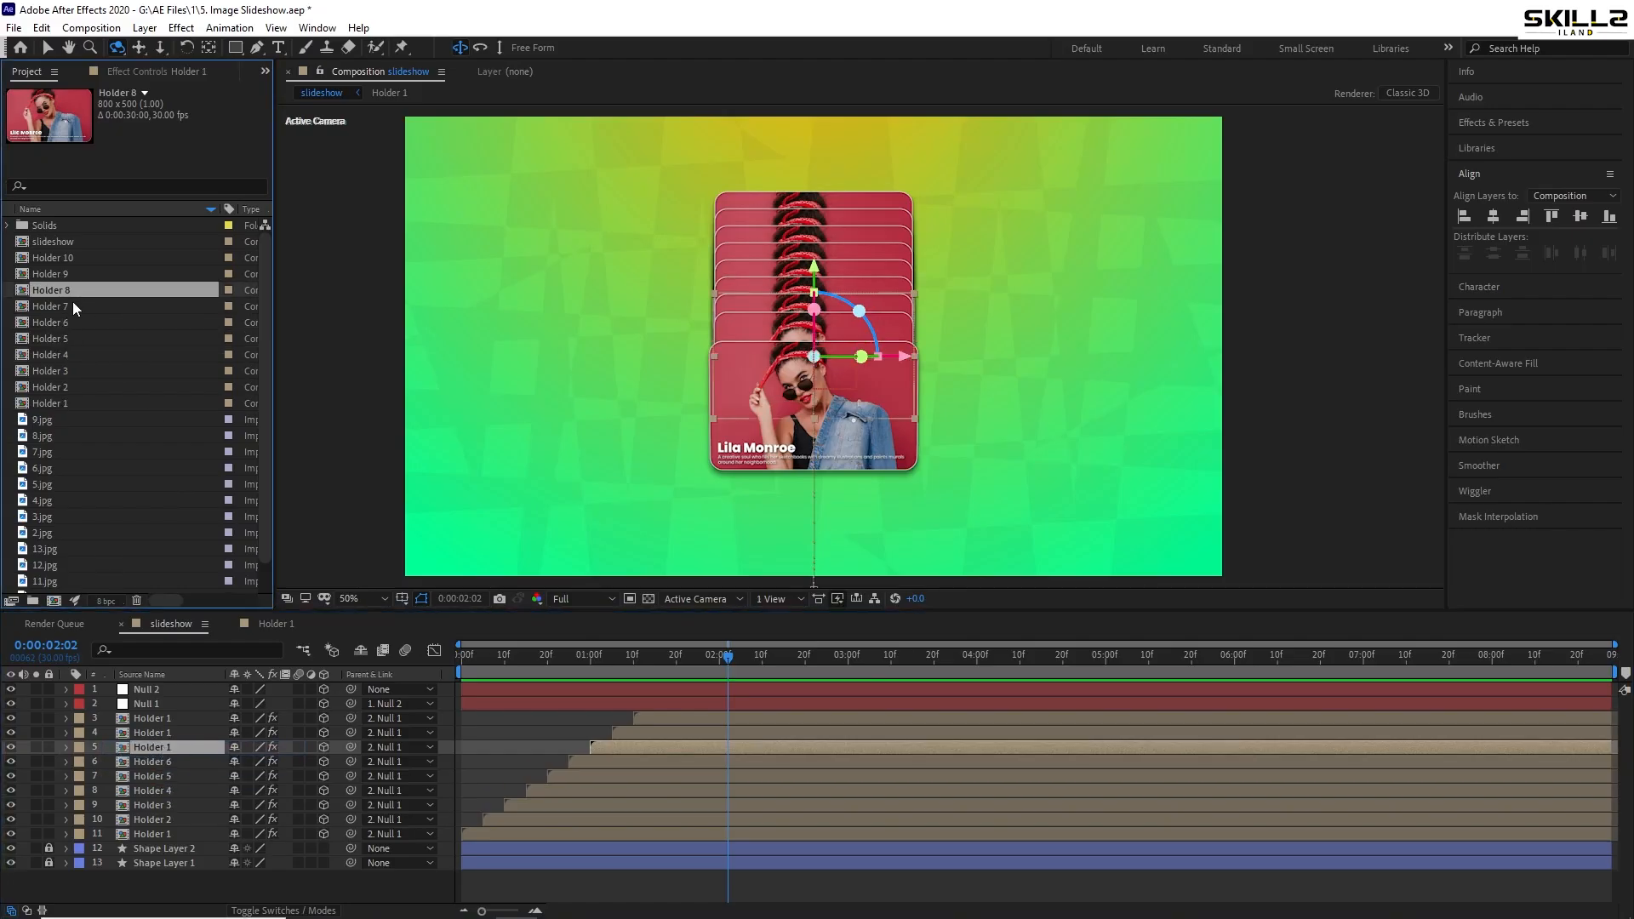
{"action": "left_click", "coordinate": [73, 307]}
{"action": "key", "text": "ctrl+alt+slash"}
{"action": "left_click", "coordinate": [73, 290]}
{"action": "key", "text": "ctrl+Up"}
{"action": "key", "text": "ctrl+alt+slash"}
{"action": "key", "text": "ctrl+Up"}
{"action": "left_click", "coordinate": [77, 274]}
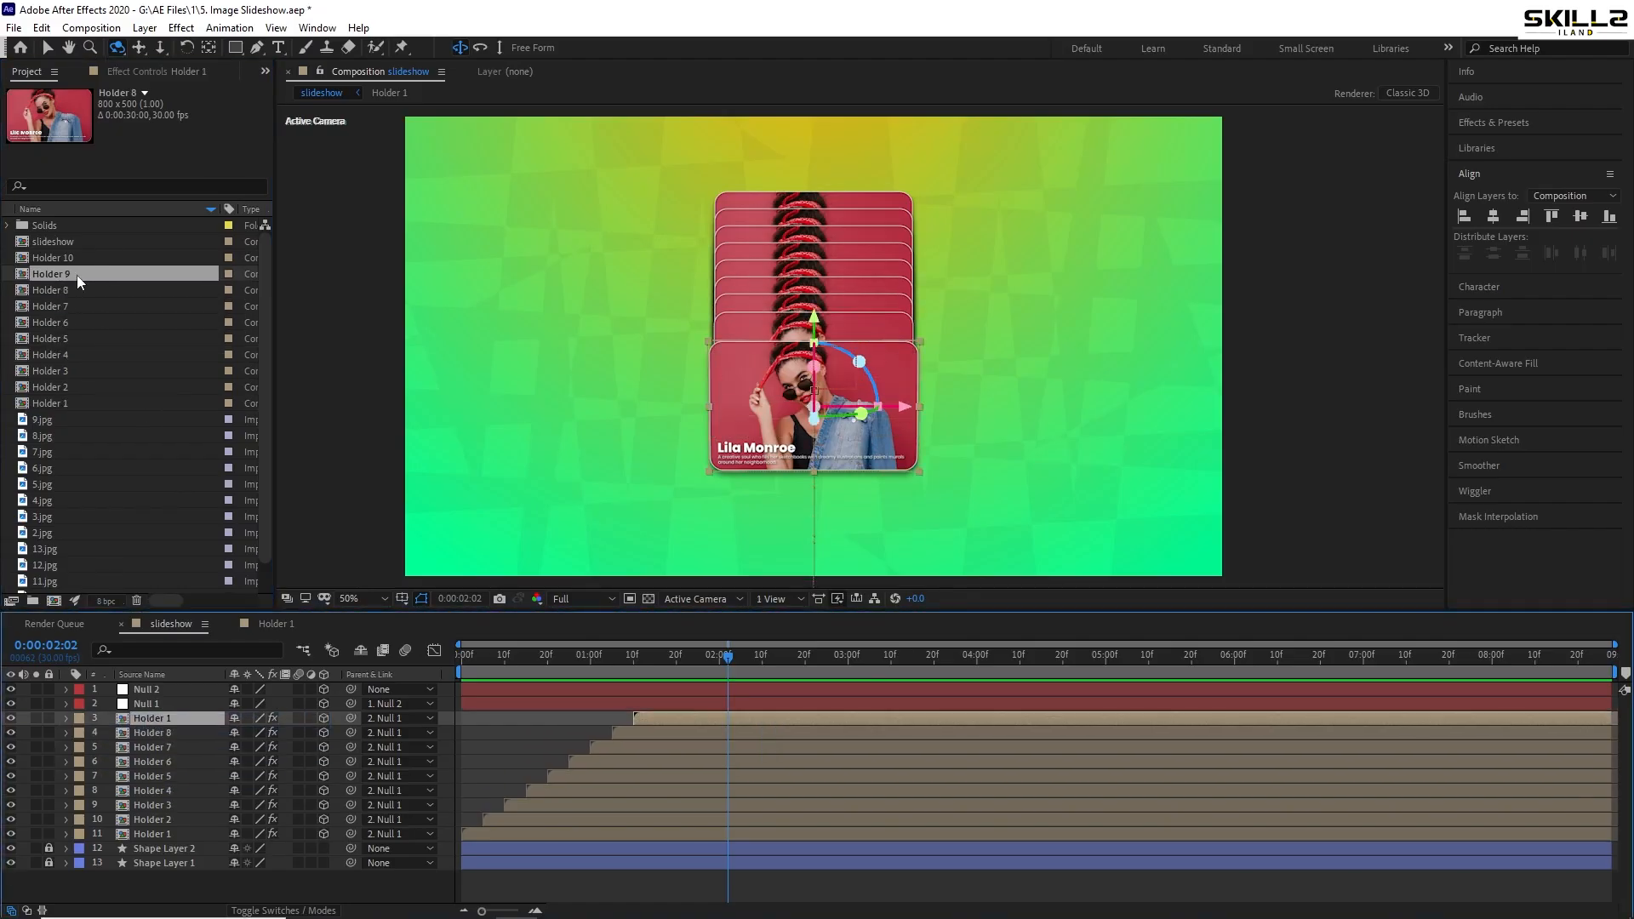
{"action": "key", "text": "ctrl+alt+slash"}
- Preview the card animation from the start and select Holder 1 in the Project panel
{"action": "left_click_drag", "start_coordinate": [602, 655], "coordinate": [409, 665]}
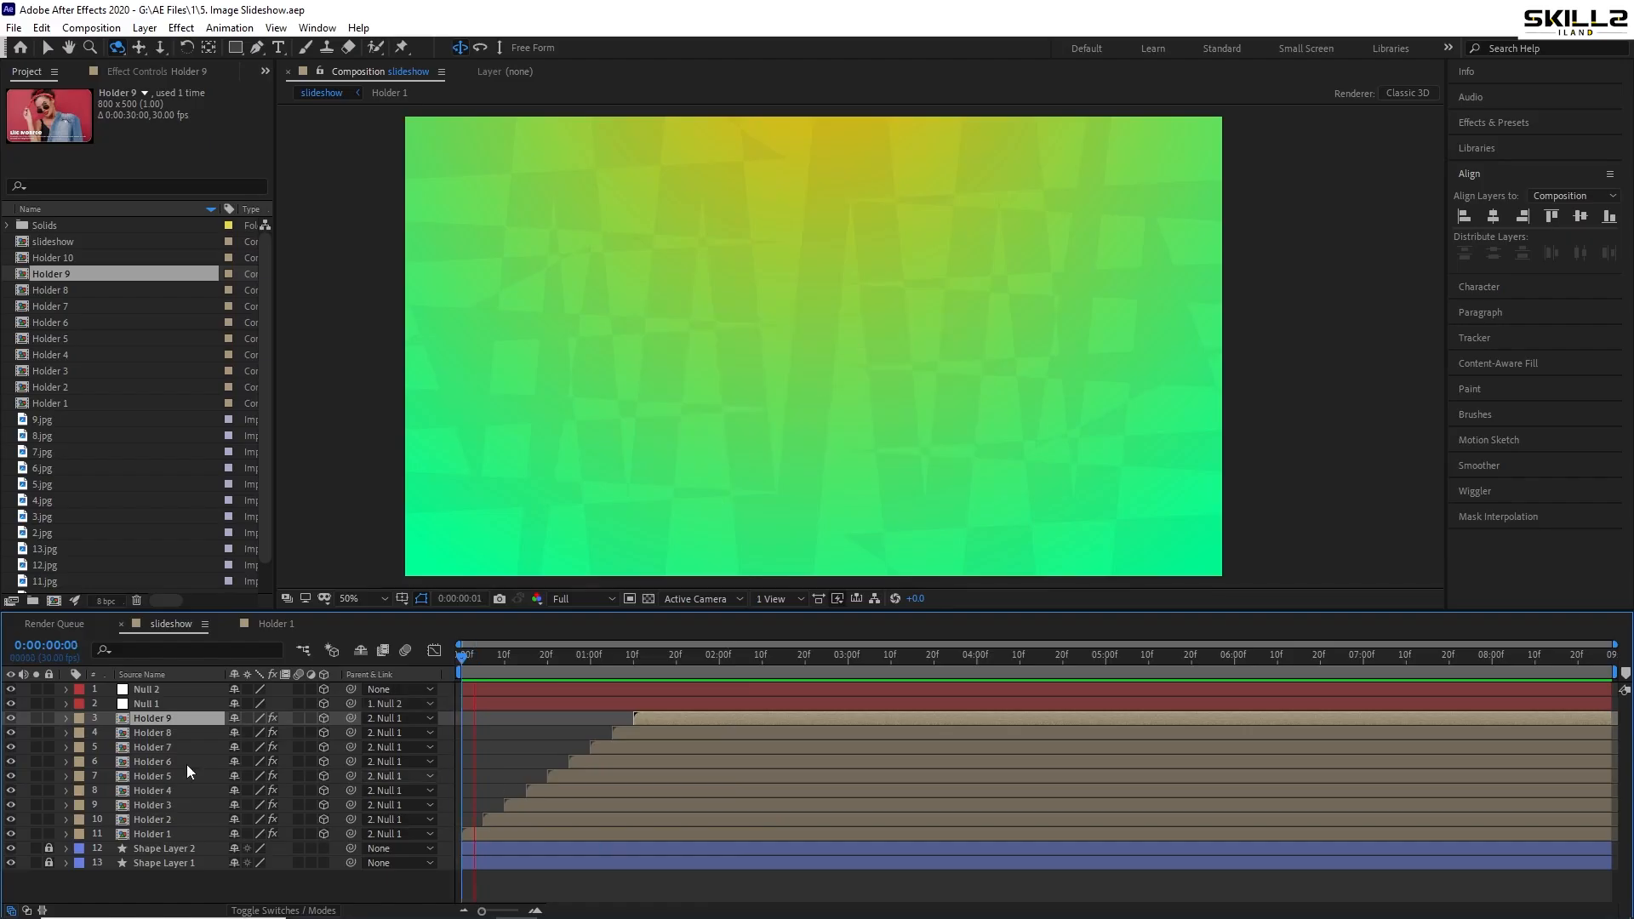
{"action": "key", "text": "space"}
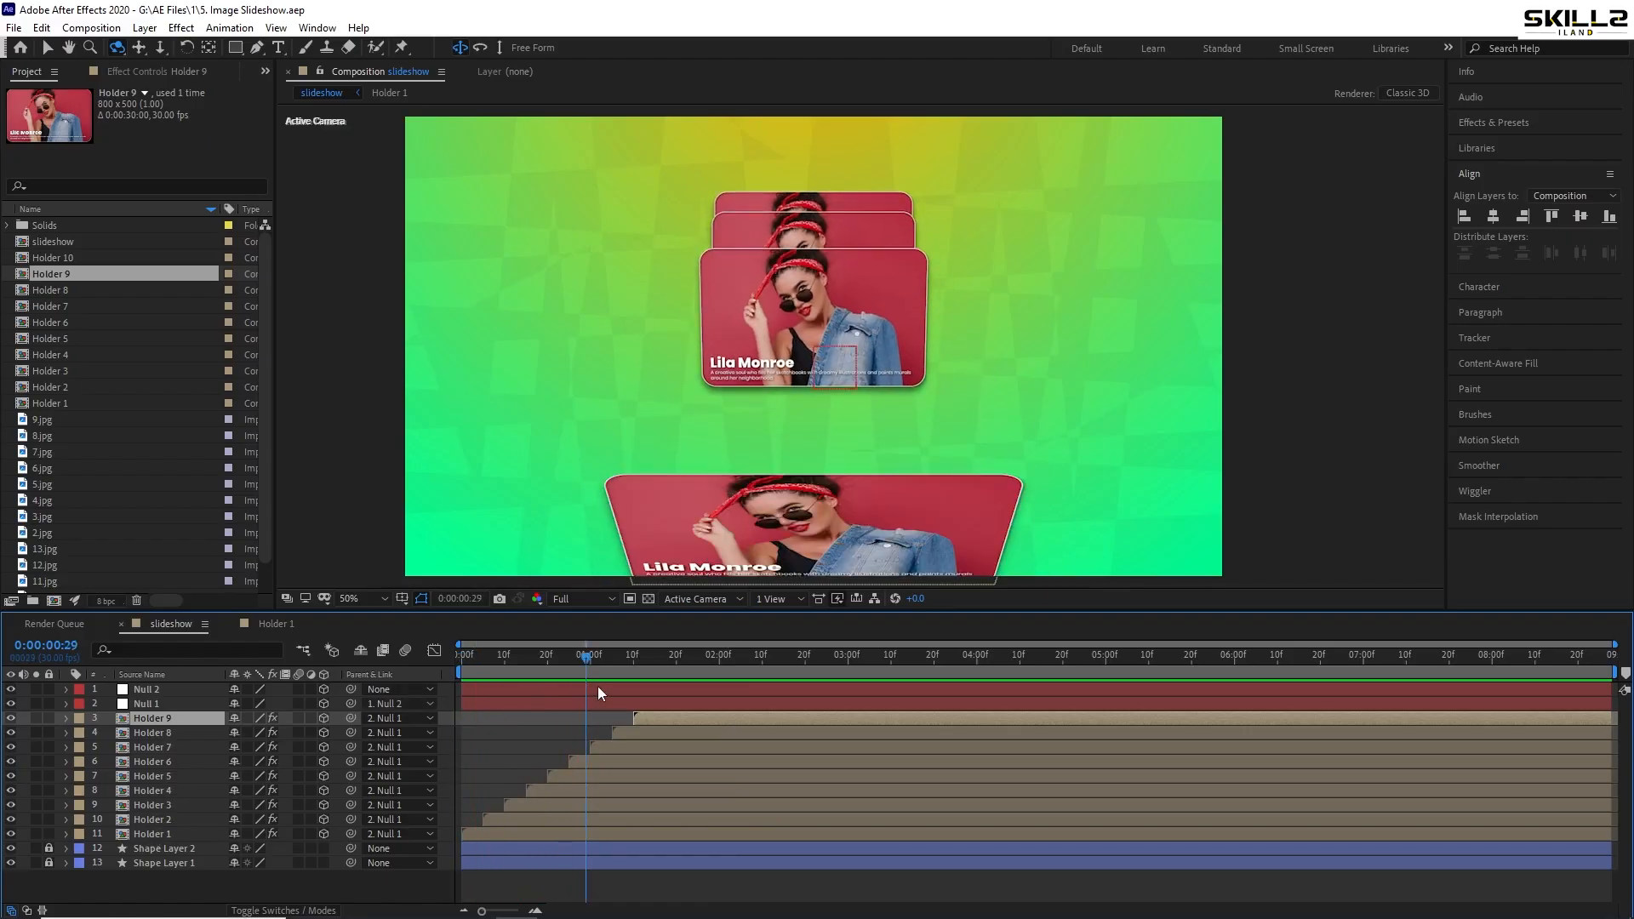
{"action": "left_click", "coordinate": [53, 406]}
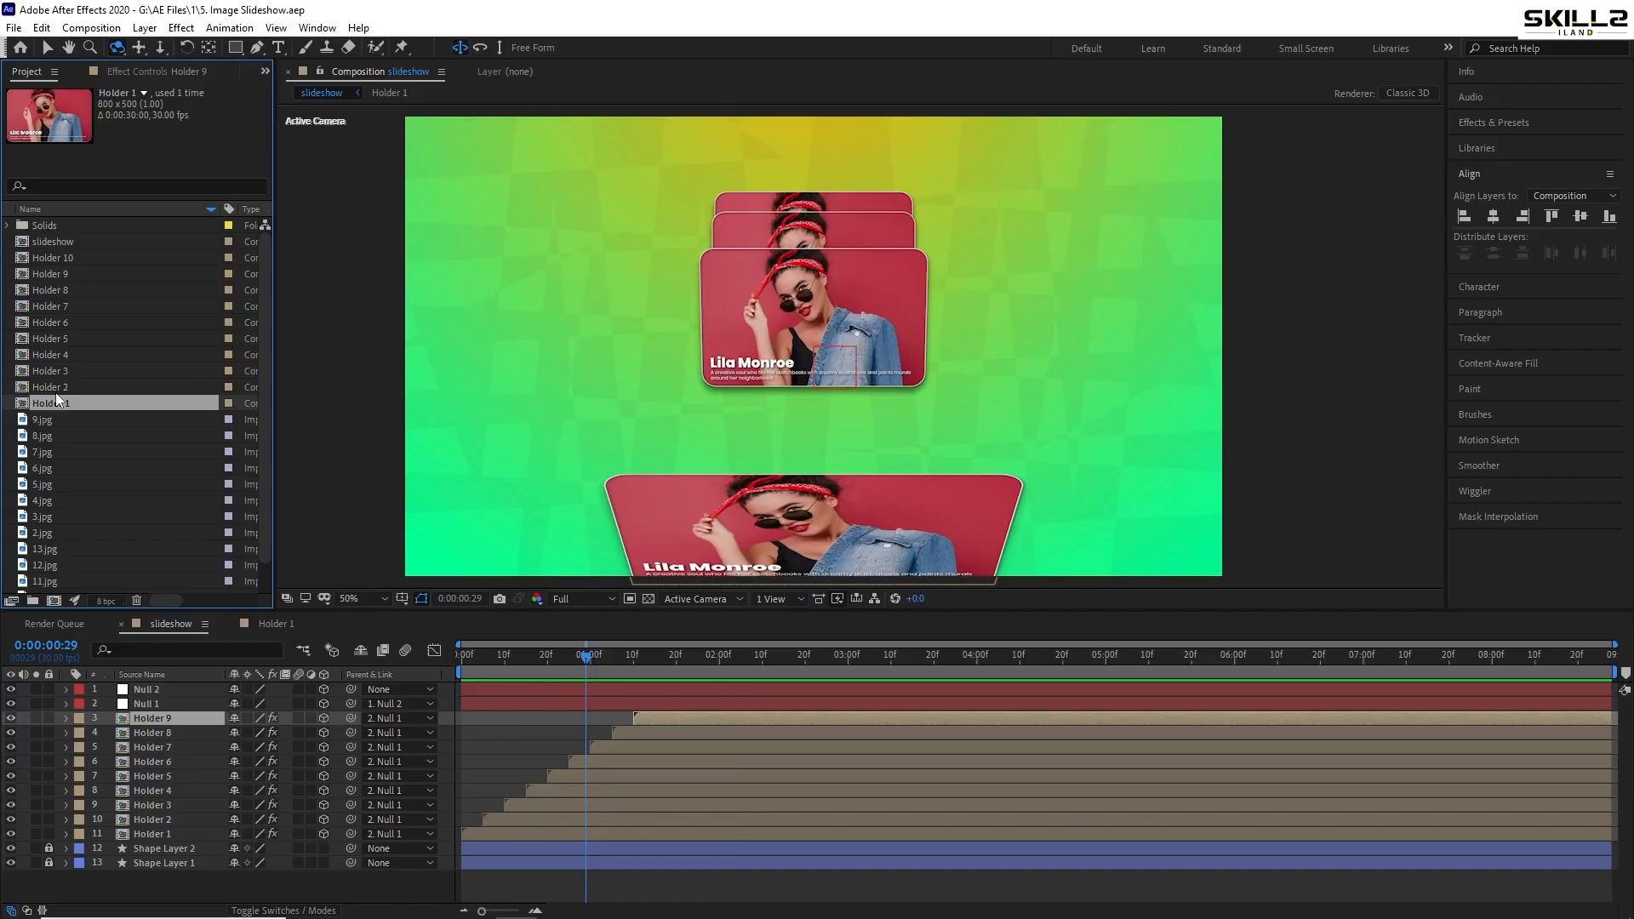
- In Holder 2, swap the 1.jpg photo layer for 2.jpg, keeping its 65.8% scale
{"action": "double_click", "coordinate": [60, 390]}
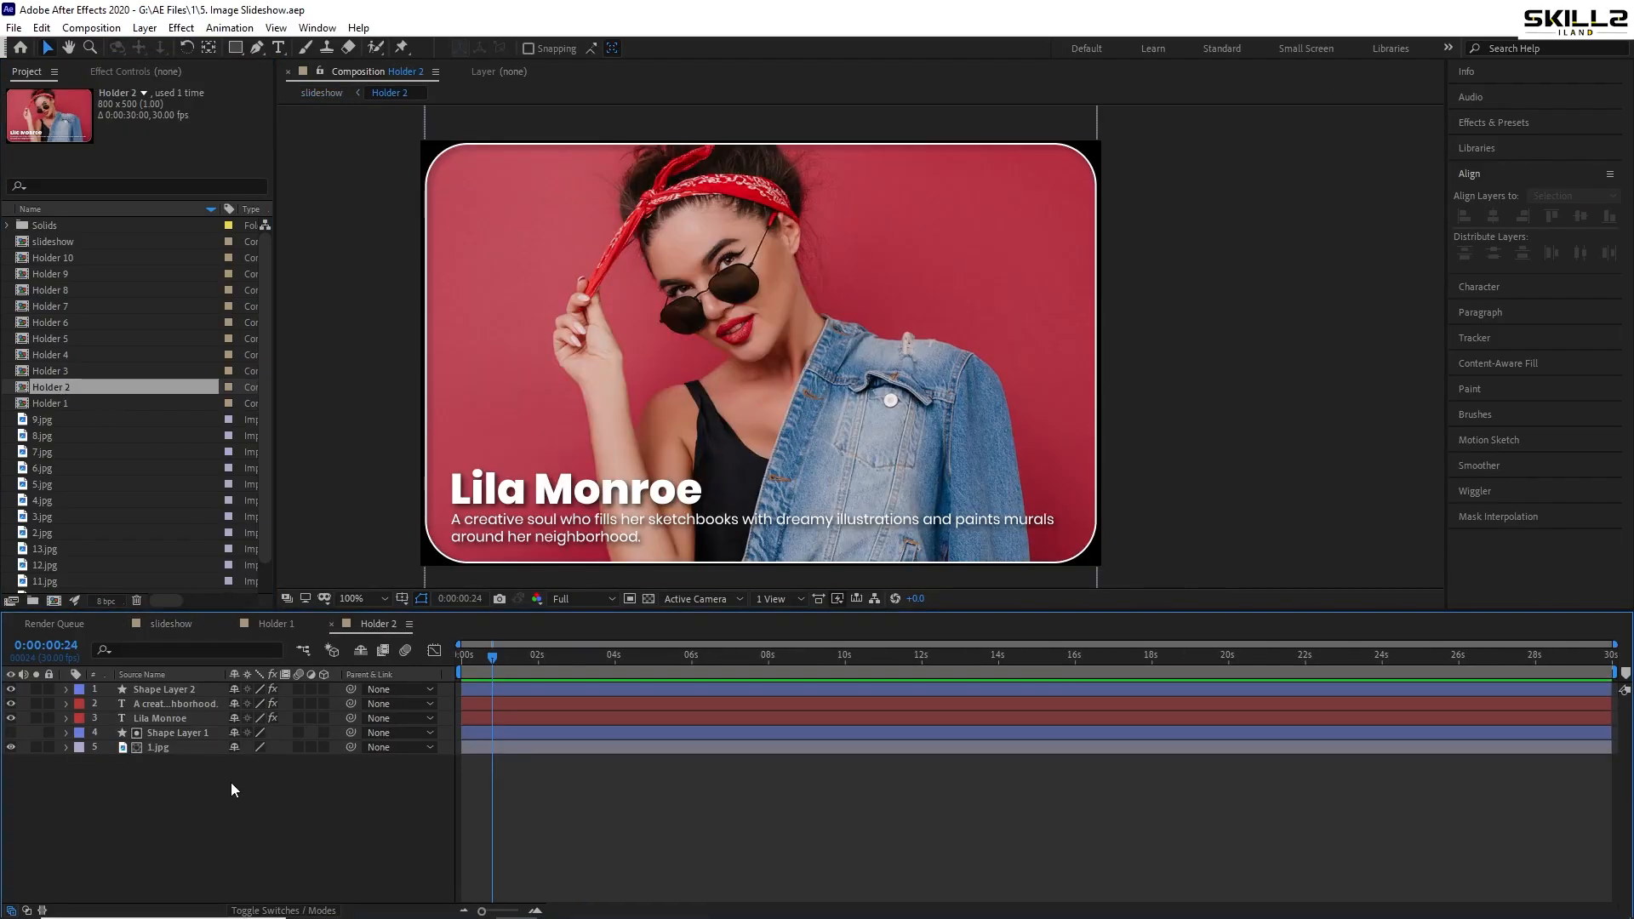
{"action": "left_click", "coordinate": [166, 751]}
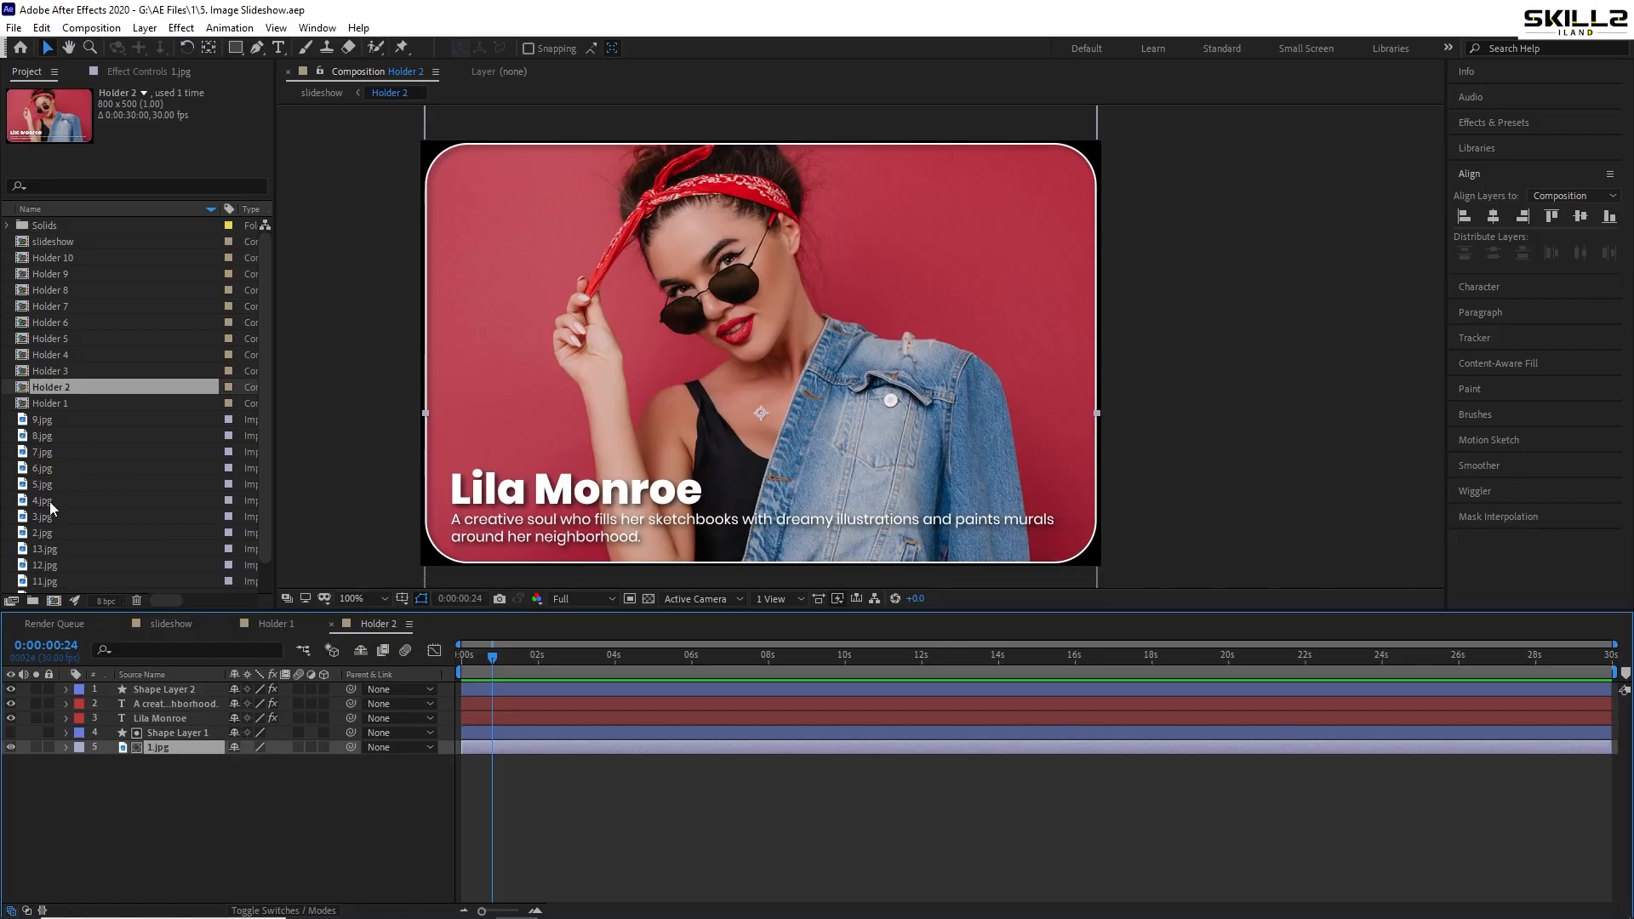
{"action": "left_click", "coordinate": [49, 532]}
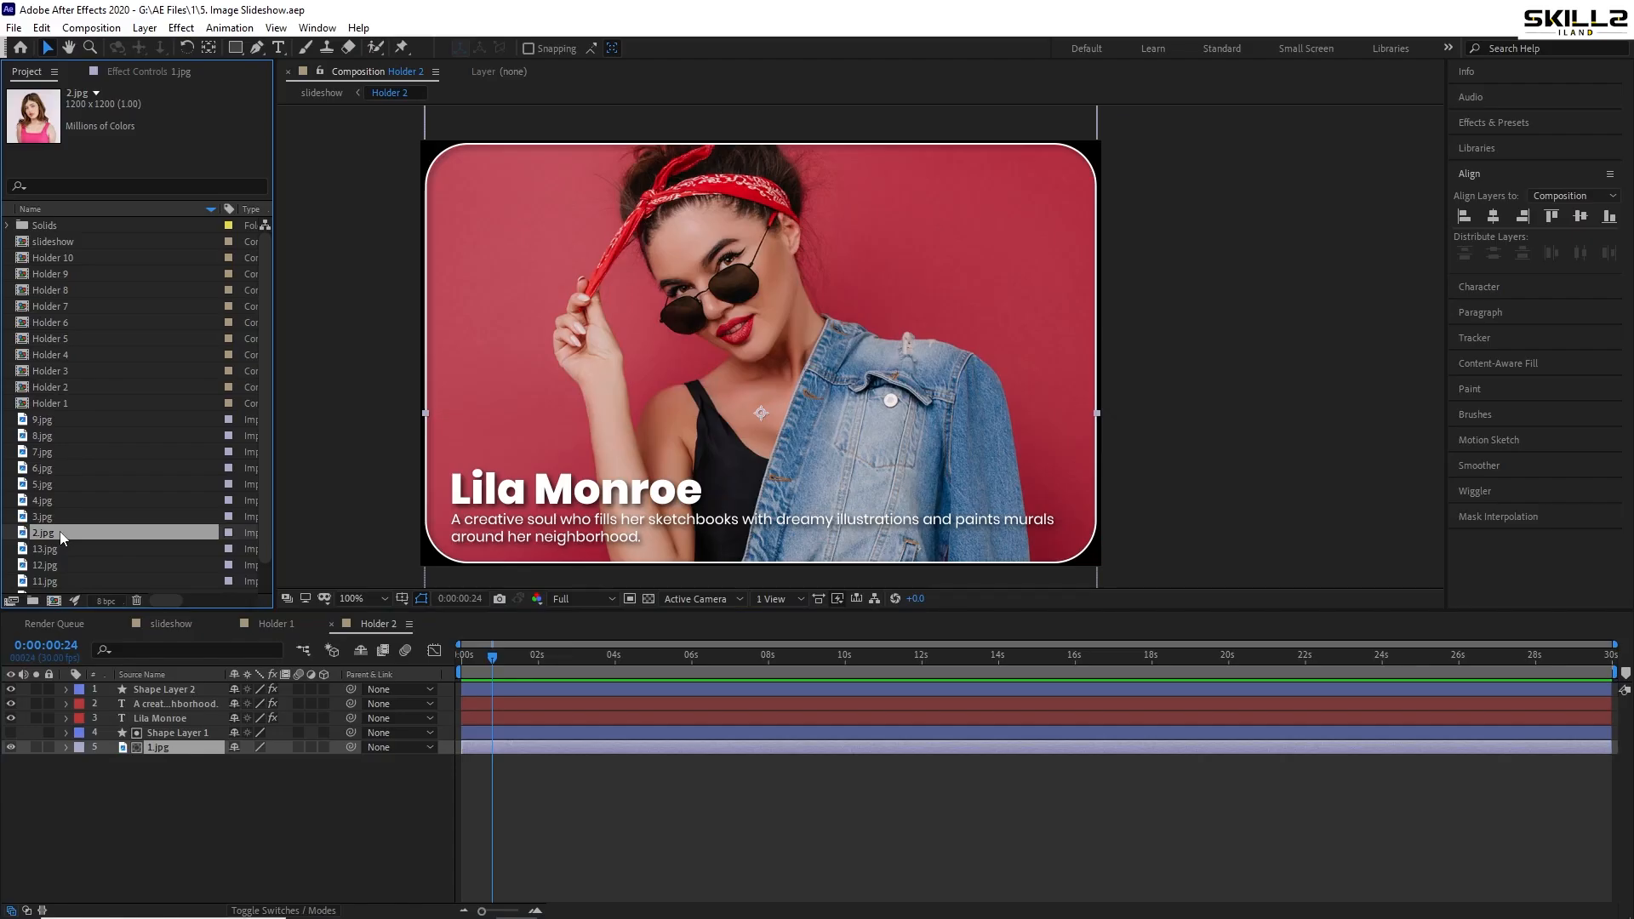
{"action": "left_click_drag", "start_coordinate": [60, 534], "coordinate": [158, 752]}
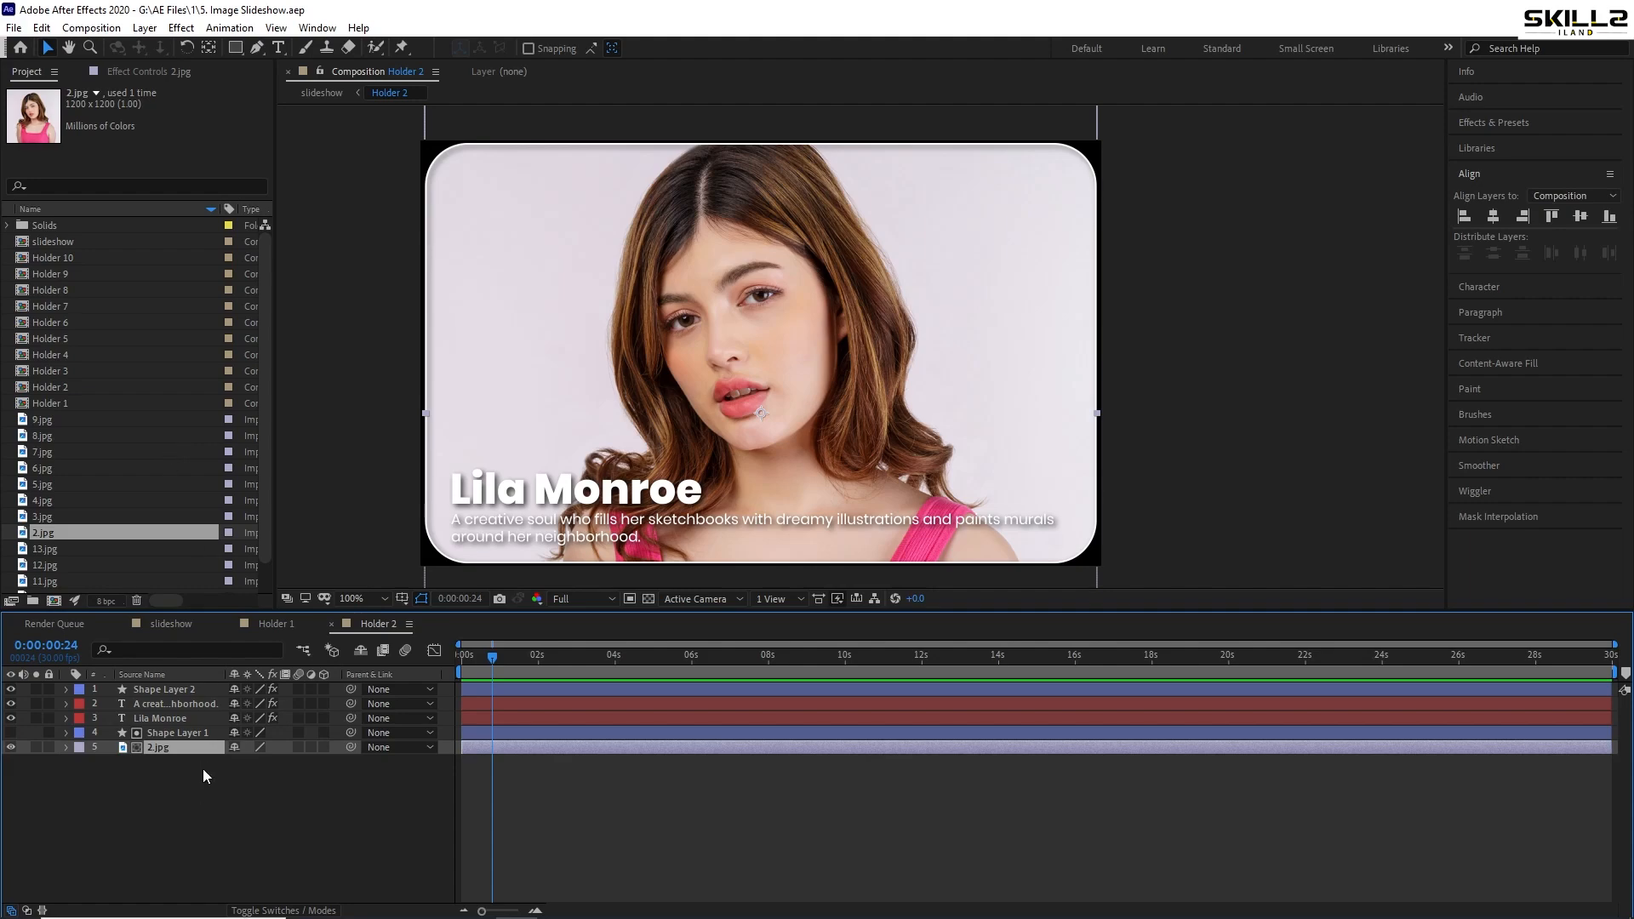
{"action": "key", "text": "s"}
{"action": "left_click_drag", "start_coordinate": [249, 757], "coordinate": [331, 758]}
{"action": "key", "text": "ctrl+z"}
{"action": "left_click", "coordinate": [68, 748]}
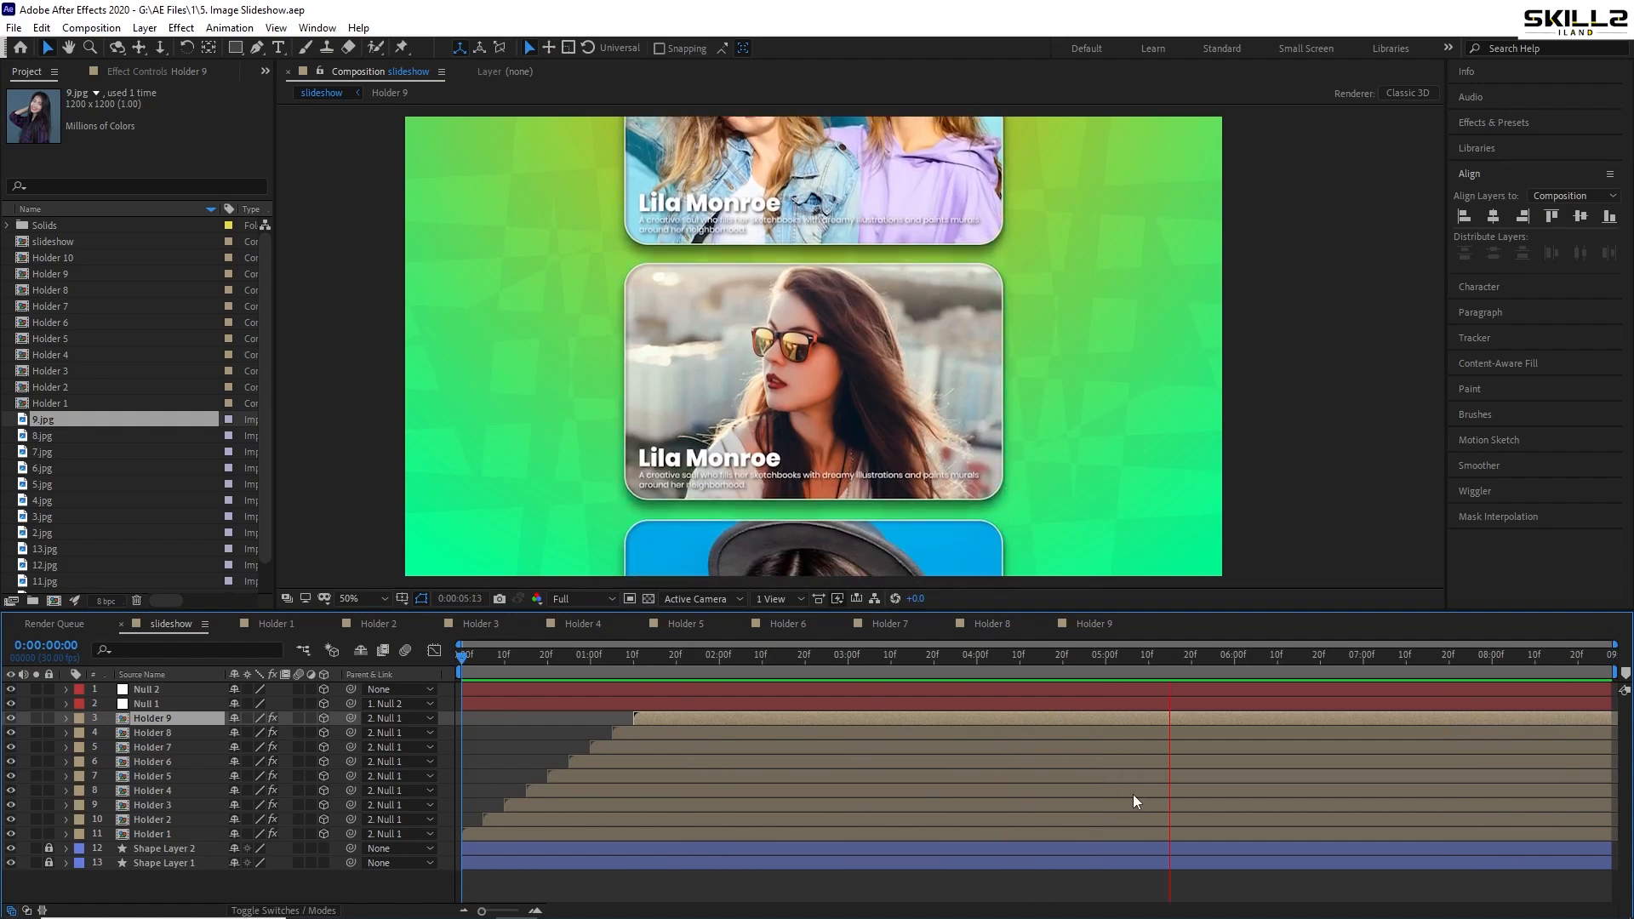
- Create a new black solid and move it below the holder card layers
{"action": "key", "text": "space"}
{"action": "right_click", "coordinate": [111, 886]}
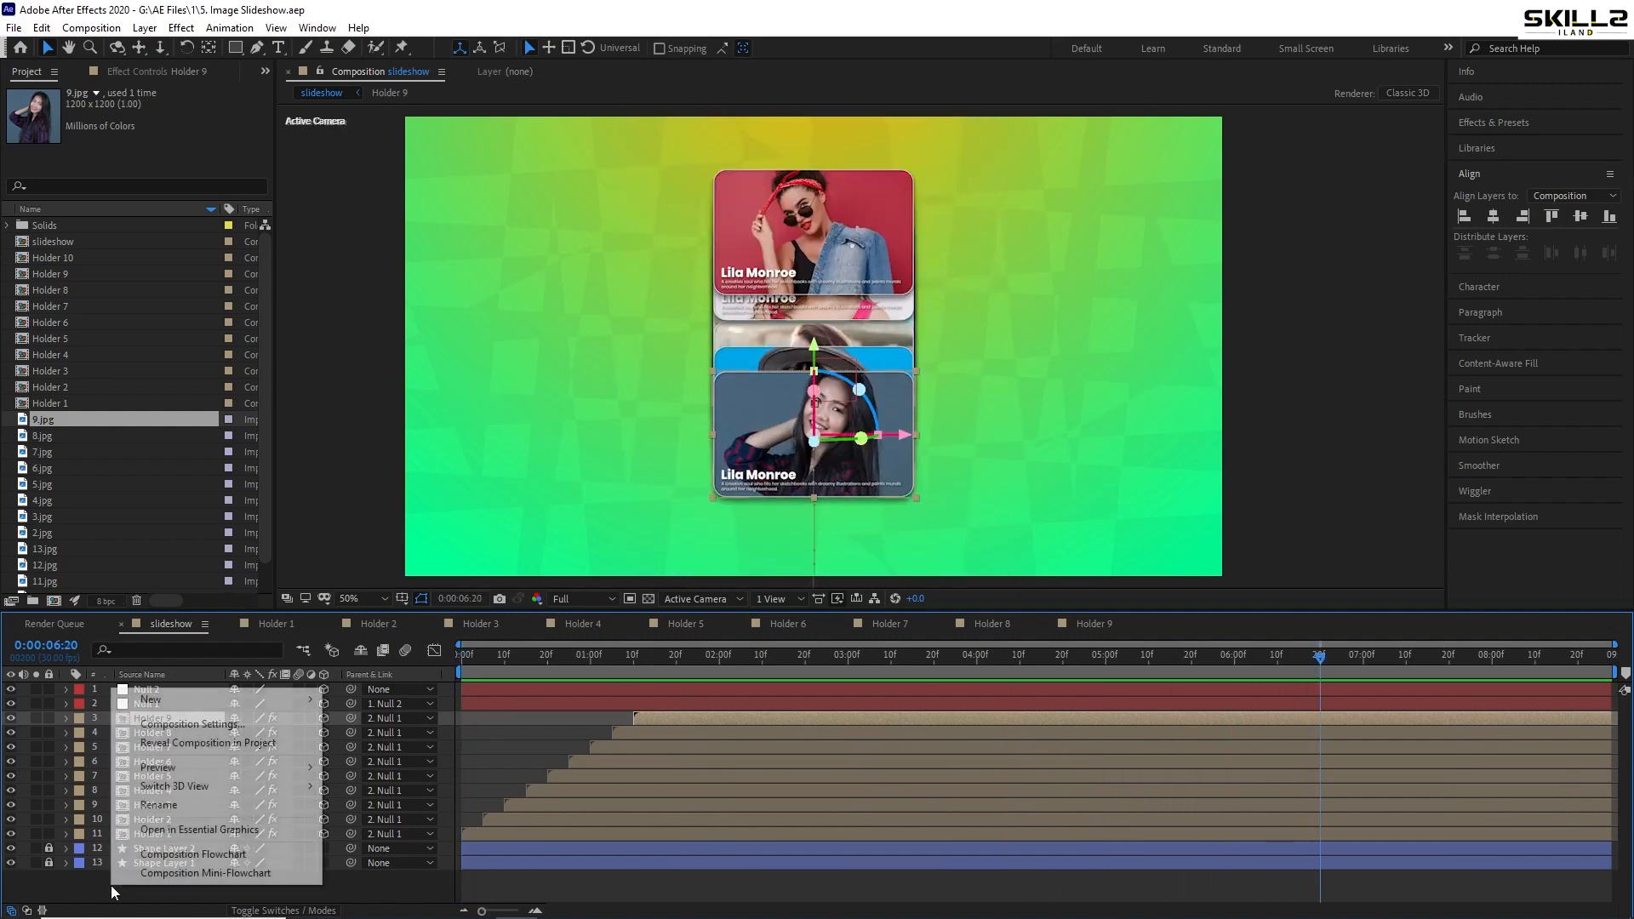
{"action": "mouse_move", "coordinate": [187, 707]}
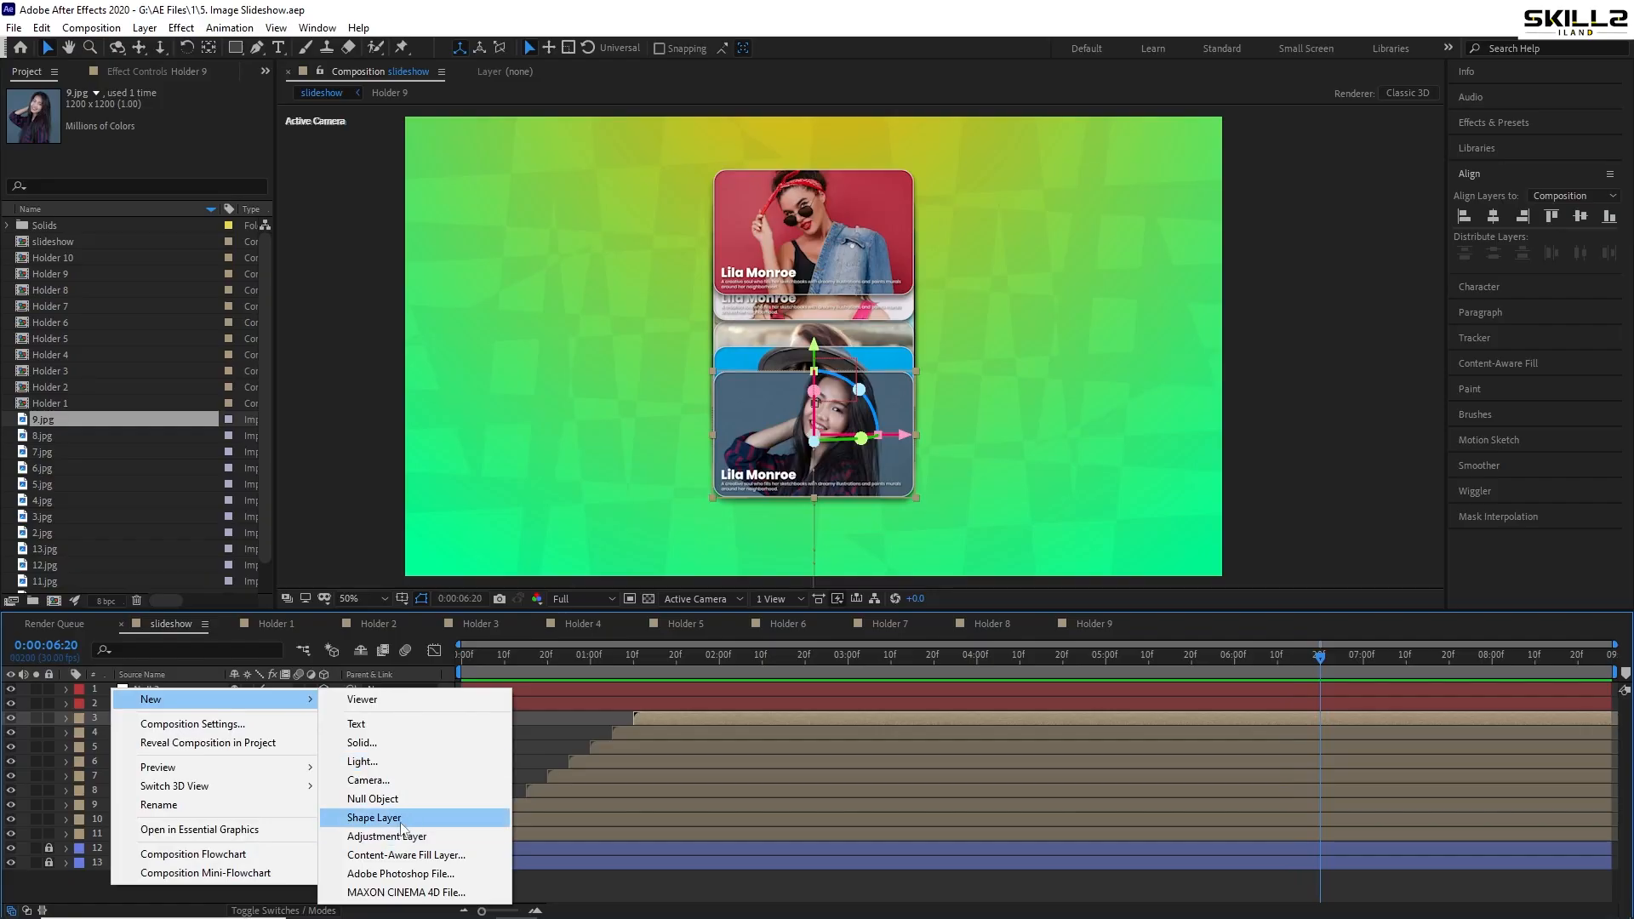
{"action": "left_click", "coordinate": [400, 745]}
{"action": "left_click", "coordinate": [878, 617]}
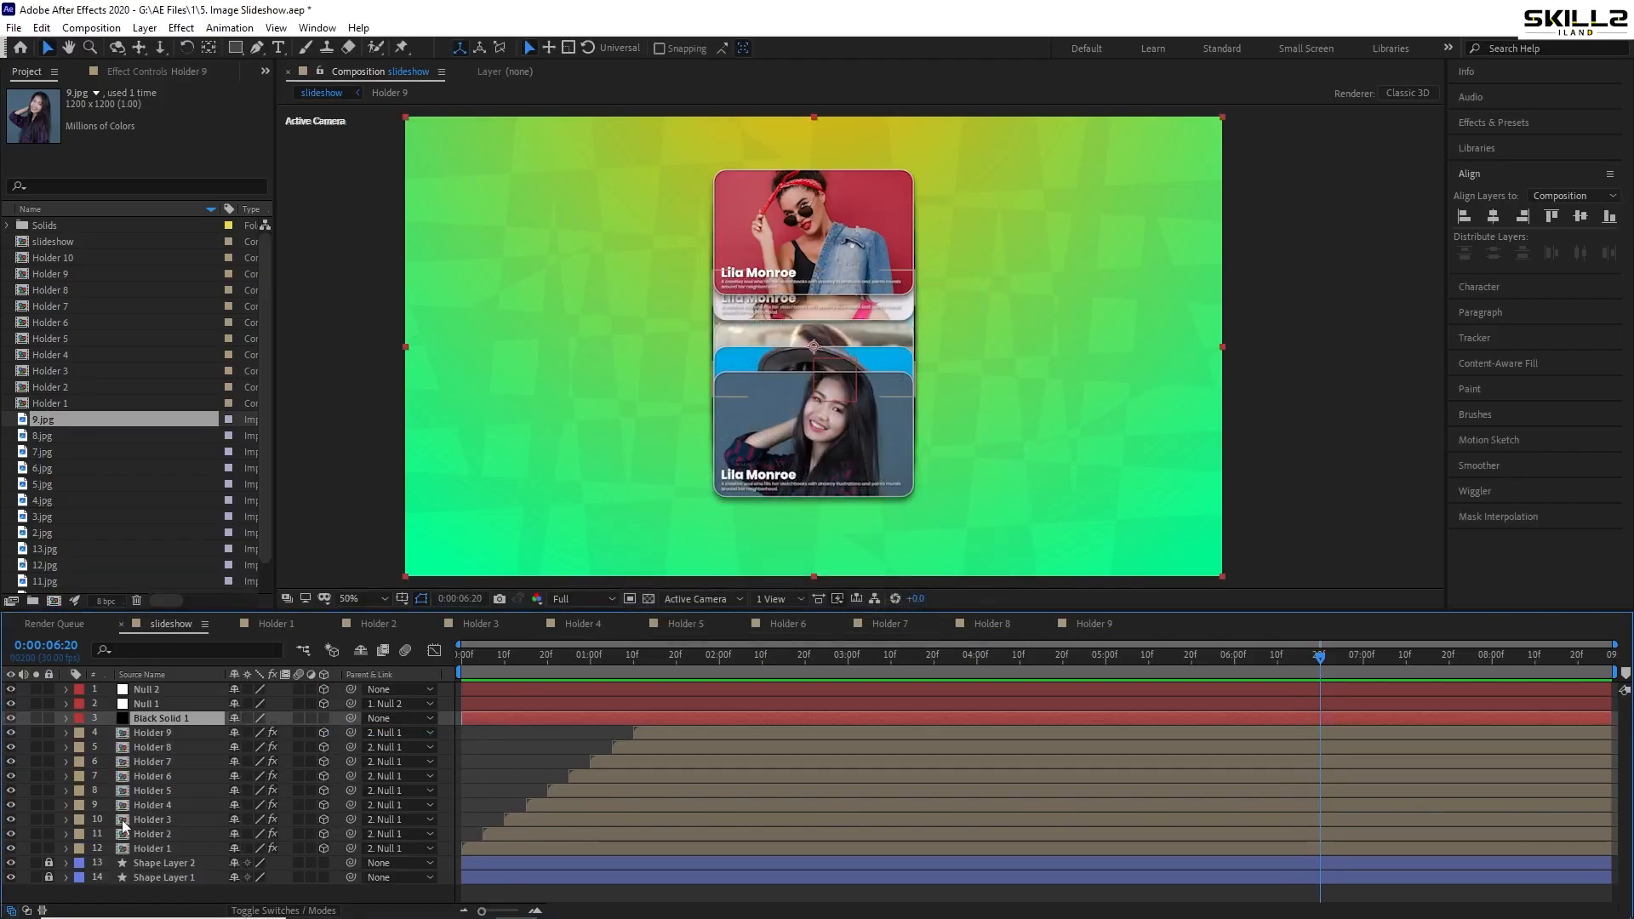
{"action": "left_click_drag", "start_coordinate": [149, 719], "coordinate": [164, 855]}
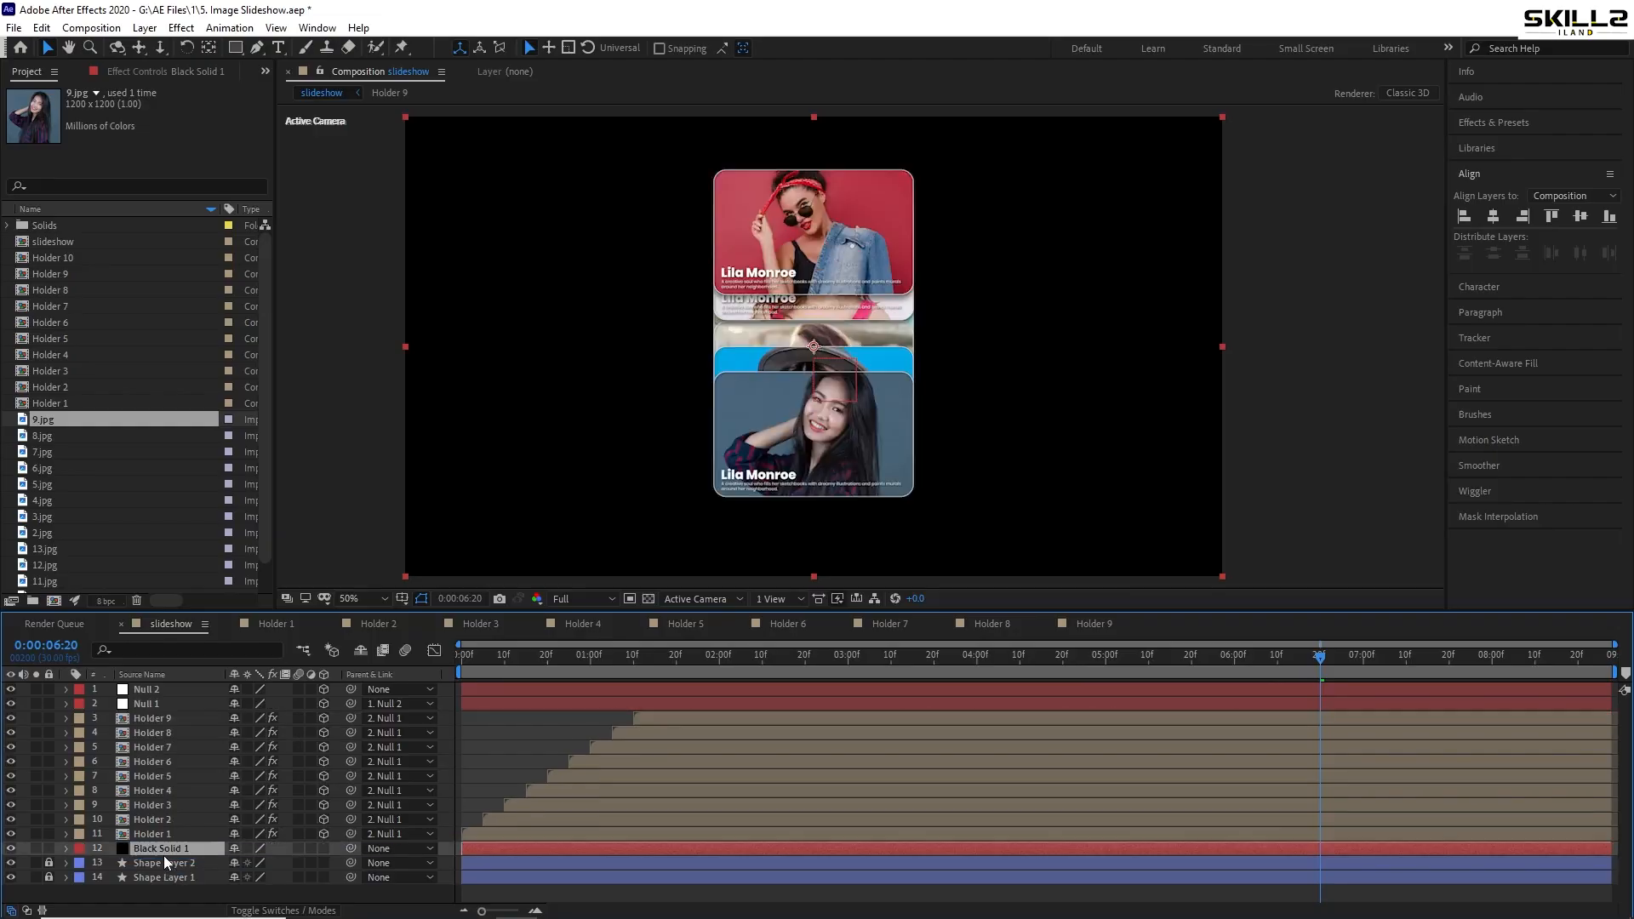
- Add a full-frame inverted ellipse mask to the solid with a 450-pixel feather
{"action": "left_click_drag", "start_coordinate": [239, 47], "coordinate": [299, 84]}
{"action": "double_click", "coordinate": [236, 48]}
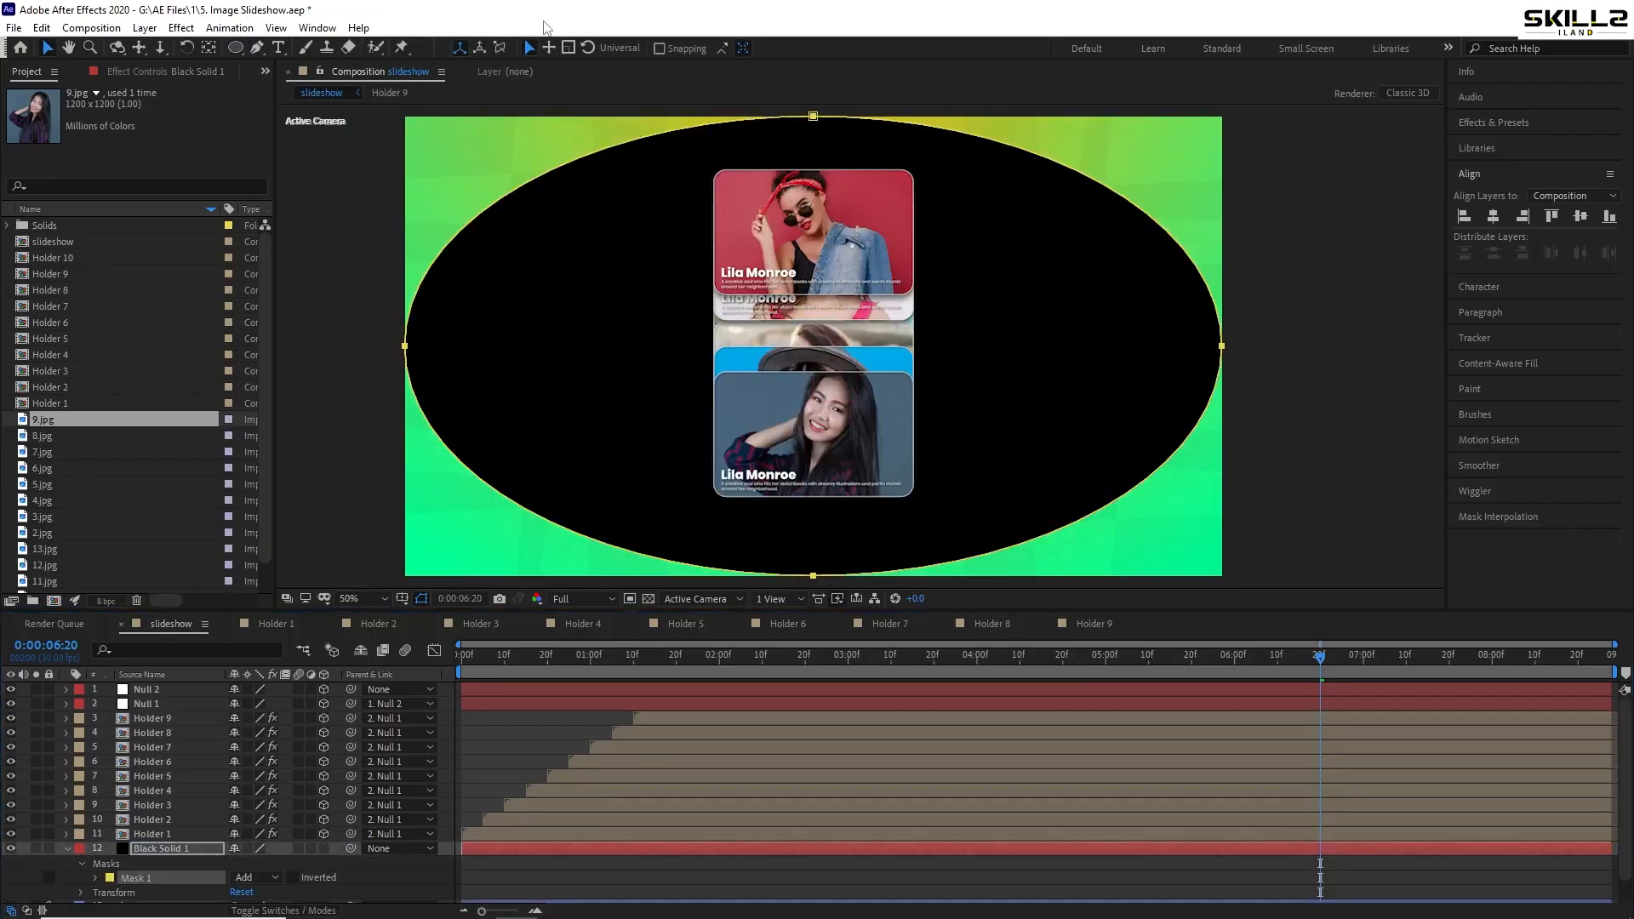
{"action": "left_click", "coordinate": [293, 877]}
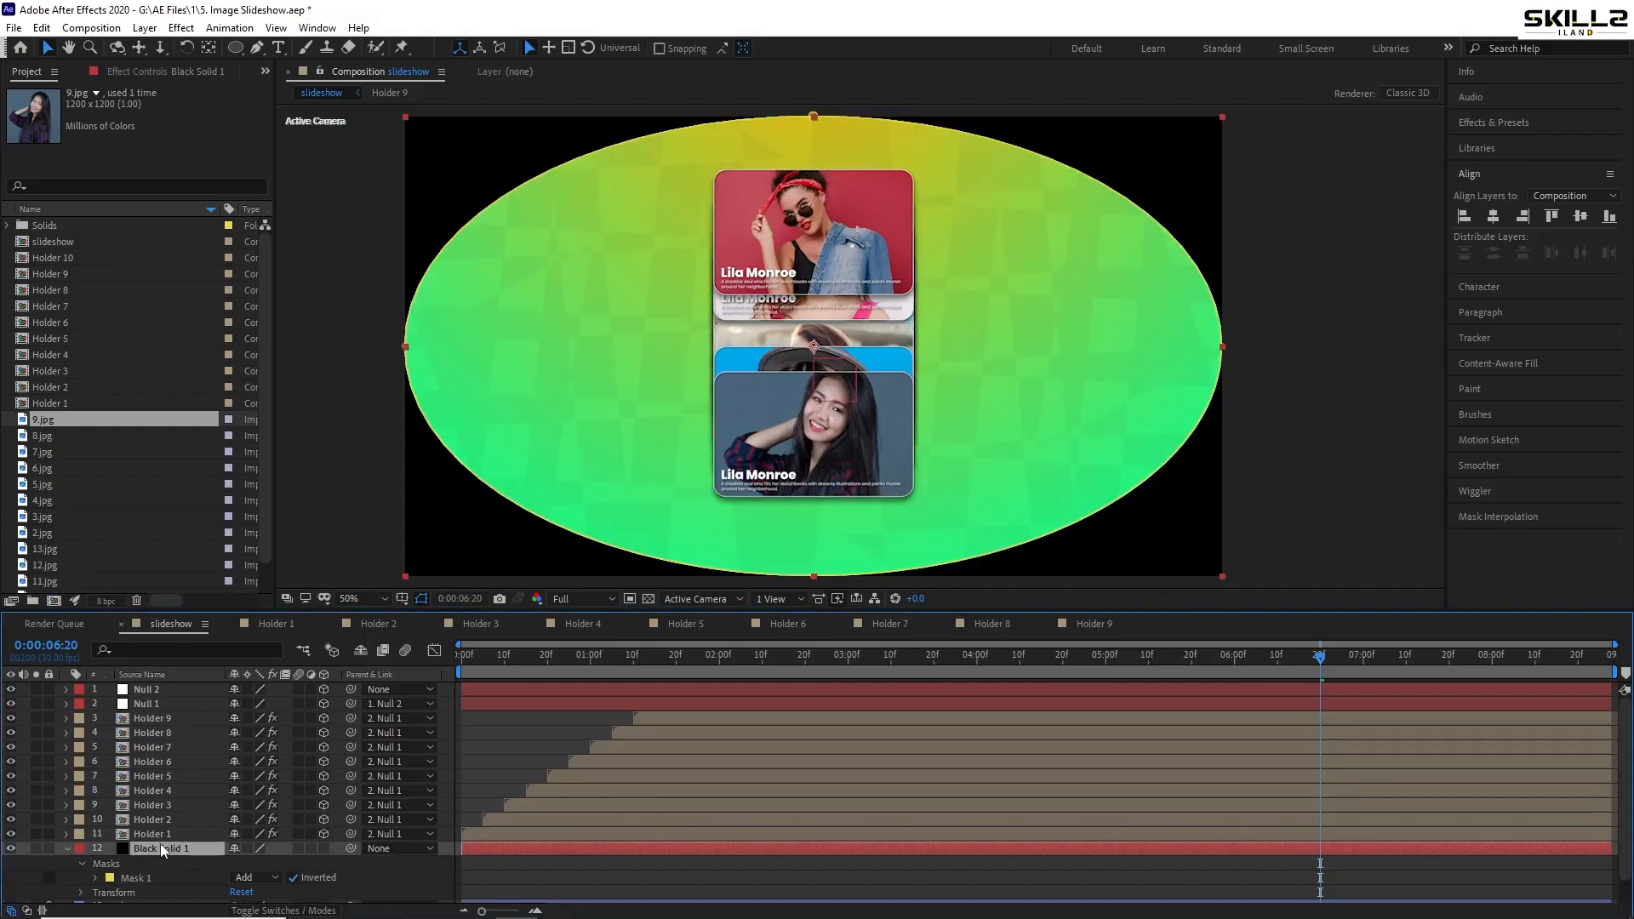
{"action": "key", "text": "f"}
{"action": "left_click_drag", "start_coordinate": [252, 878], "coordinate": [482, 868]}
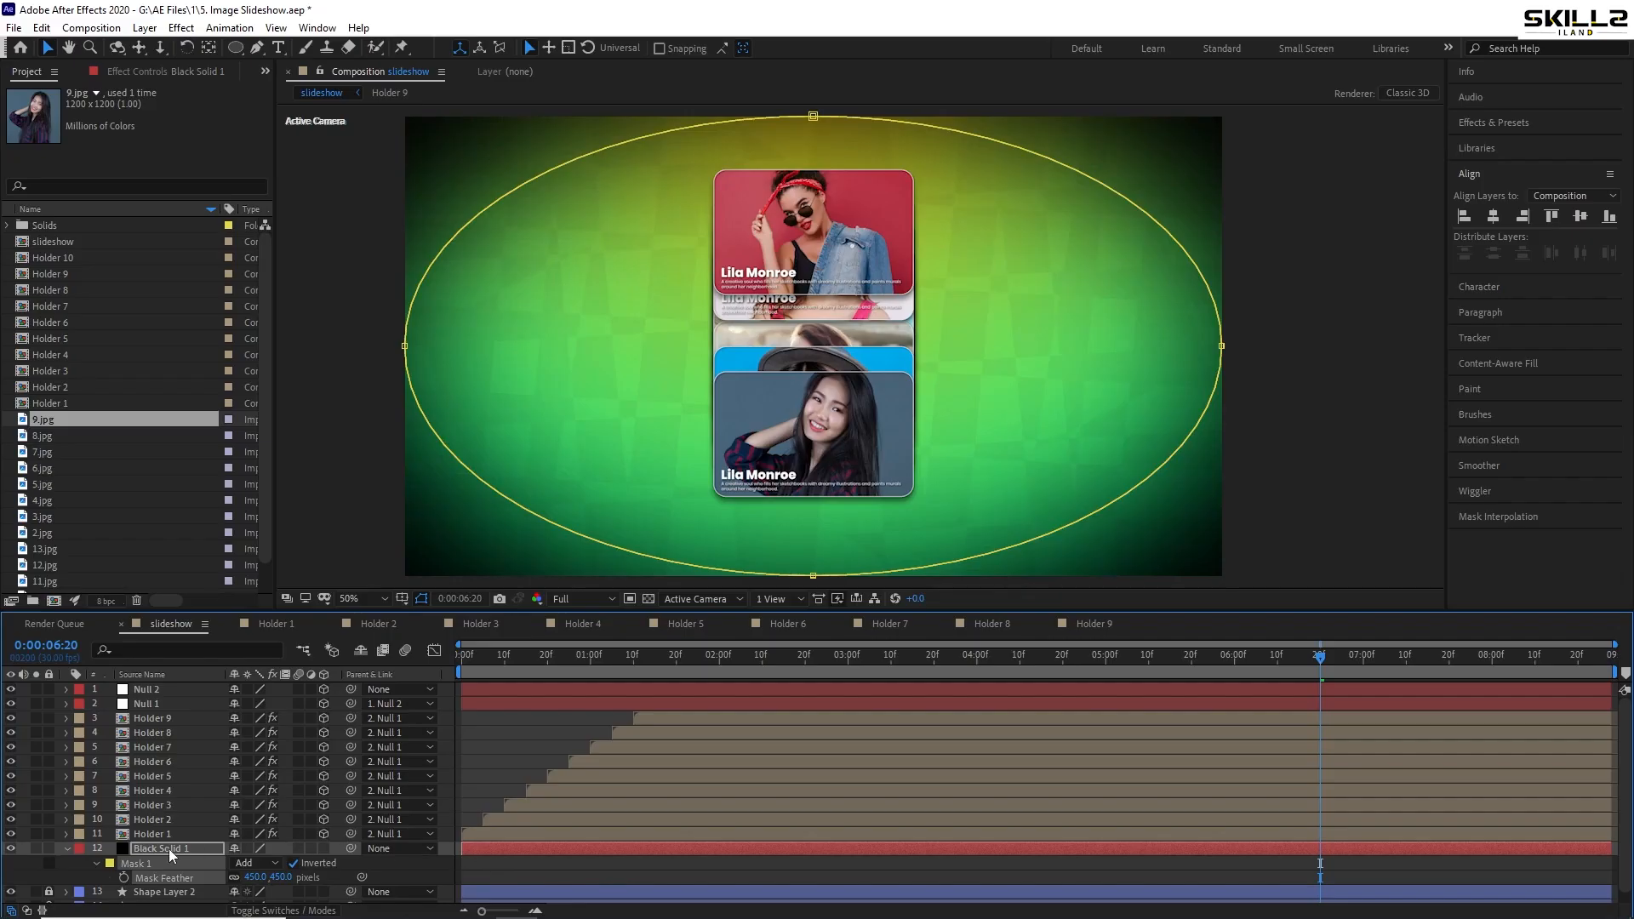
{"action": "key", "text": "f"}
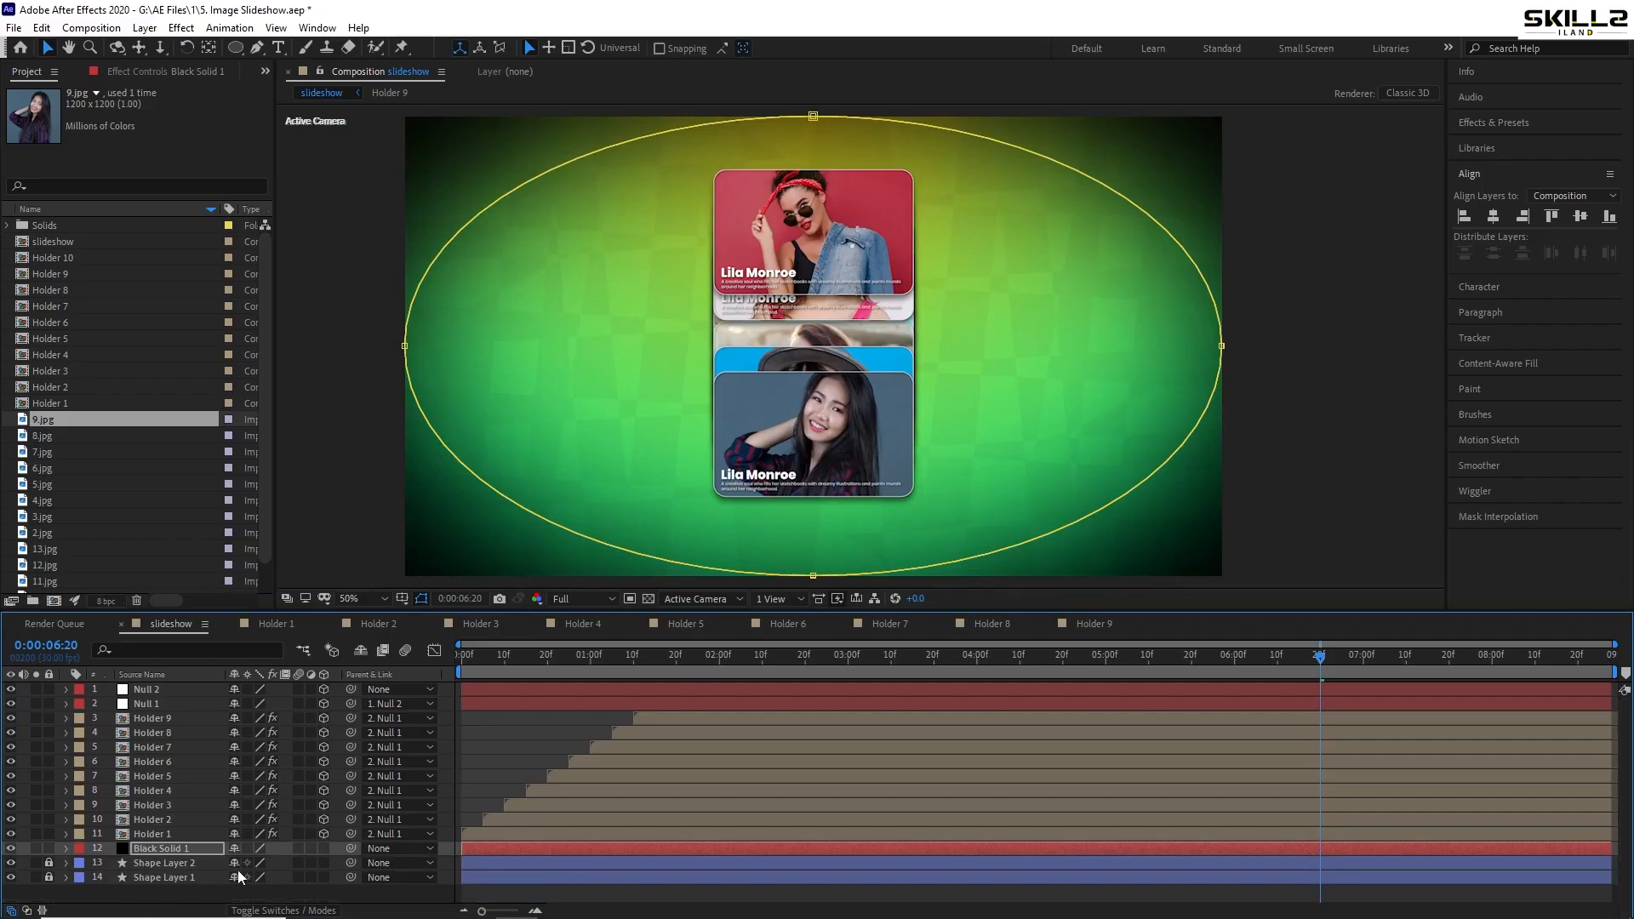
- Scale the vignette solid to 130% and preview the result
{"action": "key", "text": "s"}
{"action": "left_click_drag", "start_coordinate": [255, 863], "coordinate": [279, 863]}
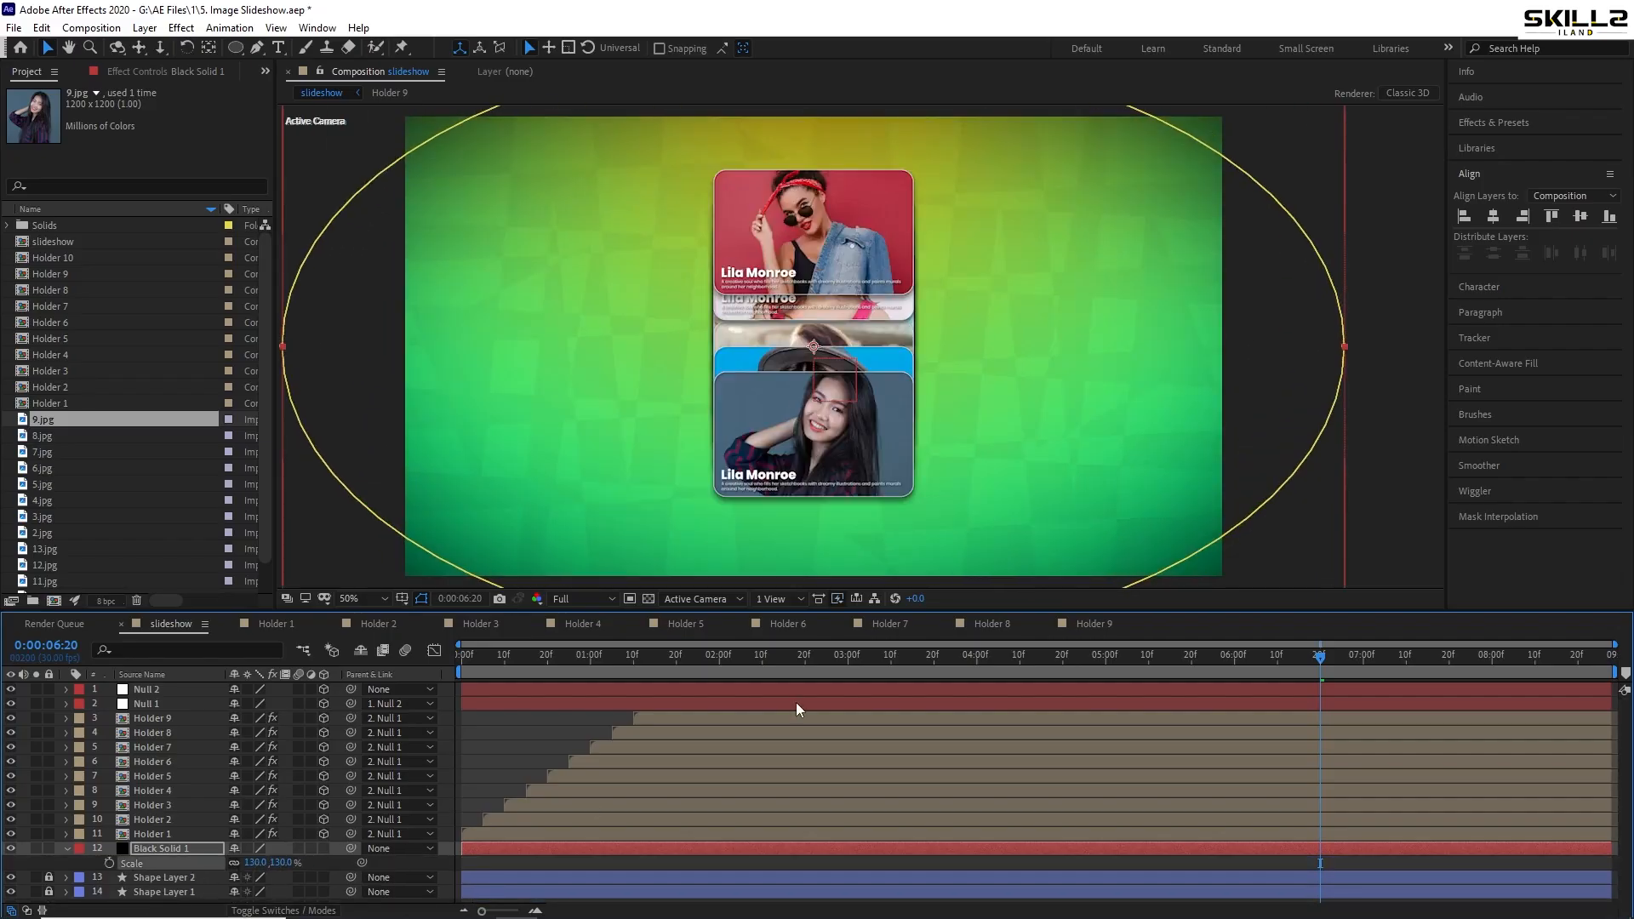
{"action": "left_click", "coordinate": [67, 848]}
{"action": "key", "text": "space"}
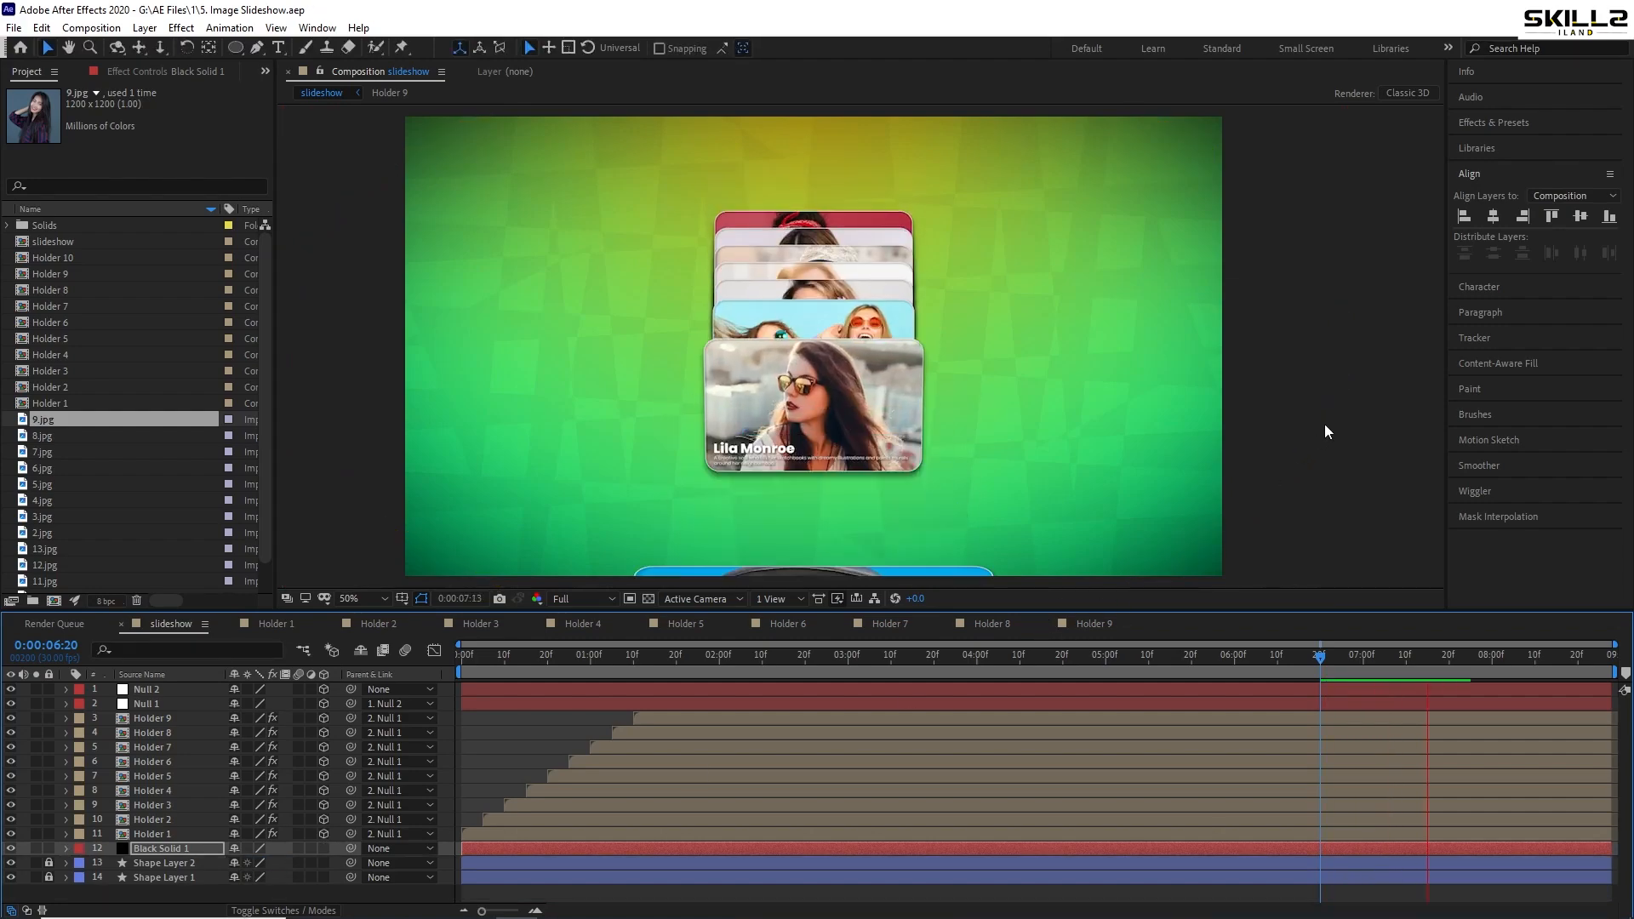
{"action": "key", "text": "space"}
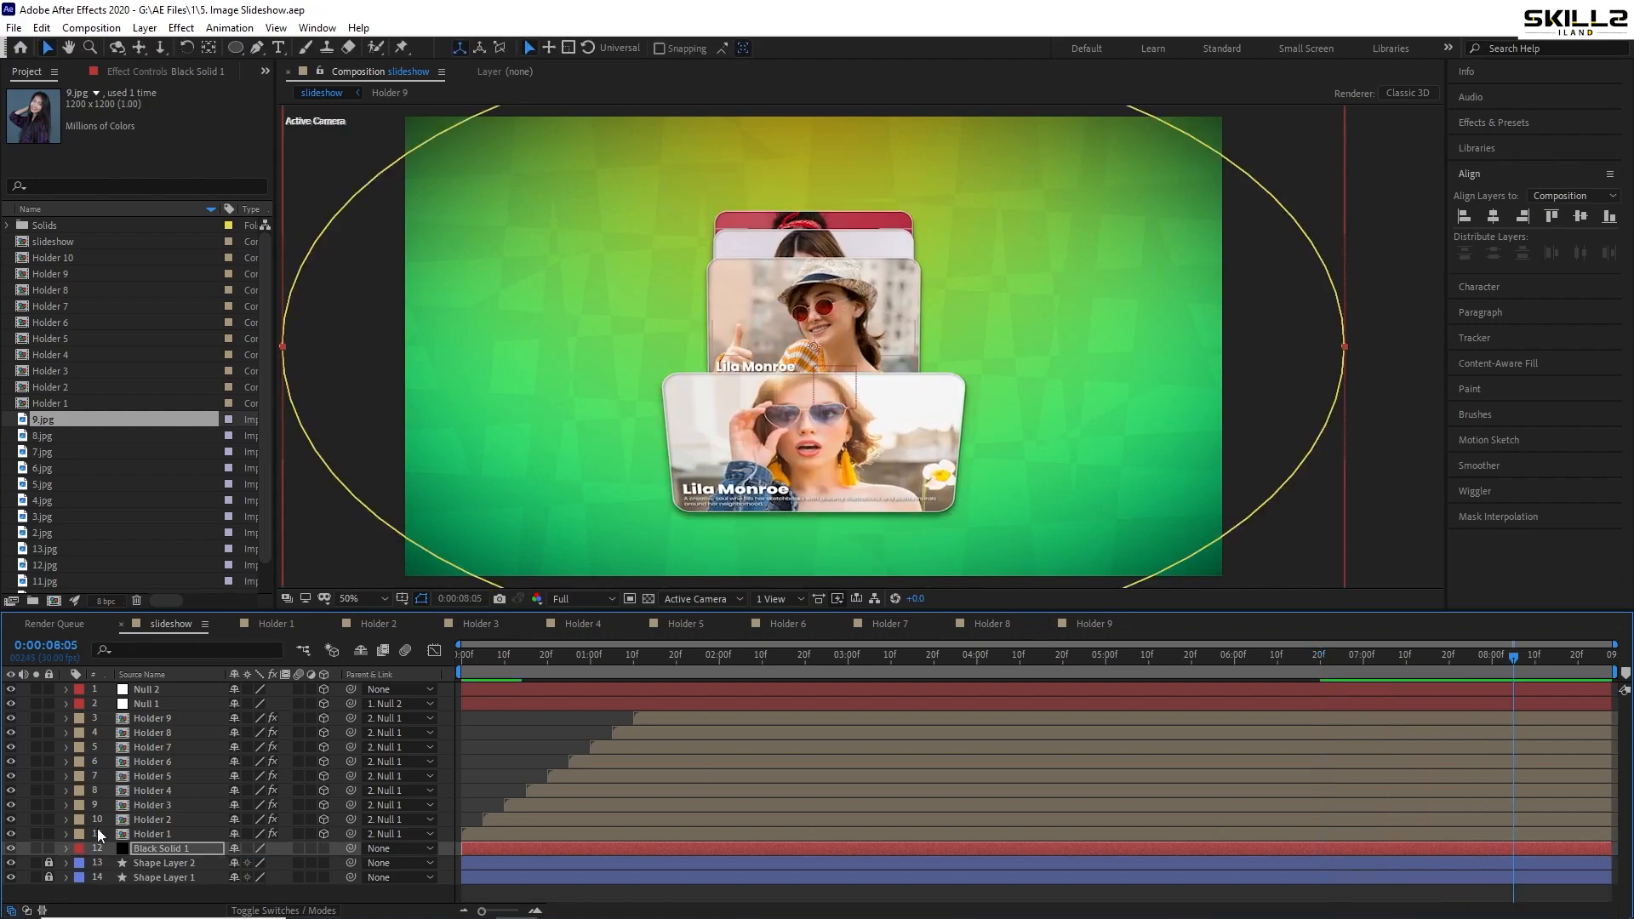
{"action": "left_click", "coordinate": [1387, 241]}
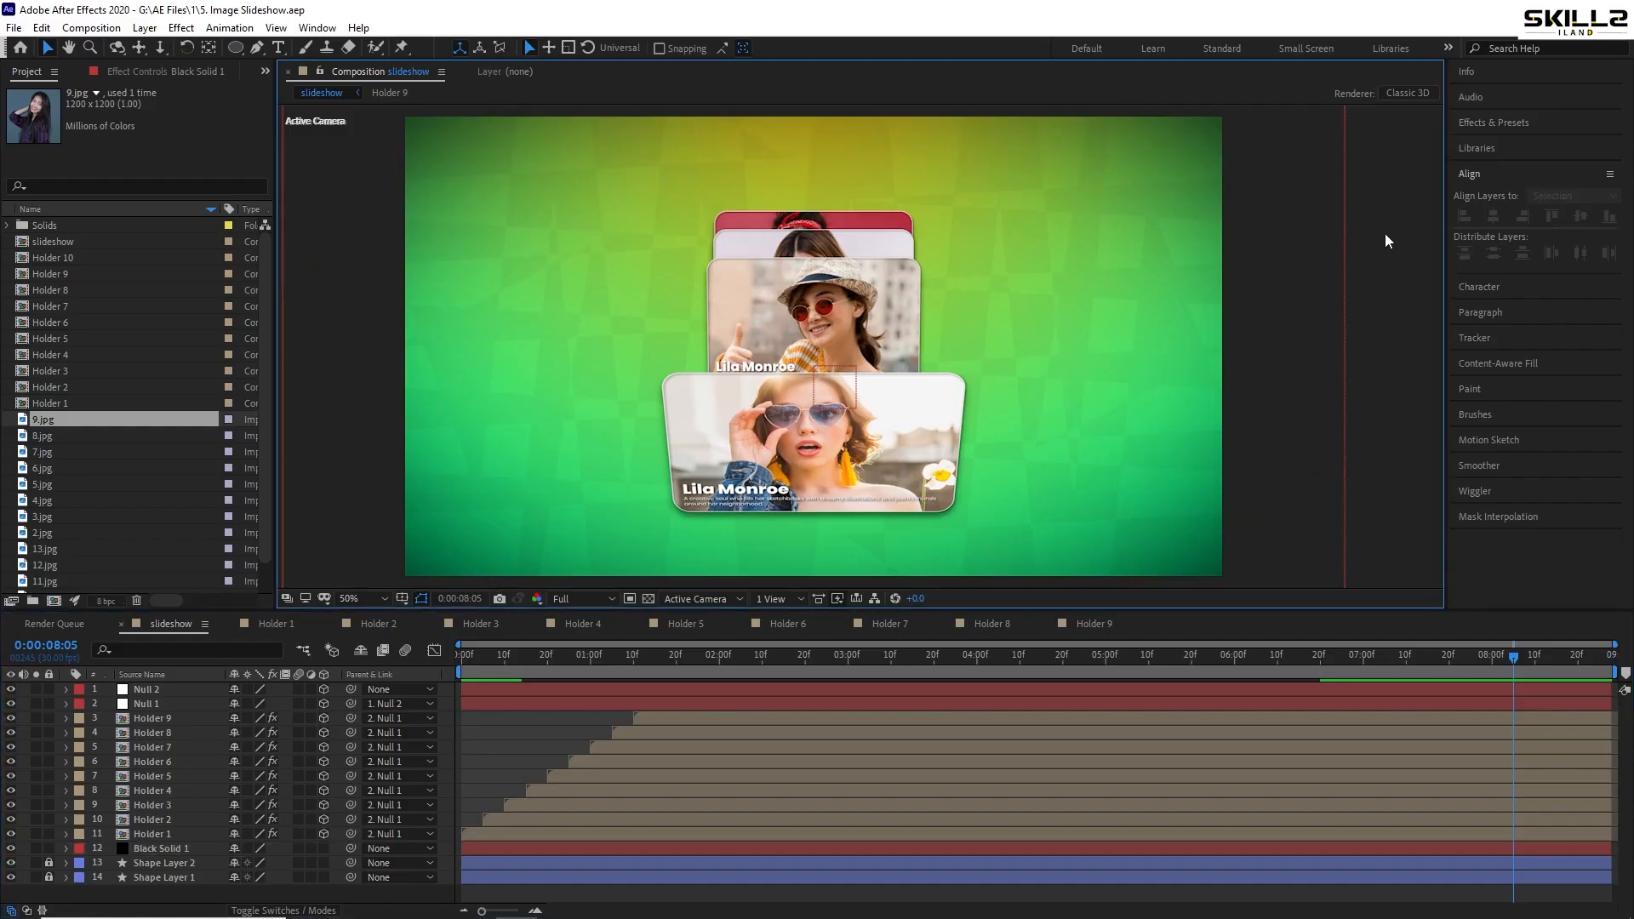
- Add another new black solid layer, Black Solid 2, at the top of the timeline
{"action": "right_click", "coordinate": [27, 769]}
{"action": "mouse_move", "coordinate": [106, 588]}
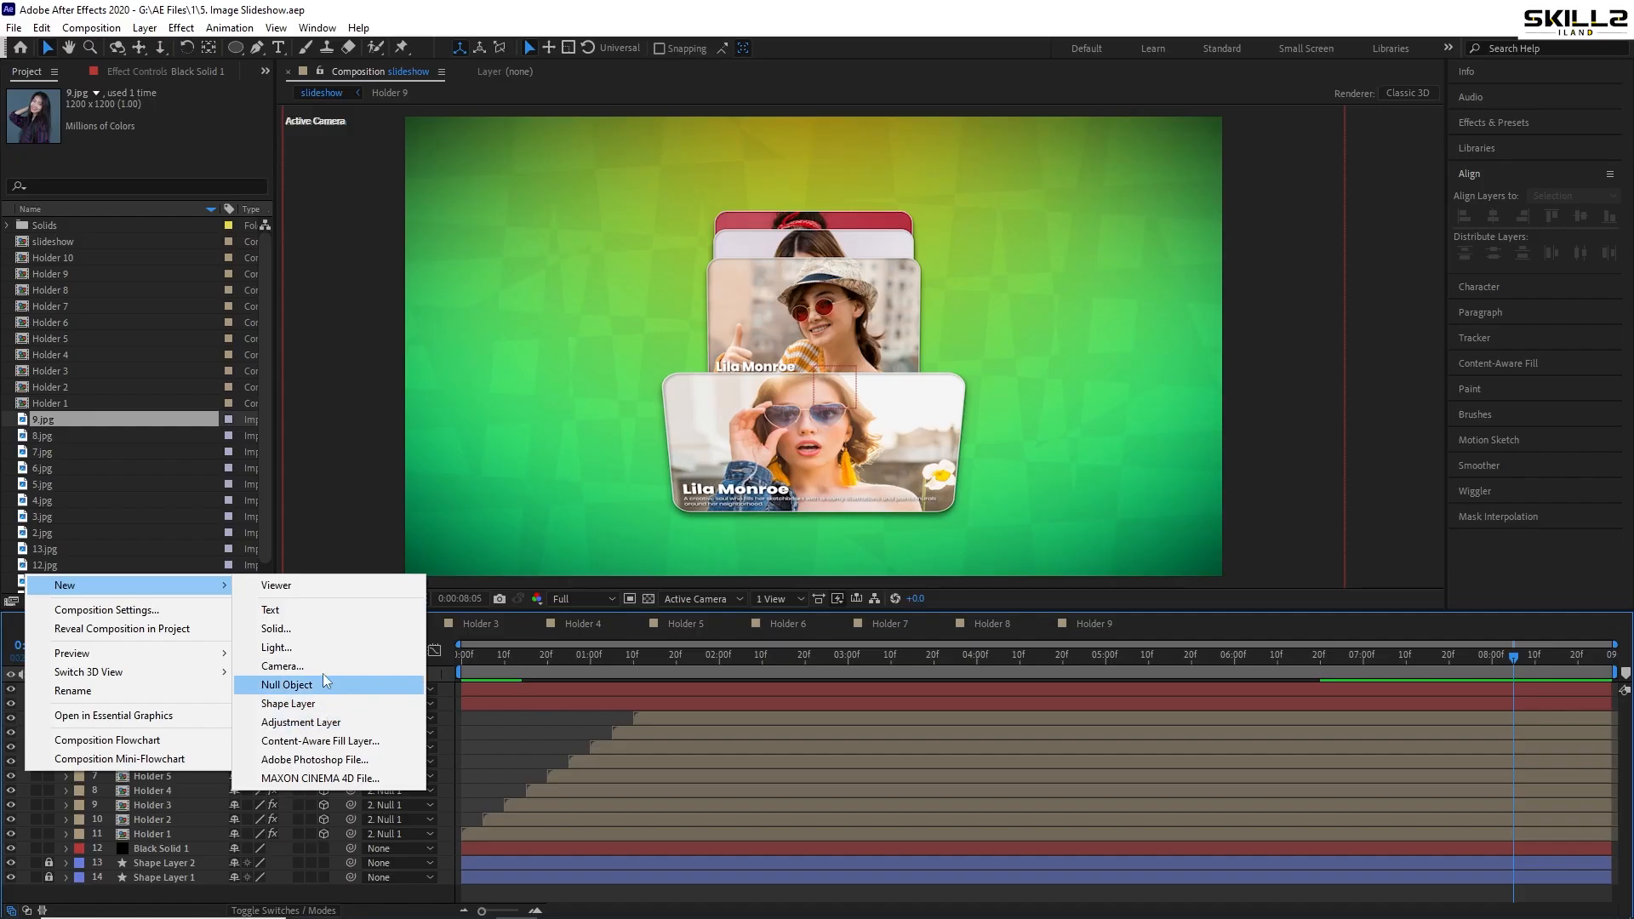
{"action": "left_click", "coordinate": [316, 630]}
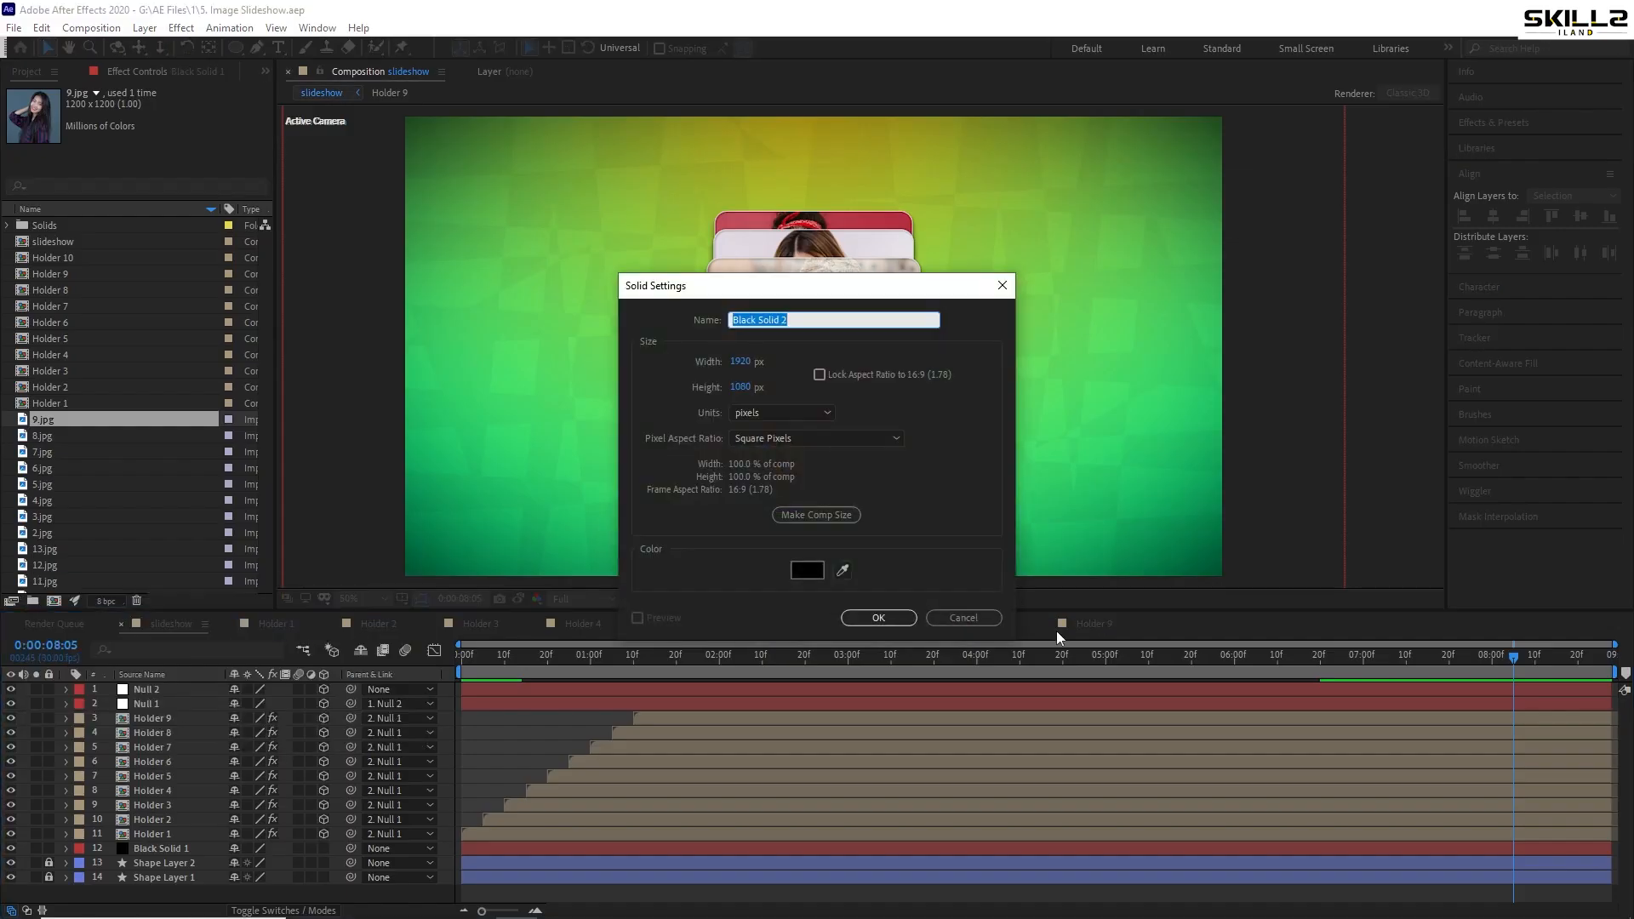
{"action": "left_click", "coordinate": [876, 618]}
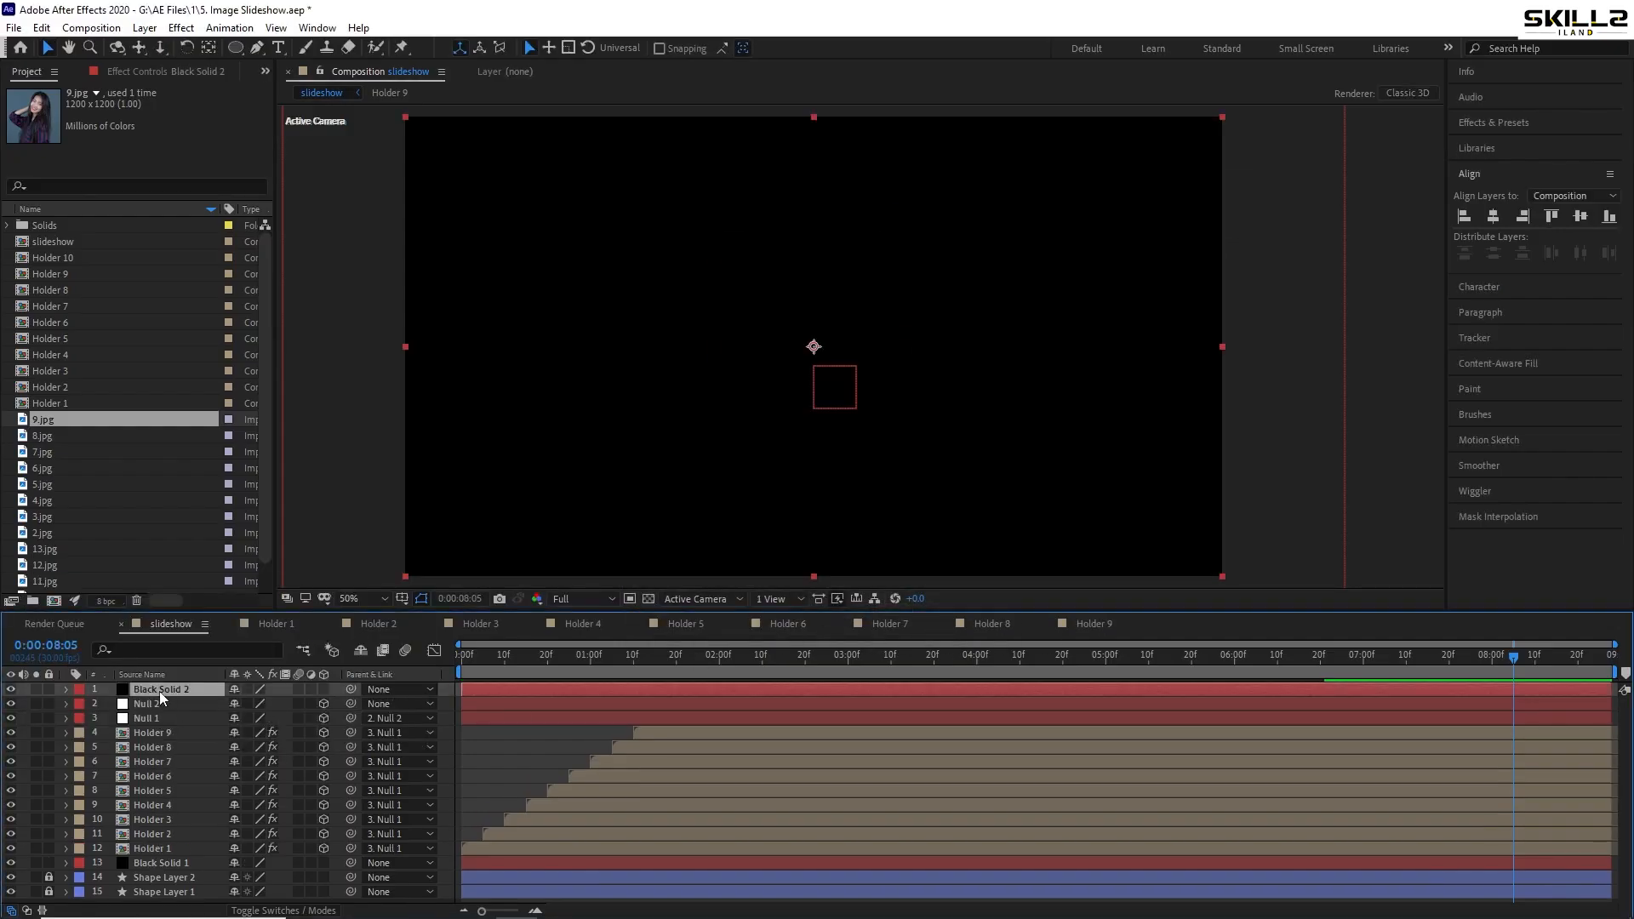
- Search the effects for 'part' and apply CC Particle World to the solid
{"action": "left_click", "coordinate": [1496, 121]}
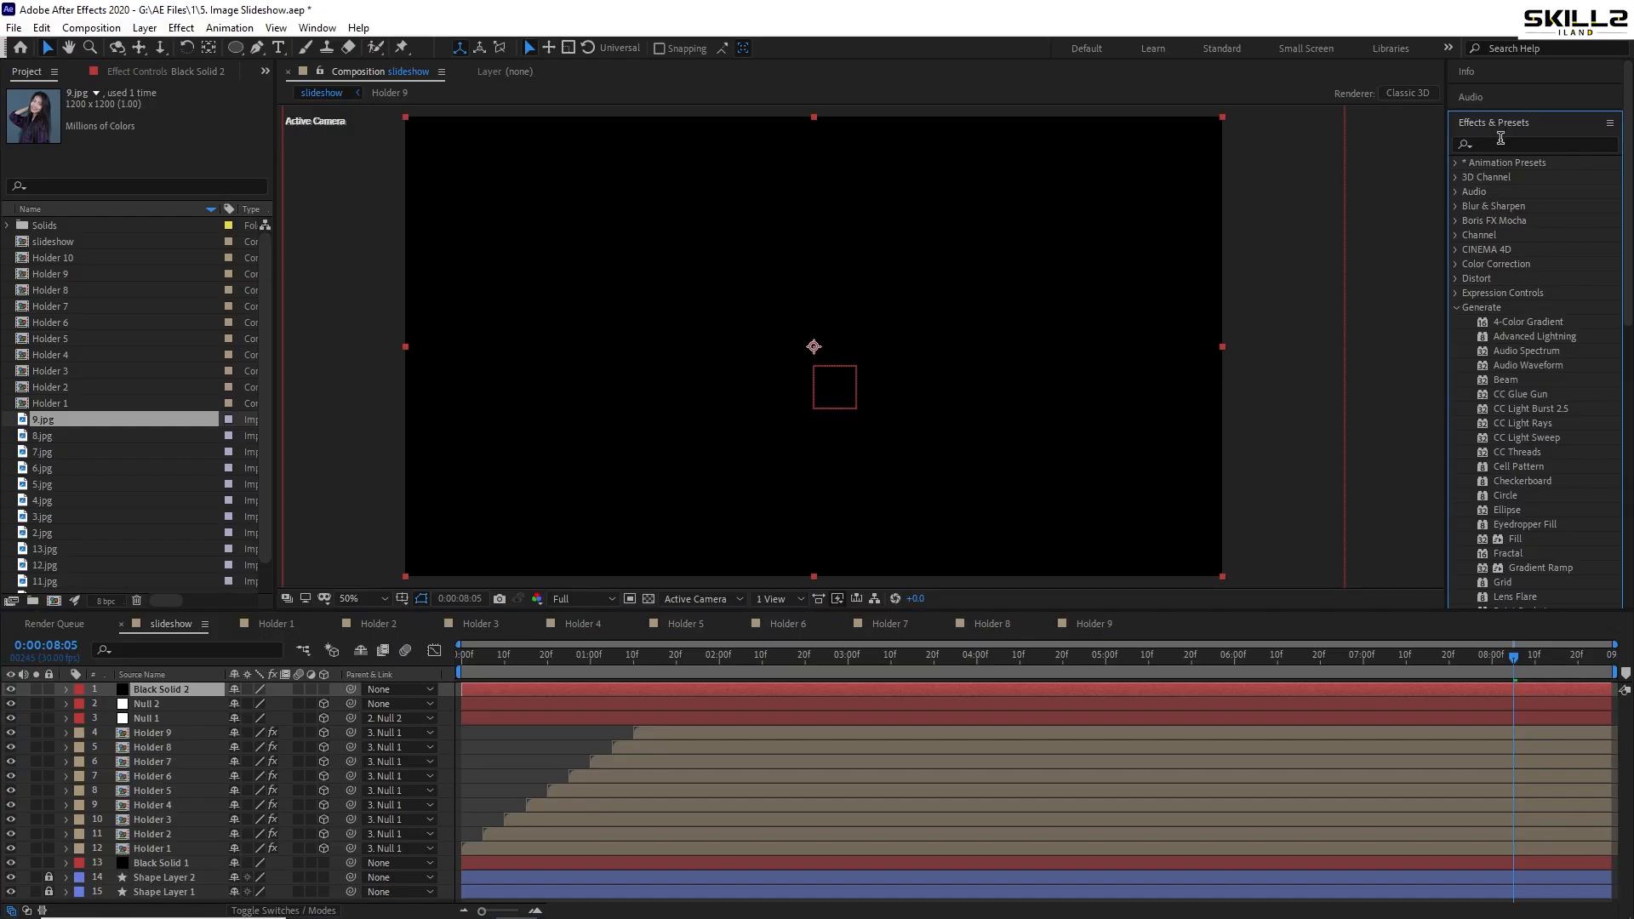
{"action": "left_click", "coordinate": [1501, 141]}
{"action": "type", "text": "part"}
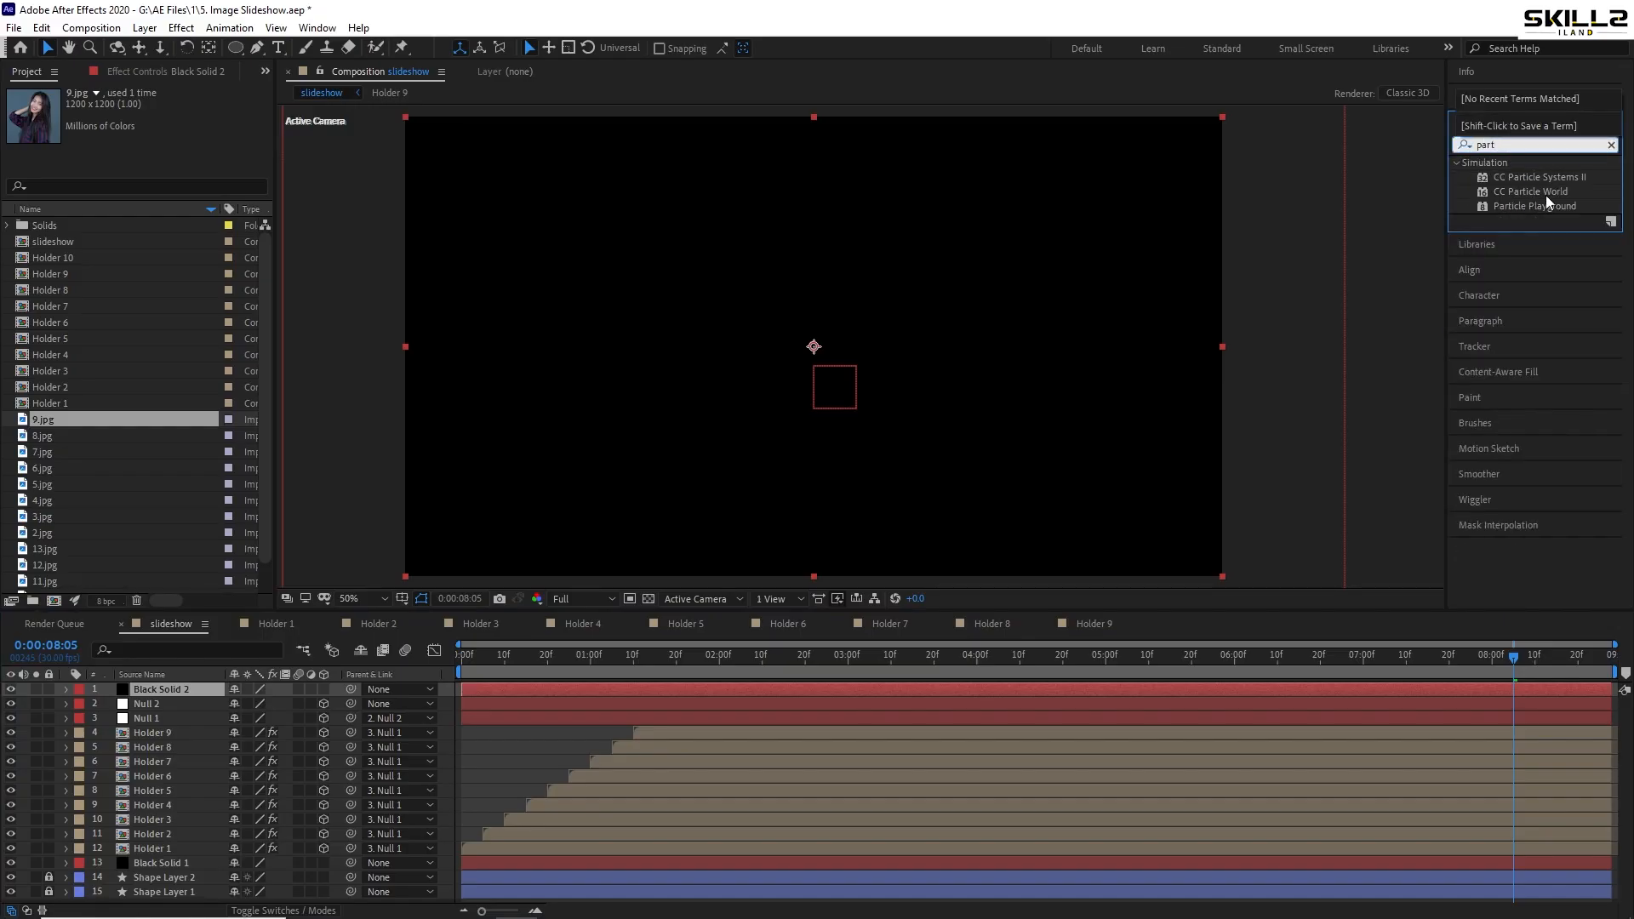
{"action": "double_click", "coordinate": [1532, 192]}
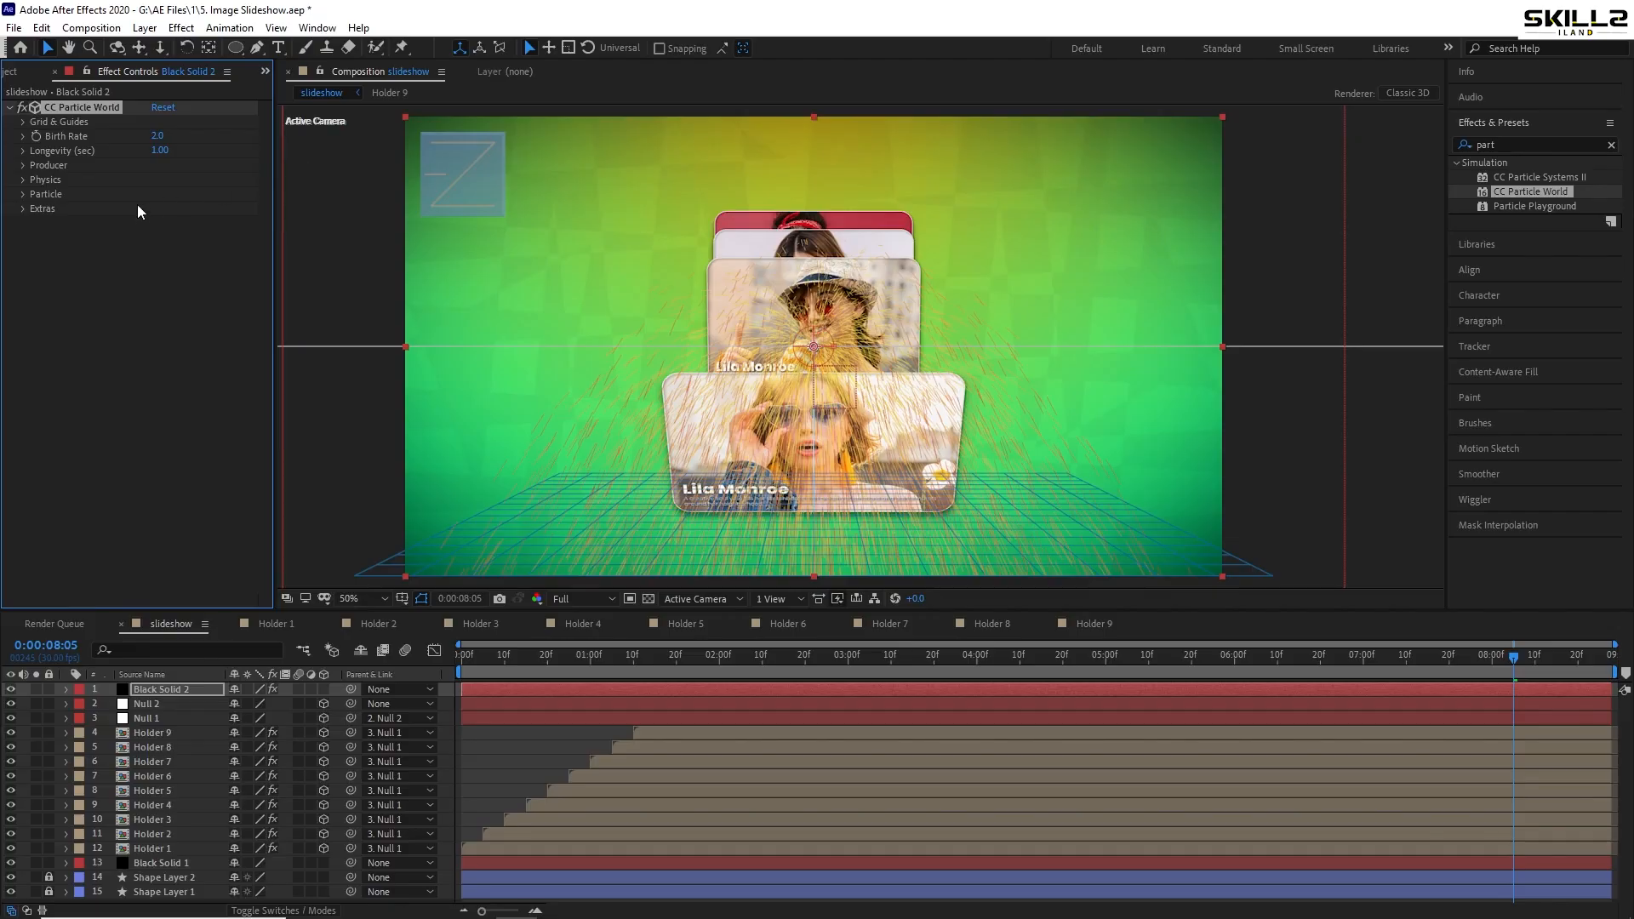
- Expand the Producer, Physics and Particle groups, set Animation to Direction Axis, and raise the producer
{"action": "left_click", "coordinate": [23, 151]}
{"action": "left_click", "coordinate": [23, 188]}
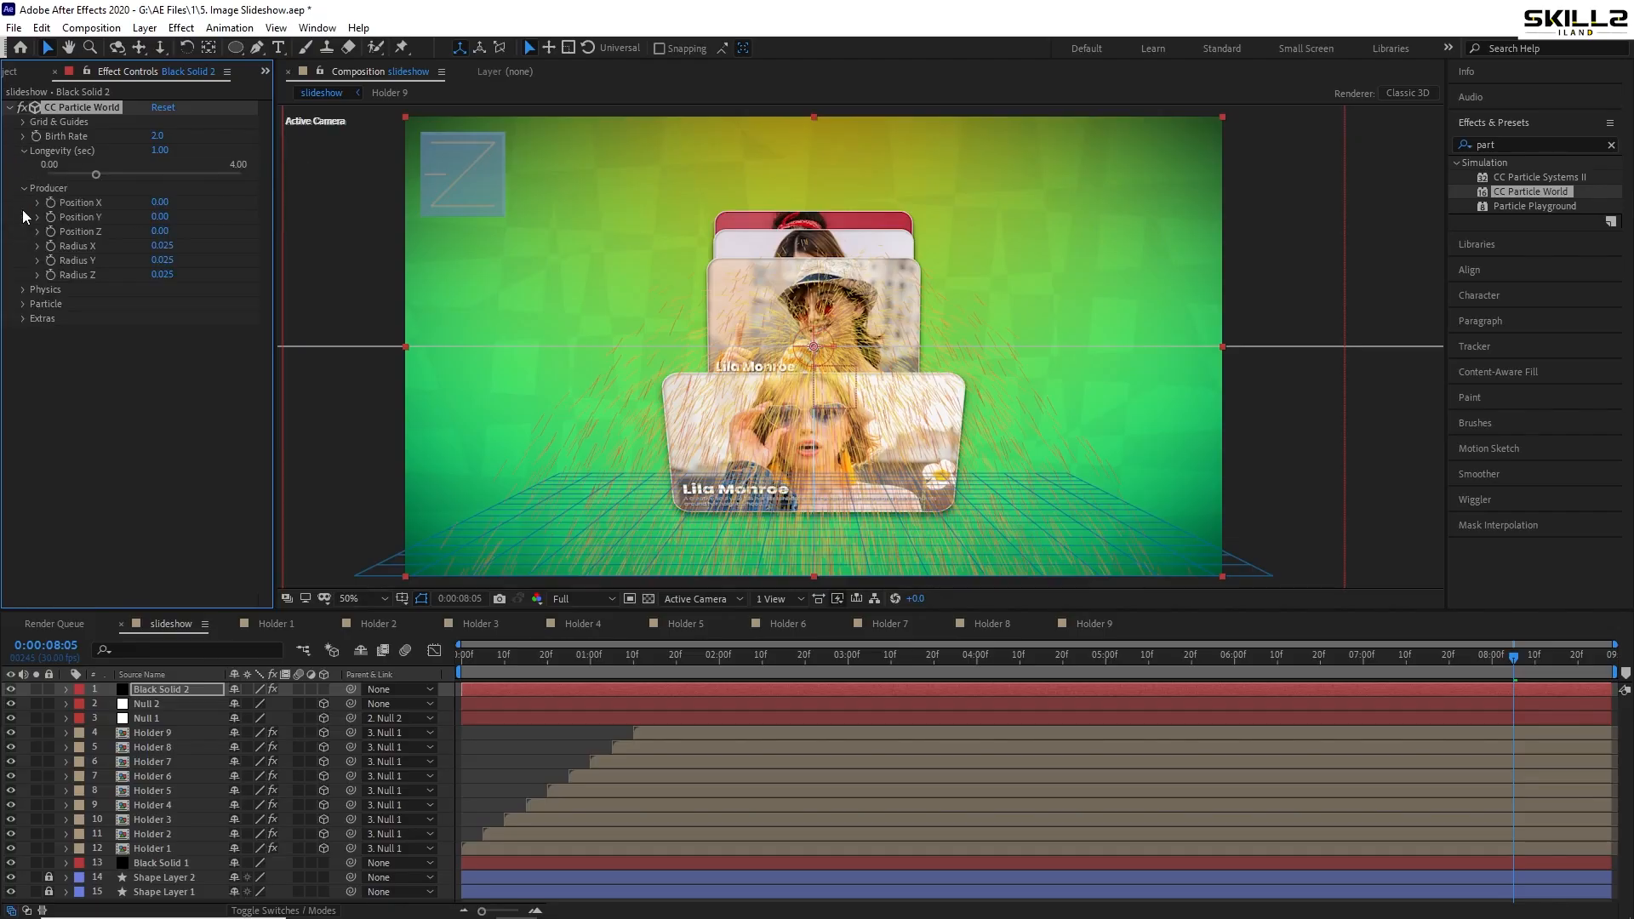
{"action": "left_click", "coordinate": [28, 290]}
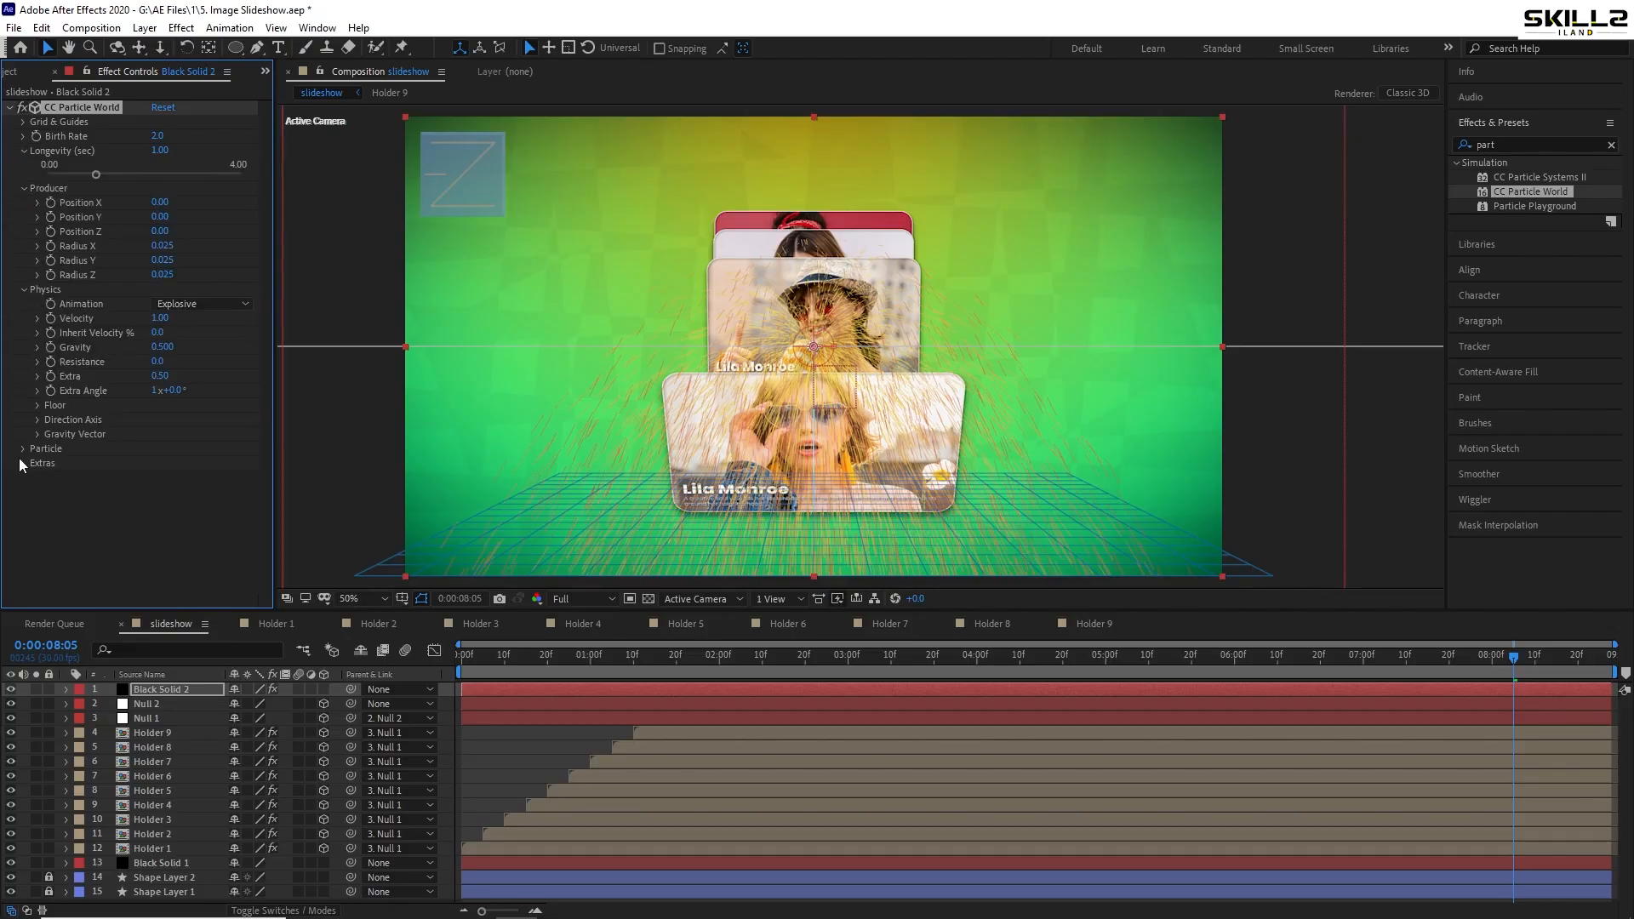
{"action": "left_click", "coordinate": [23, 448]}
{"action": "scroll", "coordinate": [138, 473], "scroll_direction": "down", "scroll_amount": 1}
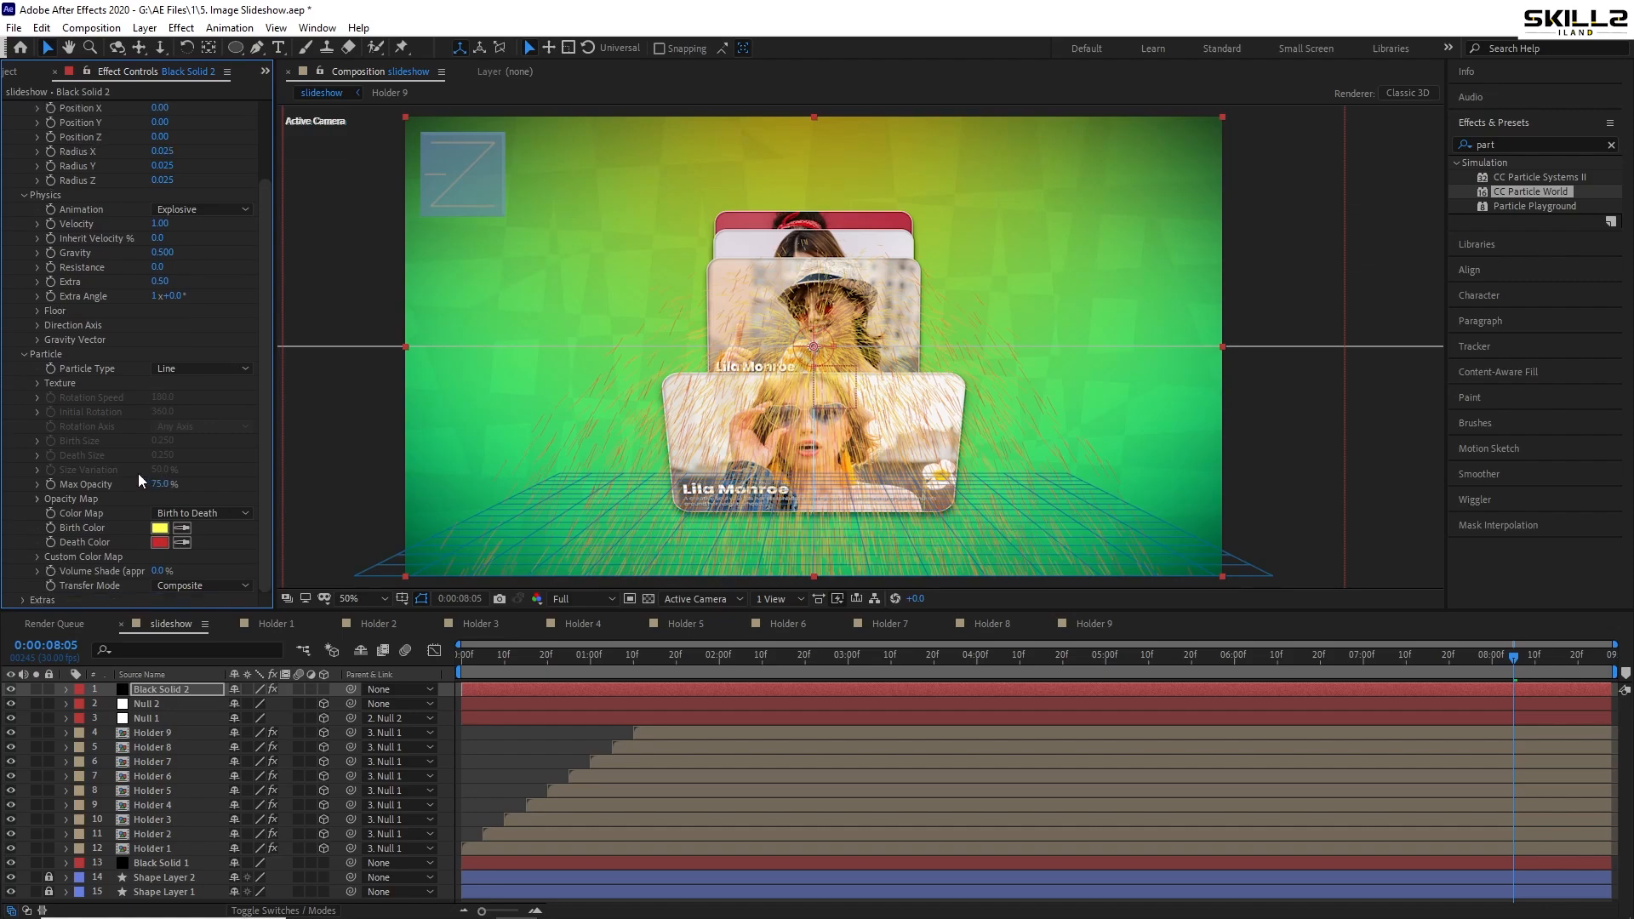
{"action": "scroll", "coordinate": [32, 585], "scroll_direction": "up", "scroll_amount": 2}
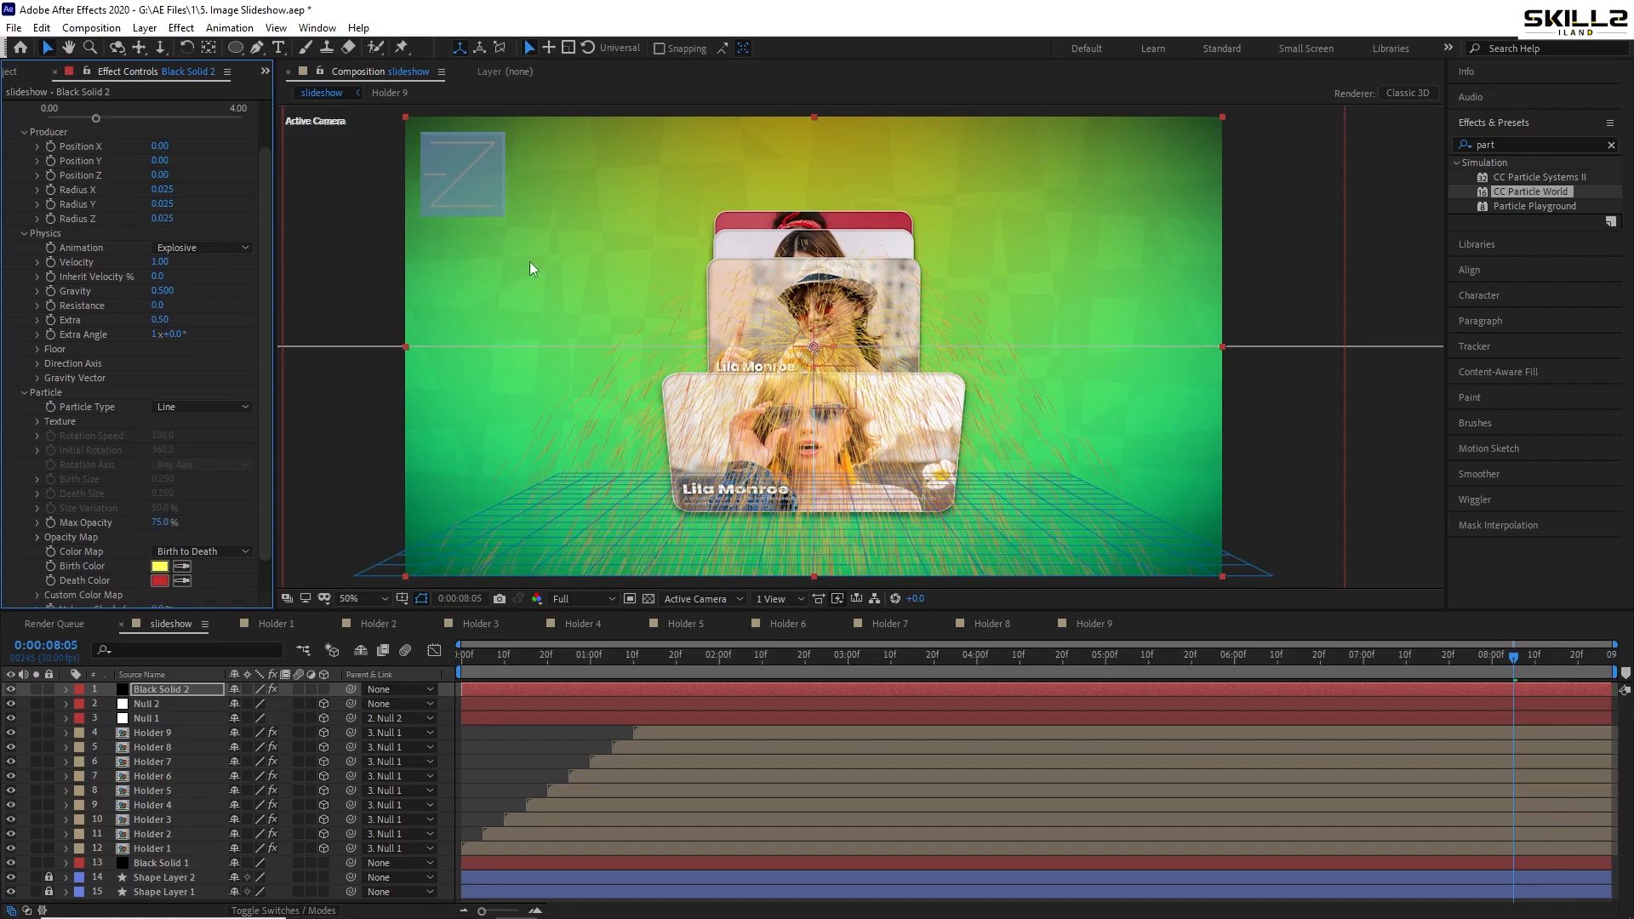
{"action": "scroll", "coordinate": [126, 191], "scroll_direction": "up", "scroll_amount": 2}
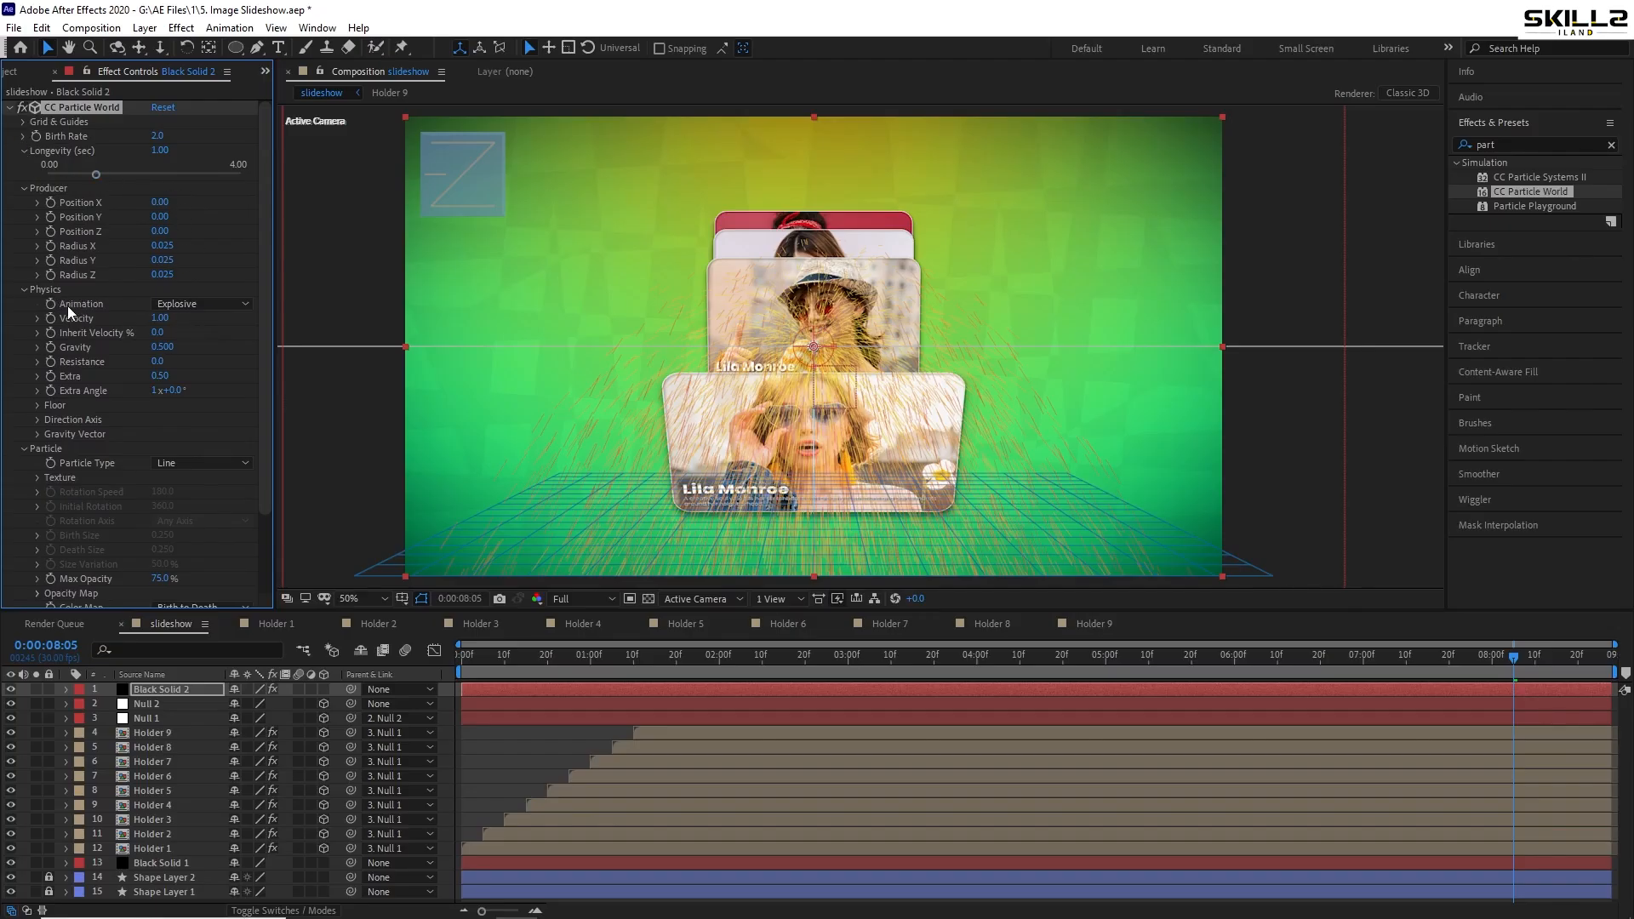
{"action": "left_click", "coordinate": [230, 300]}
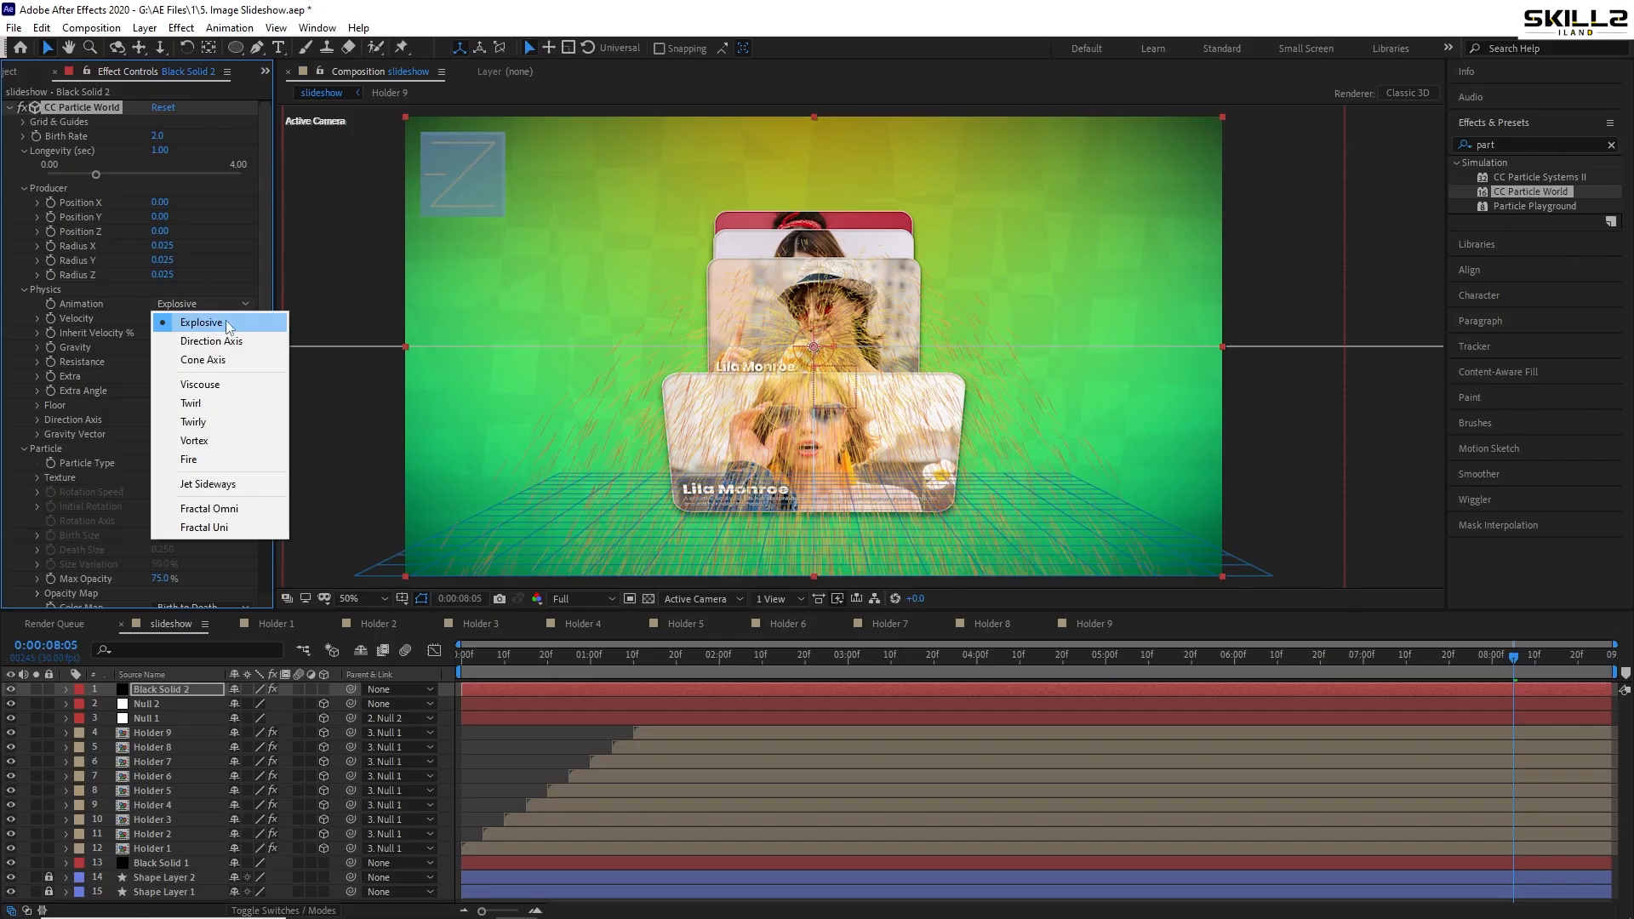
{"action": "left_click", "coordinate": [232, 345]}
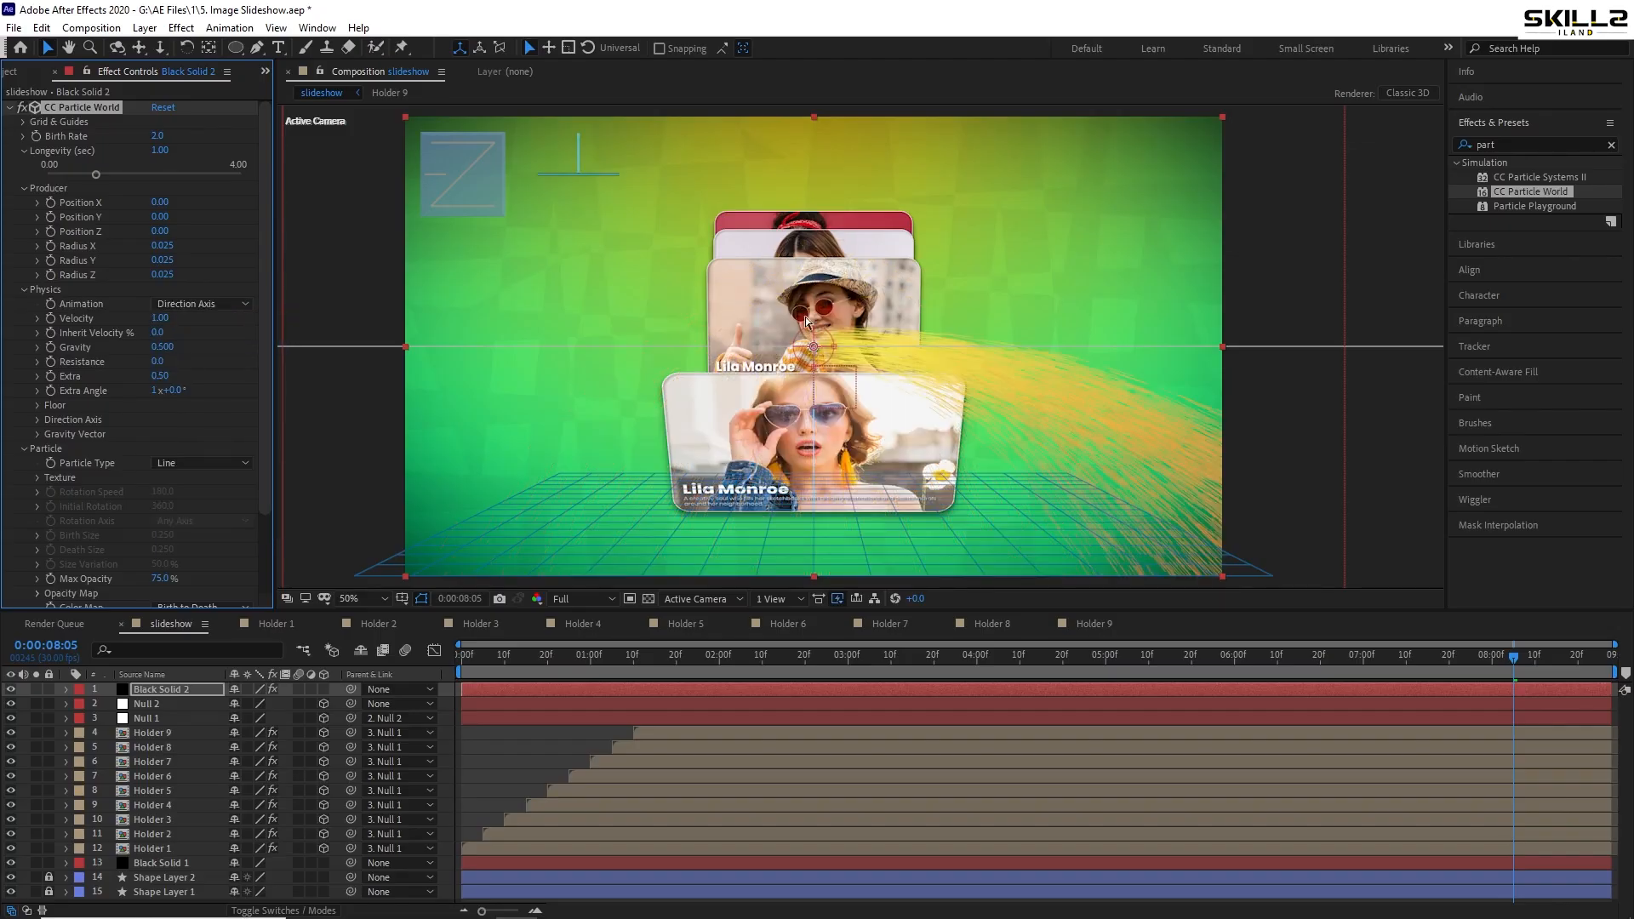
{"action": "left_click_drag", "start_coordinate": [814, 347], "coordinate": [805, 141]}
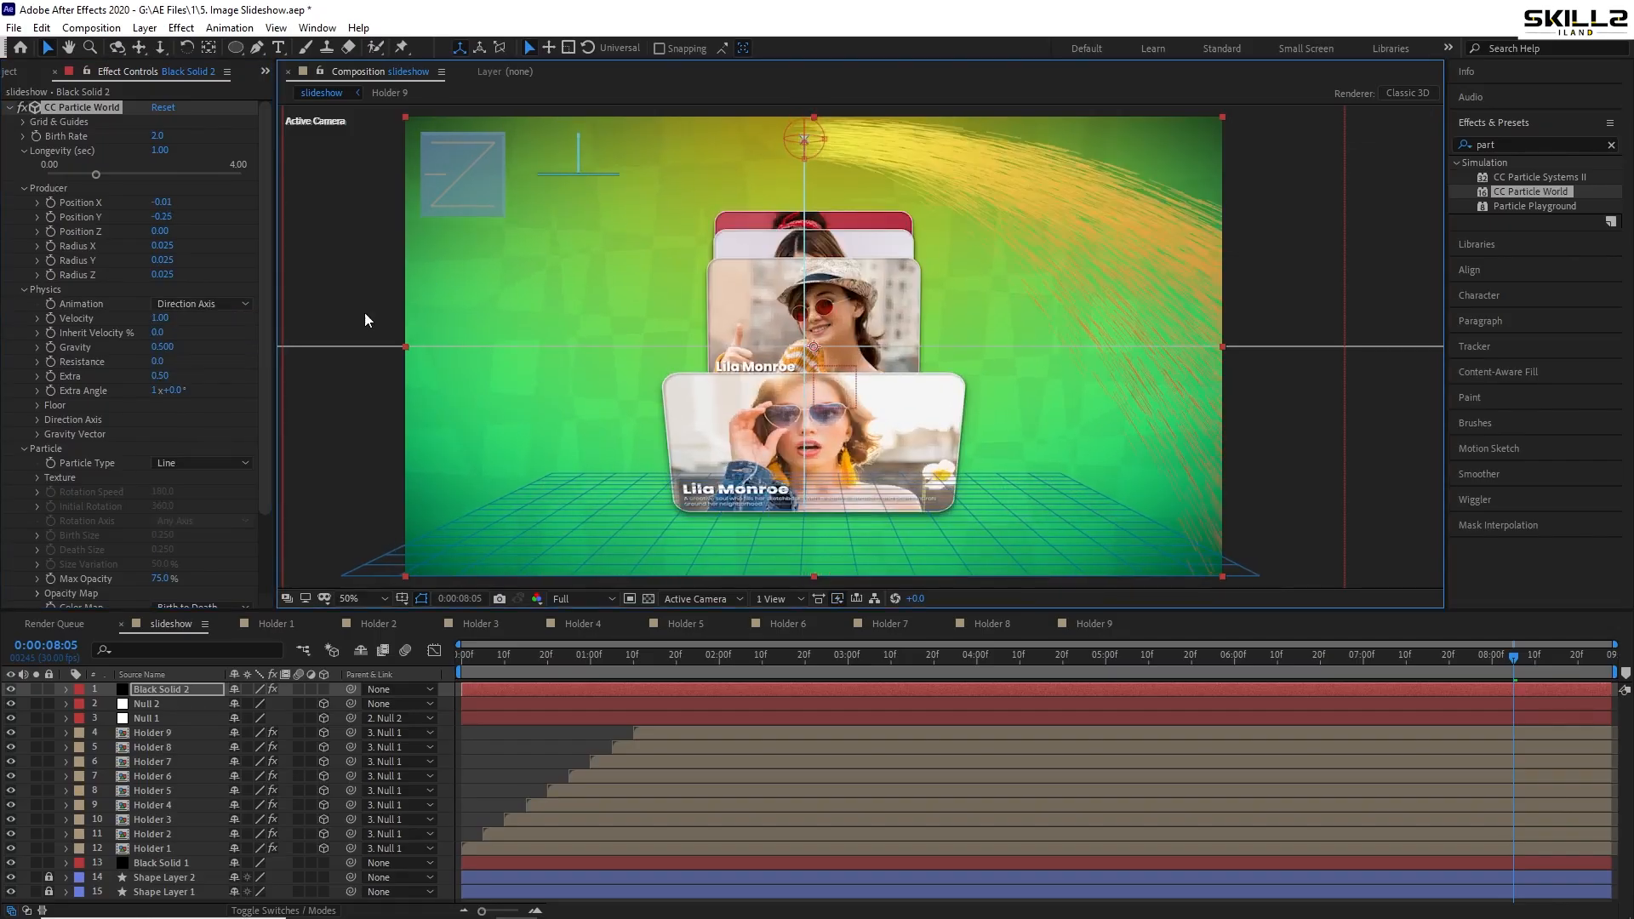
- Set Velocity to 0 and widen the producer radius to X 0.765, Y 0.335, Z 0.855
{"action": "left_click_drag", "start_coordinate": [162, 319], "coordinate": [90, 336]}
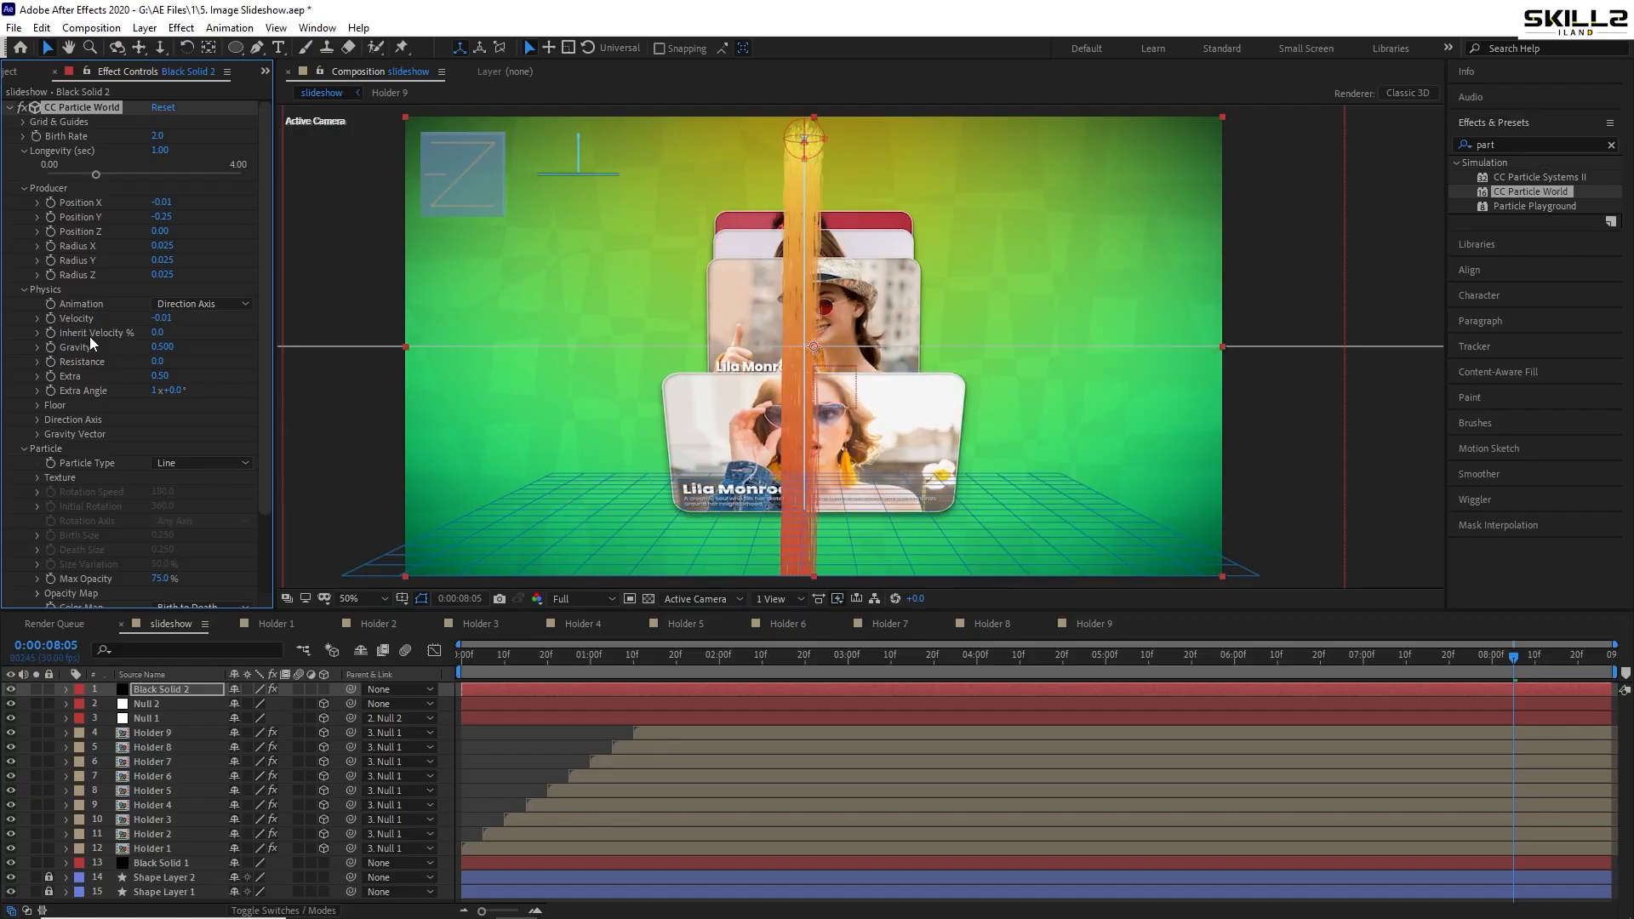
{"action": "left_click", "coordinate": [166, 318]}
{"action": "type", "text": "0"}
{"action": "key", "text": "Return"}
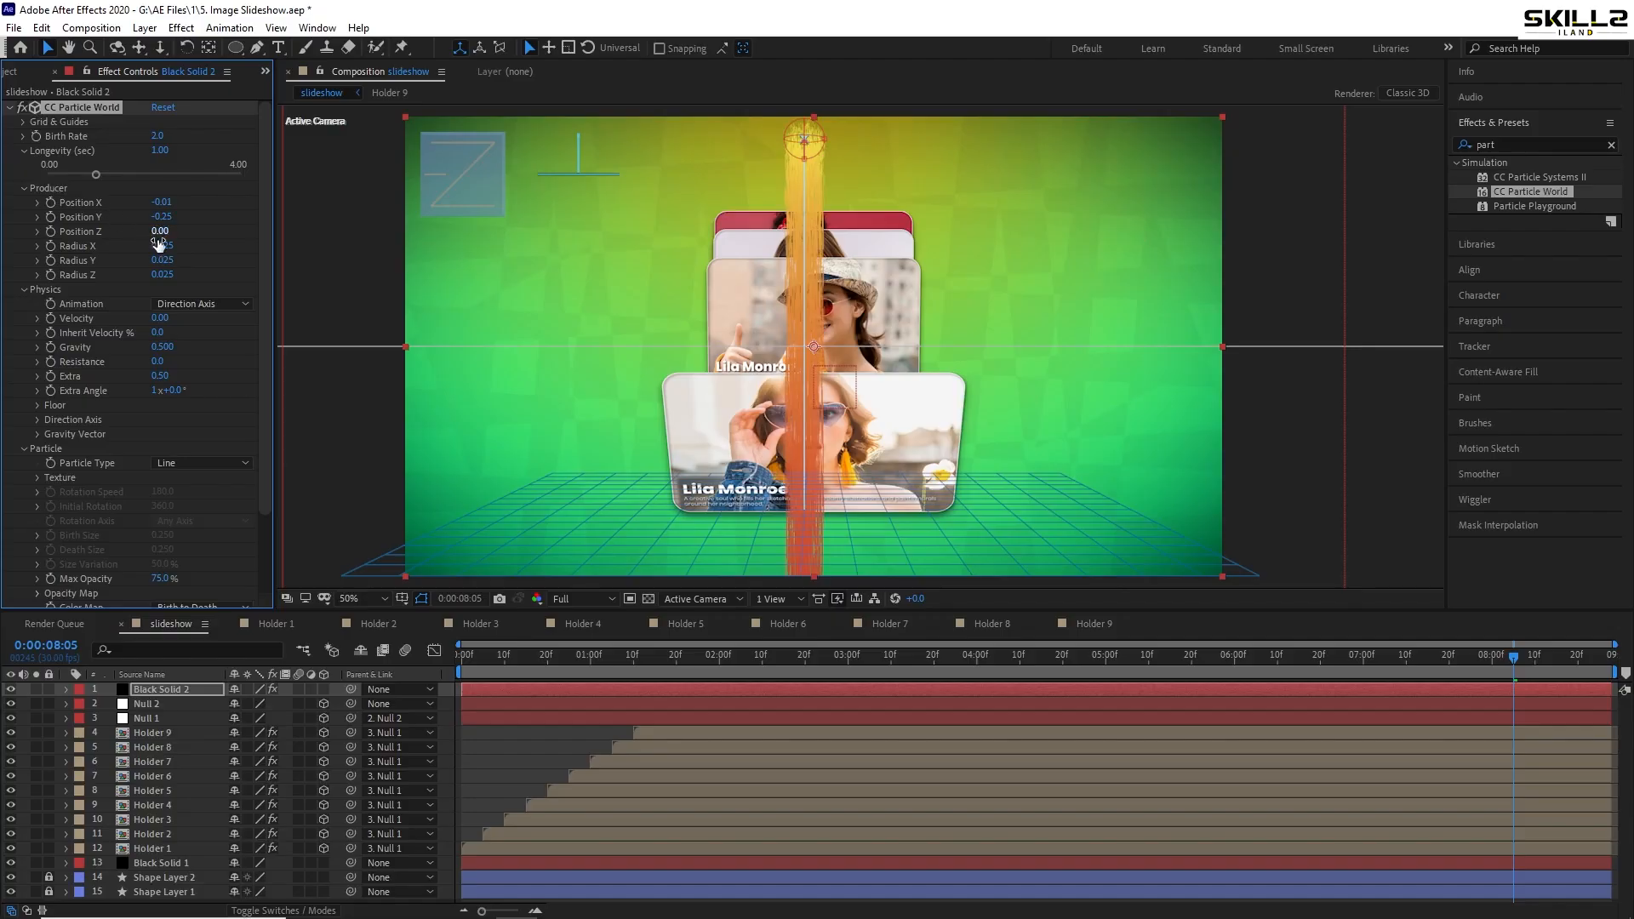
{"action": "mouse_move", "coordinate": [168, 247]}
{"action": "left_mouse_down"}
{"action": "mouse_move", "coordinate": [237, 252]}
{"action": "mouse_move", "coordinate": [180, 273]}
{"action": "mouse_move", "coordinate": [231, 270]}
{"action": "mouse_move", "coordinate": [174, 262]}
{"action": "mouse_move", "coordinate": [191, 264]}
{"action": "left_mouse_up"}
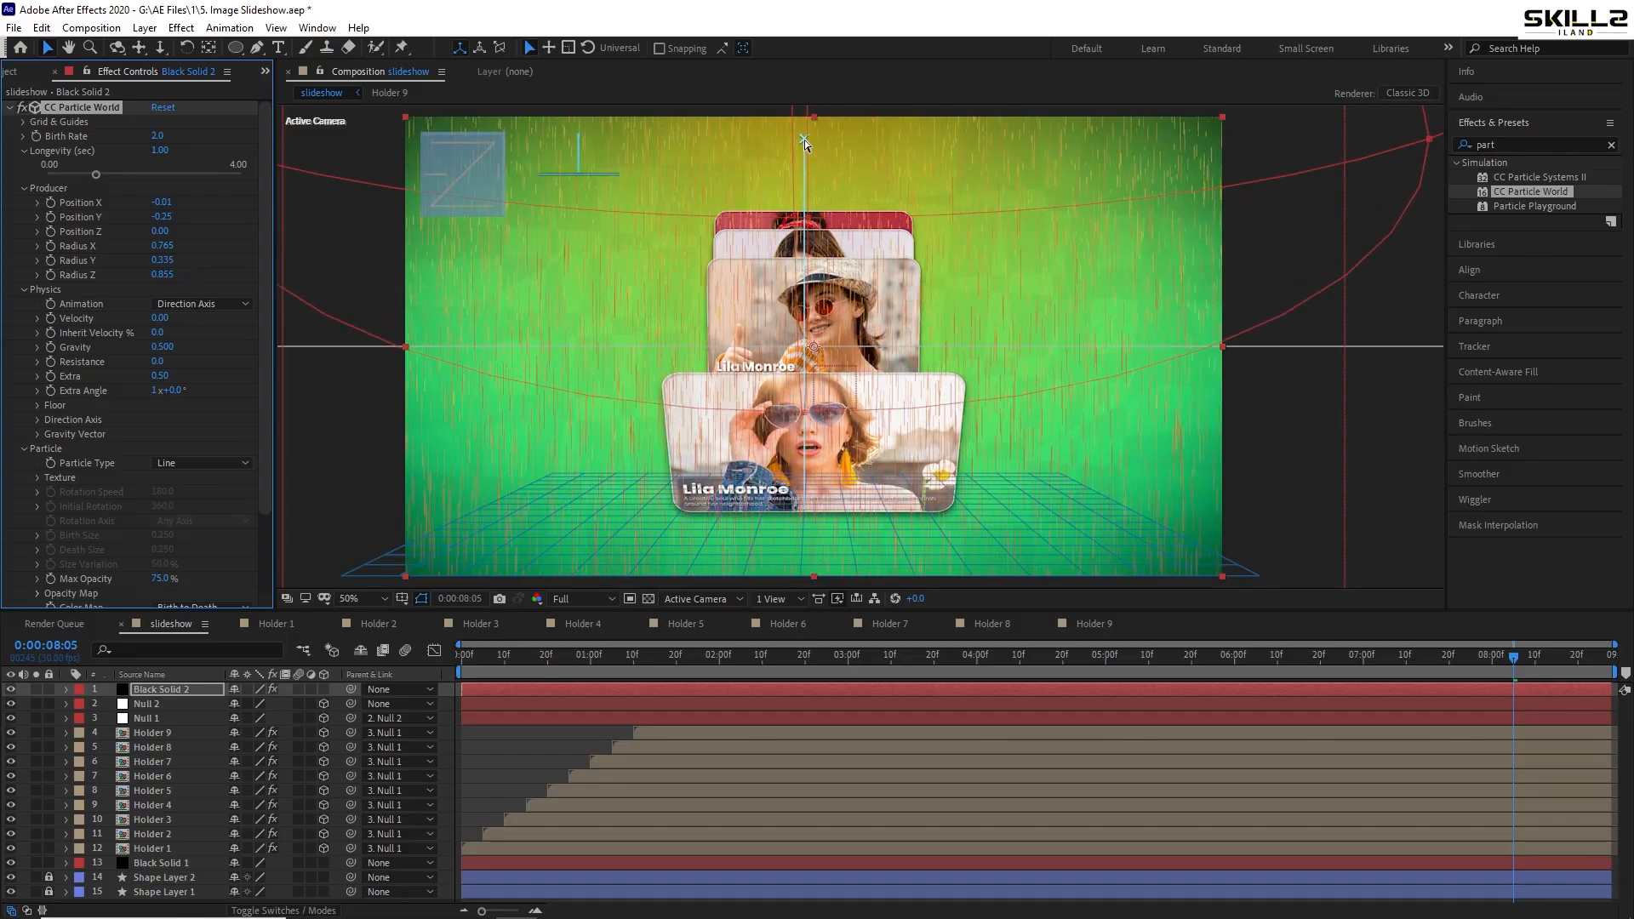
- Raise the particle emitter higher above the frame and save the project
{"action": "scroll", "coordinate": [804, 139], "scroll_direction": "down", "scroll_amount": 2}
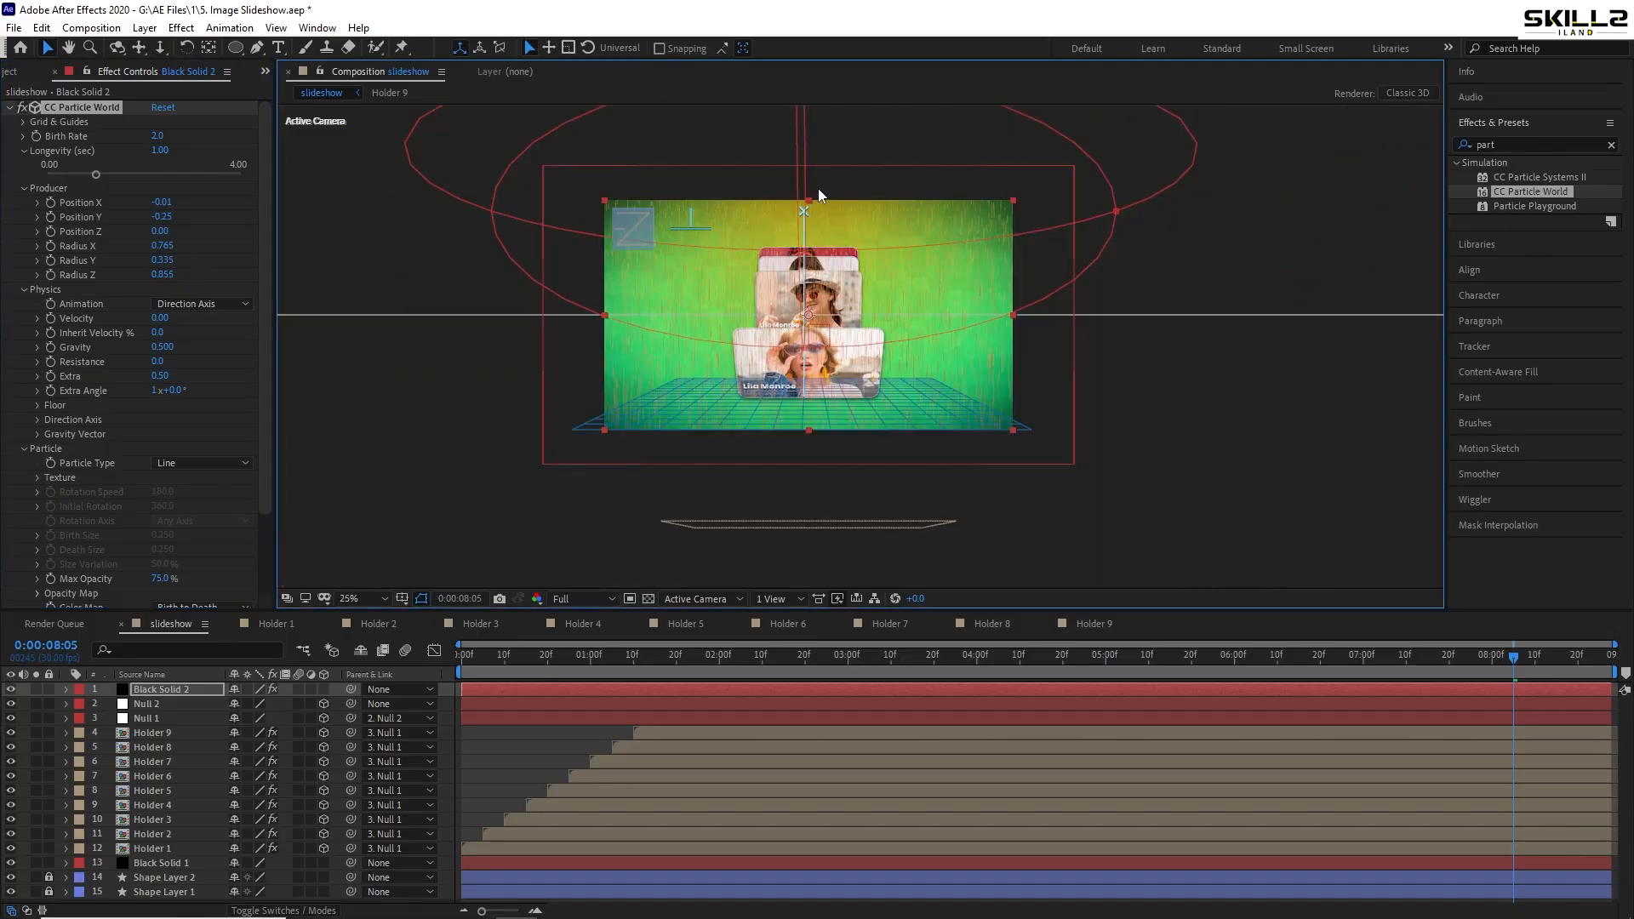
{"action": "mouse_move", "coordinate": [819, 195]}
{"action": "left_mouse_down"}
{"action": "mouse_move", "coordinate": [772, 294]}
{"action": "mouse_move", "coordinate": [774, 247]}
{"action": "left_mouse_up"}
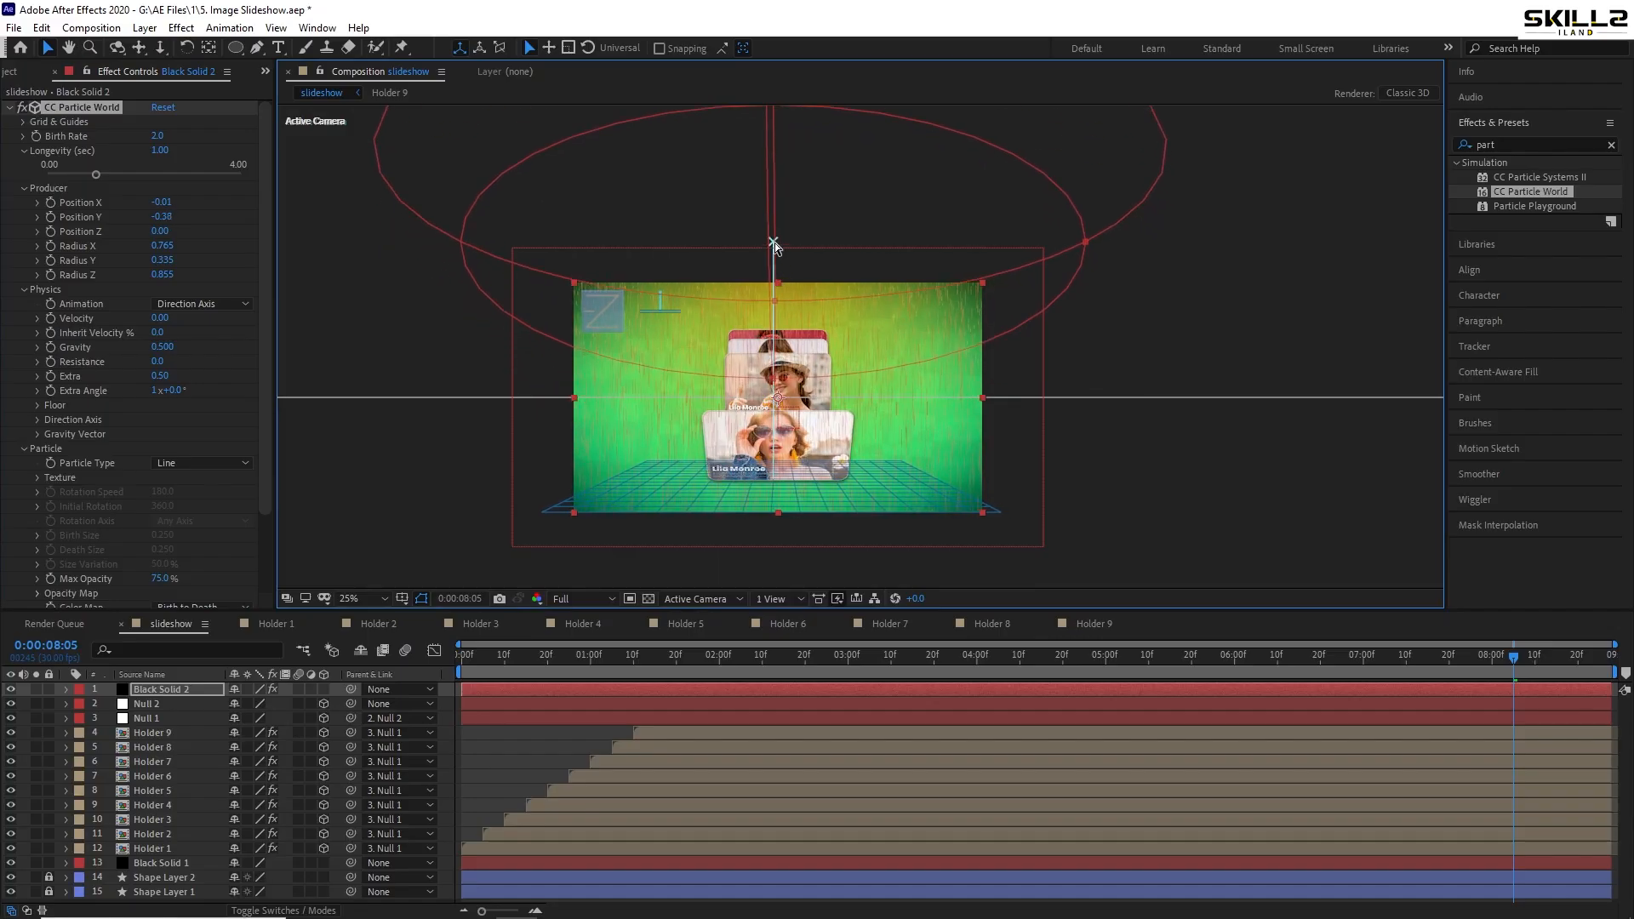
{"action": "scroll", "coordinate": [739, 344], "scroll_direction": "up", "scroll_amount": 2}
{"action": "key", "text": "ctrl+s"}
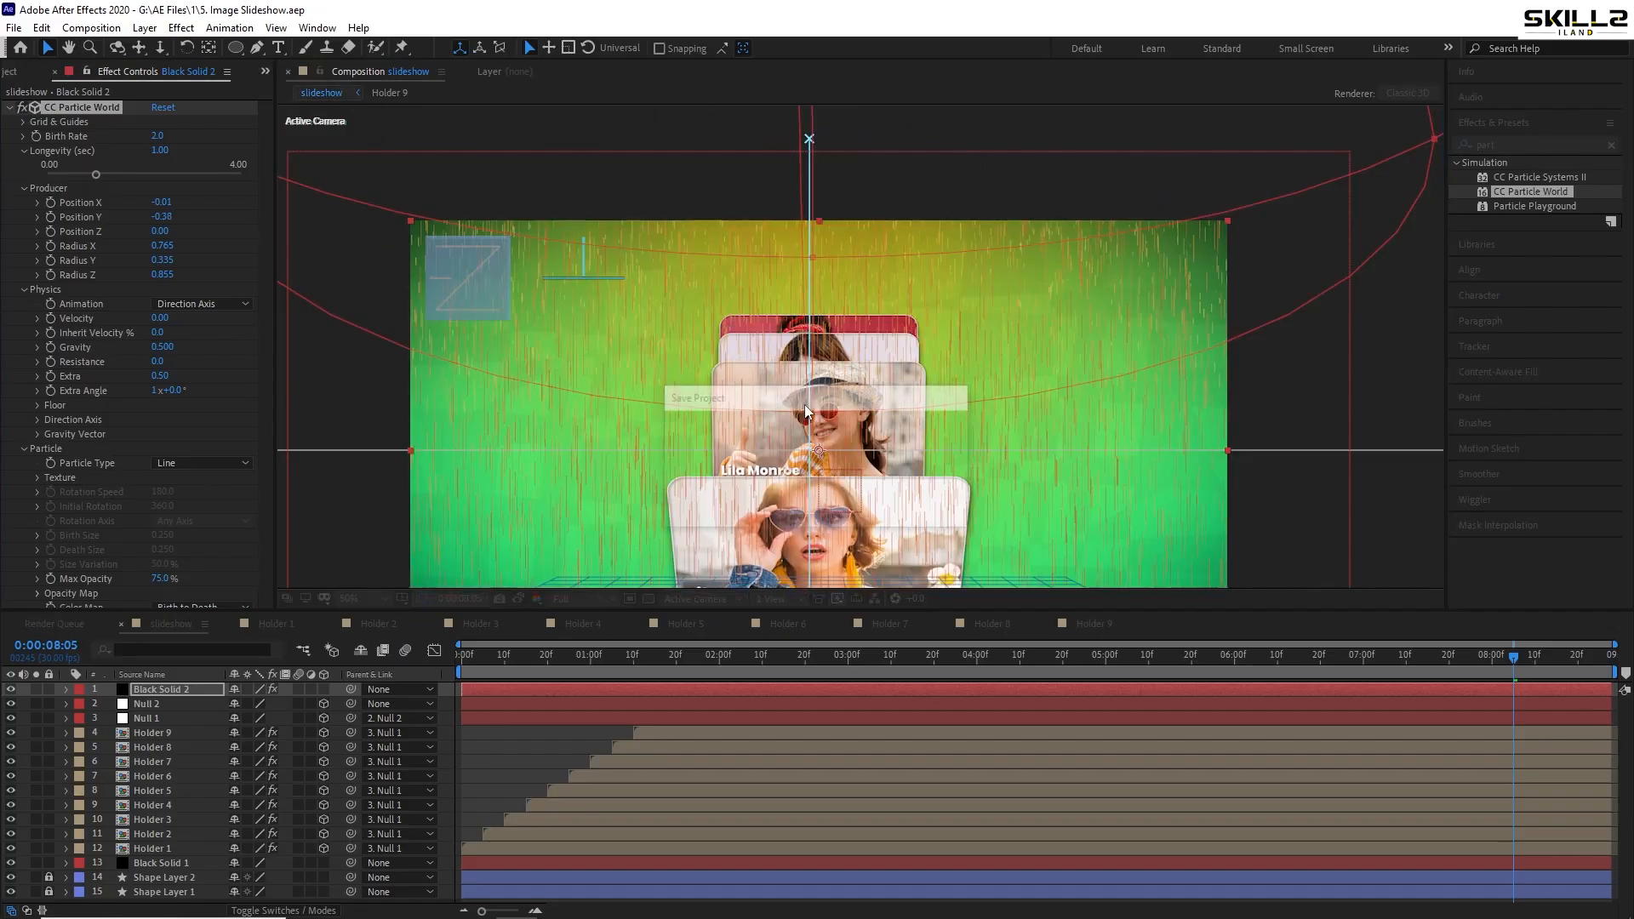
- Recentre the view and preview the particle rain falling over the card slideshow
{"action": "left_click_drag", "start_coordinate": [807, 412], "coordinate": [790, 317]}
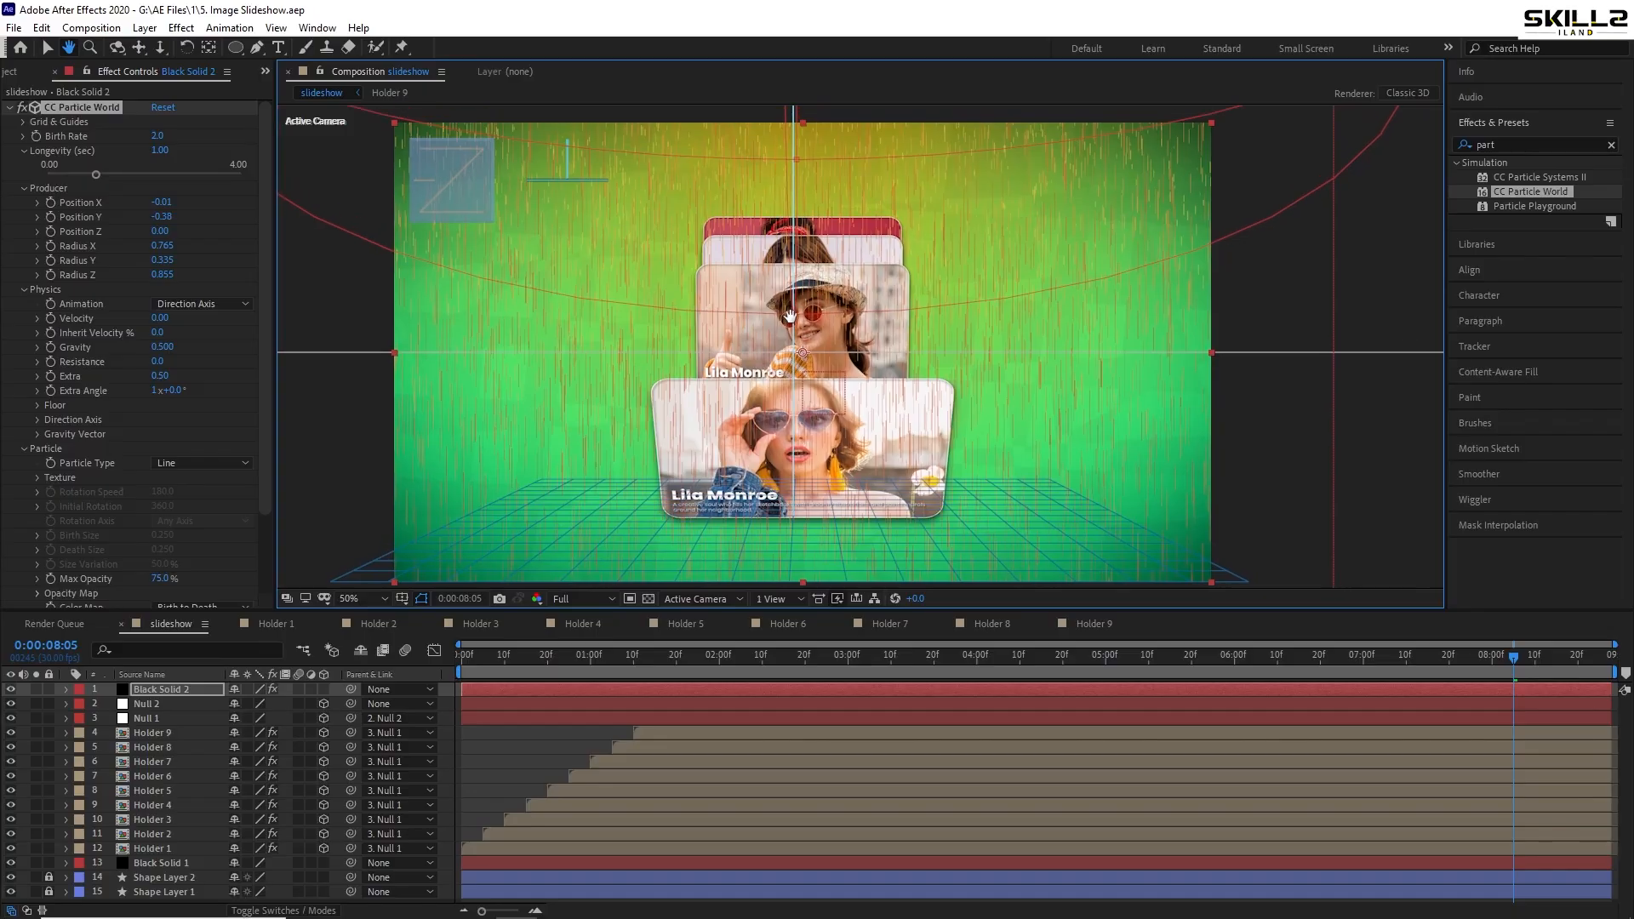
{"action": "key", "text": "space"}
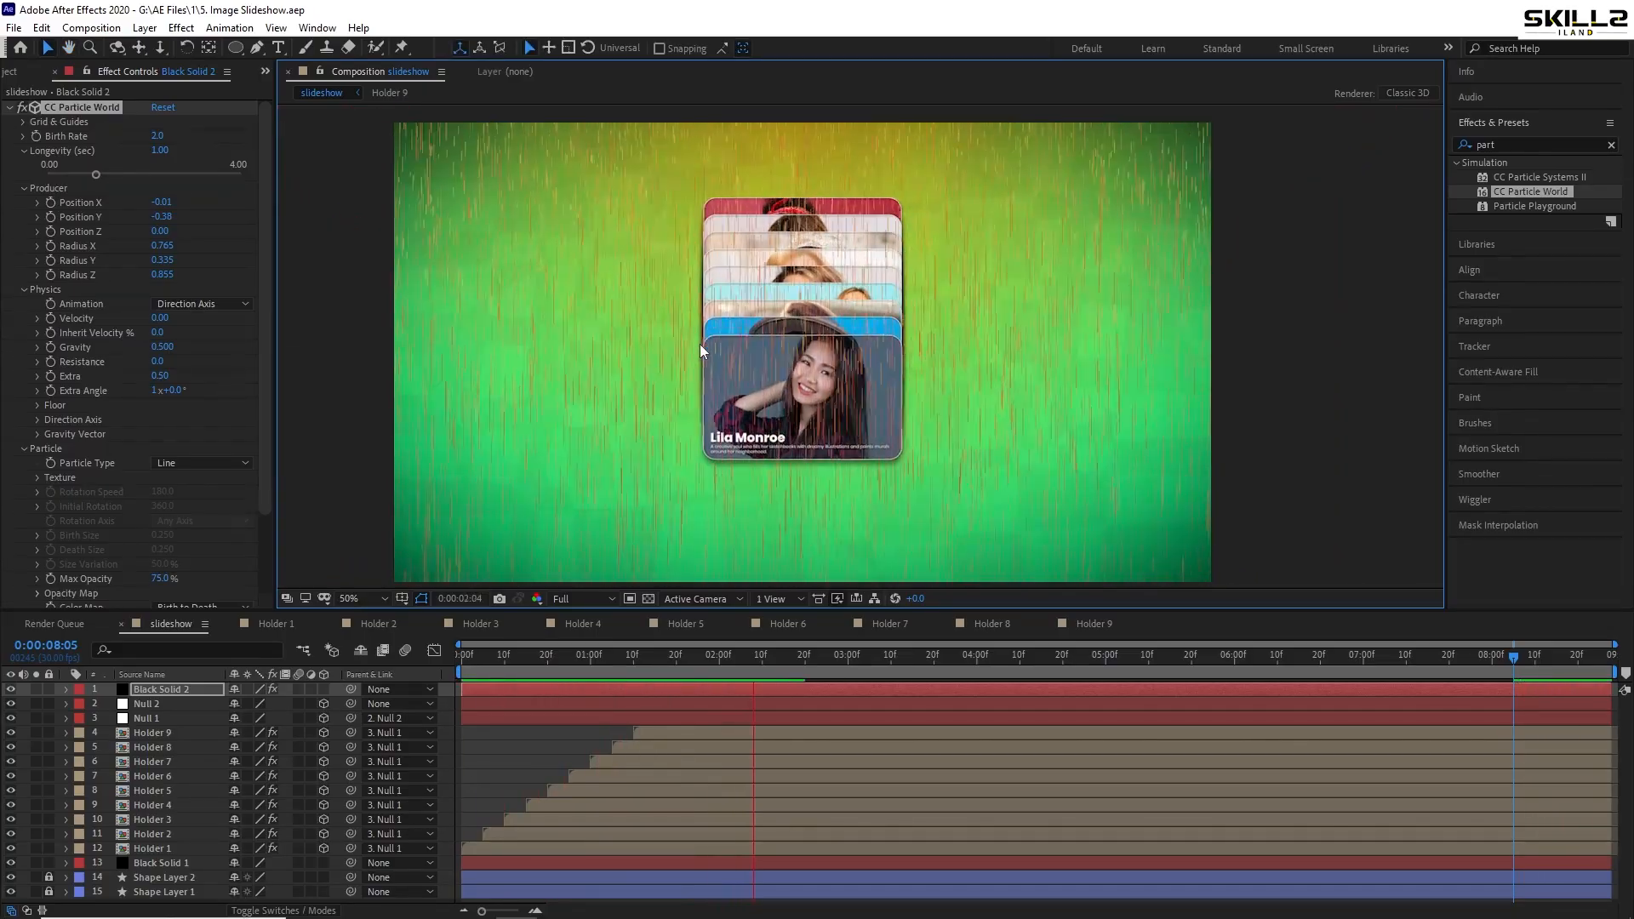
{"action": "key", "text": "space"}
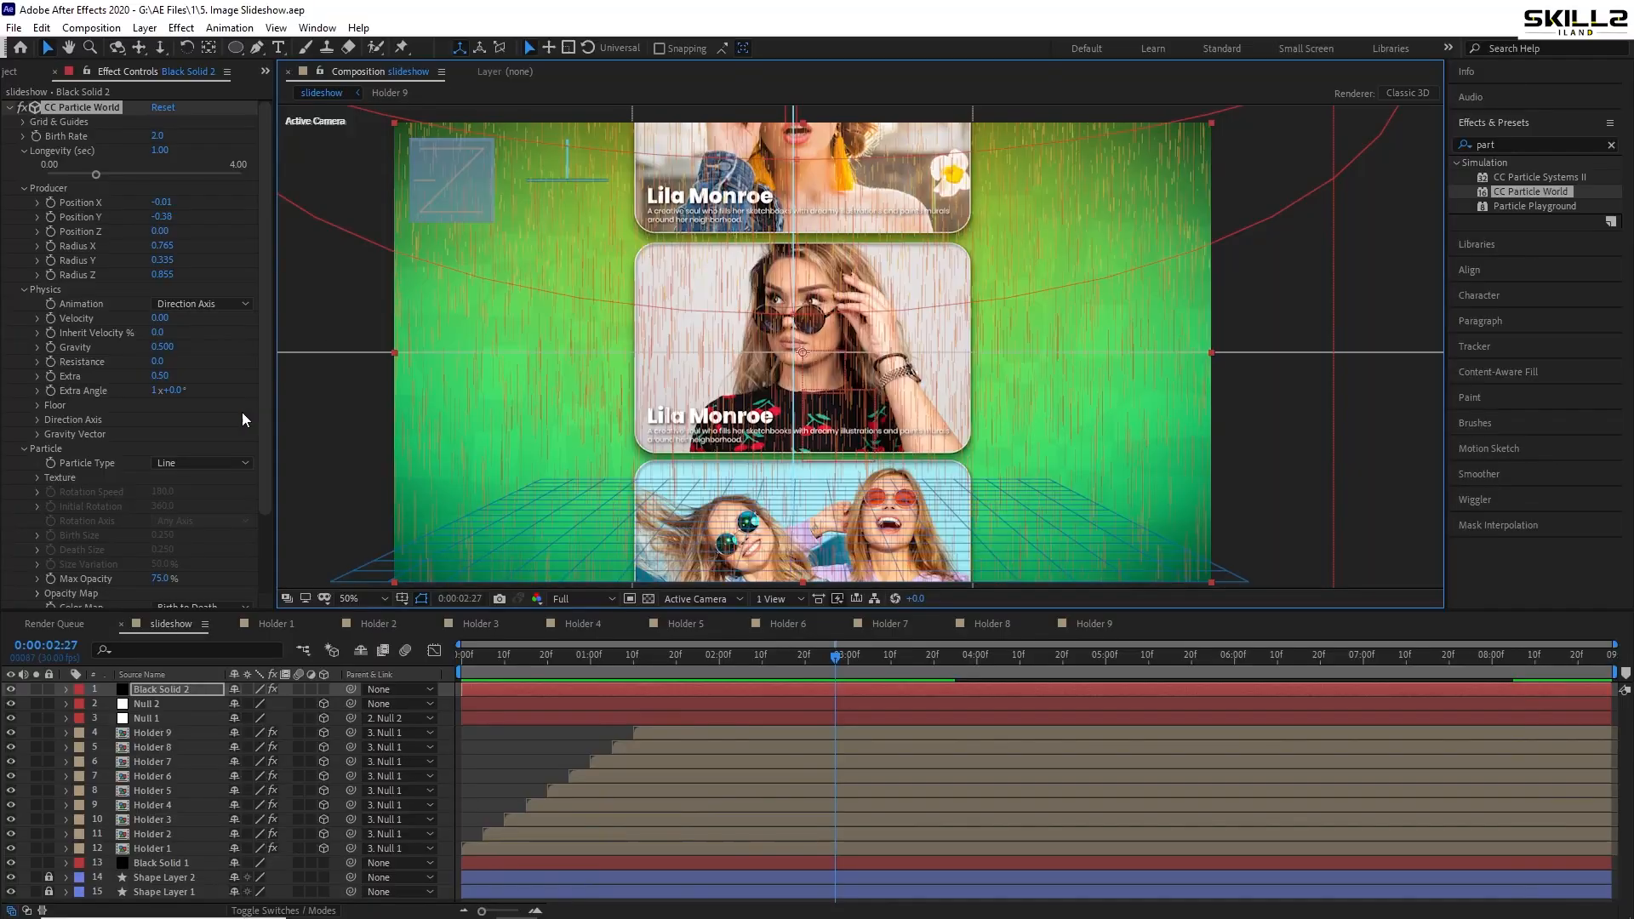
{"action": "scroll", "coordinate": [240, 415], "scroll_direction": "down", "scroll_amount": 3}
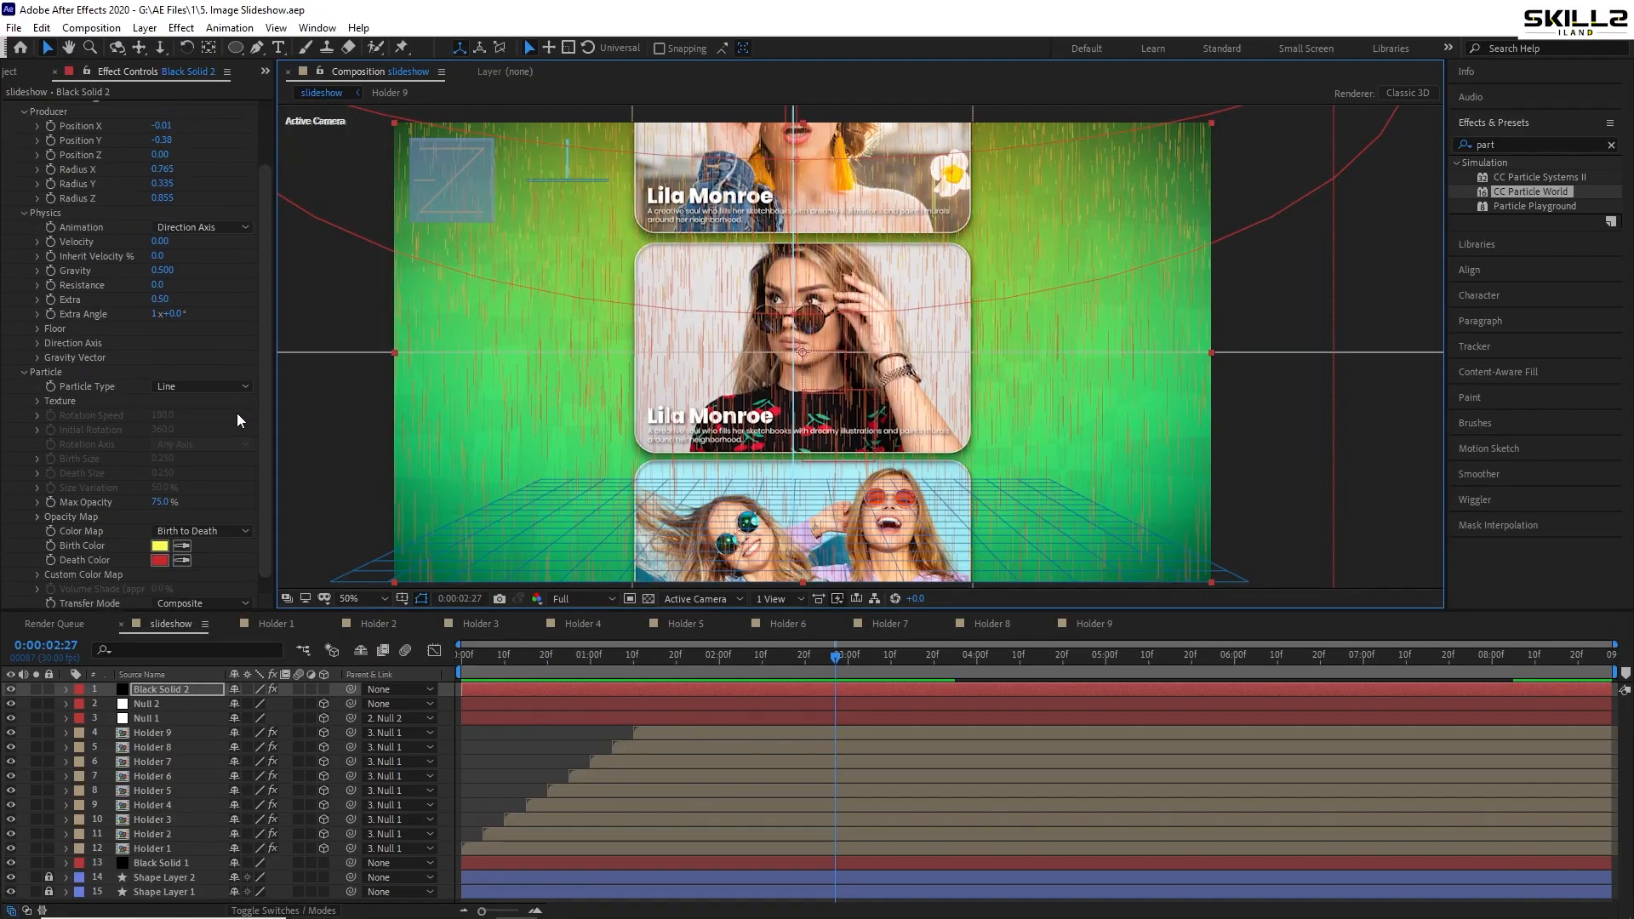
- Try the Star, Shaded Sphere and Faded Sphere particle types, settling on TriPolygon
{"action": "left_click", "coordinate": [187, 386]}
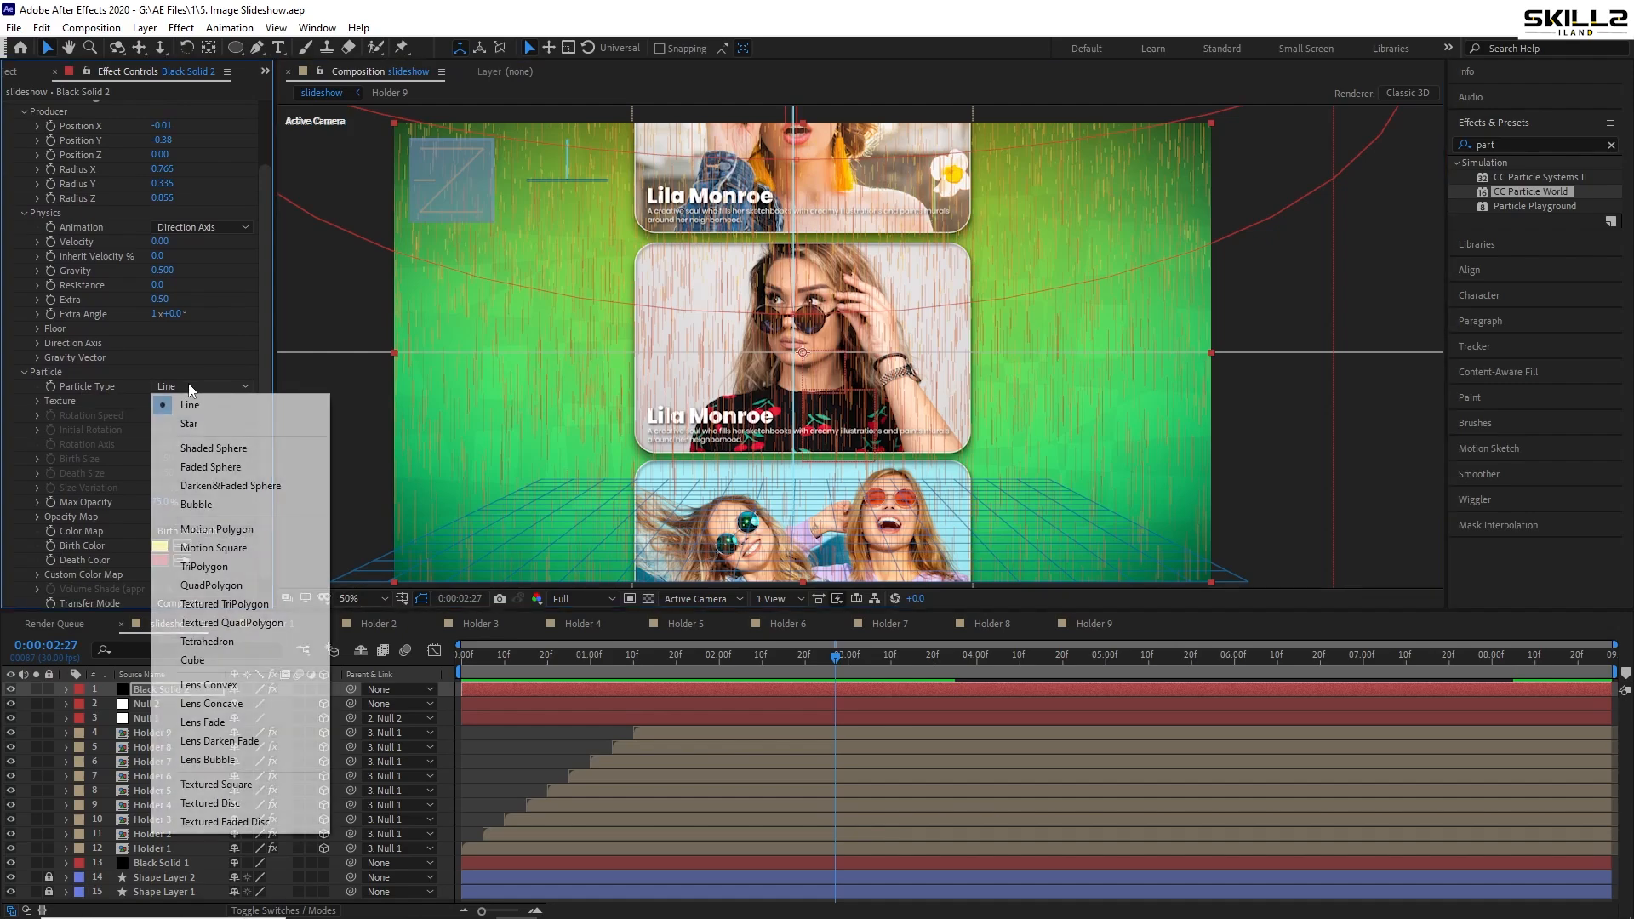
{"action": "left_click", "coordinate": [235, 426]}
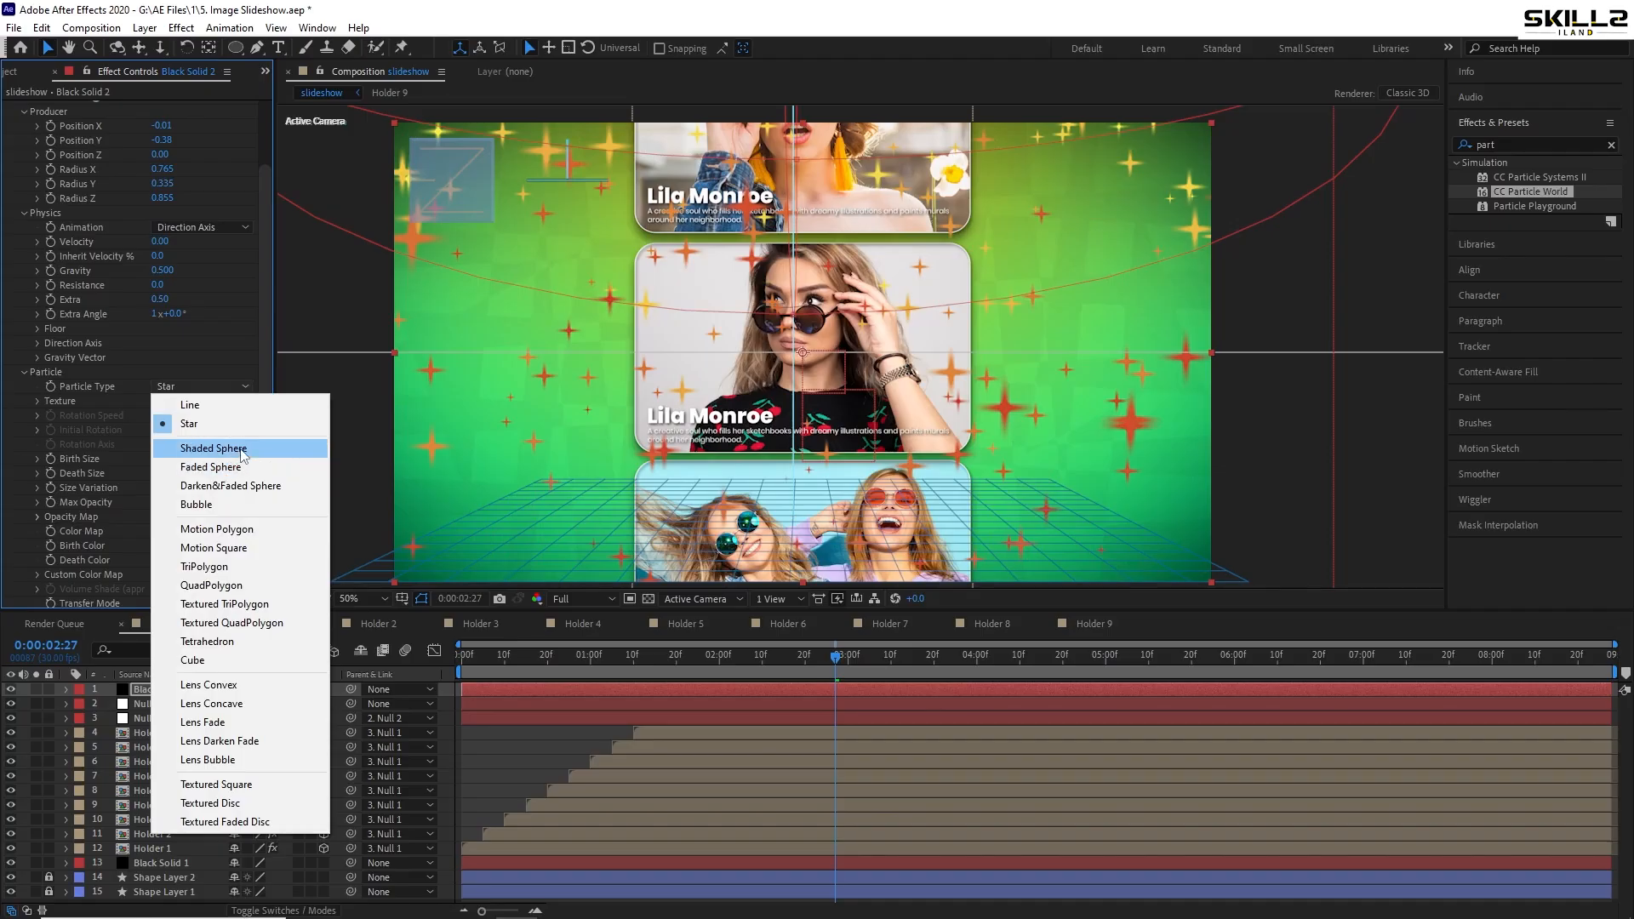
{"action": "left_click", "coordinate": [241, 449]}
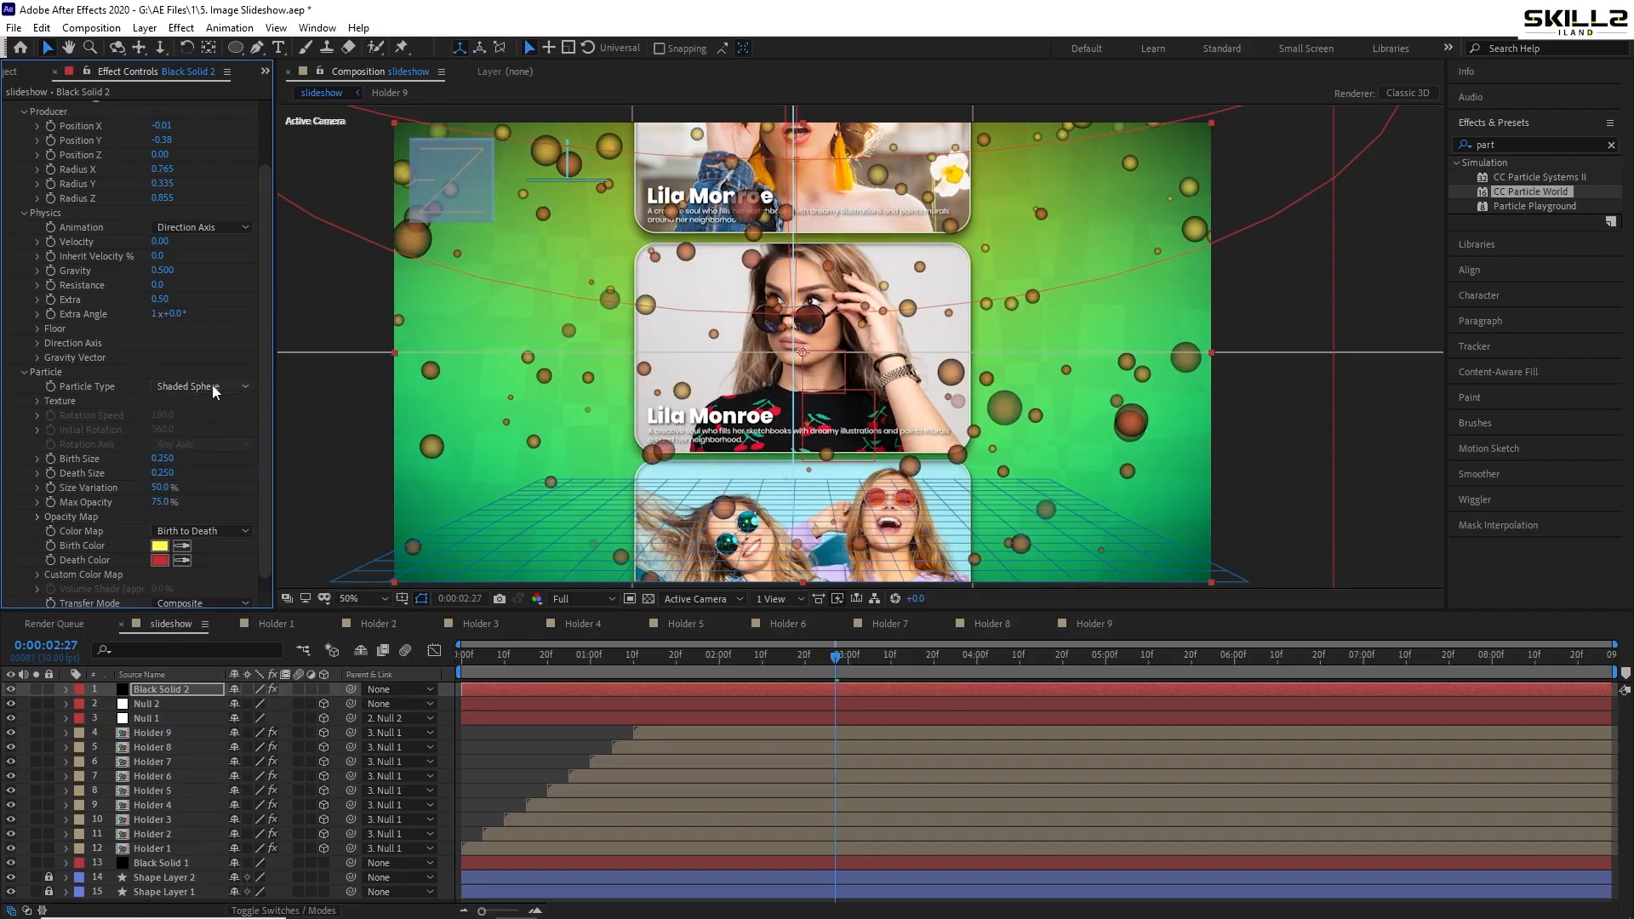
{"action": "left_click", "coordinate": [212, 385]}
{"action": "left_click", "coordinate": [223, 466]}
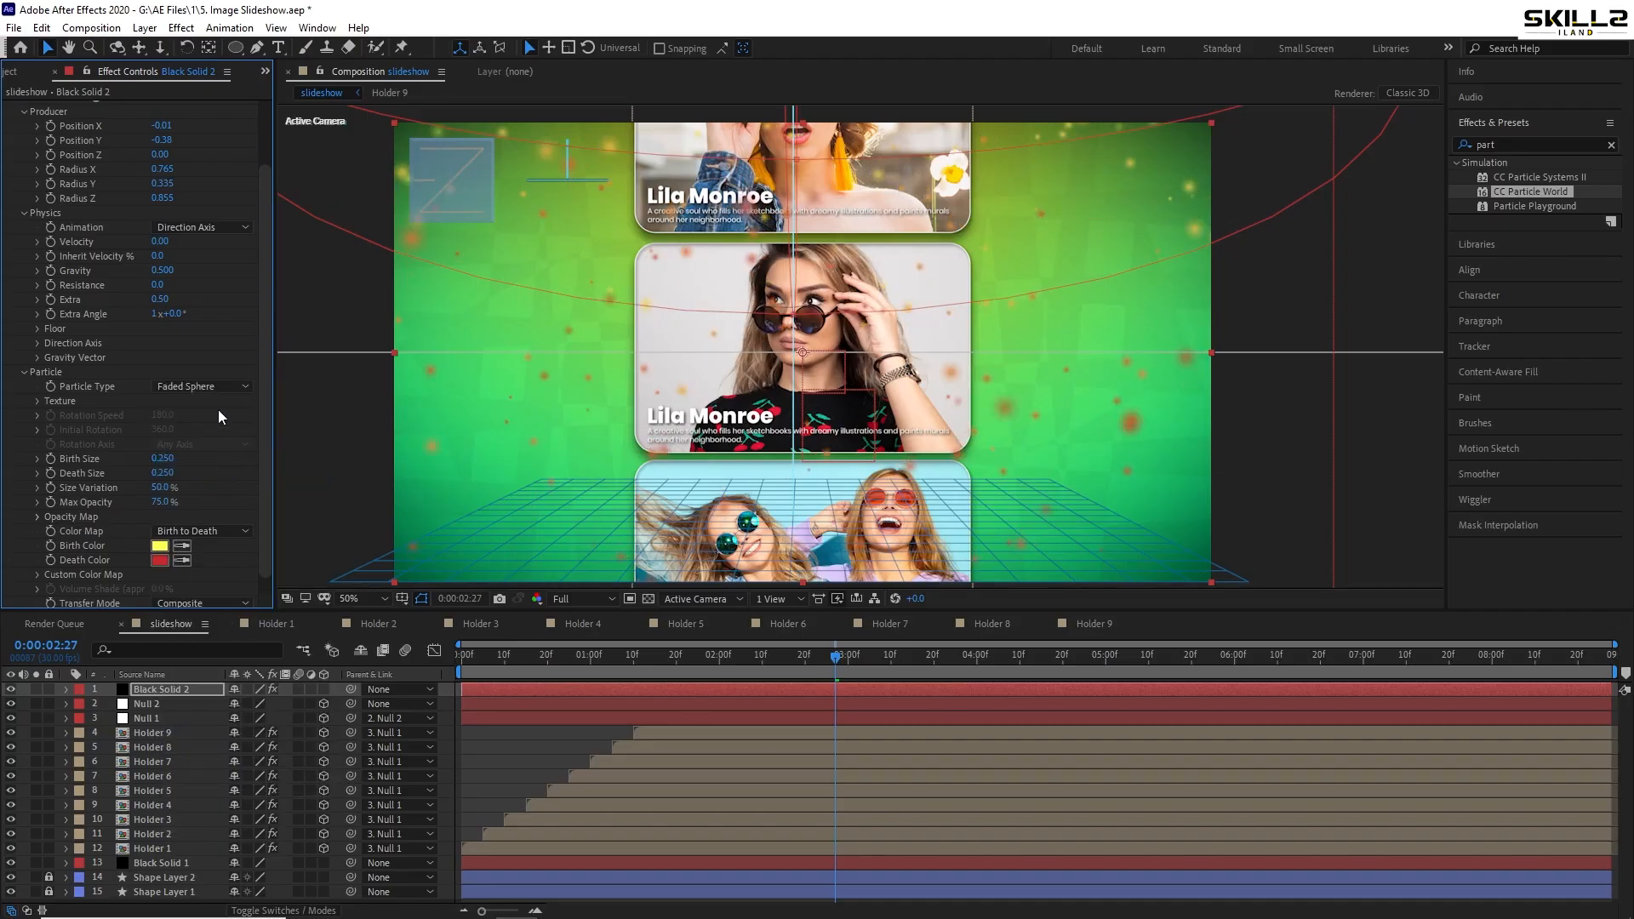
{"action": "left_click", "coordinate": [201, 384]}
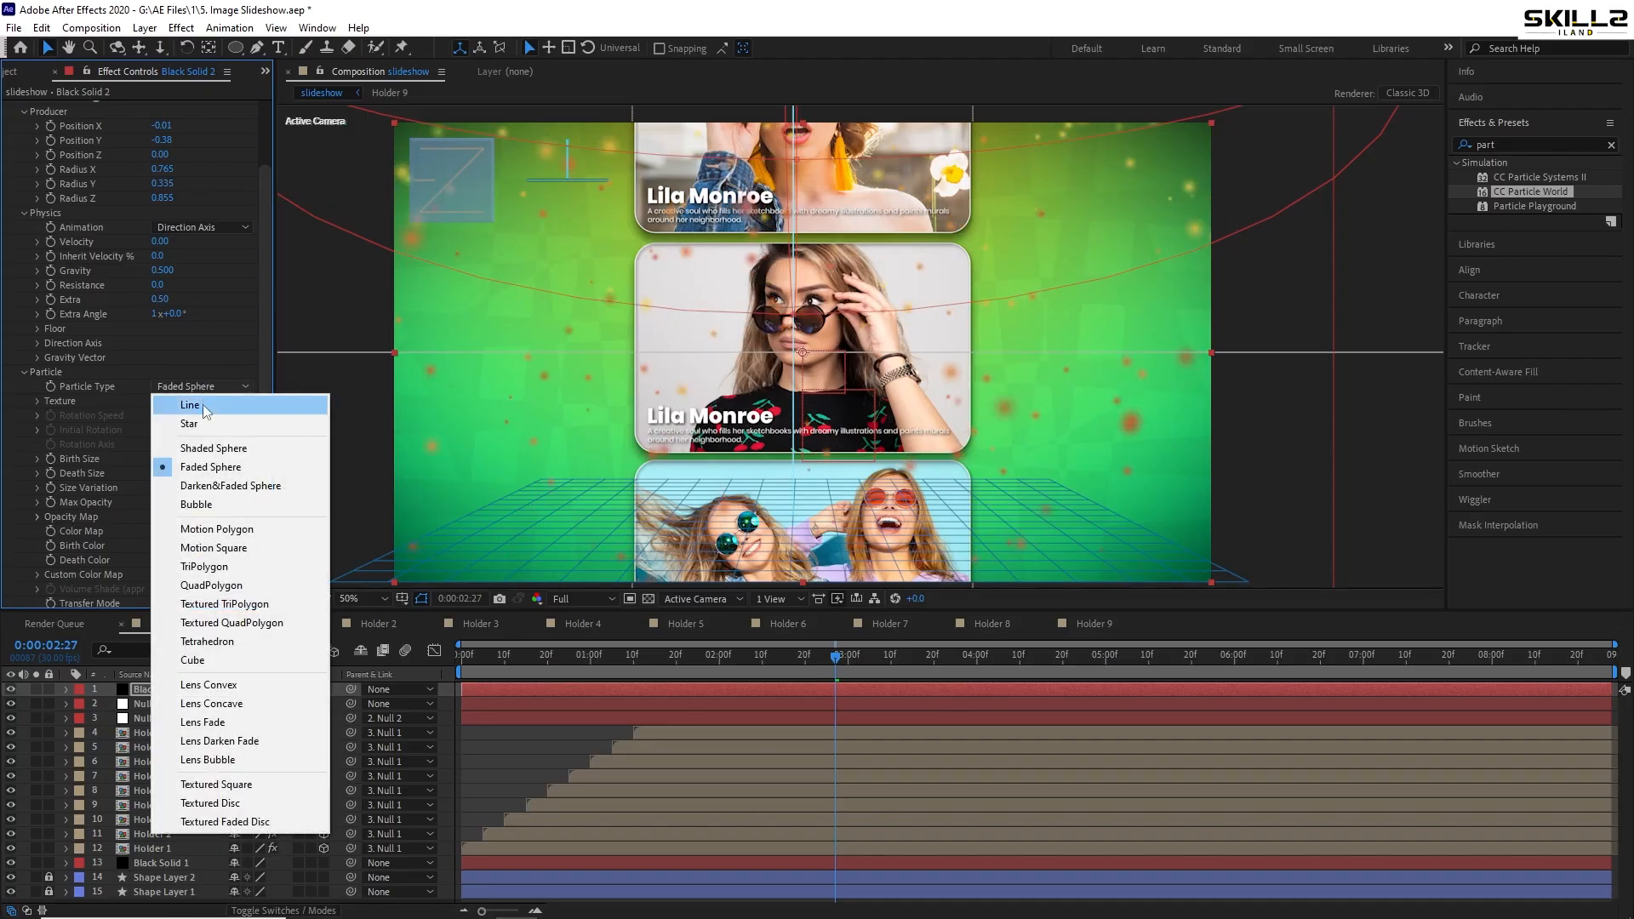
{"action": "left_click", "coordinate": [213, 486]}
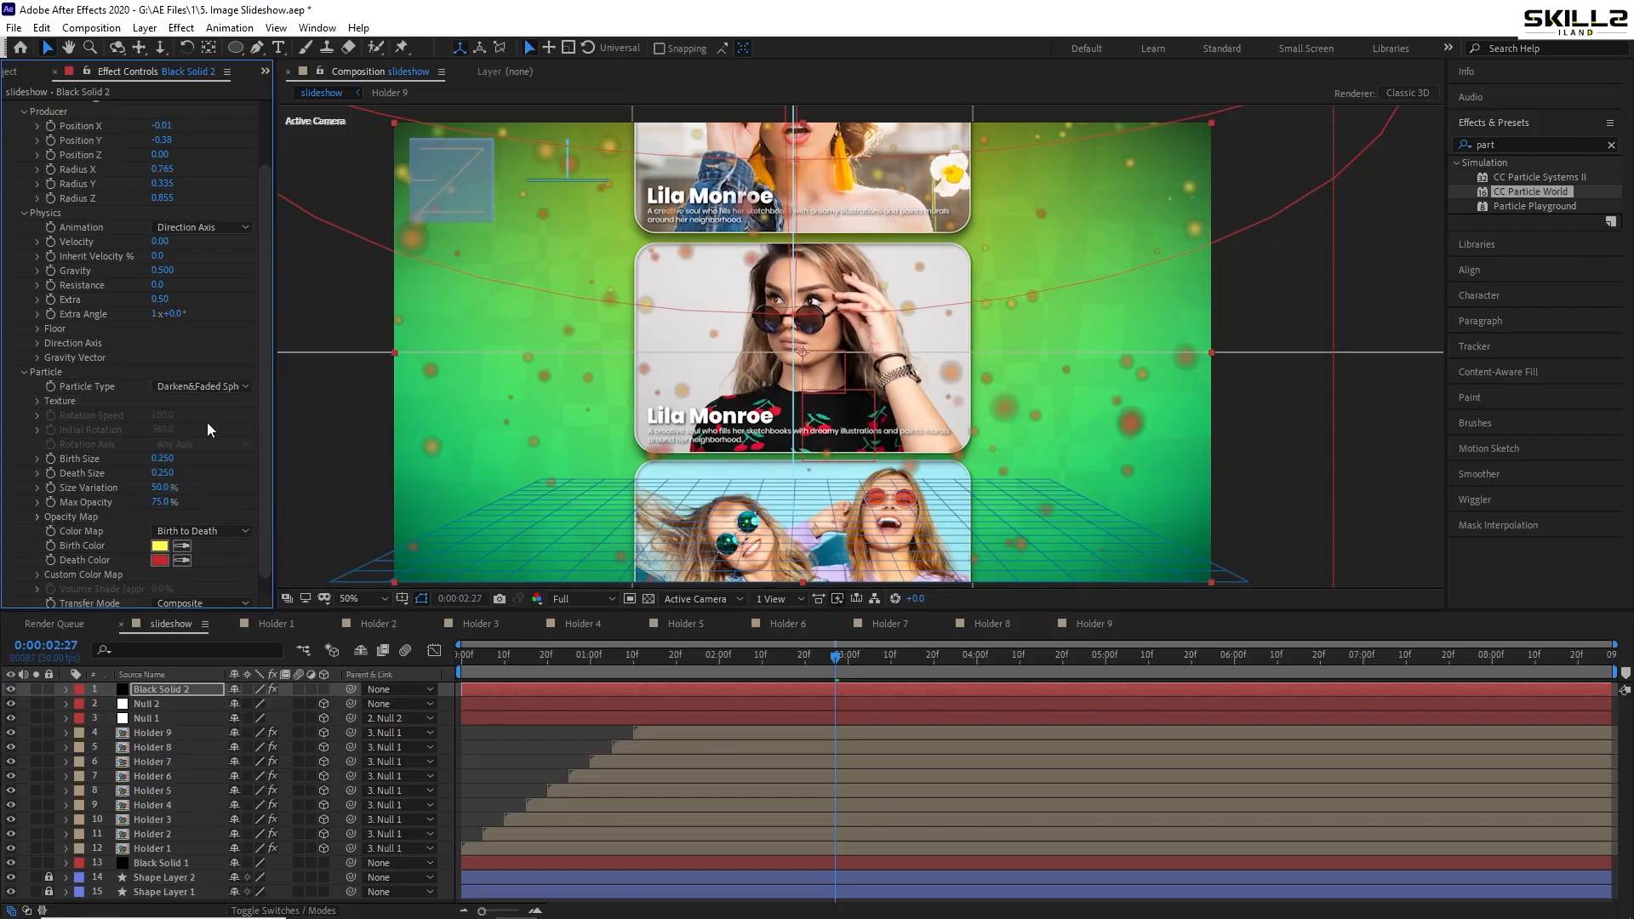
{"action": "left_click", "coordinate": [202, 385]}
{"action": "left_click", "coordinate": [204, 566]}
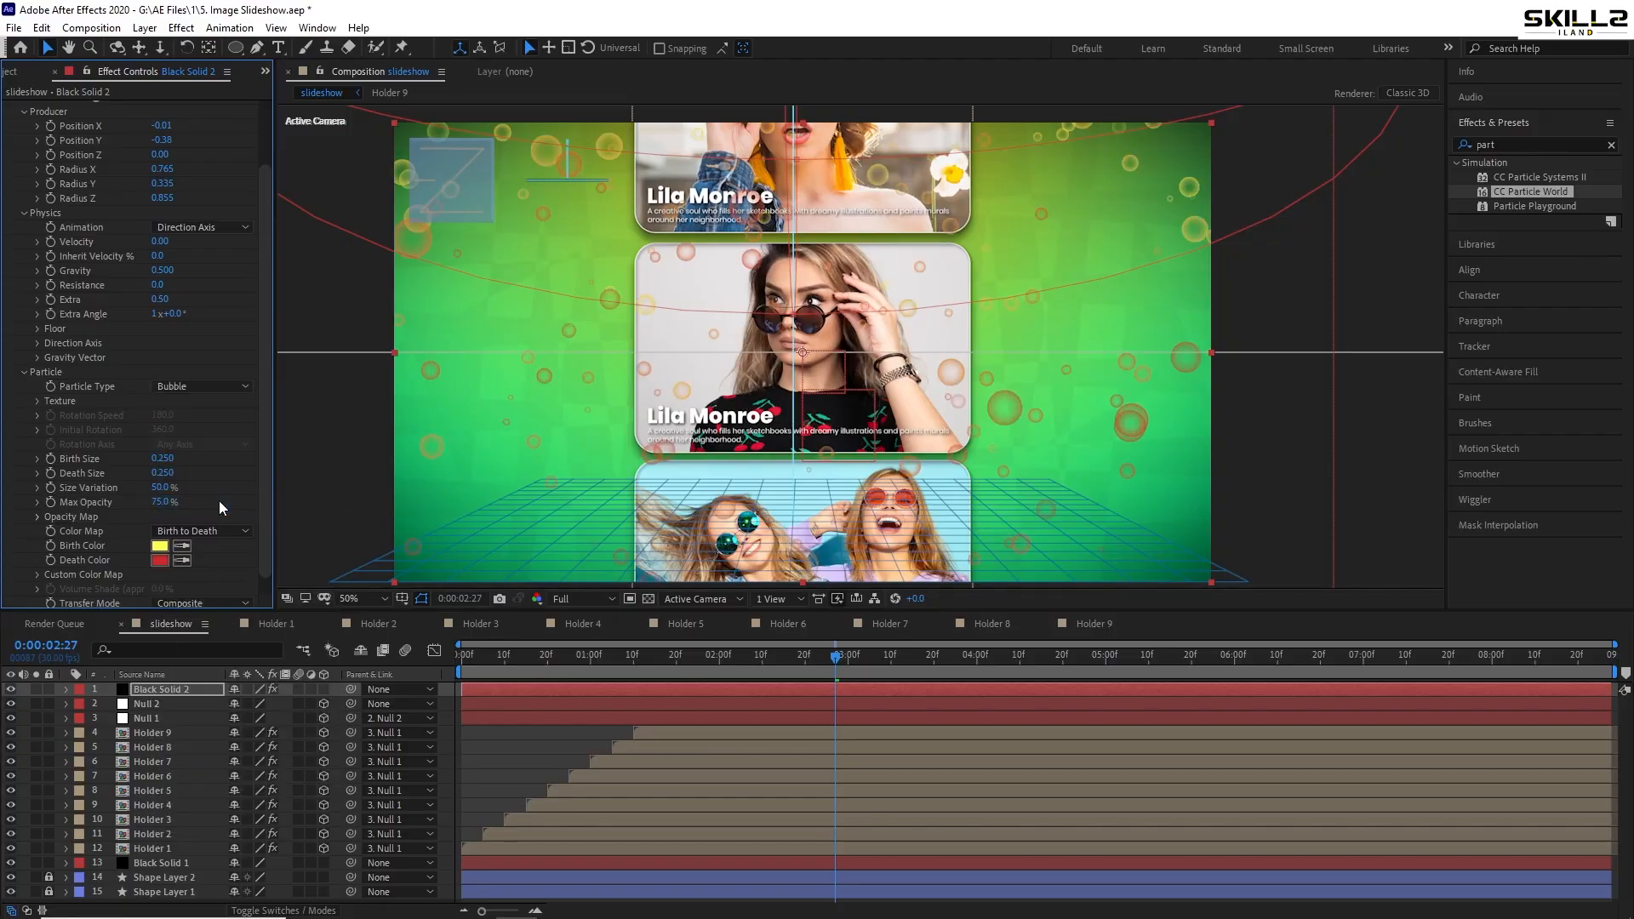
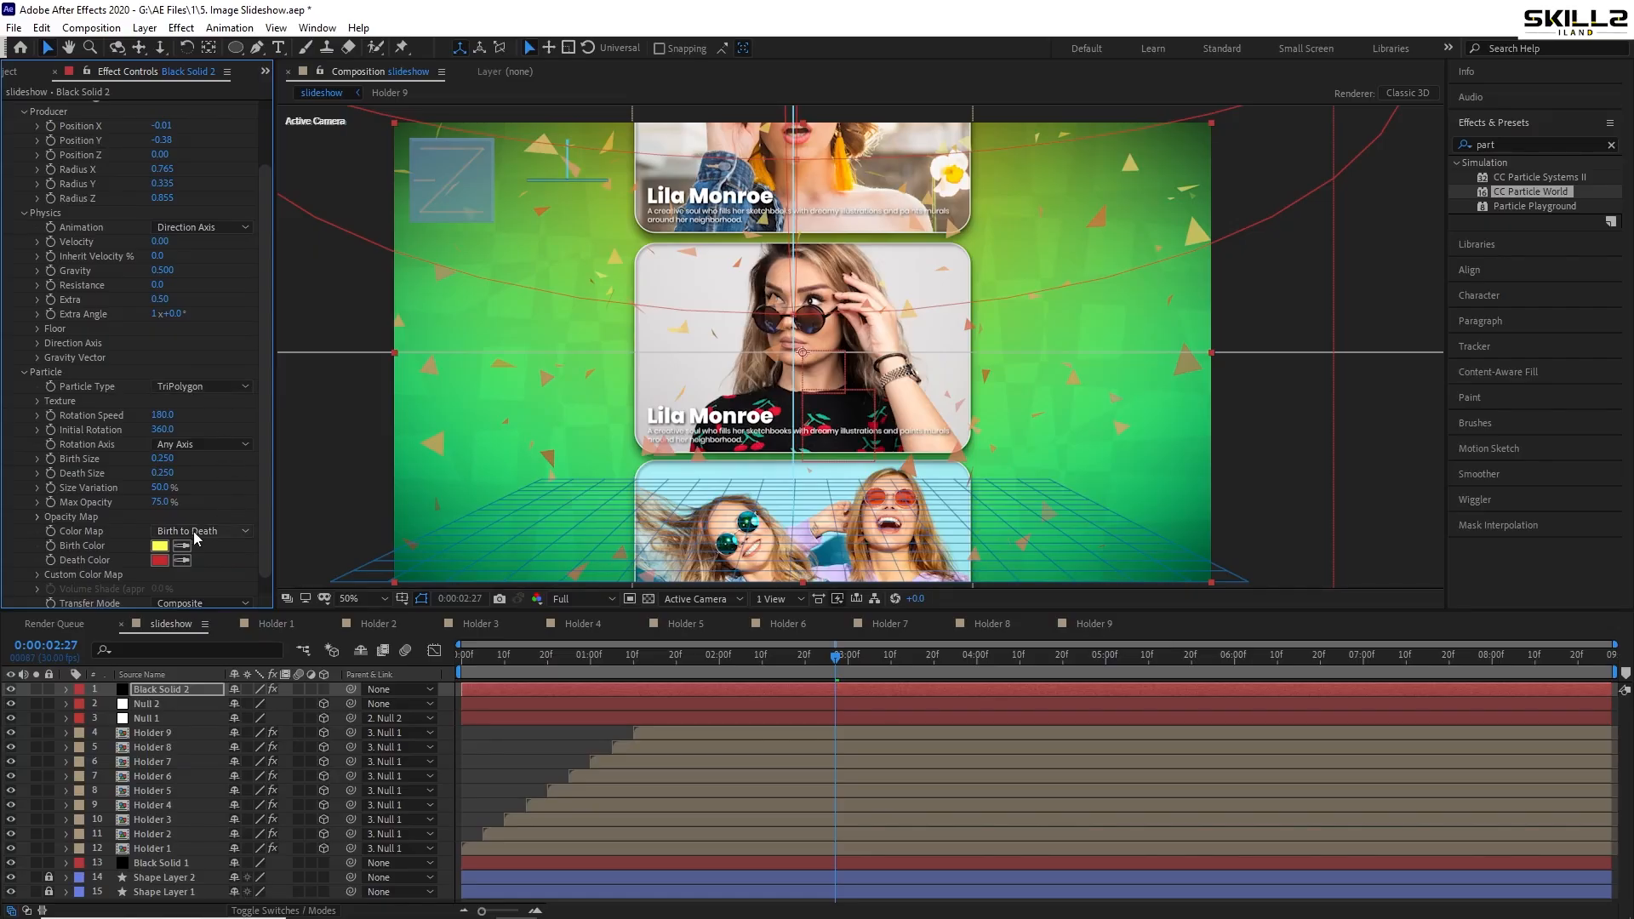
- Set both the Birth Color and Death Color of CC Particle World to white FFFFFF
{"action": "left_click", "coordinate": [159, 546]}
{"action": "left_click_drag", "start_coordinate": [868, 515], "coordinate": [819, 404]}
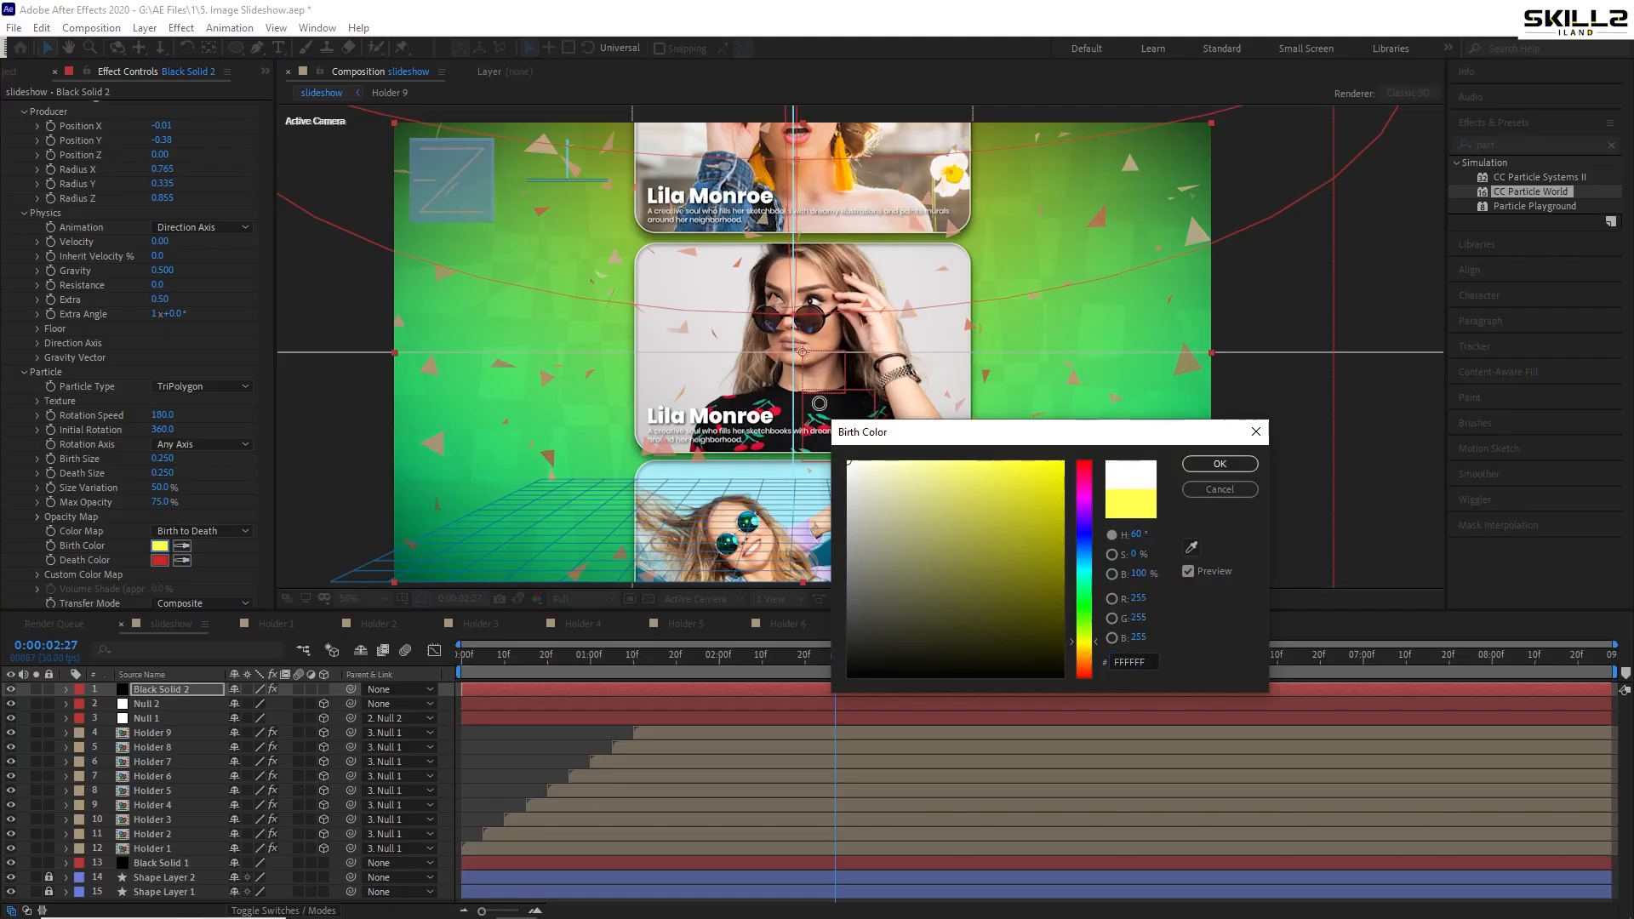
{"action": "left_click", "coordinate": [1212, 467]}
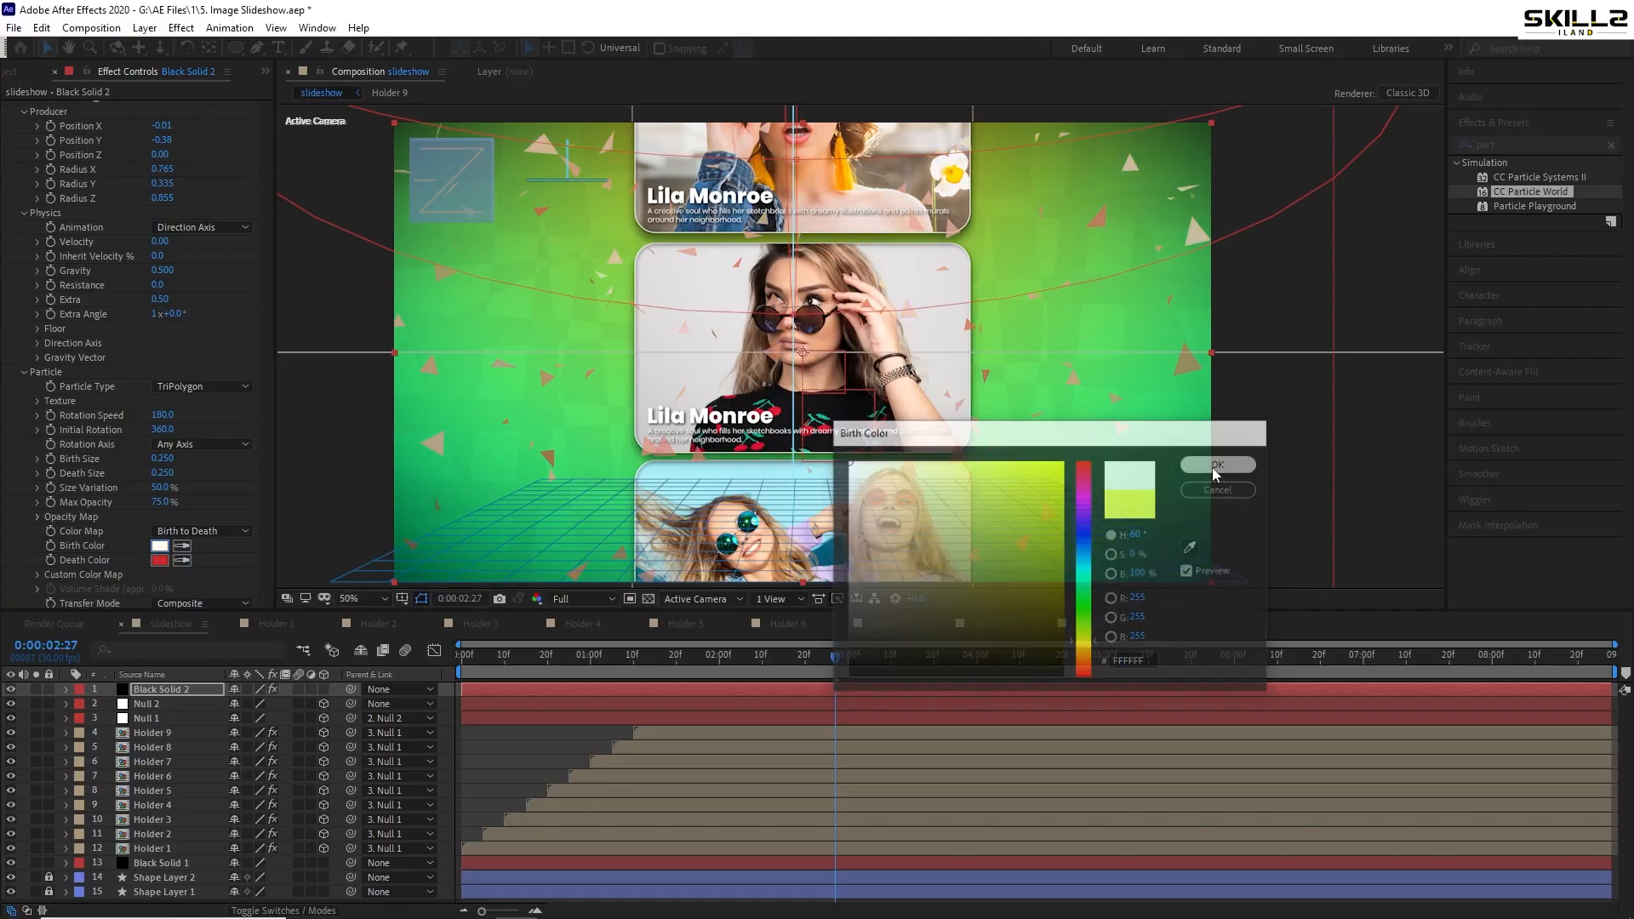
{"action": "left_click", "coordinate": [159, 560]}
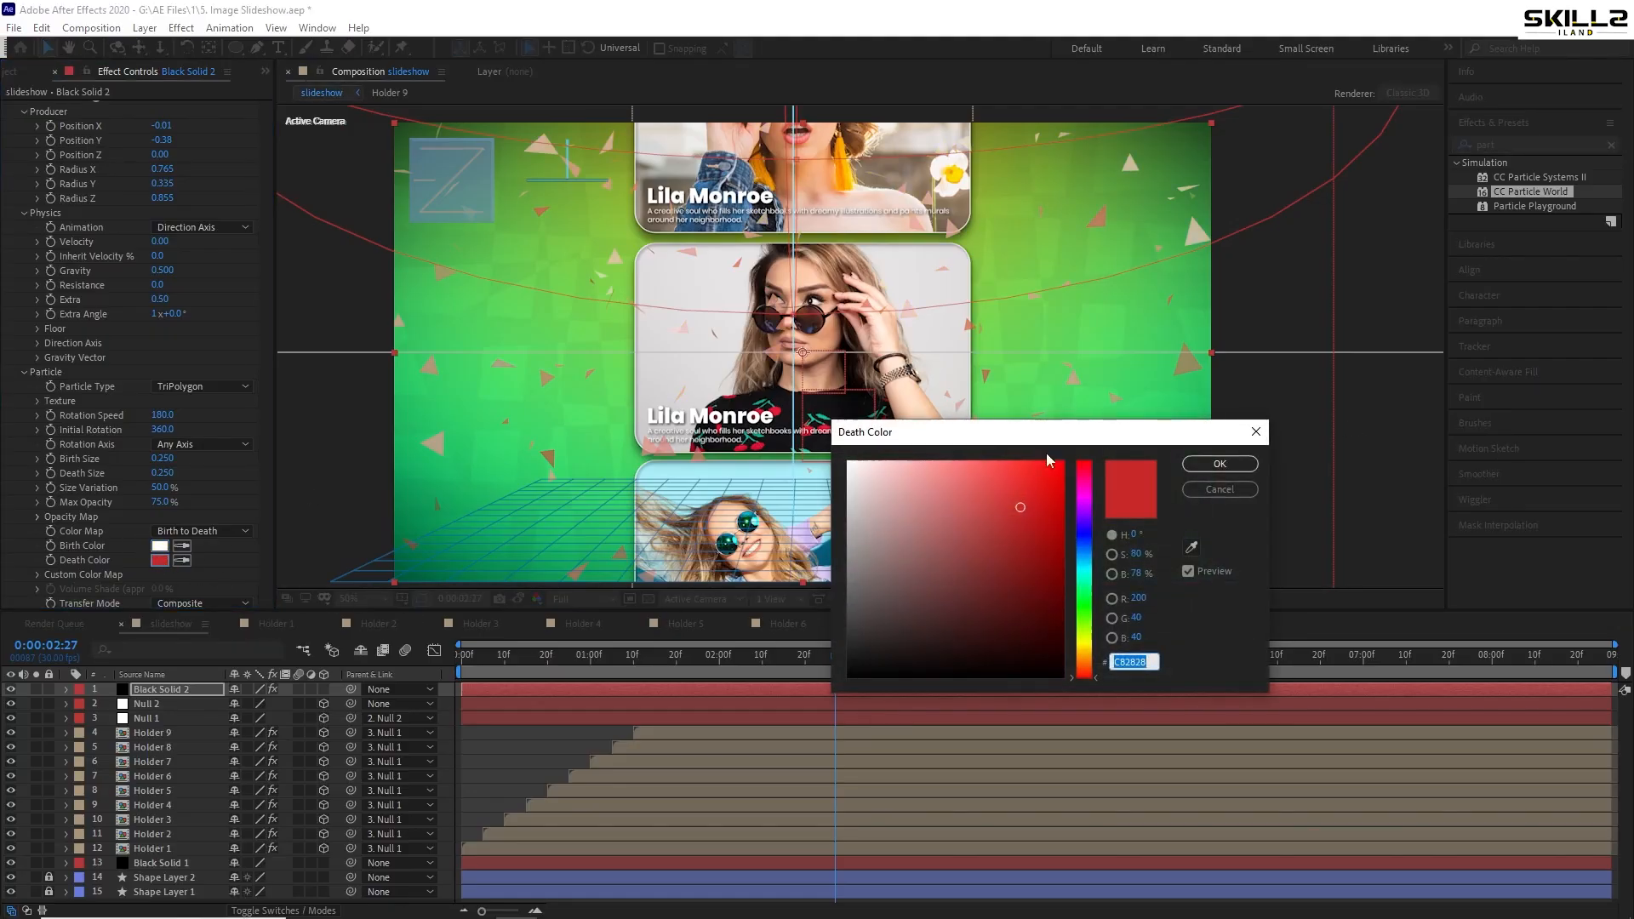
{"action": "left_click", "coordinate": [849, 462]}
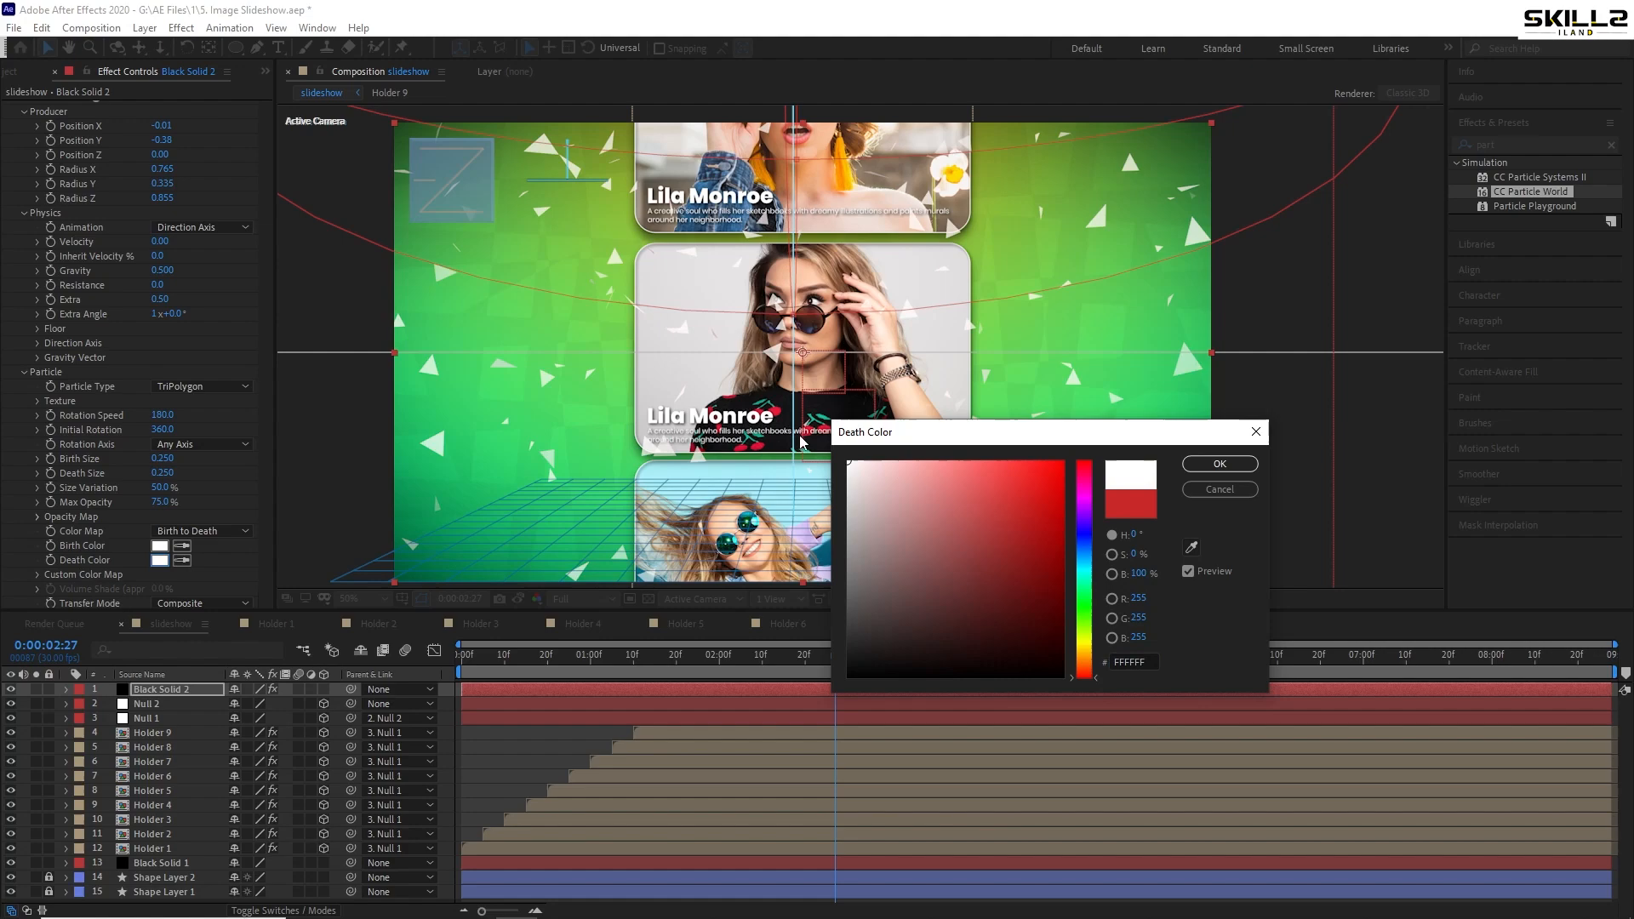
{"action": "left_click", "coordinate": [1239, 467]}
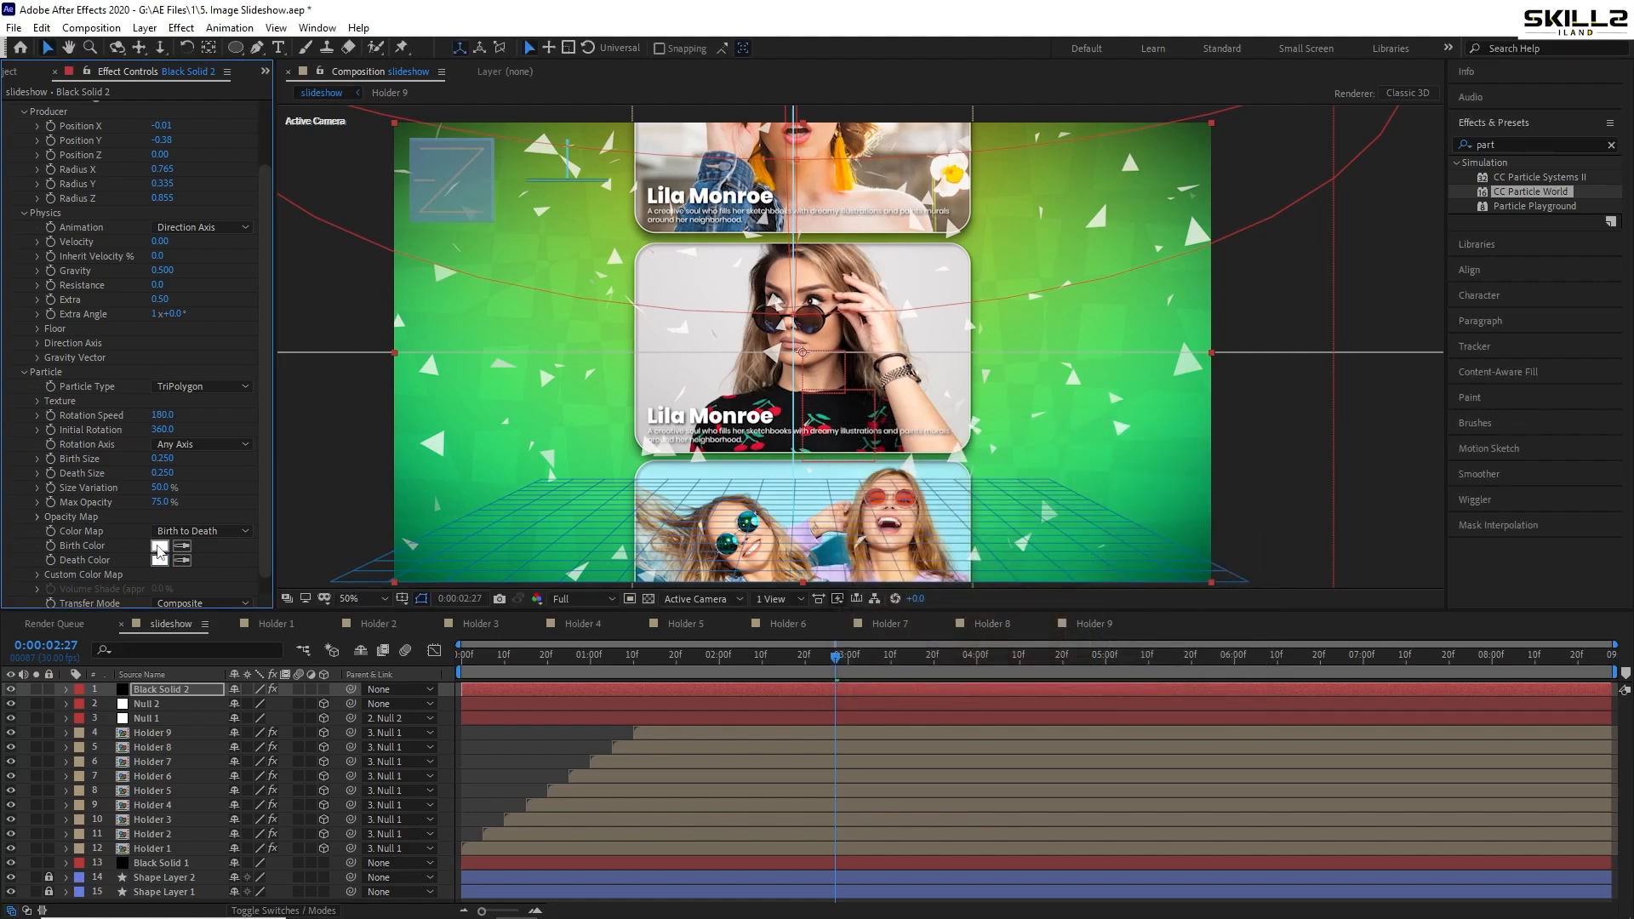
{"action": "scroll", "coordinate": [162, 552], "scroll_direction": "down", "scroll_amount": 1}
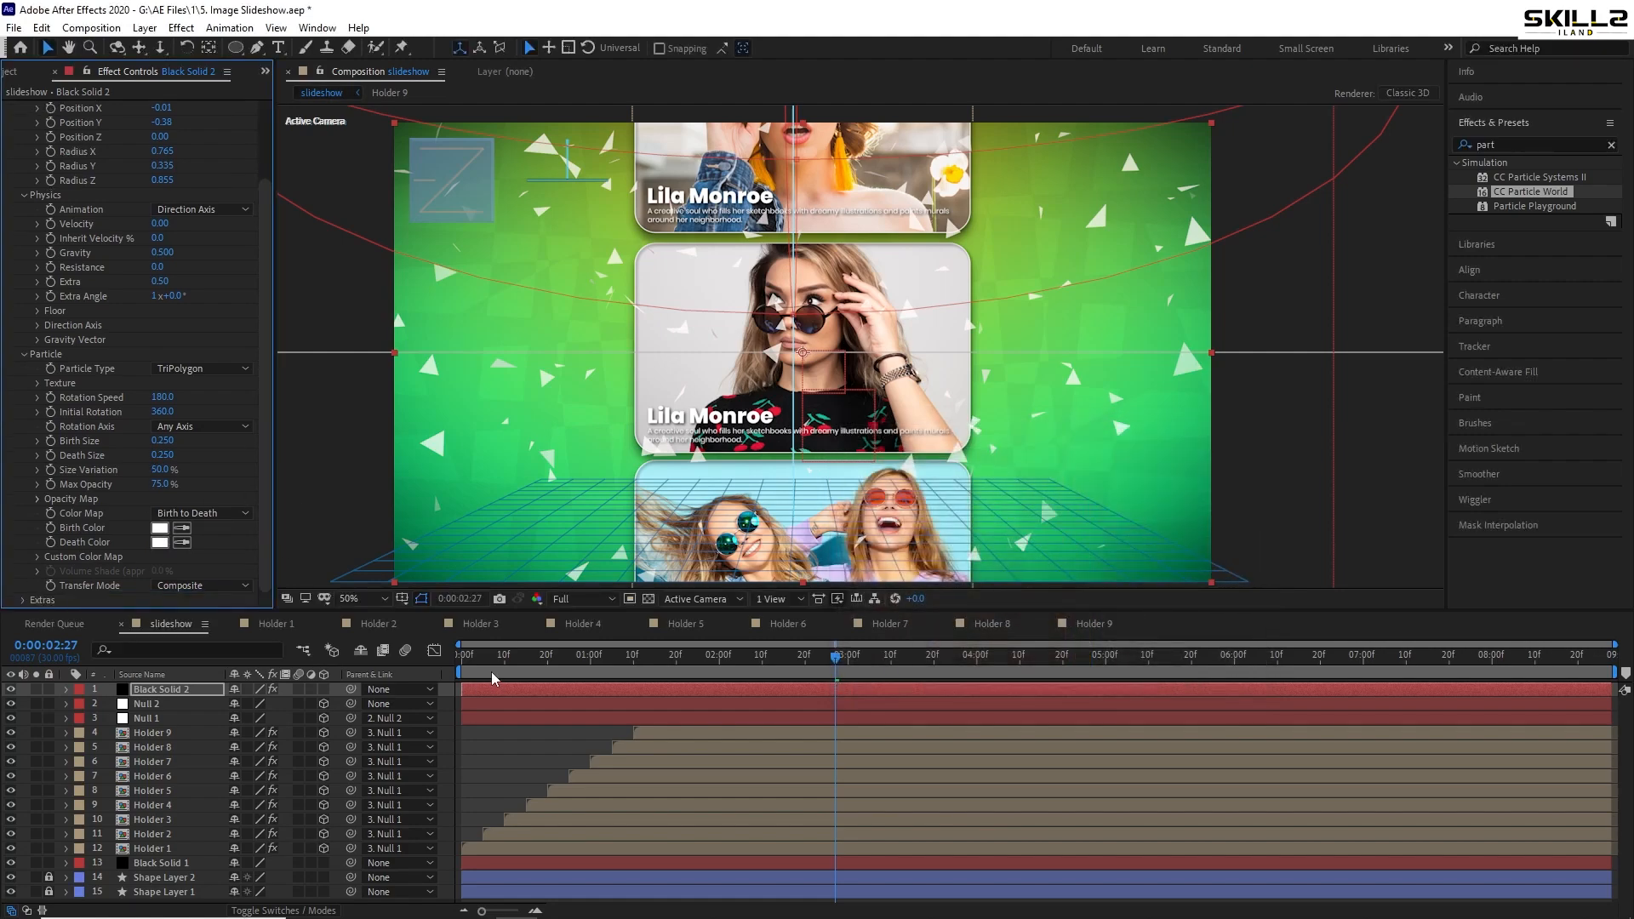
- Preview the slideshow, then scrub particle Gravity down to 0.130 and preview again
{"action": "key", "text": "space"}
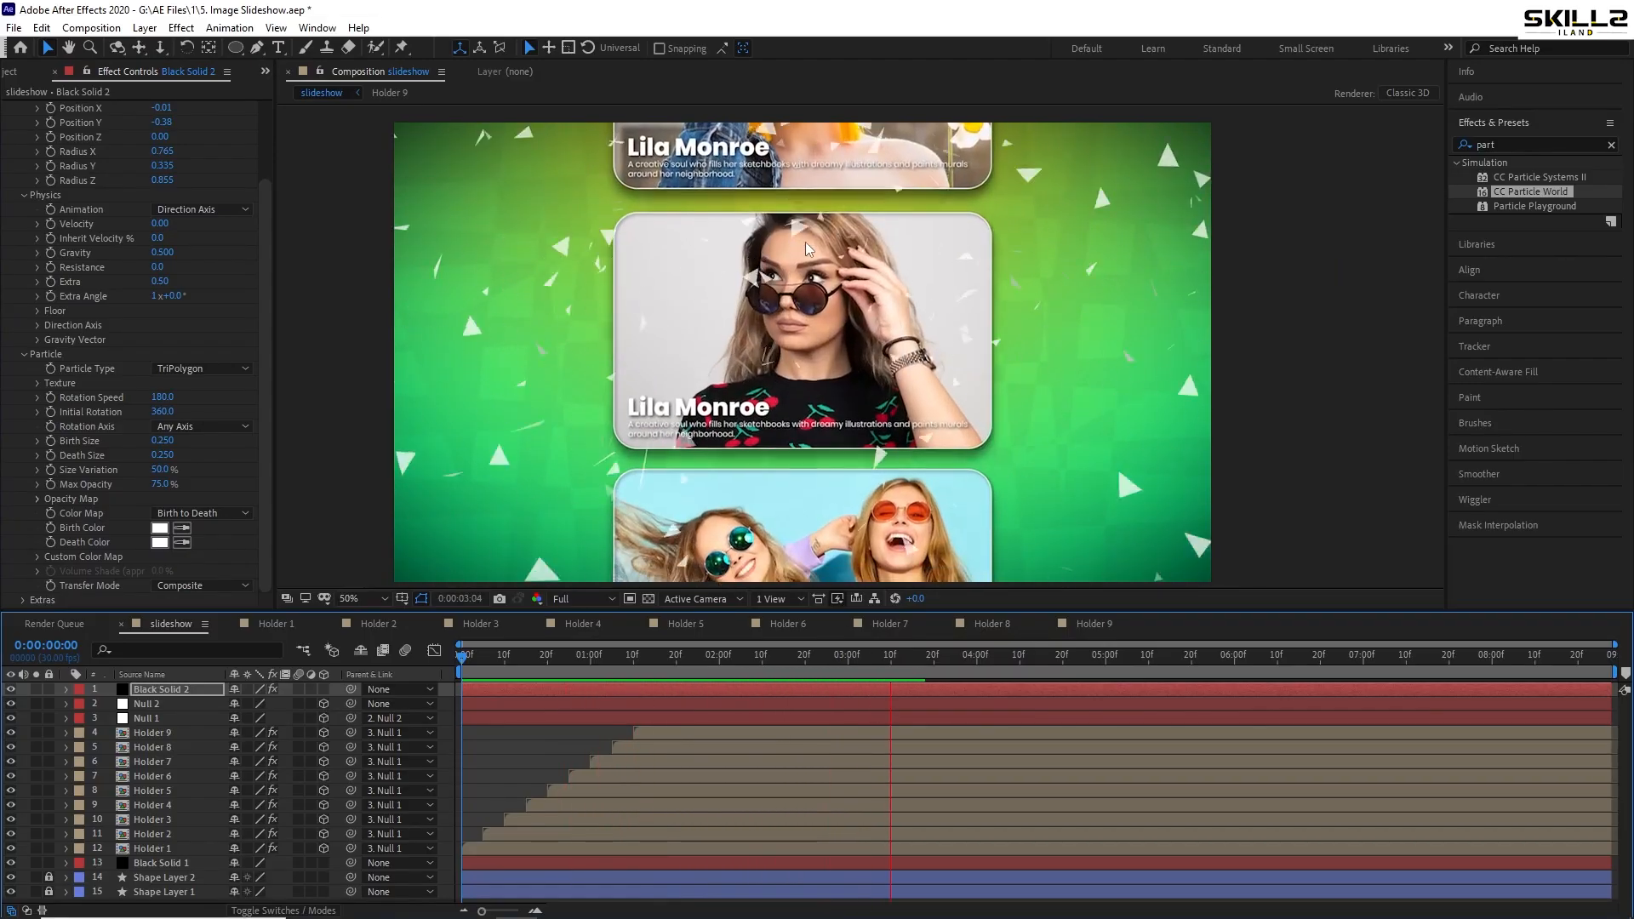
{"action": "key", "text": "space"}
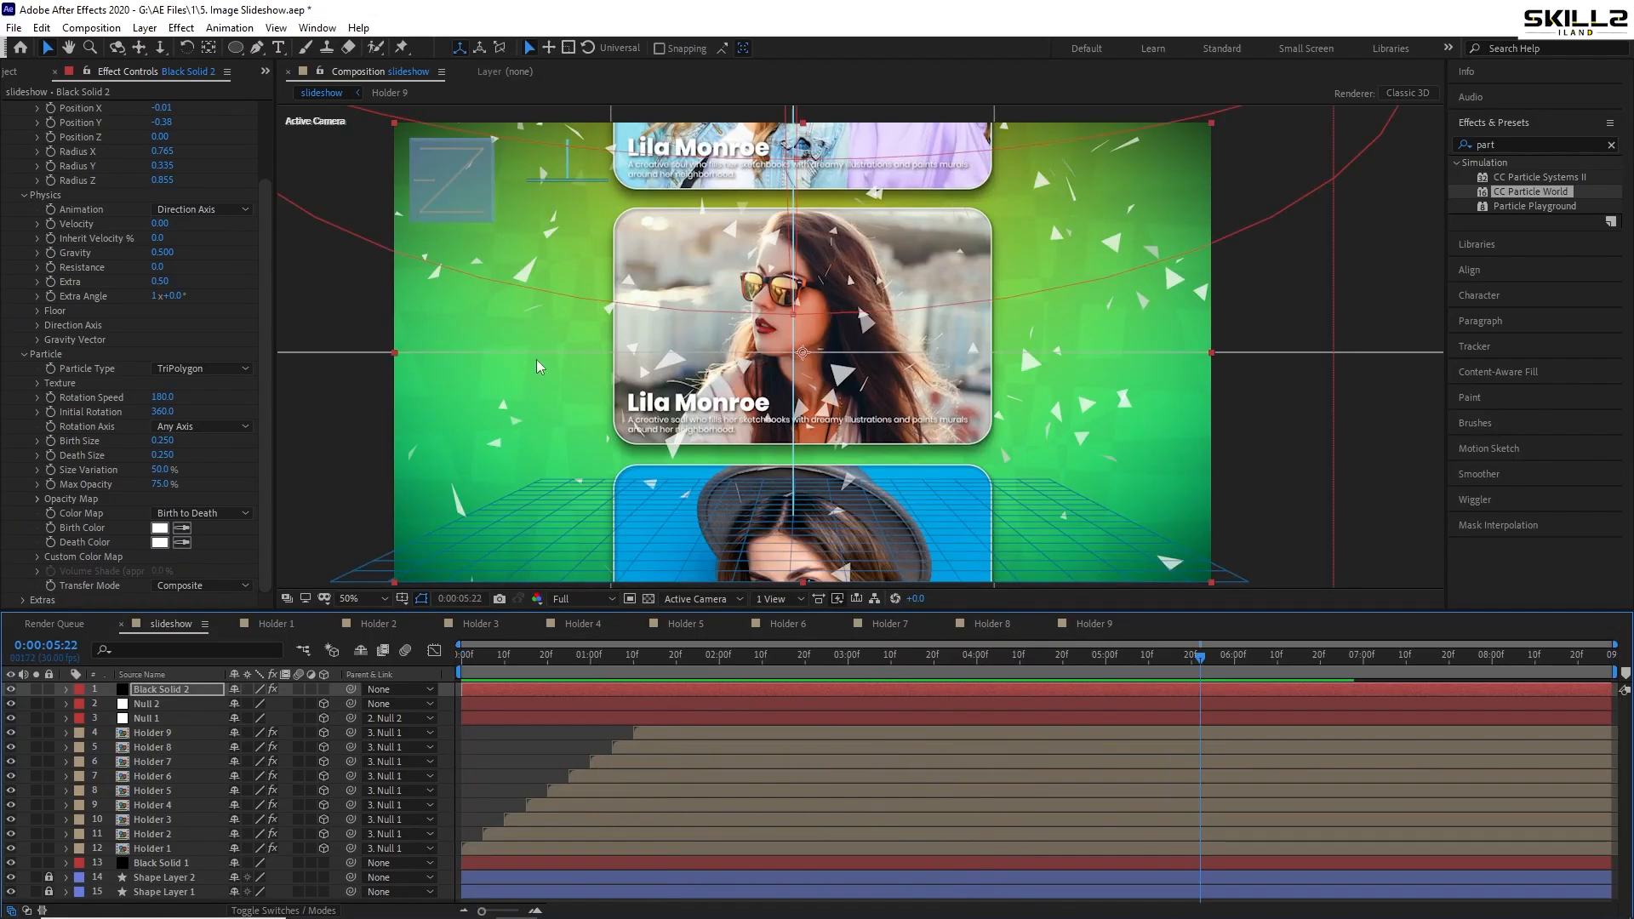
{"action": "scroll", "coordinate": [118, 187], "scroll_direction": "up", "scroll_amount": 3}
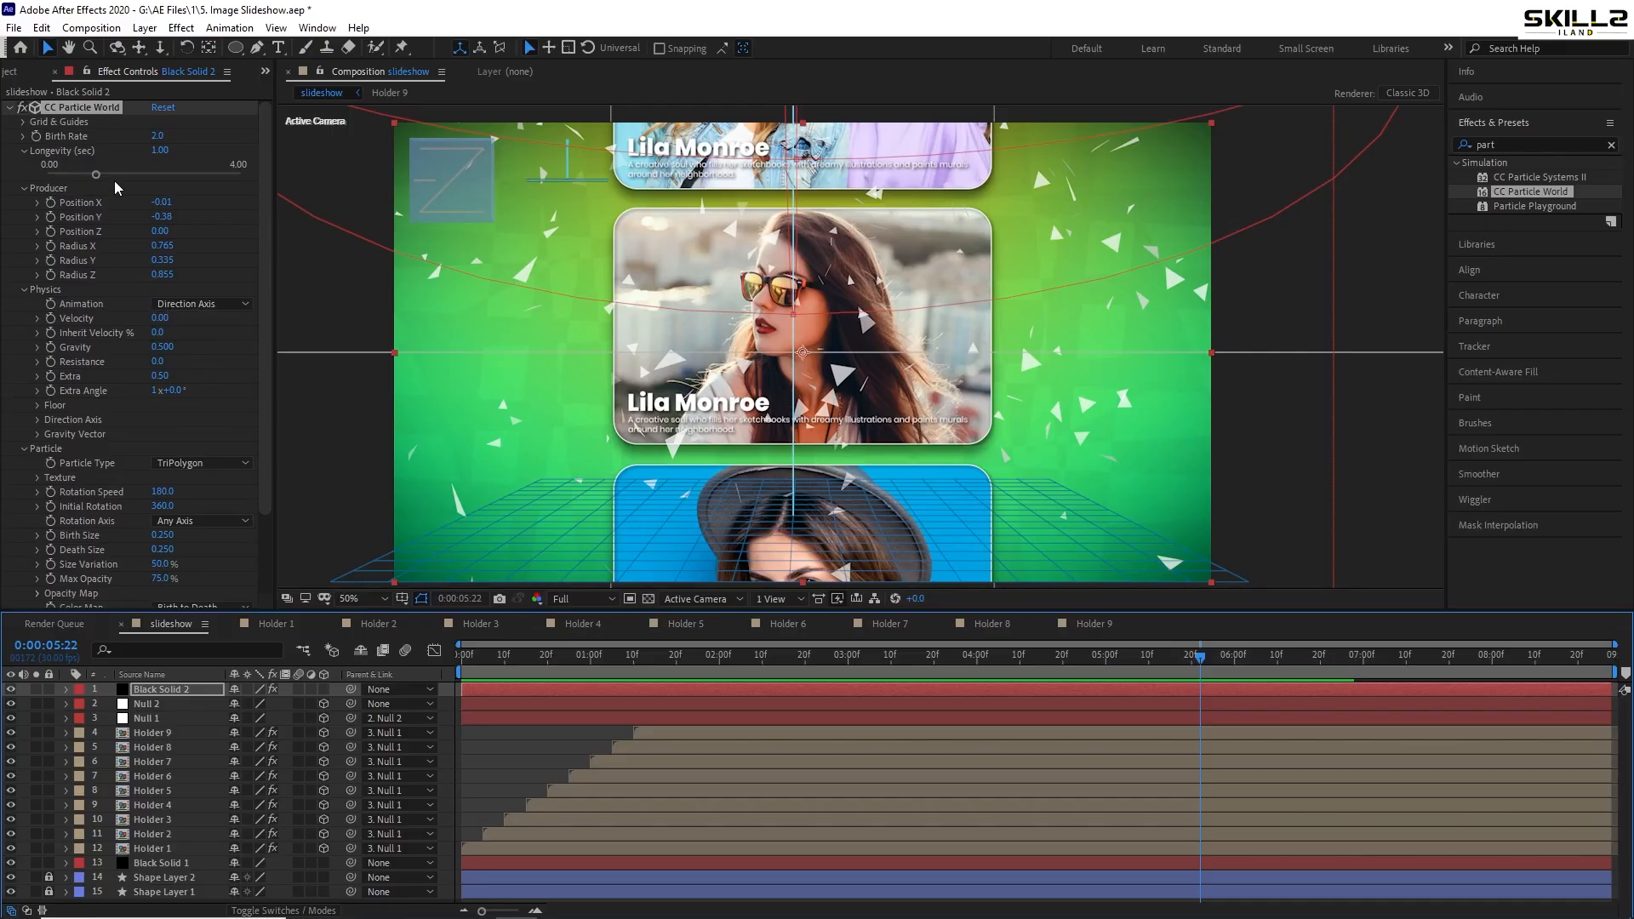
{"action": "scroll", "coordinate": [228, 332], "scroll_direction": "down", "scroll_amount": 1}
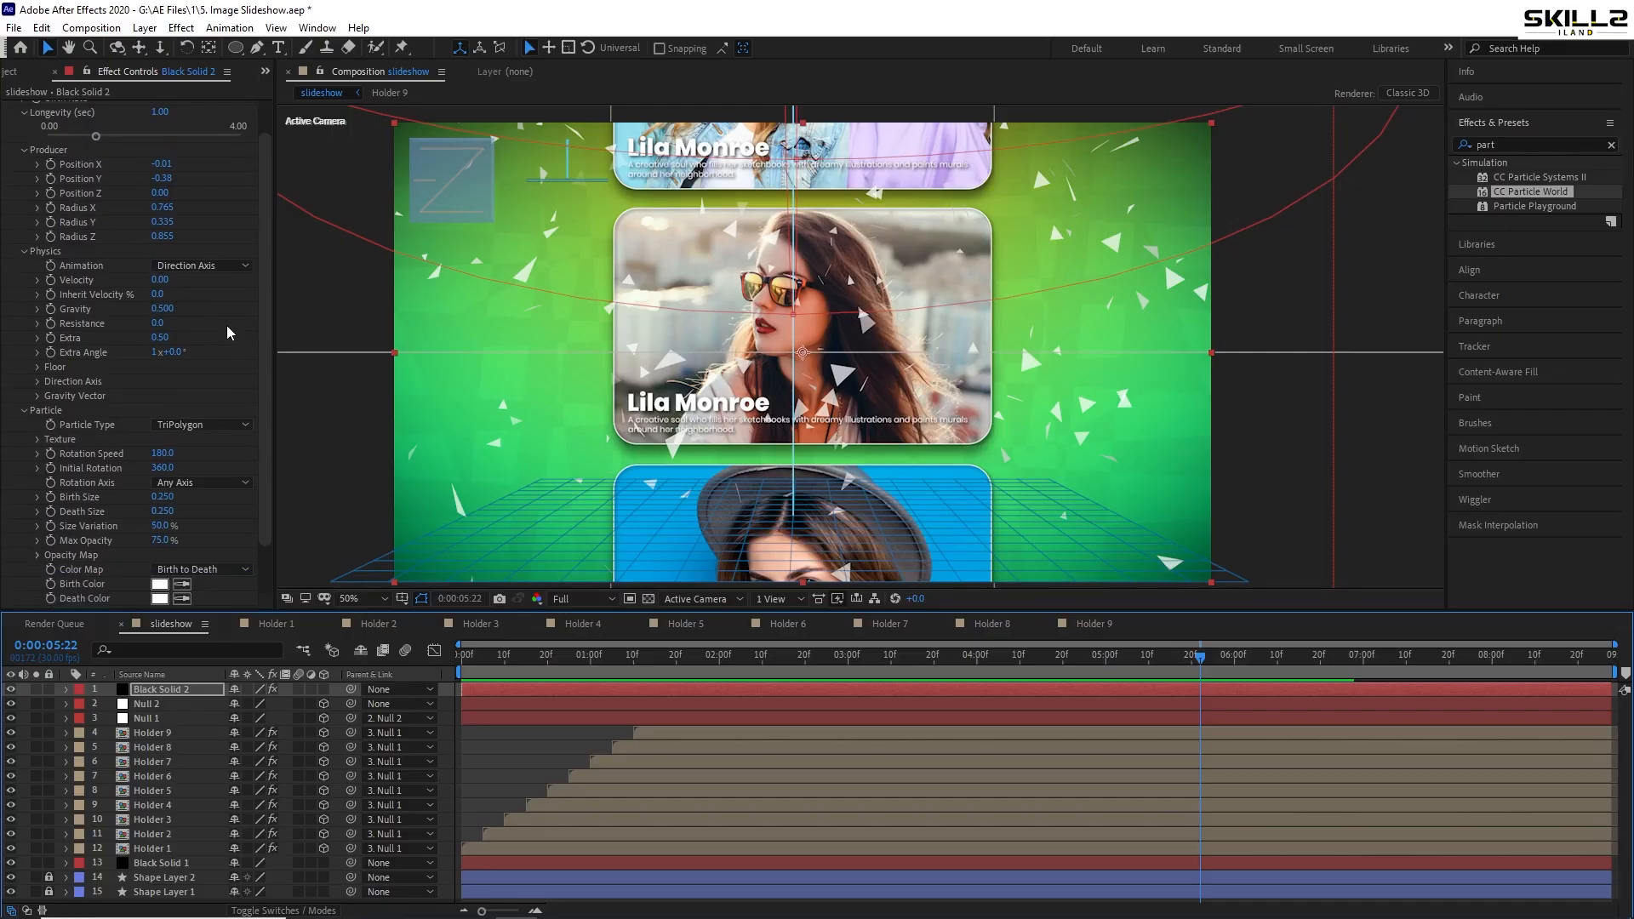
{"action": "left_click_drag", "start_coordinate": [170, 308], "coordinate": [138, 319]}
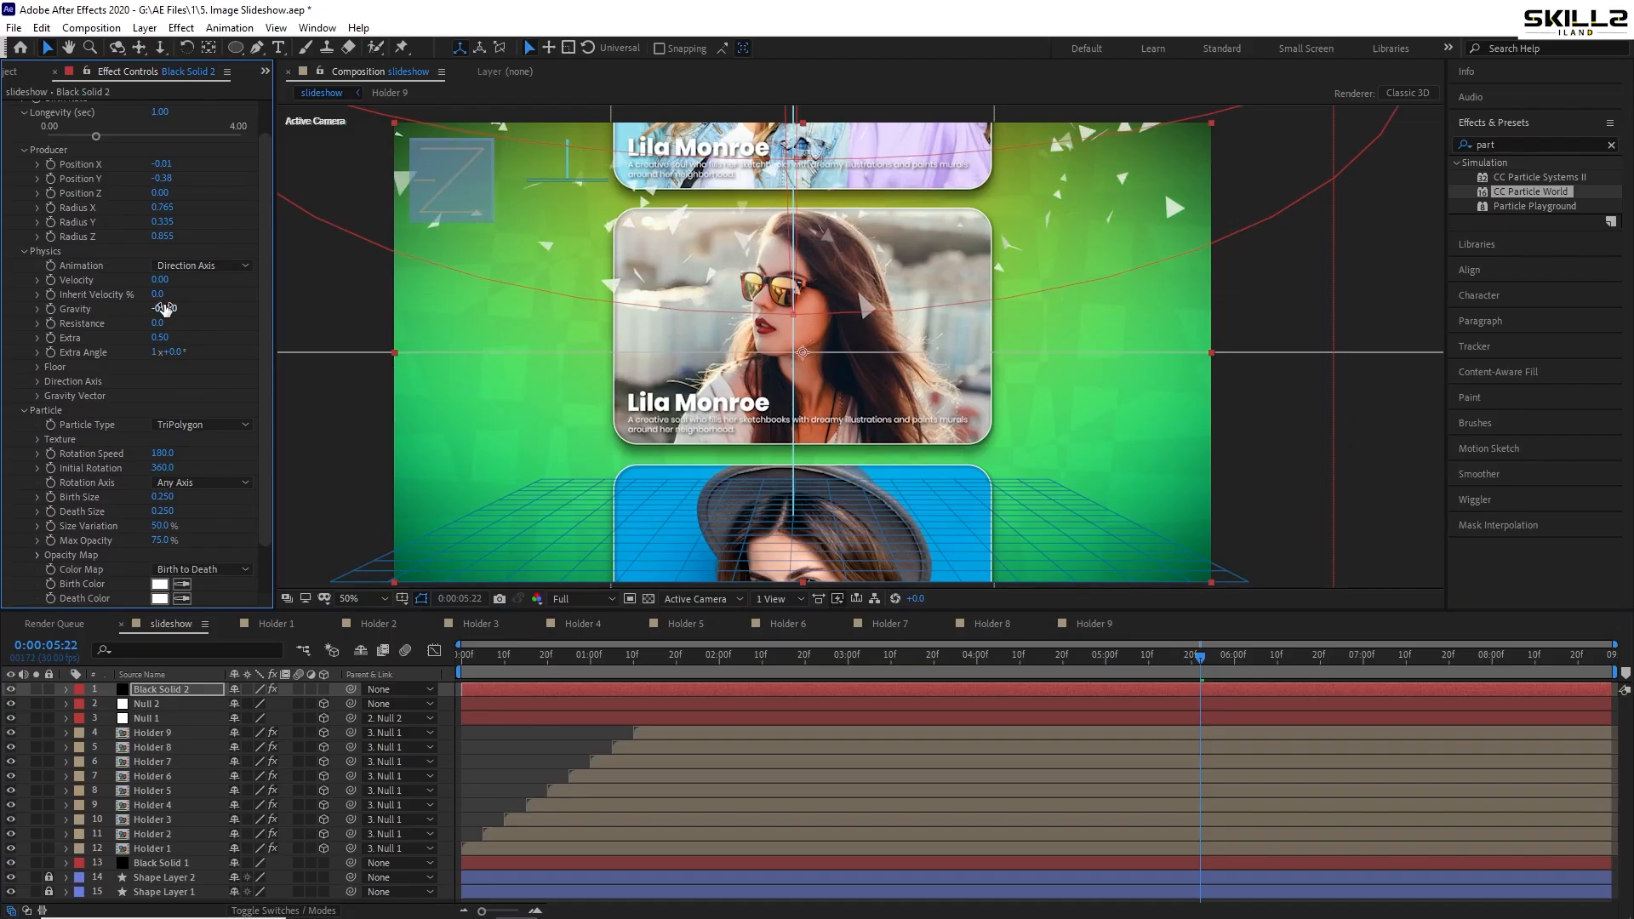
{"action": "key", "text": "space"}
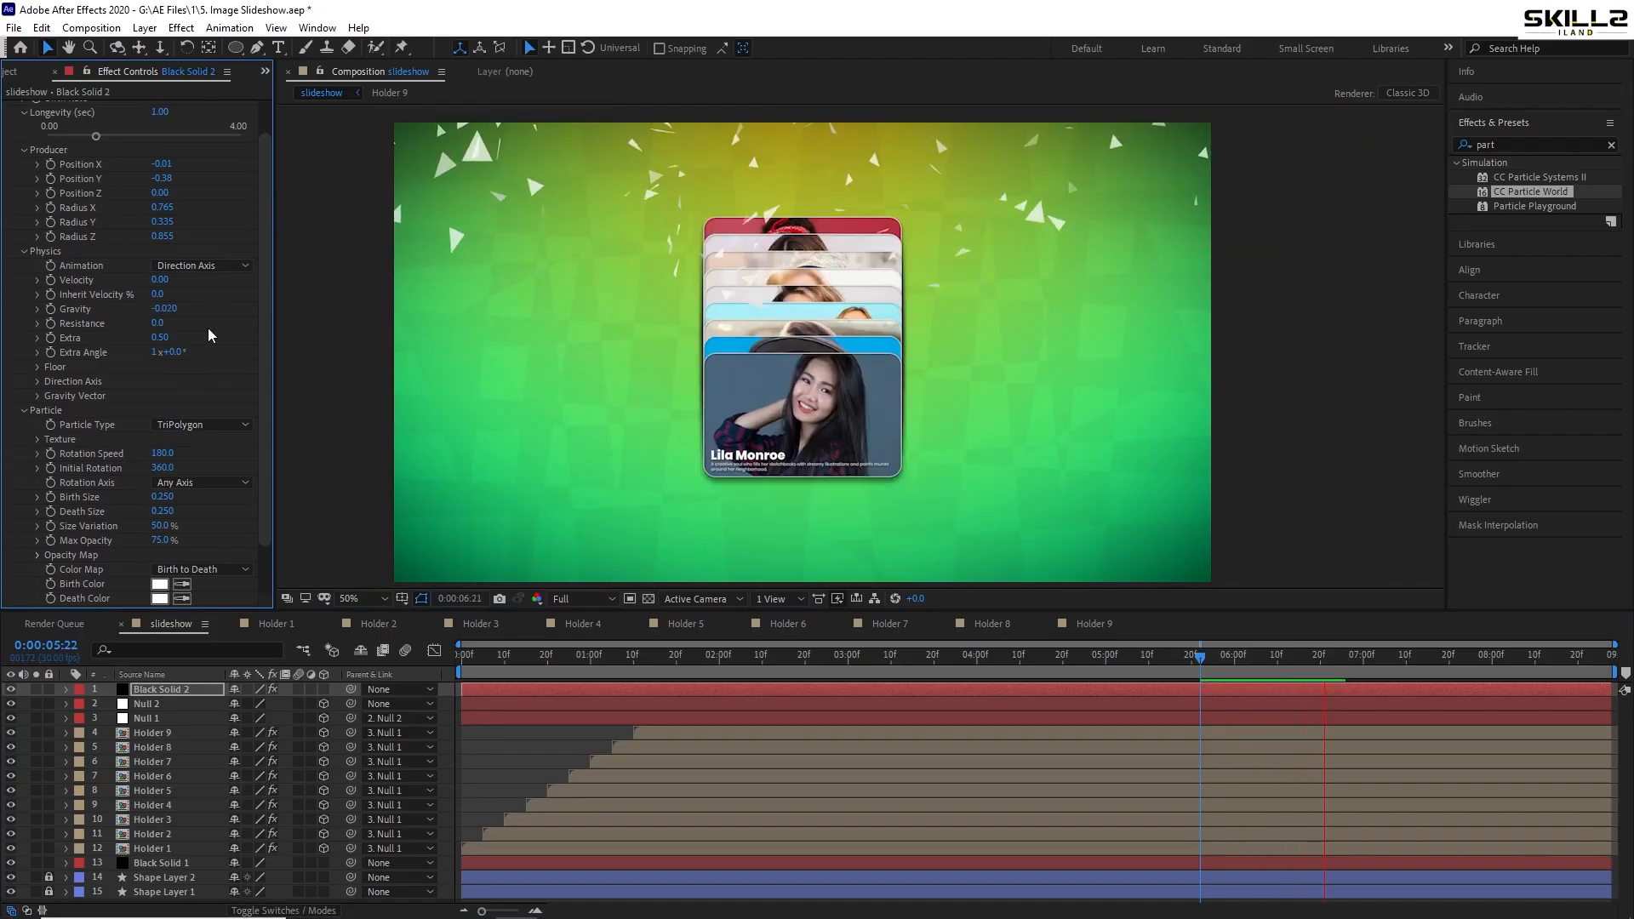
{"action": "key", "text": "space"}
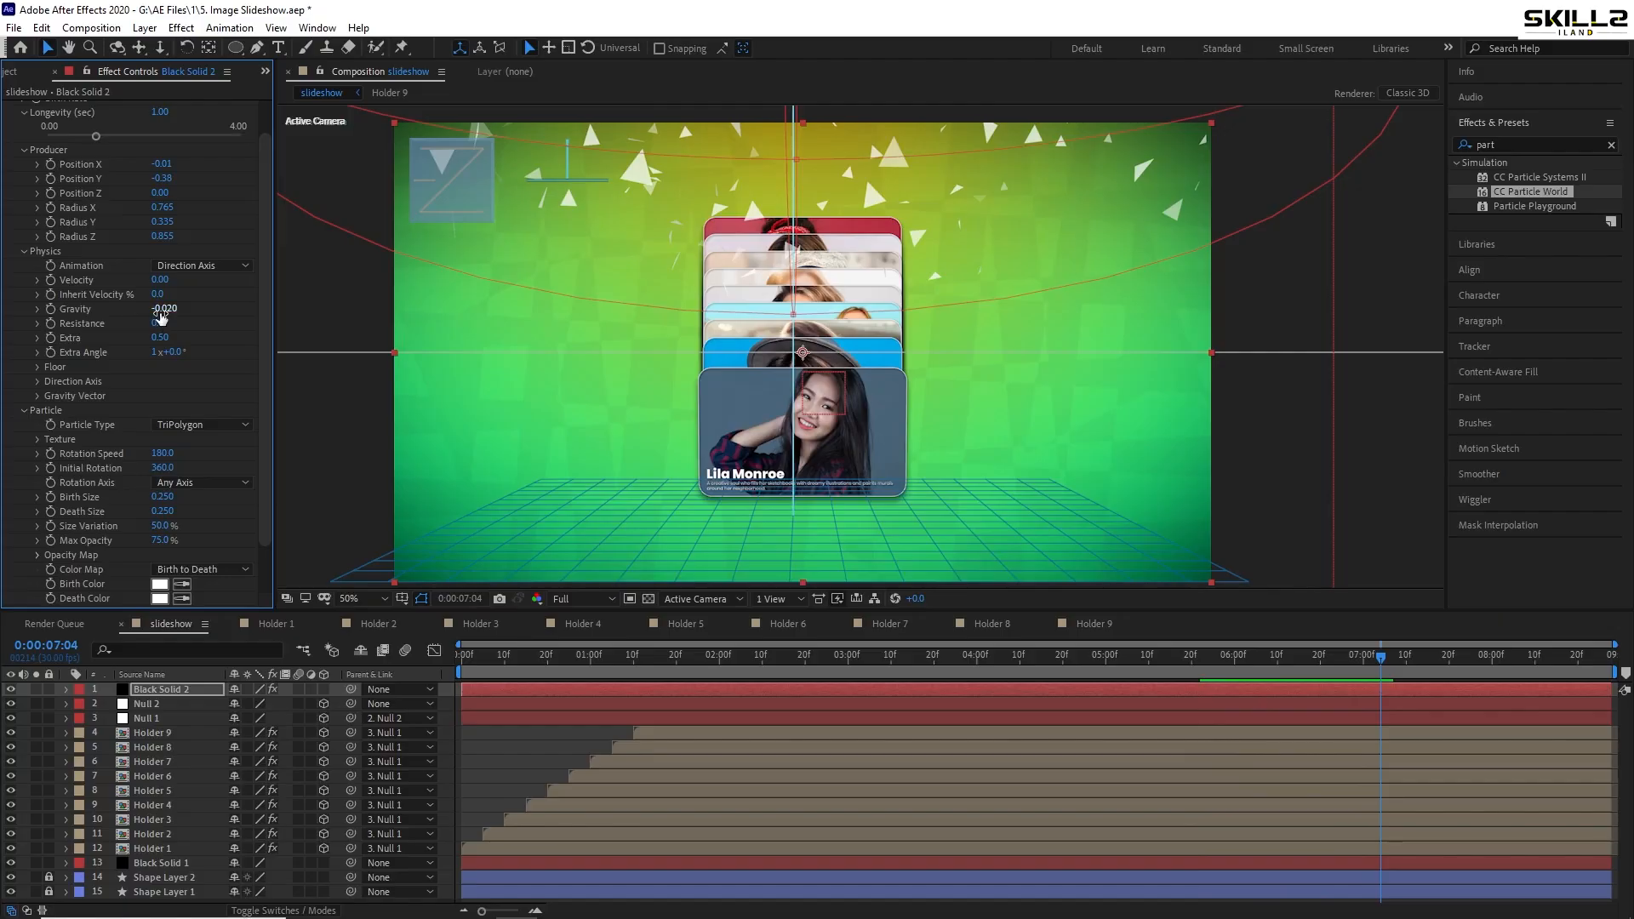
- Set Gravity to 0.001 and preview the slower particle drift, keeping Longevity at 1.00
{"action": "left_click", "coordinate": [166, 310]}
{"action": "type", "text": "0.001"}
{"action": "key", "text": "Return"}
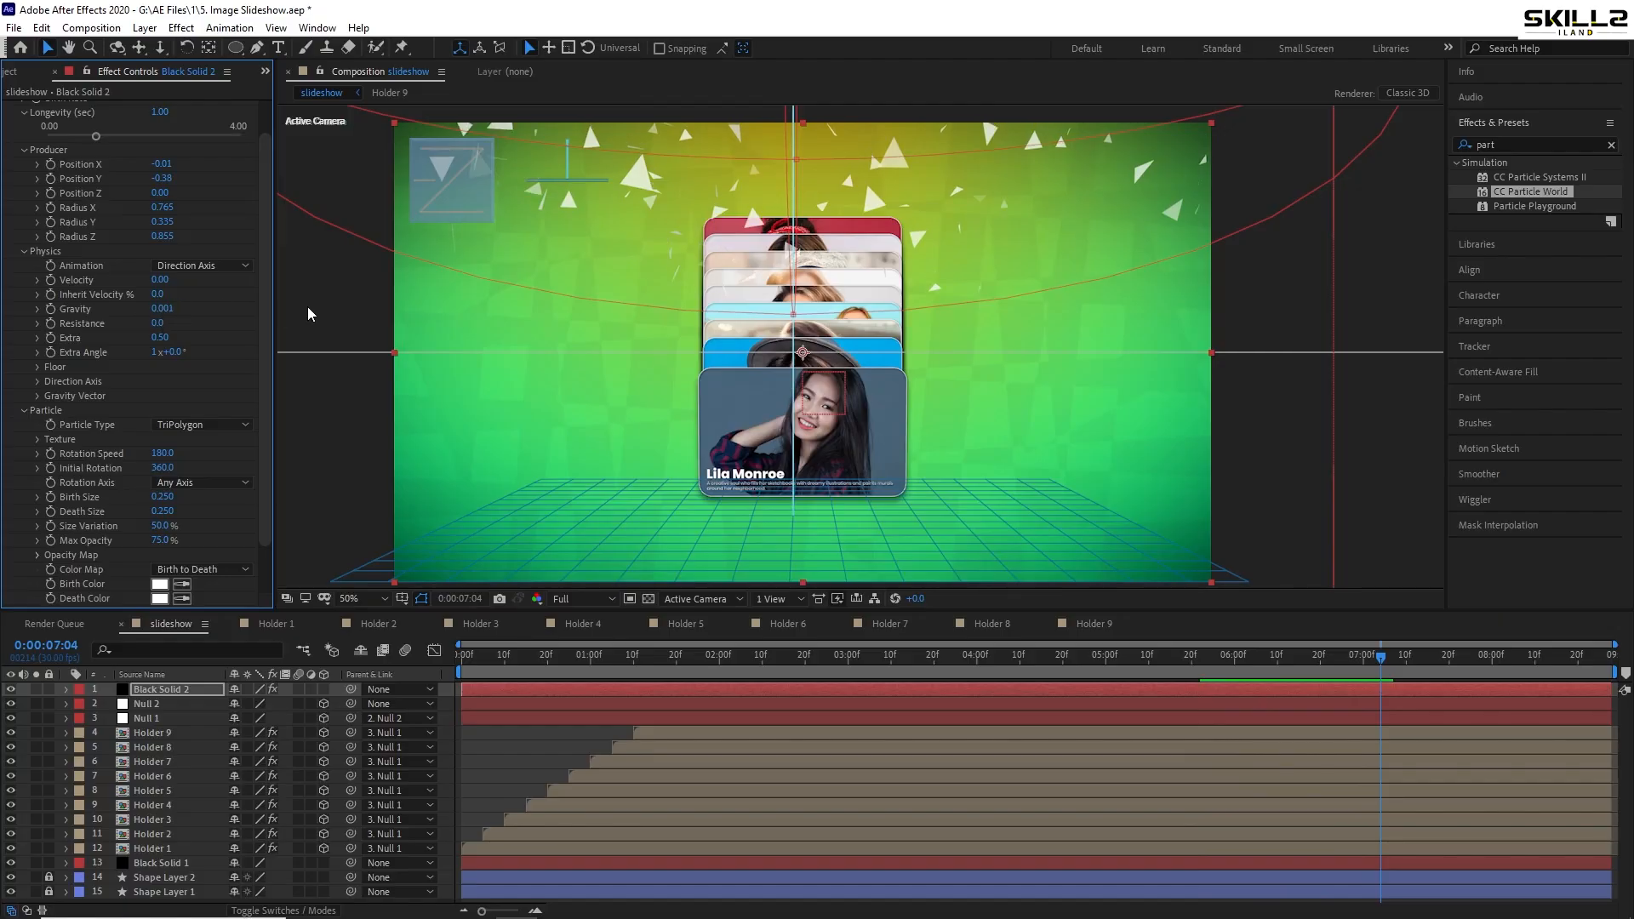
{"action": "key", "text": "space"}
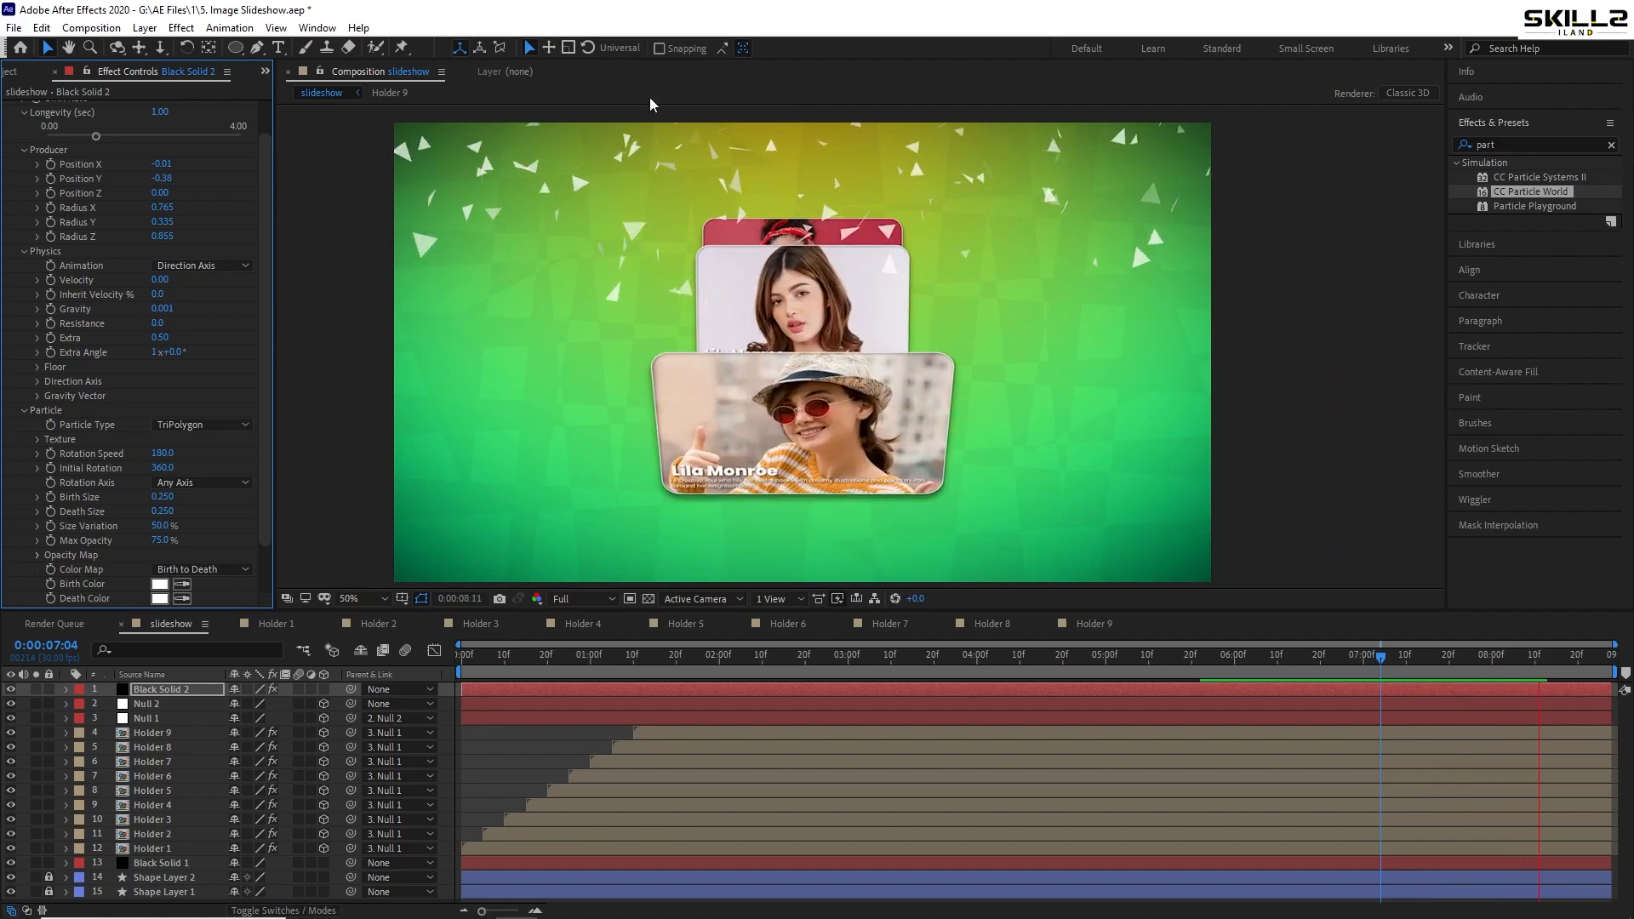
{"action": "key", "text": "space"}
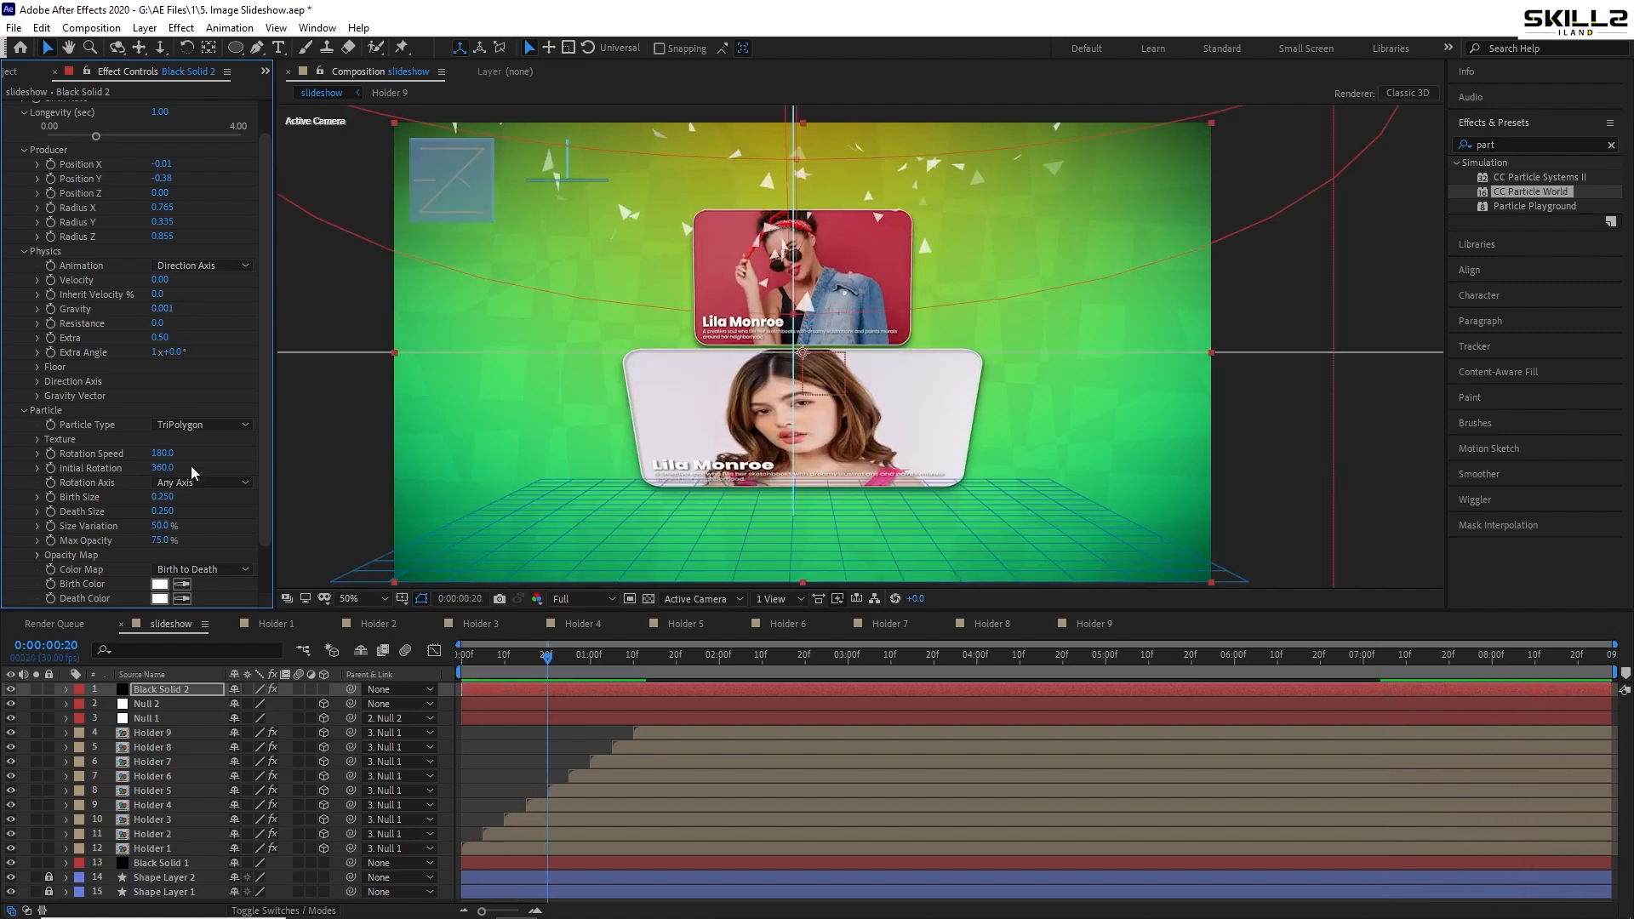
{"action": "left_click_drag", "start_coordinate": [95, 136], "coordinate": [93, 137]}
{"action": "key", "text": "ctrl+z"}
- Set particle Longevity to 10 seconds
{"action": "scroll", "coordinate": [223, 283], "scroll_direction": "up", "scroll_amount": 1}
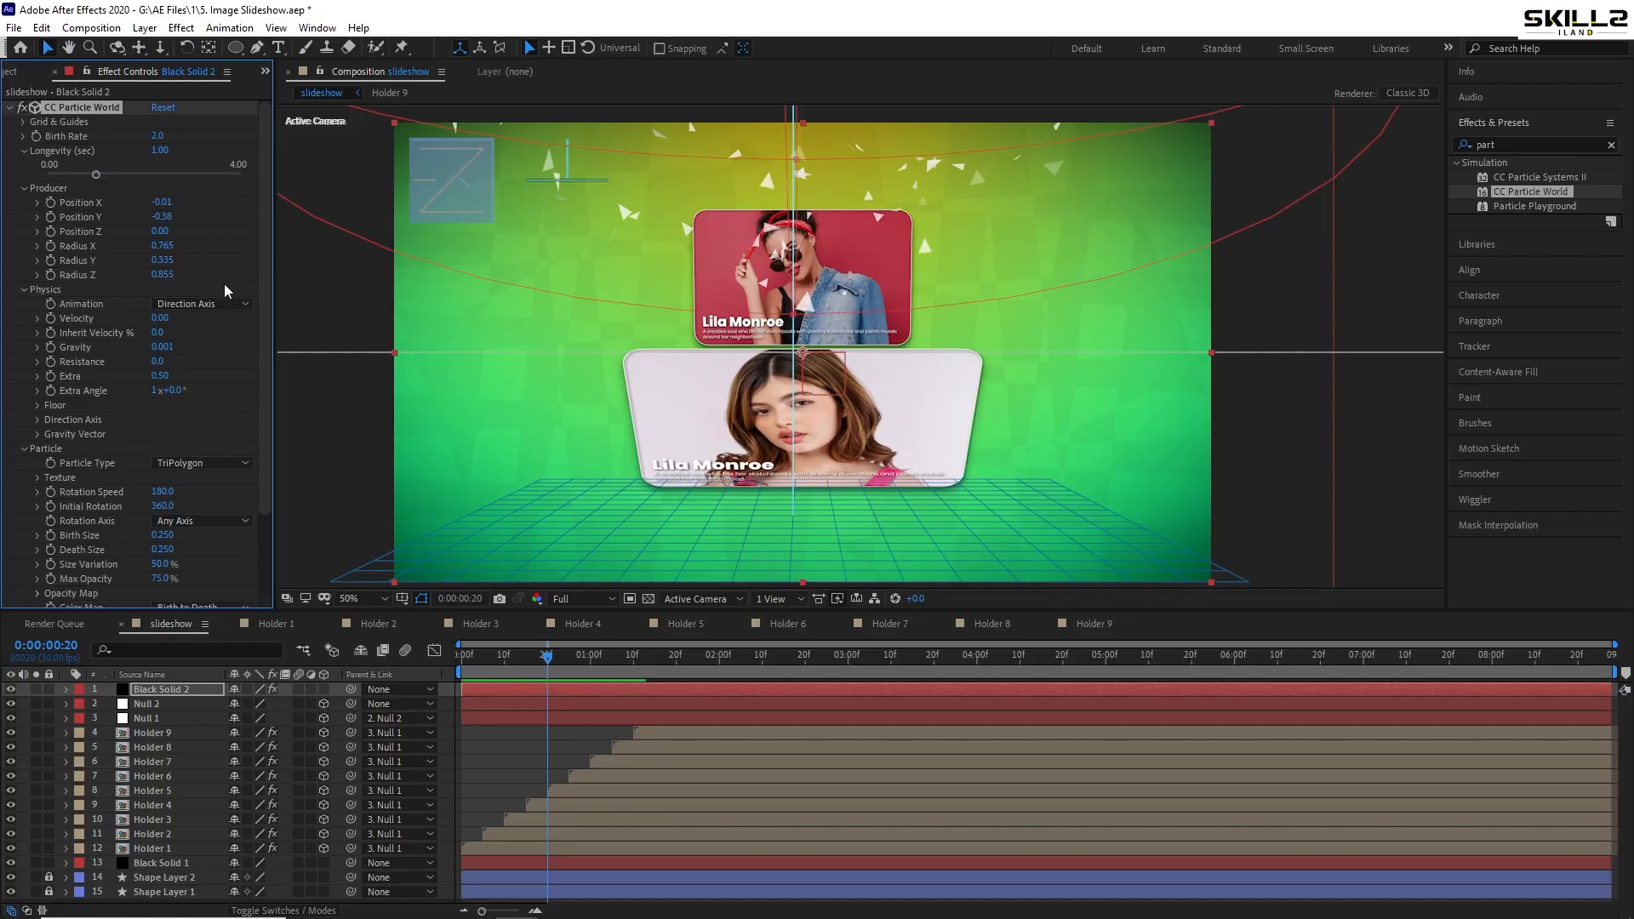
{"action": "left_click", "coordinate": [159, 150]}
{"action": "type", "text": "10"}
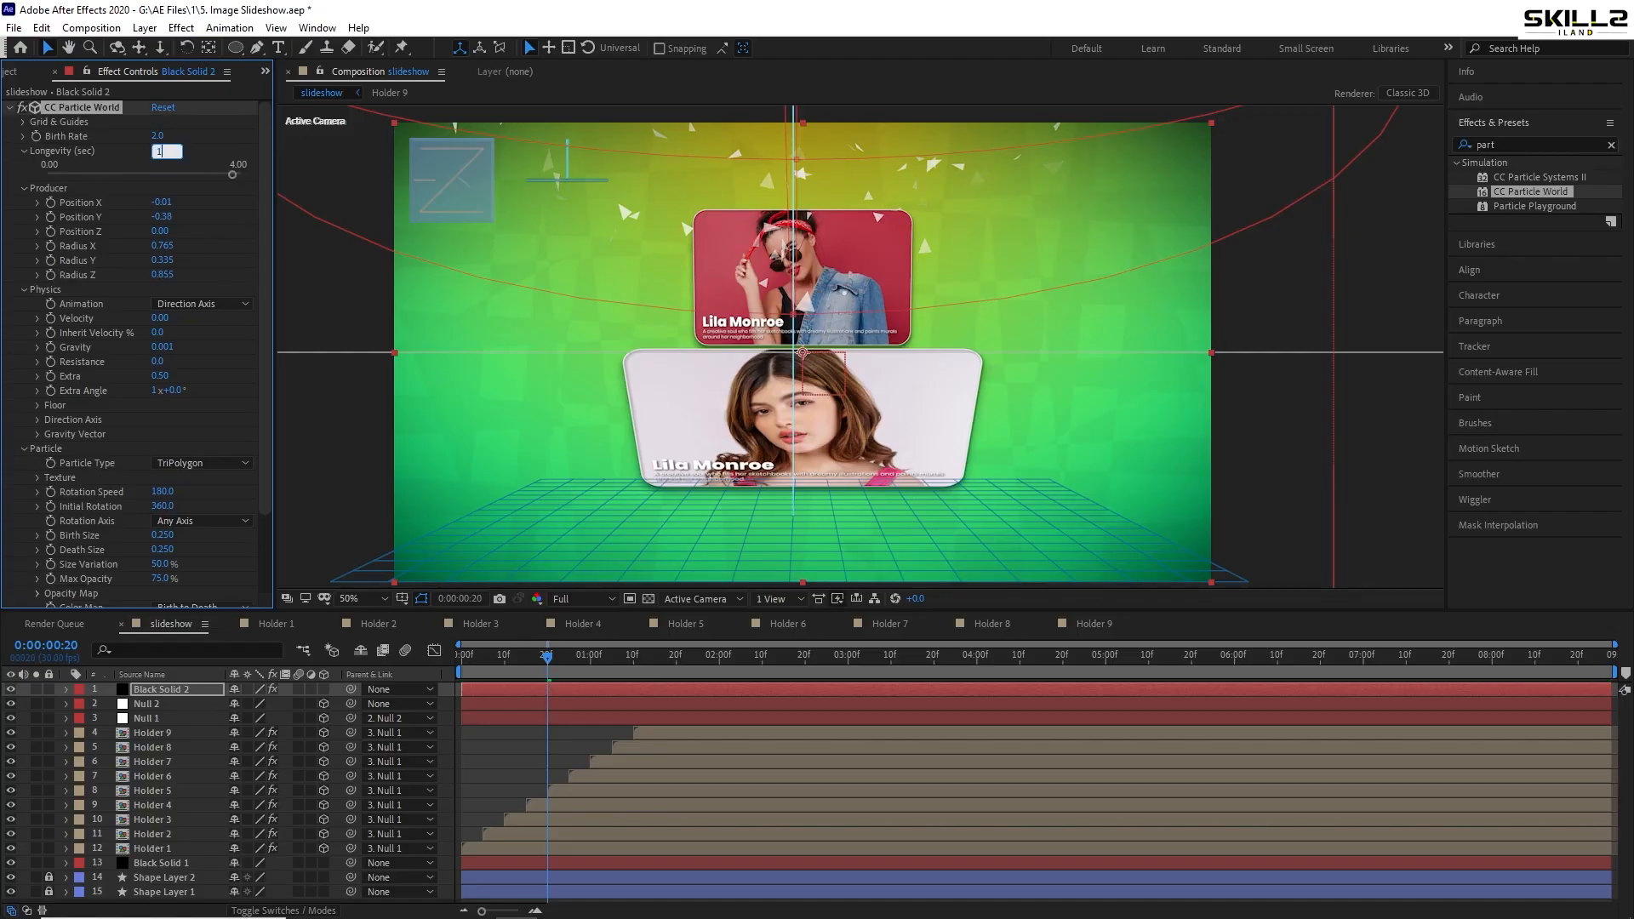
{"action": "key", "text": "Return"}
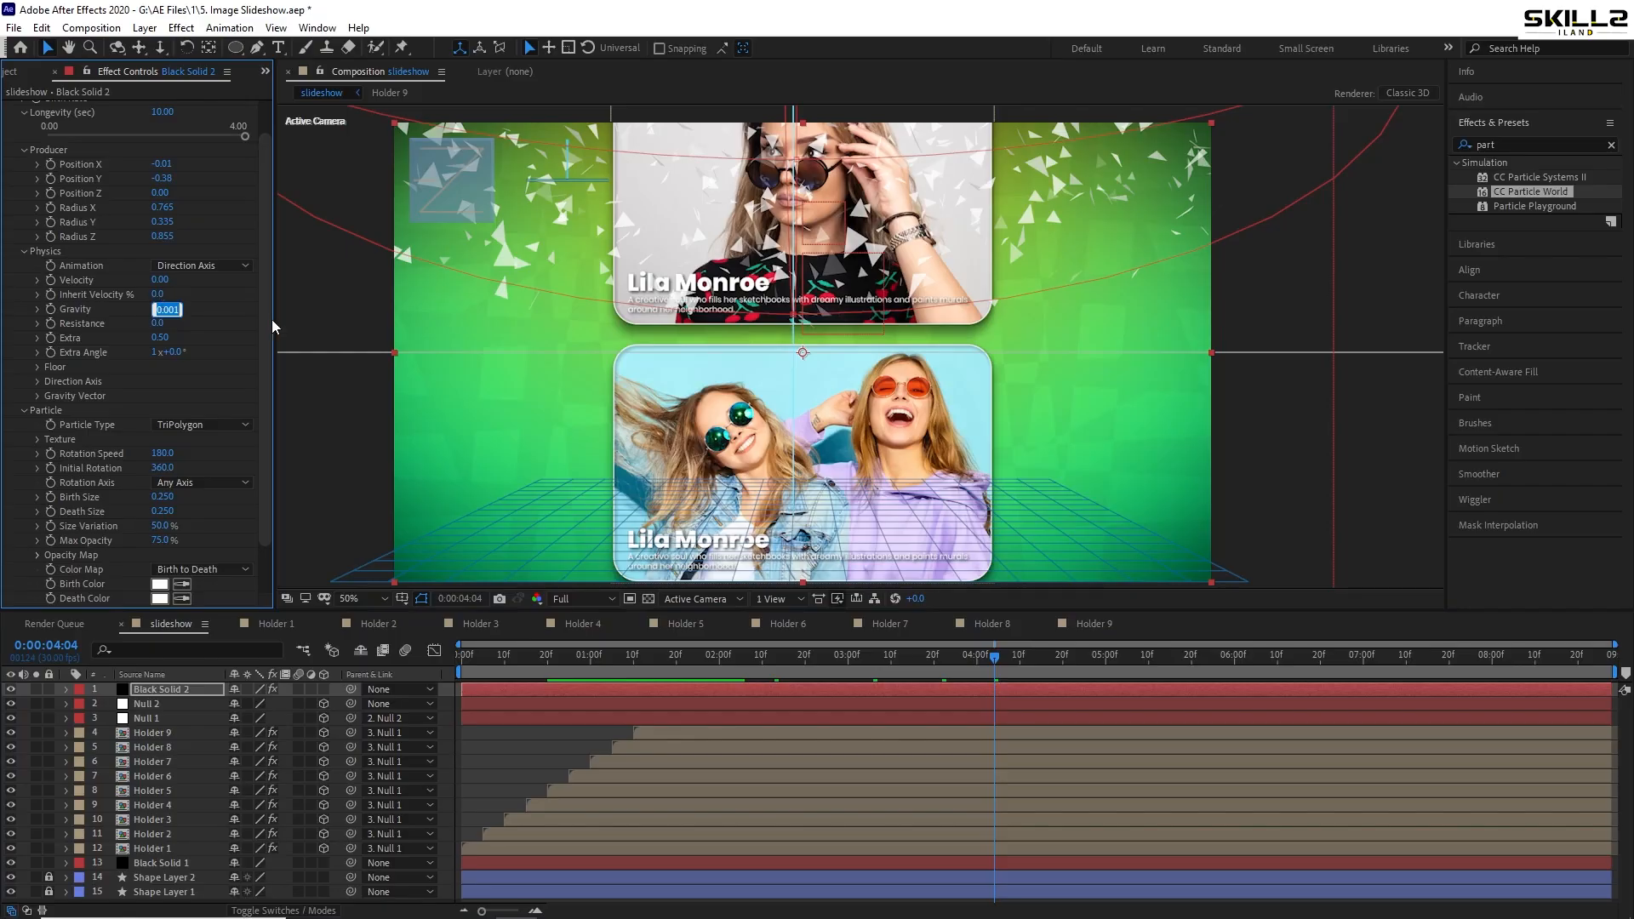
- Try Gravity at 0.1, then 0.005, previewing each
{"action": "type", "text": "0.1"}
{"action": "key", "text": "Return"}
{"action": "key", "text": "space"}
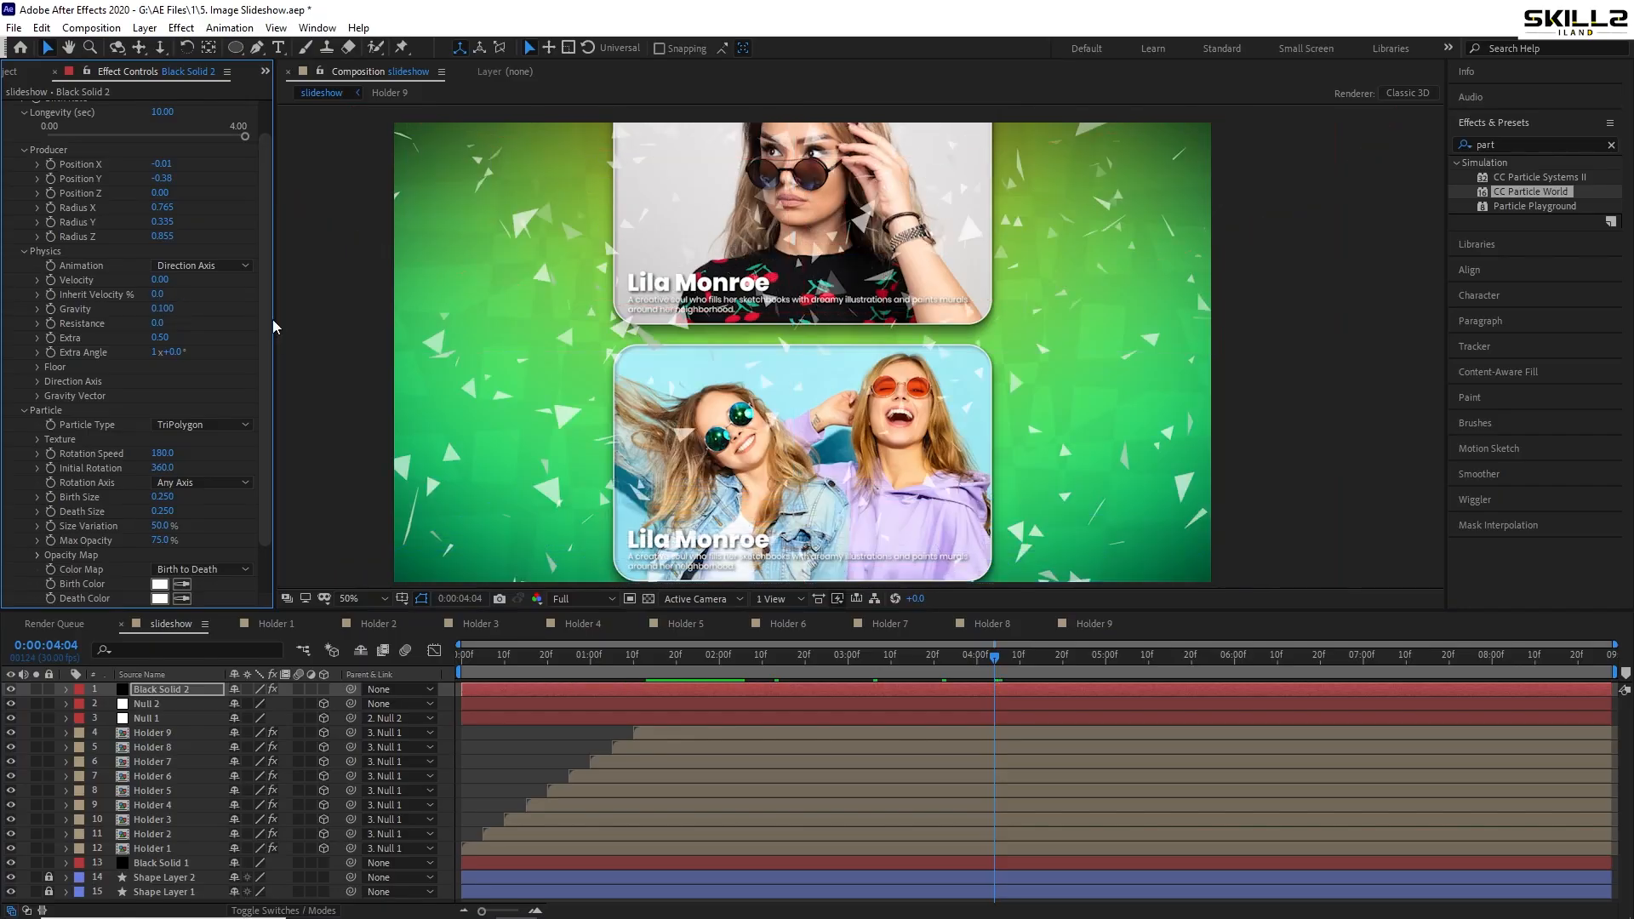
{"action": "key", "text": "space"}
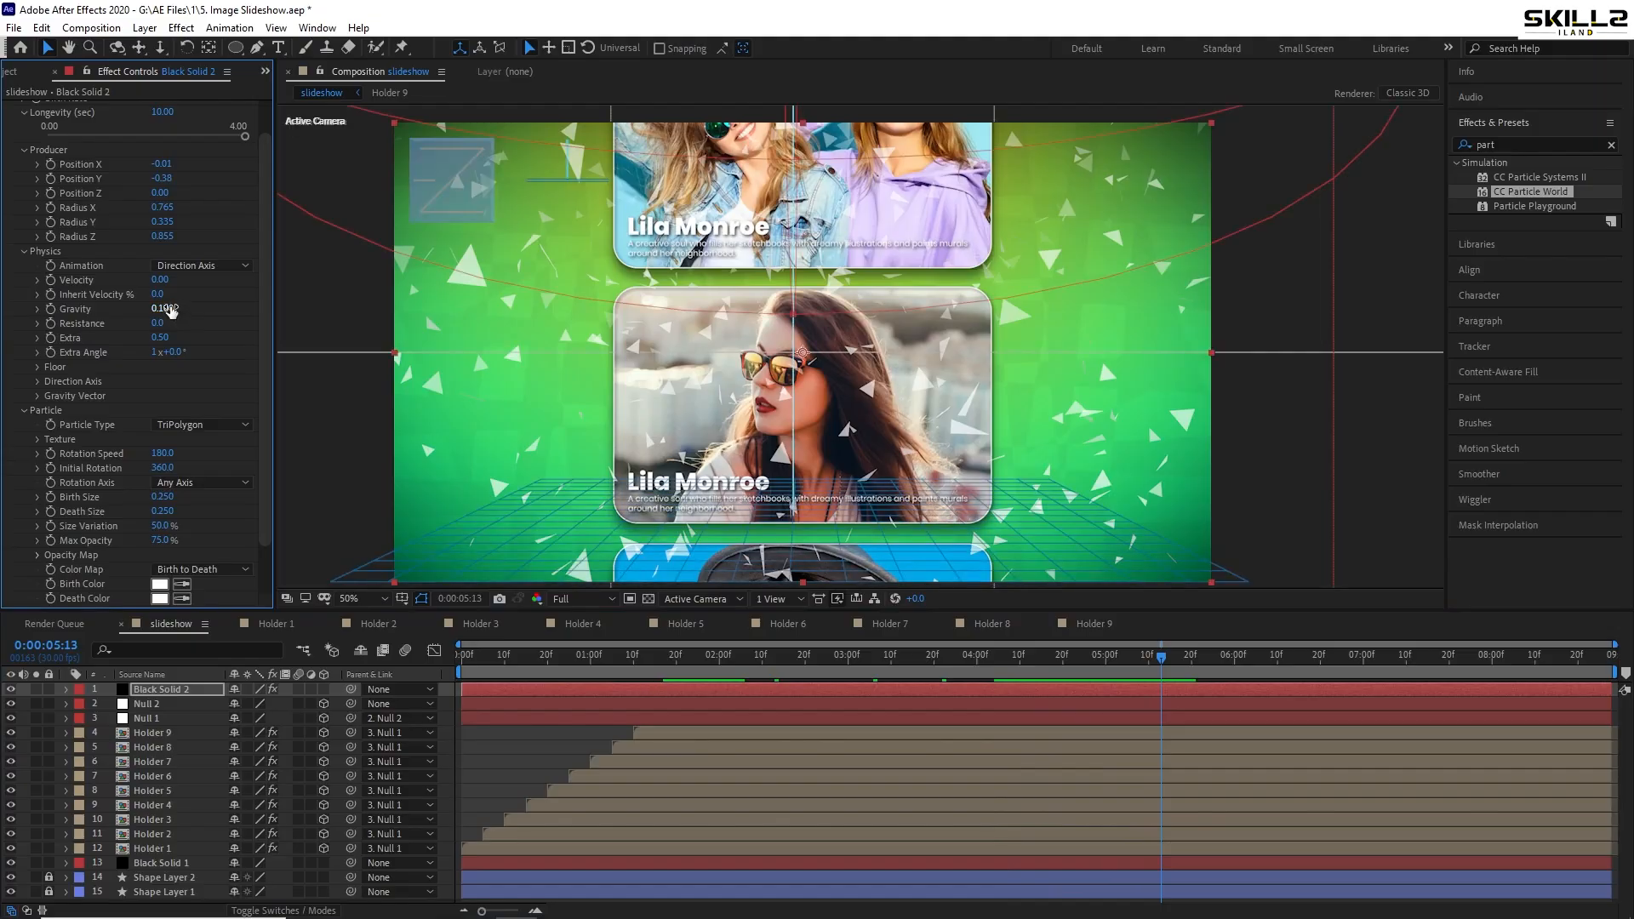
{"action": "left_click", "coordinate": [164, 309]}
{"action": "type", "text": "0"}
{"action": "key", "text": "Return"}
{"action": "key", "text": "space"}
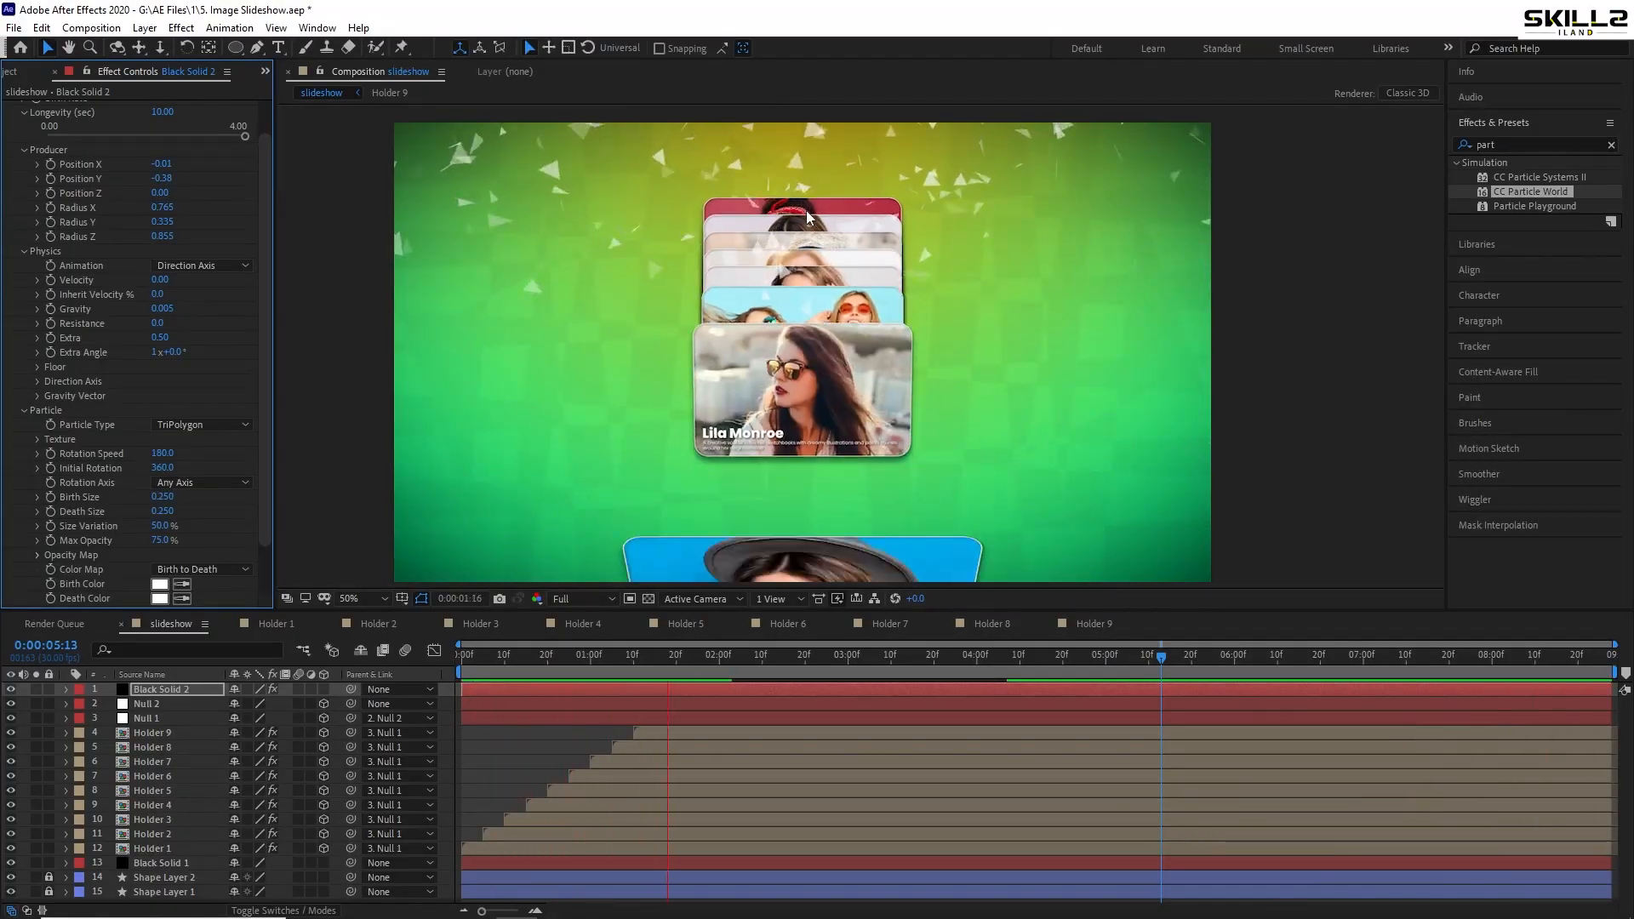
{"action": "key", "text": "space"}
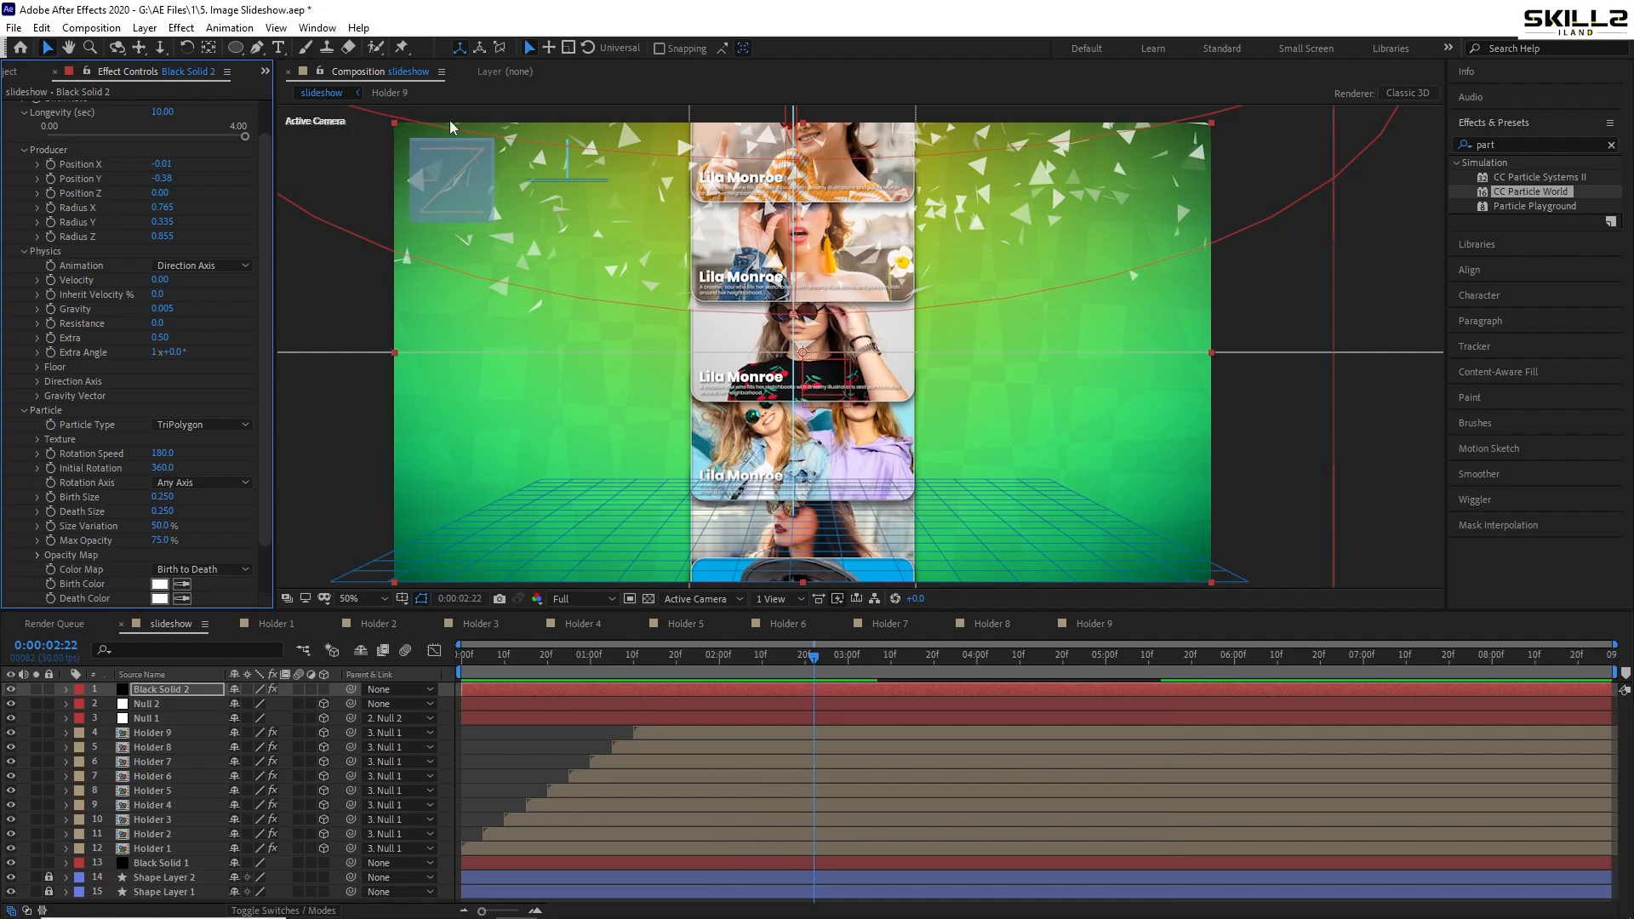
- Move the playhead to about the 8-second mark (0:00:08:02)
{"action": "scroll", "coordinate": [623, 286], "scroll_direction": "up", "scroll_amount": 2}
{"action": "scroll", "coordinate": [623, 286], "scroll_direction": "down", "scroll_amount": 2}
{"action": "left_click_drag", "start_coordinate": [978, 670], "coordinate": [1501, 679]}
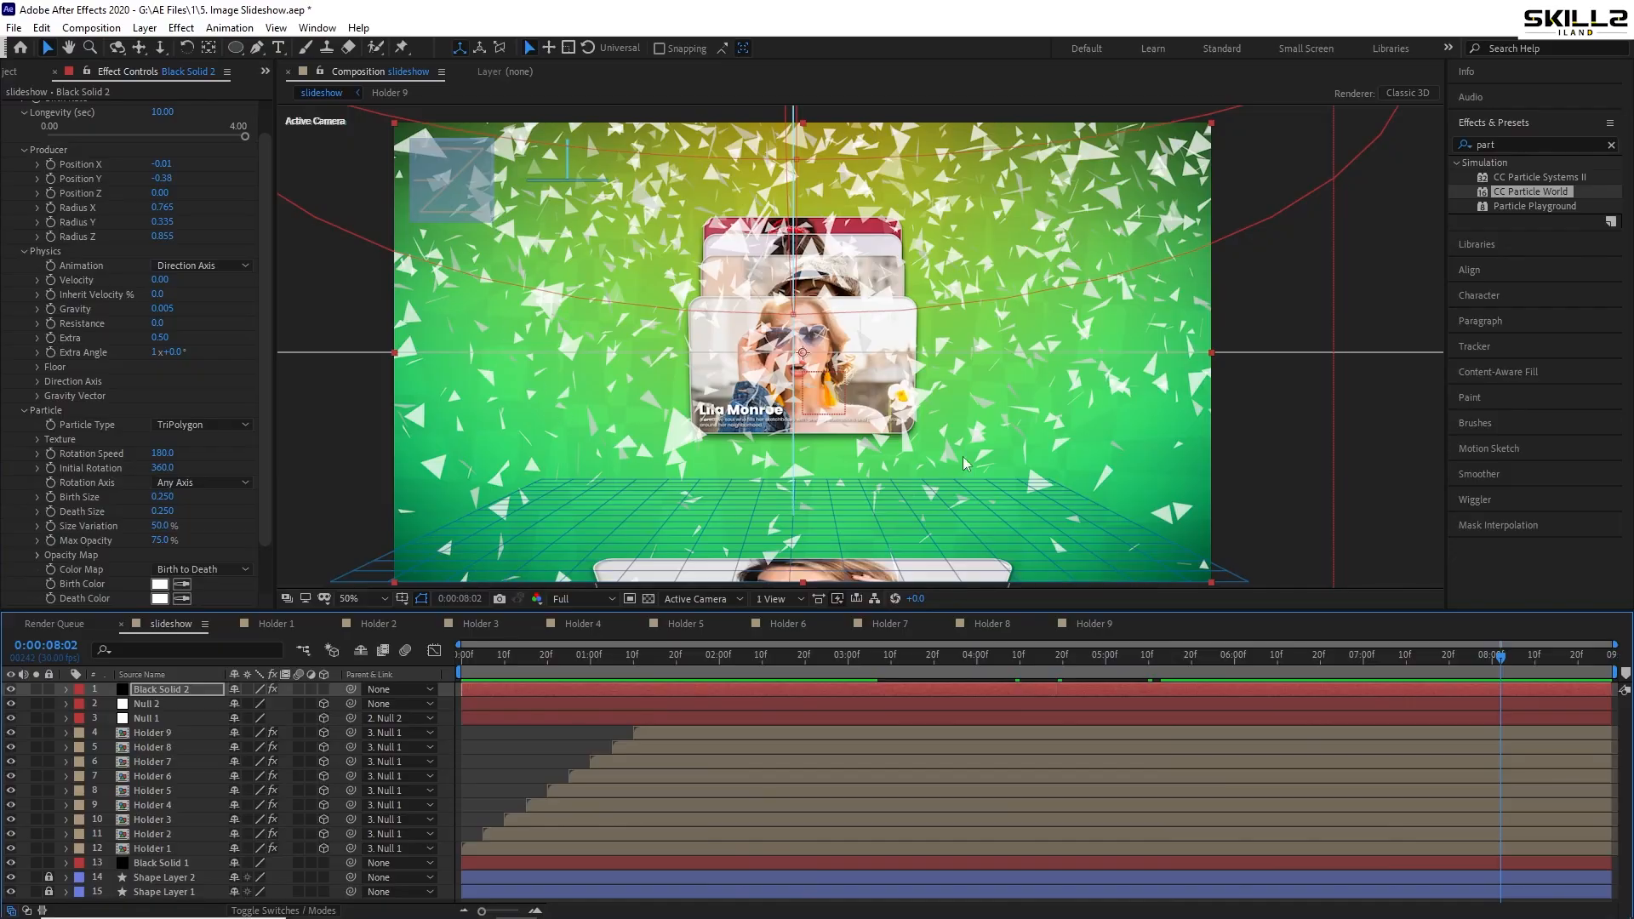
- Lower the particle Birth Rate to 0.5, then 0.2, and preview
{"action": "scroll", "coordinate": [193, 196], "scroll_direction": "up", "scroll_amount": 1}
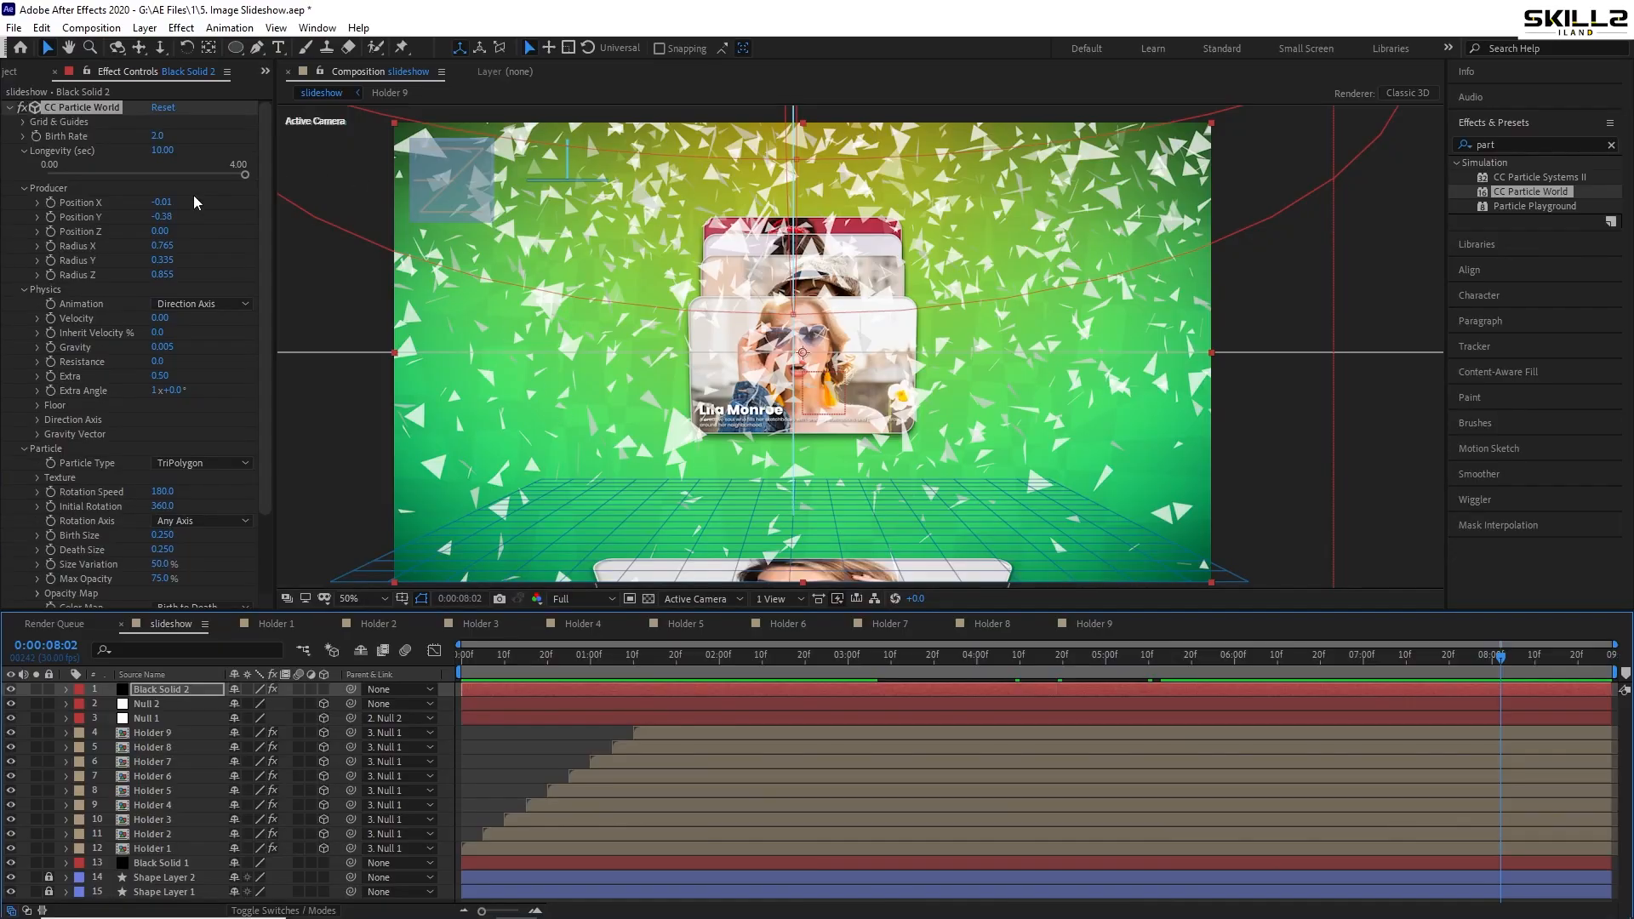
{"action": "left_click", "coordinate": [160, 136]}
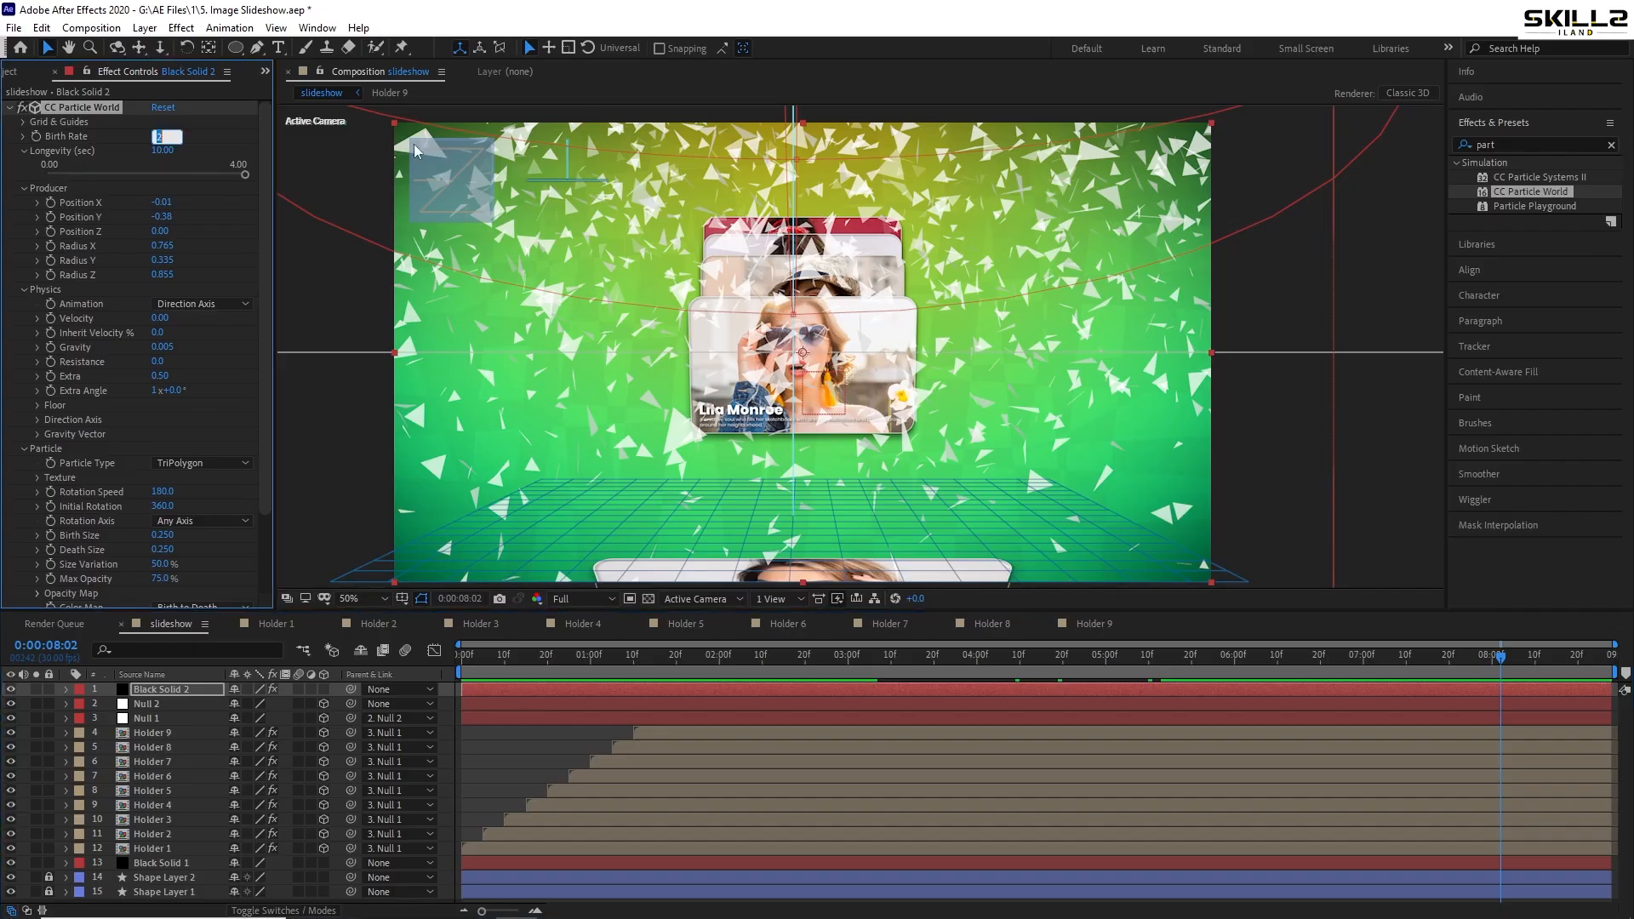
{"action": "type", "text": "0.5"}
{"action": "key", "text": "Return"}
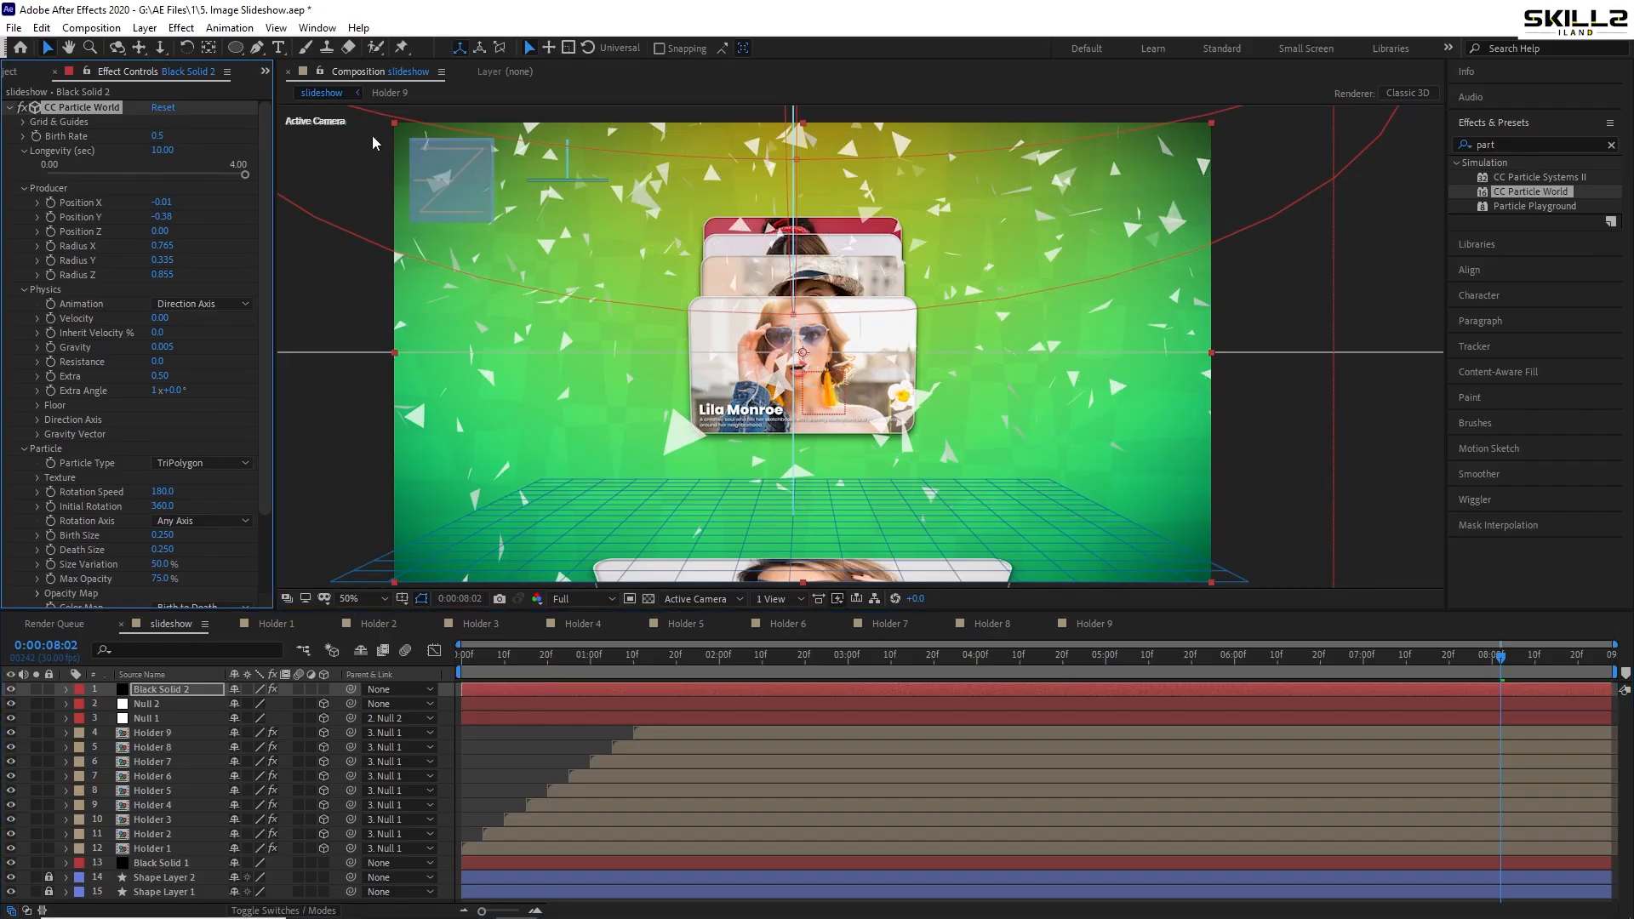
{"action": "left_click", "coordinate": [160, 136]}
{"action": "key", "text": "Return"}
{"action": "key", "text": "space"}
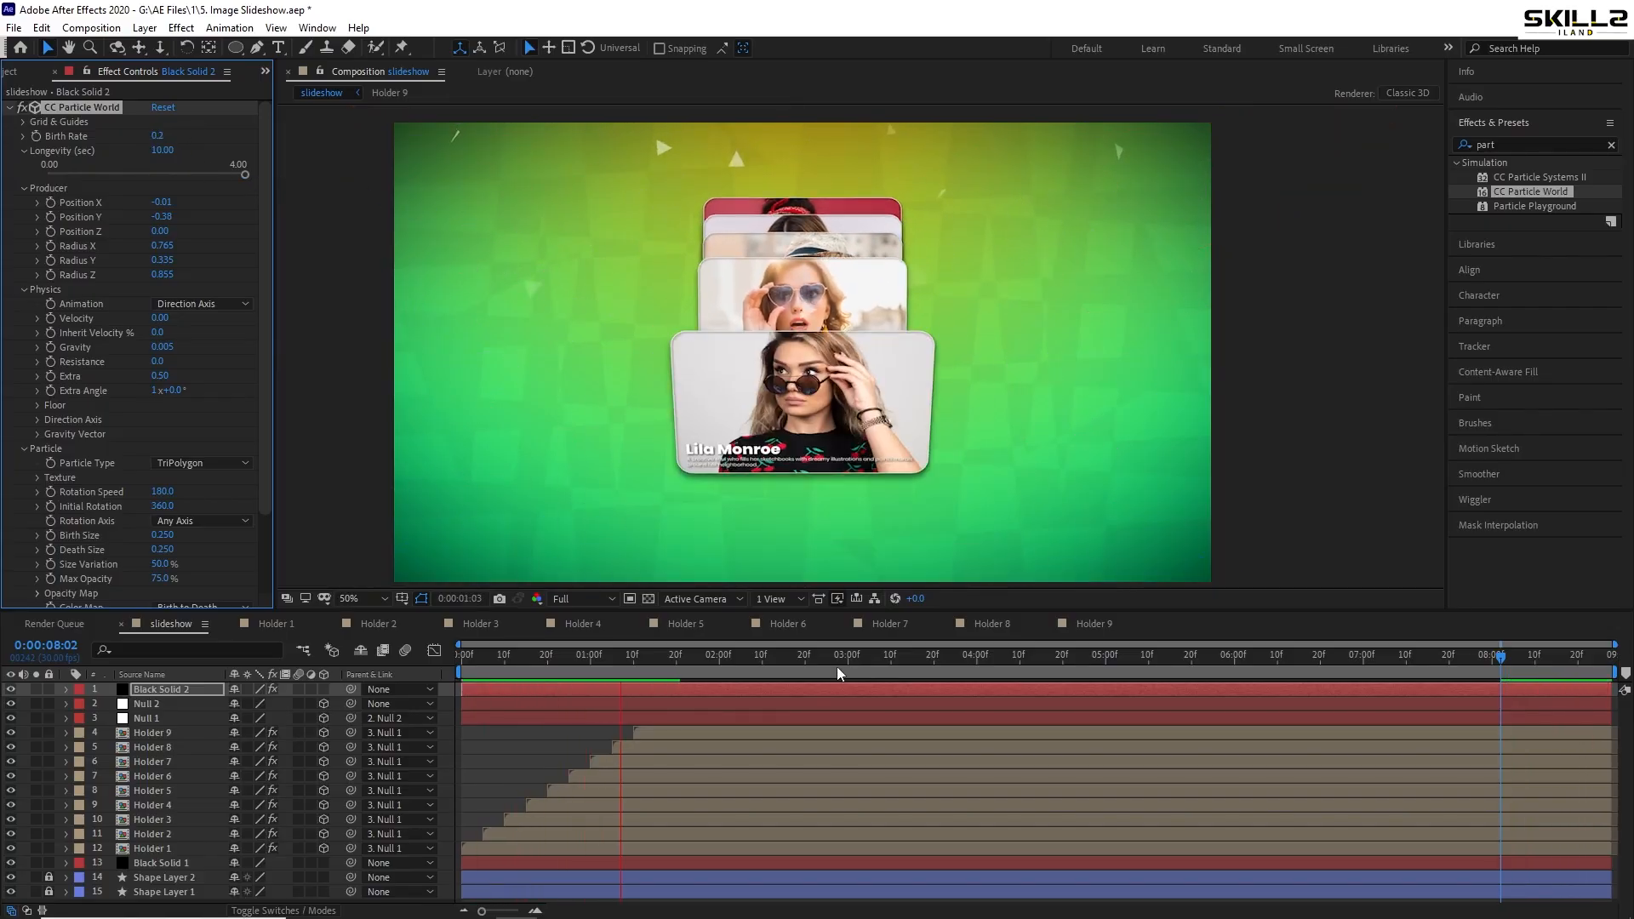
{"action": "left_click", "coordinate": [758, 698]}
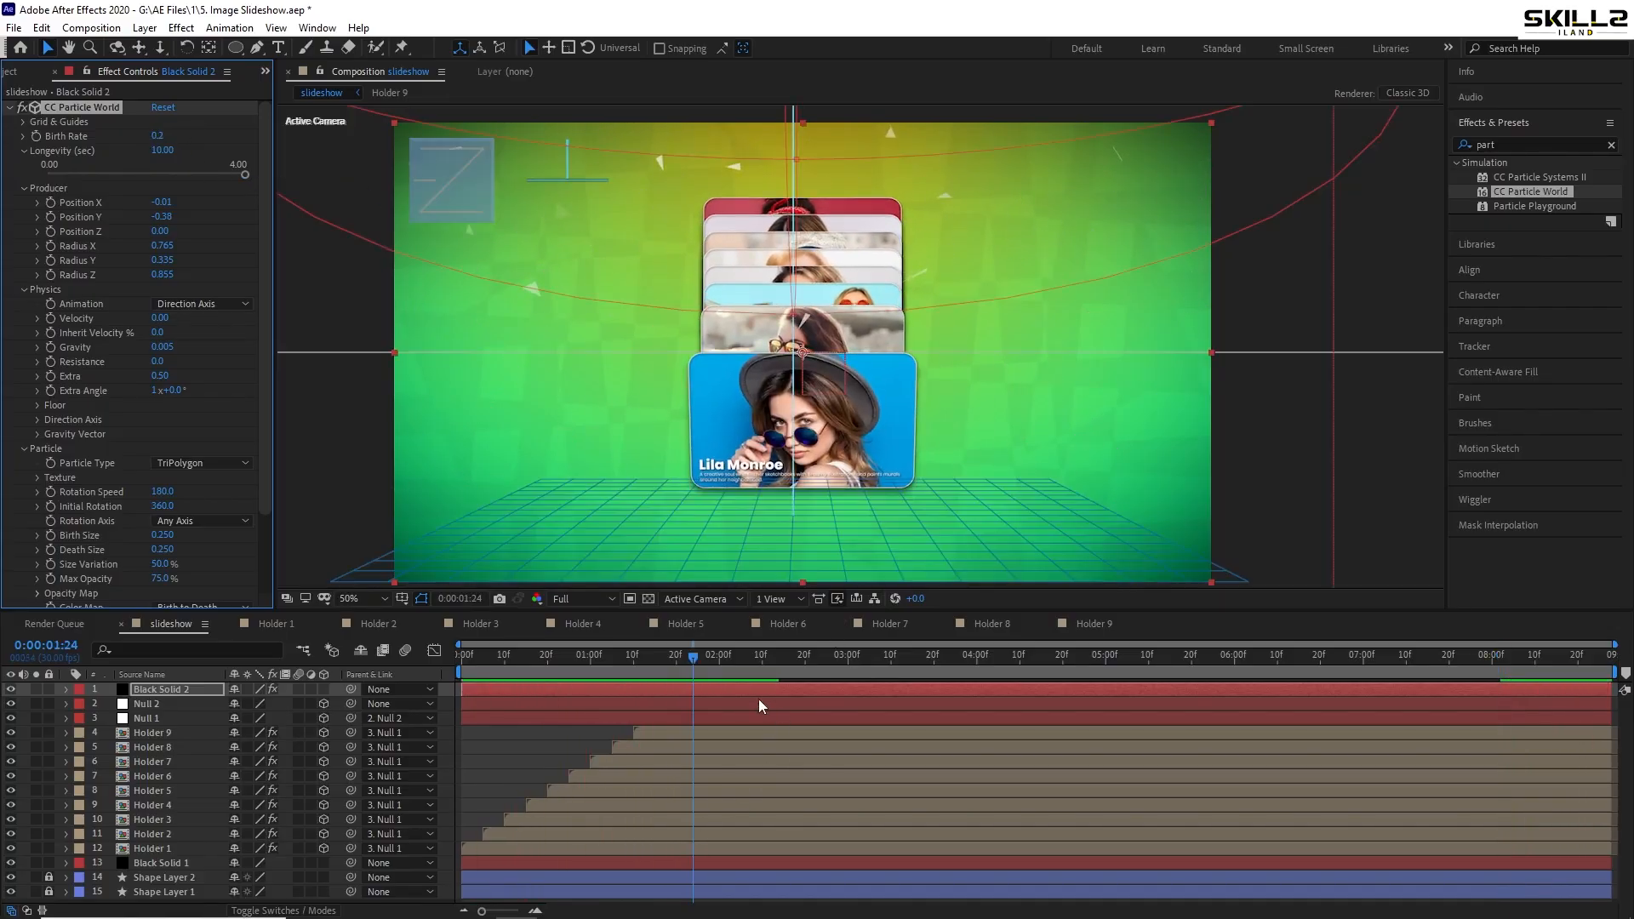
- Extend the Black Solid 2 layer to span the whole composition and preview from the start
{"action": "left_click", "coordinate": [866, 692]}
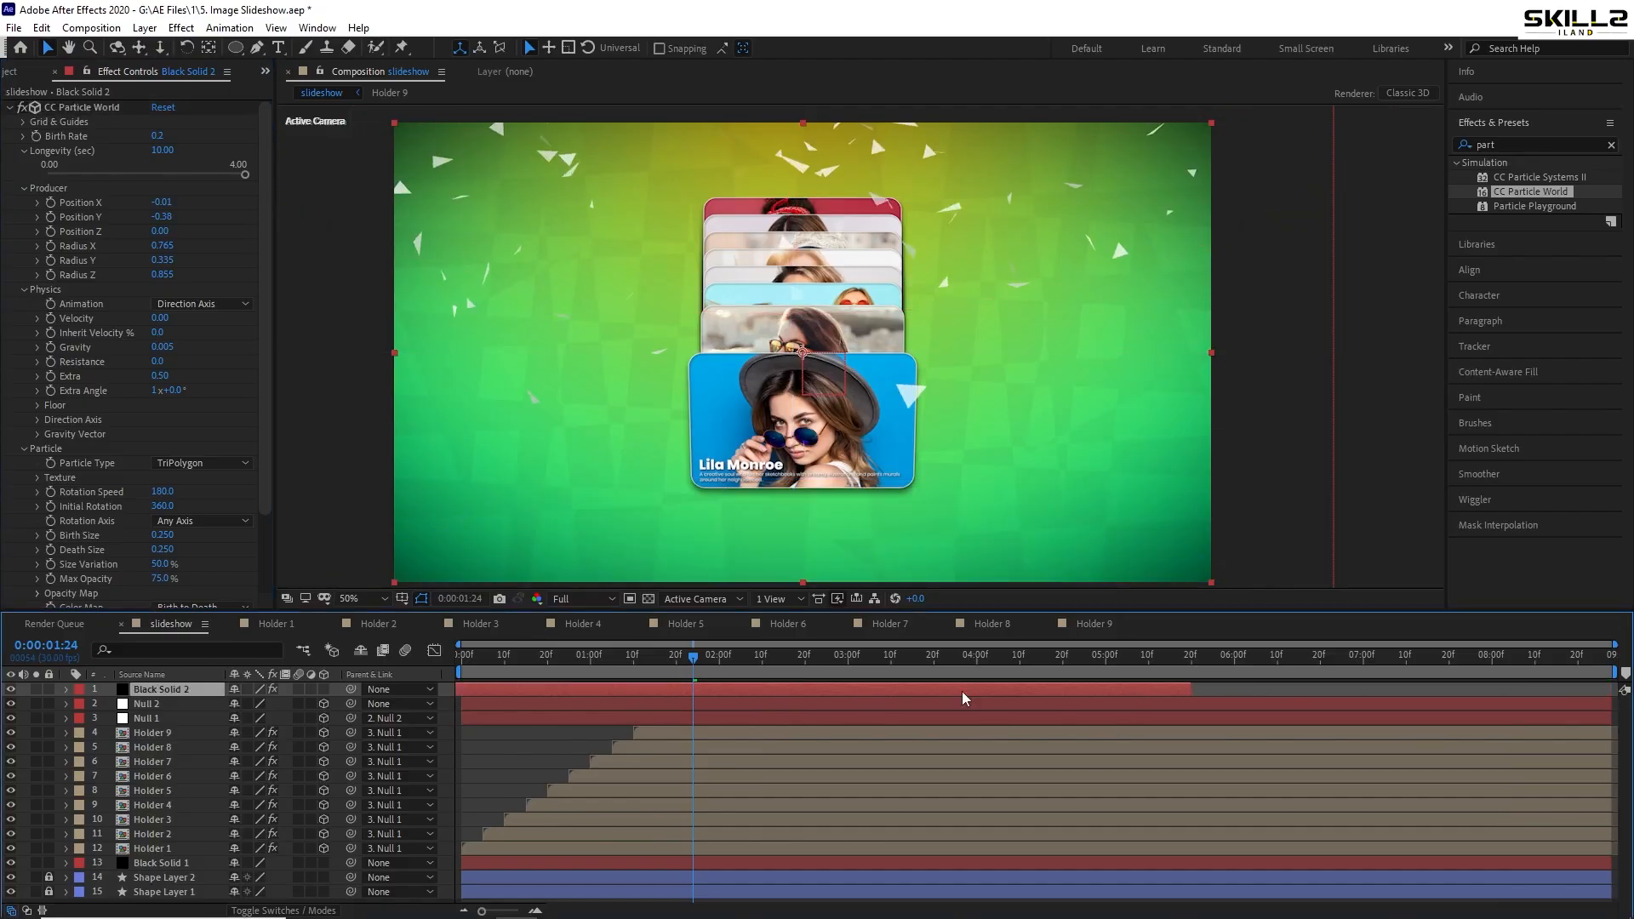
{"action": "left_click_drag", "start_coordinate": [962, 698], "coordinate": [1621, 691]}
{"action": "key", "text": "Home"}
{"action": "key", "text": "space"}
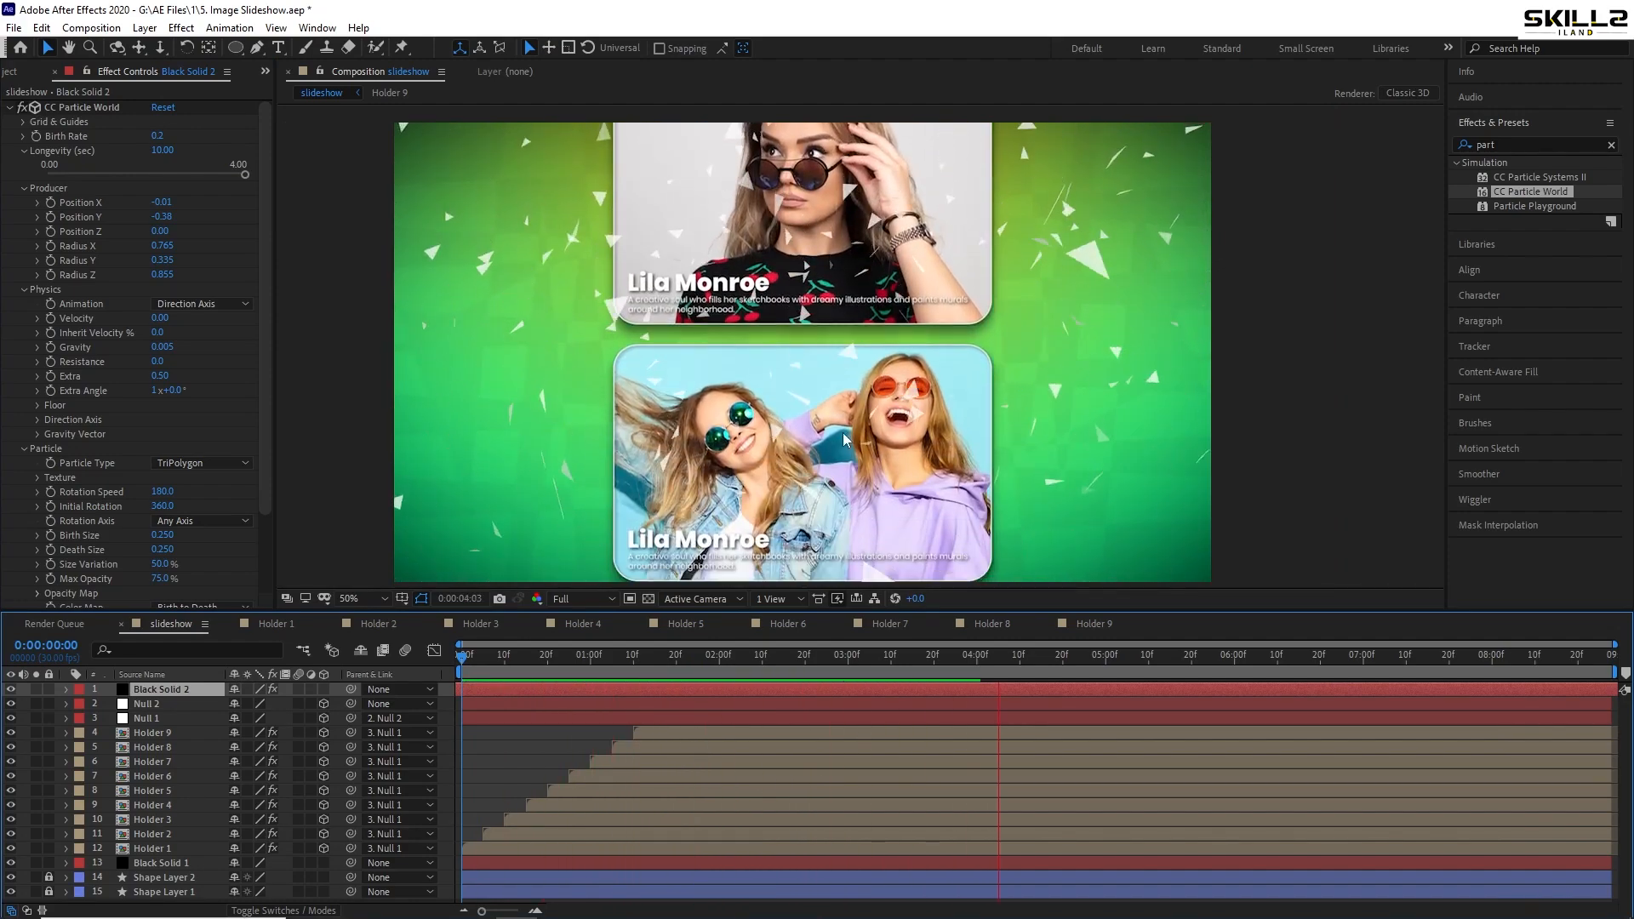
{"action": "key", "text": "space"}
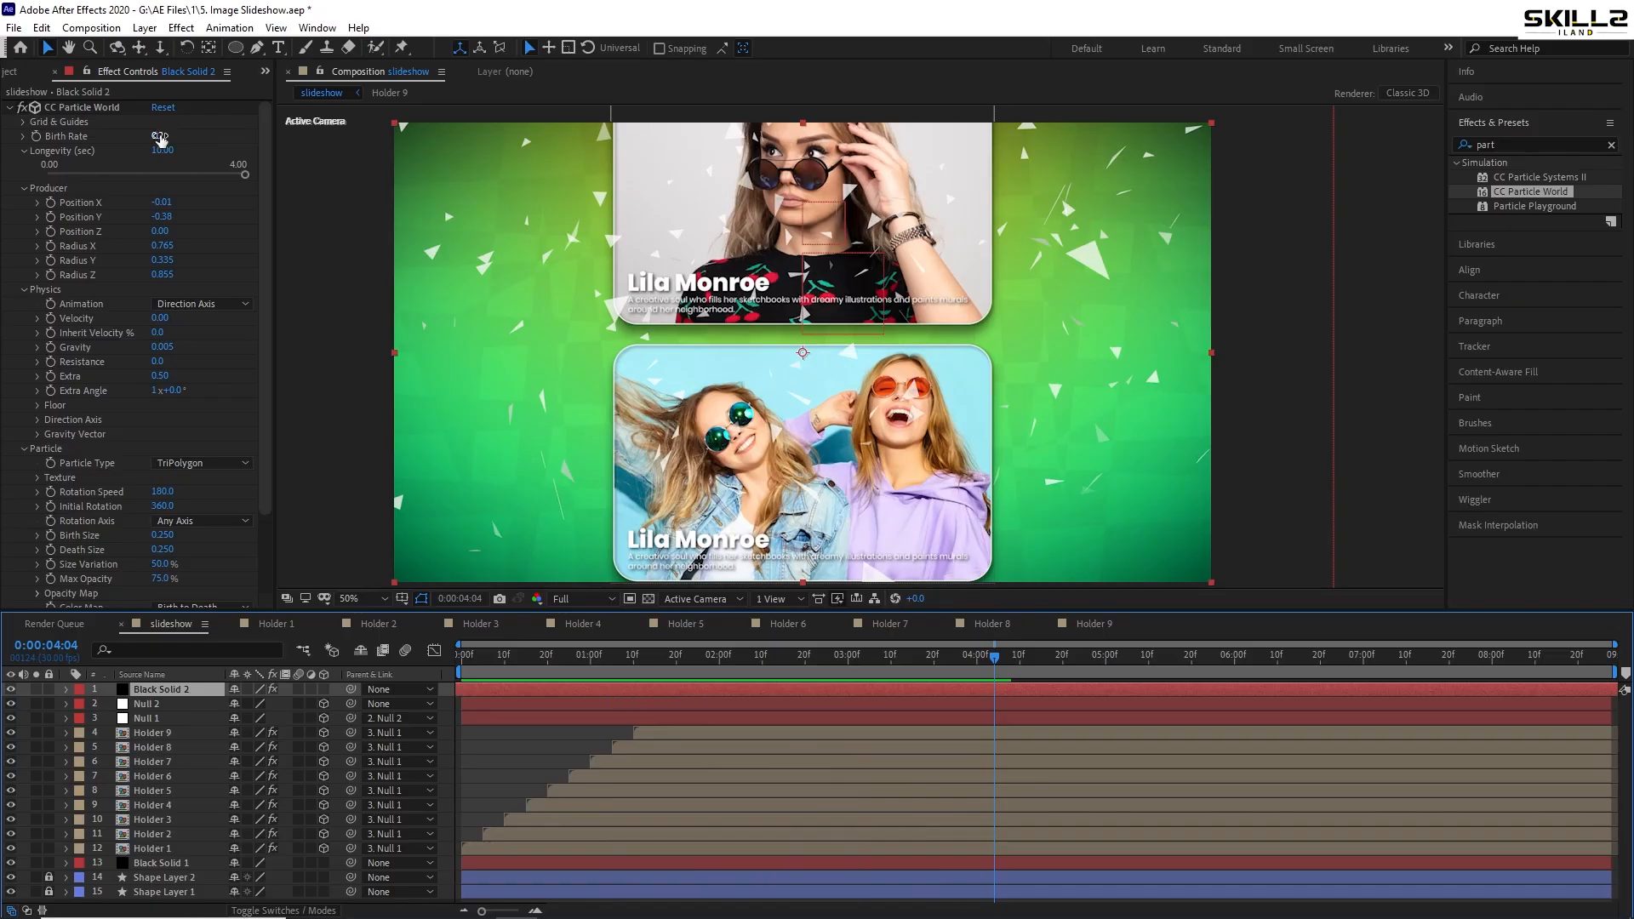
- Set Birth Rate to 0.1, widen Radius X to 2.545, and save the project
{"action": "left_click", "coordinate": [160, 136]}
{"action": "type", "text": "0"}
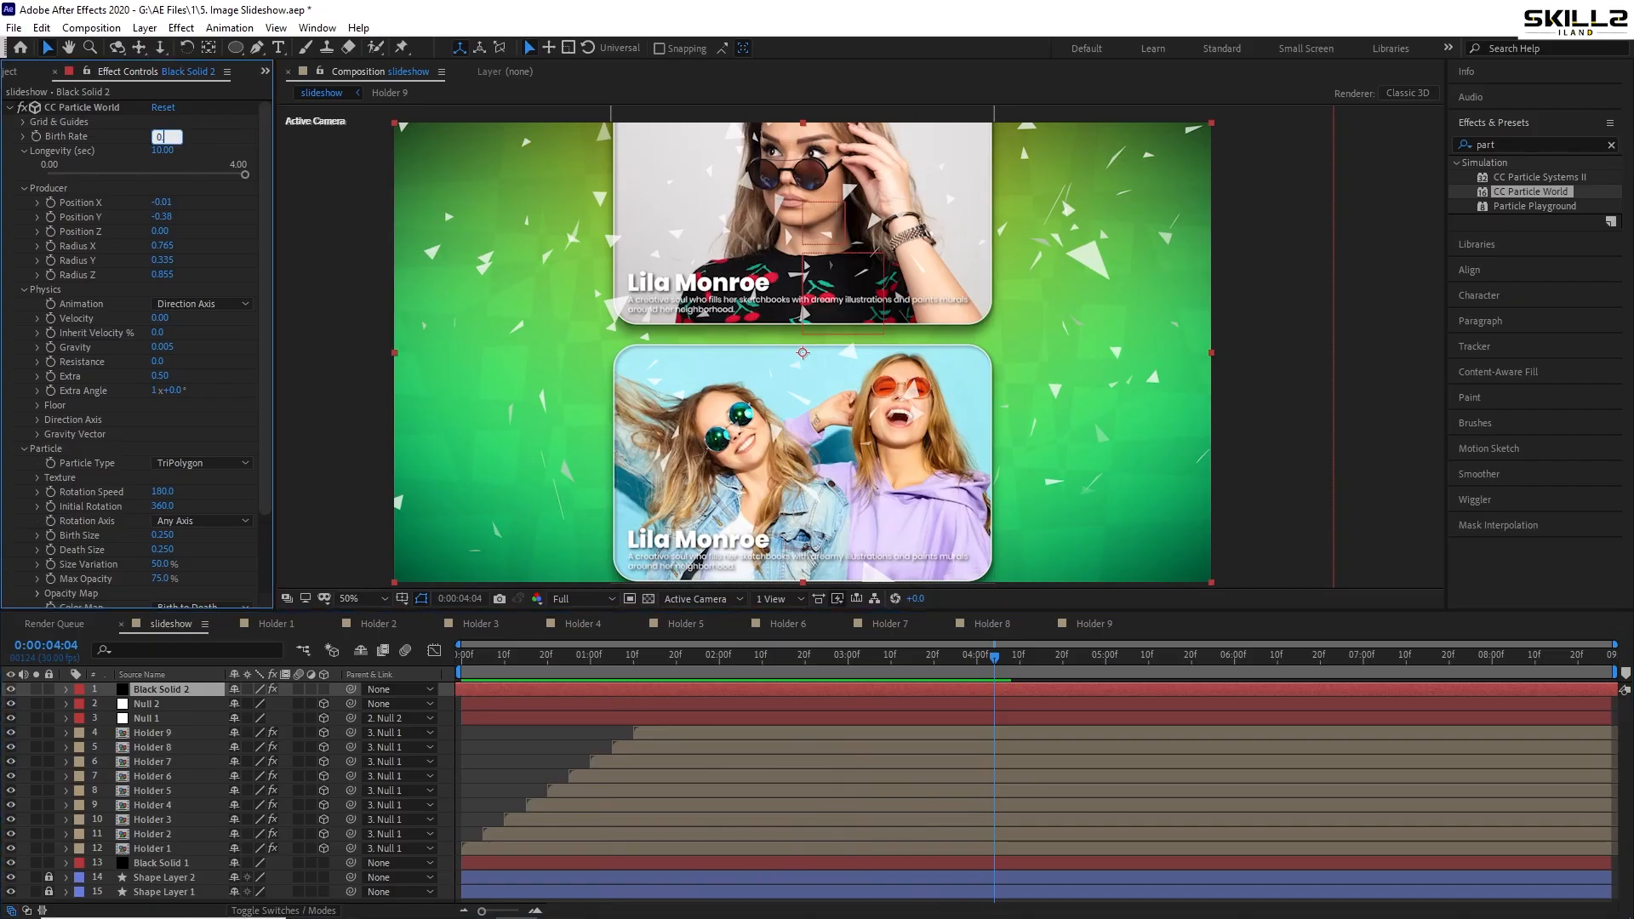
{"action": "type", "text": ".1"}
{"action": "key", "text": "Return"}
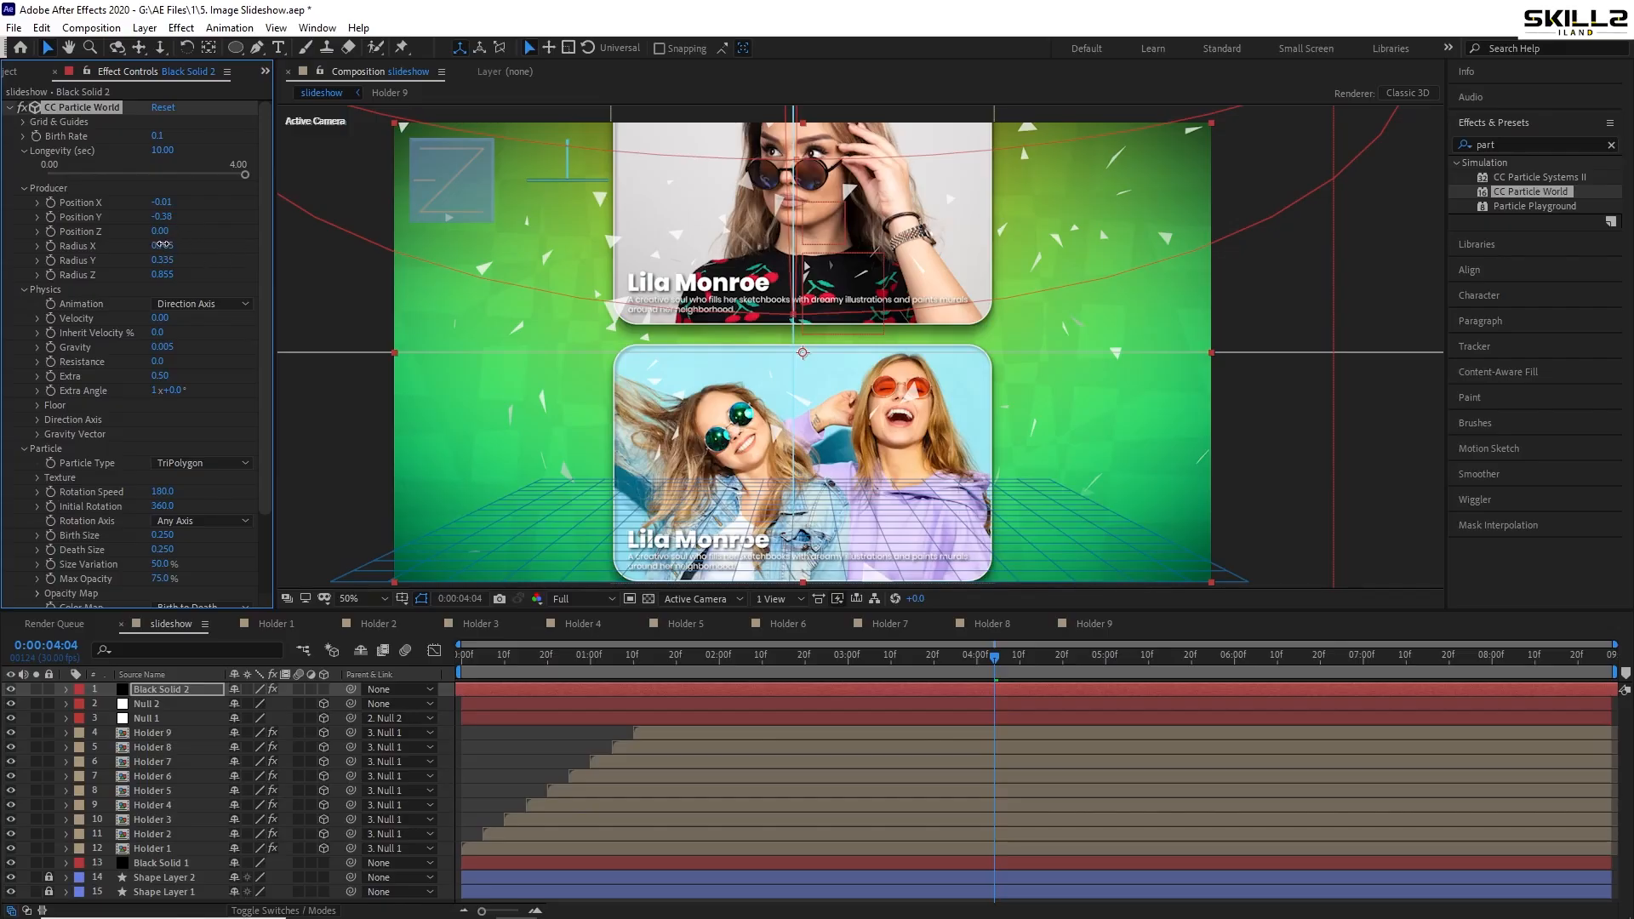
{"action": "left_click_drag", "start_coordinate": [162, 245], "coordinate": [320, 246]}
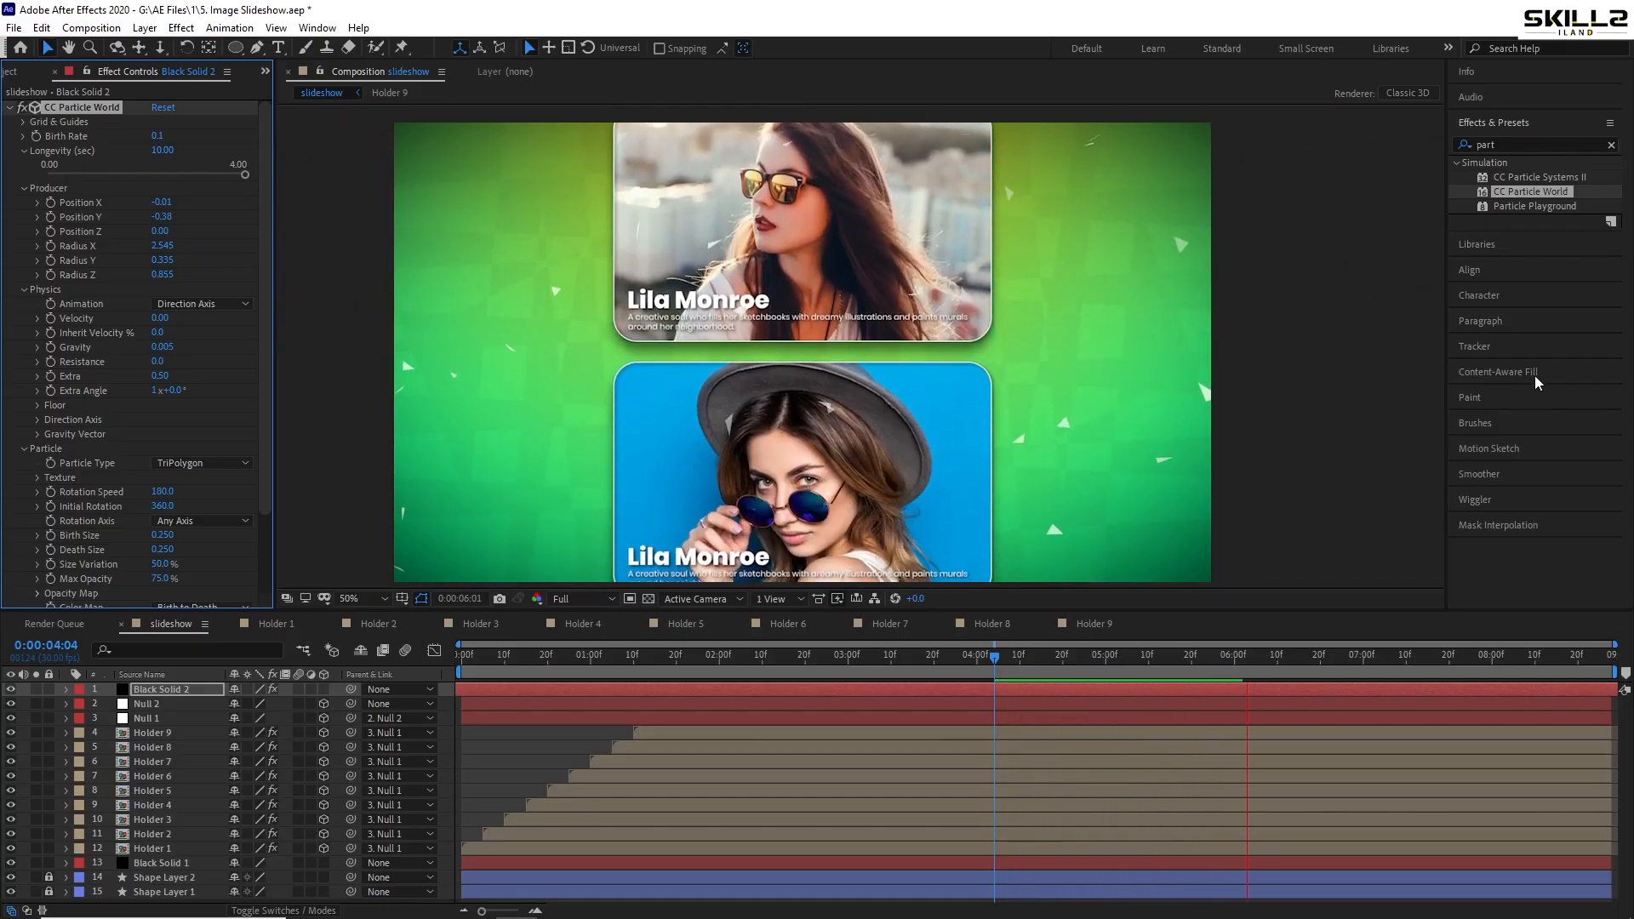
{"action": "key", "text": "ctrl+s"}
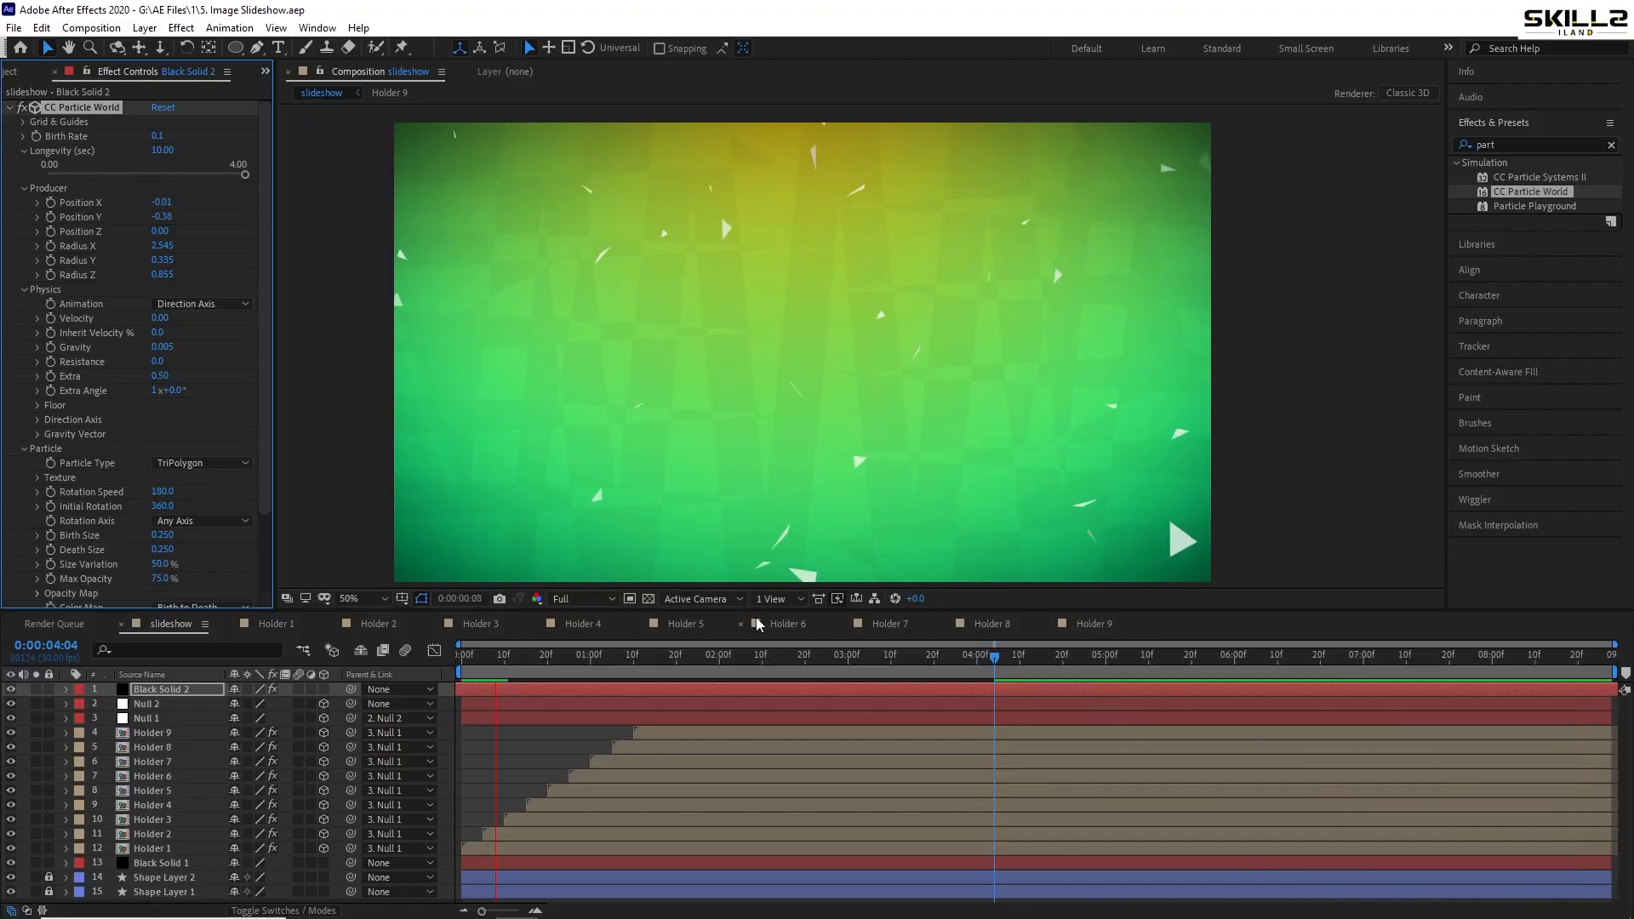
- Stop playback and open the particle Birth Color picker
{"action": "left_click", "coordinate": [174, 693]}
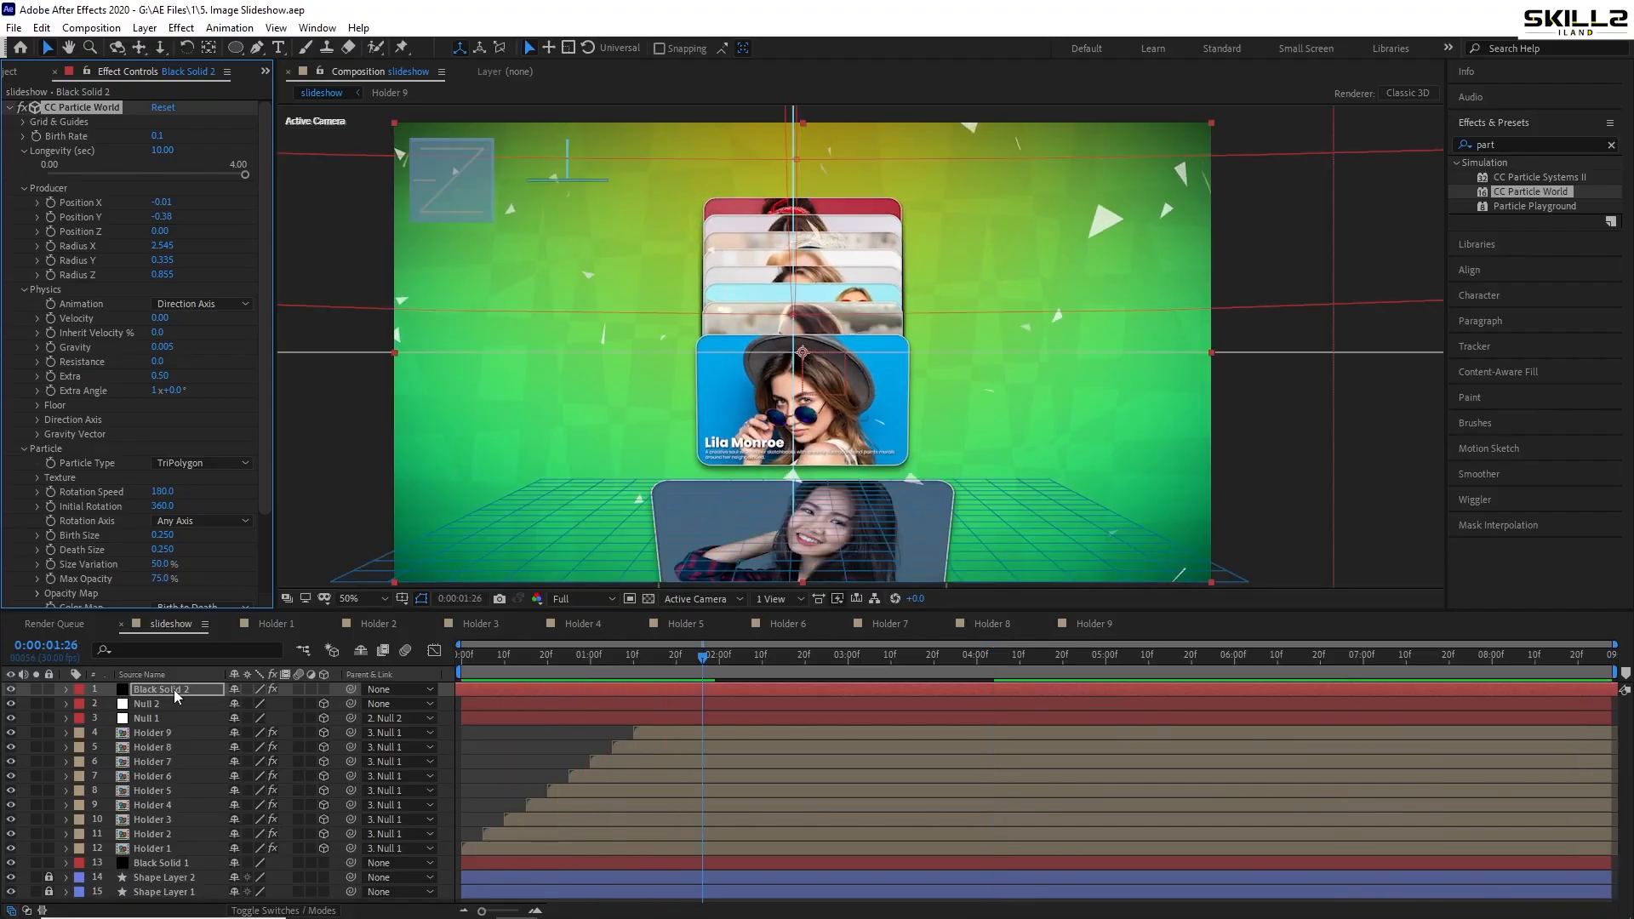
{"action": "scroll", "coordinate": [160, 375], "scroll_direction": "down", "scroll_amount": 3}
{"action": "left_click", "coordinate": [159, 528]}
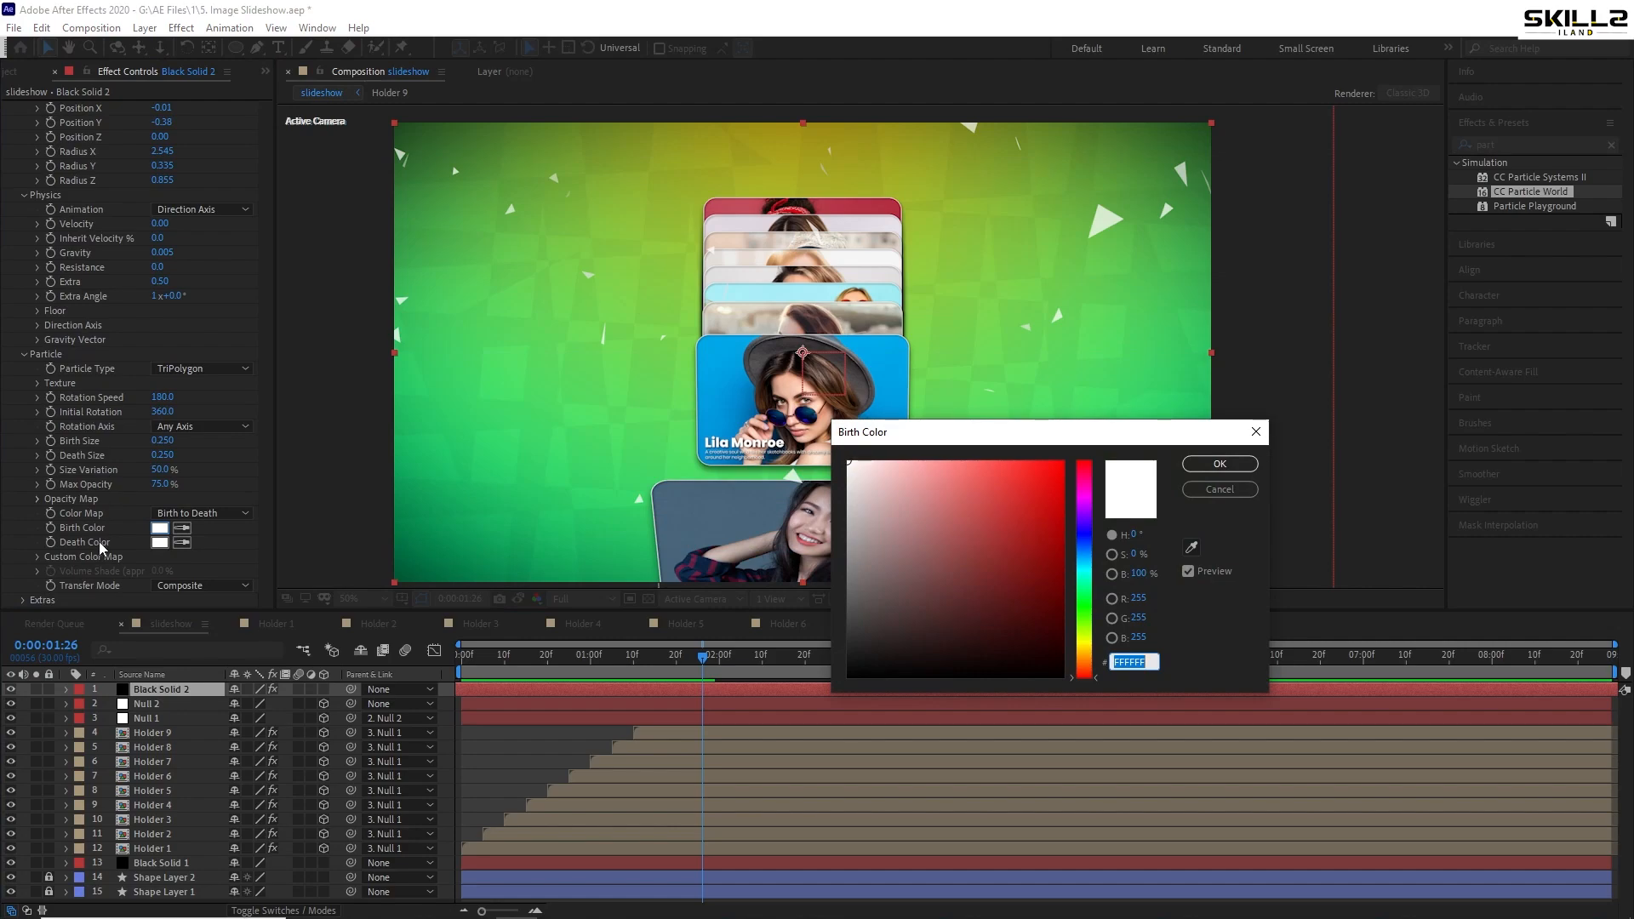
- Set the particle Birth Color to bright yellow F6F906, copying the hex value
{"action": "left_click", "coordinate": [1085, 645]}
{"action": "left_click", "coordinate": [1059, 468]}
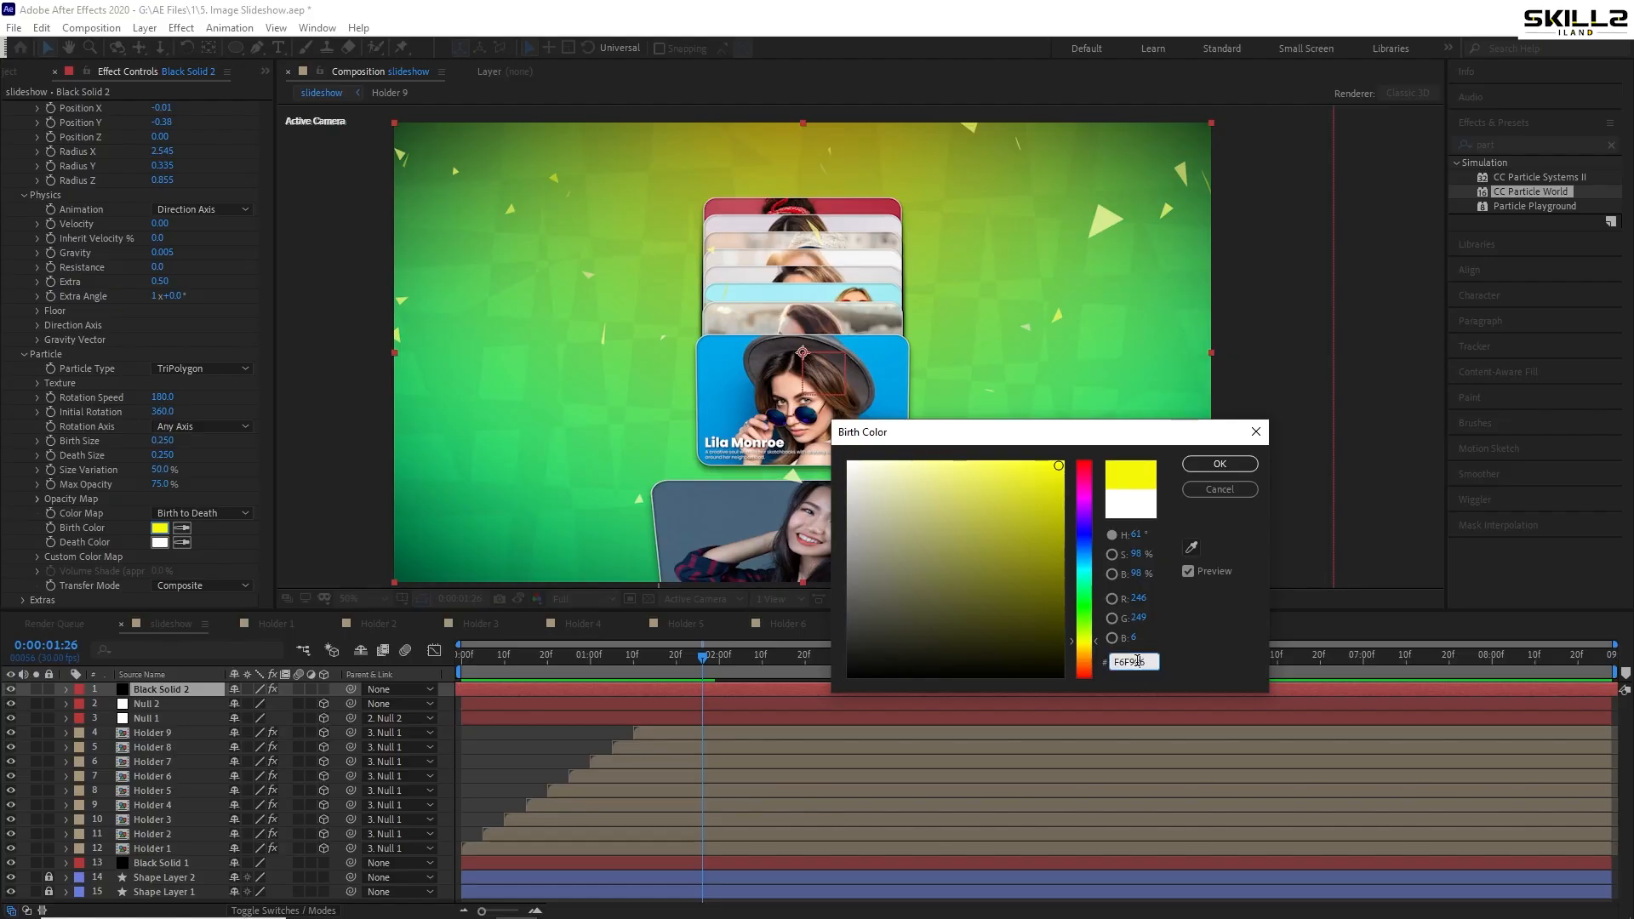
{"action": "left_click", "coordinate": [1131, 663]}
{"action": "key", "text": "ctrl+c"}
{"action": "left_click", "coordinate": [1225, 464]}
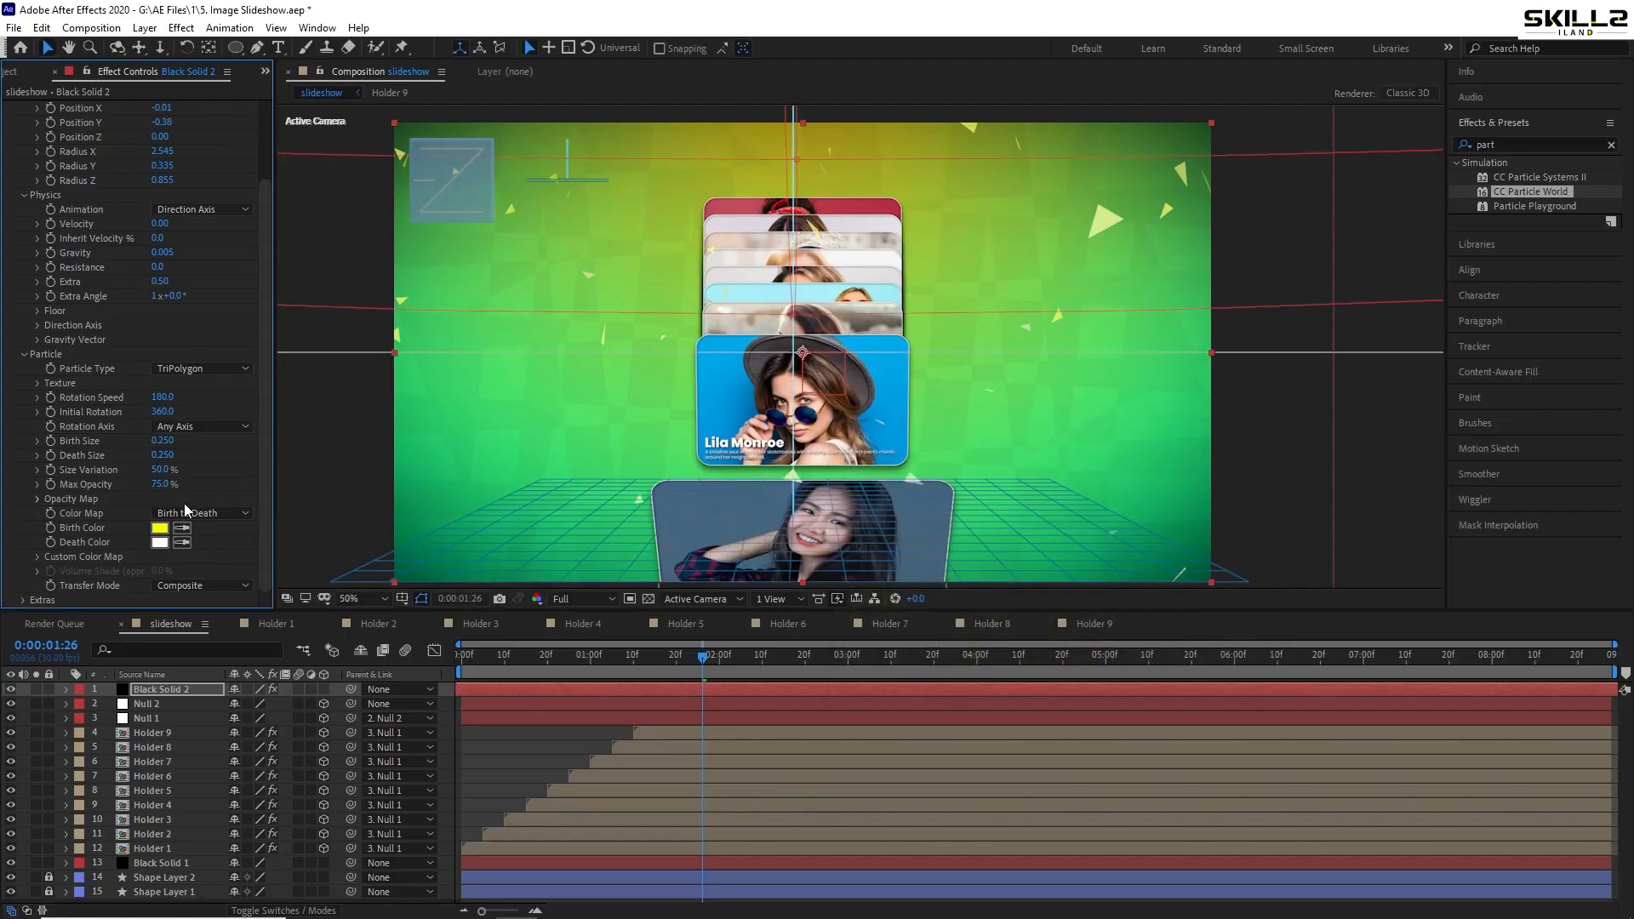
- Paste F6F906 as the Death Color and preview the yellow particles
{"action": "left_click", "coordinate": [159, 542]}
{"action": "key", "text": "ctrl+v"}
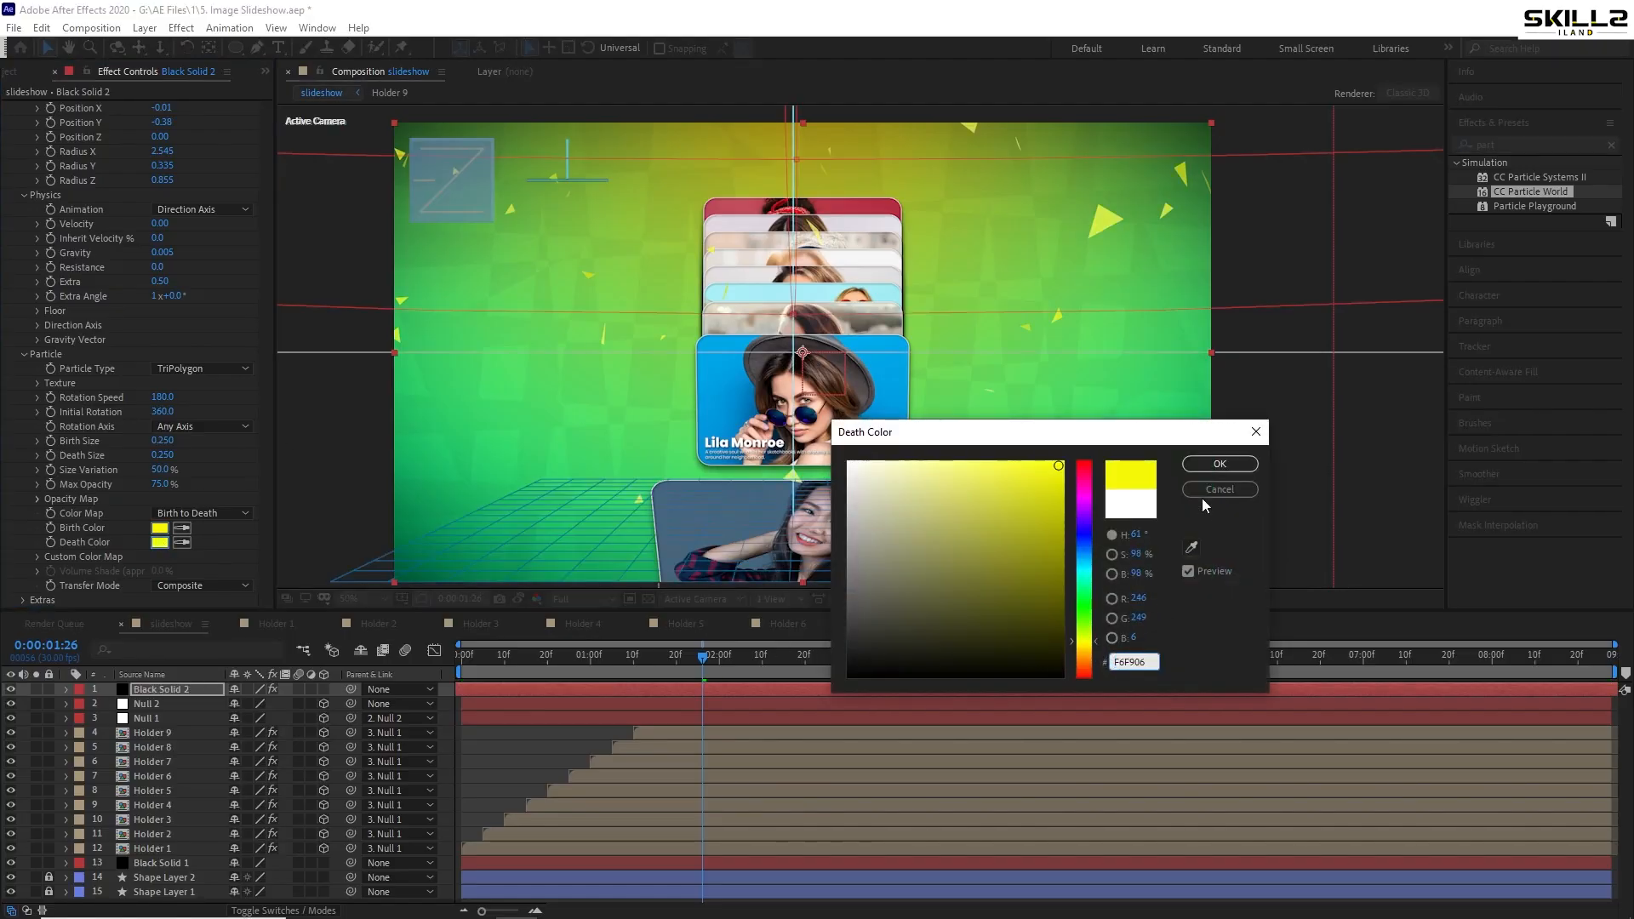
{"action": "left_click", "coordinate": [1219, 465]}
{"action": "key", "text": "space"}
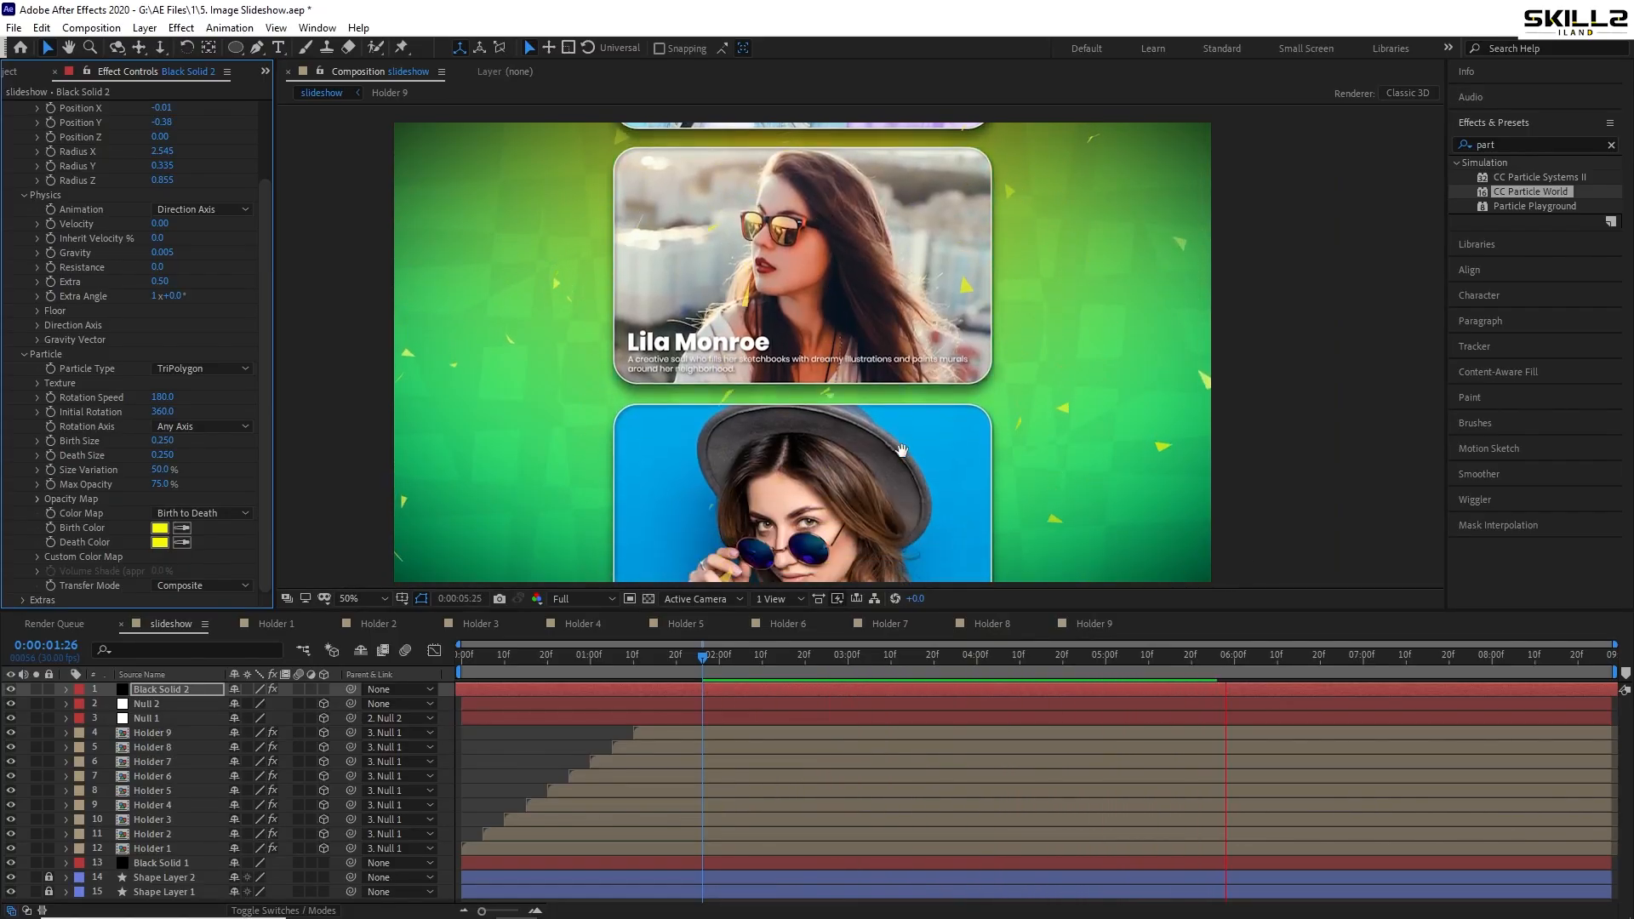
{"action": "key", "text": "space"}
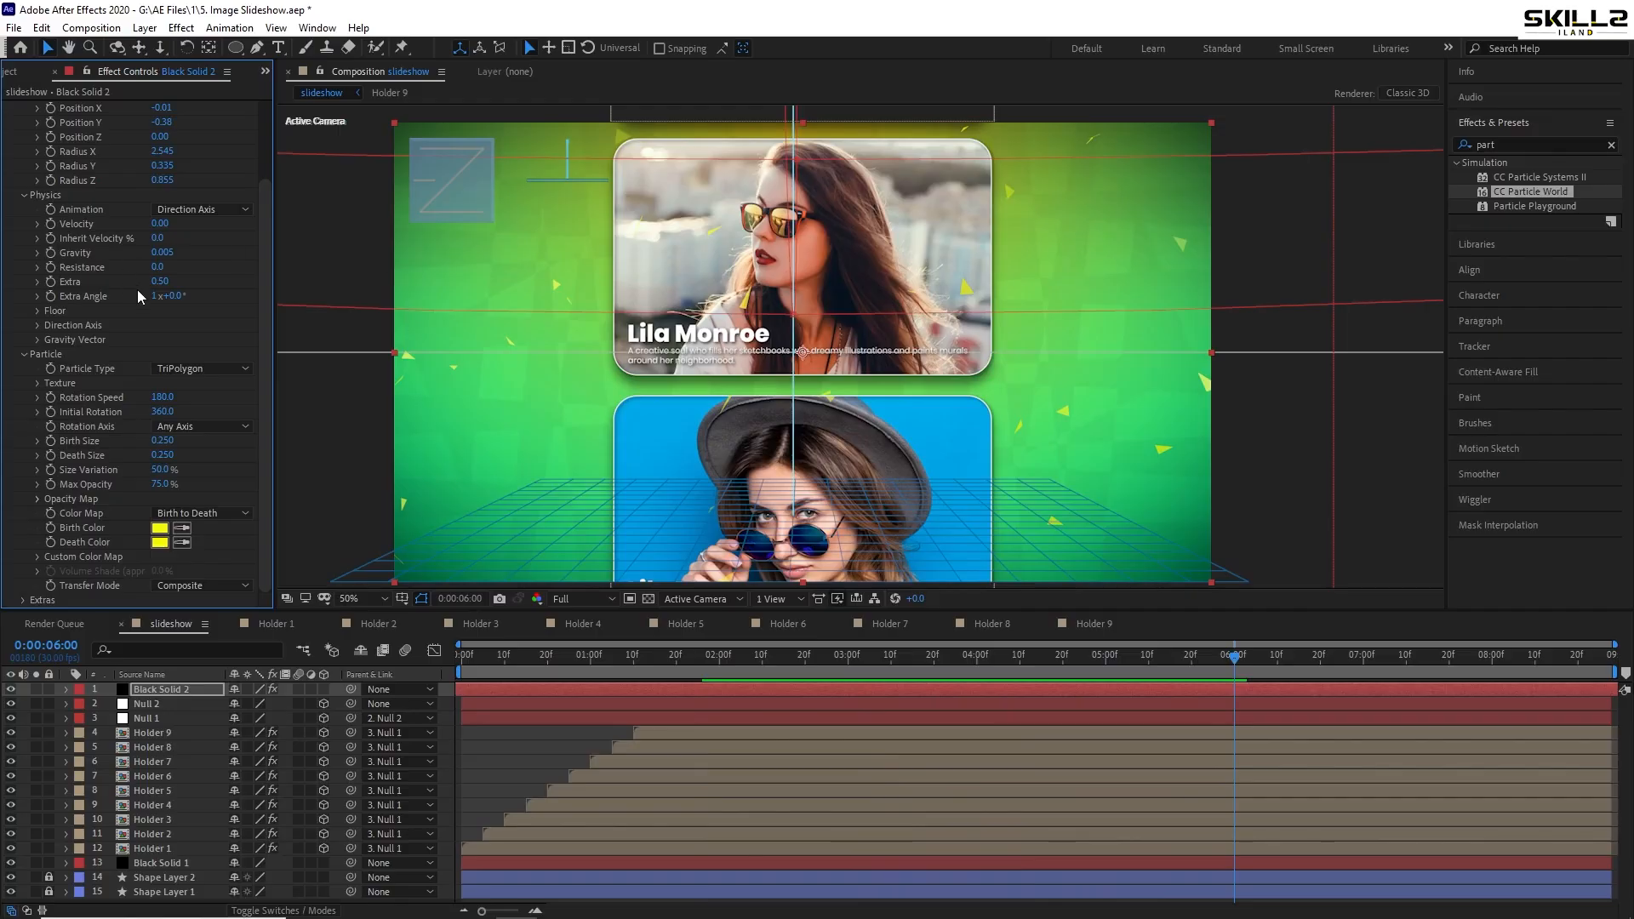
- Set particle Birth Size and Death Size to 0.2 and preview
{"action": "scroll", "coordinate": [195, 340], "scroll_direction": "up", "scroll_amount": 5}
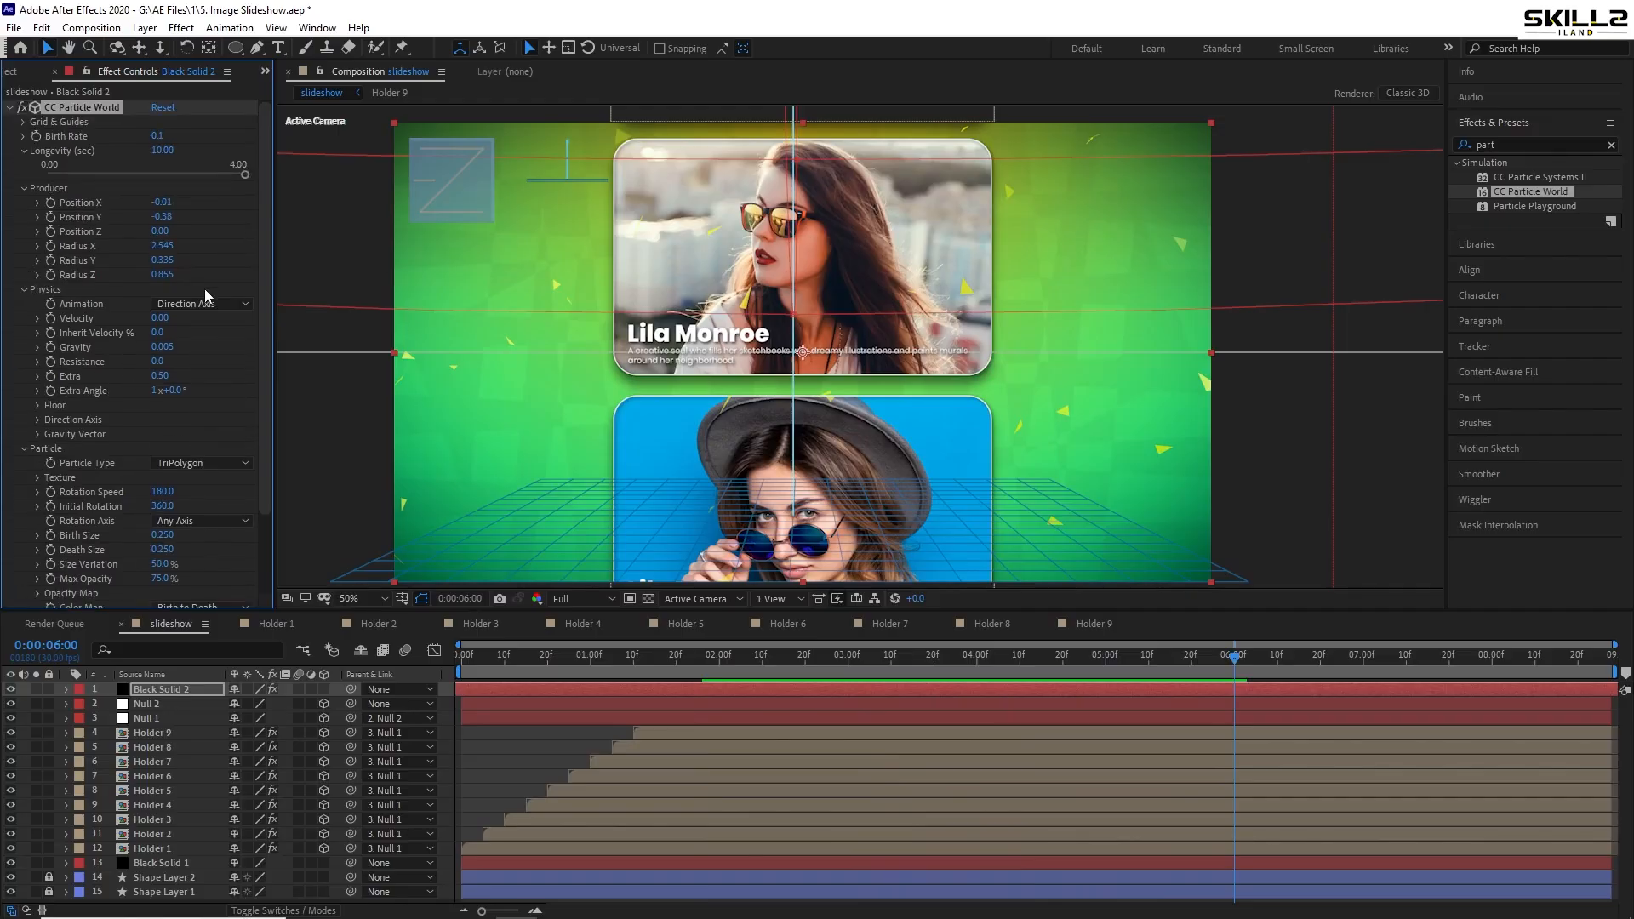
{"action": "scroll", "coordinate": [201, 341], "scroll_direction": "down", "scroll_amount": 3}
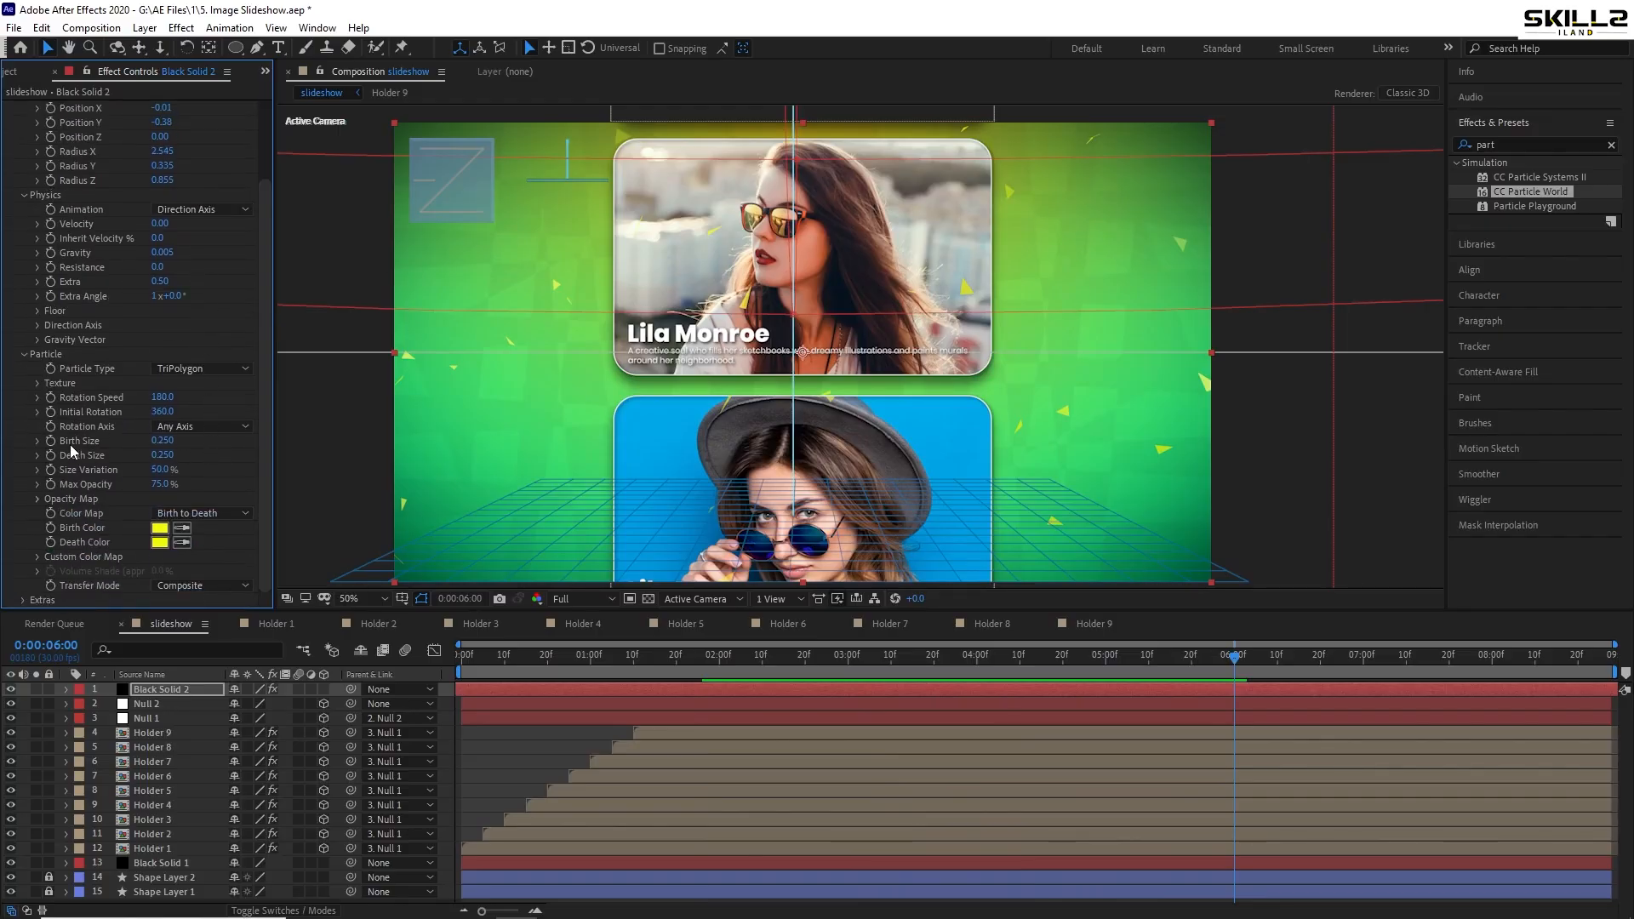
{"action": "left_click", "coordinate": [163, 441]}
{"action": "type", "text": "0.2"}
{"action": "key", "text": "Return"}
{"action": "key", "text": "Tab"}
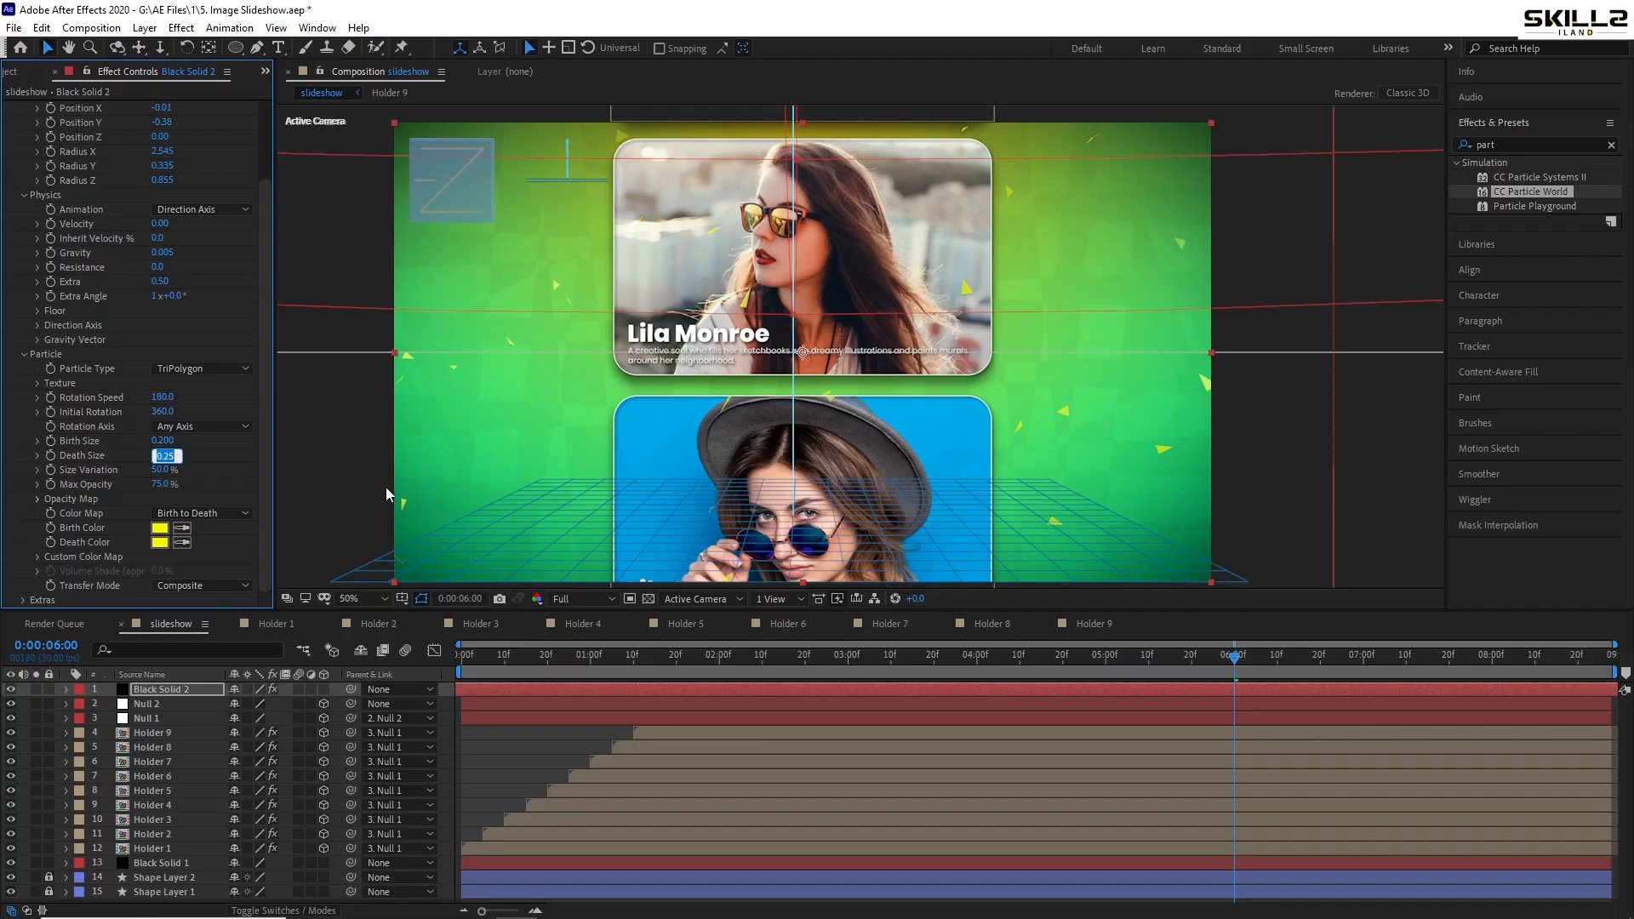
{"action": "type", "text": "0.2"}
{"action": "key", "text": "Return"}
{"action": "key", "text": "space"}
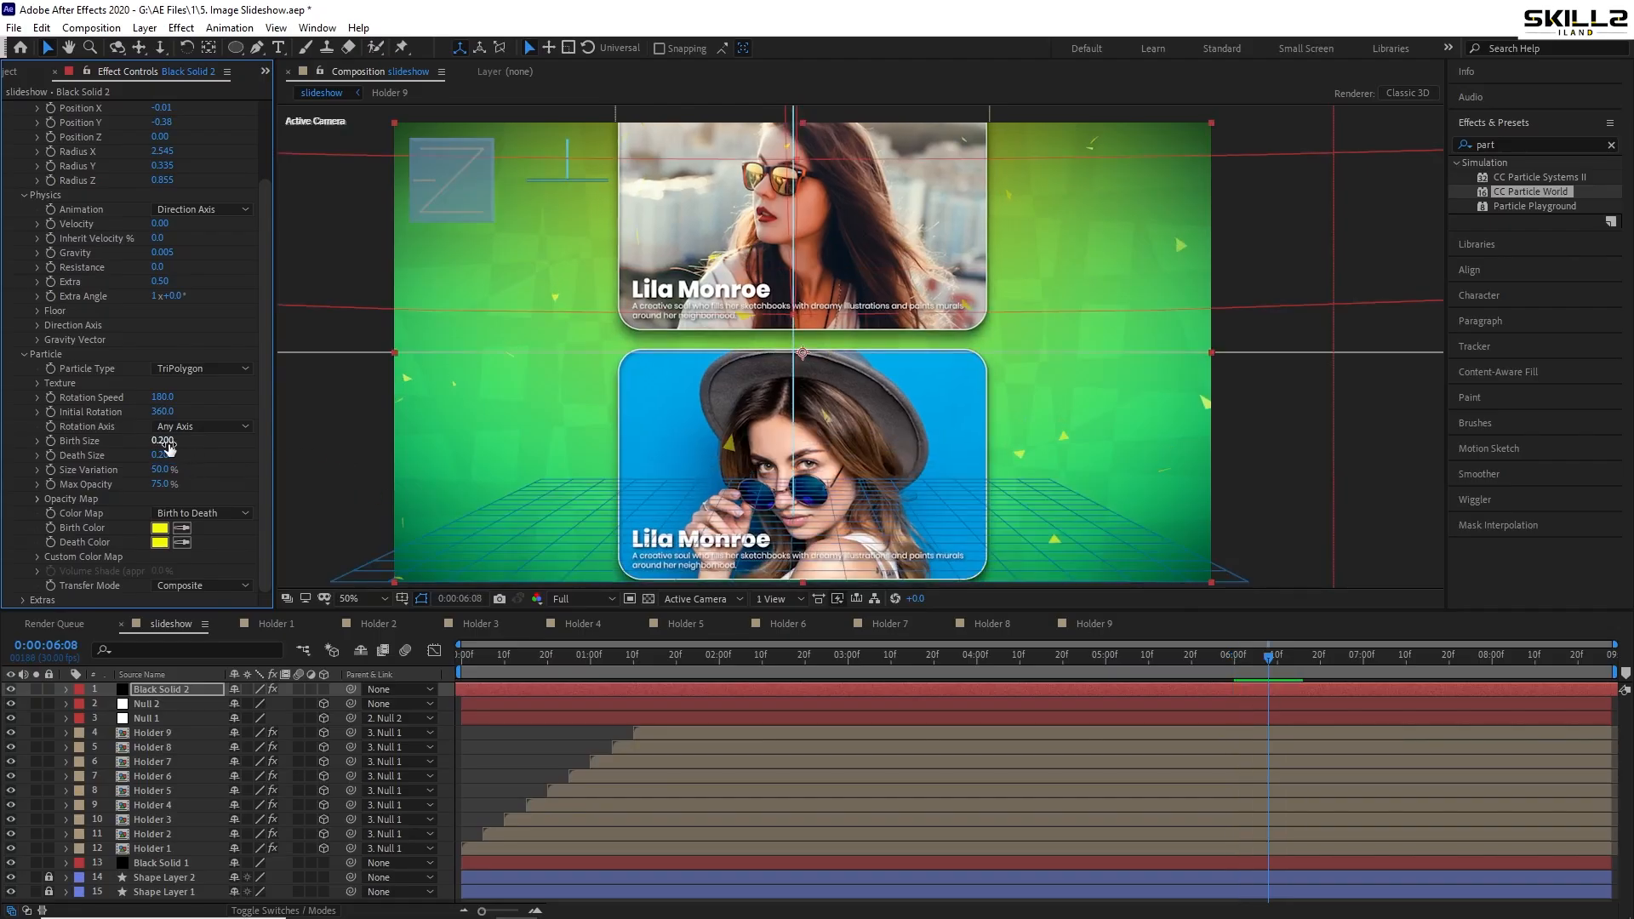
- Shrink Birth Size and Death Size further to 0.1 and preview
{"action": "left_click", "coordinate": [163, 441]}
{"action": "type", "text": "0.1"}
{"action": "key", "text": "Return"}
{"action": "left_click", "coordinate": [163, 455]}
{"action": "type", "text": "0.1"}
{"action": "key", "text": "Return"}
{"action": "key", "text": "space"}
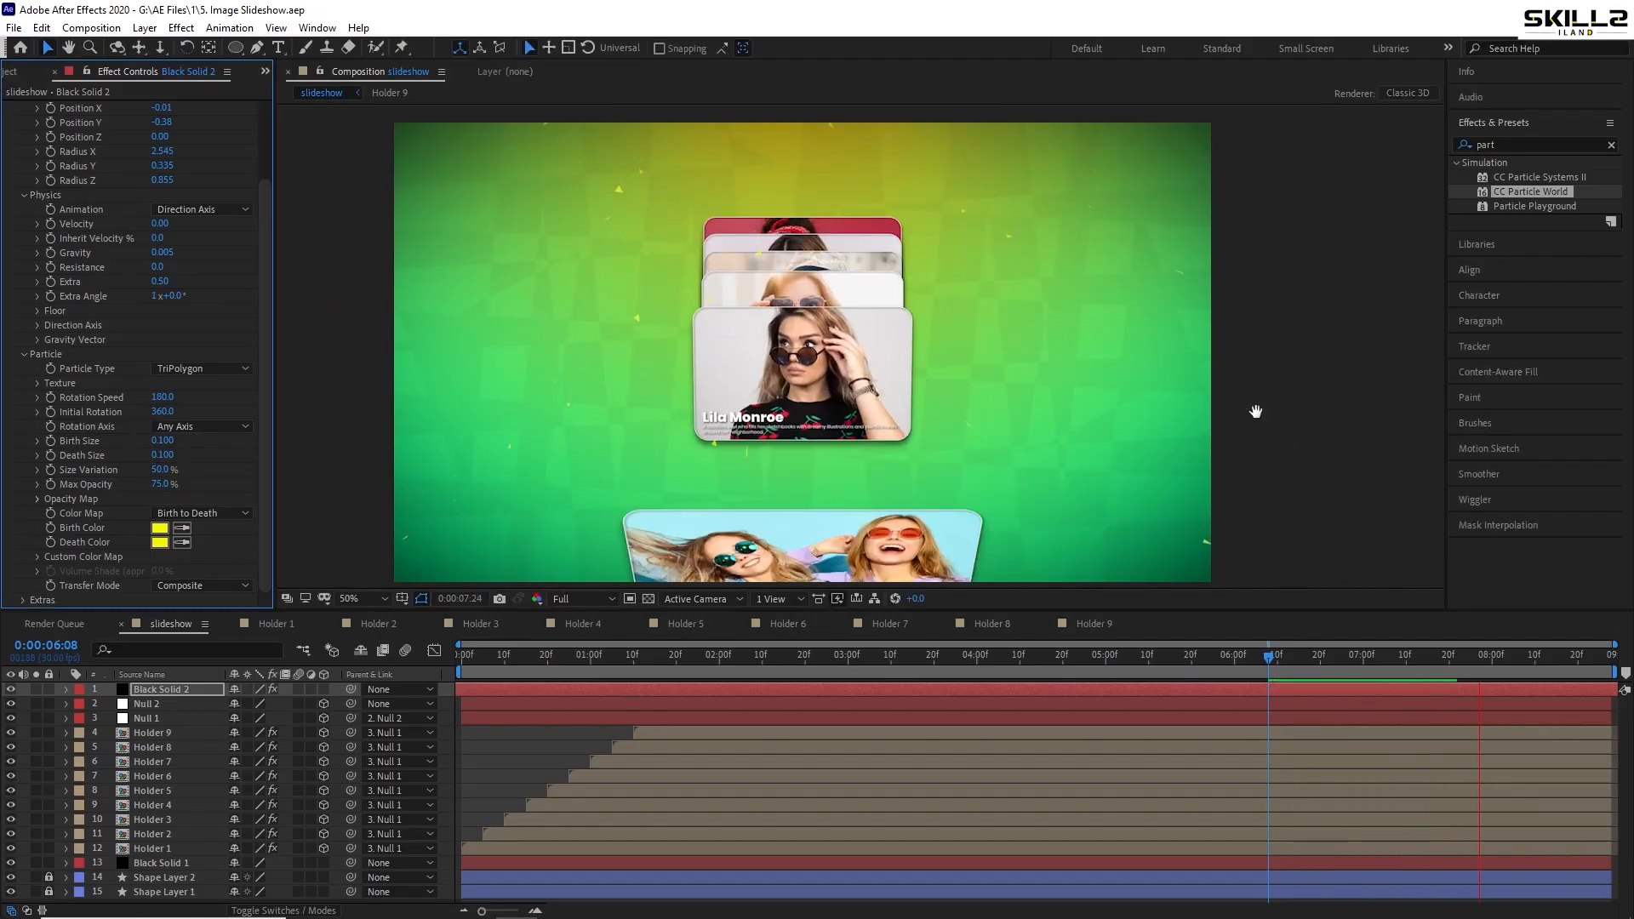
{"action": "key", "text": "space"}
- Raise Birth Rate to 0.2, save the project, and replay the slideshow from the start
{"action": "scroll", "coordinate": [200, 177], "scroll_direction": "up", "scroll_amount": 3}
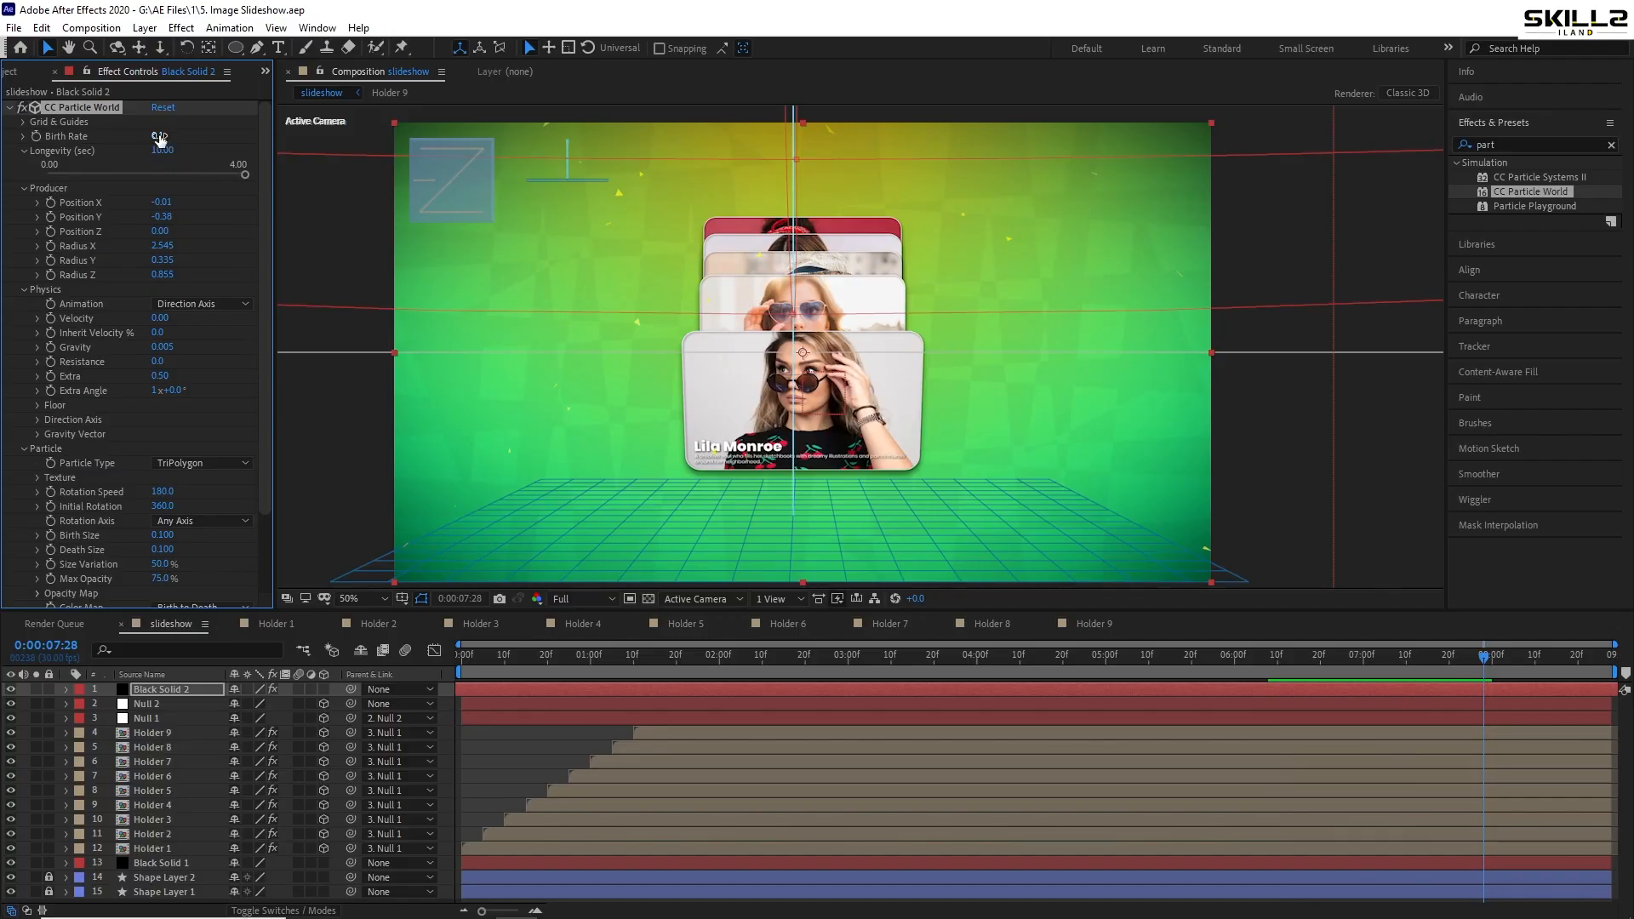
{"action": "left_click", "coordinate": [159, 135]}
{"action": "type", "text": "0.2"}
{"action": "key", "text": "Return"}
{"action": "key", "text": "space"}
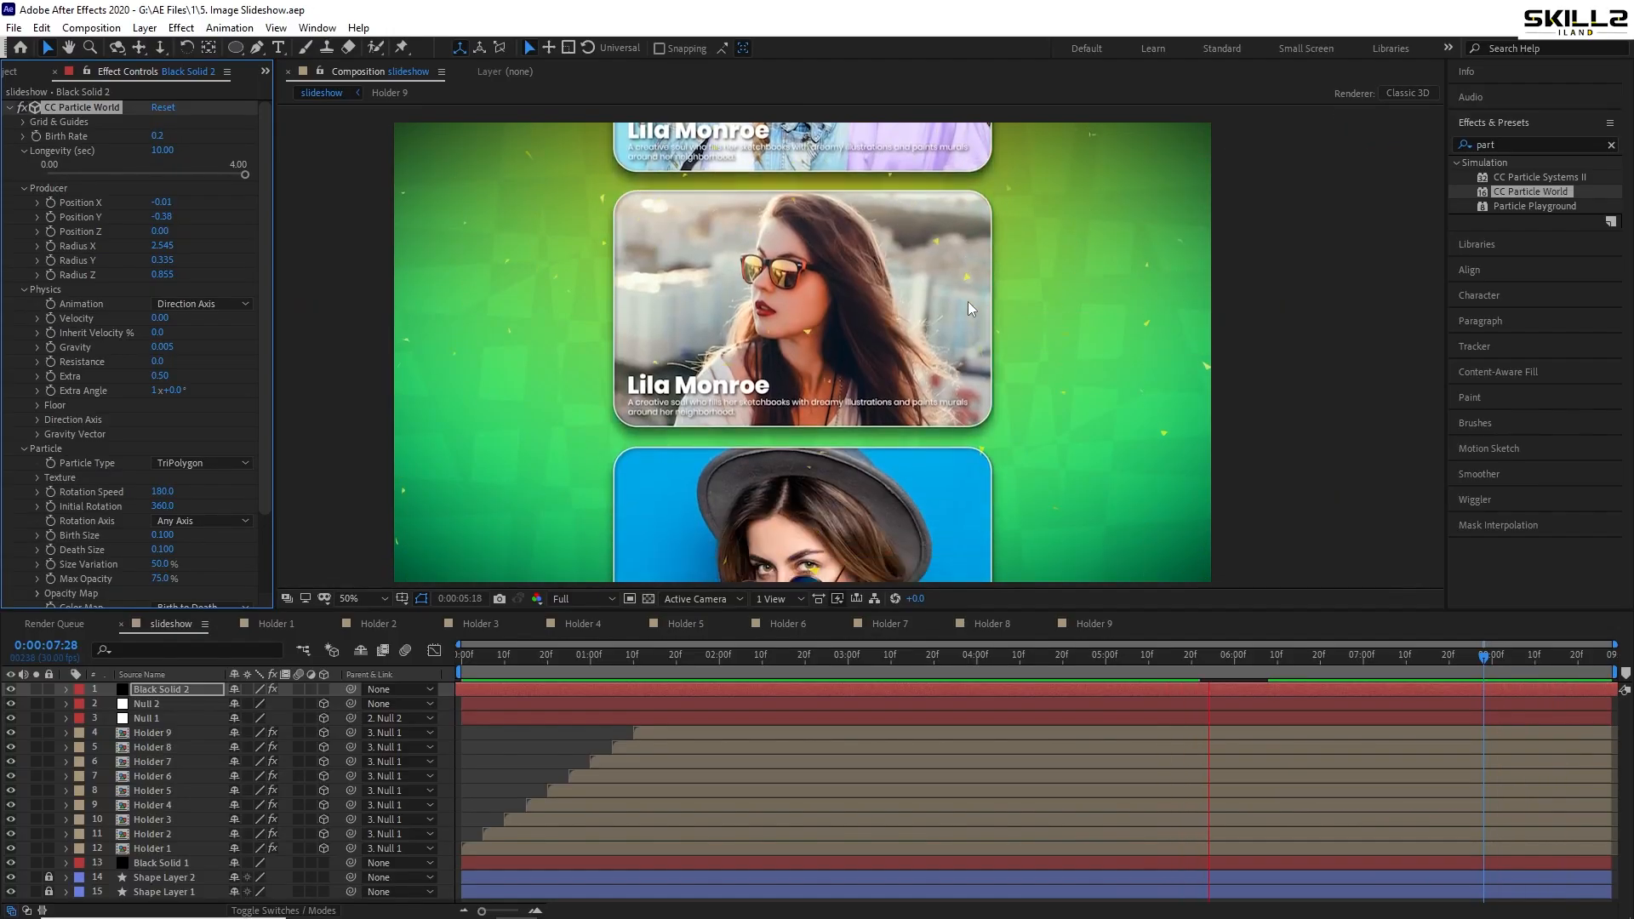
{"action": "key", "text": "ctrl+s"}
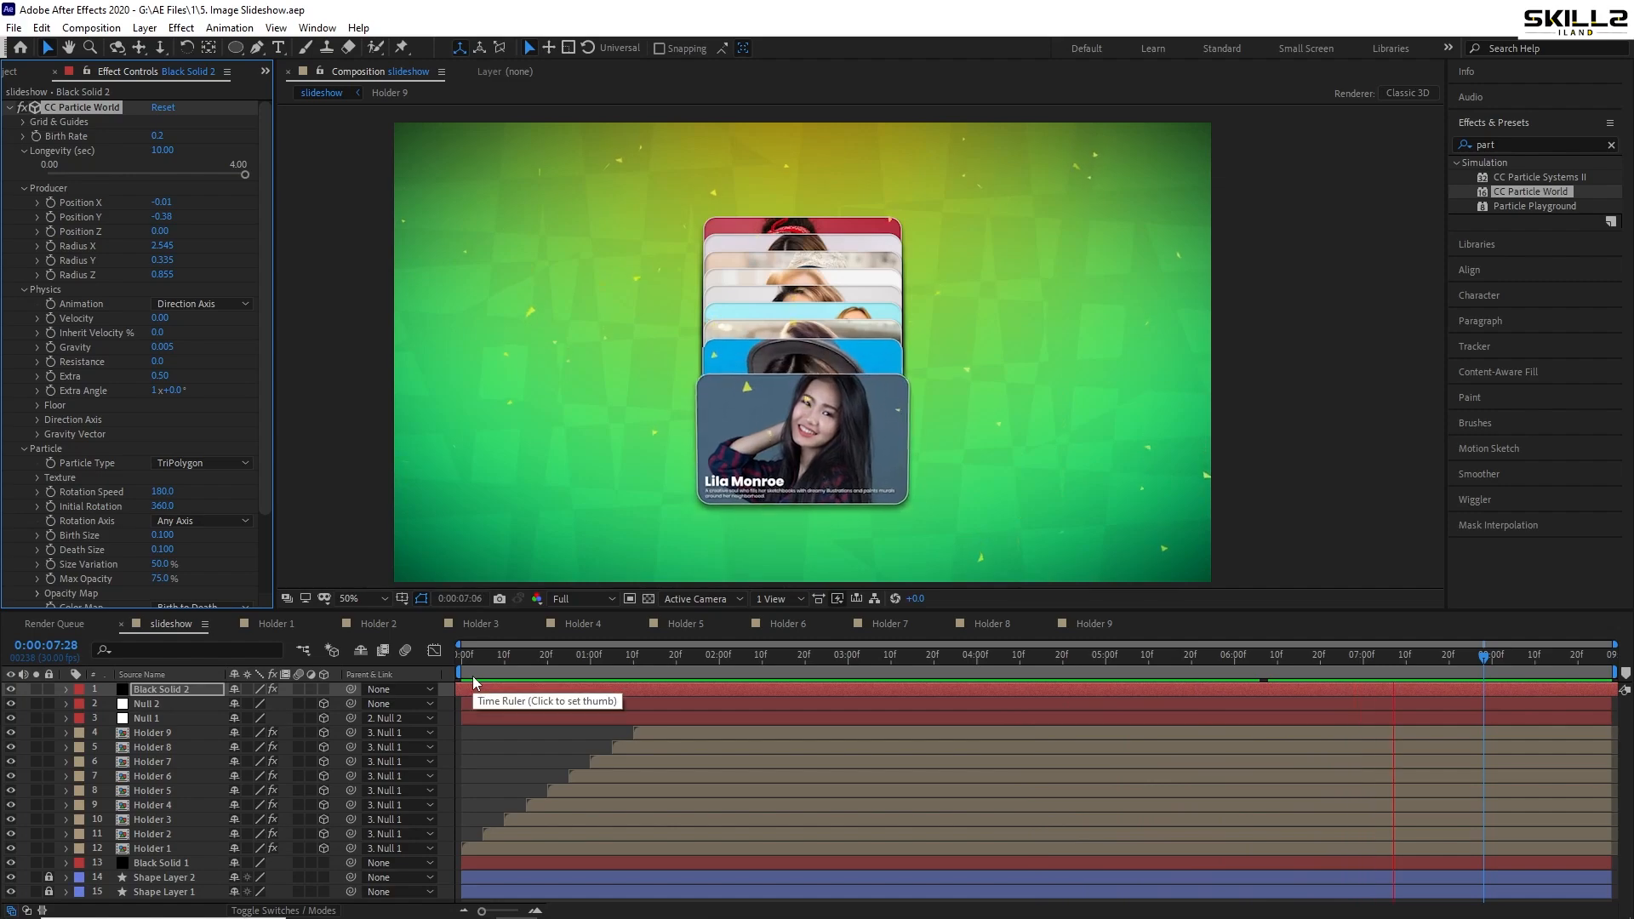
{"action": "key", "text": "Home"}
{"action": "key", "text": "space"}
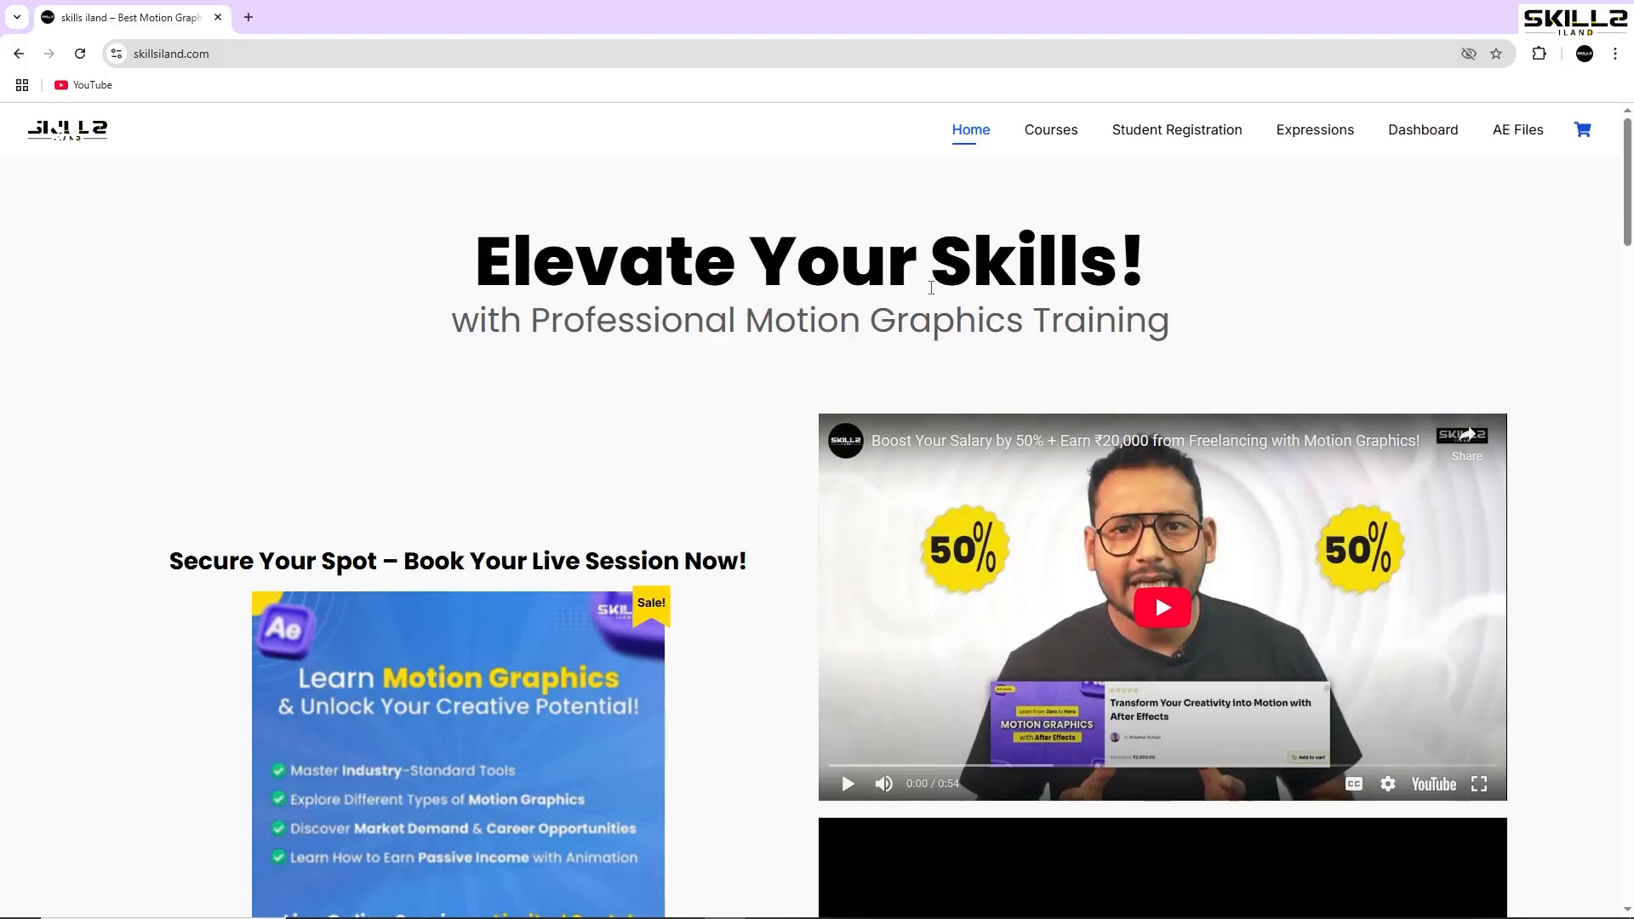
- Scroll the skillsiland.com homepage down to the Featured Courses section
{"action": "scroll", "coordinate": [931, 288], "scroll_direction": "down", "scroll_amount": 15}
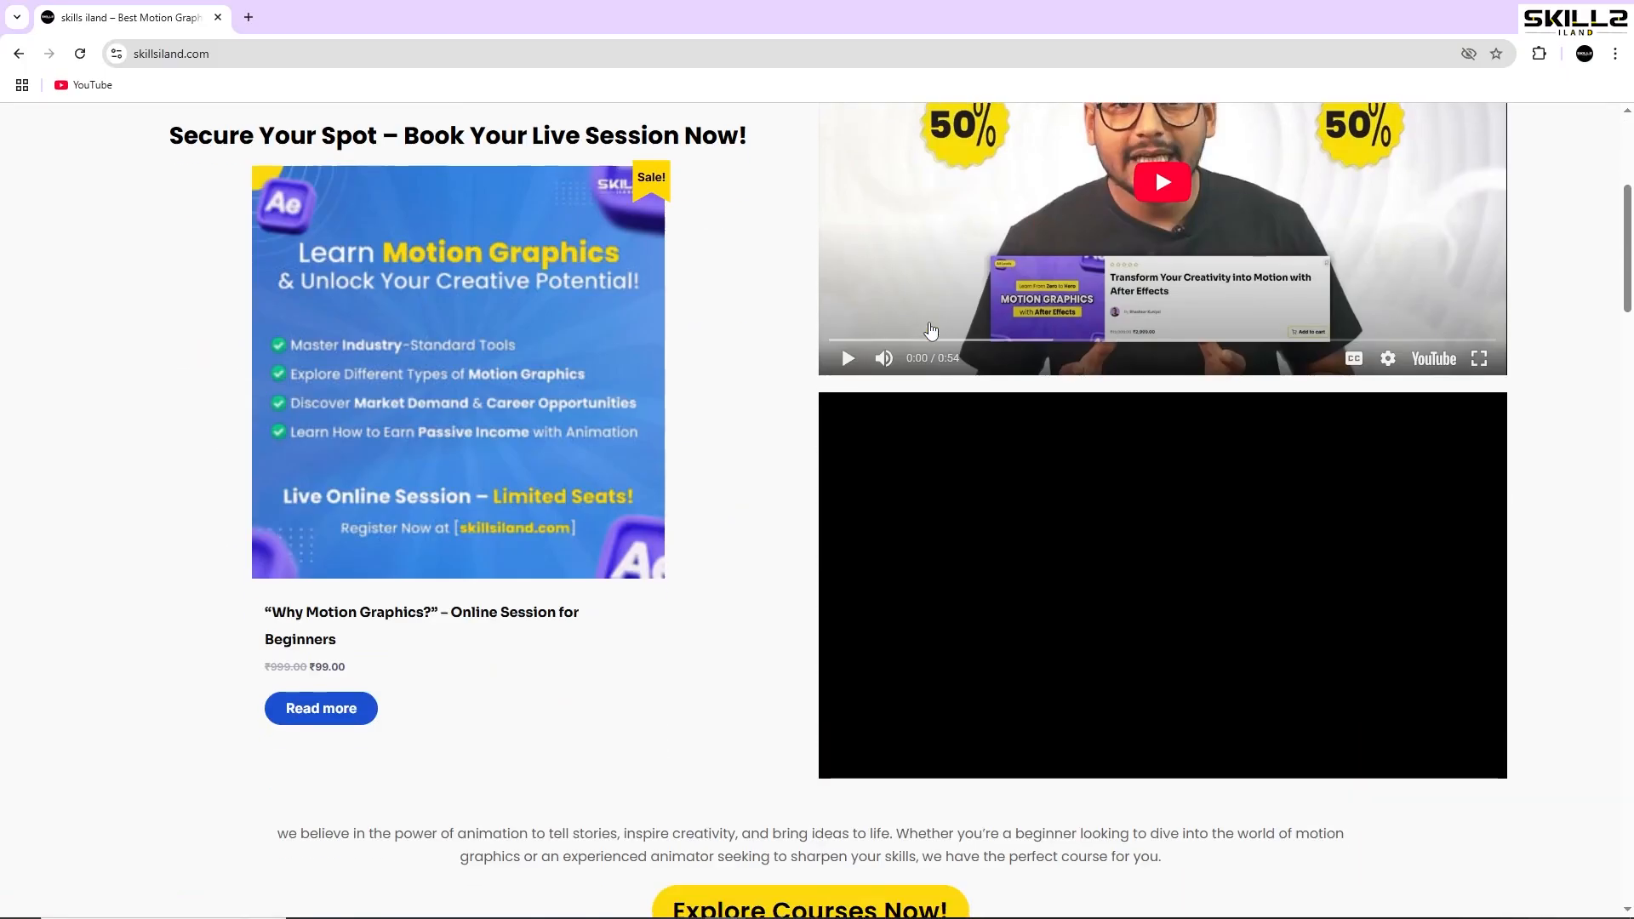
{"action": "scroll", "coordinate": [931, 332], "scroll_direction": "down", "scroll_amount": 2}
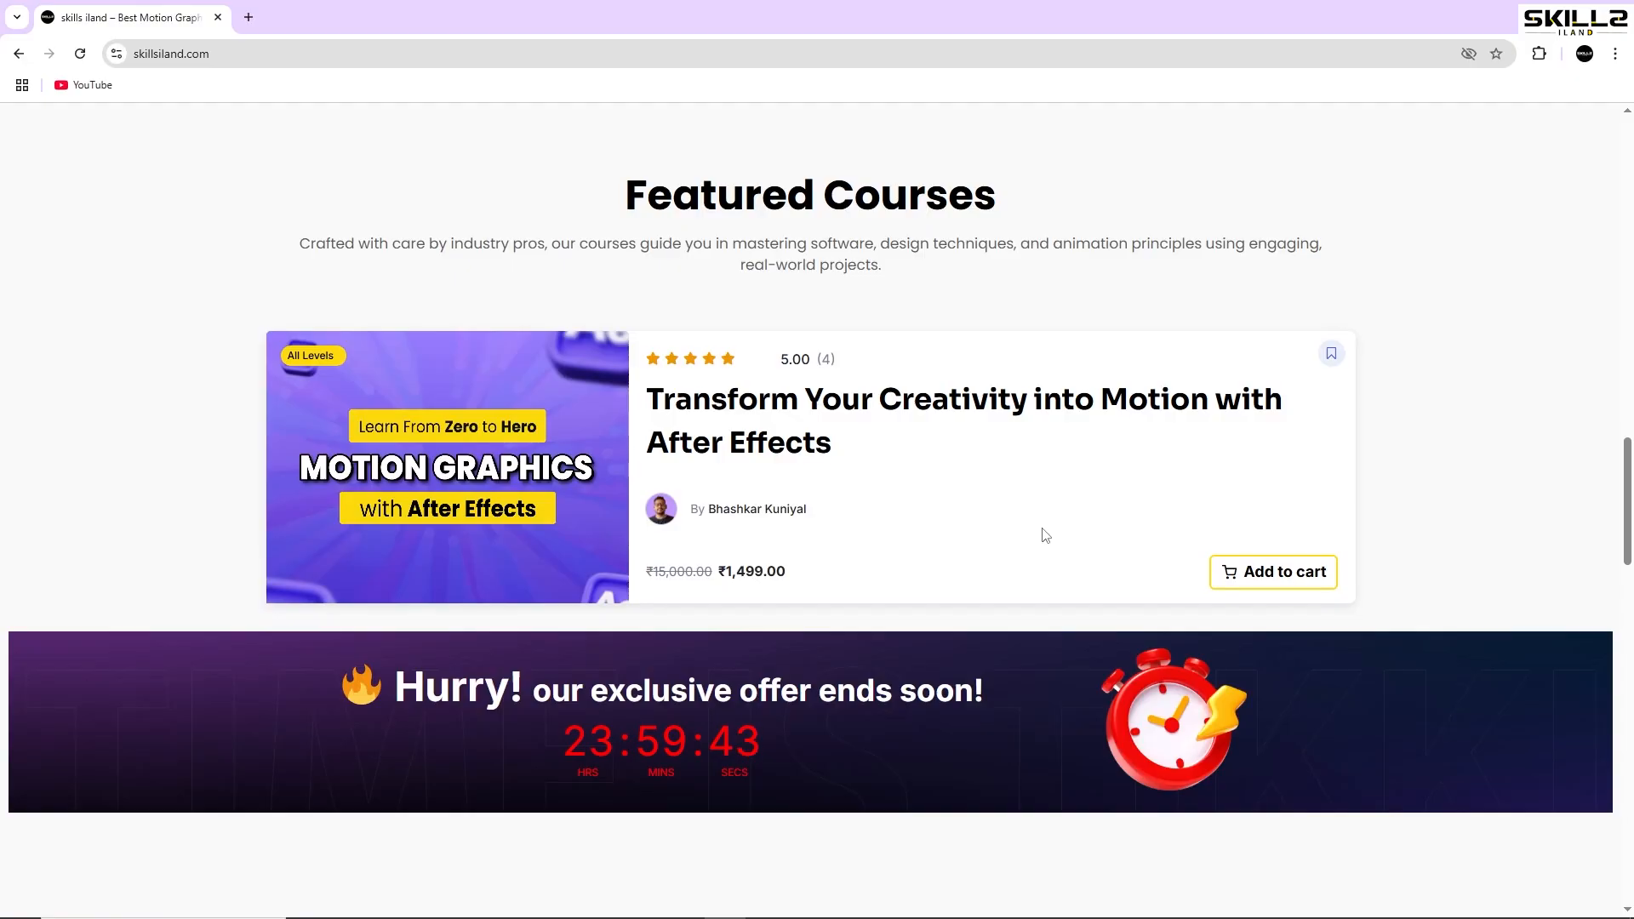
- Open the After Effects motion graphics course page and scroll down to its Course Content
{"action": "left_click", "coordinate": [558, 483]}
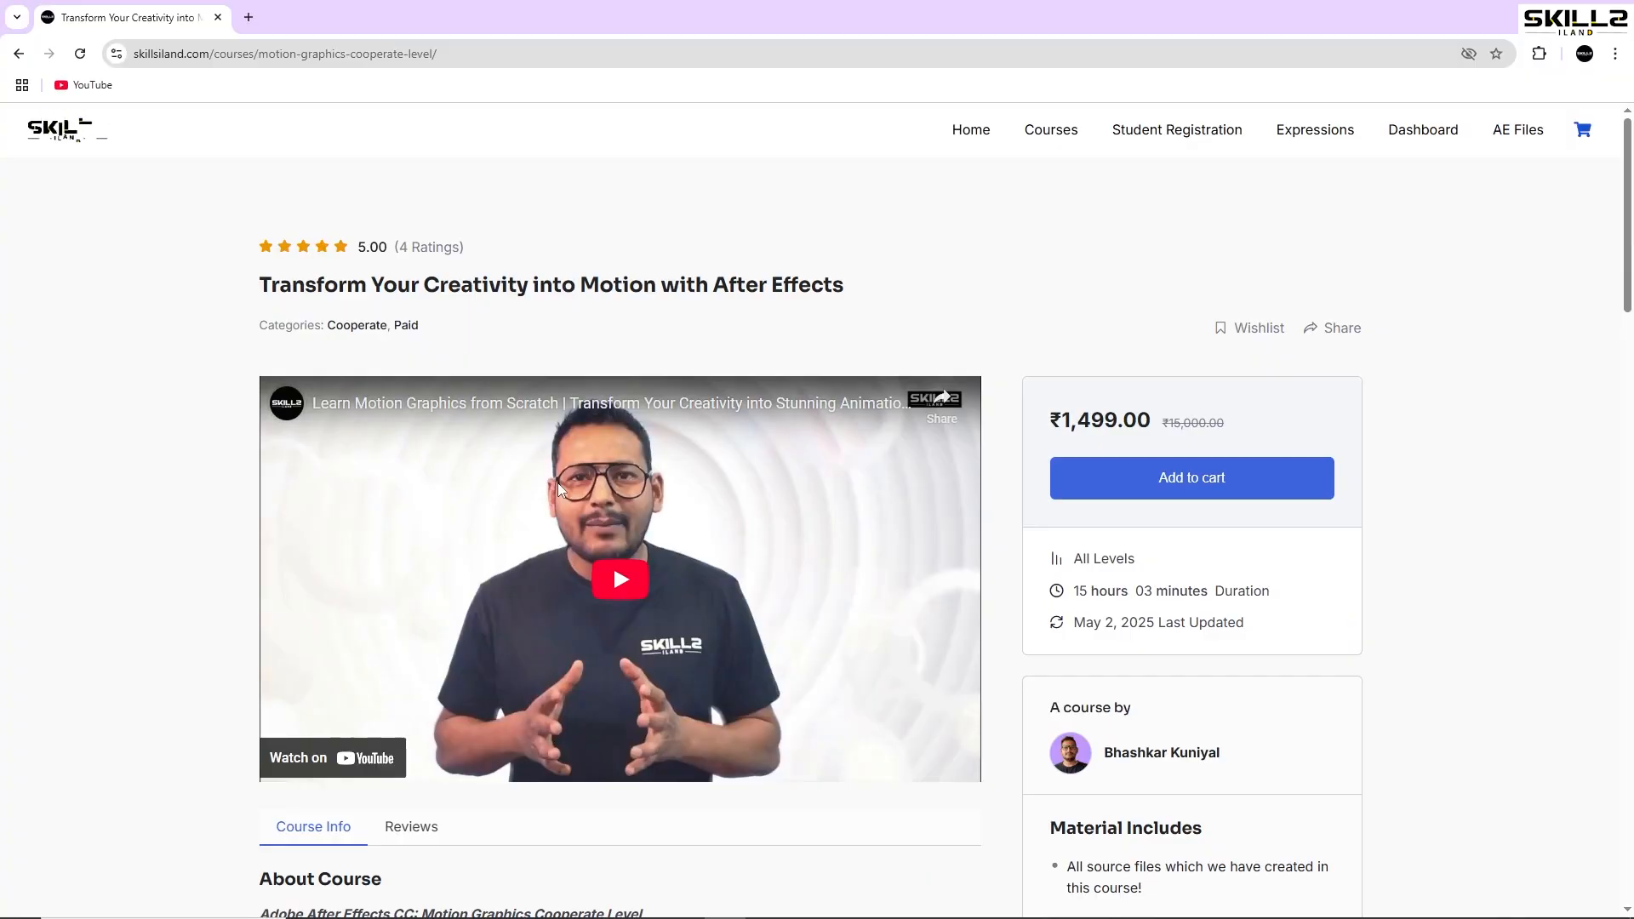
{"action": "scroll", "coordinate": [558, 482], "scroll_direction": "down", "scroll_amount": 5}
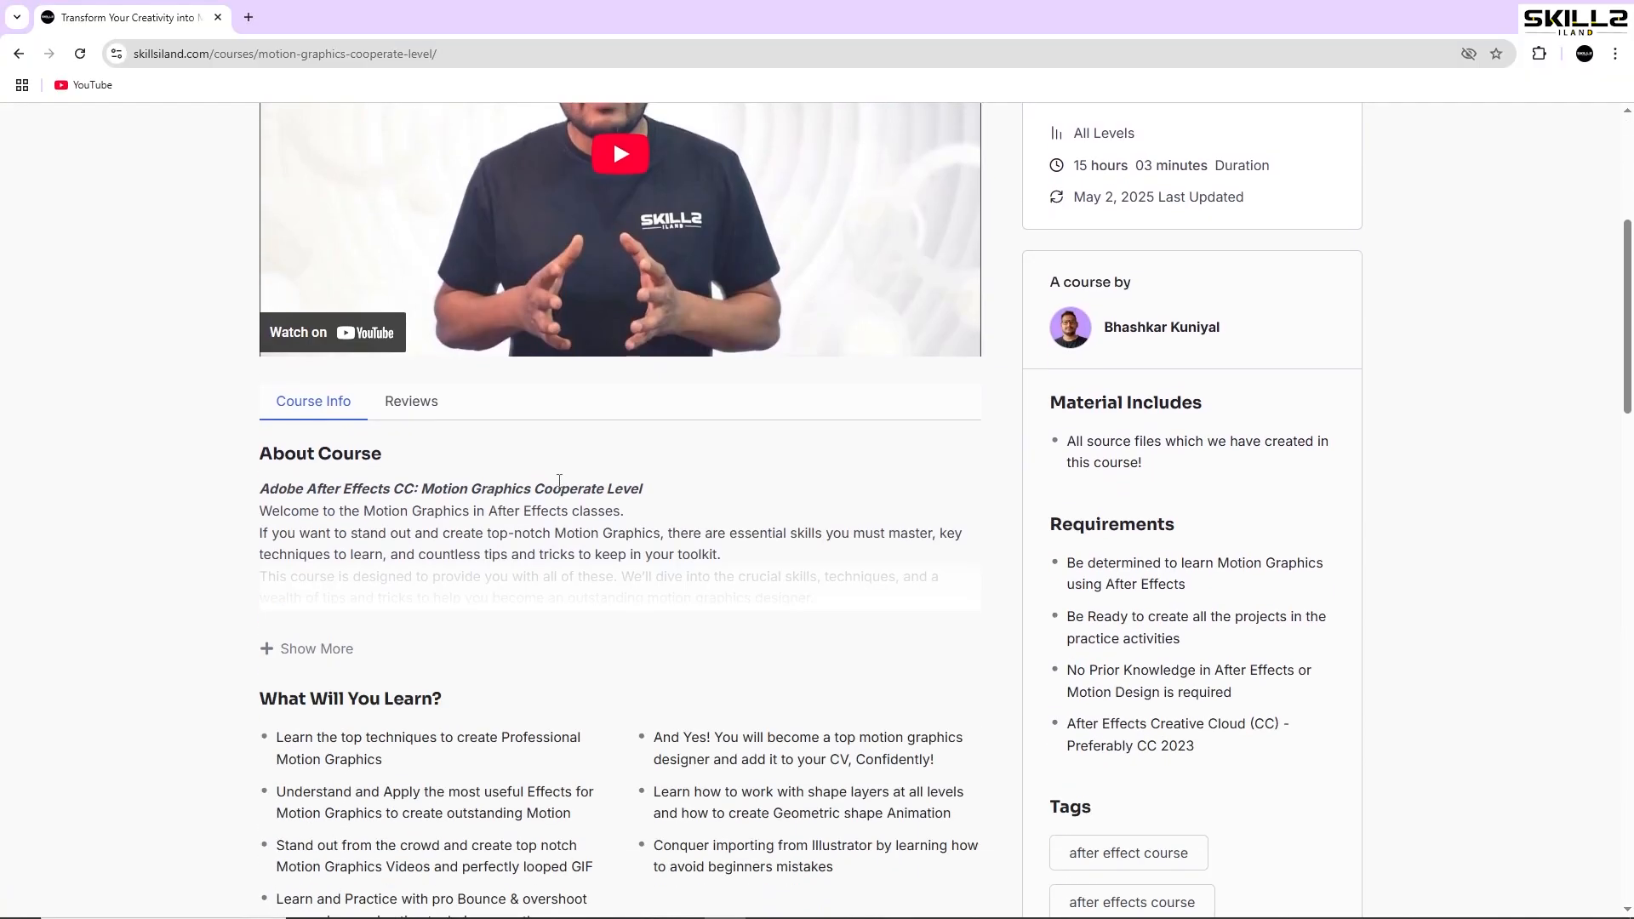
{"action": "scroll", "coordinate": [559, 481], "scroll_direction": "down", "scroll_amount": 5}
{"action": "scroll", "coordinate": [561, 483], "scroll_direction": "down", "scroll_amount": 4}
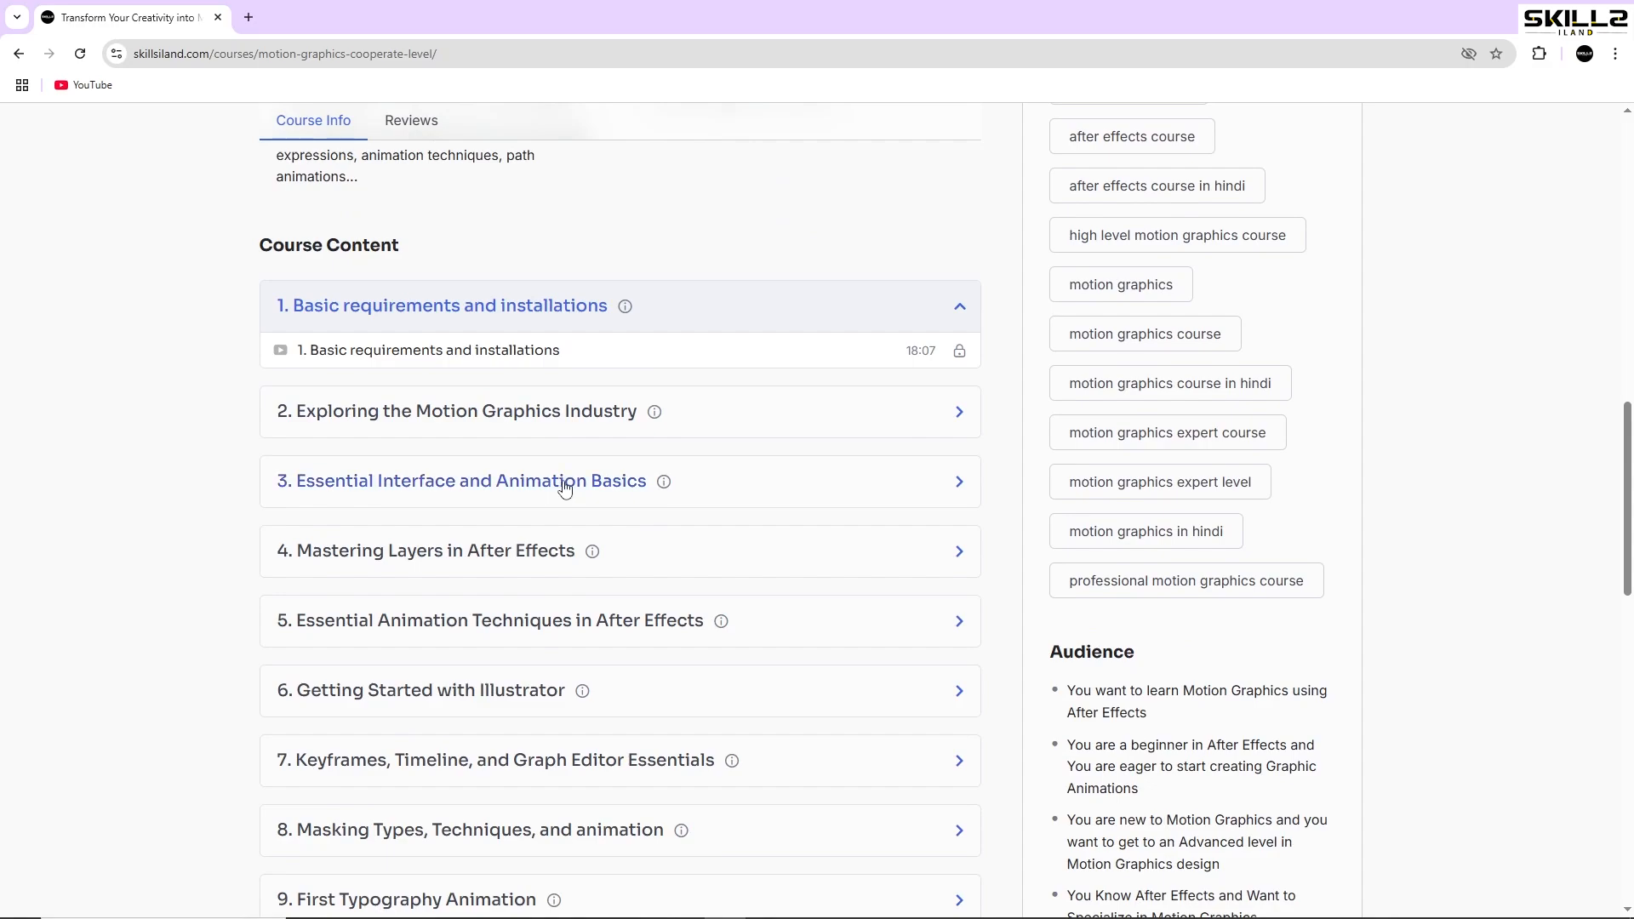
{"action": "scroll", "coordinate": [564, 487], "scroll_direction": "down", "scroll_amount": 6}
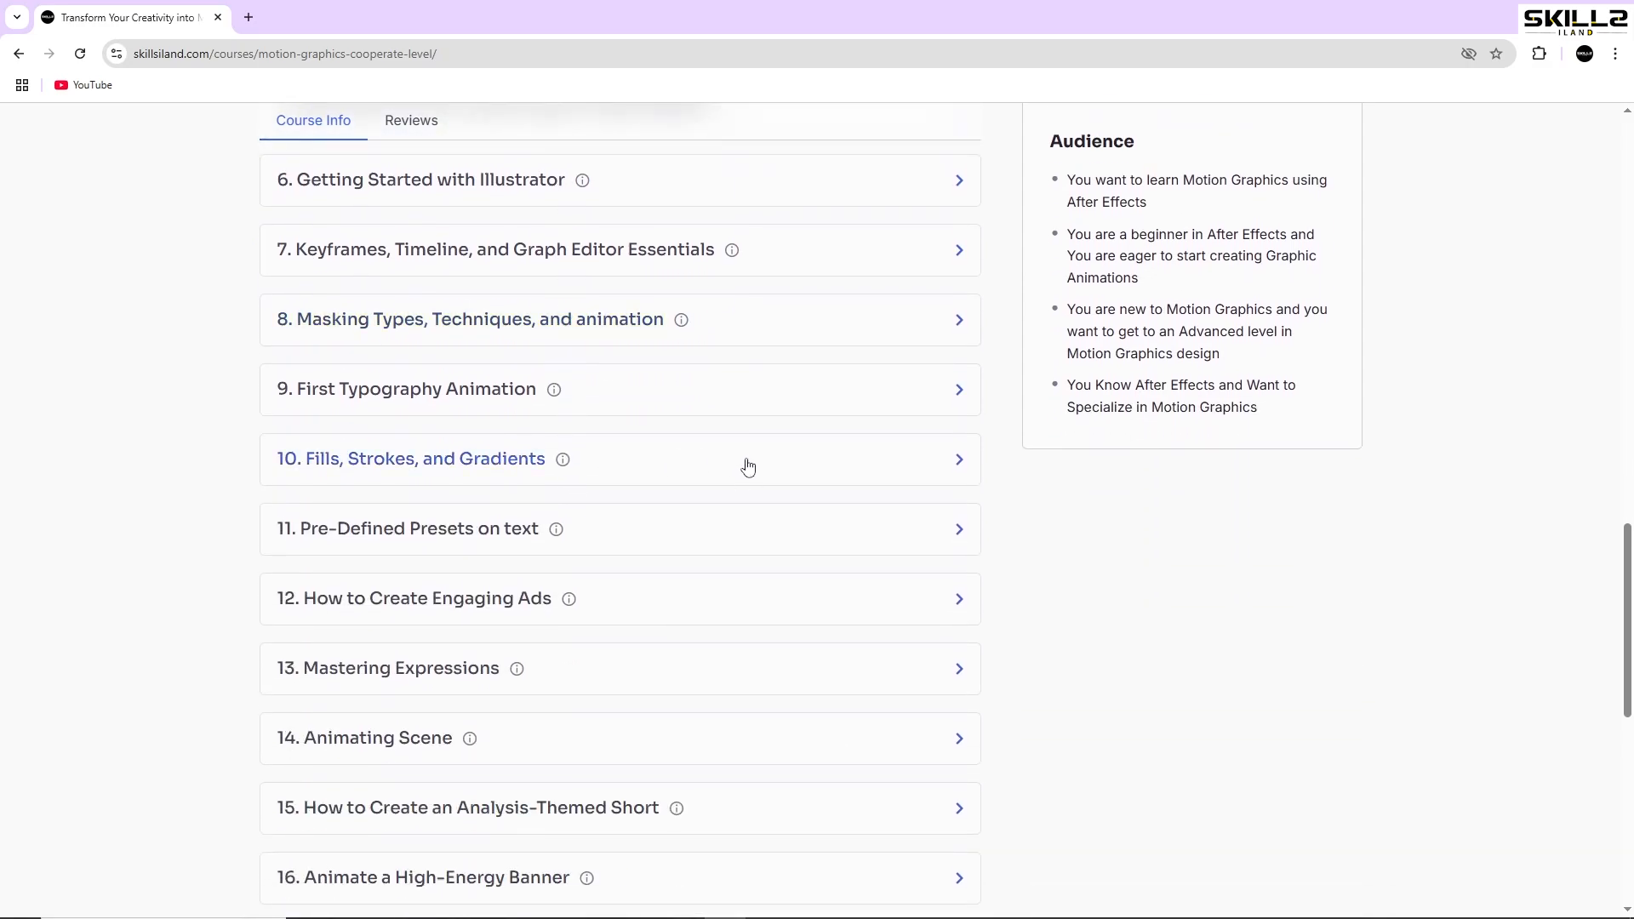
{"action": "scroll", "coordinate": [747, 463], "scroll_direction": "down", "scroll_amount": 1}
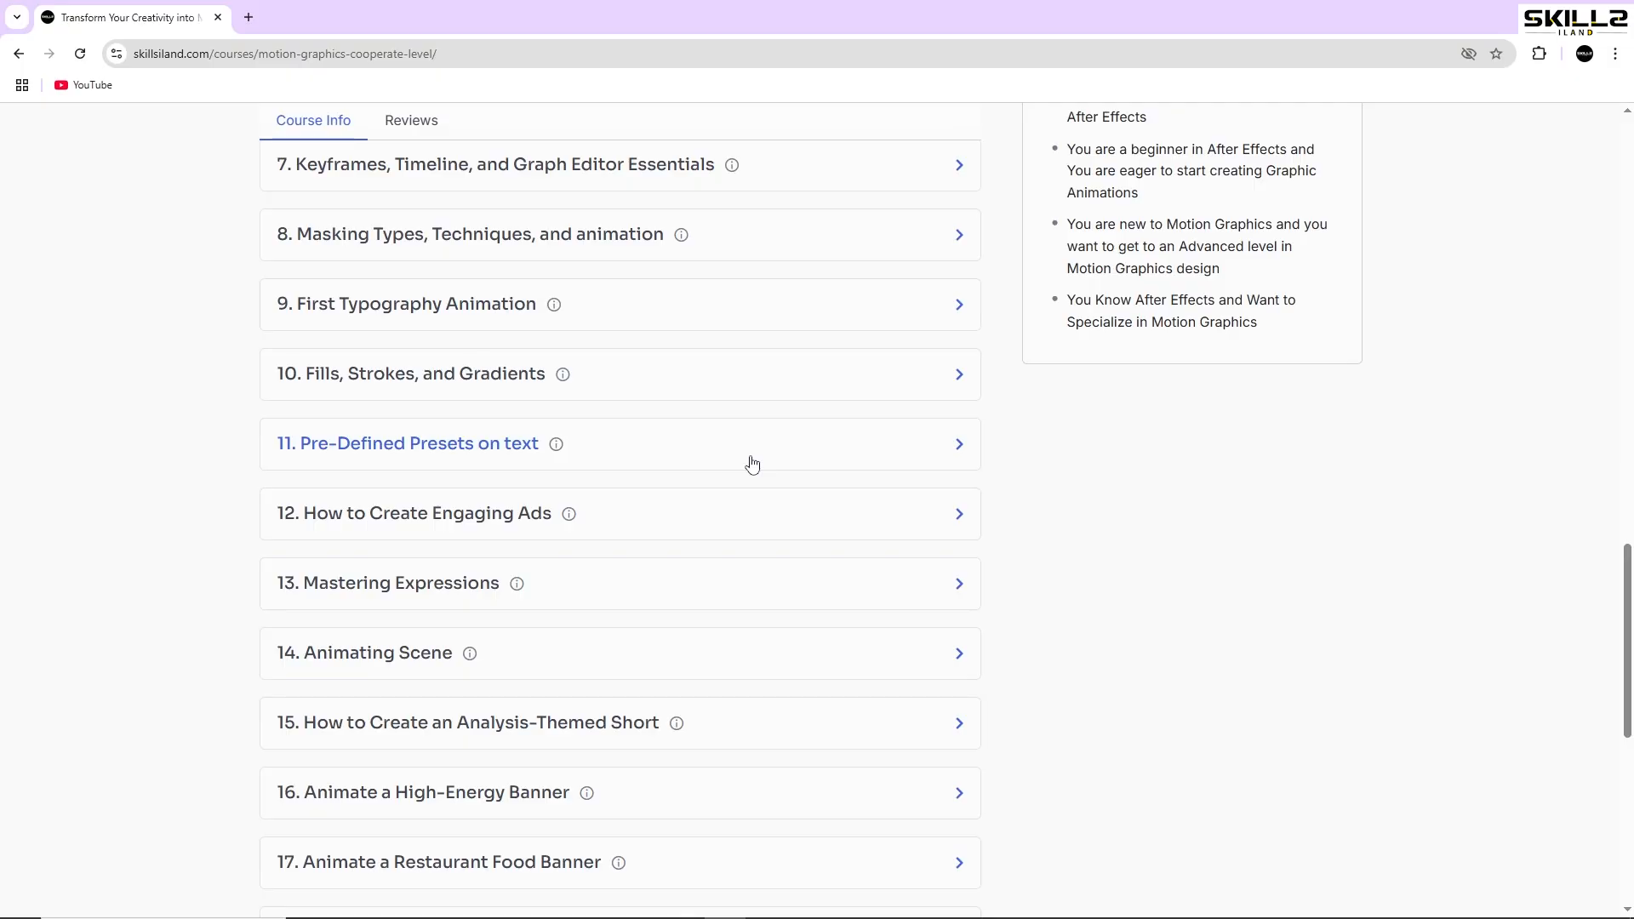
{"action": "scroll", "coordinate": [752, 464], "scroll_direction": "down", "scroll_amount": 1}
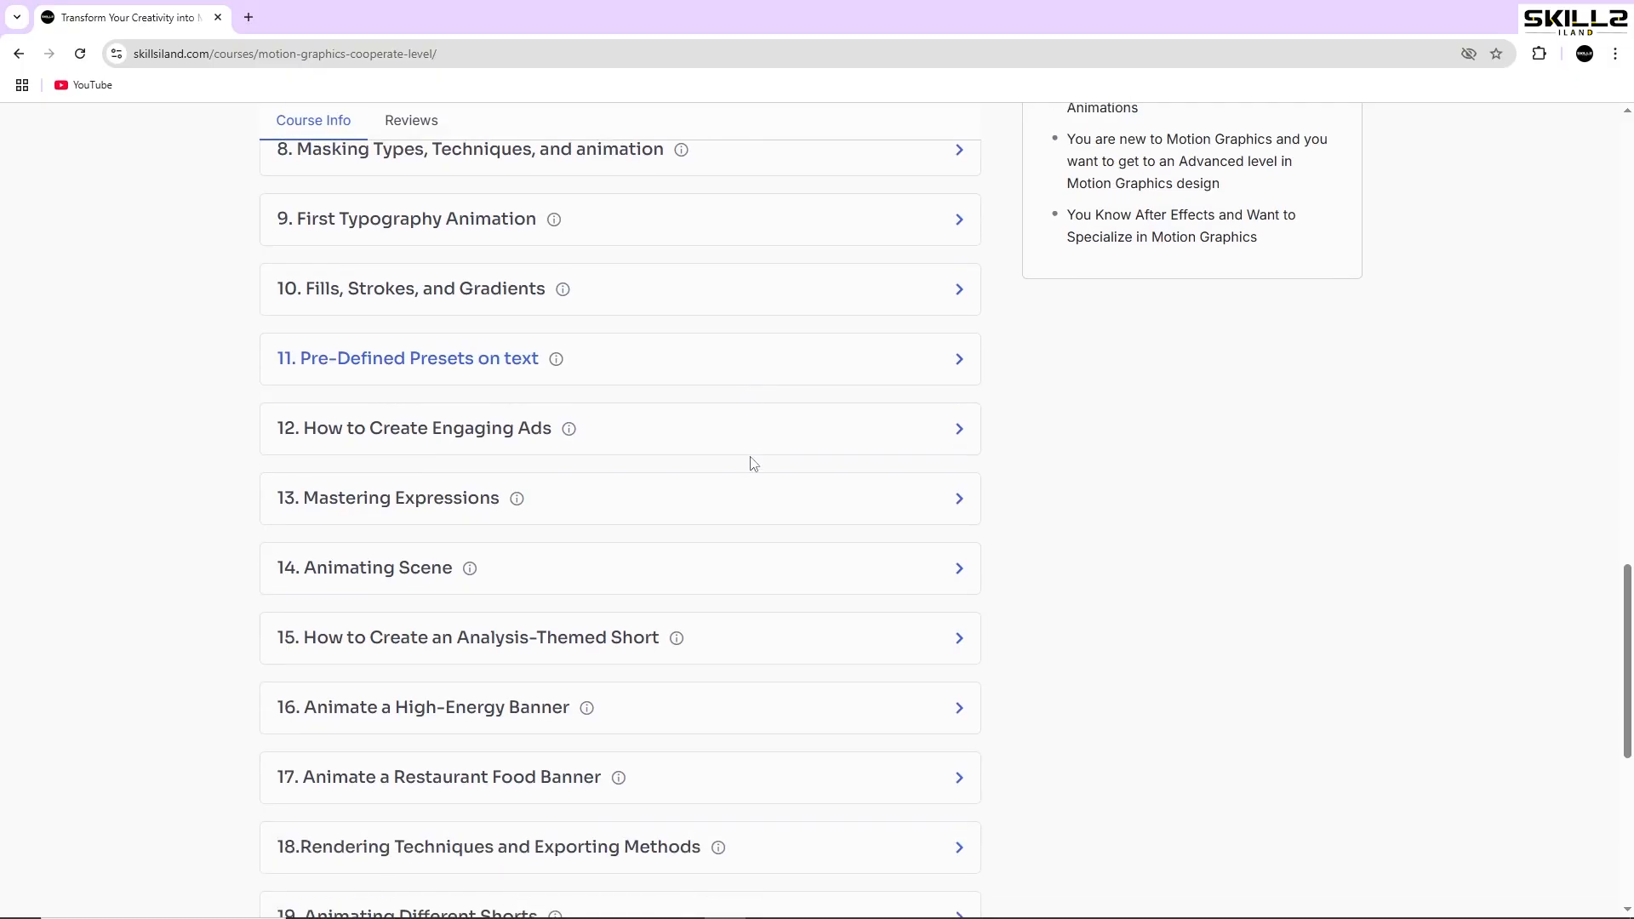
{"action": "scroll", "coordinate": [752, 464], "scroll_direction": "down", "scroll_amount": 3}
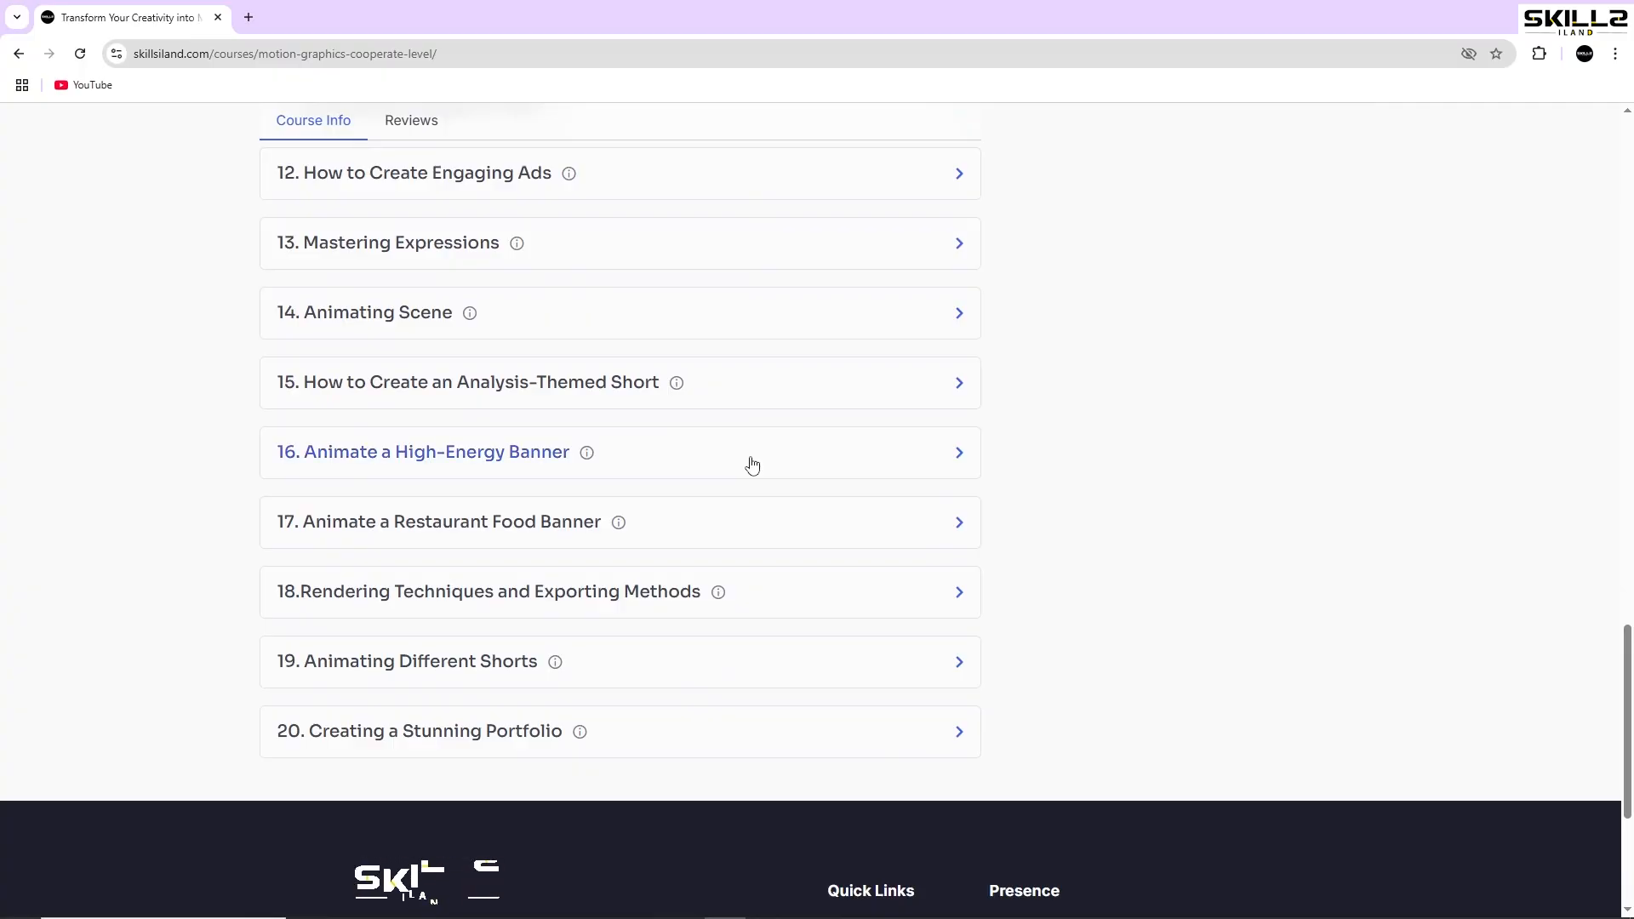
{"action": "scroll", "coordinate": [750, 465], "scroll_direction": "down", "scroll_amount": 1}
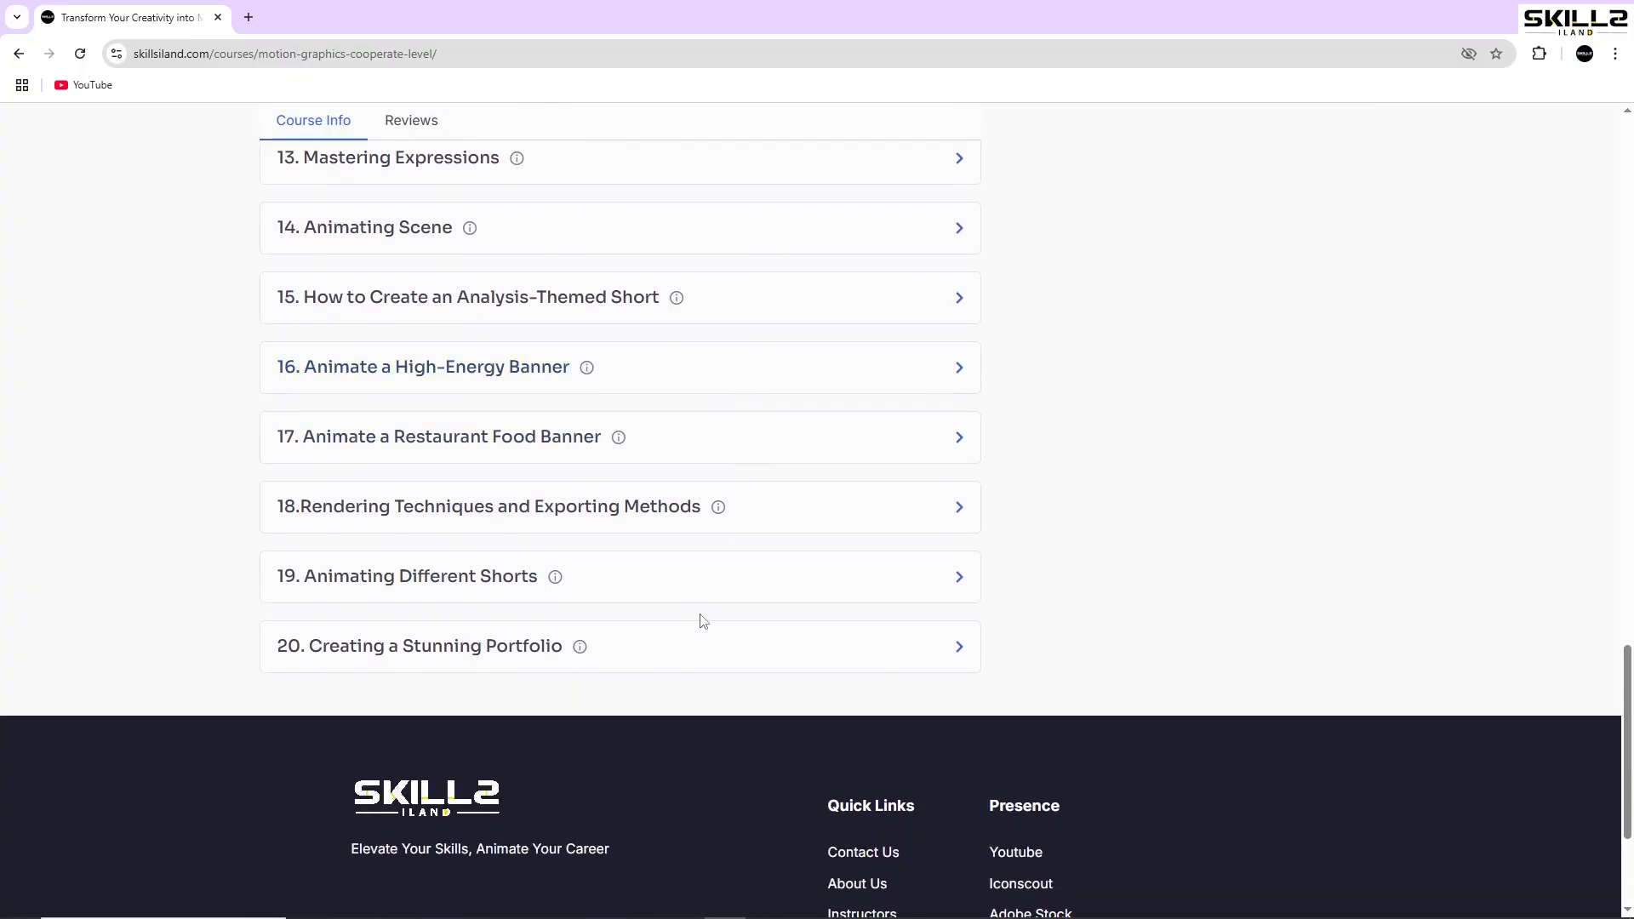
- Expand section 20, Creating a Stunning Portfolio, then scroll back to the top
{"action": "left_click", "coordinate": [694, 646]}
{"action": "scroll", "coordinate": [694, 645], "scroll_direction": "down", "scroll_amount": 1}
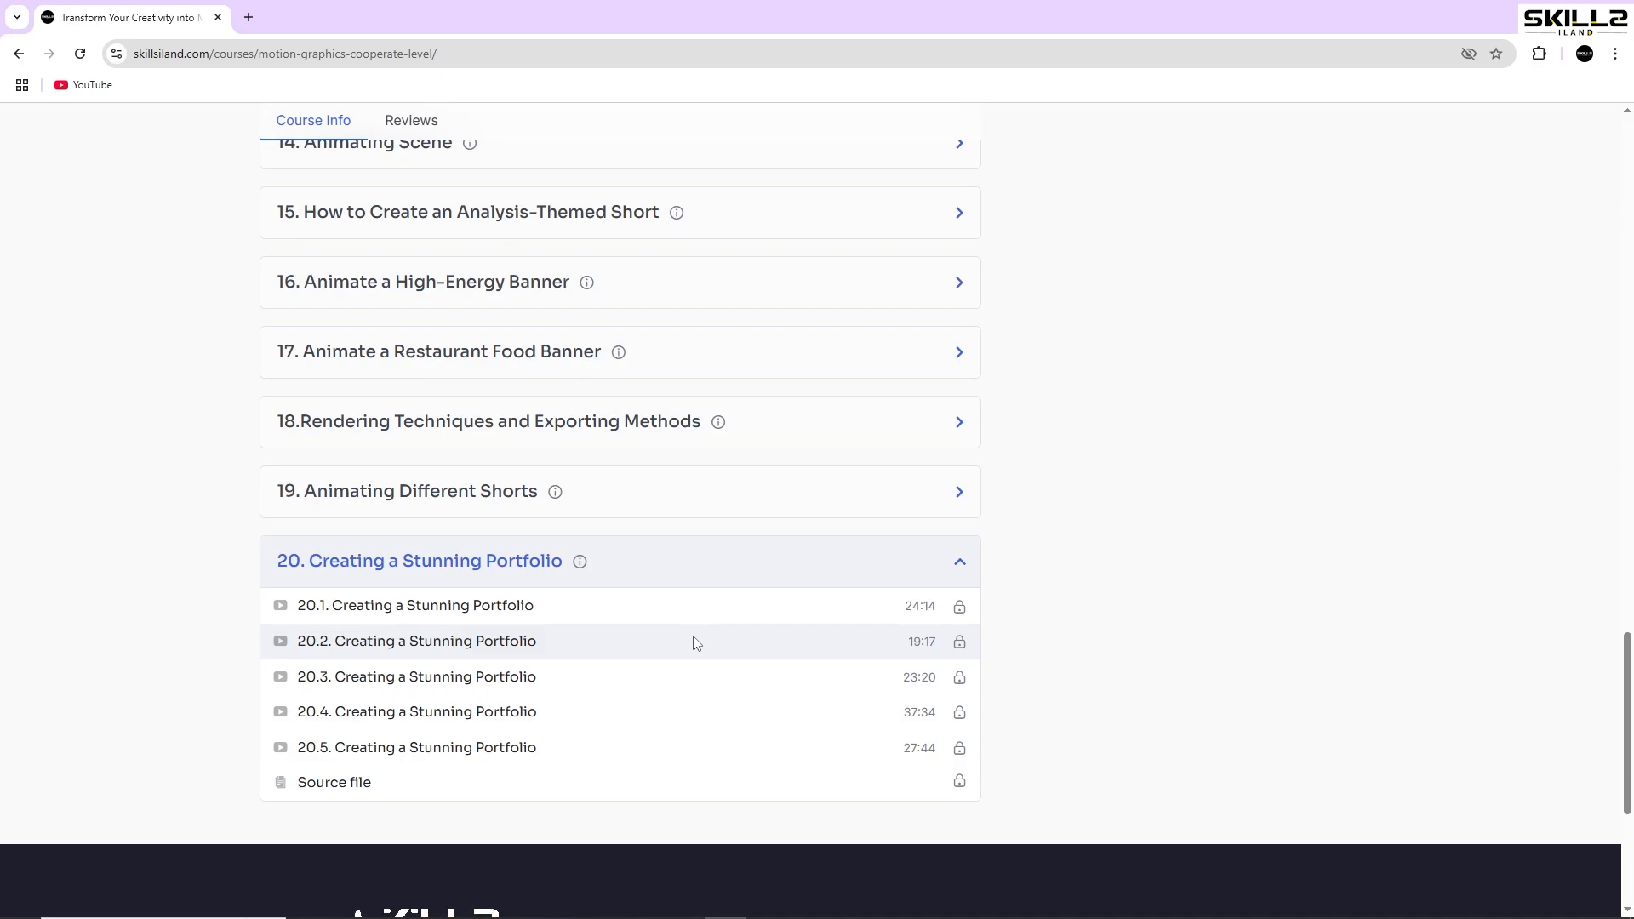
{"action": "scroll", "coordinate": [696, 644], "scroll_direction": "up", "scroll_amount": 2}
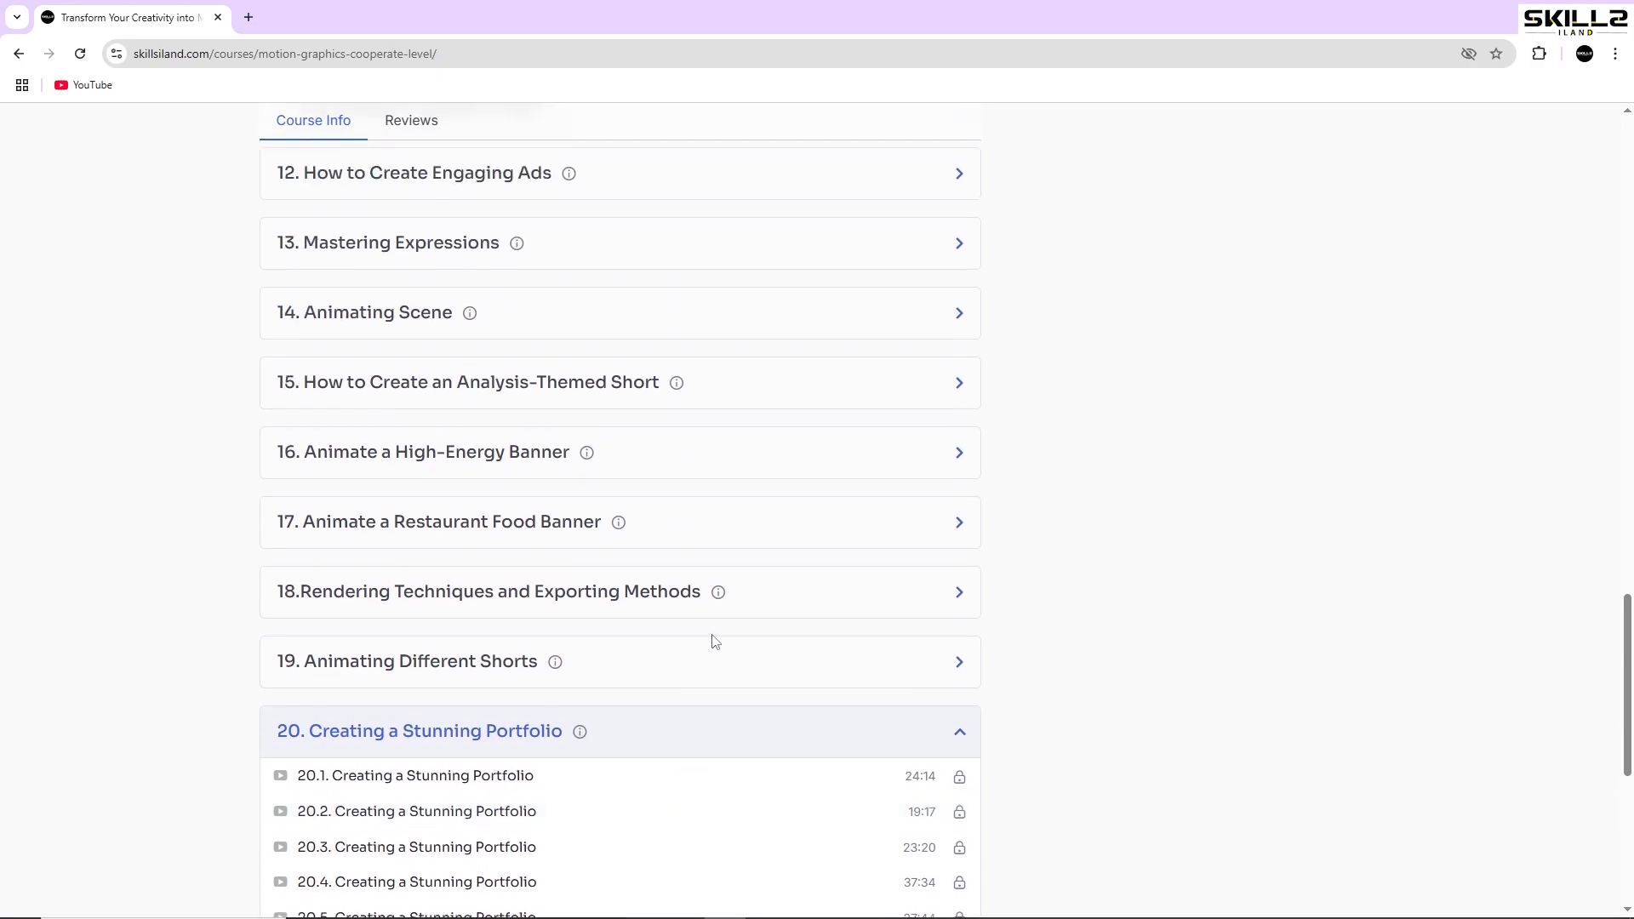
{"action": "scroll", "coordinate": [715, 641], "scroll_direction": "up", "scroll_amount": 3}
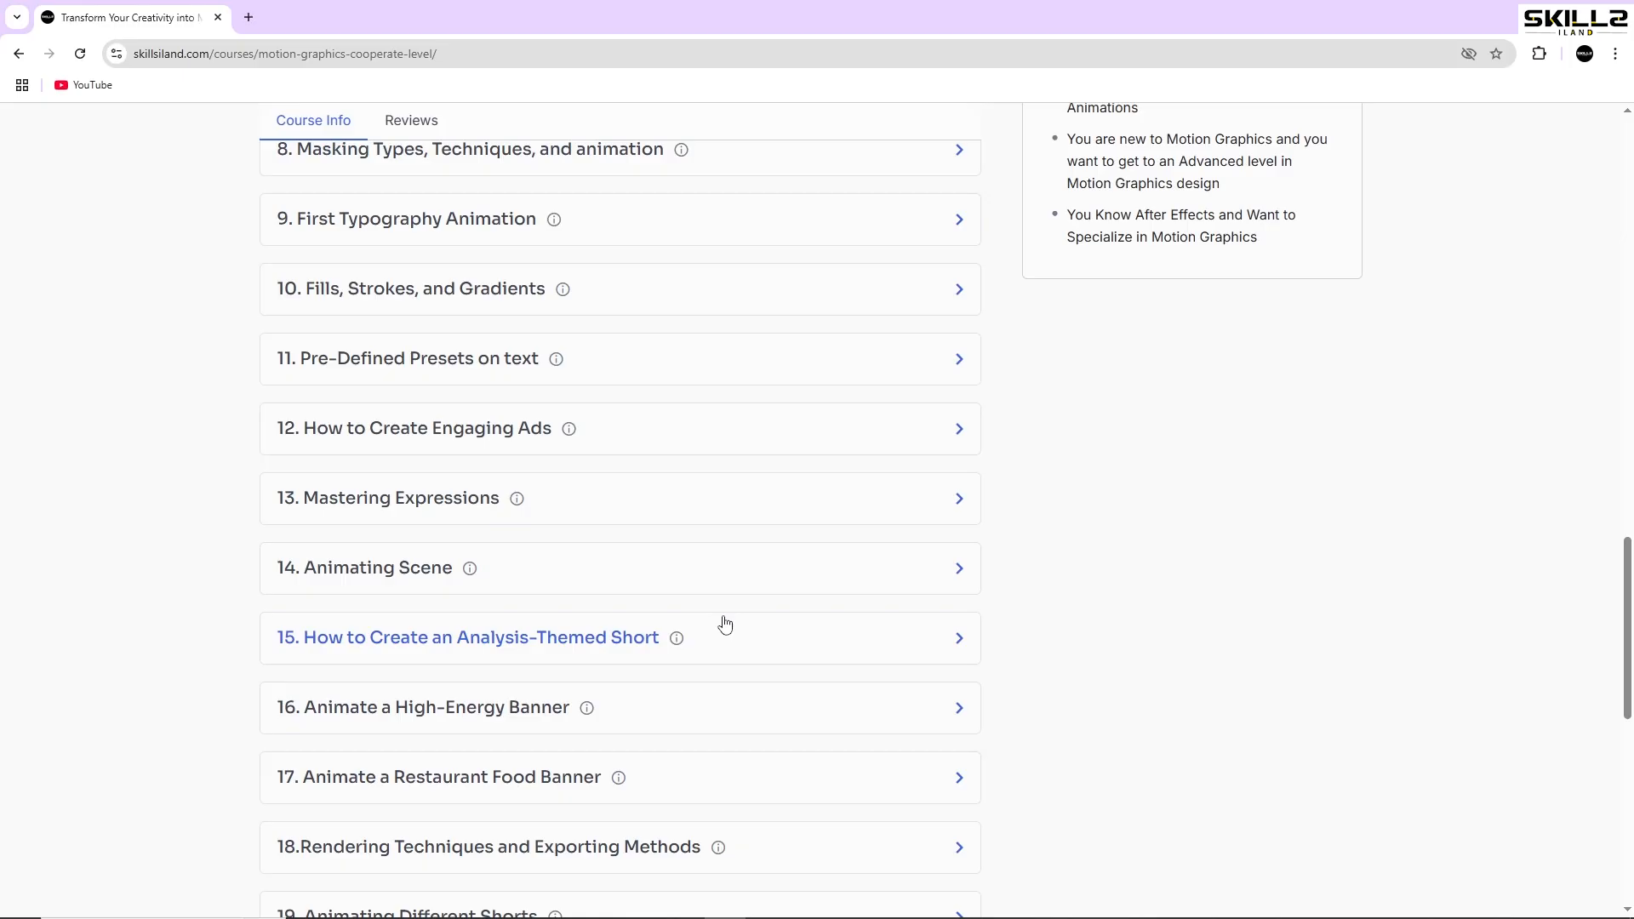
{"action": "scroll", "coordinate": [725, 626], "scroll_direction": "up", "scroll_amount": 8}
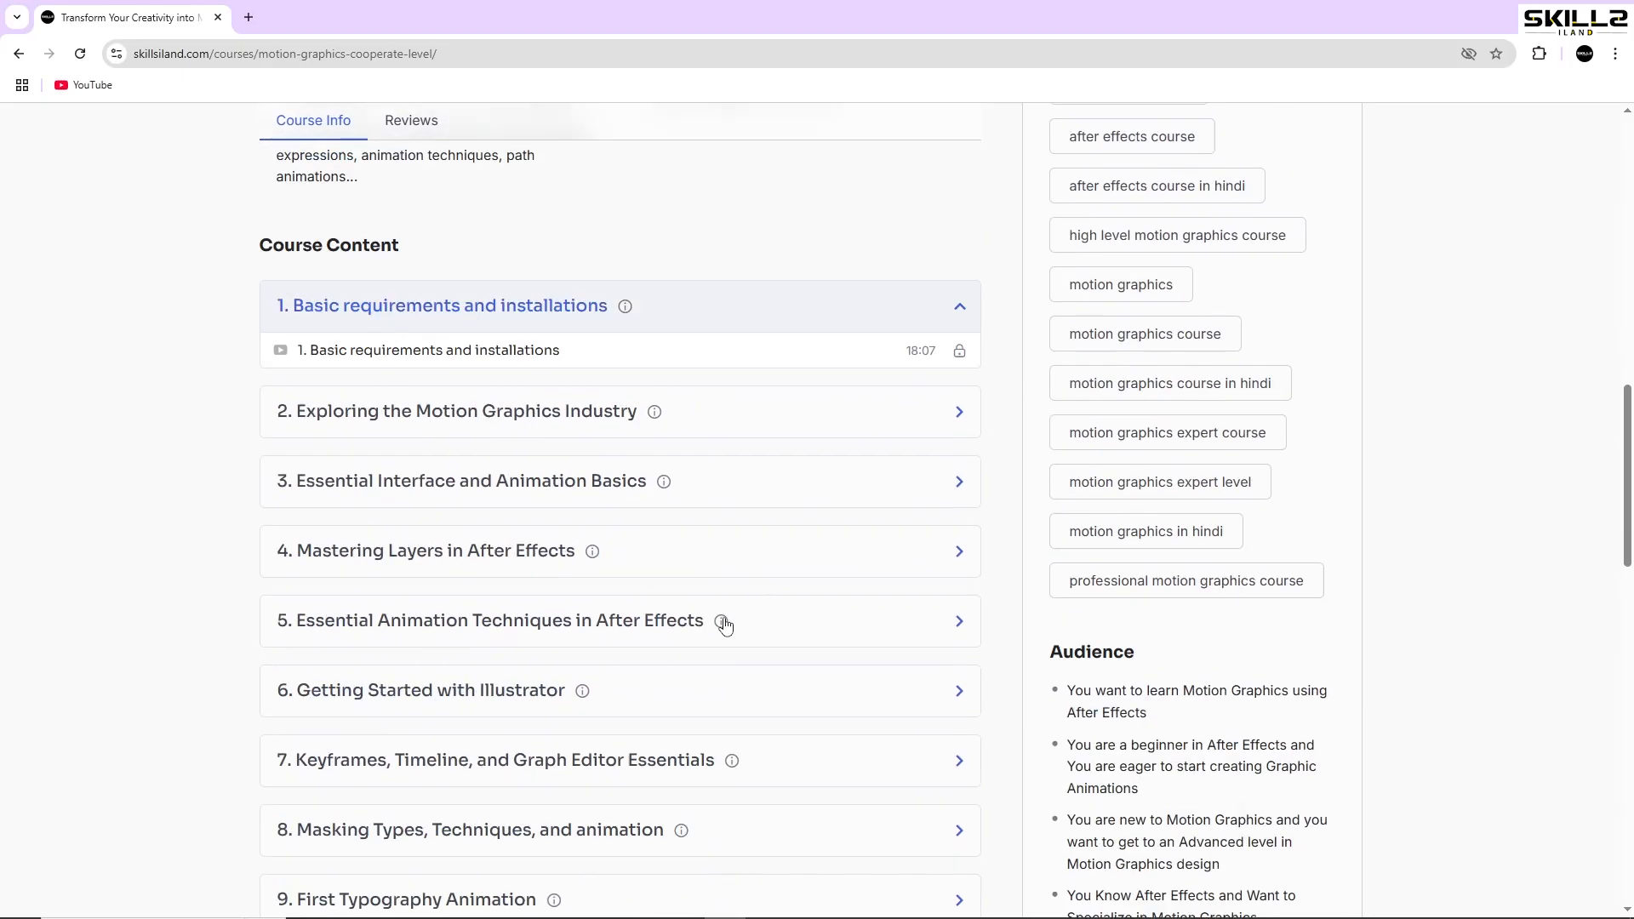
{"action": "scroll", "coordinate": [724, 625], "scroll_direction": "up", "scroll_amount": 12}
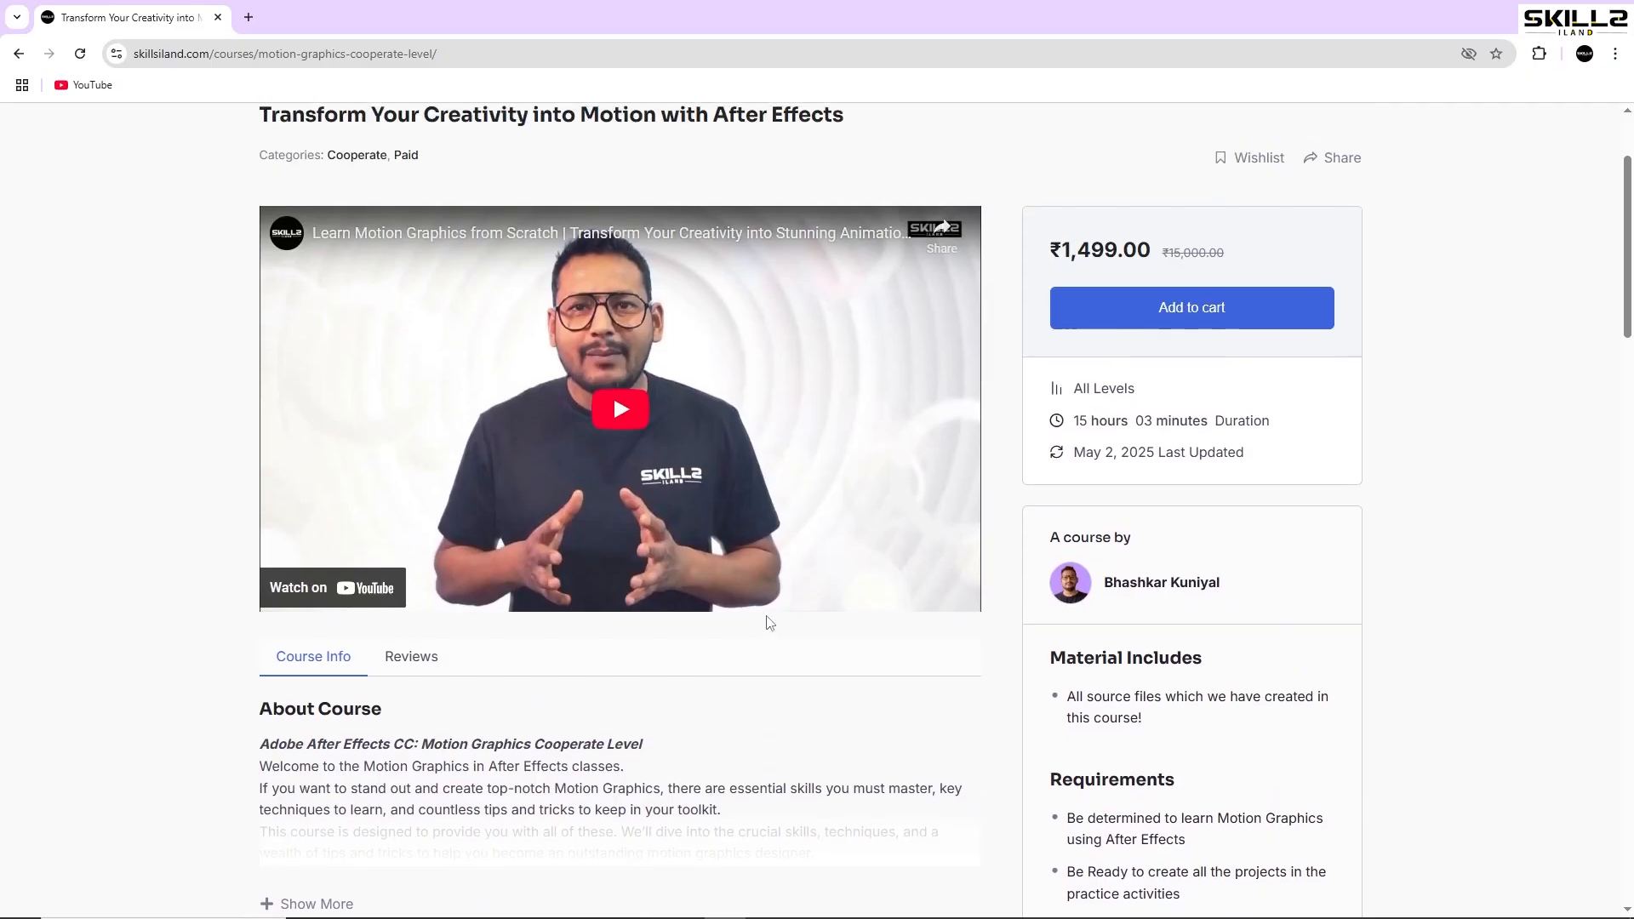